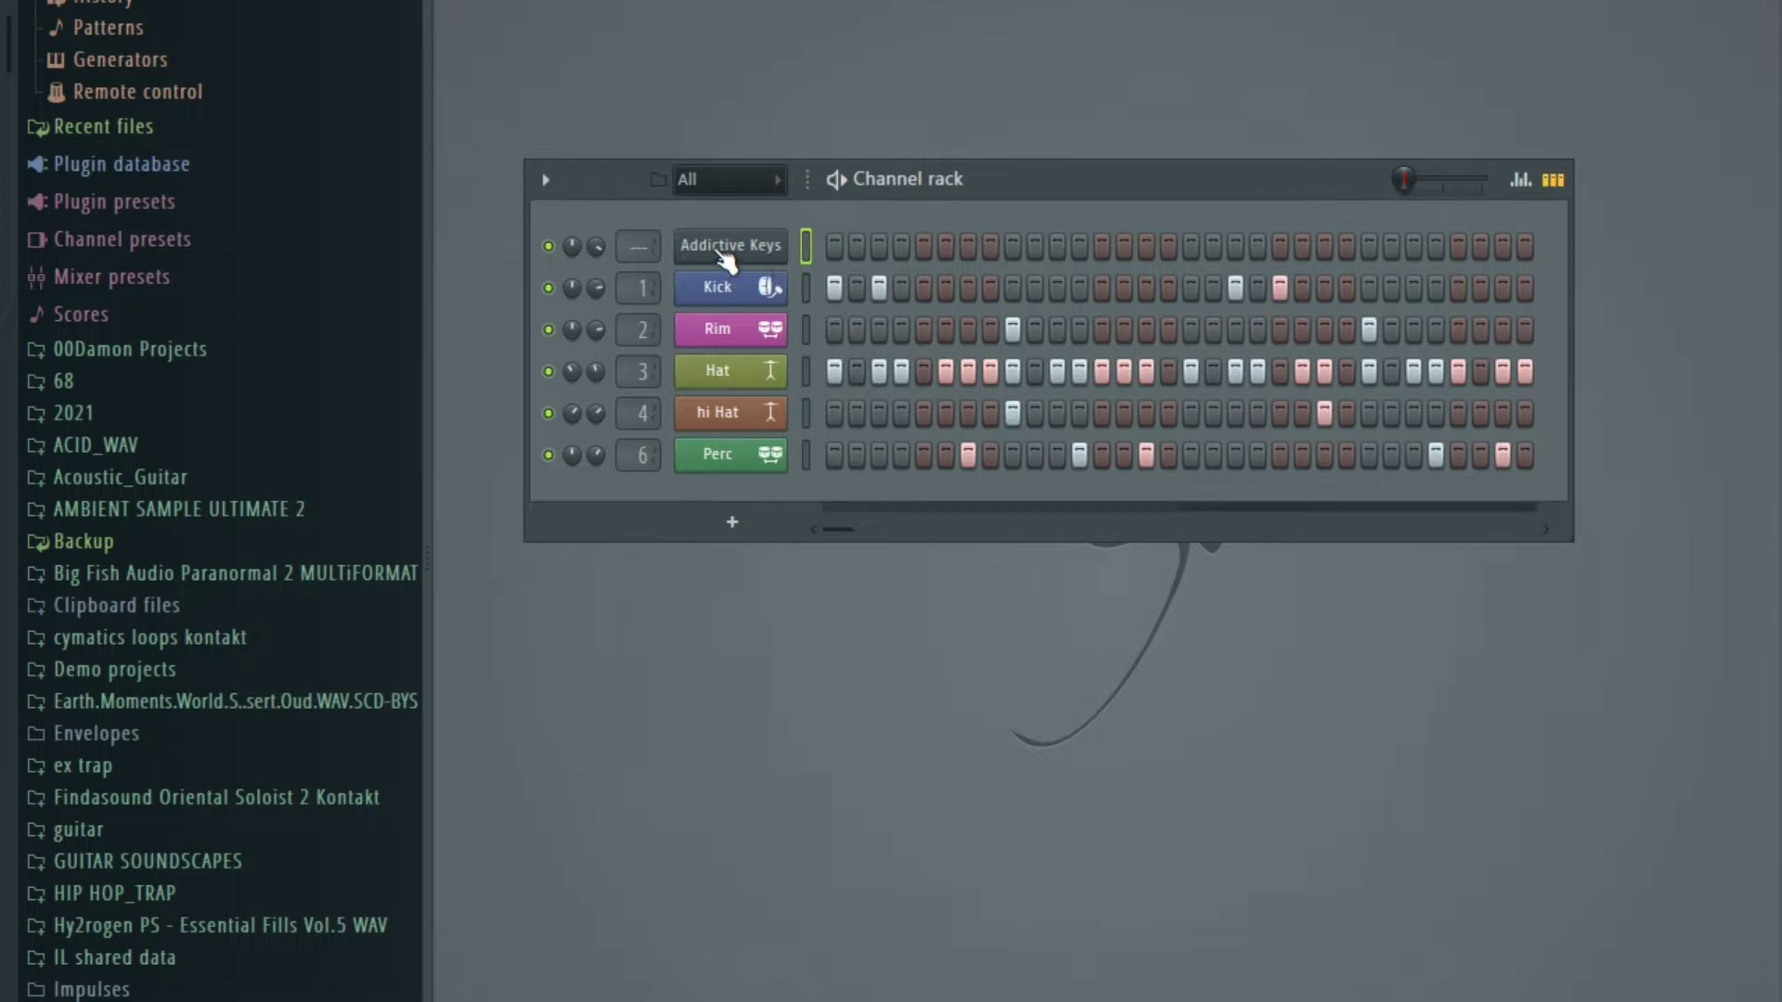
Try a two-bar A4 note at the start of the Addictive Keys piano roll.
left_click(860, 247)
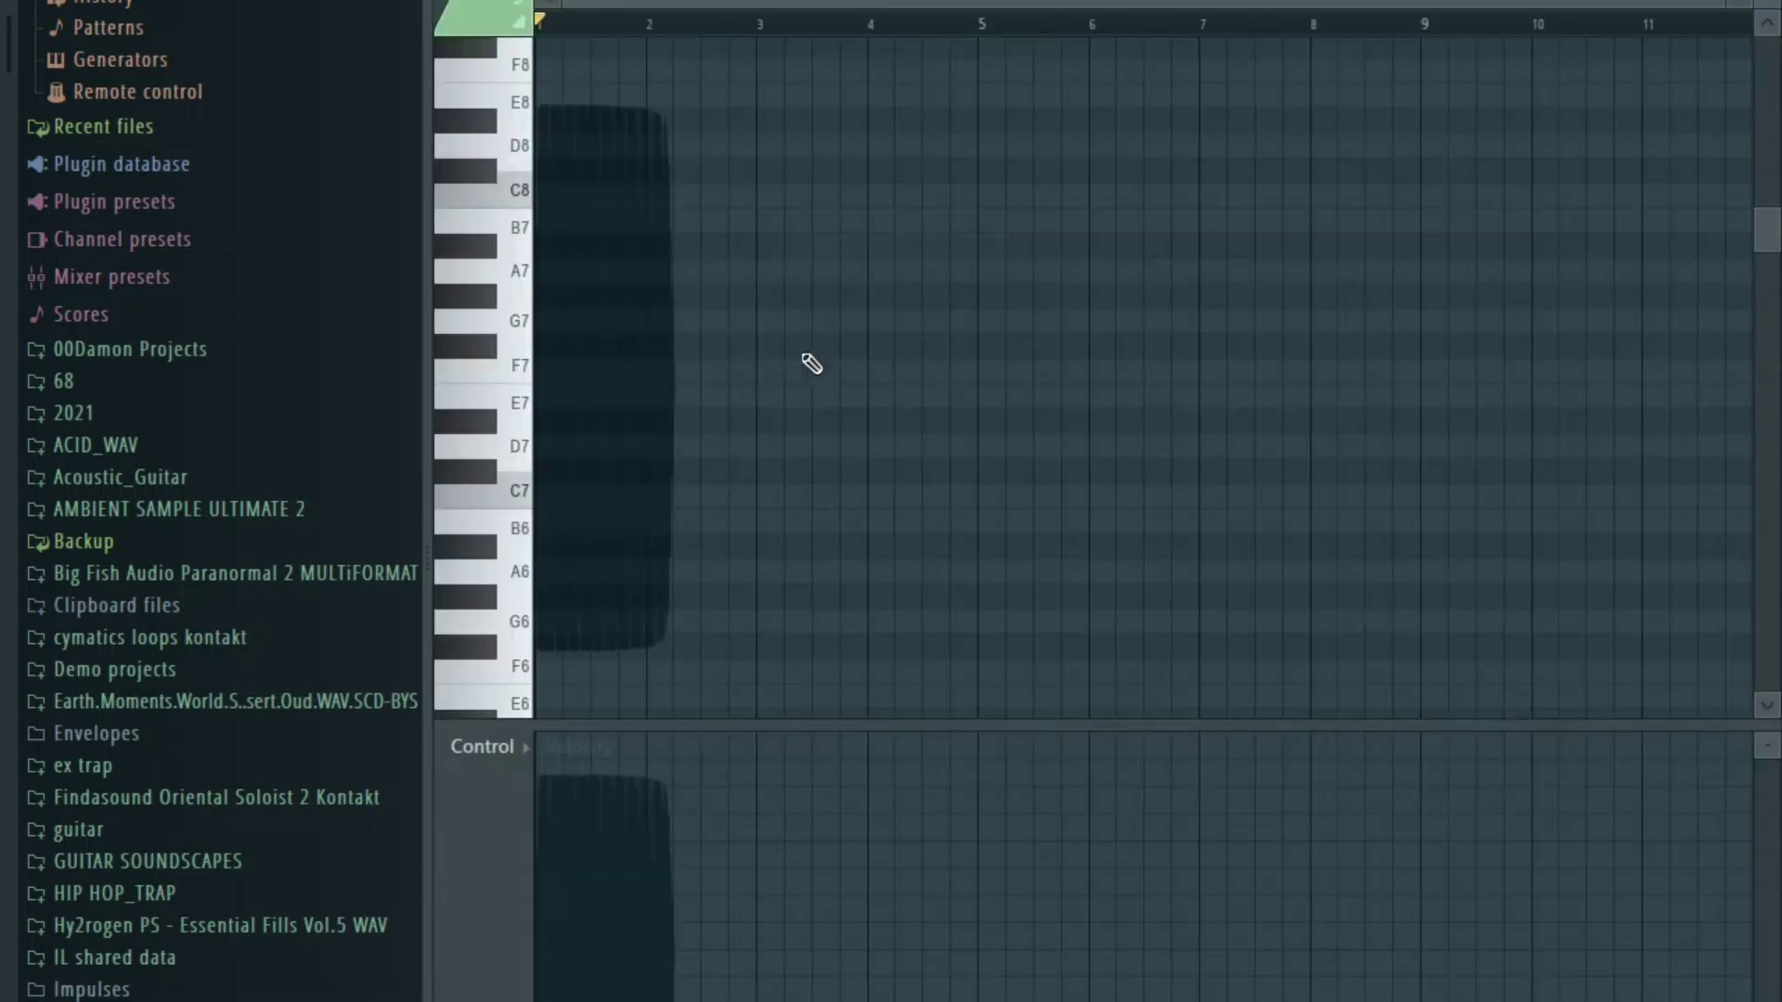
scroll(607, 568, "down", 4)
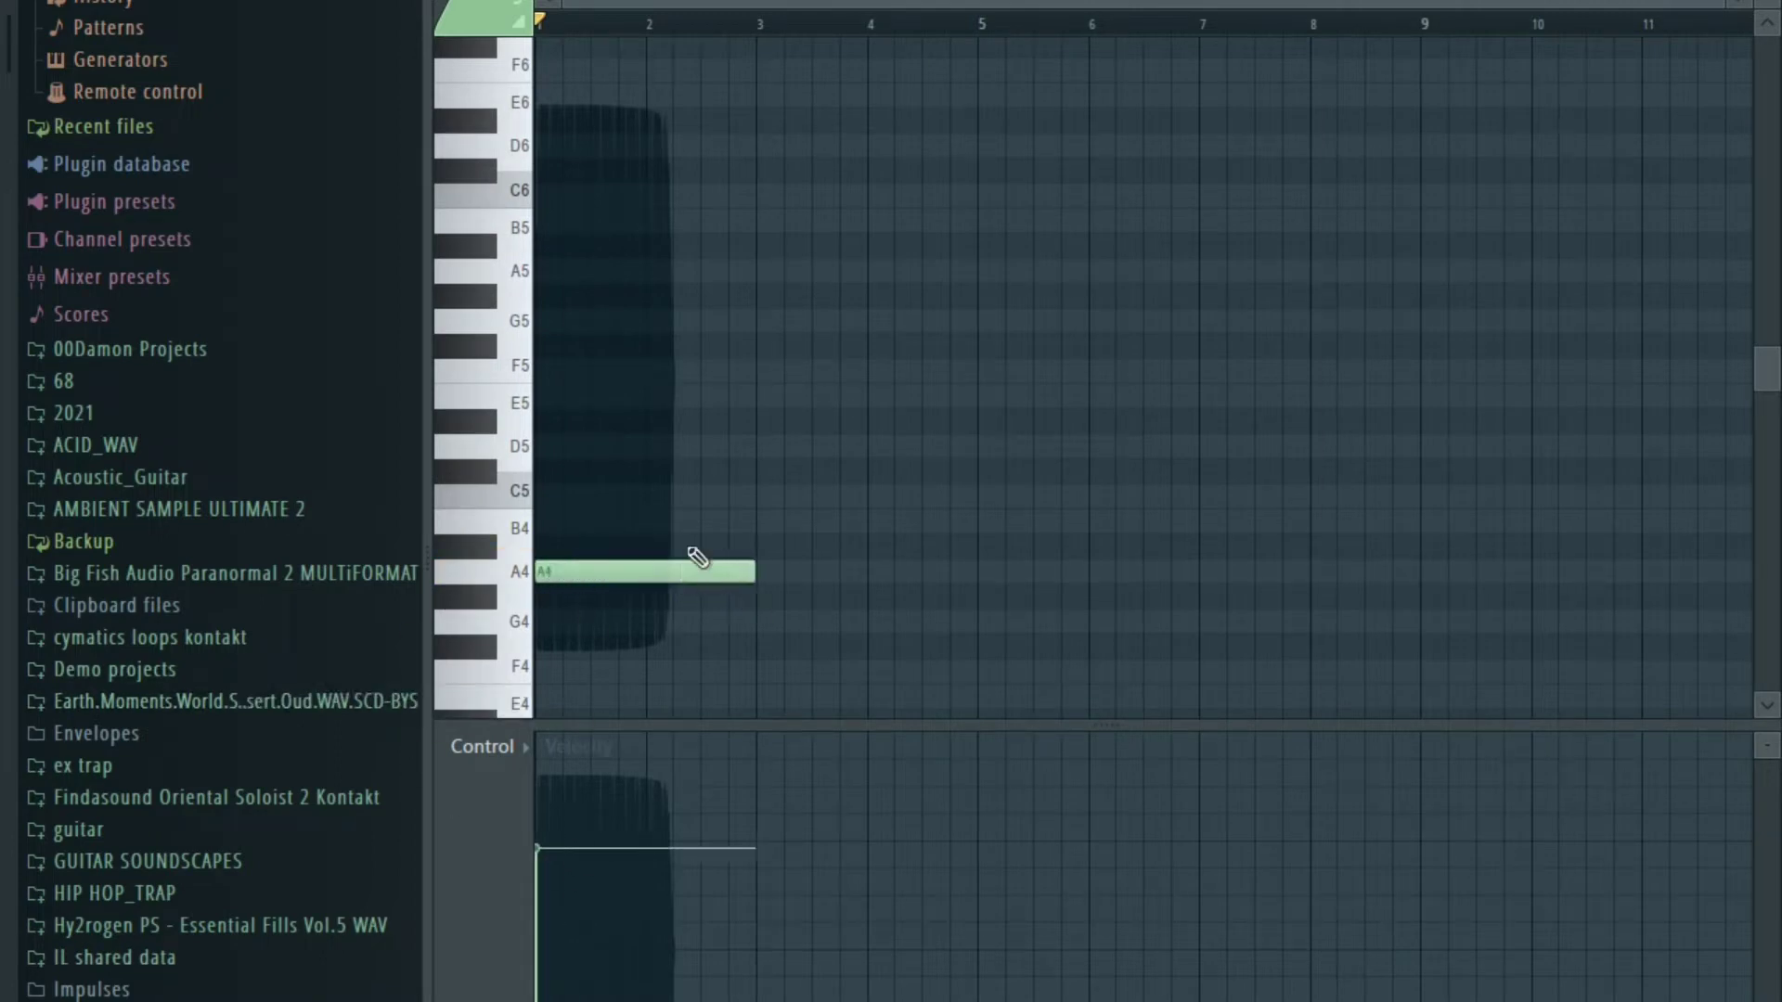
scroll(628, 335, "up", 7)
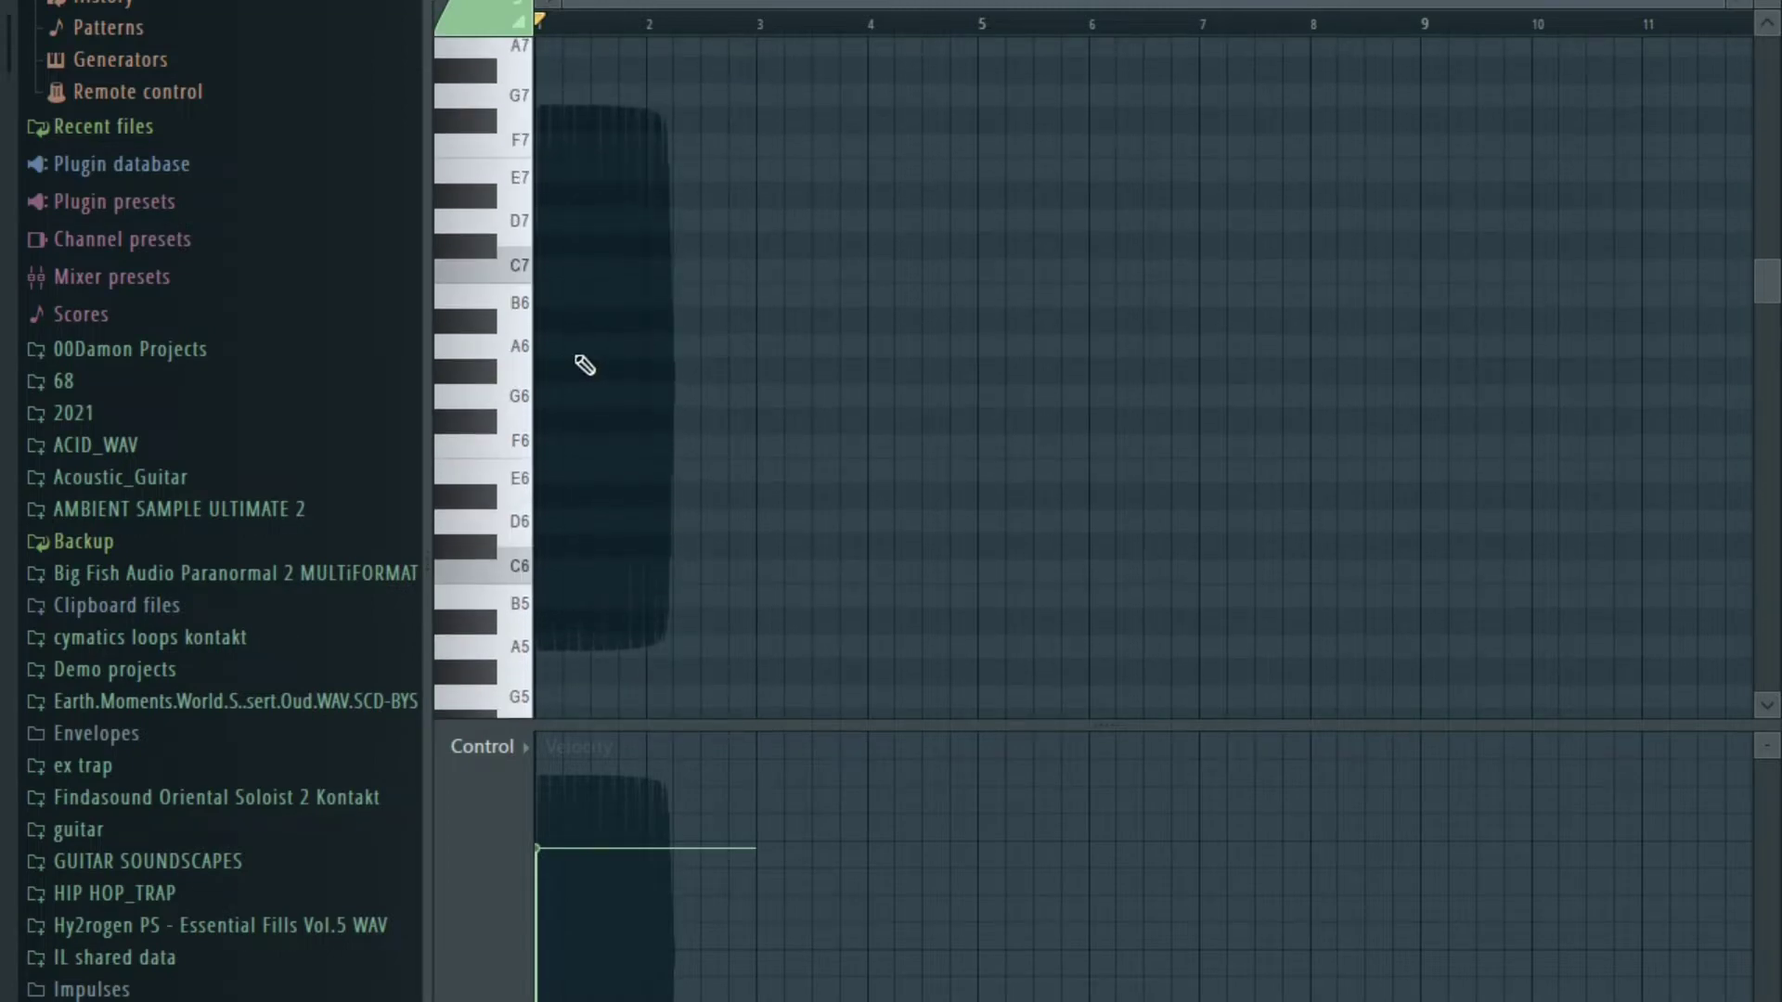
scroll(585, 365, "up", 3)
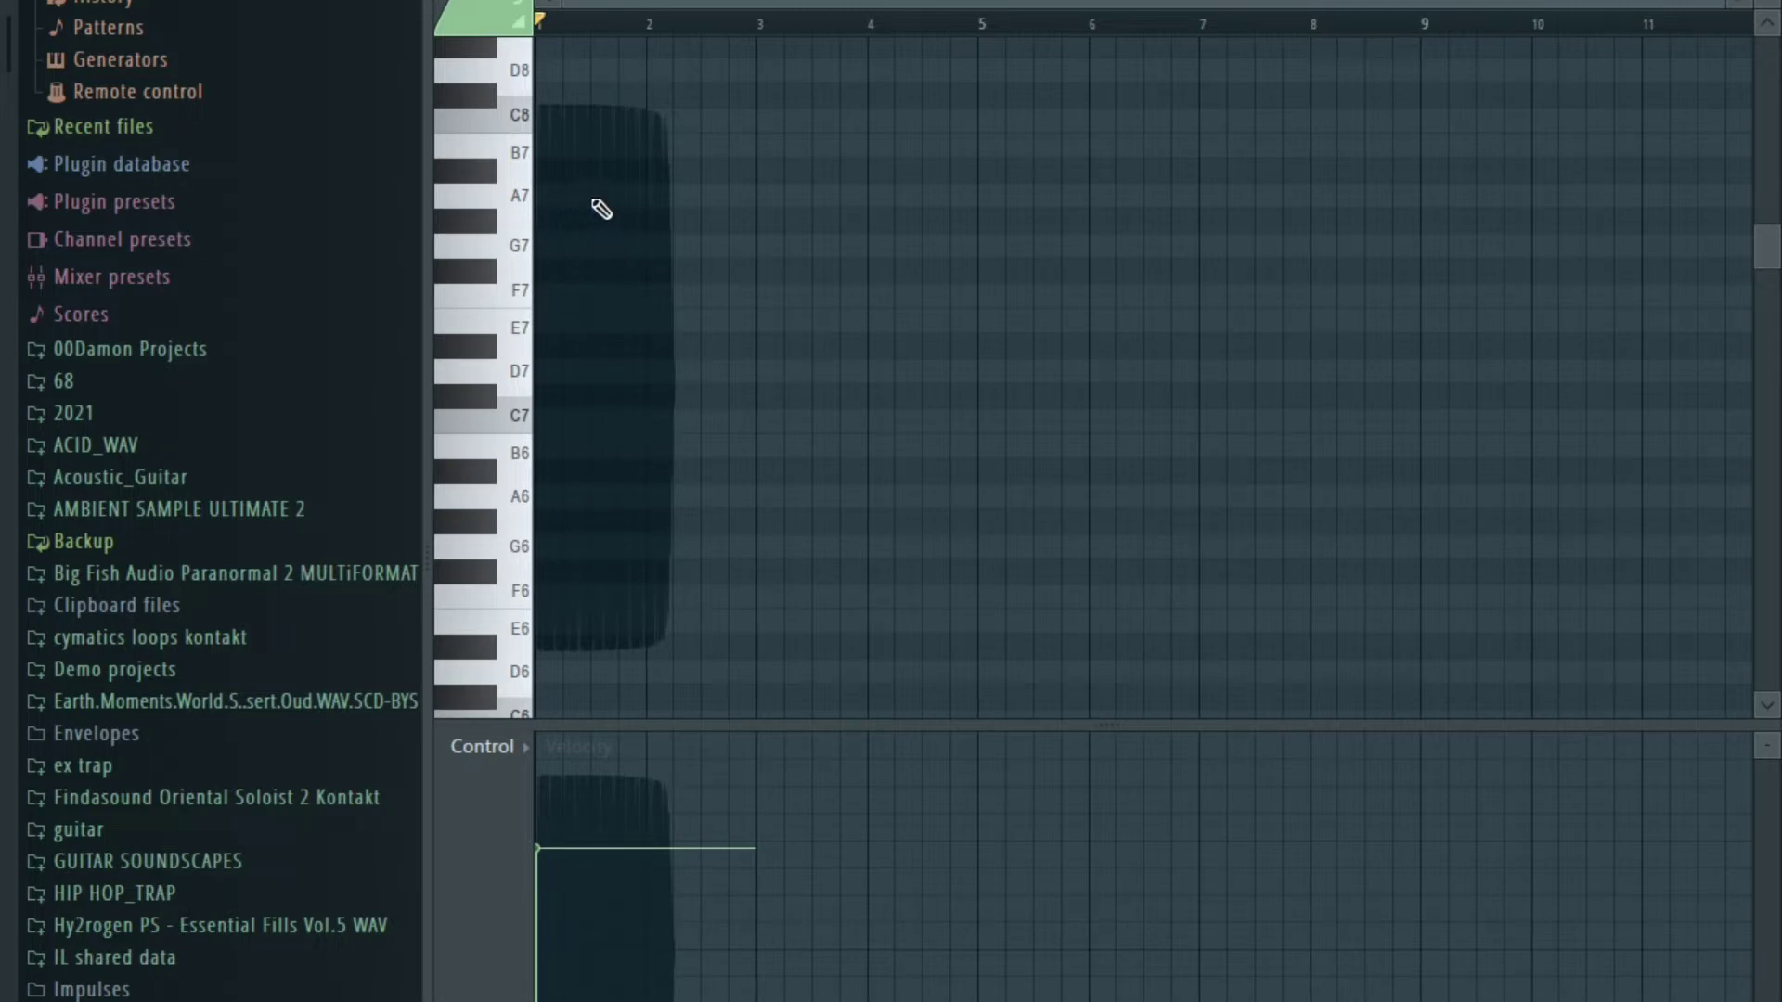
Return to the channel rack and play back the drum loop of pattern 1.
key("F5")
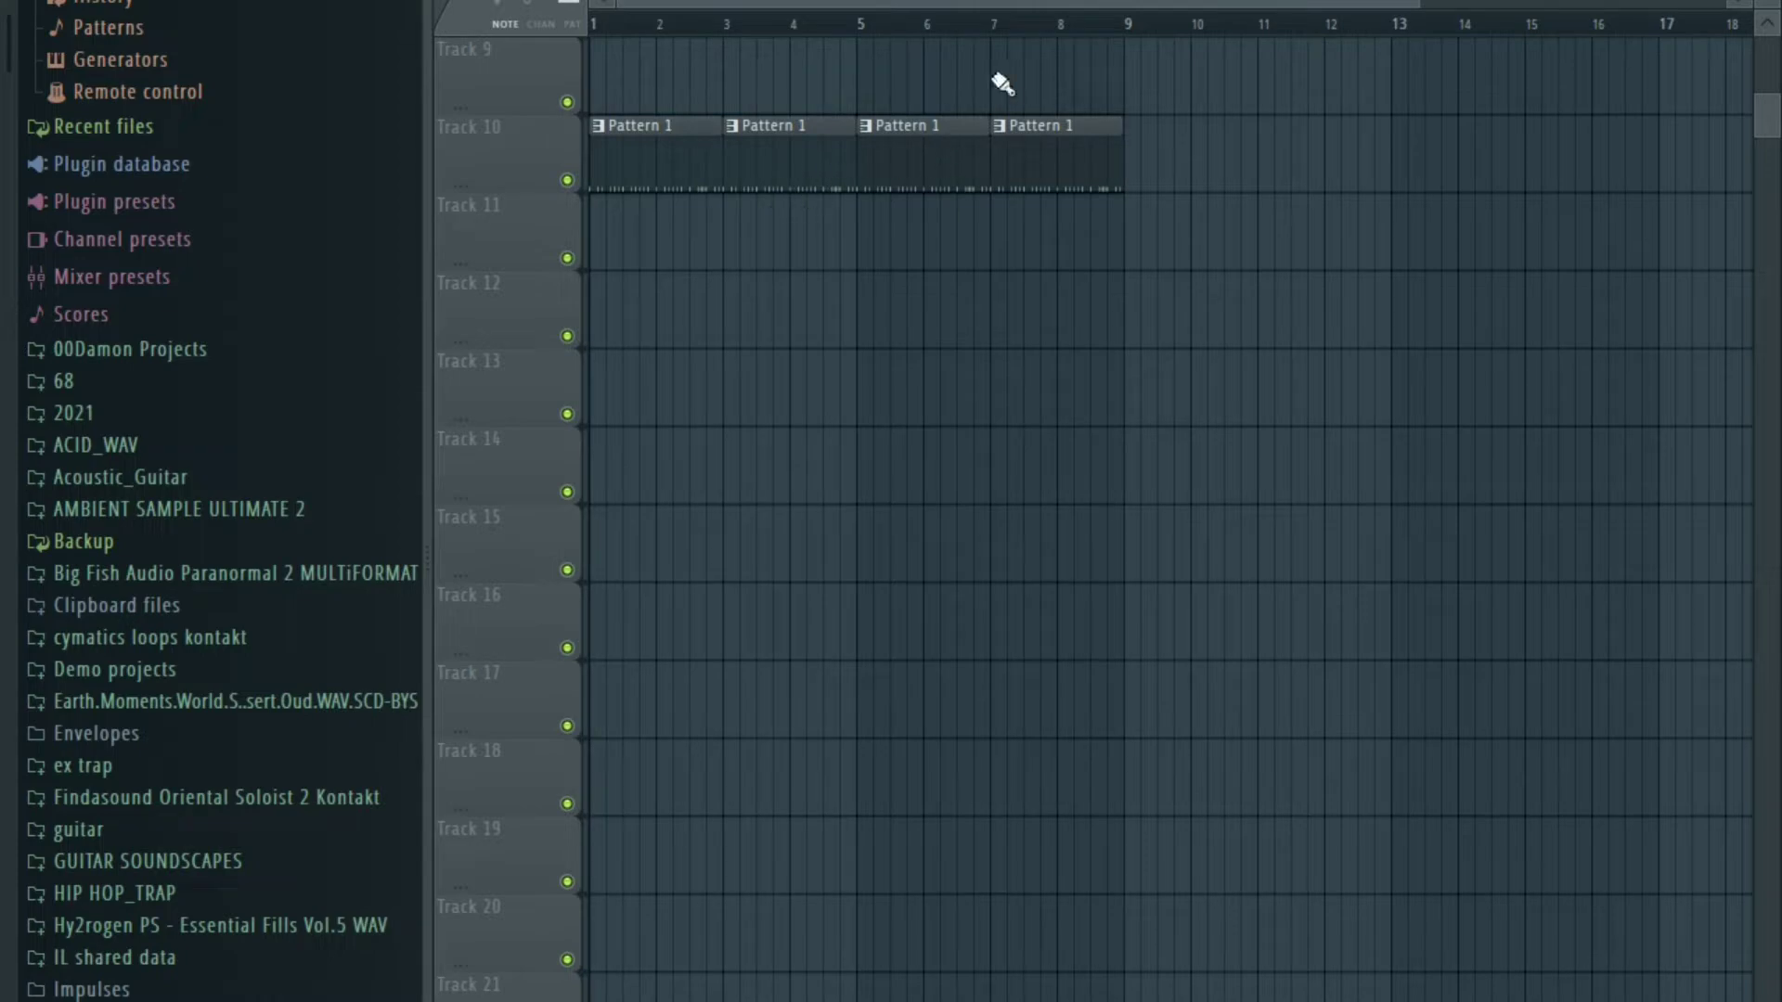
key("F5")
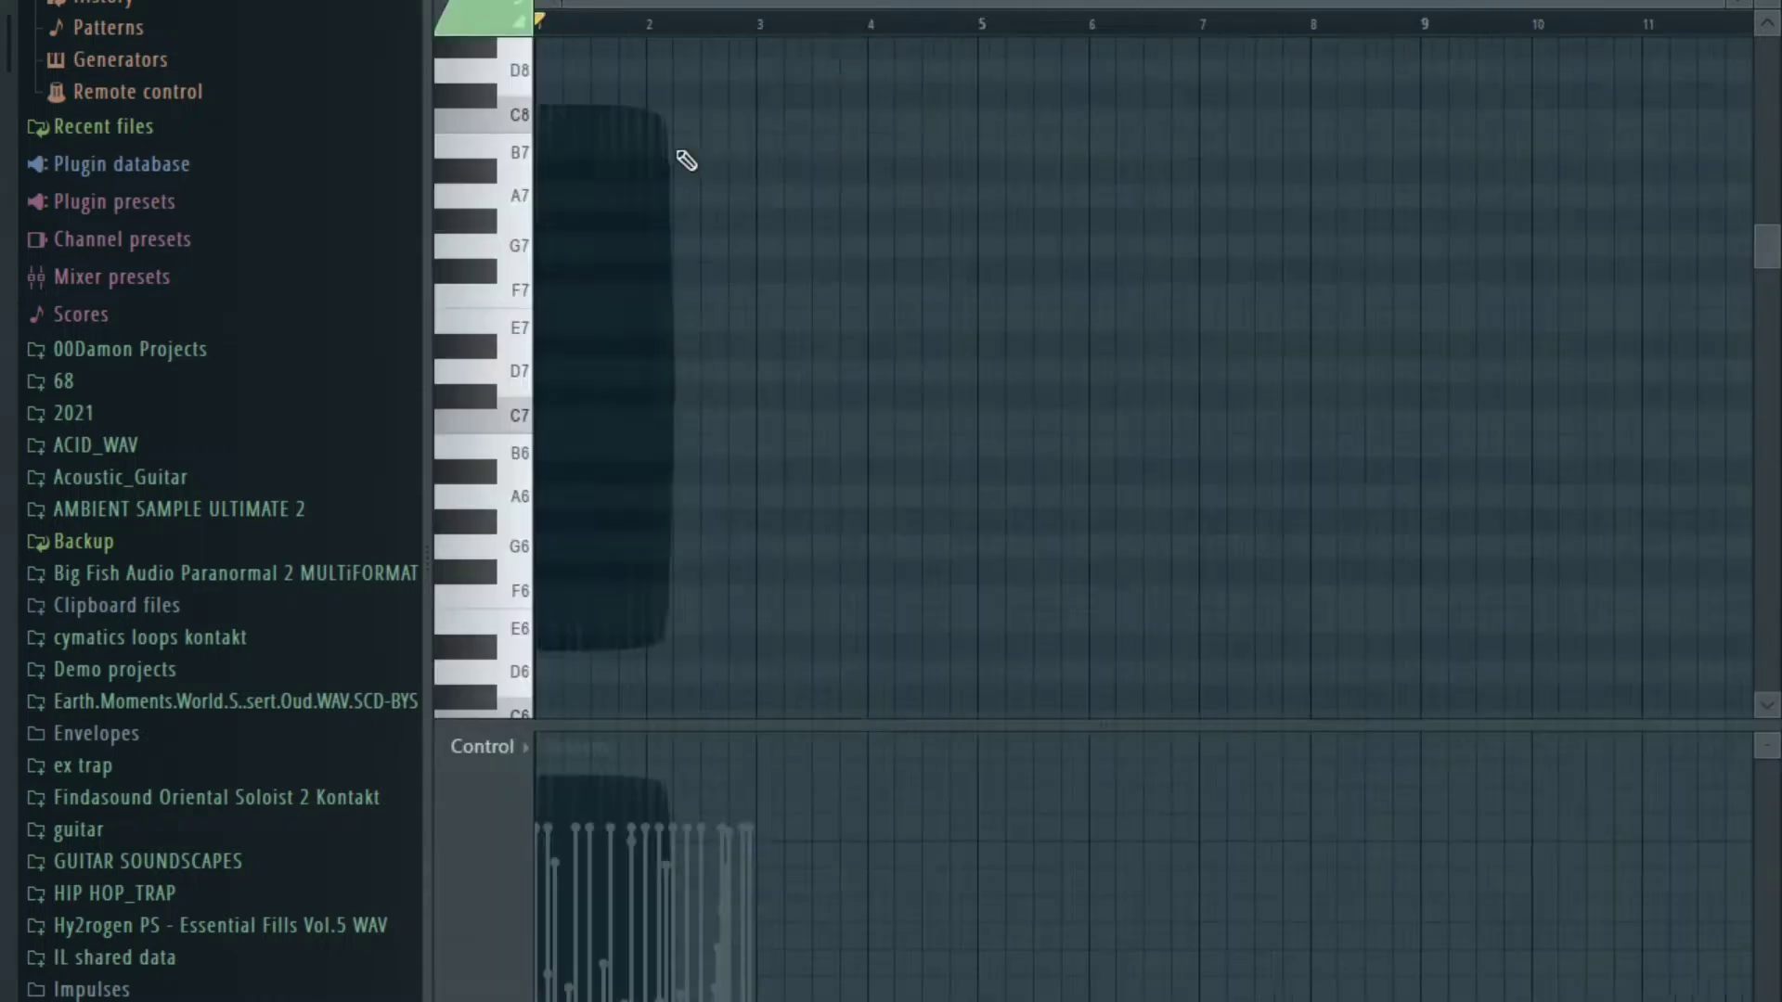
key("F7")
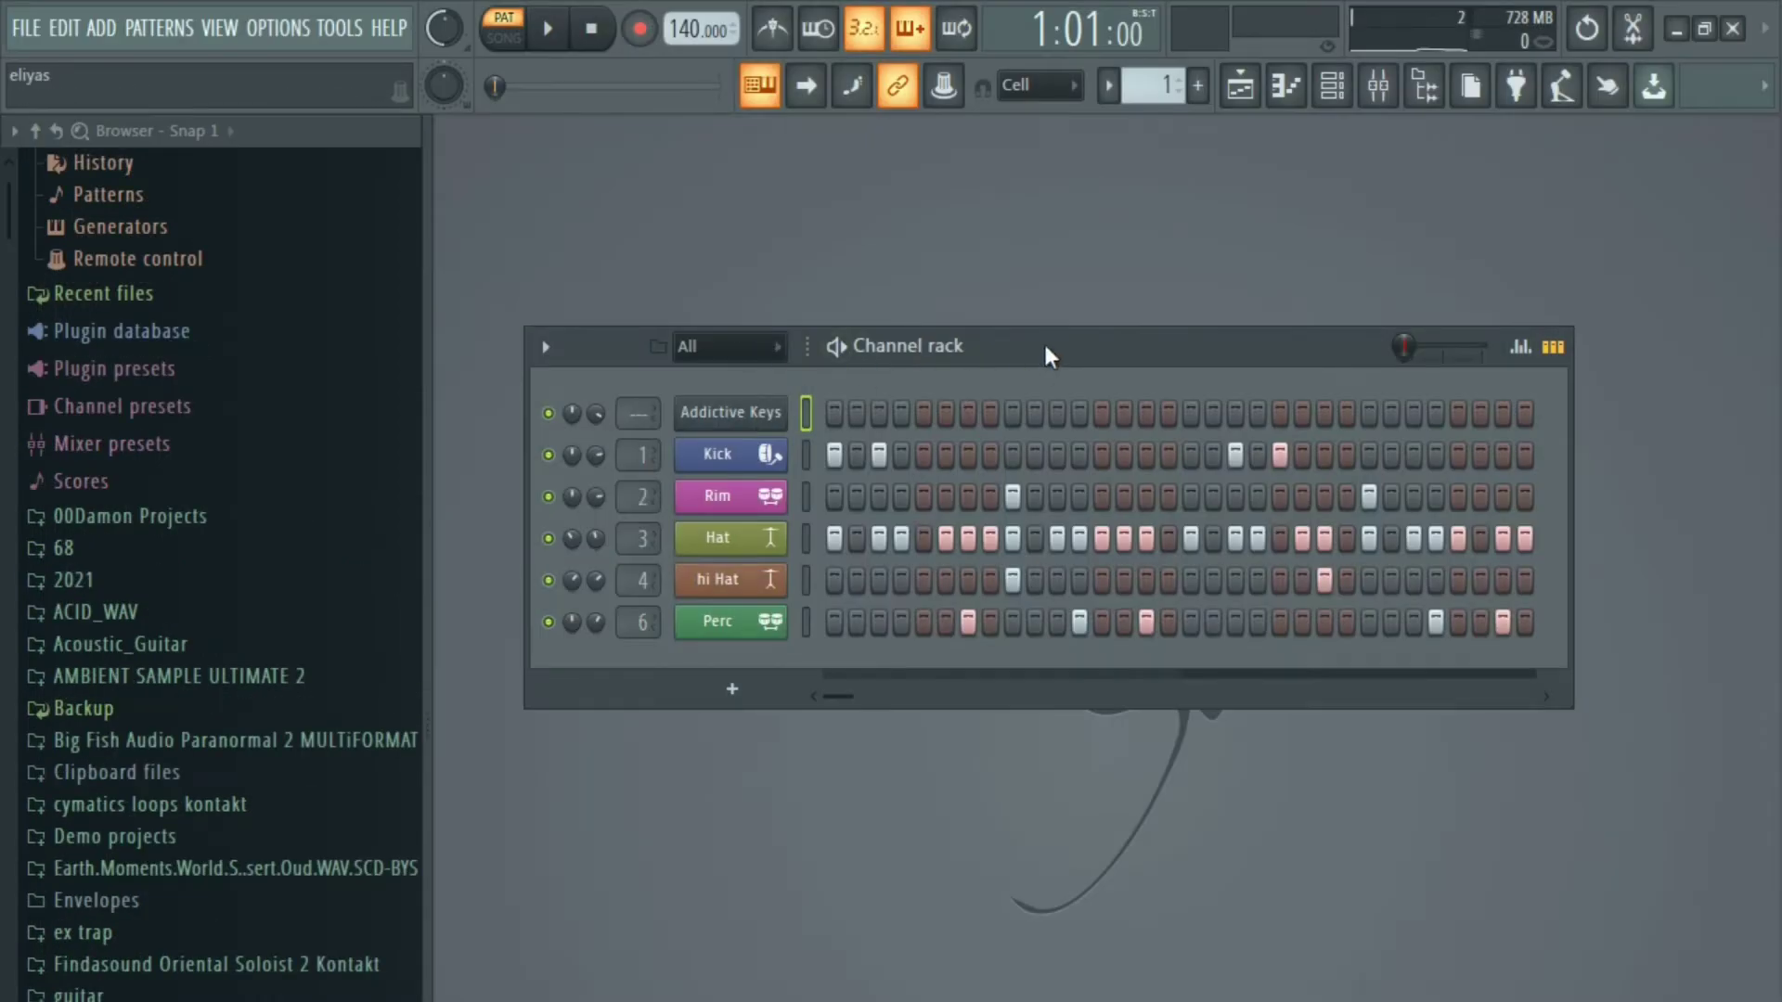
left_click_drag(1047, 344, 1028, 298)
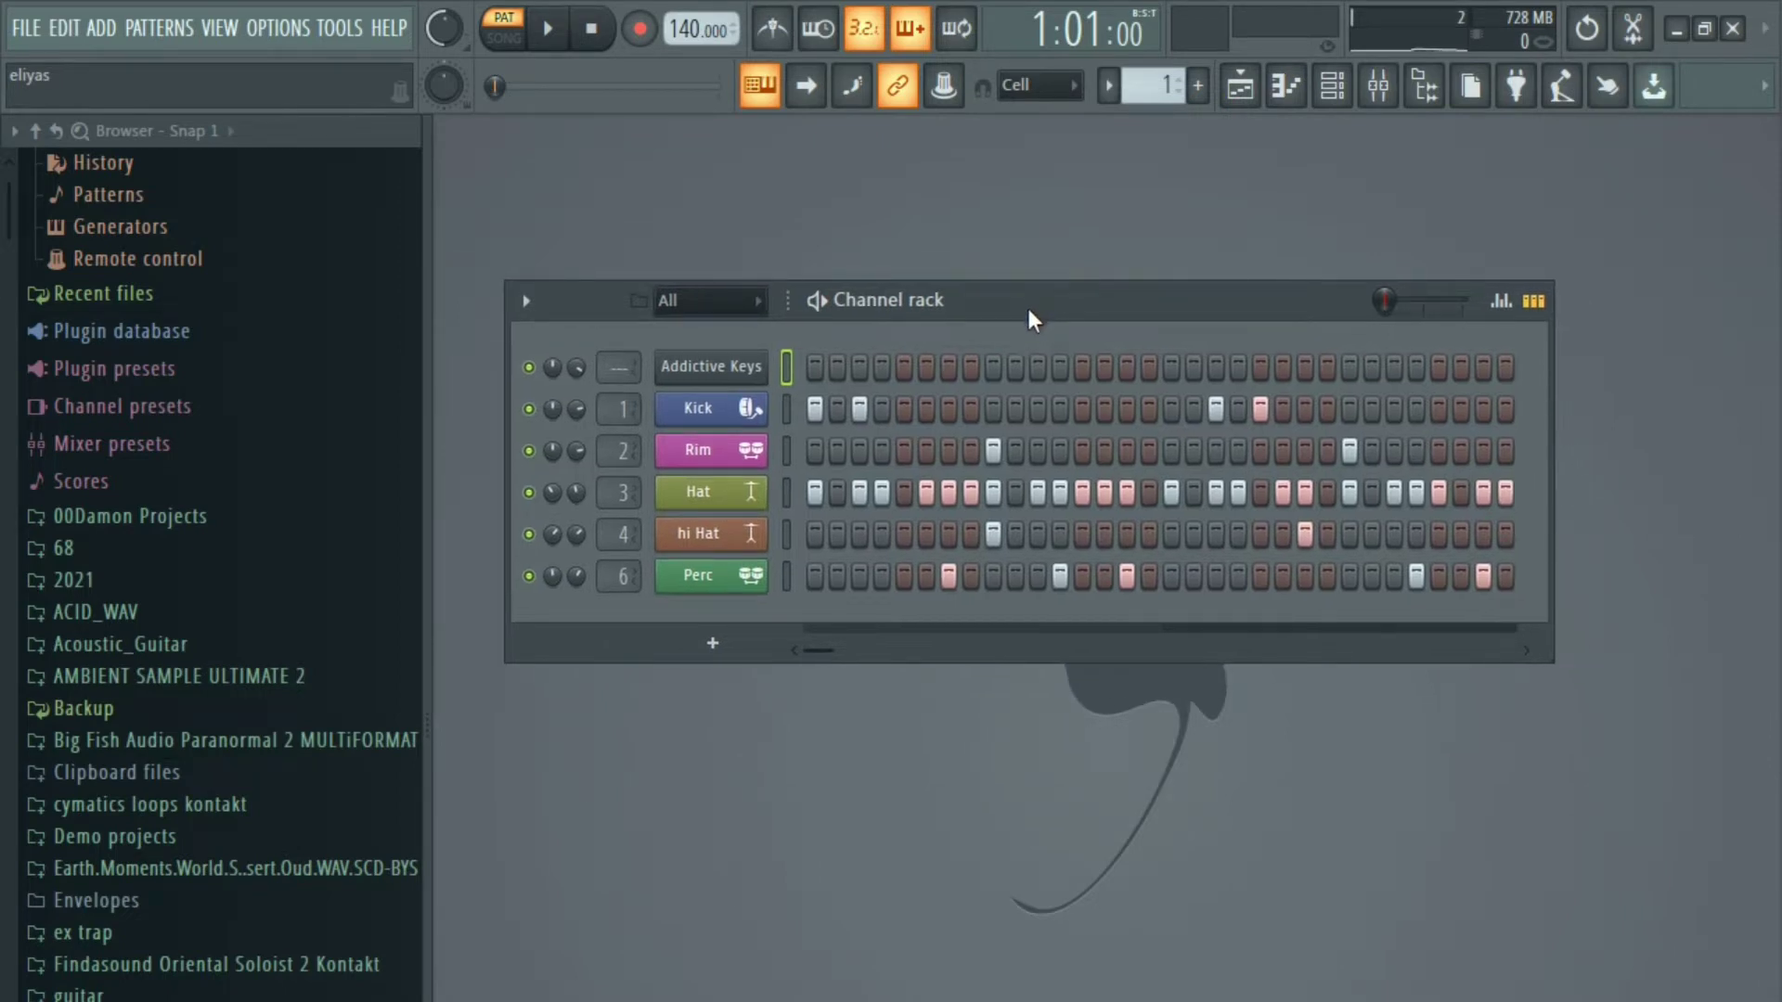
key("space")
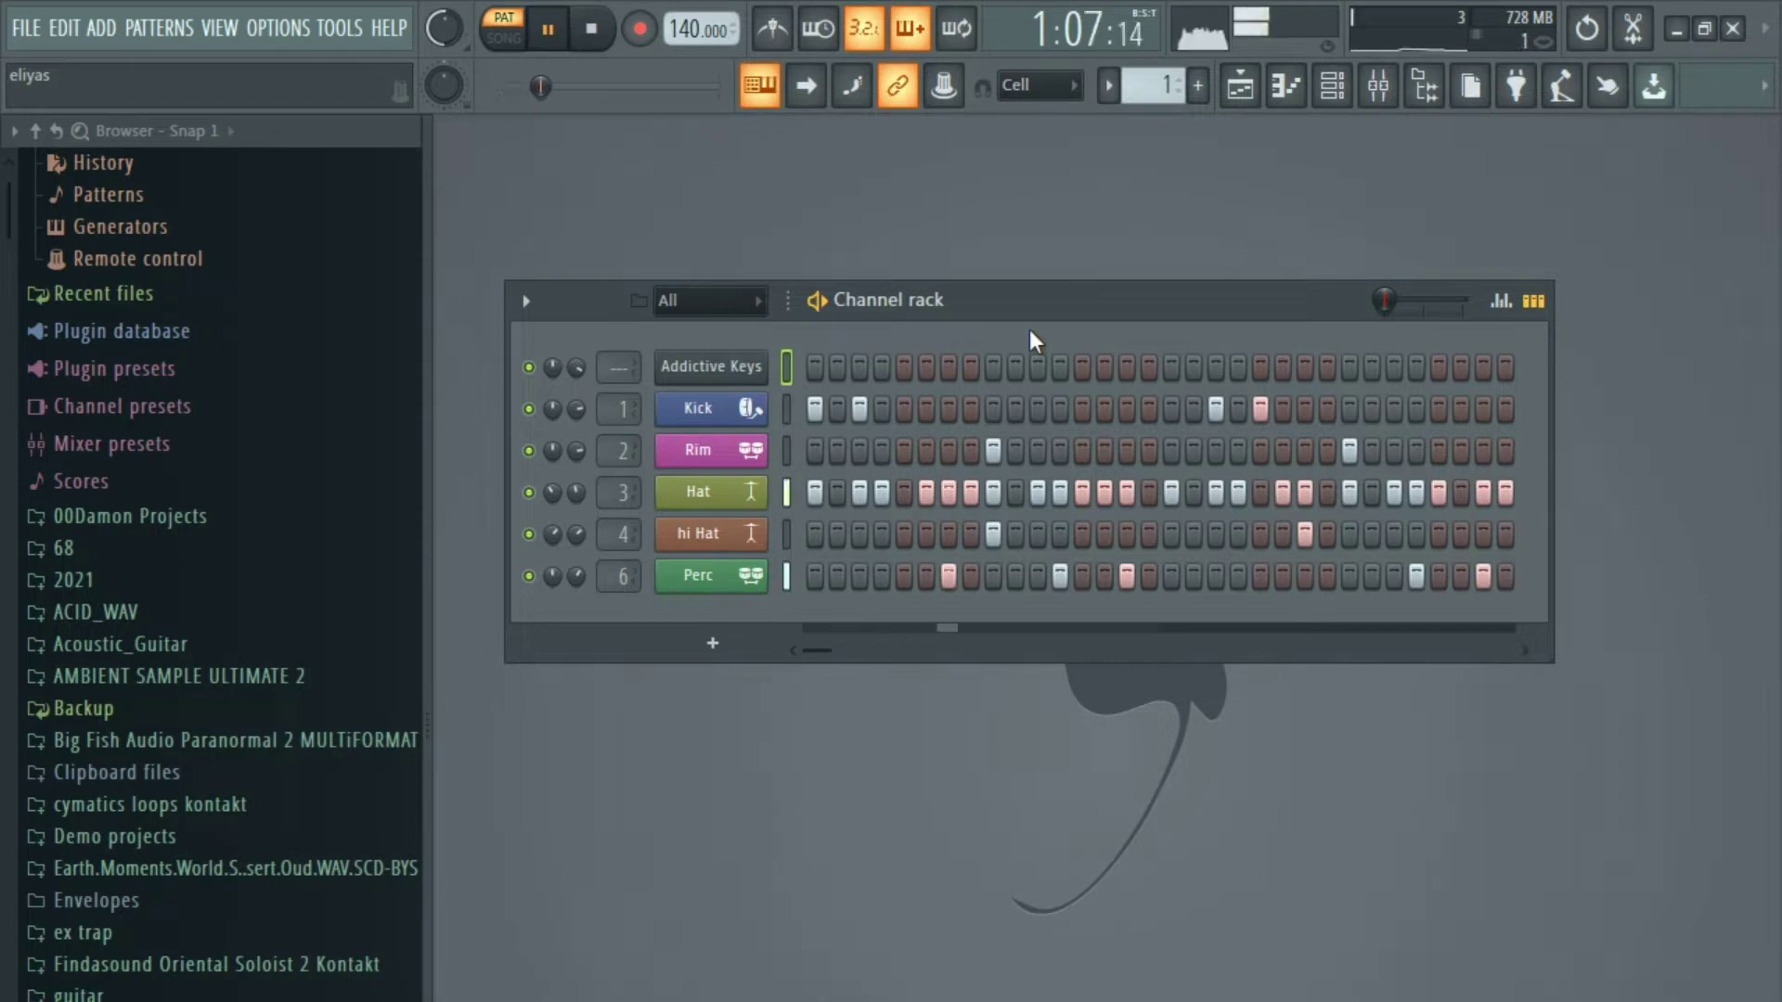
key("space")
Switch to pattern 2 and place A7 and E7 notes on beats 1 and 2 of bar 1 for Addictive Keys.
scroll(1163, 85, "down", 1)
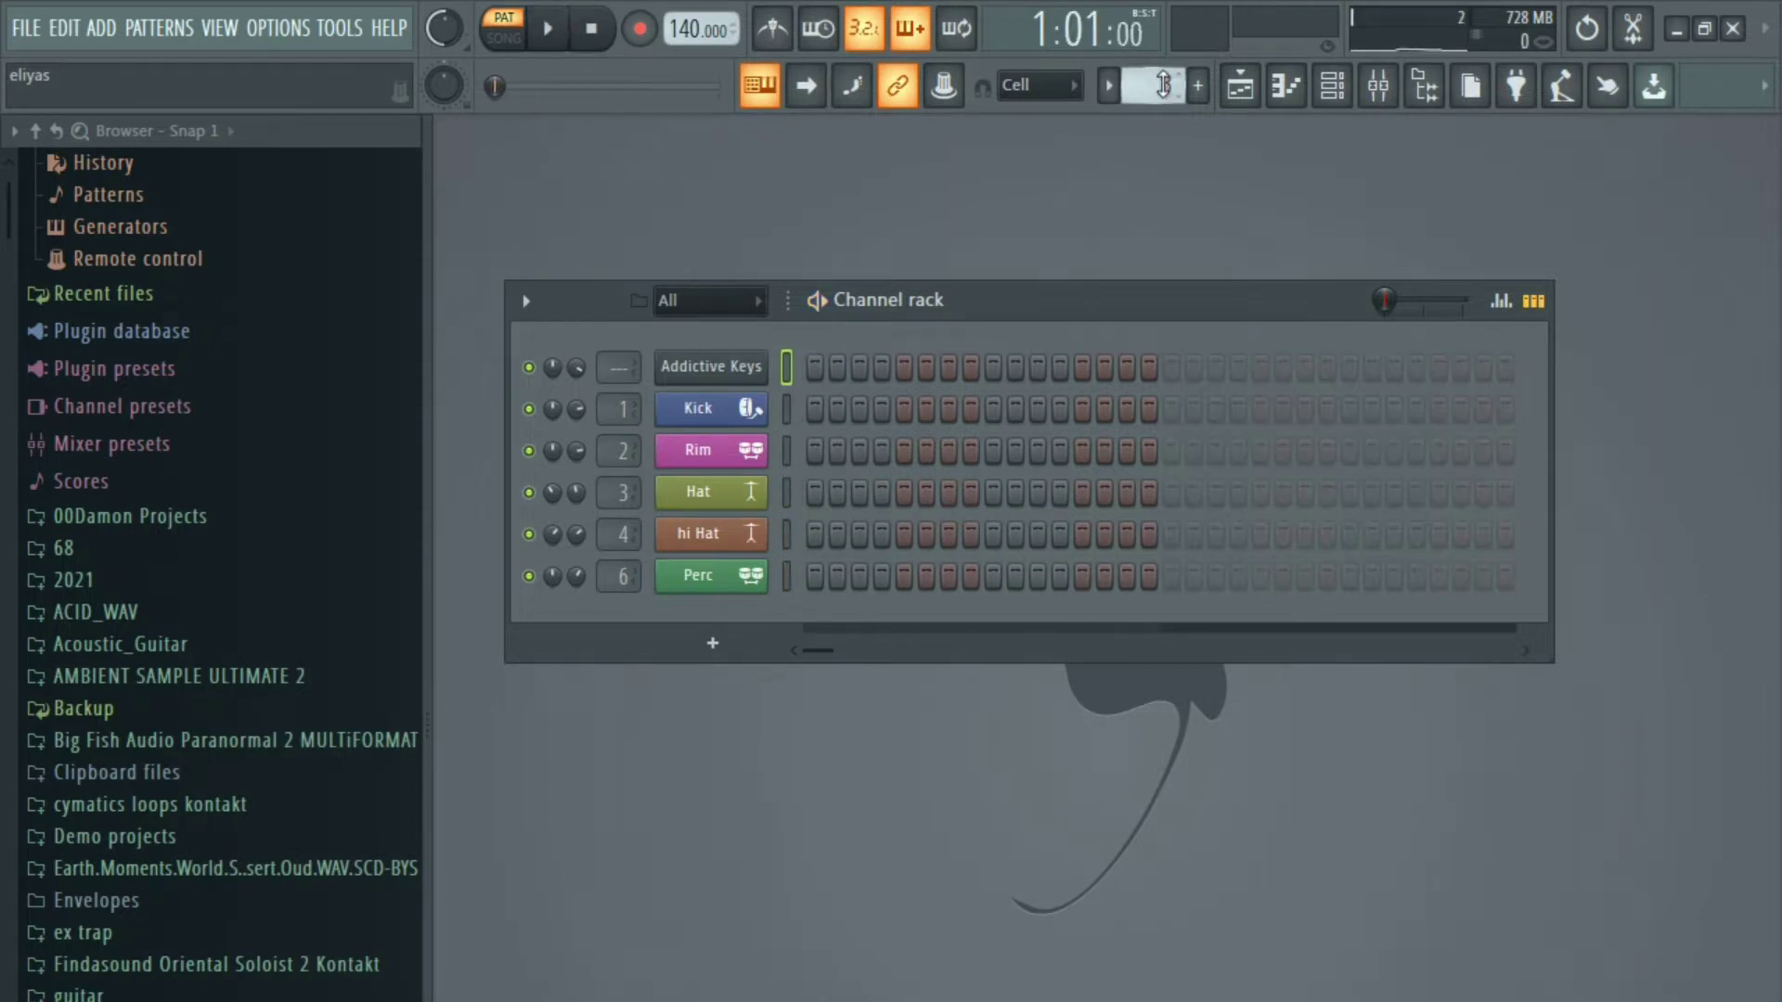
scroll(1162, 85, "down", 1)
left_click(902, 369)
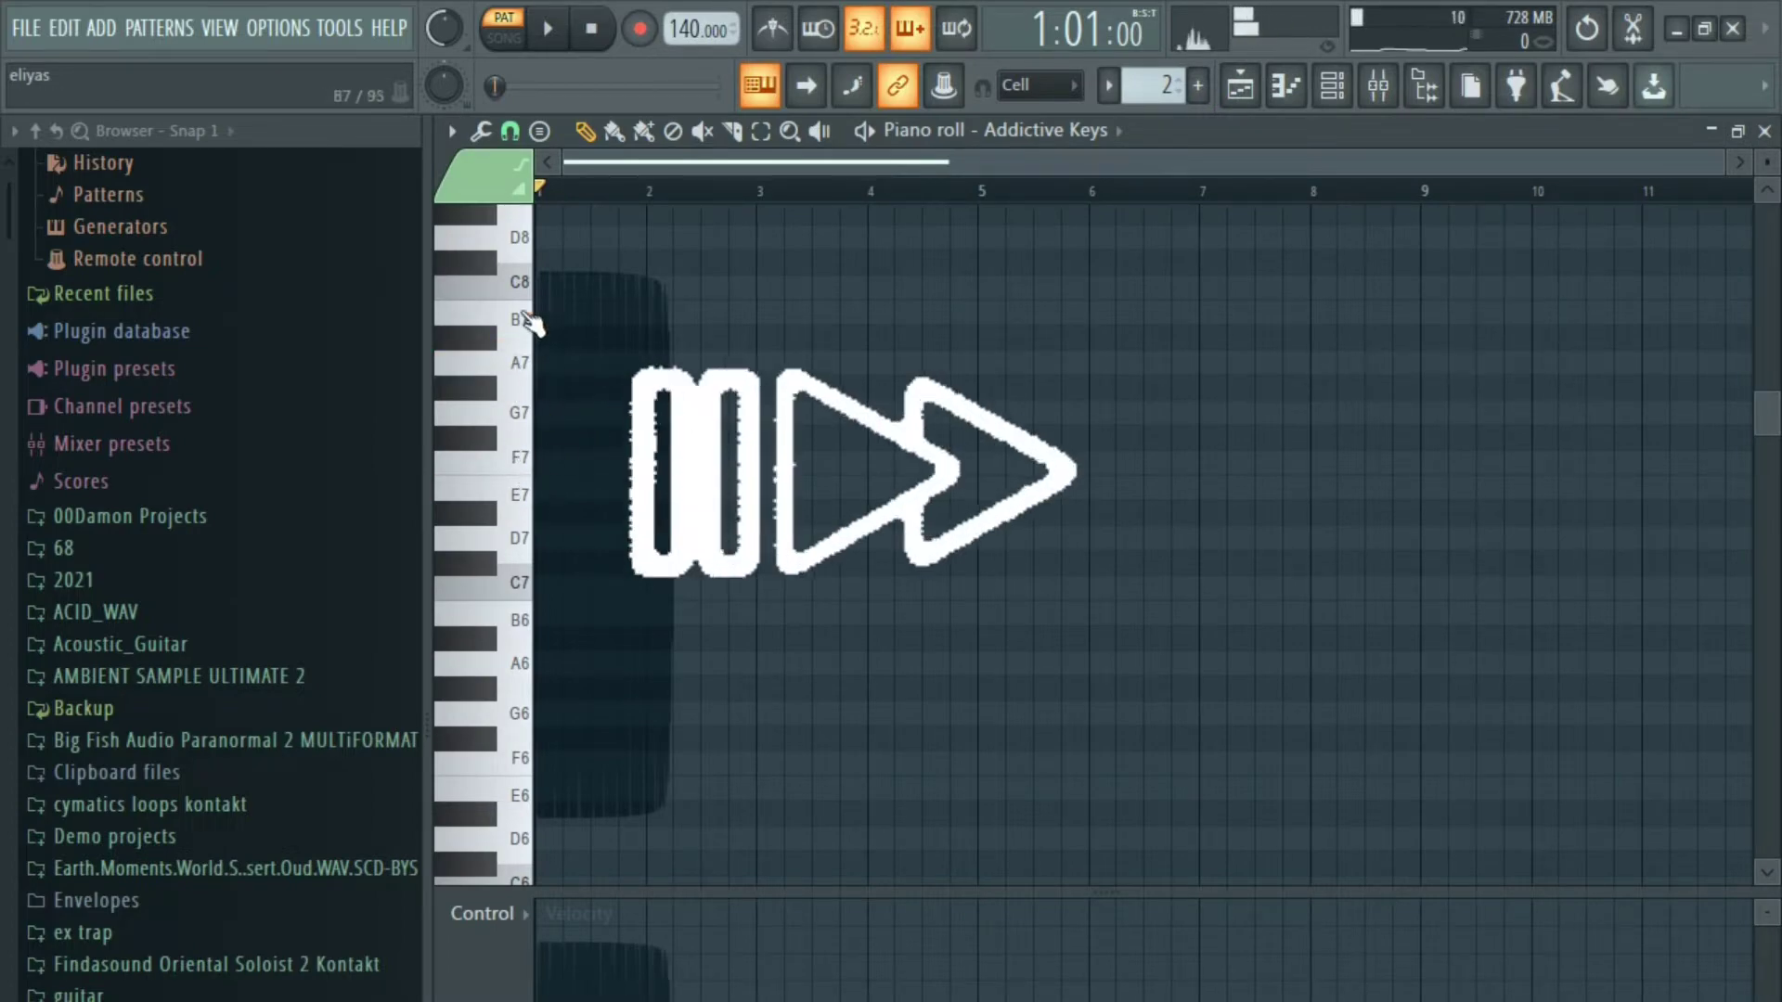
left_click(566, 373)
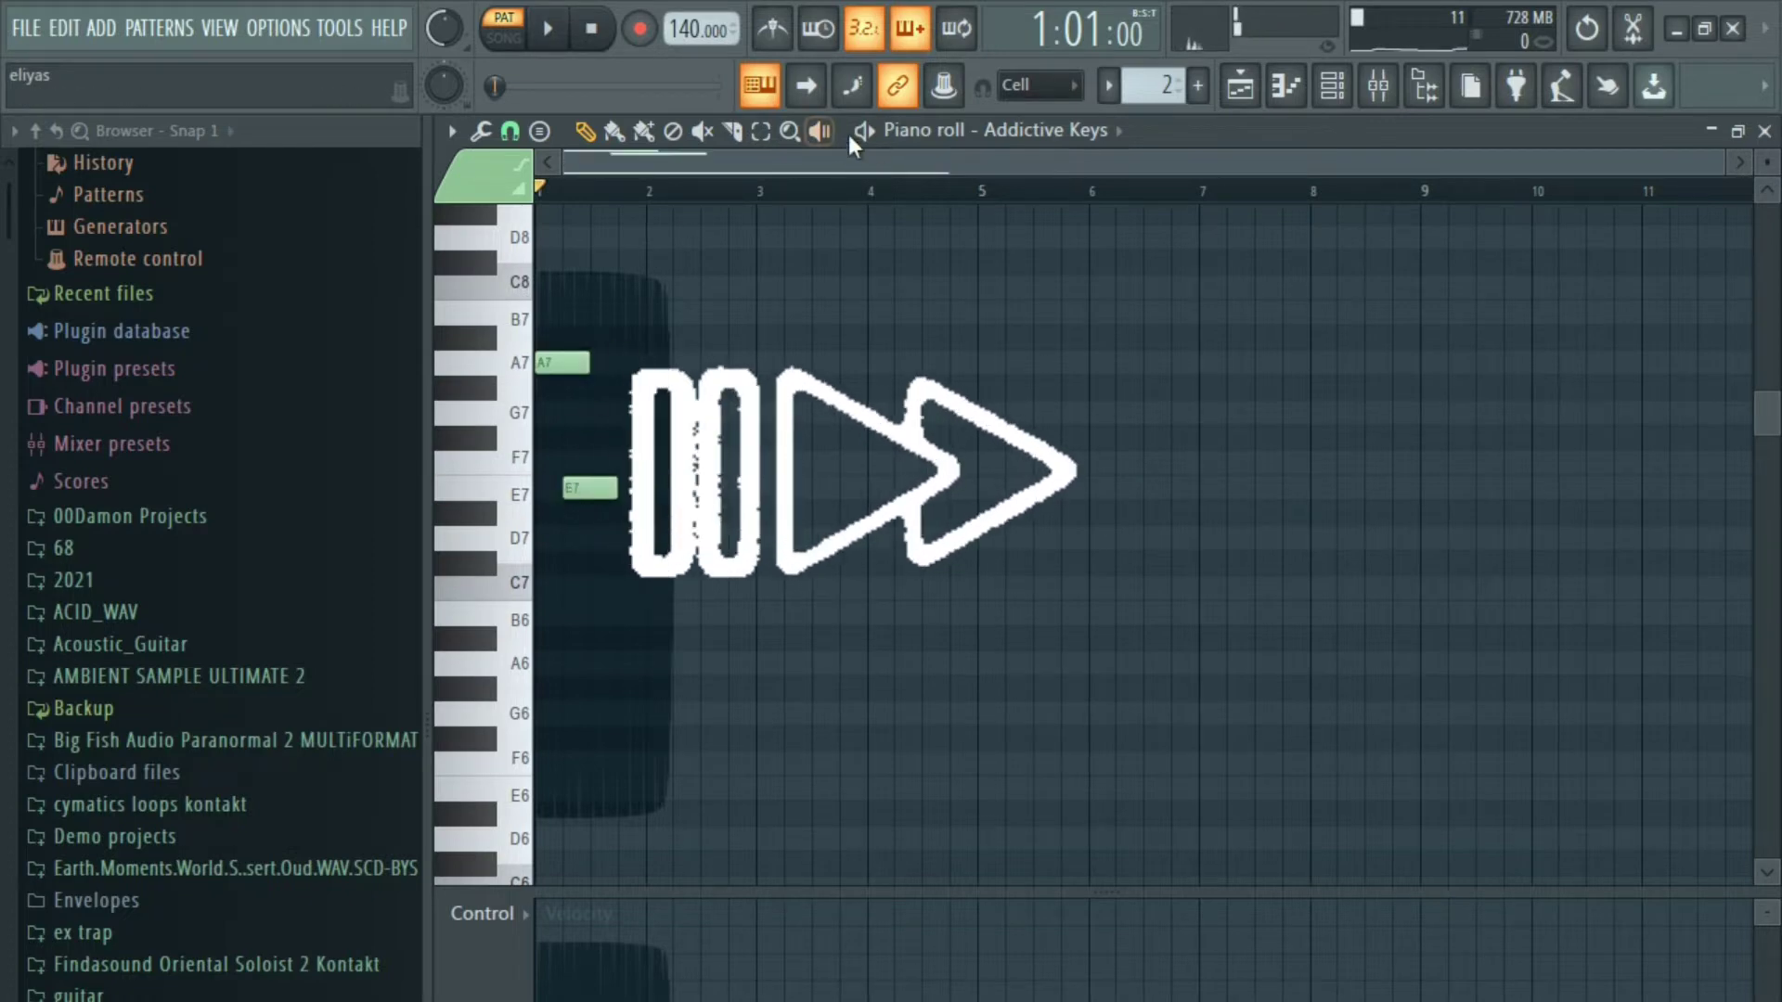
Enable the metronome and continue the melody with C8 on beat 3 and B7 on beat 4 of bar 1.
left_click(772, 28)
key("space")
key("space")
scroll(598, 445, "up", 5)
left_click(686, 363)
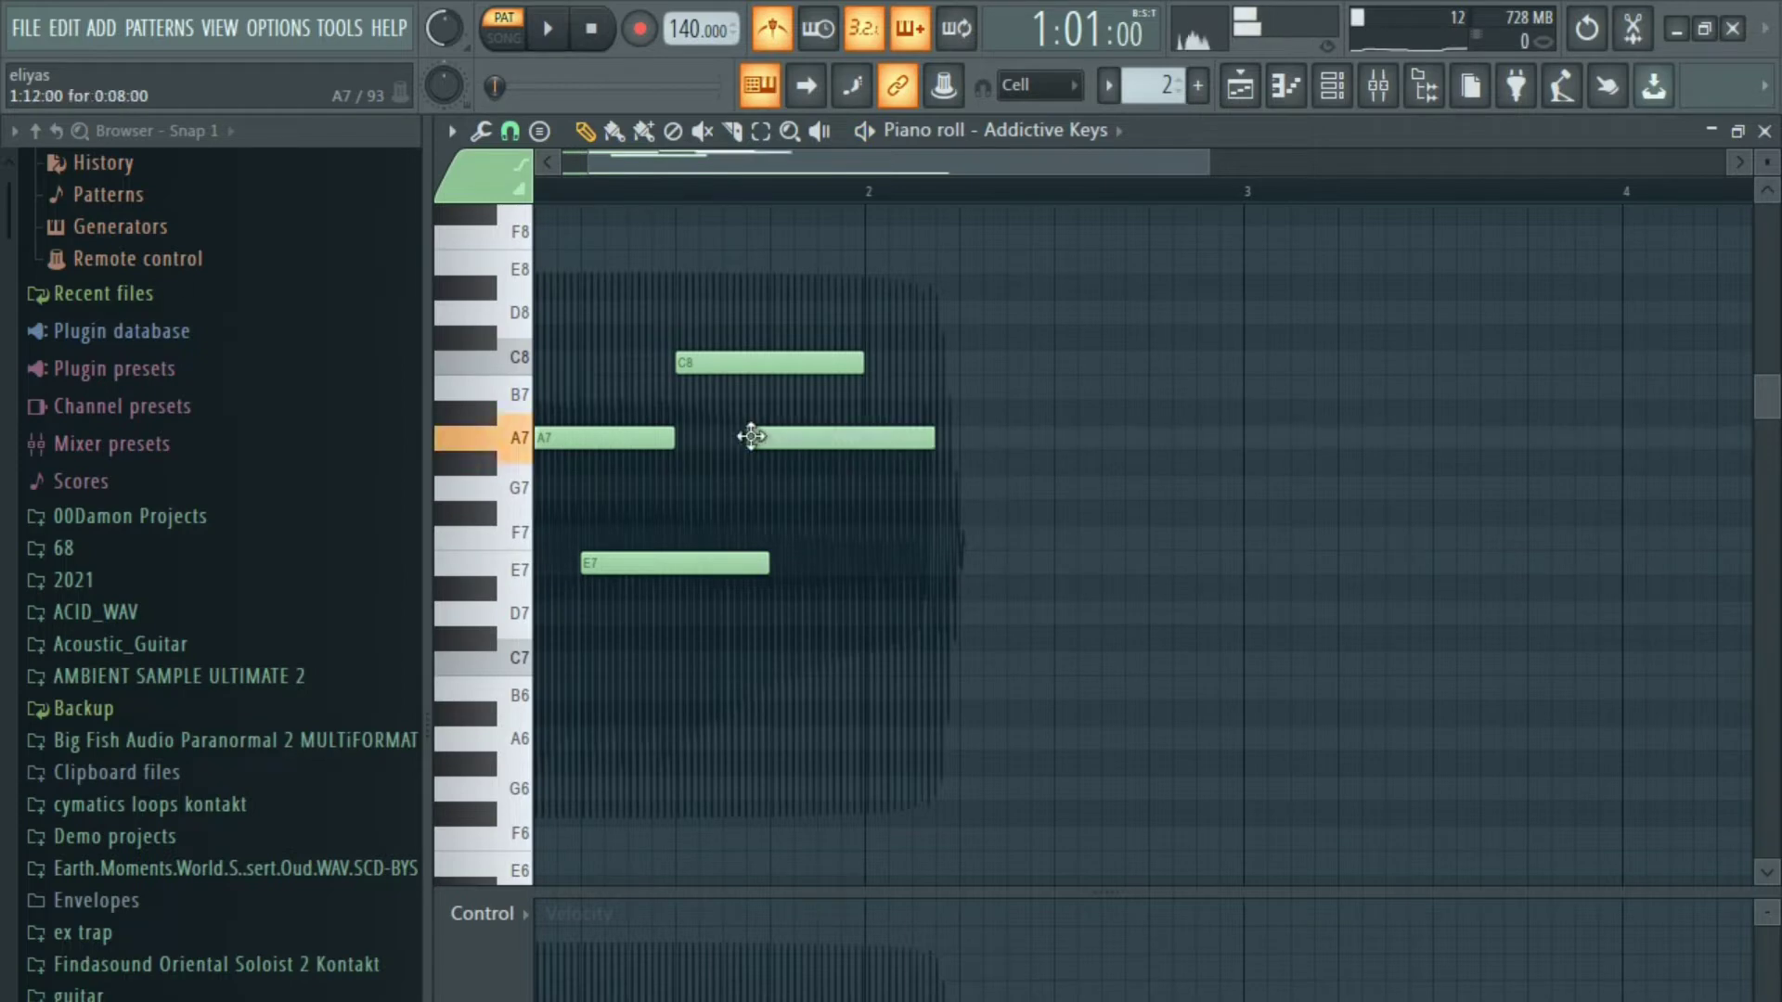
left_click_drag(823, 387, 796, 386)
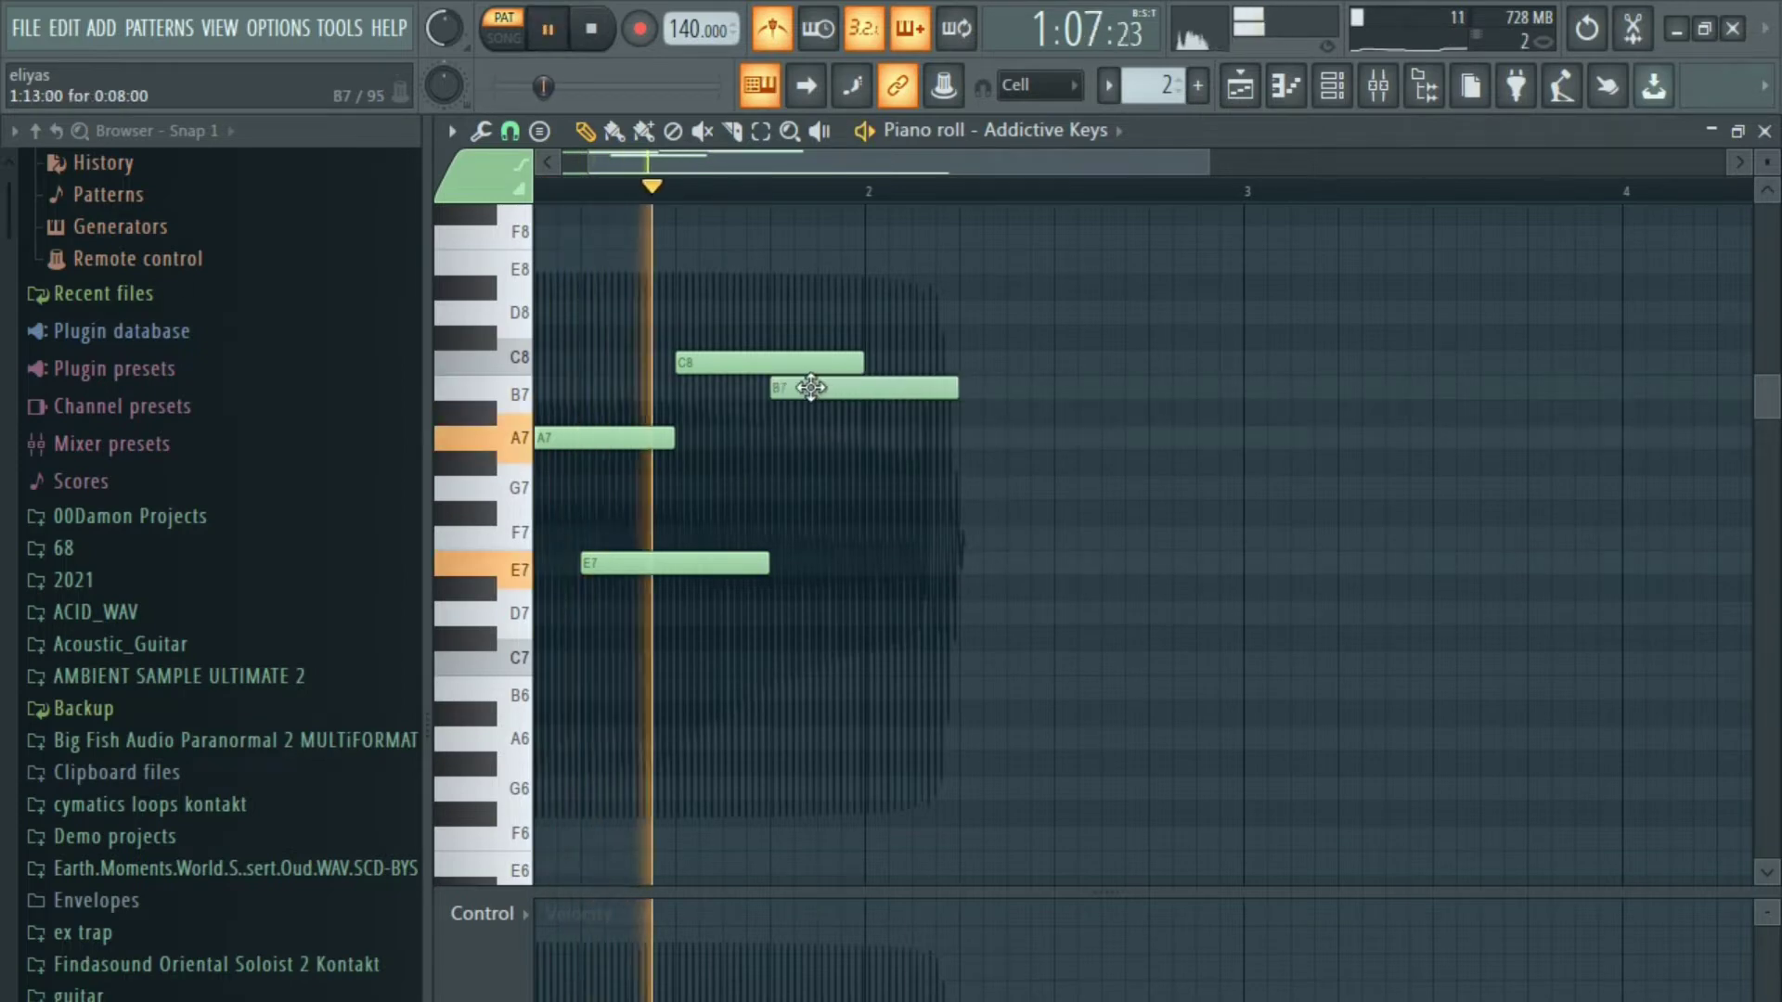
Lengthen the B7 note to the end of bar 2 and copy the two-bar phrase into bars 3 and 4.
scroll(822, 454, "down", 3)
key("space")
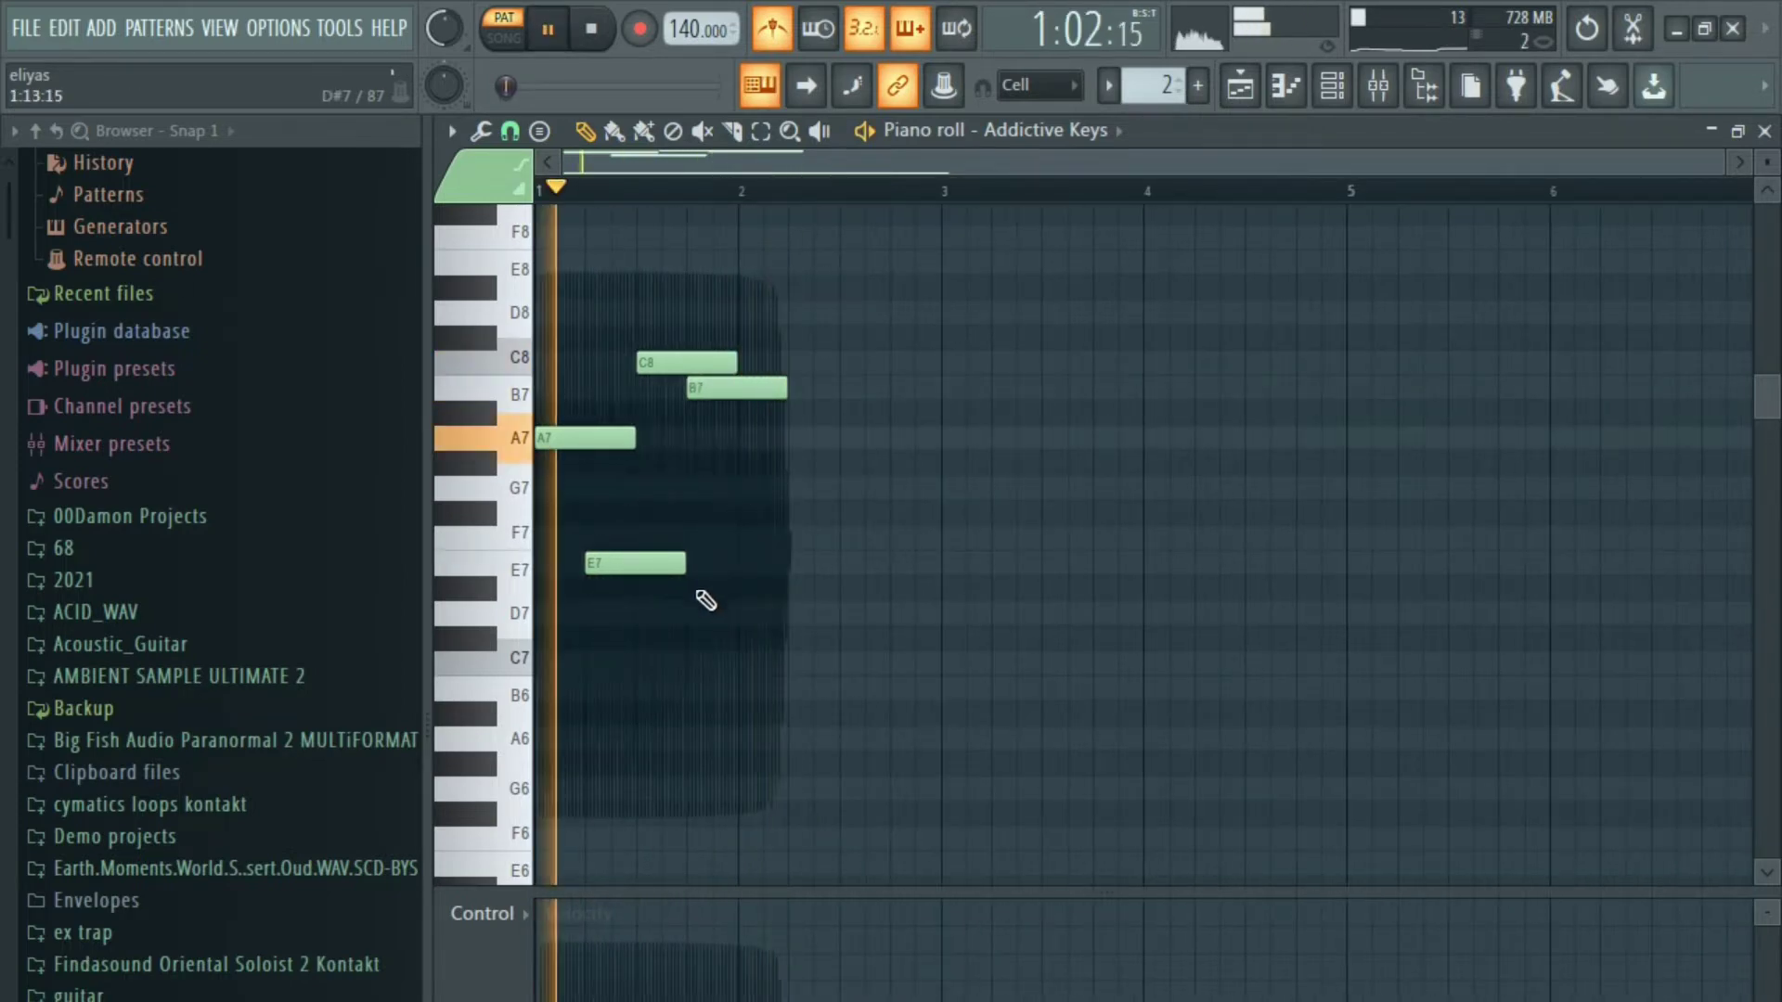
scroll(748, 390, "down", 1)
scroll(751, 431, "up", 1)
scroll(760, 441, "up", 1)
left_click_drag(784, 462, 937, 463)
scroll(890, 530, "down", 2)
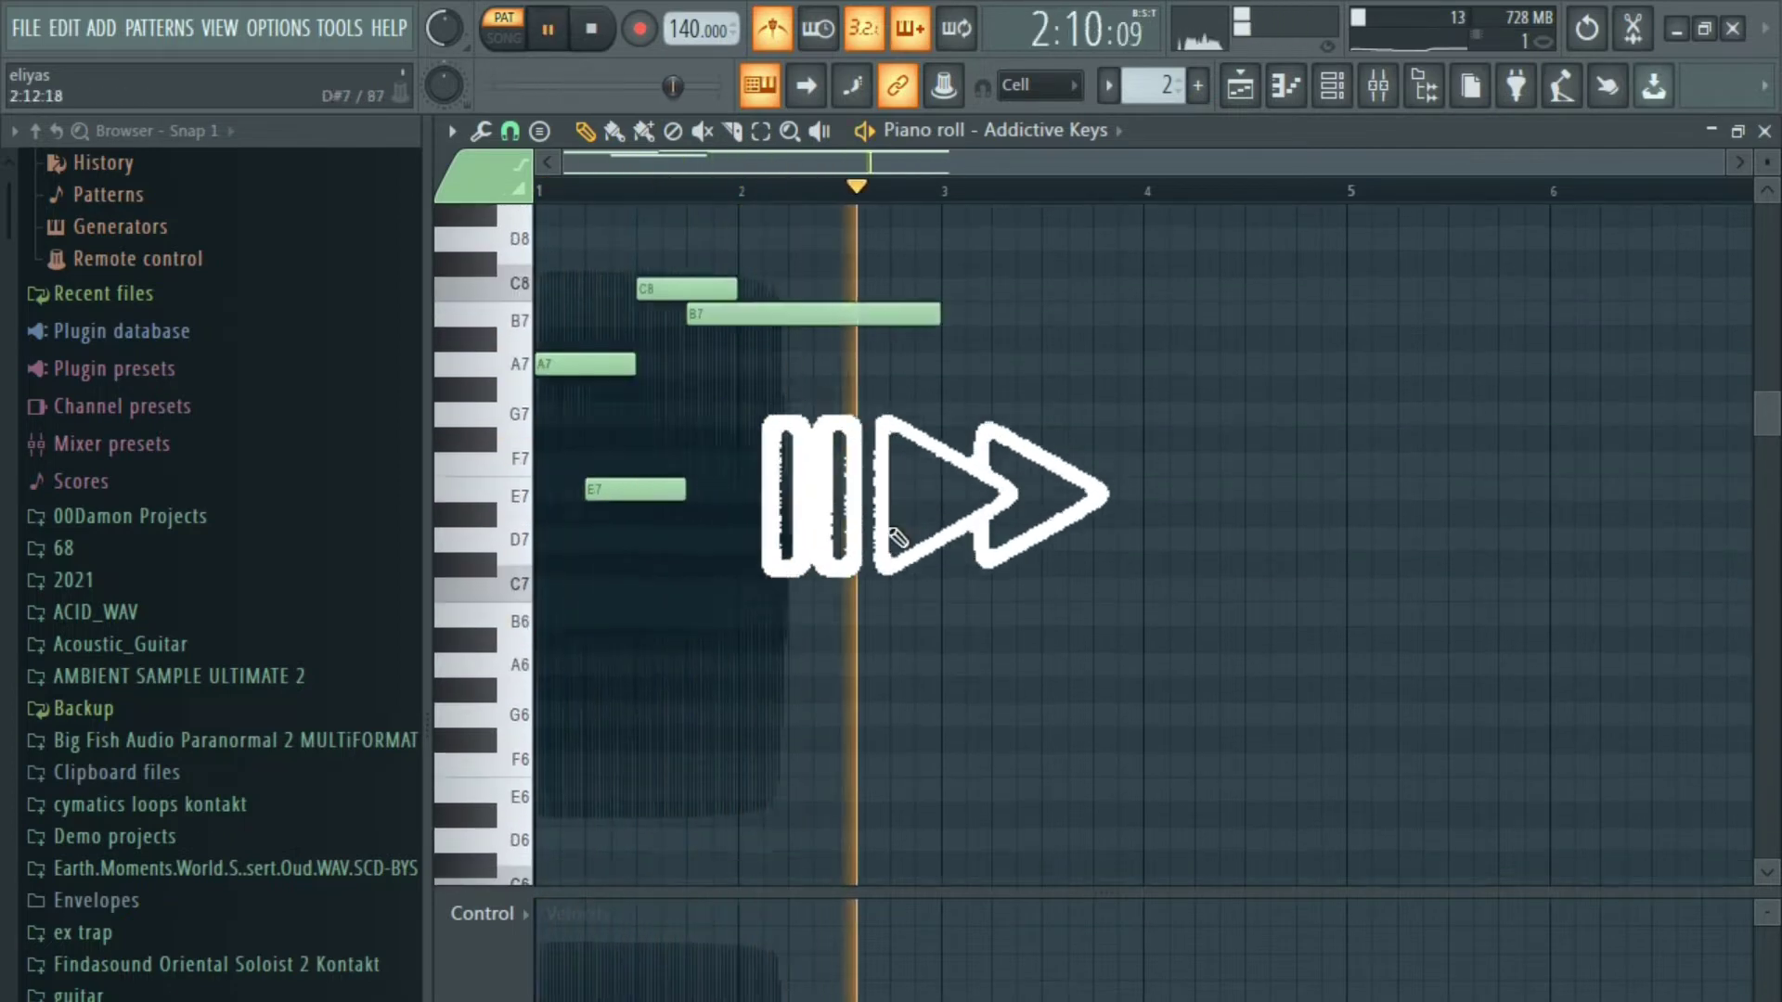
key("ctrl+a")
left_click_drag(550, 363, 957, 367)
Add short A4 bass notes at the starts of bars 1 and 3.
scroll(981, 399, "down", 1)
scroll(957, 491, "down", 7)
key("space")
left_click(849, 363)
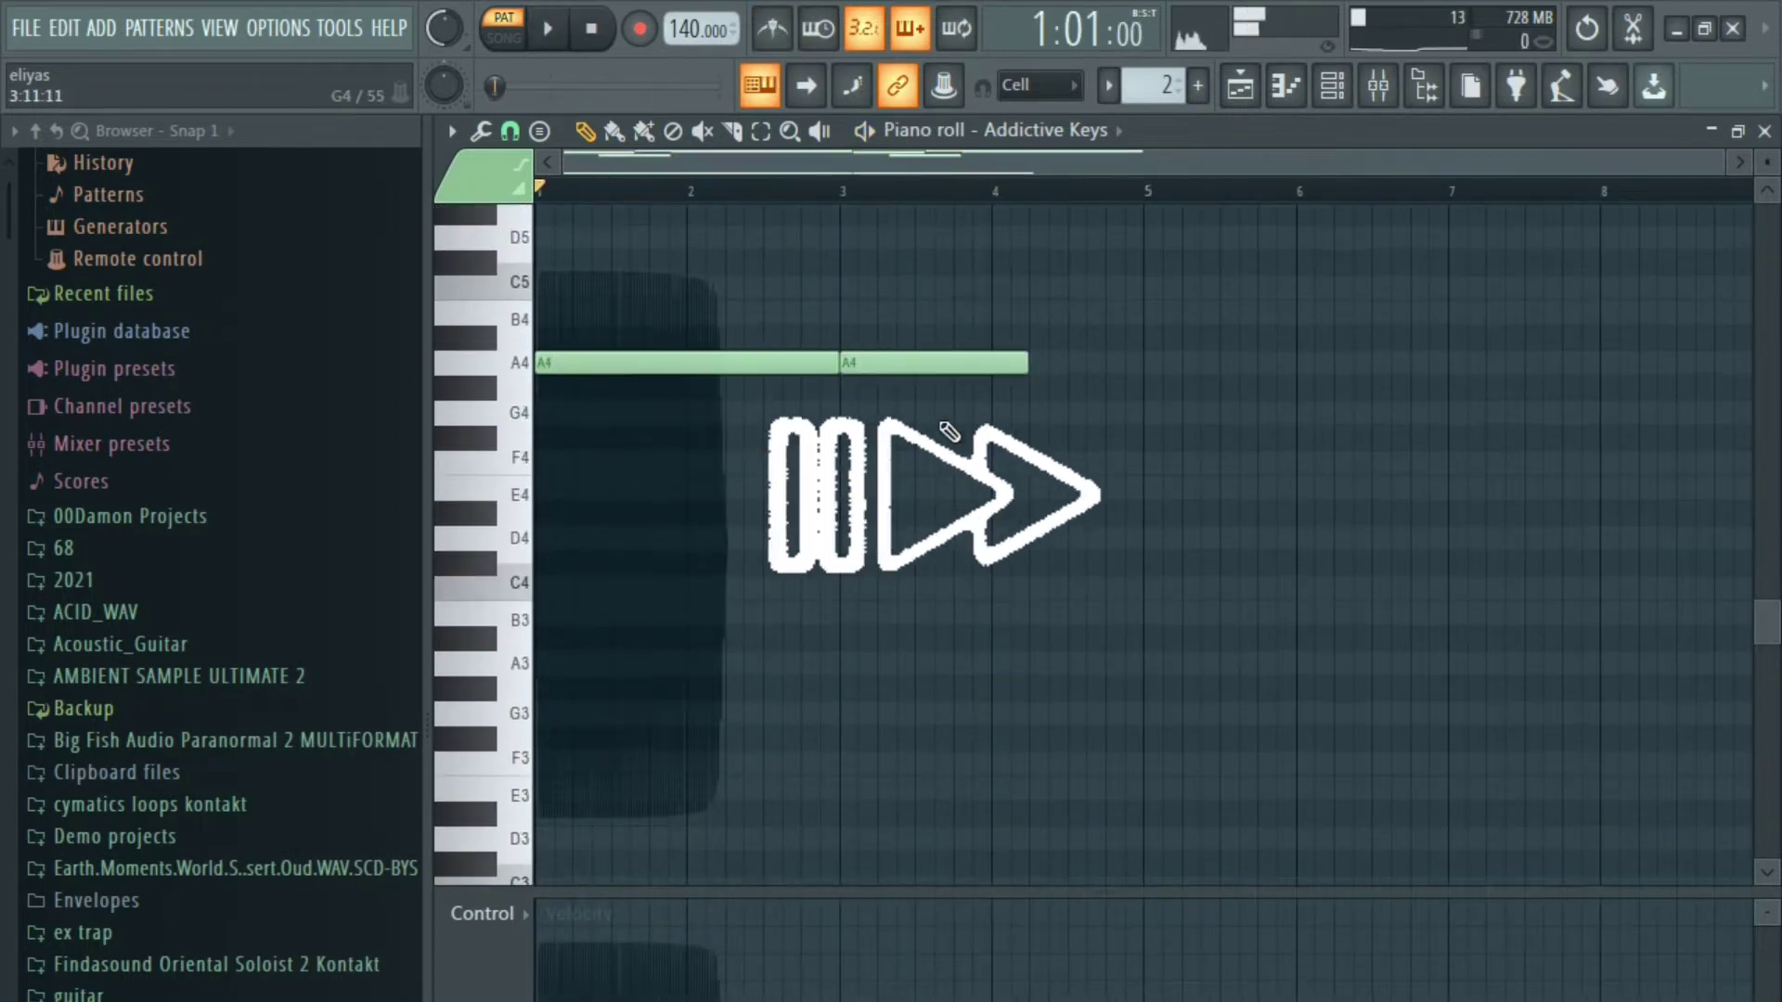
left_click_drag(721, 366, 591, 364)
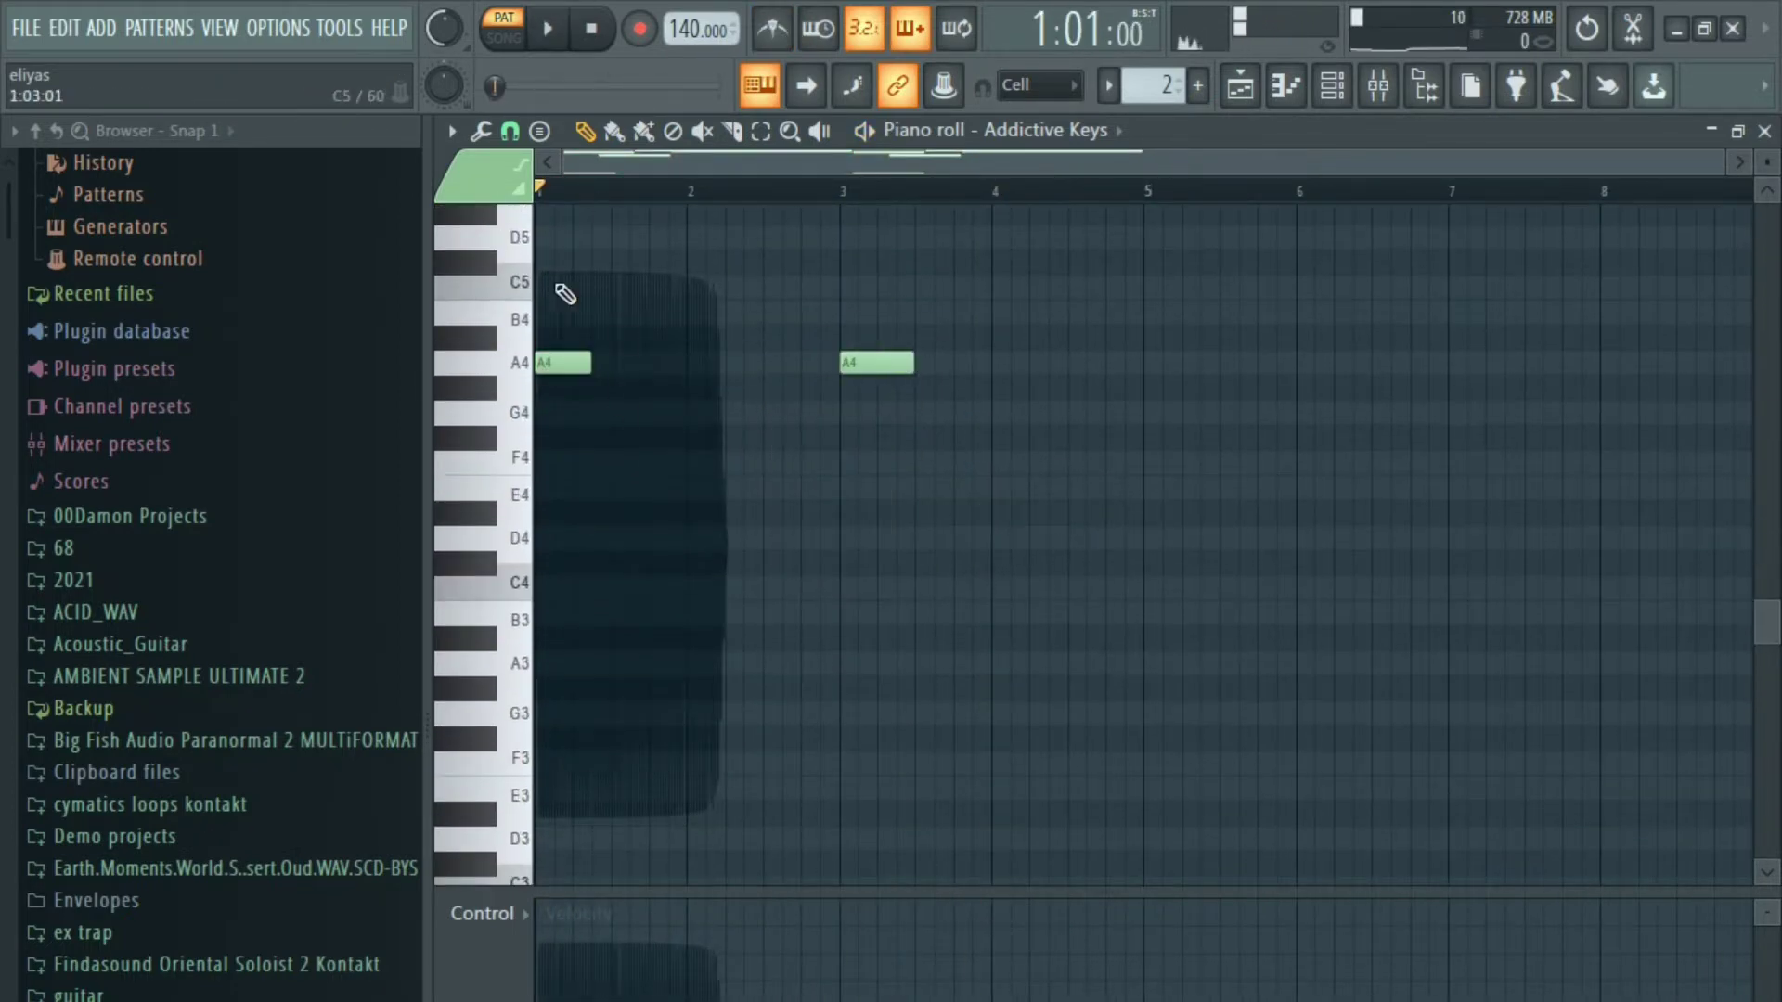
Play back the four-bar melody together with the A4 bass notes.
scroll(751, 621, "up", 3)
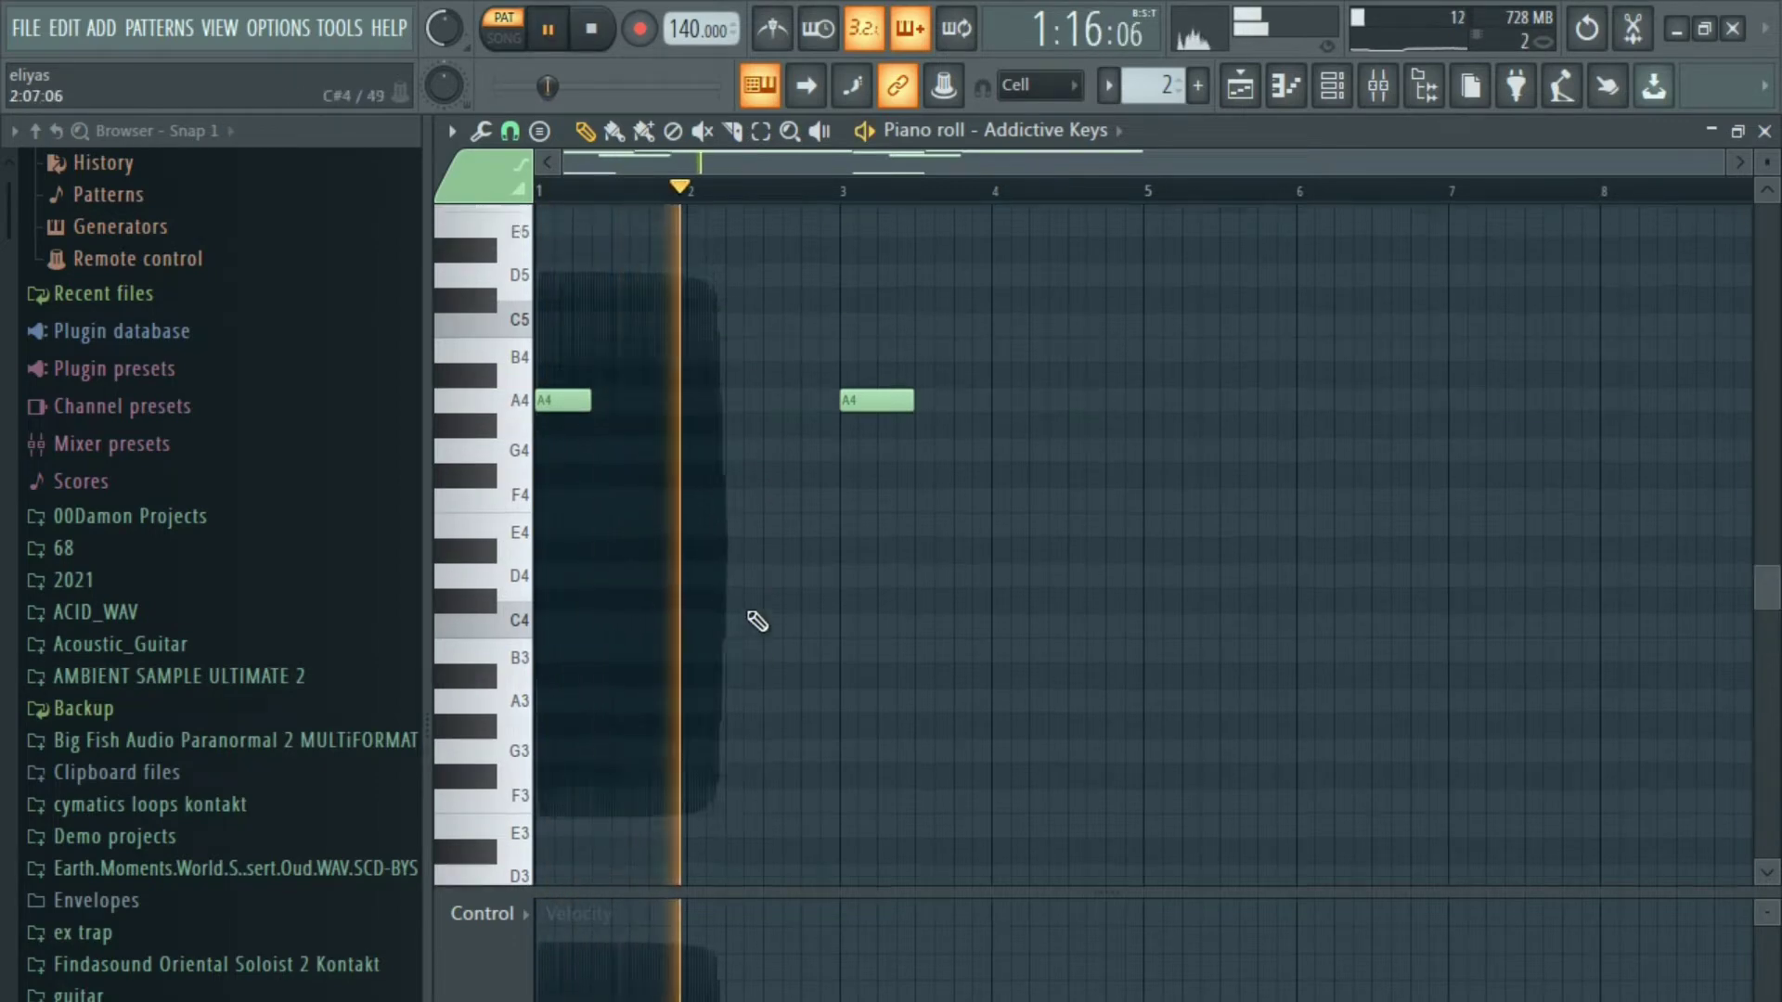
scroll(914, 594, "up", 8)
left_click_drag(1076, 693, 444, 294)
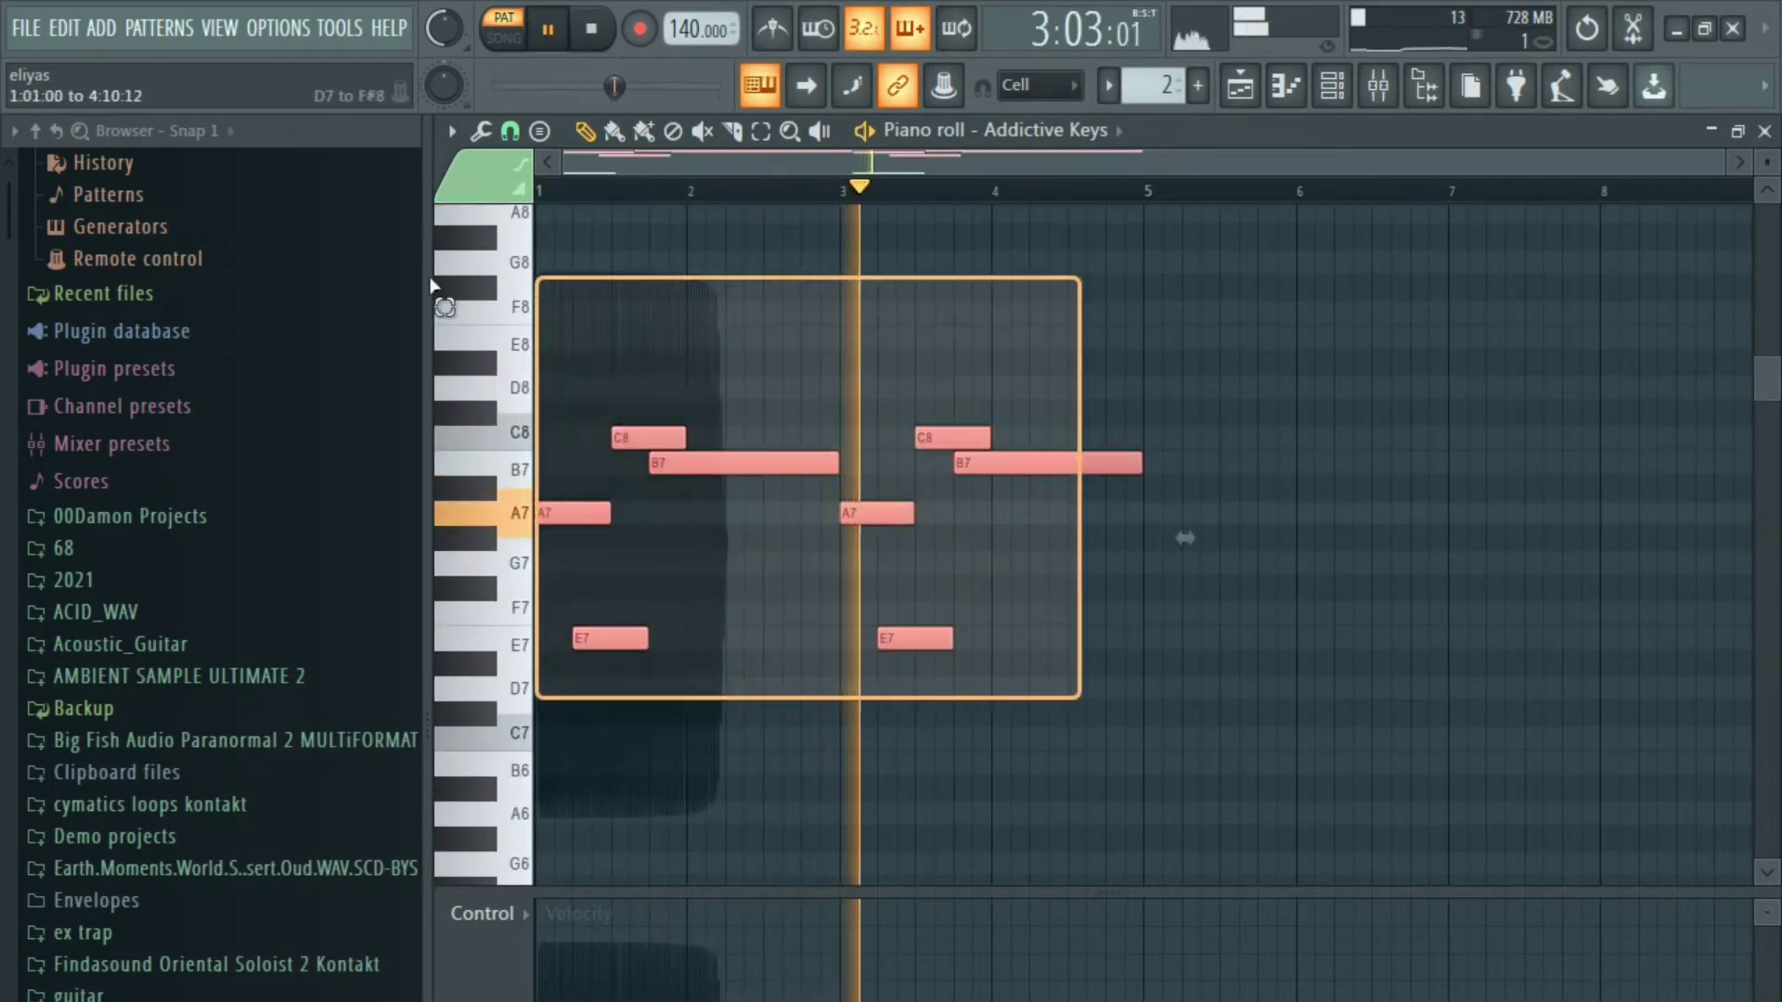
scroll(737, 597, "down", 3)
scroll(730, 588, "down", 1)
key("space")
mouse_move(547, 708)
left_mouse_down()
mouse_move(573, 750)
mouse_move(955, 745)
left_mouse_up()
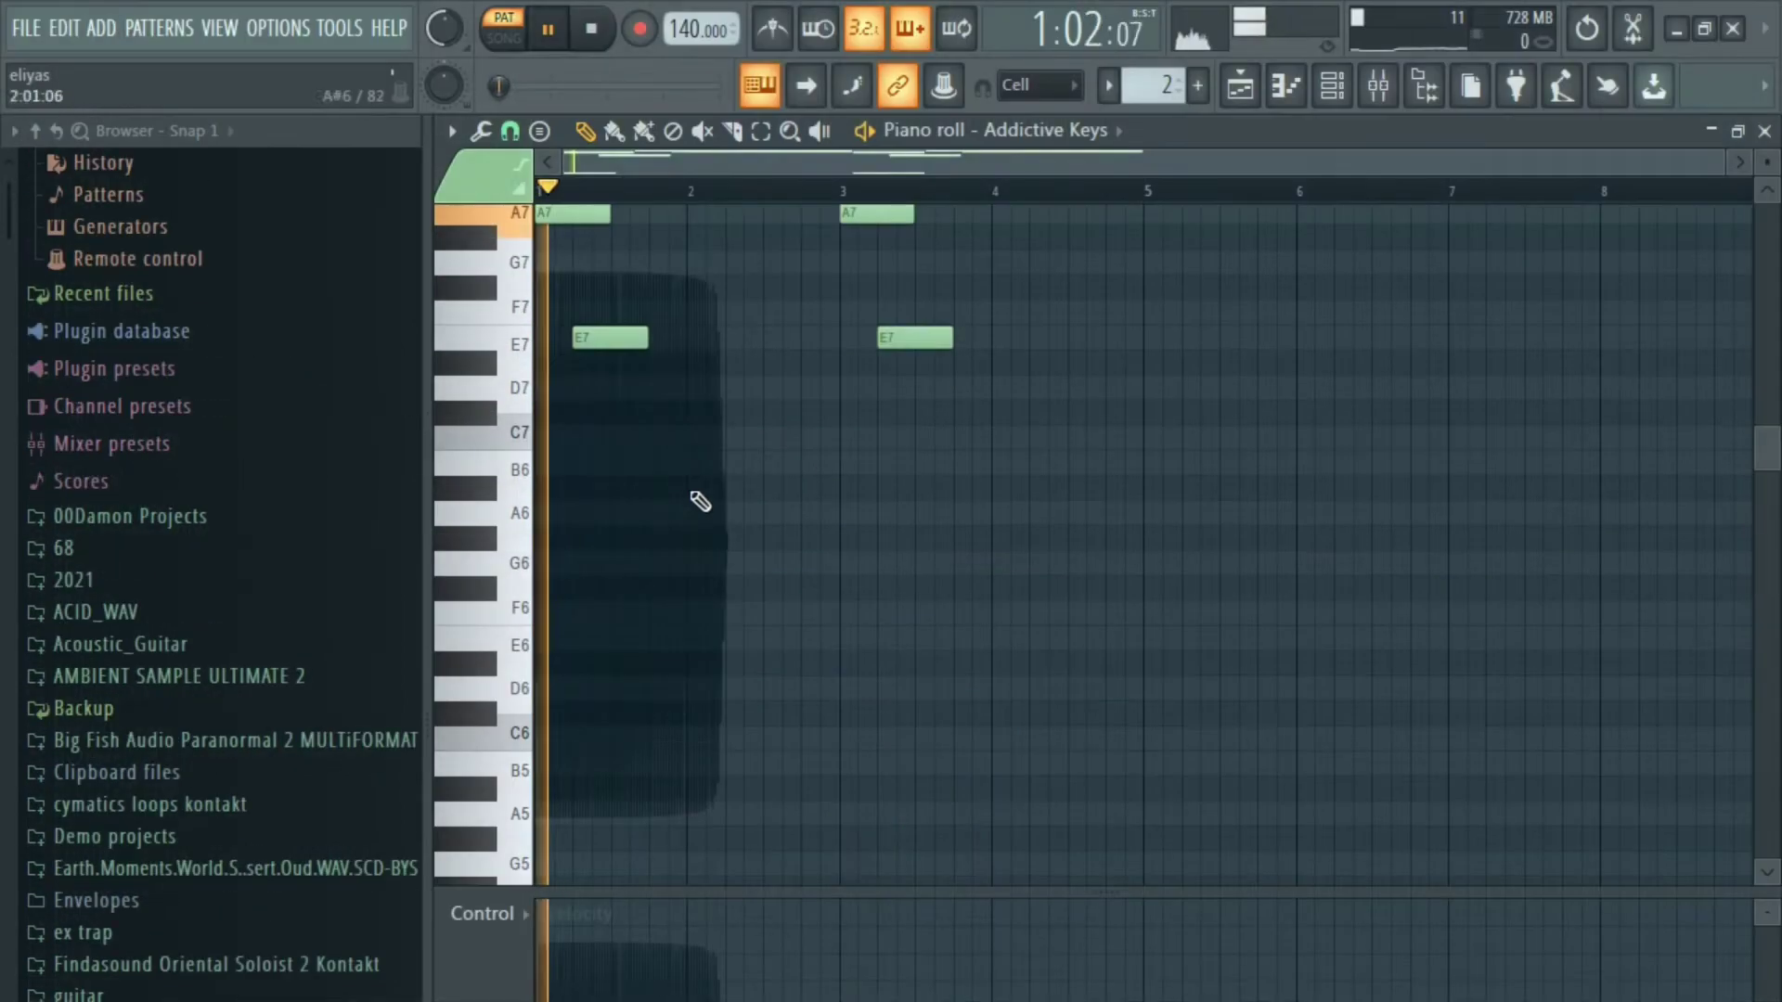
Add a short E7 note on beat 4 of bar 1, directly after the first E7.
scroll(664, 460, "up", 1)
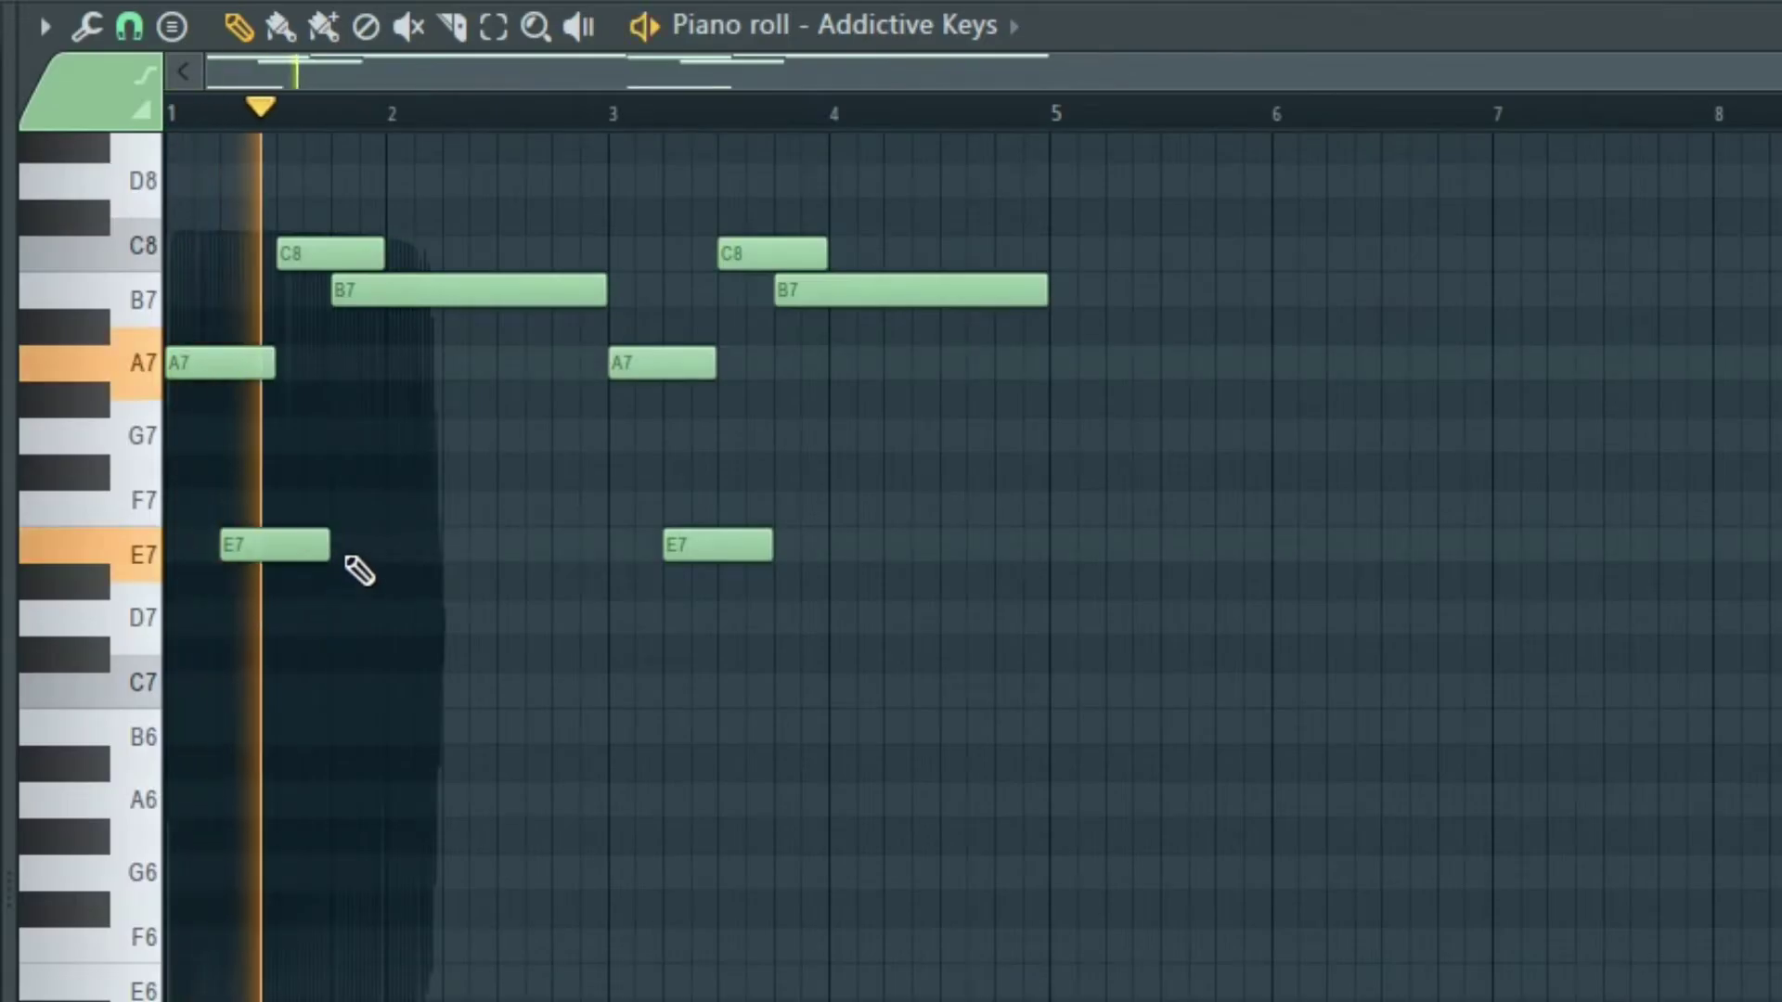
left_click(663, 414)
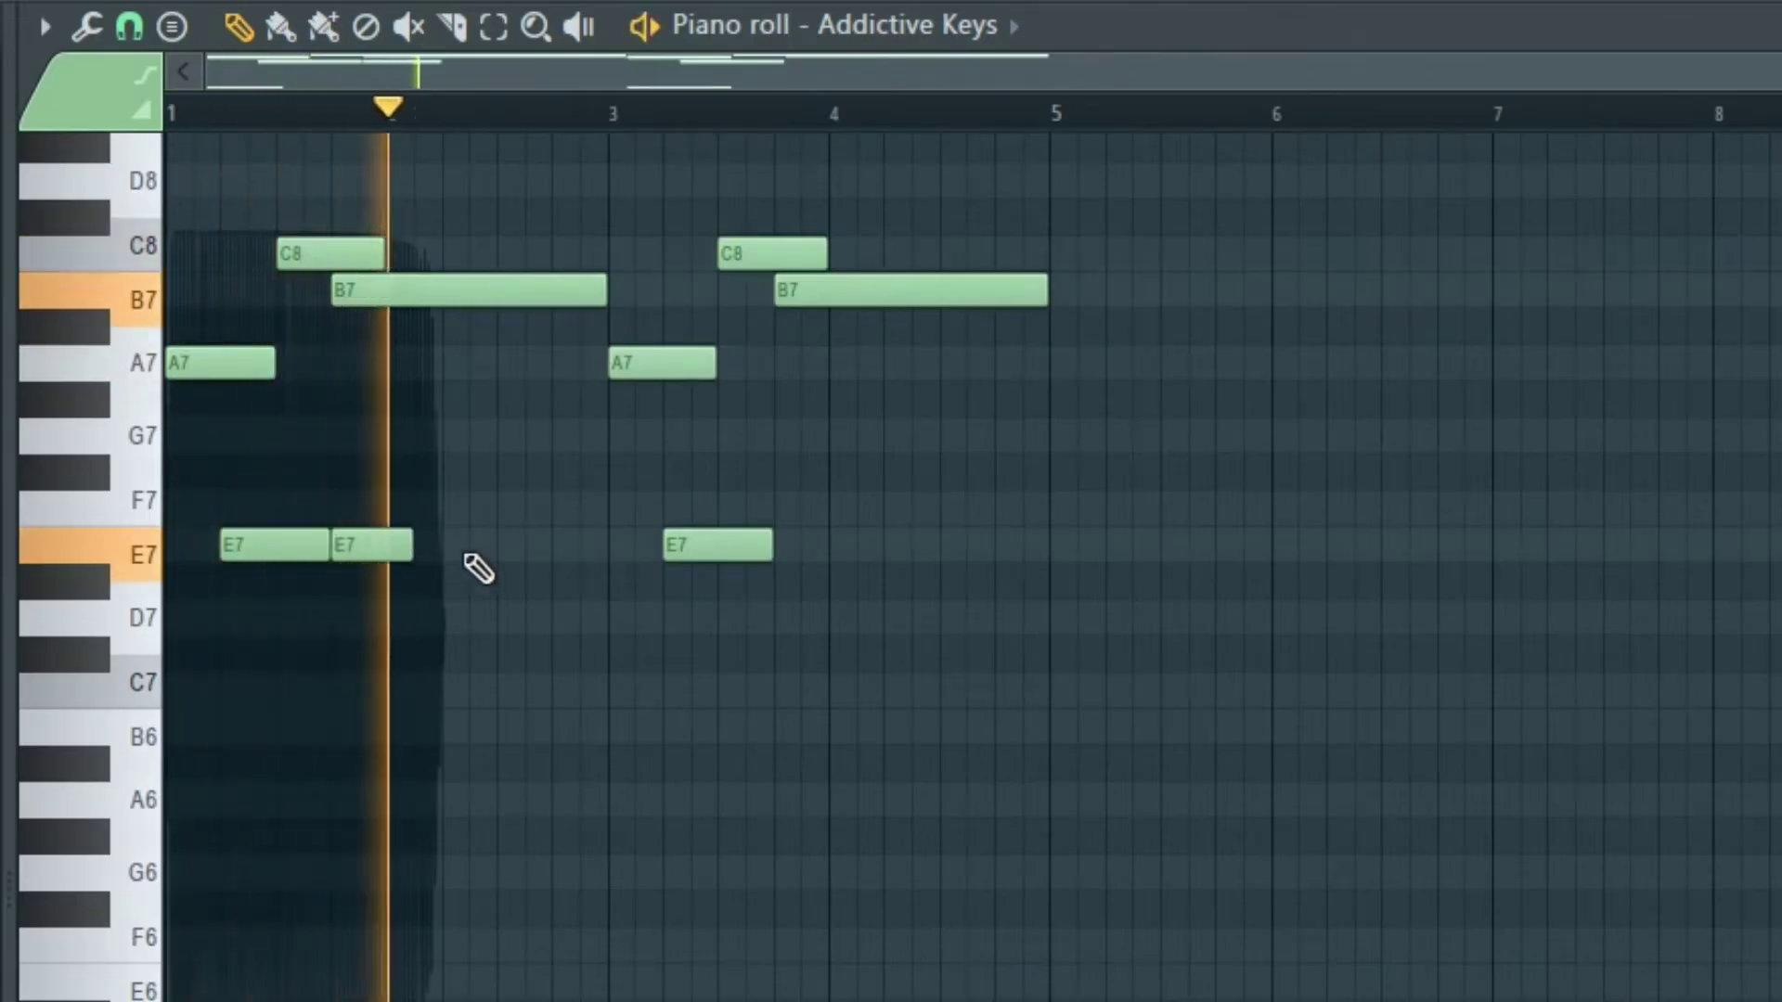
key("space")
key("space")
right_click(392, 545)
left_click(396, 545)
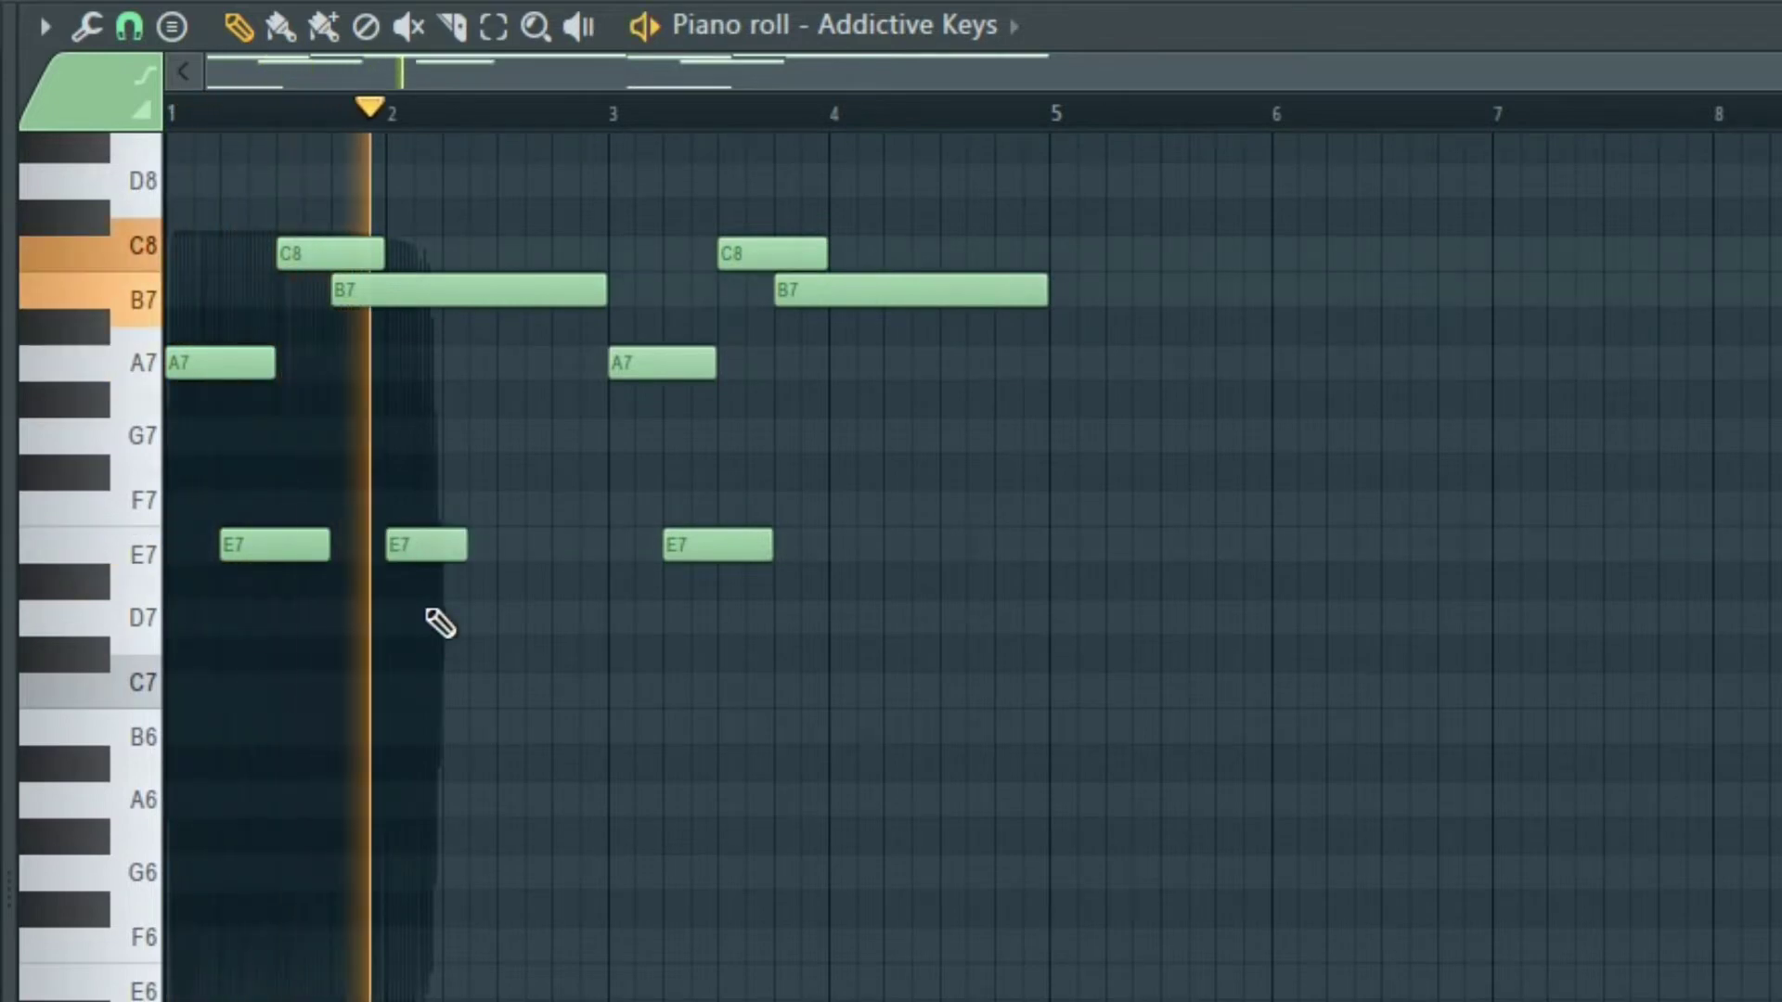
right_click(399, 545)
left_click(369, 543)
Replace the first long B7 with a short B7 starting bar 2, followed by E7, A7 and E7 on beats 2 to 4.
right_click(413, 291)
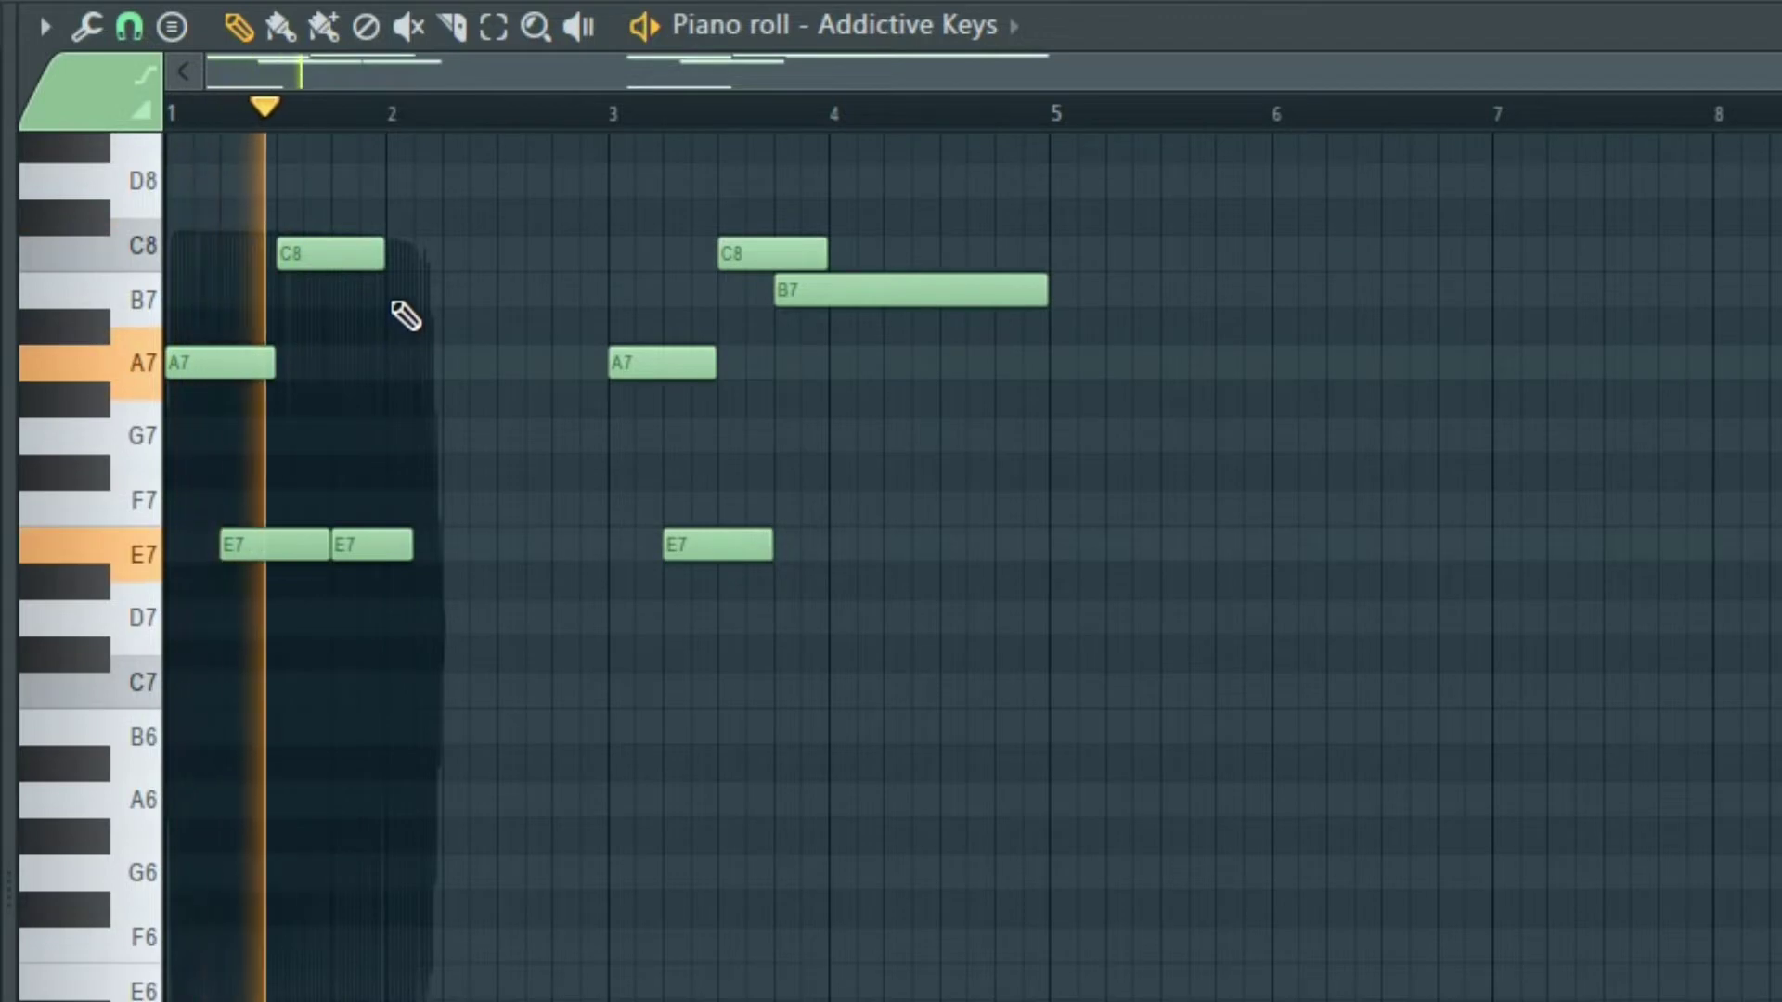
left_click(397, 296)
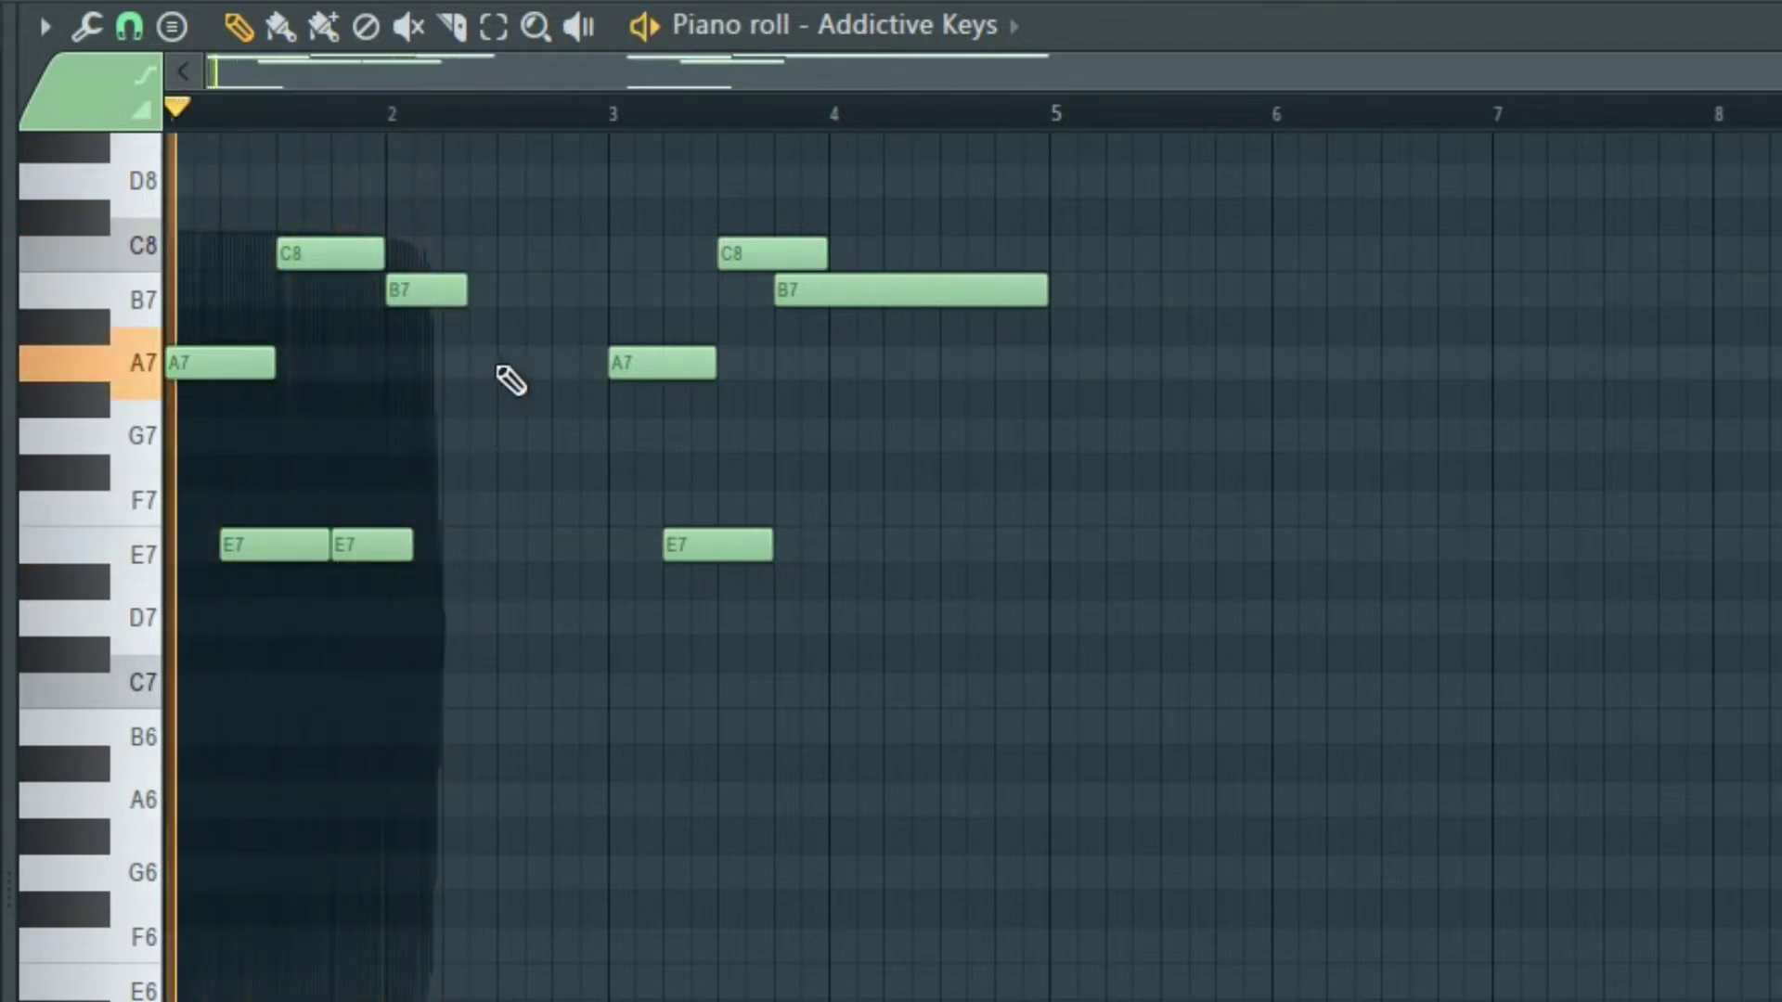
left_click(504, 362)
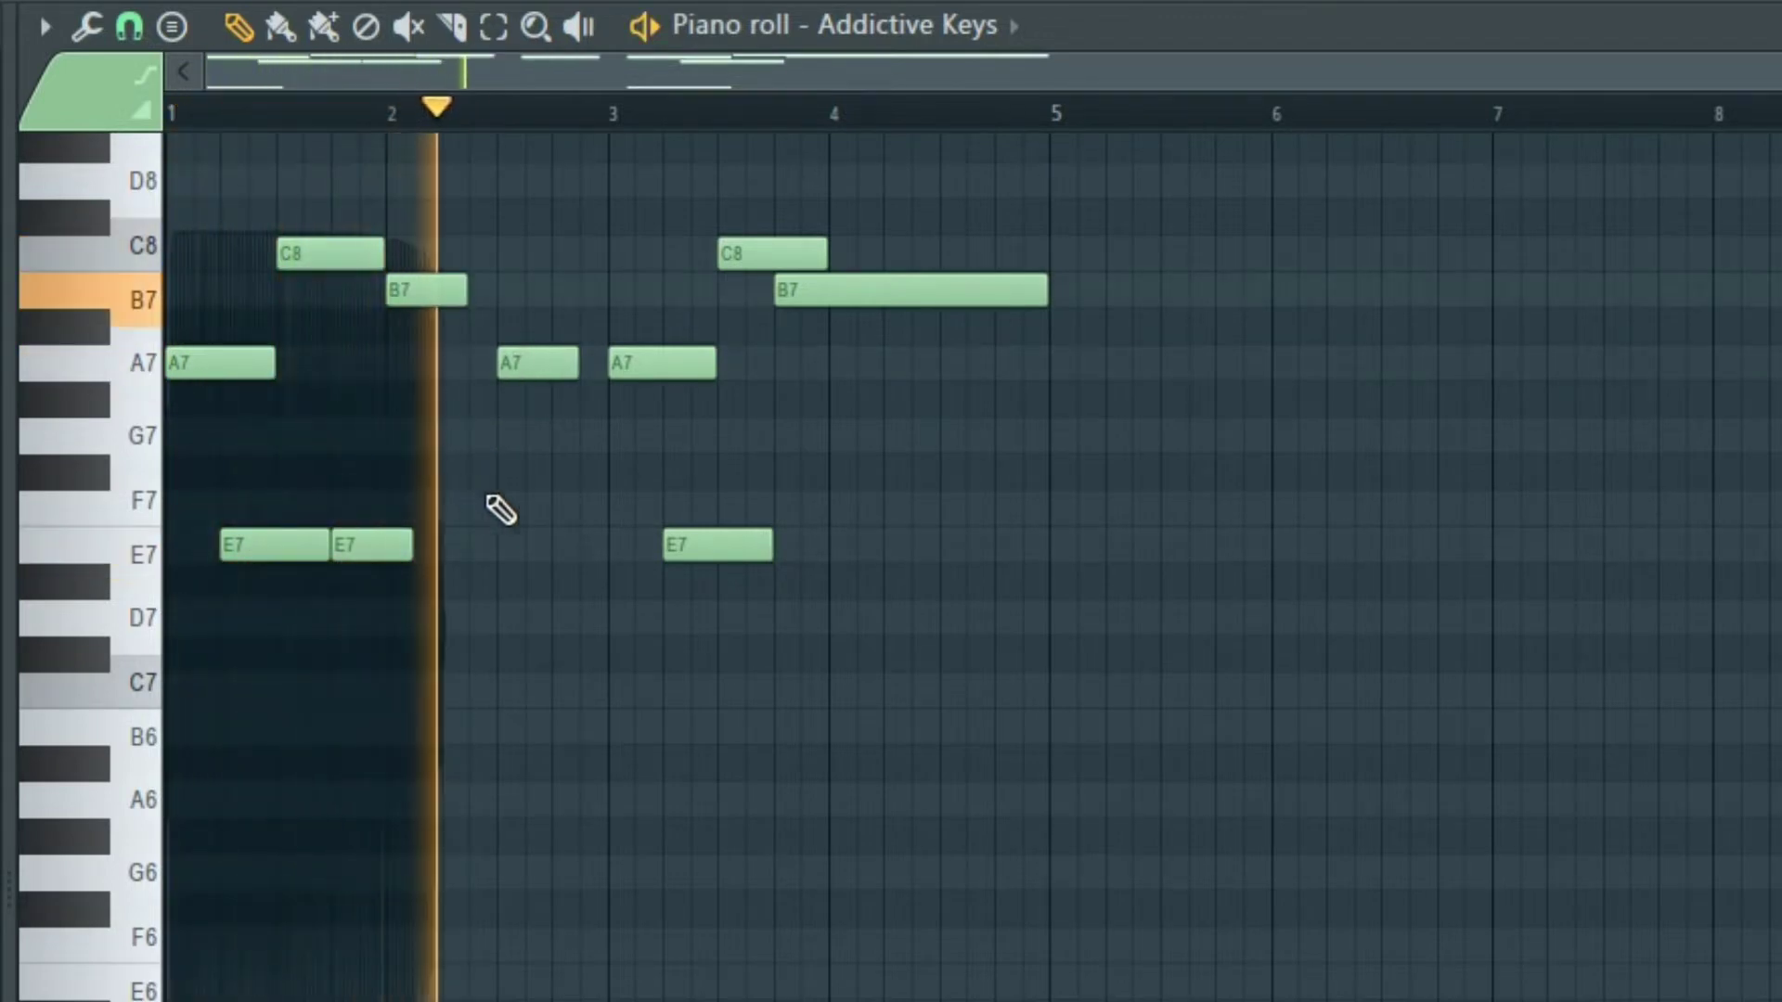
left_click(464, 549)
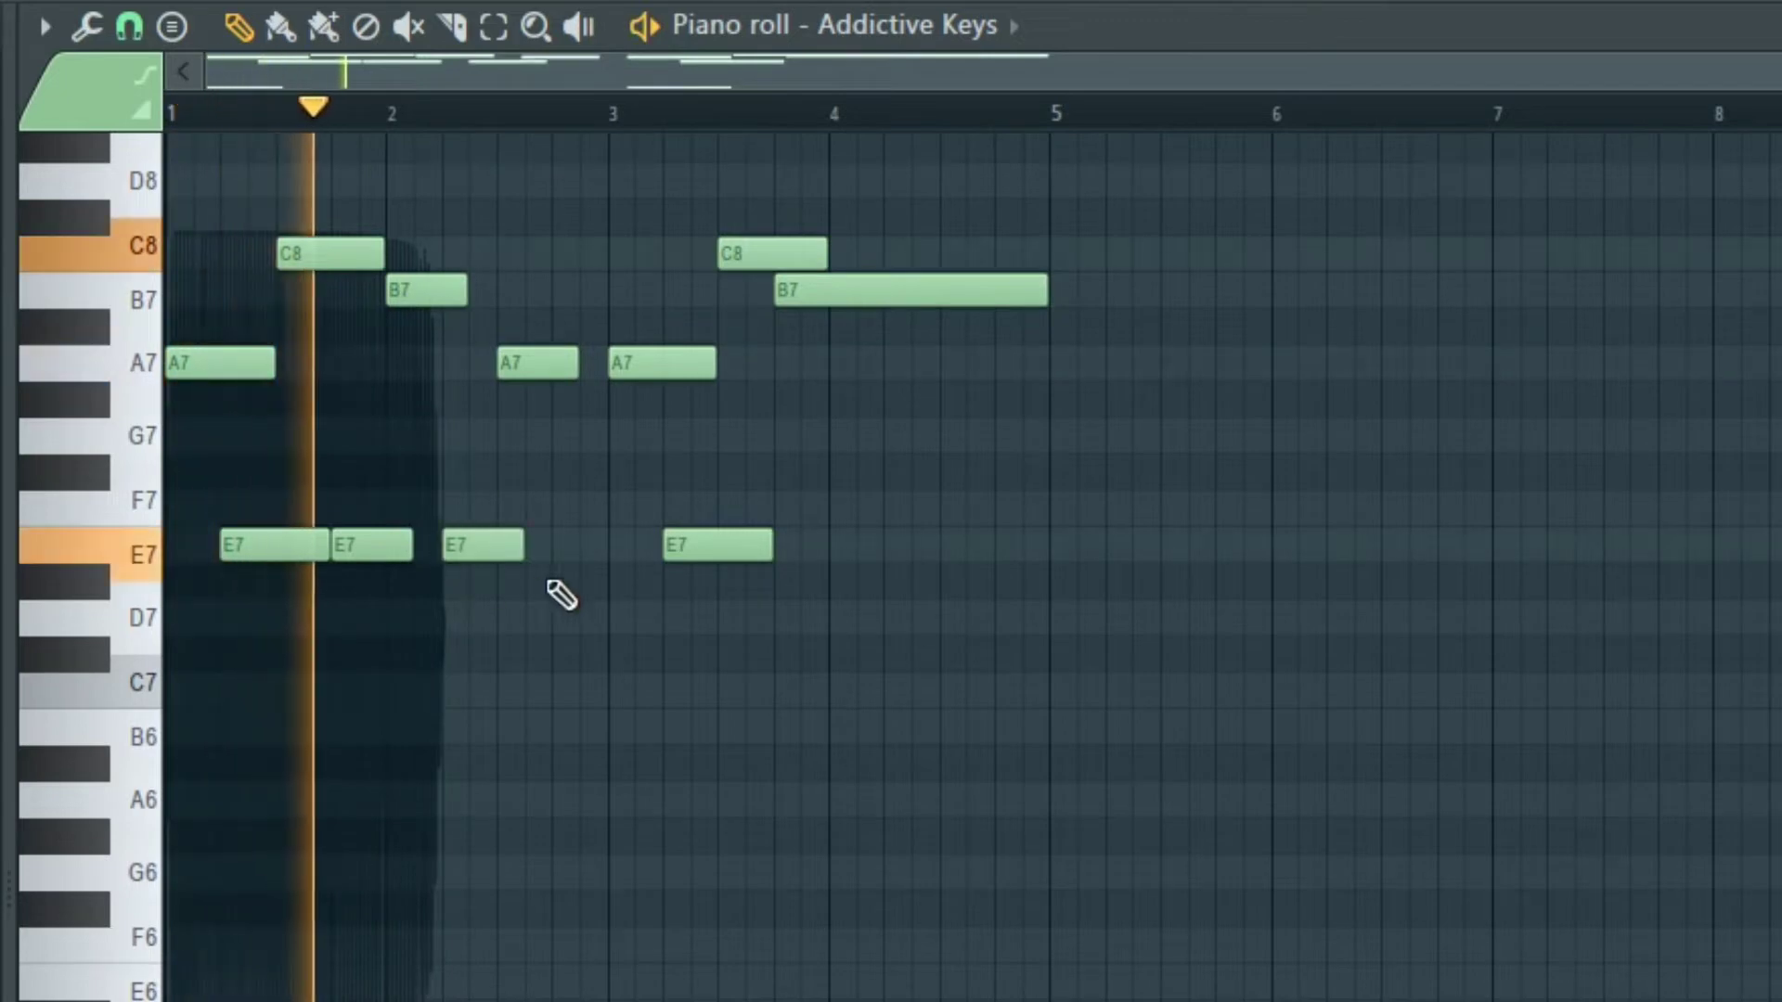
left_click(573, 549)
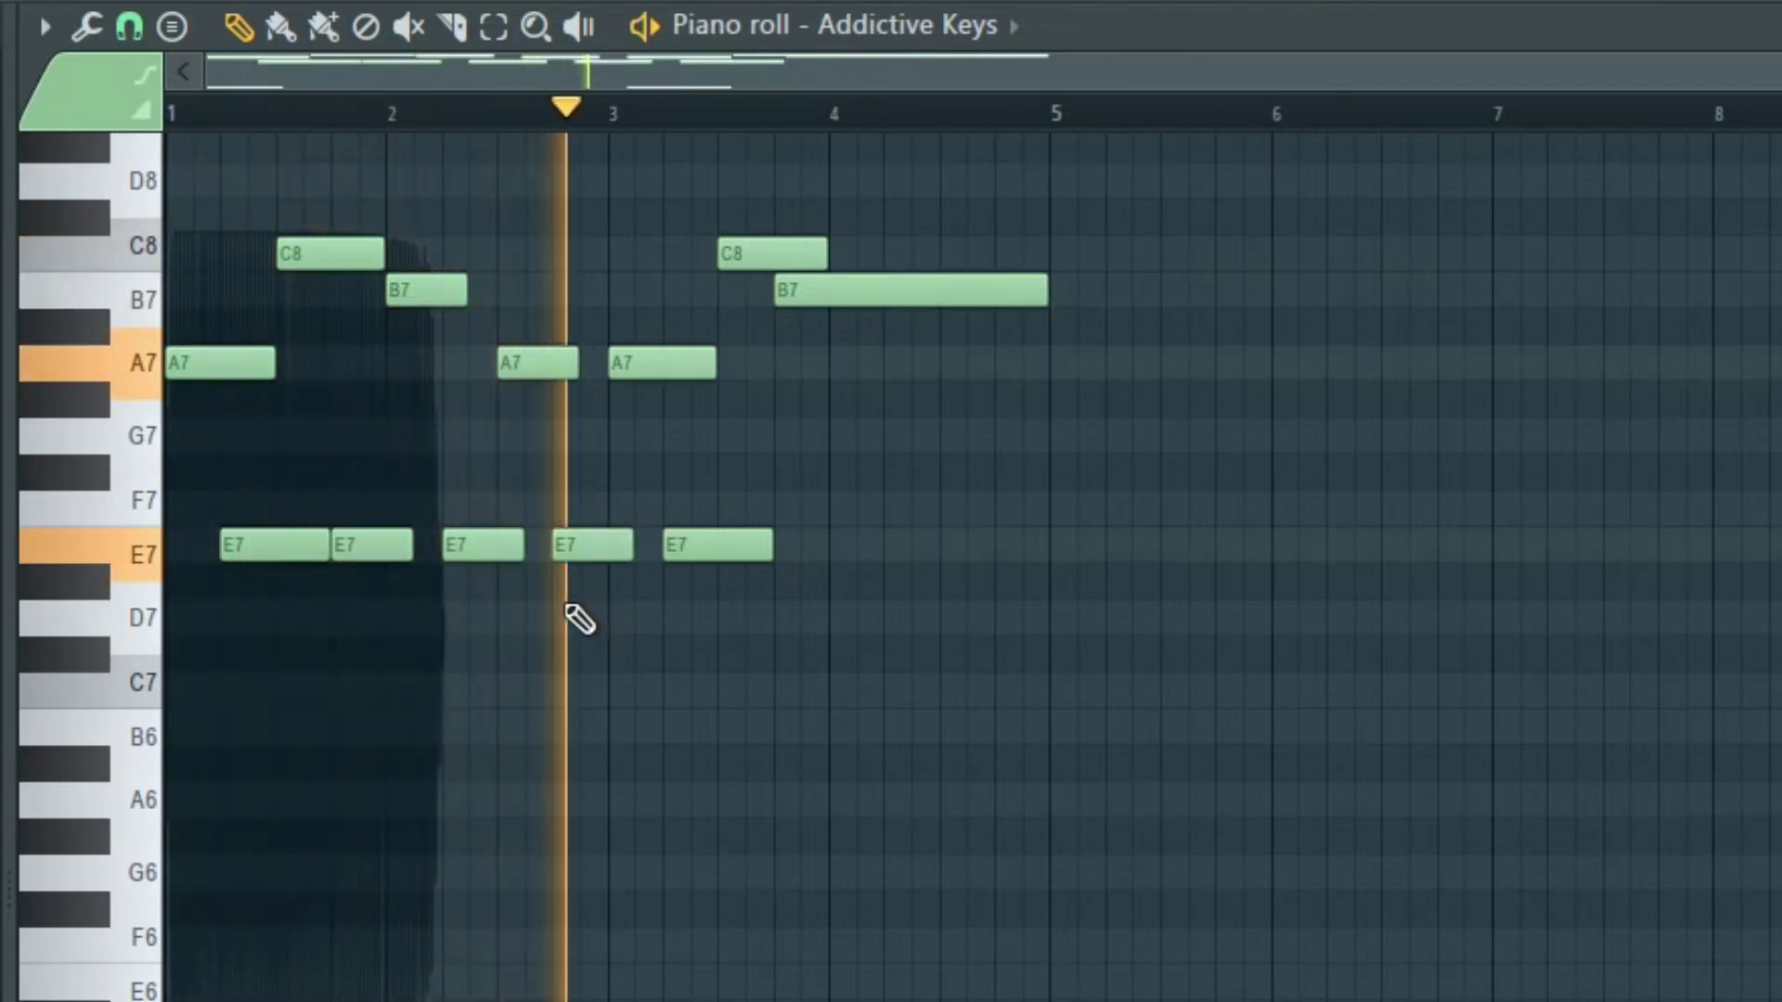
Replace the E7 note on beat 2 of bar 2 with an F7.
left_click_drag(481, 554, 485, 623)
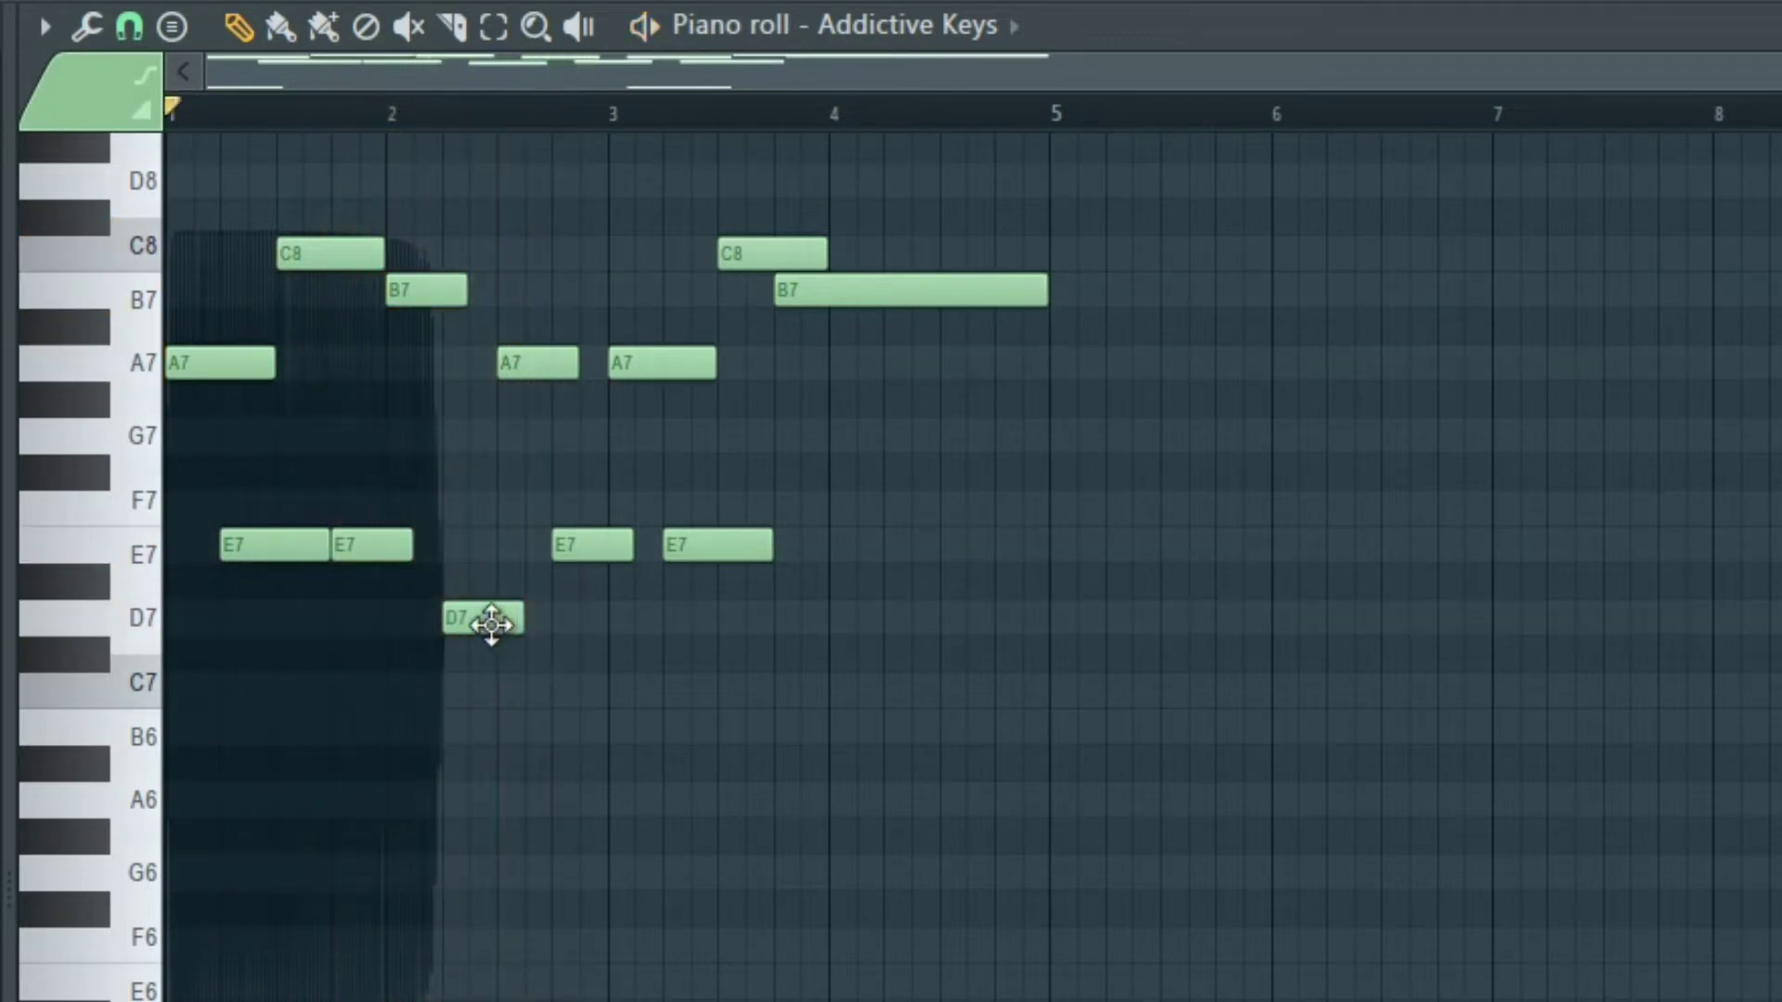
right_click(486, 620)
left_click(460, 512)
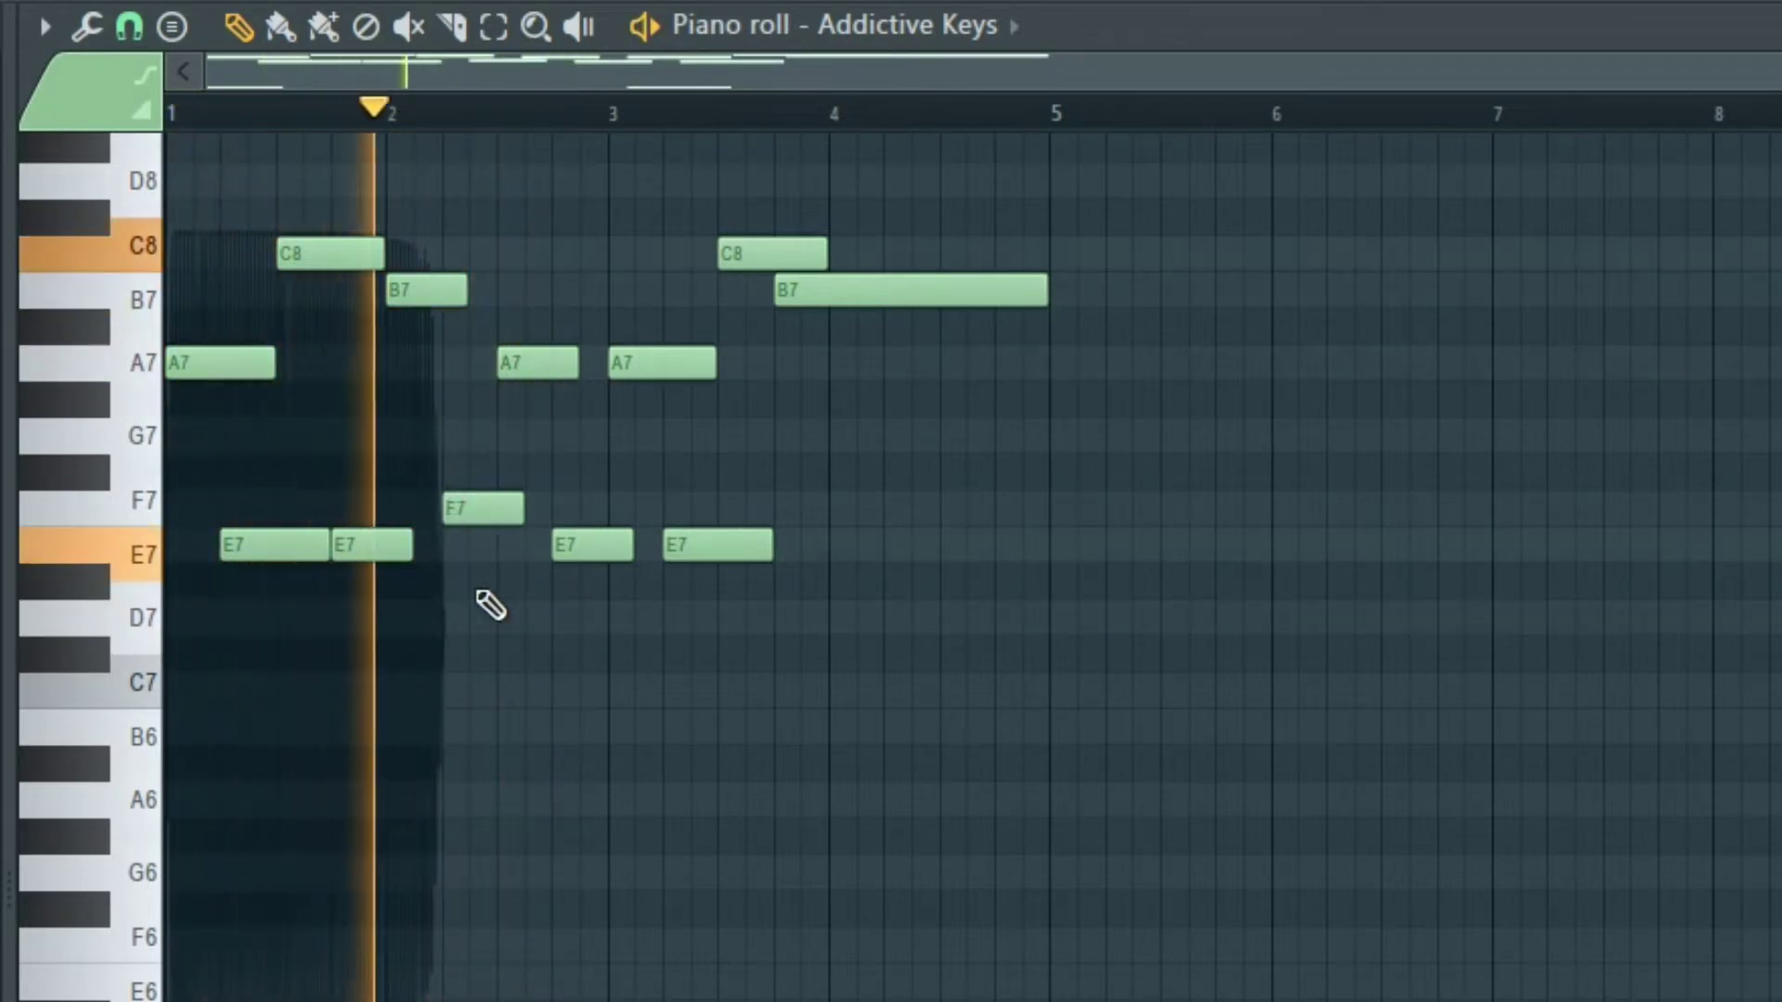
Replace the remaining long B7 on beat 4 of bar 3 with a short A7 and add a D7 starting bar 4.
left_click_drag(583, 617, 290, 636)
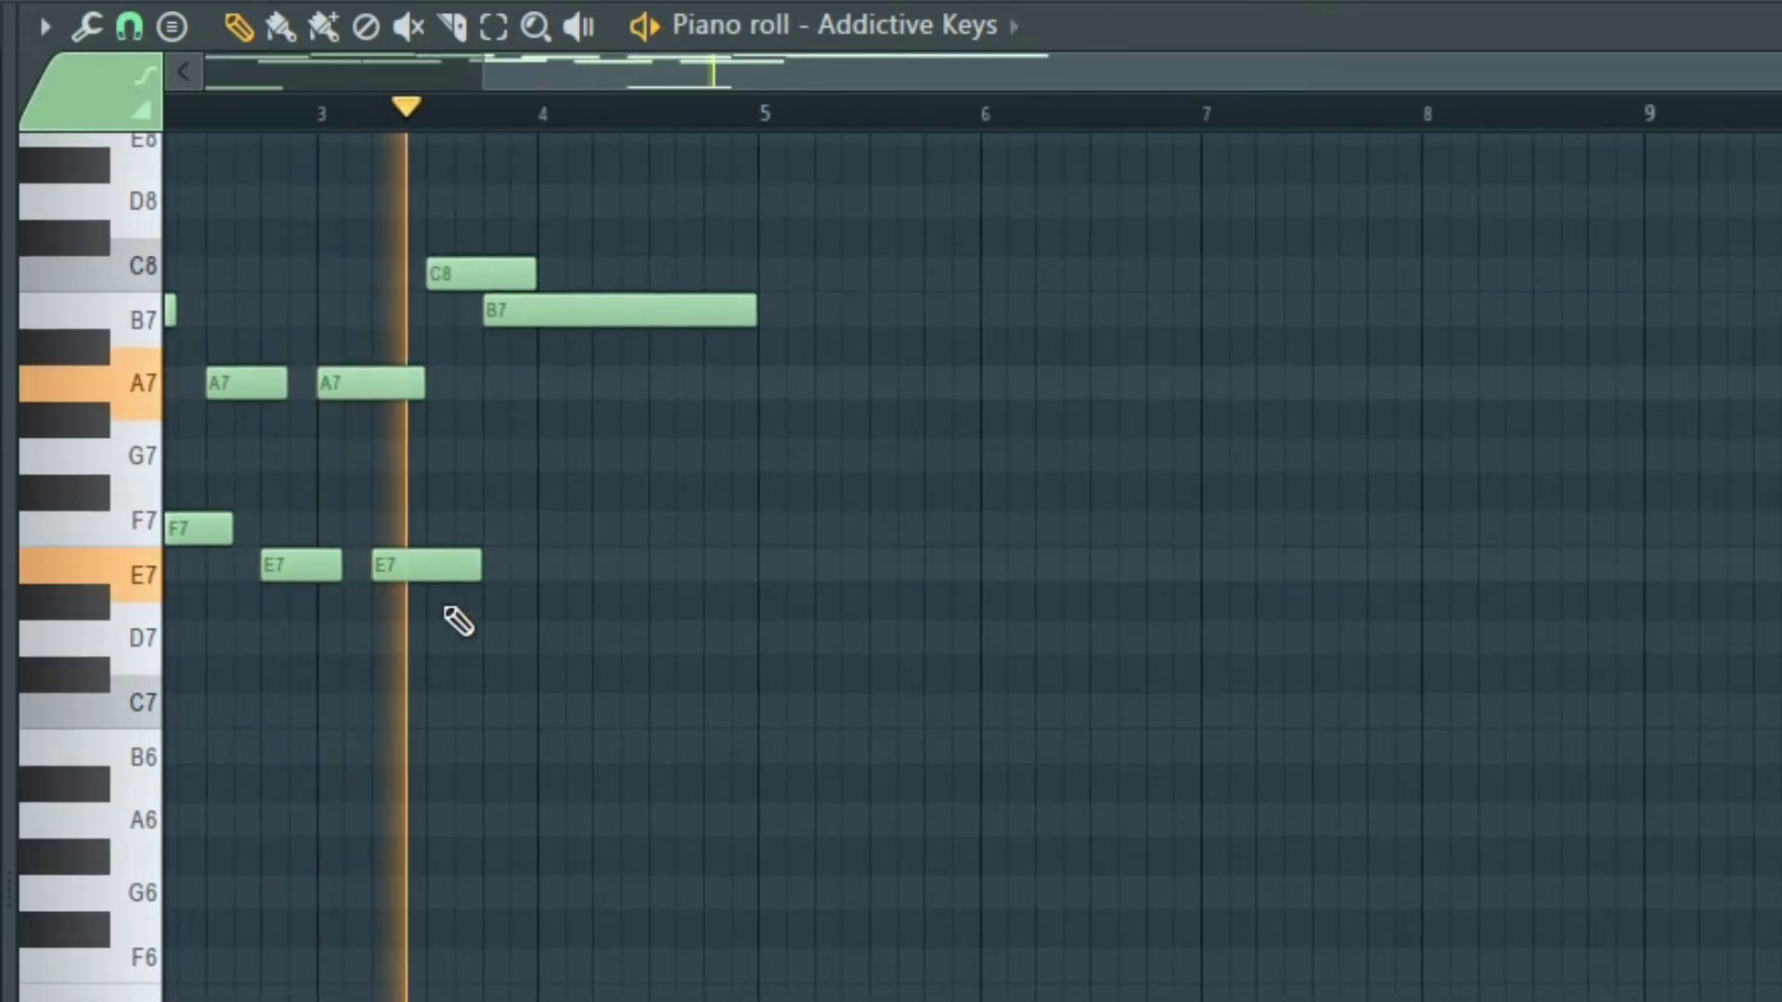
right_click(510, 320)
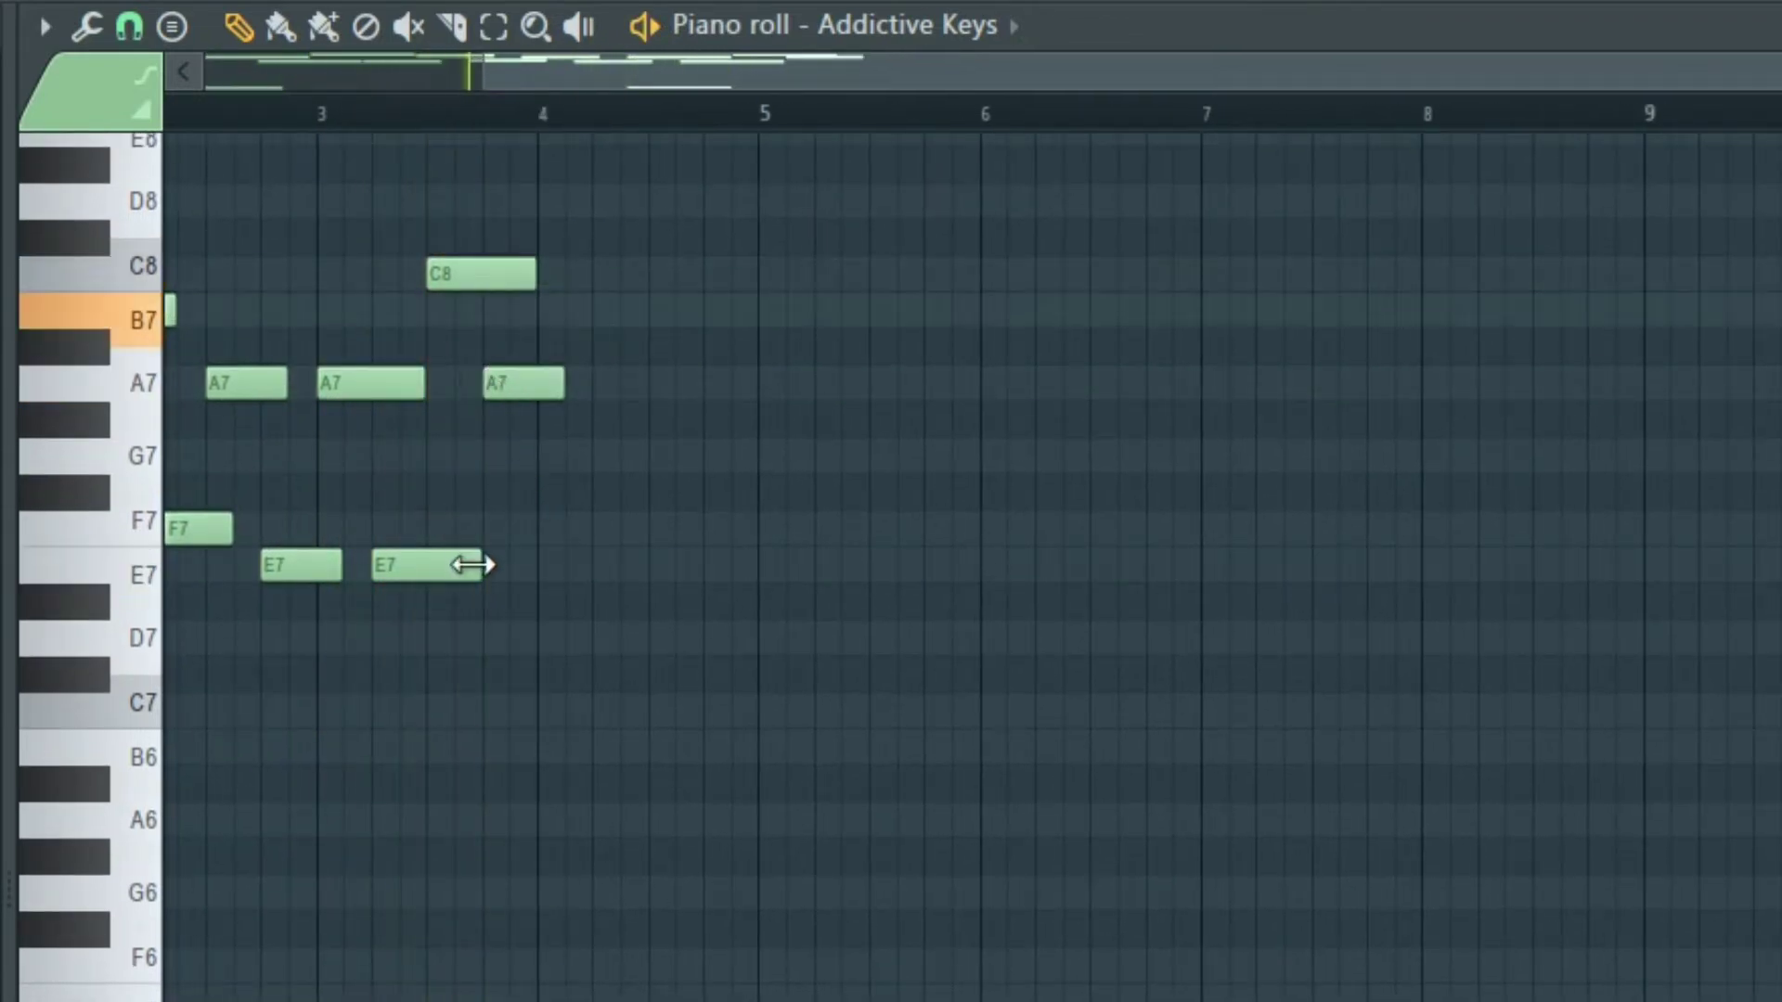
left_click(545, 561)
left_click_drag(553, 568, 550, 648)
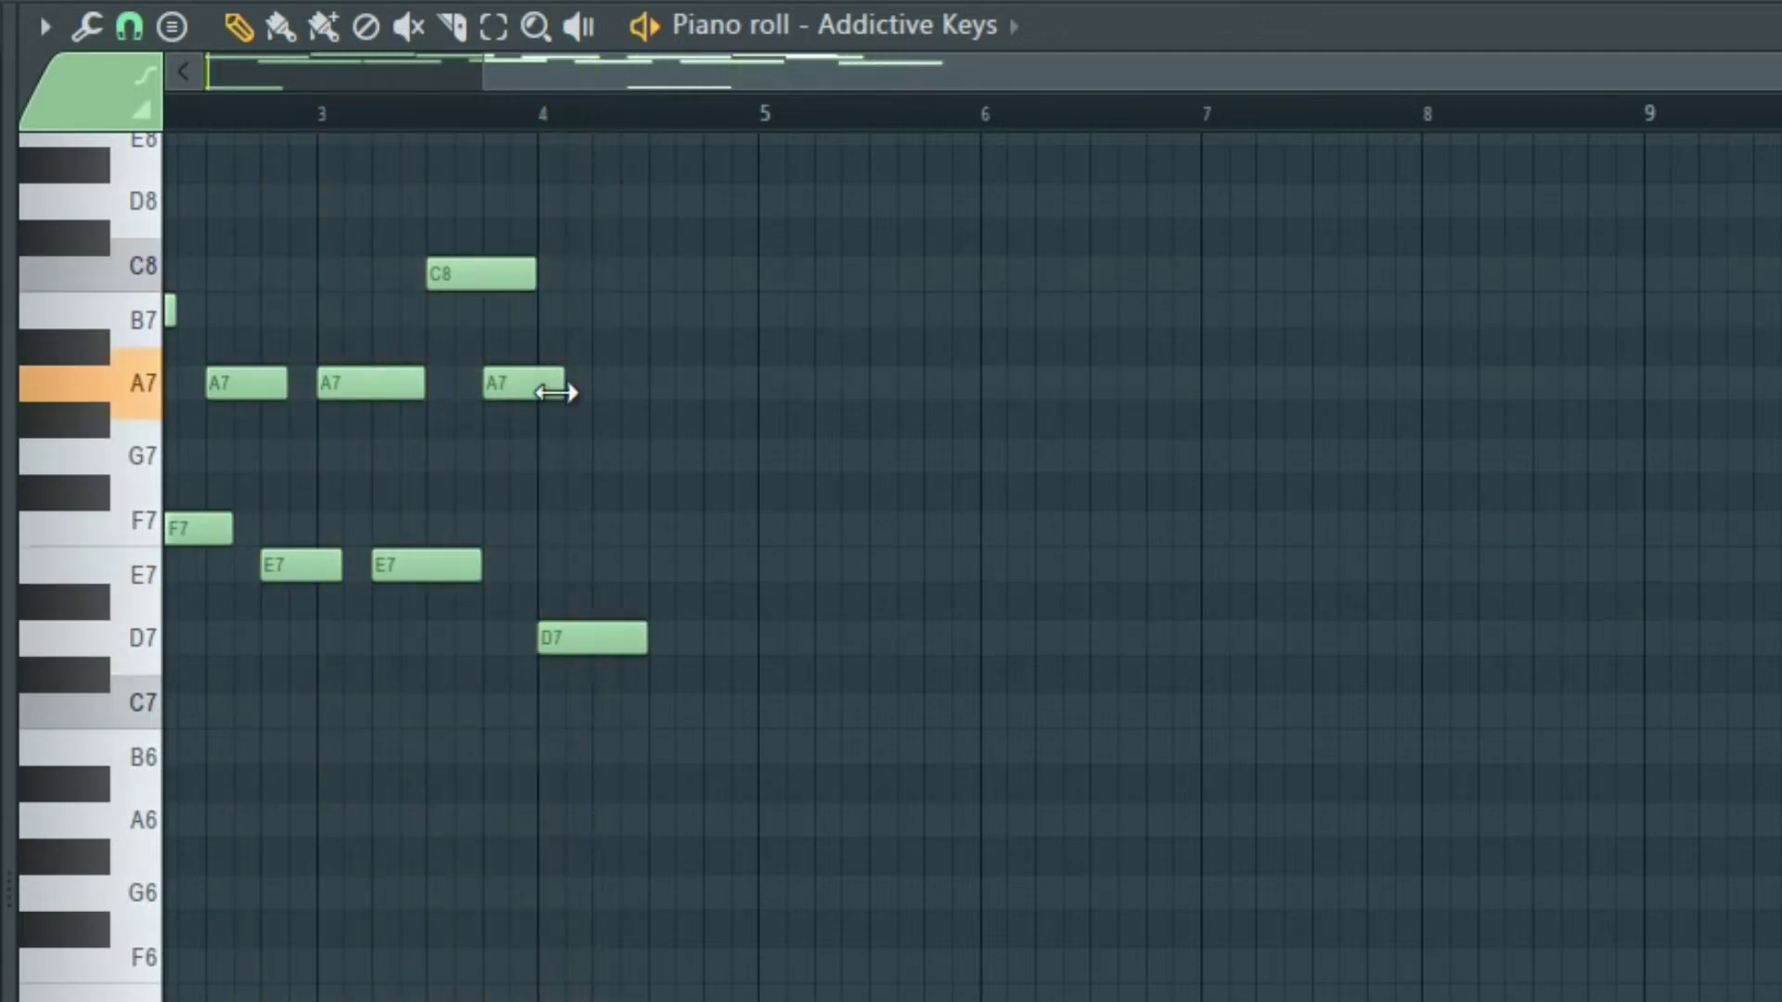
left_click_drag(546, 367, 502, 401)
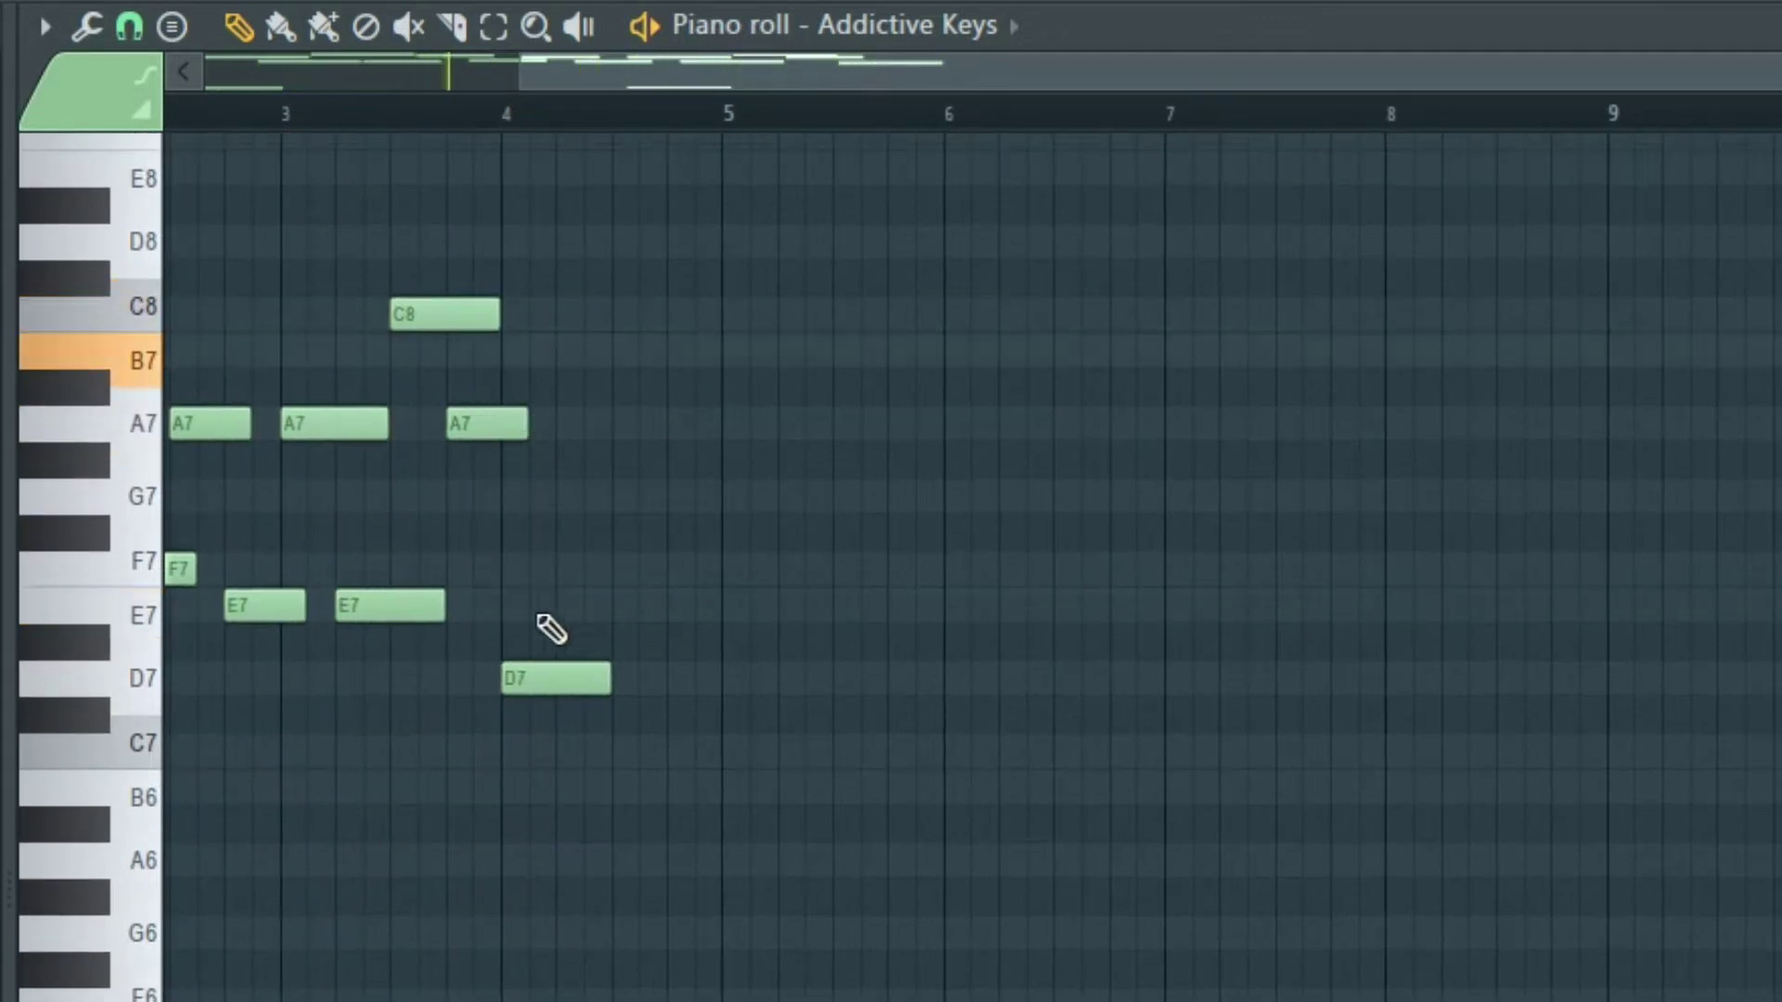
Replace the A7 on beat 4 of bar 3 and the D7 in bar 4 with E7 notes, leaving one E7 on beat 3 of bar 4.
left_click(509, 605)
left_click(624, 613)
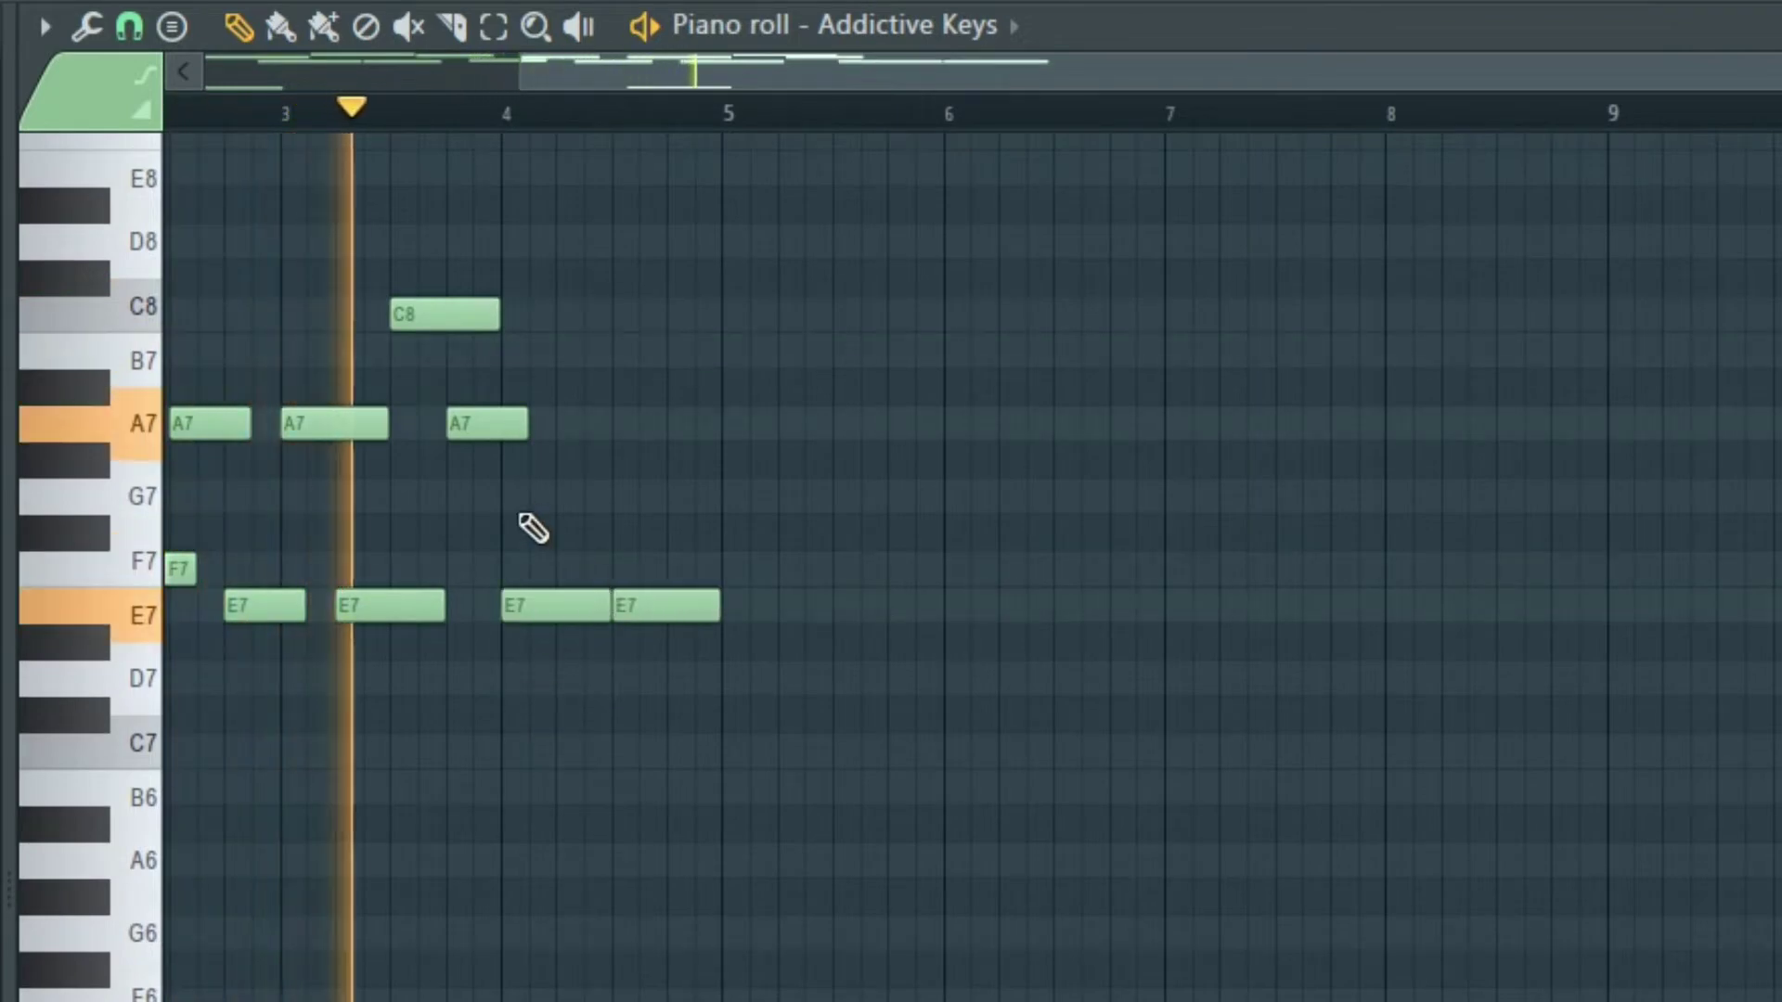
left_click_drag(529, 520, 442, 557)
key("space")
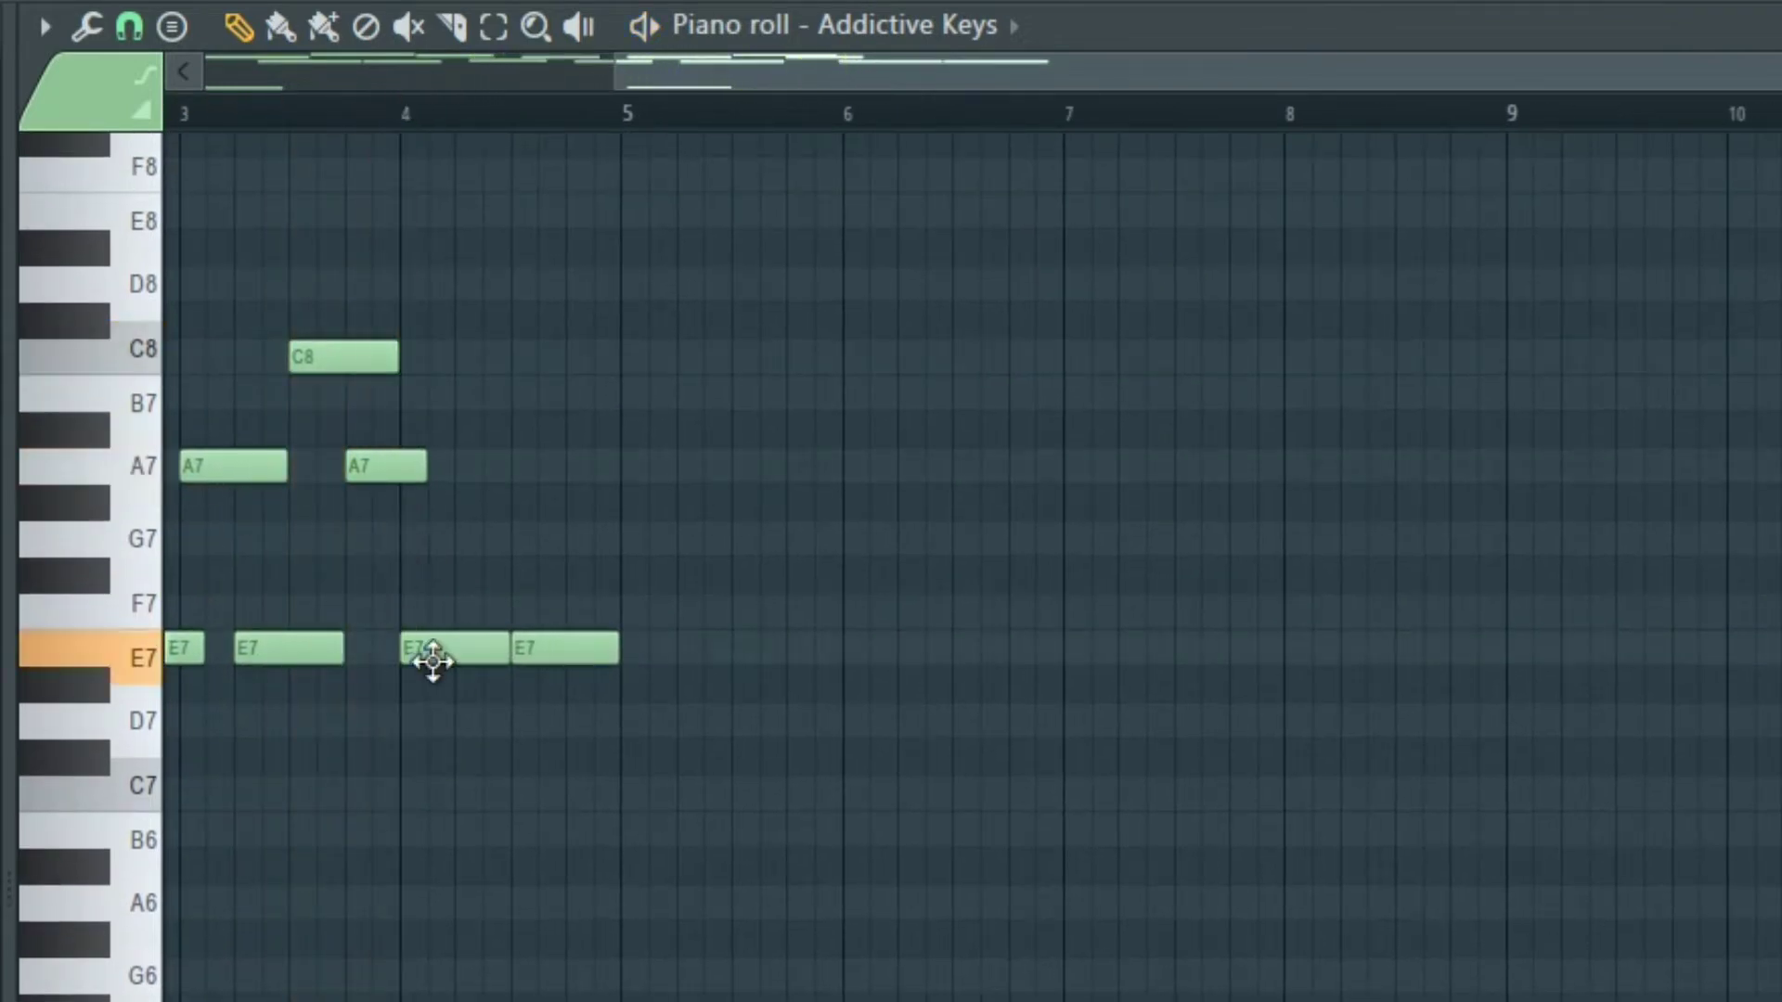
key("space")
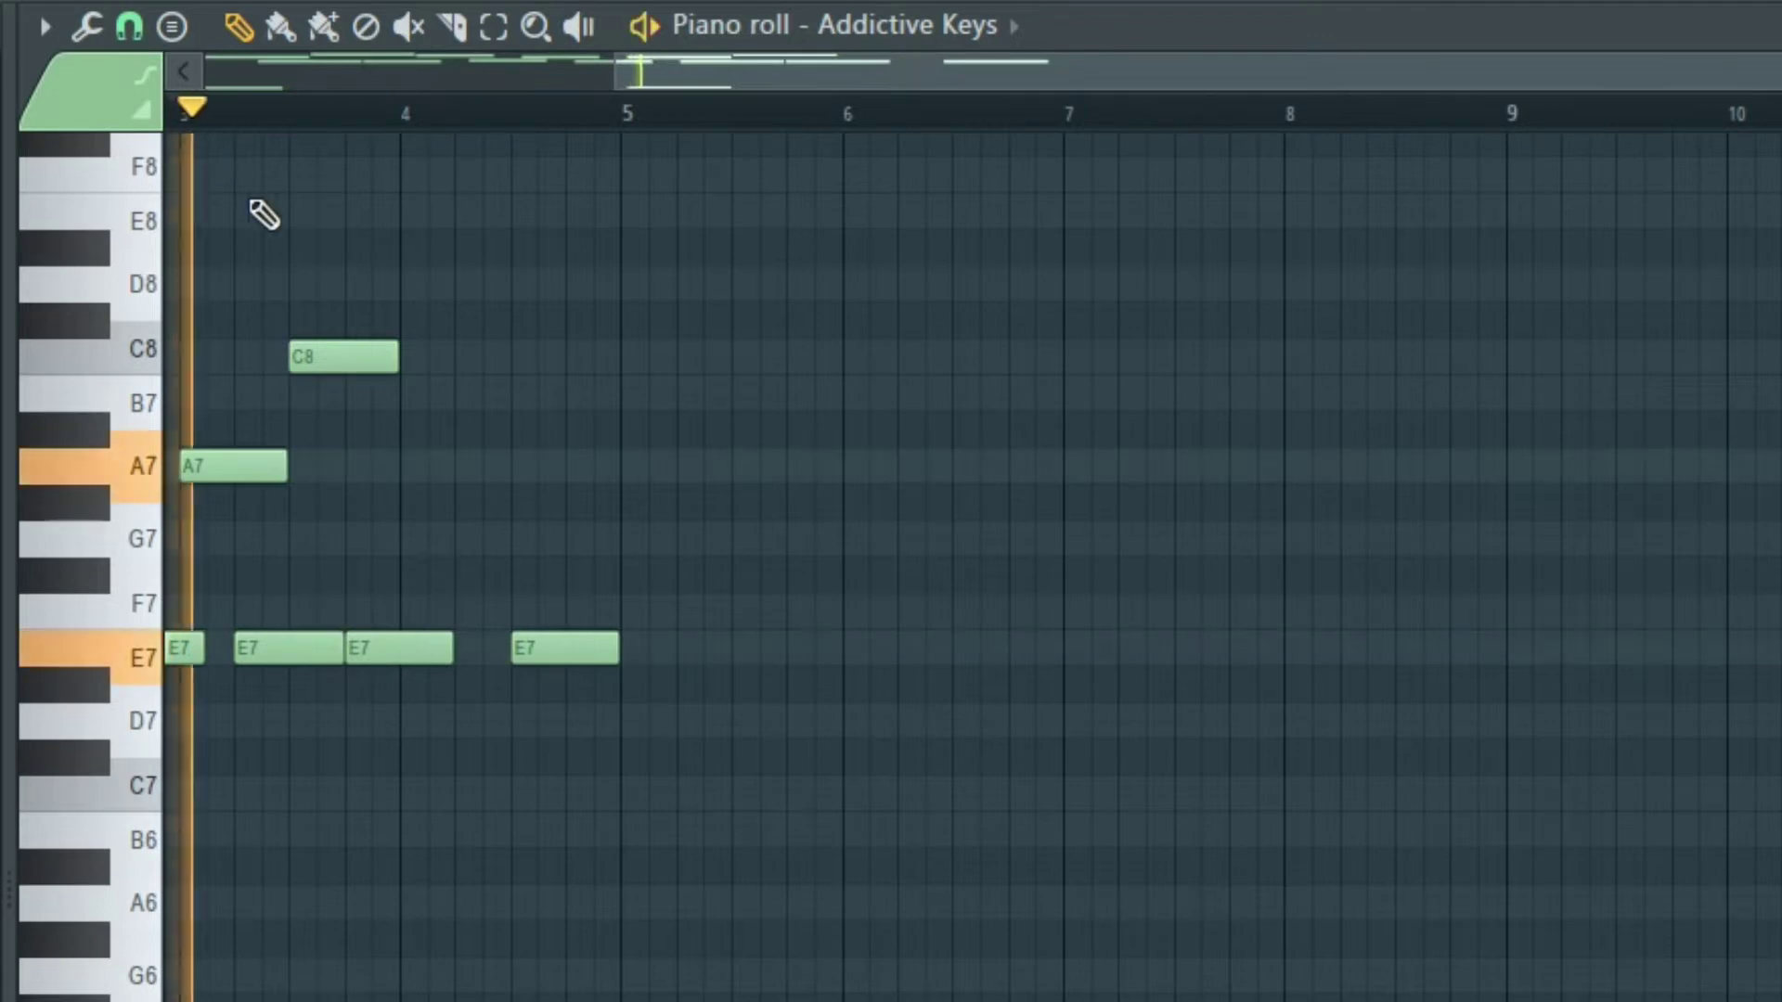
Place a B7 at the start of bar 4 after trying an A7 there, and play back from that bar.
left_click(410, 478)
key("space")
right_click(421, 481)
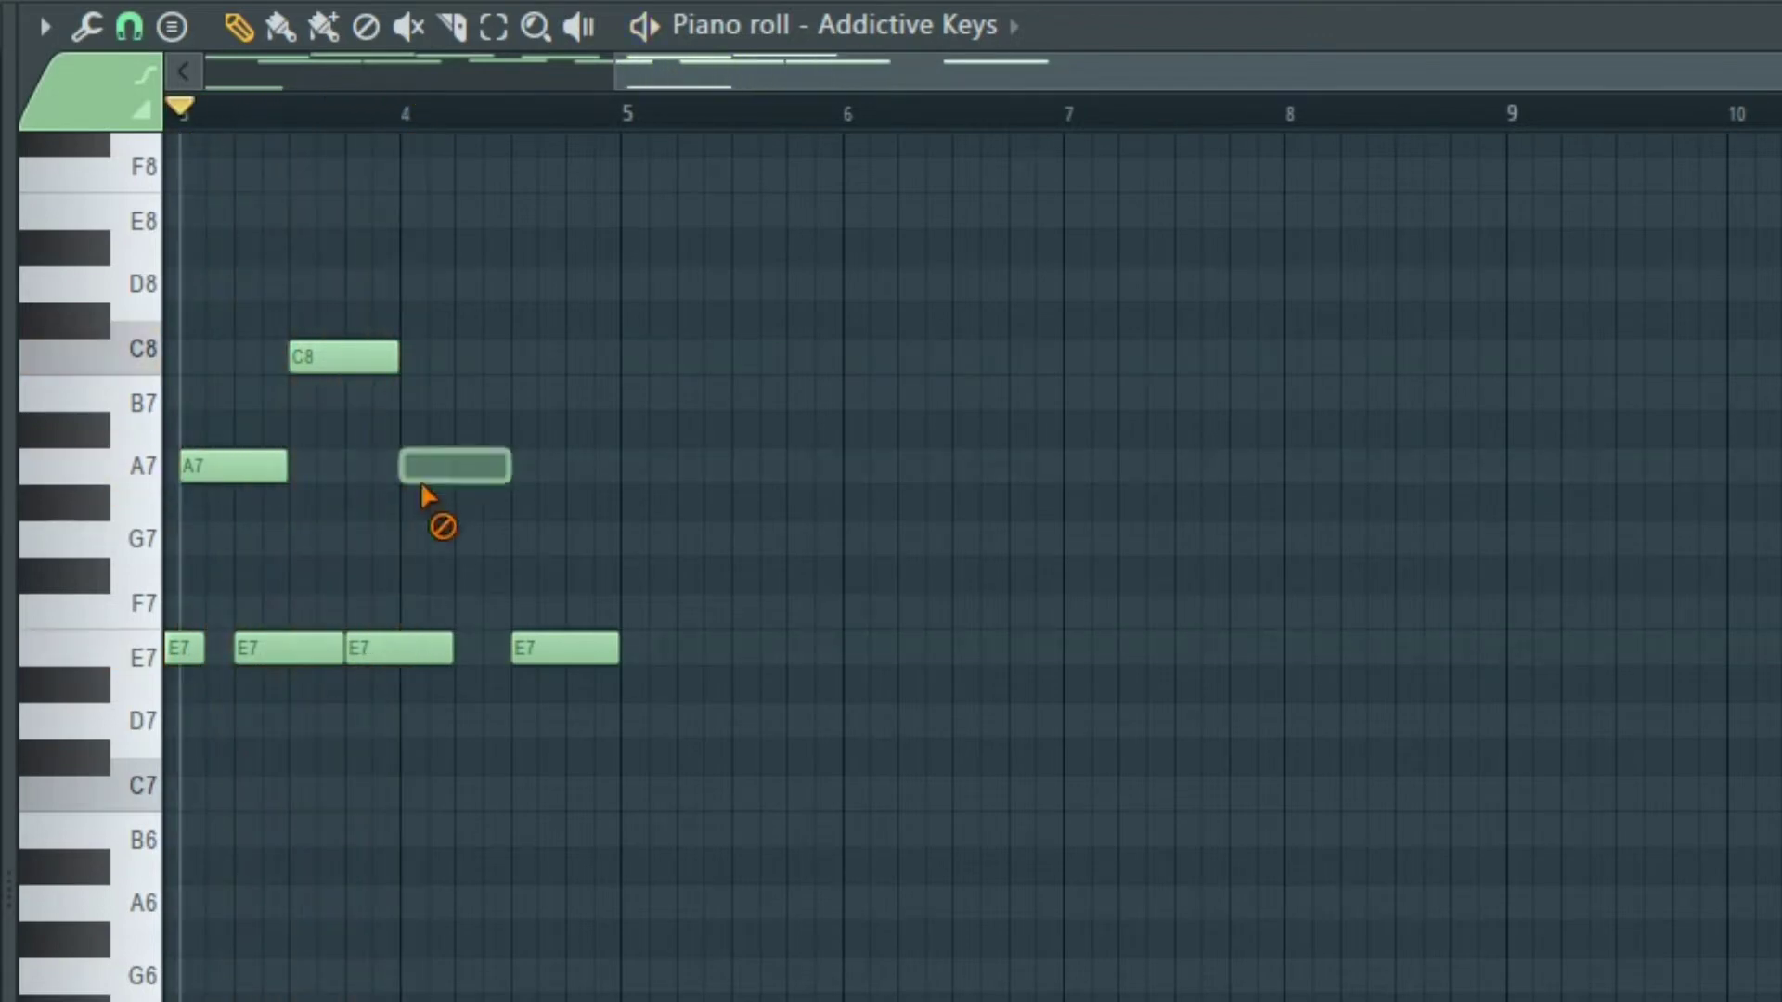
left_click(415, 119)
key("space")
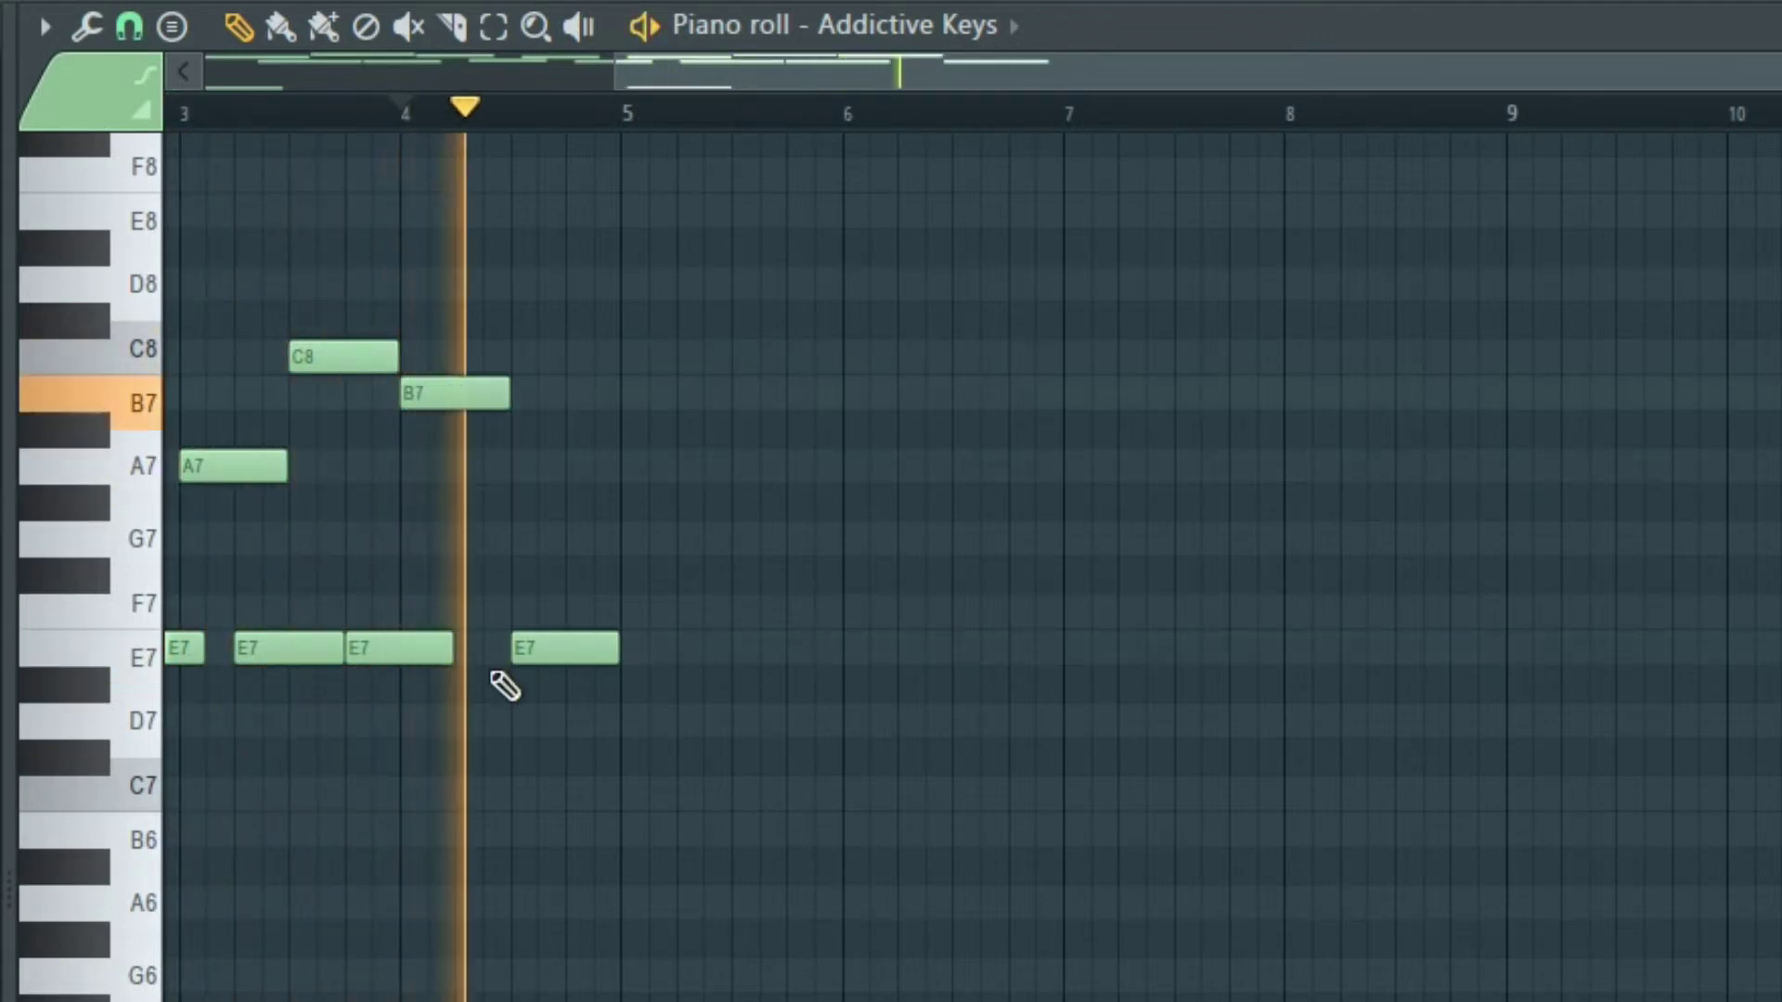
key("space")
Move the last E7 to beat 2 of bar 4 and change its pitch to D7, trying F7 first.
left_click(466, 640)
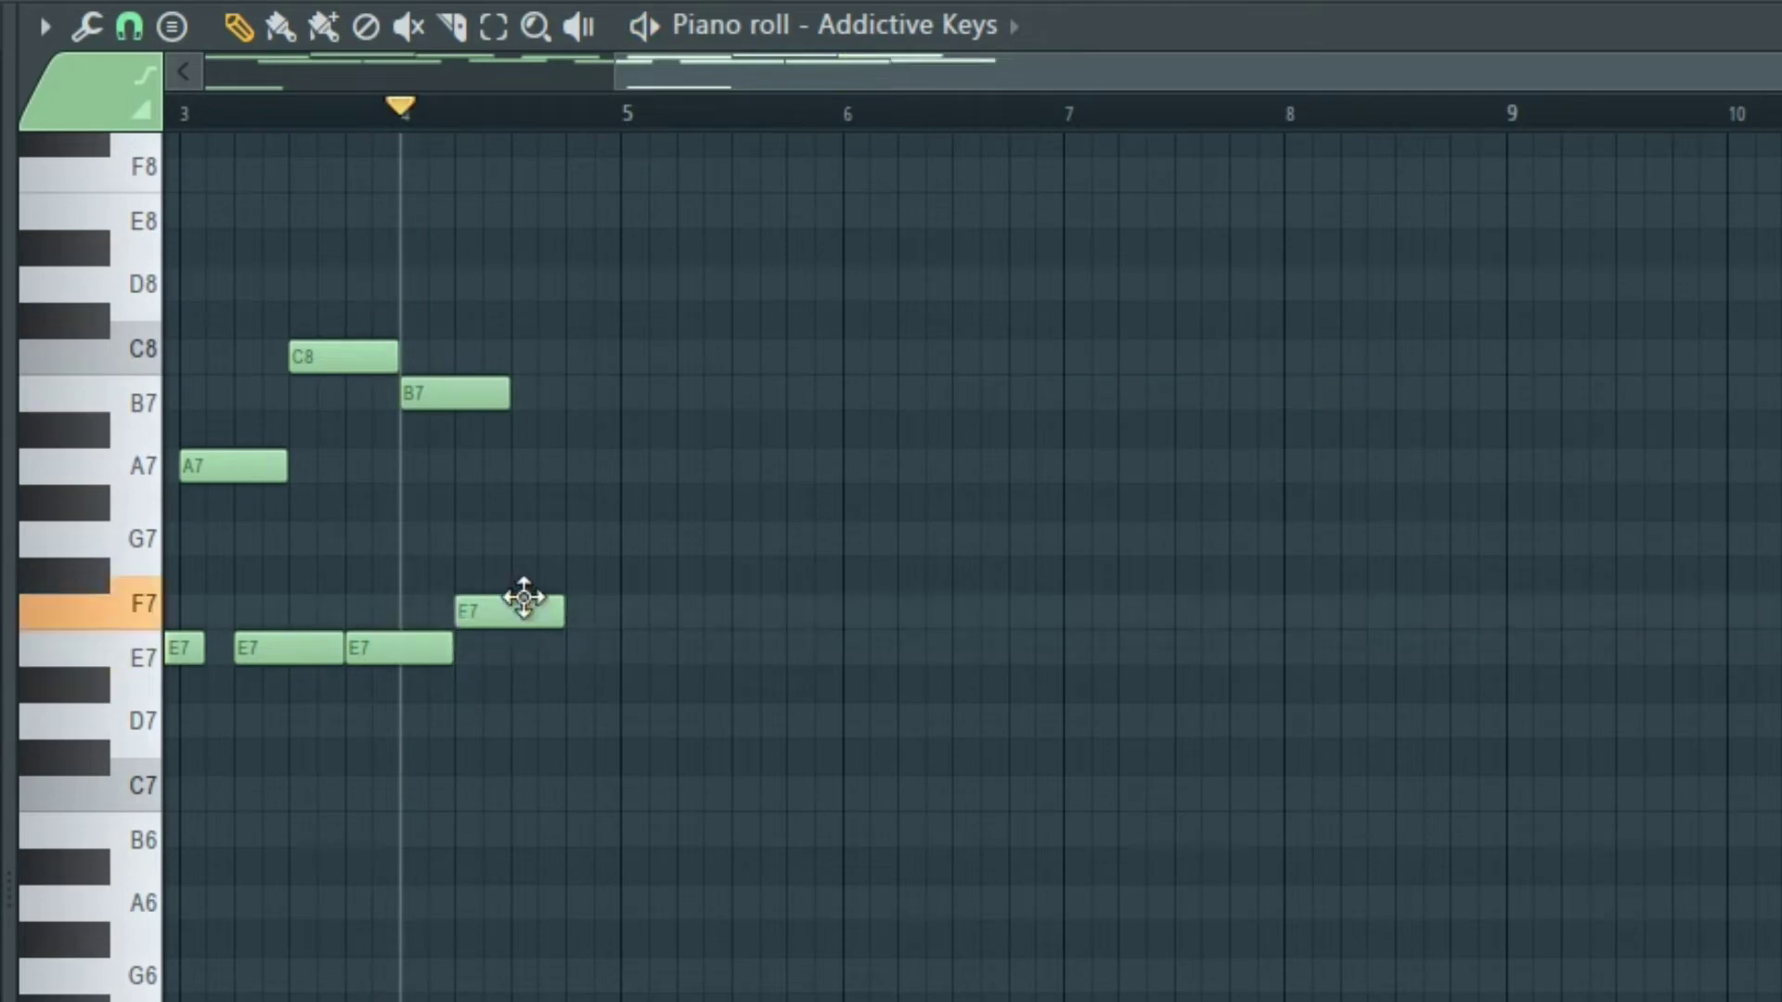
key("space")
key("space")
left_click_drag(524, 597, 522, 691)
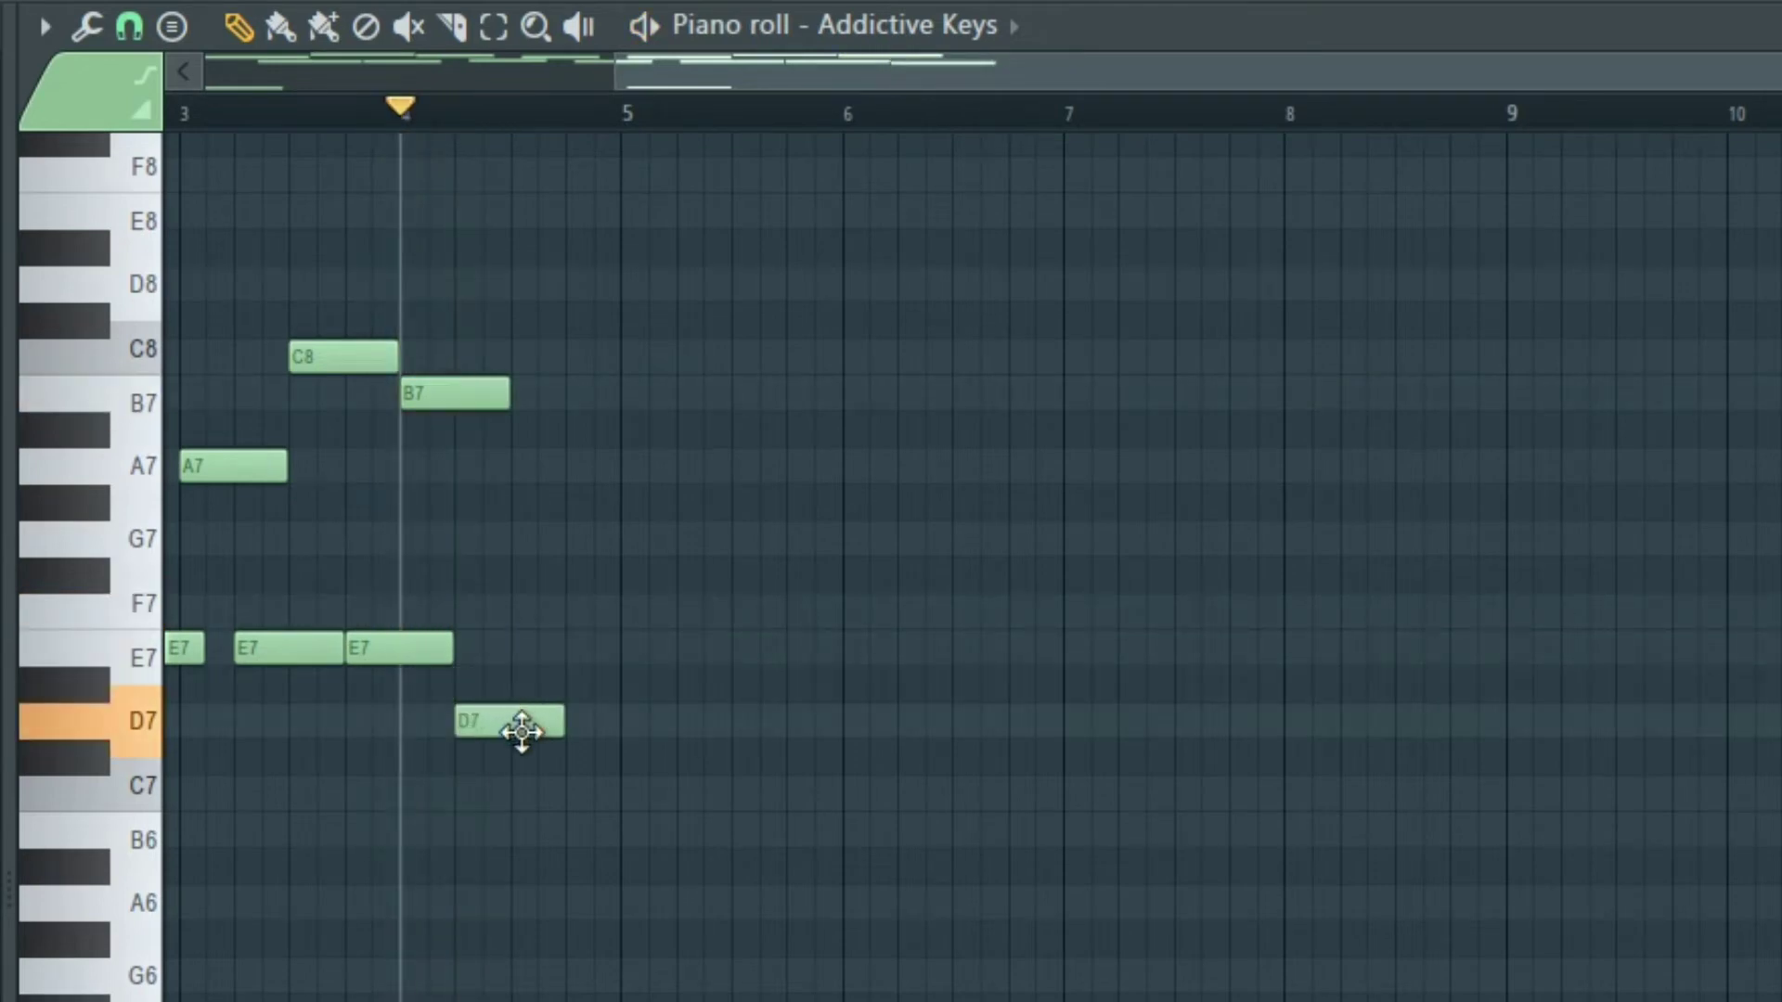
key("space")
Add a one-beat E7 on beat 4 of bar 4 and play back from the start of that bar.
key("space")
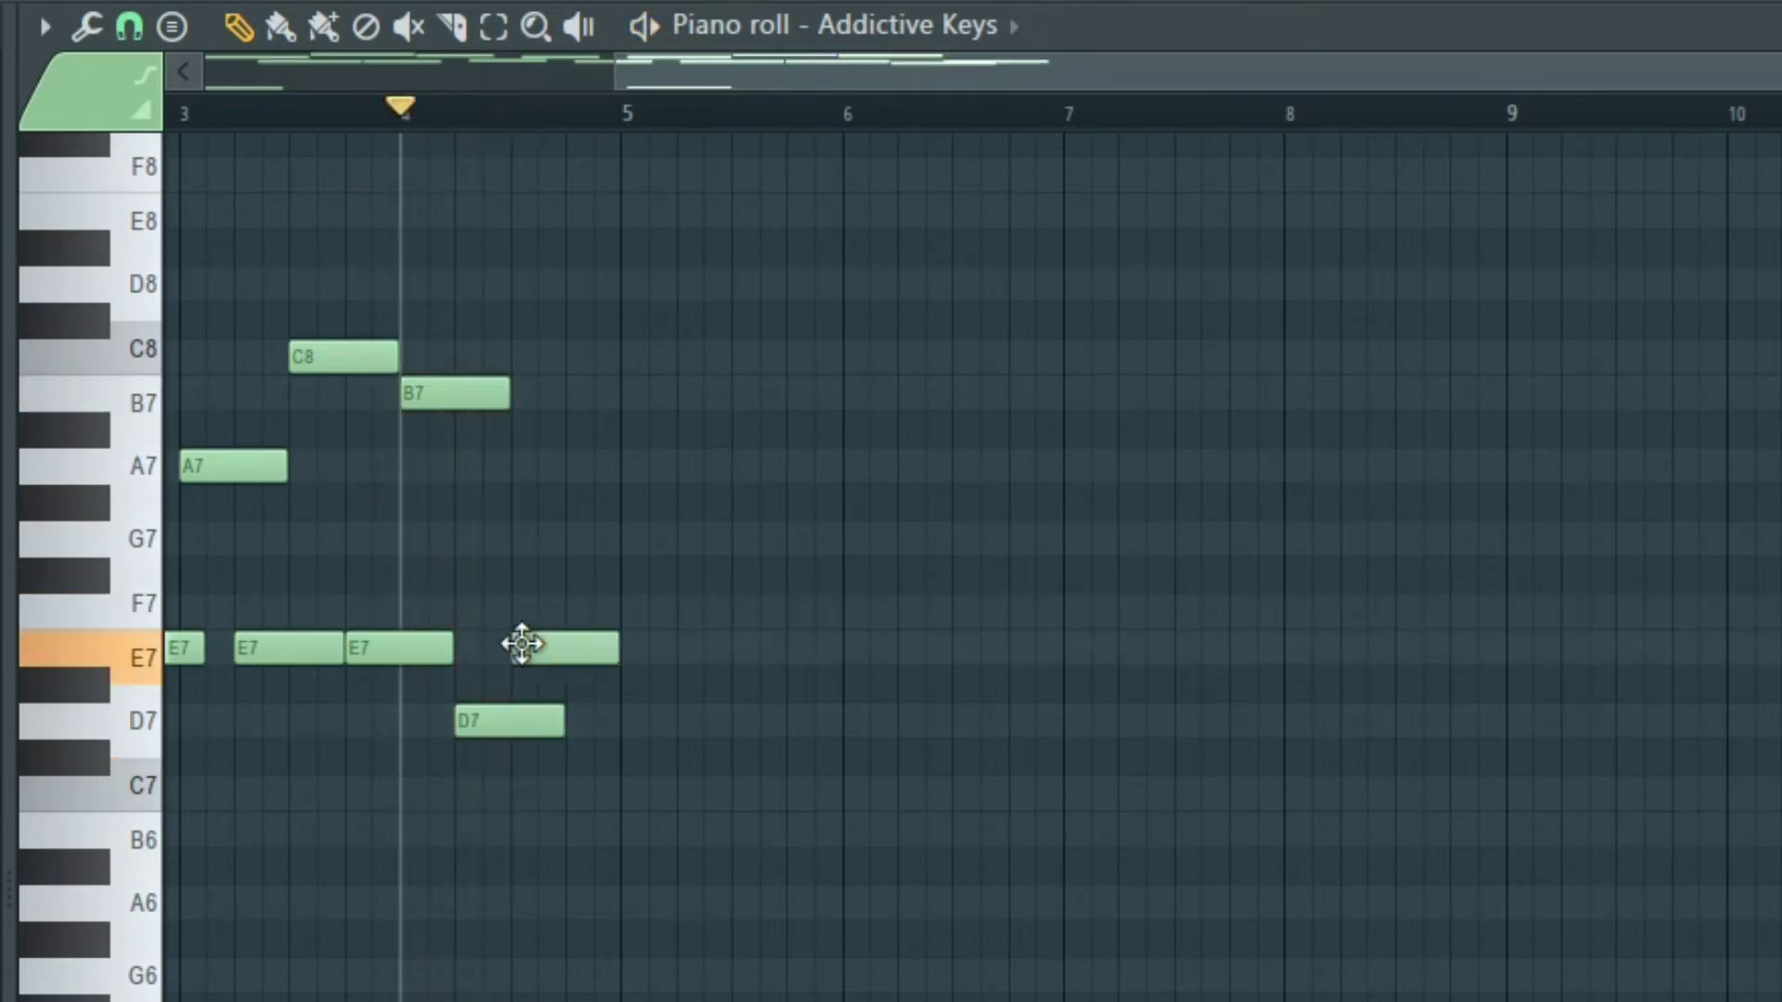
key("space")
left_click_drag(521, 643, 616, 665)
key("space")
key("space")
key("space")
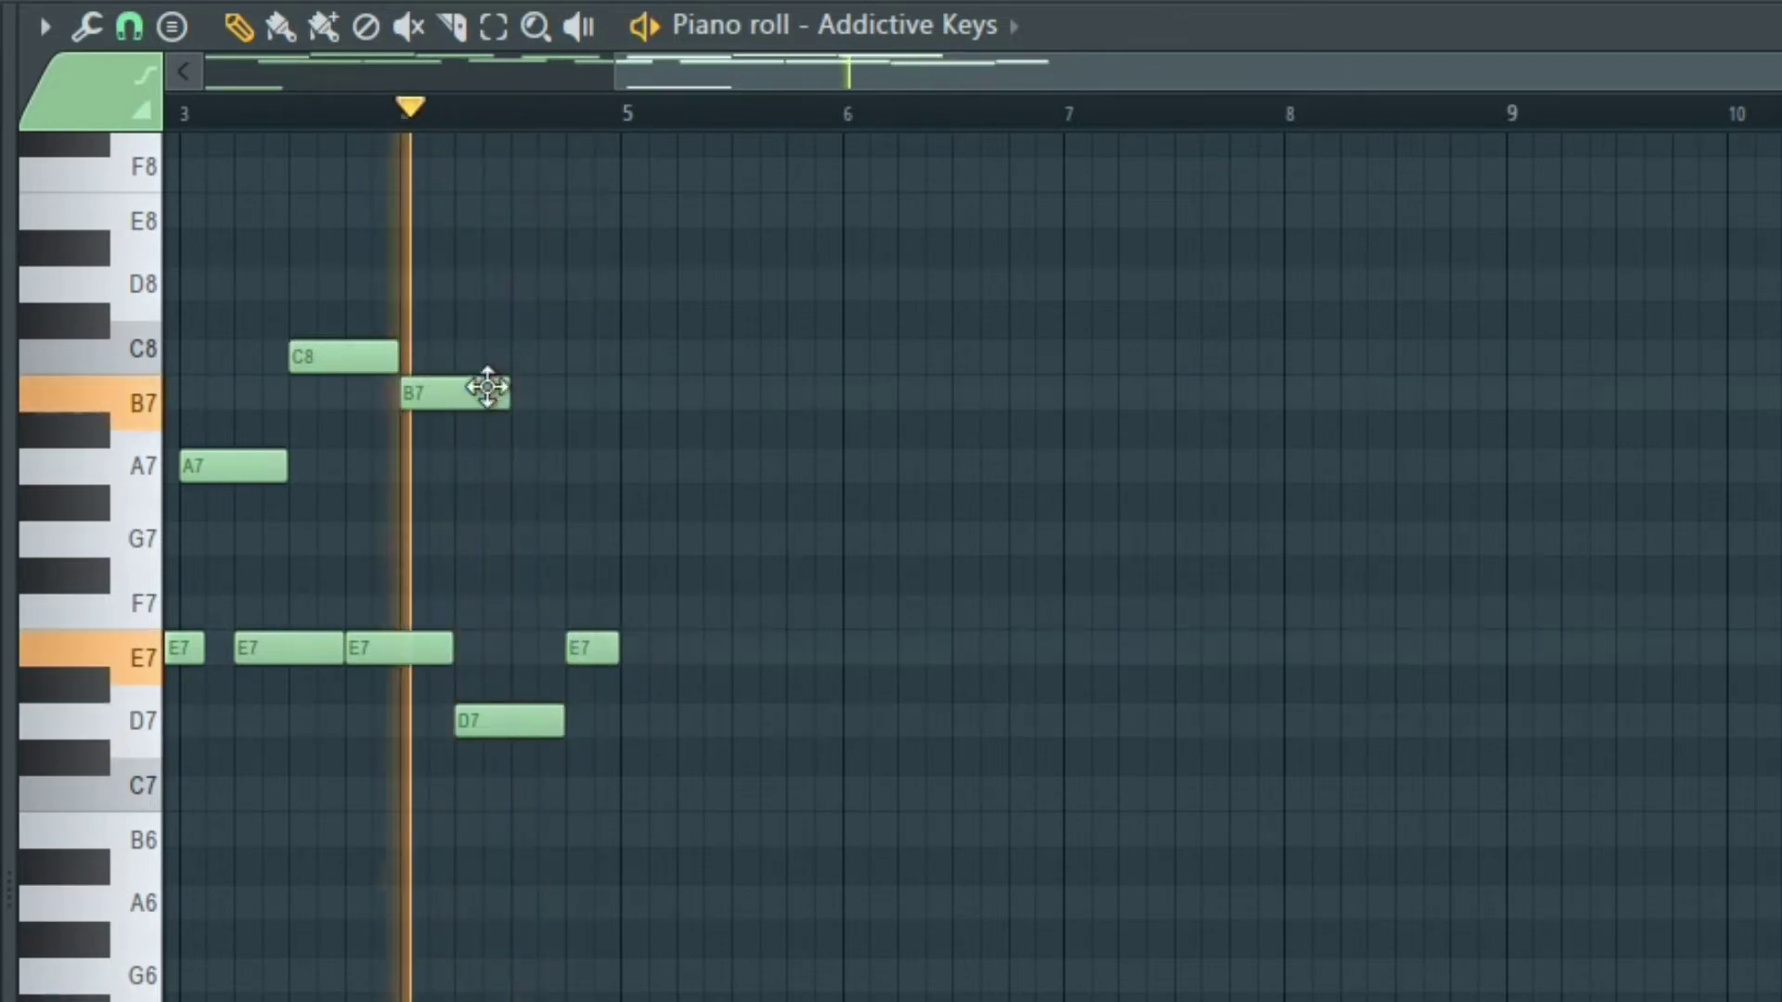
Add an A7 on beat 3 of bar 4 and lengthen it to the end of the bar.
key("space")
key("space")
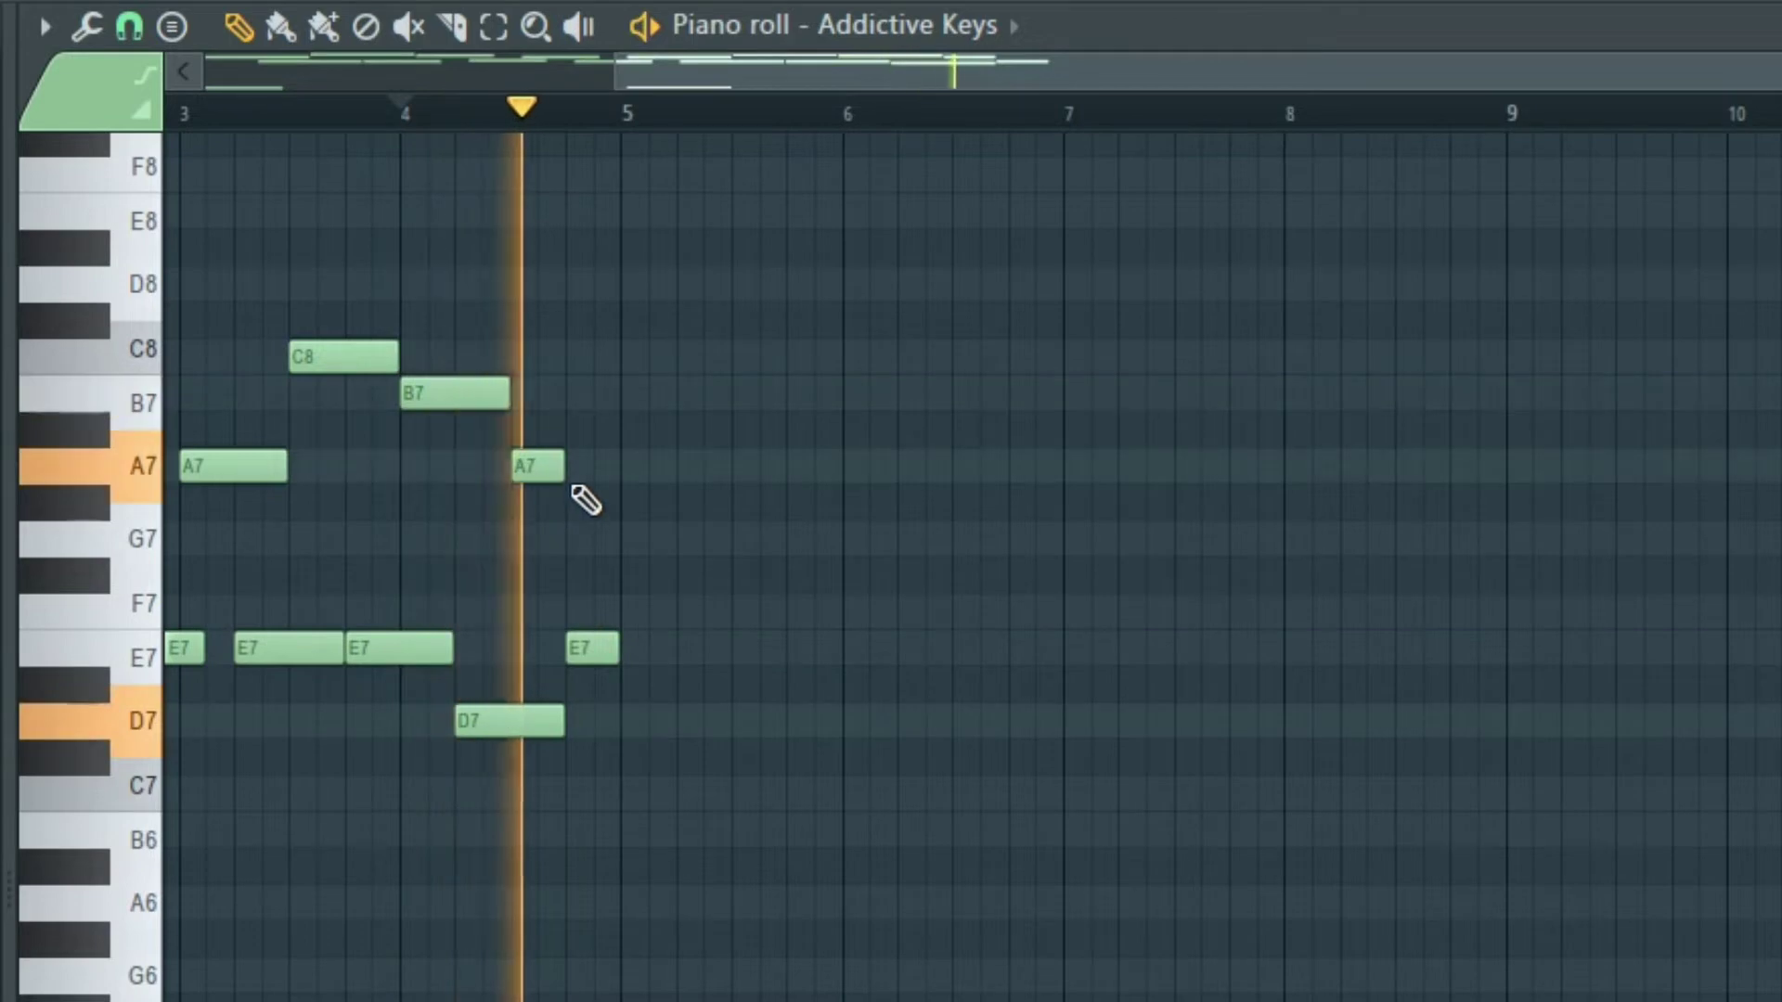
left_click_drag(562, 469, 615, 475)
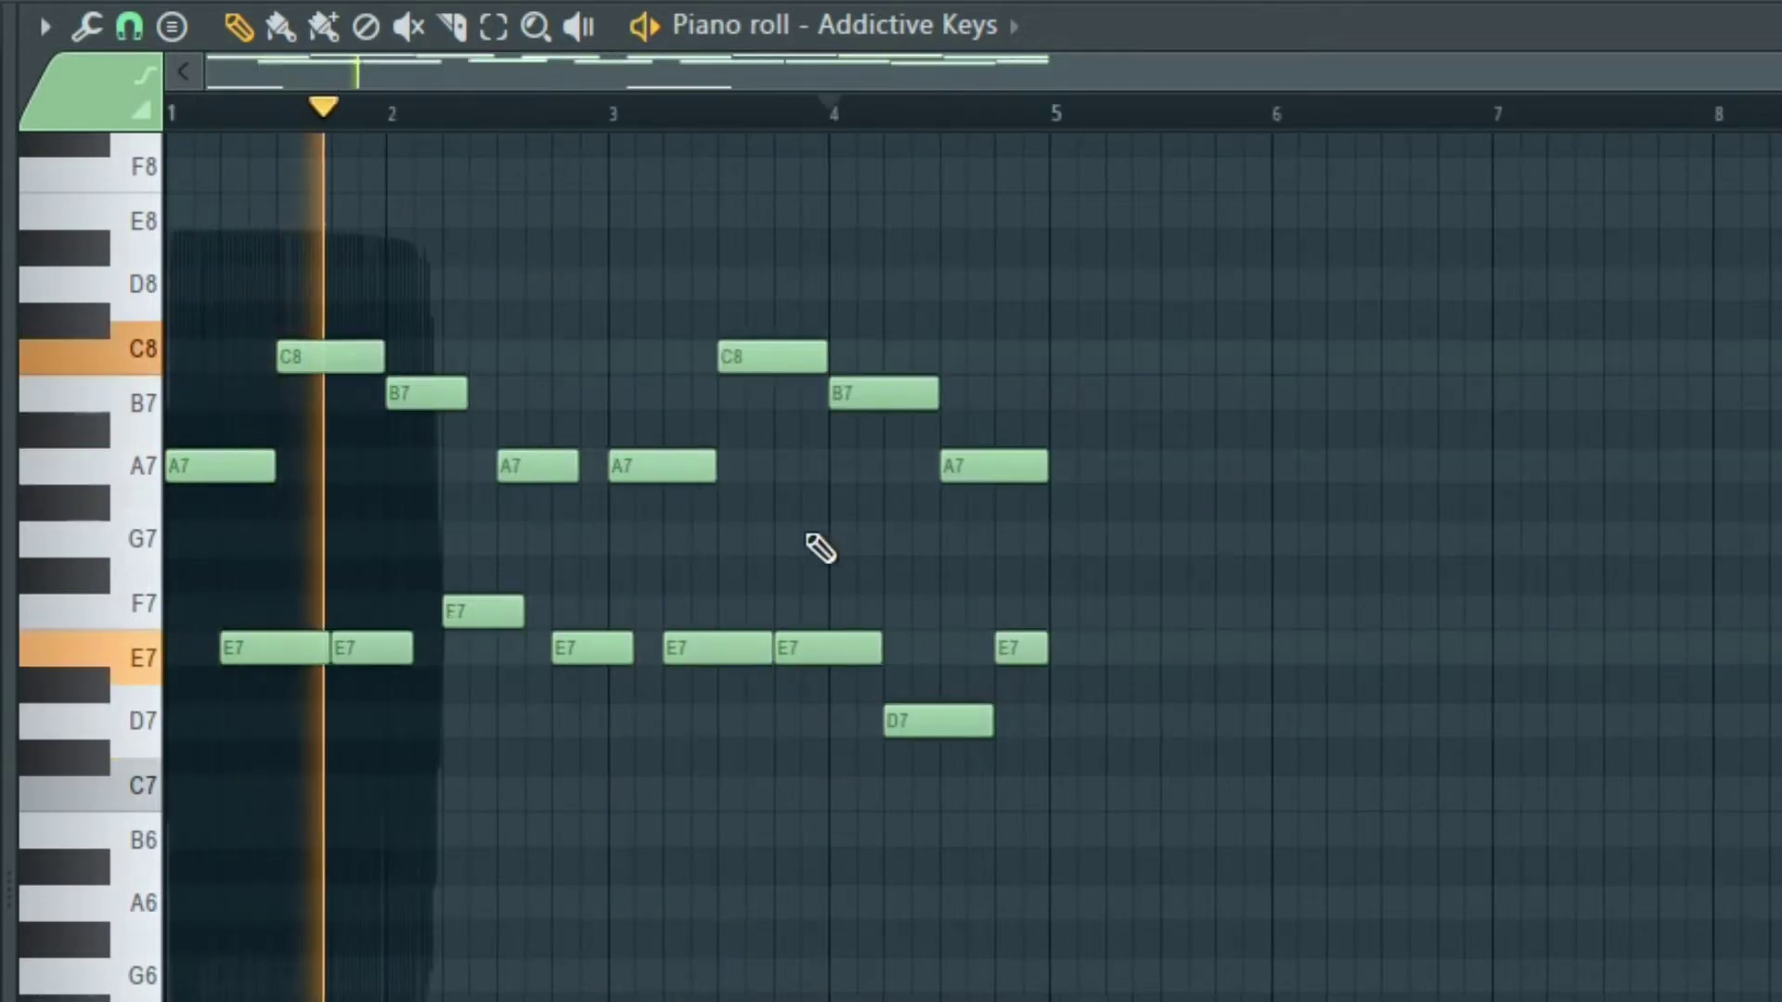
Duplicate the four-bar upper melody into bars 5 to 8.
left_click_drag(815, 545, 684, 478)
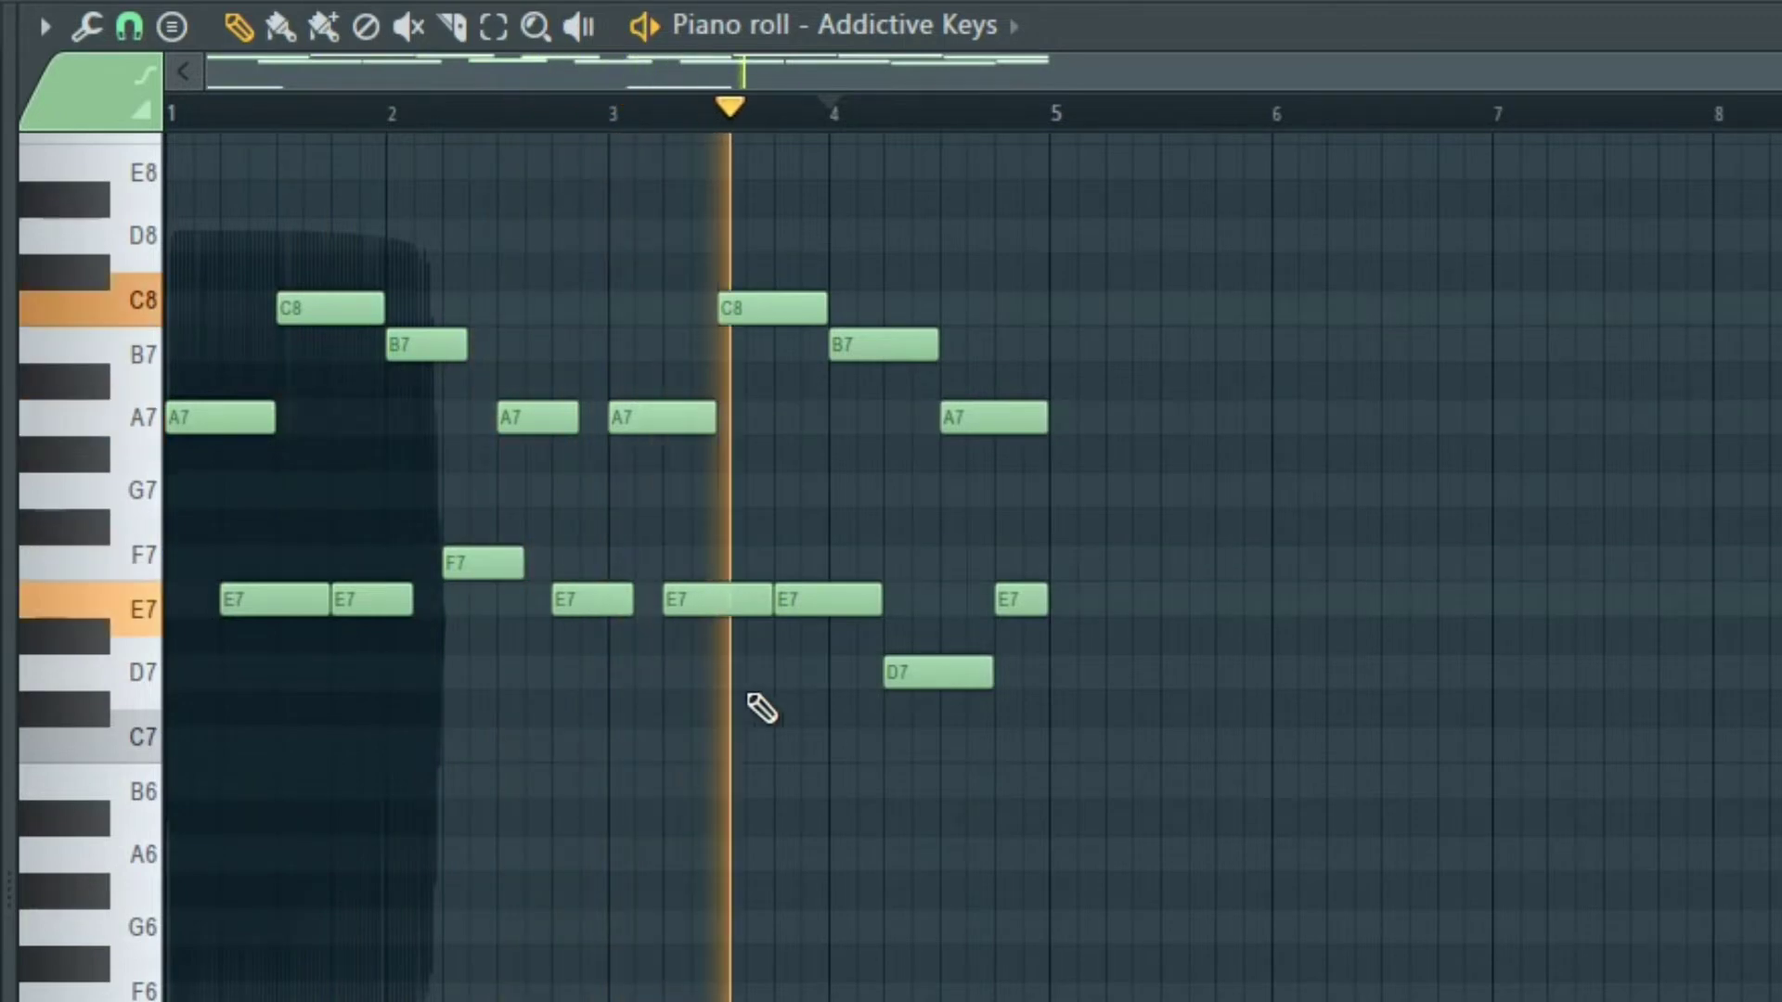
key("ctrl+a")
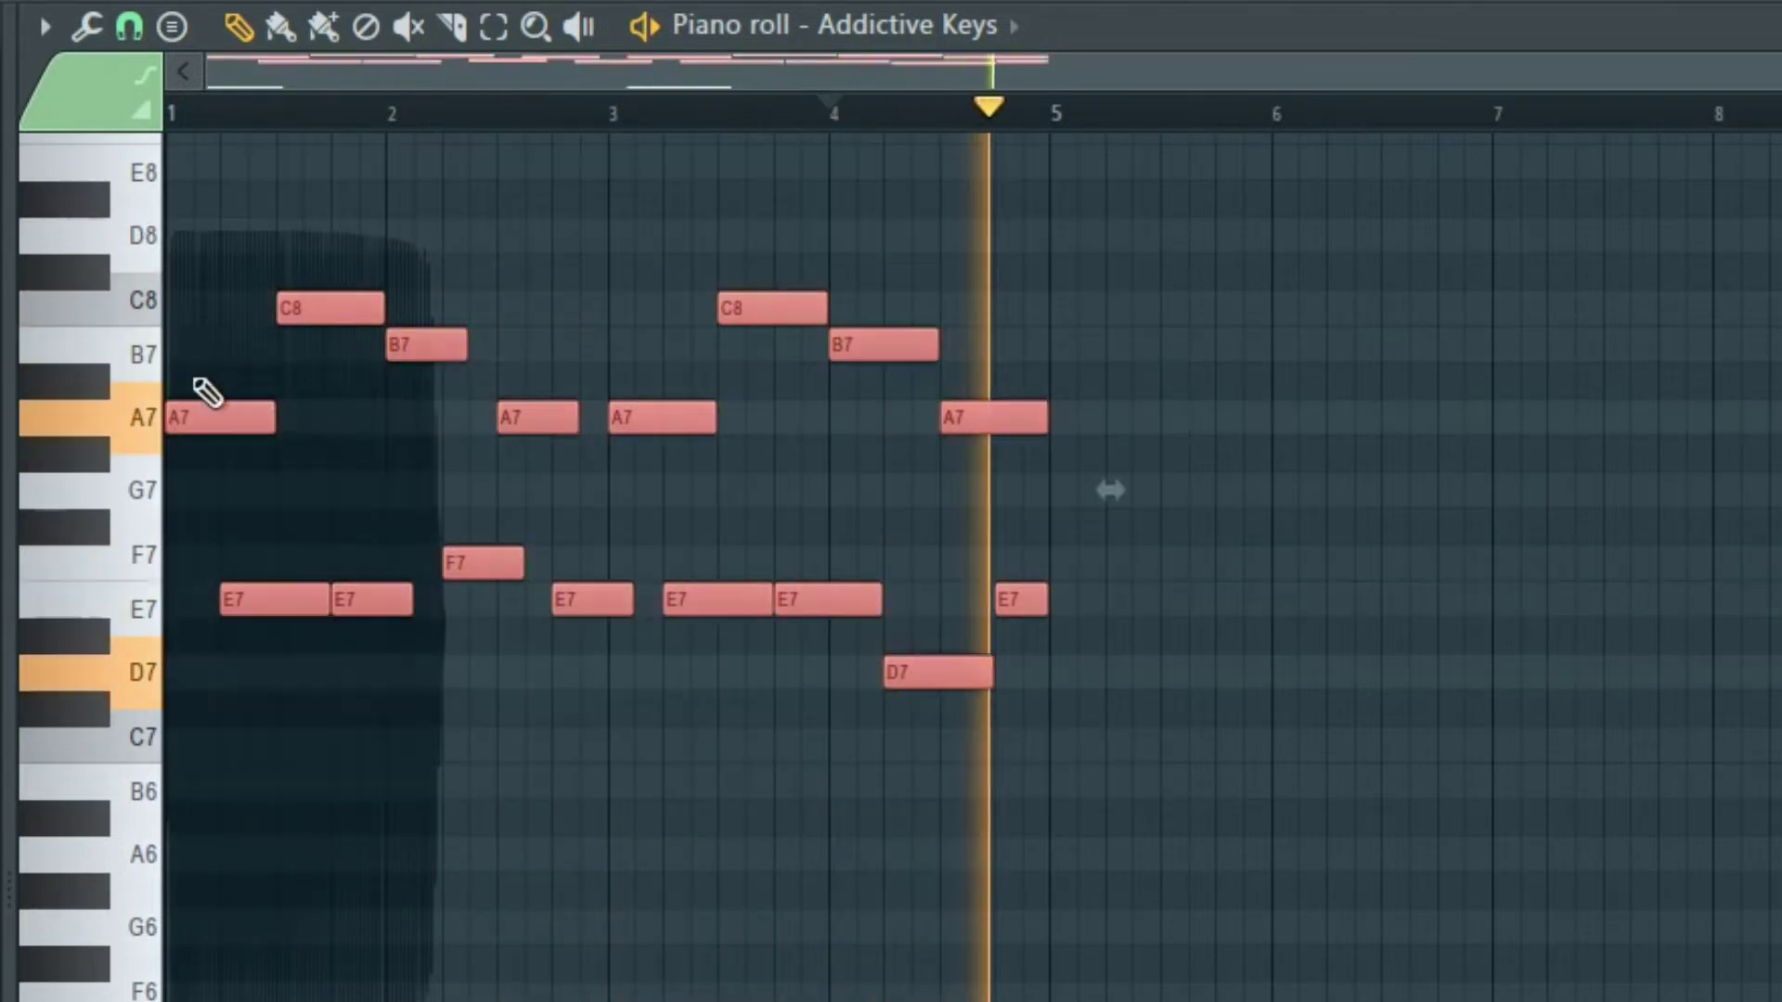
left_click_drag(196, 419, 1069, 427)
Add two-beat F4 bass notes at the start of bars 5 and 7.
scroll(1084, 343, "down", 10)
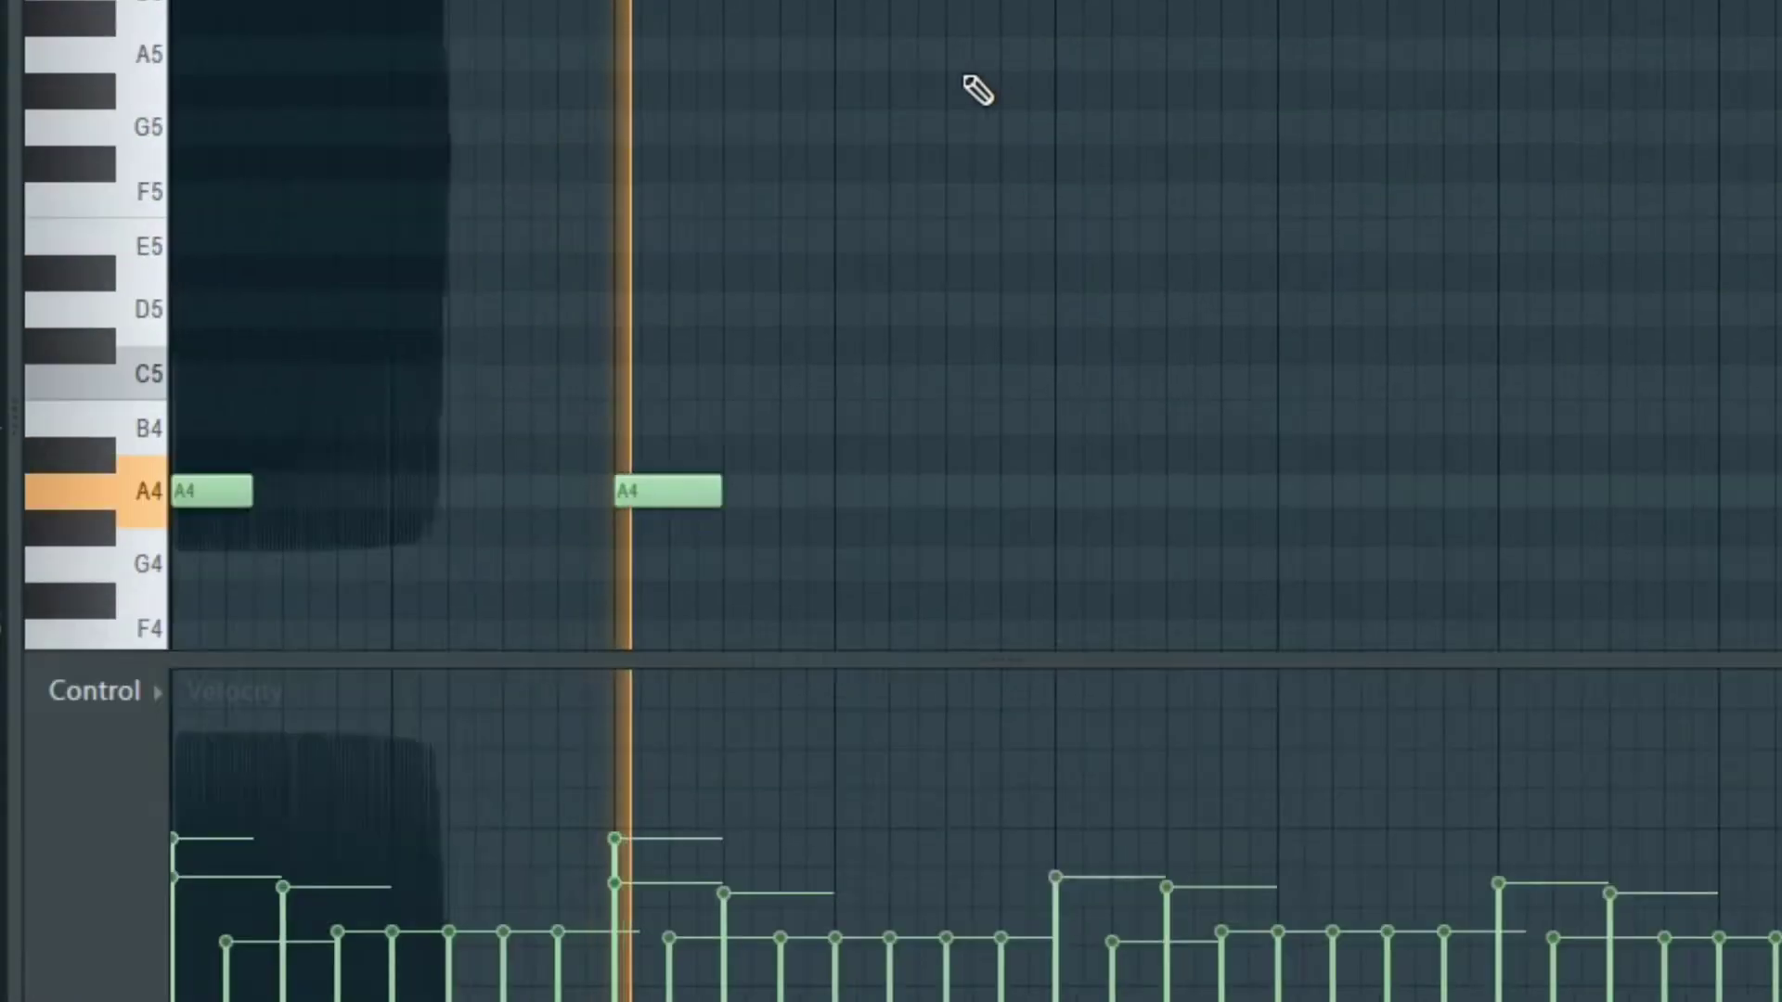
scroll(928, 278, "down", 2)
scroll(928, 279, "down", 2)
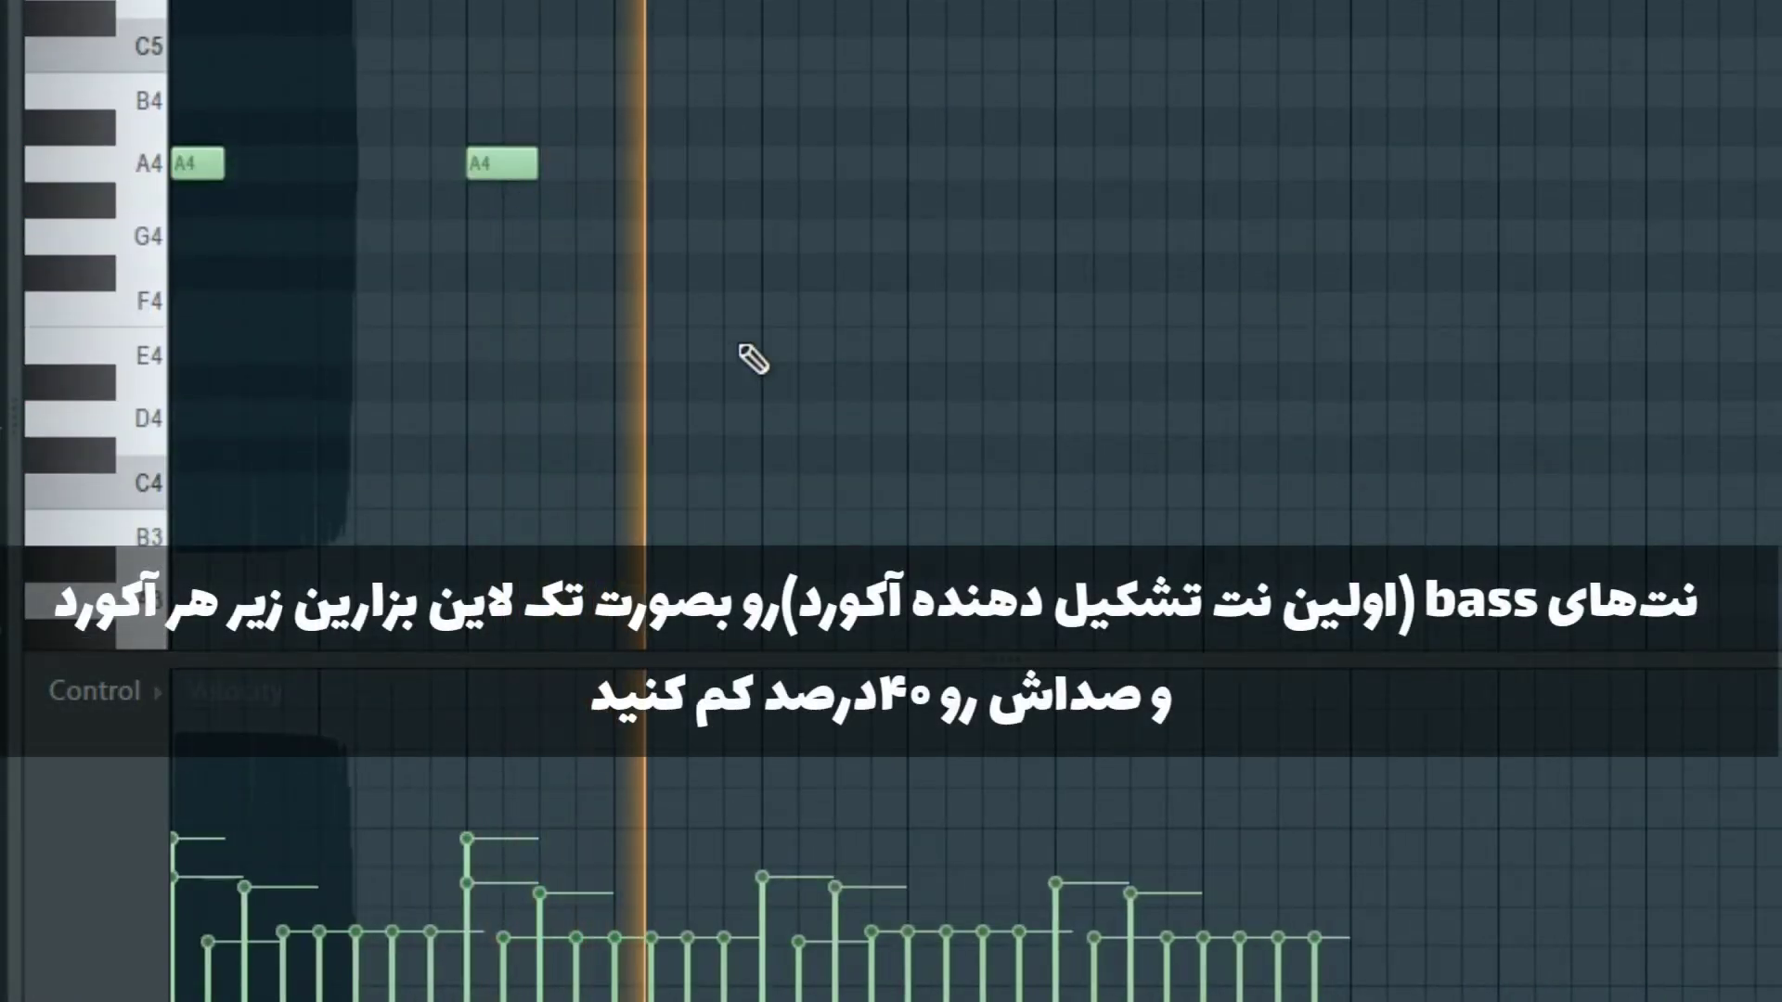
left_click(772, 312)
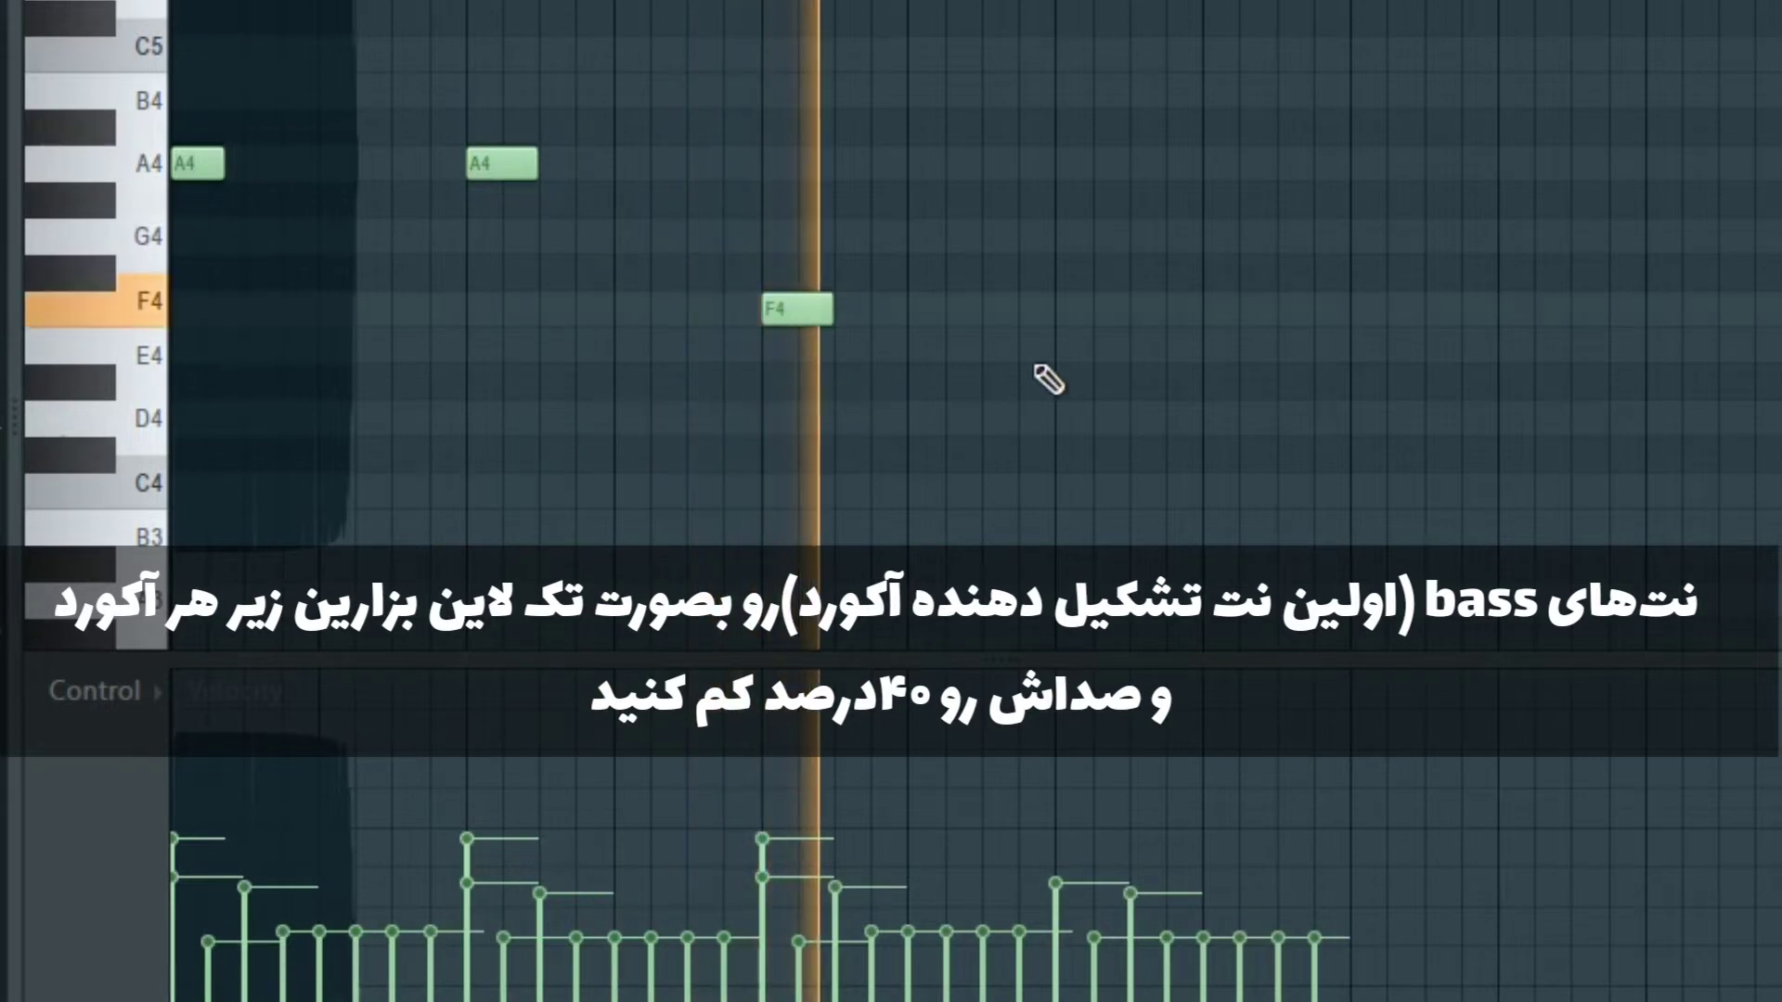
left_click(1064, 320)
Lower the velocity of the bass notes in bars 3, 5 and 7.
key("ctrl+a")
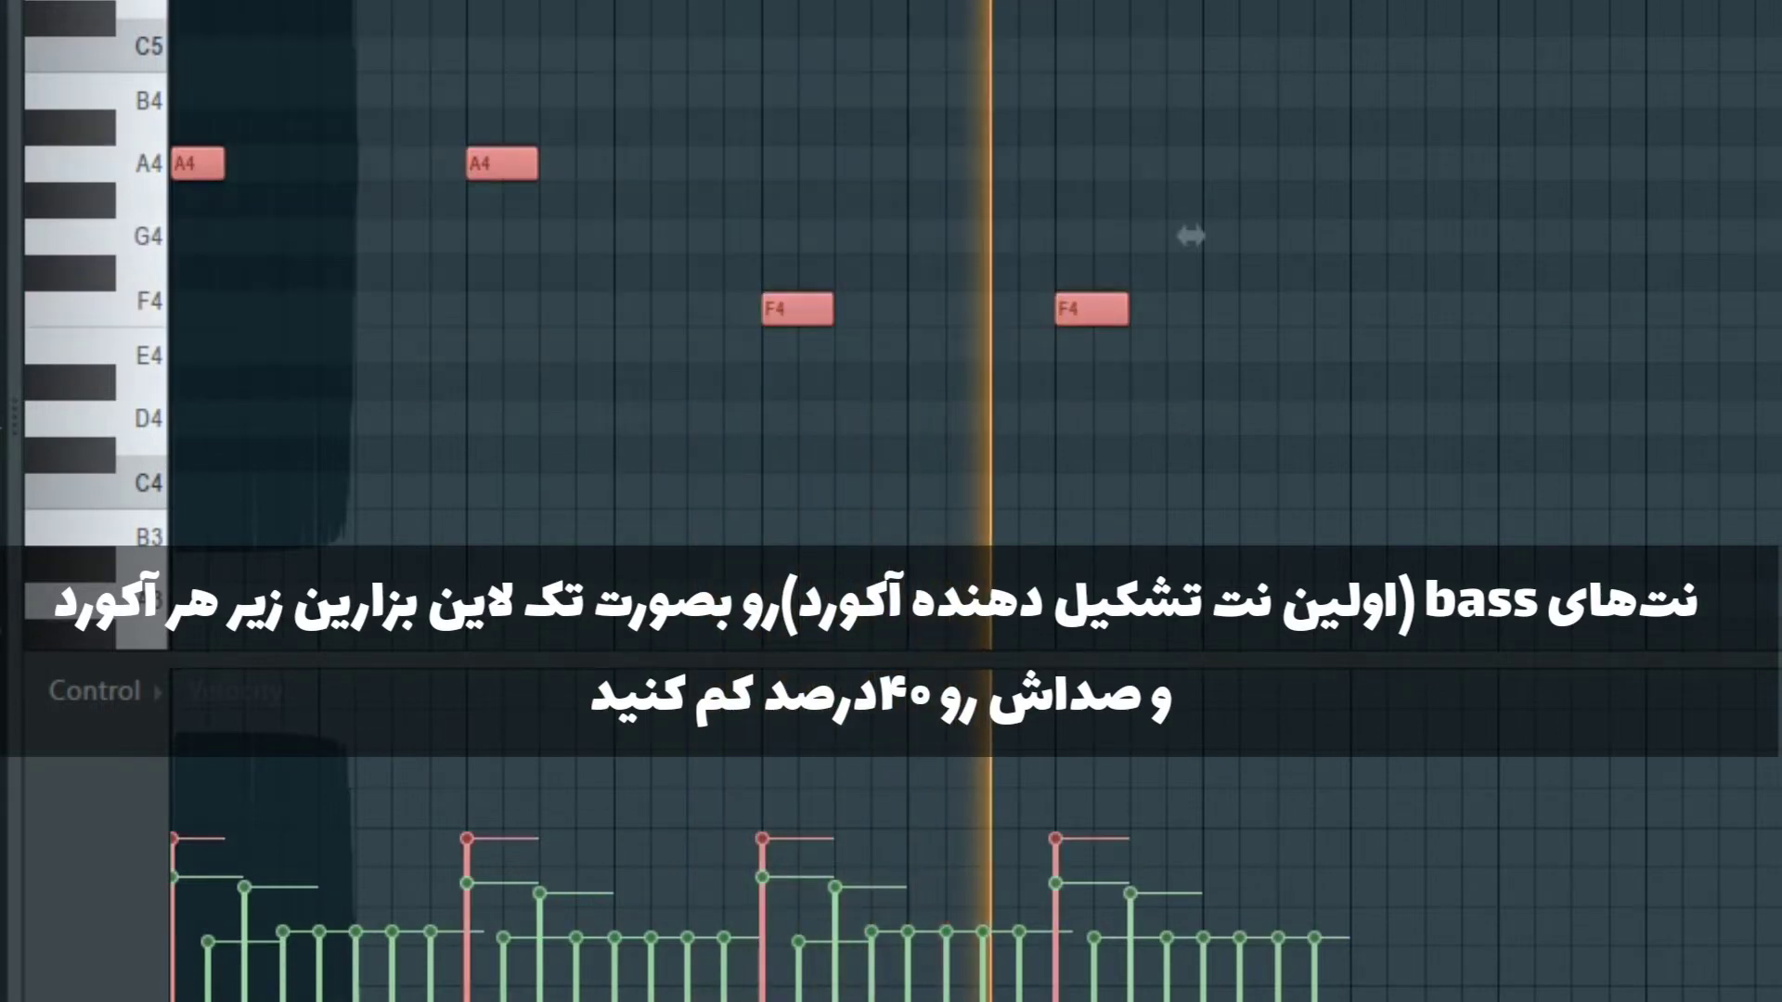
left_click_drag(765, 850, 1057, 930)
left_click_drag(451, 252, 568, 115)
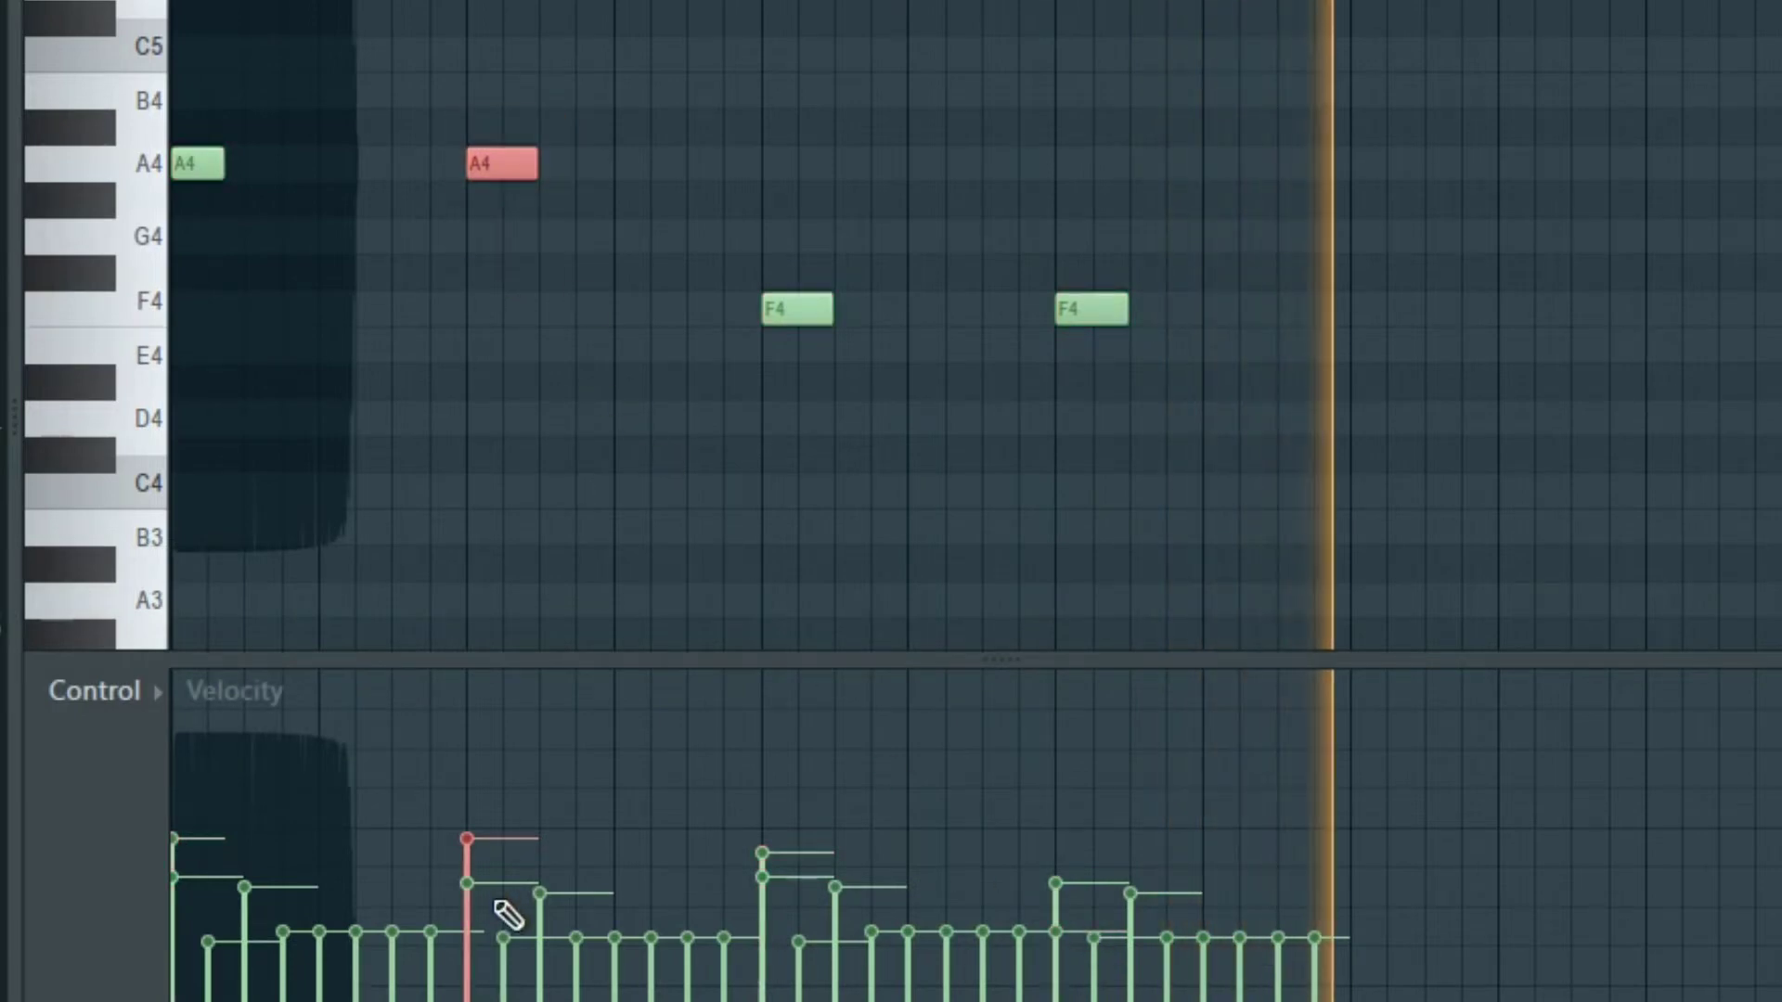
left_click_drag(494, 902, 496, 914)
right_click(464, 314)
Add seven consecutive two-beat E8 notes above the melody from the start of bar 1 to beat 2 of bar 4.
scroll(487, 304, "up", 6)
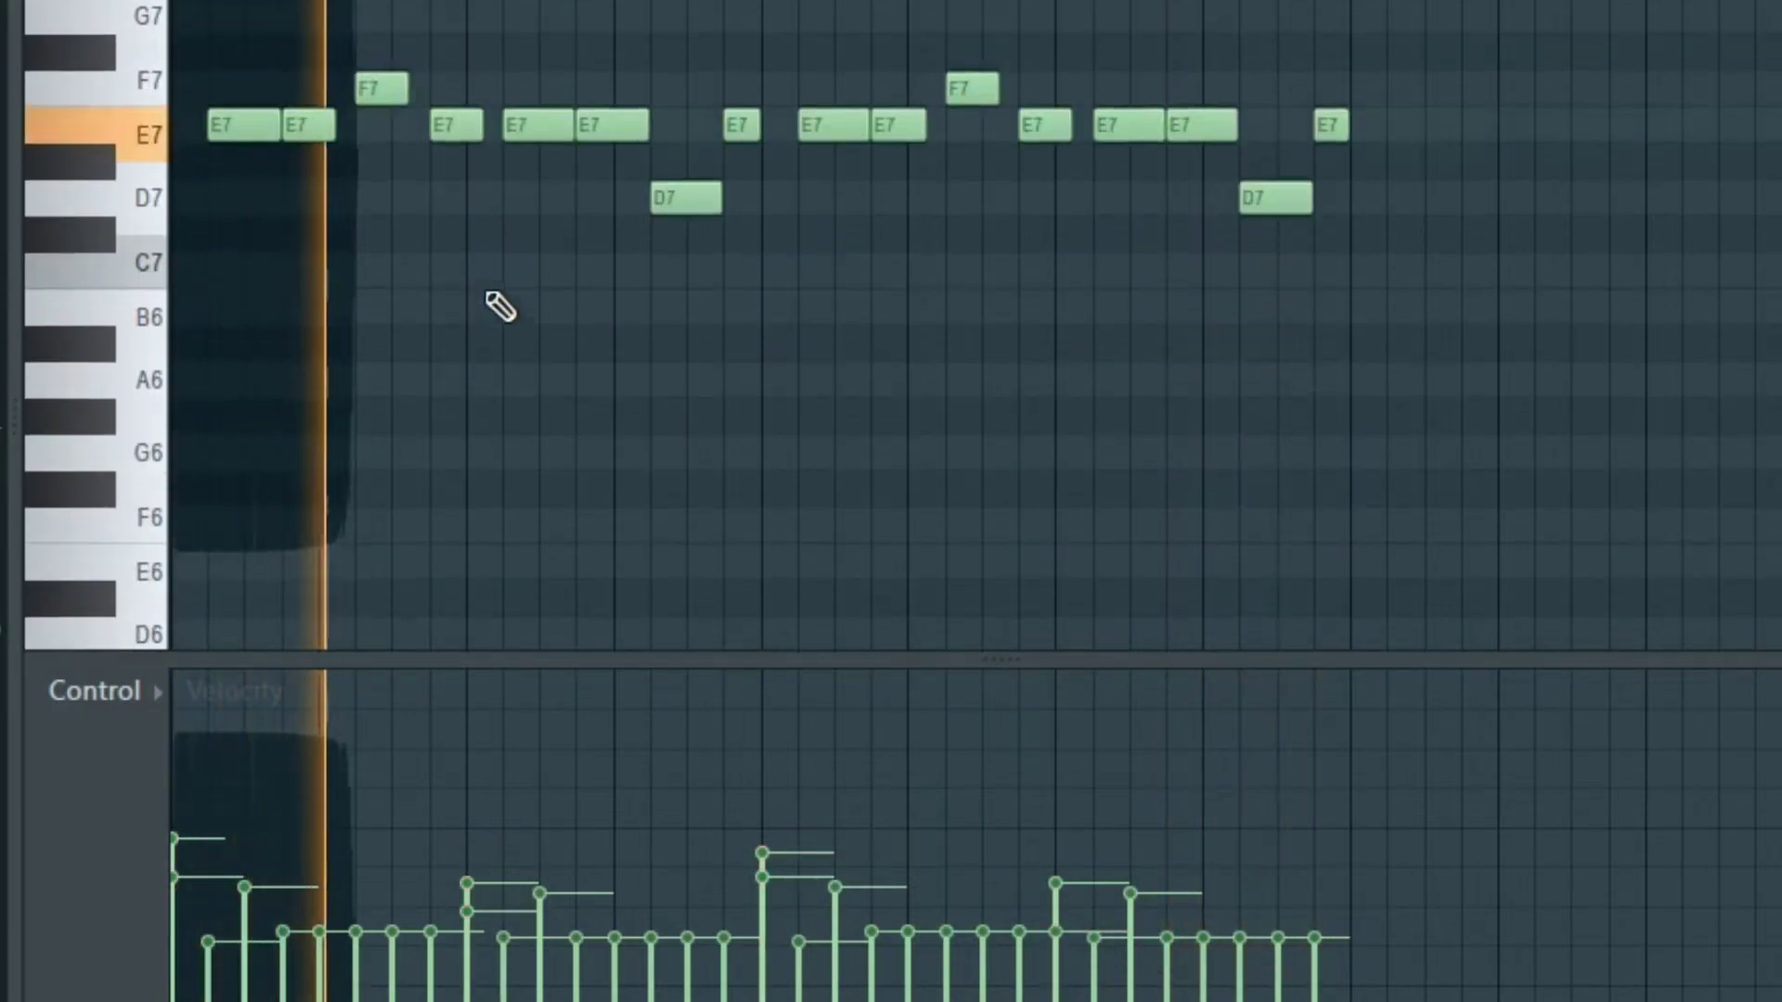
scroll(247, 56, "up", 2)
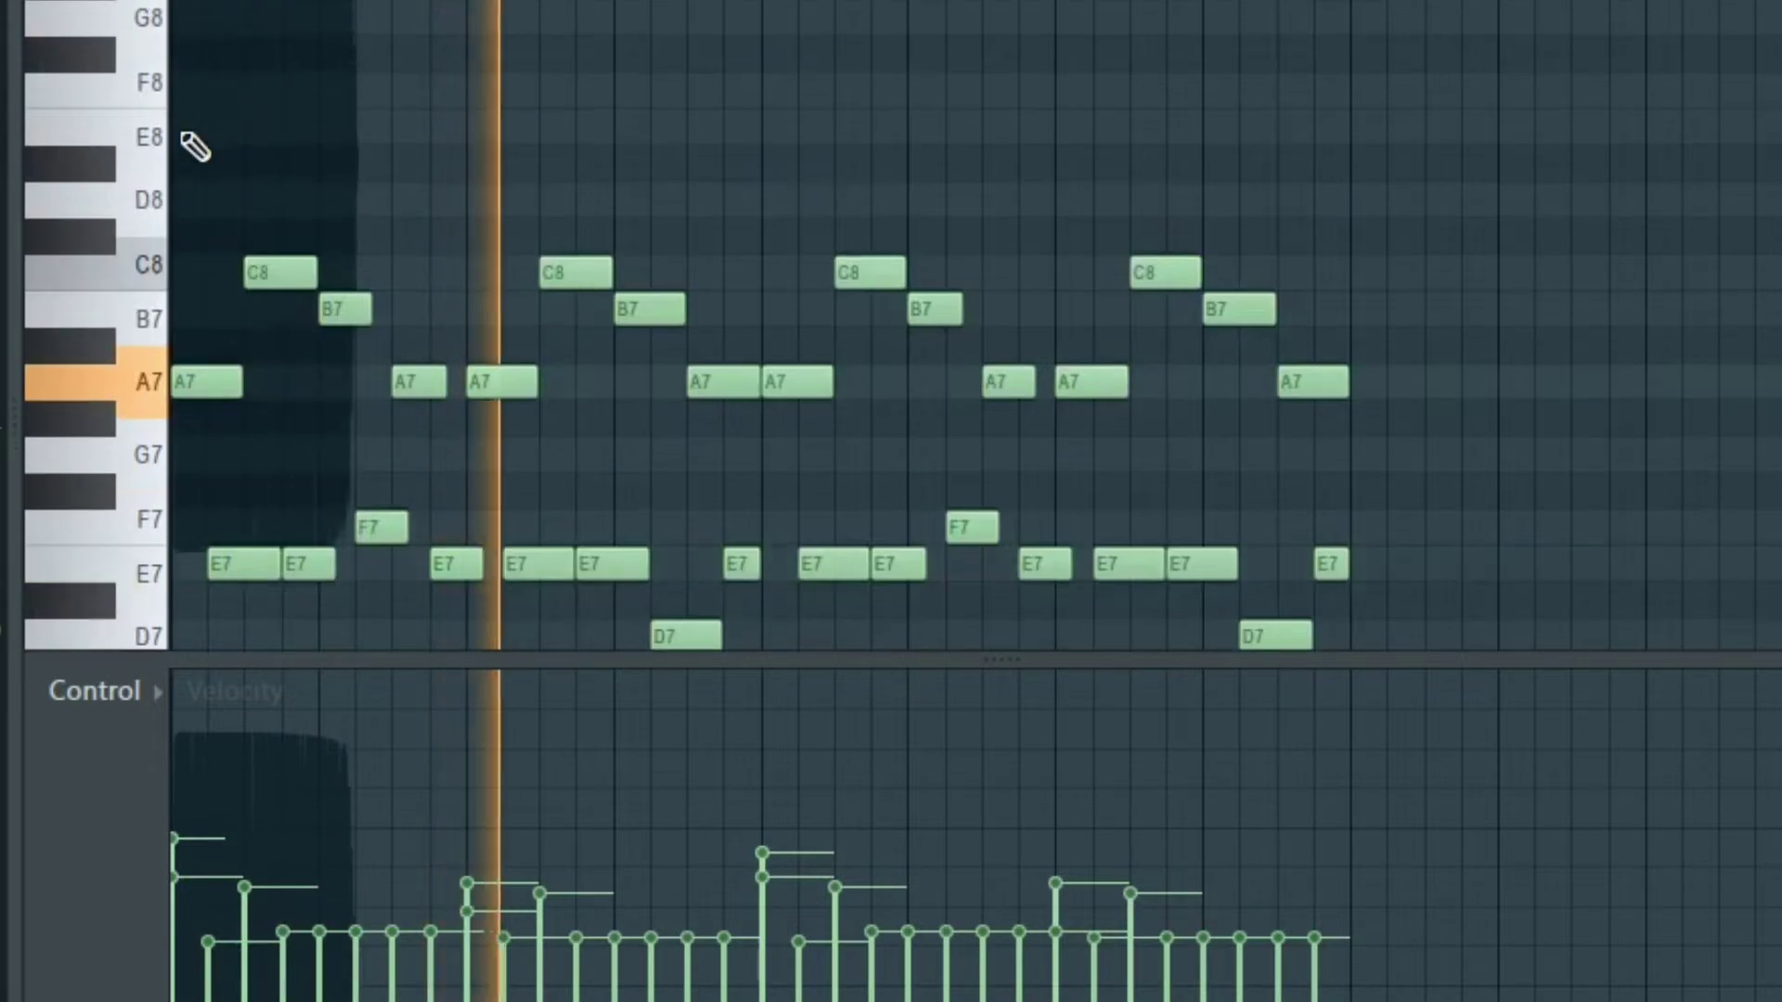
left_click(193, 130)
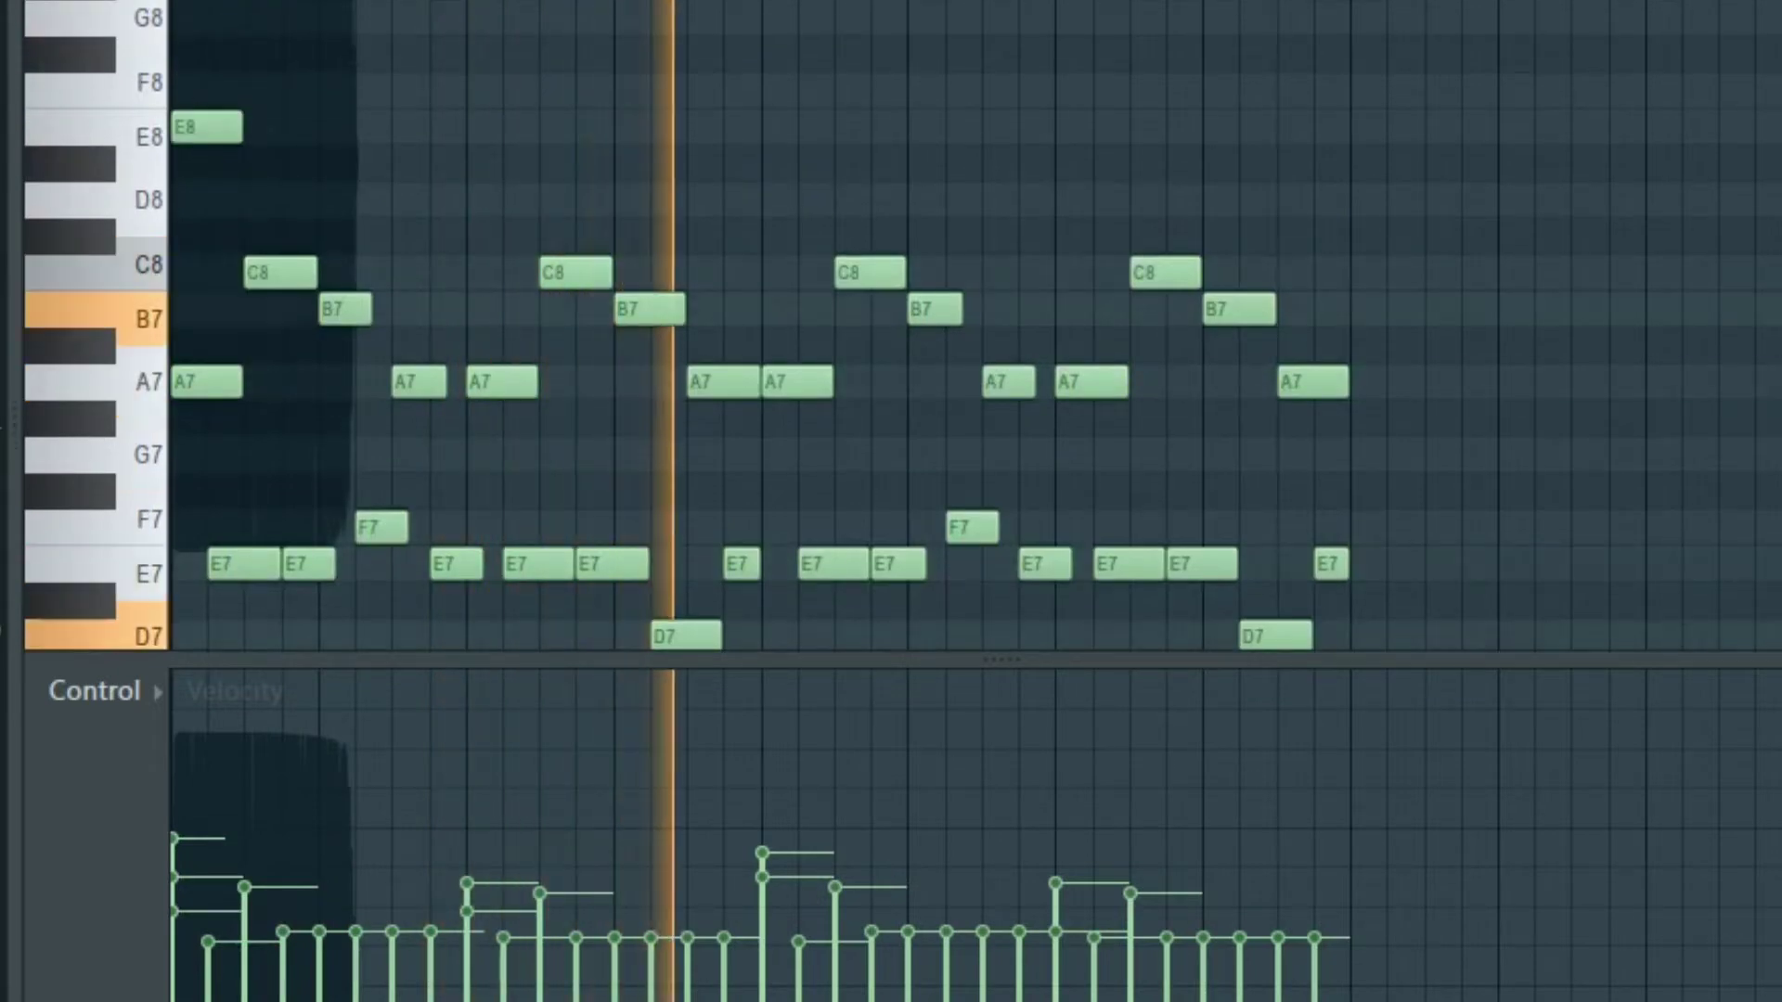
left_click(266, 127)
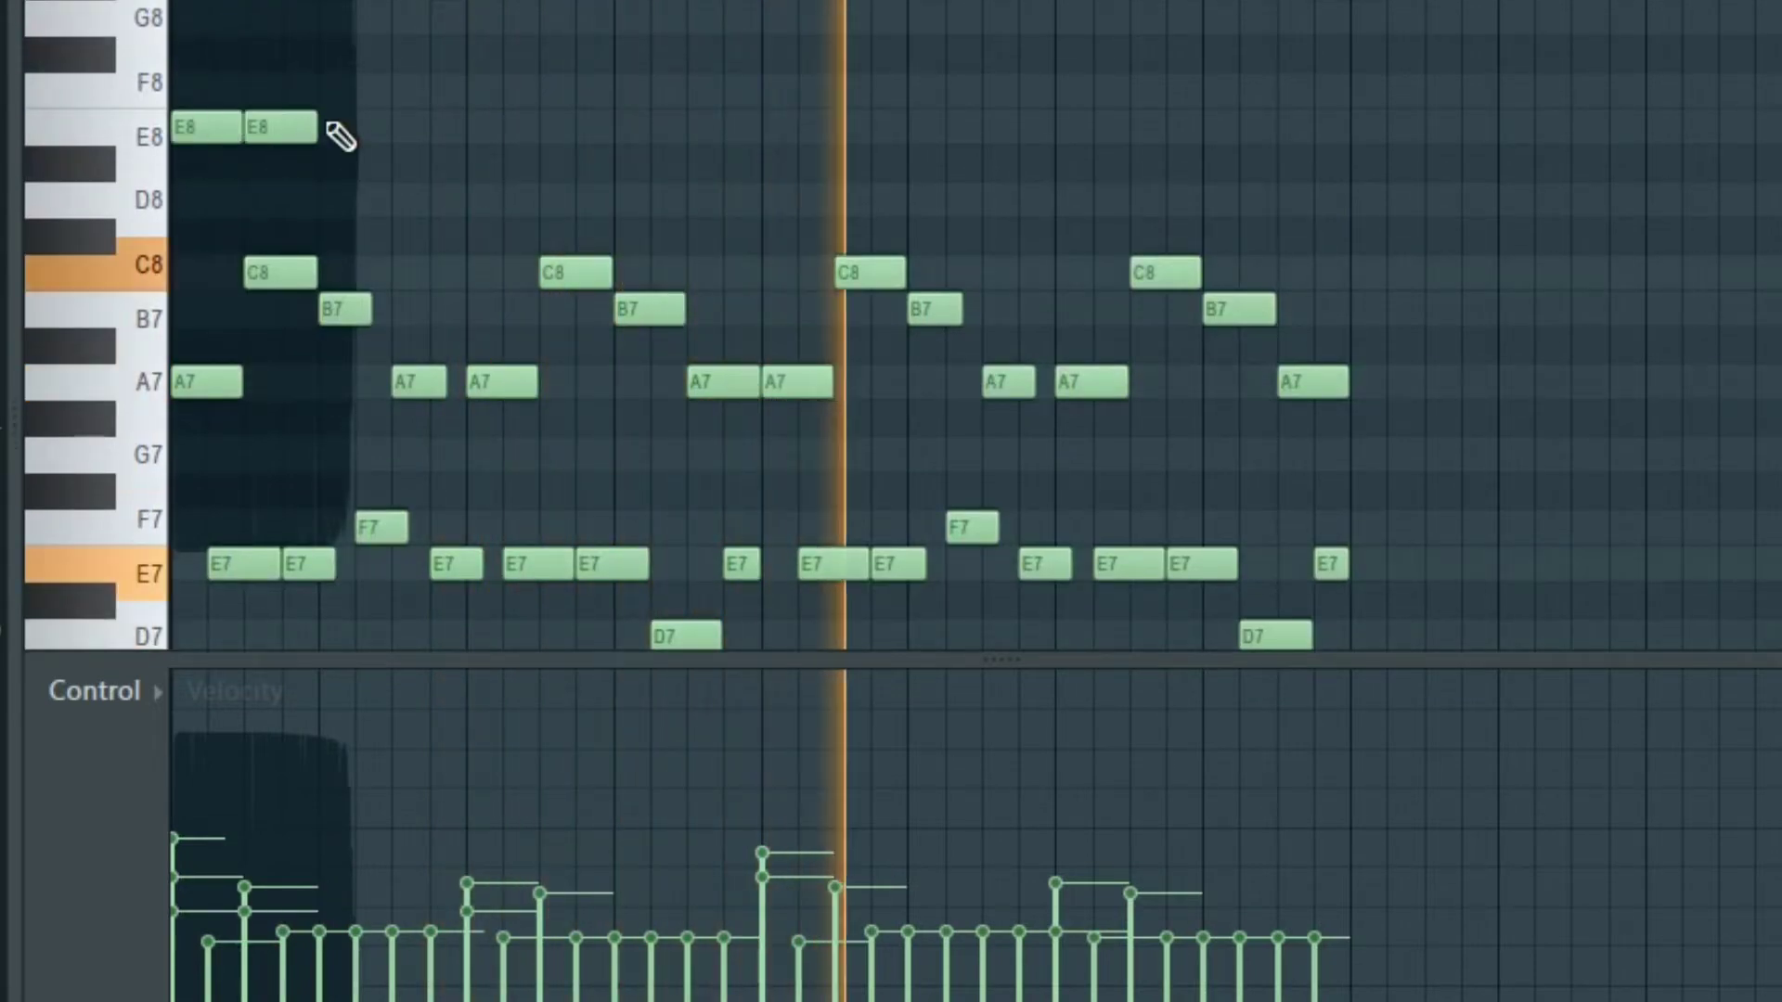
left_click(337, 130)
left_click(410, 127)
left_click(492, 127)
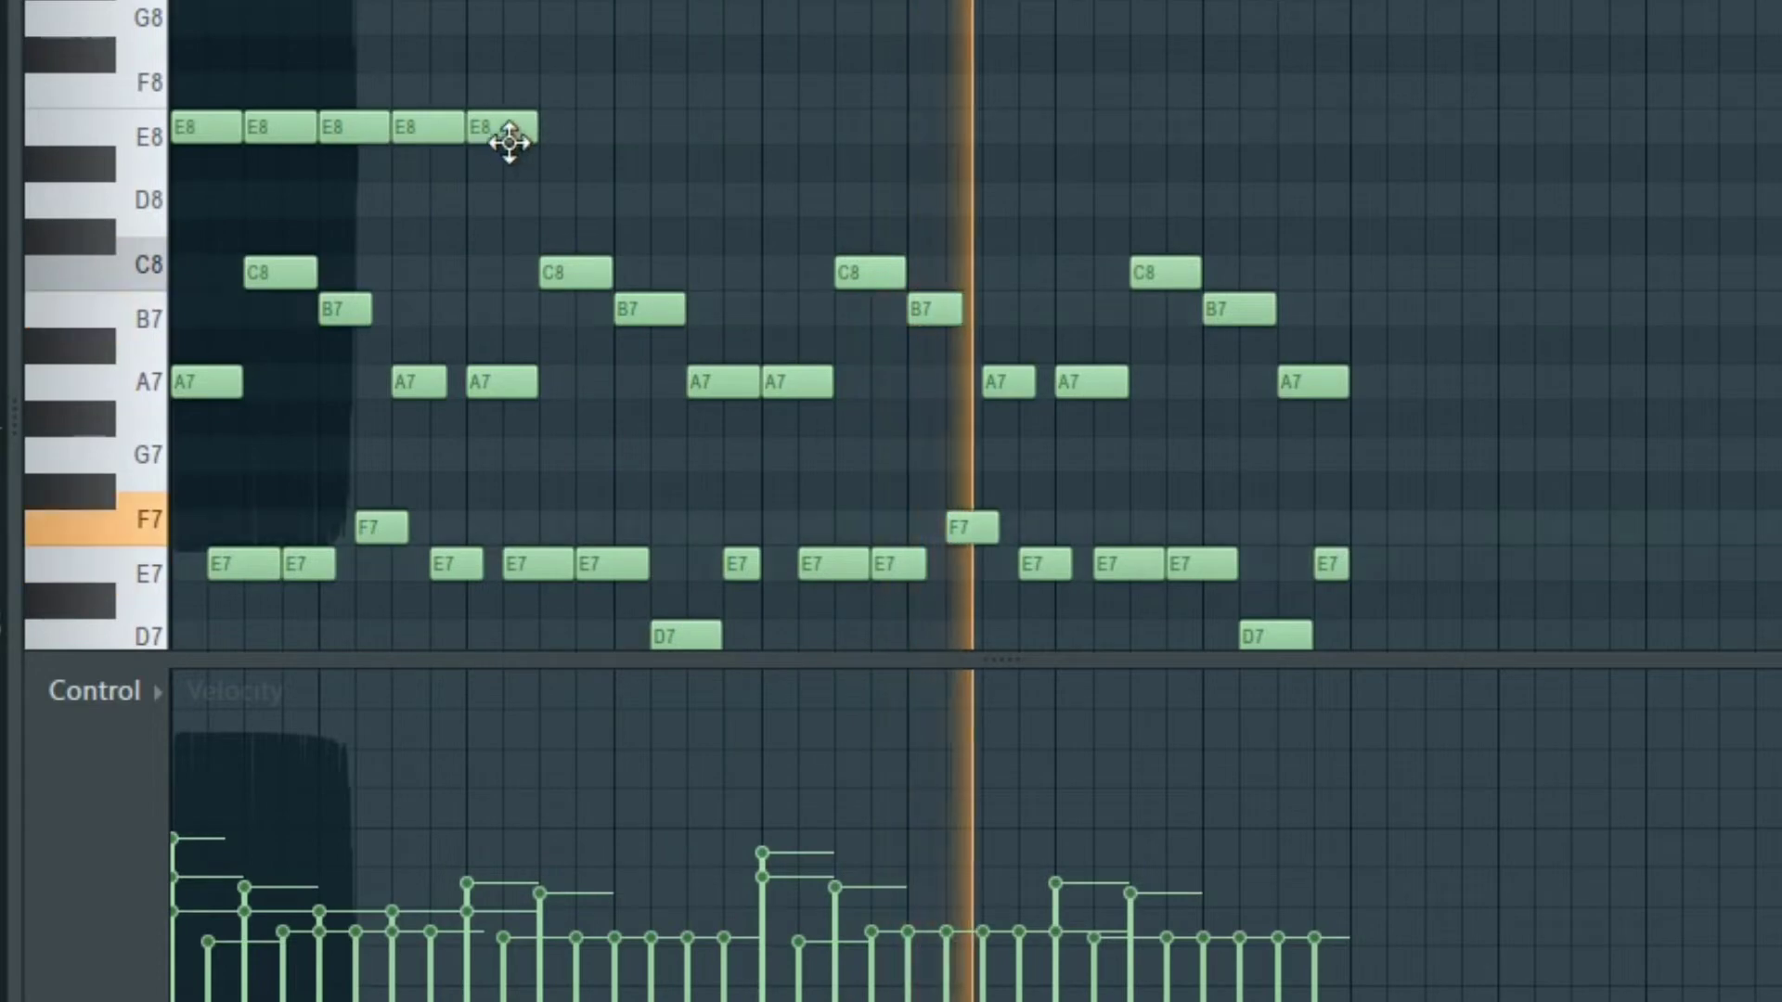
left_click(561, 127)
left_click(618, 127)
key("space")
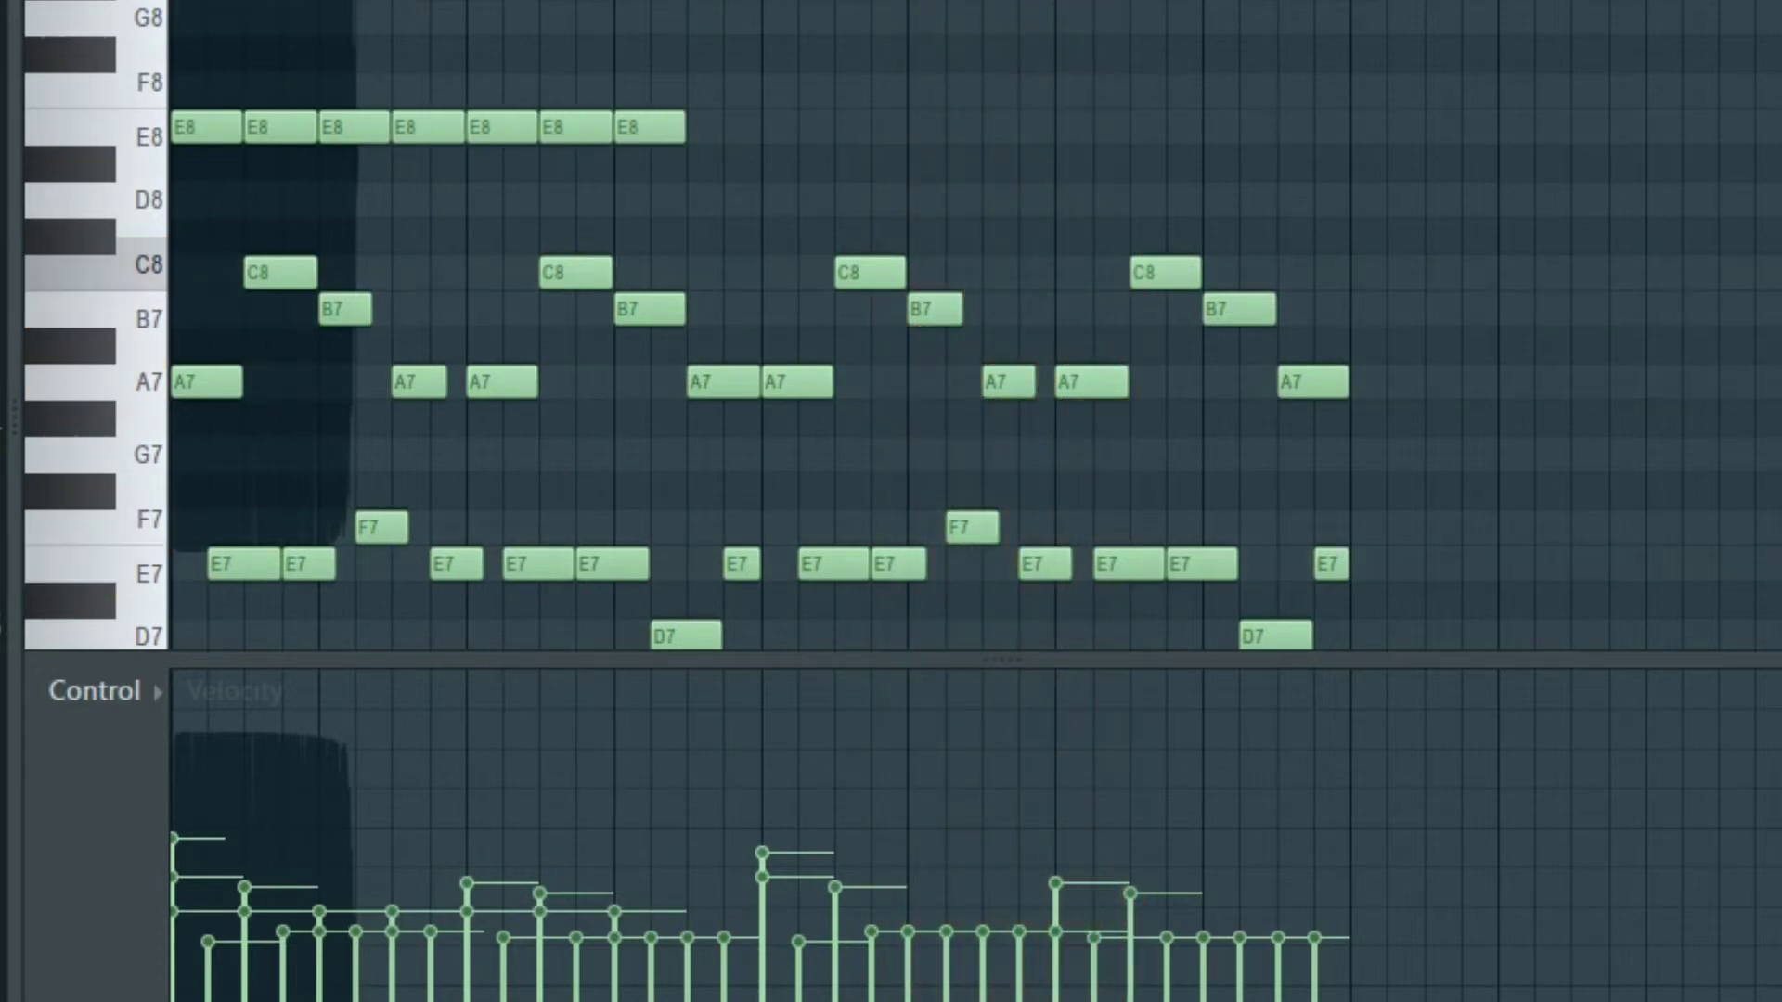
Raise the E8 at the start of bar 2 to F8, lower the one starting bar 4 to D8, and add an E8 on beat 3 of bar 4.
key("space")
left_click_drag(348, 130, 362, 87)
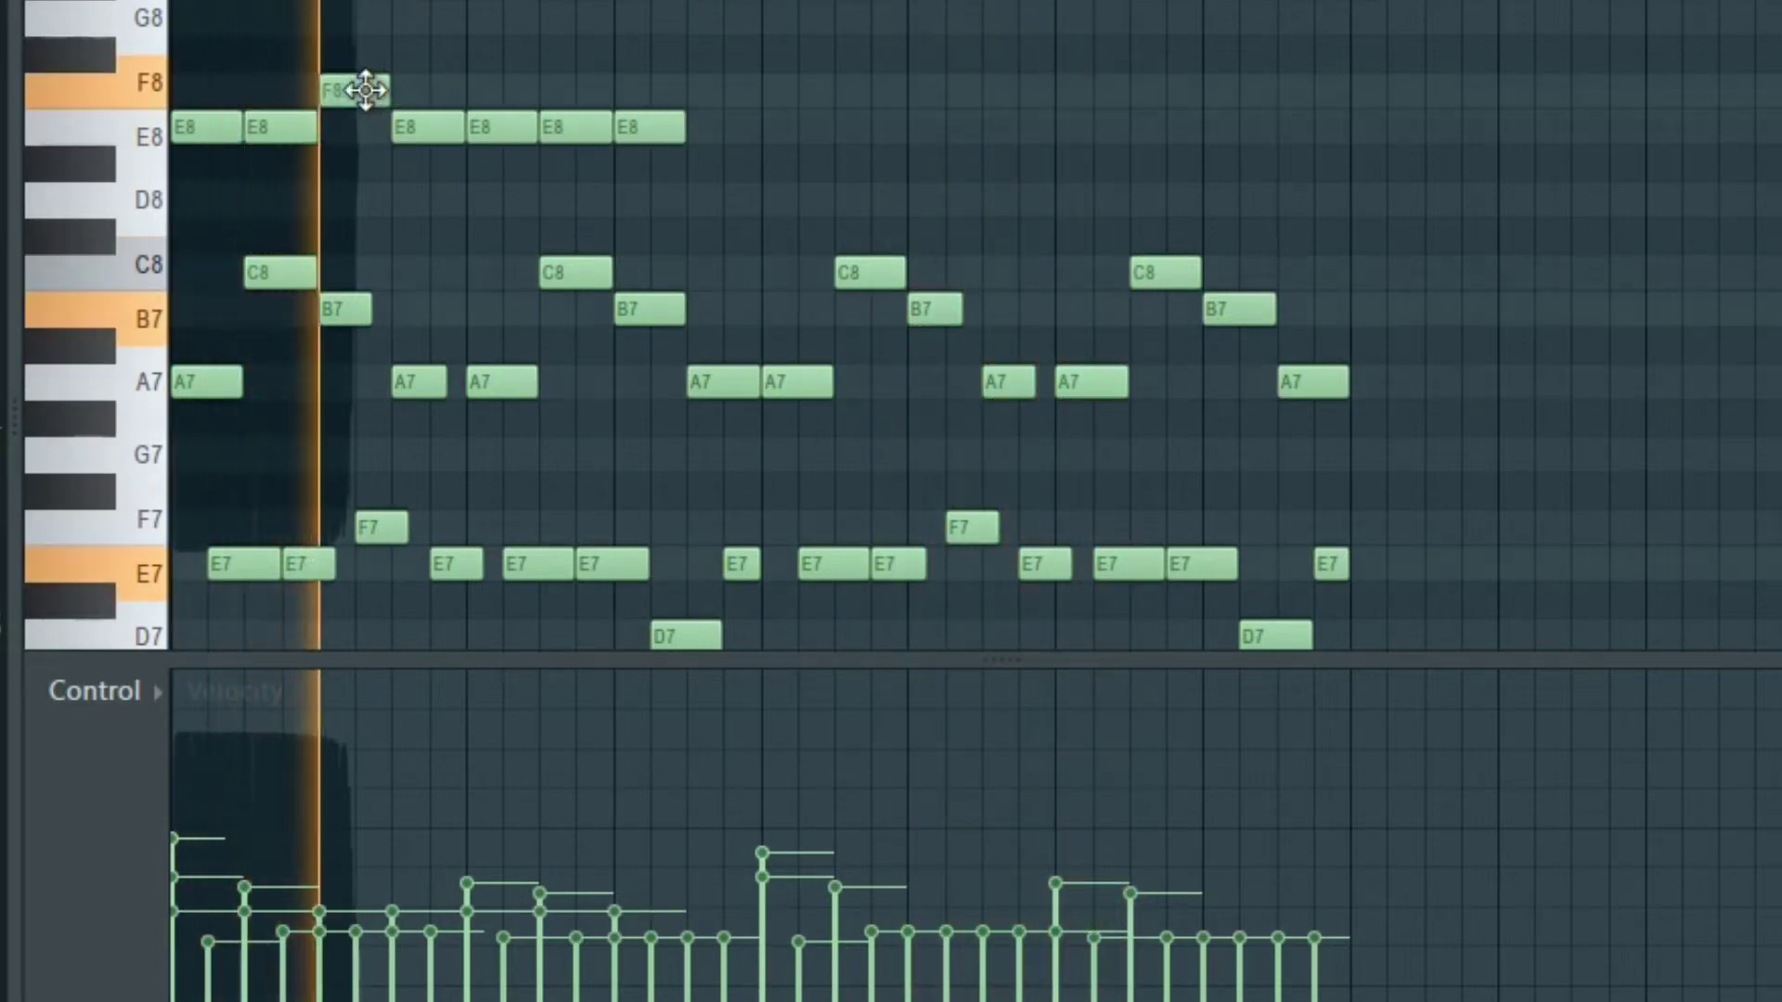
left_click_drag(653, 137, 661, 203)
left_click(696, 127)
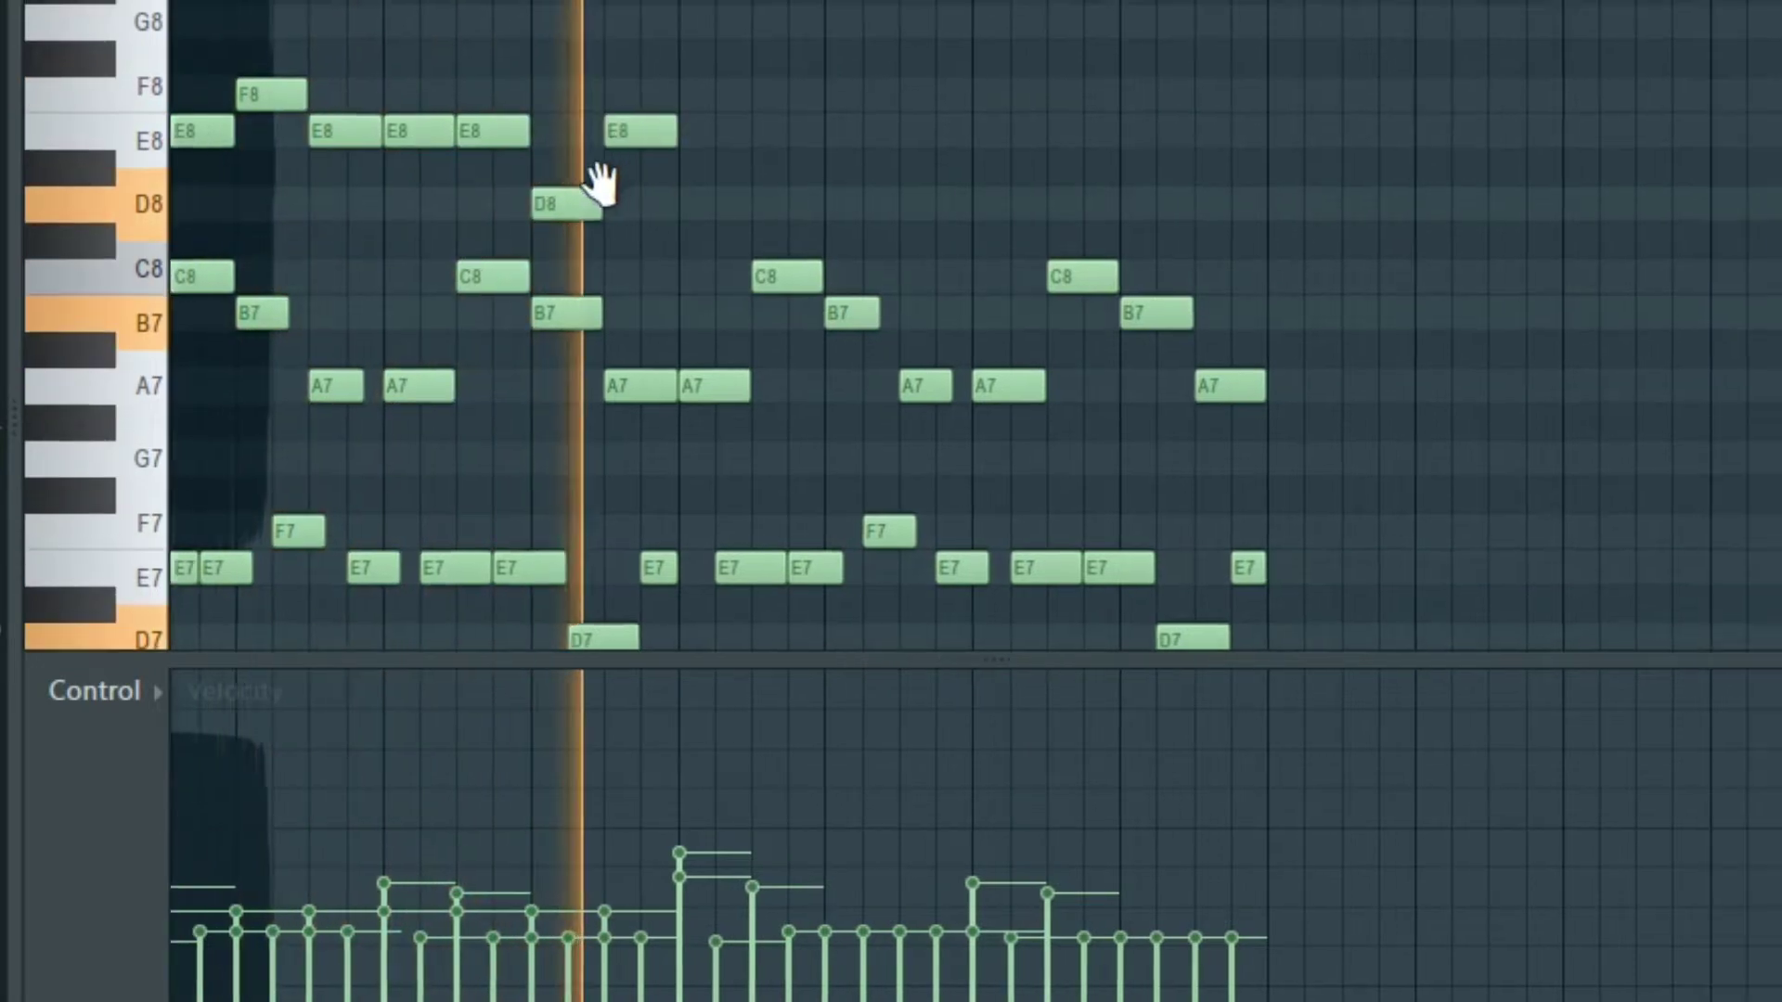
Continue the upper line with two E8 notes in bar 5, then an F8 and an E8 in bar 6.
left_click(596, 136)
left_click(675, 141)
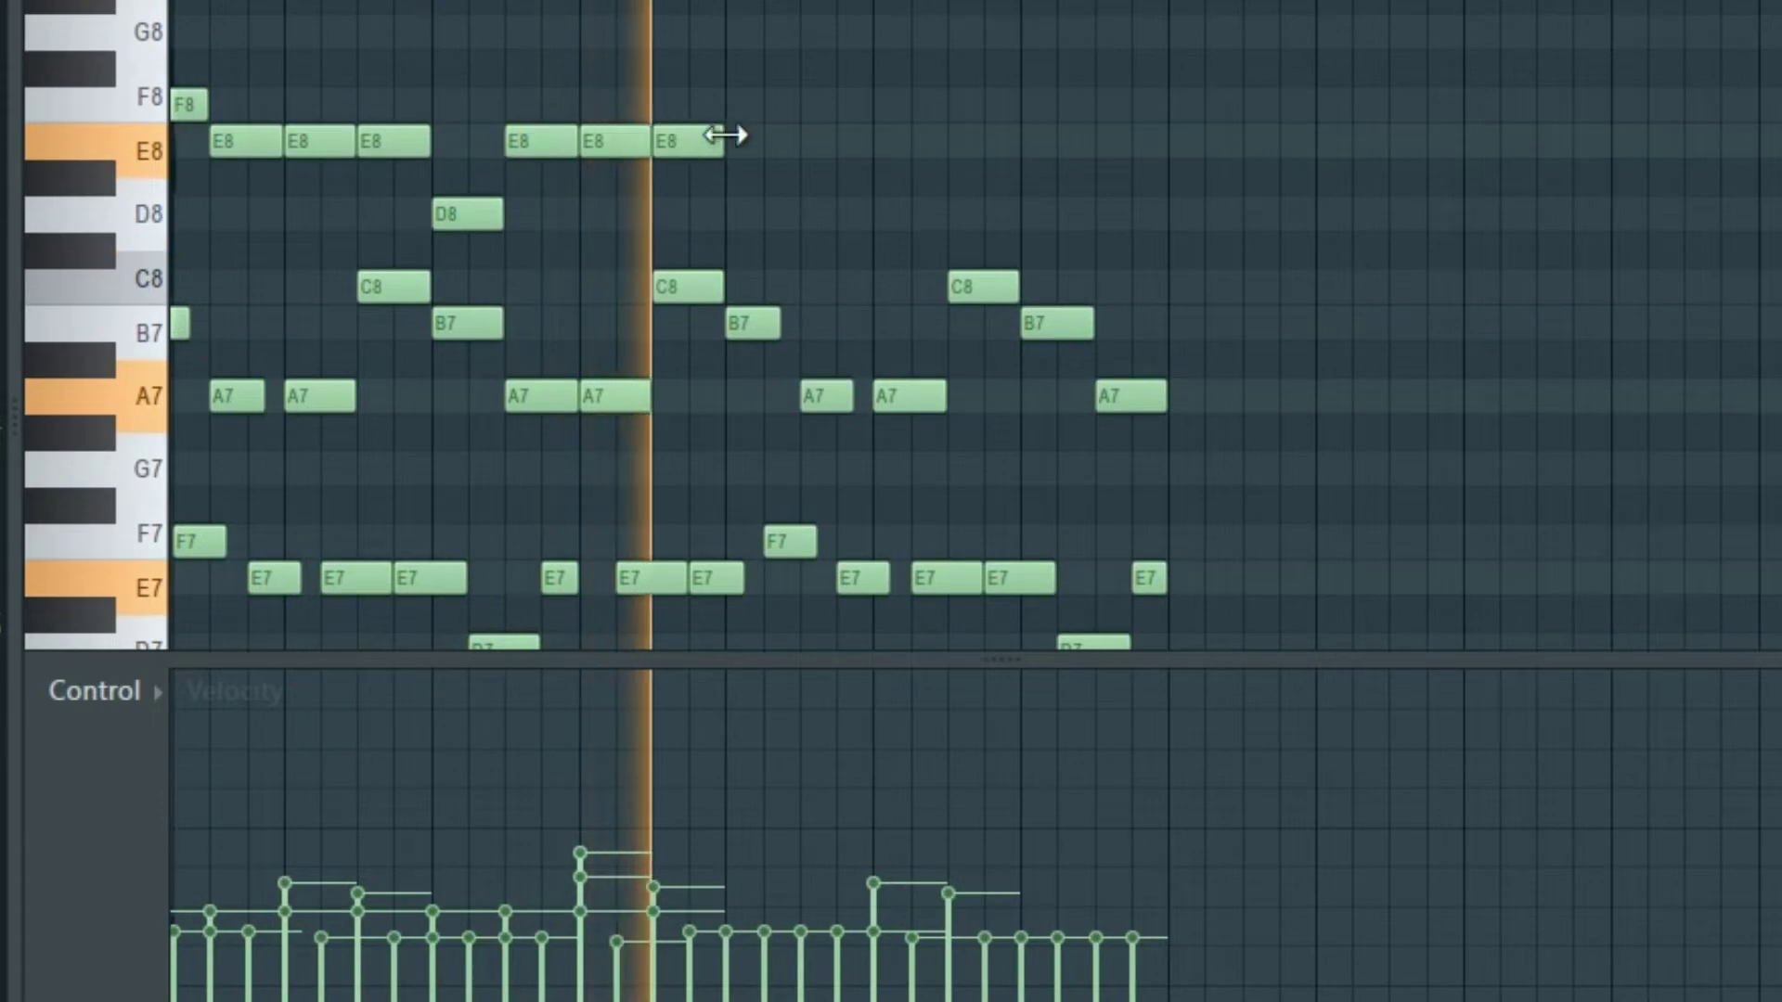
left_click(732, 104)
left_click(817, 144)
Finish the upper line with two E8 notes in bar 7, then a D8 and a C8 in bar 8.
left_click(889, 143)
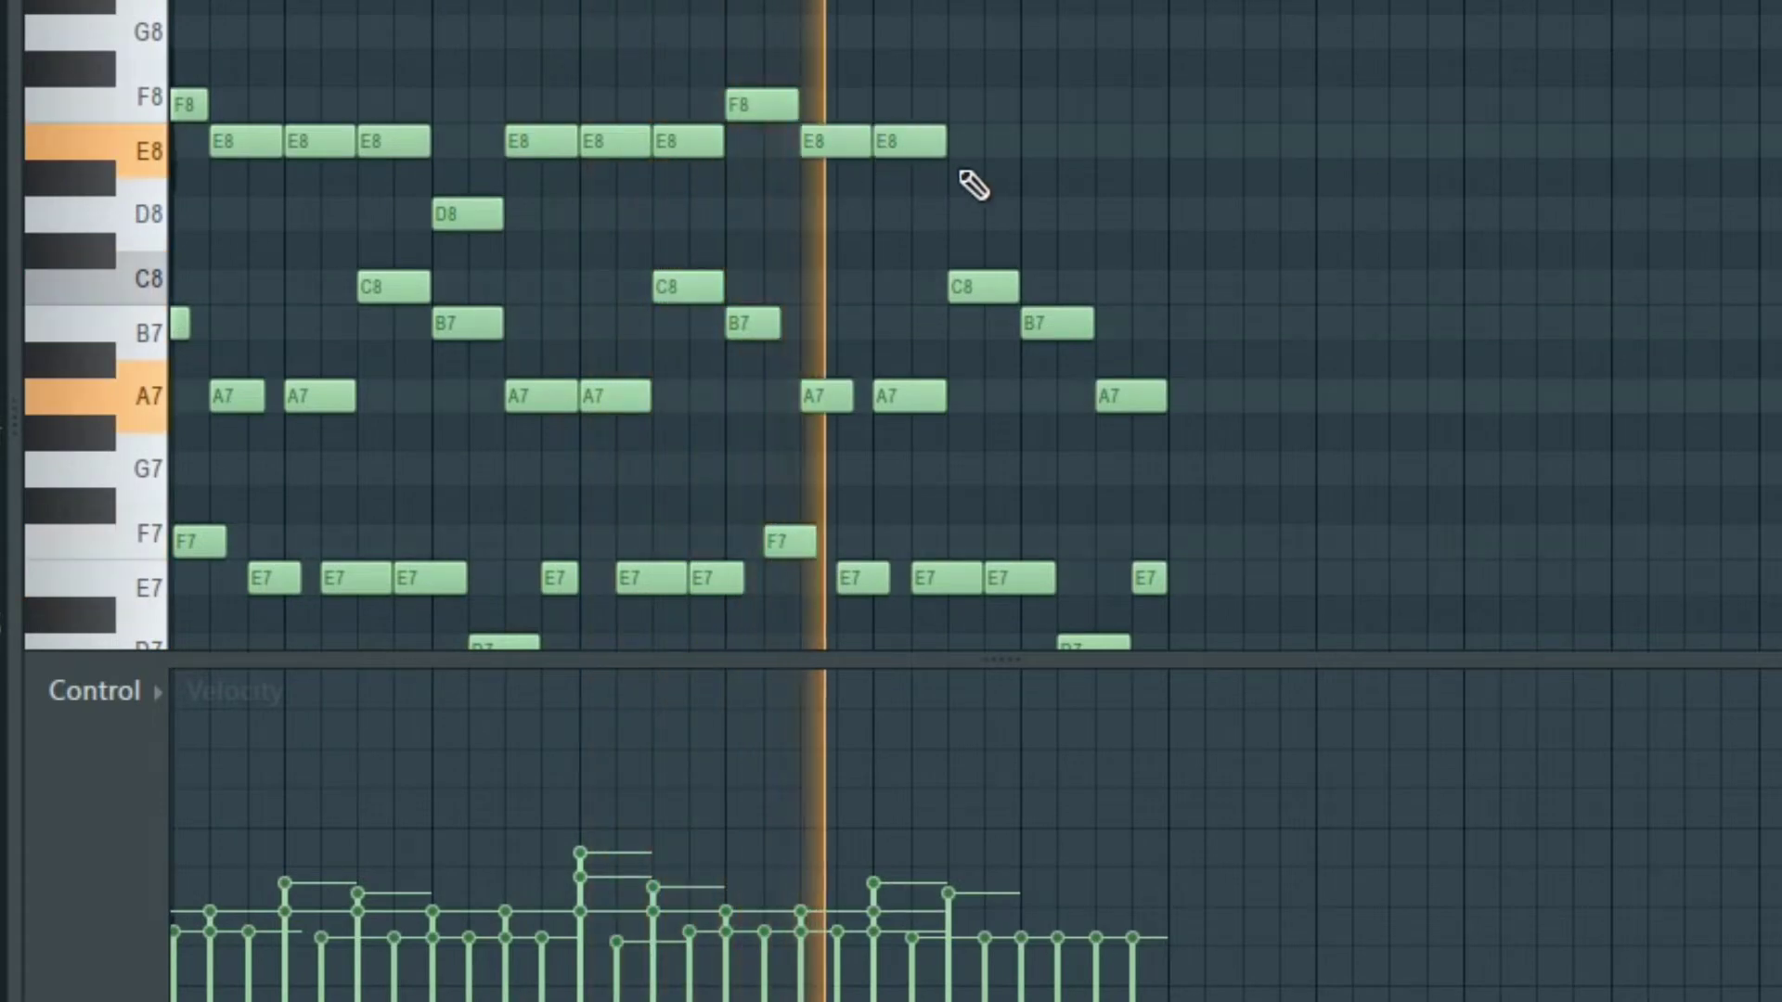
left_click(963, 144)
left_click(1028, 216)
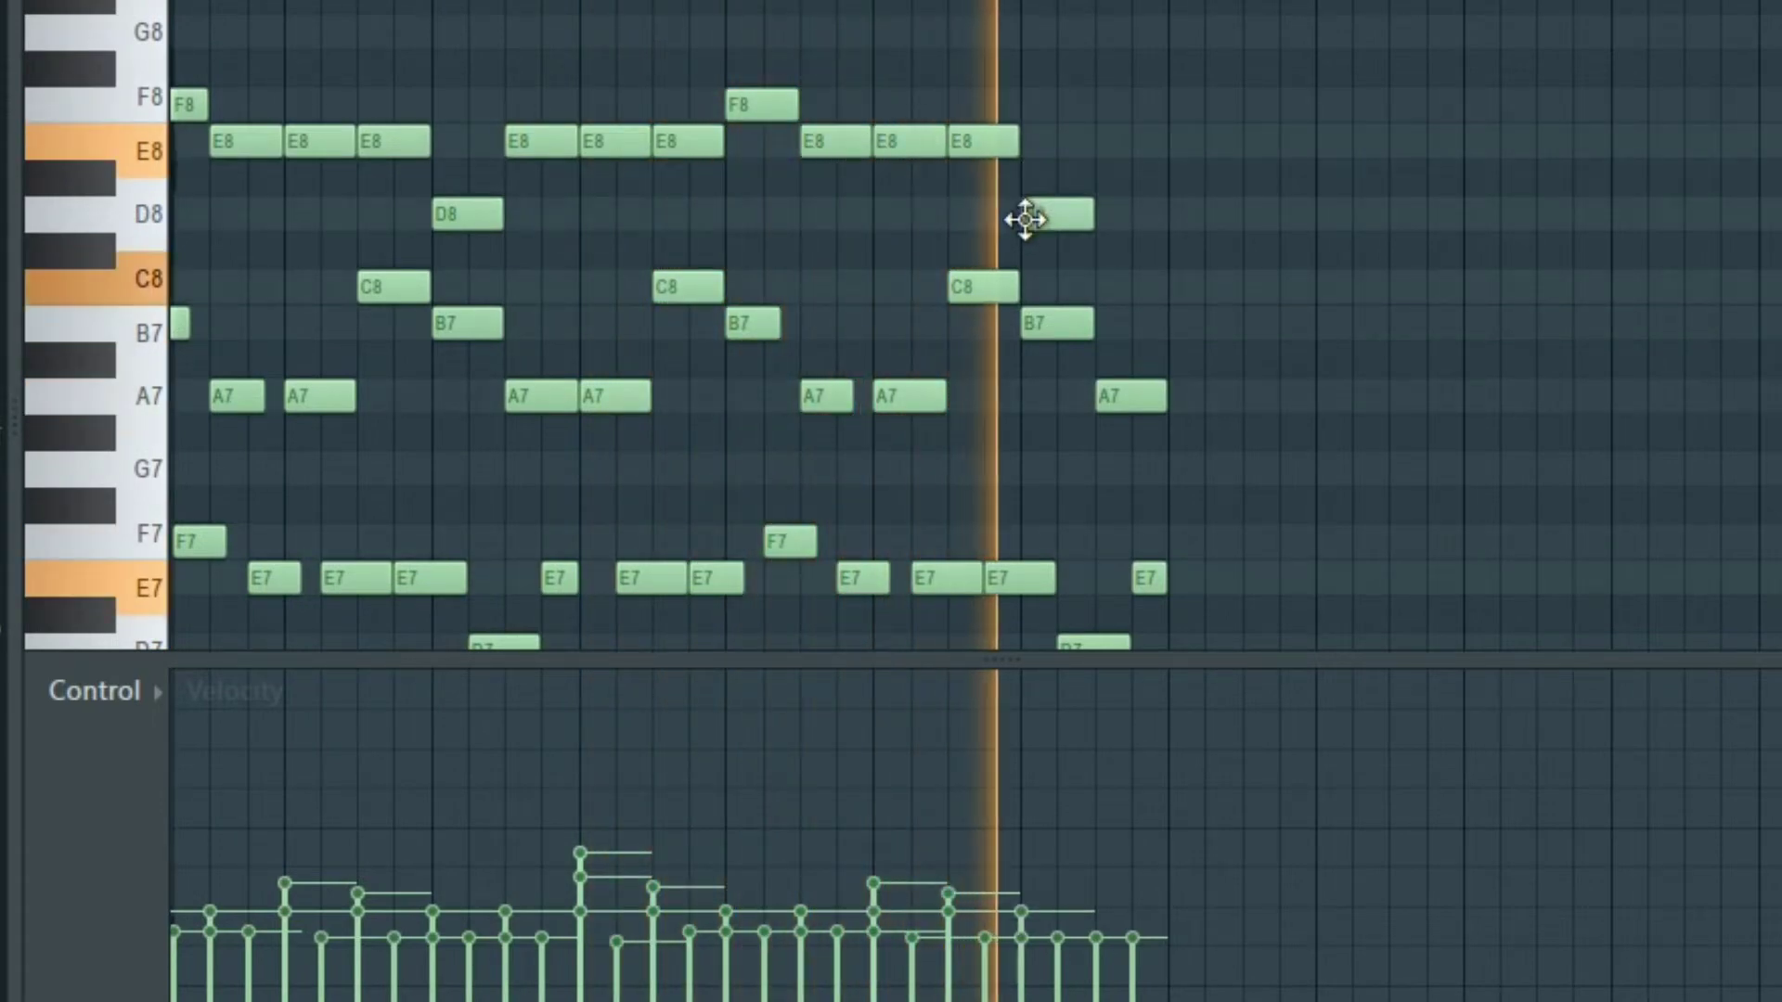
left_click(1120, 289)
left_click_drag(1048, 280, 956, 245)
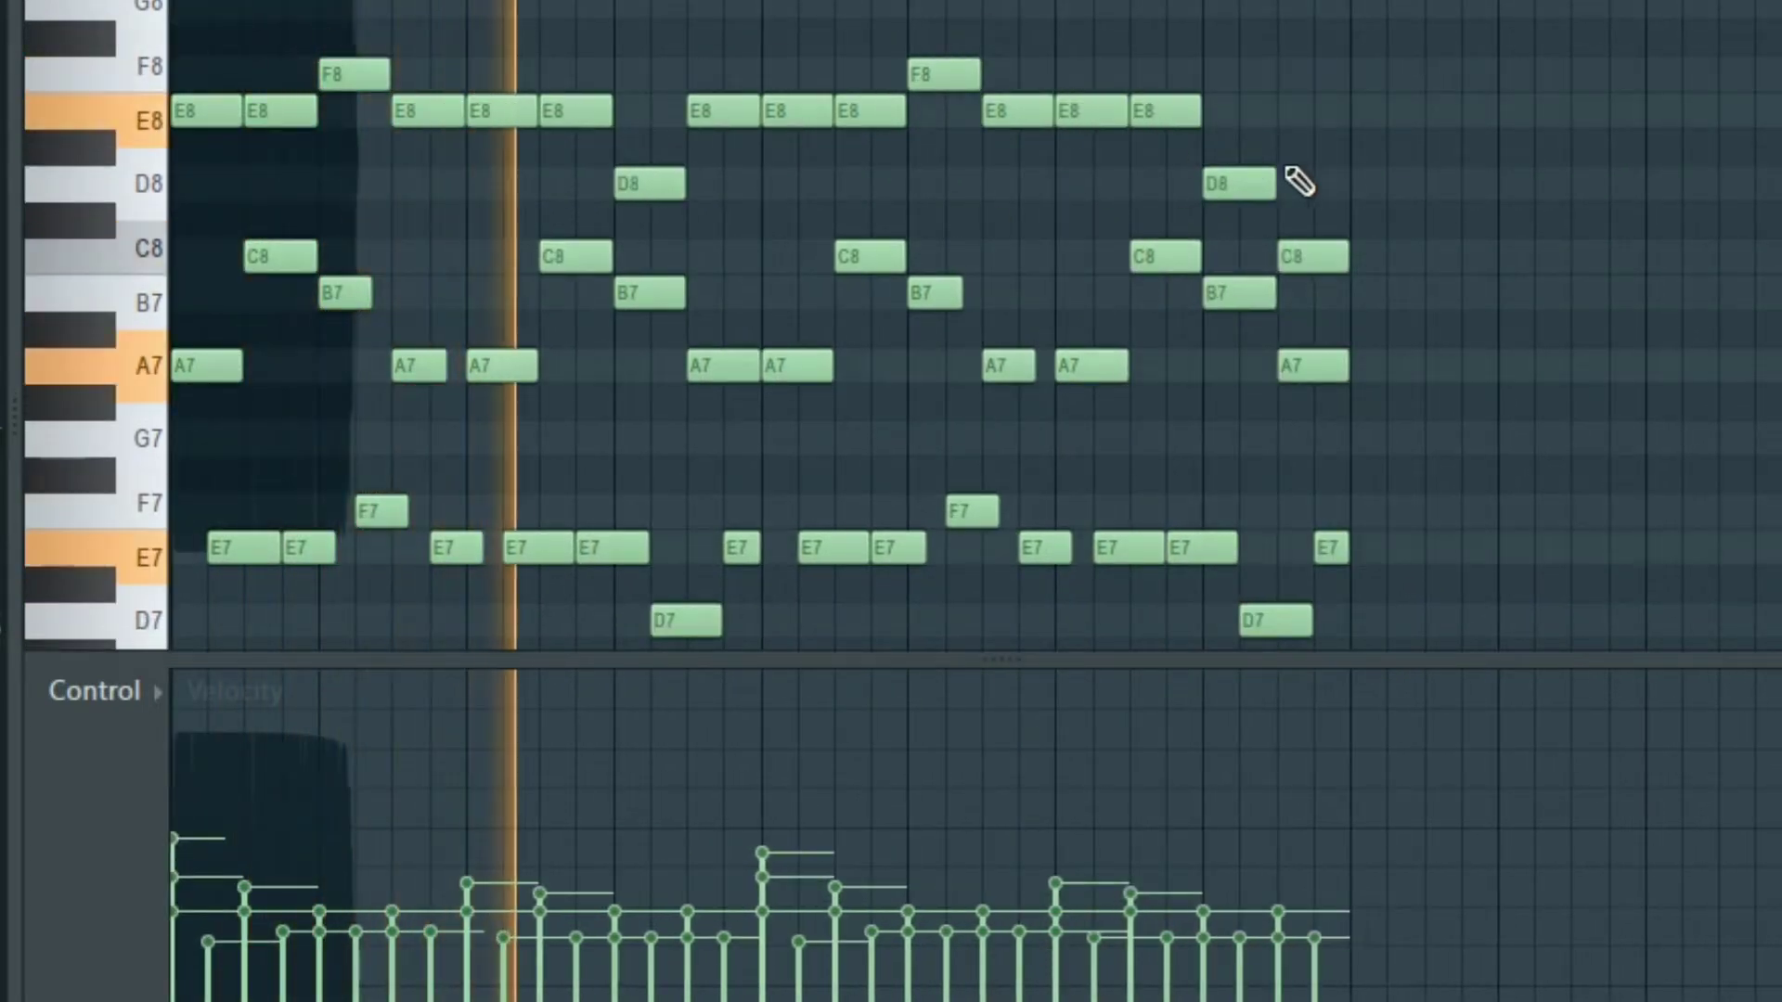
Select the E8 and F8 notes of the upper line and reduce their velocities to varied levels.
left_click_drag(1227, 151, 174, 19)
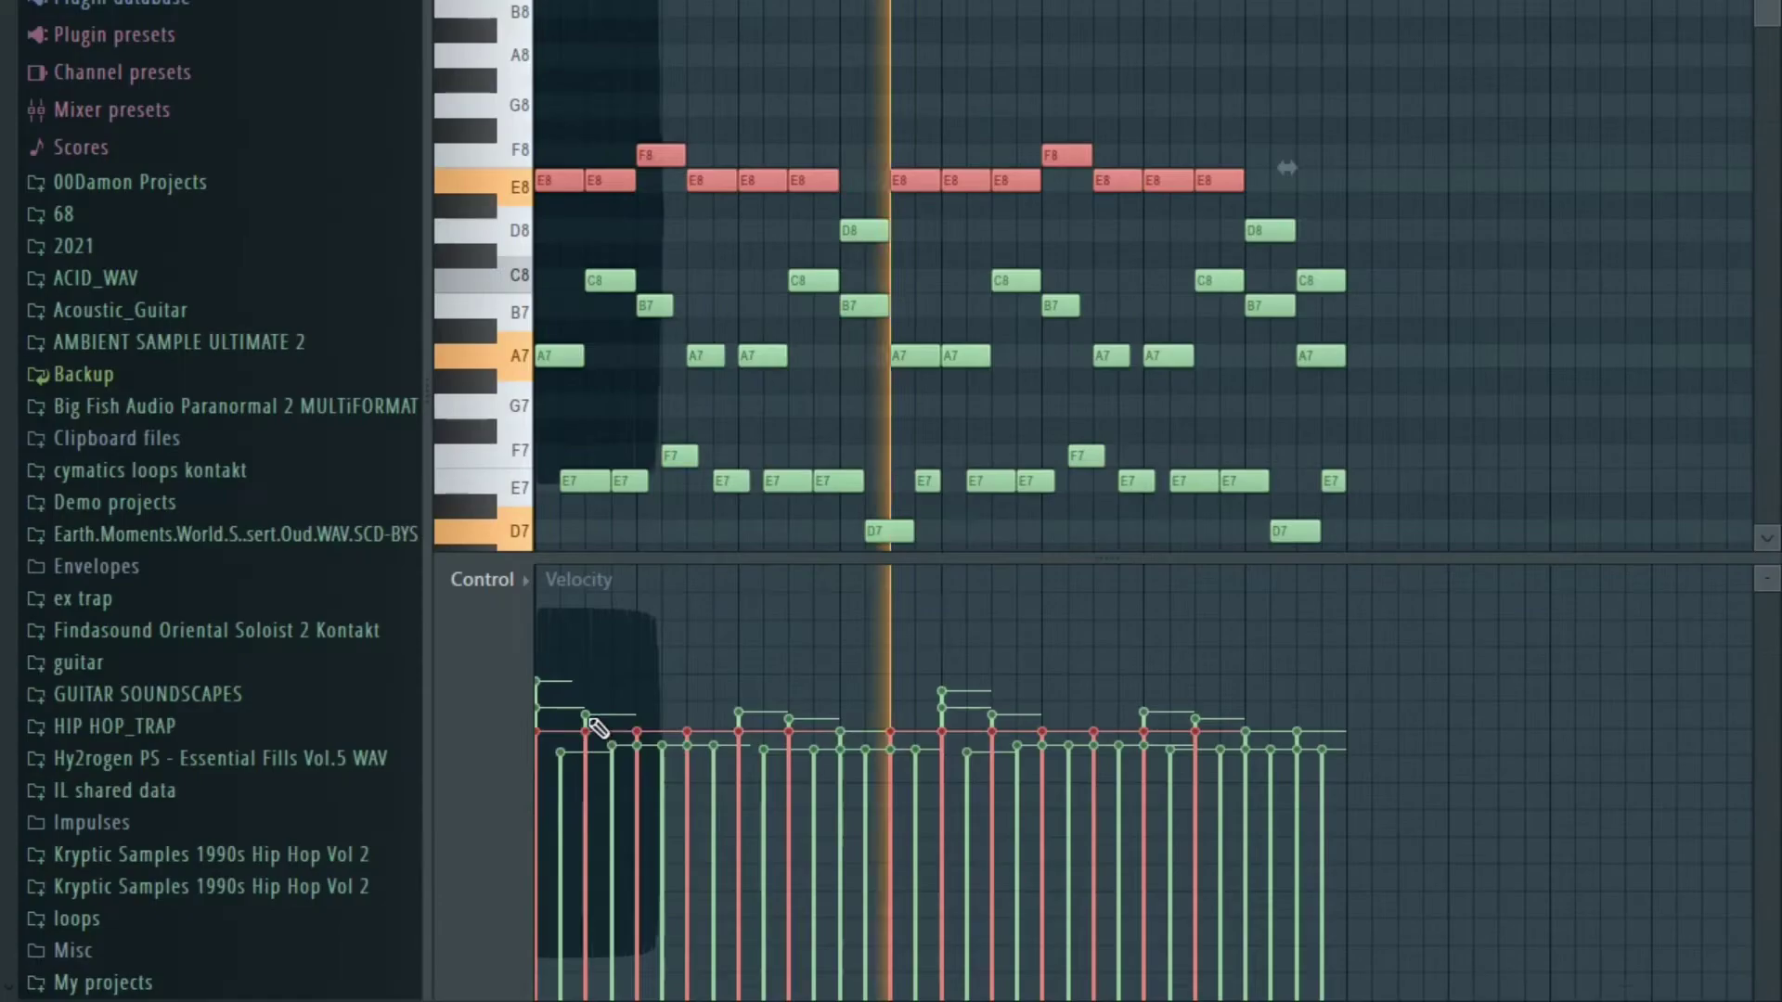
mouse_move(173, 975)
left_mouse_down()
mouse_move(352, 918)
mouse_move(1037, 961)
left_mouse_up()
left_click_drag(1132, 765, 1202, 762)
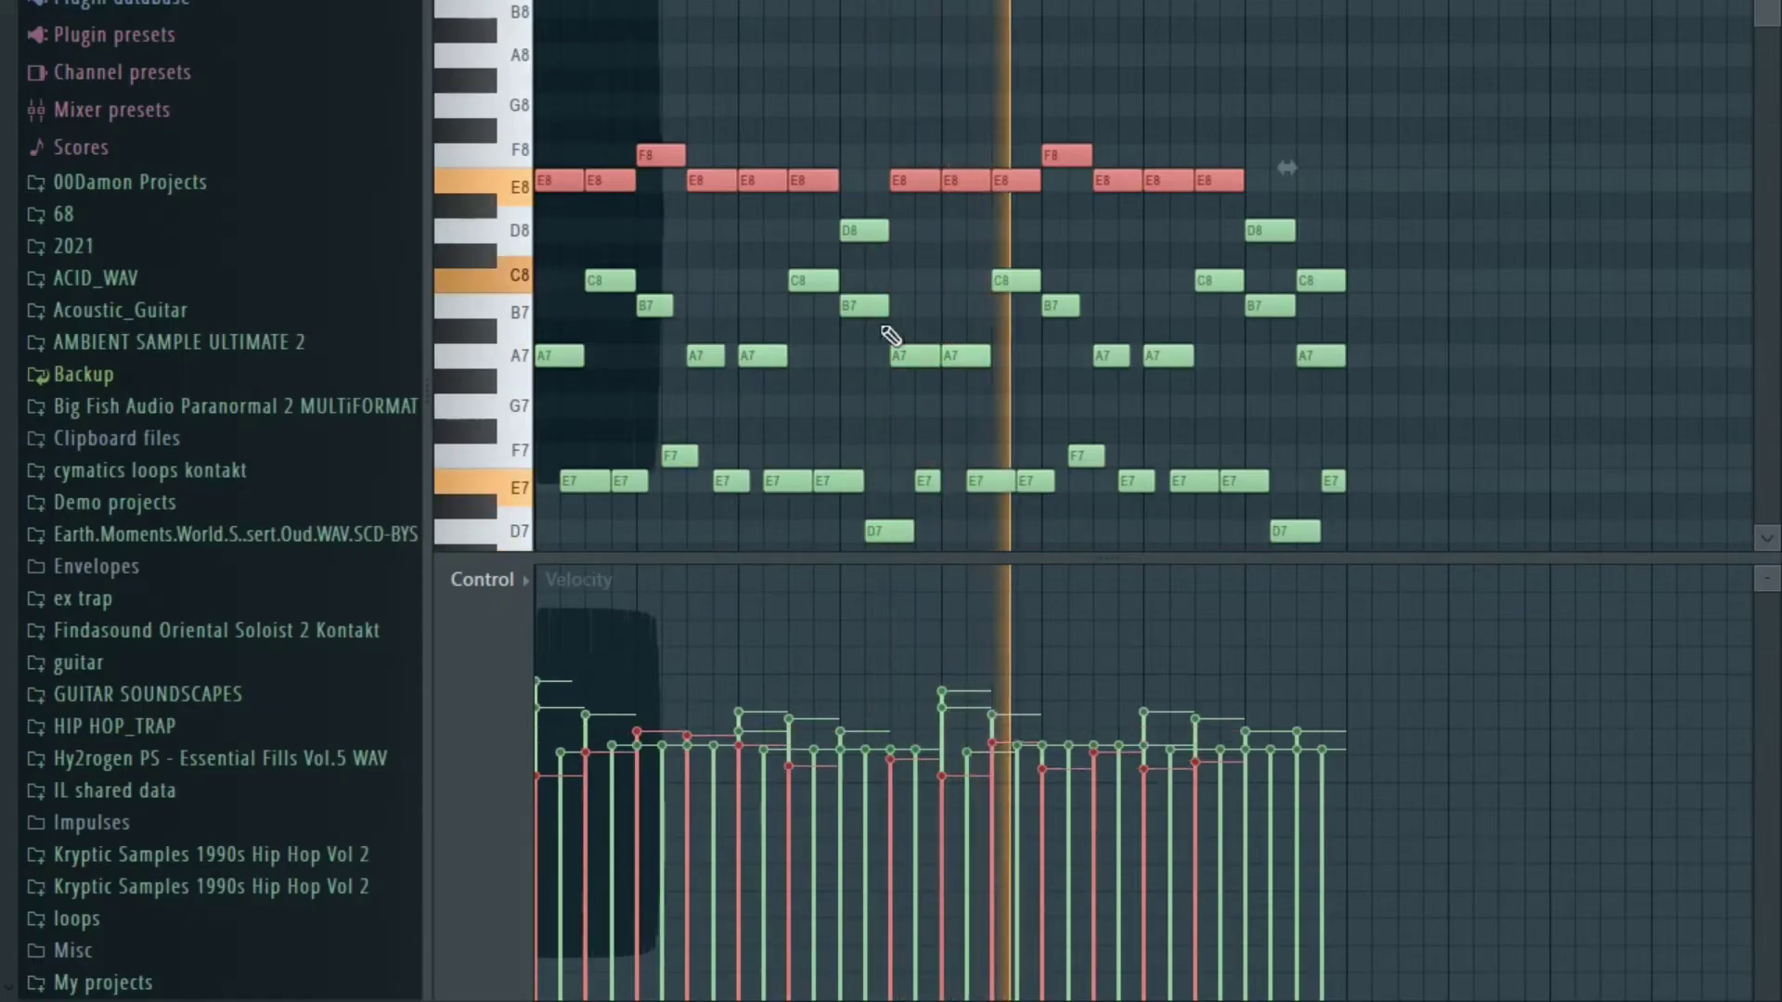
Adjust the velocity of the D8 in bar 4 and of the closing D8 and C8 in bar 8, then clear the selection.
left_click_drag(843, 266, 879, 223)
left_click_drag(818, 734, 859, 735)
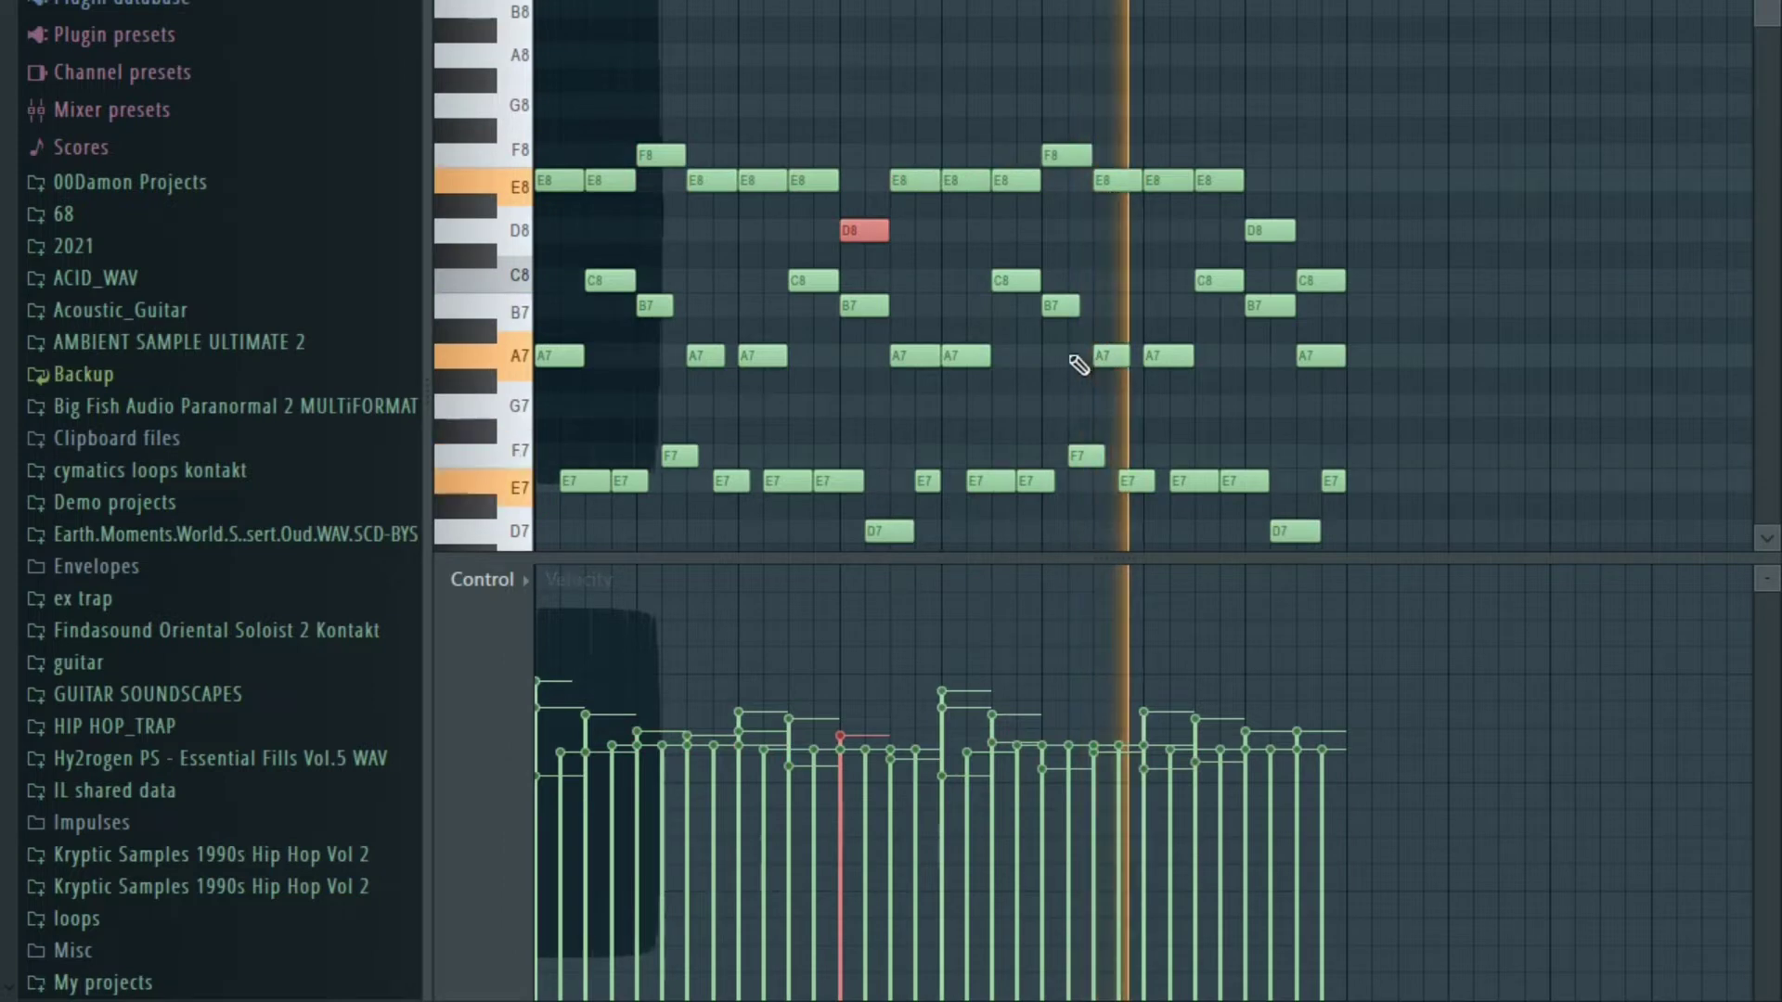
left_click_drag(1409, 290, 1240, 217)
left_click_drag(1245, 714, 1286, 745)
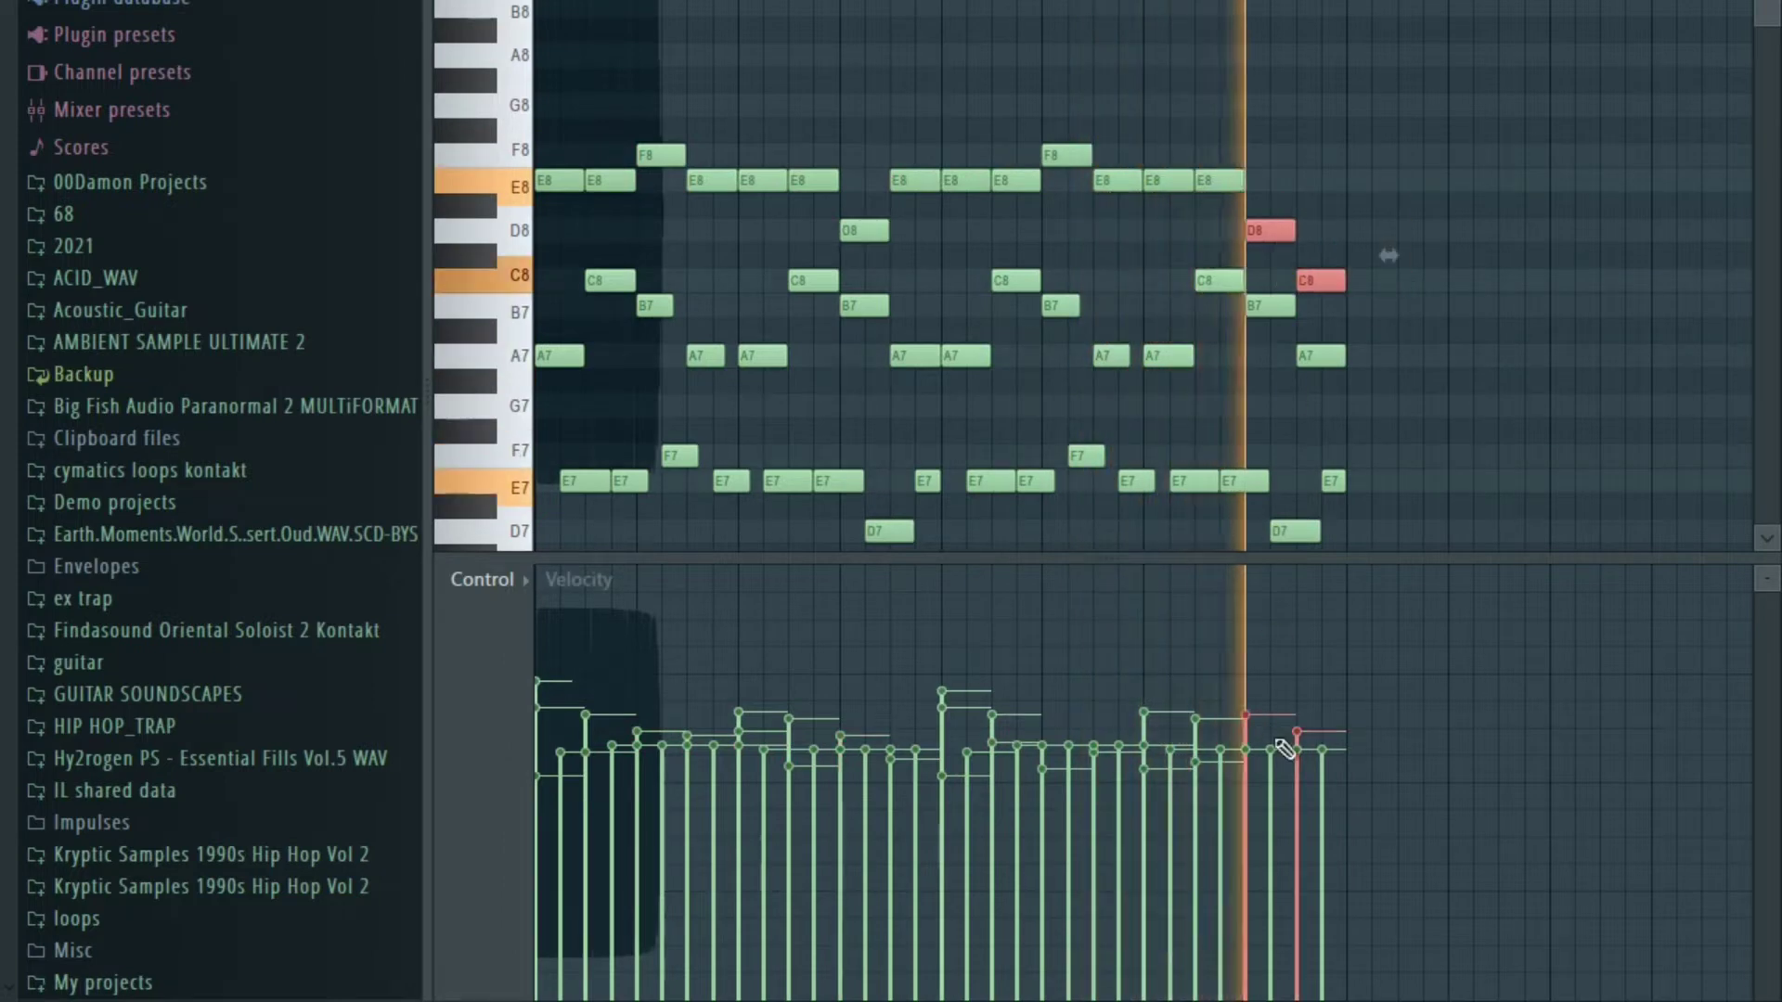
left_click(1101, 84, "ctrl")
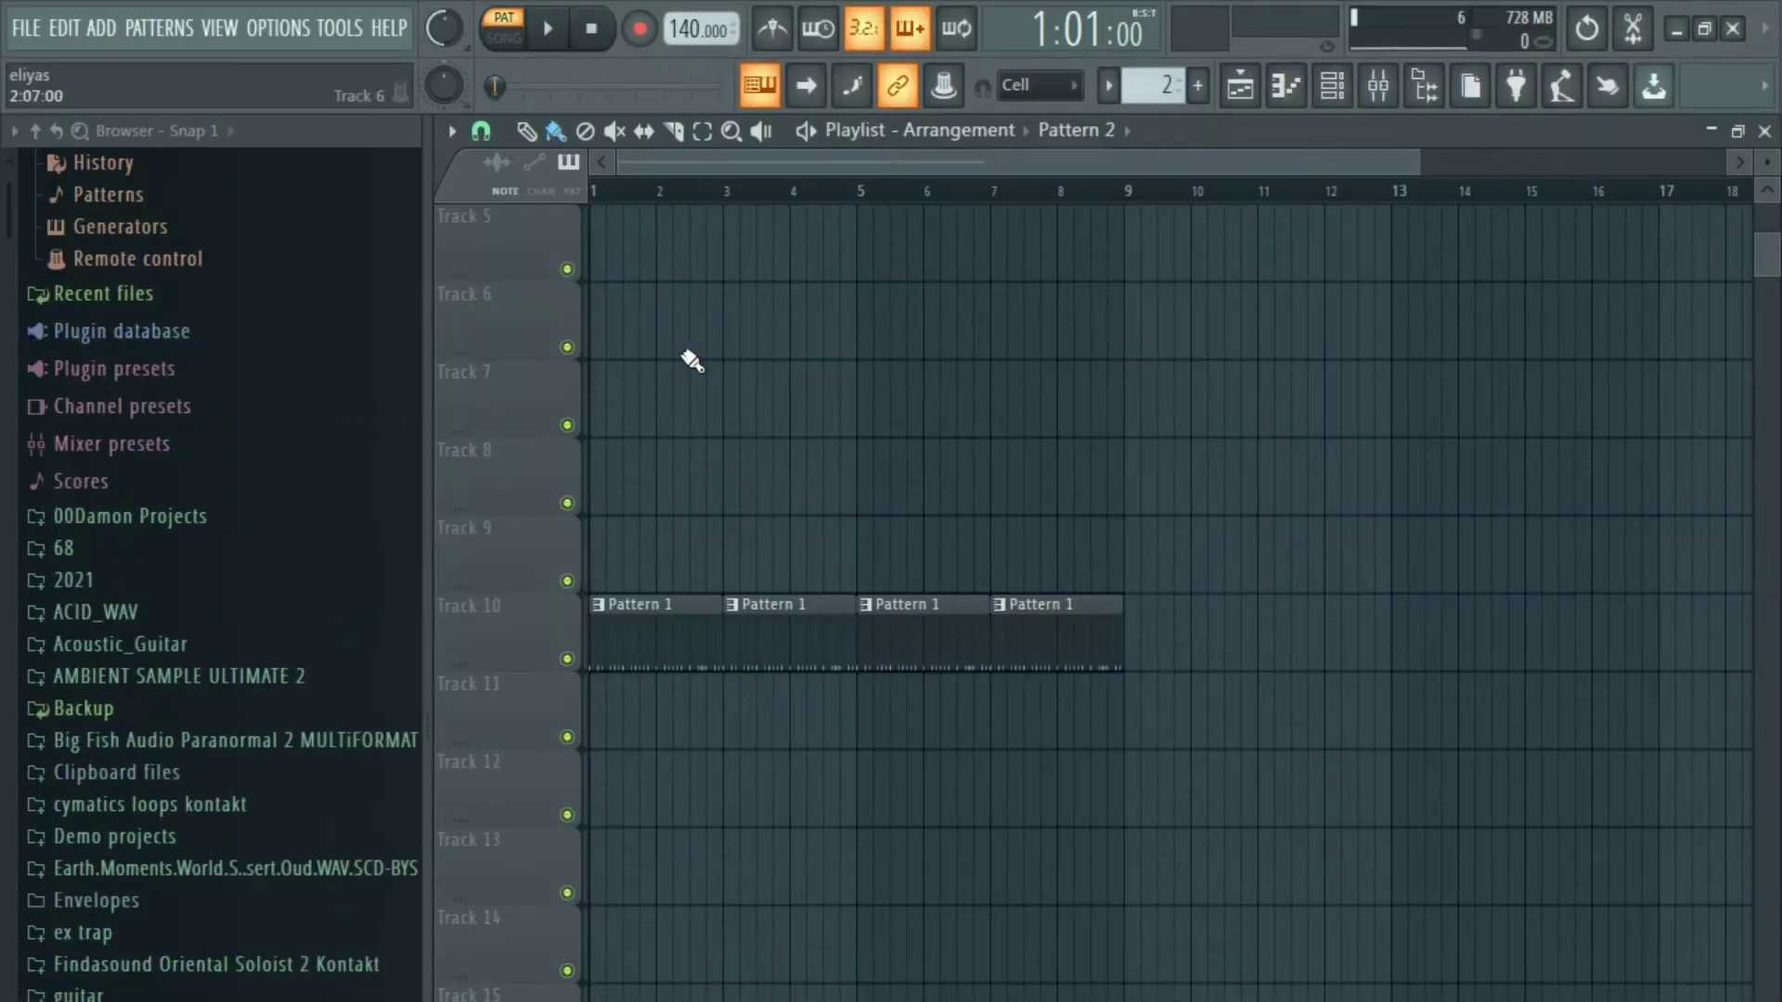
Place pattern 2 in the playlist above the drum loop and add an XXL Frshbss instrument channel.
left_click(678, 215)
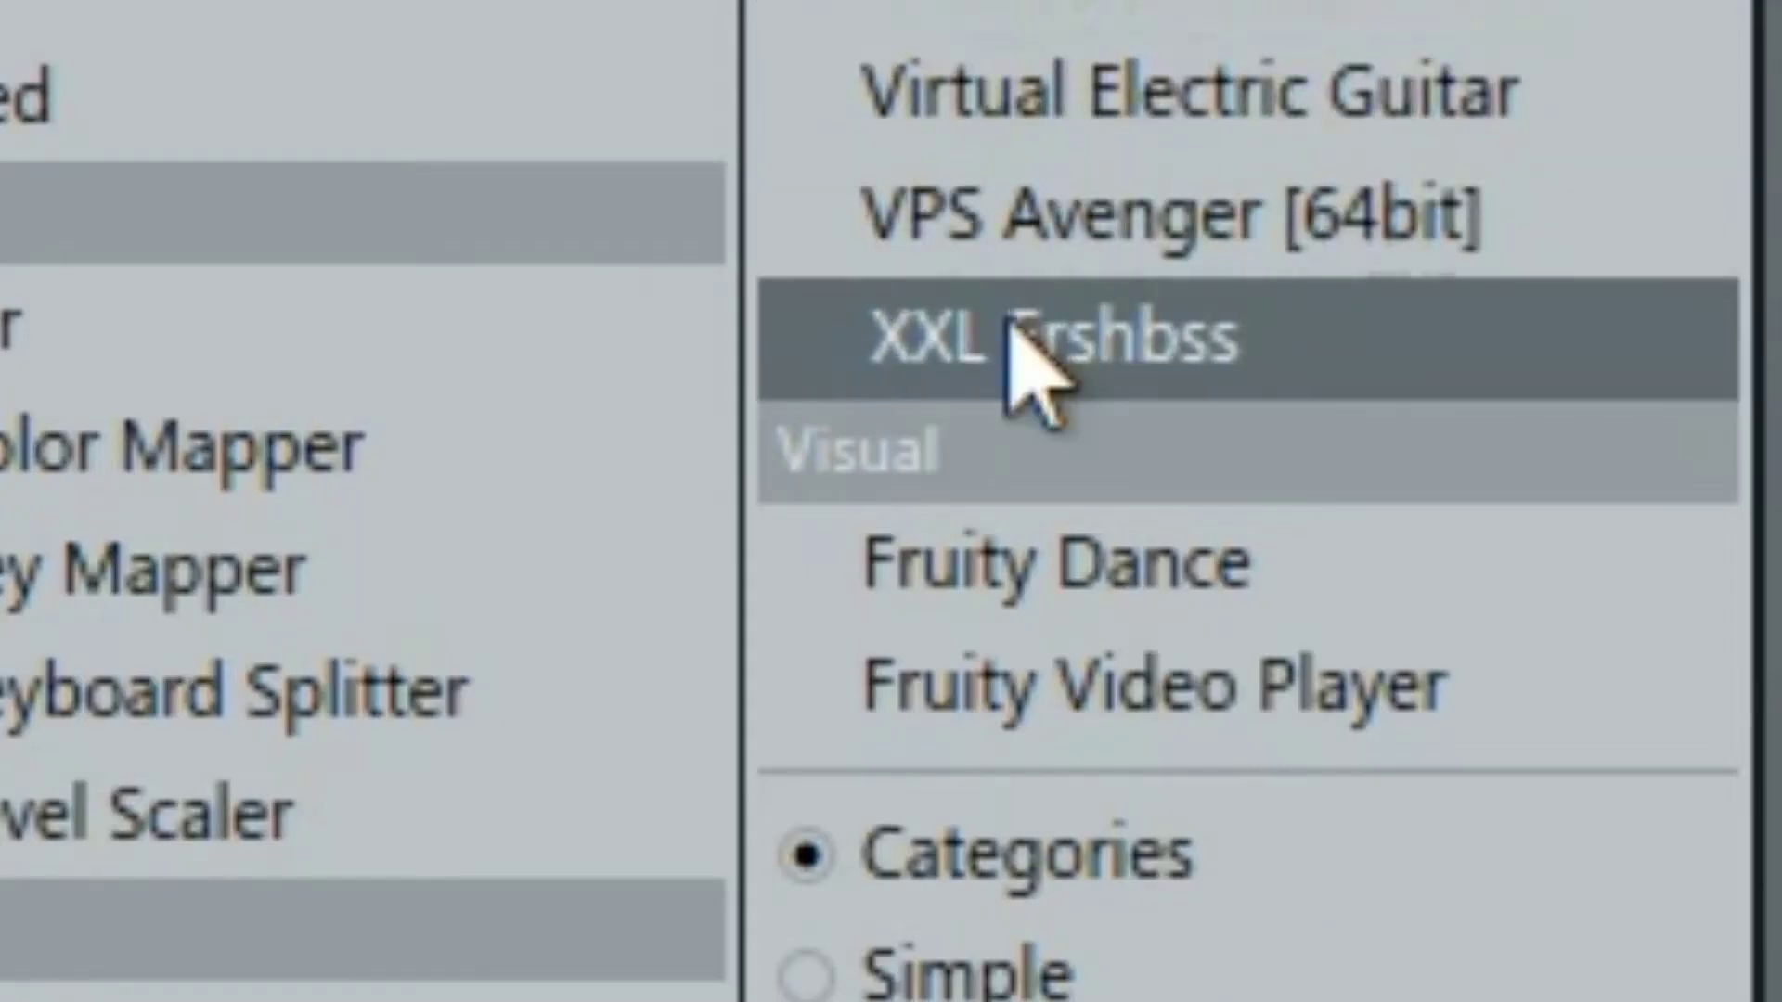
left_click(1299, 1001)
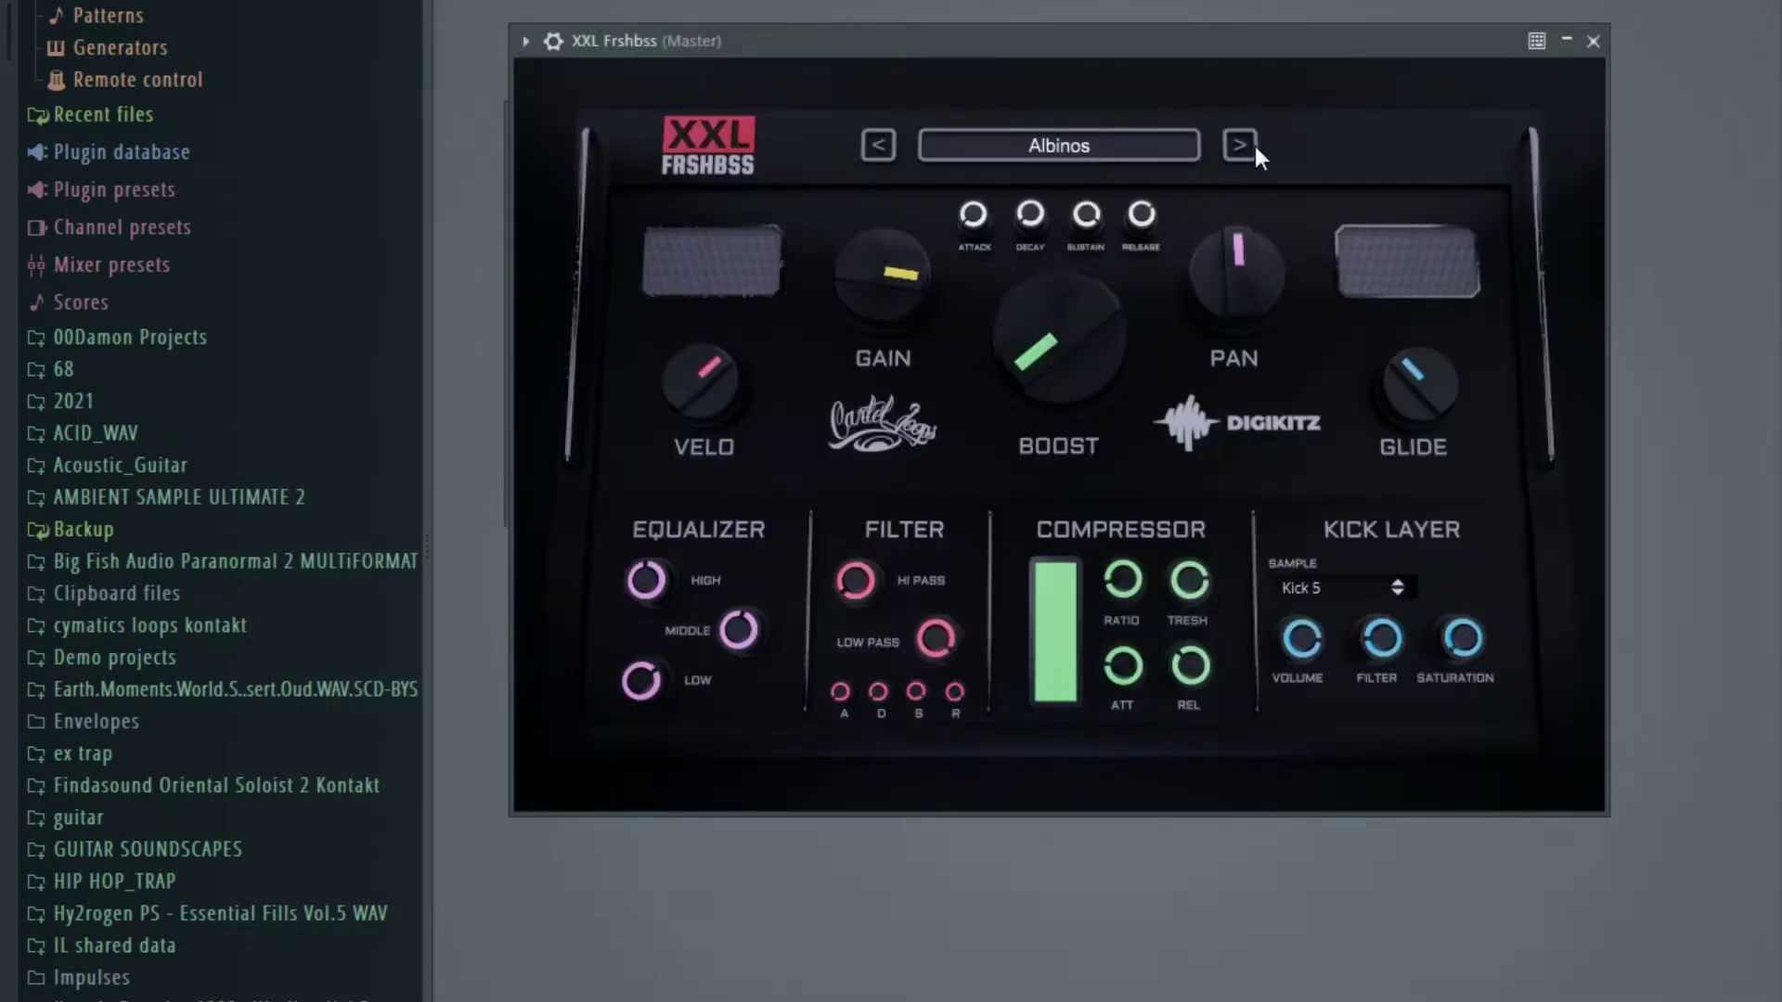
Go forward through the XXL Frshbss presets from Albinos and settle on the one after Bonzo.
left_click(1242, 145)
left_click(1241, 146)
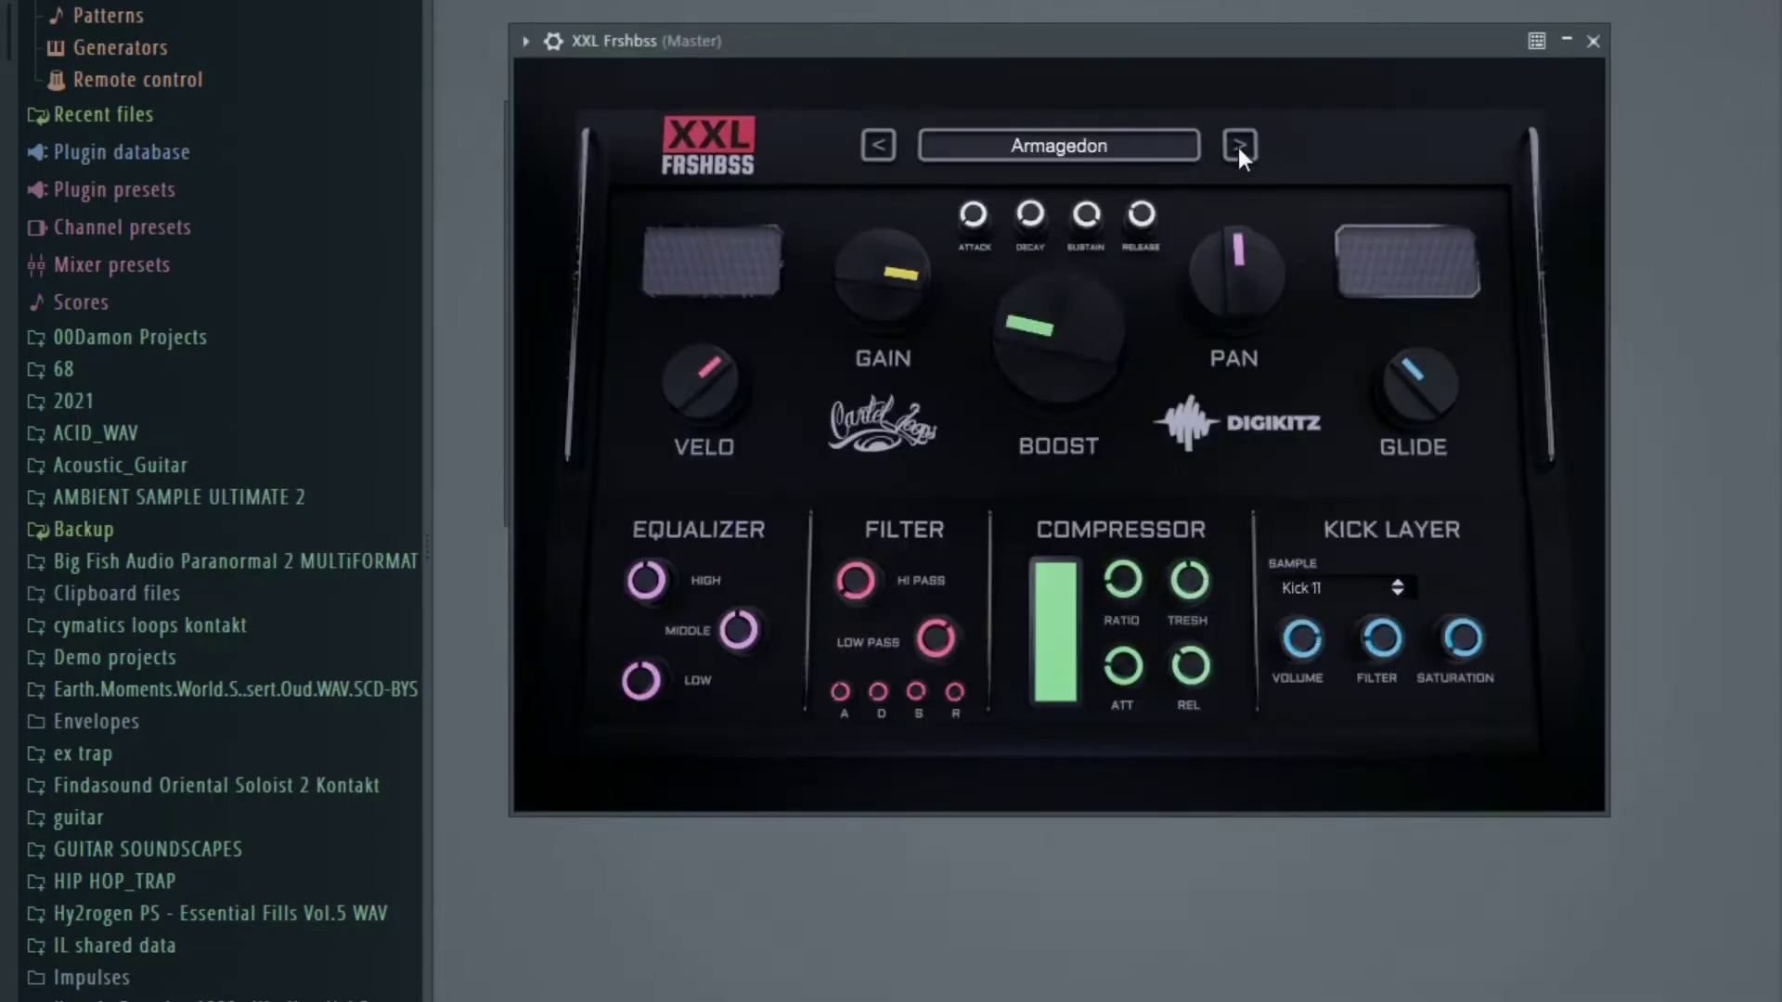
left_click(1241, 145)
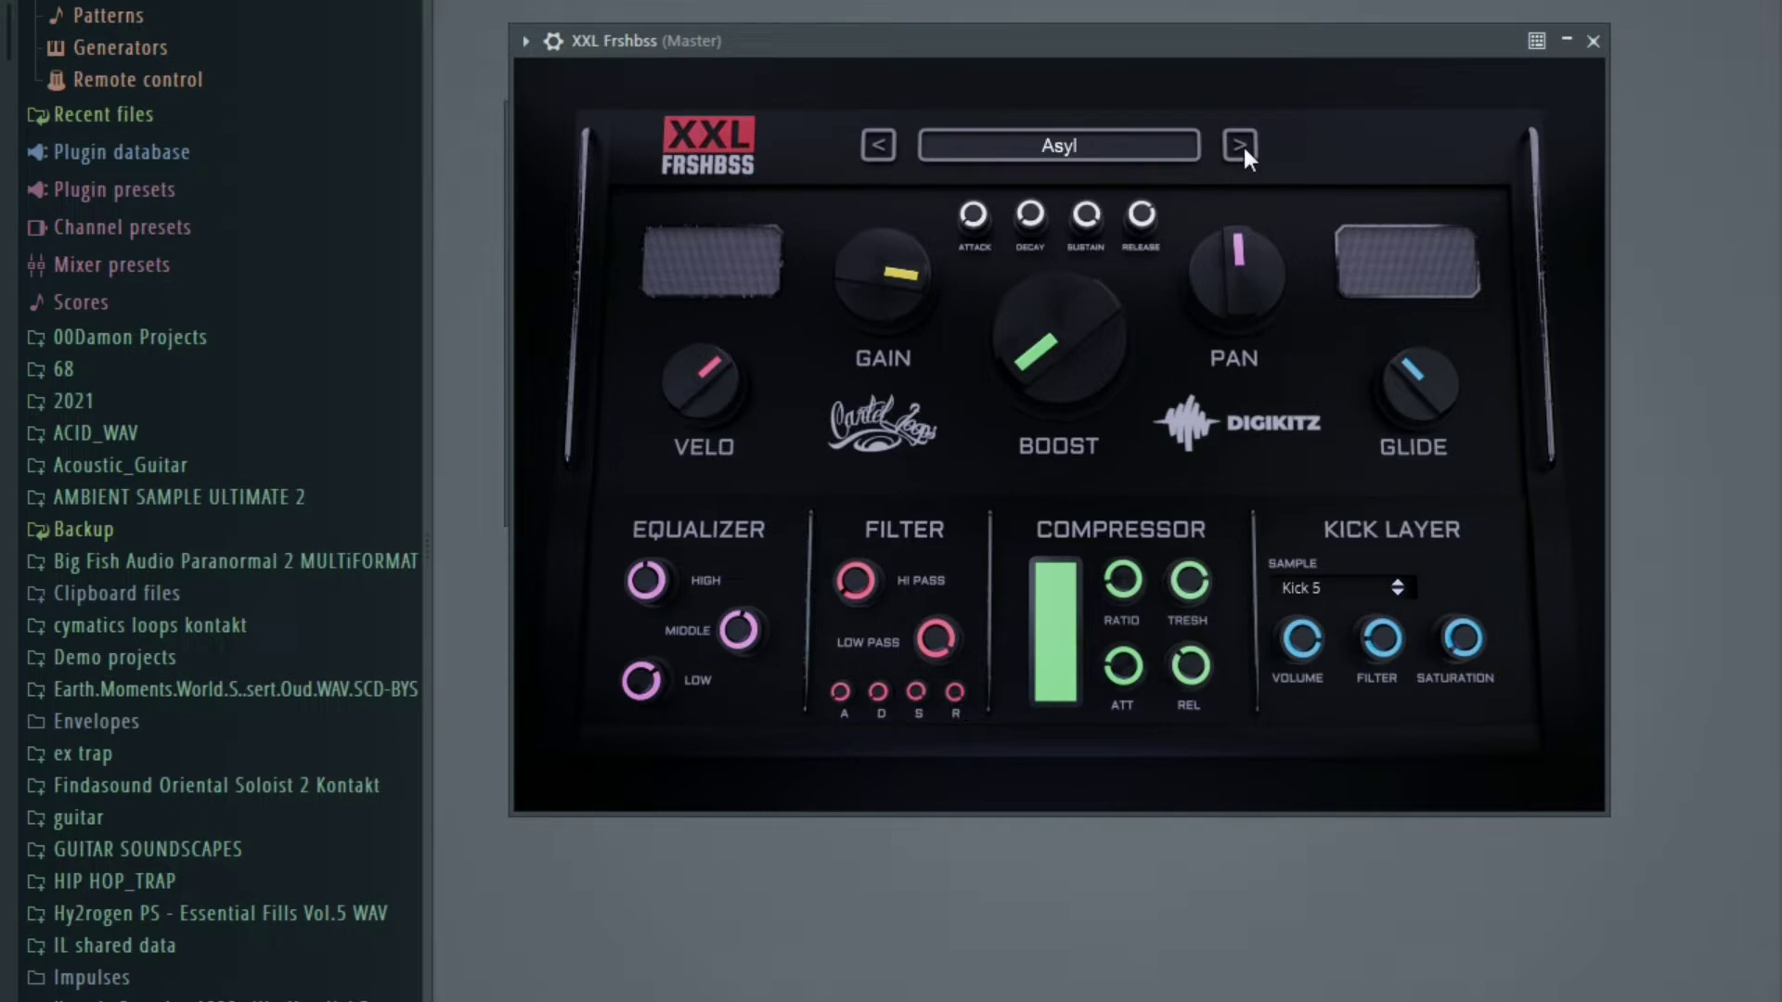
left_click(1241, 146)
left_click_drag(1117, 43, 1143, 74)
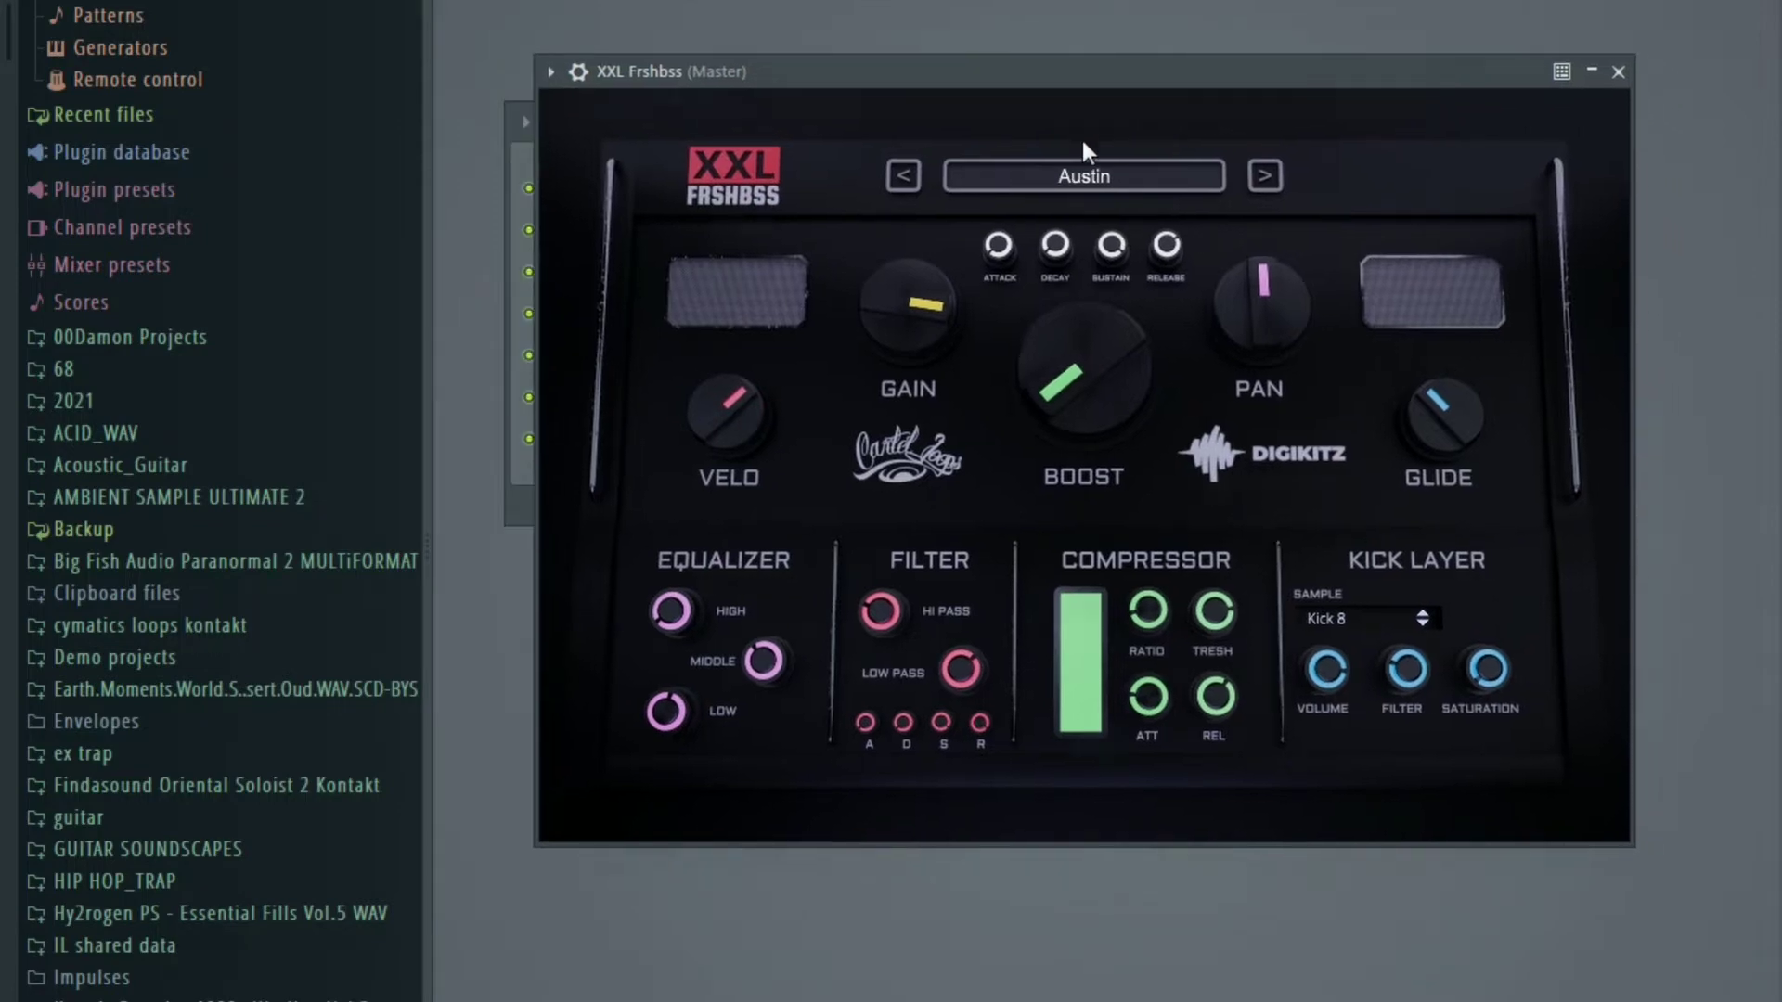
left_click_drag(1160, 83, 1147, 74)
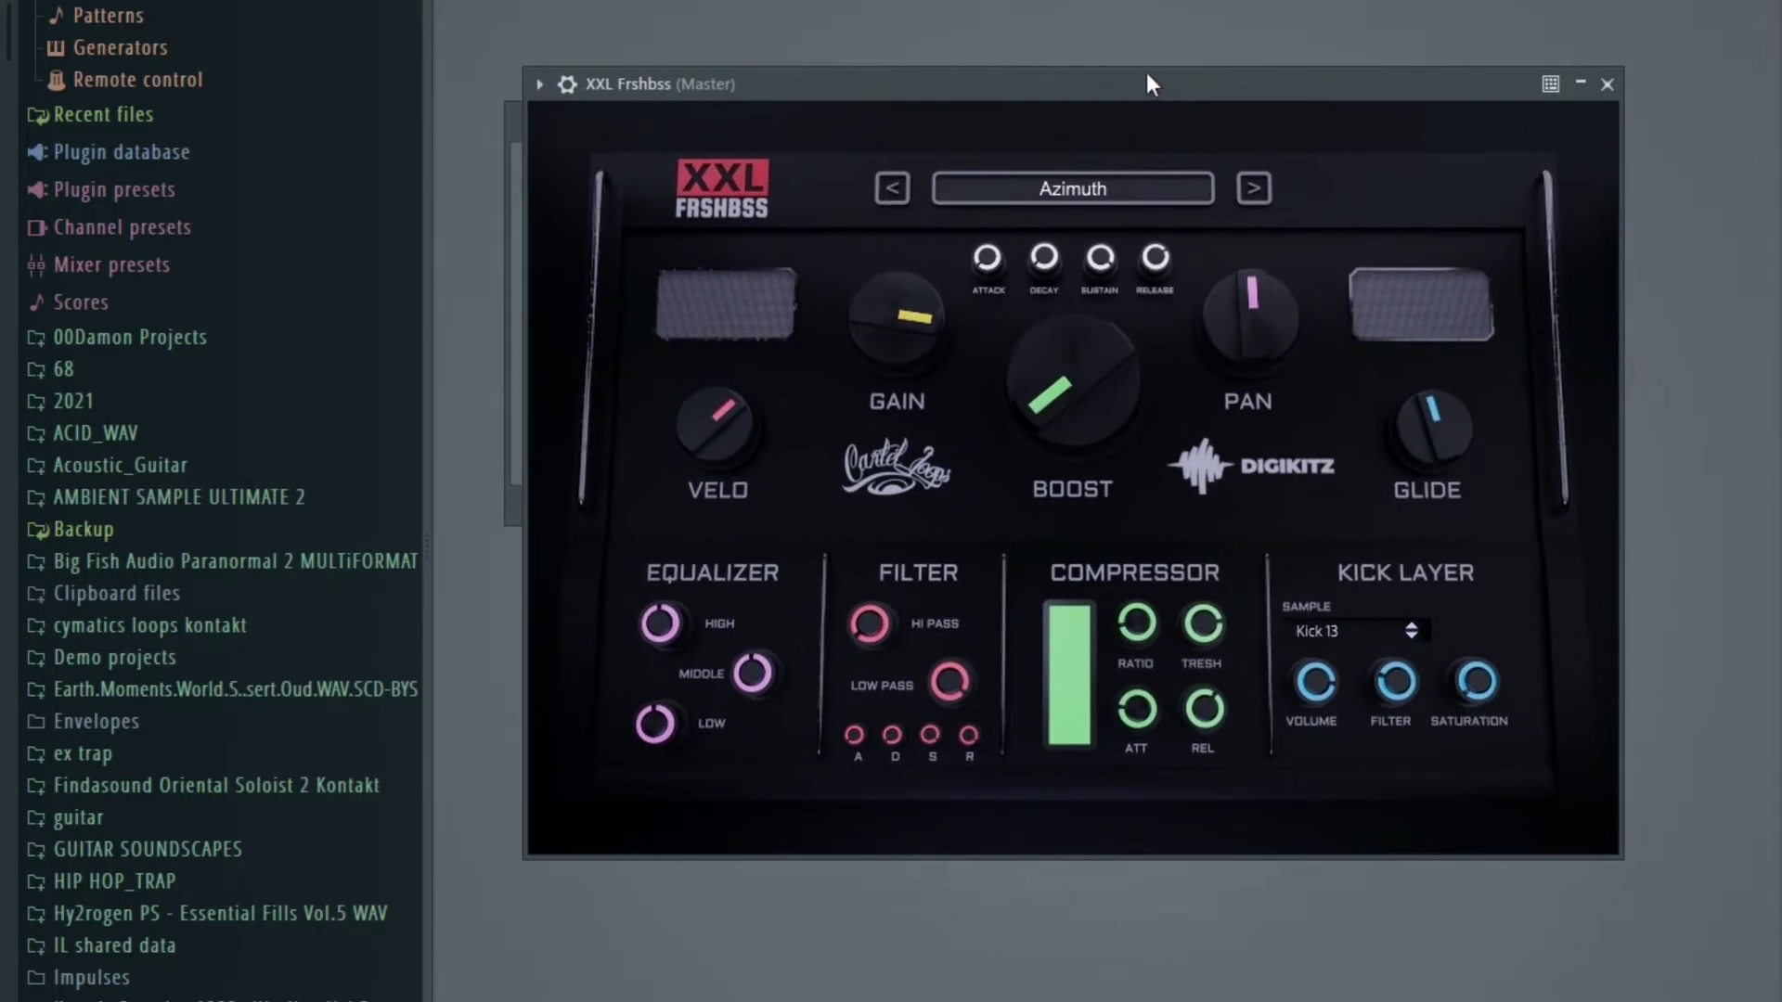
left_click(1255, 186)
left_click(1253, 188)
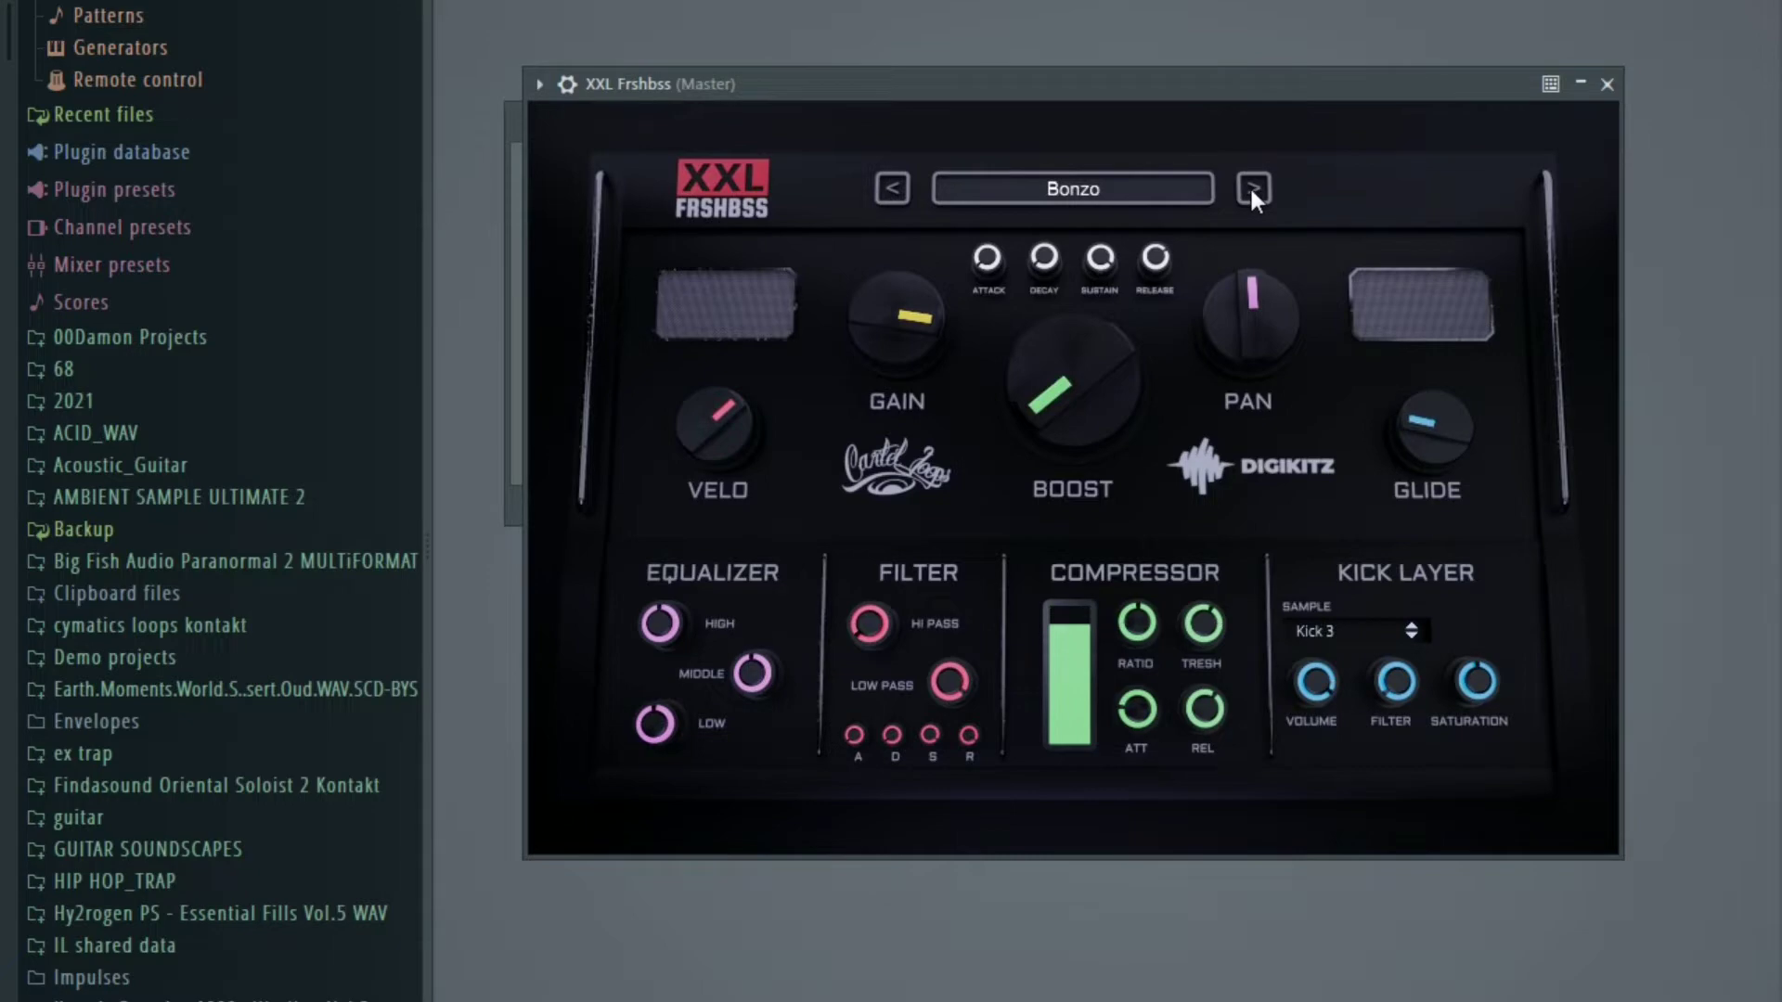
left_click(1253, 188)
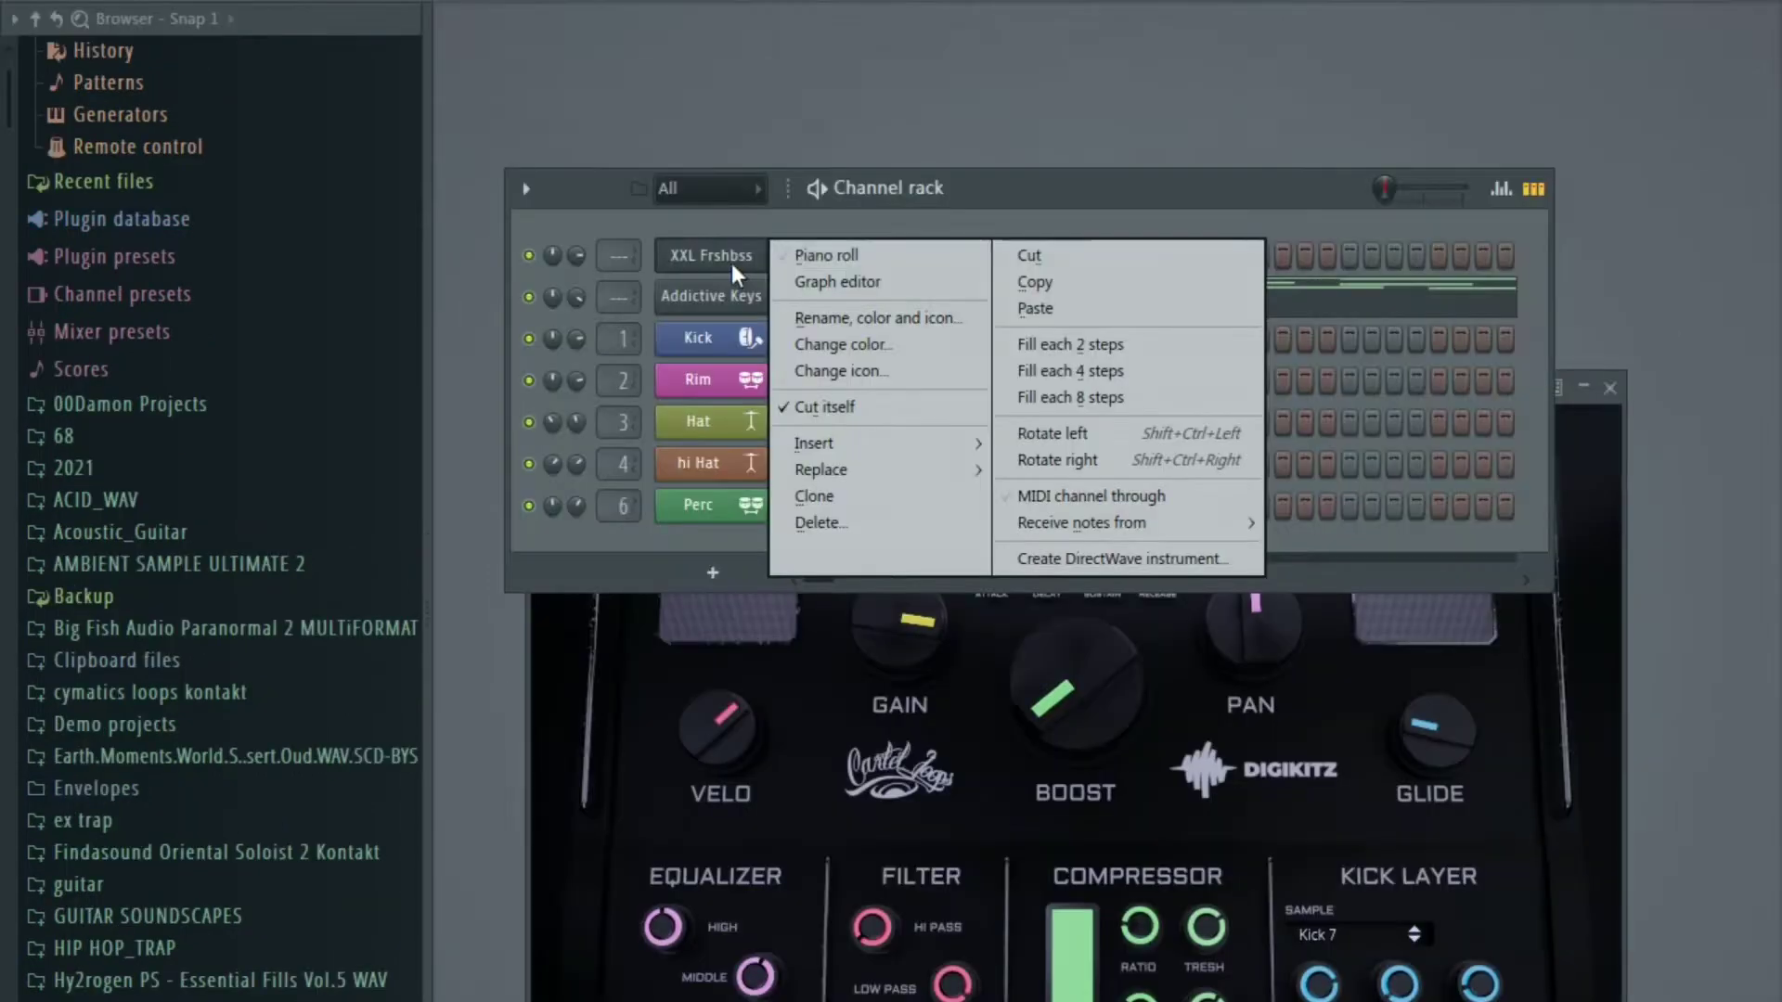
Open the XXL Frshbss piano roll, place an A4 at the start of bar 1 and play it back.
left_click(835, 250)
scroll(800, 379, "down", 1)
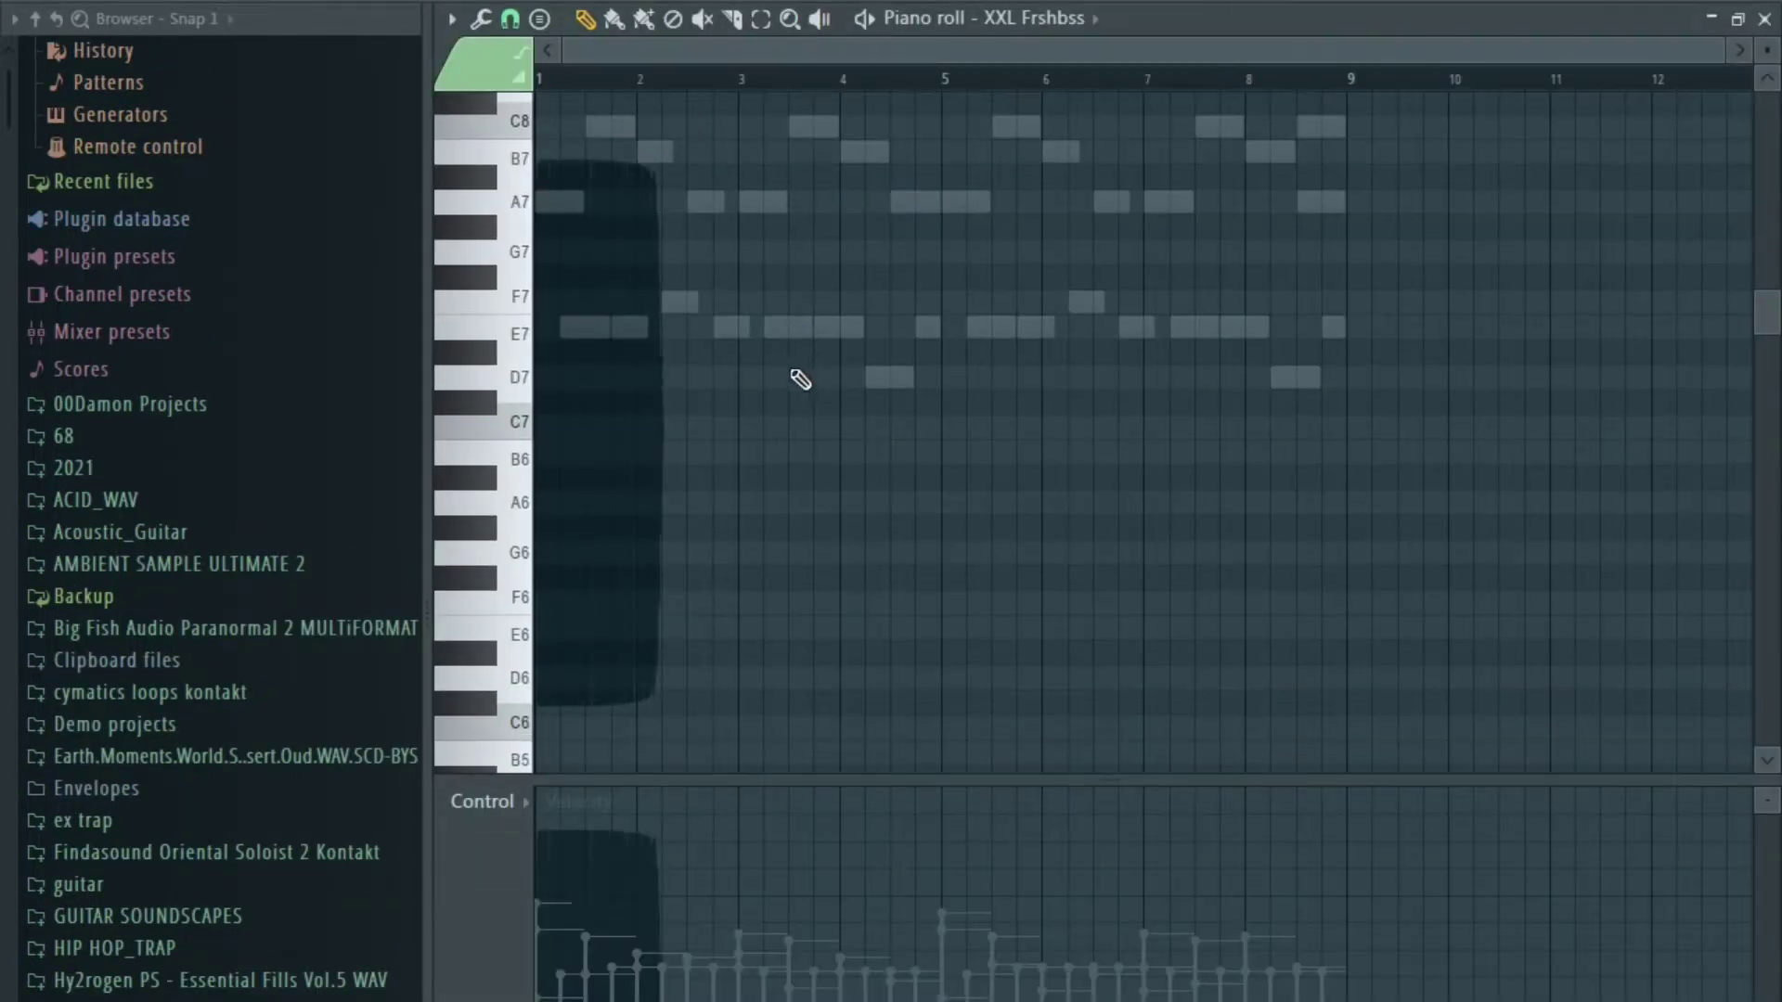
scroll(568, 436, "down", 8)
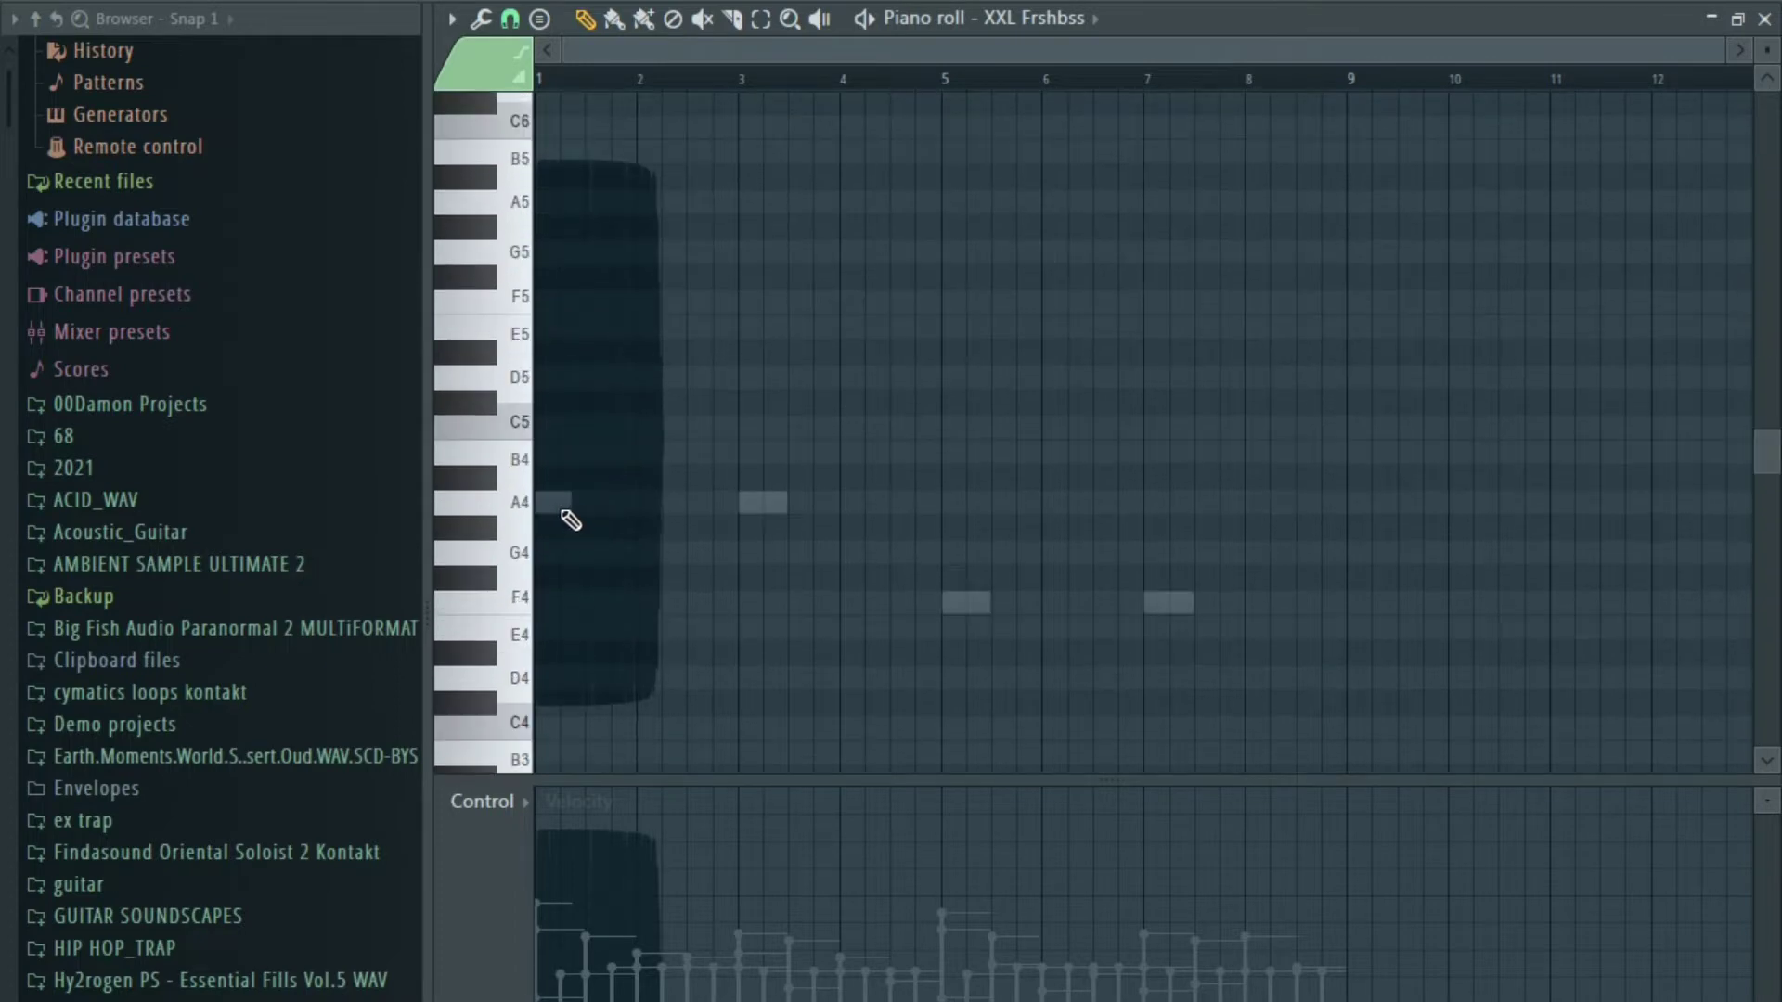
left_click(562, 506)
key("space")
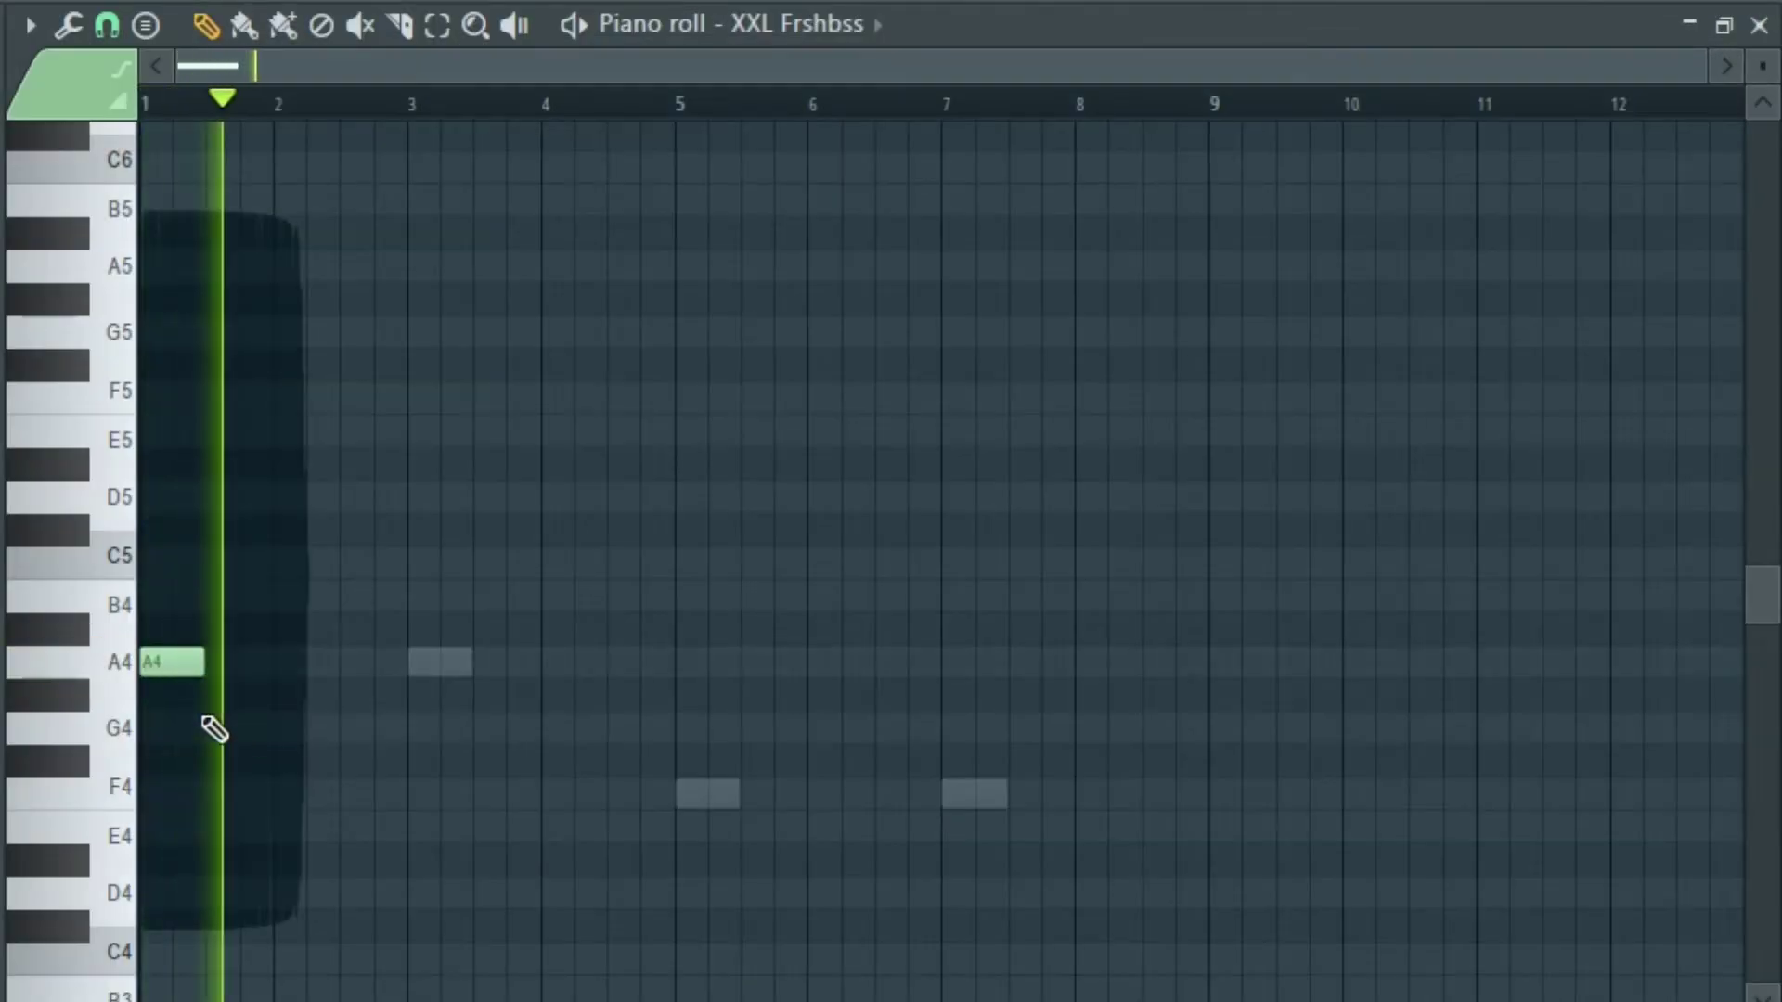
Add a short A4, an A5 and a second short A4 in bar 2 and play the bass line.
scroll(213, 729, "up", 2)
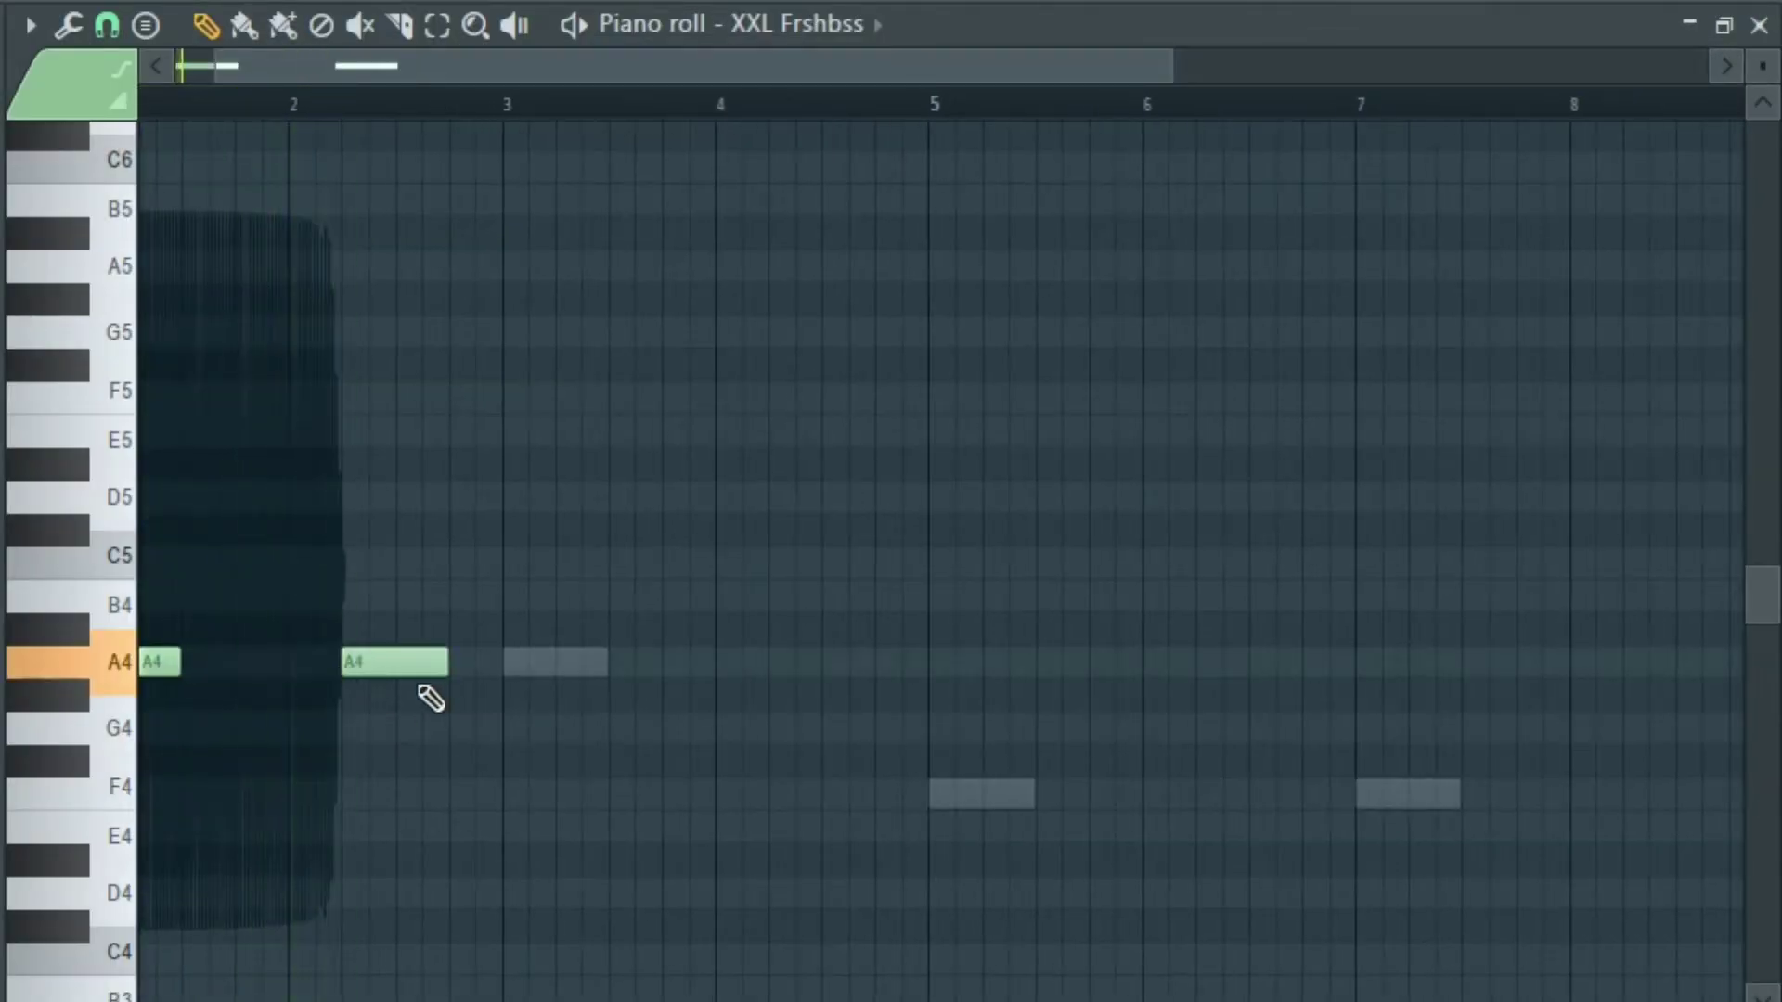
left_click_drag(439, 674, 420, 675)
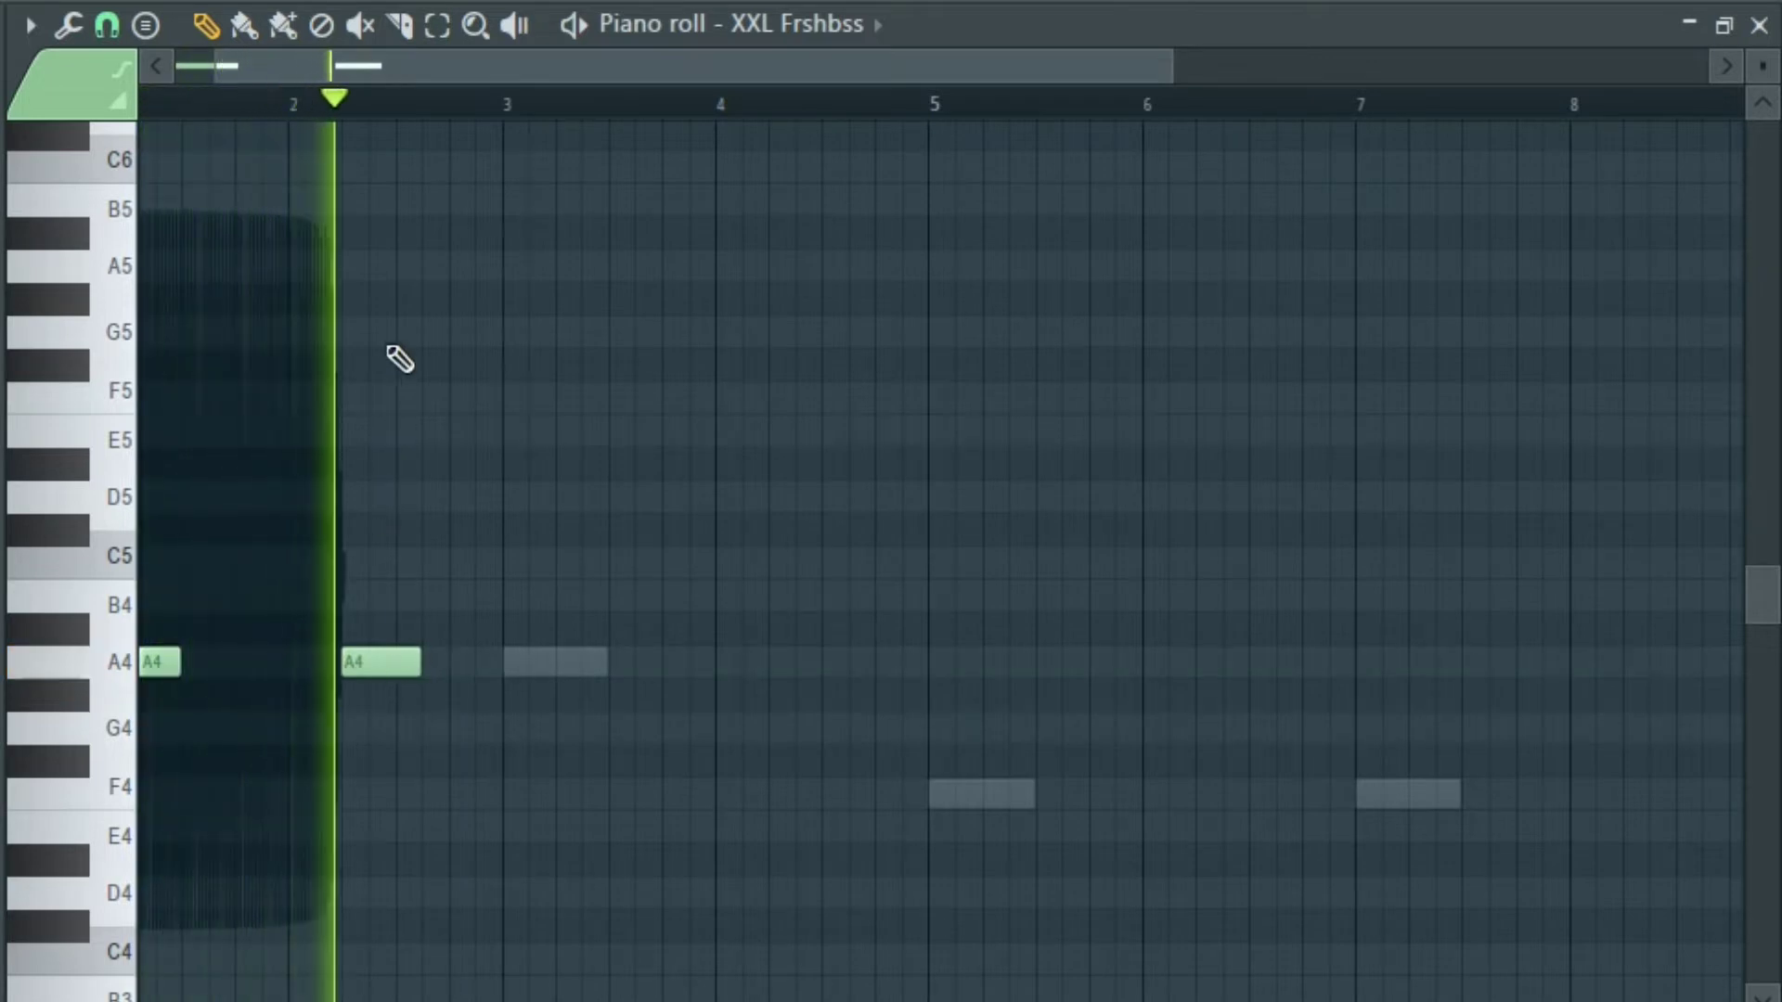
left_click(406, 259)
key("space")
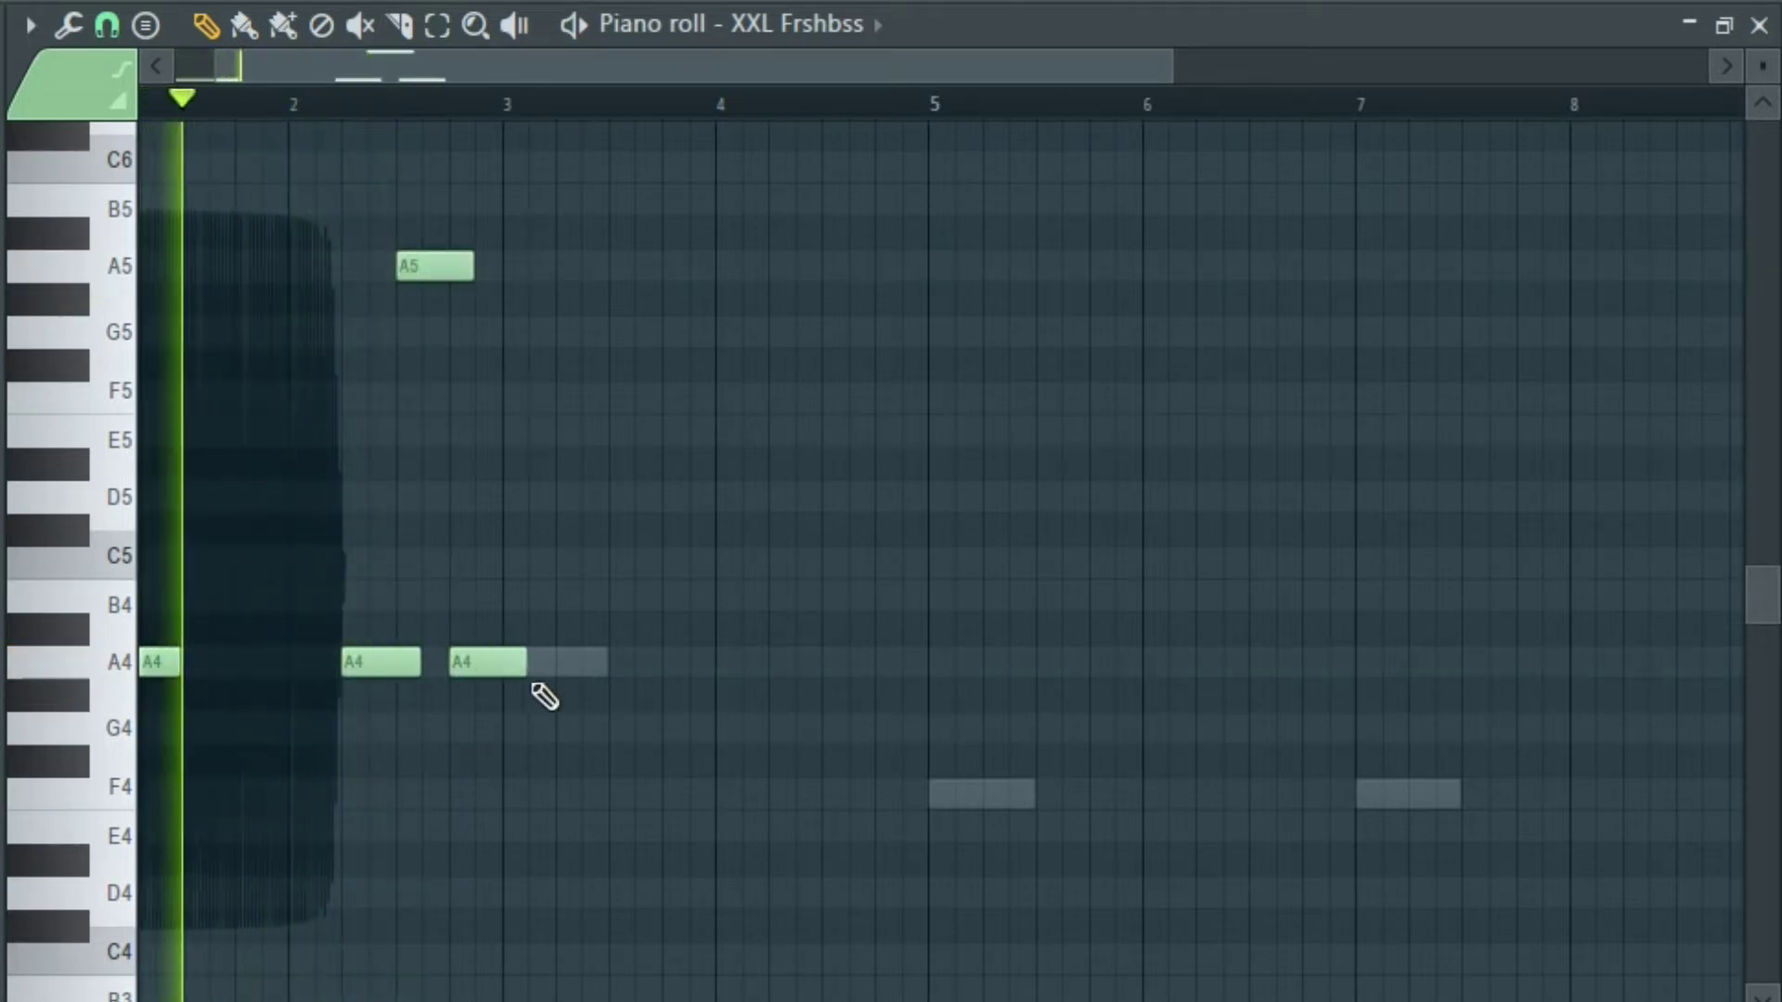
left_click_drag(507, 665, 378, 665)
key("space")
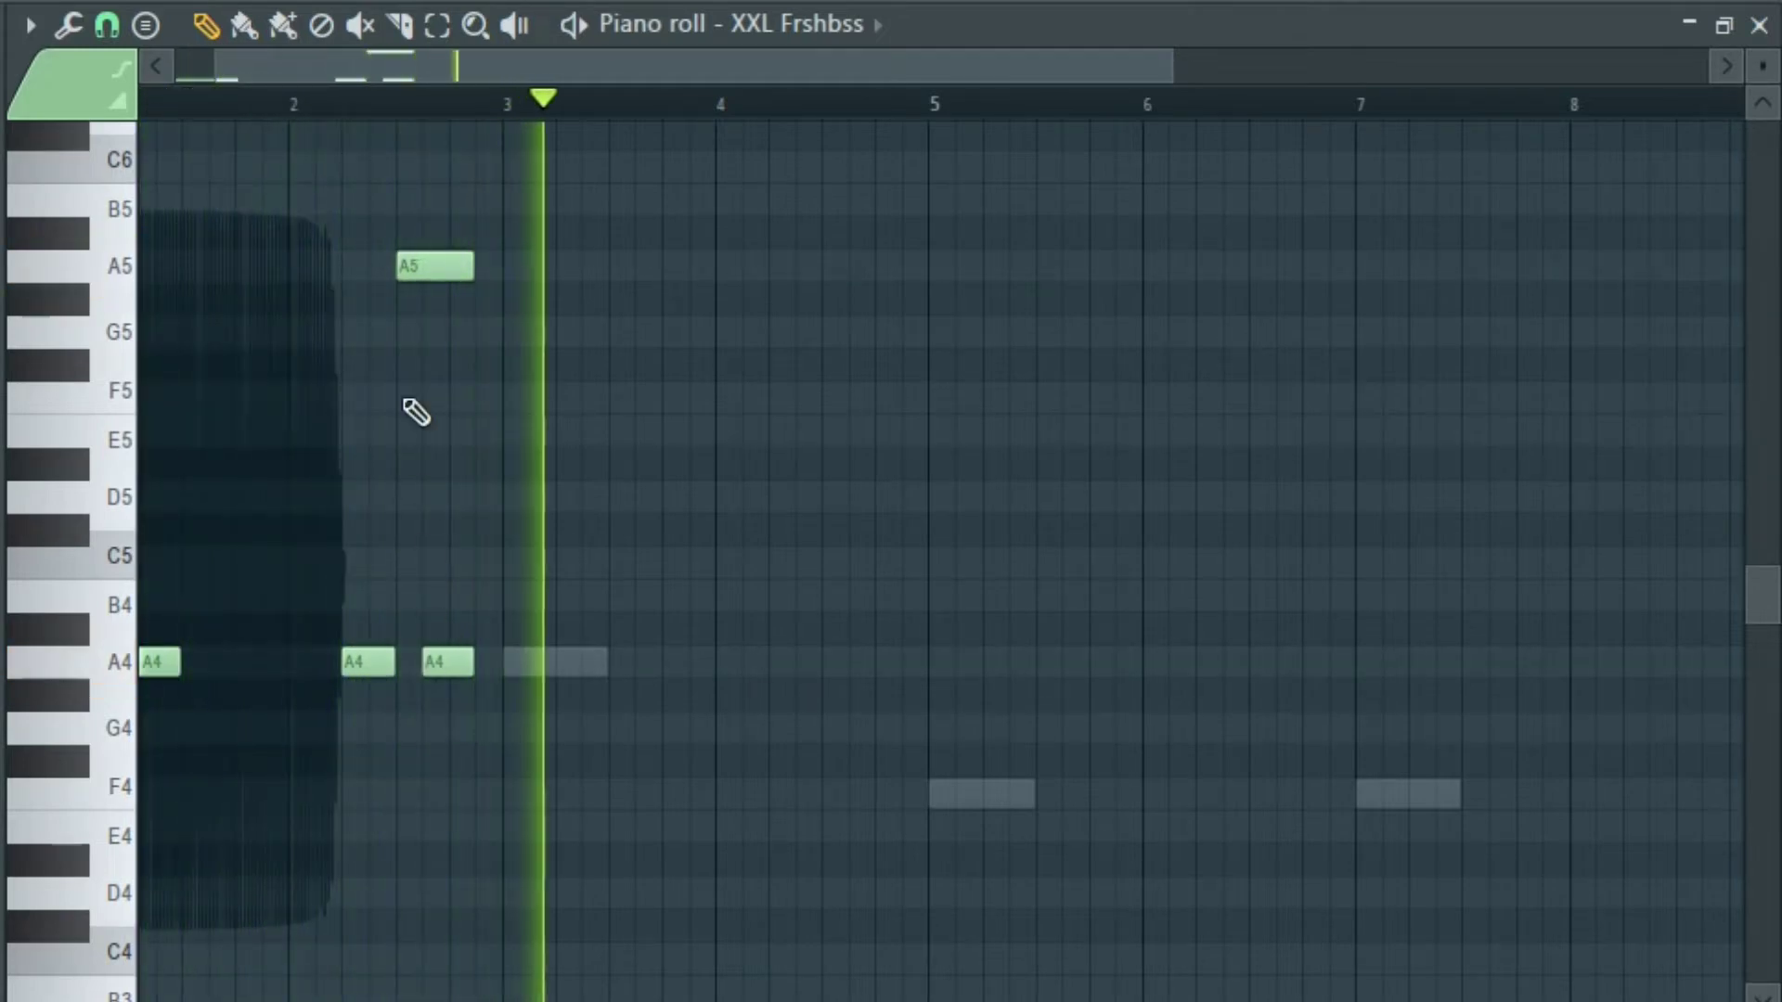
Extend the A5 to the end of bar 2 and place an A4 at the start of bar 3.
left_click_drag(464, 274, 501, 277)
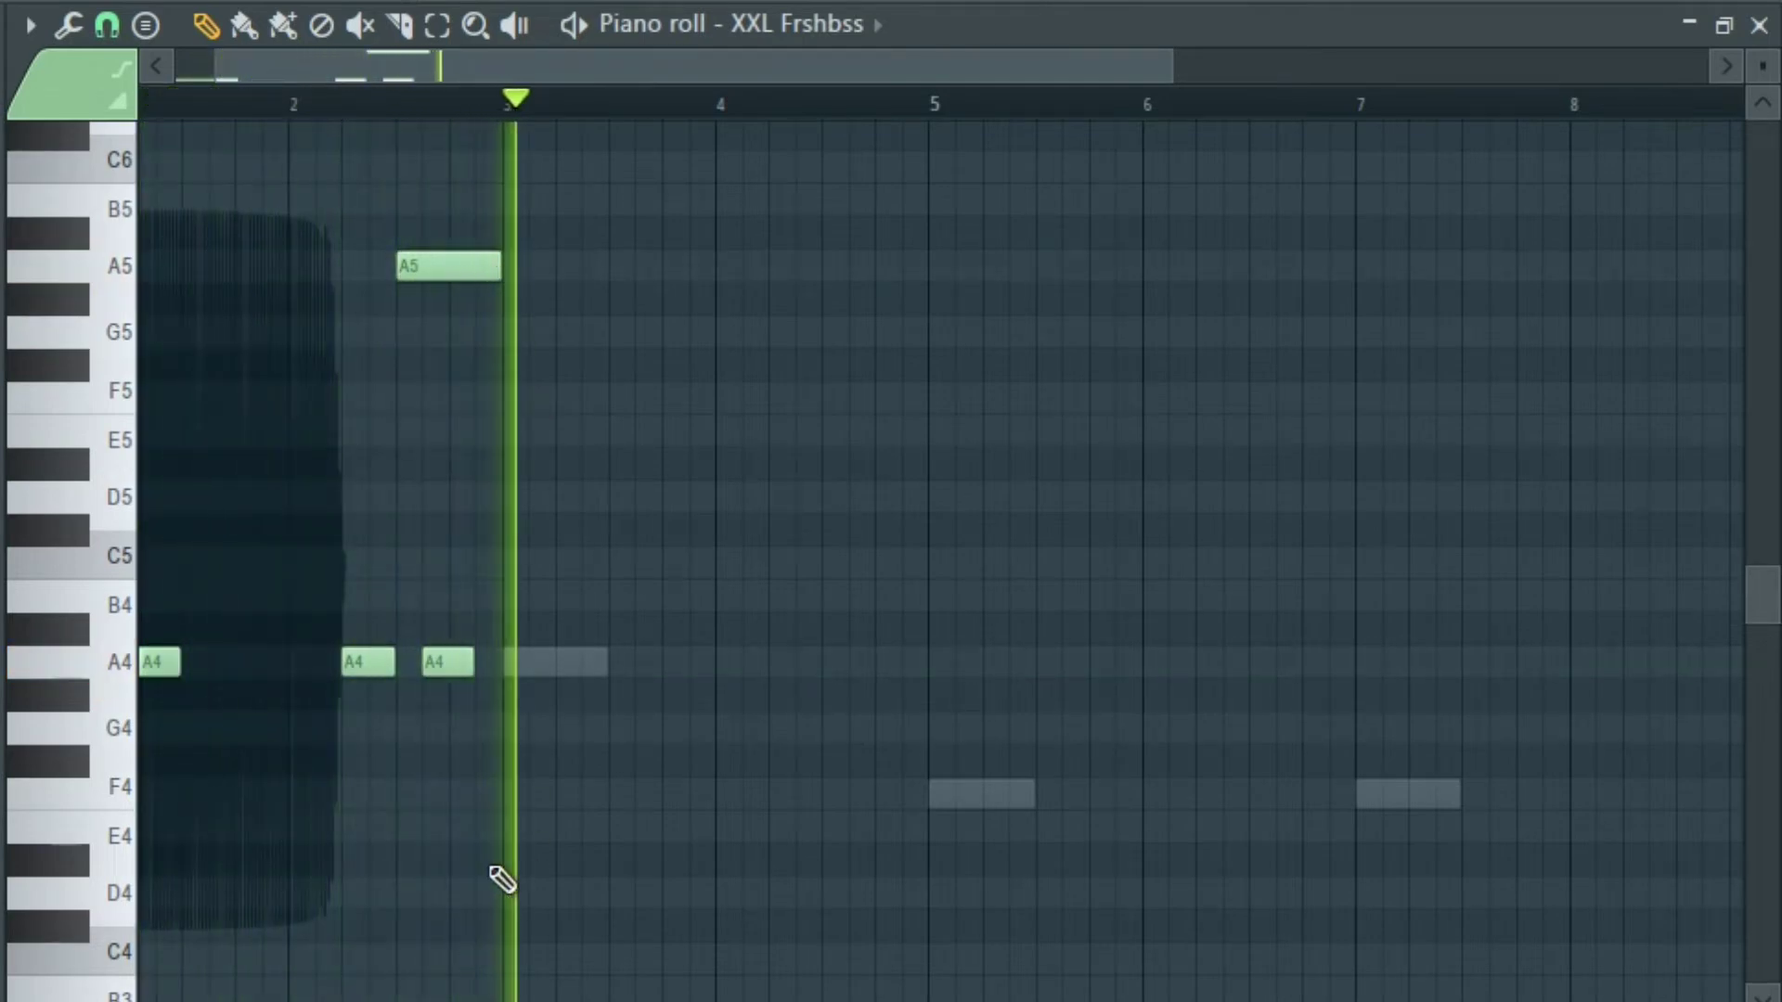
key("space")
key("space")
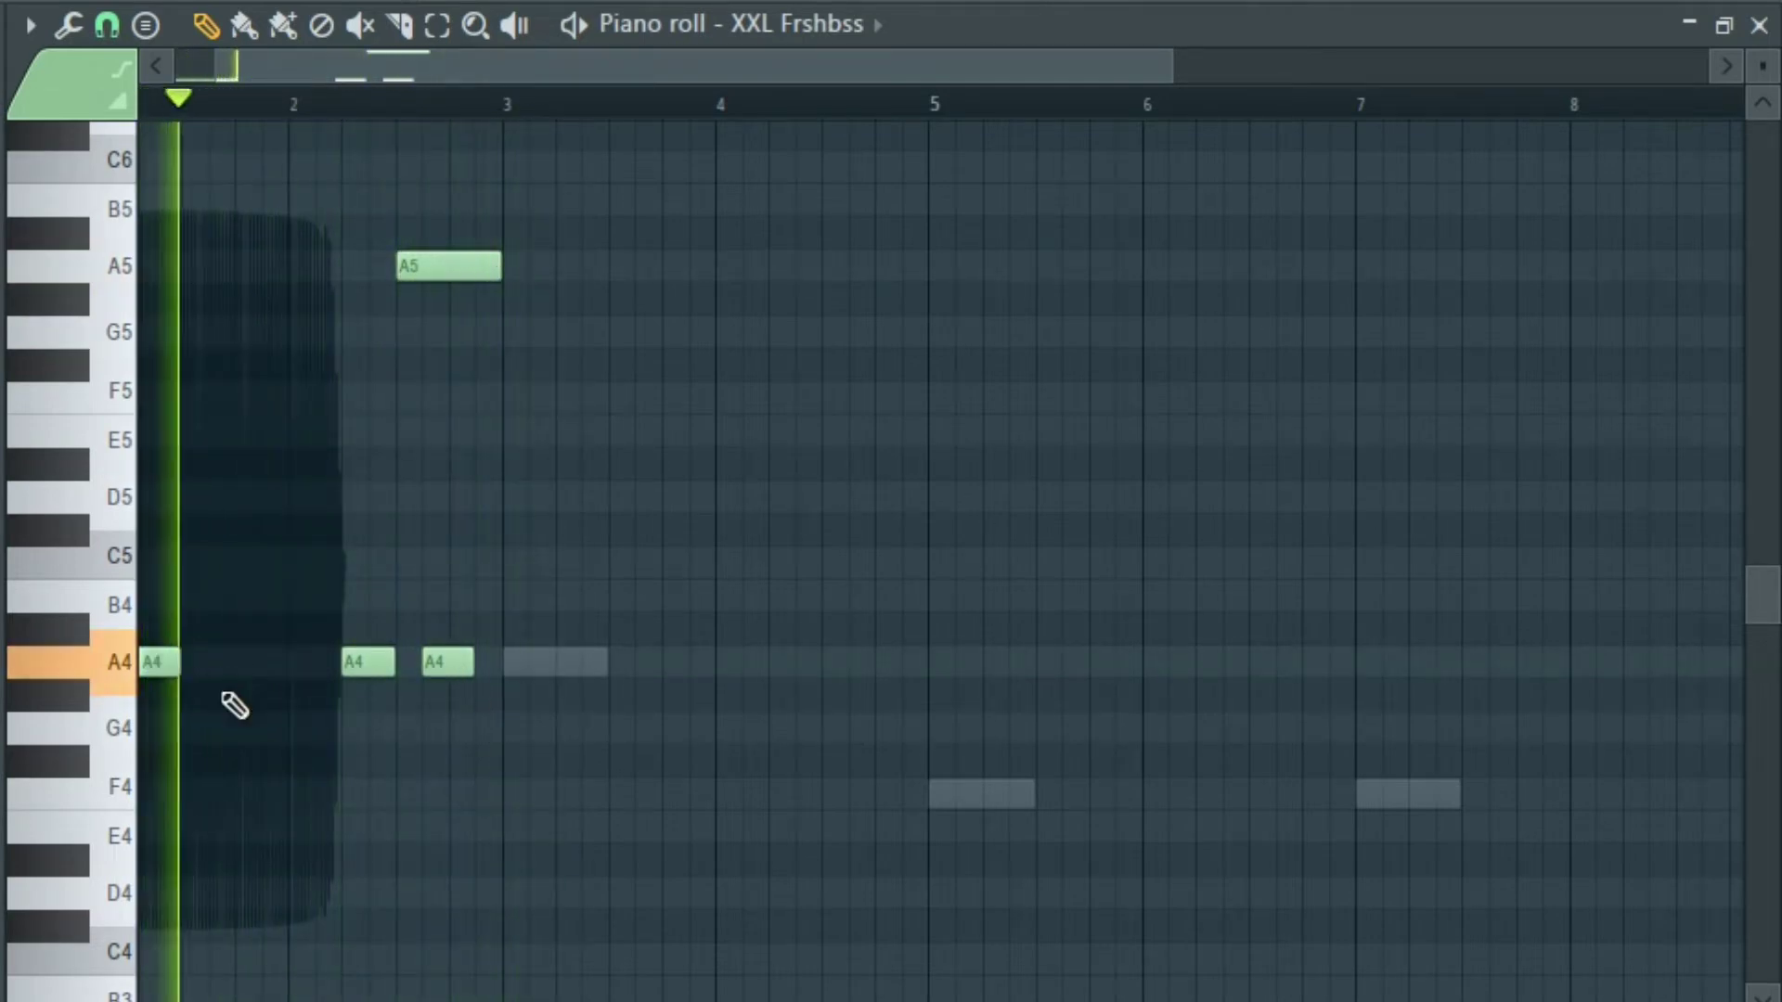
left_click(519, 663)
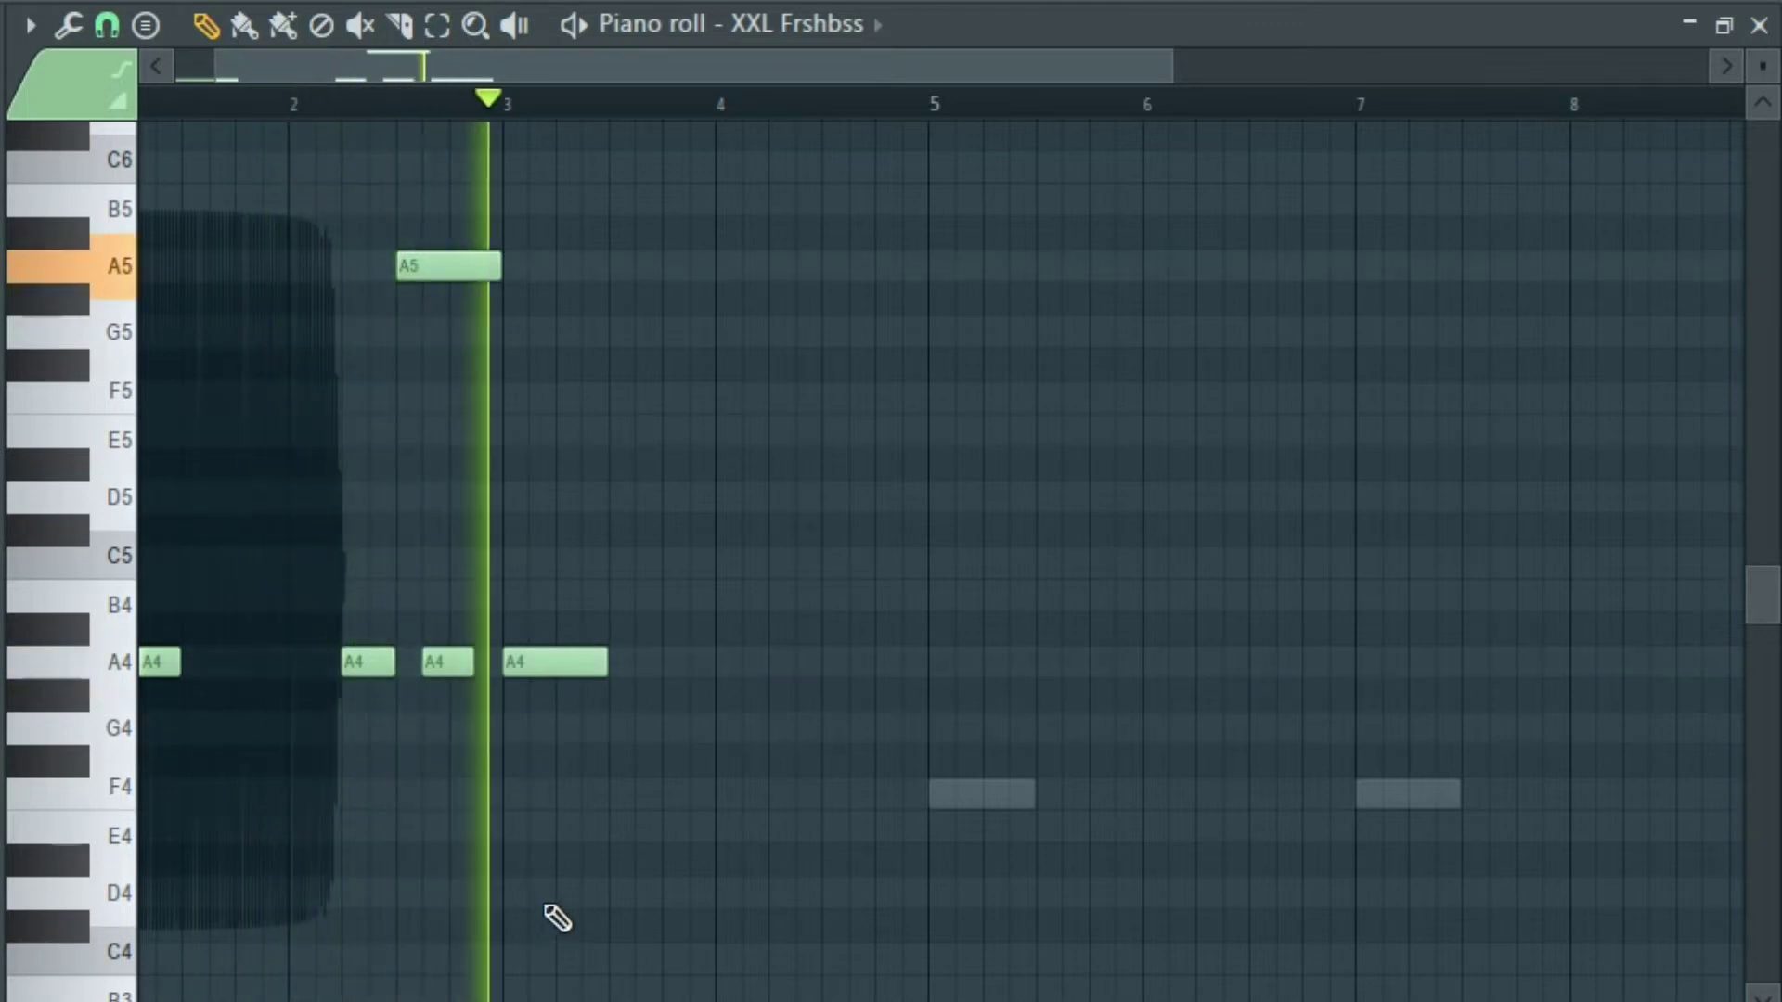
left_click_drag(588, 859, 390, 784)
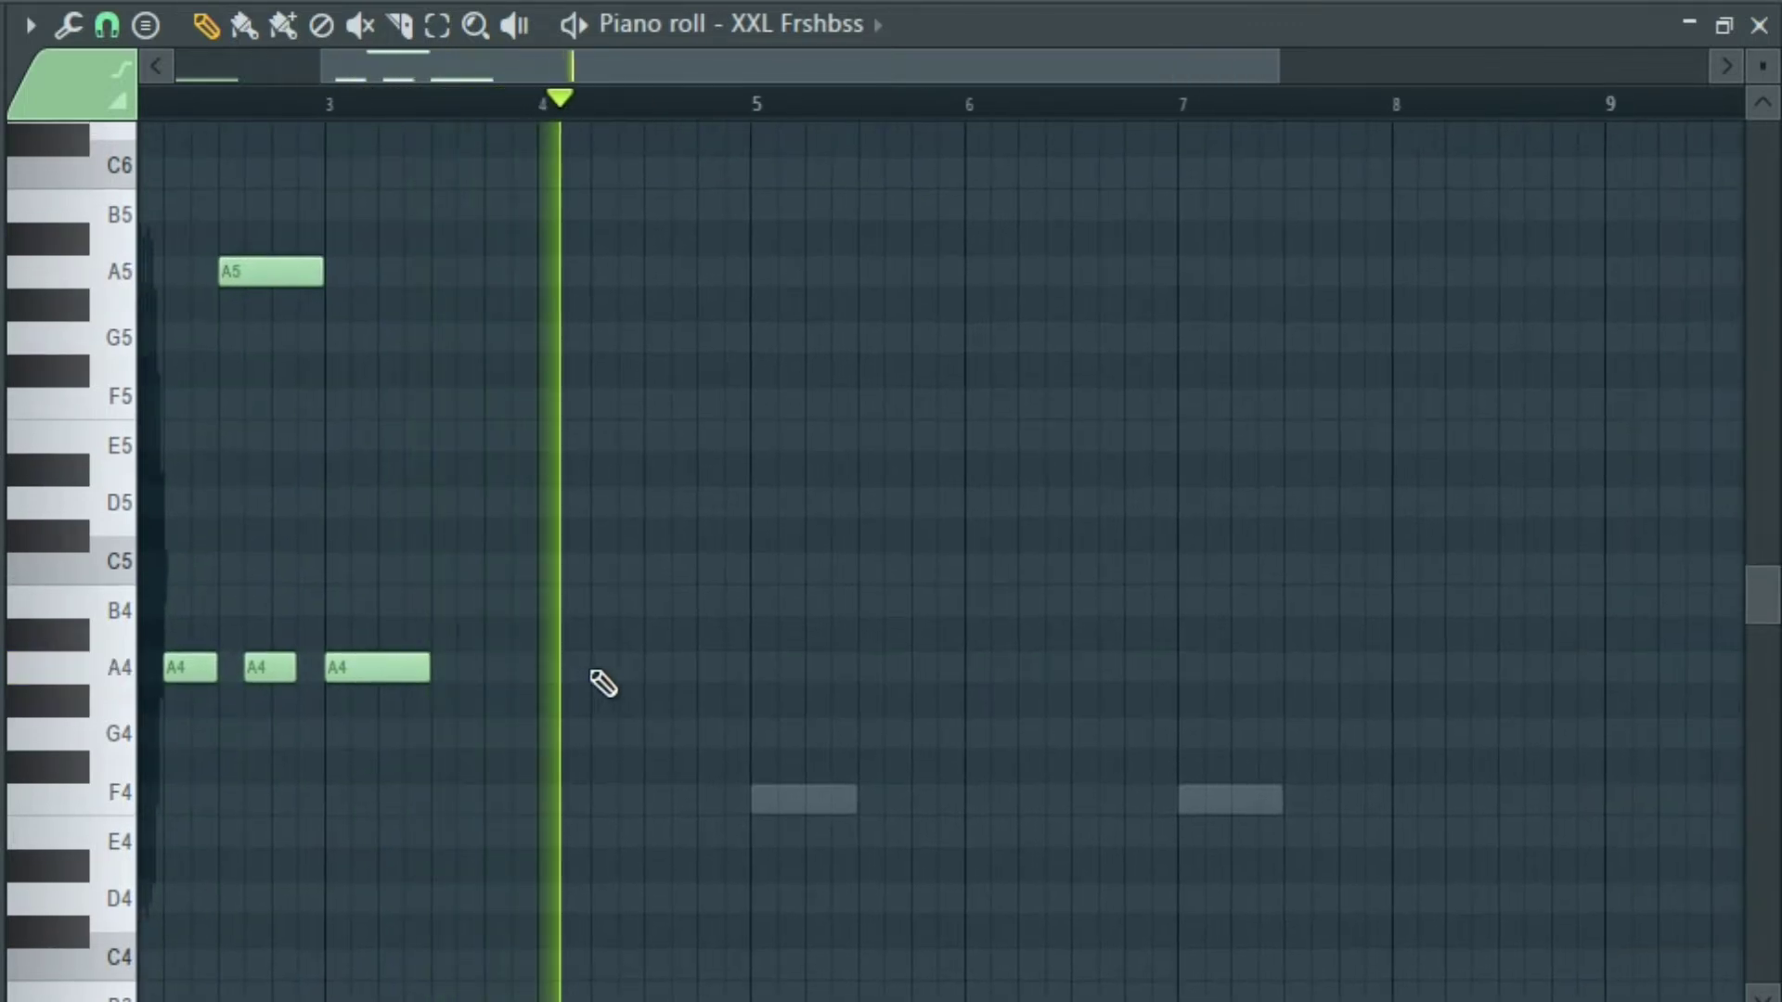
Add an A4, an E5 and an A5 in bar 4 and listen to the result.
left_click(605, 667)
key("space")
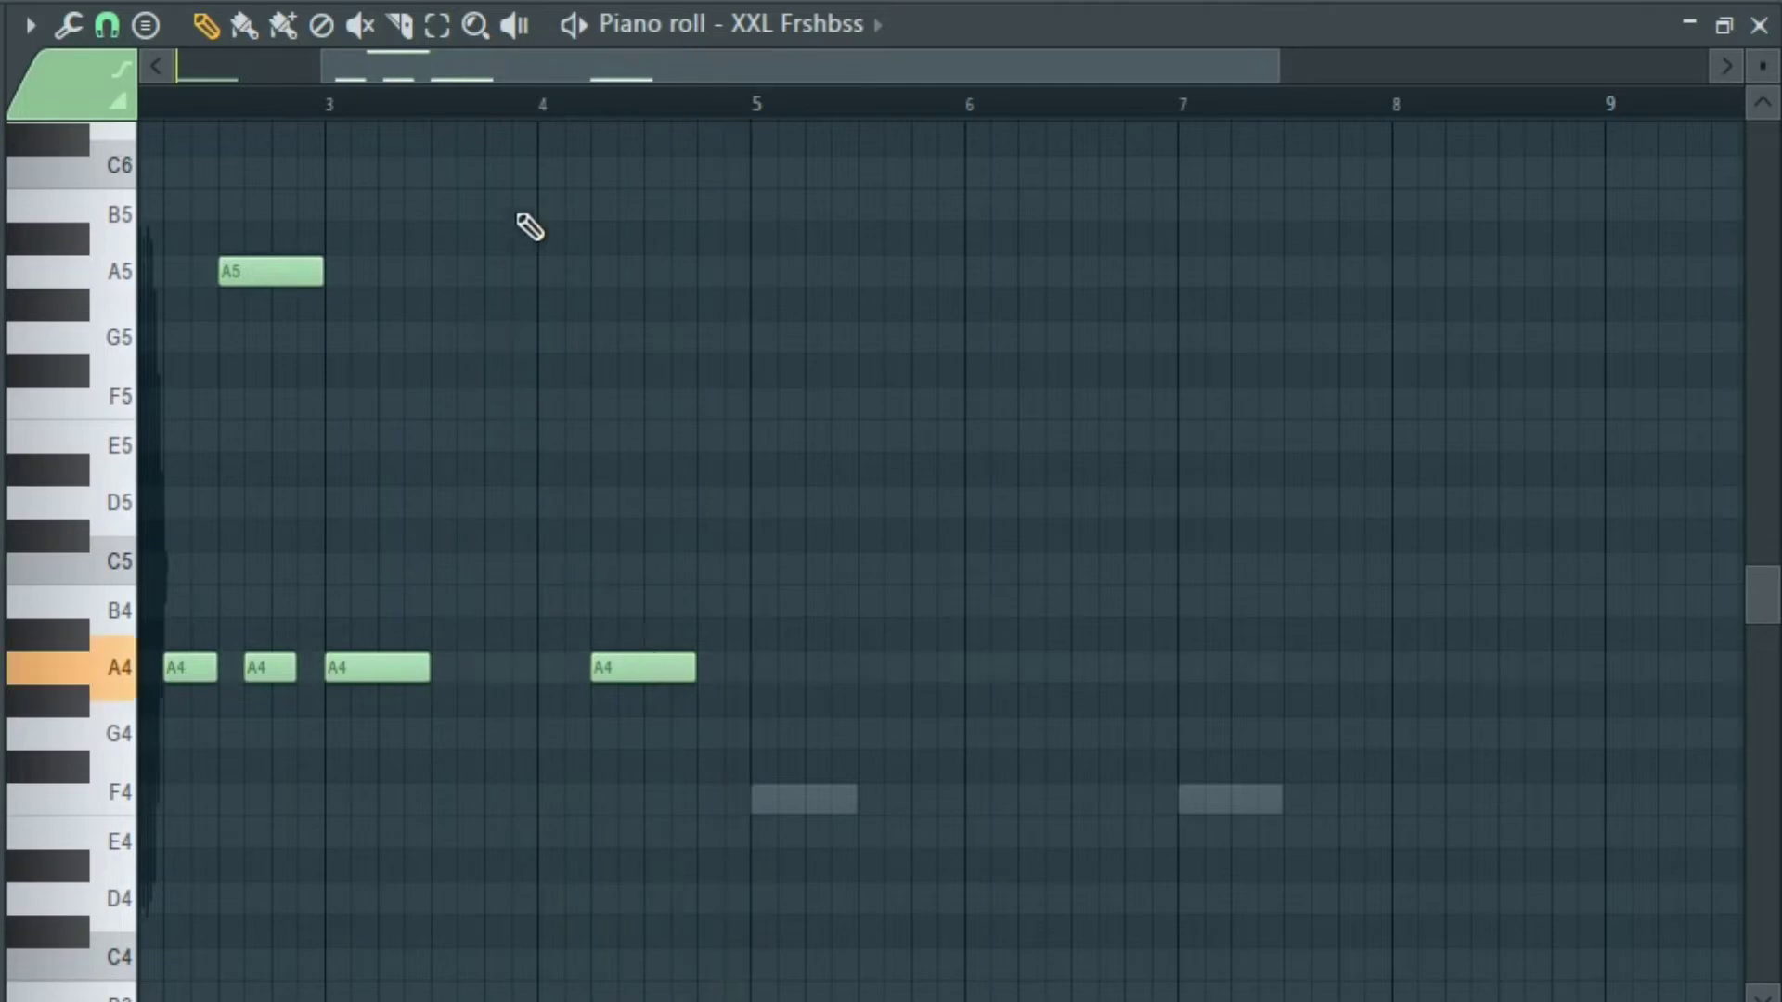
key("space")
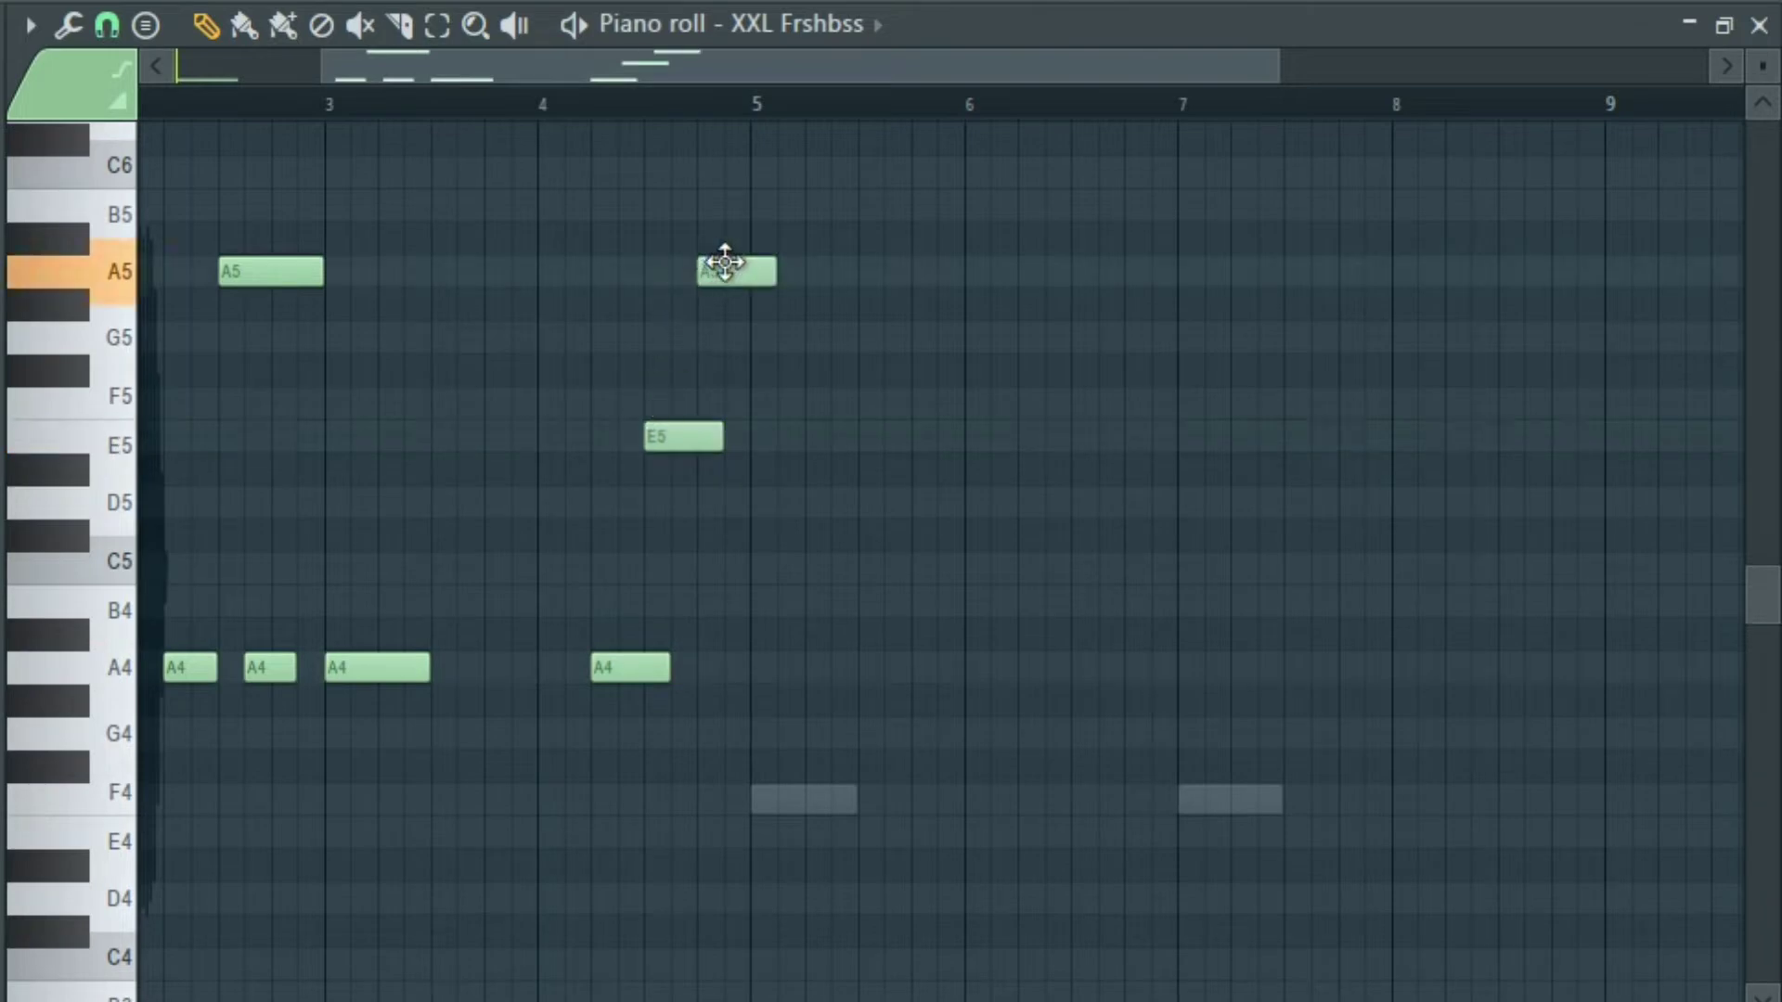
key("space")
key("space")
key("space")
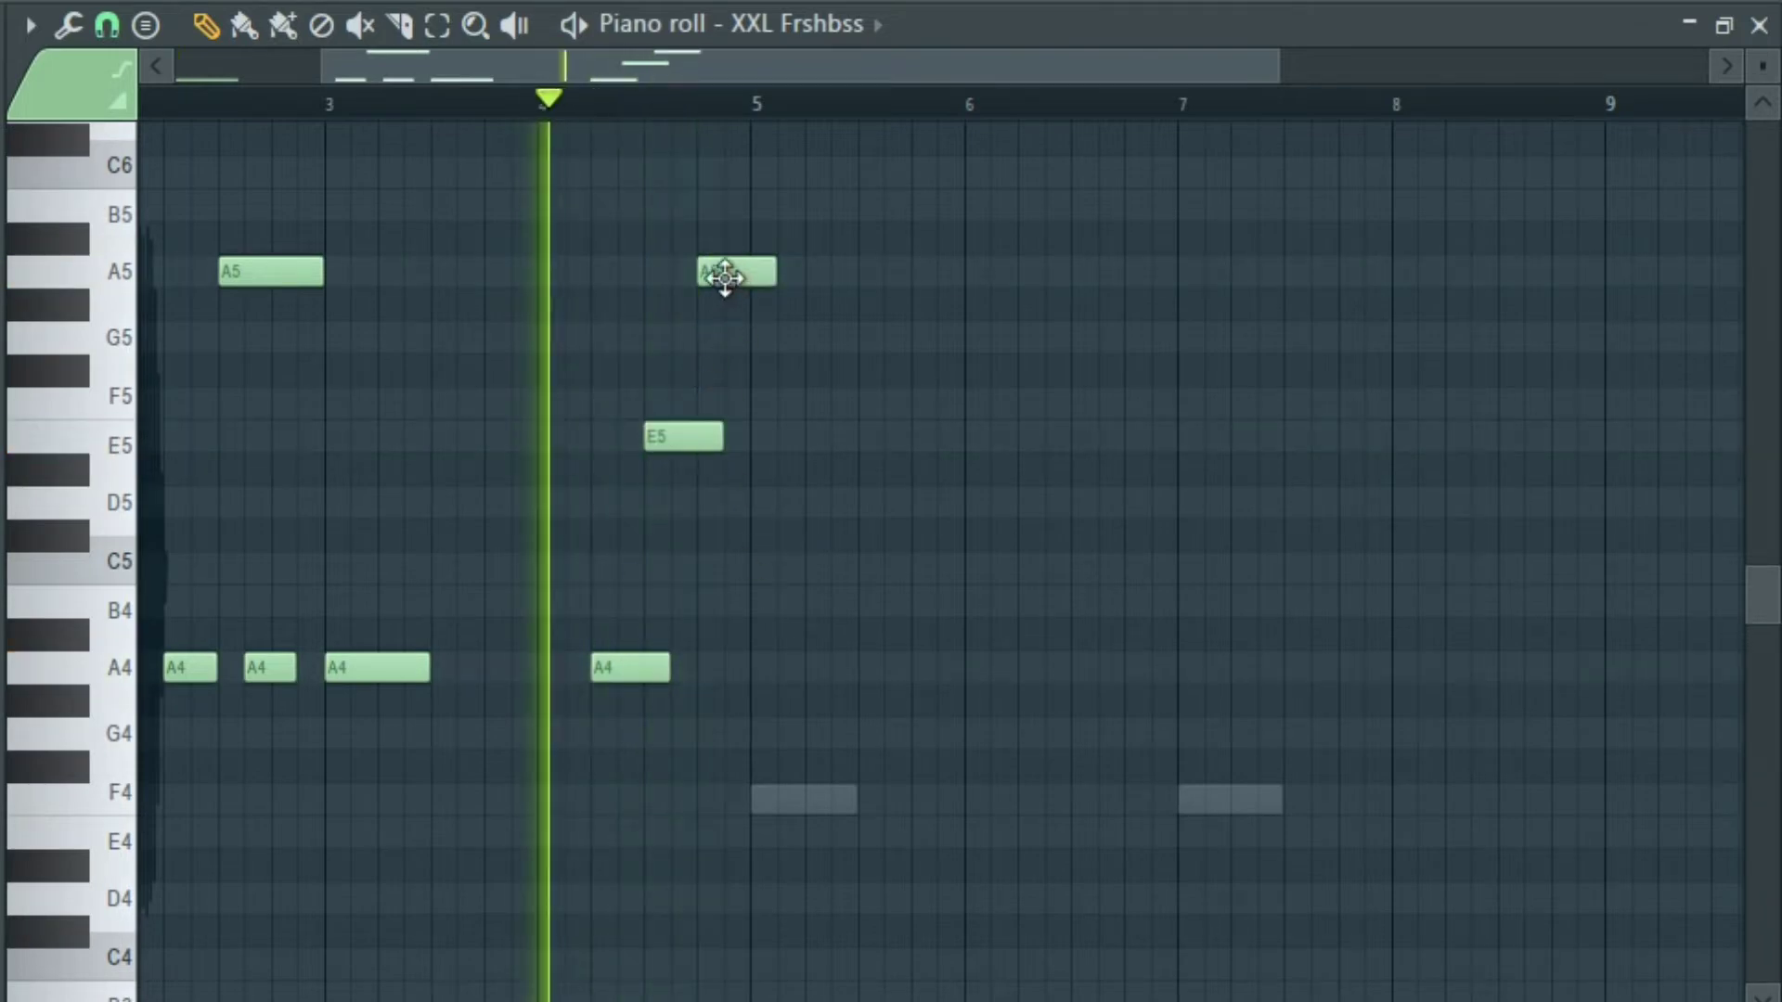
Rearrange bar 4 by moving the A5 ahead of the E5, then shorten the first A4 to end where the A5 starts.
left_click_drag(725, 278, 671, 276)
left_click_drag(677, 438, 704, 437)
key("space")
key("space")
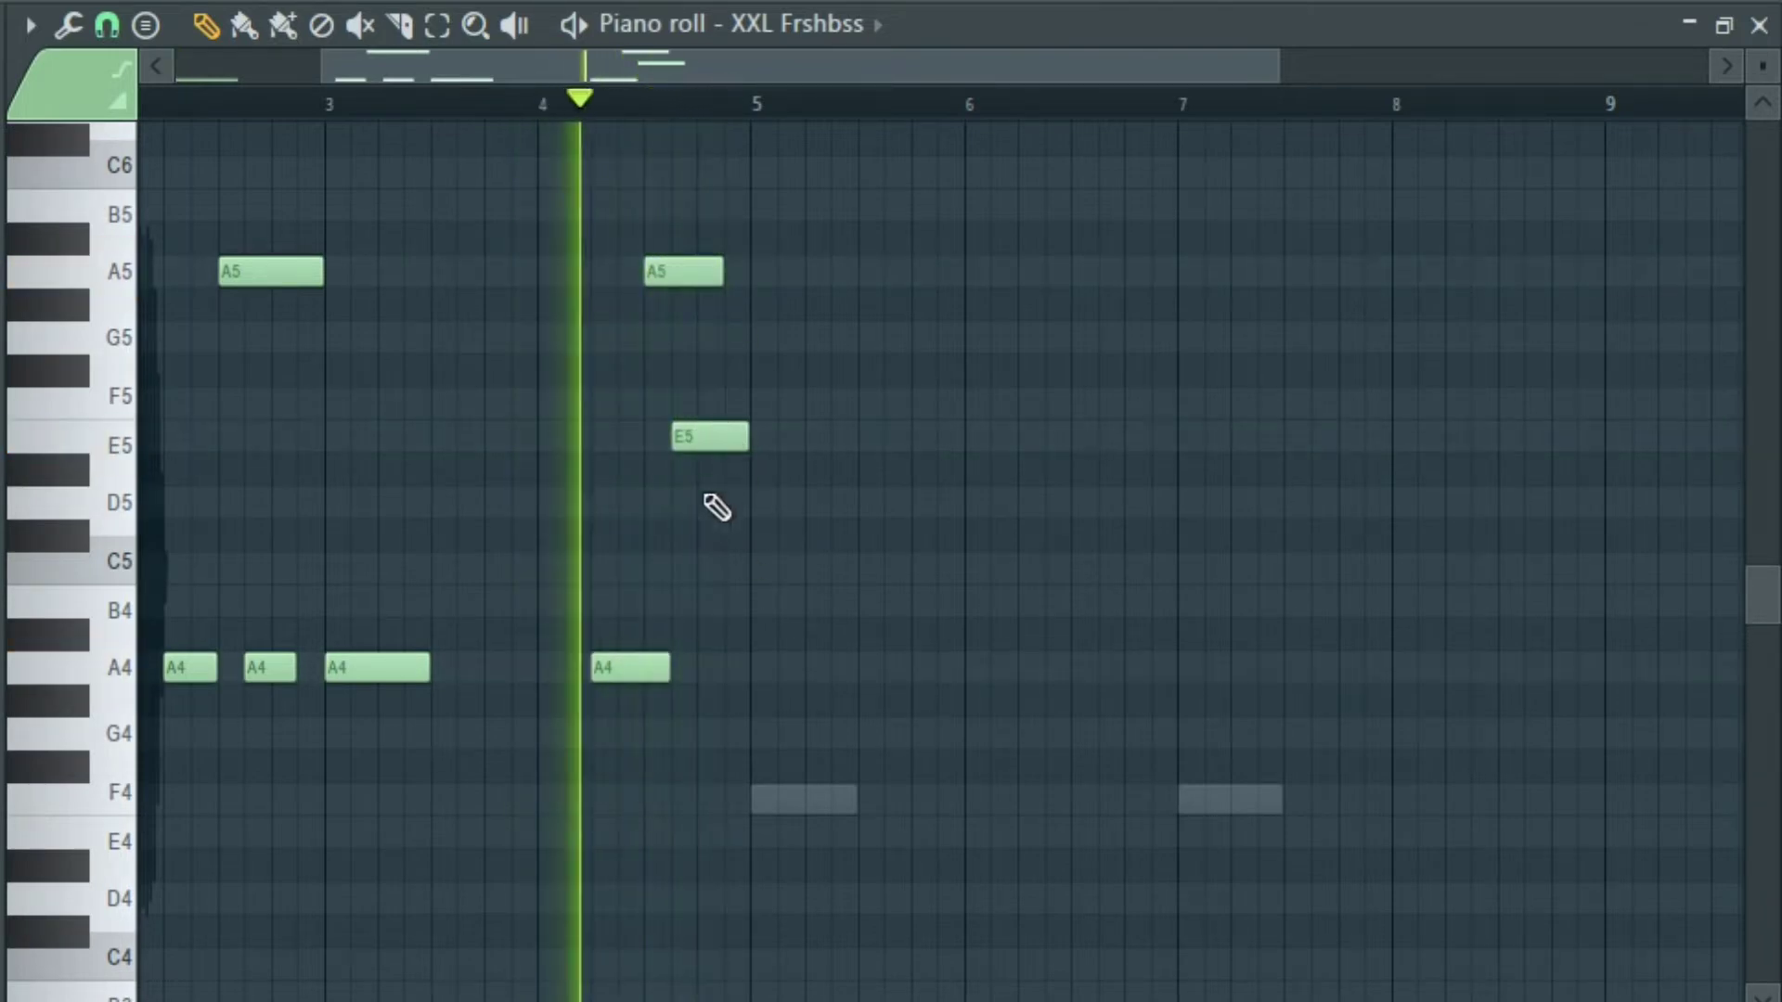
left_click_drag(669, 668, 643, 668)
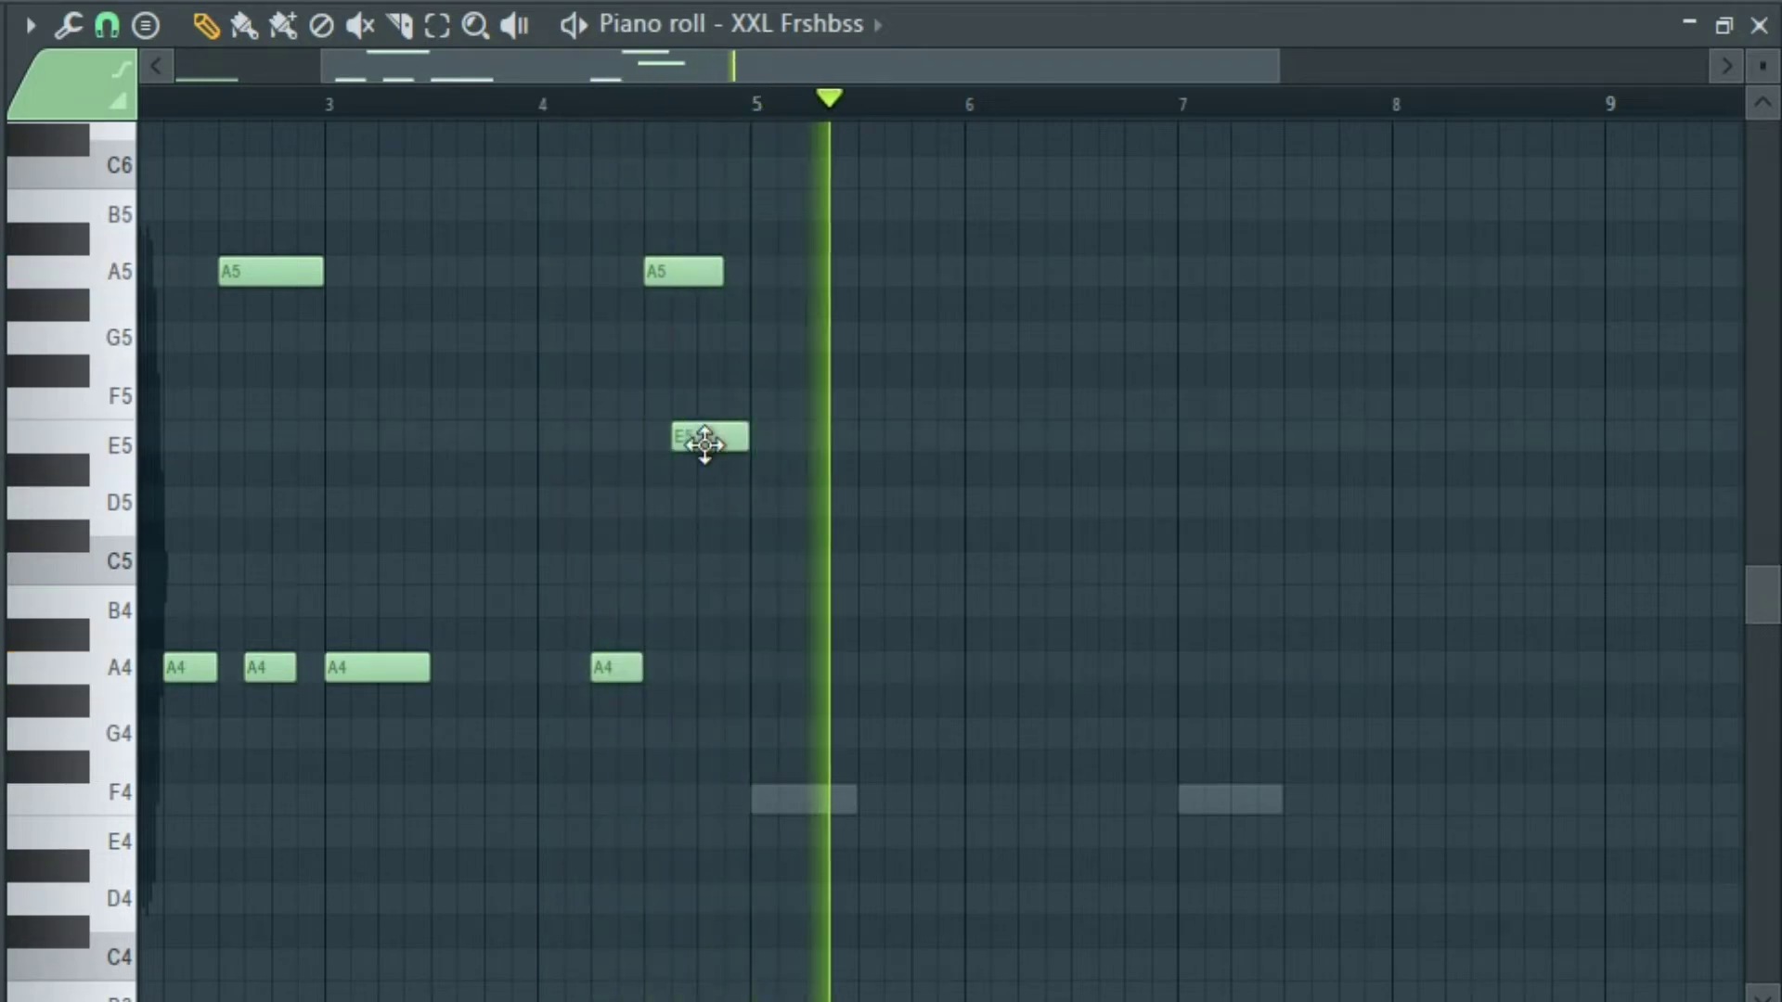
Replace the E5 in bar 4 with an A4, add a very short A3 below it and shorten the bar's A5.
left_click_drag(705, 444, 710, 865)
scroll(711, 704, "down", 3)
key("space")
key("space")
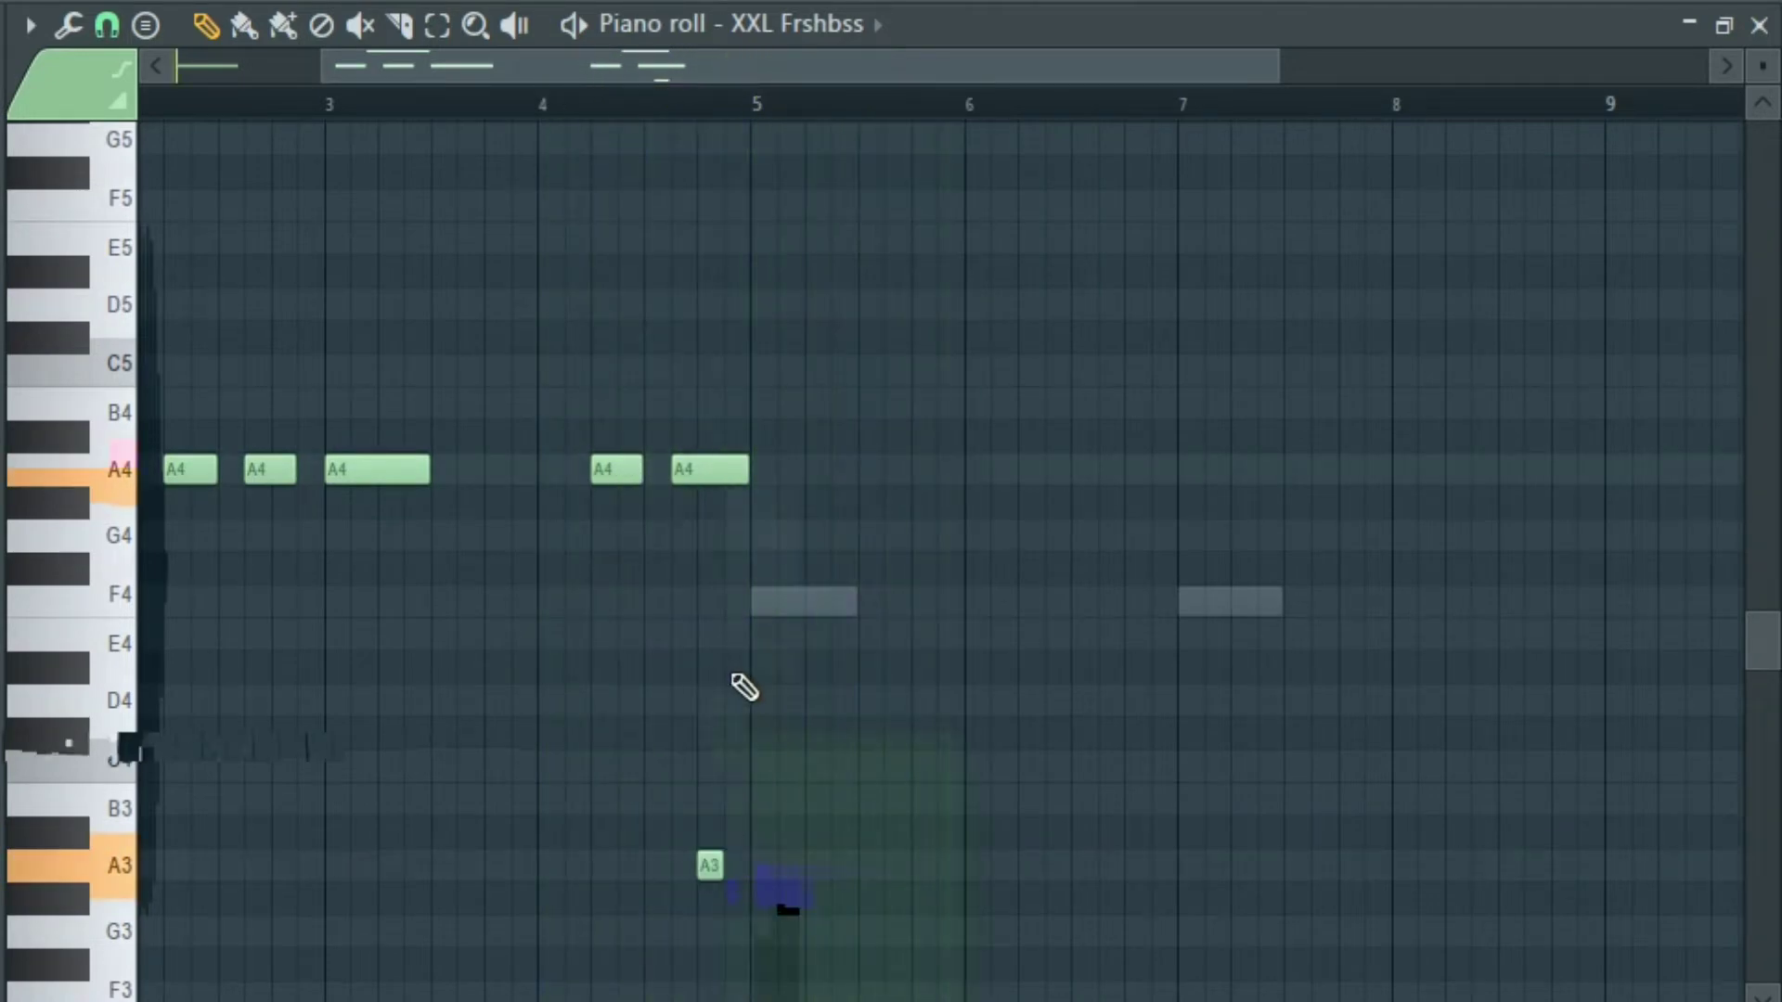
scroll(761, 691, "up", 3)
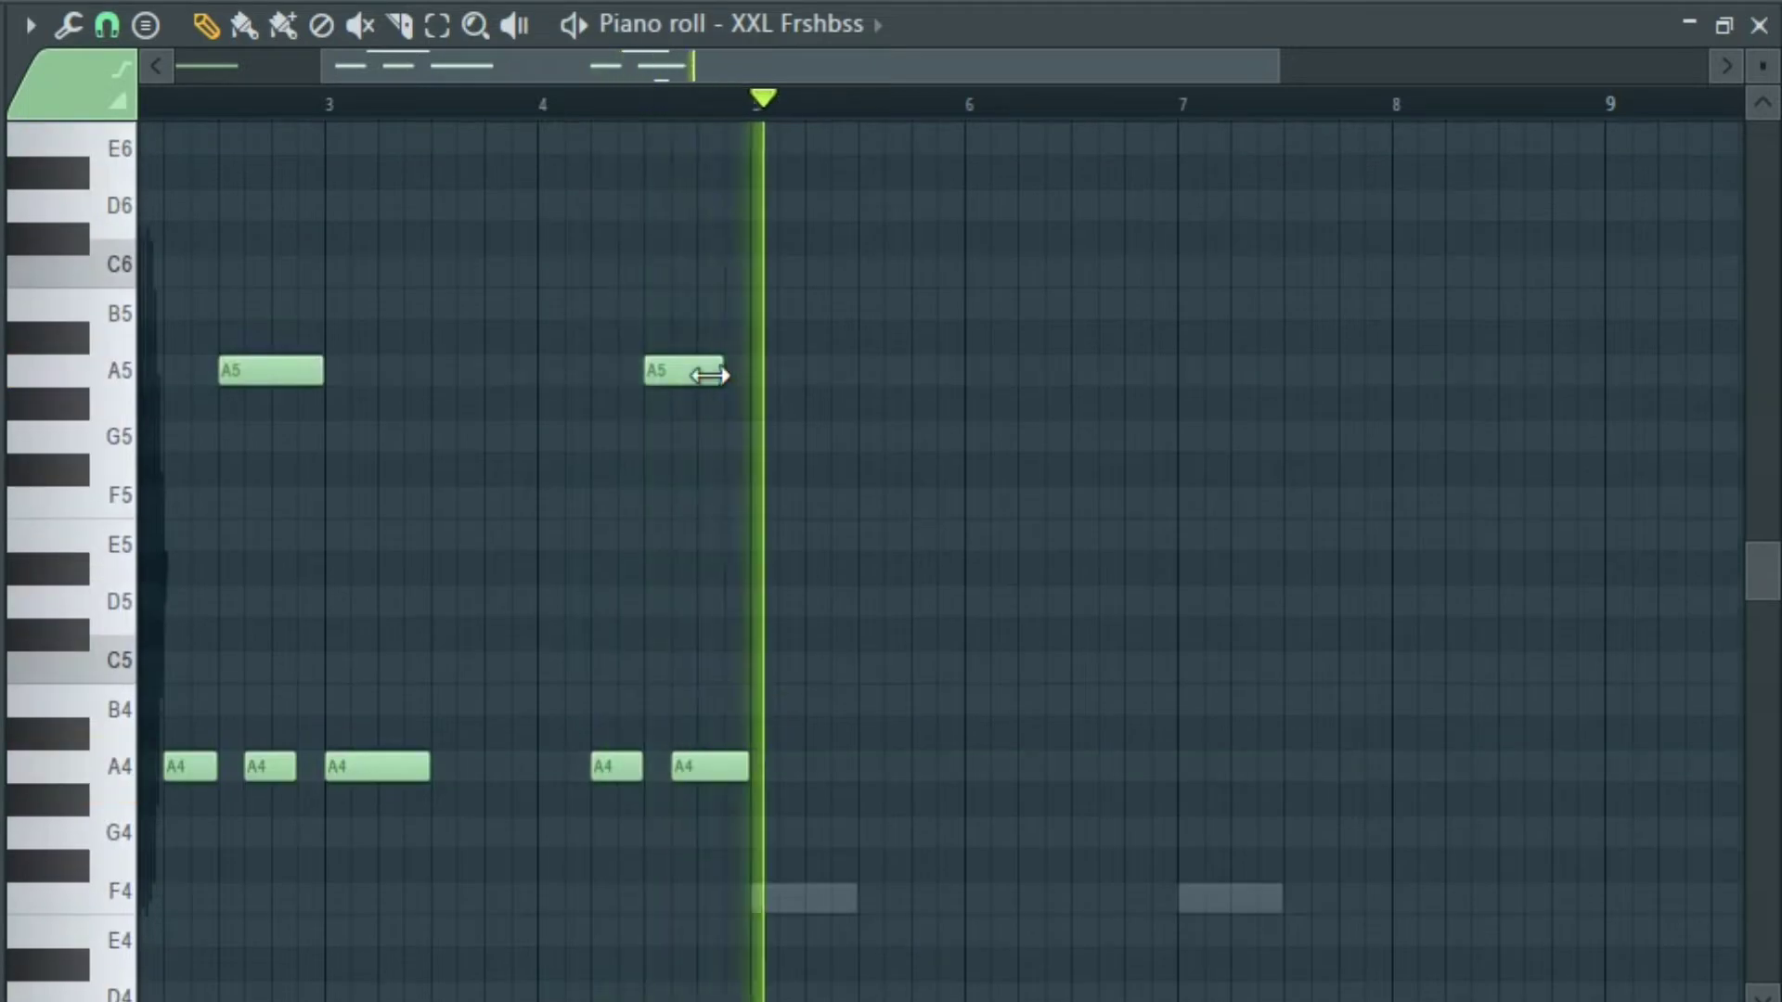
scroll(767, 577, "down", 3)
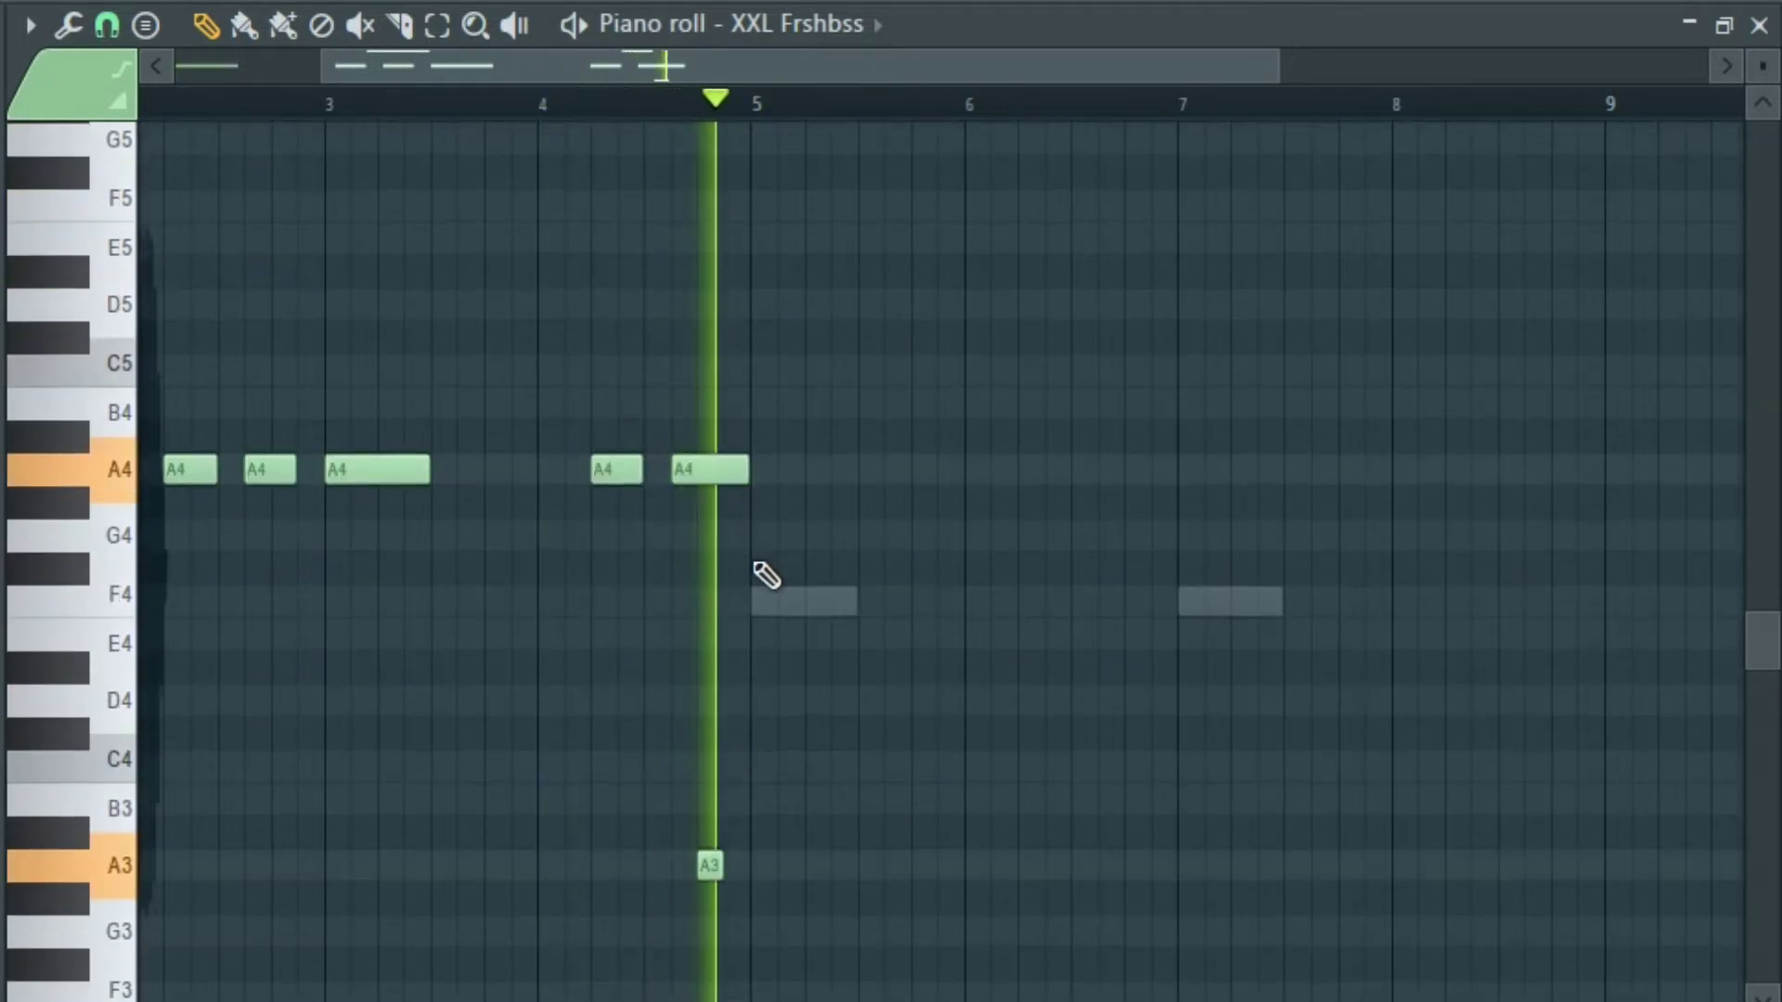
key("space")
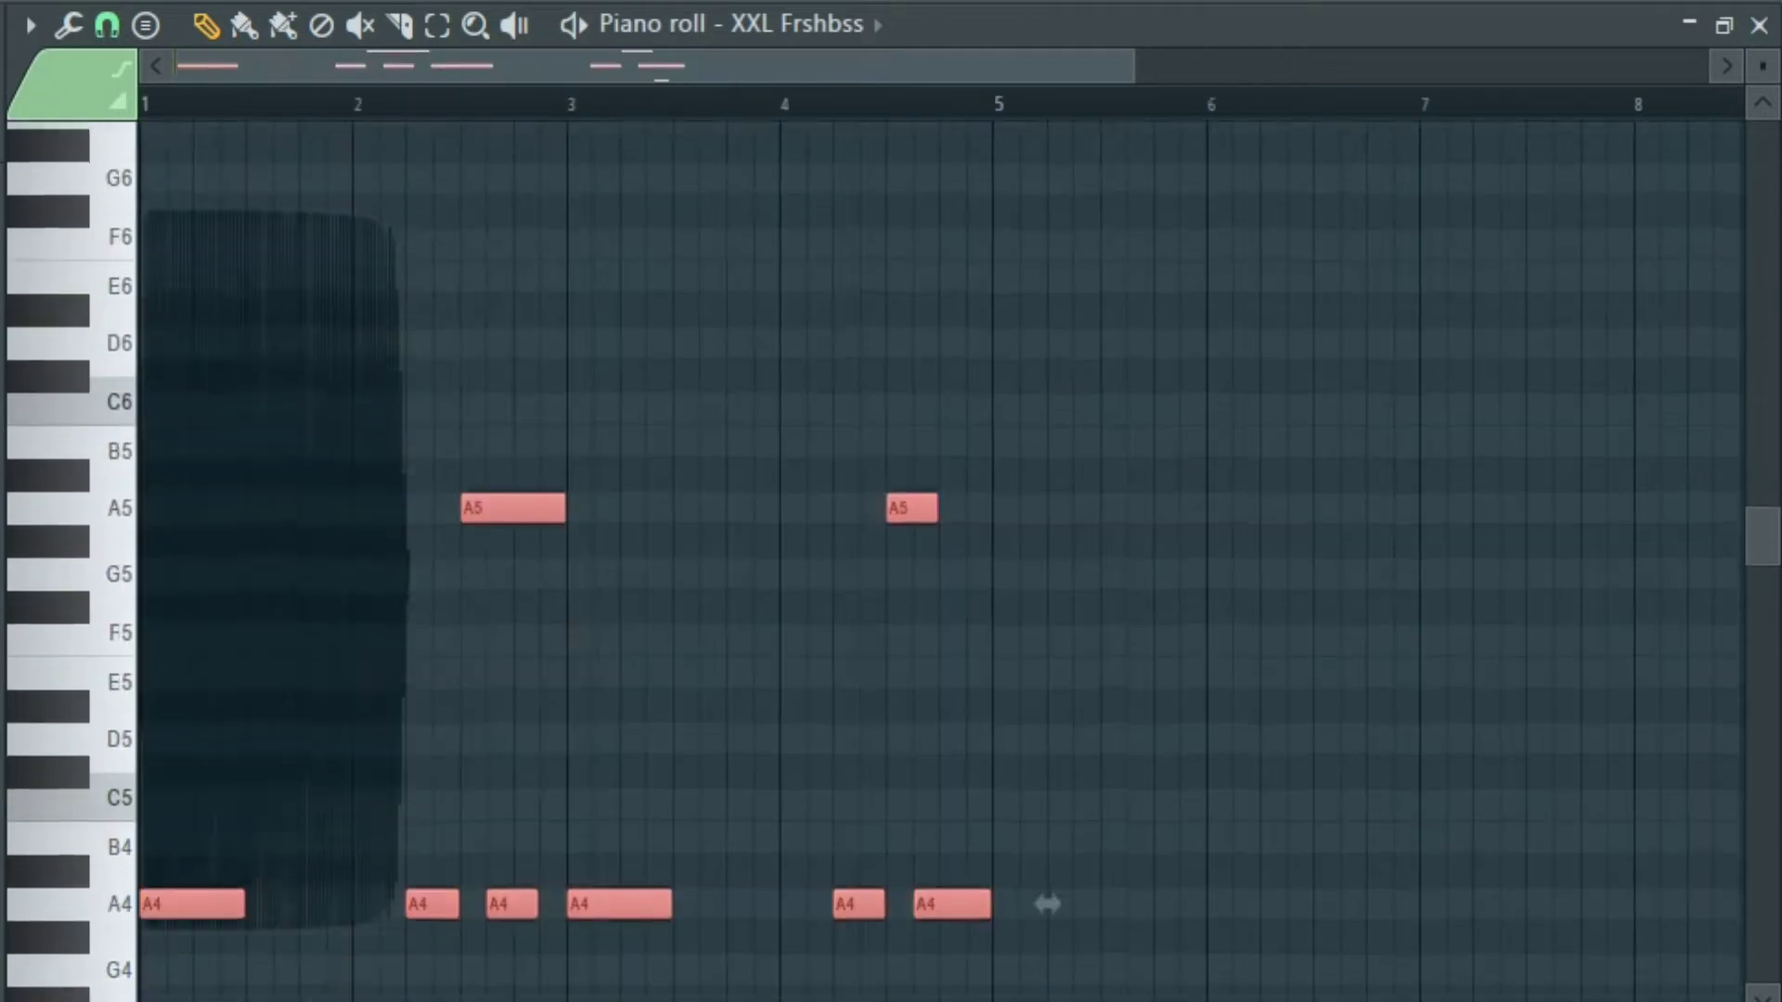
Duplicate the four-bar bass phrase into bars 5 to 8, transpose the copy down to F and clear the selection.
scroll(545, 652, "down", 2)
scroll(483, 669, "down", 3)
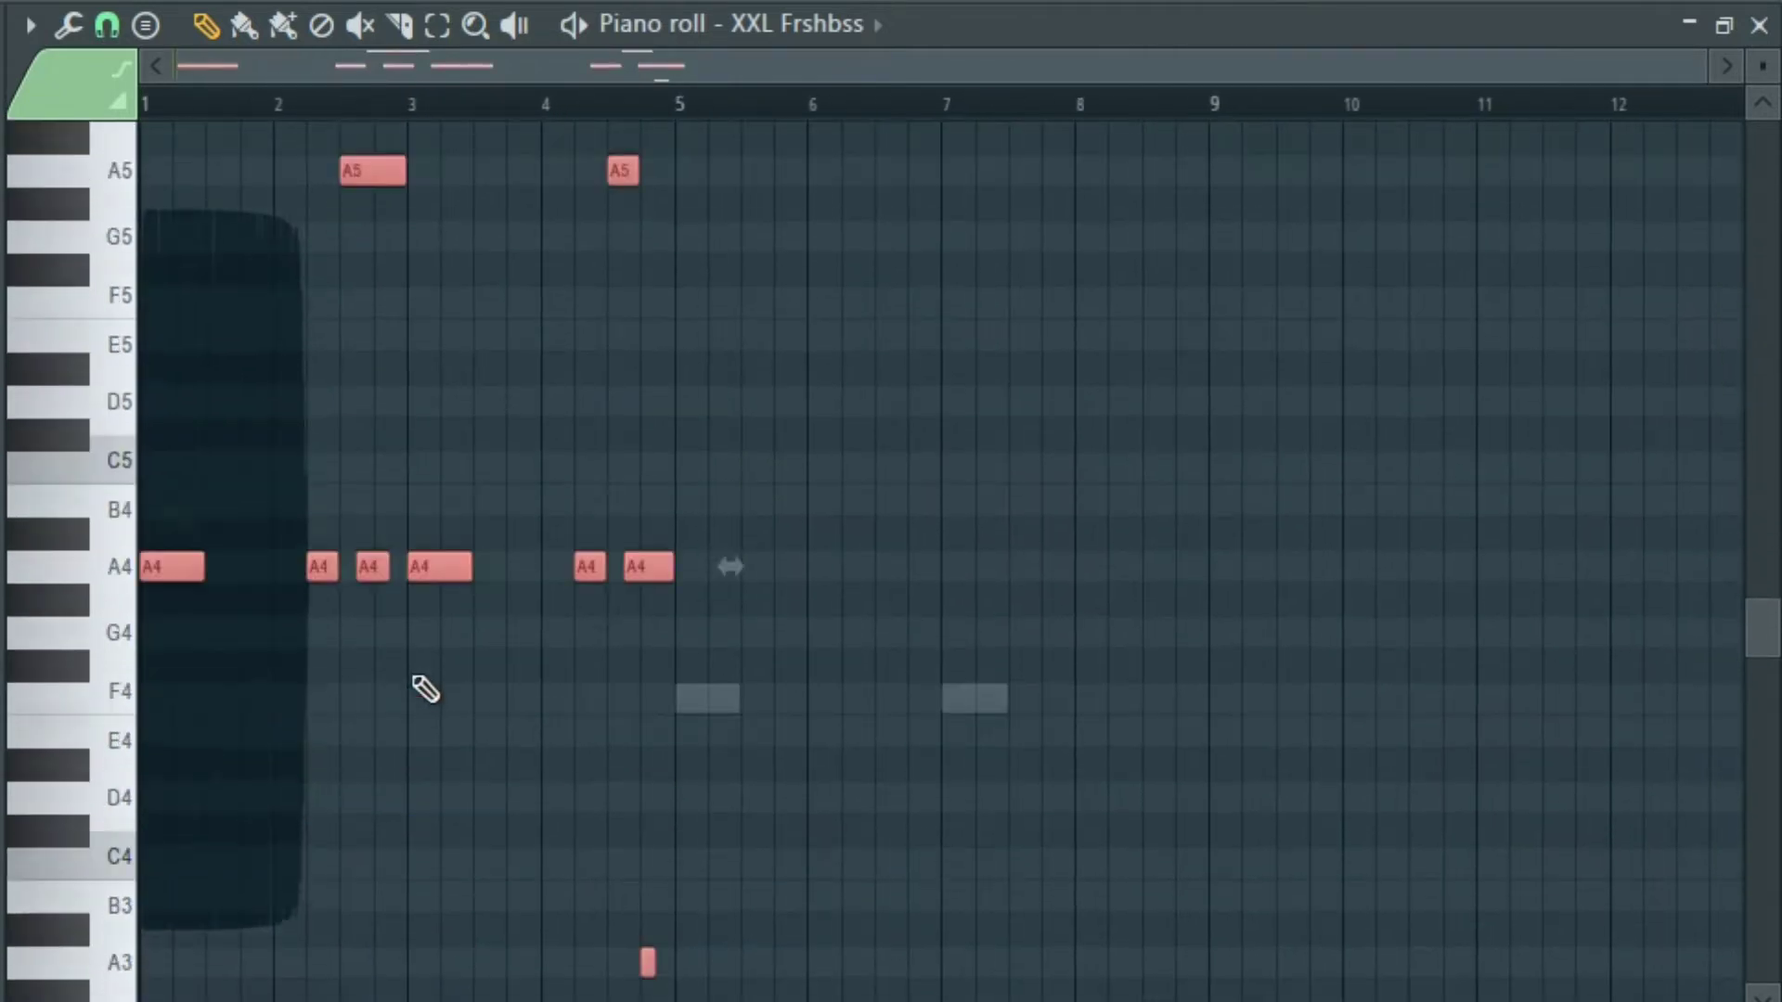
left_click_drag(168, 529, 690, 662)
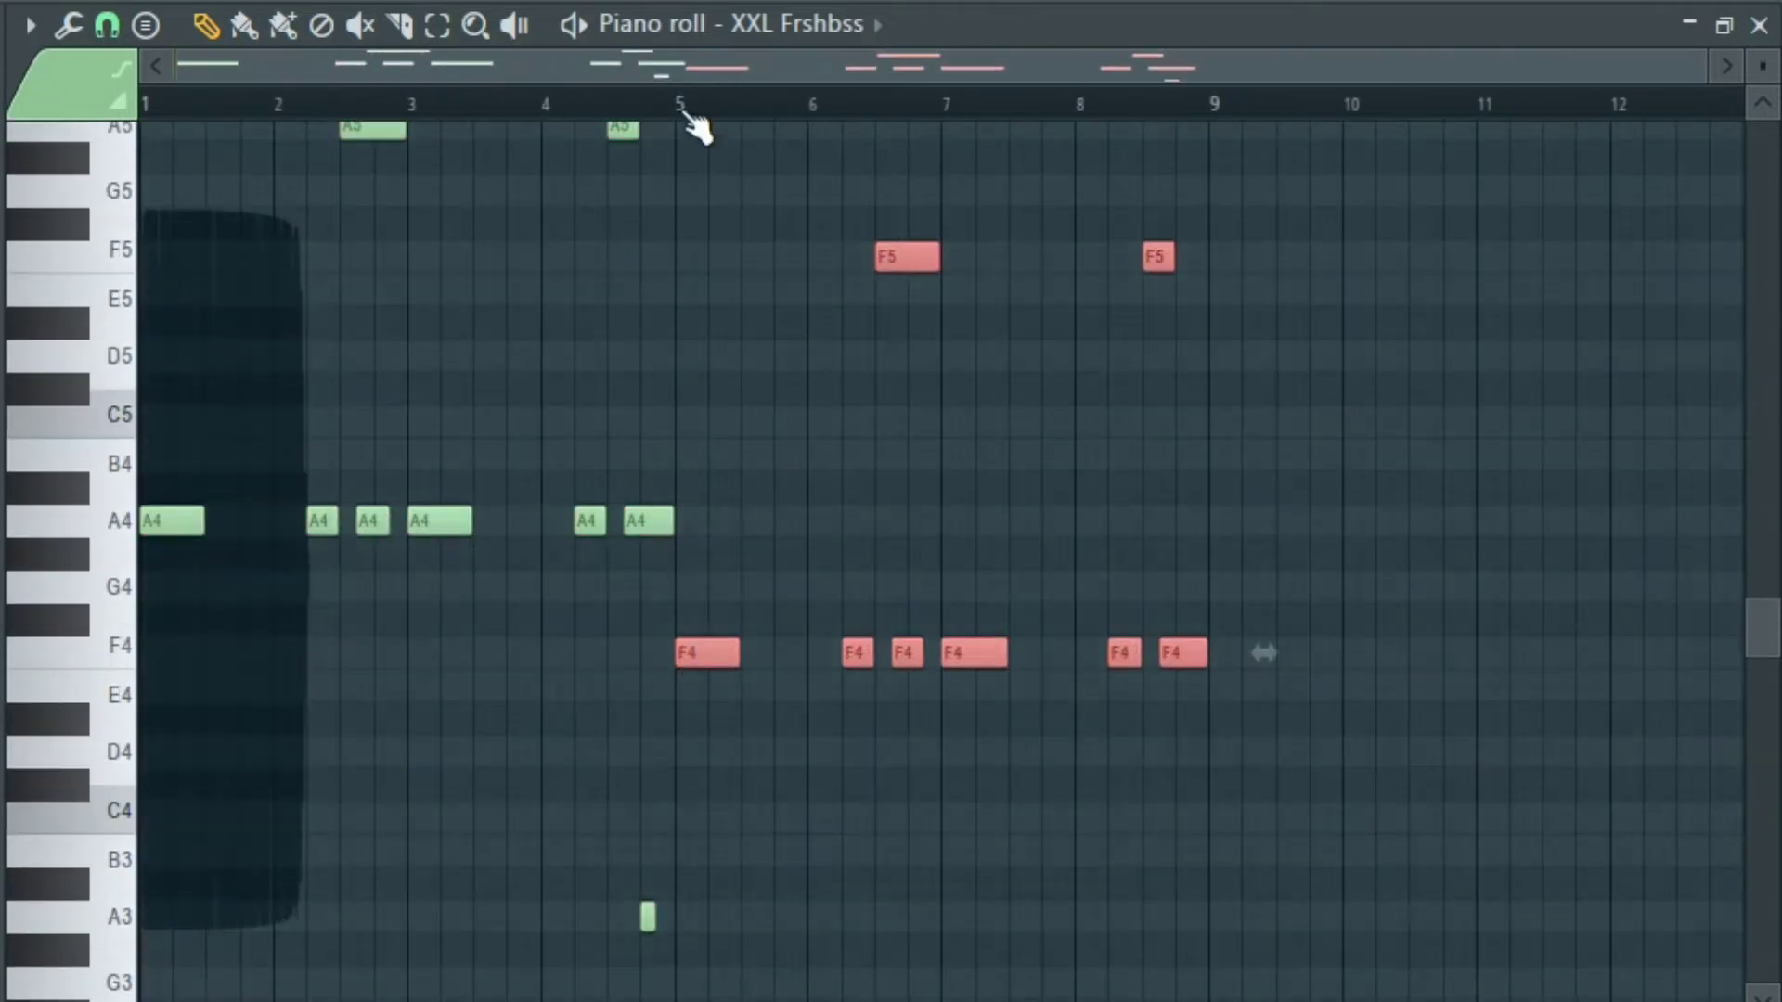
scroll(803, 529, "up", 1)
scroll(825, 592, "down", 2)
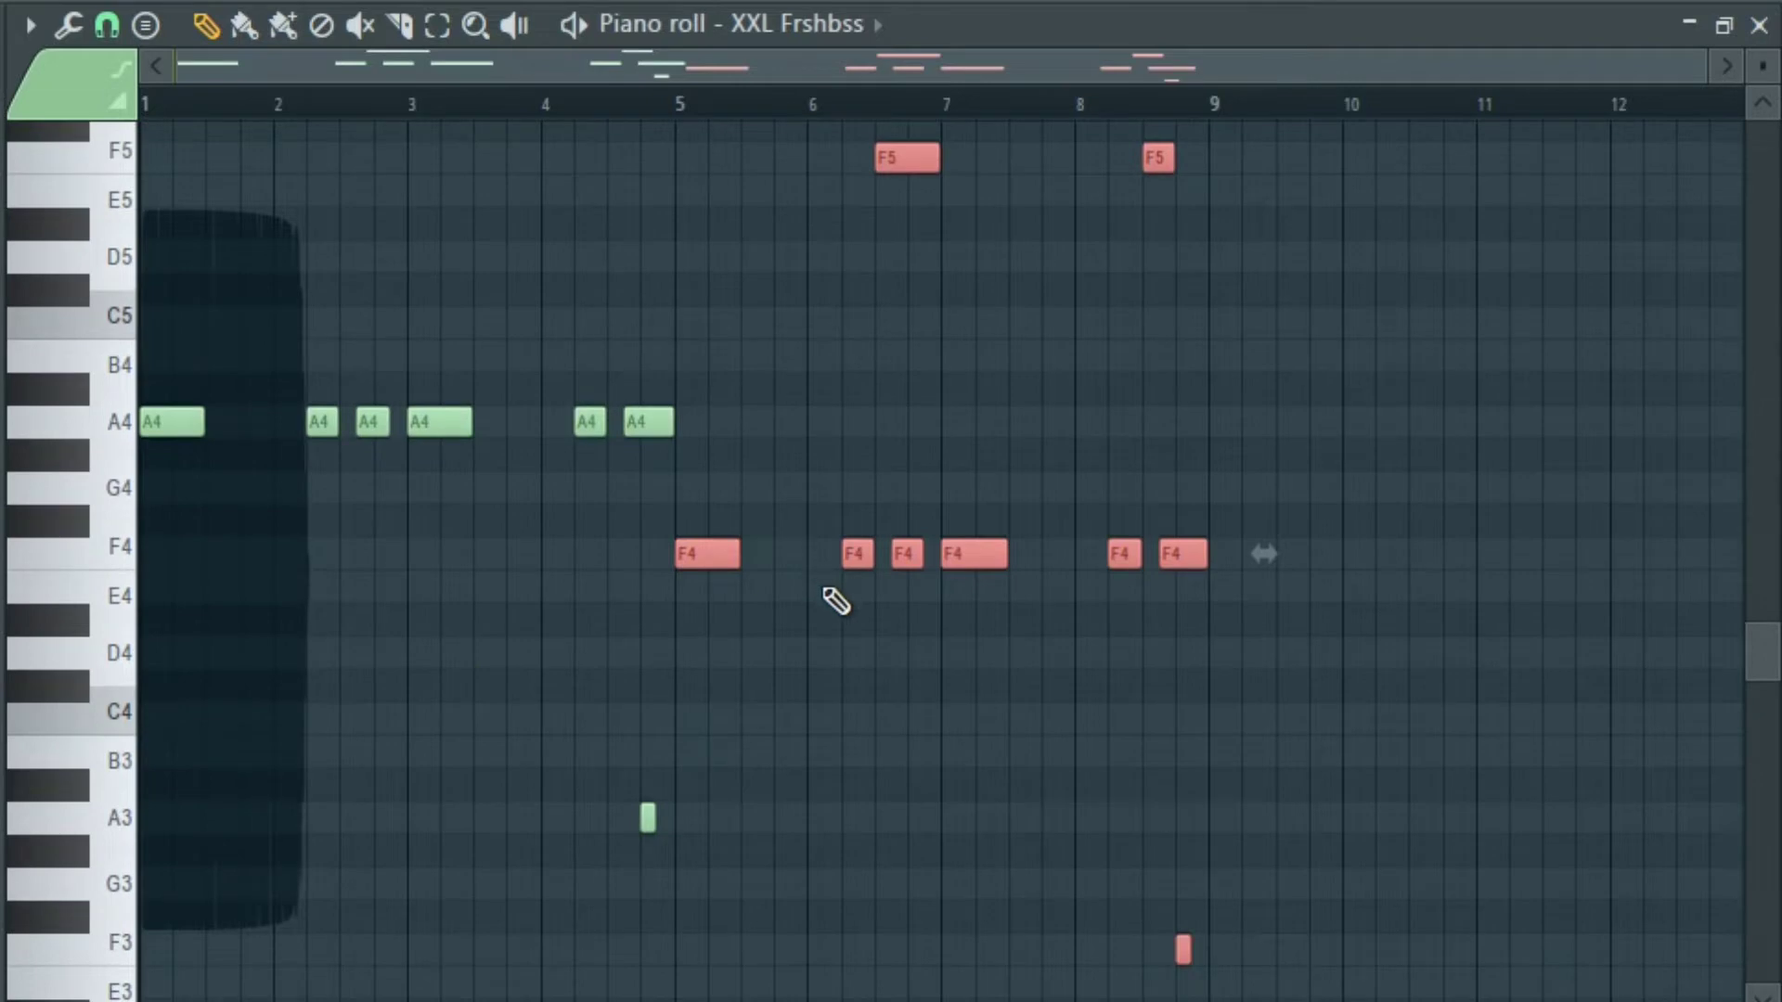
key("space")
key("ctrl+d")
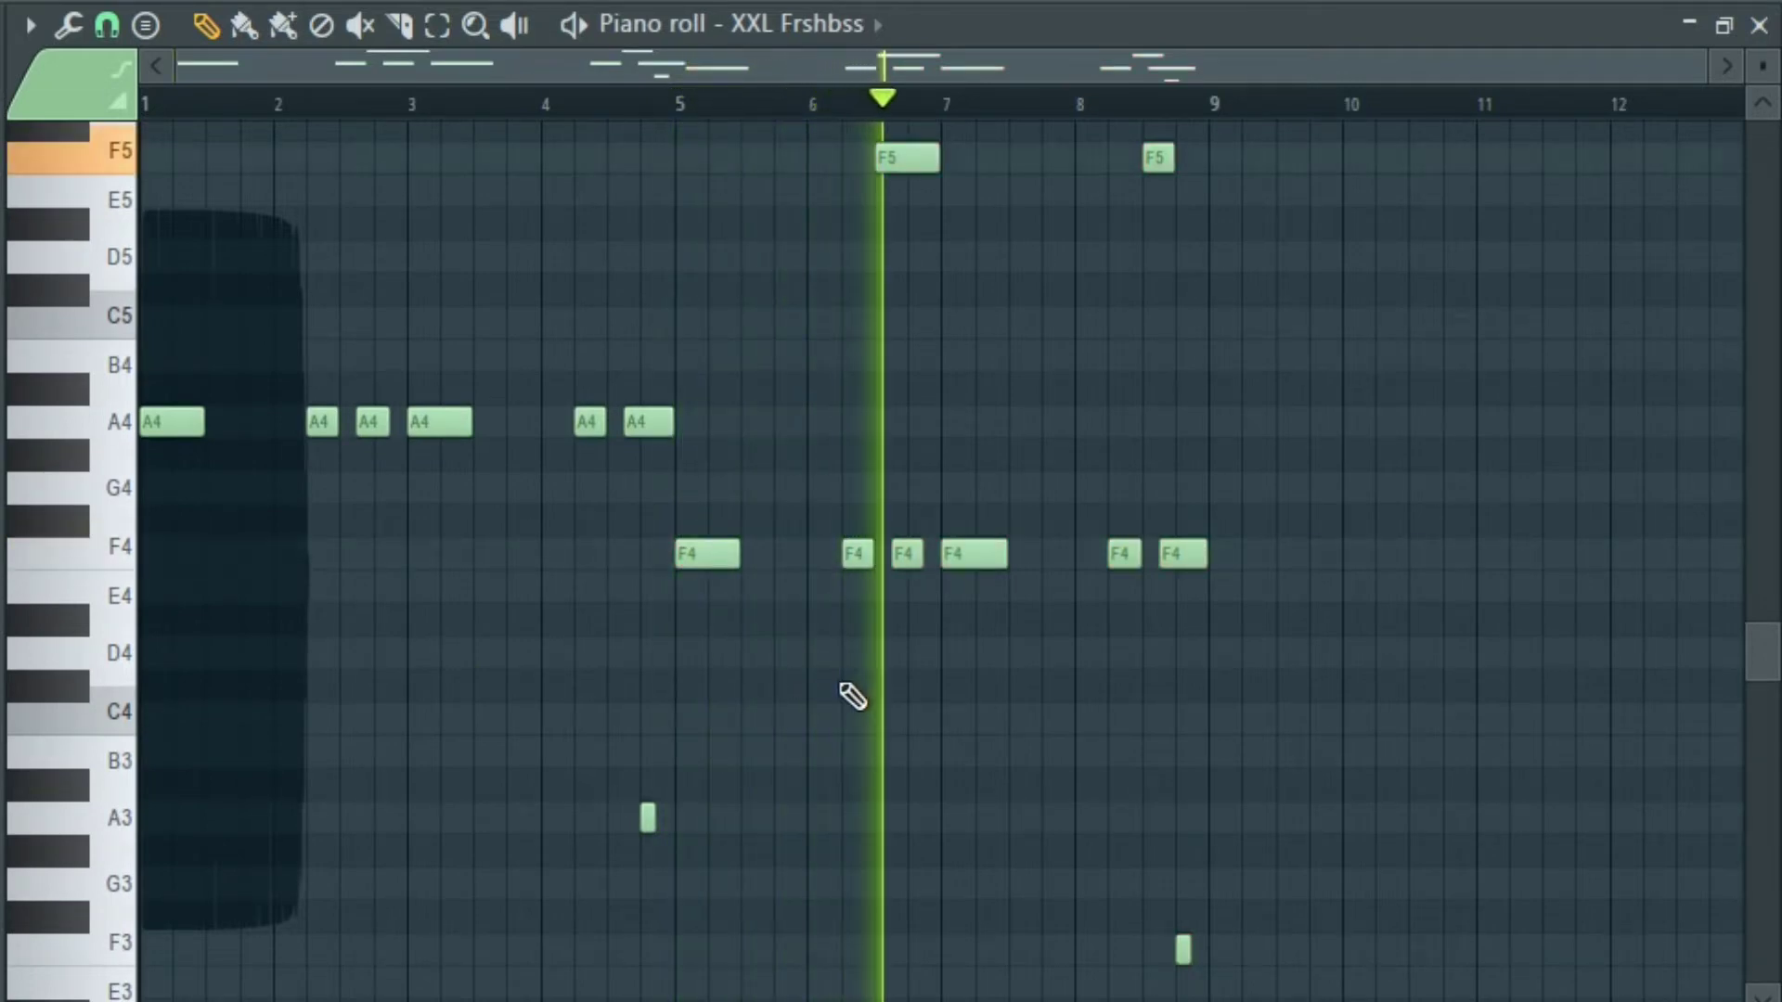
In bar 8, extend the F5 to the bar's end, remove the F3, shorten the last F4 and play from there.
left_click_drag(792, 692, 646, 779)
scroll(594, 687, "up", 2)
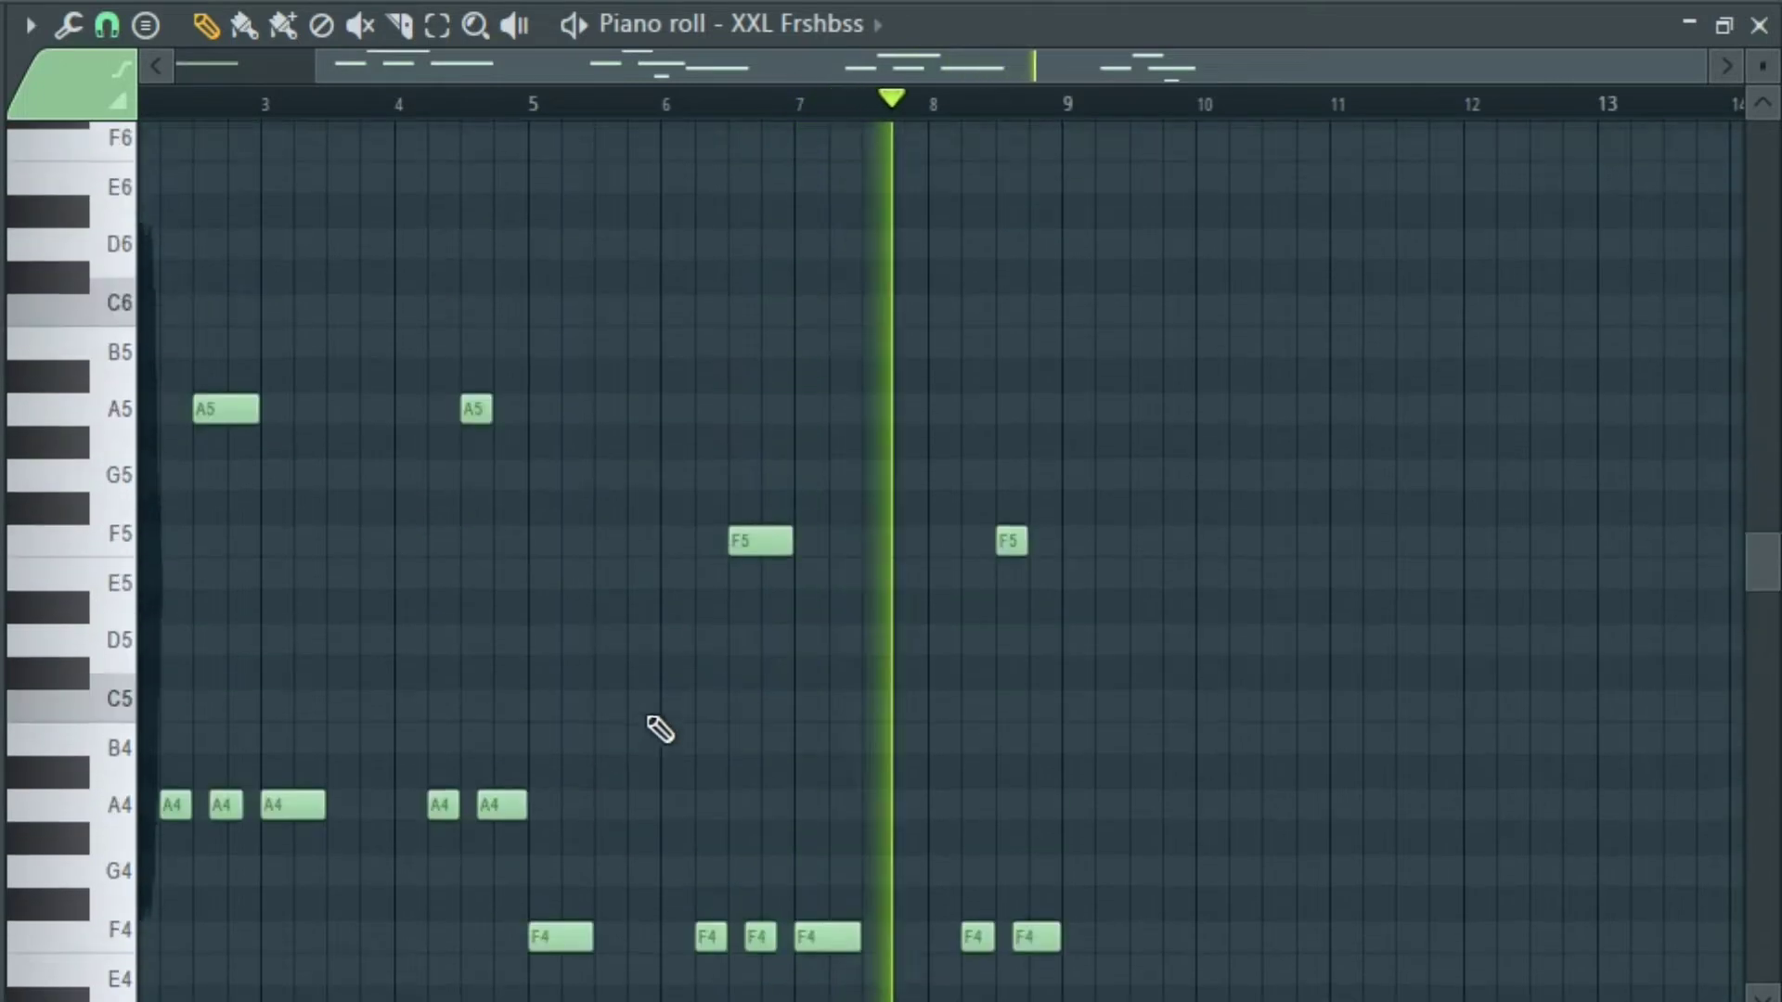
left_click_drag(838, 700, 381, 524)
key("space")
scroll(550, 888, "down", 4)
scroll(568, 497, "up", 3)
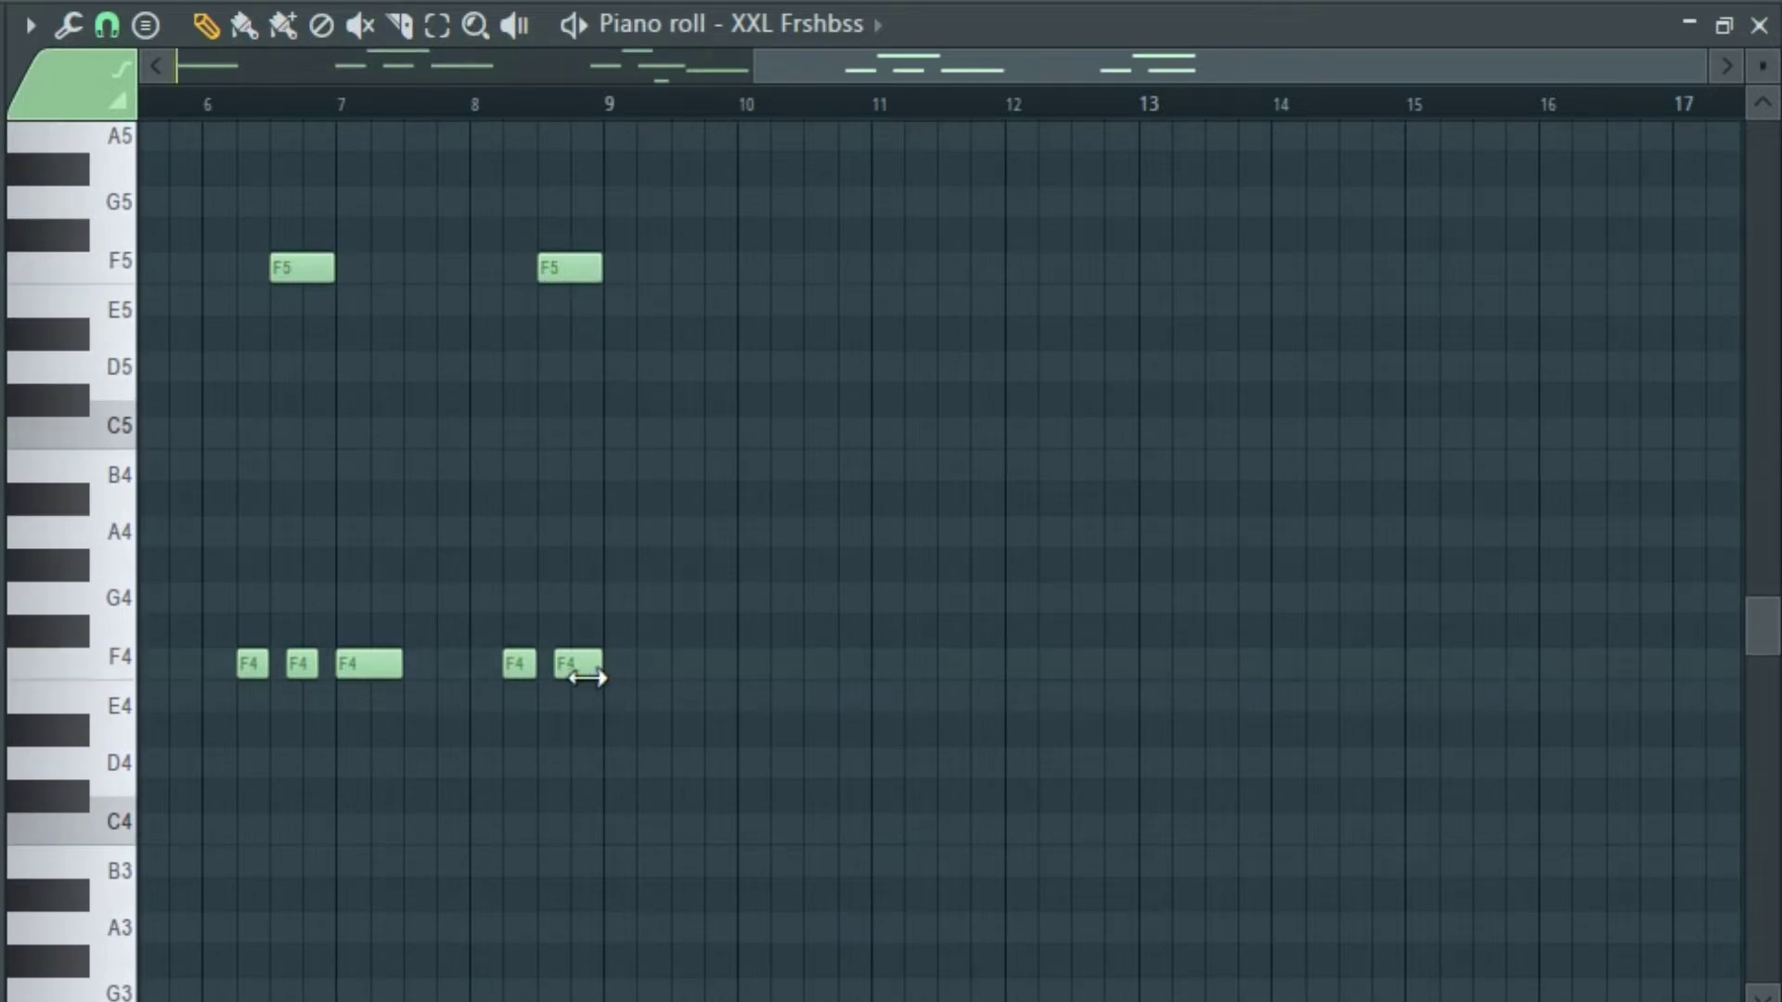
left_click(480, 113)
key("space")
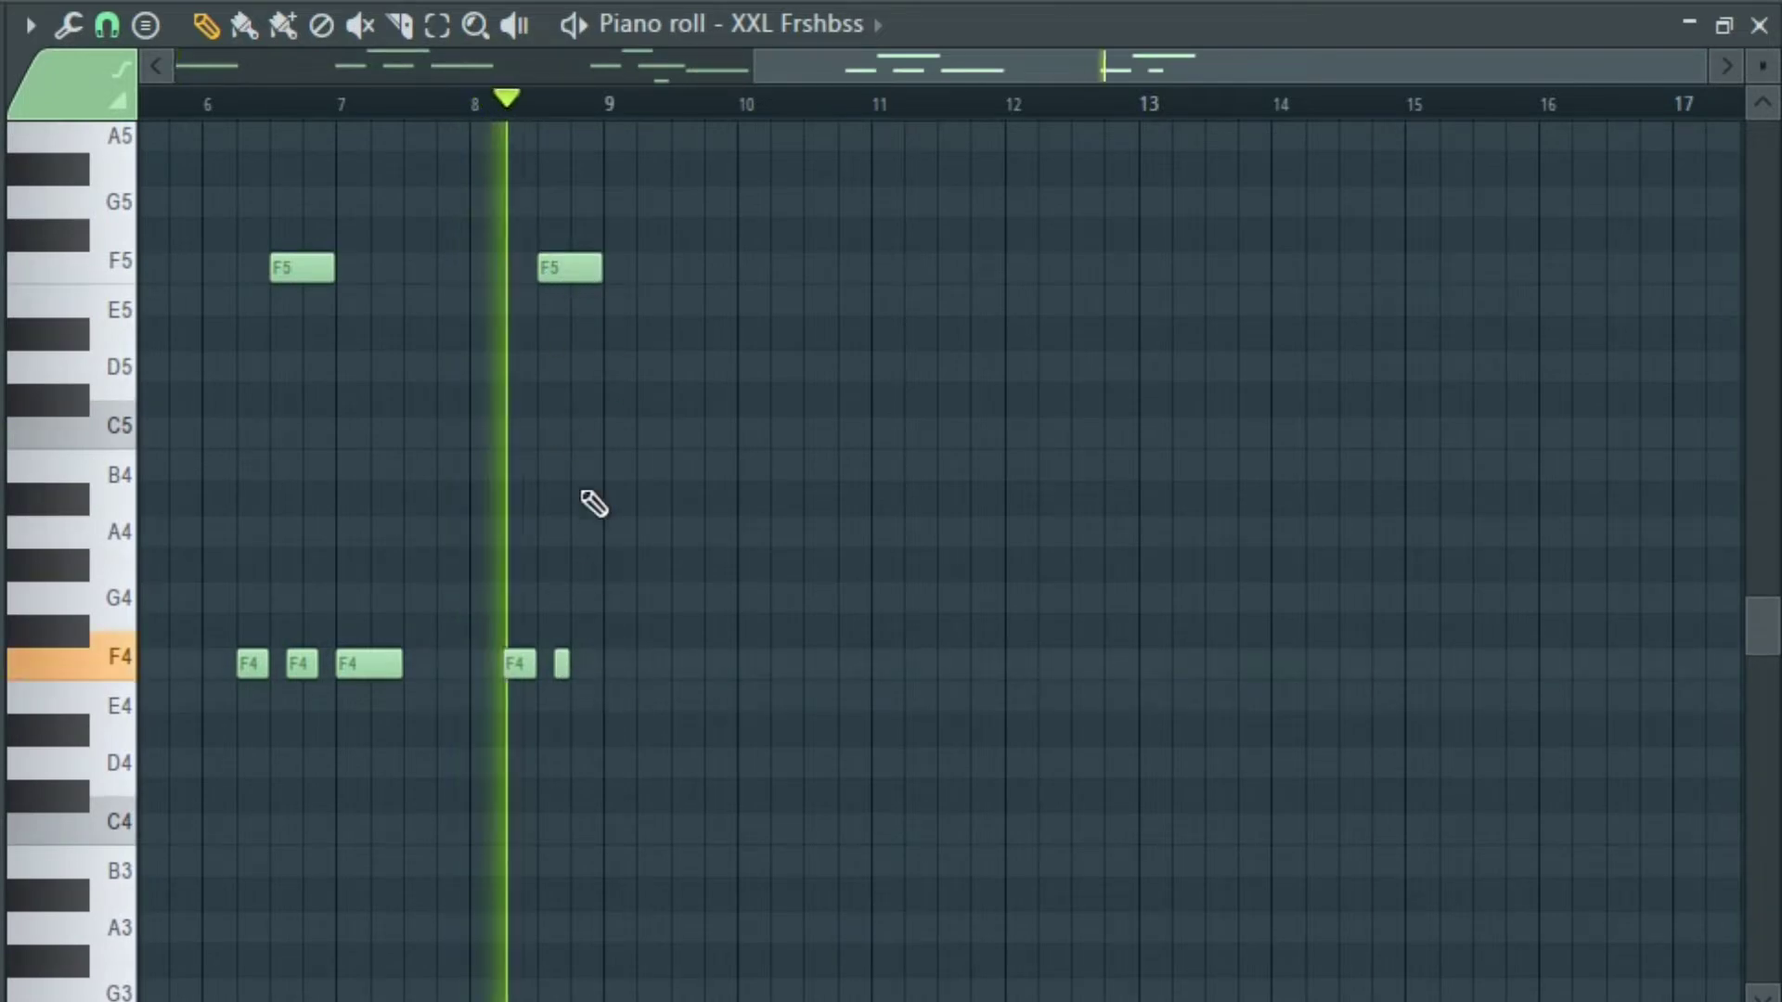
Play bar 8 of the bass line, remove its short second F4 and lower the F5 to E4.
scroll(638, 590, "up", 2)
left_click_drag(647, 584, 305, 576)
key("space")
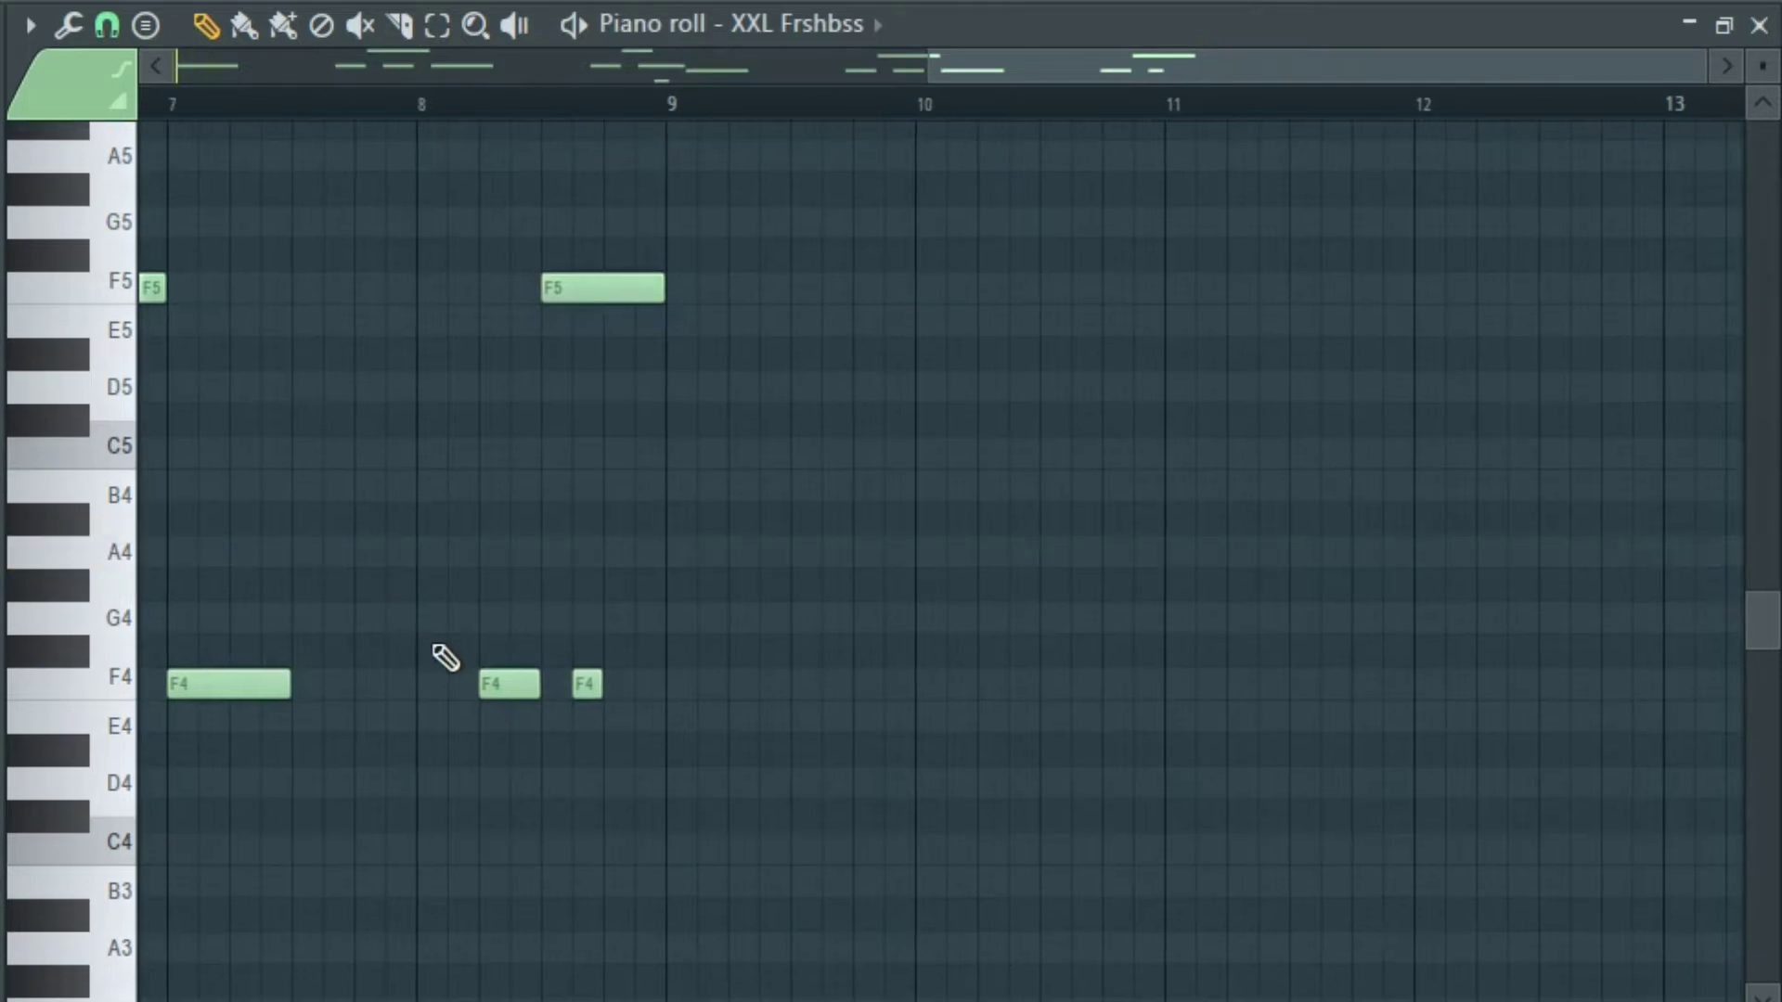
key("space")
key("space")
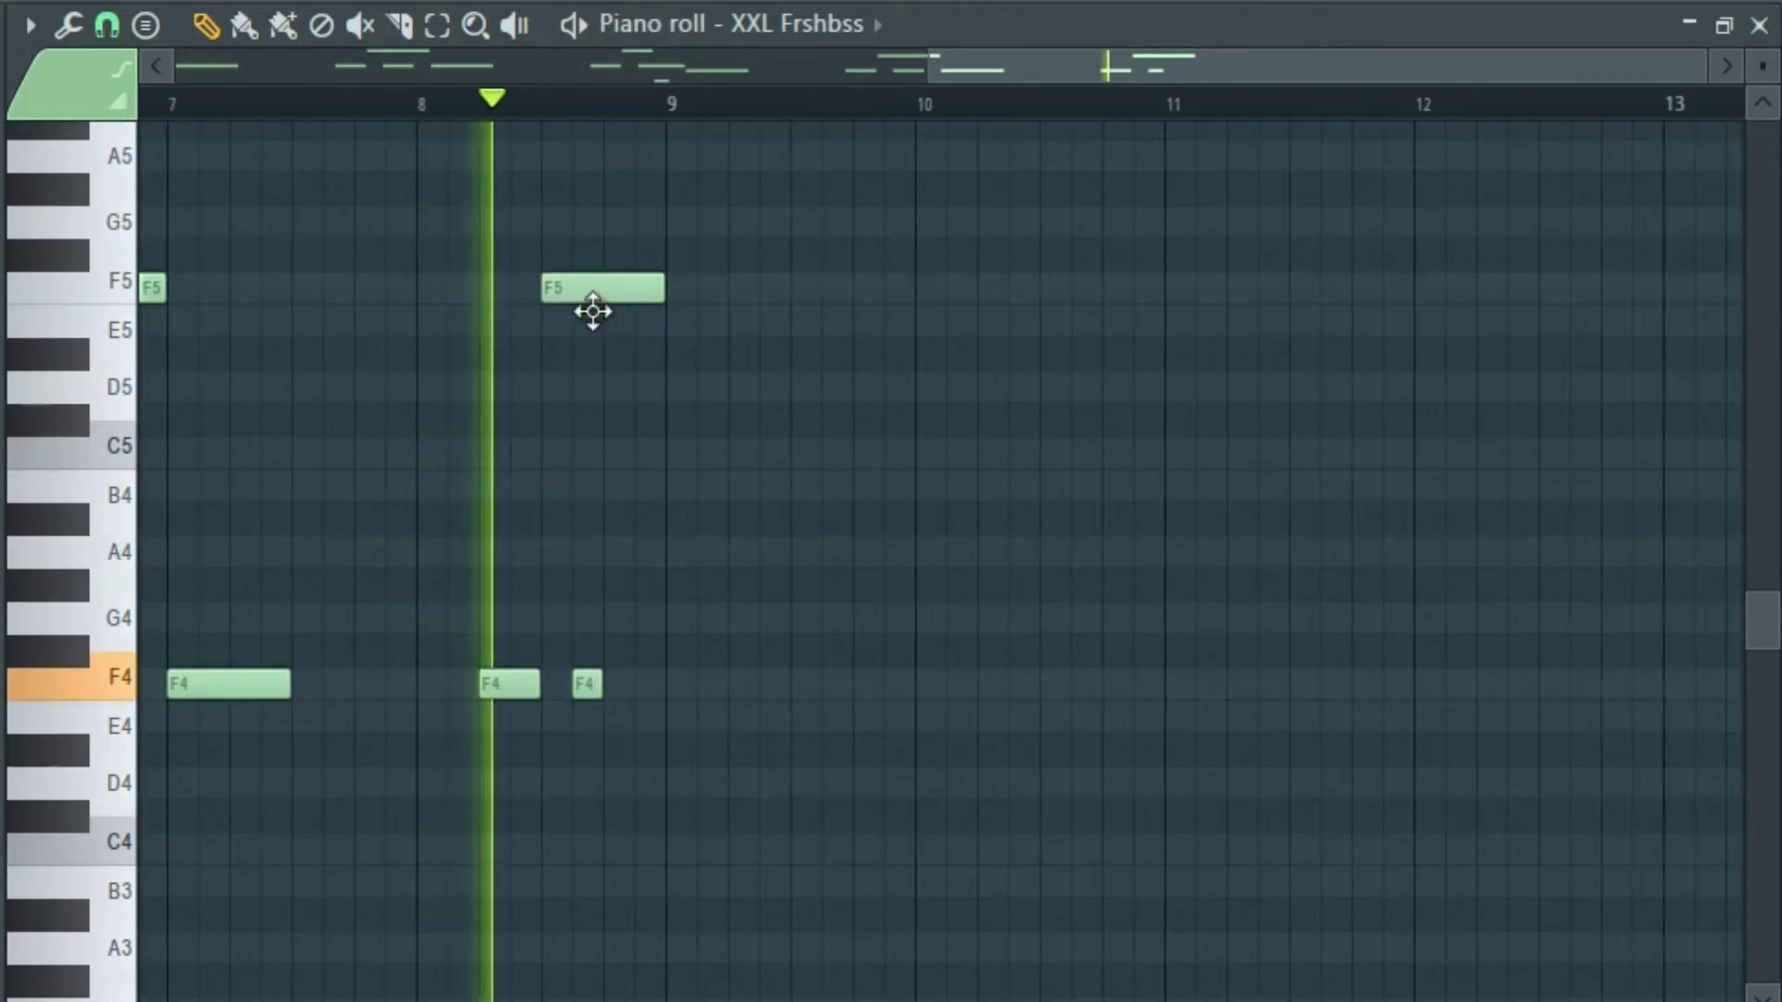
left_click_drag(588, 309, 589, 708)
key("space")
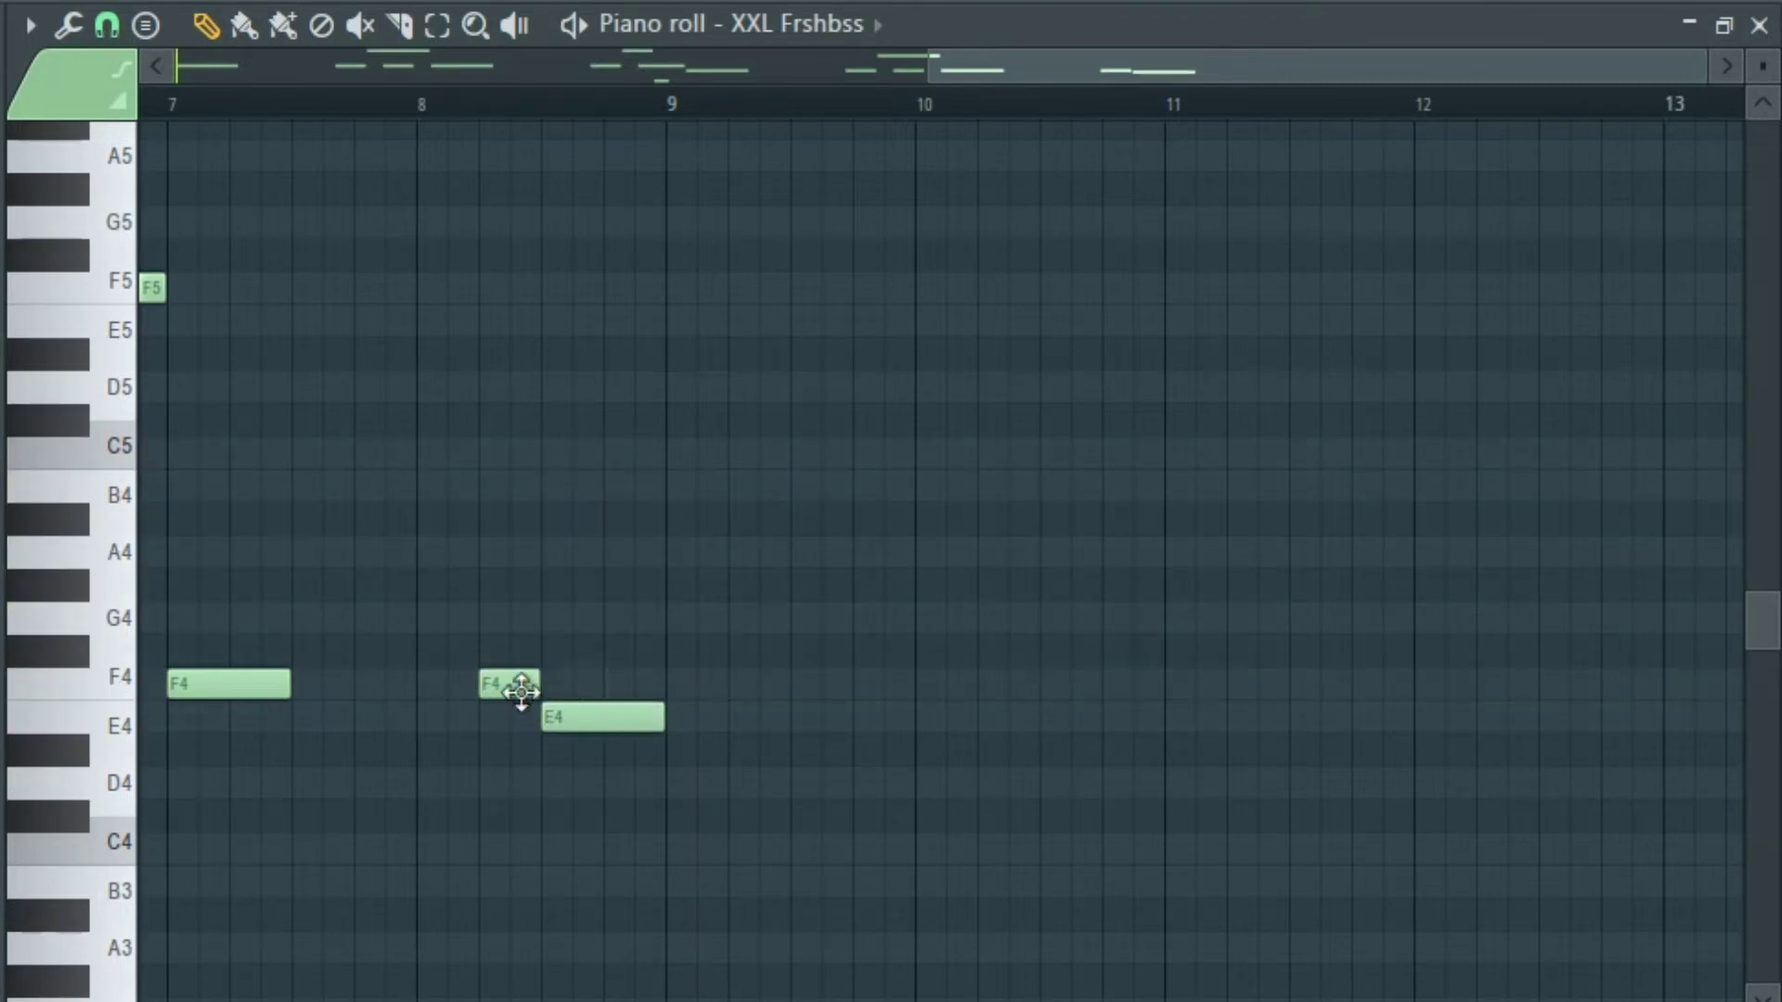
Try moving the E4 at the end of bar 8 down to A3 and play the bass line.
left_click_drag(551, 716, 607, 944)
key("space")
key("space")
key("space")
scroll(167, 760, "down", 5)
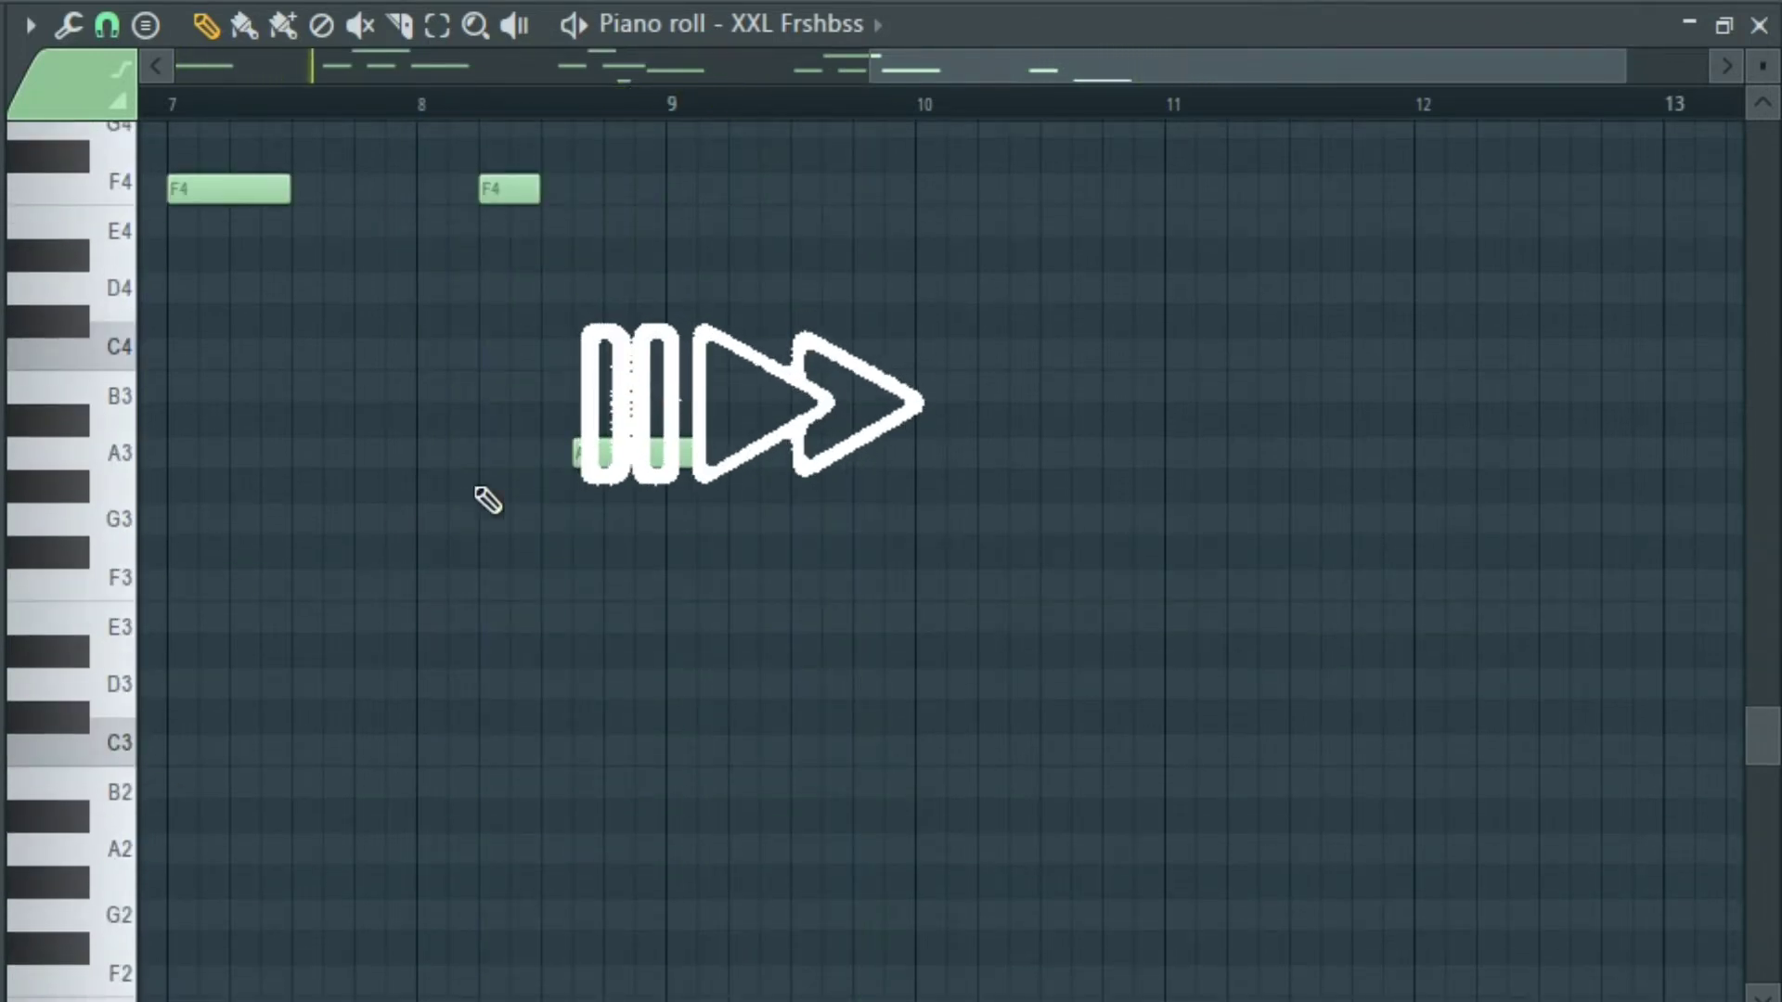
In bar 8, replace the early F4 with an F3 on beat 3, shortened to one beat.
scroll(637, 538, "up", 2)
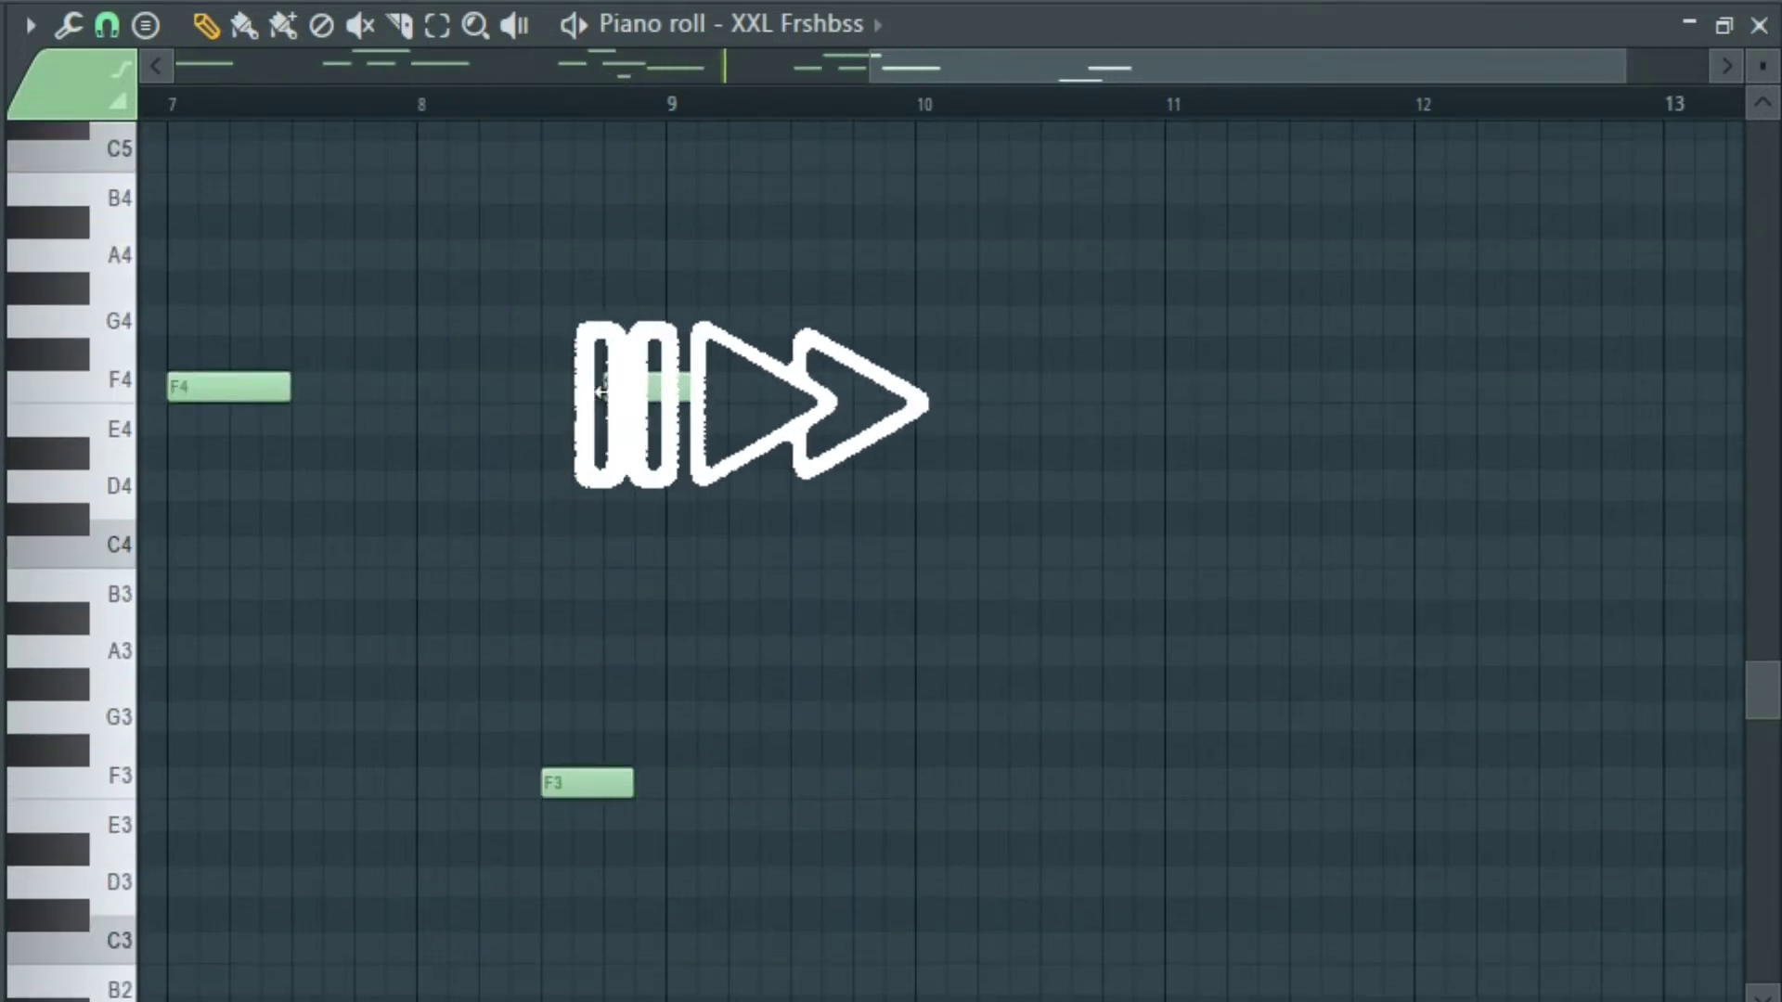
left_click(609, 388)
left_click_drag(630, 785, 599, 784)
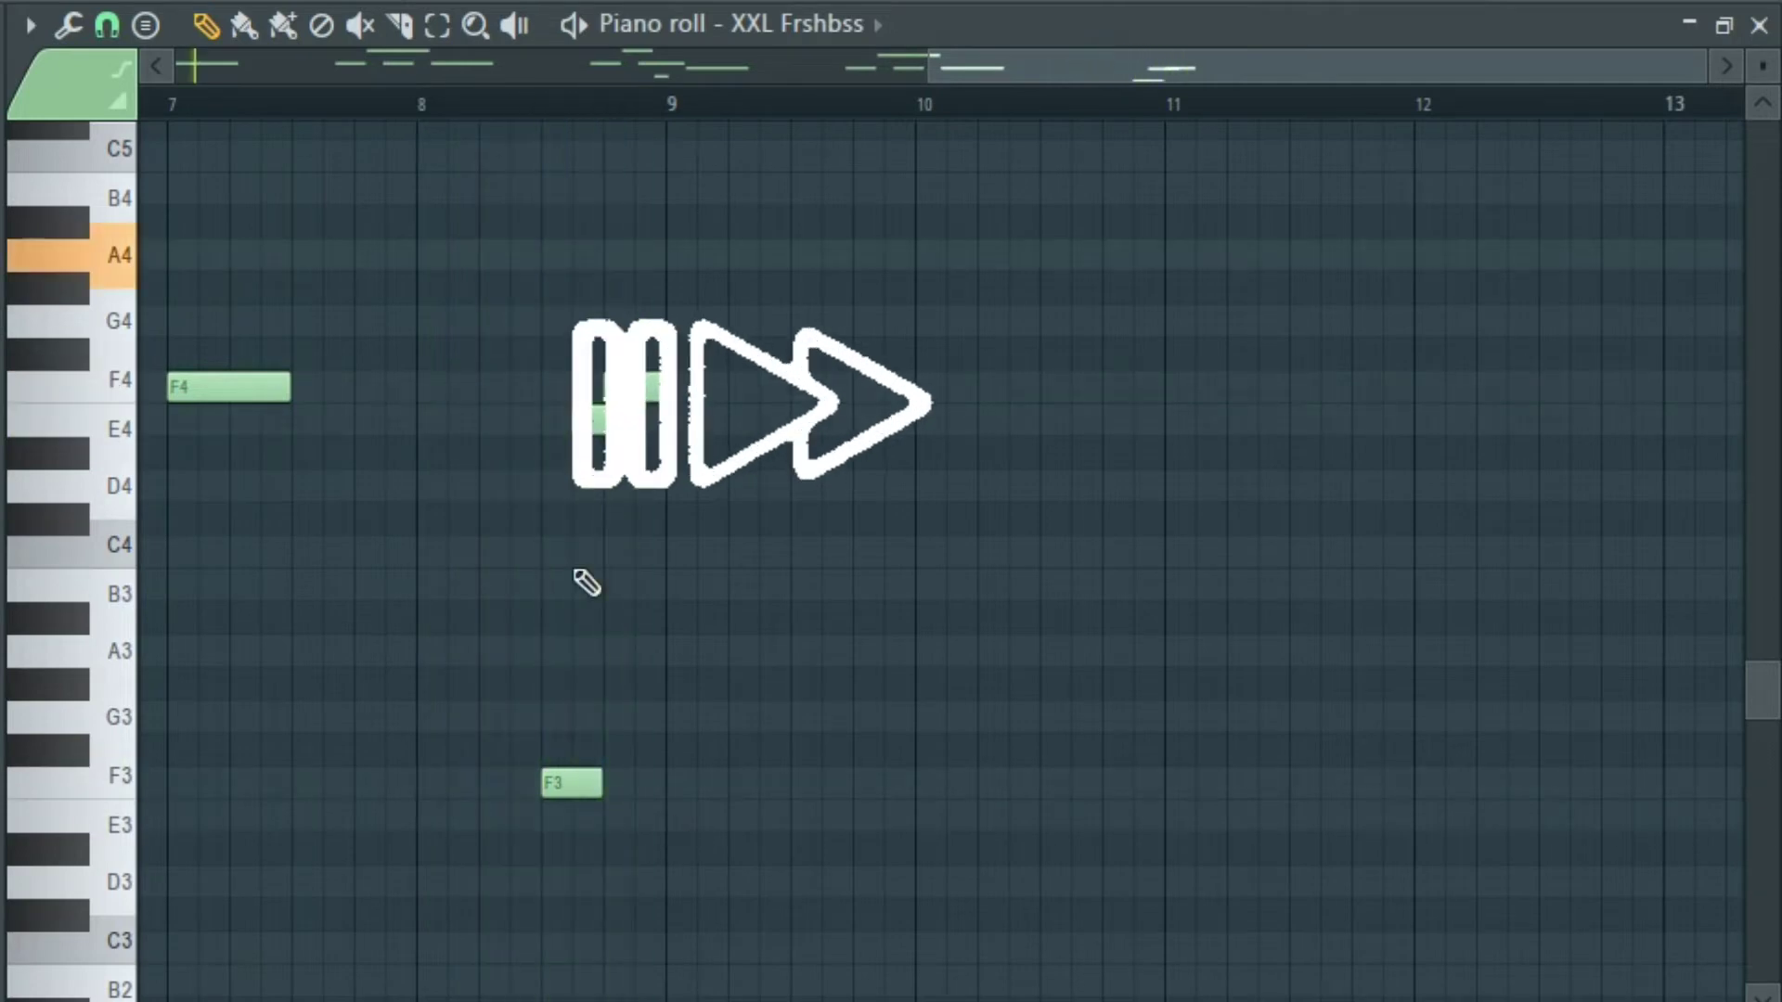
key("space")
Place a one-beat E5 starting half a beat after bar 8's F3, end the bar with a half-beat E4 and play the phrase.
left_click_drag(581, 387, 502, 557)
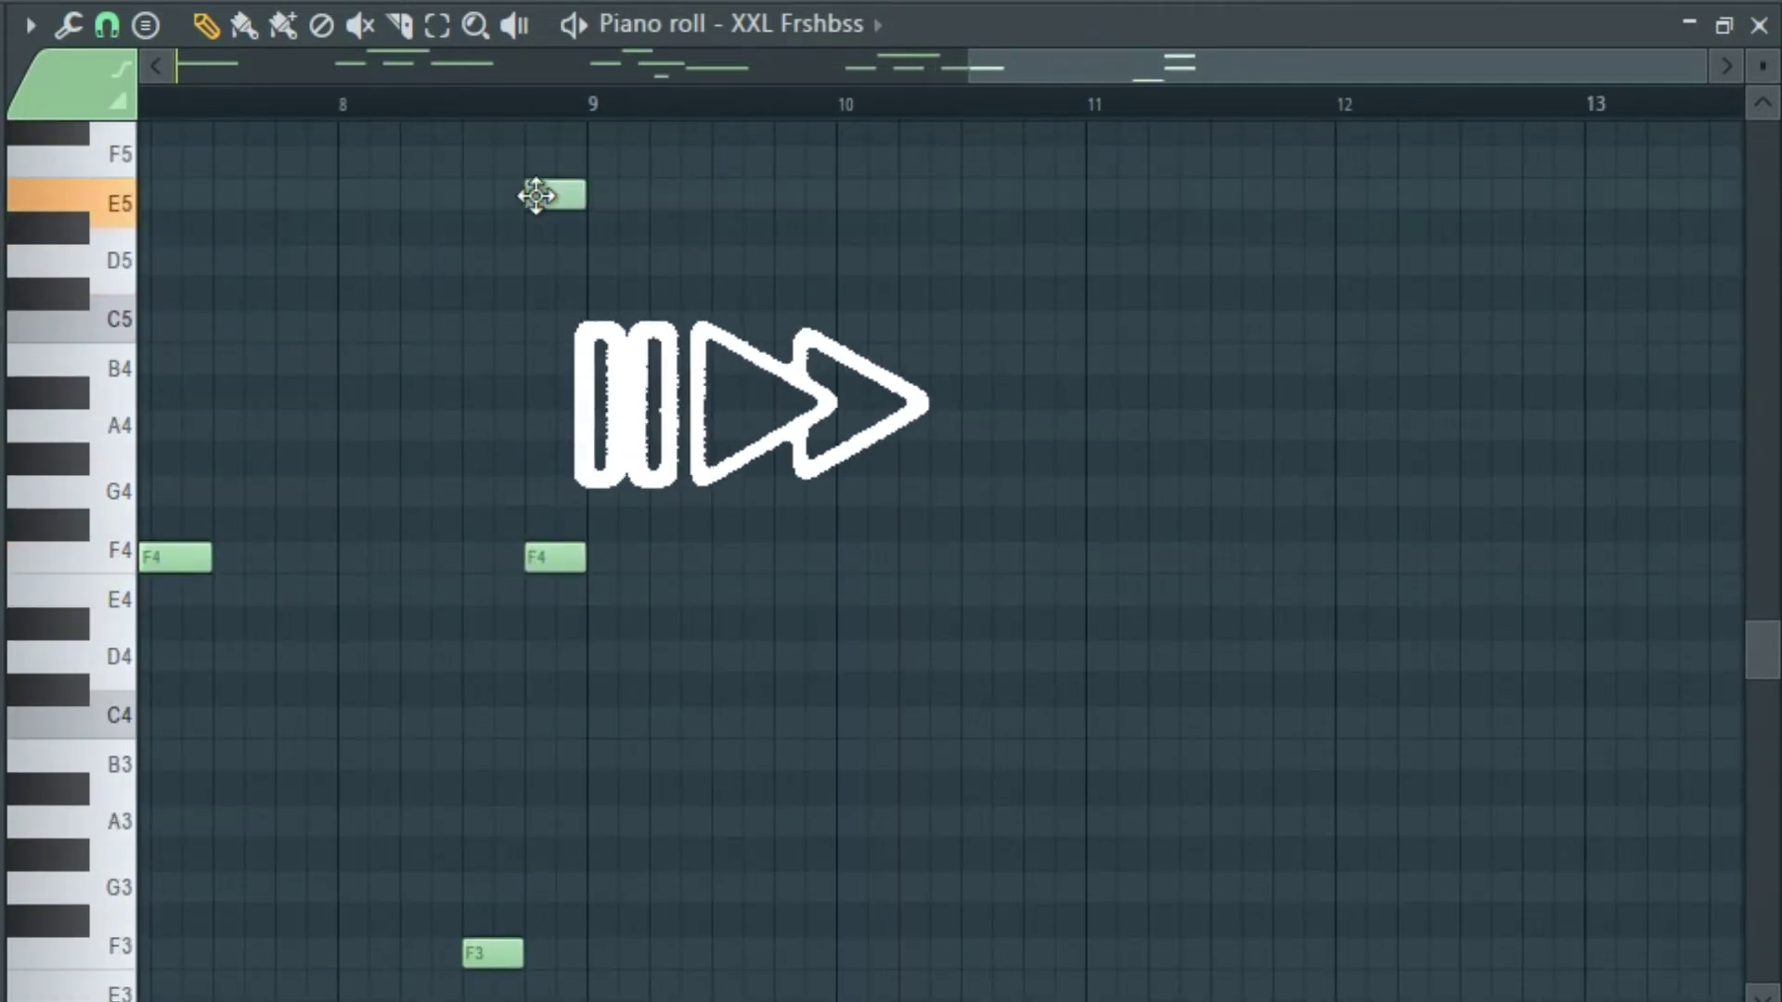
left_click(355, 106)
key("space")
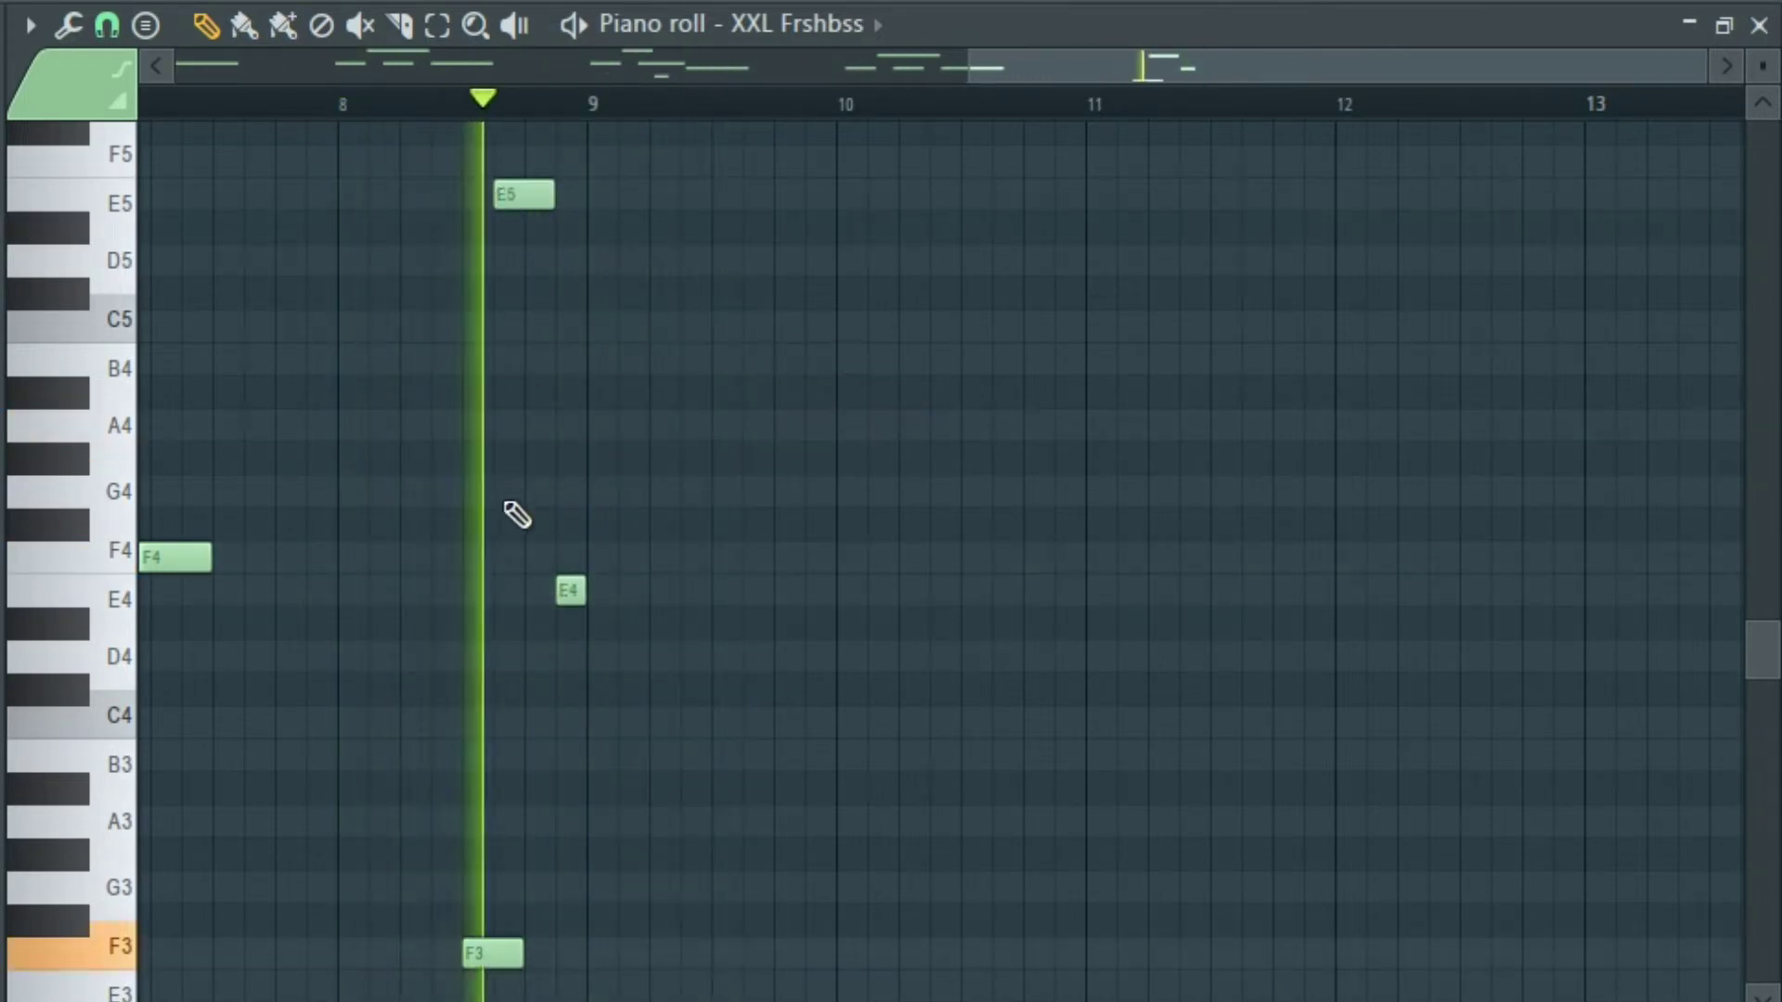
scroll(509, 594, "down", 6)
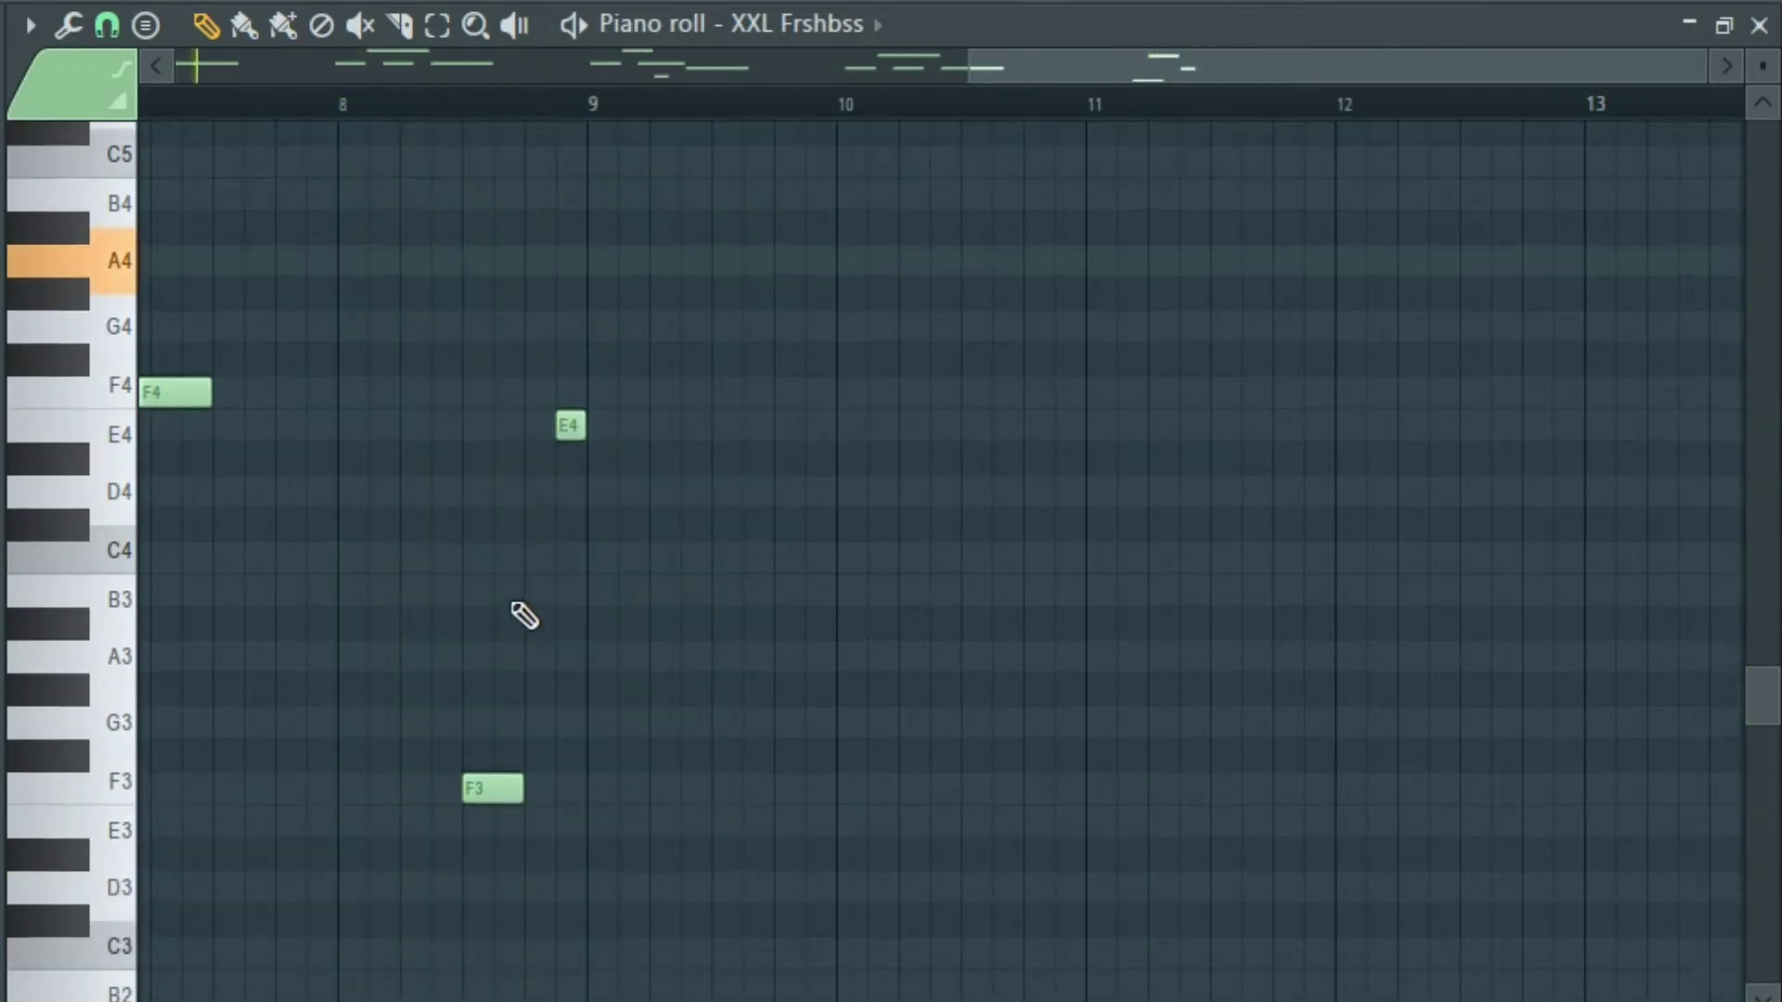
scroll(748, 516, "down", 3)
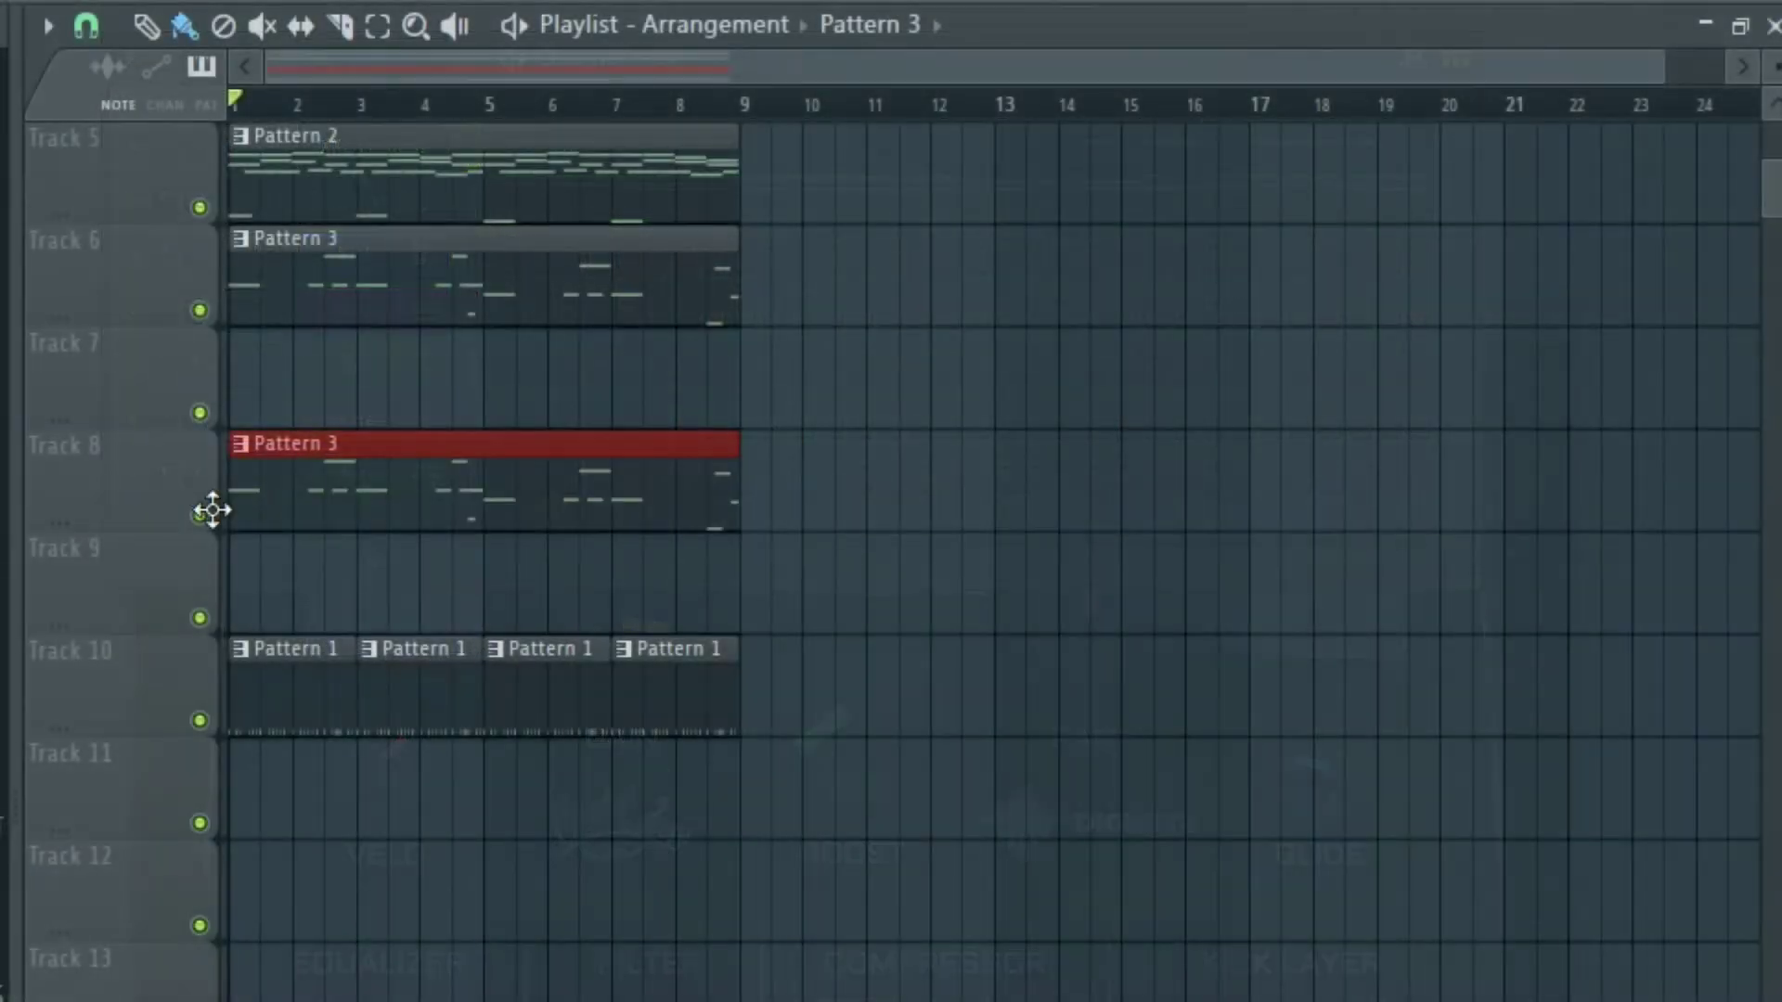
Arrange Pattern 2 across bars 1 to 16 with Patterns 3 and 1 in bars 9 to 16, removing track 8's extra Pattern 3.
right_click(378, 517)
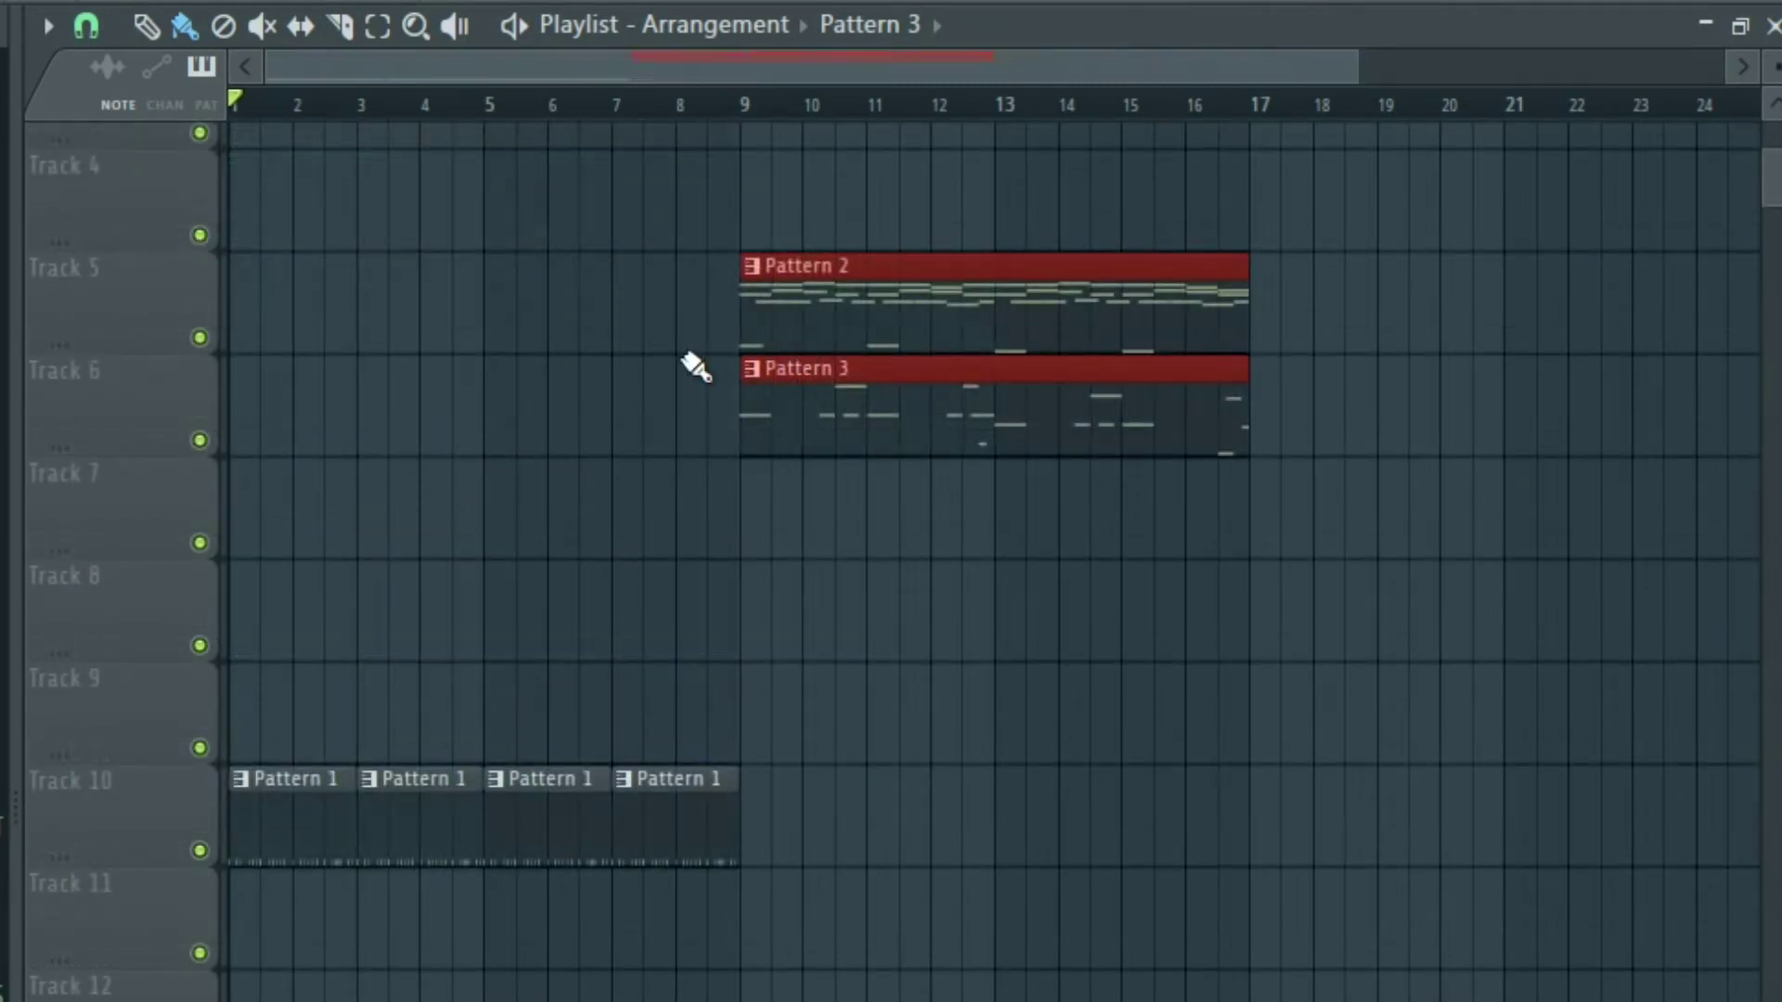
left_click(685, 356, "ctrl")
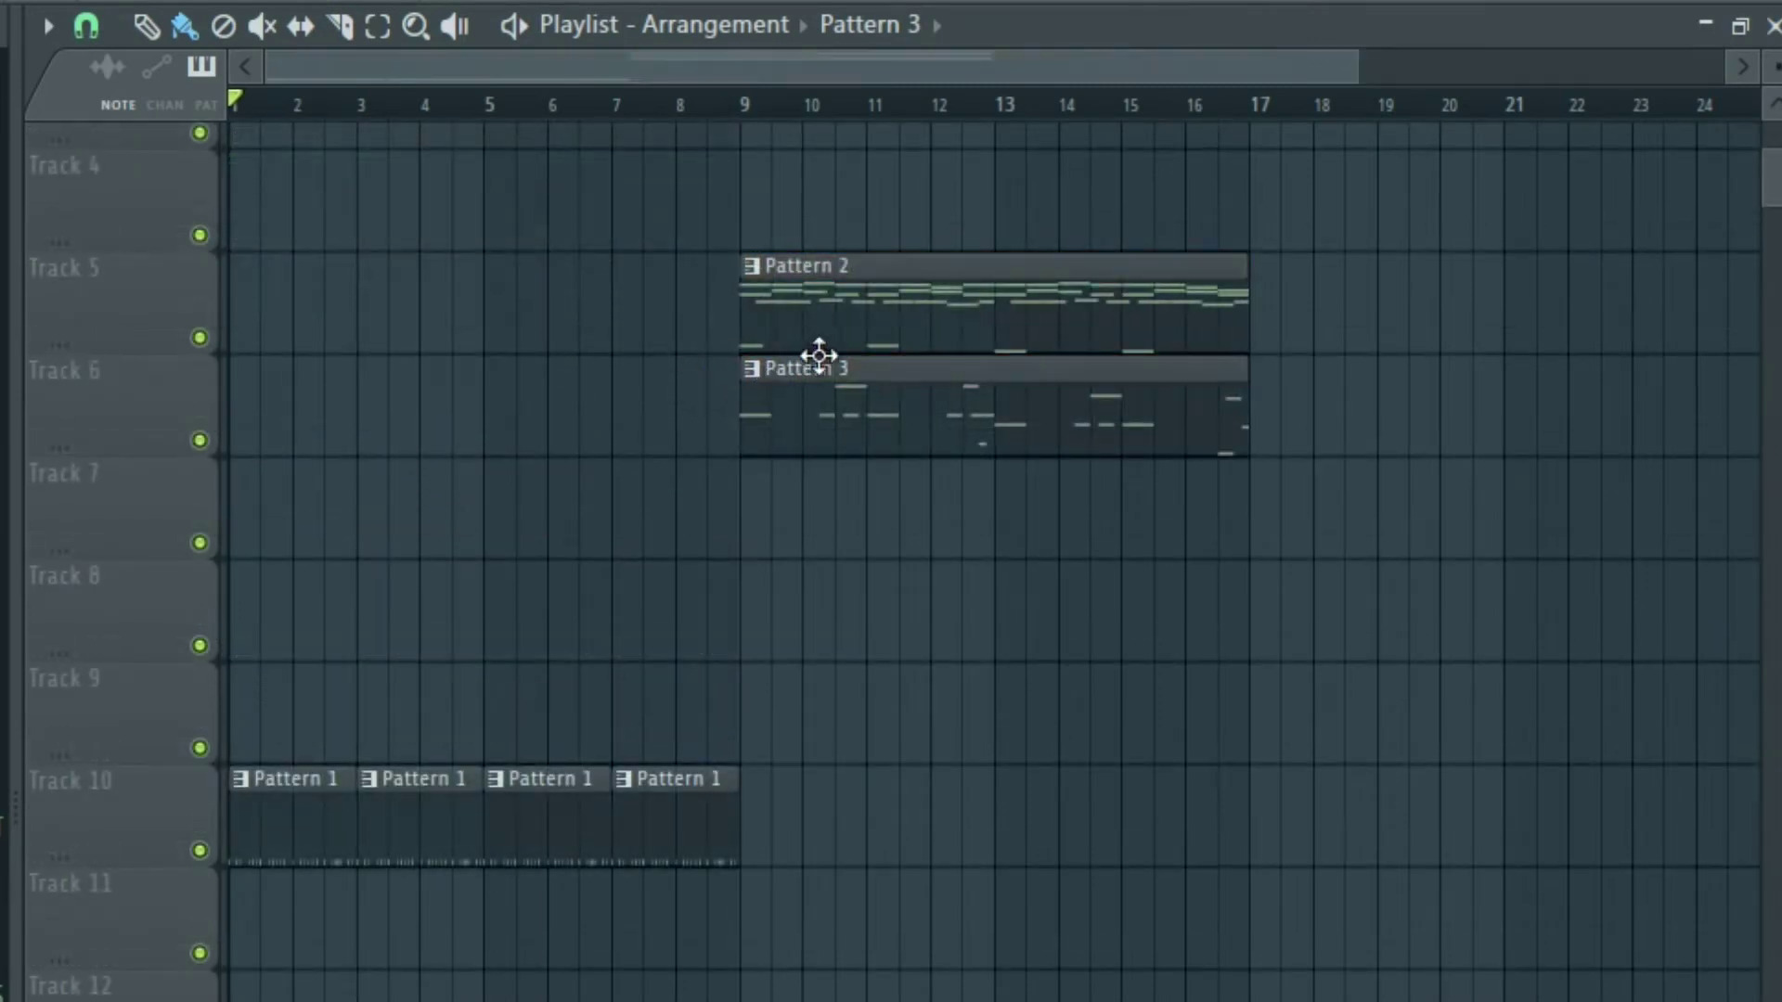
left_click_drag(837, 310, 890, 332)
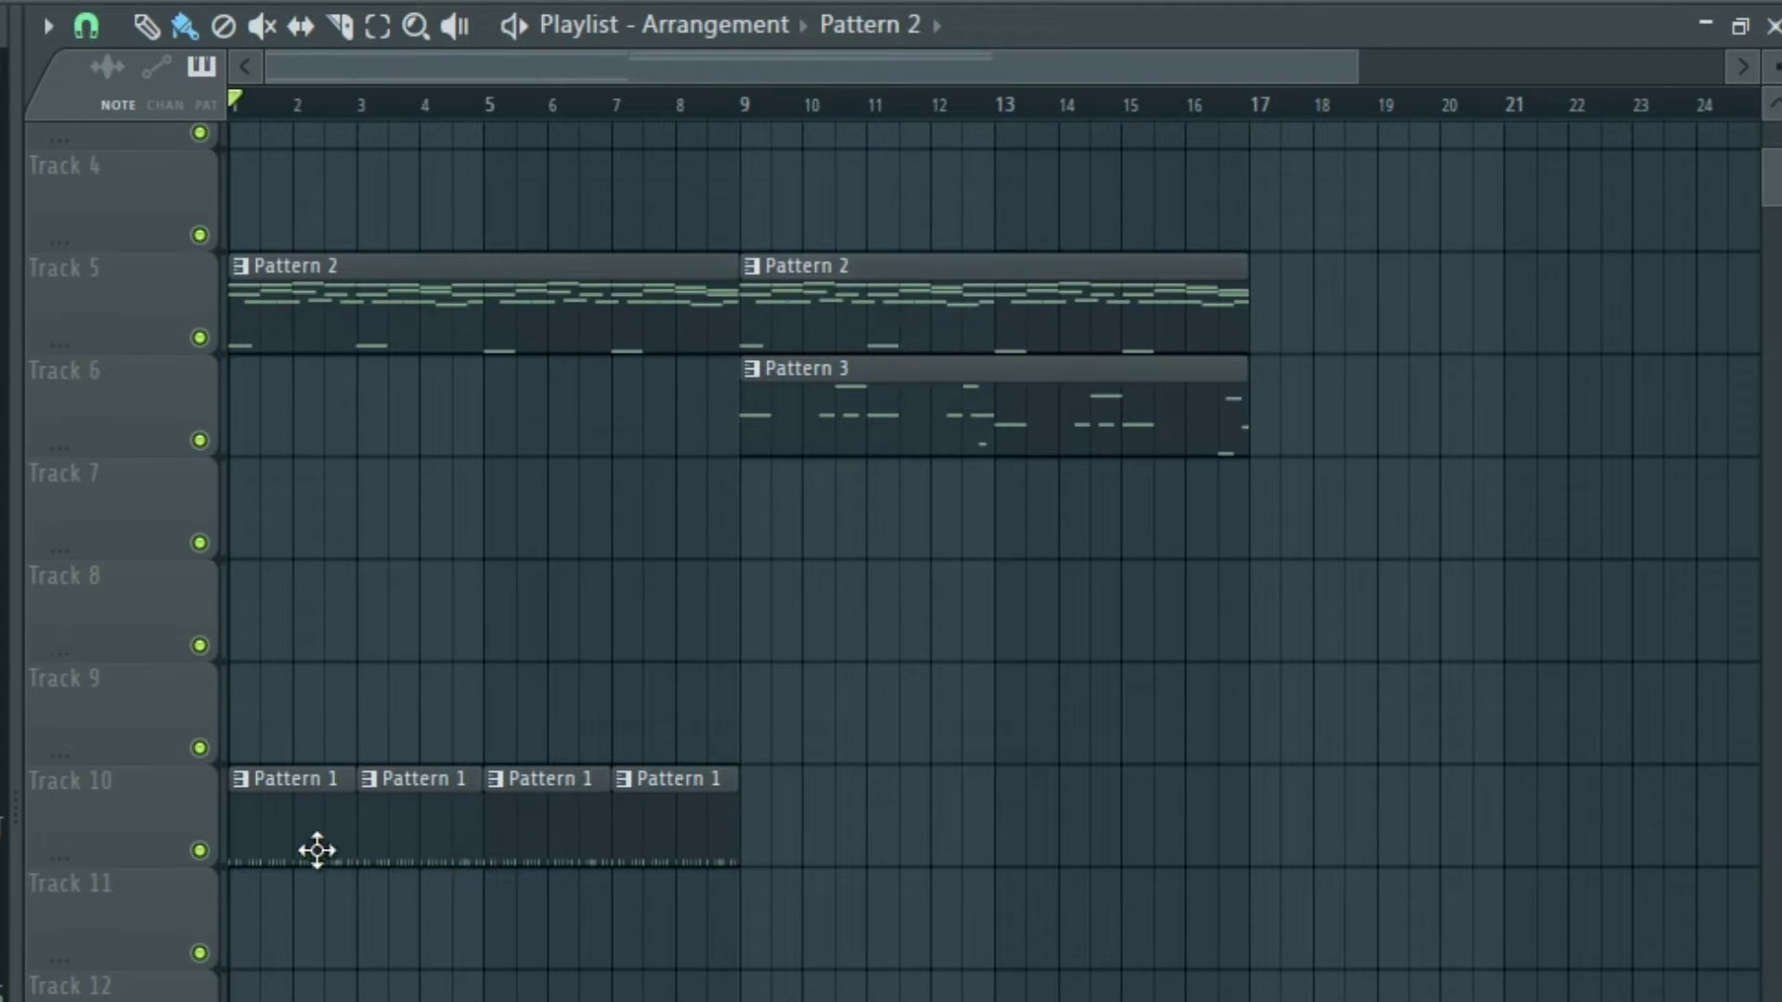
key("ctrl+v")
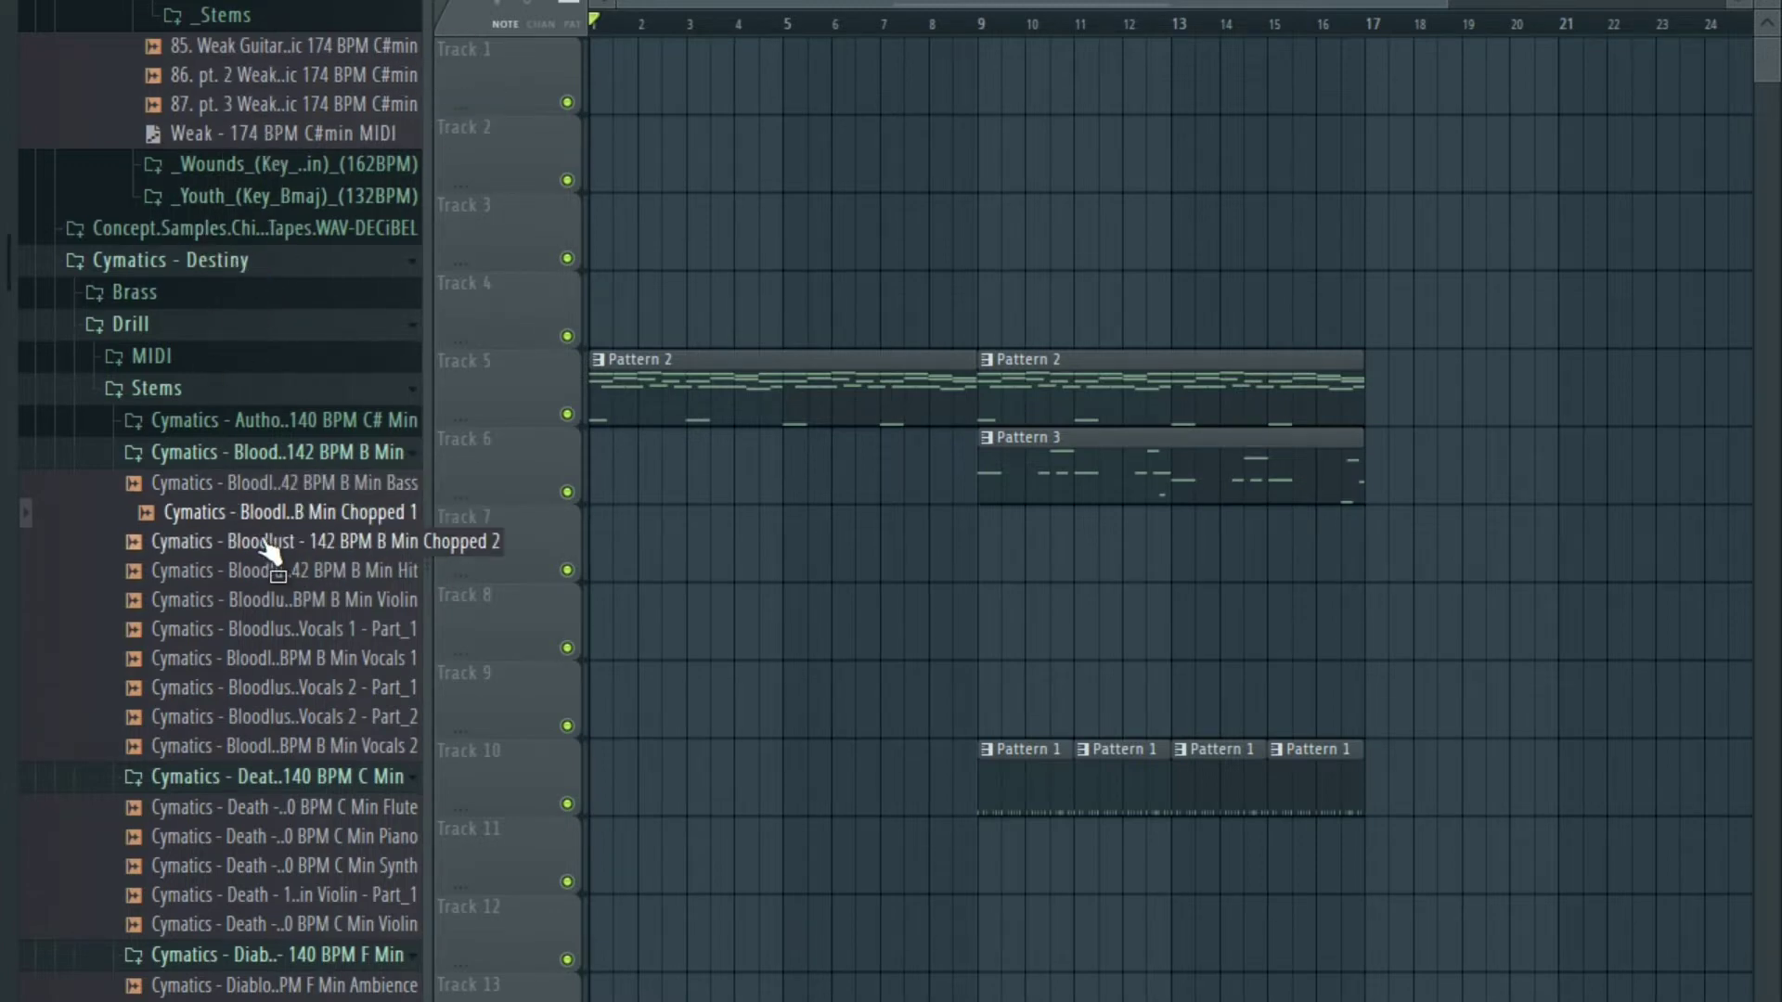
Find the Cymatics Bloodlust 142 BPM B Min Violin stem, place it on track 4 at bar 1 and preview the arrangement.
scroll(267, 547, "down", 3)
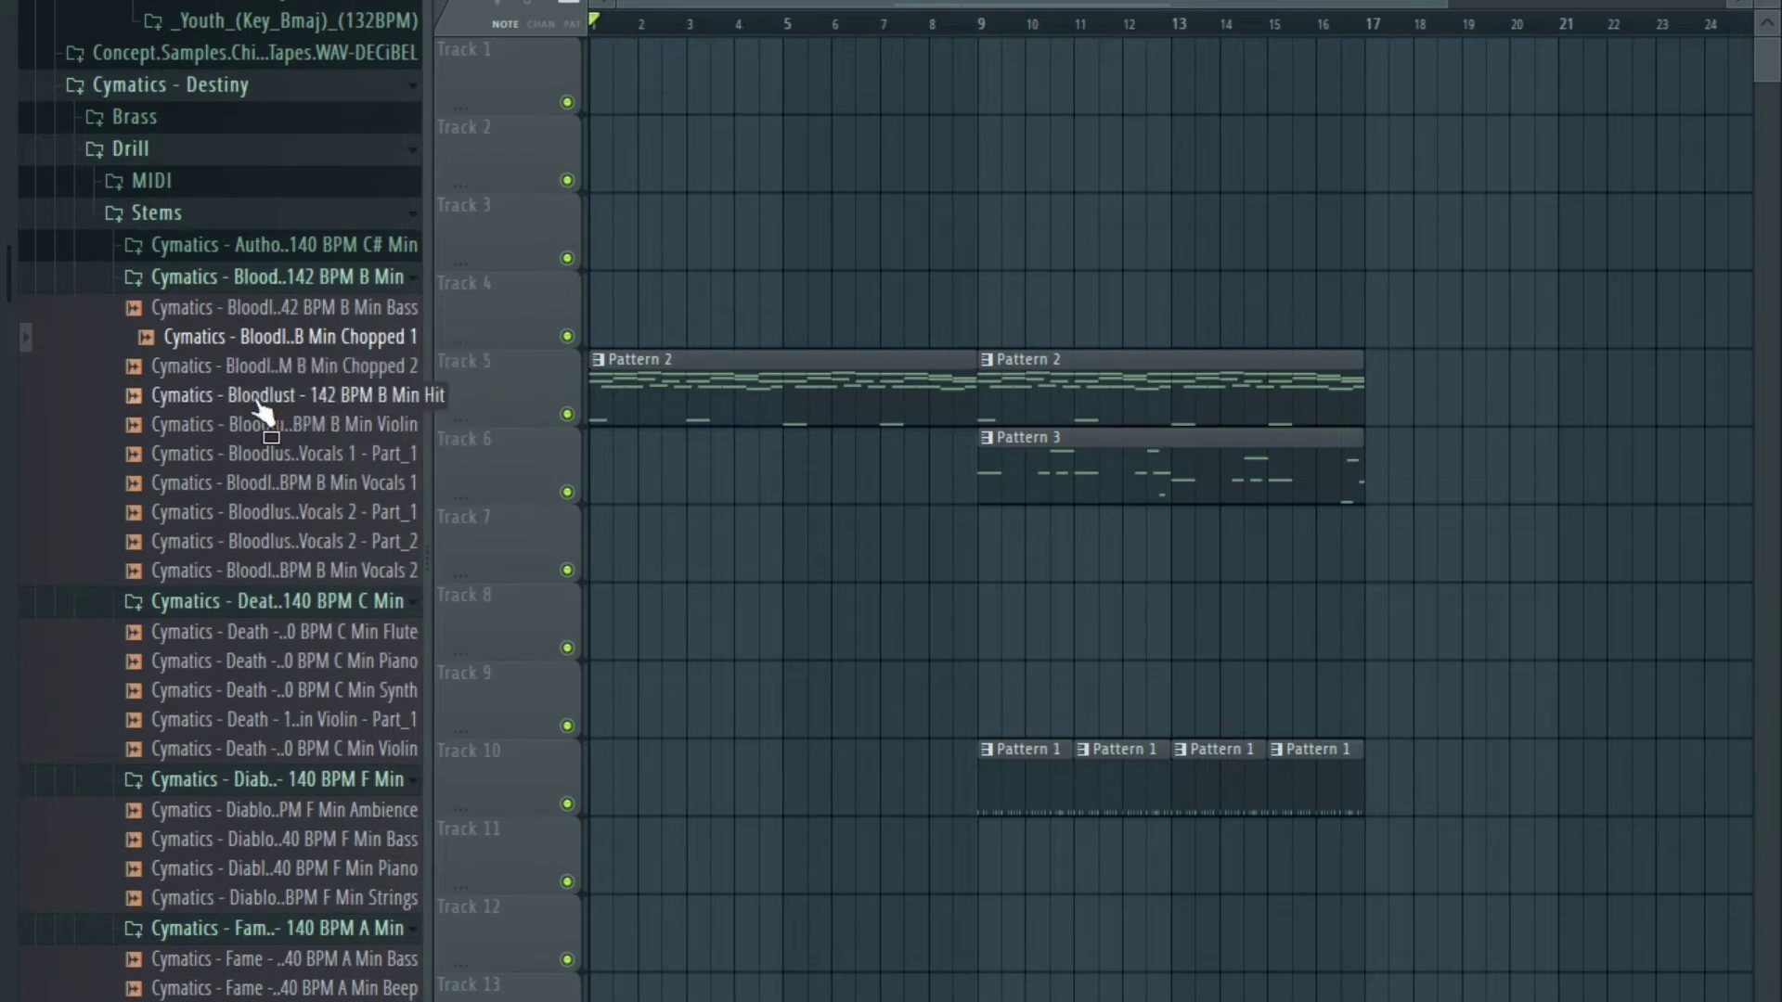
scroll(291, 490, "up", 1)
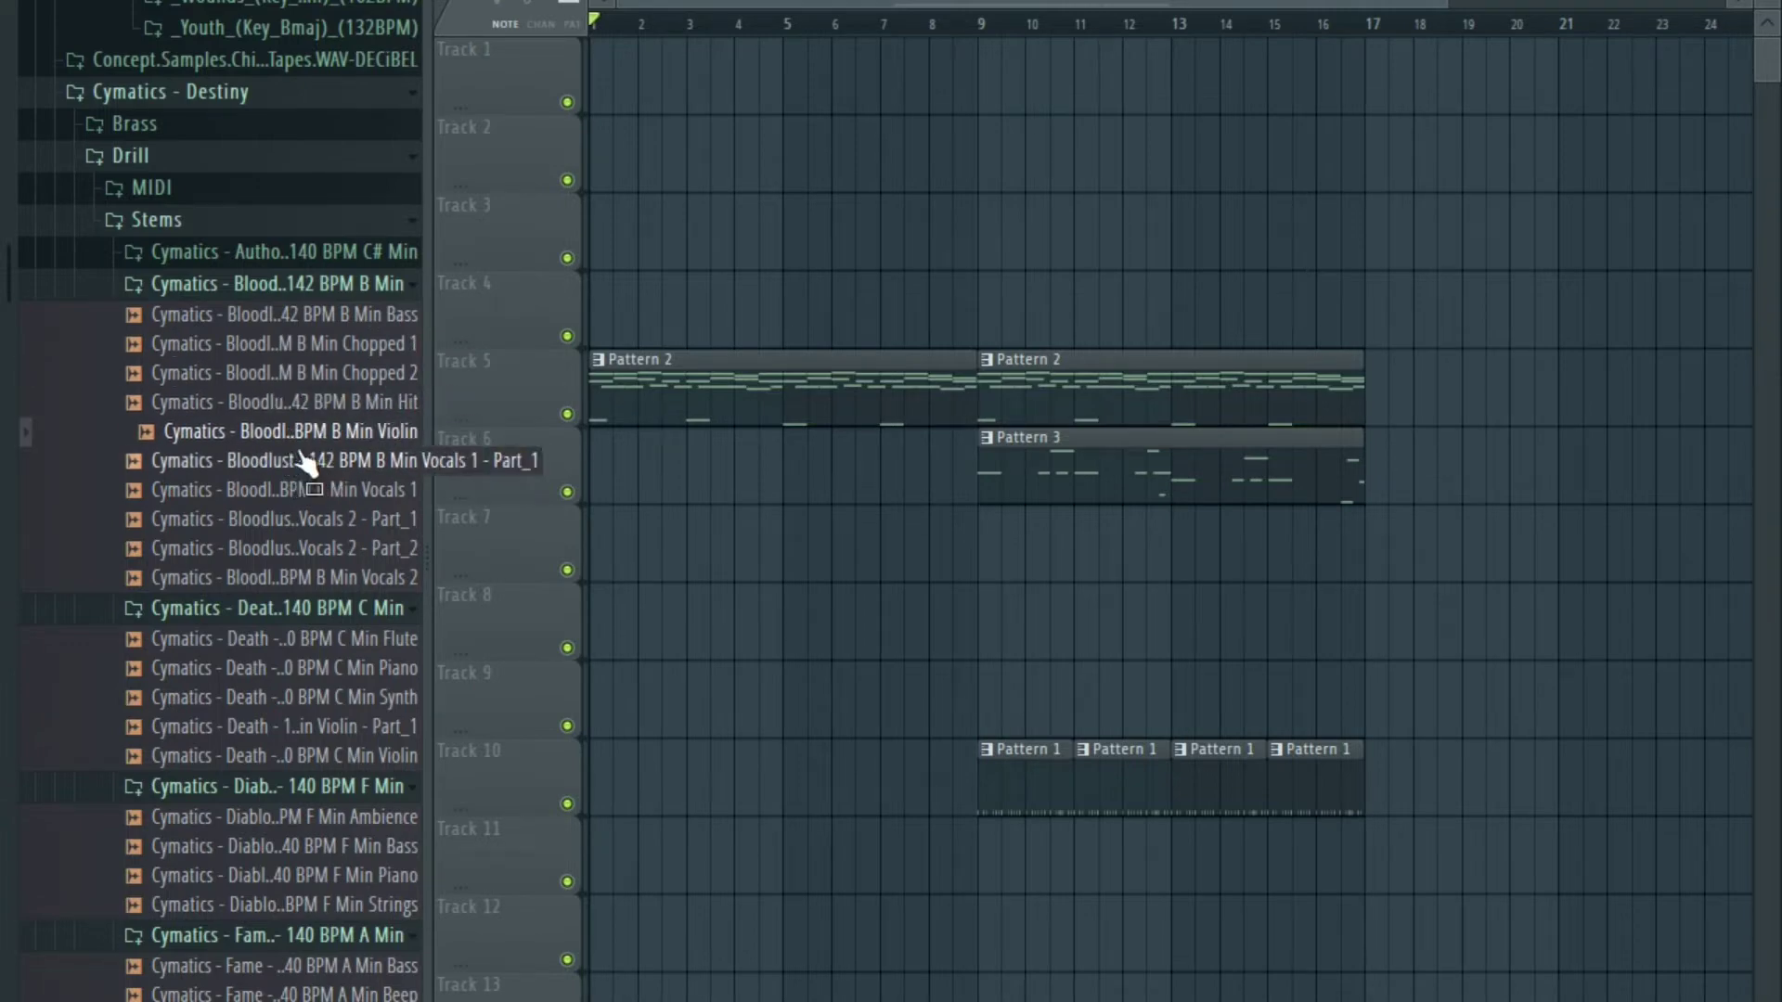
left_click_drag(309, 408, 639, 322)
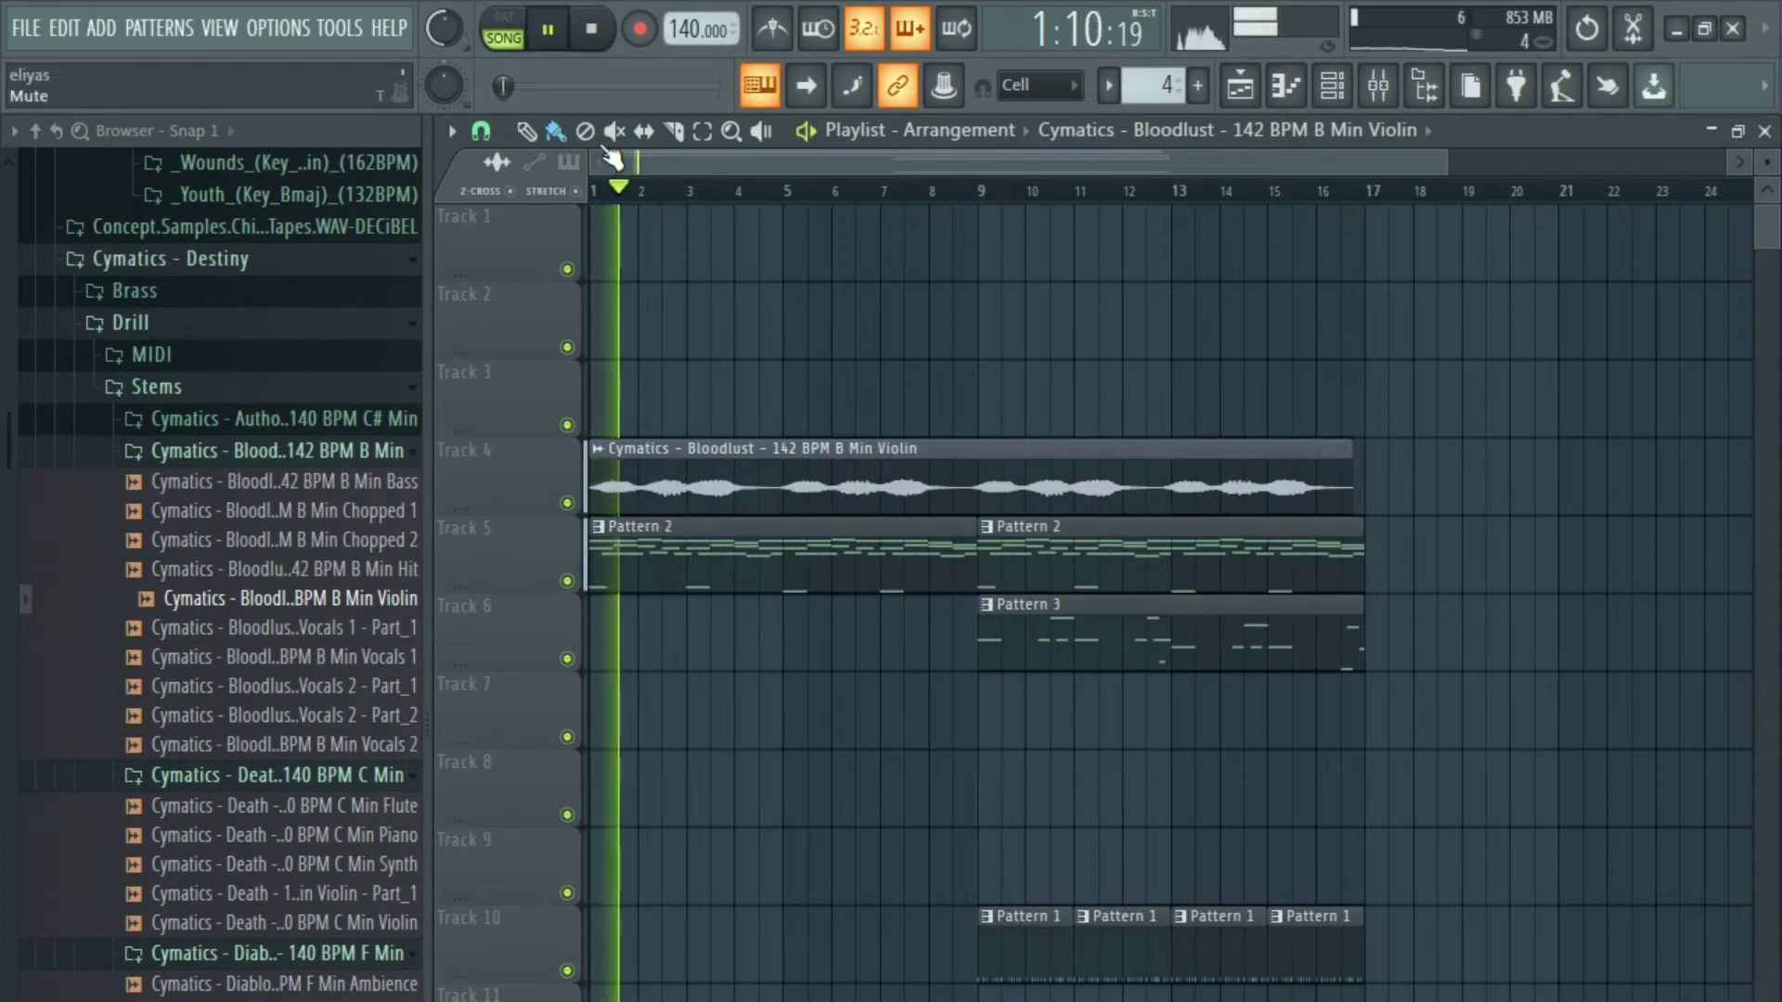
left_click(592, 30)
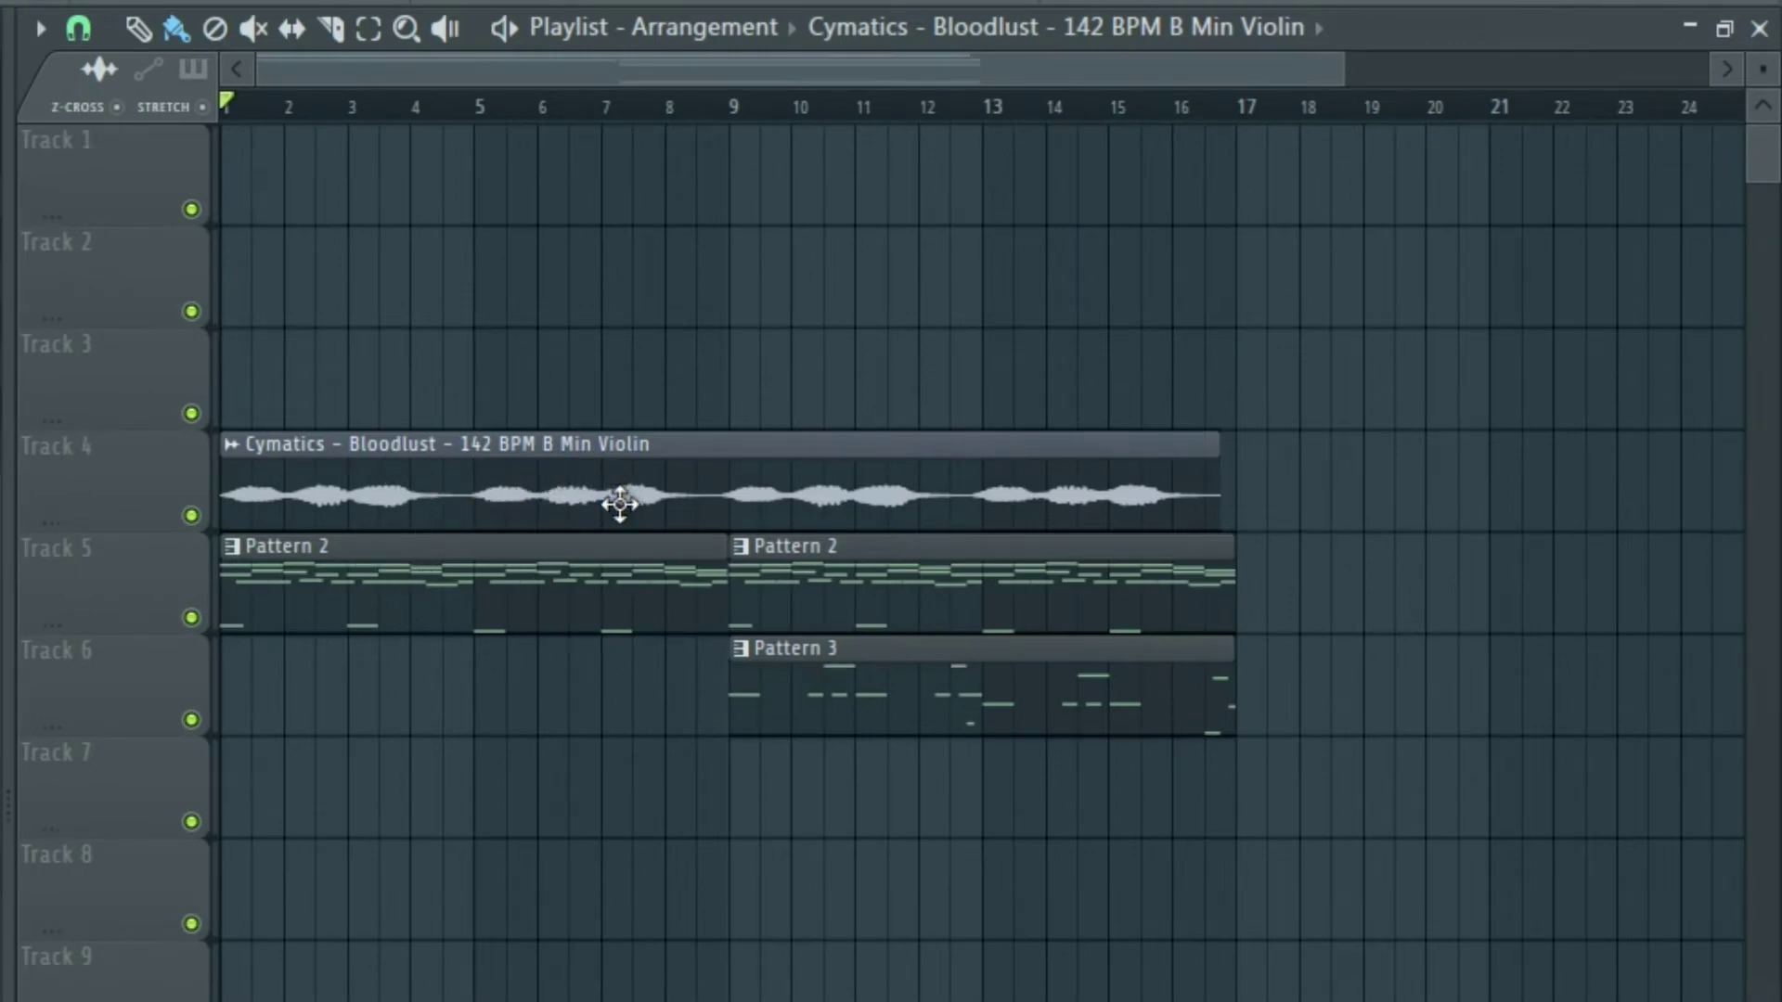
Show all channels in the channel rack and check the root key in Addictive Keys' miscellaneous settings.
key("F5")
left_click(408, 250)
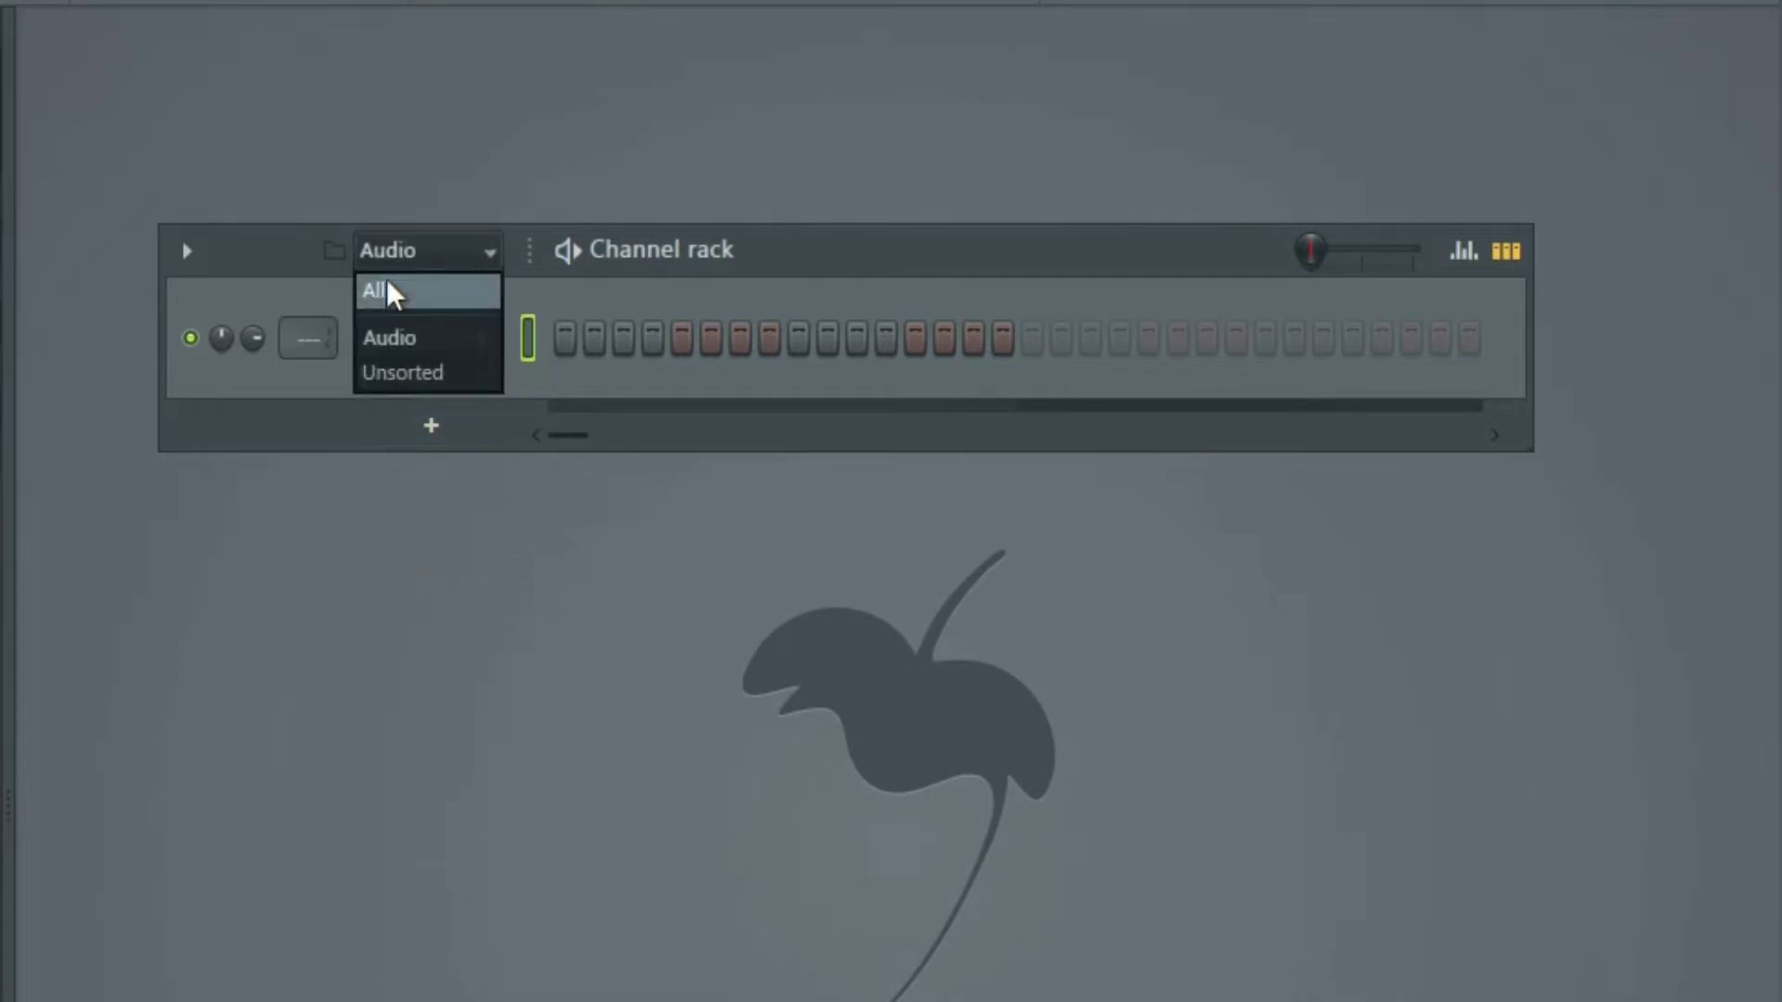
left_click(390, 290)
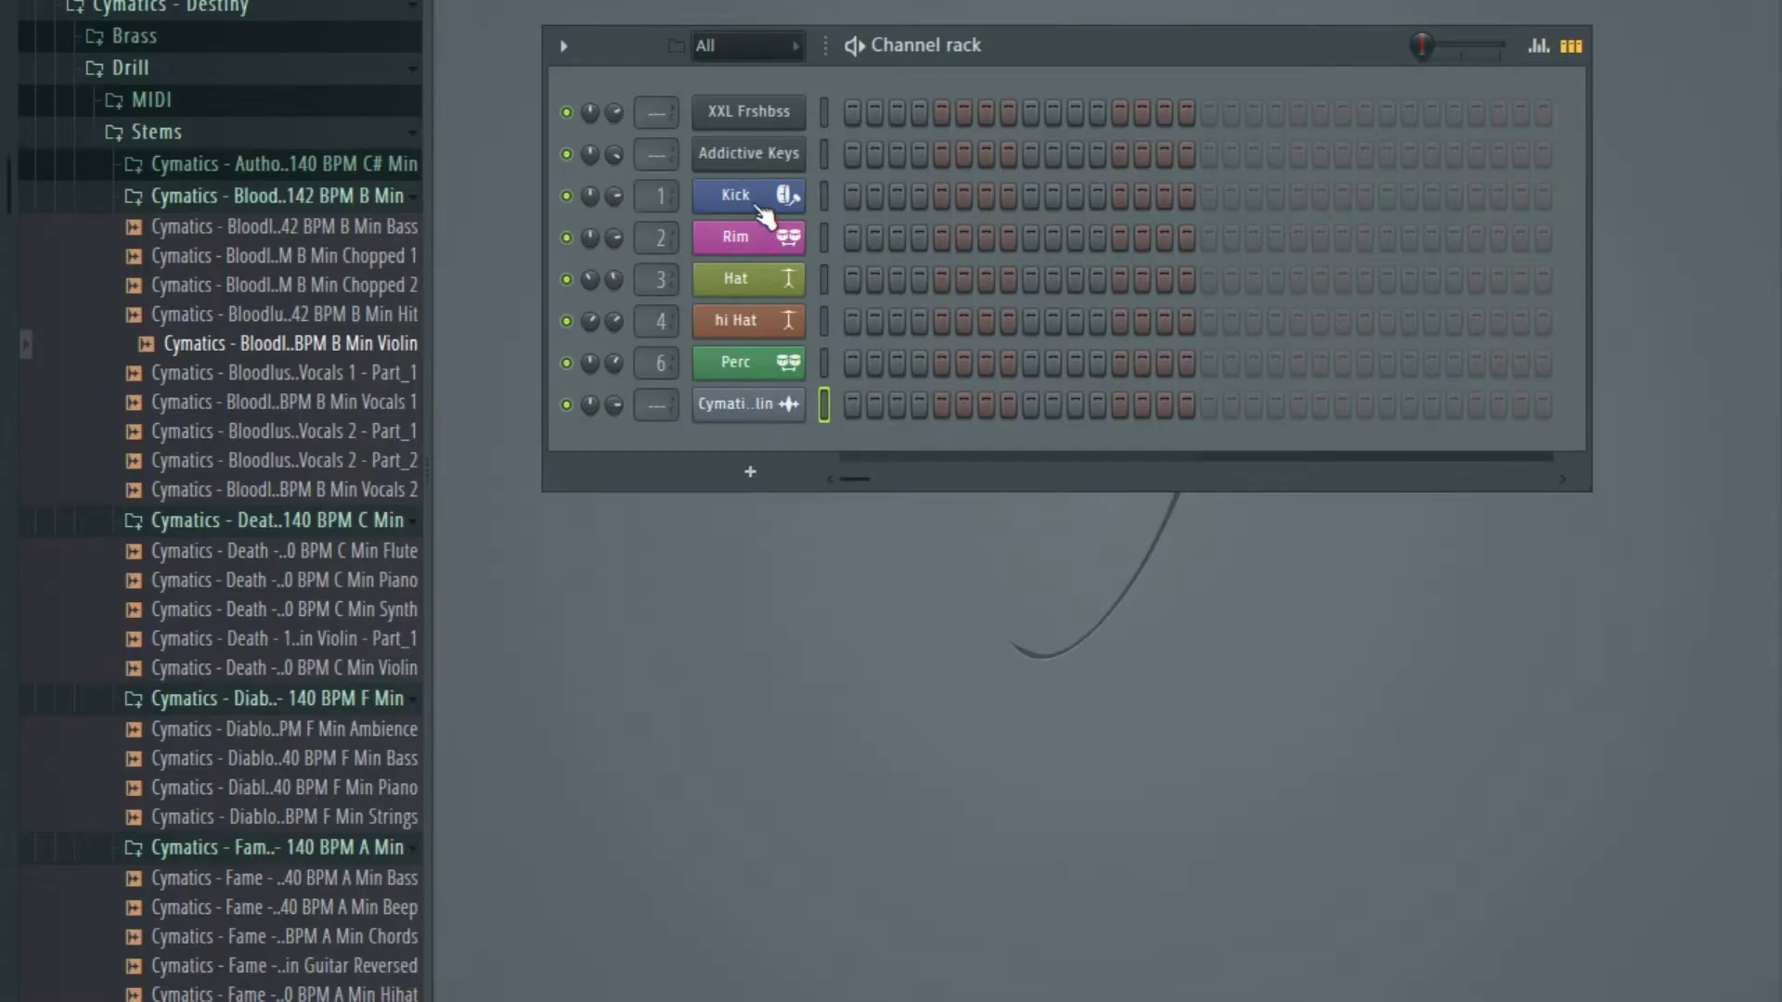
left_click(432, 401)
left_click(507, 262)
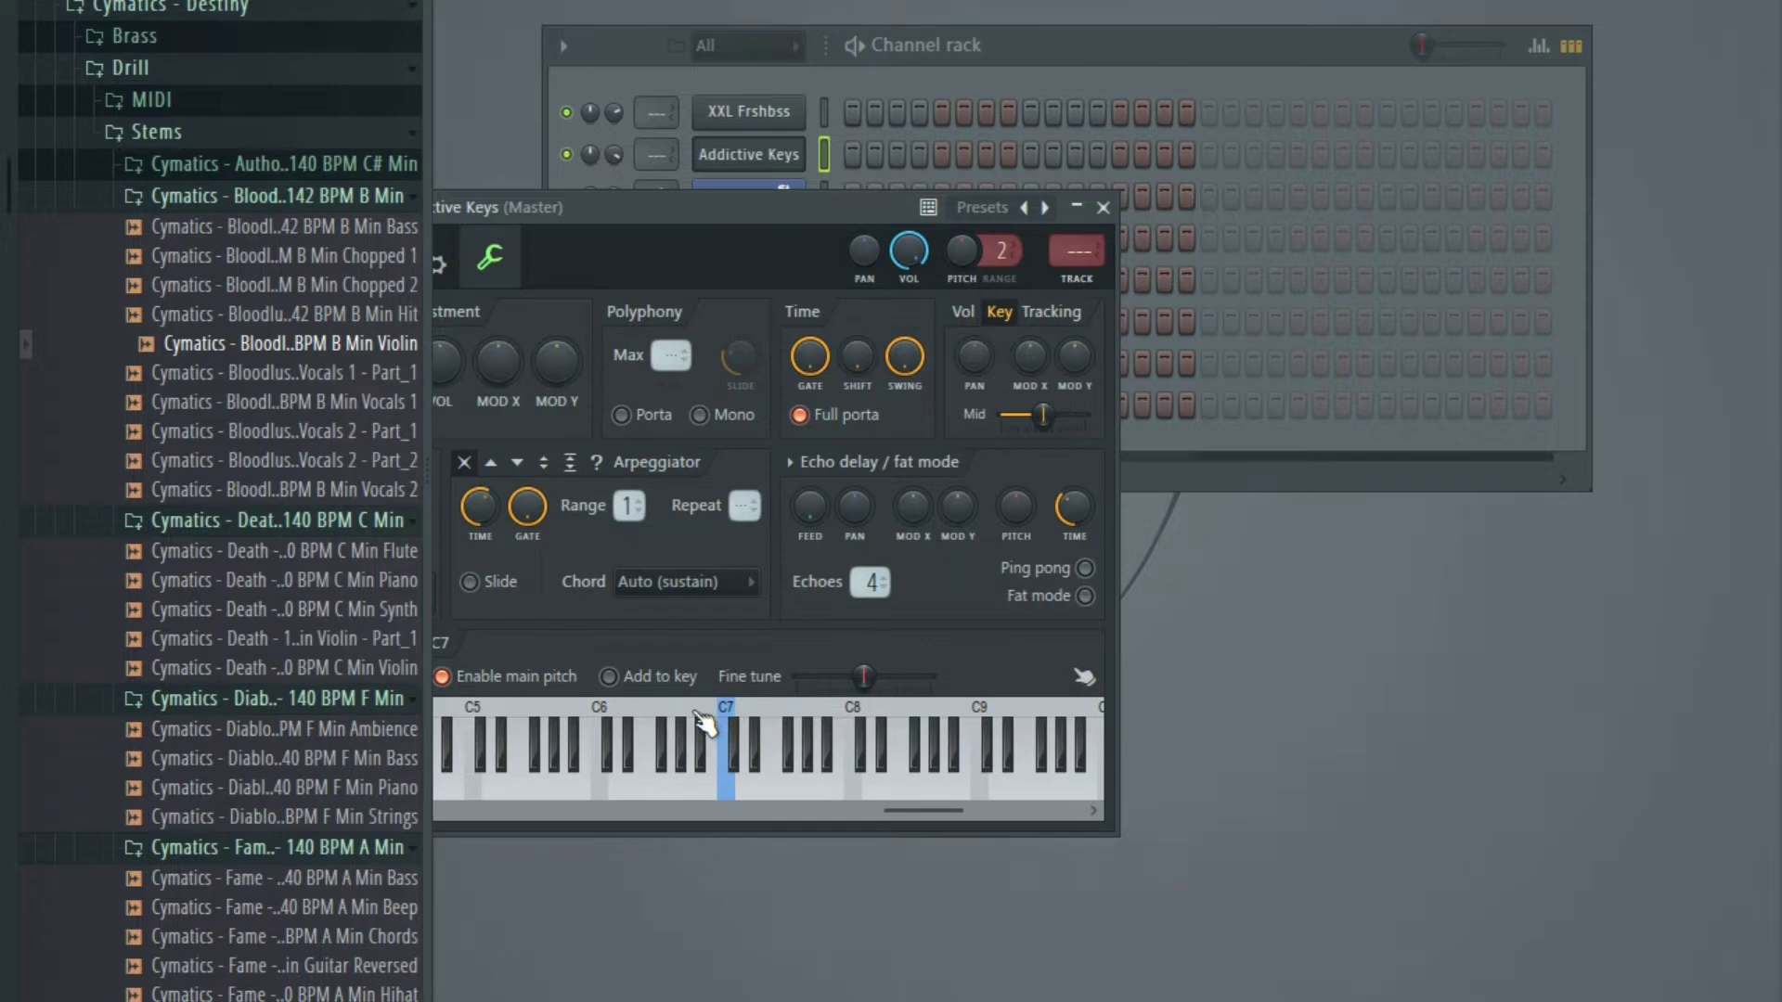
key("Escape")
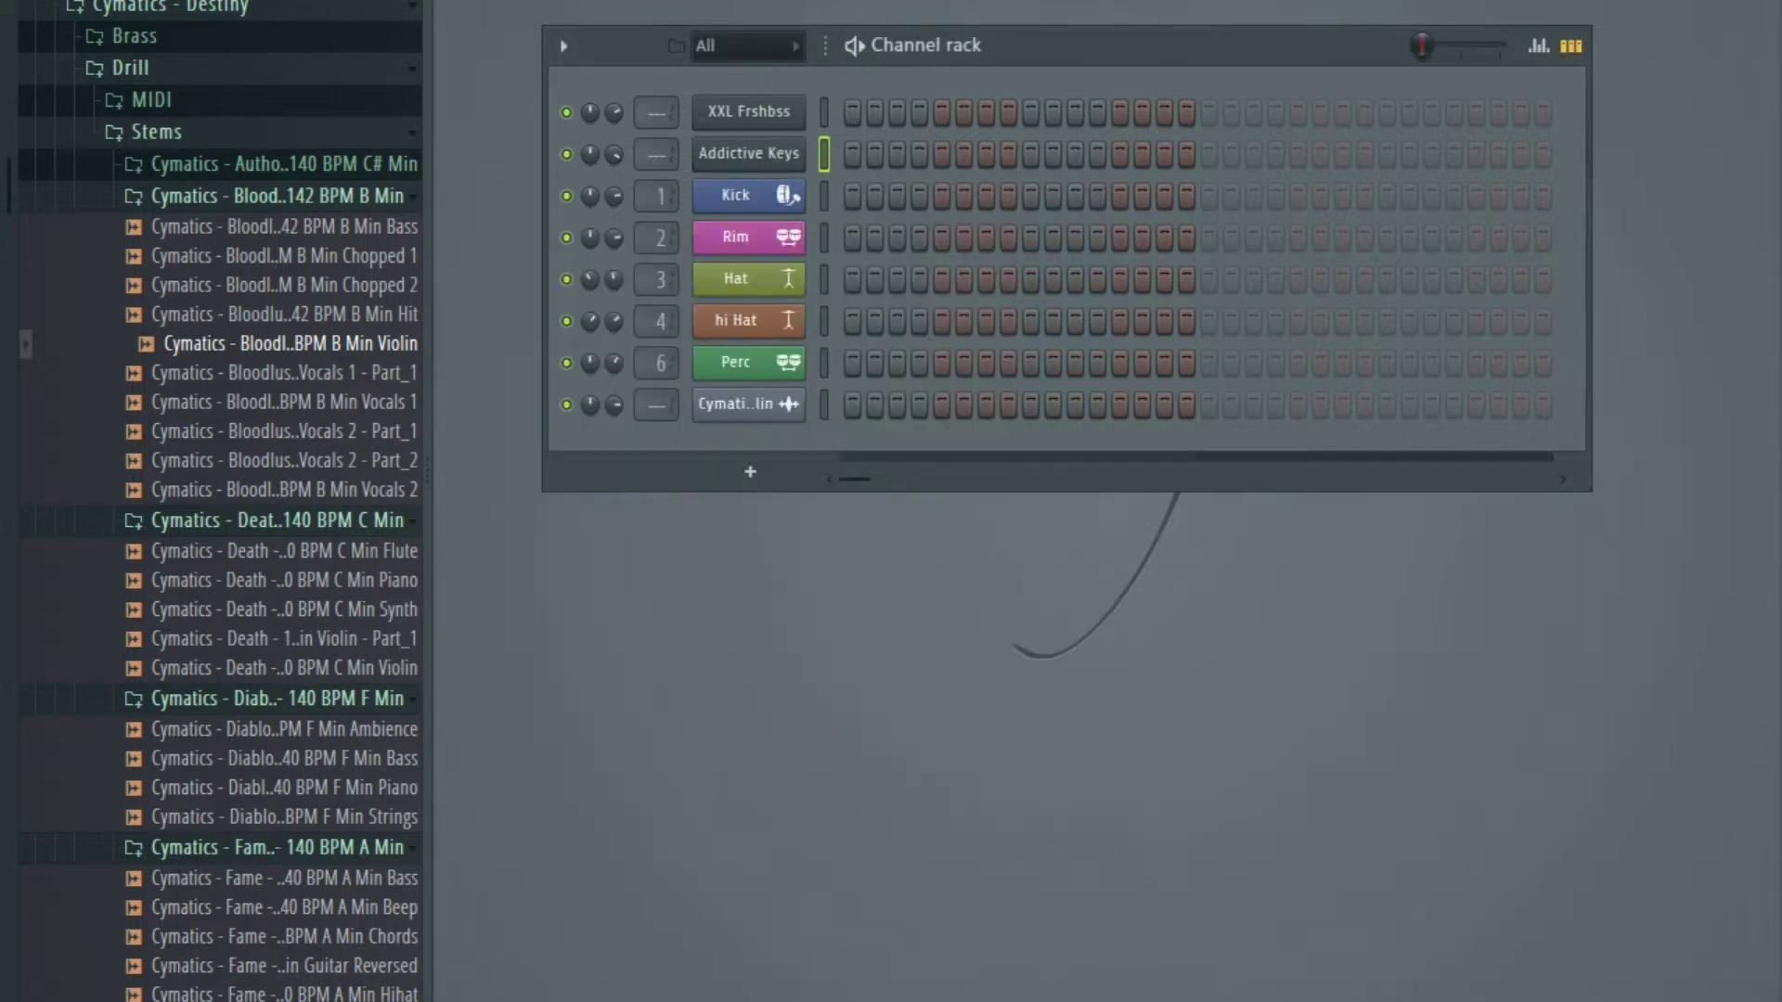
Slightly lower the time-stretching pitch of the Bloodlust violin sample and play the arrangement.
key("F5")
double_click(658, 217)
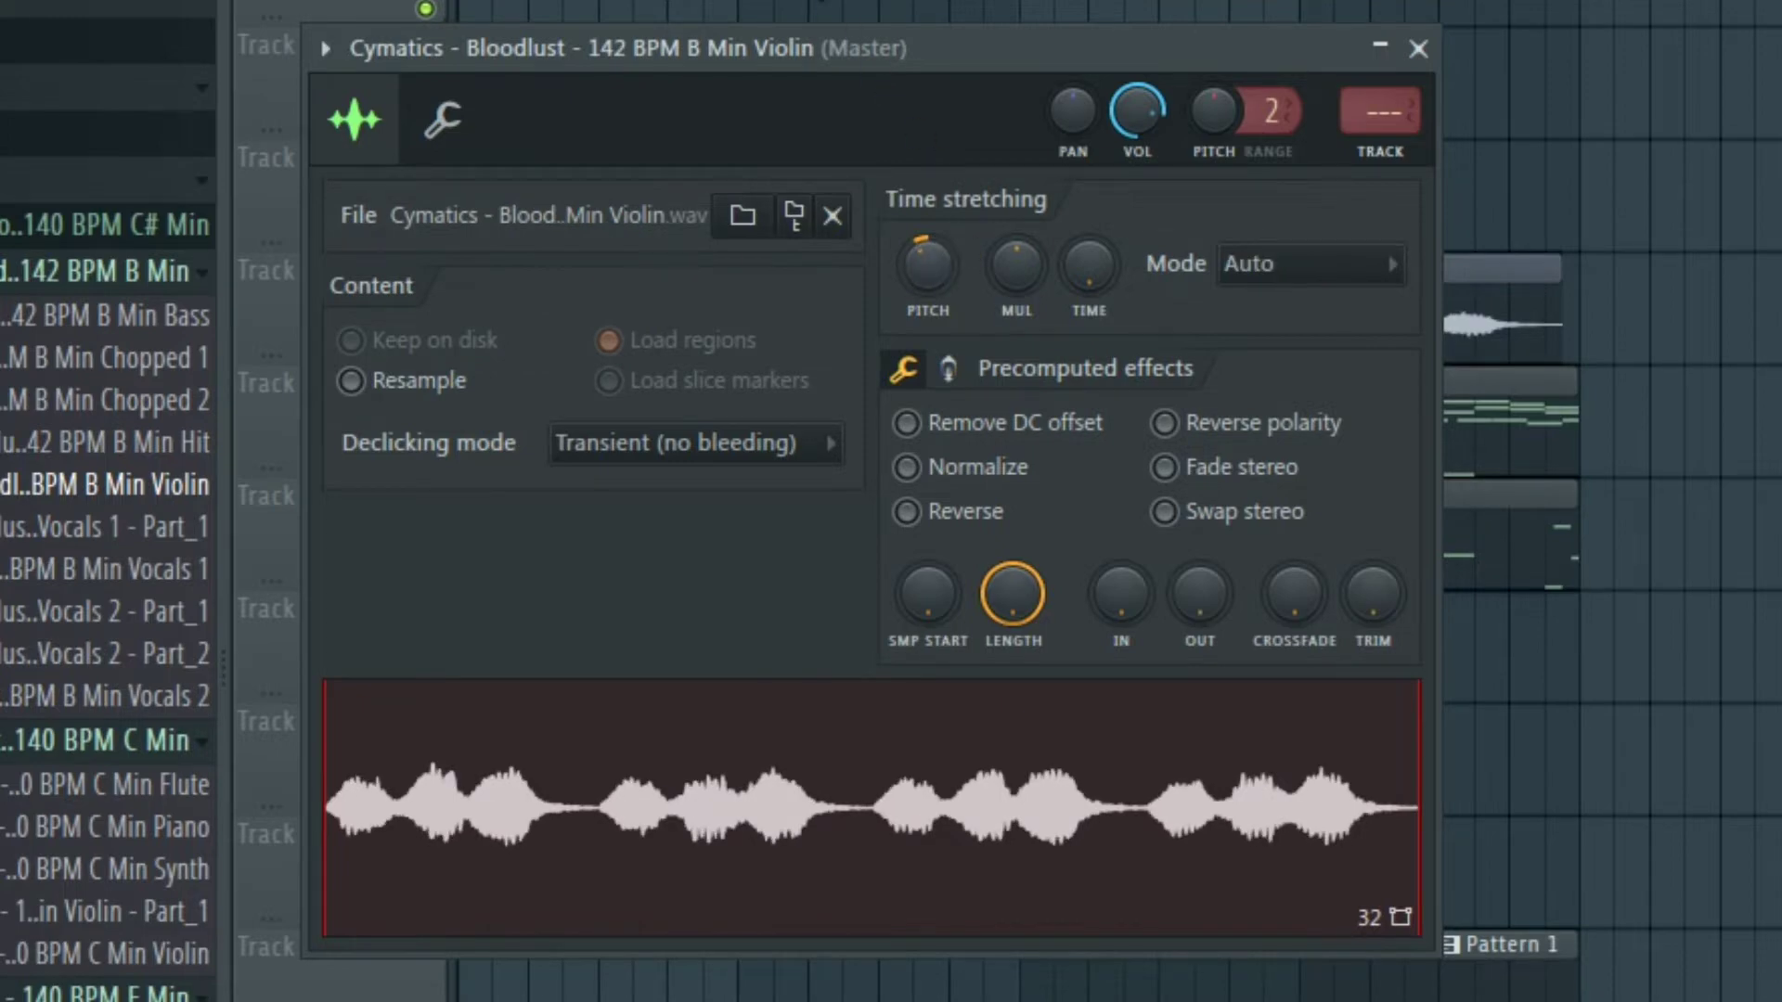
key("Escape")
key("space")
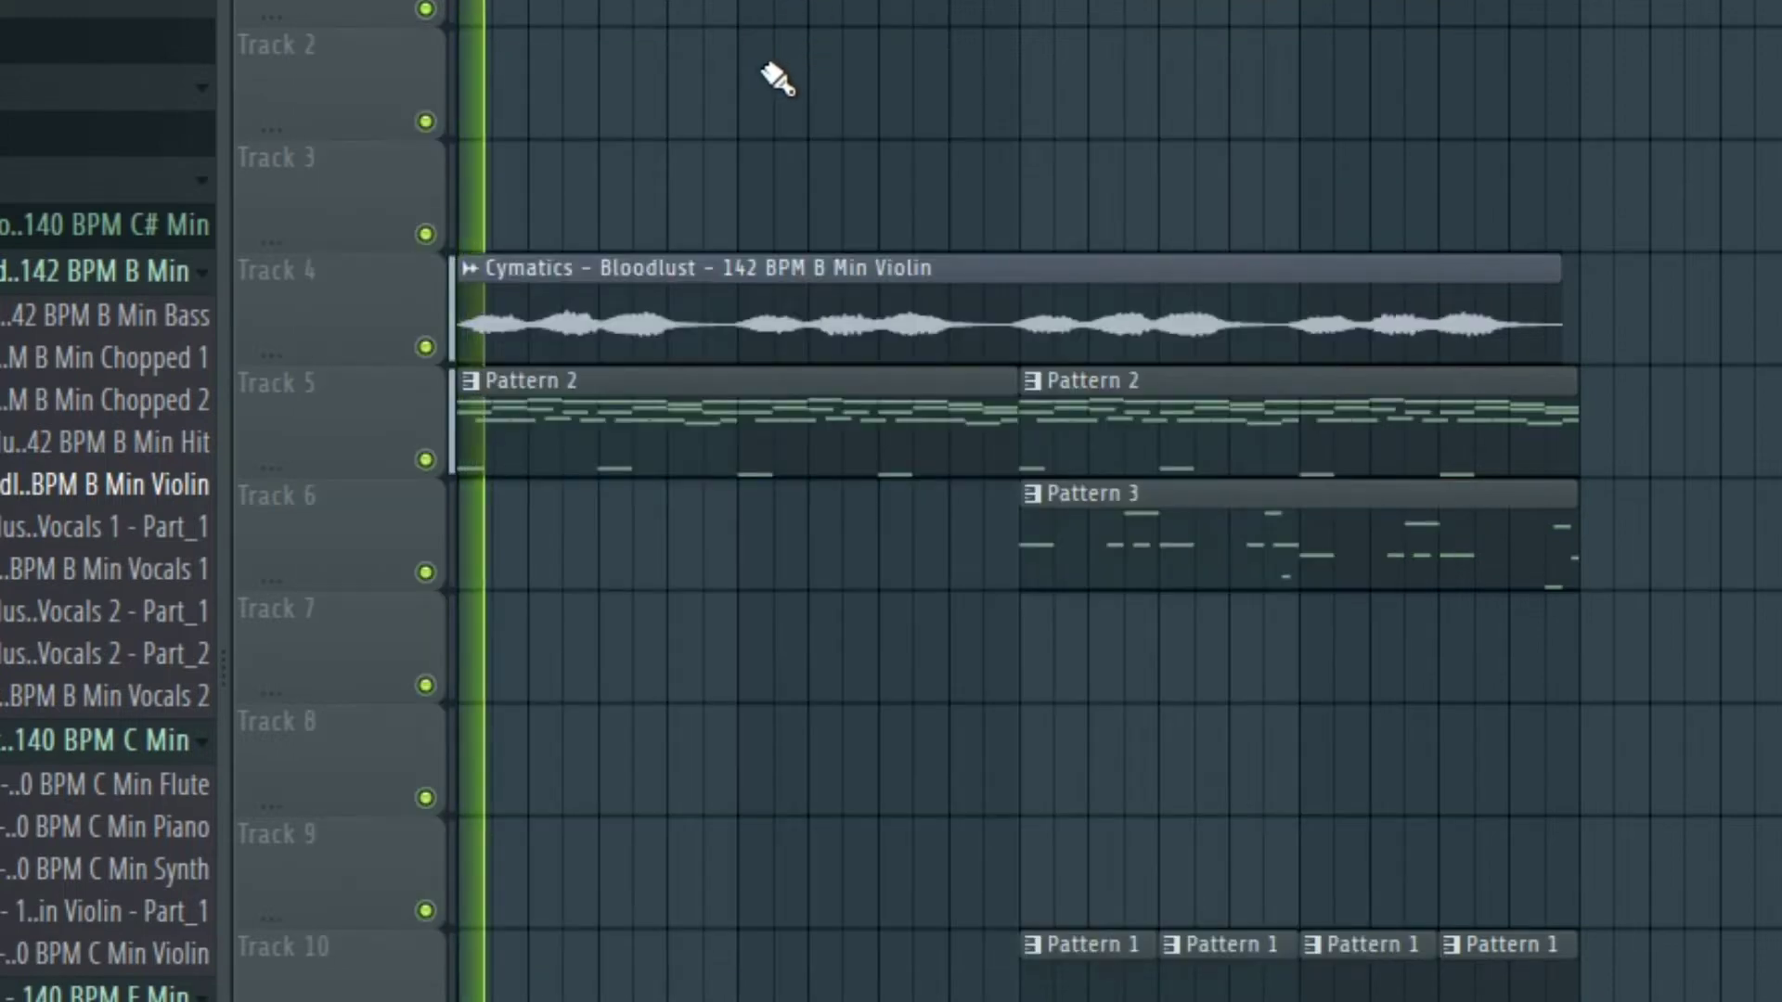
Set the violin sample's time-stretching mode to Auto, close its settings and play it with the melody.
double_click(663, 310)
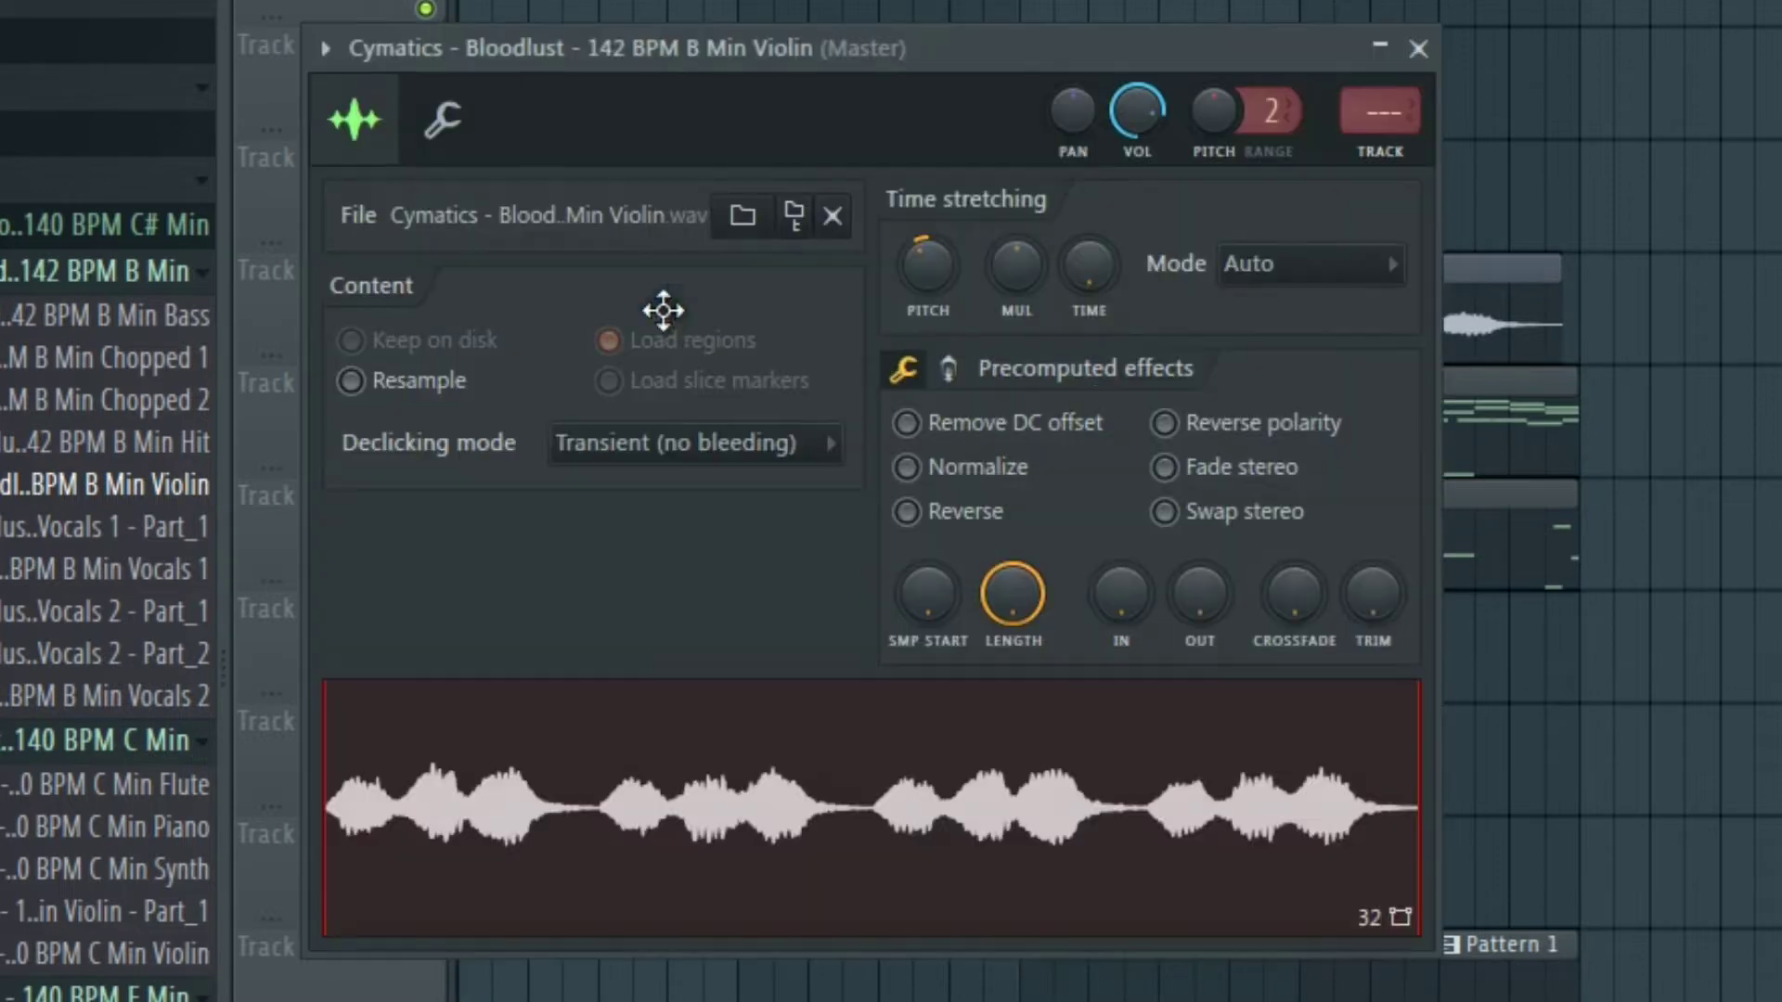
left_click(1347, 270)
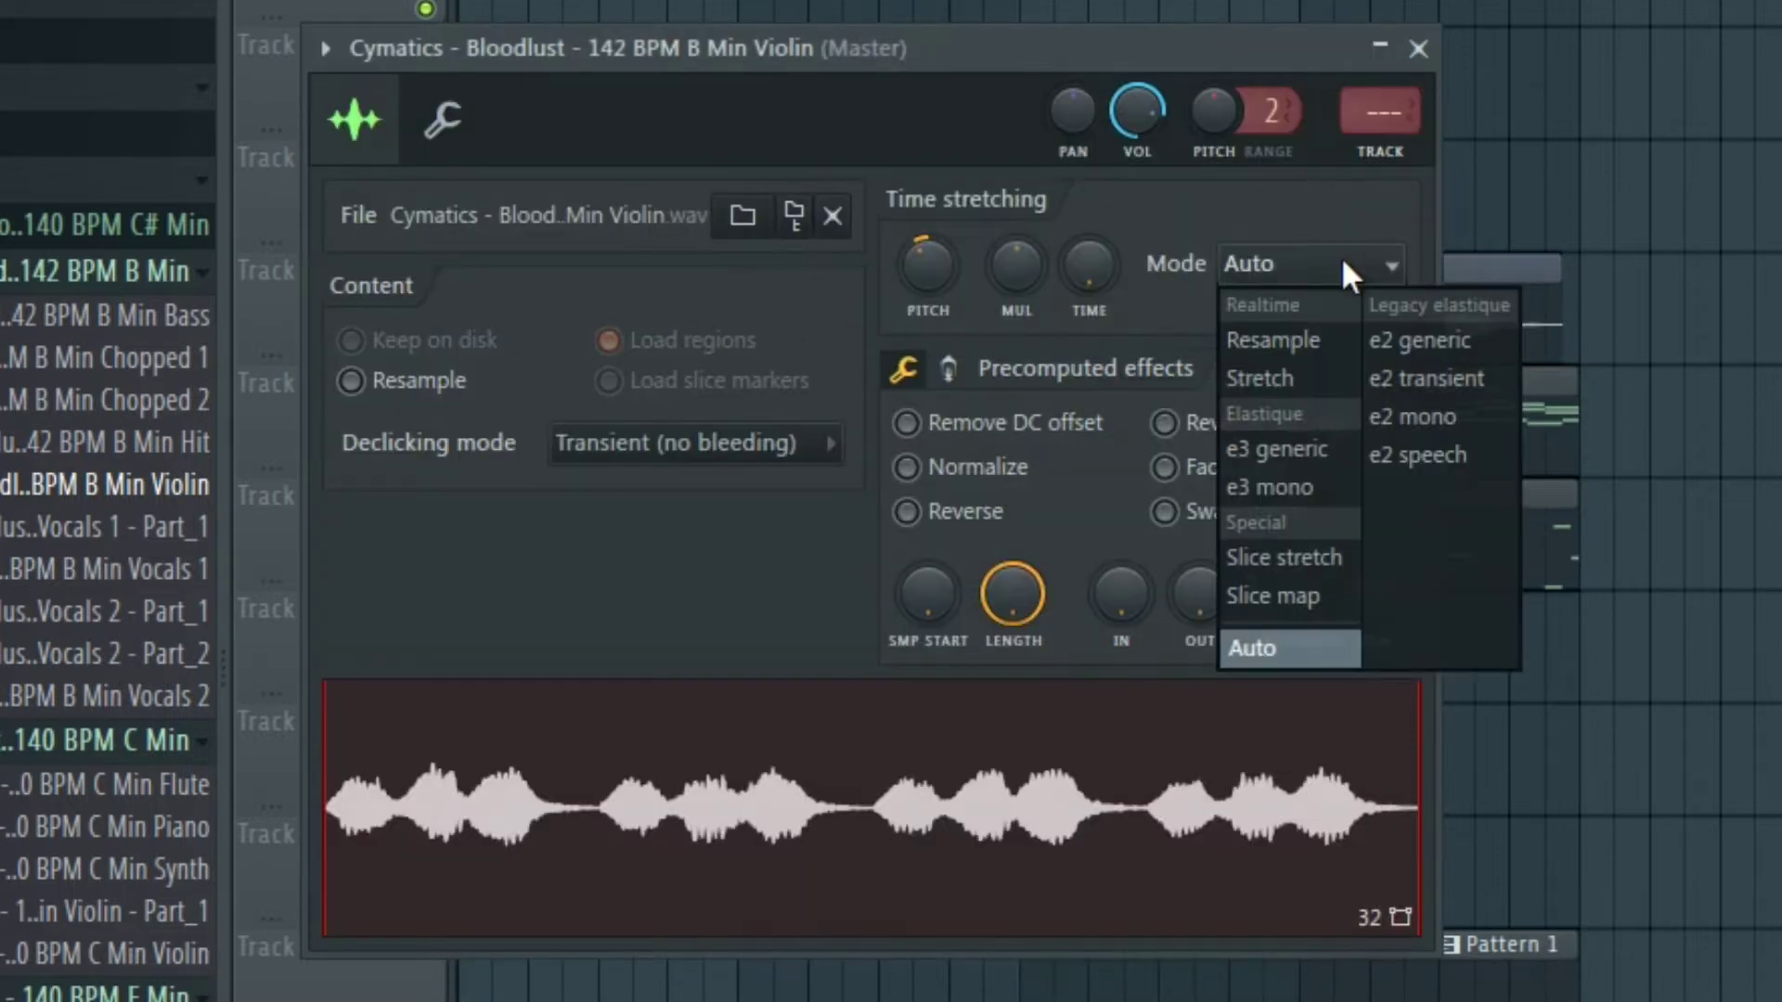
left_click(1294, 644)
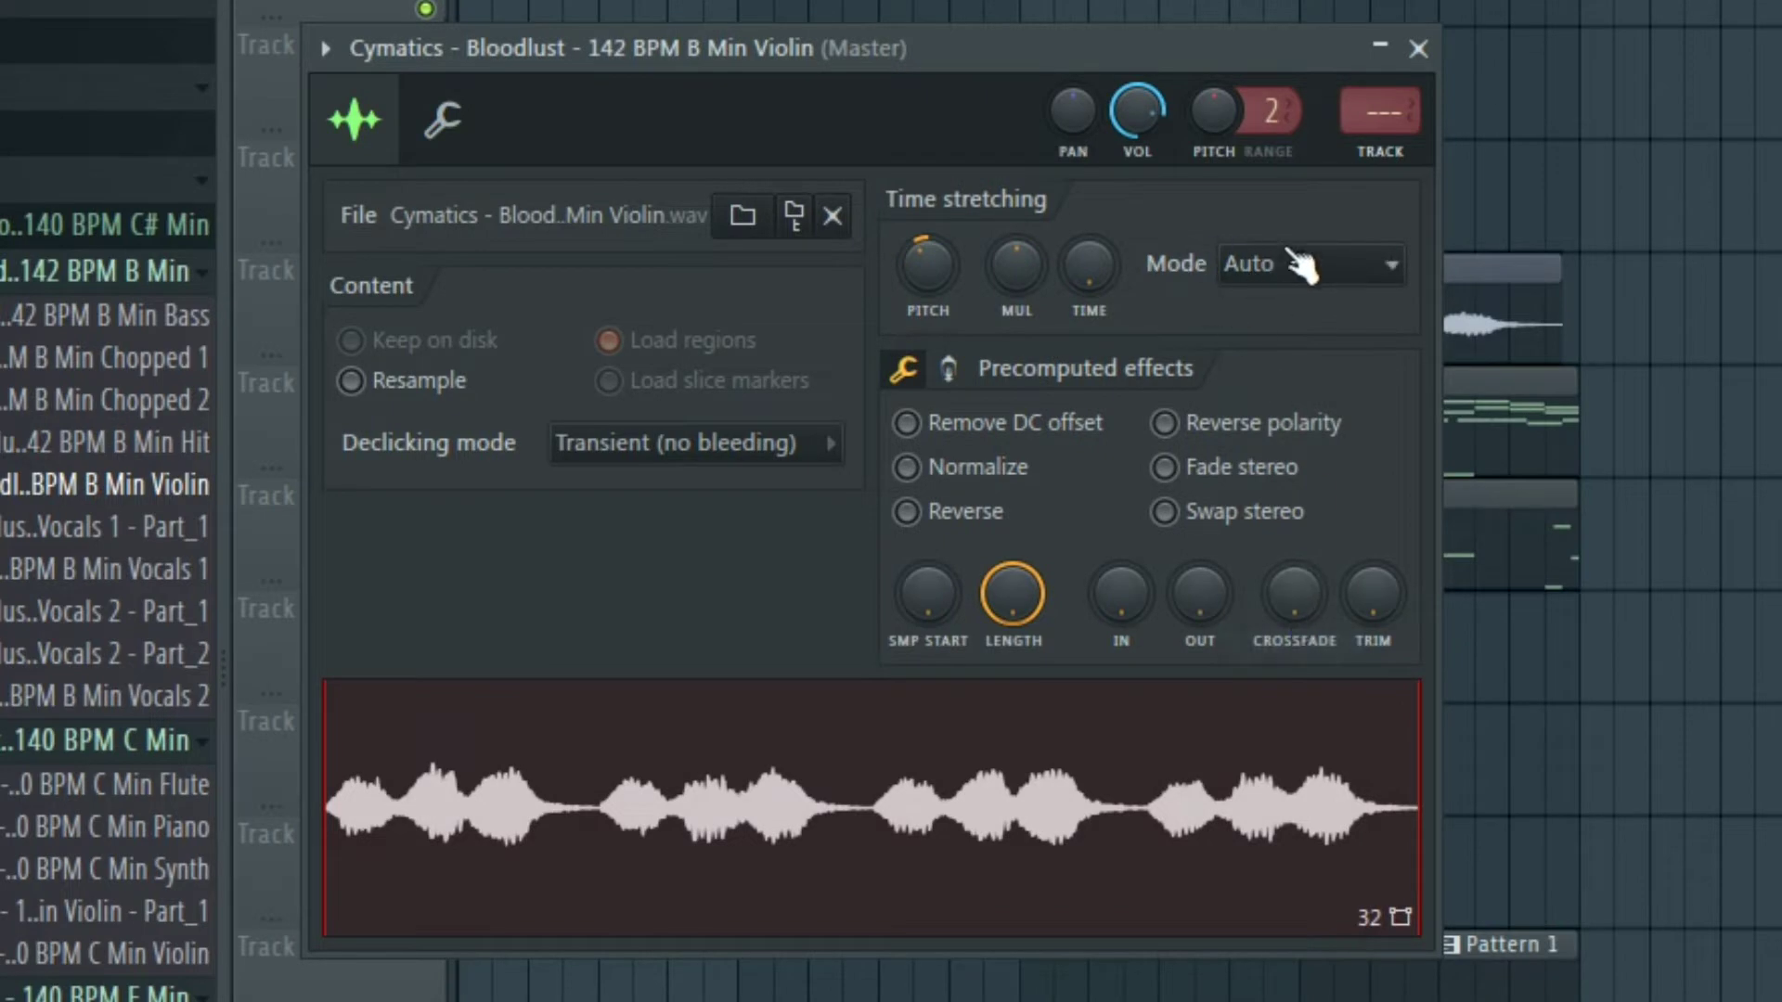
left_click(1417, 51)
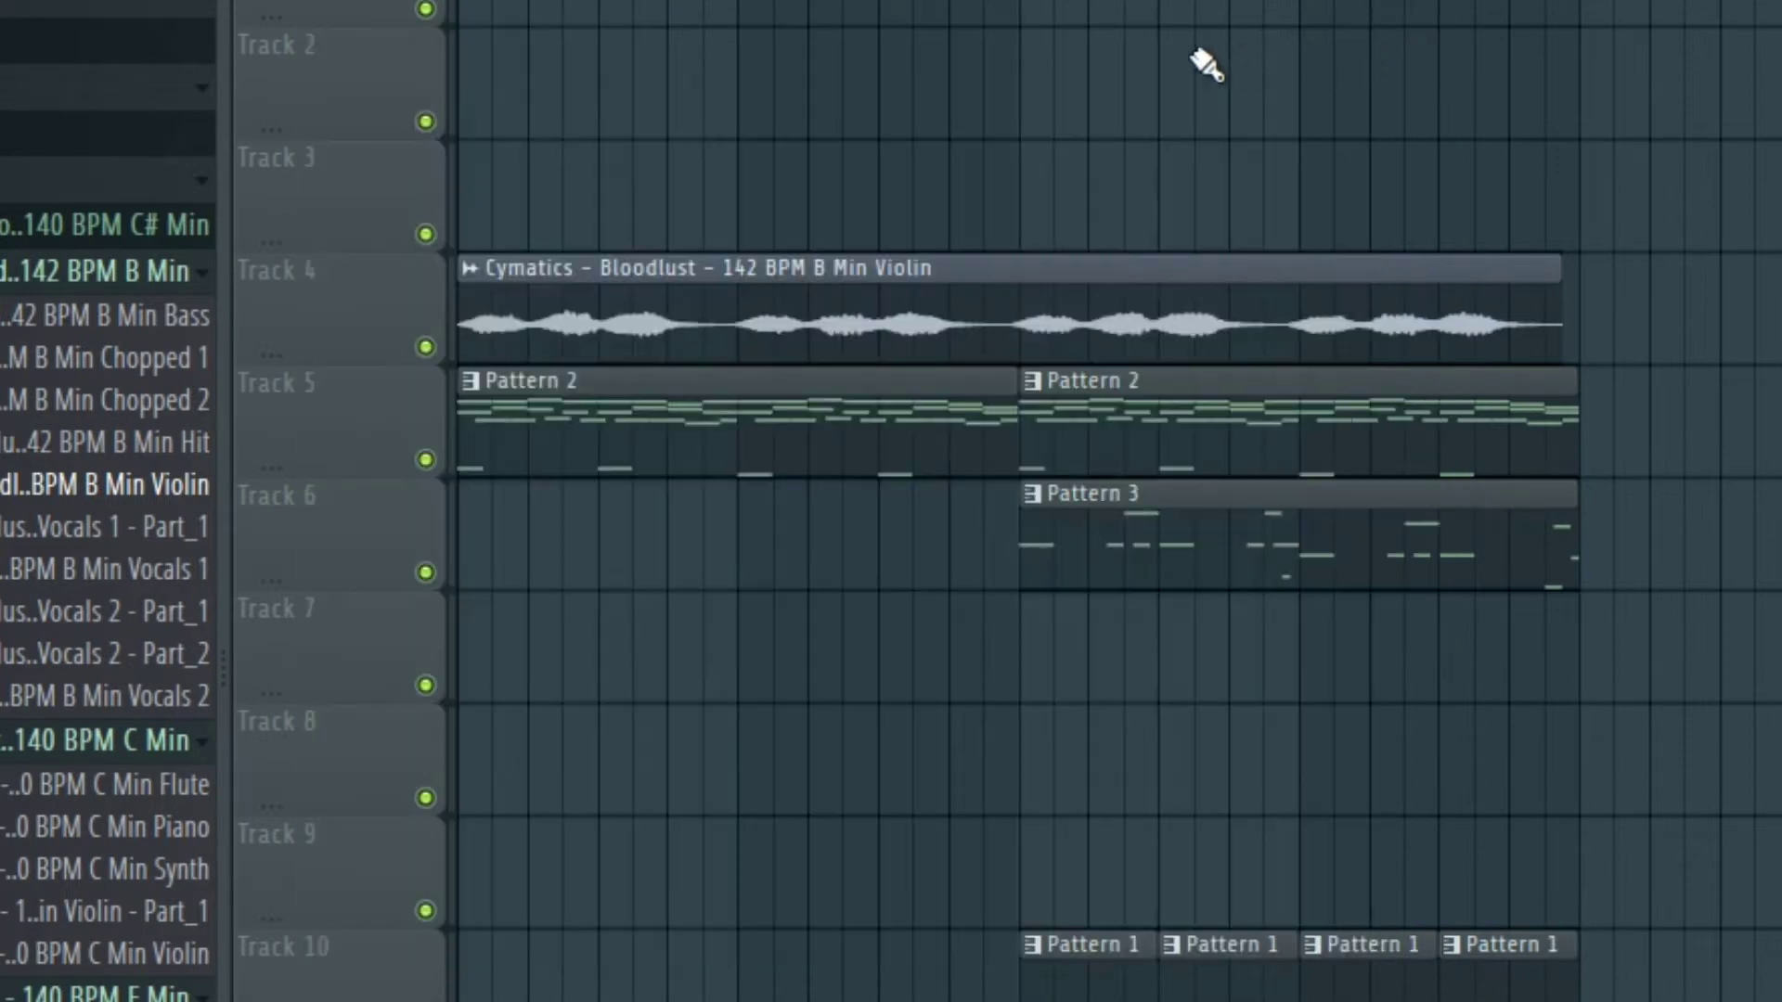
key("space")
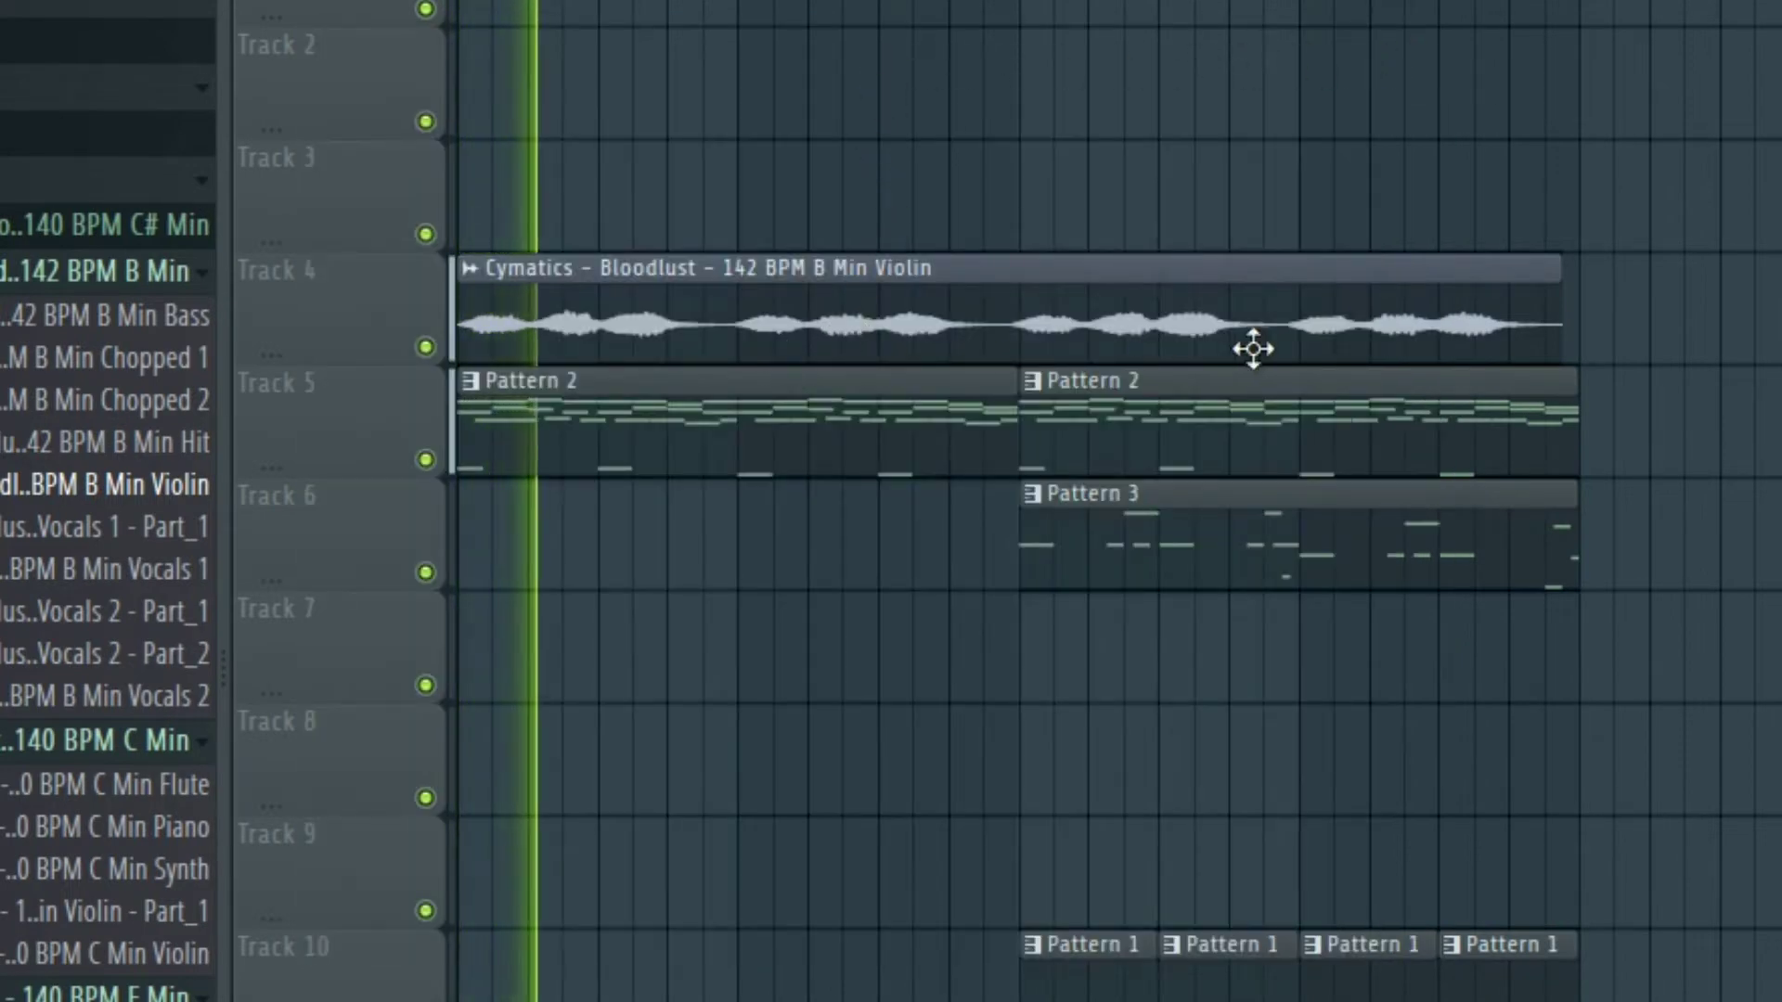
key("space")
Set the playlist snap to none and stretch the end of the track 4 violin clip to about bar 17.
scroll(1469, 310, "up", 5)
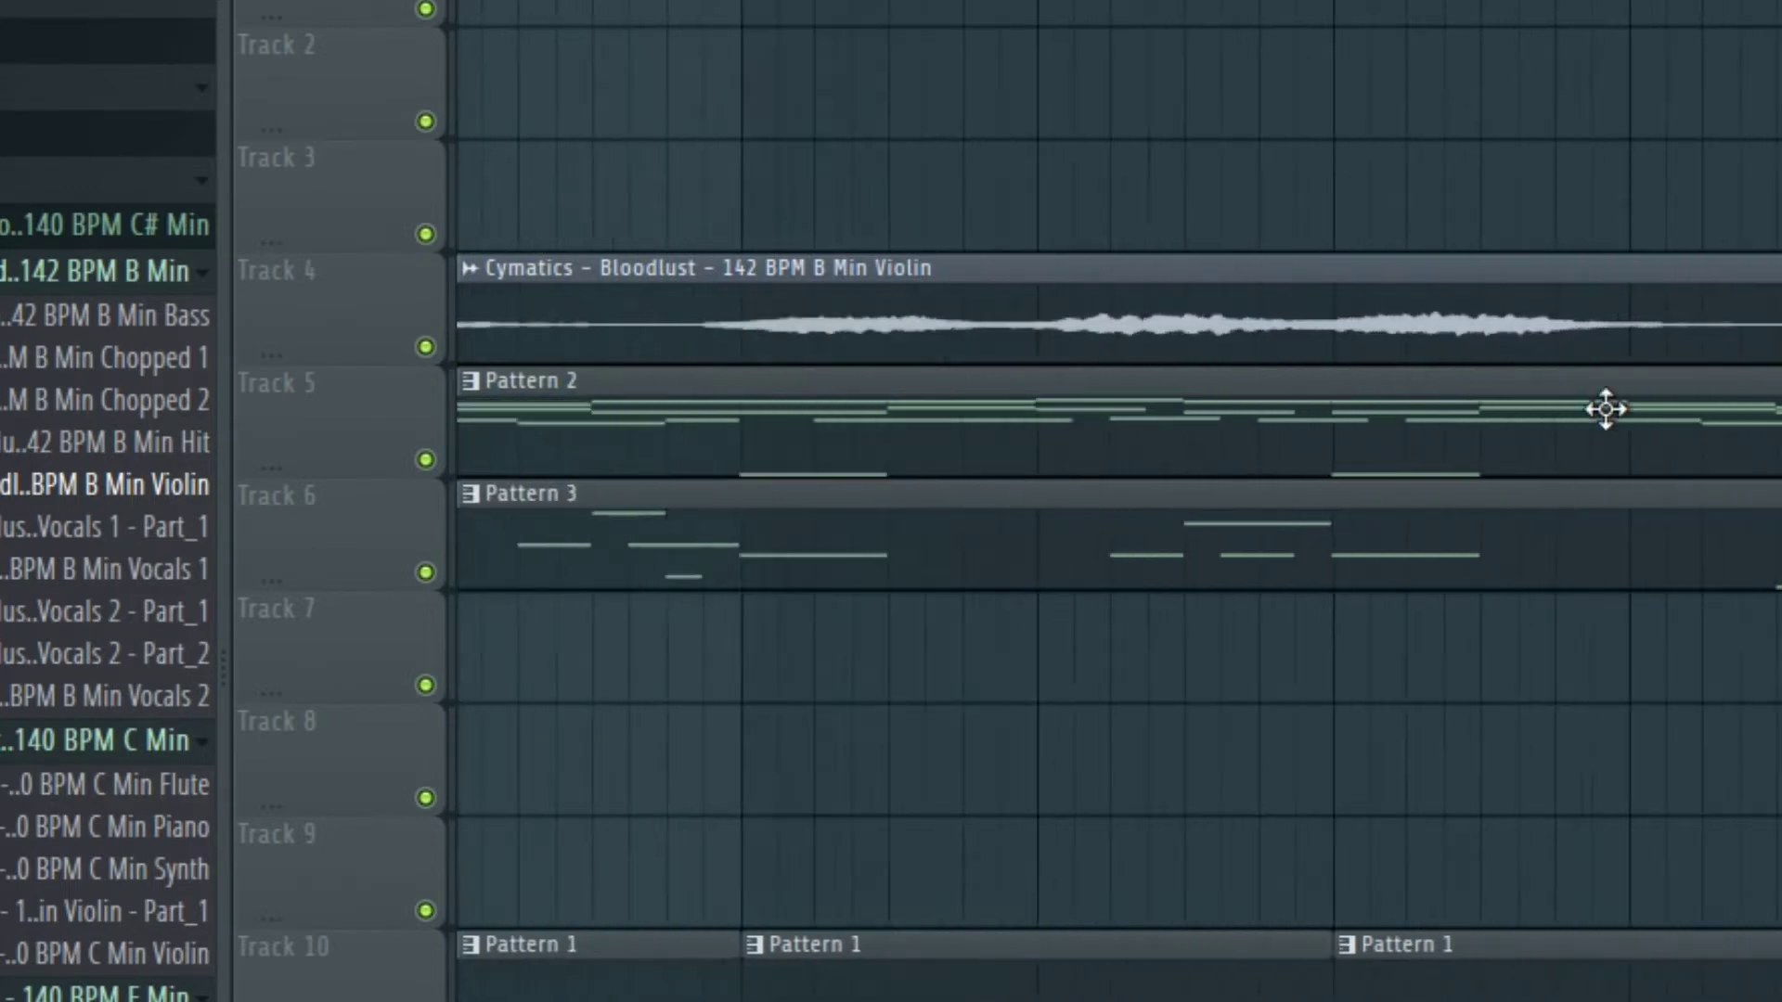
left_click_drag(1536, 408, 856, 258)
left_click(633, 178)
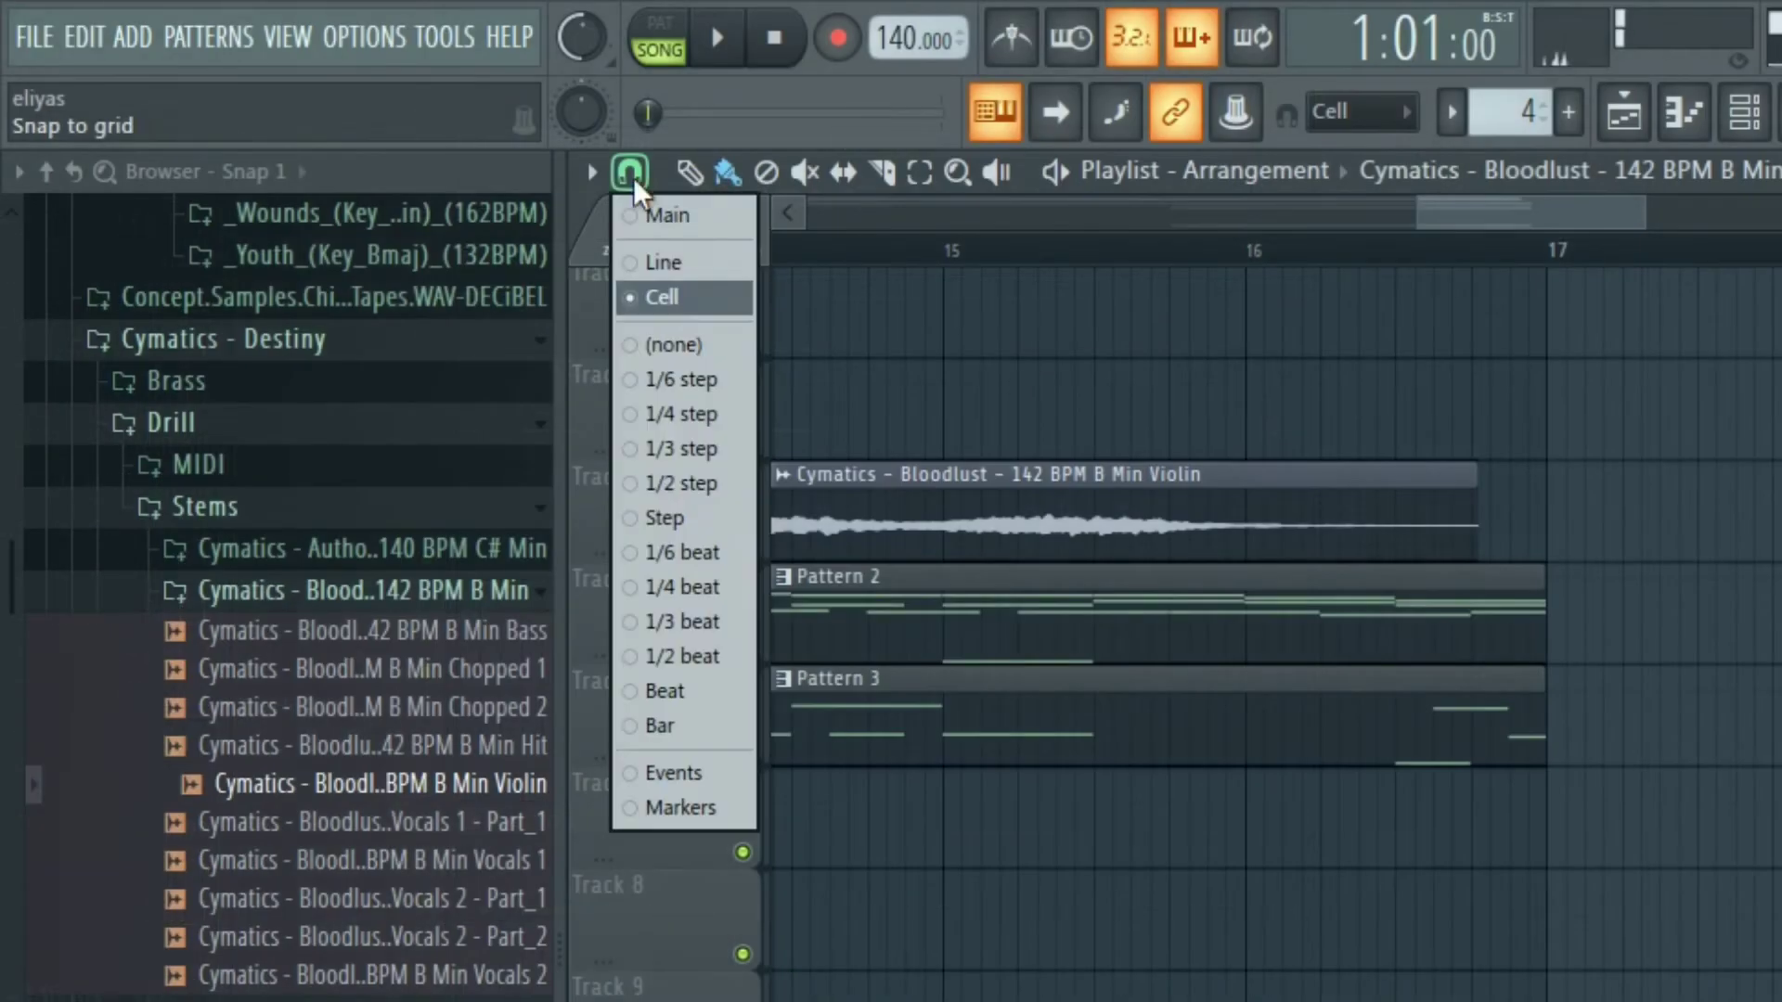
left_click(685, 342)
scroll(1373, 566, "up", 3)
left_click_drag(1398, 529, 1559, 570)
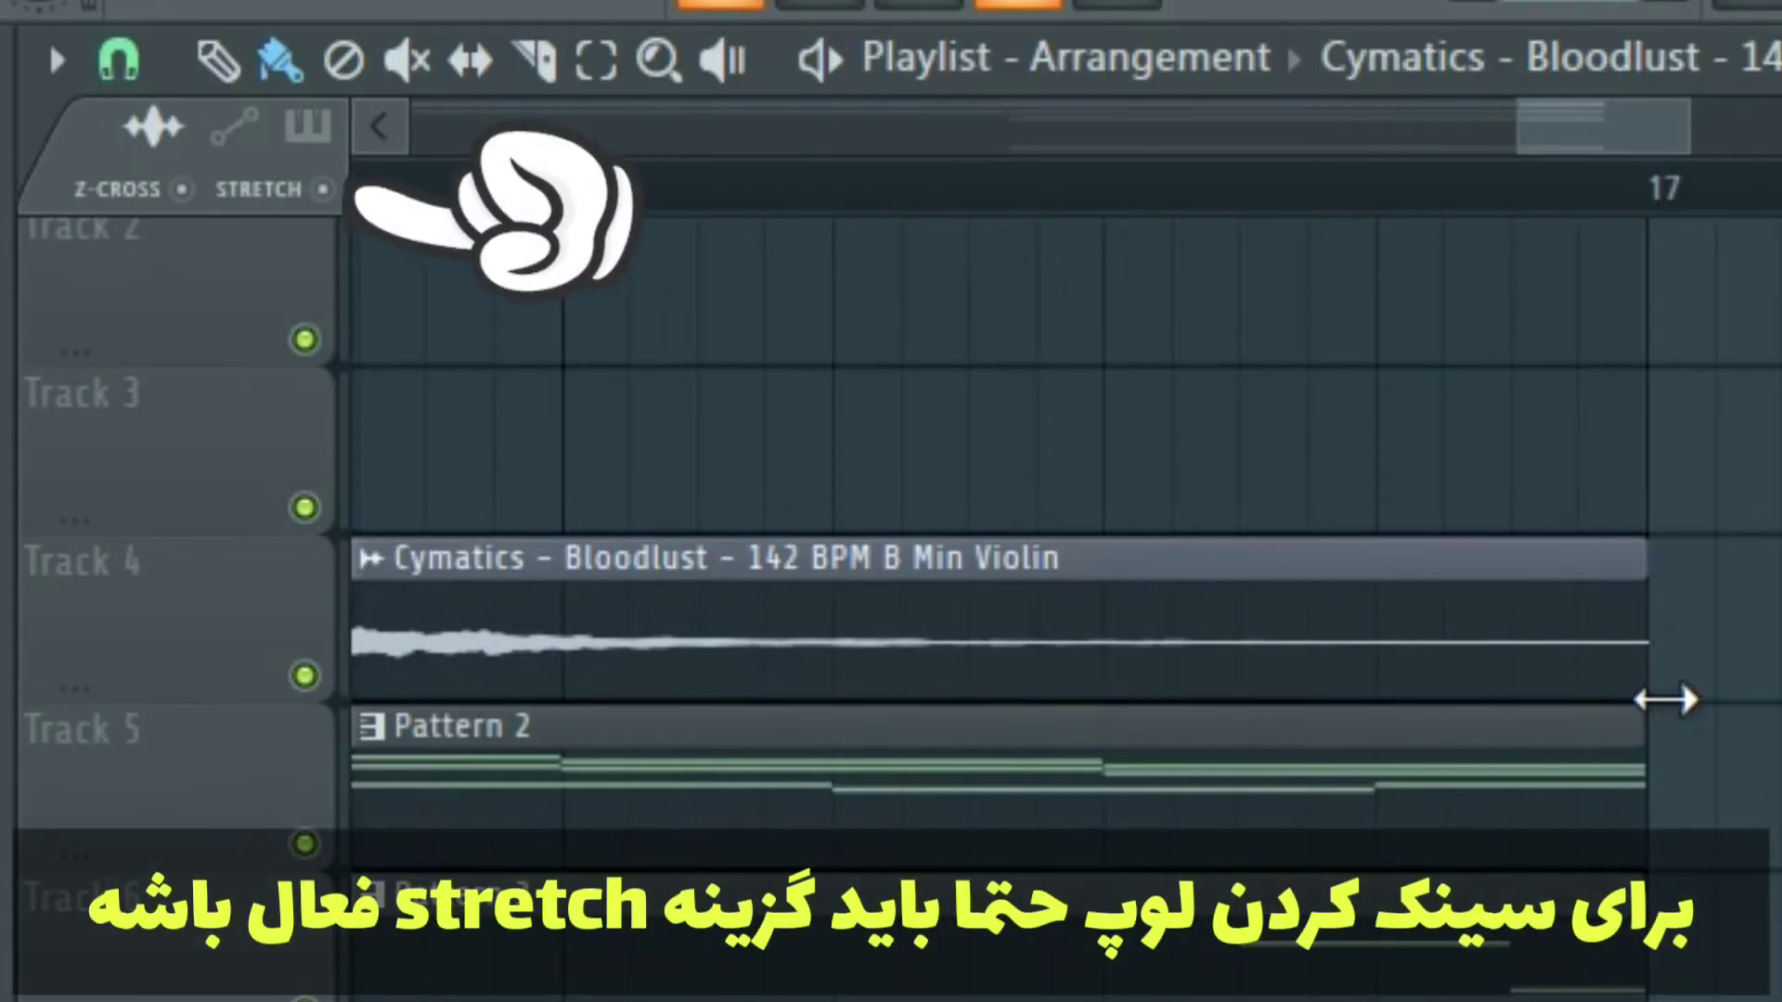
Fine-tune the stretched end of the violin clip to line up exactly with bar 17 and the pattern clips.
scroll(1663, 701, "up", 5)
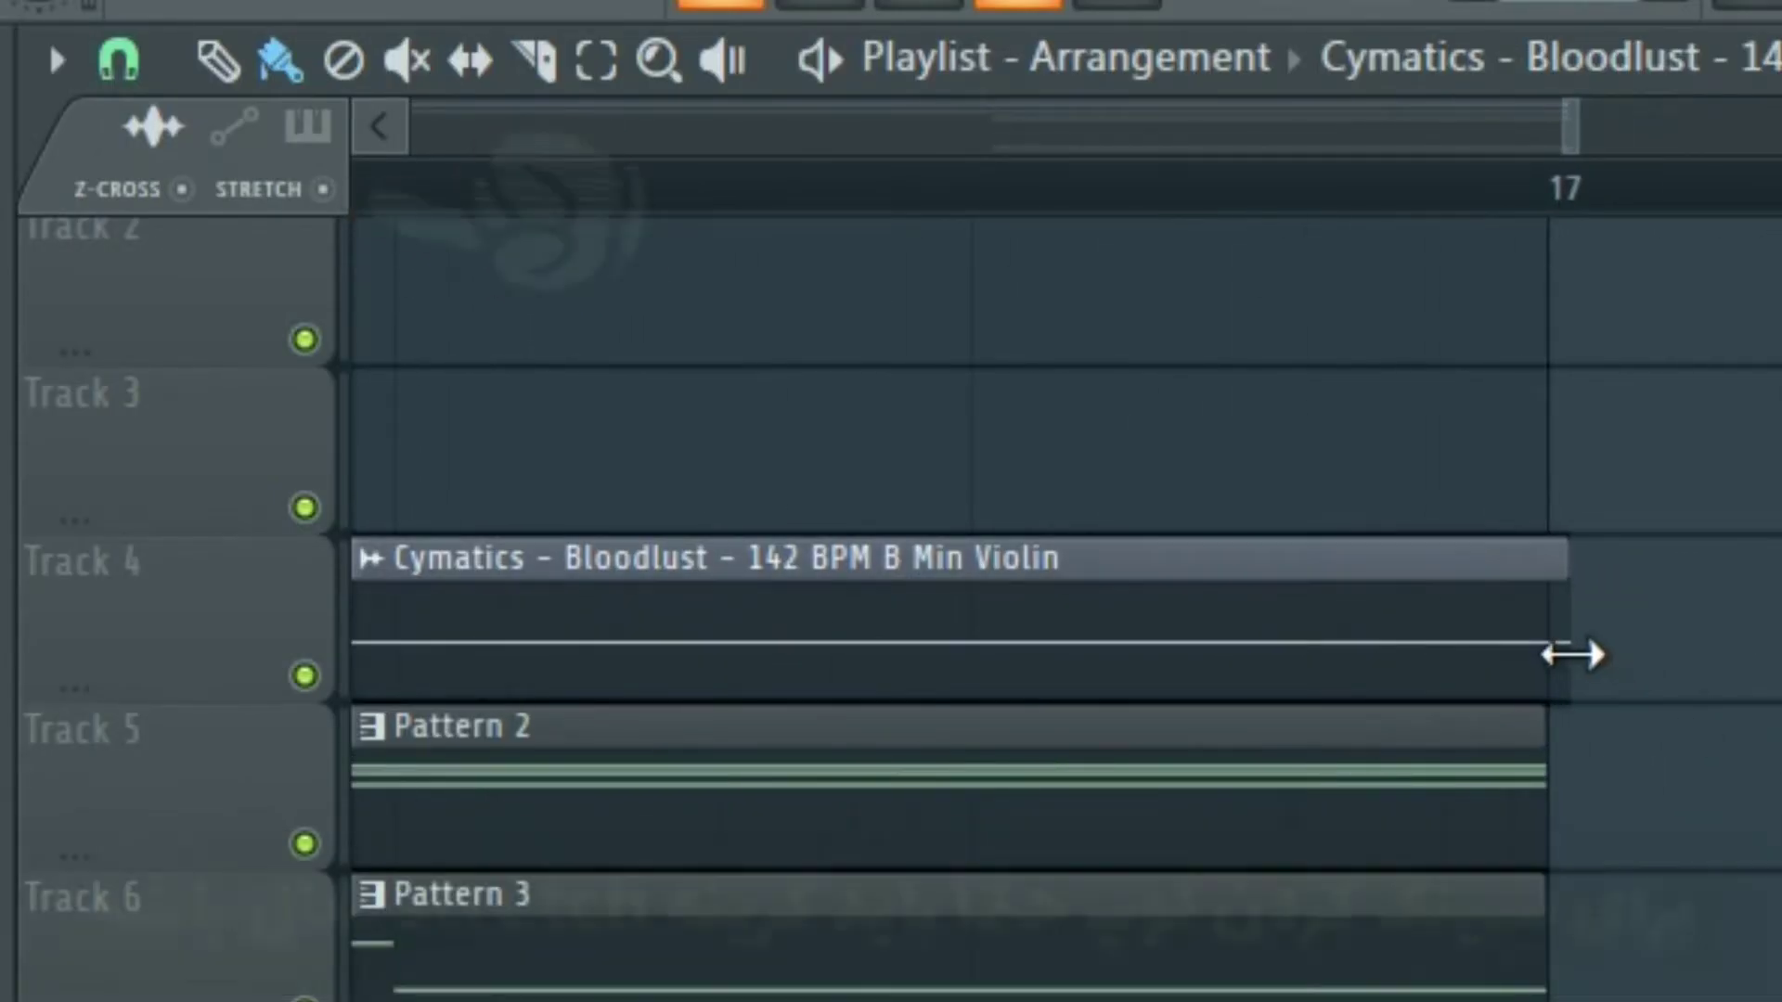
left_click_drag(1574, 649, 1548, 654)
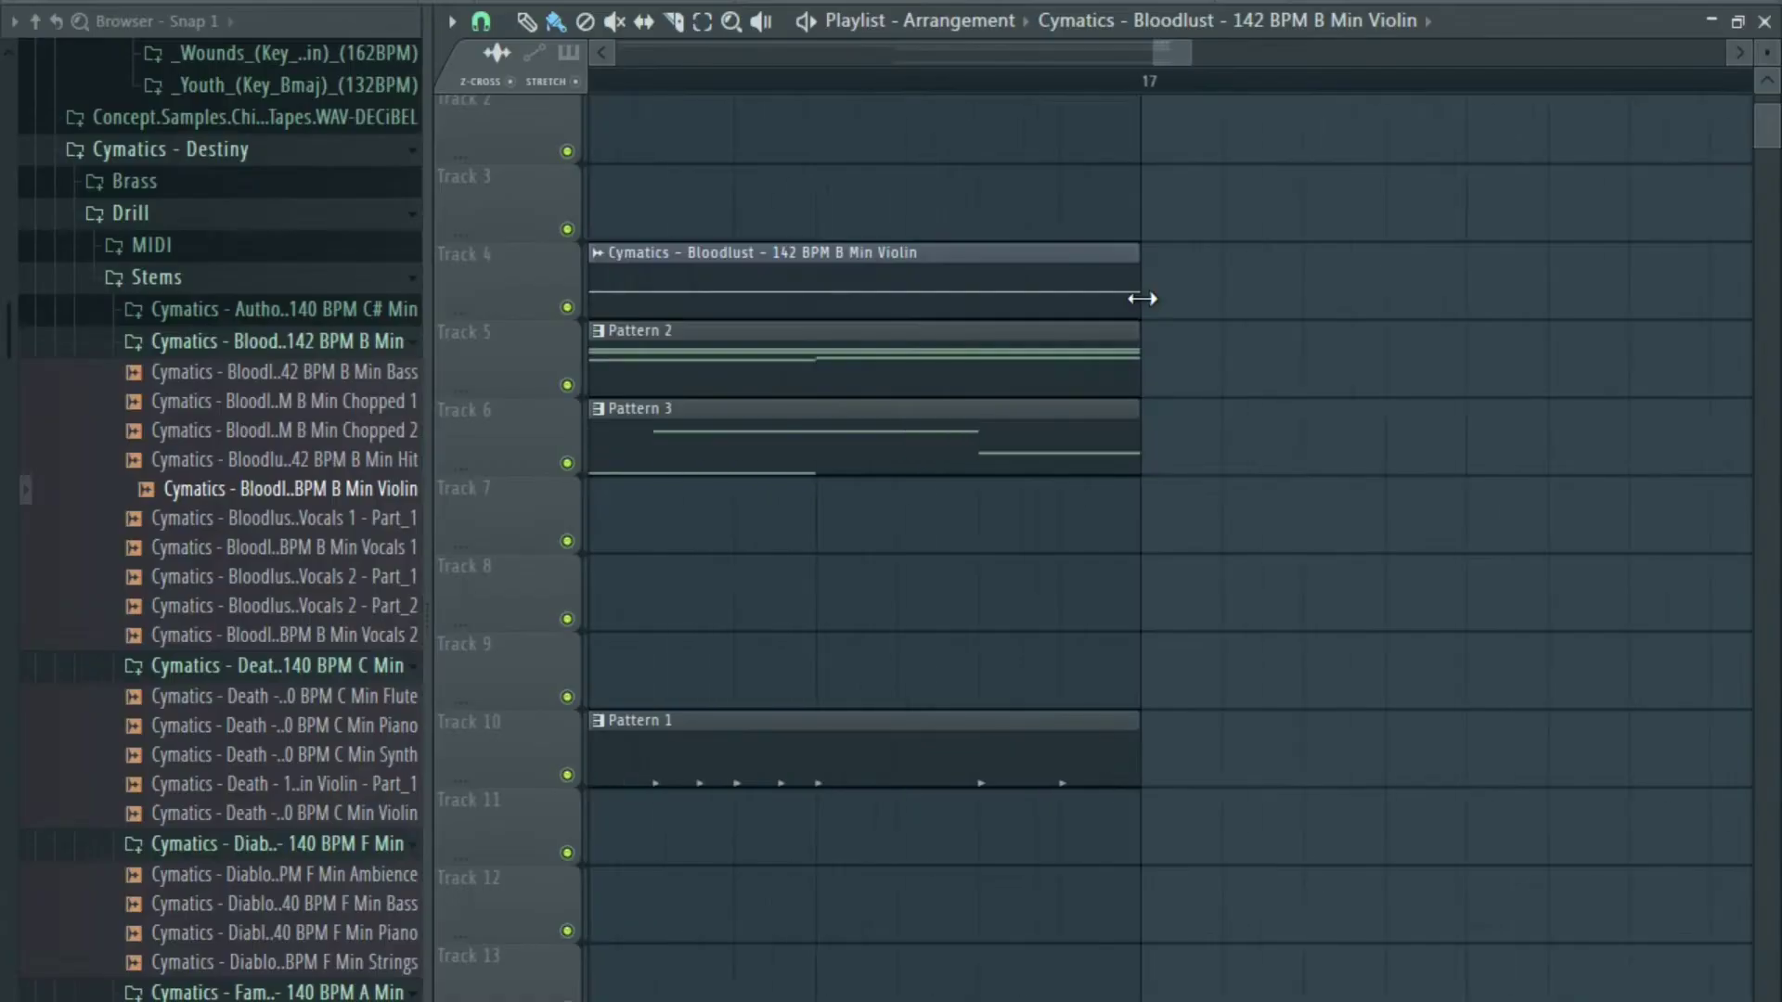
left_click_drag(1127, 61, 689, 65)
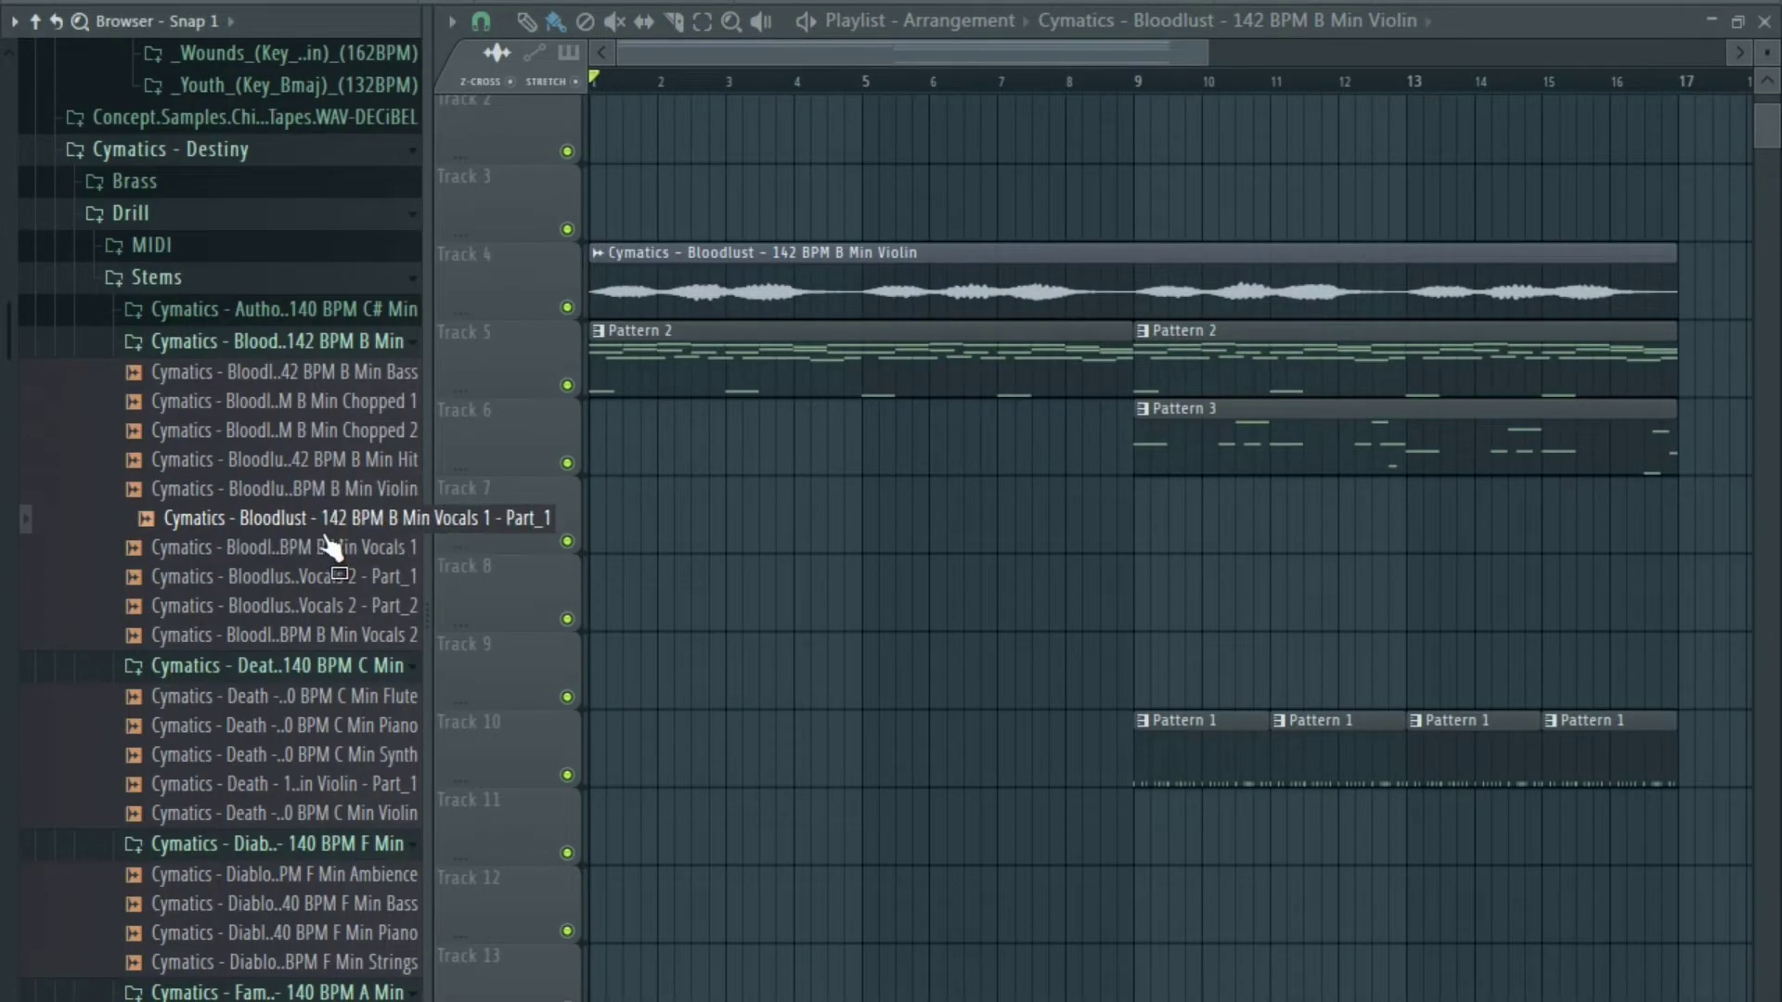
Place the Bloodlust Vocals 1 - Part_1 sample on track 7, mute the track 4 violin clip and play the arrangement.
left_click_drag(456, 549, 658, 525)
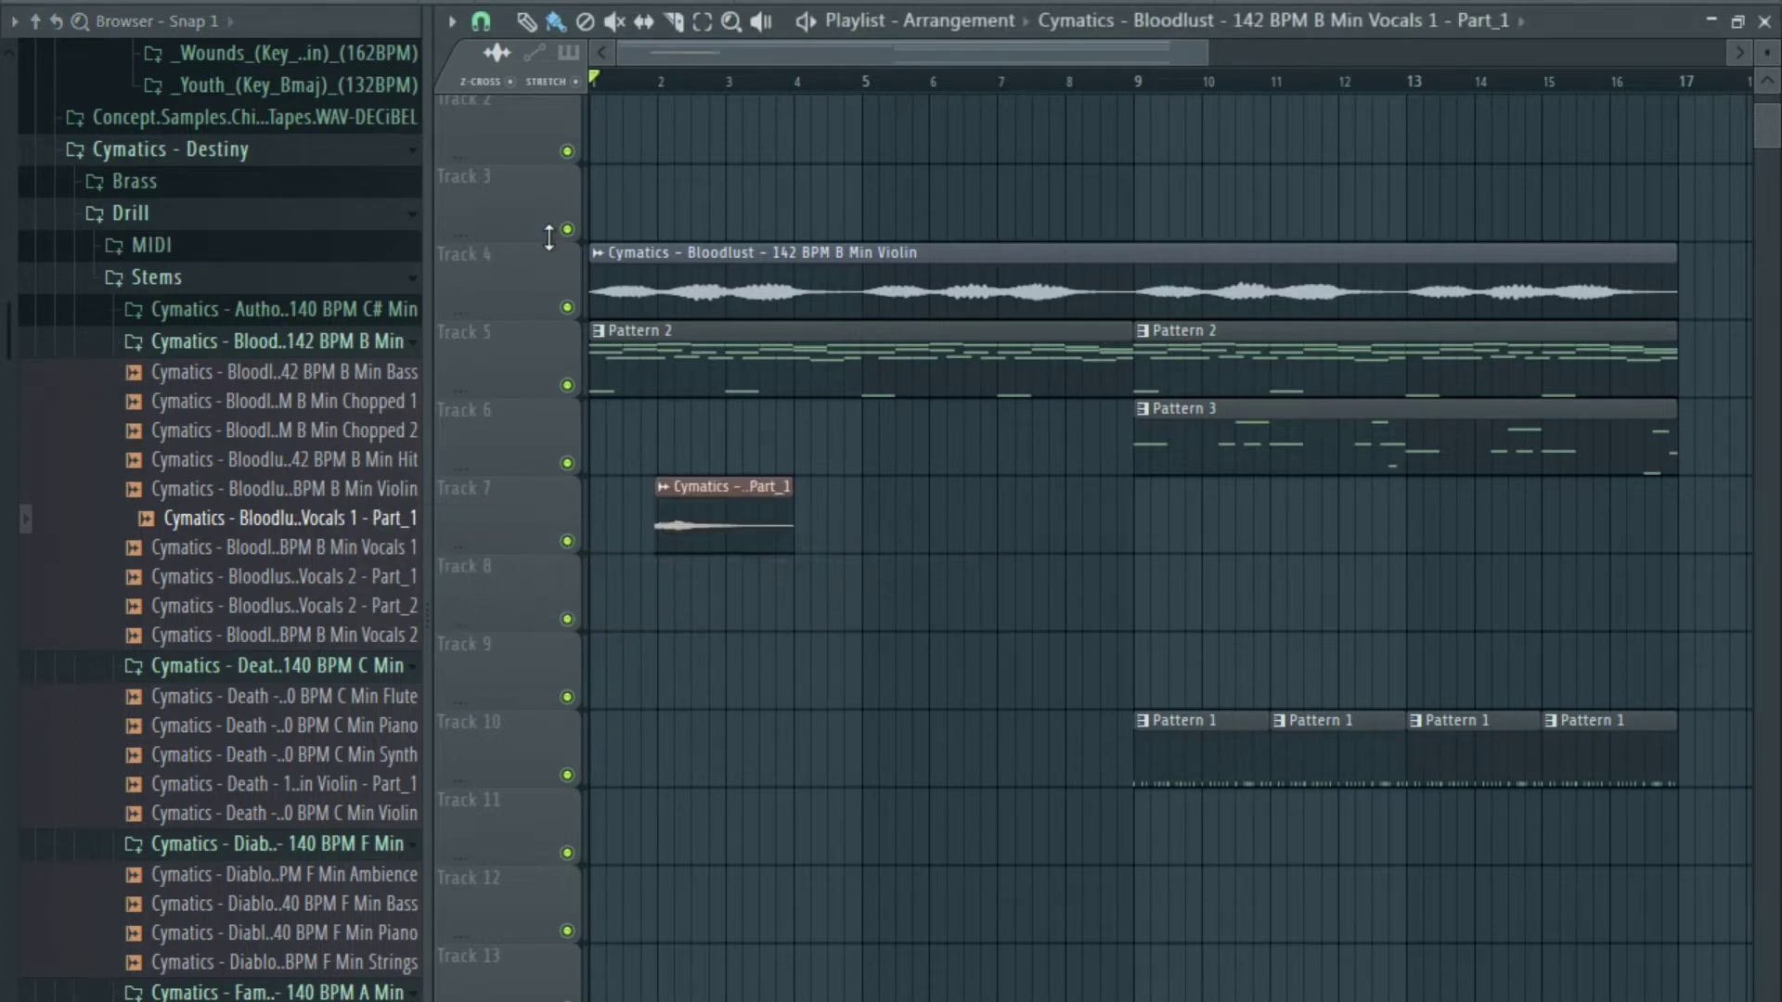
middle_click(665, 284)
left_click(698, 378)
left_click(667, 295)
middle_click(667, 295)
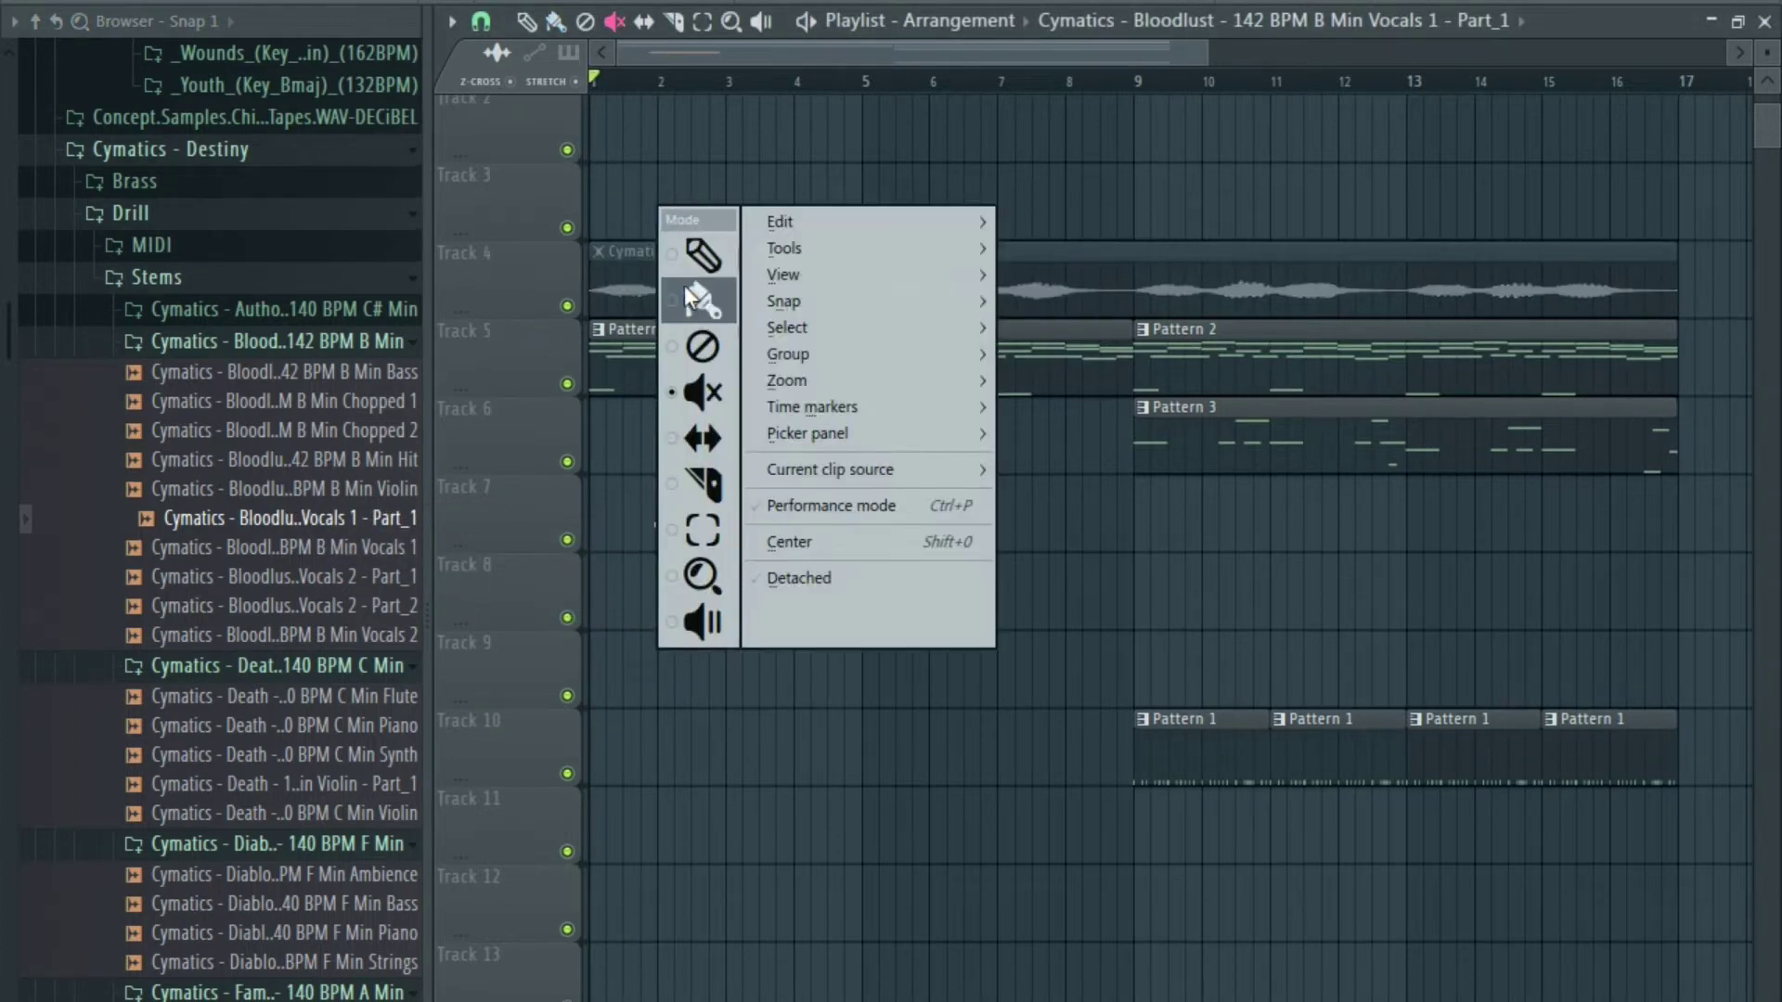
left_click(696, 297)
key("space")
left_click_drag(675, 529, 684, 529)
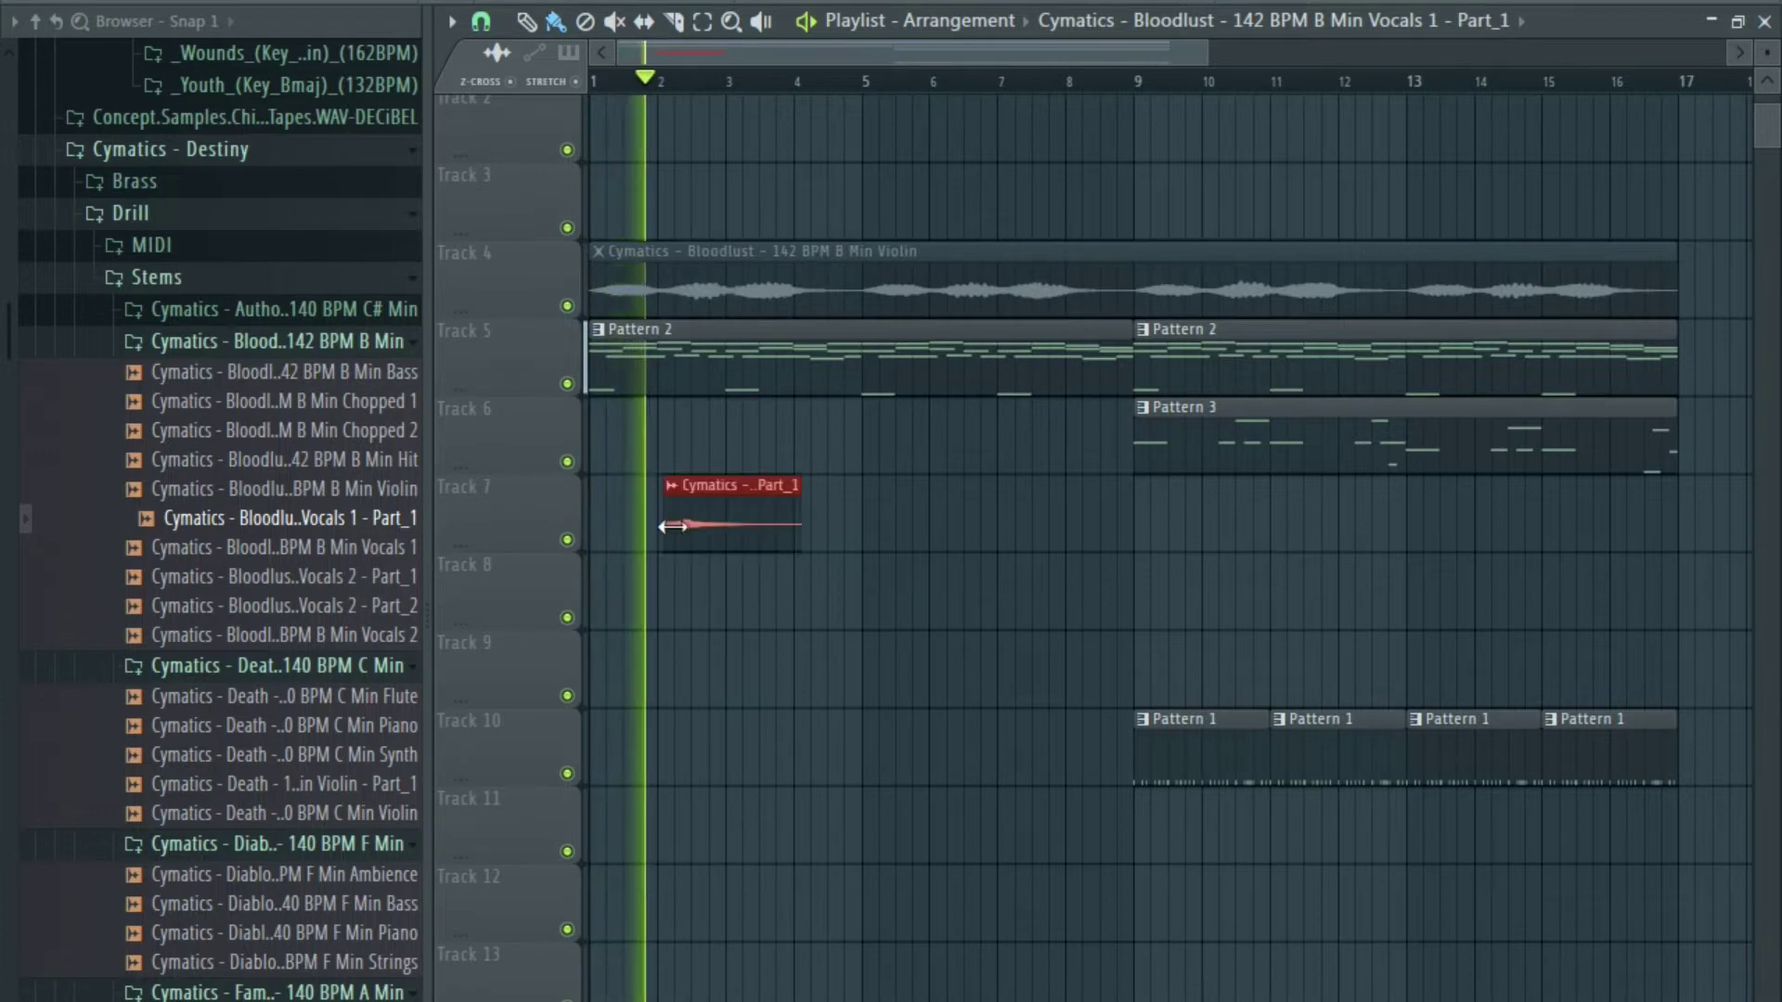
Audition Vocals 2 - Part_1, replace the track 7 clip with Vocals 2 - Part_2 starting at bar 1, and play it.
left_click(408, 580)
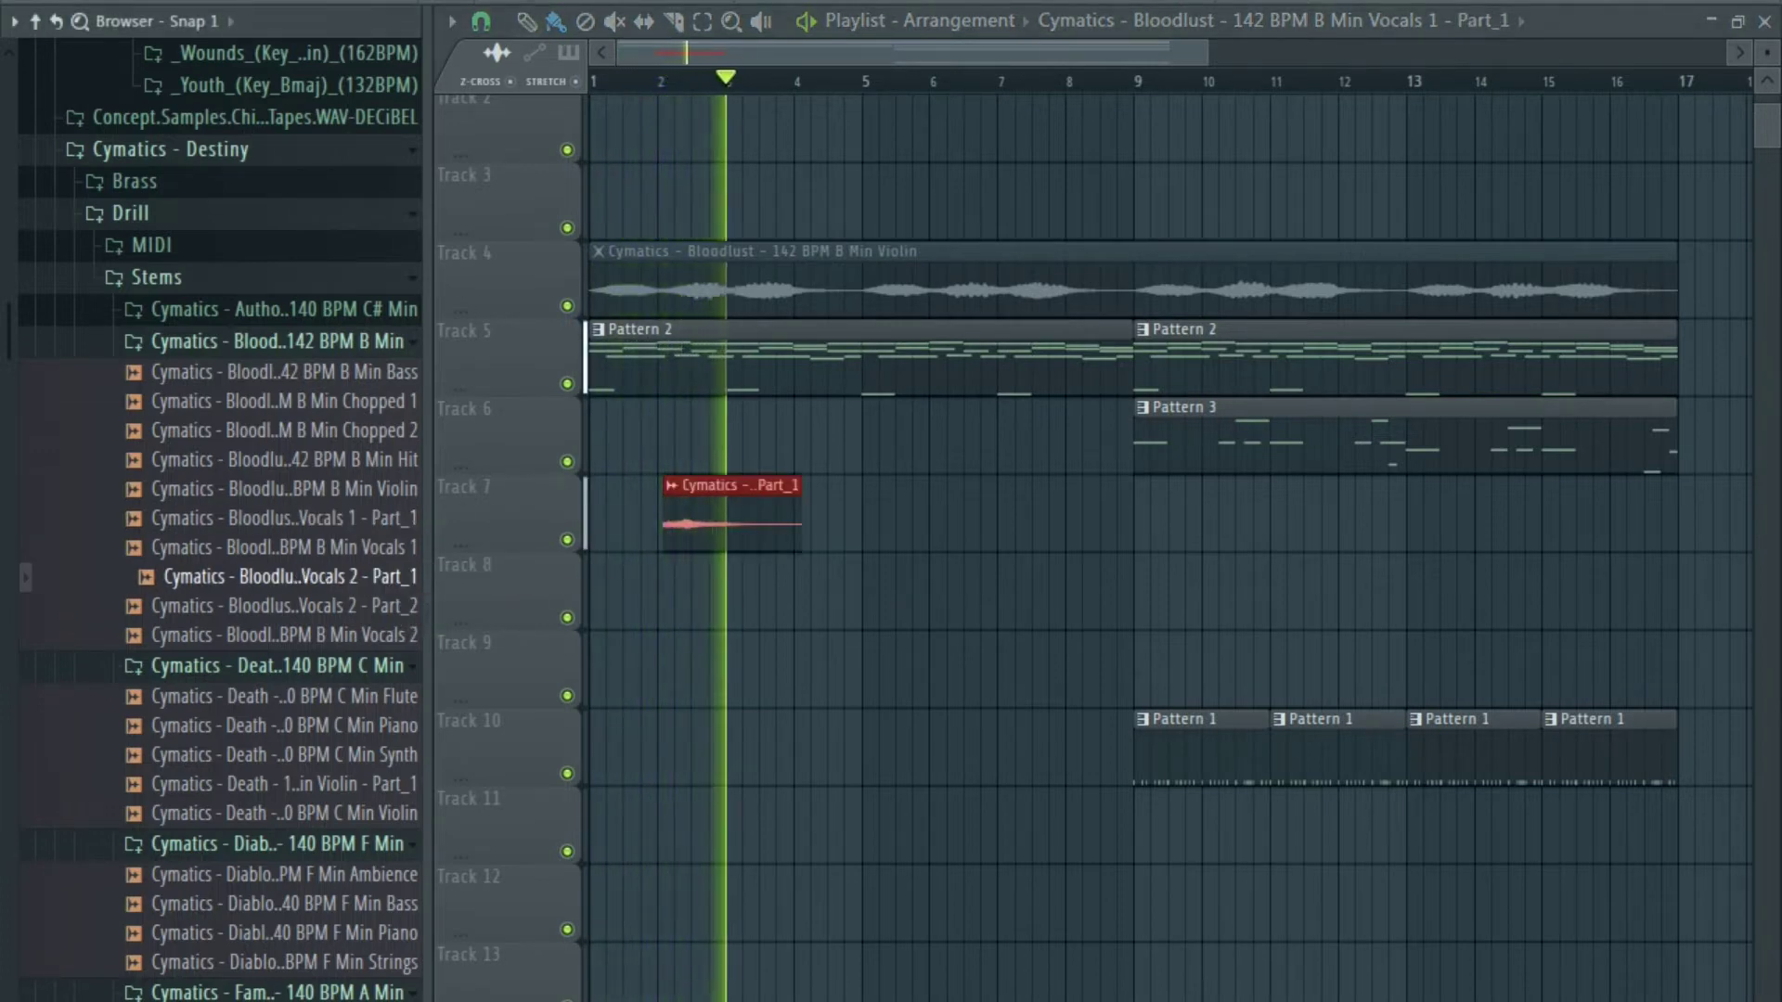
key("space")
left_click_drag(752, 541, 702, 540)
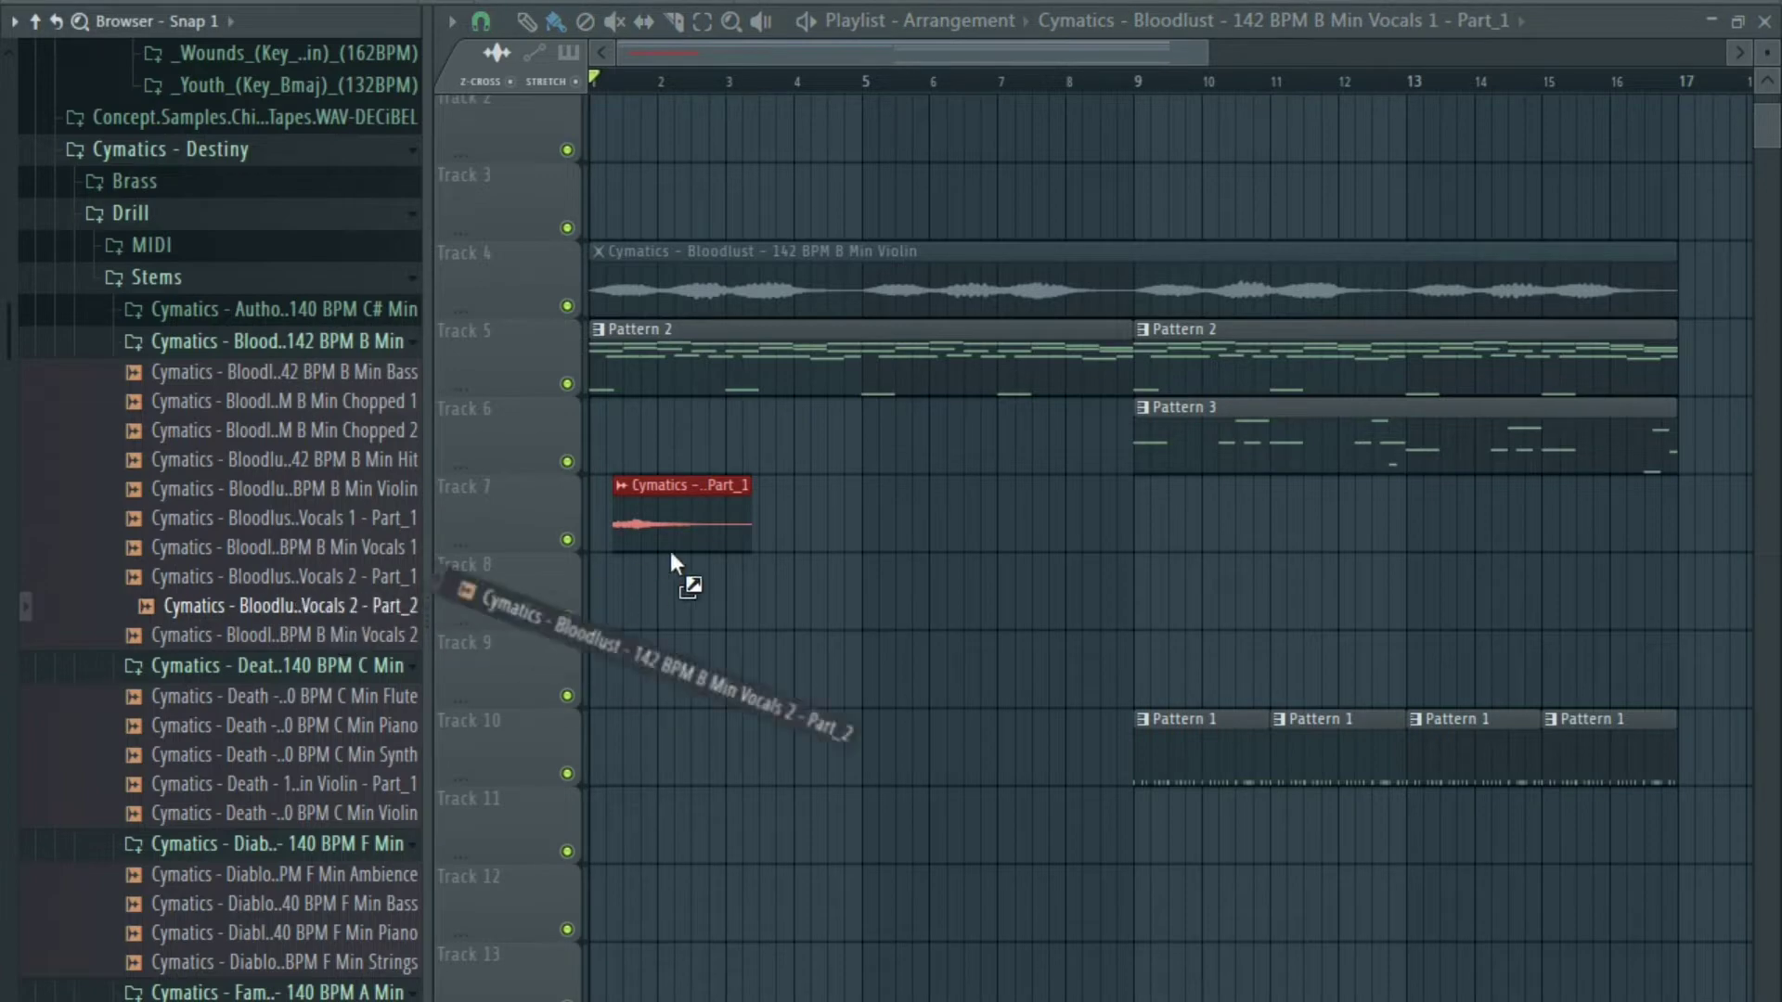
left_click_drag(672, 555, 675, 548)
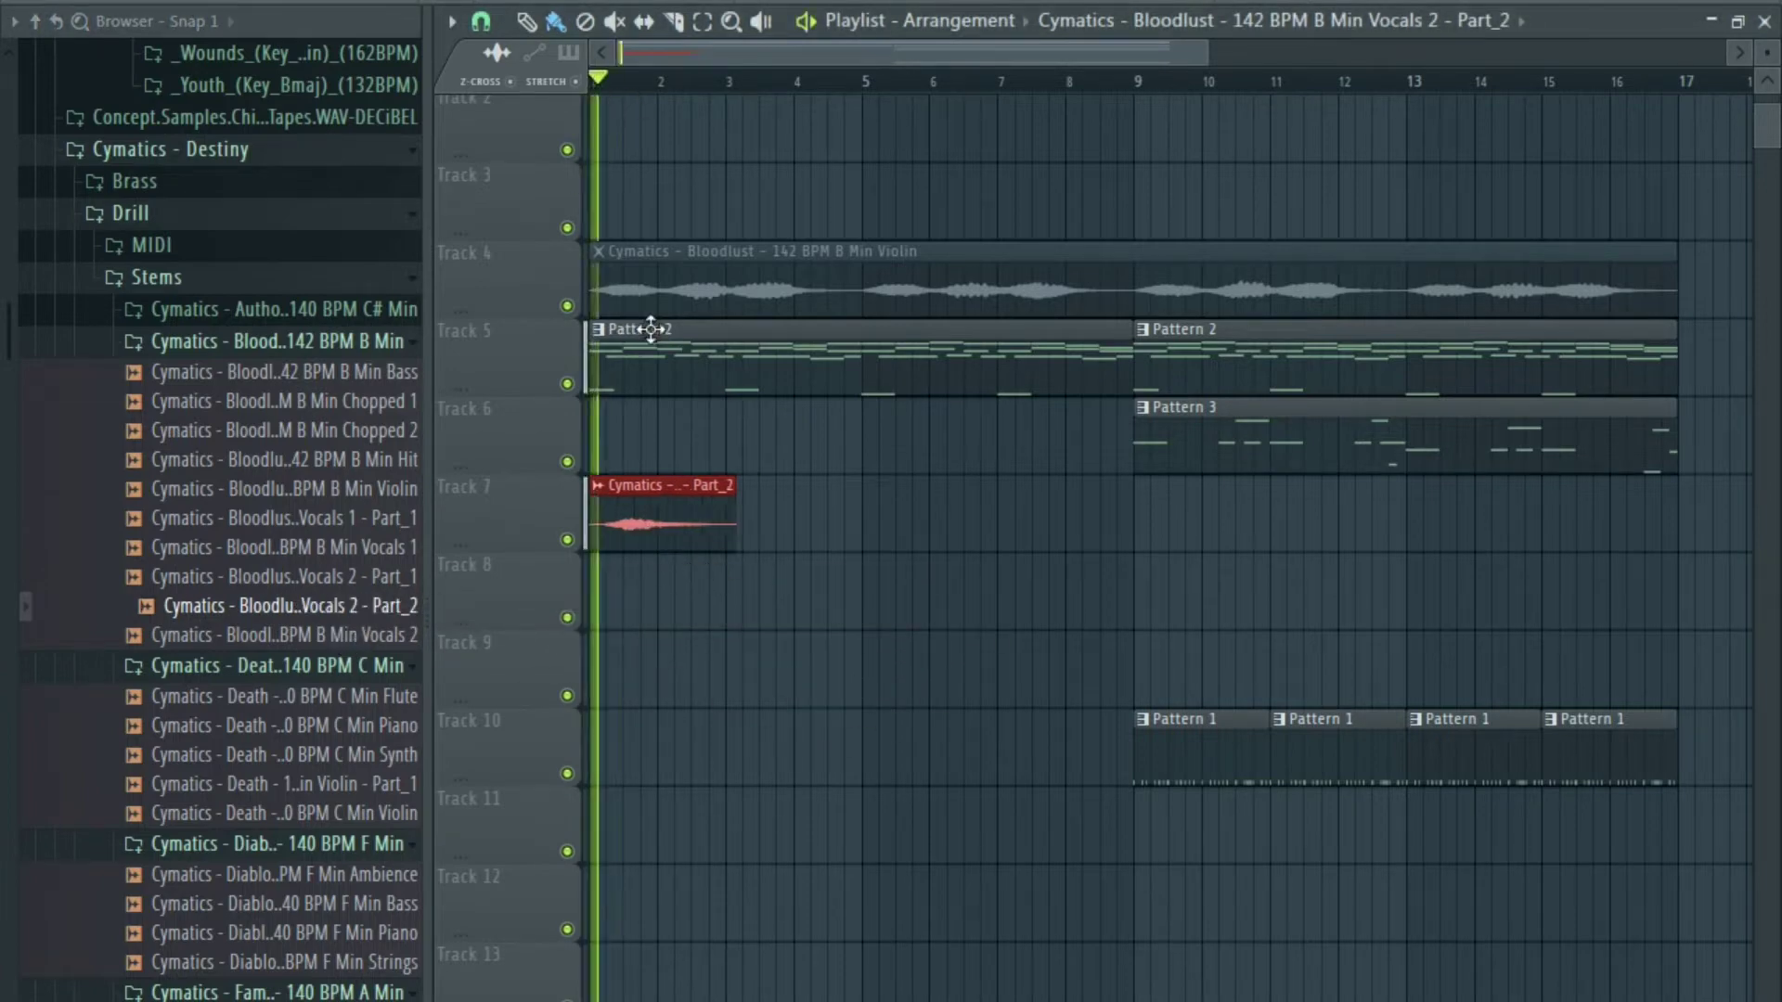
key("space")
Route the Vocals 2 - Part_2 sample to mixer insert 8.
double_click(665, 521)
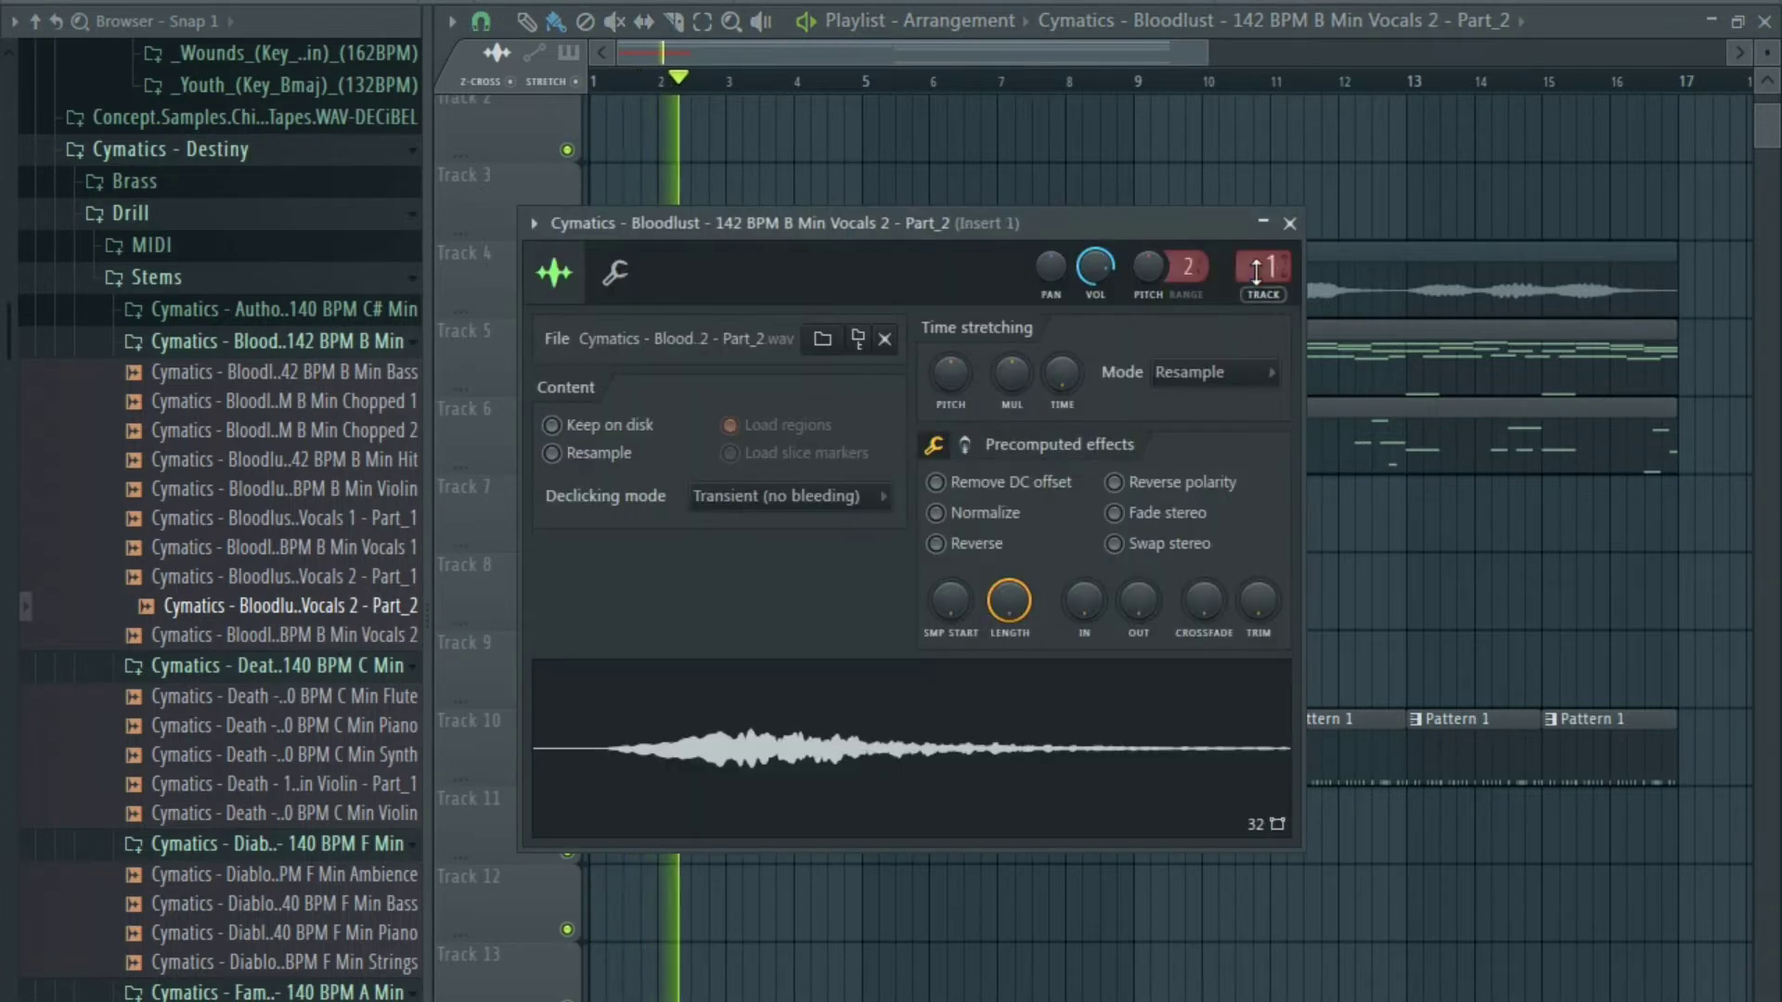
key("F9")
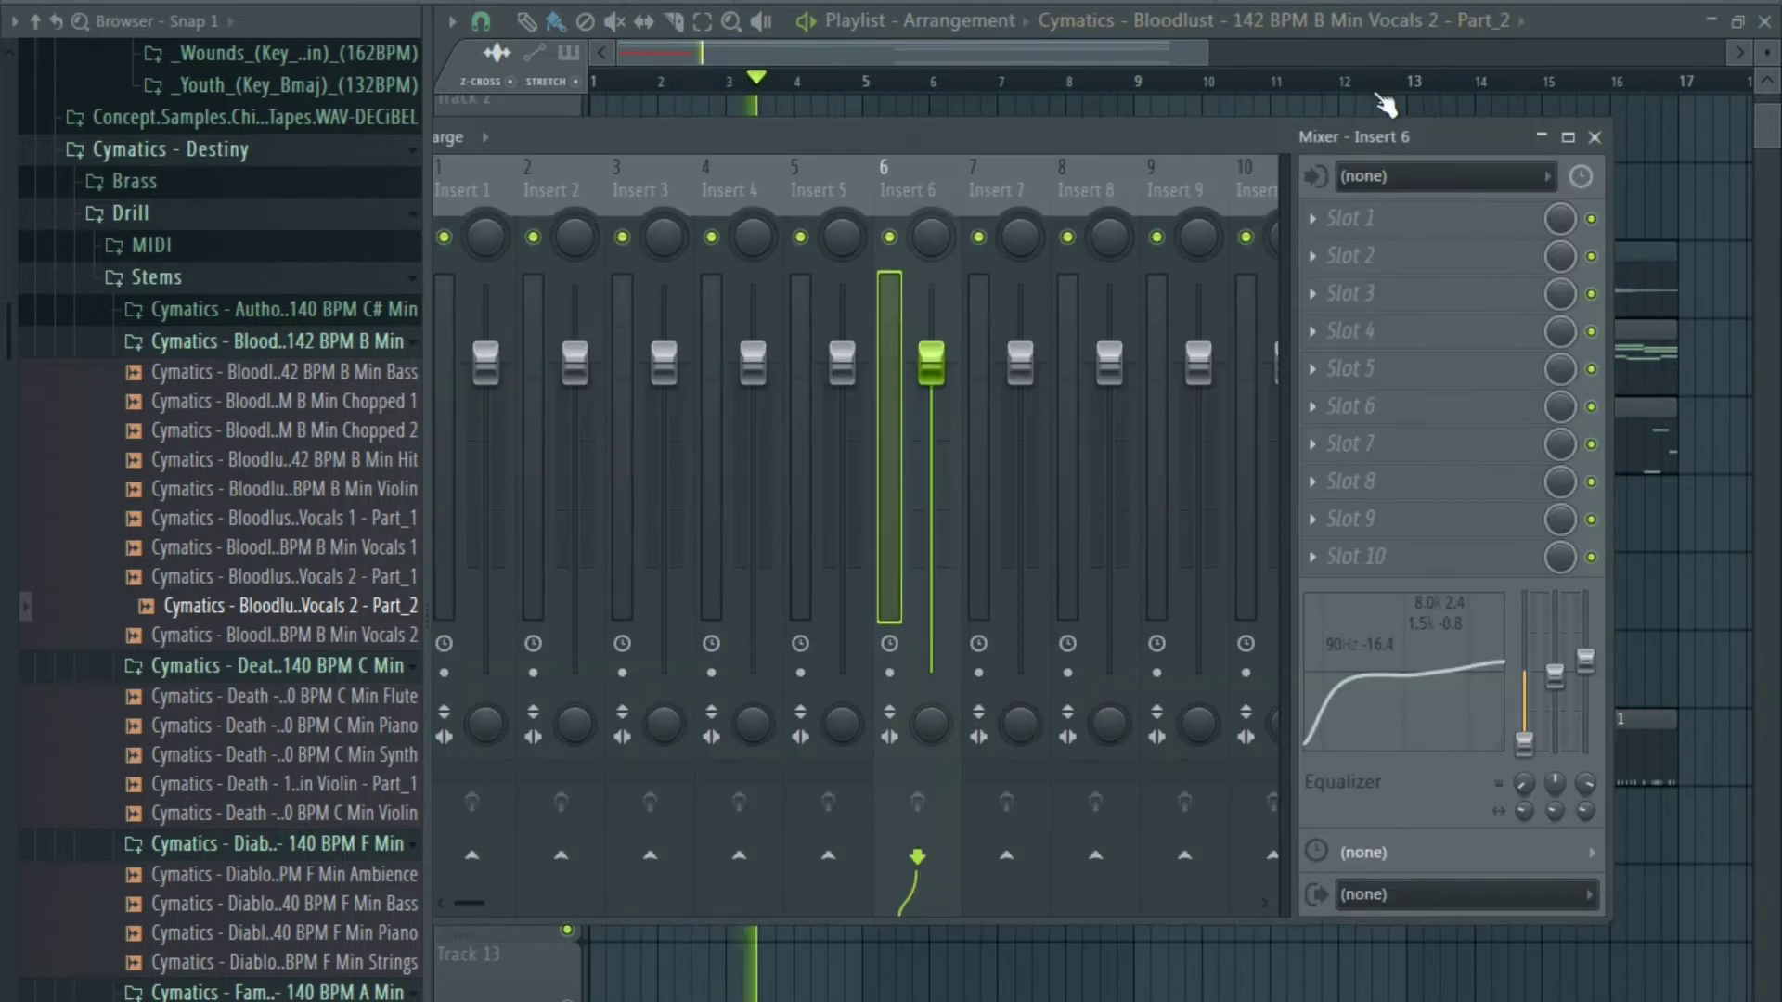
left_click_drag(1035, 145, 1227, 336)
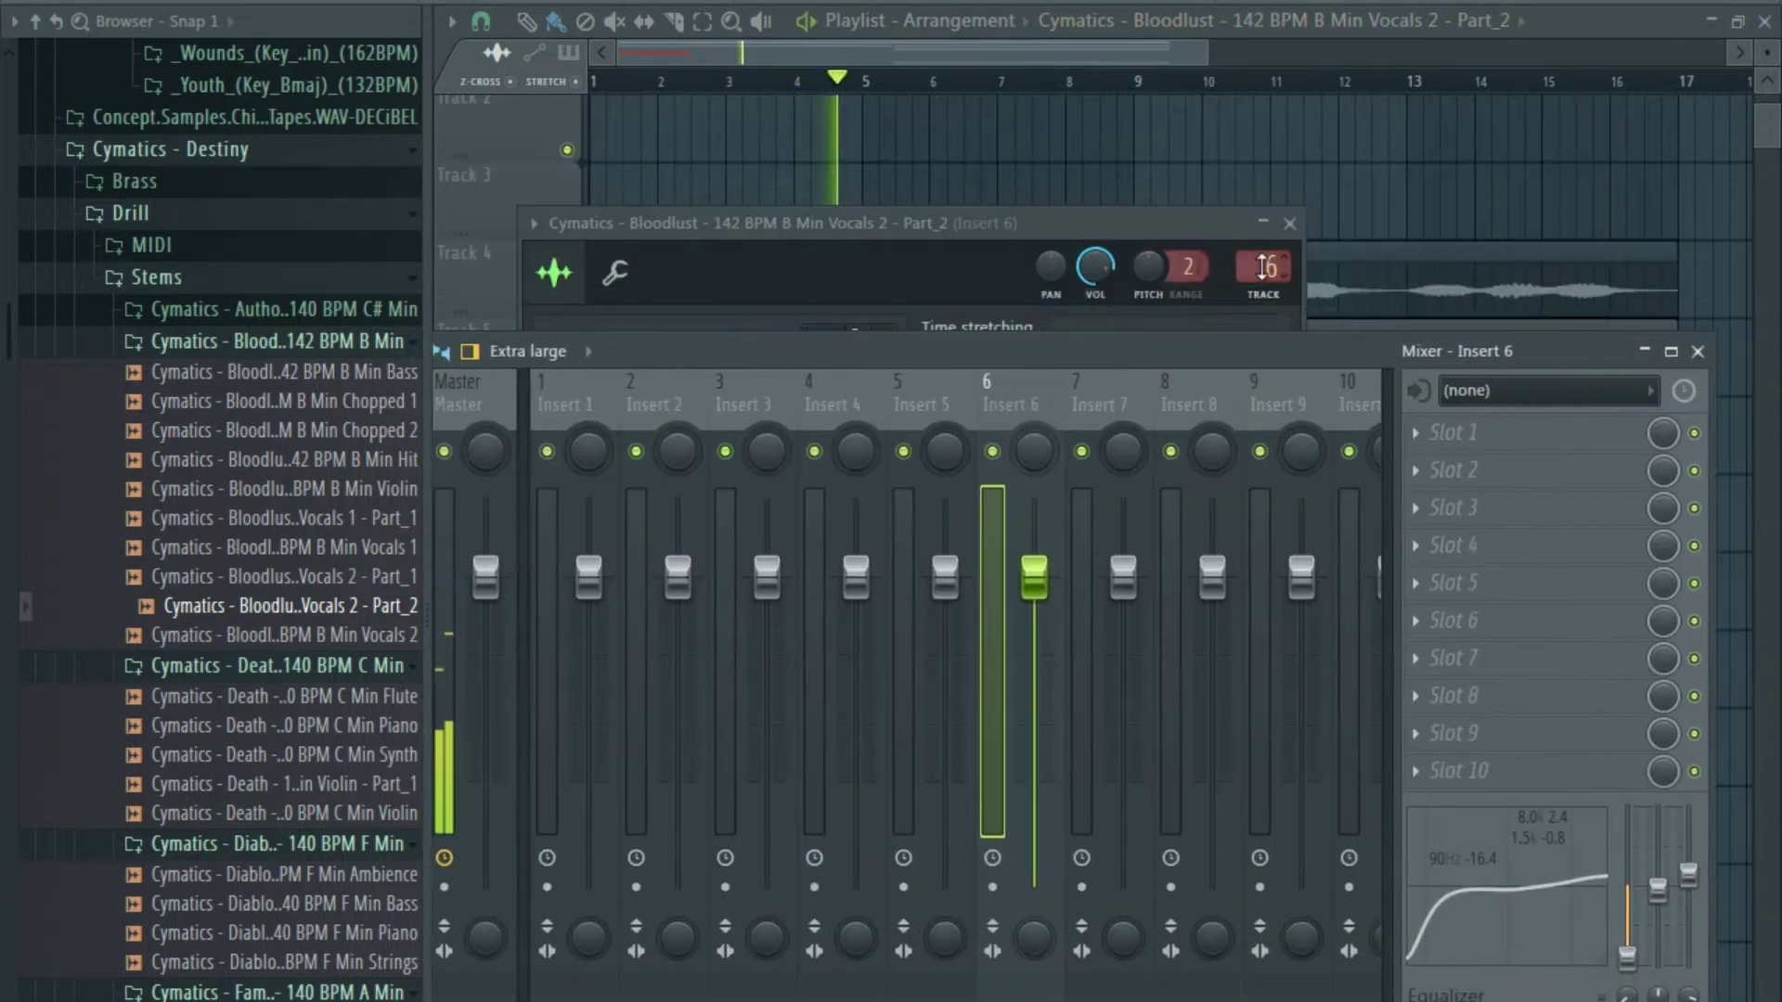
scroll(1266, 266, "up", 1)
scroll(1269, 272, "up", 1)
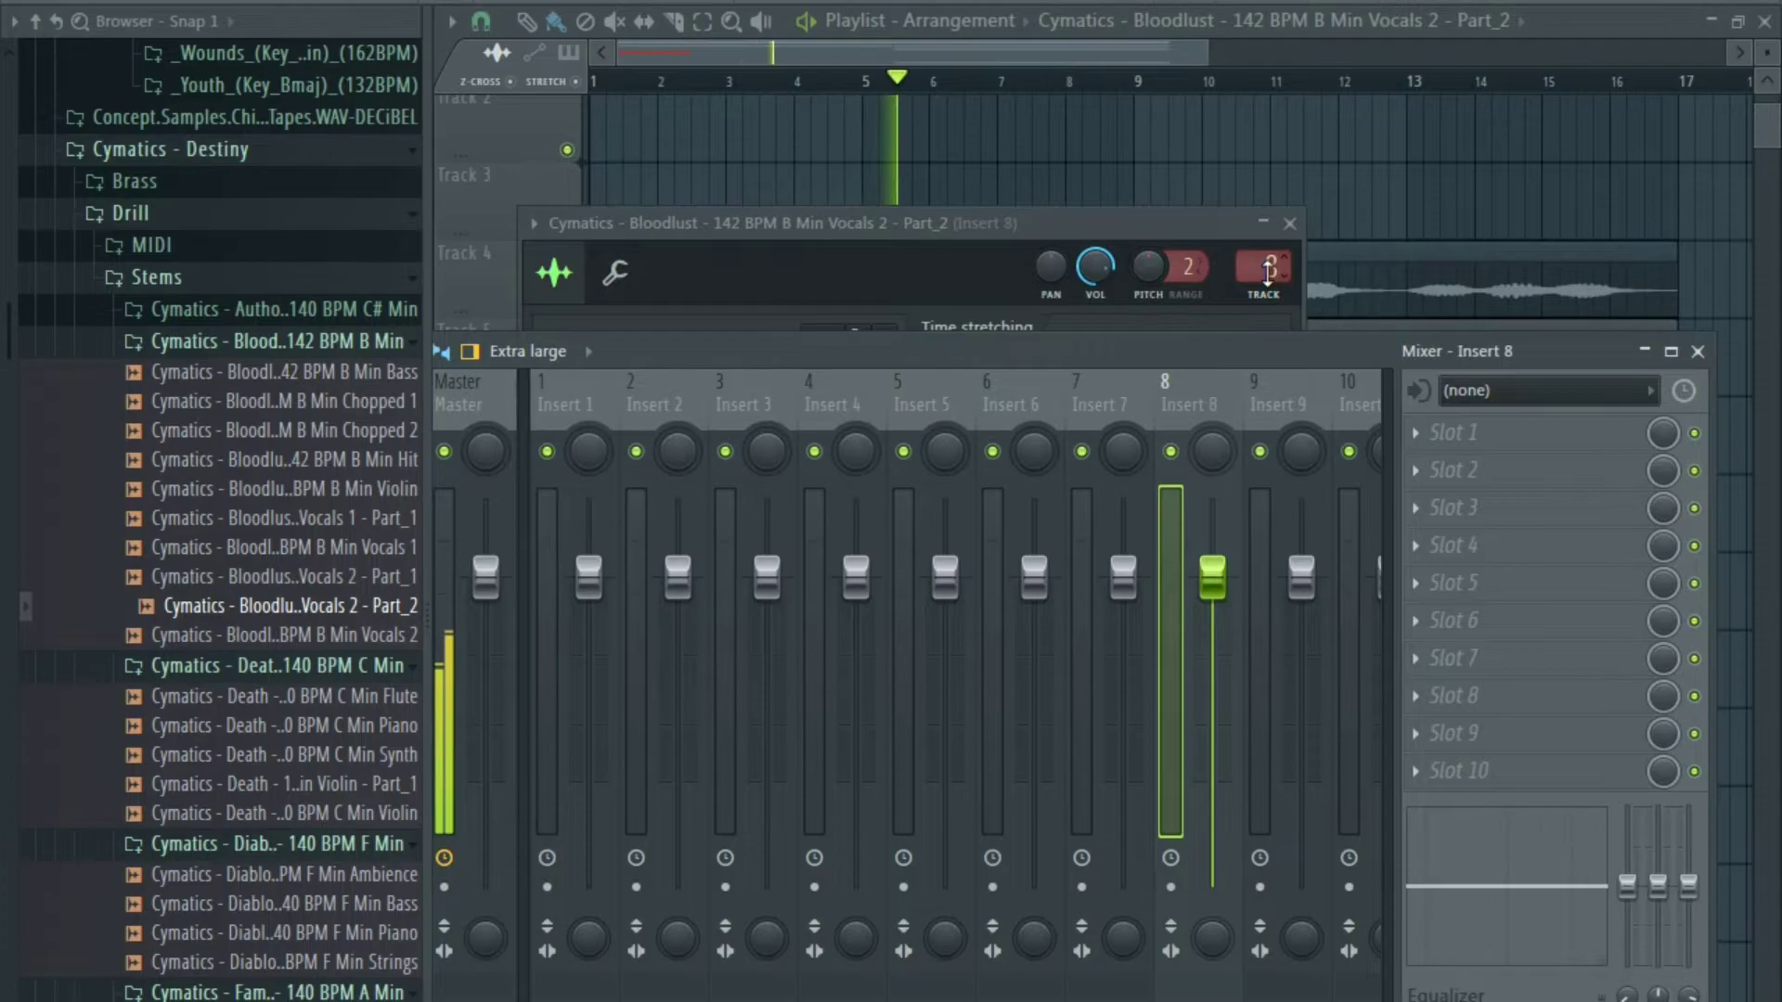
Load Fruity Reeverb 2 on mixer insert 8.
left_click(1451, 445)
left_click(1187, 144)
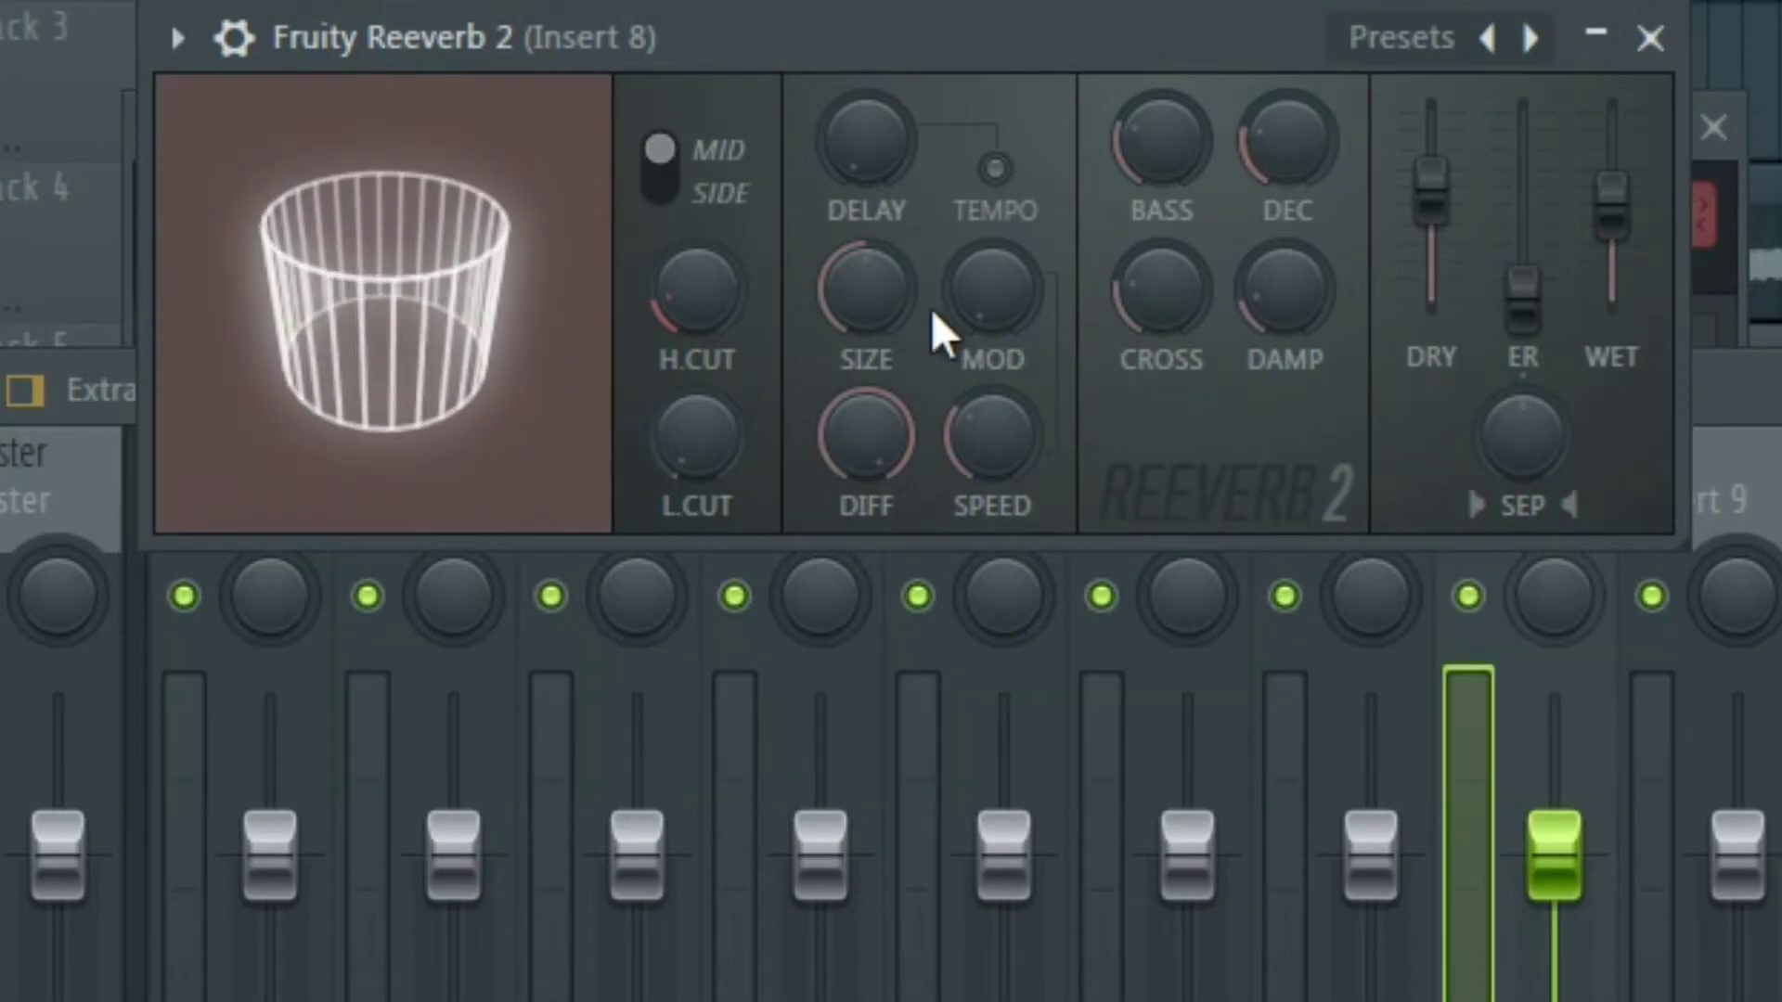
left_click_drag(1021, 33, 1043, 266)
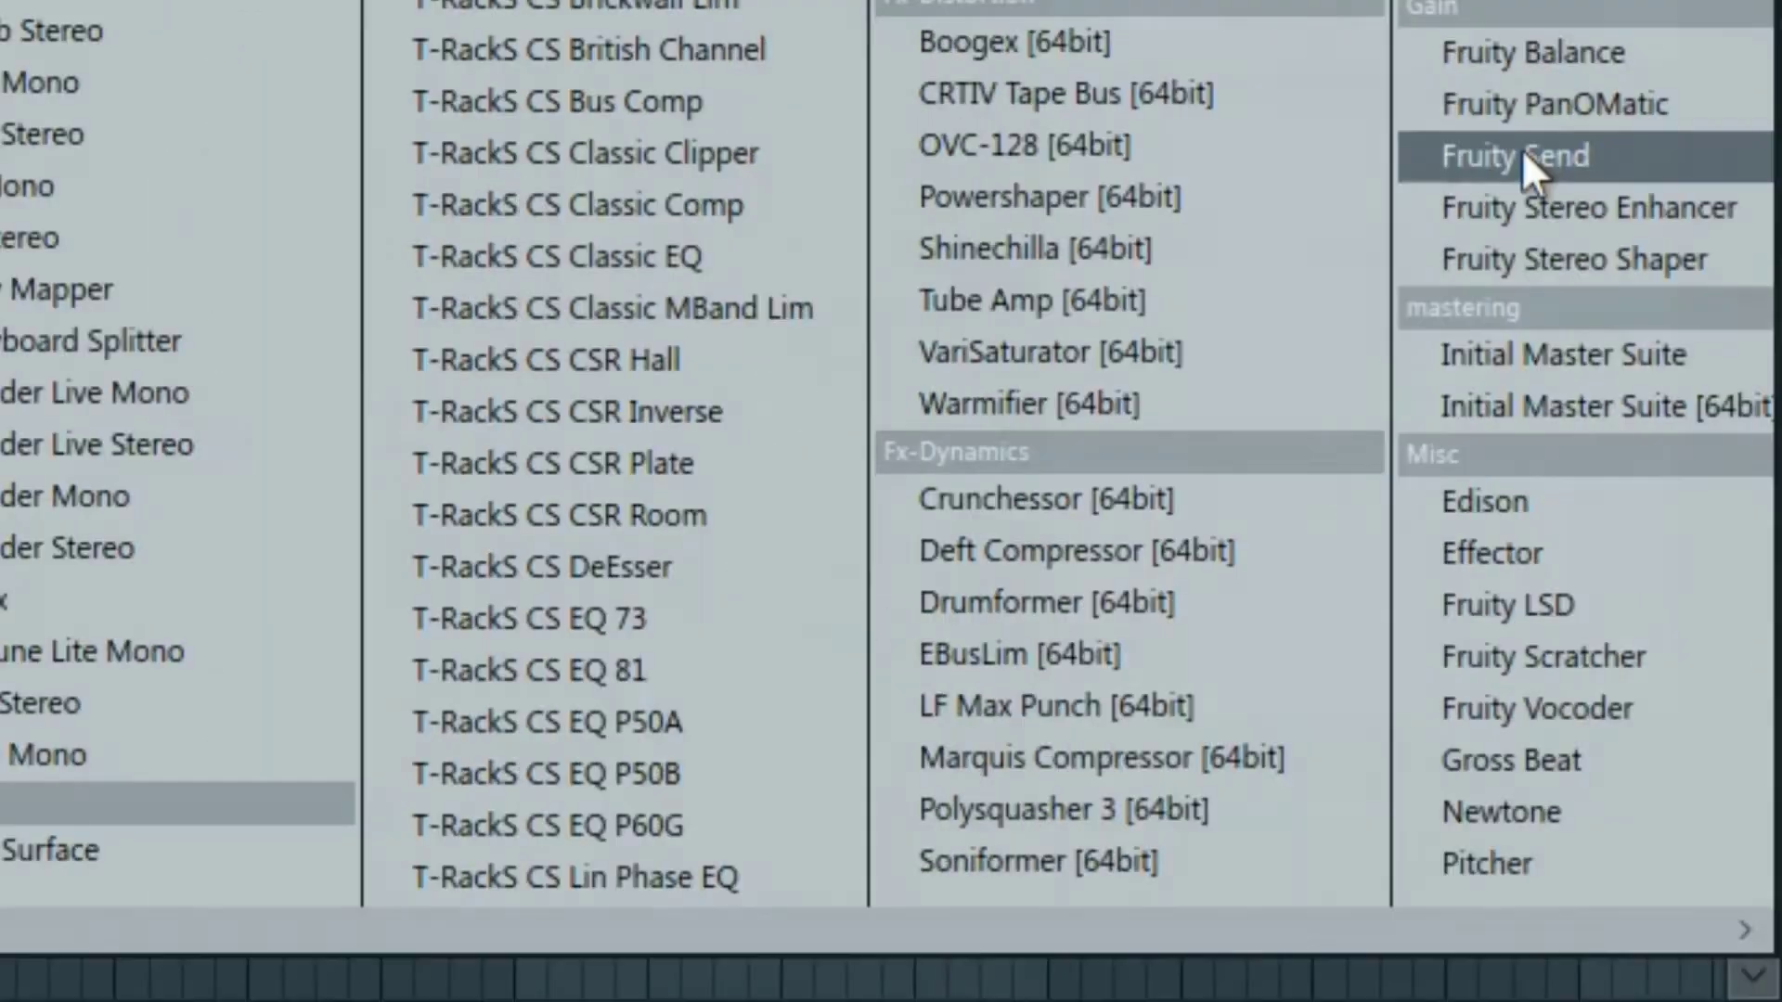
Load Gross Beat on insert 8 and audition its 2 Beat Gate, 1 Beat Gate and 1/2 Bt Gate volume slots.
left_click(1555, 755)
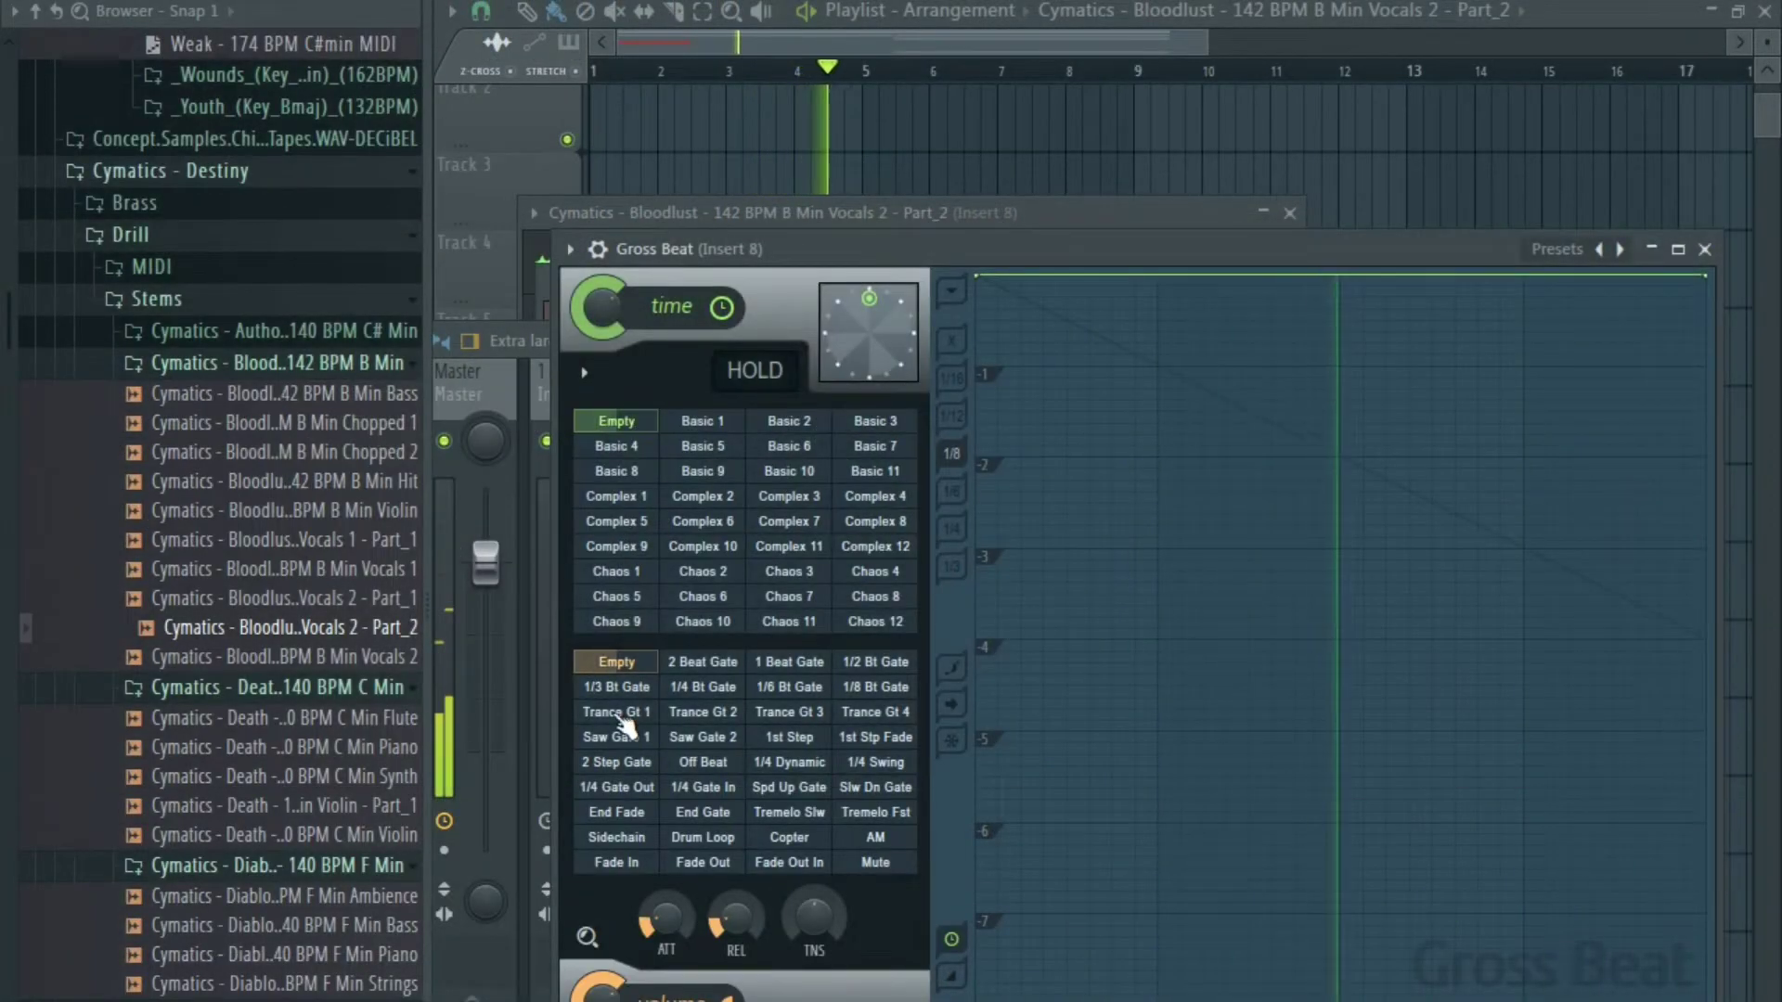
left_click(616, 687)
left_click_drag(870, 250, 886, 174)
left_click(713, 587)
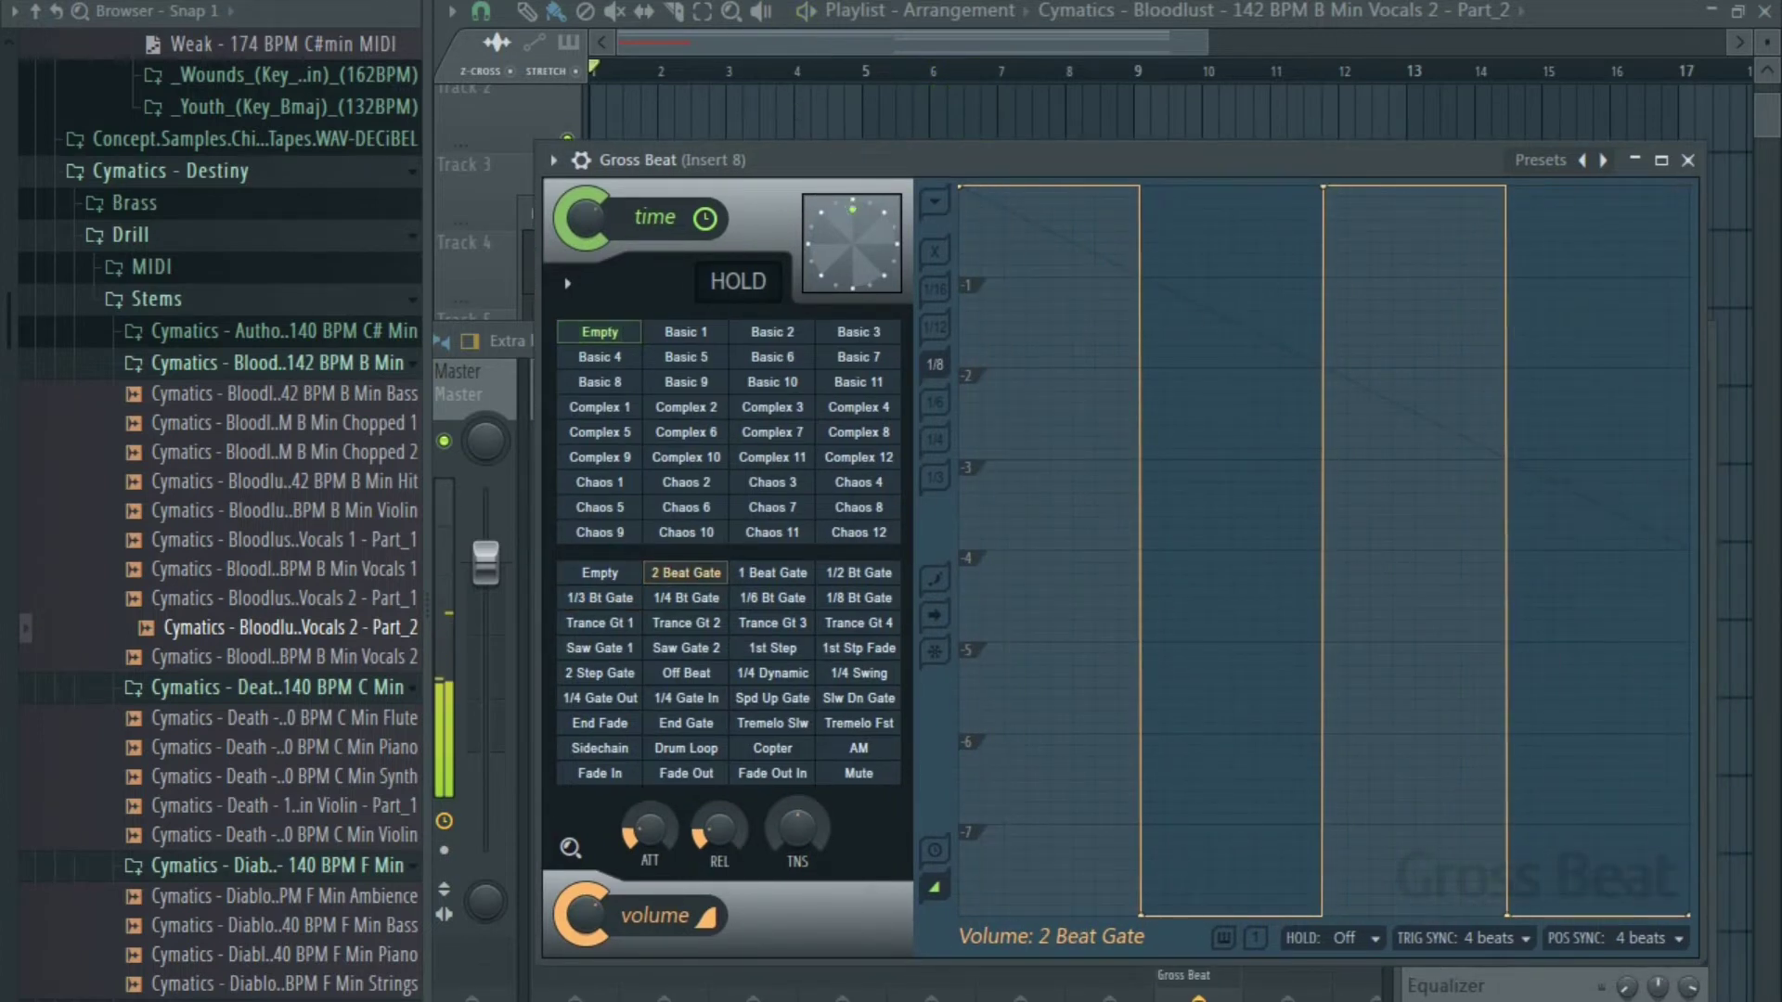
left_click(796, 576)
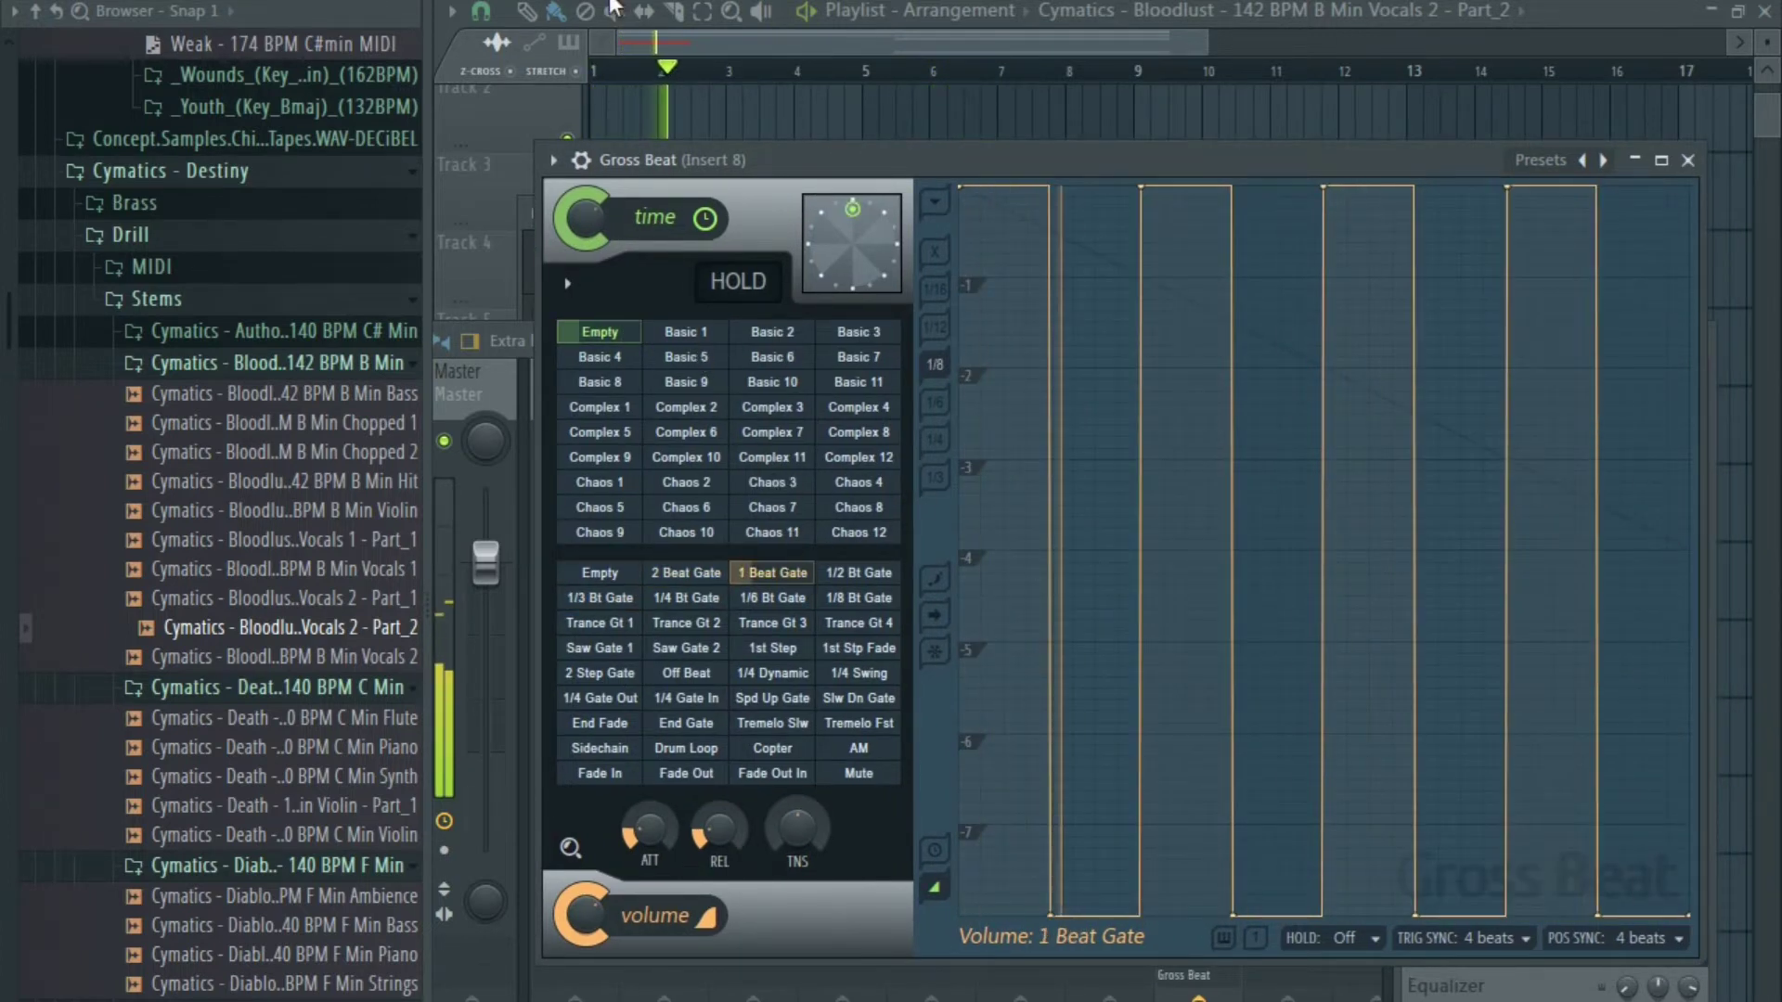
left_click(859, 575)
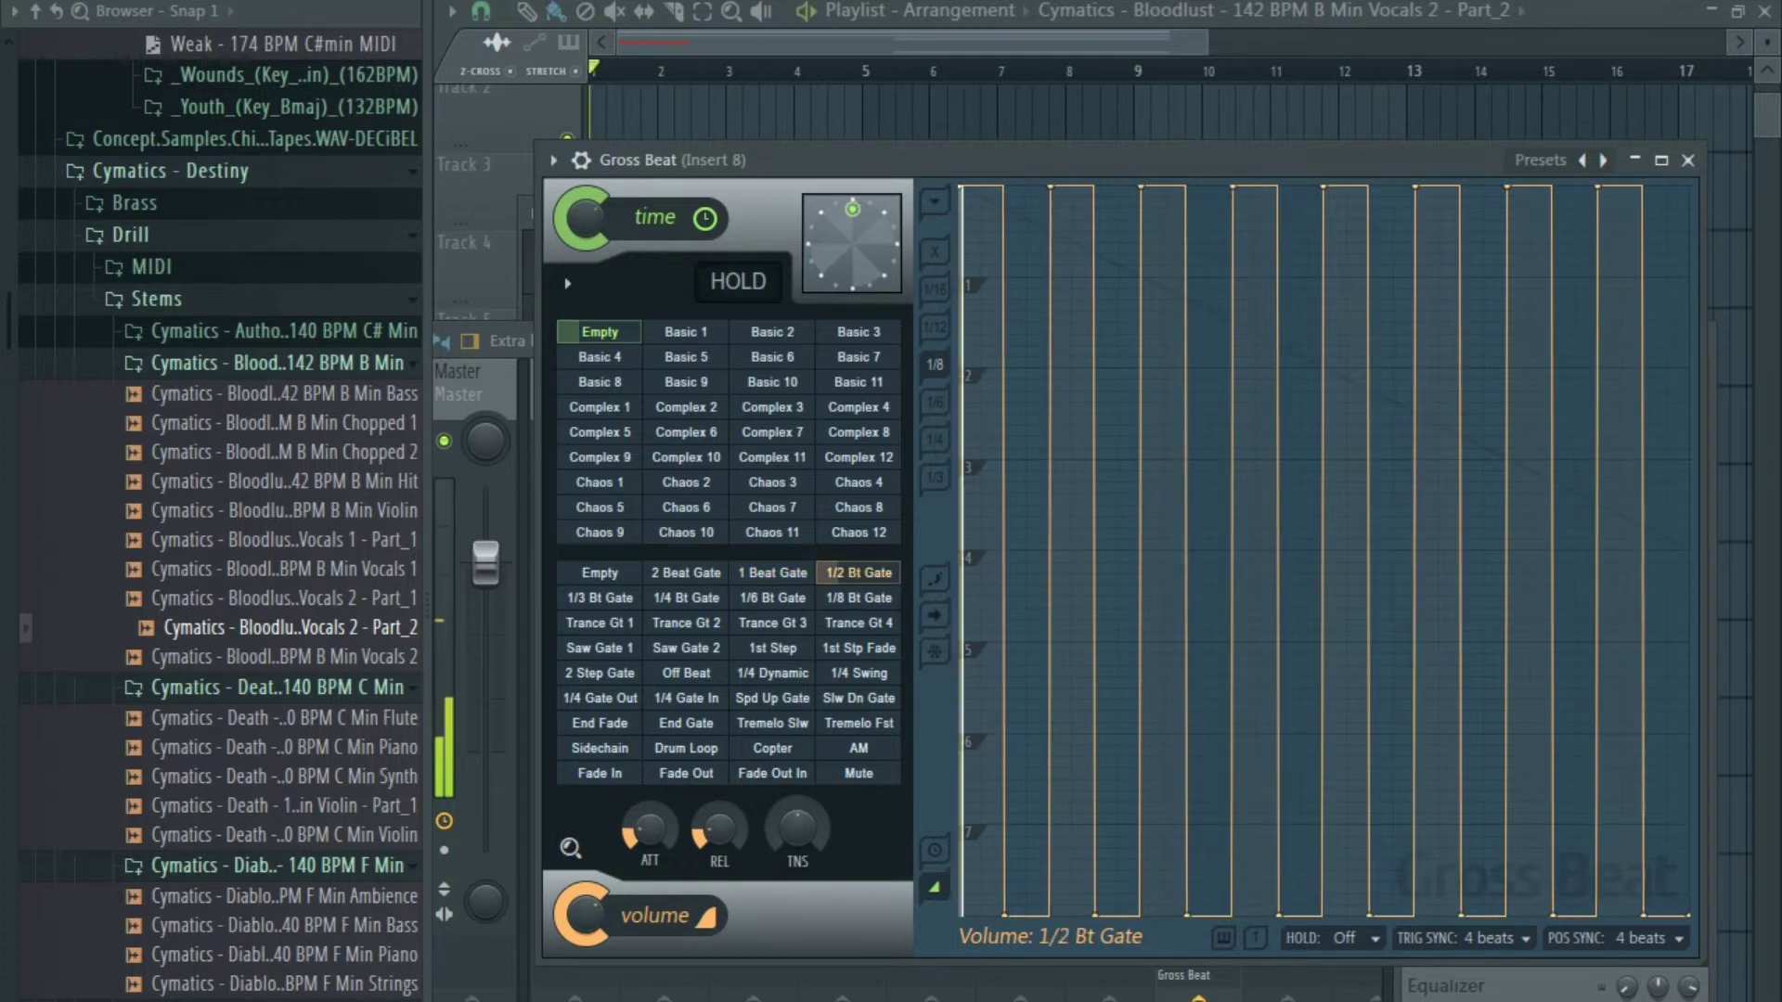
key("space")
Load the Pitch shifter preset in Gross Beat.
left_click(554, 163)
mouse_move(828, 243)
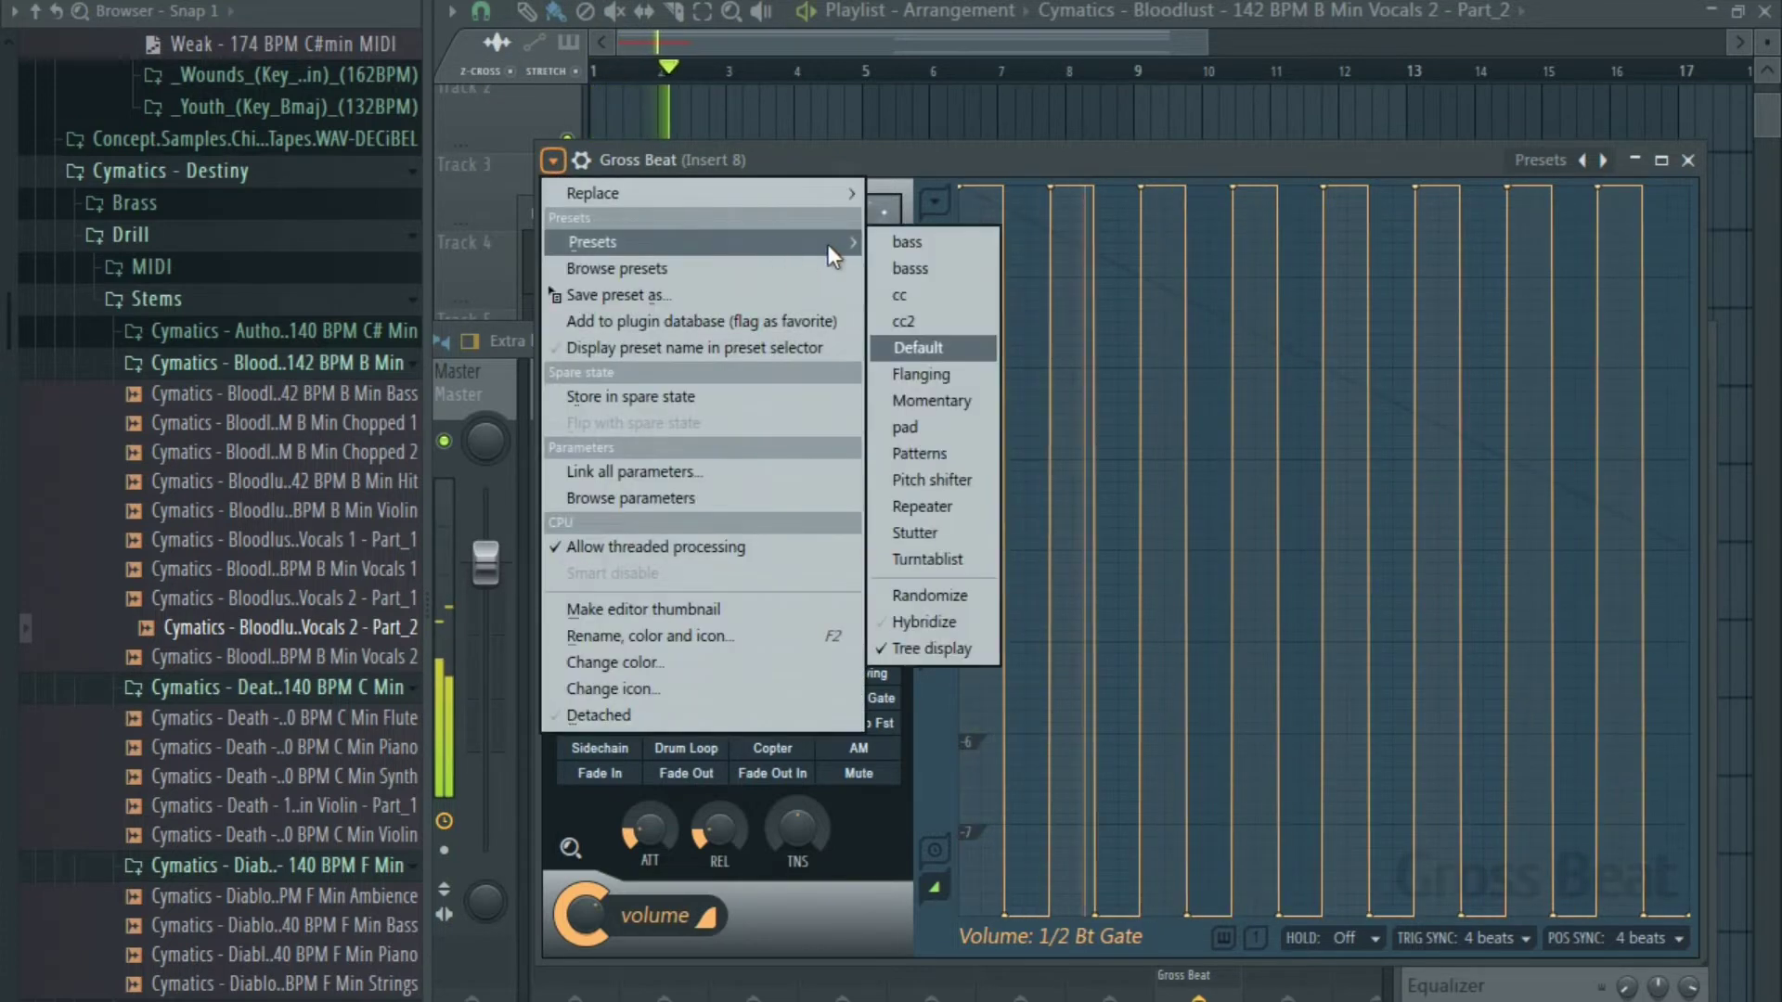
left_click(948, 480)
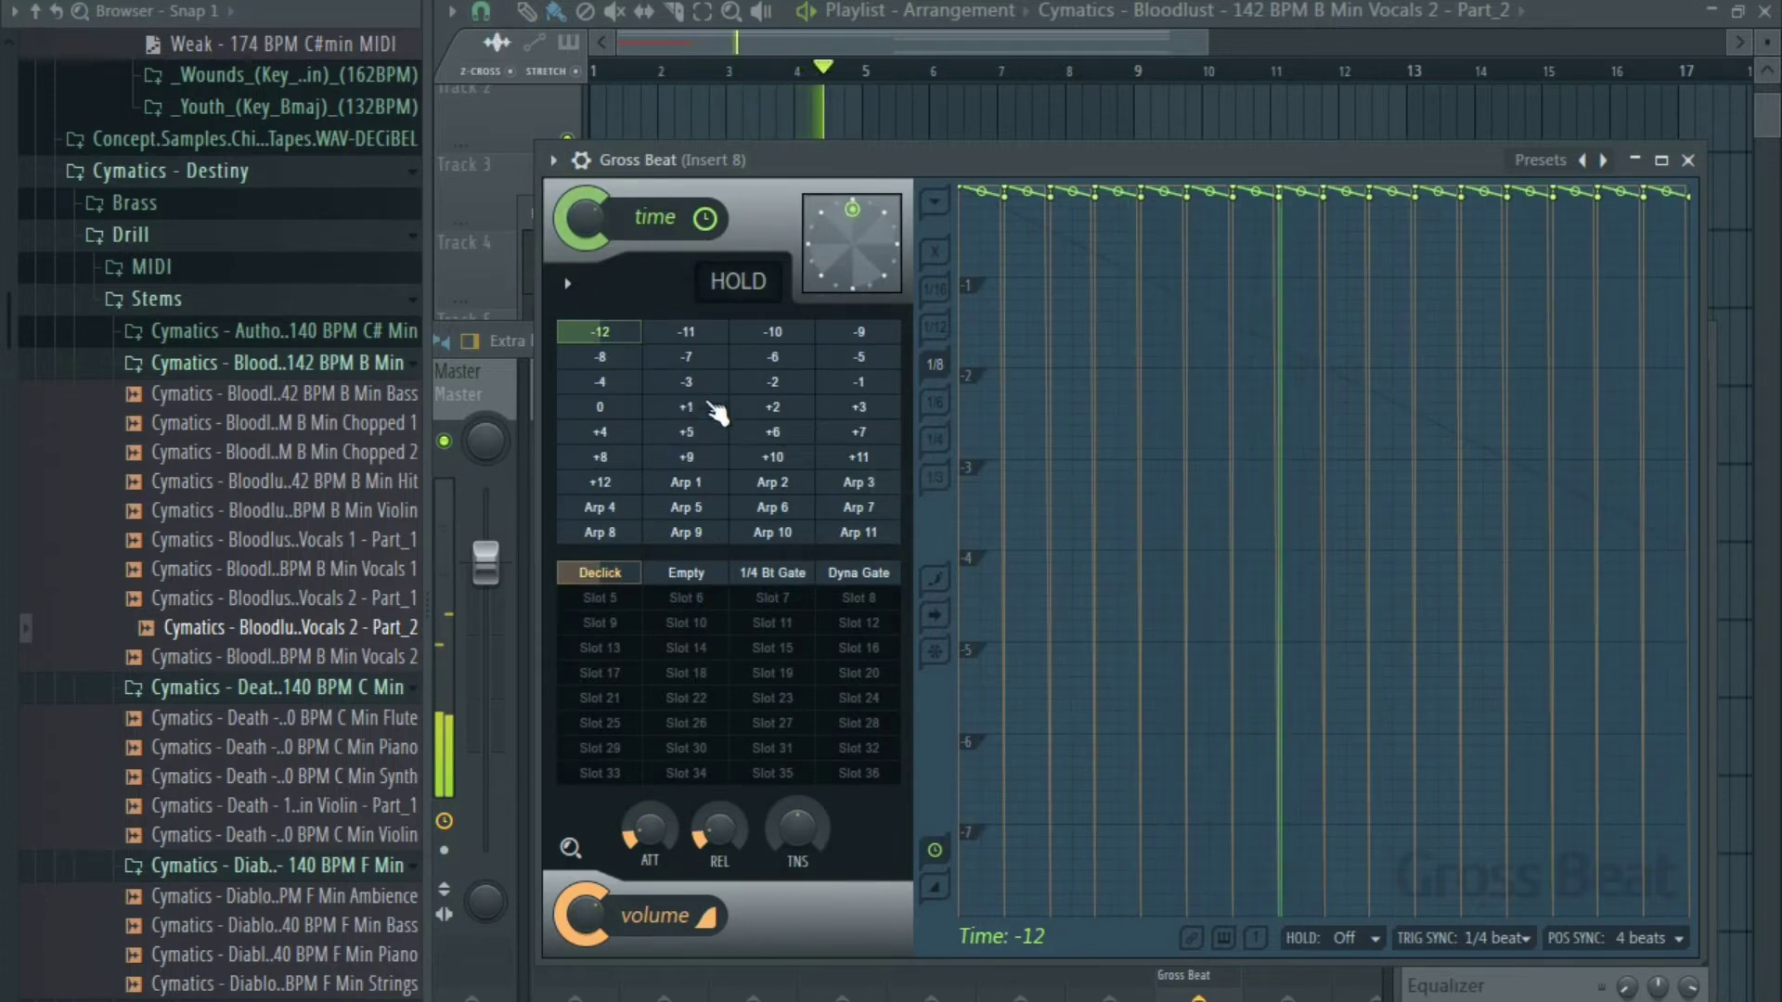
Audition the +2 and +3 time slots in Gross Beat and set the volume slot to 1/4 Bt Gate.
left_click(771, 409)
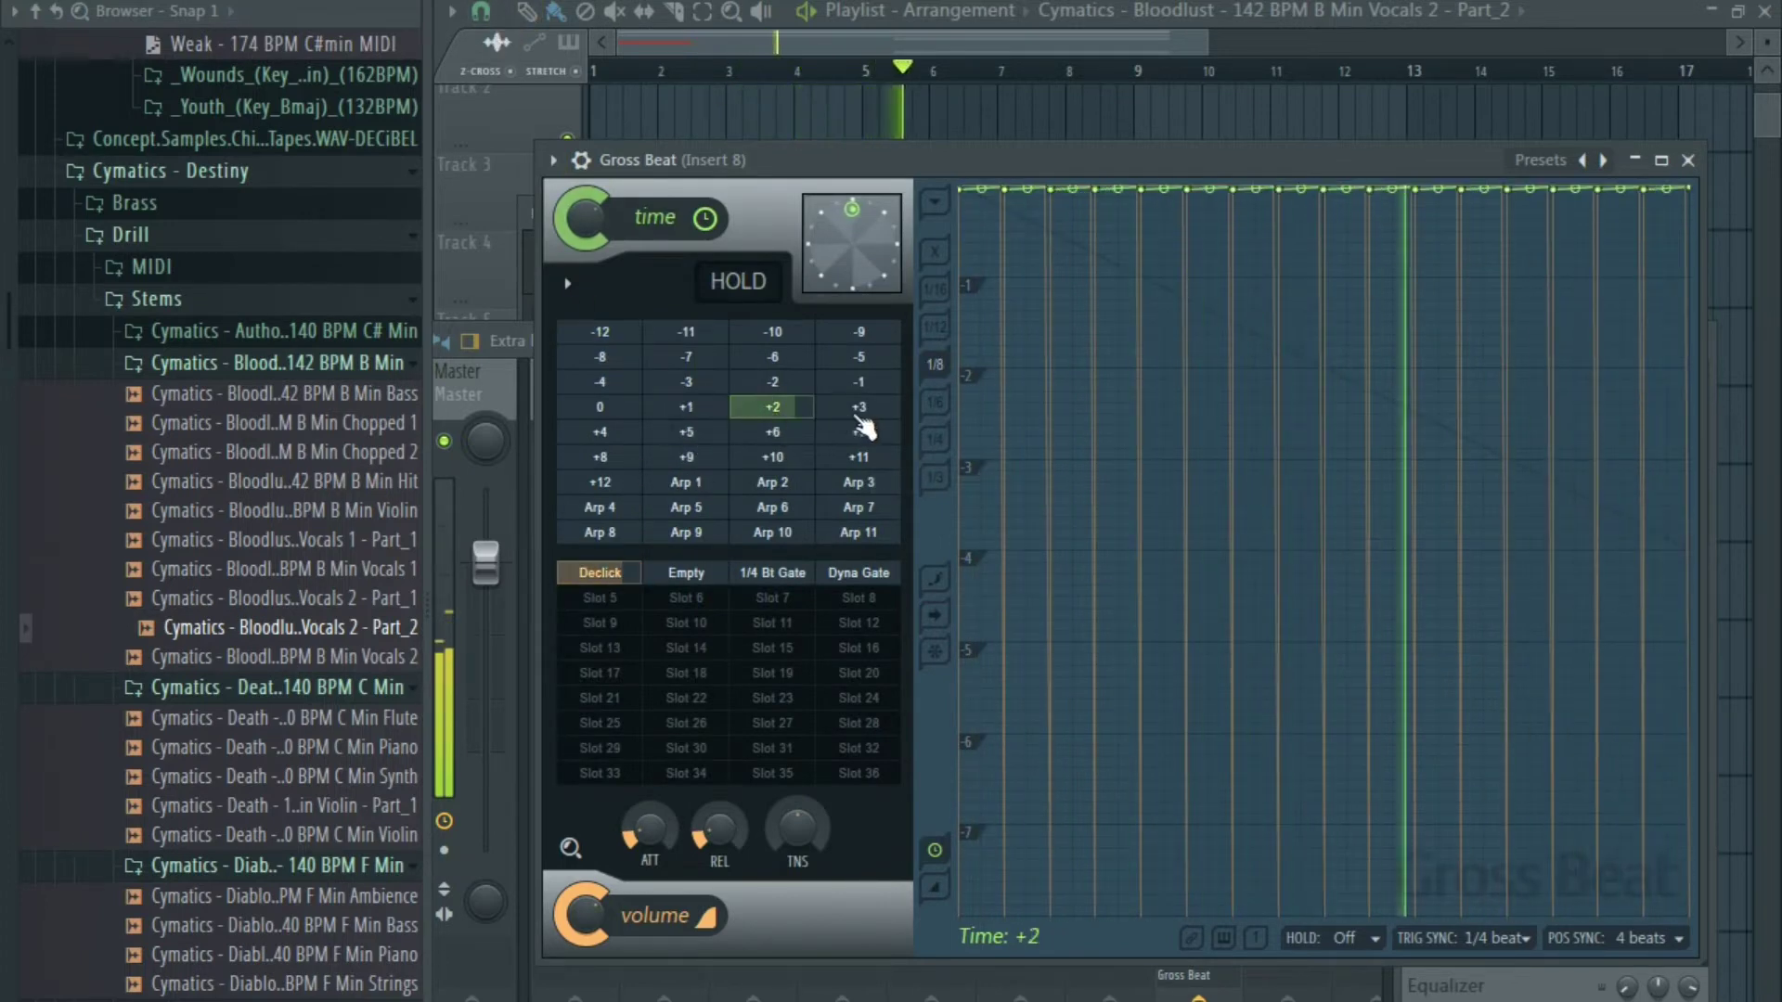
left_click(855, 407)
left_click(772, 573)
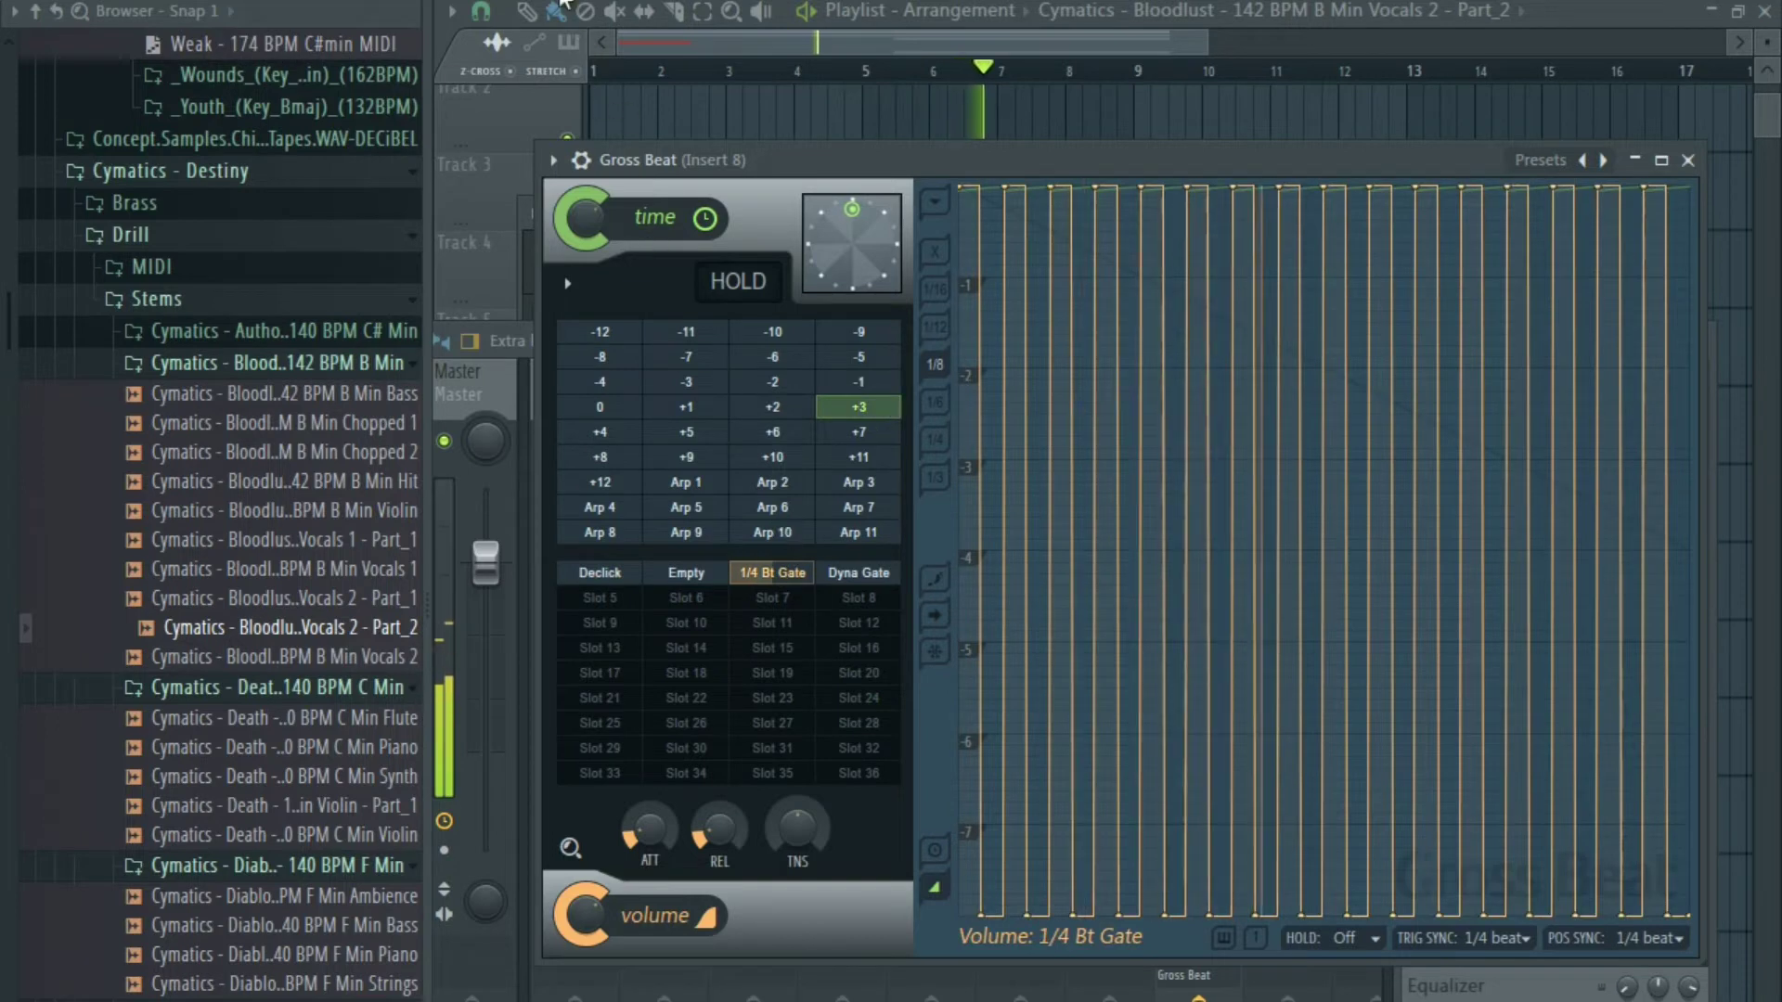
key("space")
key("space")
Try the Dyna Gate volume slot with the +5 and -5 time slots in Gross Beat.
left_click(861, 576)
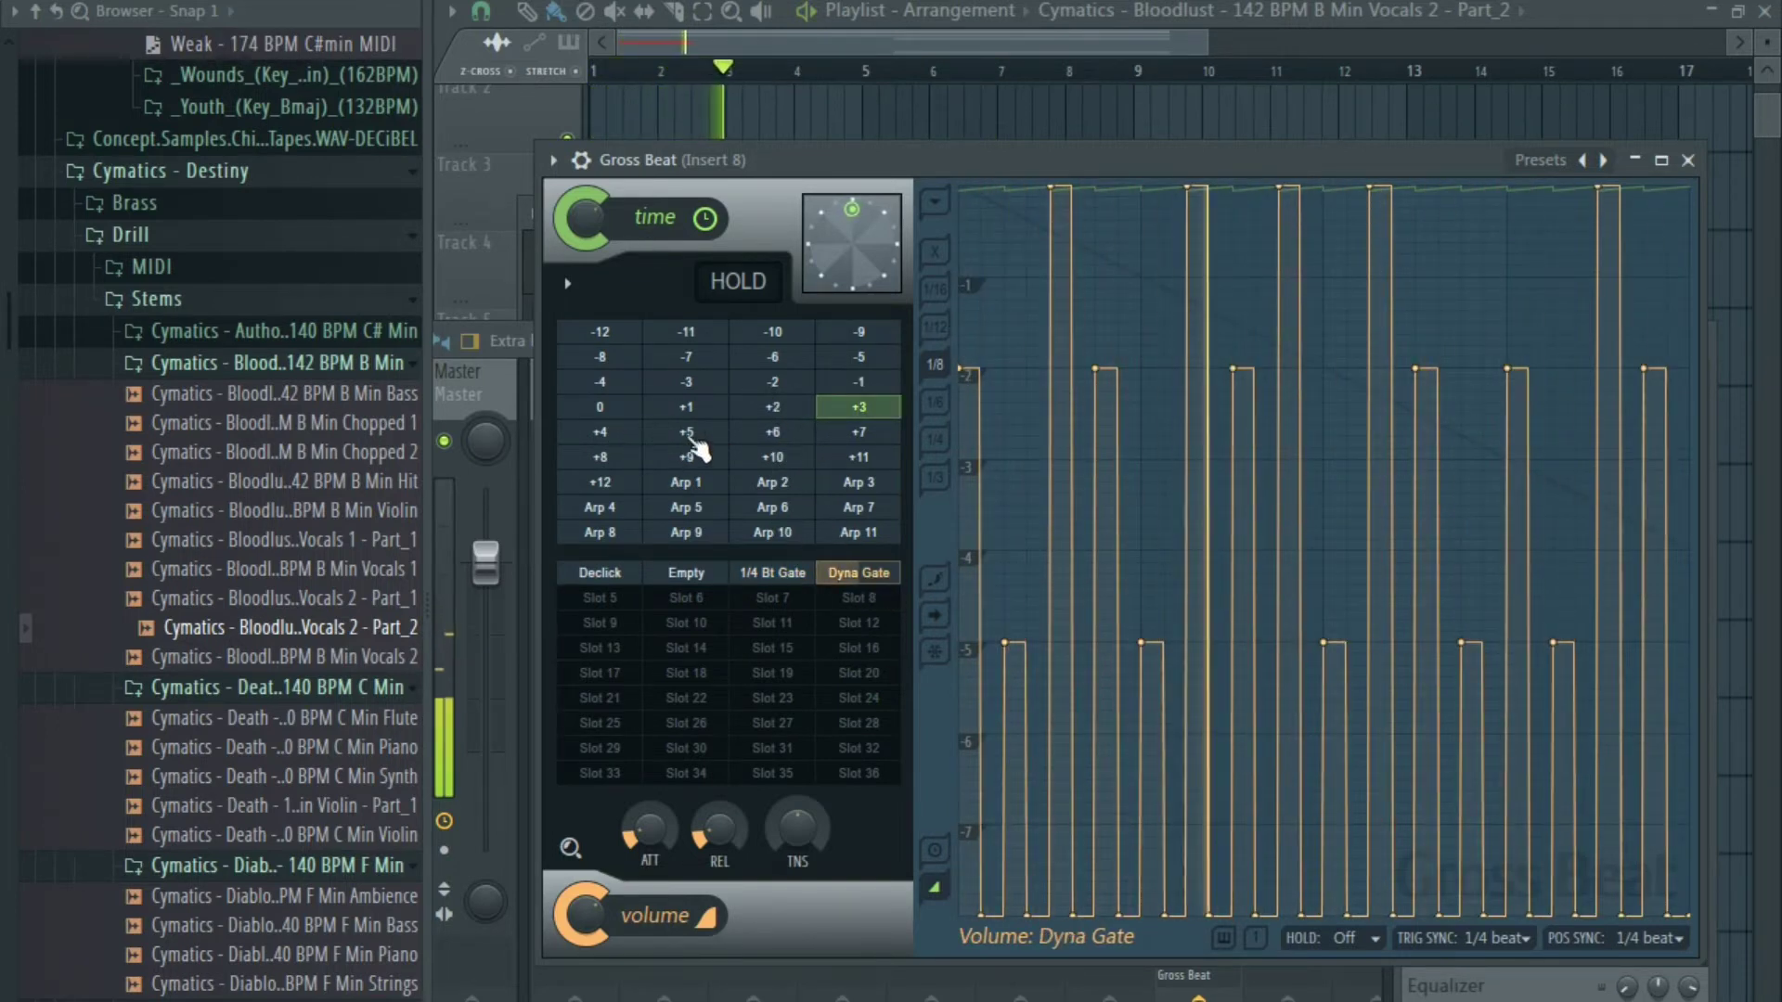
left_click(686, 432)
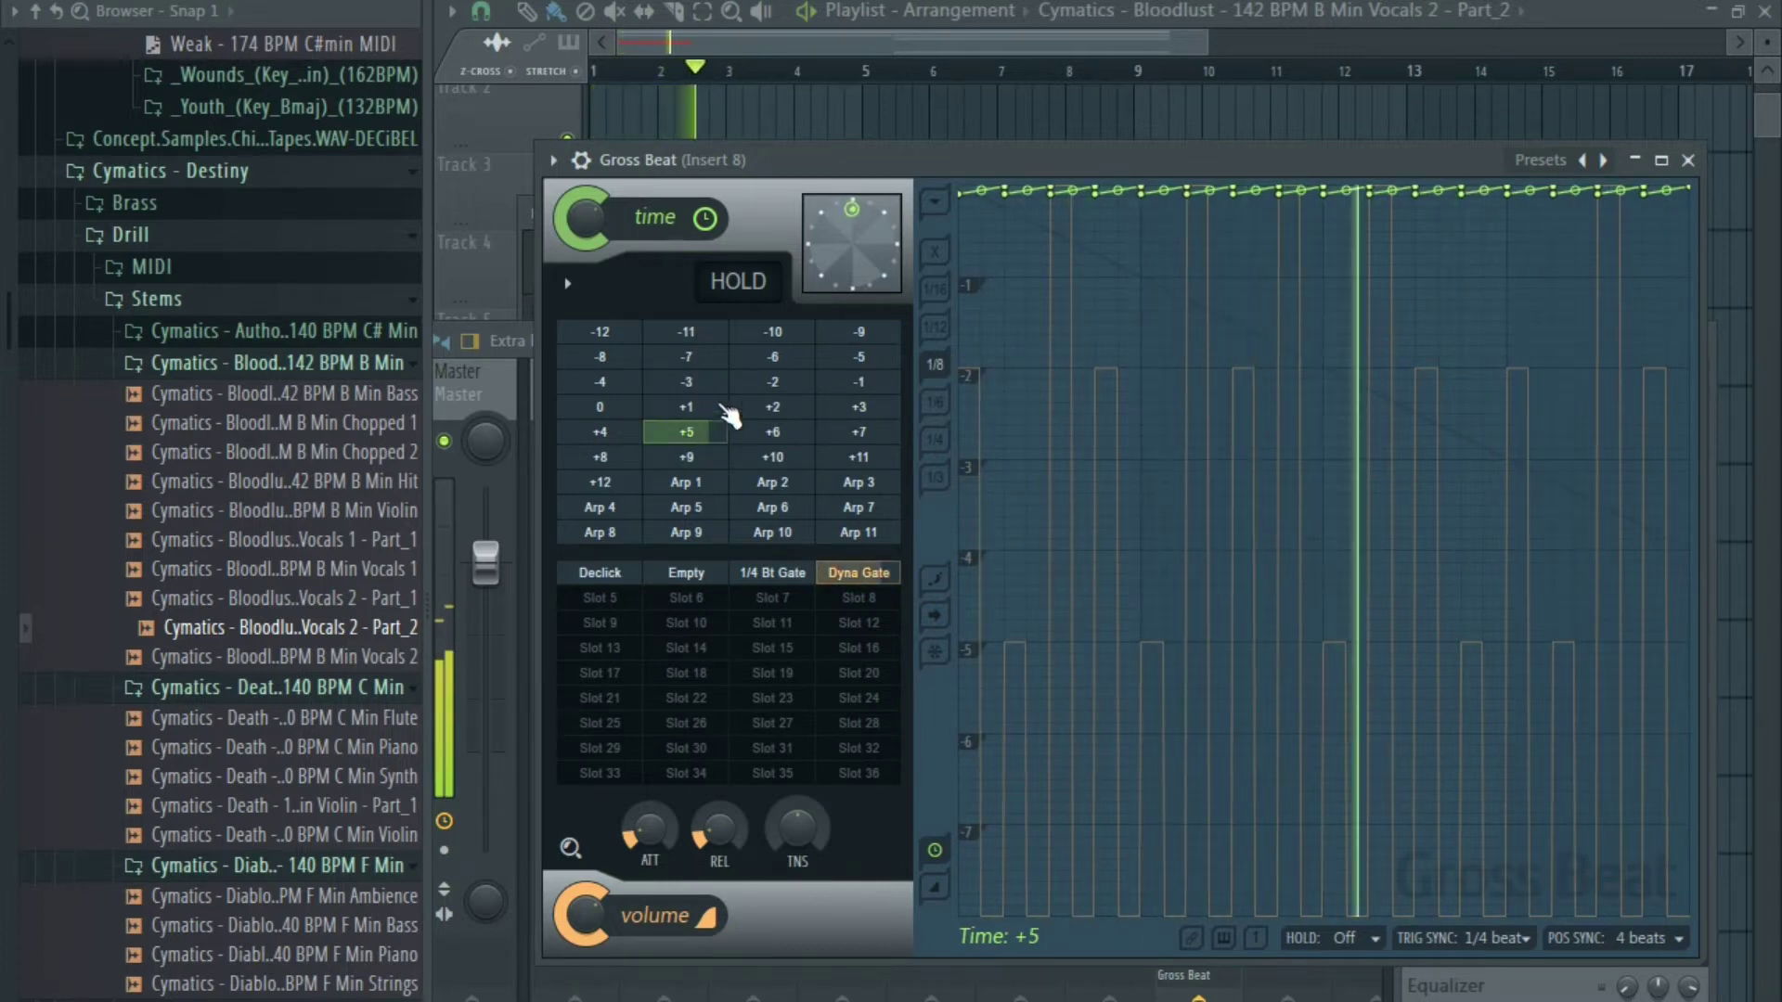
left_click(856, 357)
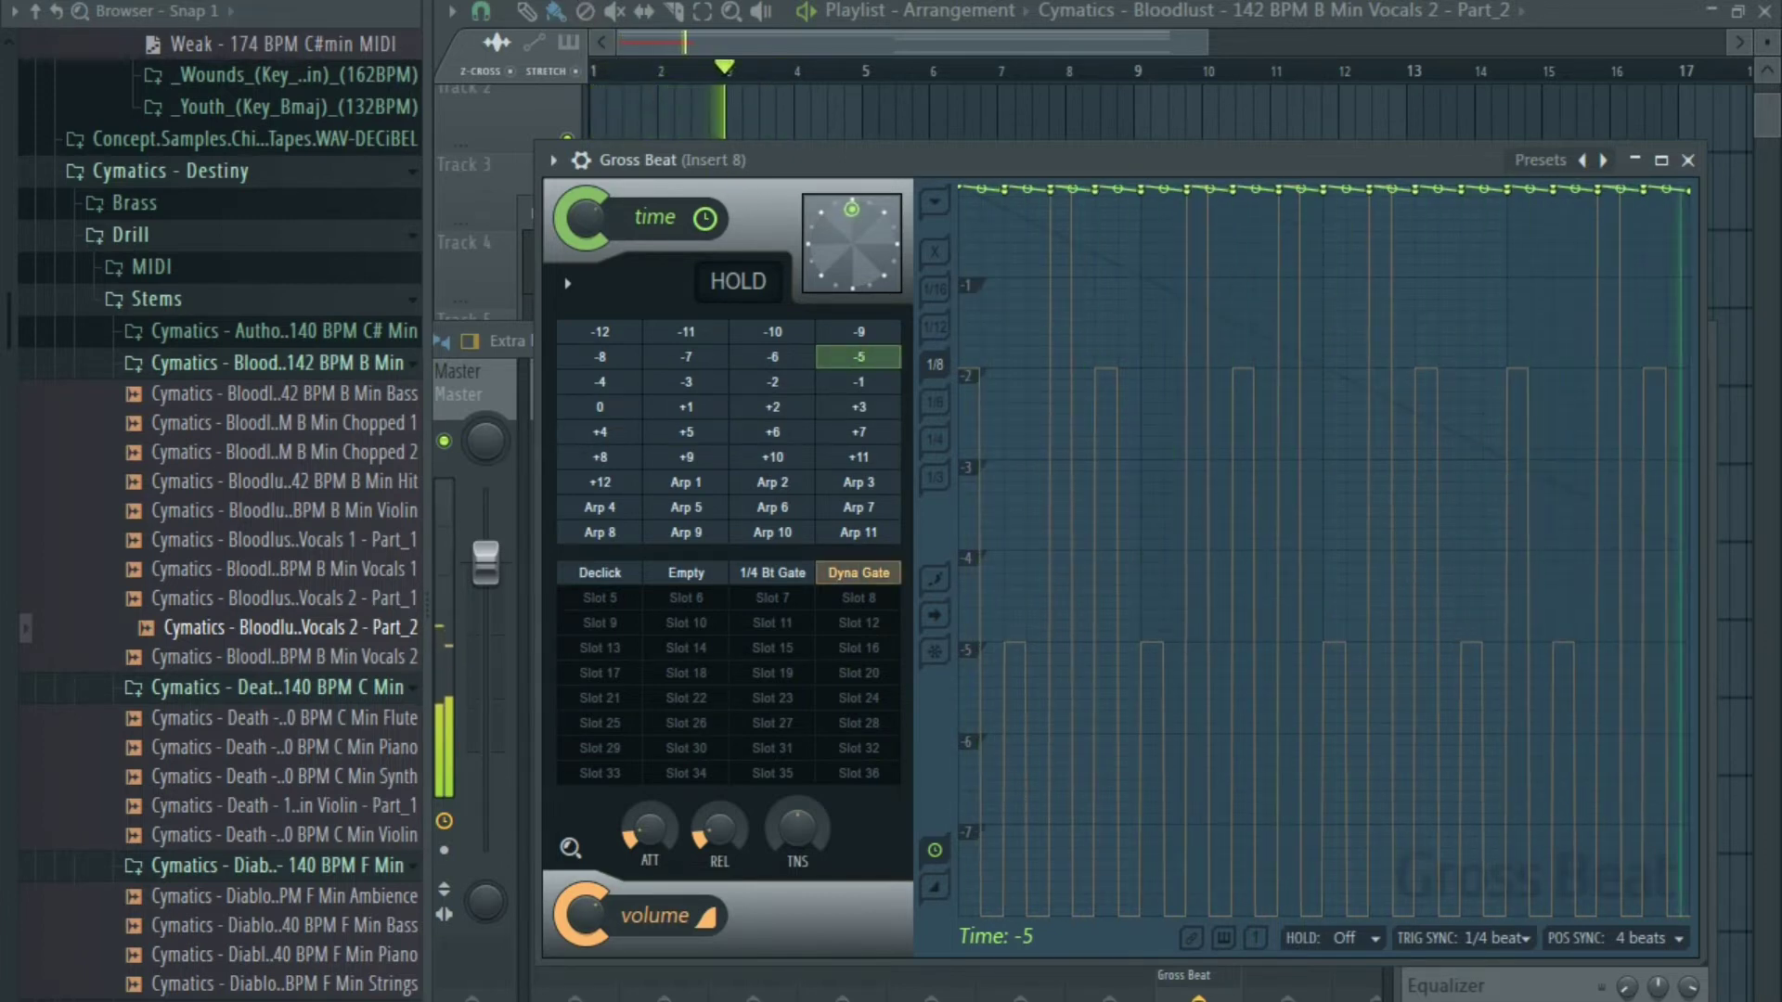
Change the playlist snap and arrange copies of the vocal clip at bar 3 on track 8 and bar 5 on track 7.
right_click(503, 37)
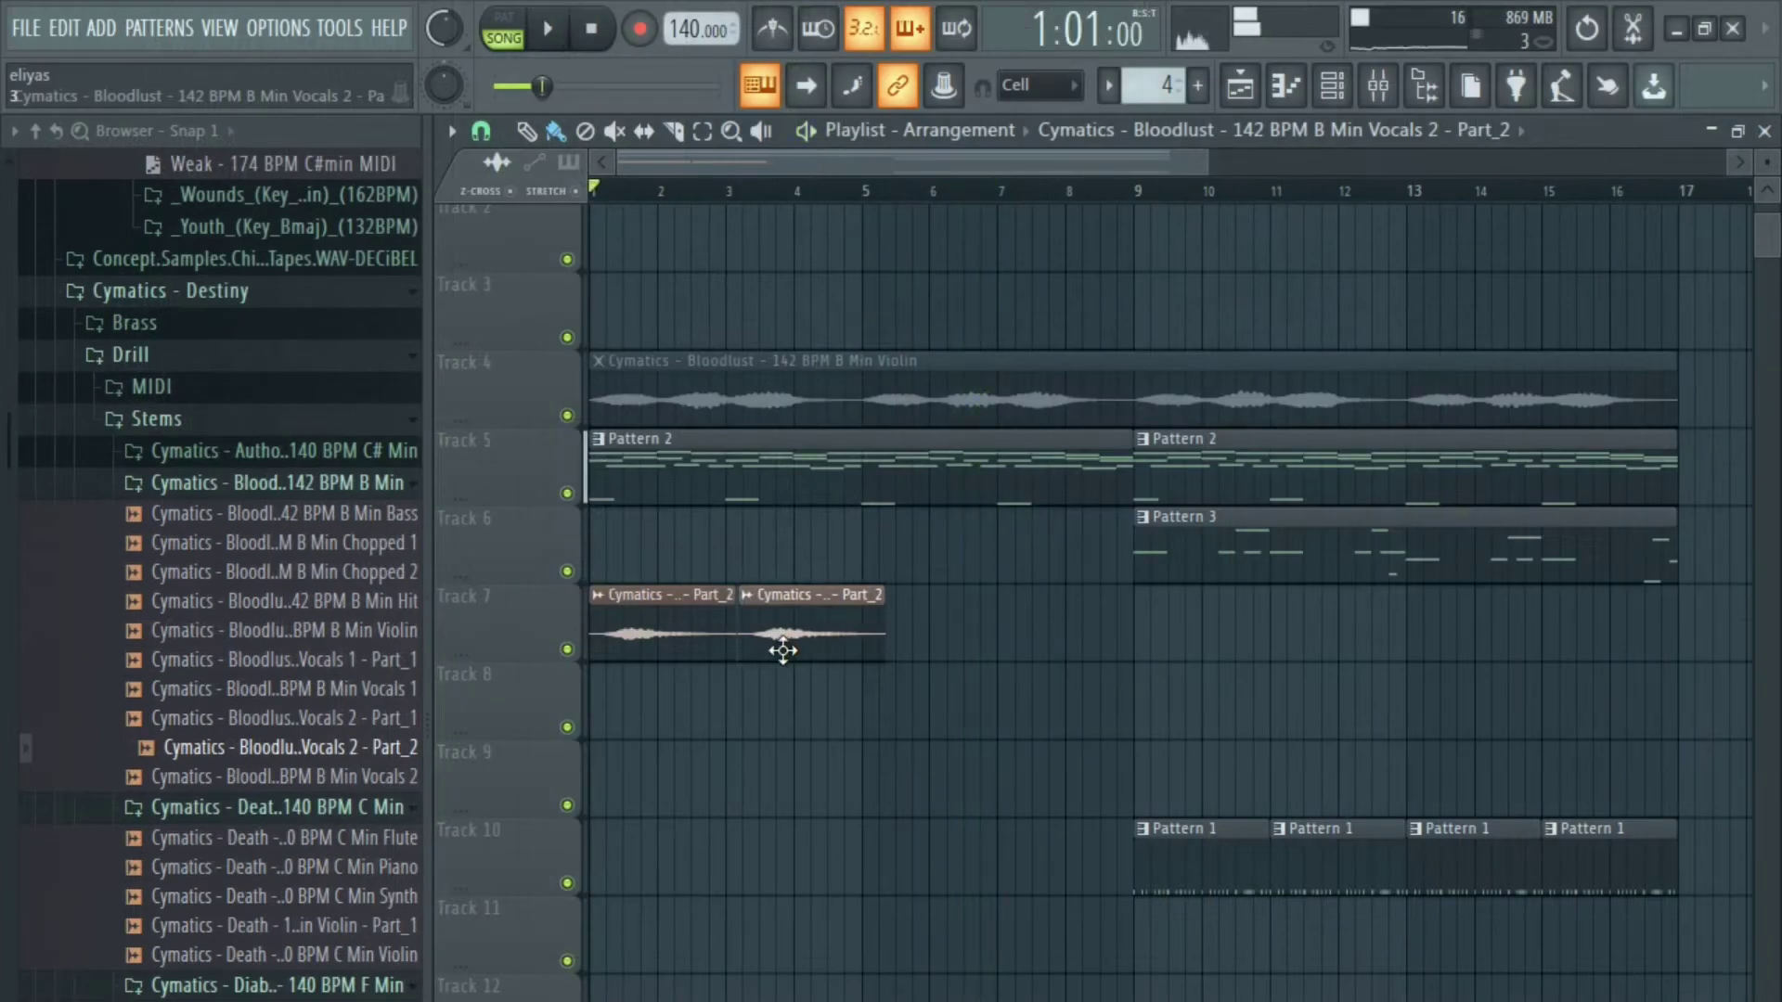
left_click_drag(784, 686, 933, 612)
left_click(480, 133)
left_click(499, 228)
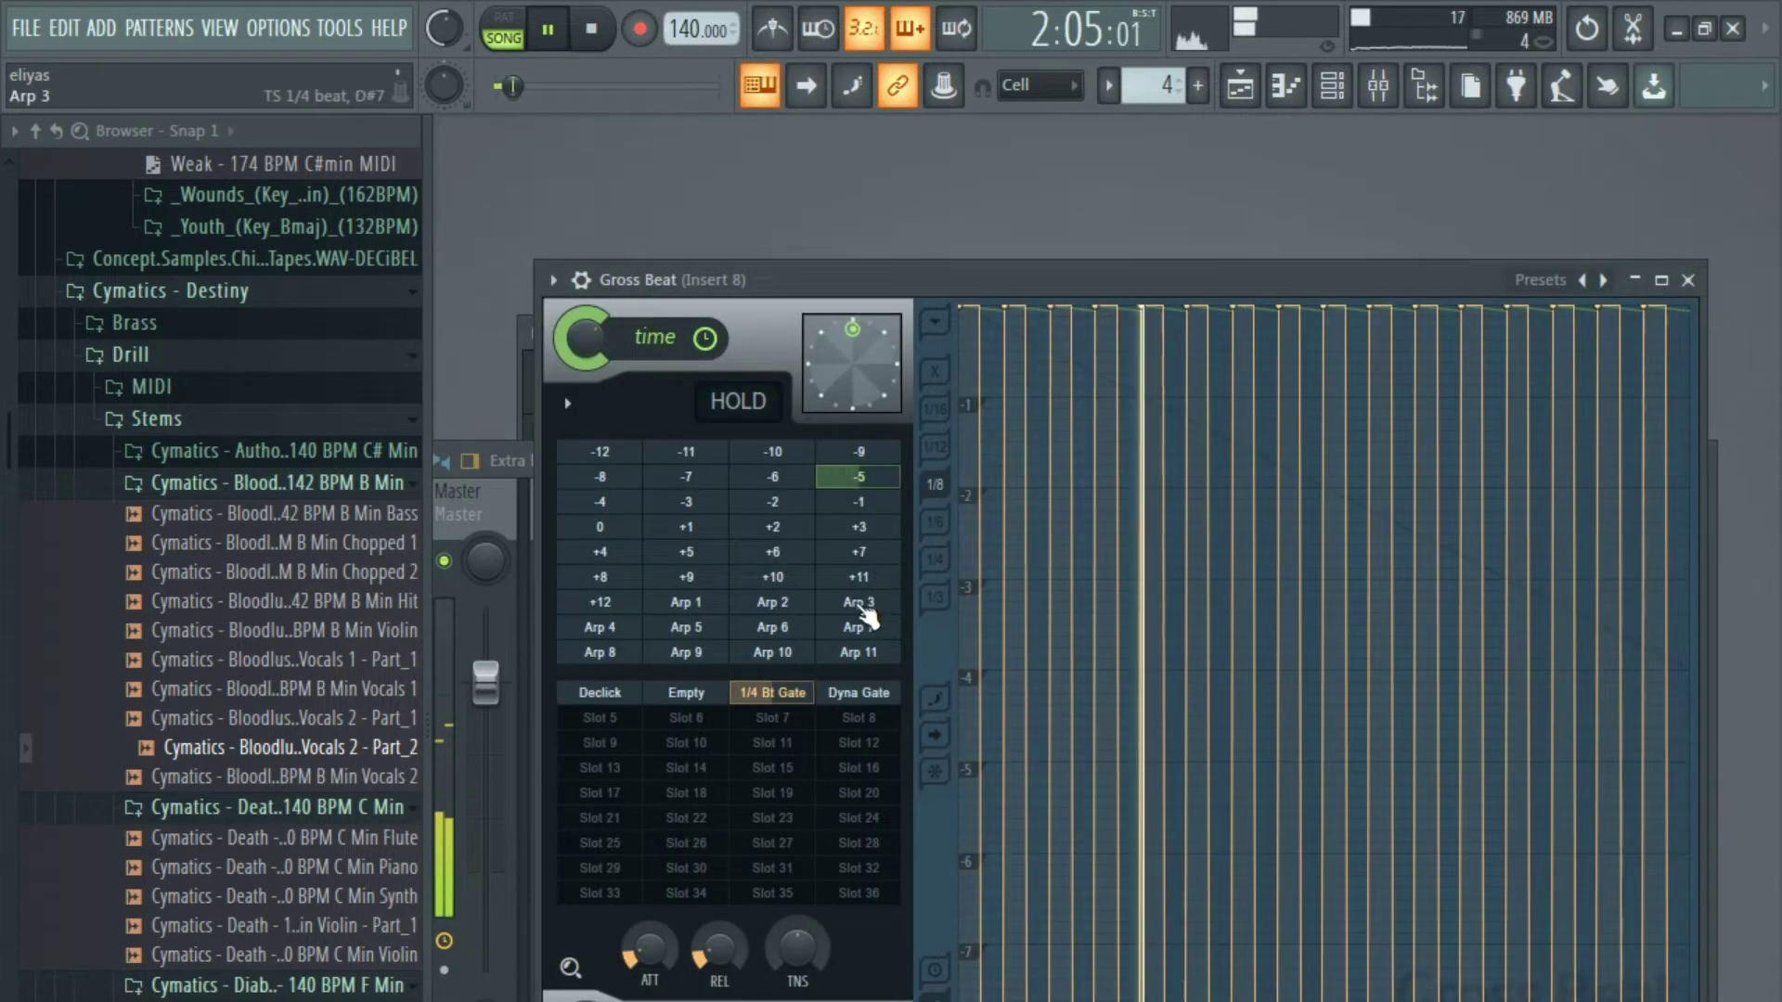
Audition the Arp 3, Arp 5 and Arp 1 time slots in Gross Beat with the 1/4 Bt Gate volume slot.
left_click(858, 605)
left_click_drag(880, 282, 919, 257)
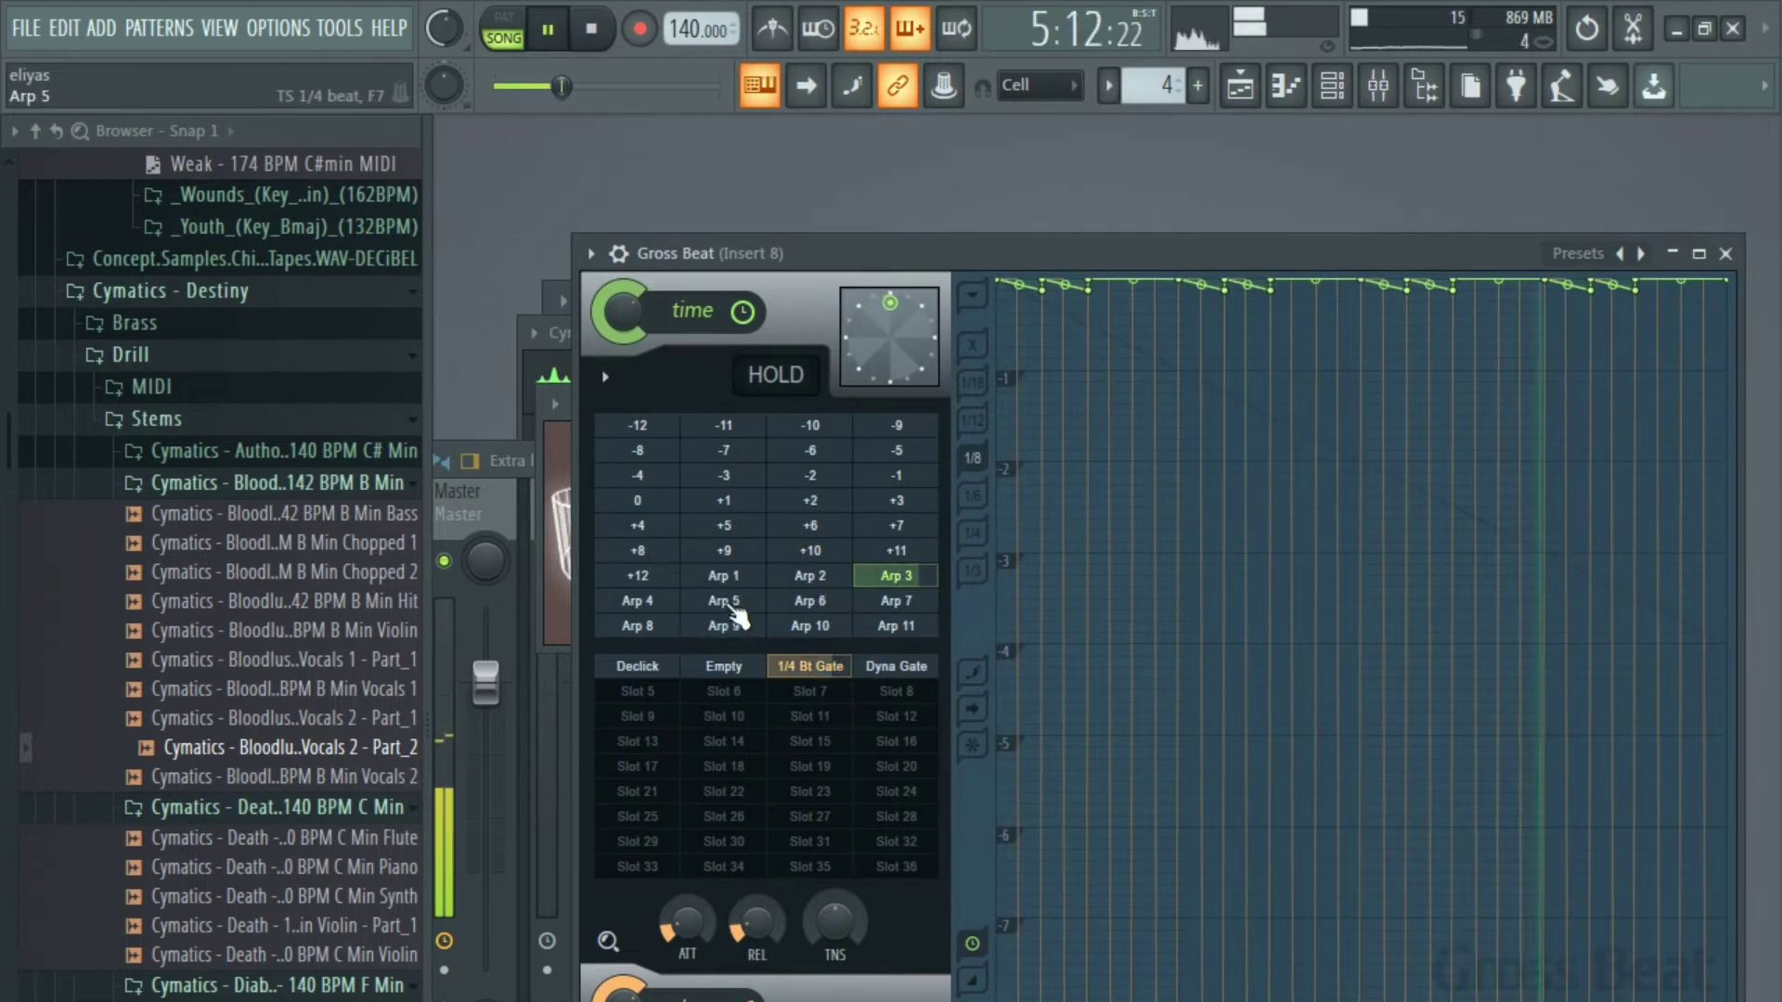
left_click(726, 601)
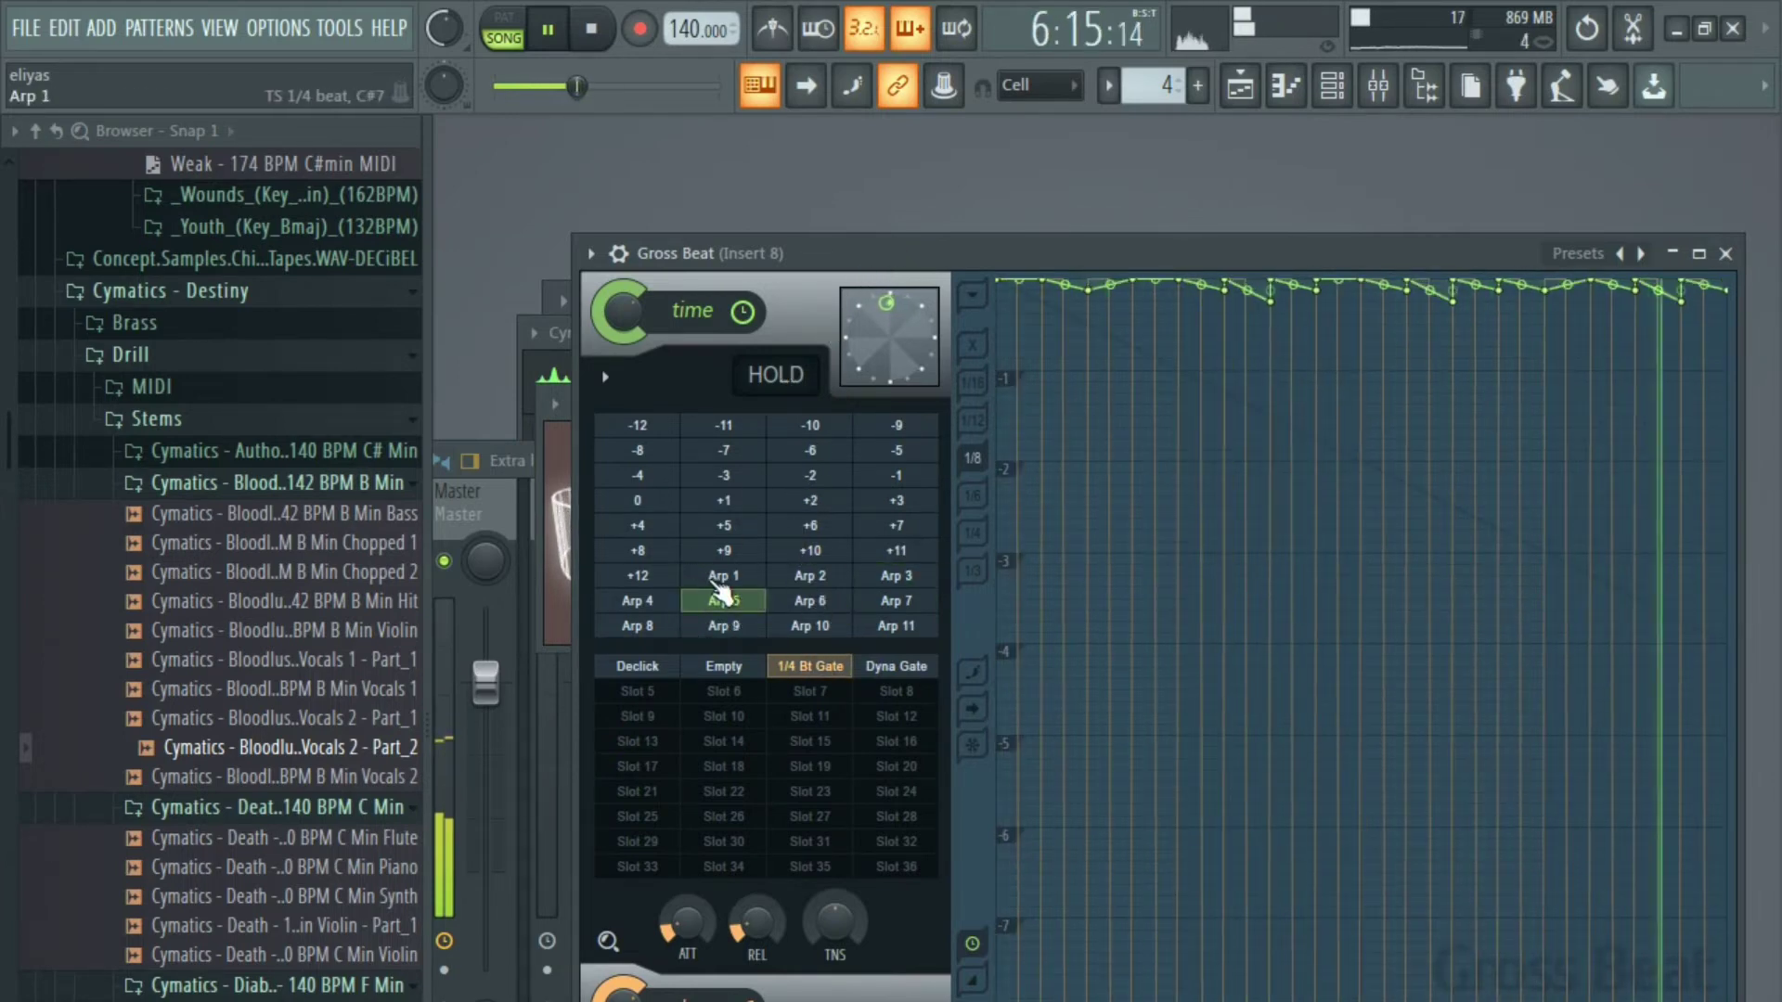
left_click(722, 578)
key("space")
left_click_drag(811, 272, 756, 273)
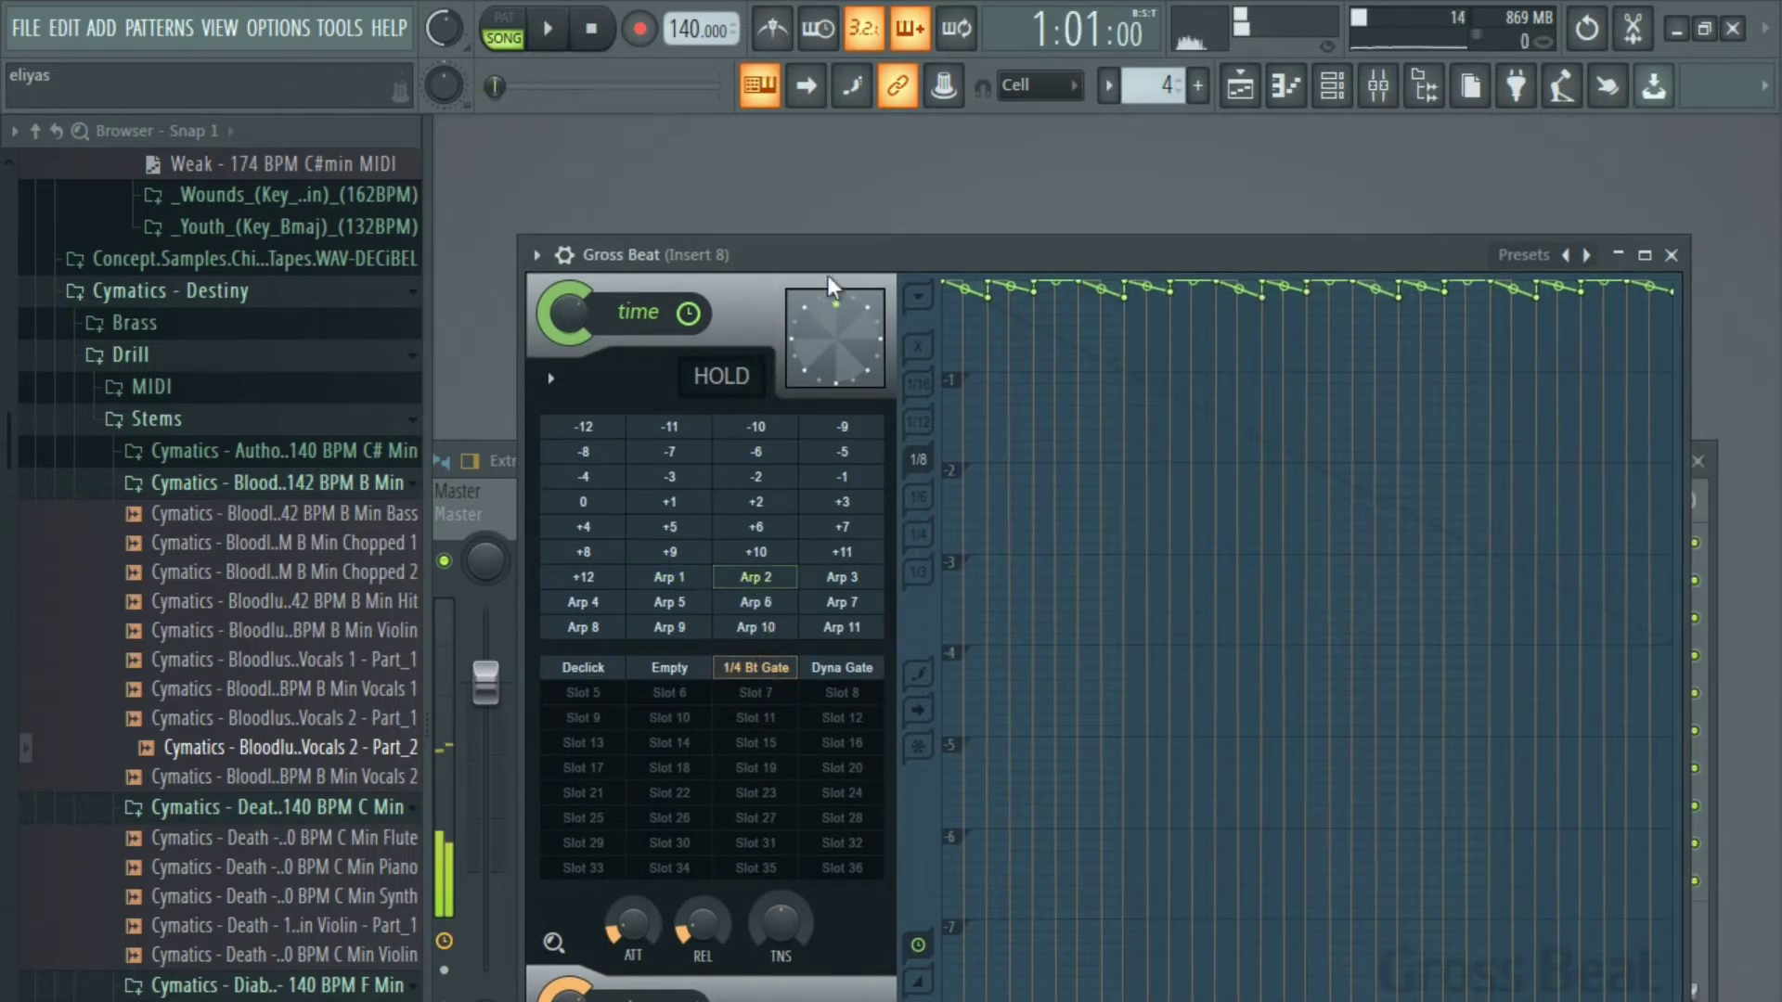
Compare Arp 2 with Arp 3 in Gross Beat, settle on the Arp 3 time slot and close the open plugin and mixer windows.
key("space")
left_click_drag(830, 283, 849, 258)
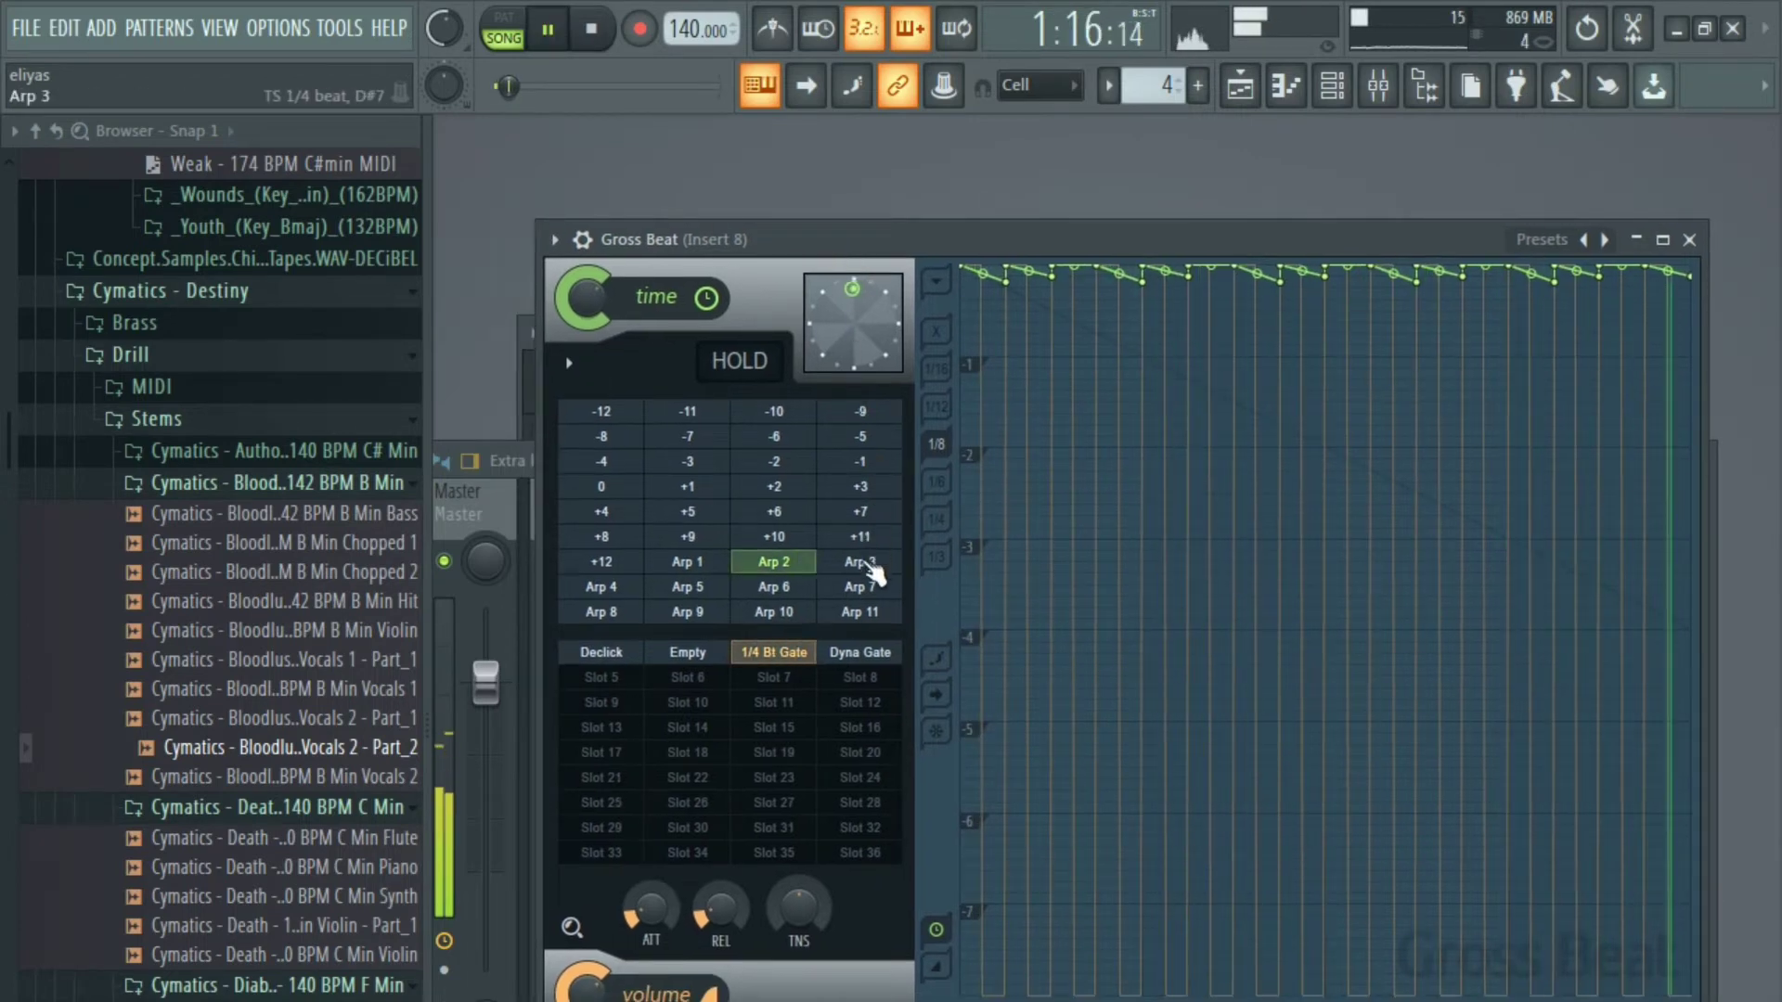
key("space")
left_click_drag(854, 257, 870, 232)
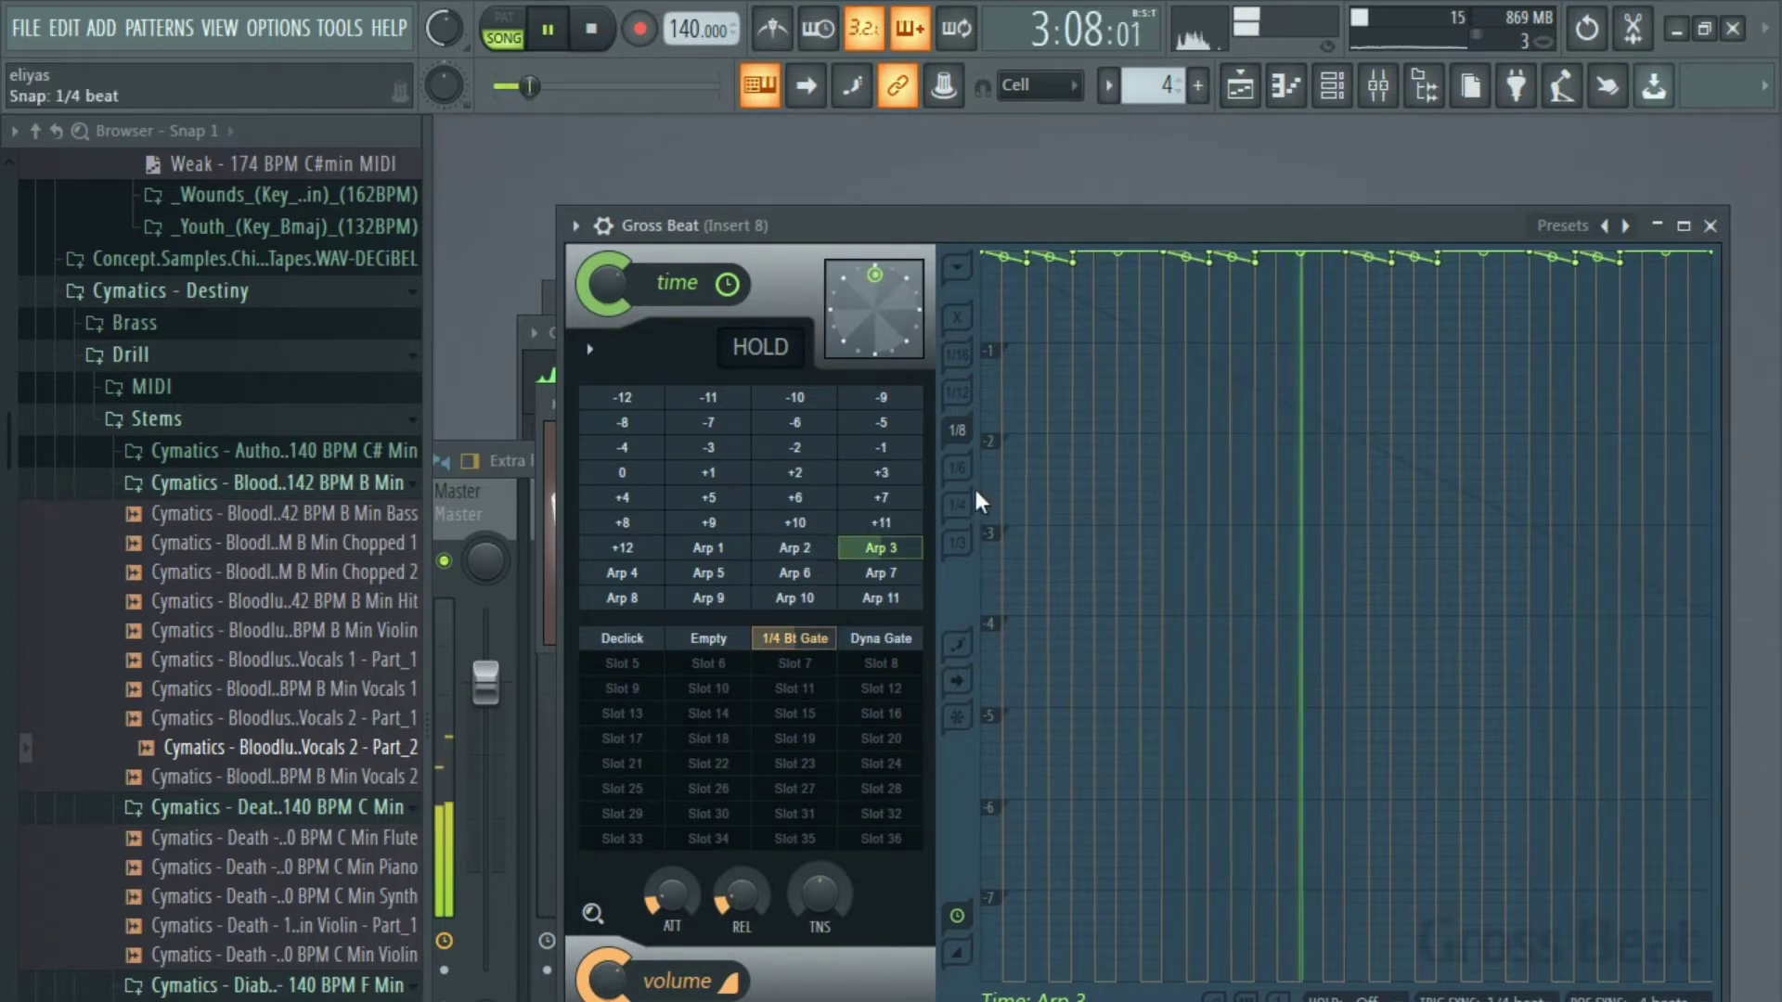
key("Escape")
key("Escape")
key("Escape")
key("Escape")
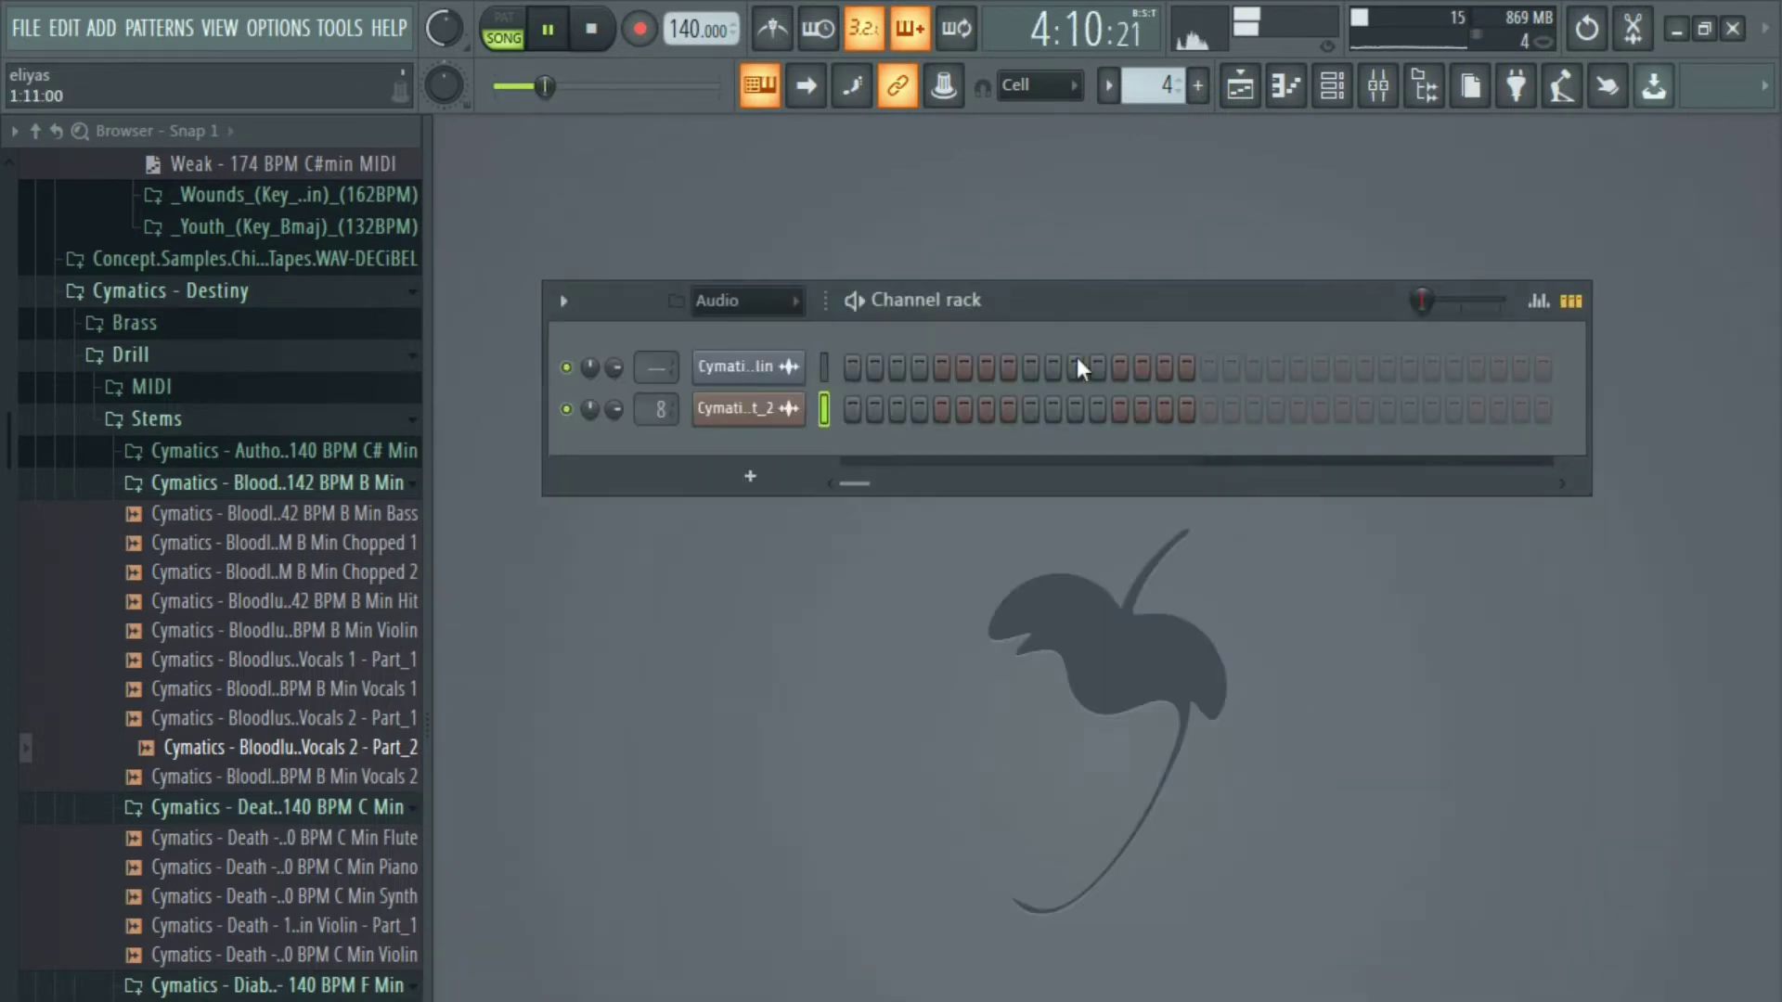
Make the vocal clip at bar 5 on track 7 unique.
left_click(1240, 86)
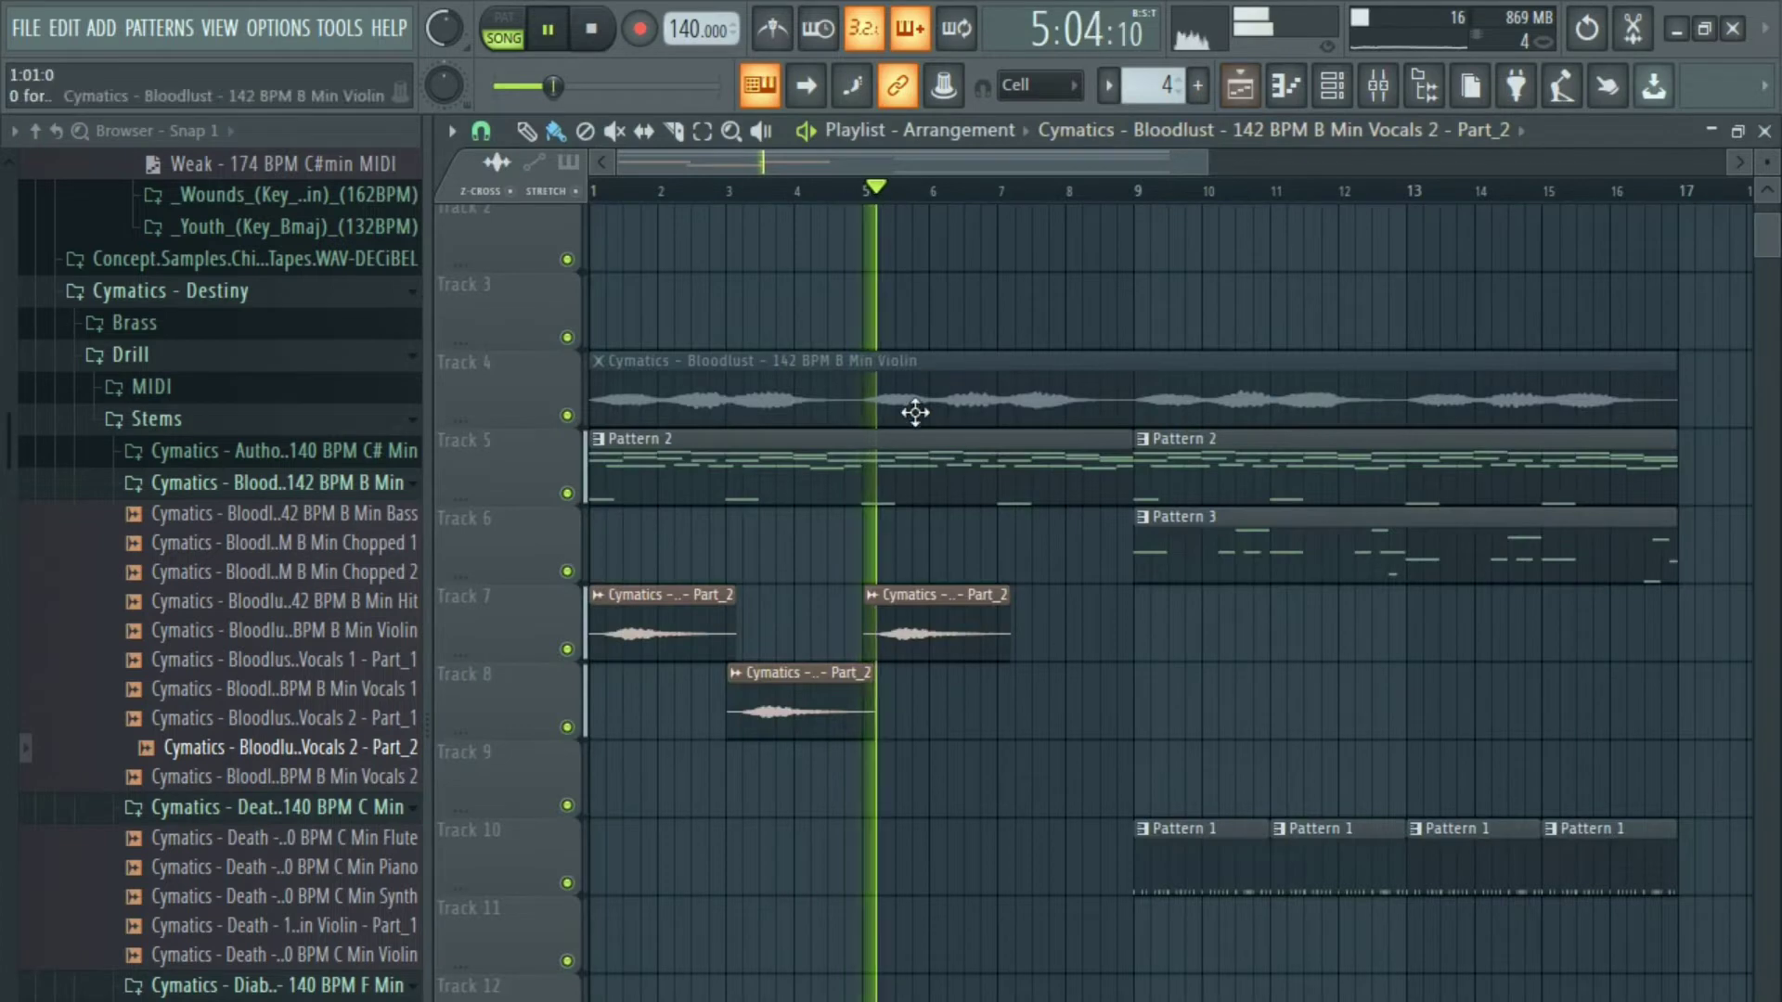
right_click(880, 600)
left_click(984, 801)
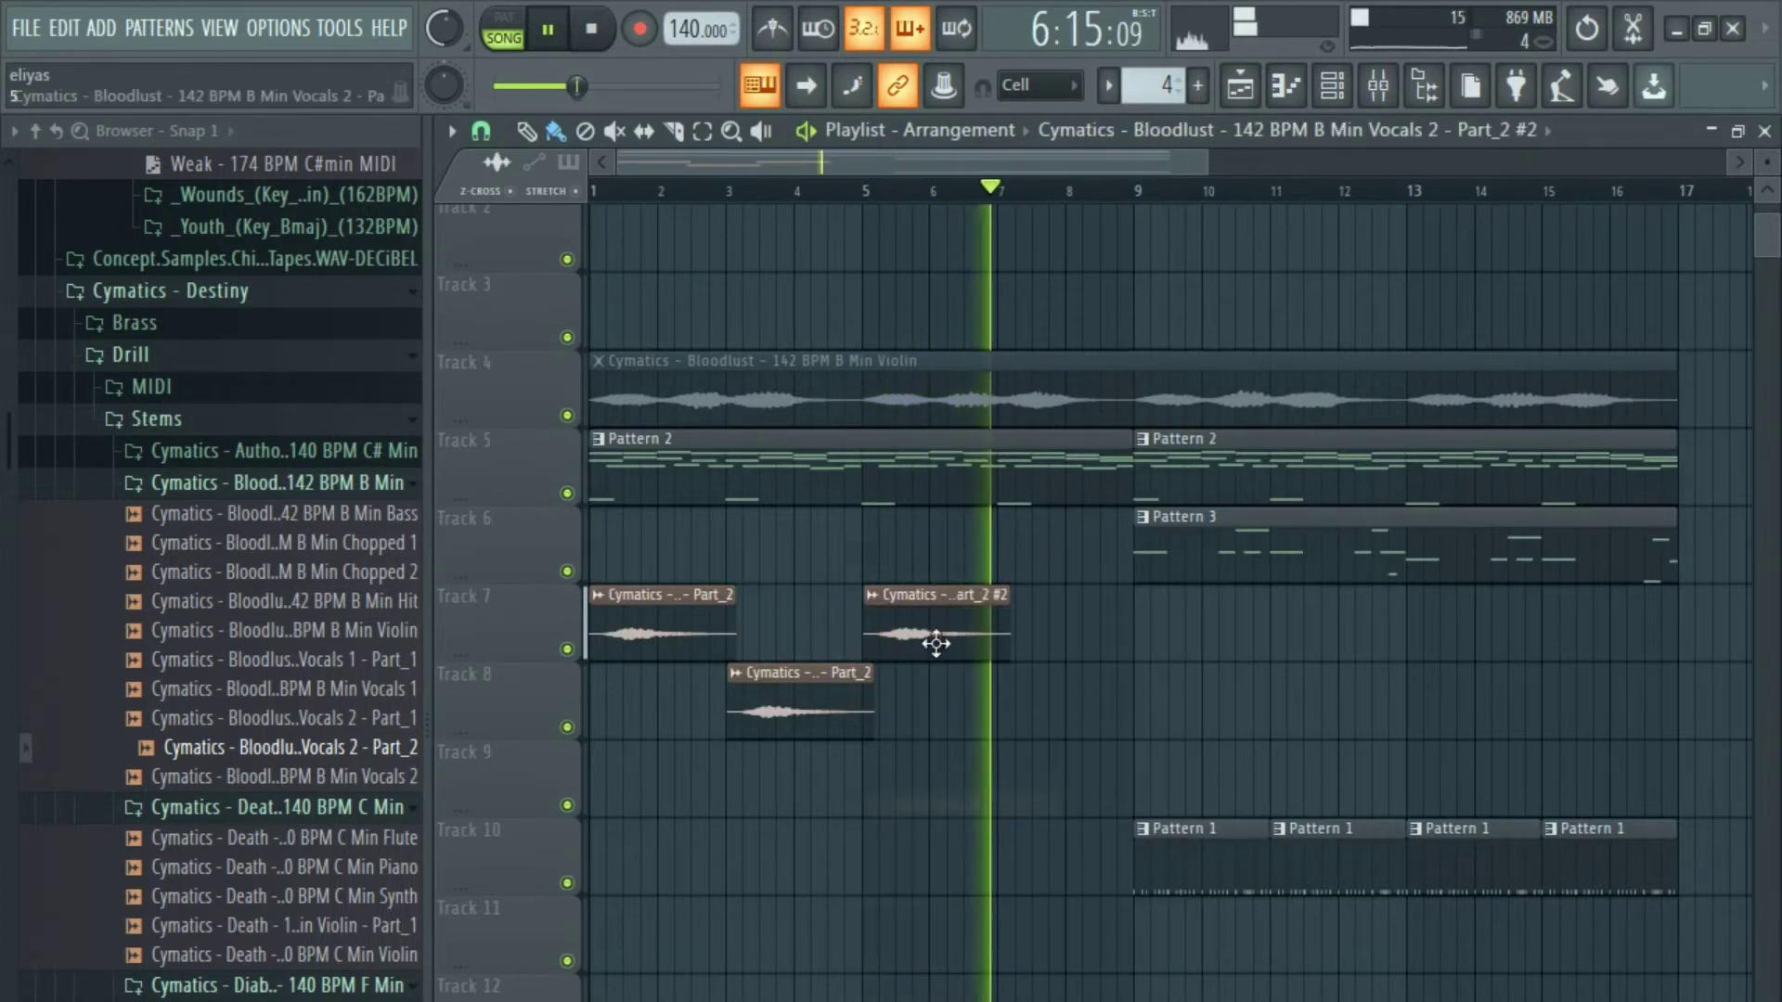
Copy the track 7 vocal clip from bar 5 to bar 7 on track 8 and make the copy unique.
left_click_drag(935, 640, 1067, 717)
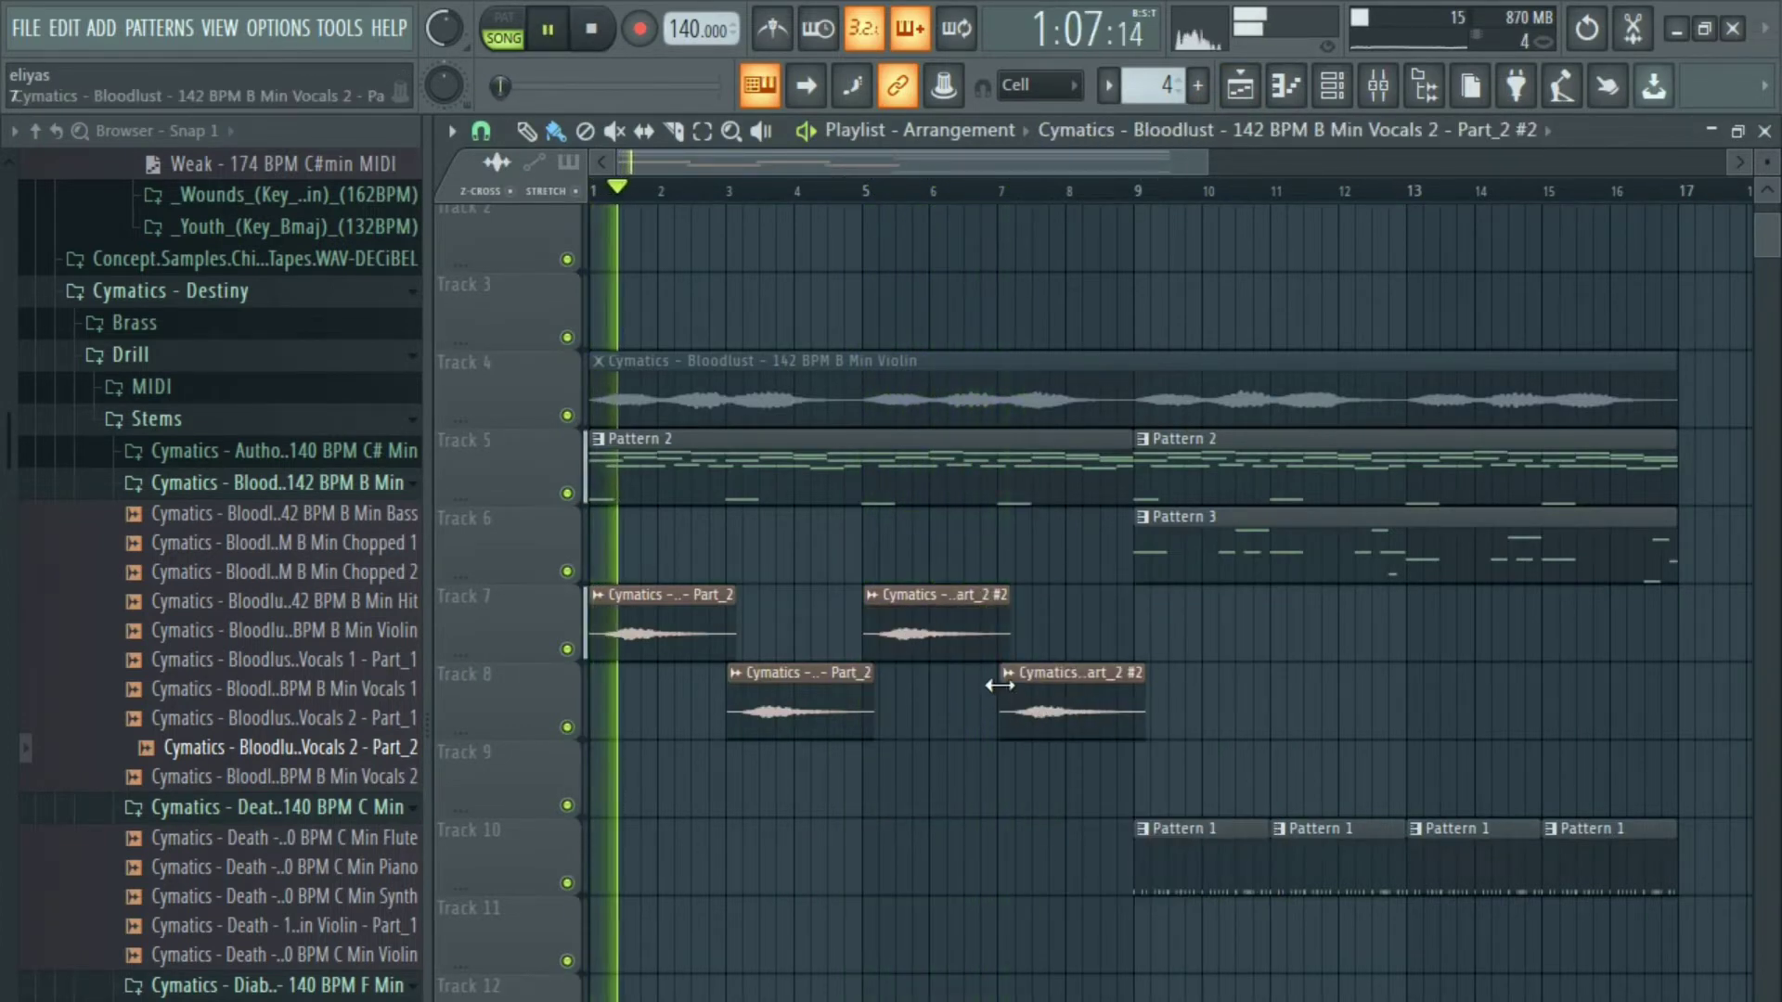
right_click(1069, 719)
left_click(1072, 883)
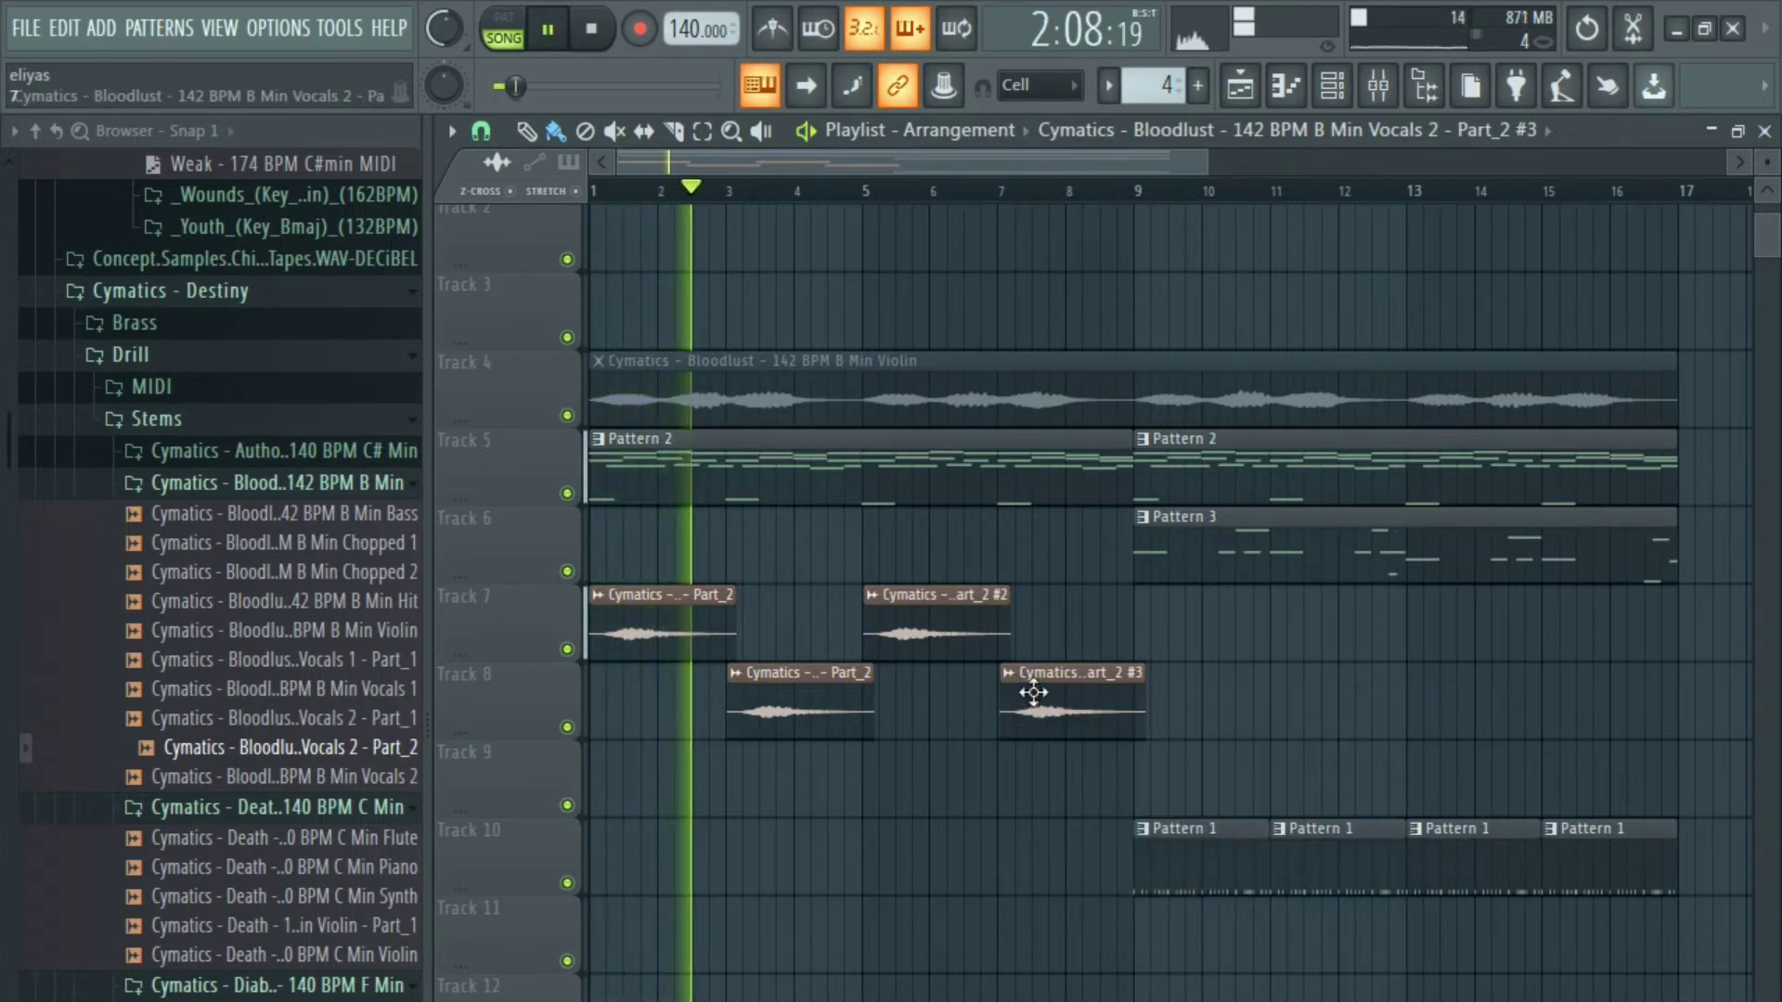
Lower the pitch of the track 8 vocal clip at bar 7 by about 480 cents and set its stretch mode to Auto.
double_click(1058, 701)
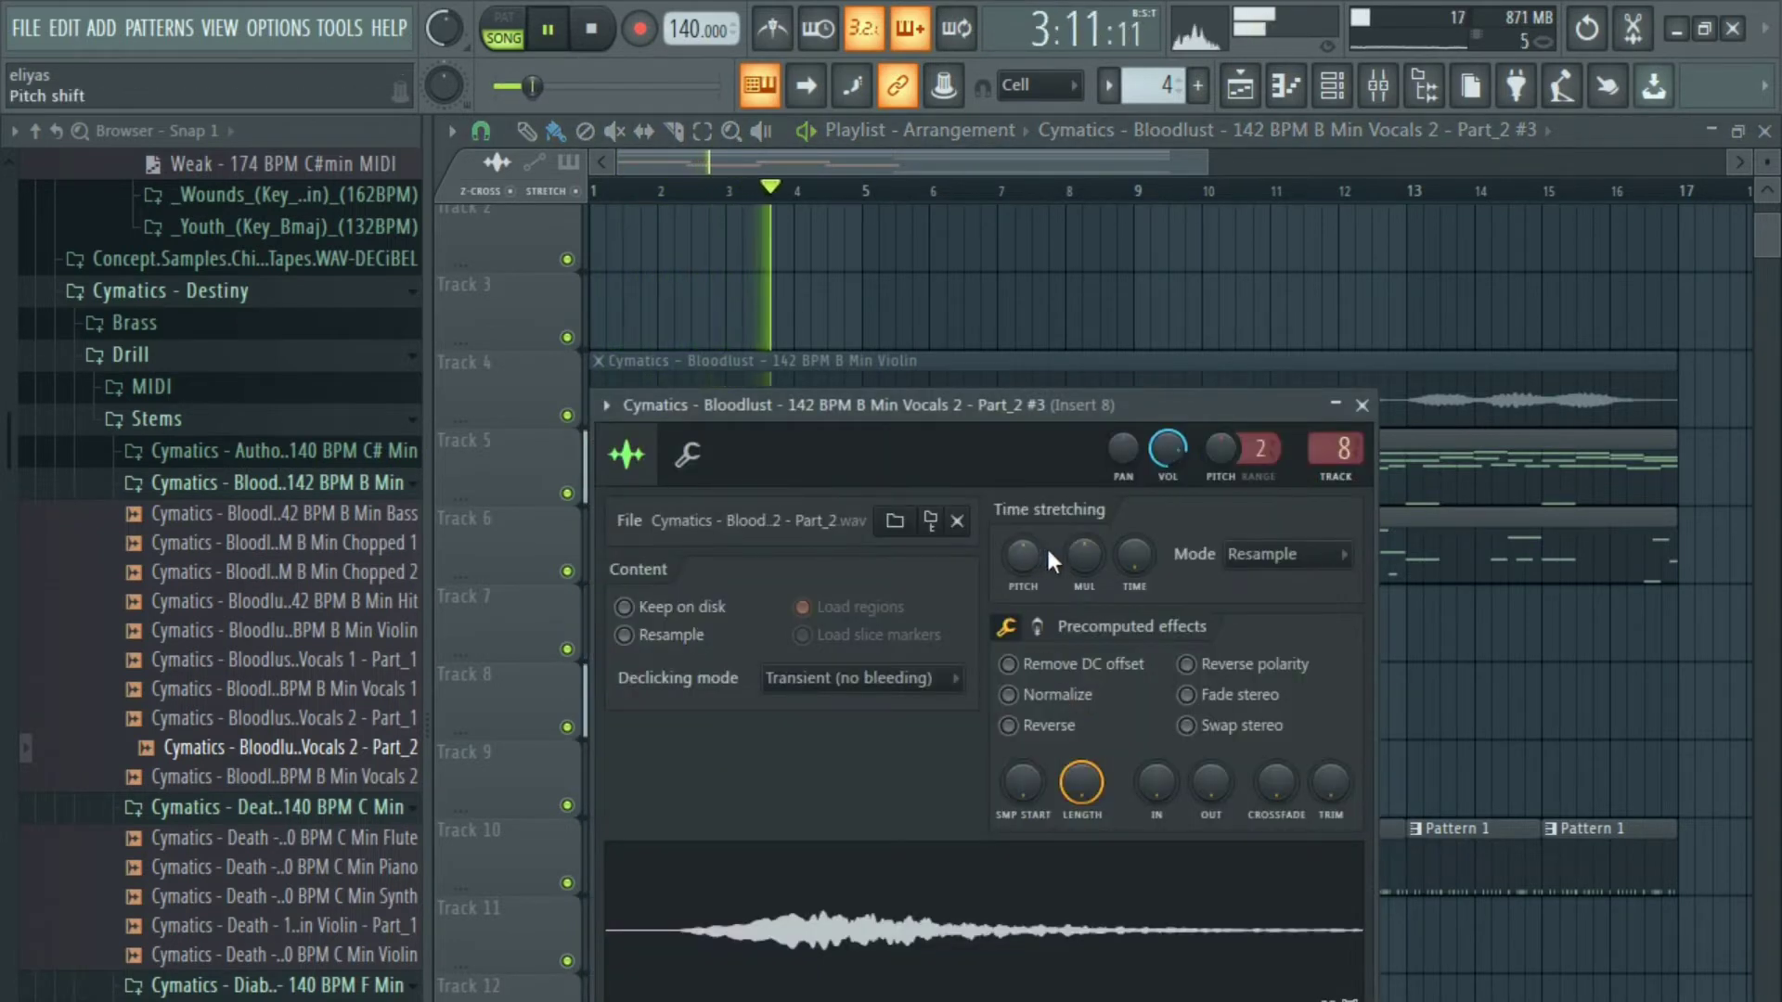
left_click_drag(1025, 553, 1024, 631)
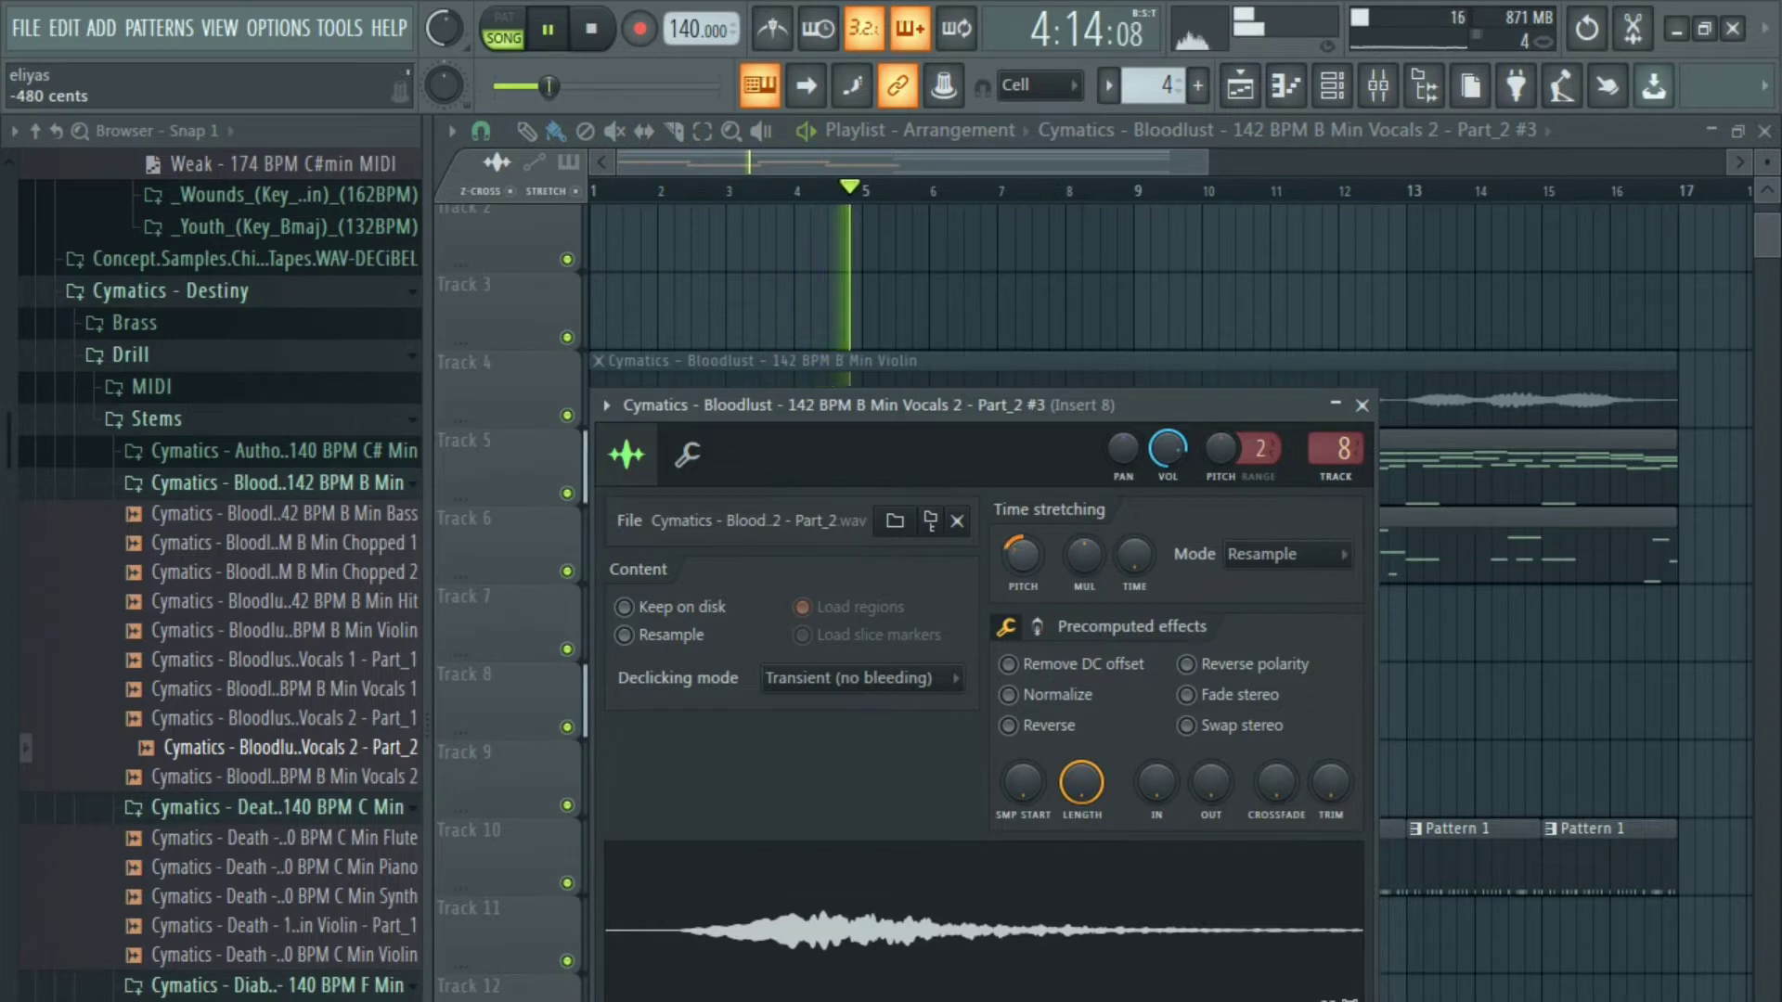
key("Escape")
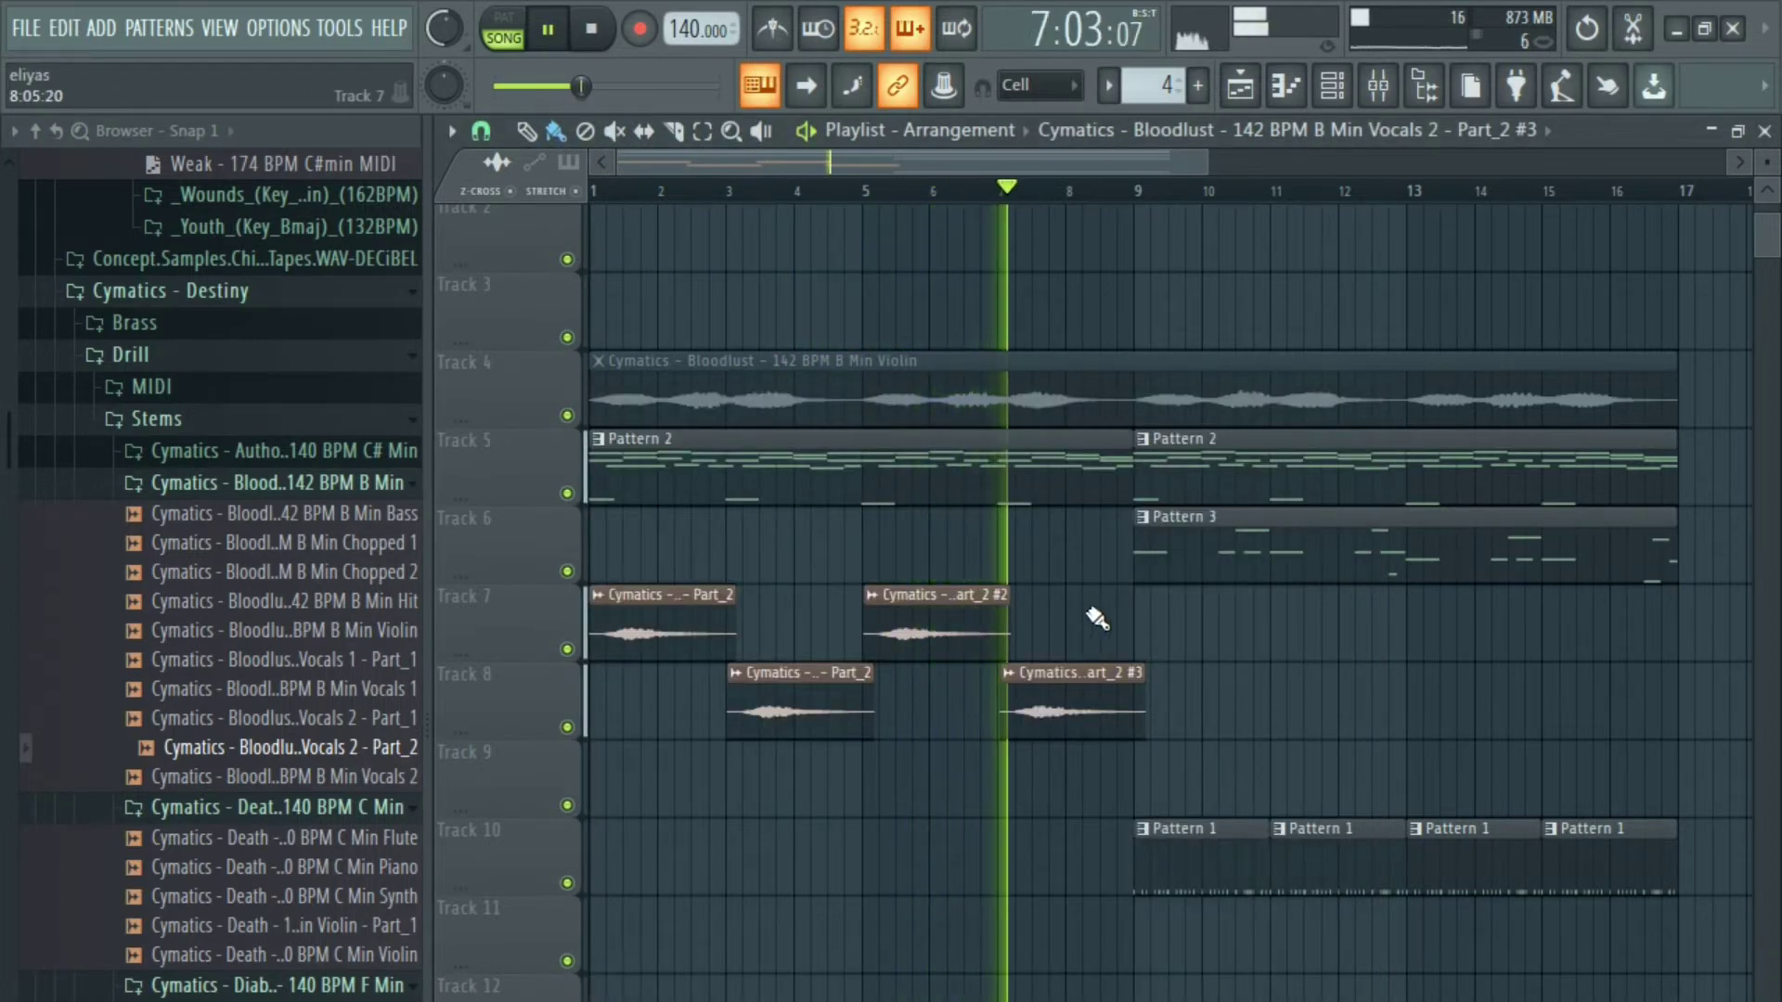
double_click(1084, 709)
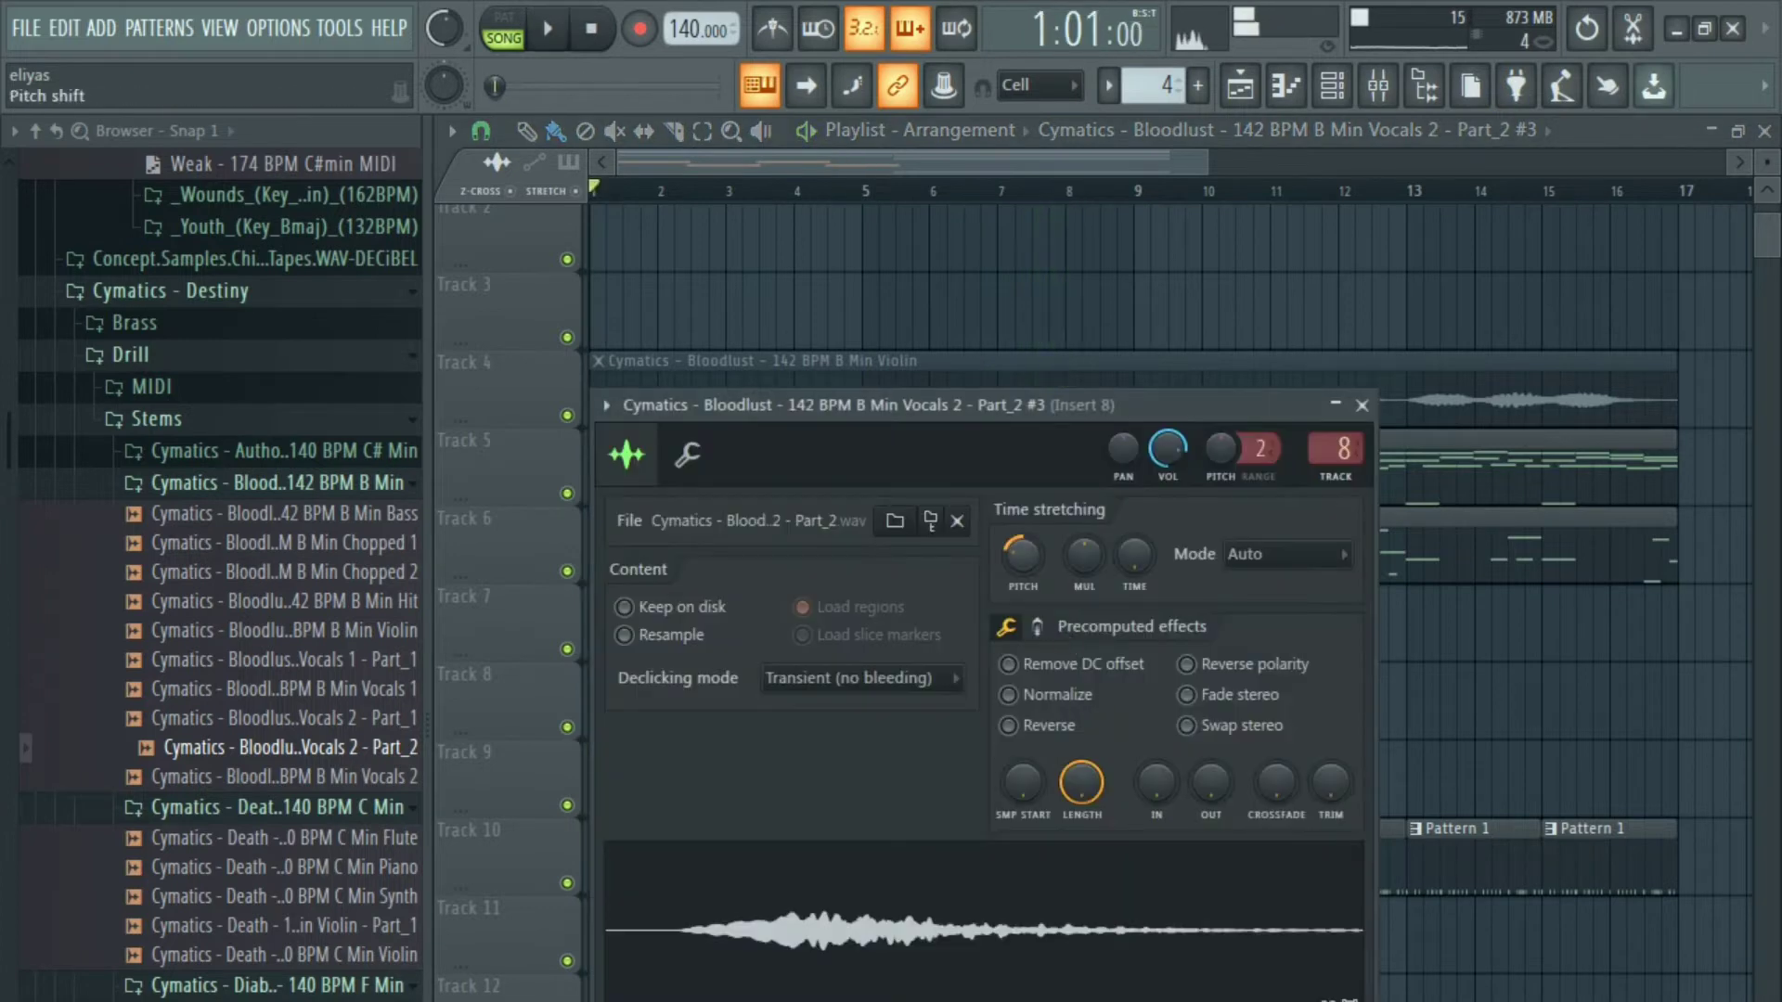
left_click(1061, 191)
key("space")
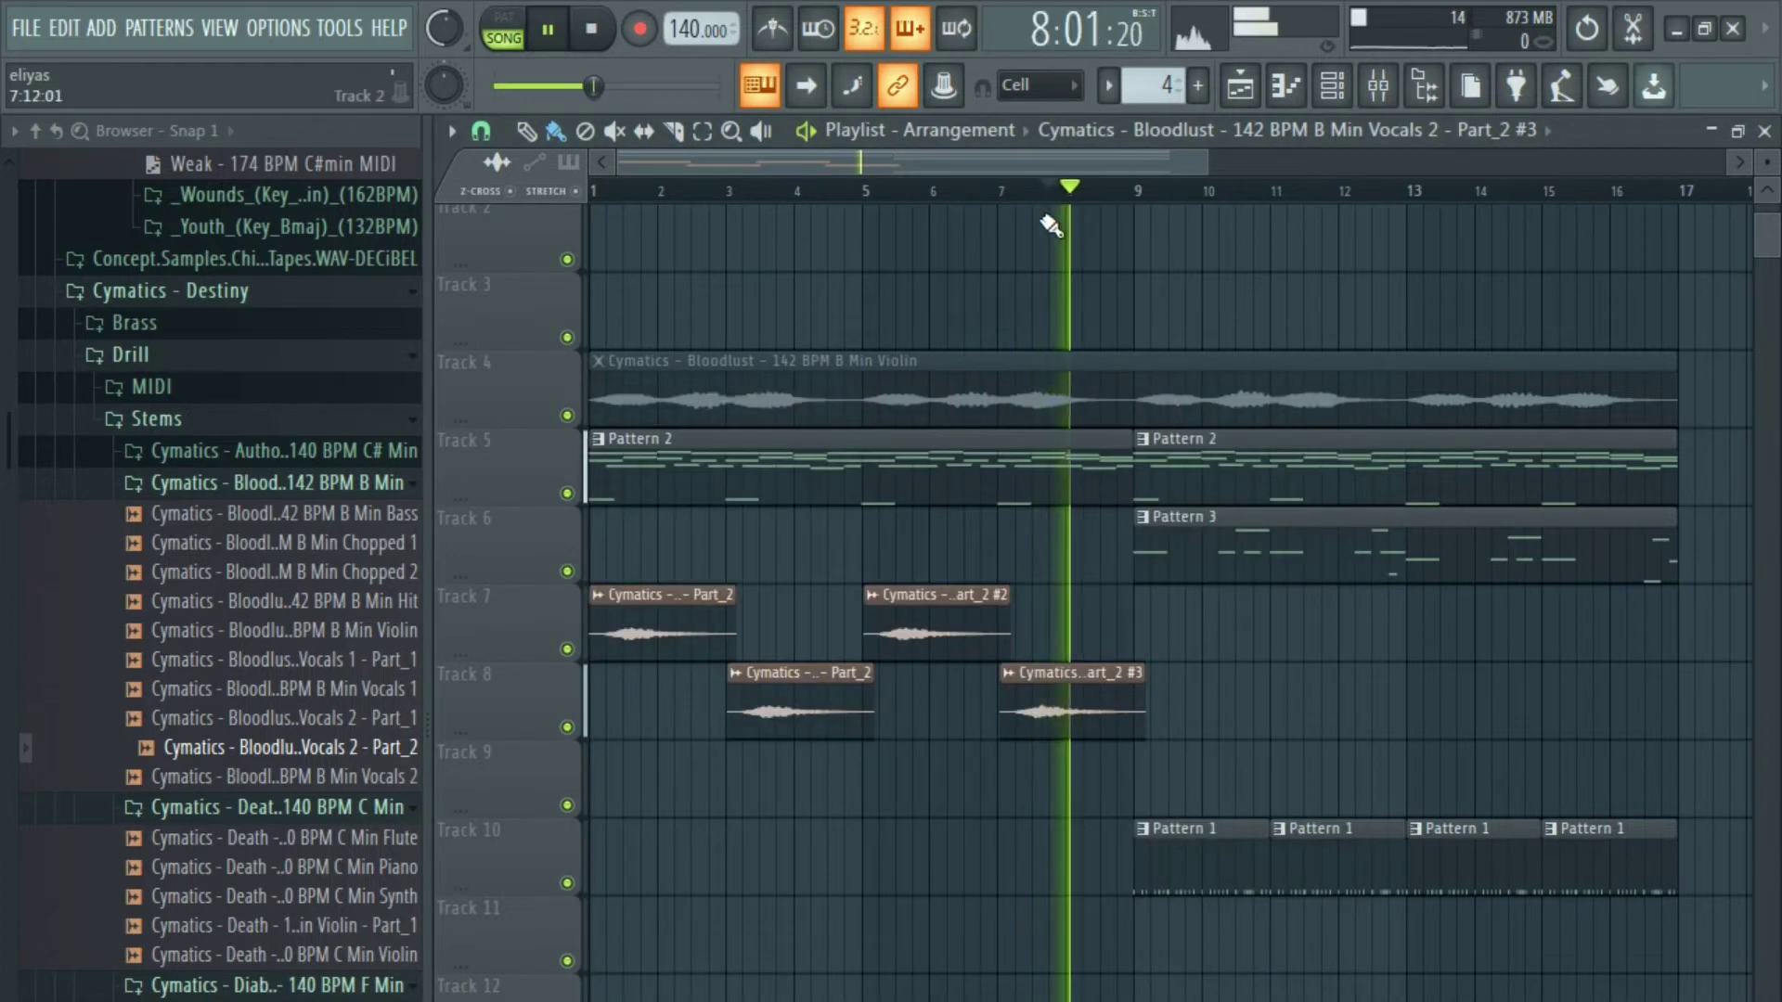
Lower the pitch of the bar 7 vocal clip further while checking it in playback from bar 7.
key("space")
left_click(1010, 194)
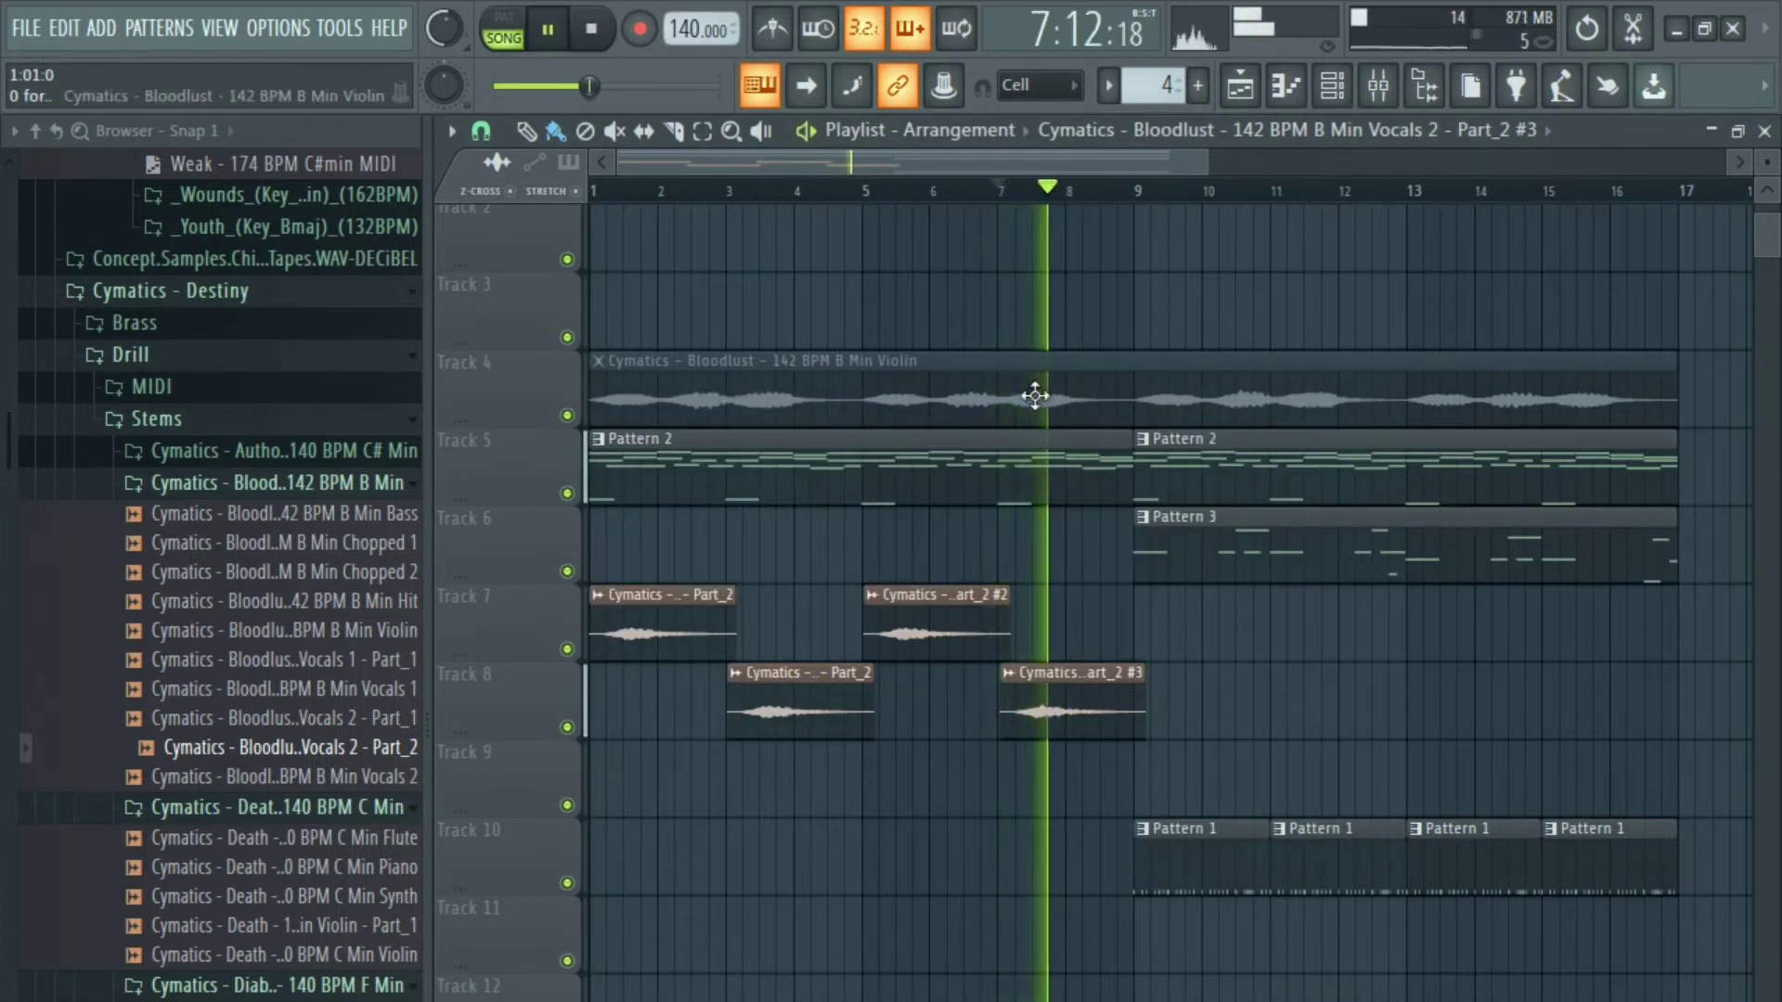
double_click(1078, 709)
key("space")
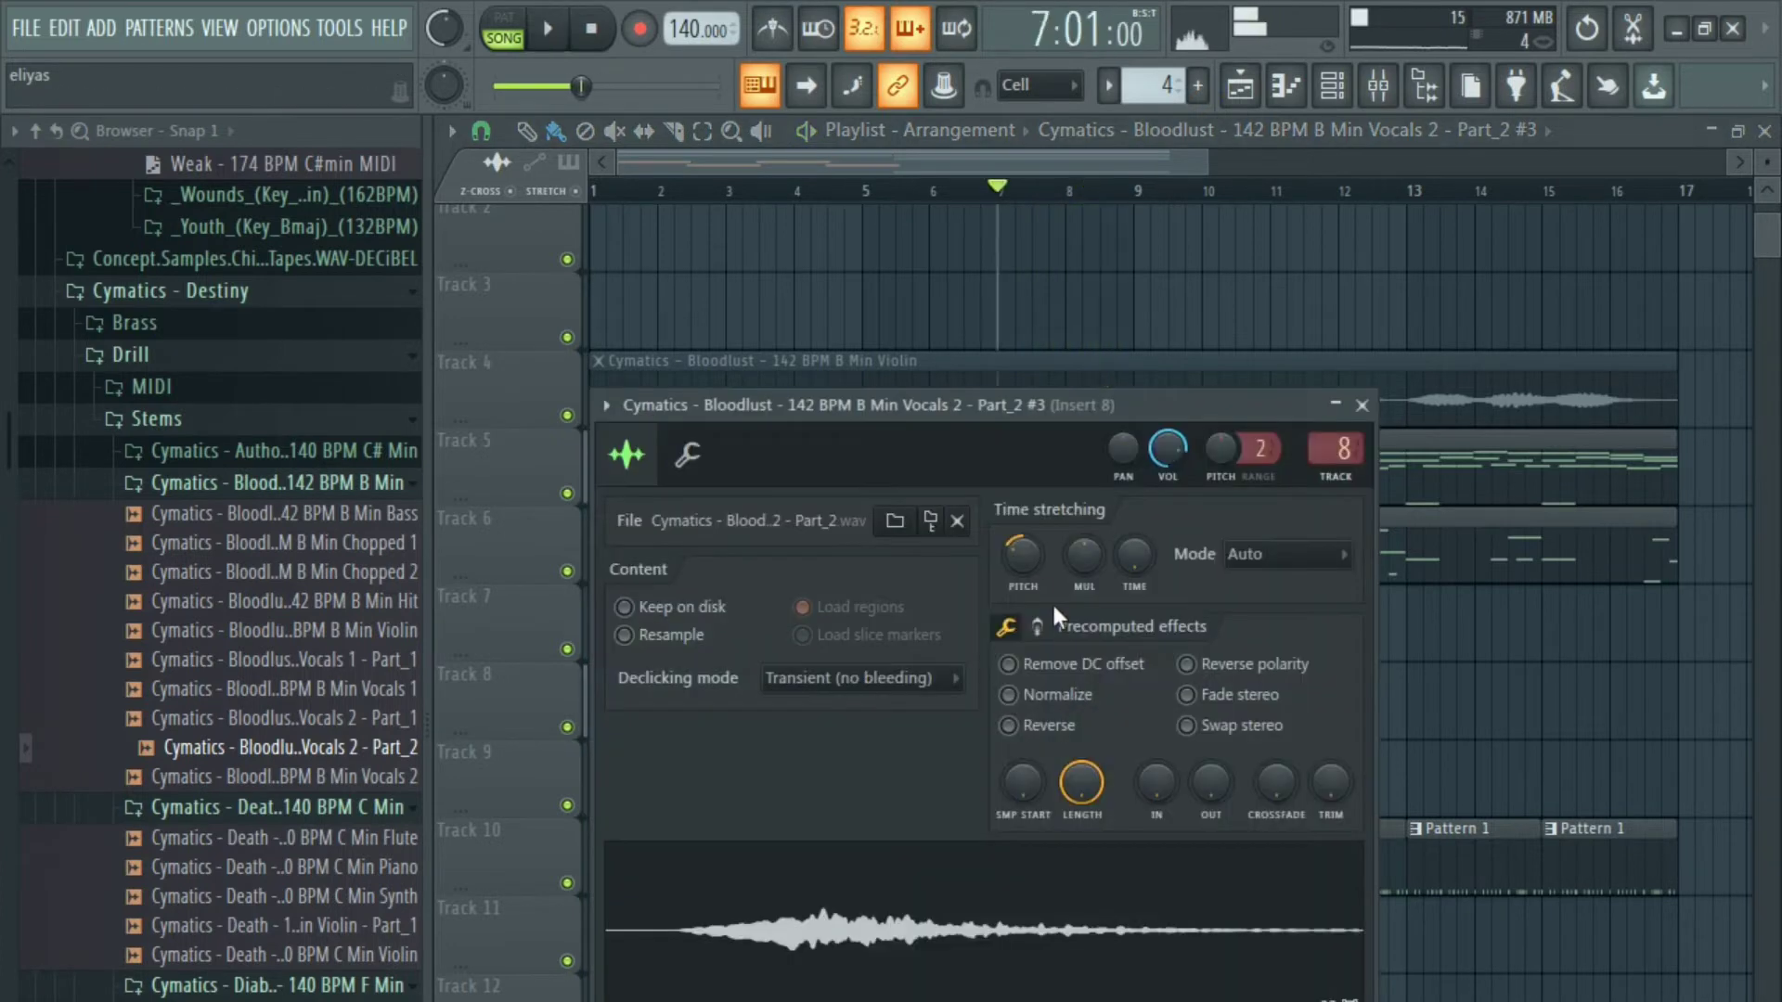
key("space")
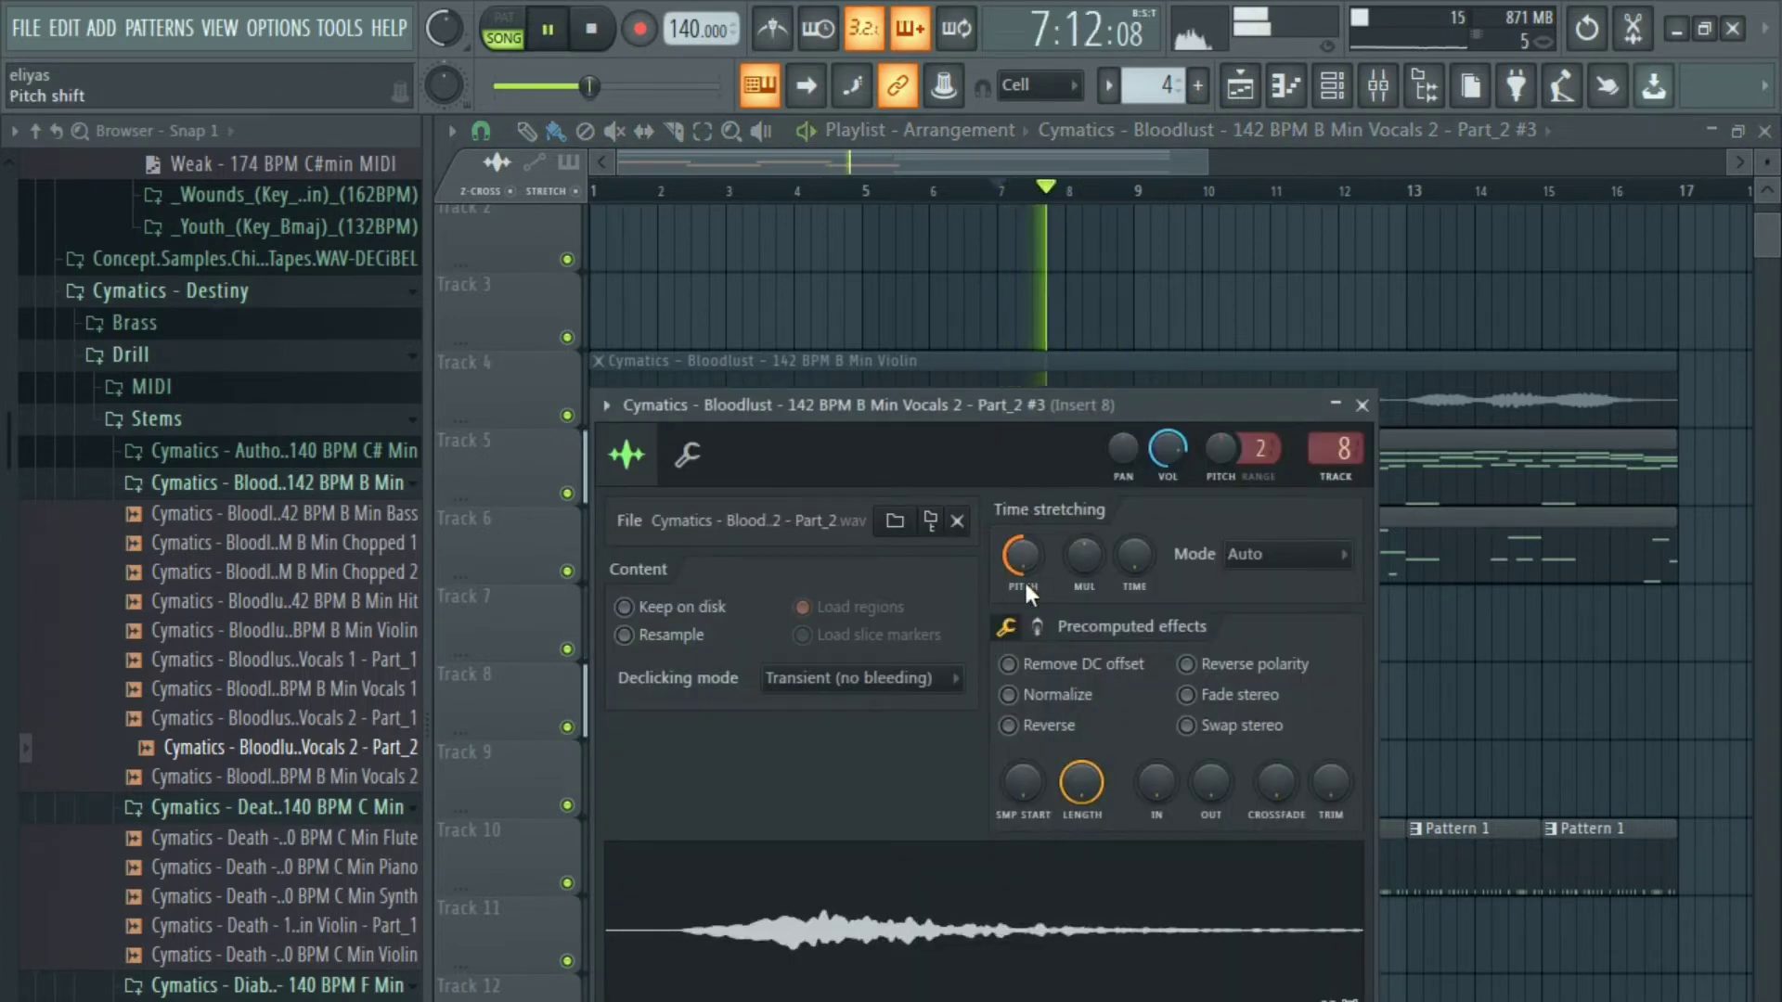
key("space")
Raise the Boost precomputed effect on the bar 7 vocal clip and close its channel settings.
left_click(1036, 626)
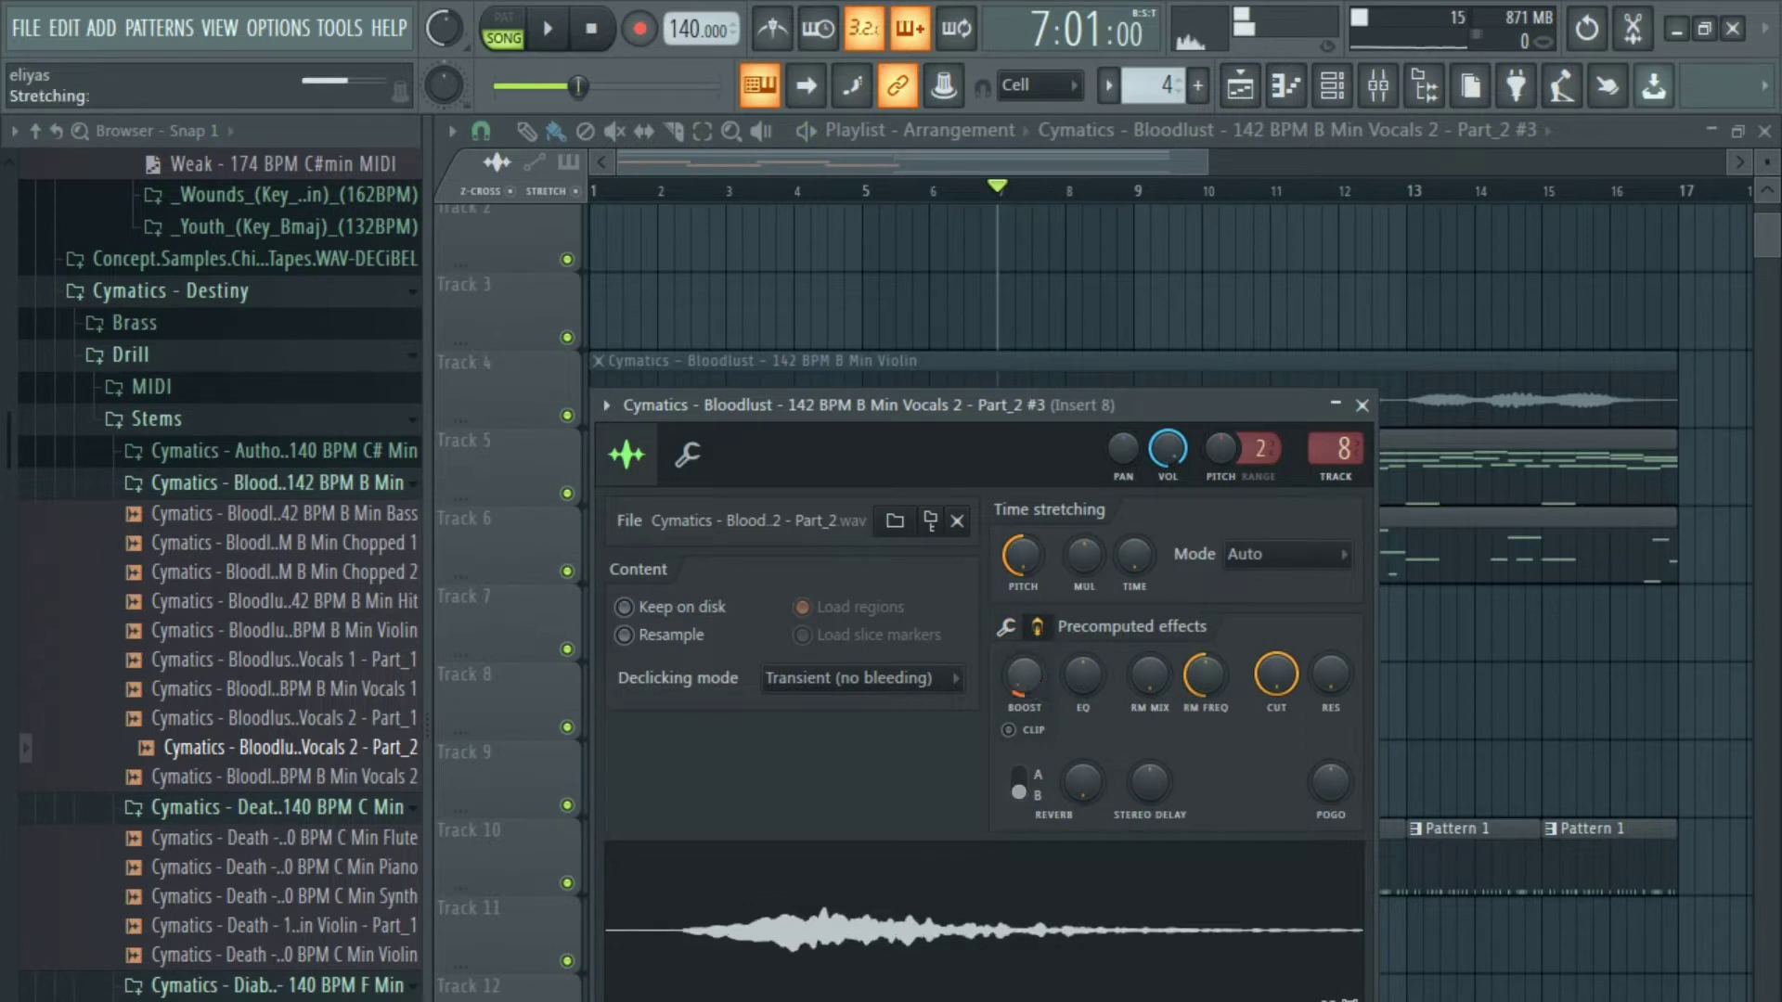
key("space")
mouse_move(1037, 692)
left_mouse_down()
mouse_move(1037, 673)
mouse_move(1024, 696)
left_mouse_up()
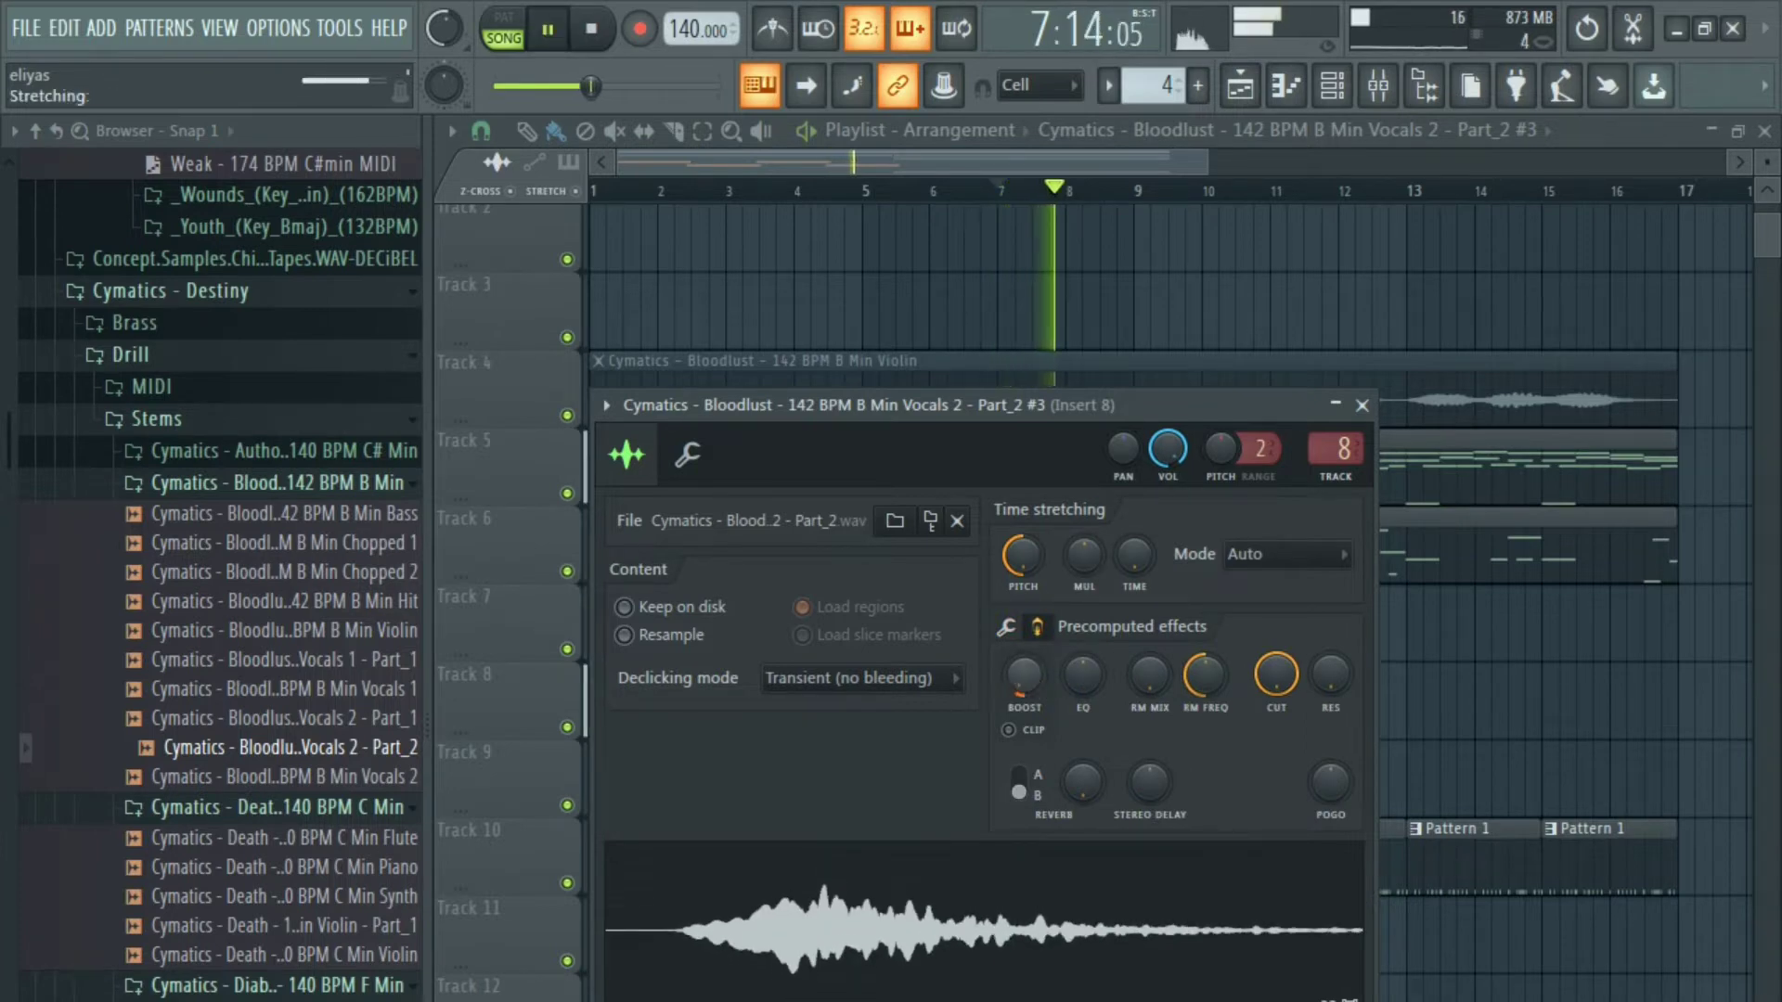
key("Escape")
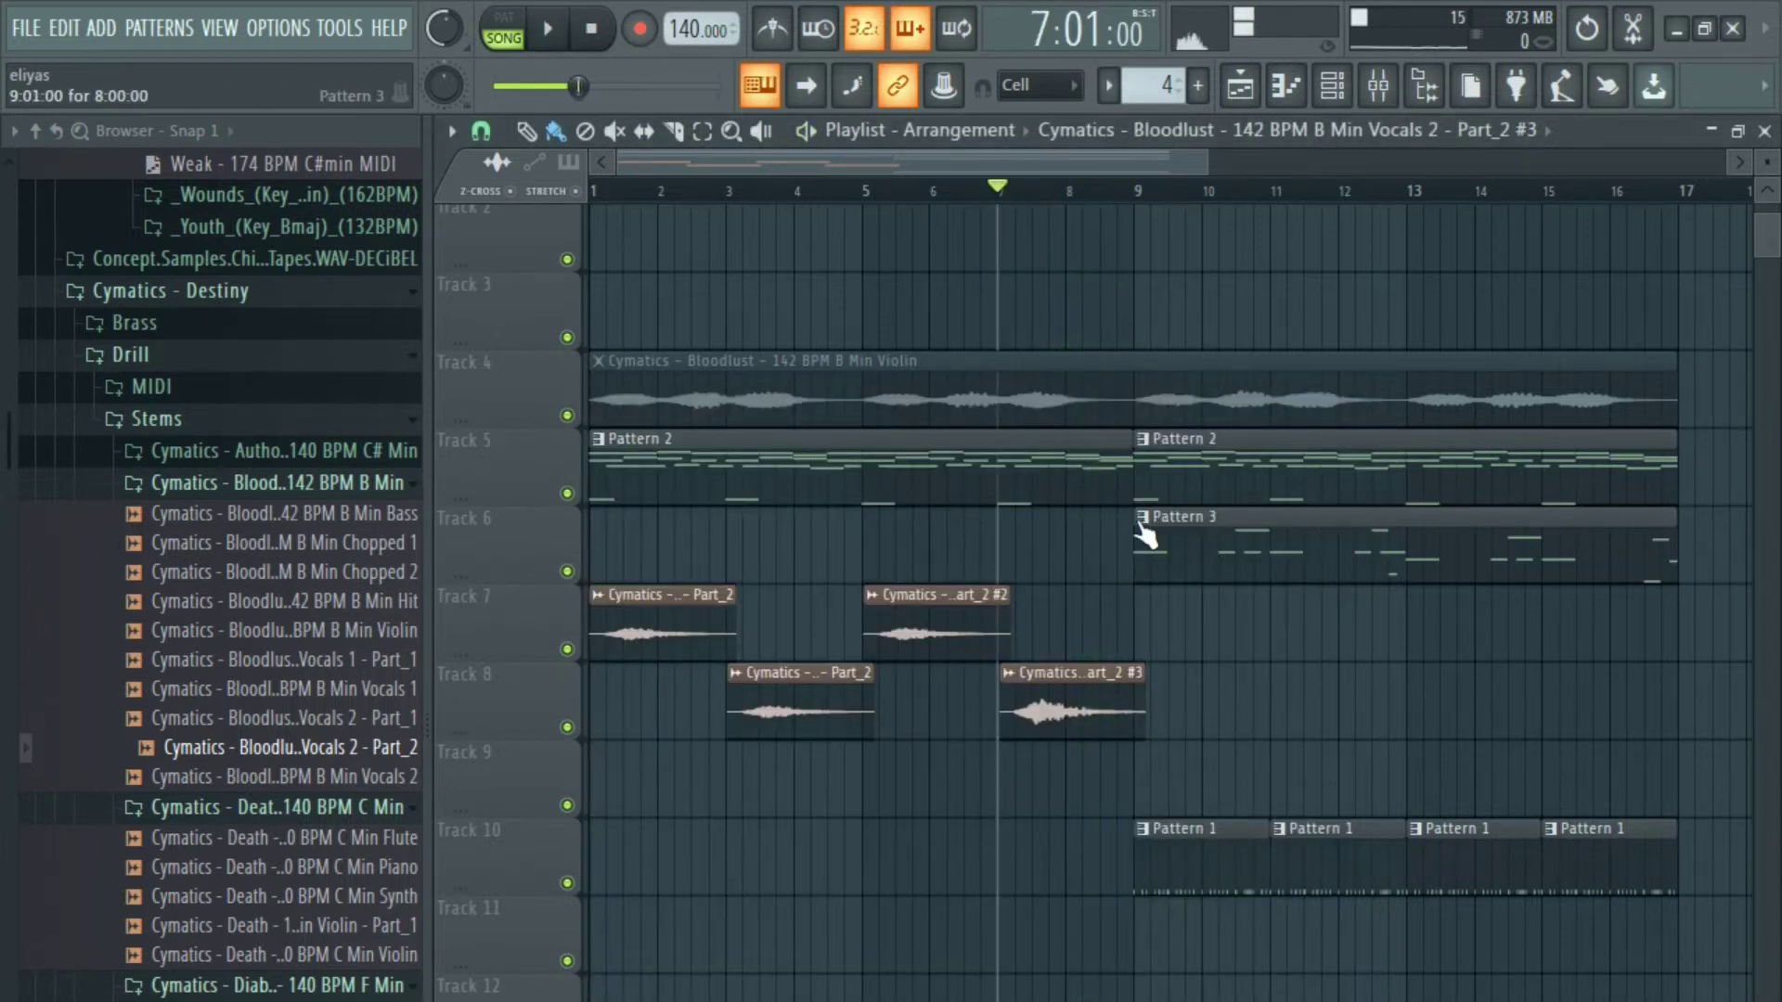
Shorten the first Pattern 2 clip on track 5 to end about a quarter bar before bar 9, keeping the vocal clip's full length.
scroll(1139, 505, "up", 3)
left_click_drag(1136, 501, 1097, 501)
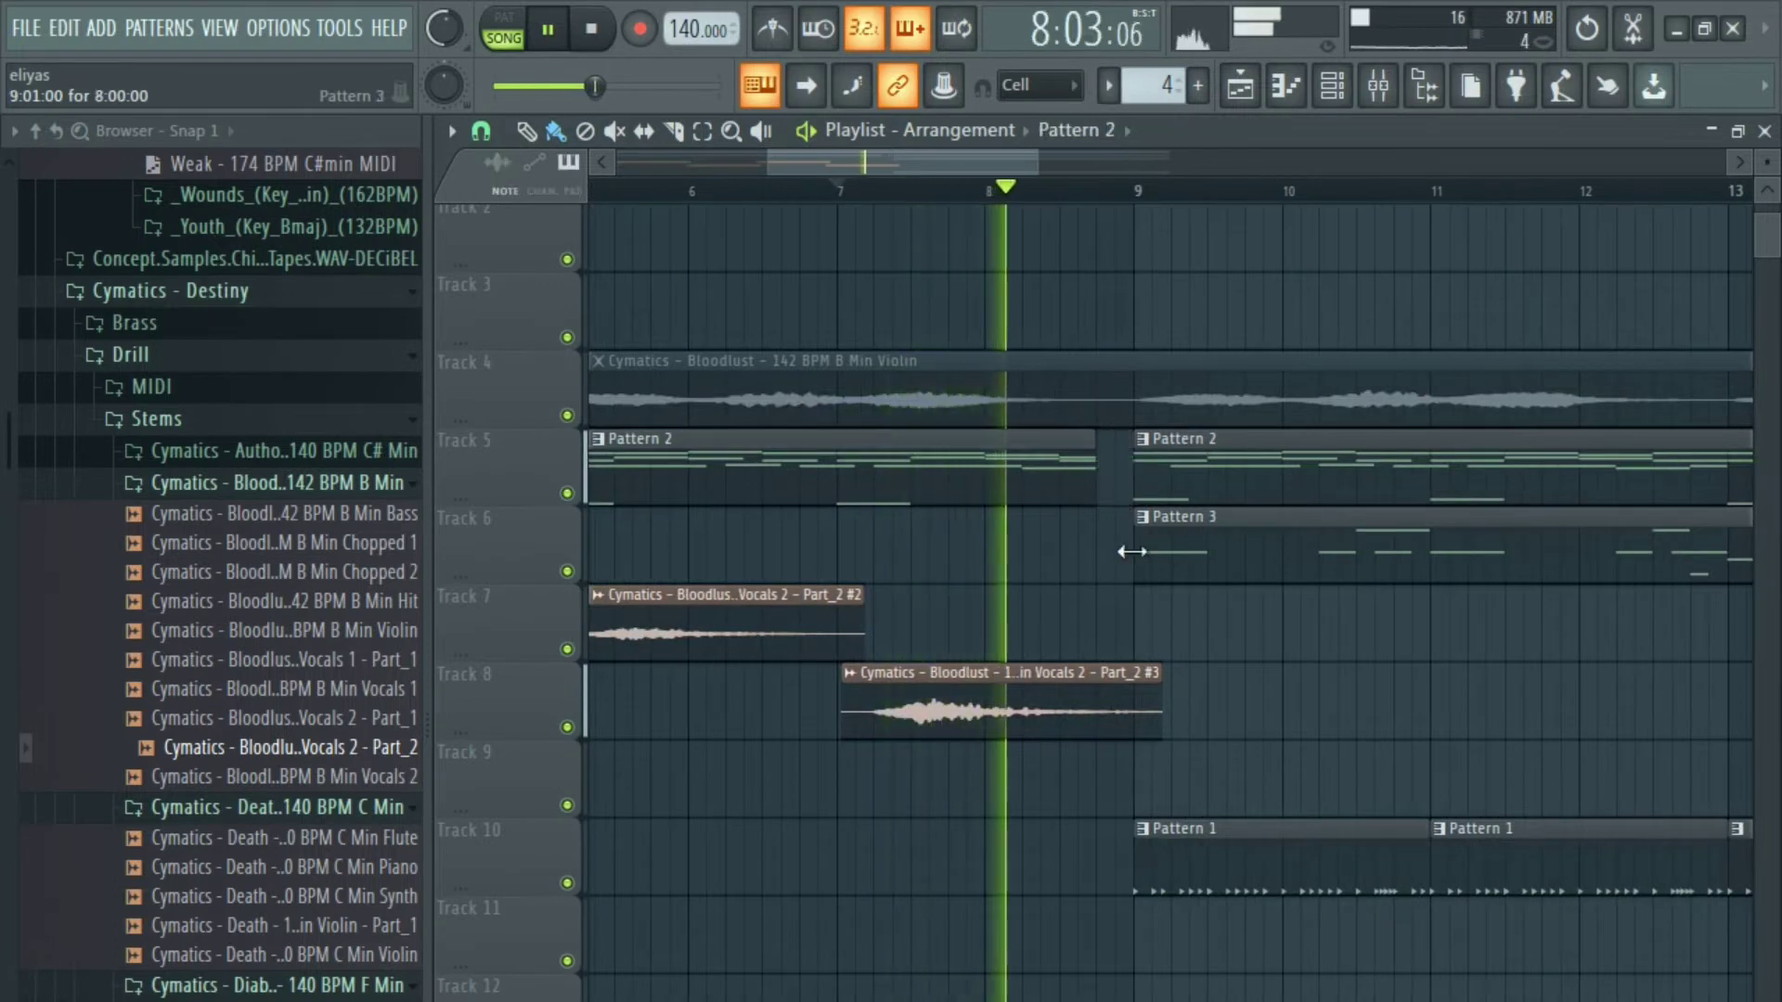
left_click_drag(1163, 670, 1125, 688)
left_click_drag(1143, 698, 1162, 697)
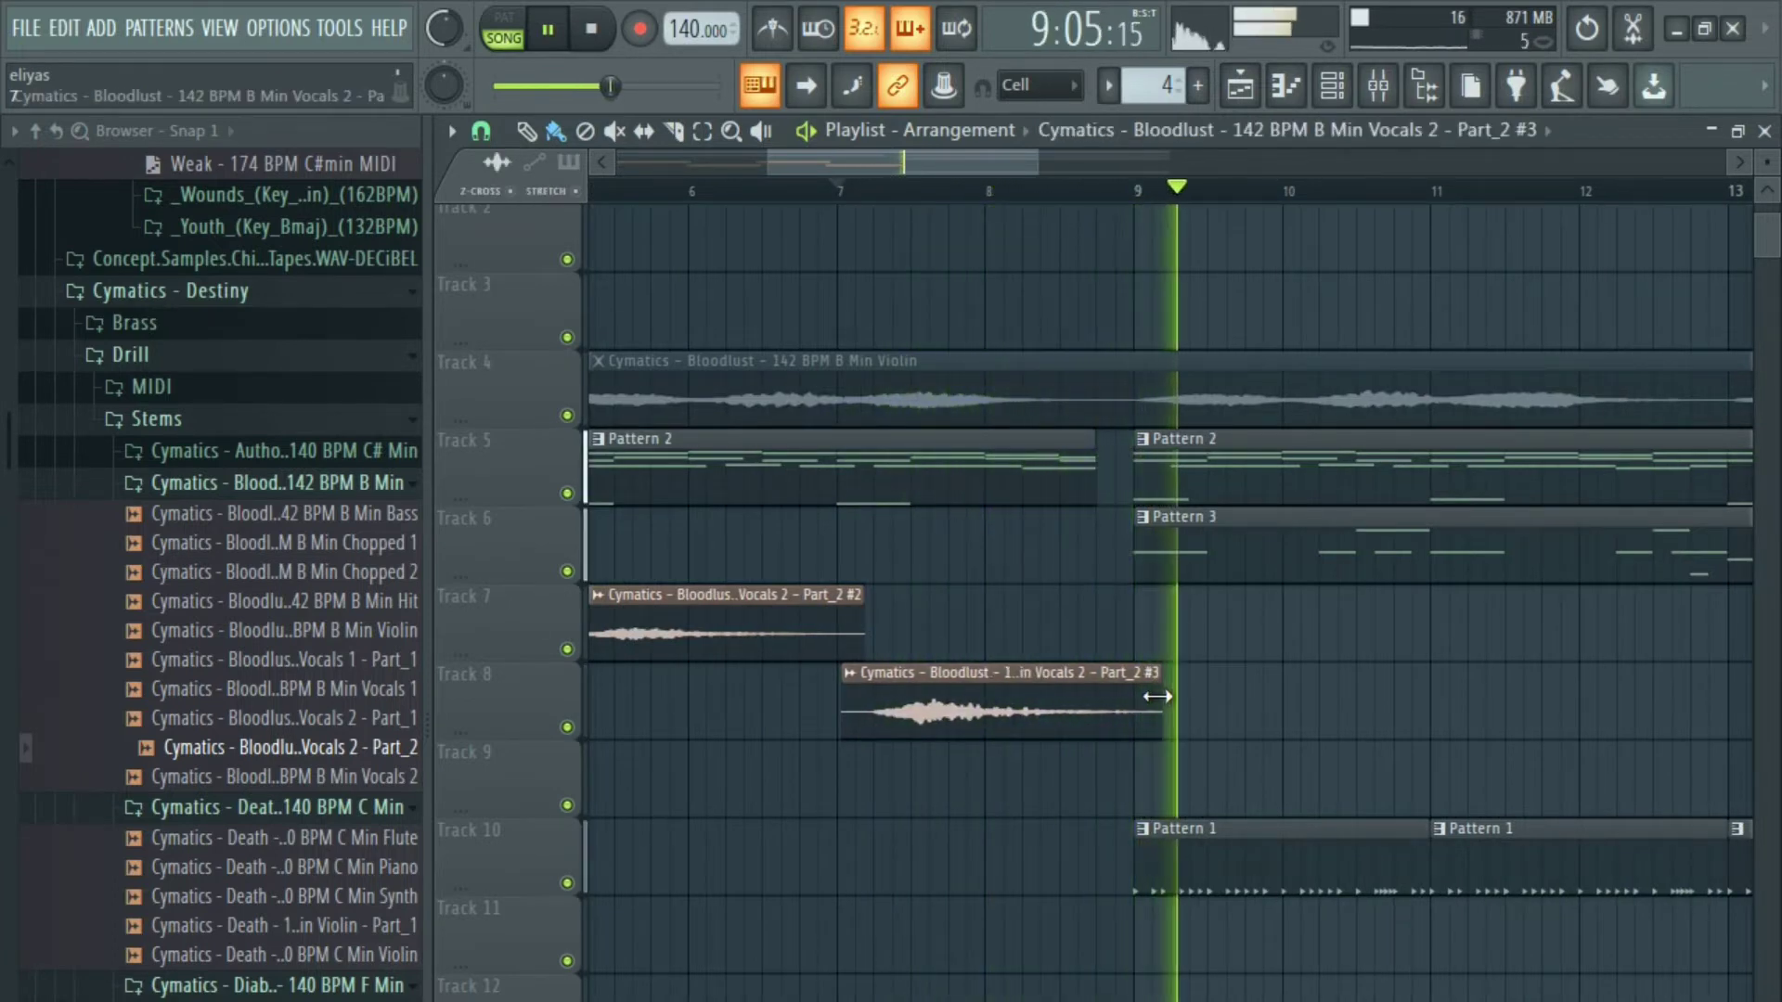
Adjust the XXL Frshbss channel volume for Pattern 3 during playback and return to the playlist.
left_click(1161, 545)
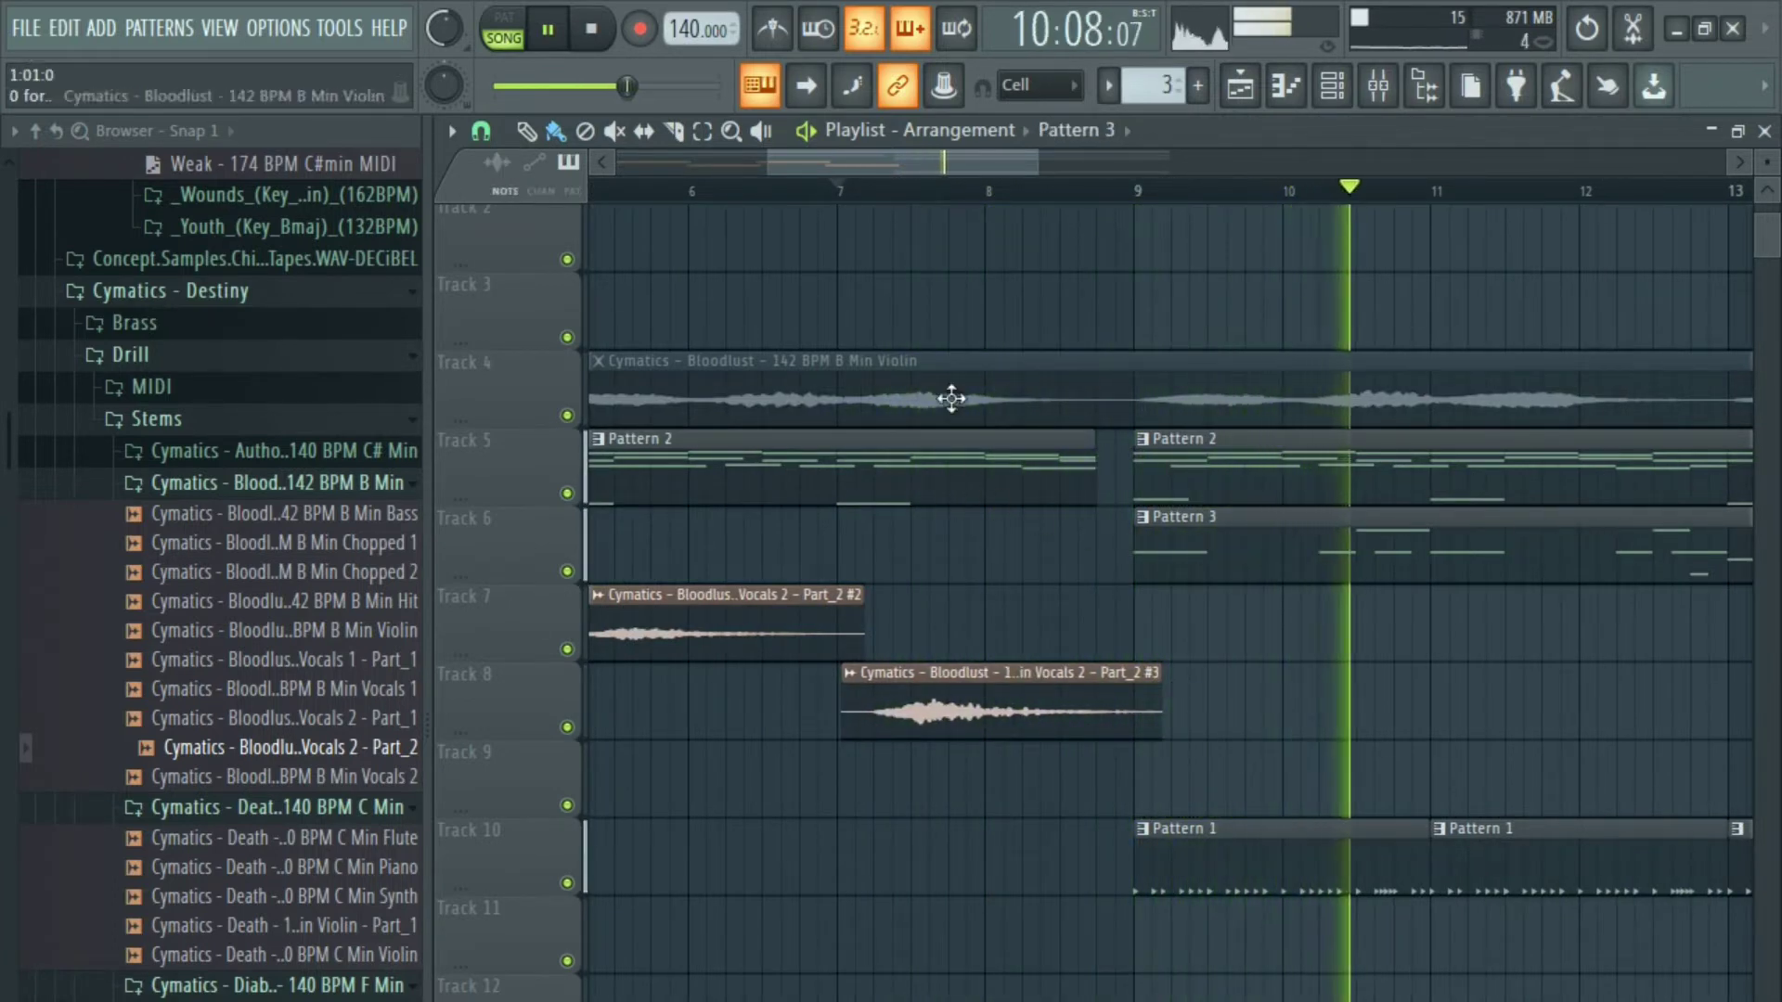
key("Escape")
key("Escape")
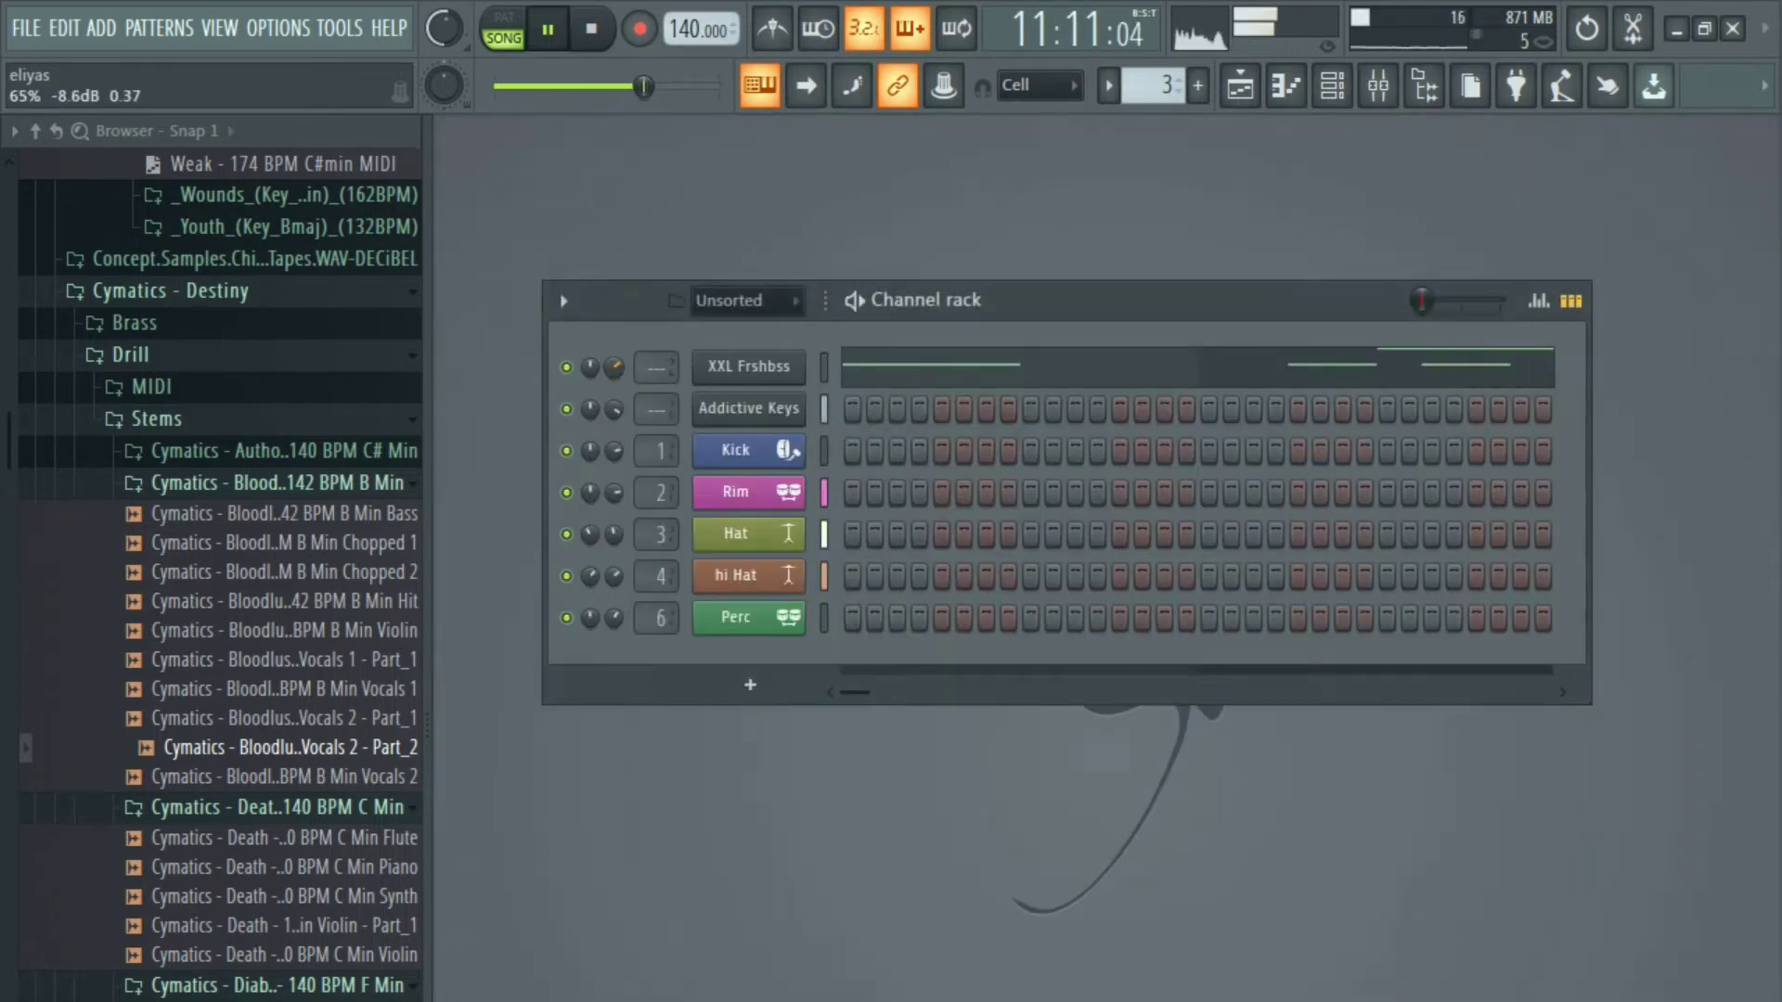
left_click(1241, 87)
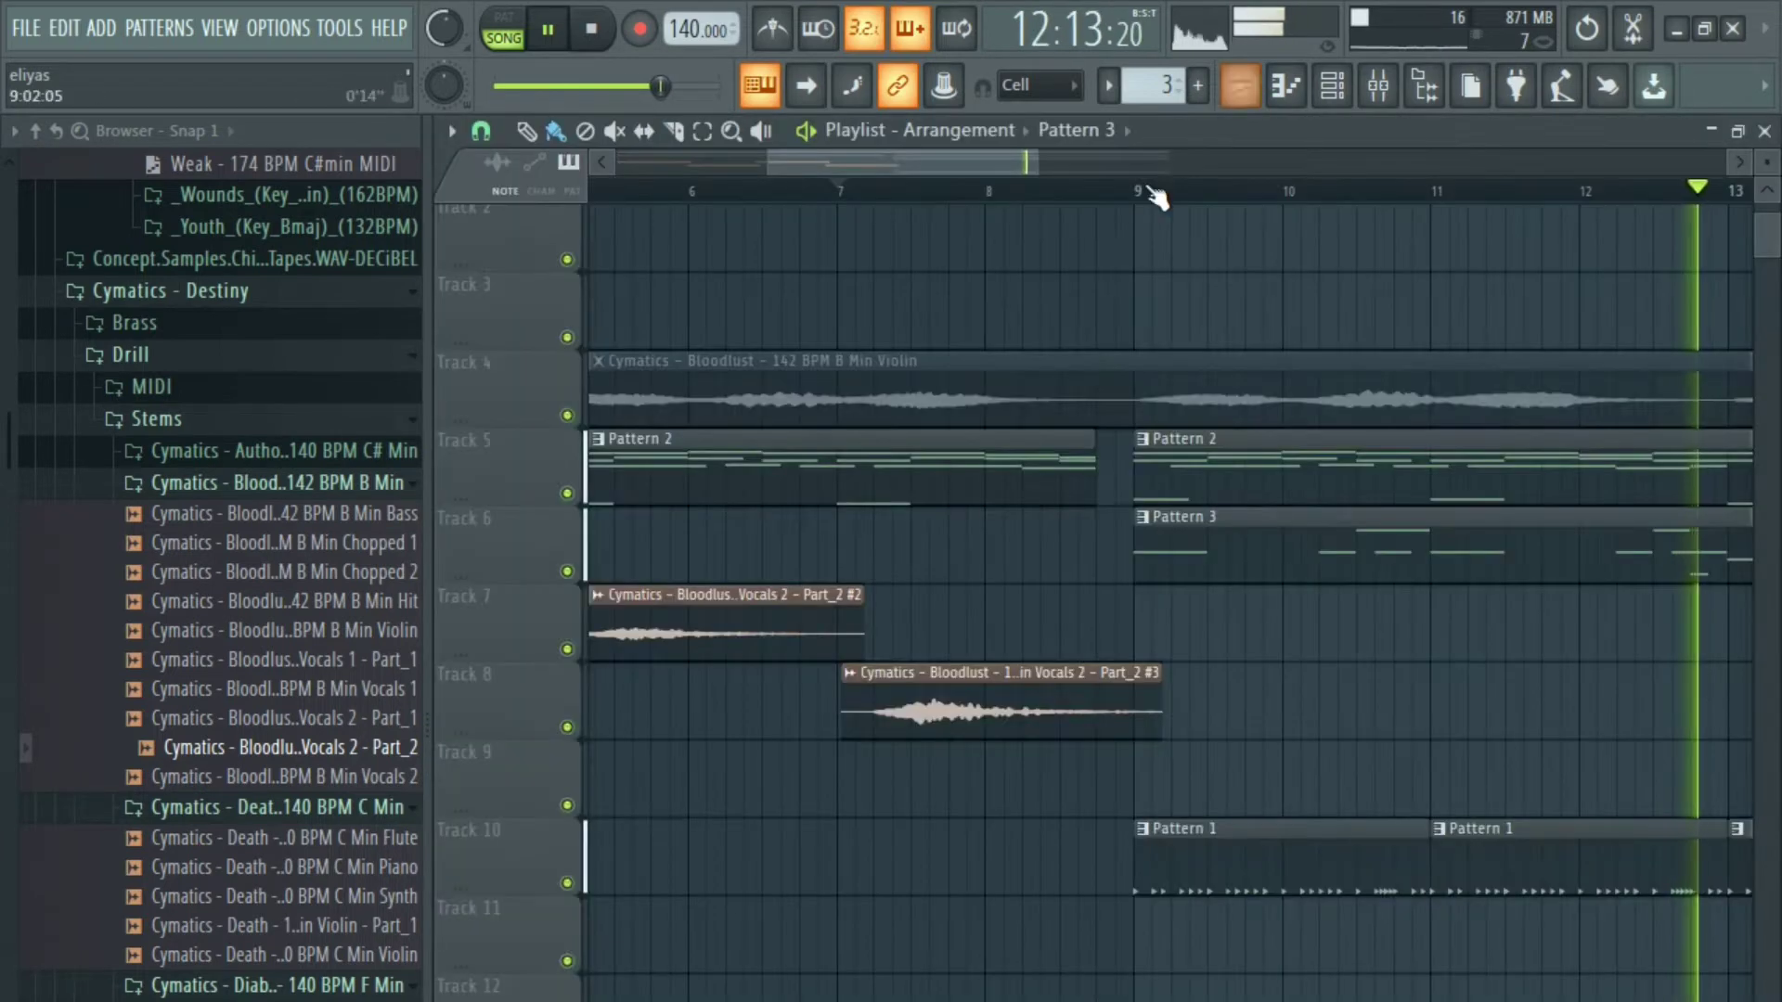
key("Escape")
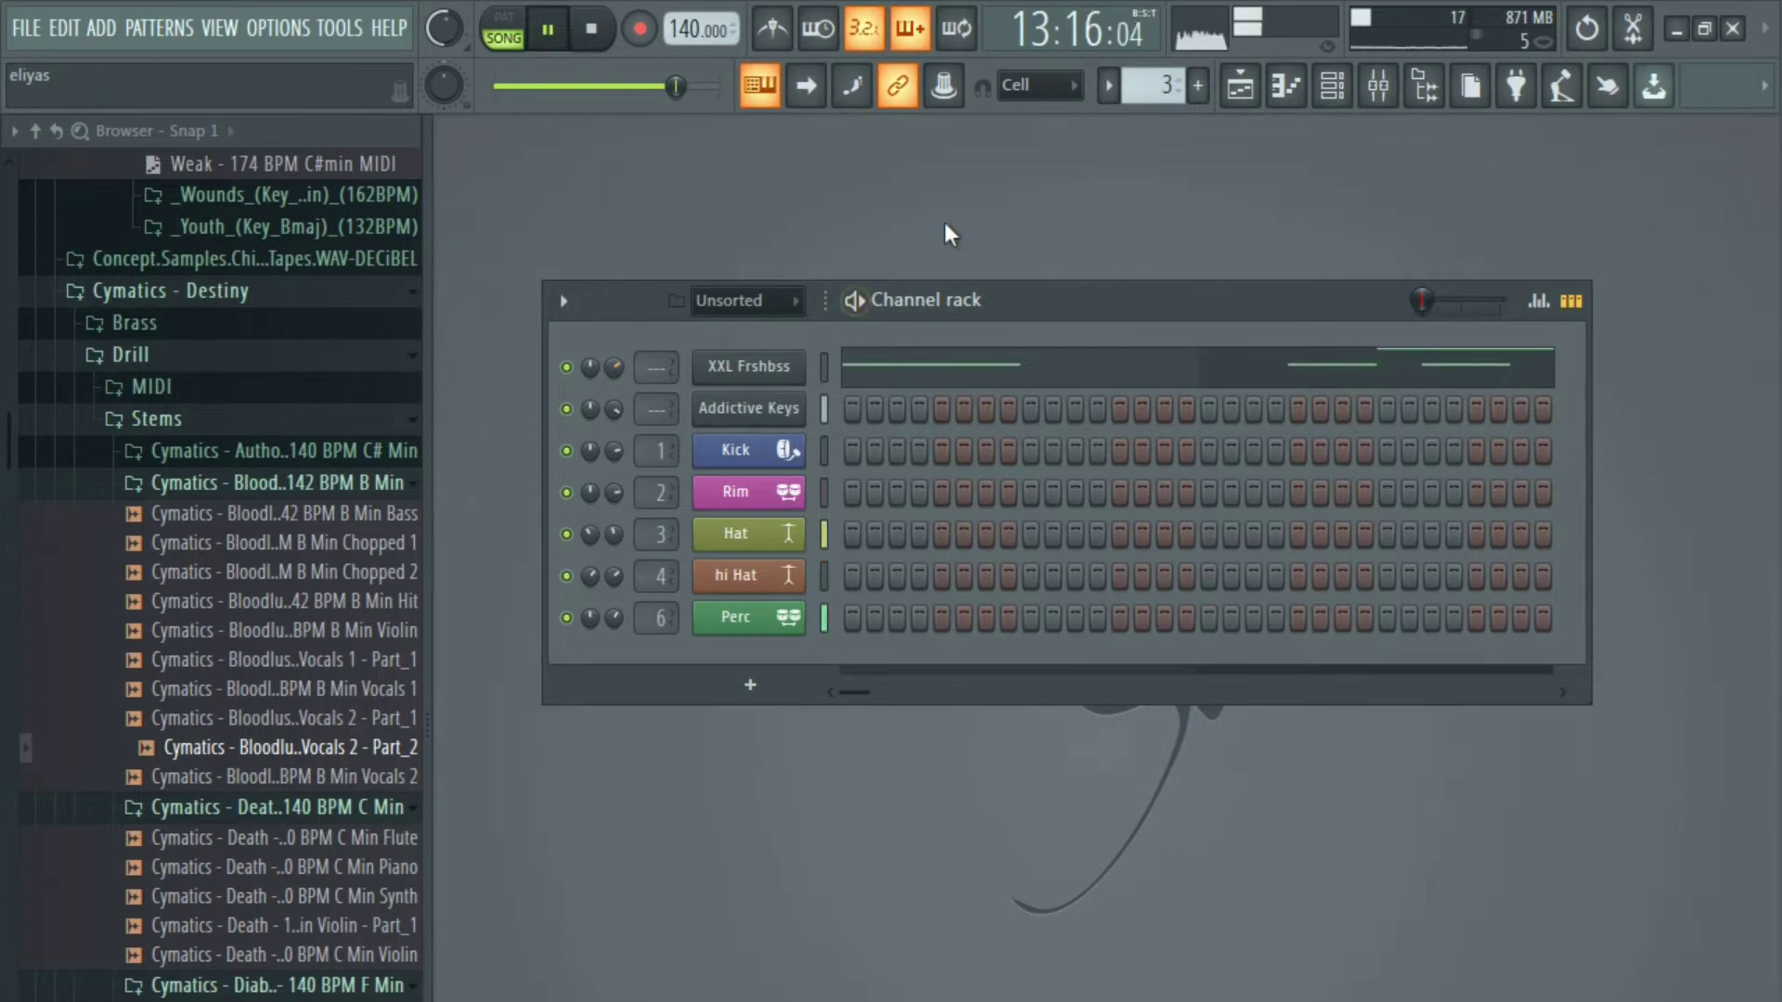
left_click(1248, 86)
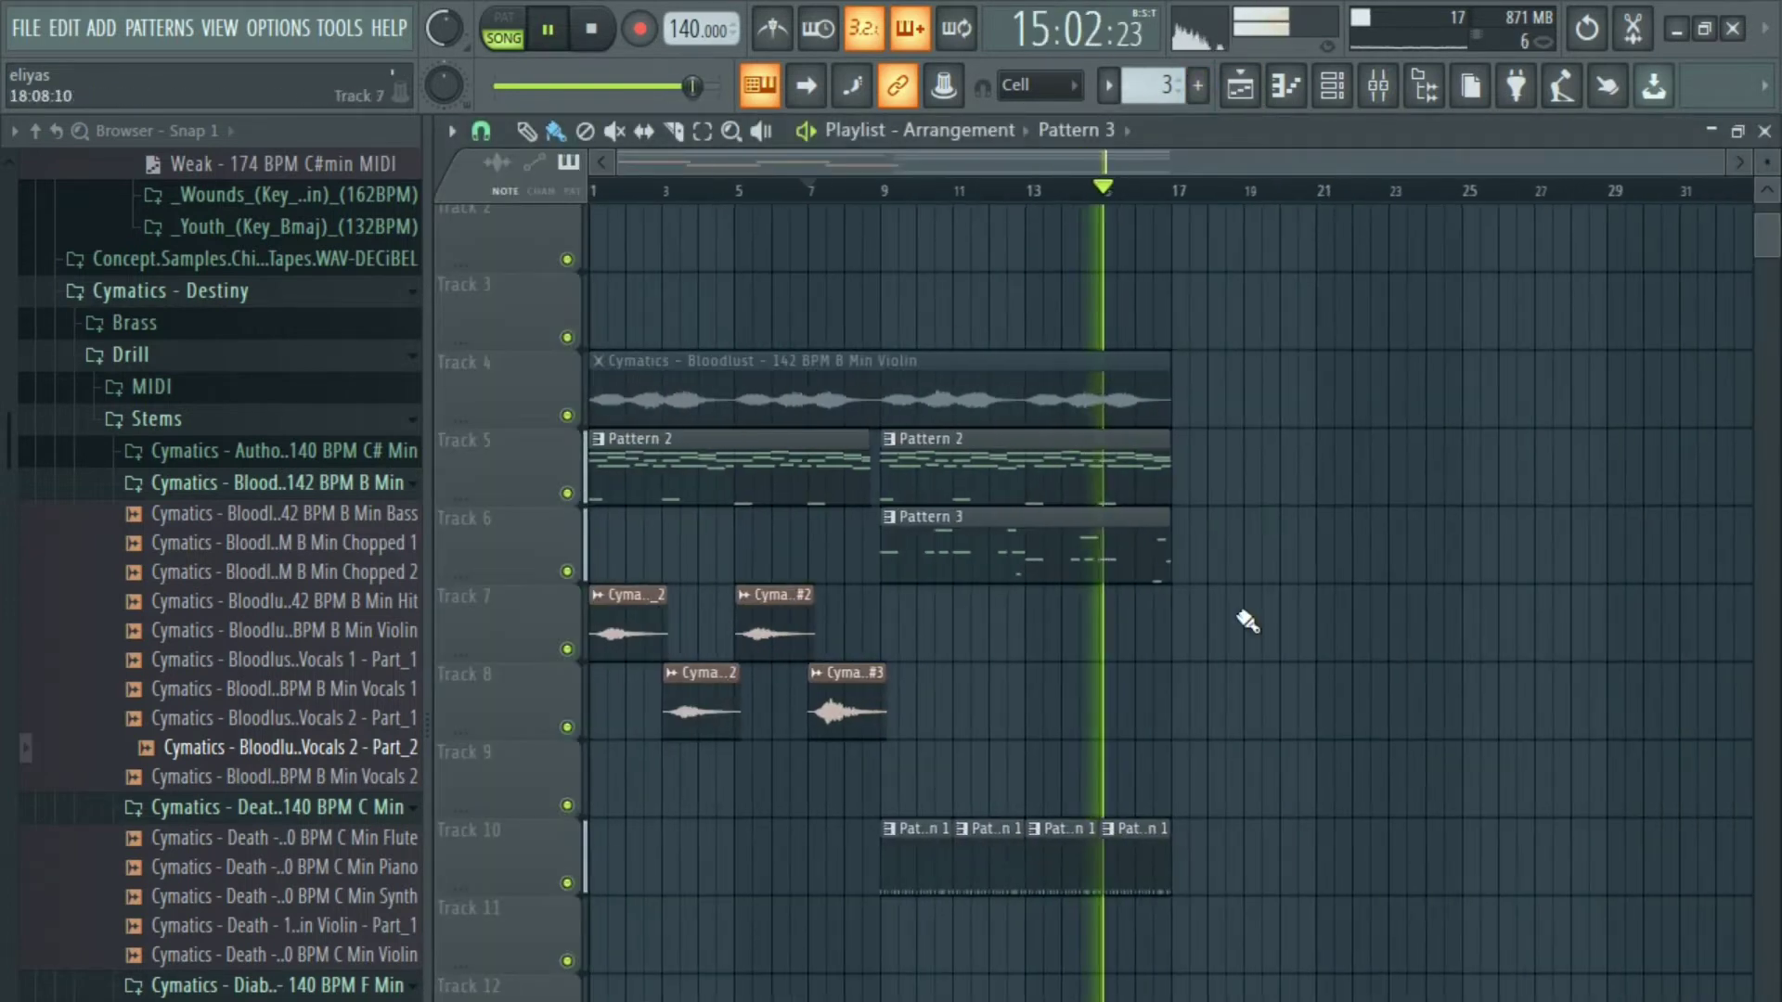
Duplicate the bar 9 to 17 section at bar 17 and move the muted violin clip on track 4 to bar 17.
left_click_drag(1271, 967, 1204, 489)
key("space")
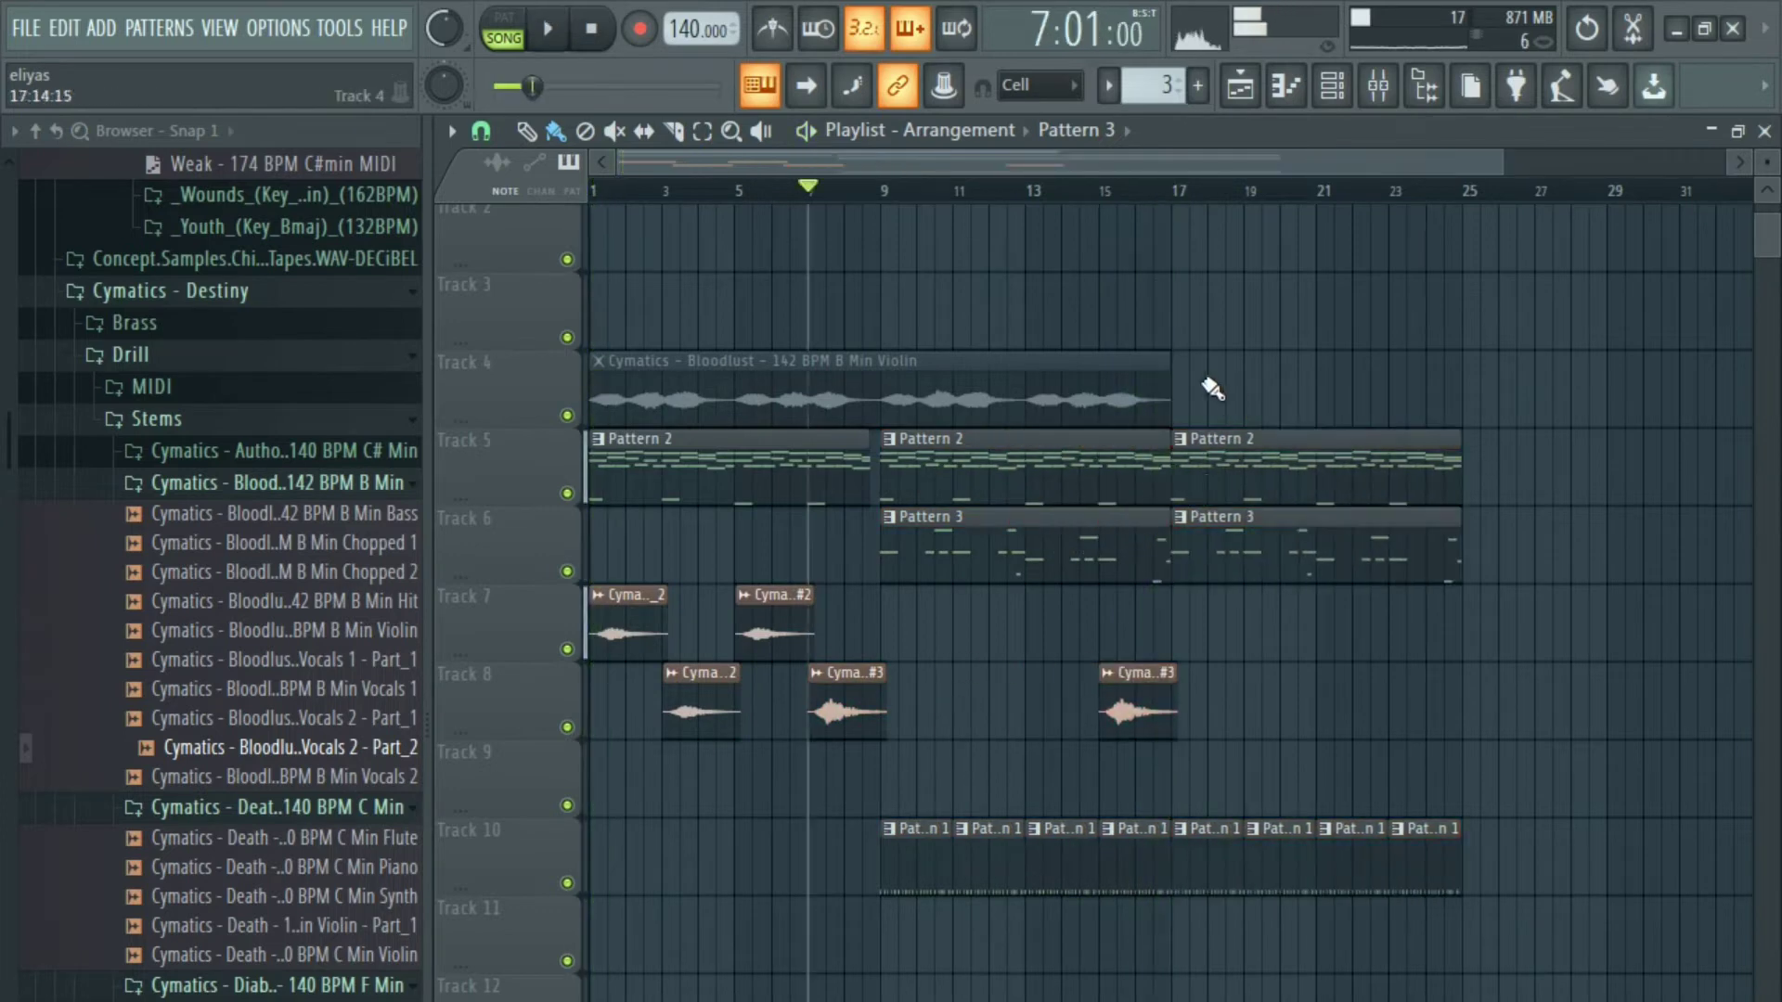
left_click_drag(680, 385, 890, 363)
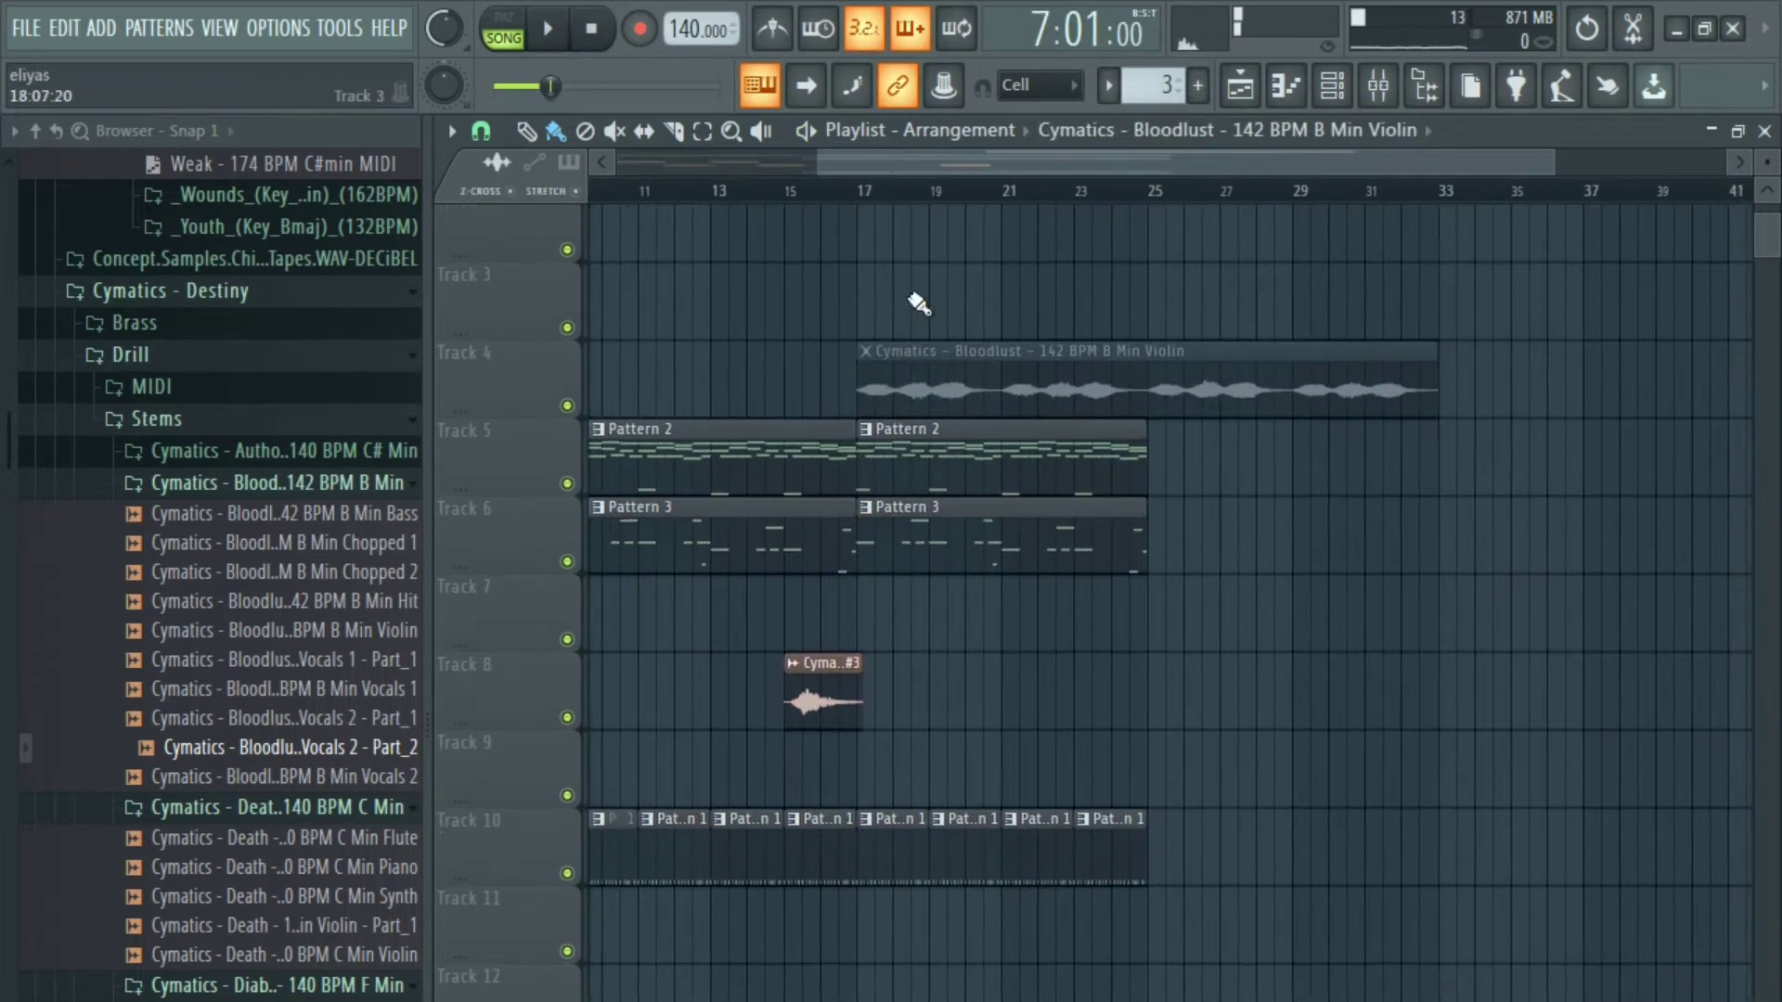
Unmute the violin clip on track 4 and play the arrangement from bar 17.
right_click(910, 279)
left_click(956, 465)
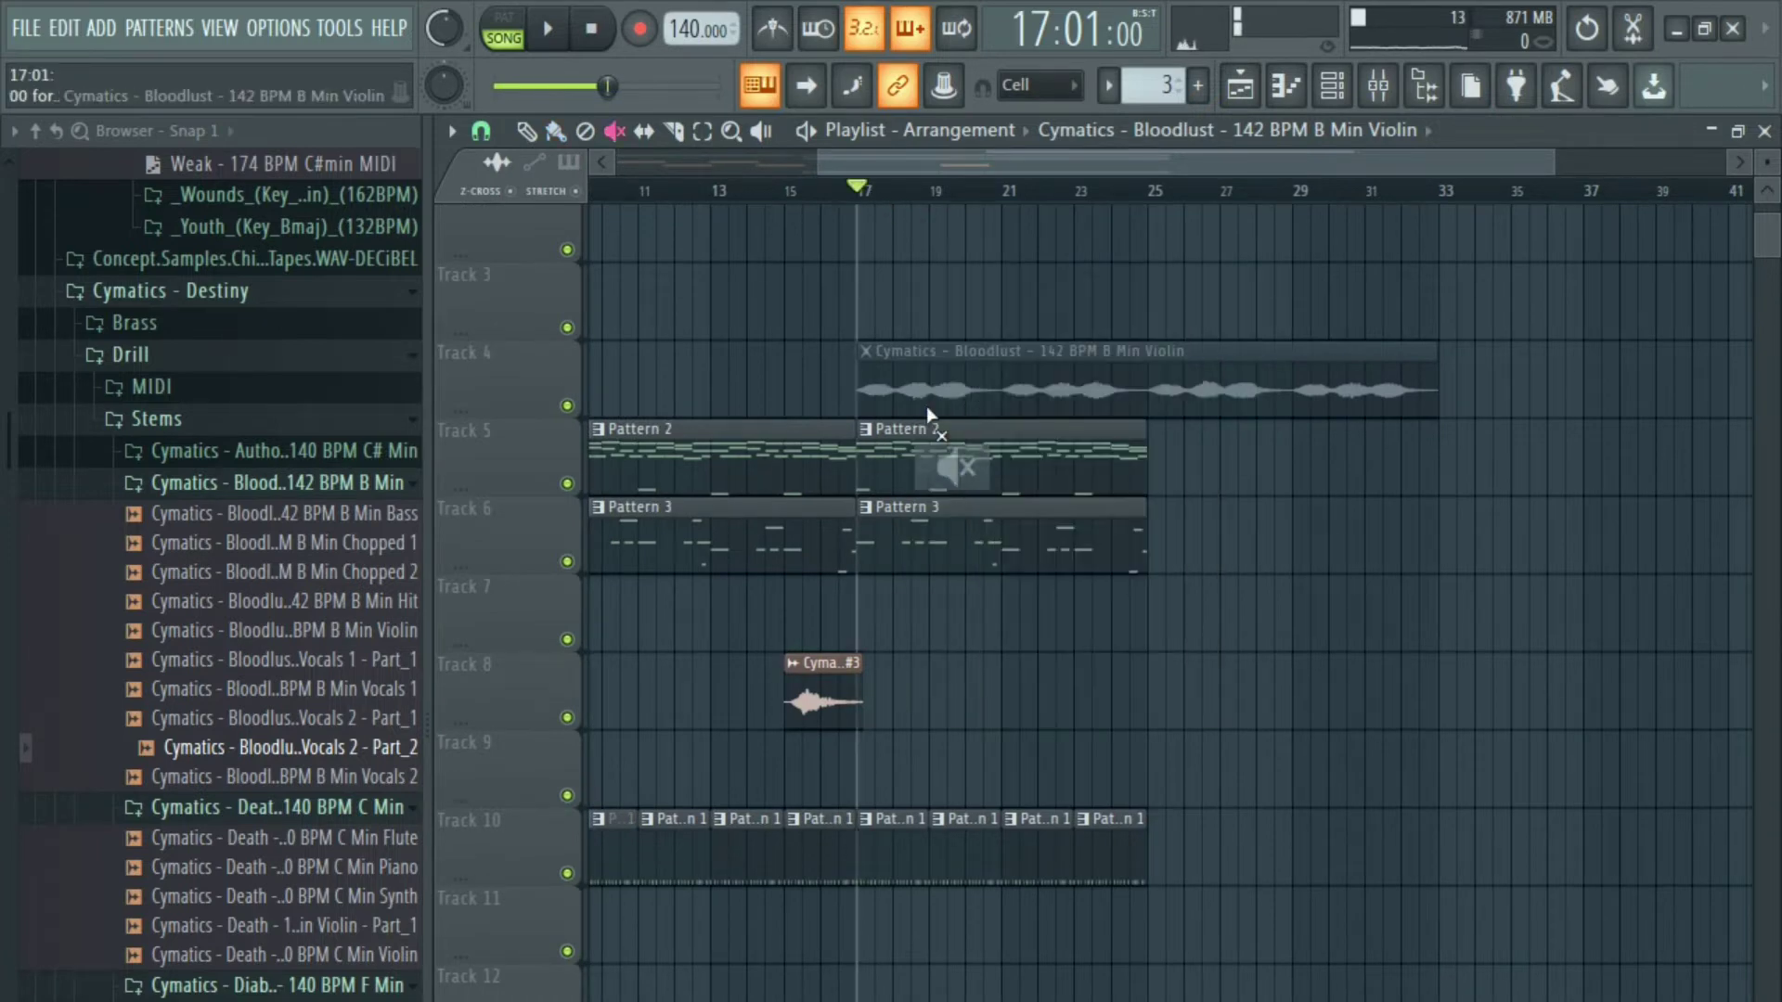
left_click(927, 399)
right_click(929, 316)
left_click(971, 406)
key("space")
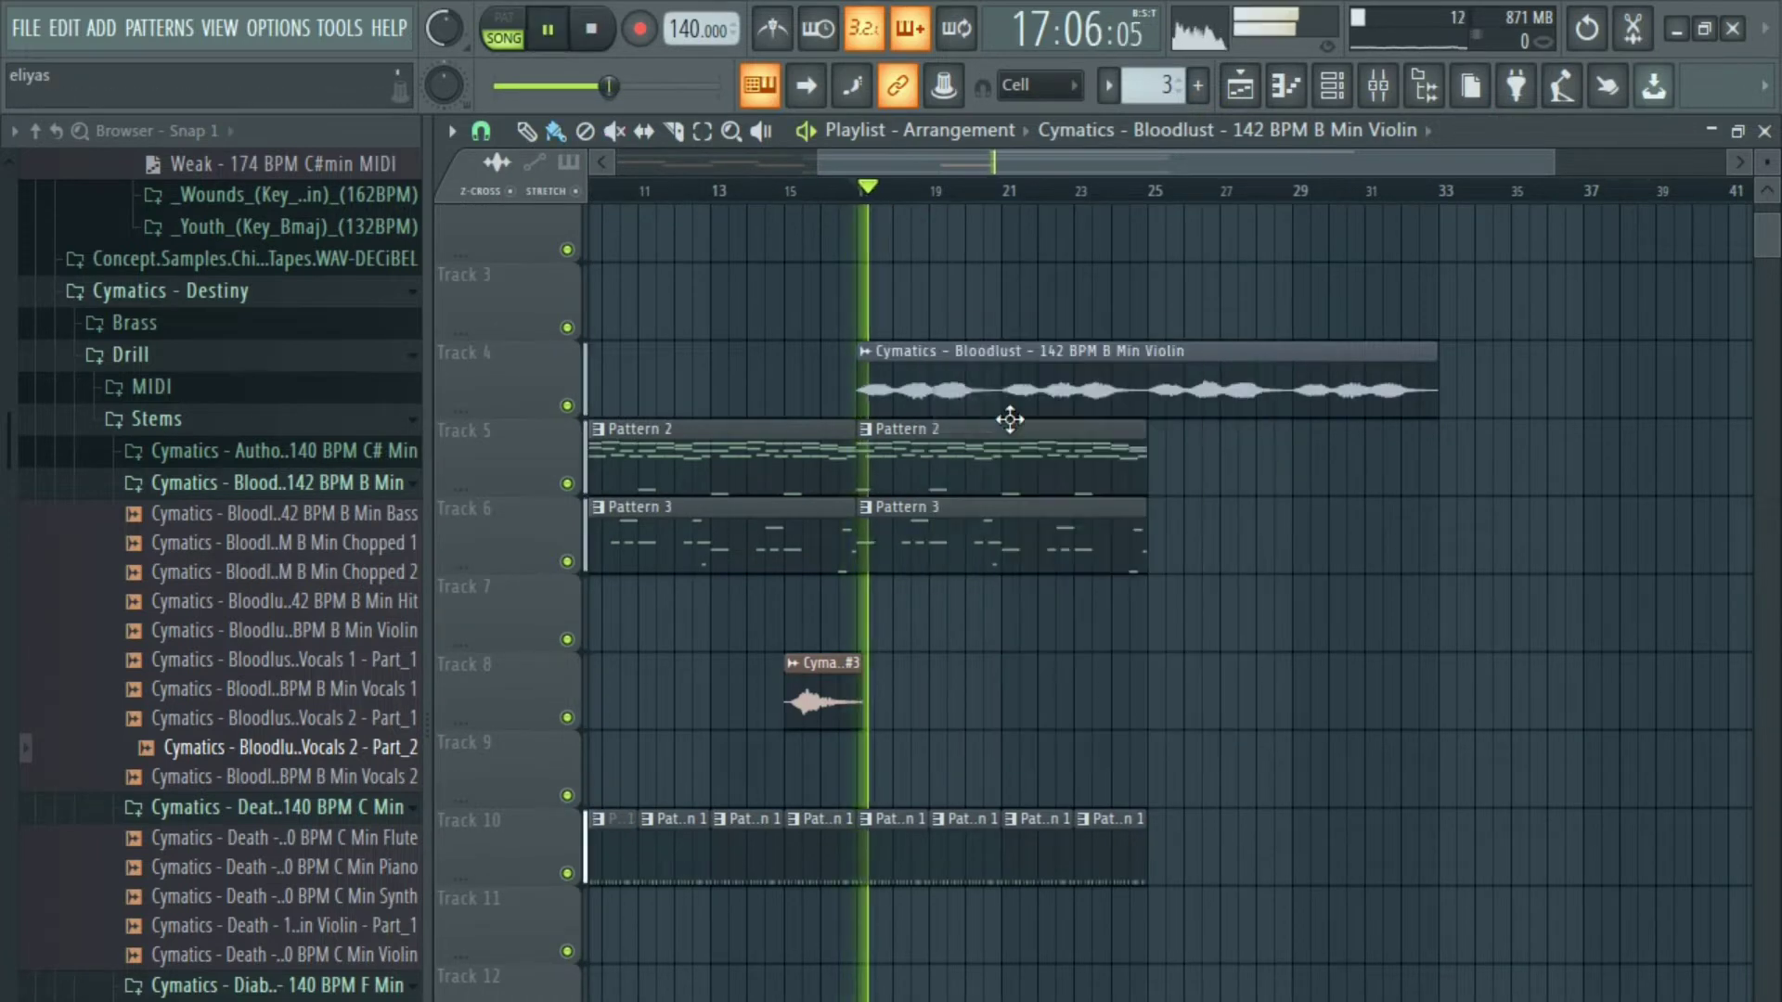
Open the violin clip's channel settings and load Fruity Reeverb 2 in the first effect slot of mixer Insert 14.
double_click(1007, 406)
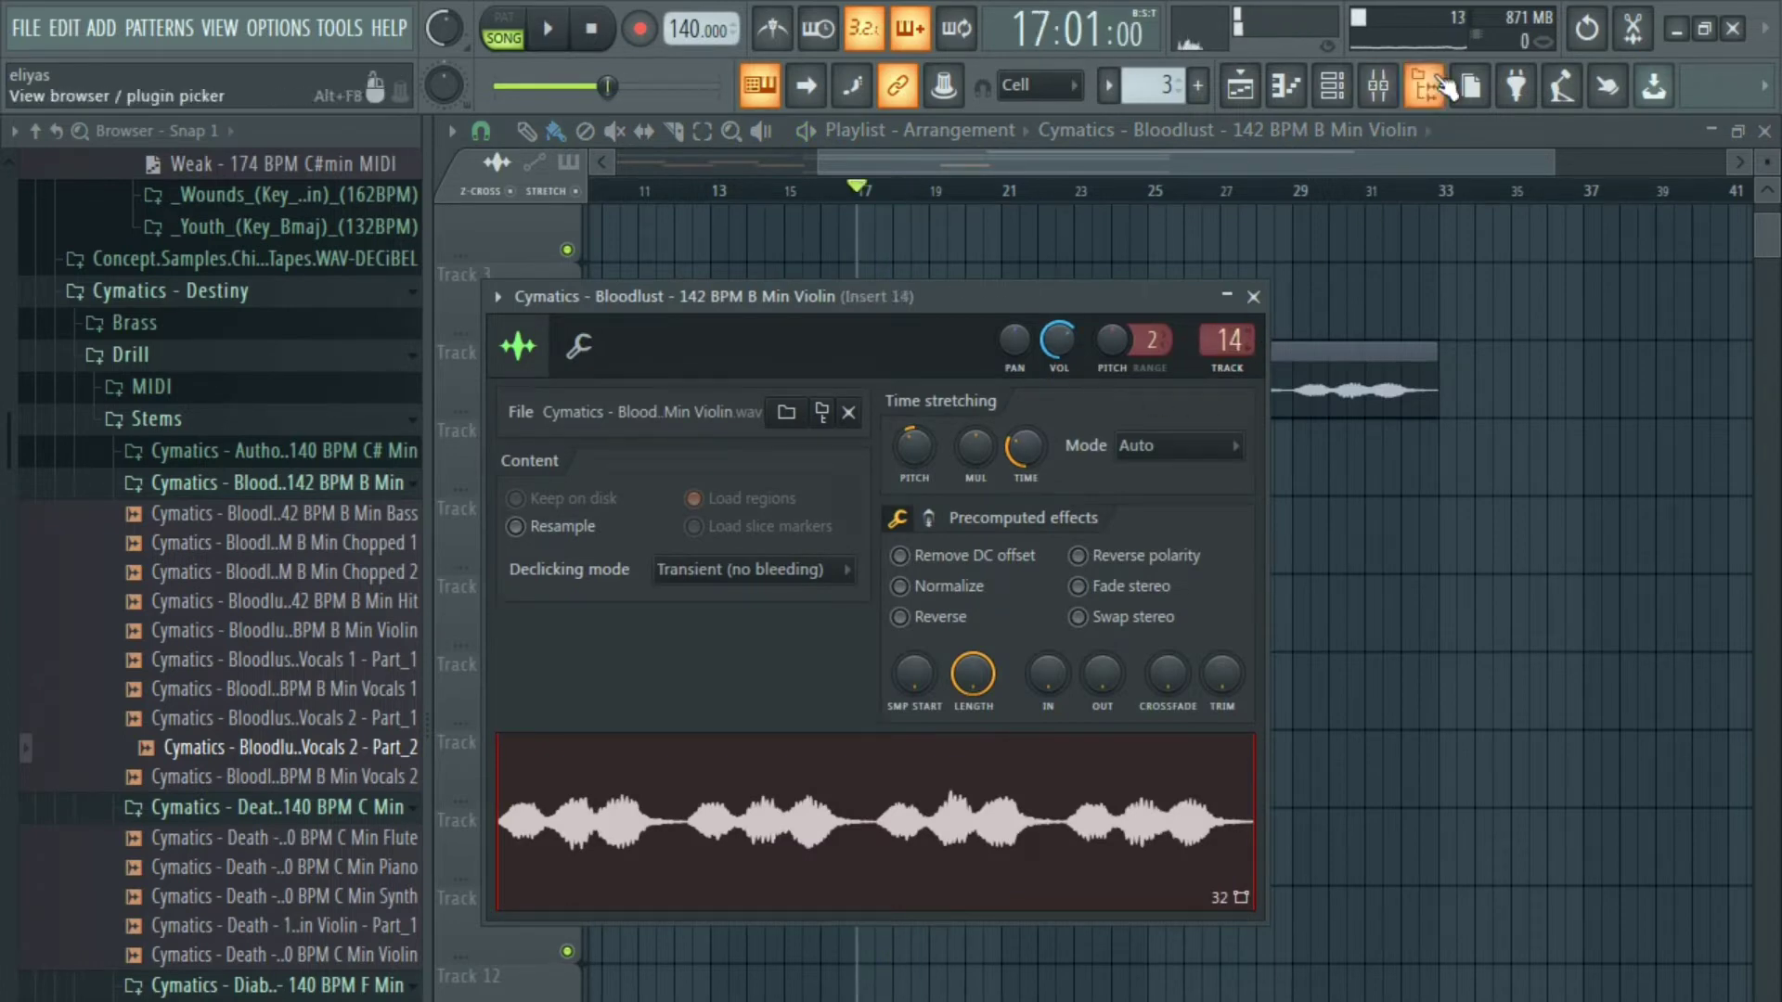
left_click(1392, 91)
left_click(1446, 547)
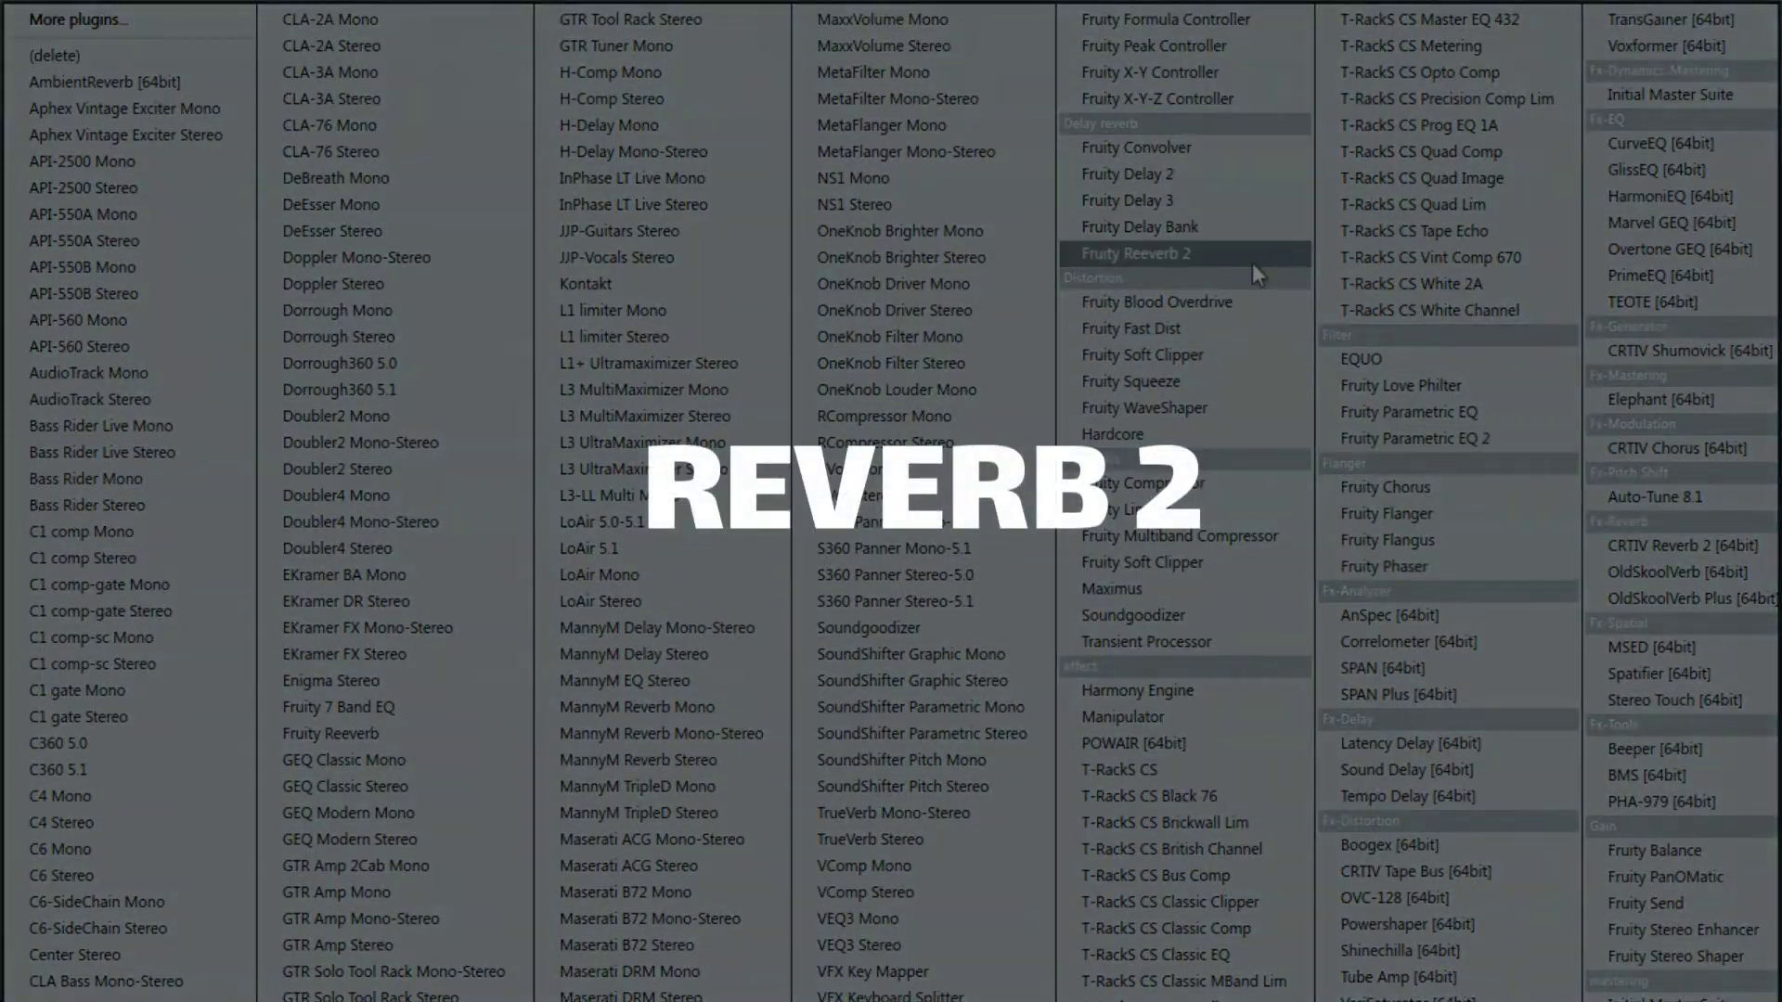
left_click(1248, 260)
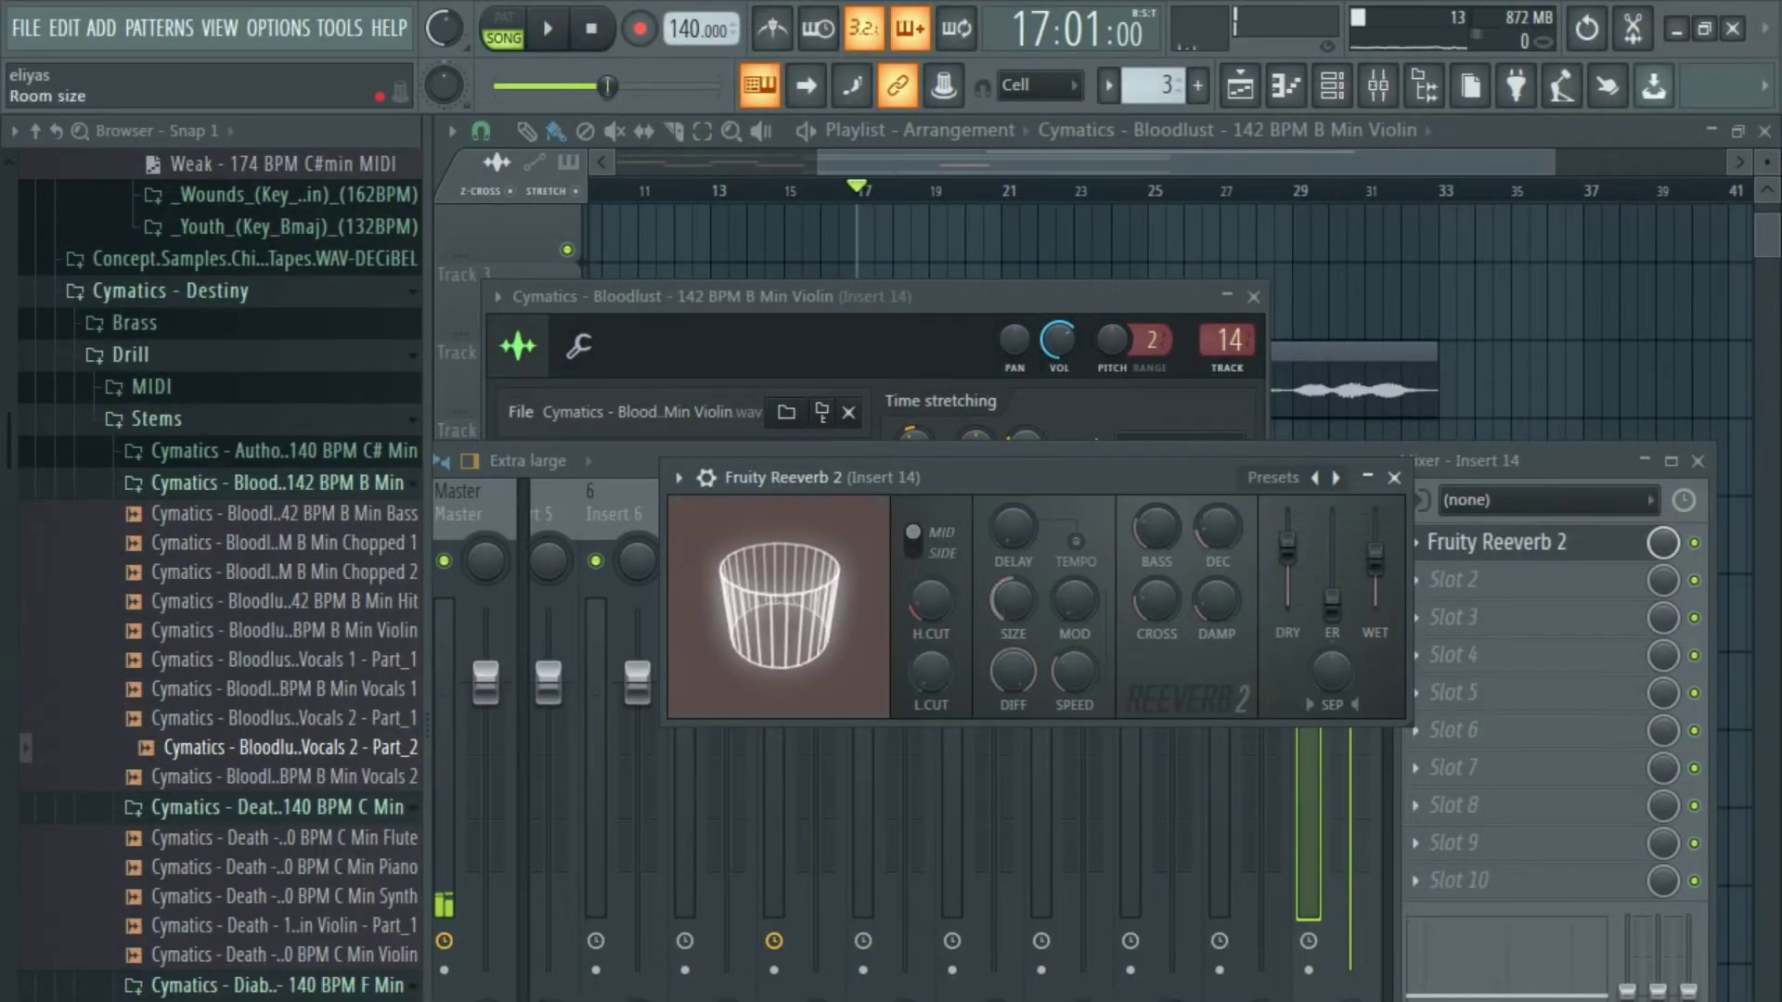
Add Fruity Parametric EQ 2 to slot 2 of Insert 14, rolling off the lows and highs and dipping the mids.
left_click(1474, 583)
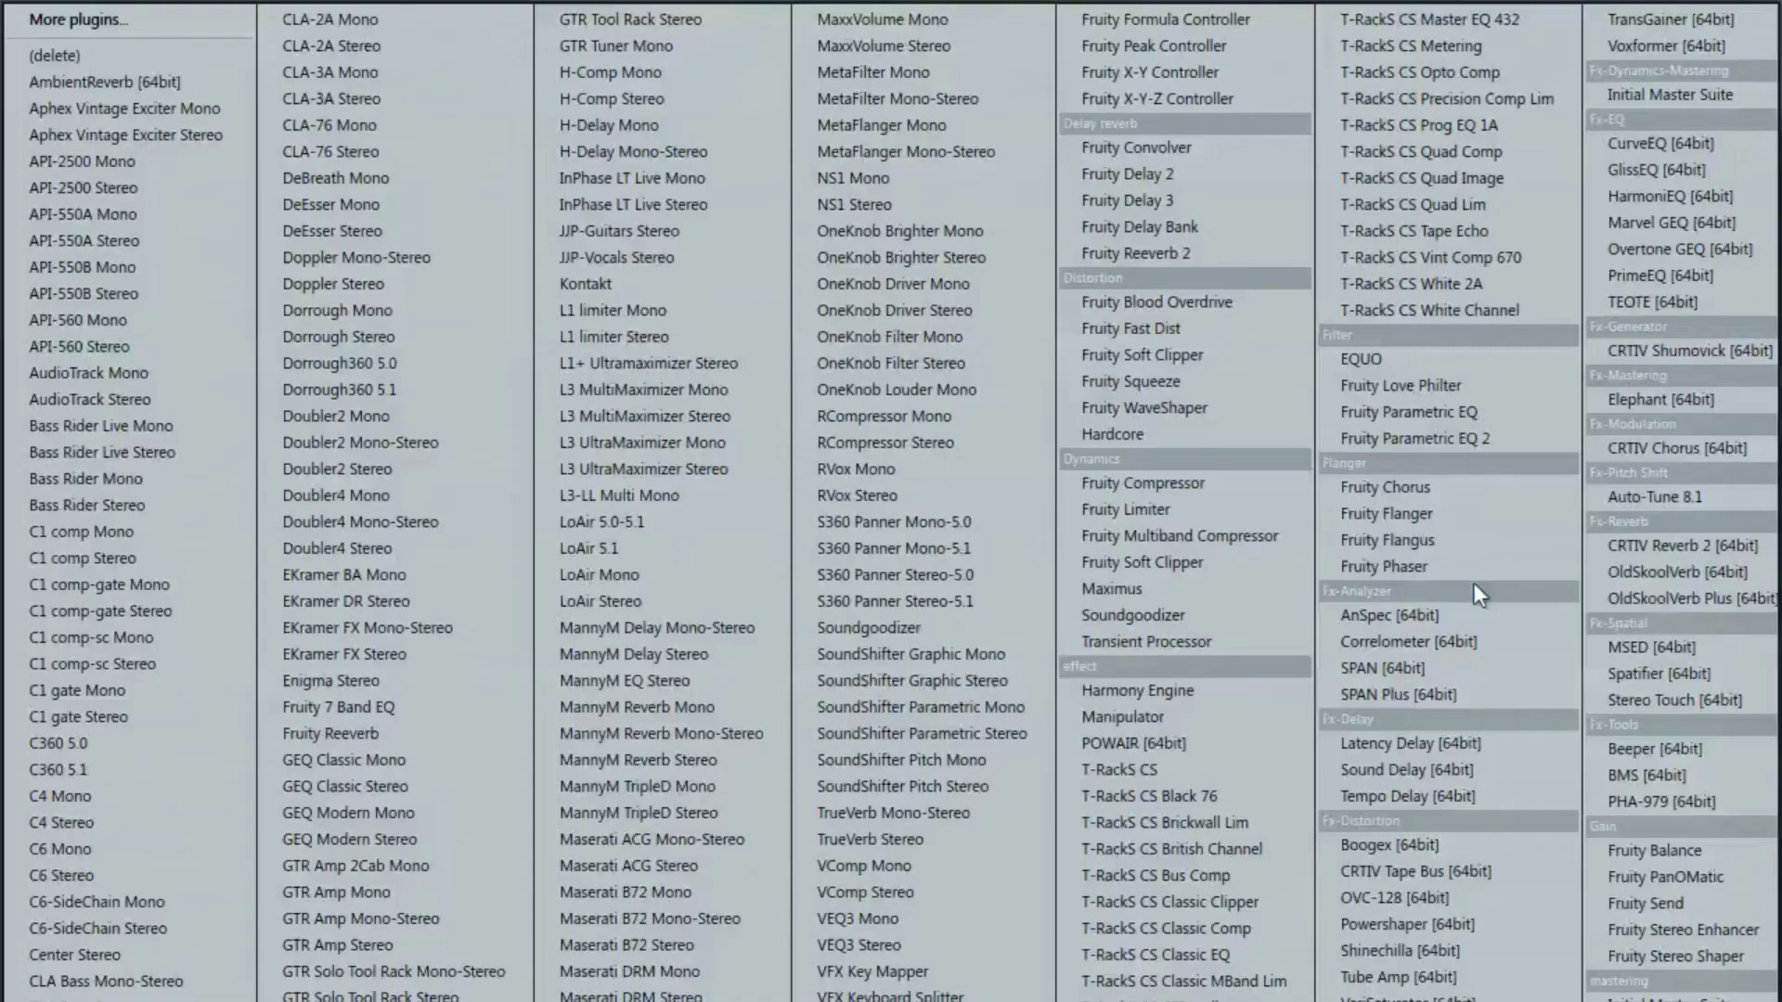
left_click(1448, 439)
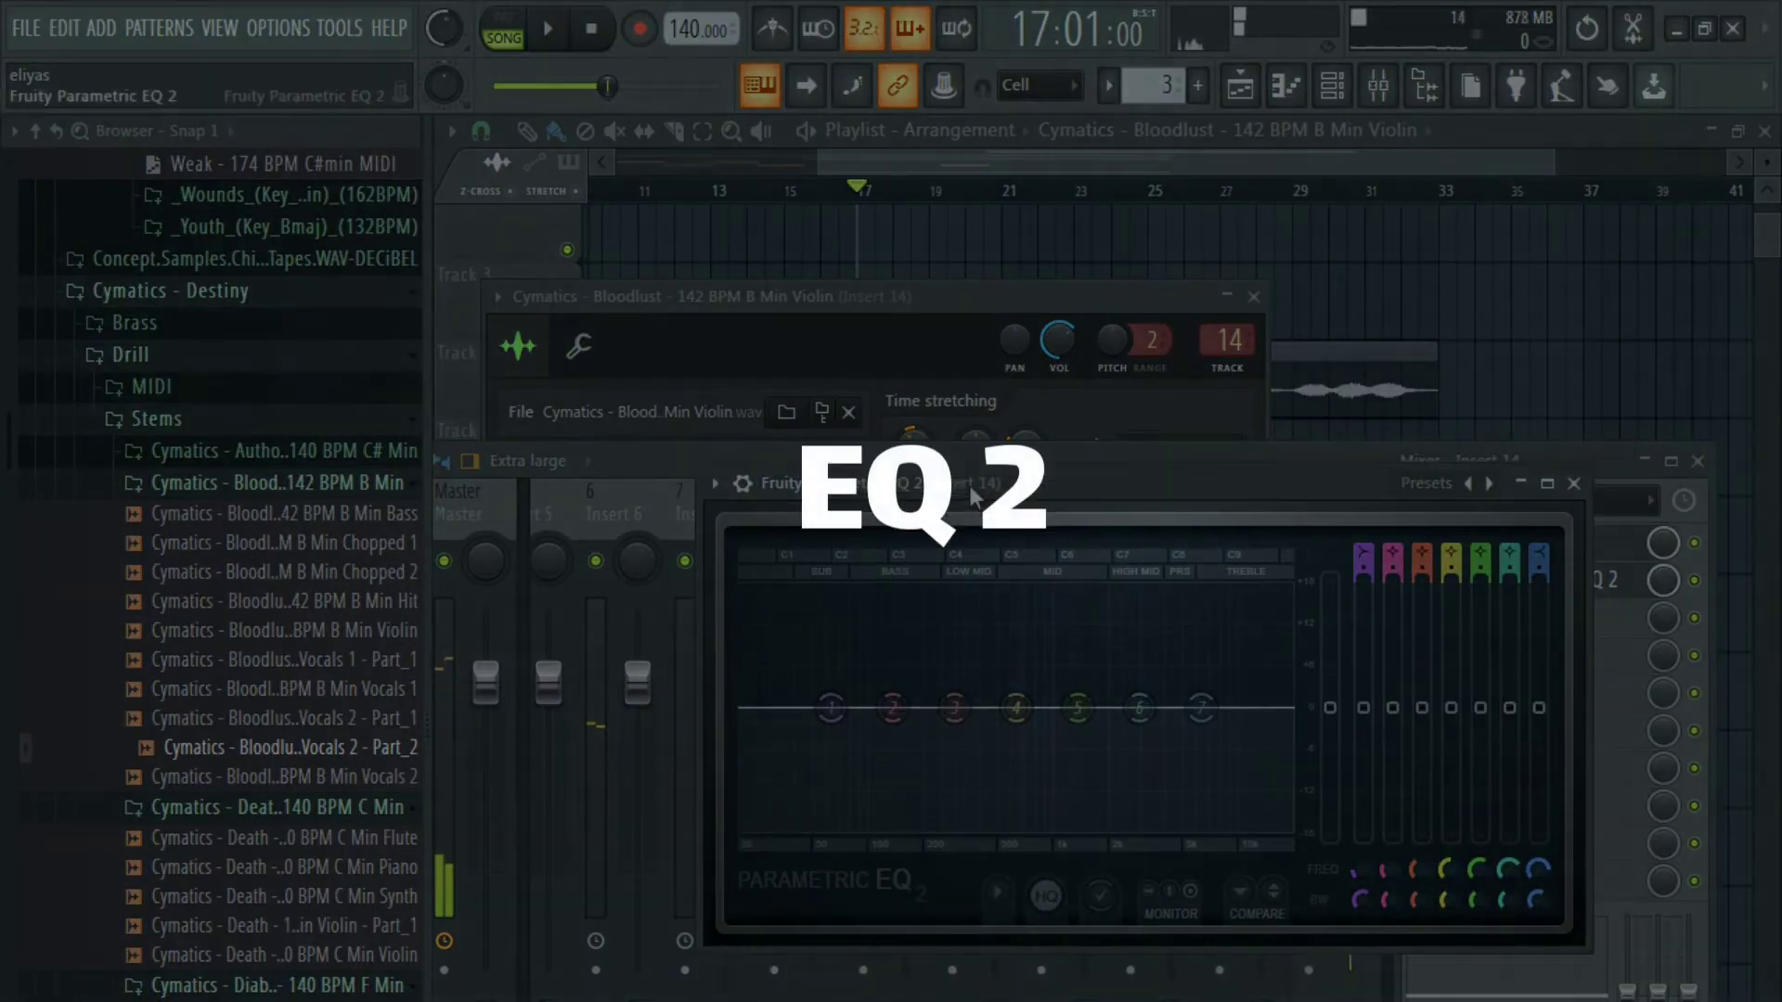
left_click_drag(972, 496, 966, 464)
left_click_drag(1009, 675, 995, 707)
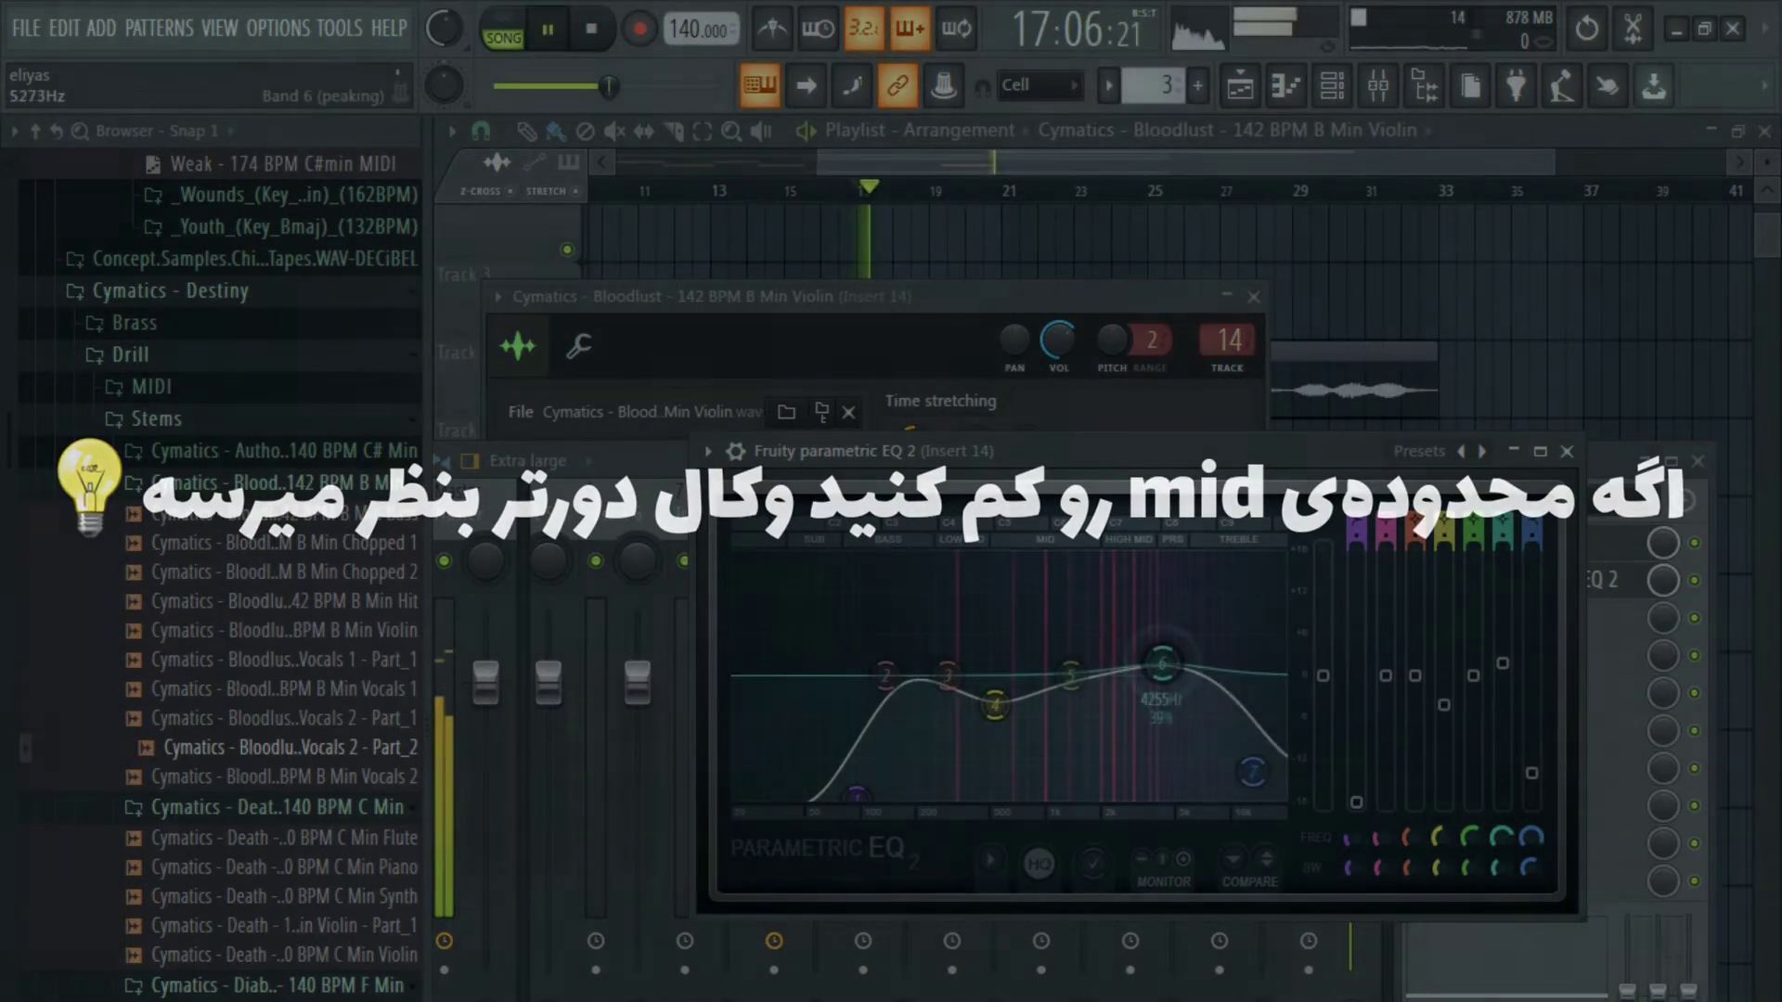
left_click_drag(1165, 667, 1171, 678)
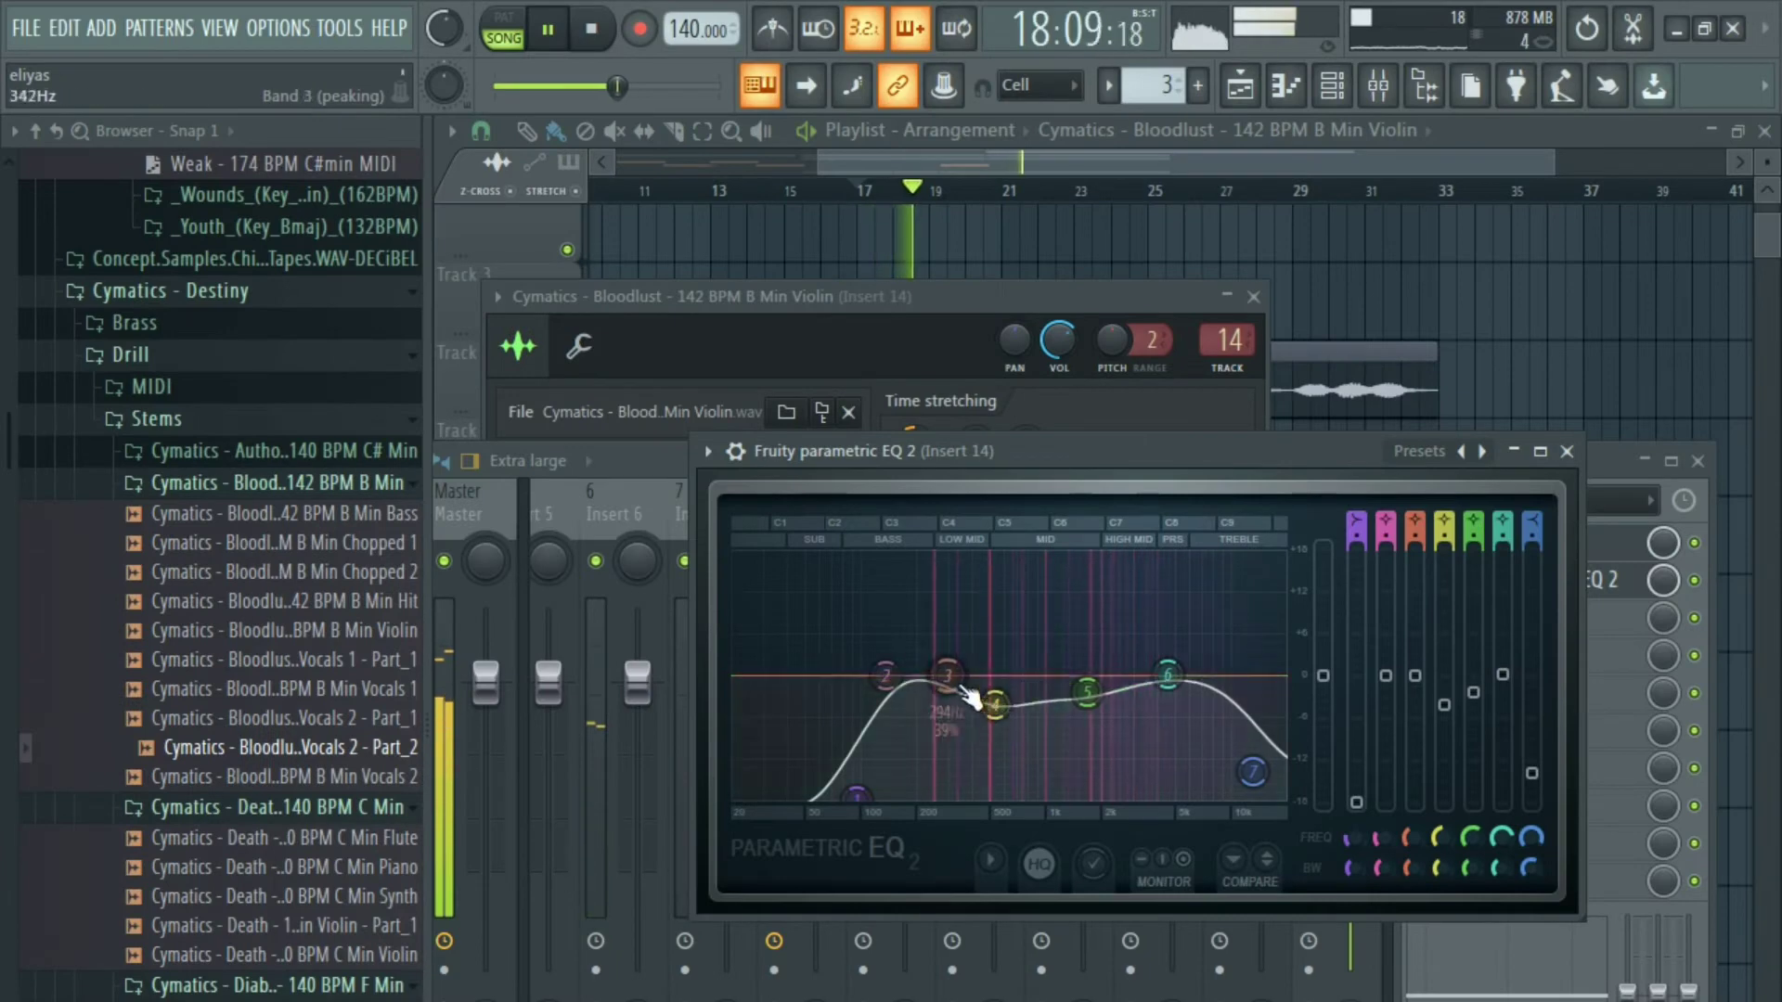
Add Gross Beat to slot 3 of Insert 14, choose the 1 Beat Gate volume slot and close the open windows.
key("Page_Up")
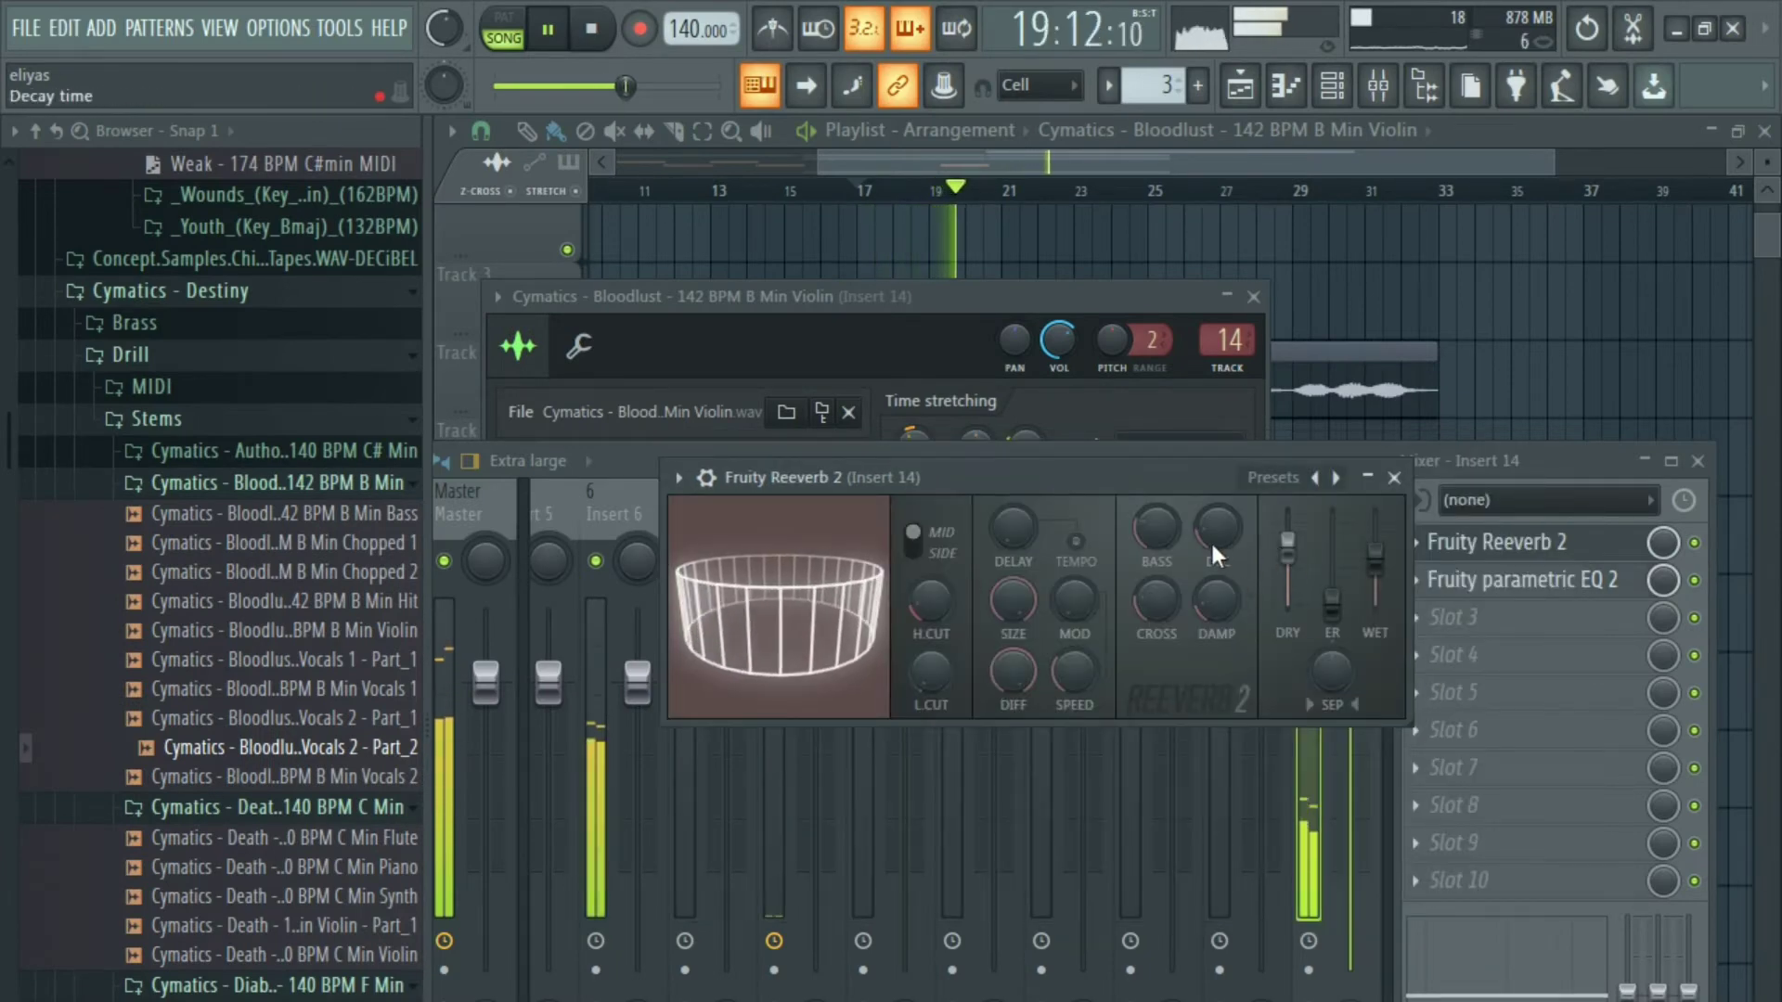
left_click(1531, 653)
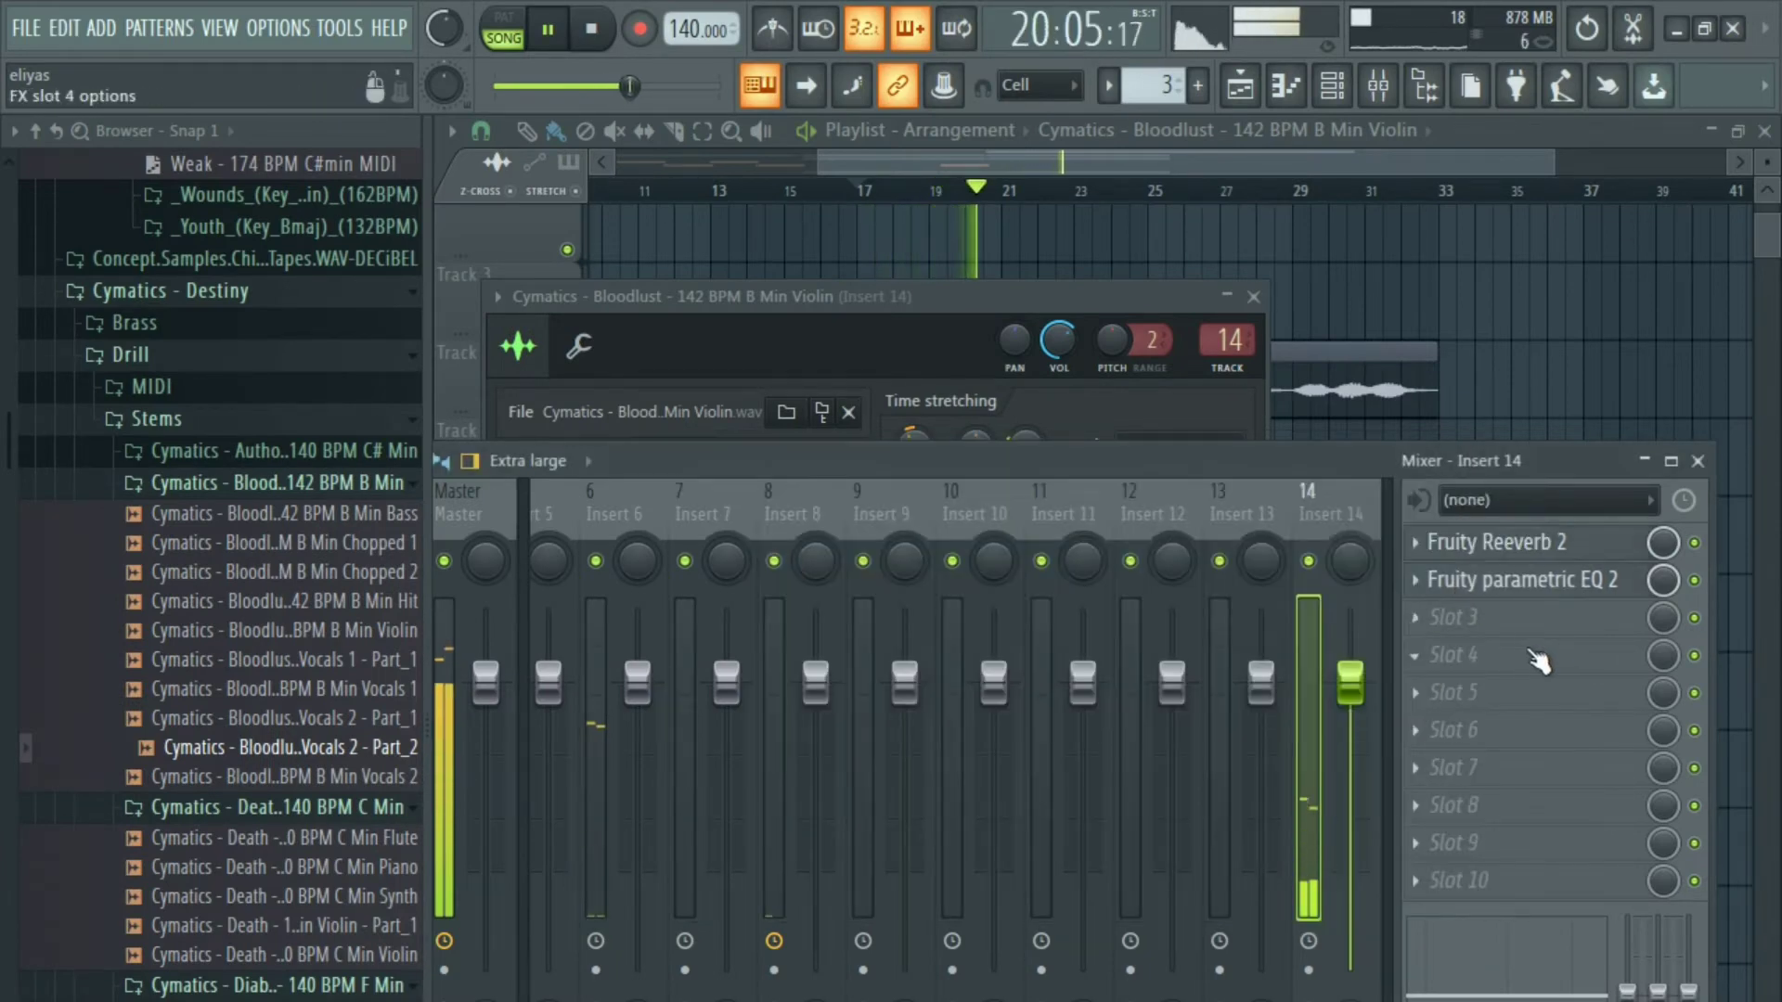
left_click(1485, 637)
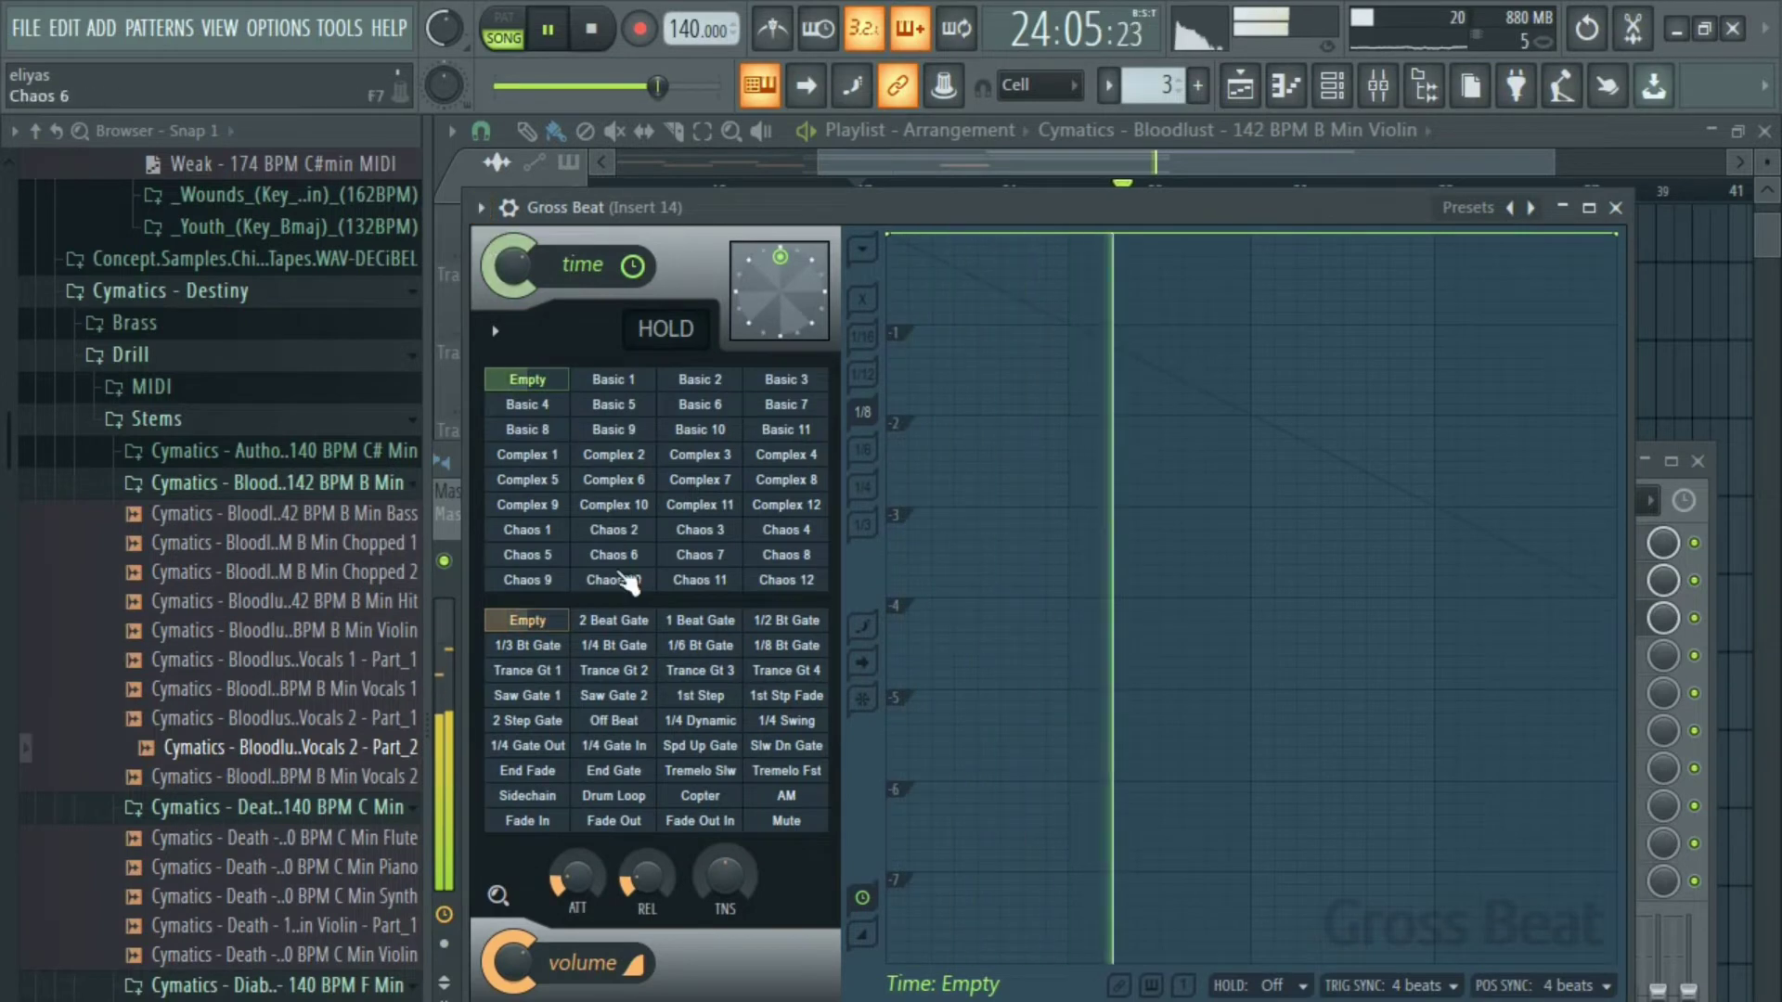
left_click(699, 620)
left_click_drag(773, 229, 790, 241)
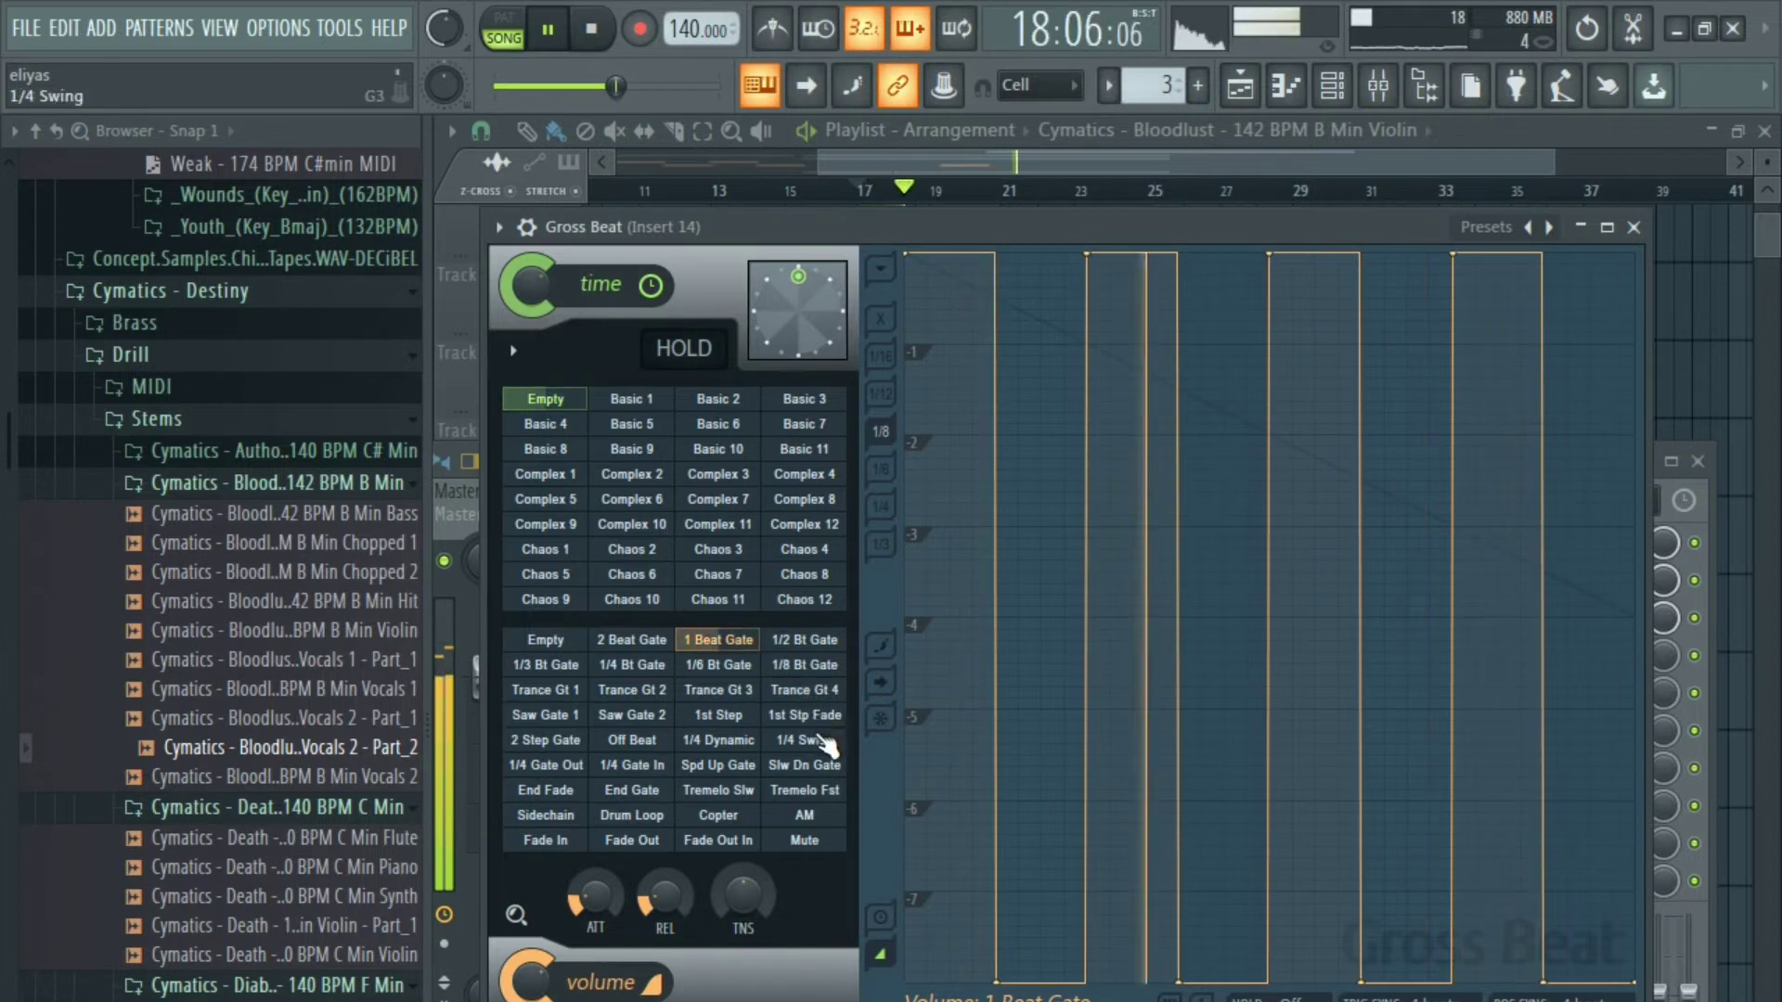
left_click(1548, 136)
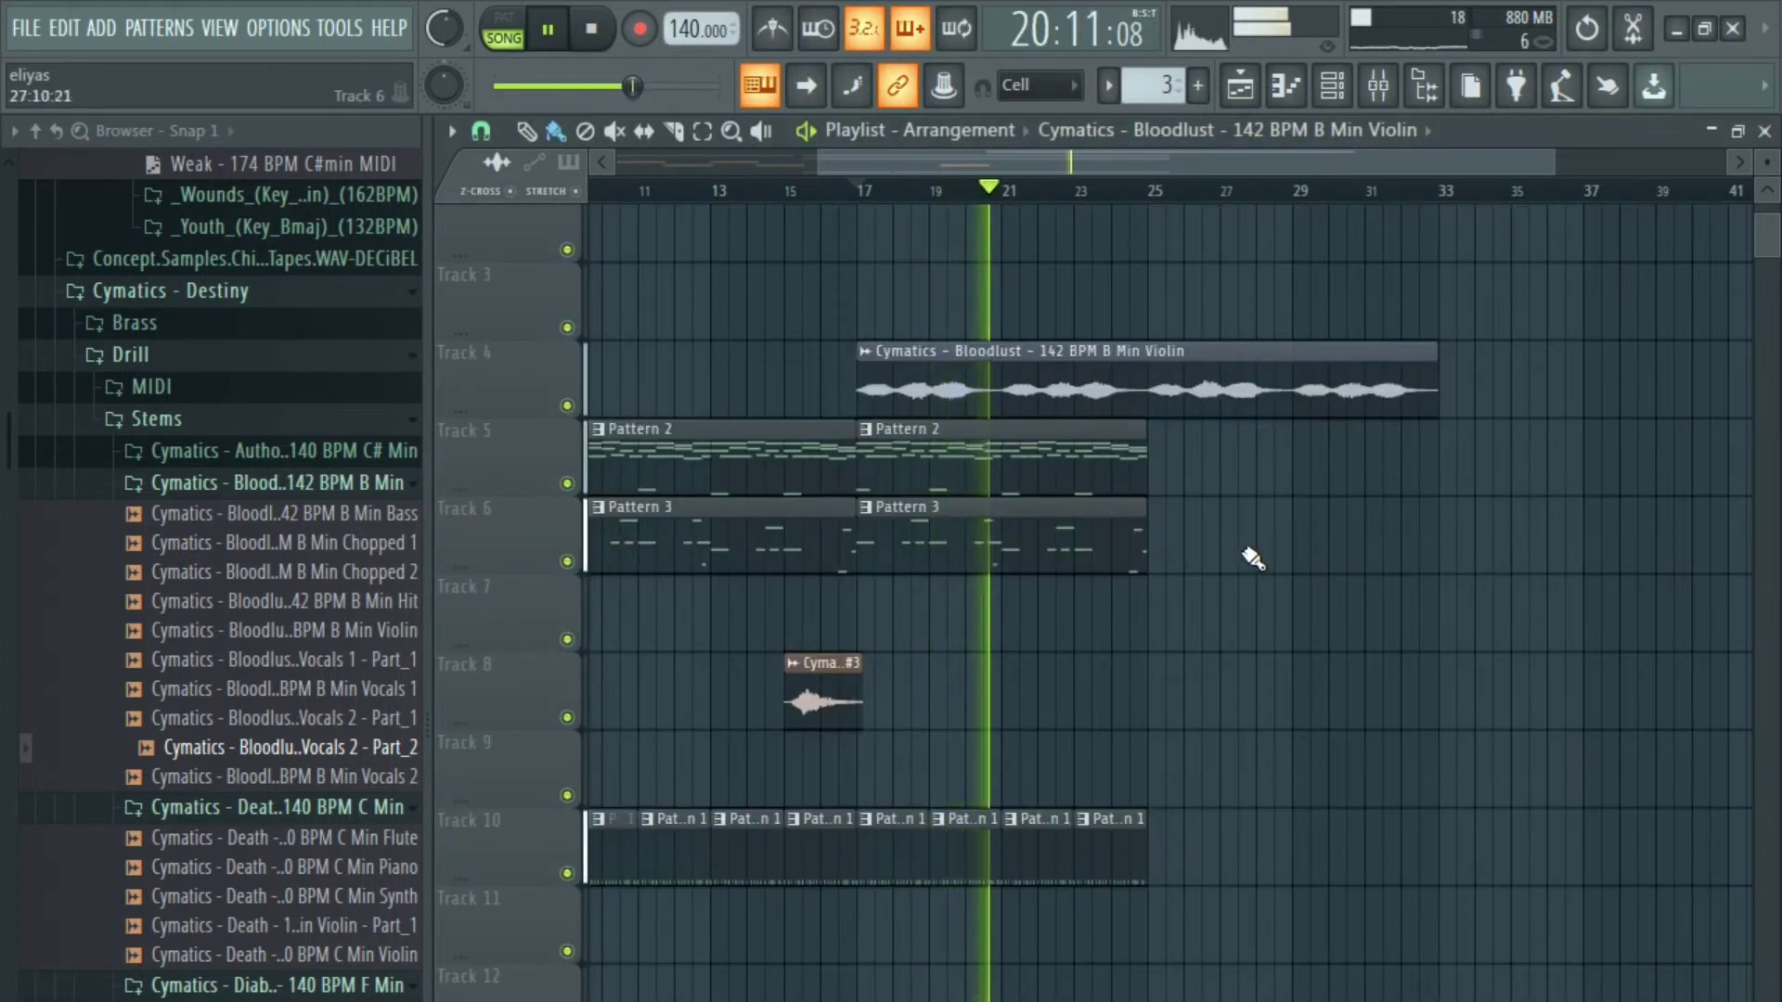
scroll(1262, 566, "up", 2)
scroll(1268, 570, "up", 2)
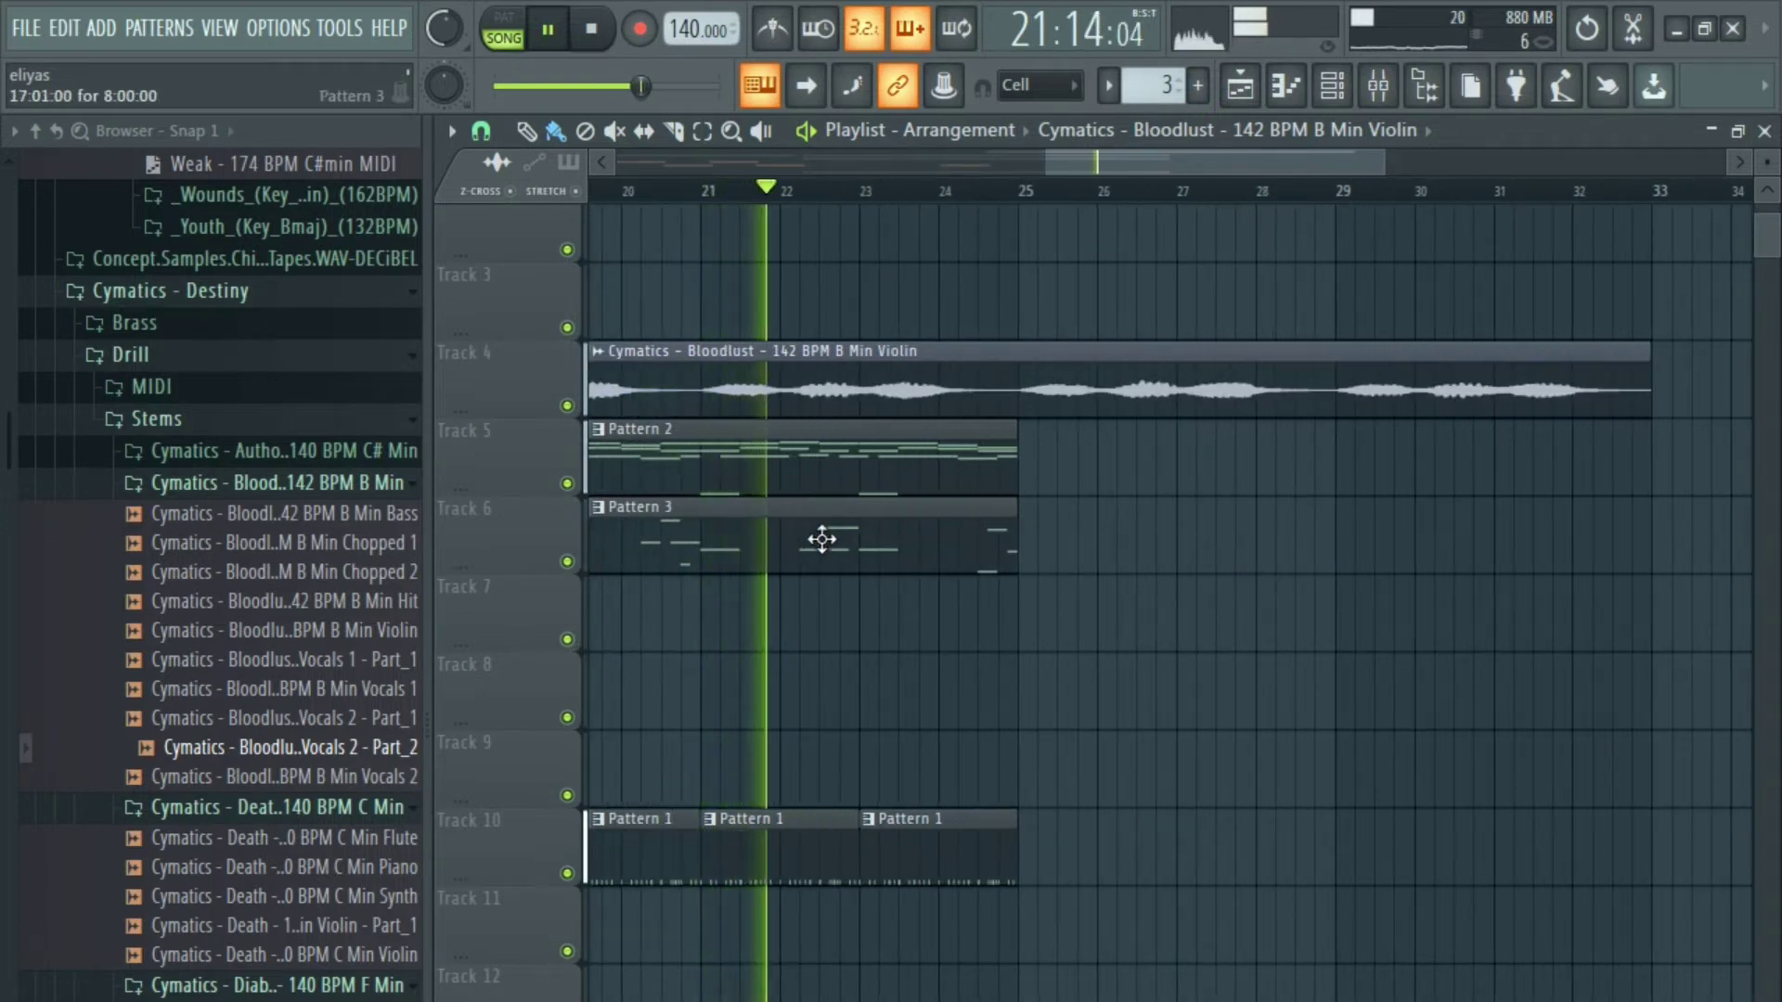
Slice the violin clip on track 4 at bar 25 and move the cut-off second half to bar 31.
scroll(835, 528, "down", 2)
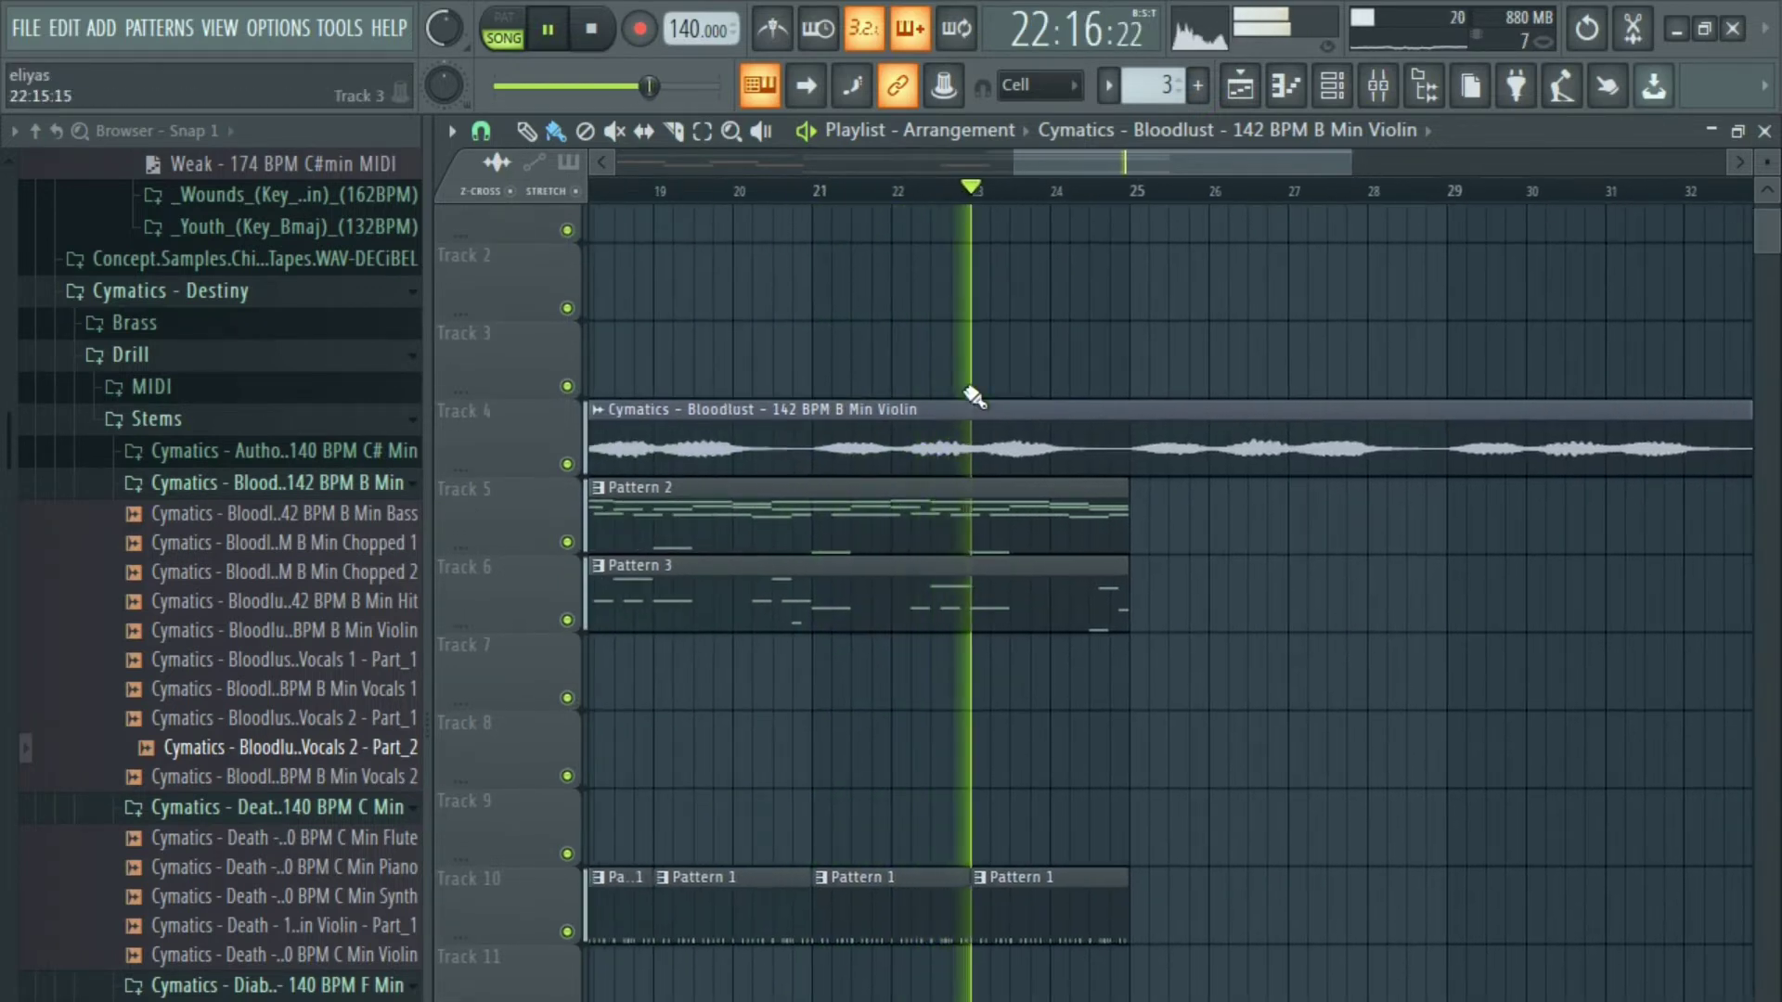
right_click(1035, 343)
left_click(1073, 625)
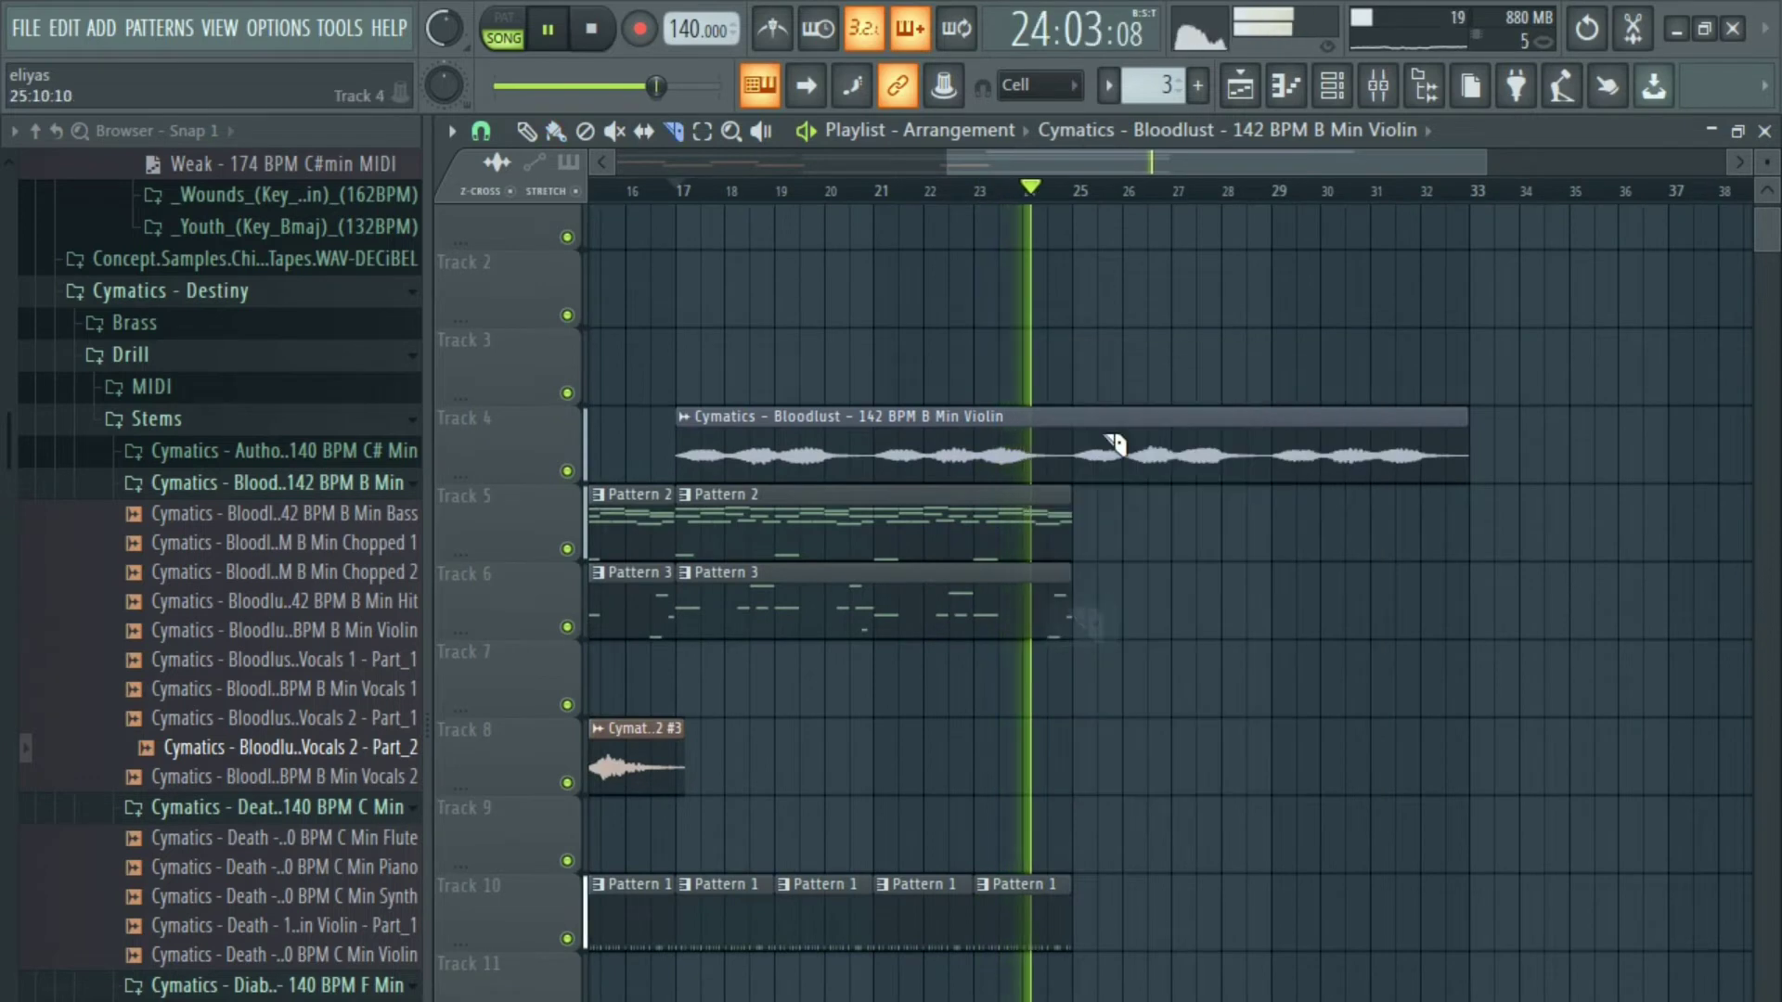
right_click(1091, 470)
left_click_drag(1088, 472, 1427, 452)
left_click(1128, 564)
key("space")
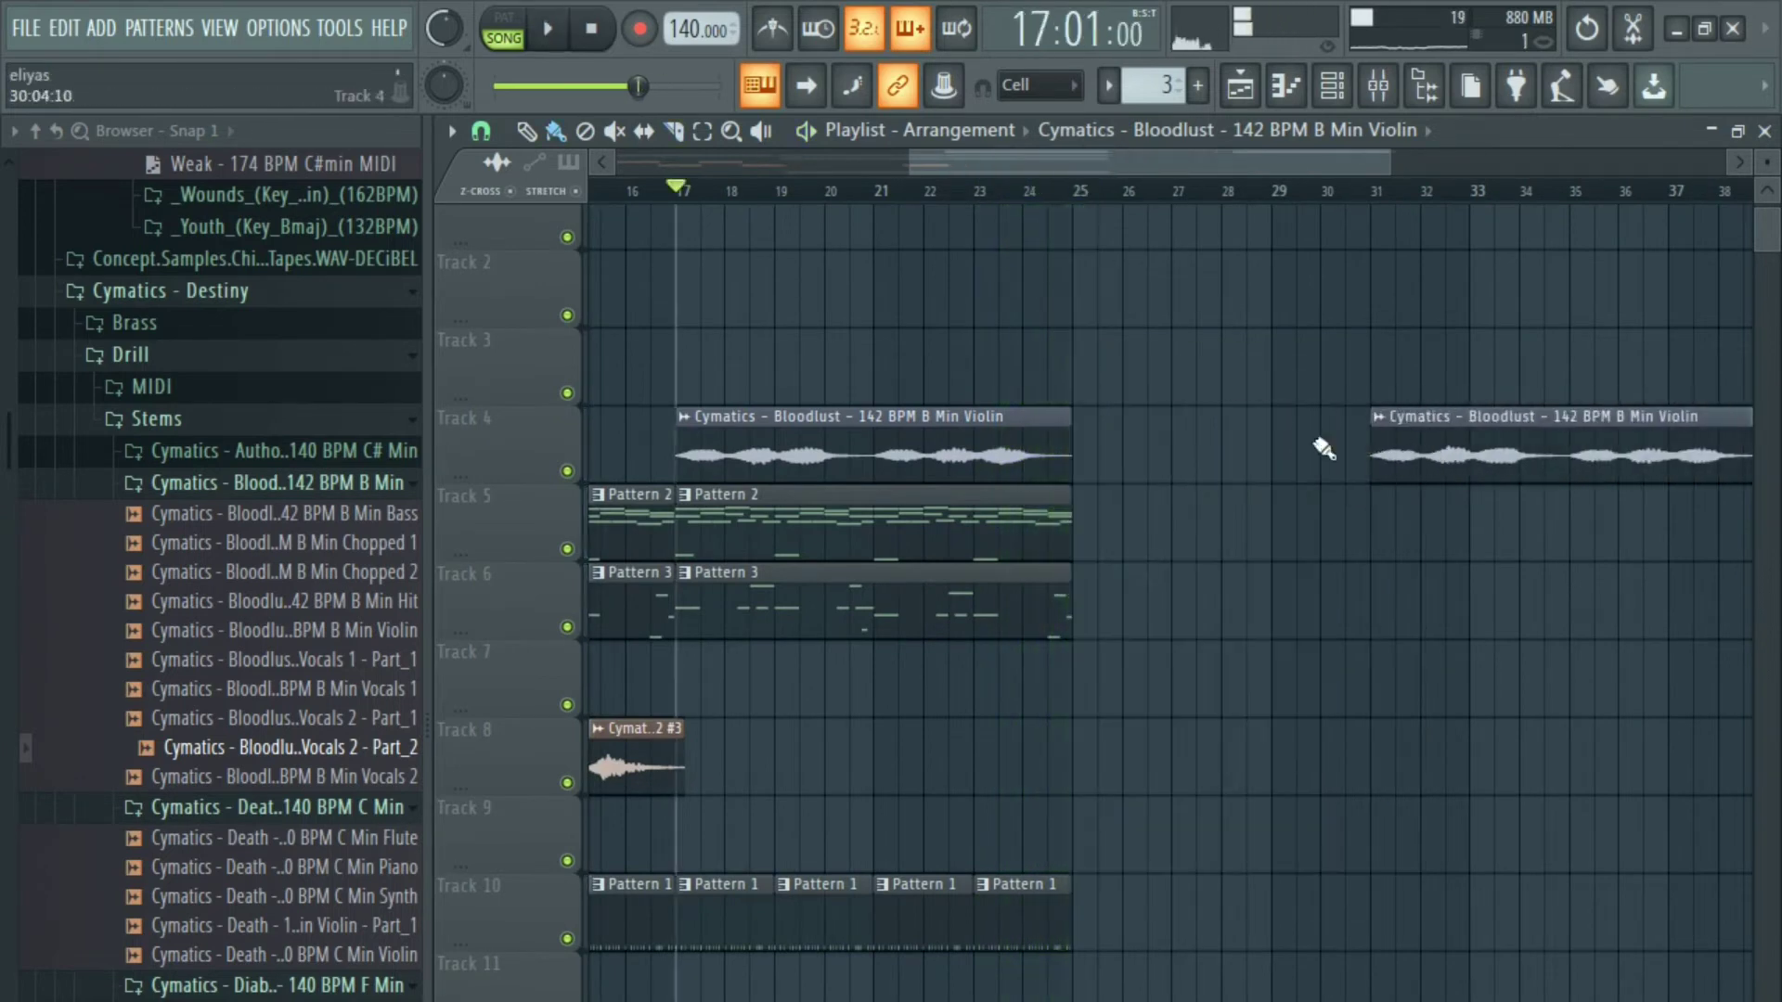
Slice the remaining violin clip on track 4 at bars 19 and 20 during playback, and stop playback.
key("space")
scroll(825, 348, "up", 2)
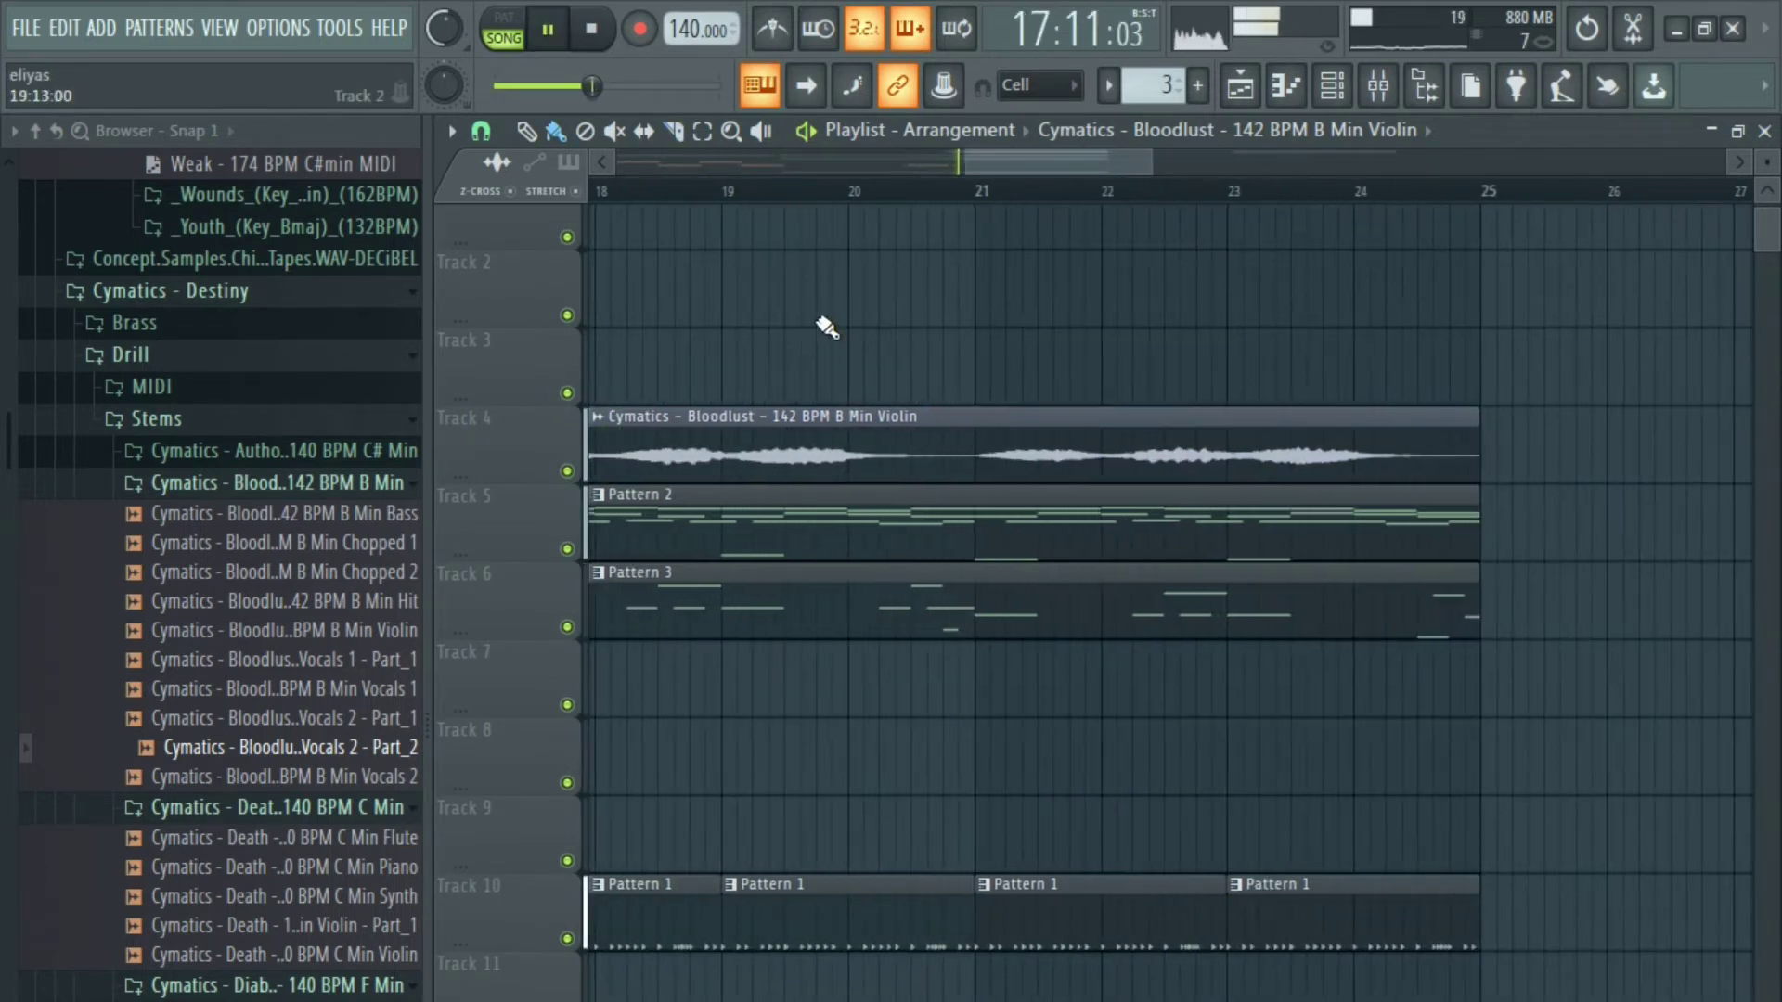
right_click(821, 328)
left_click(862, 602)
left_click(738, 469)
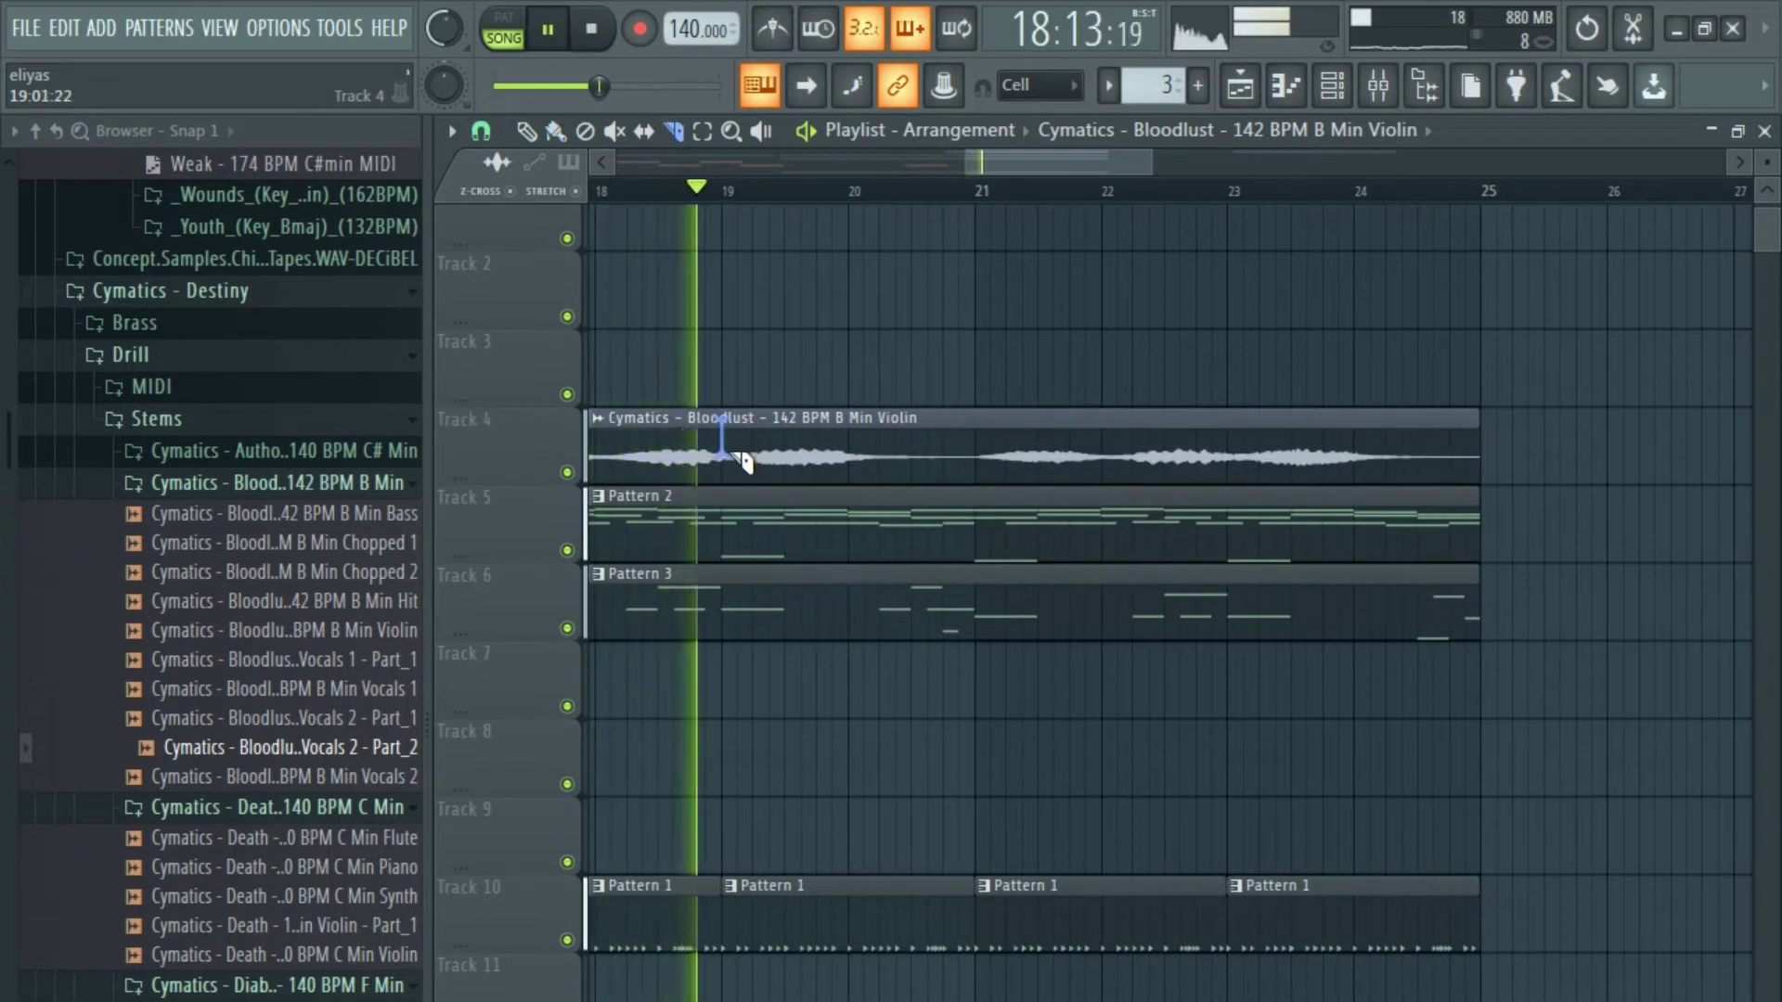
left_click(866, 462)
right_click(866, 408)
left_click(910, 498)
key("space")
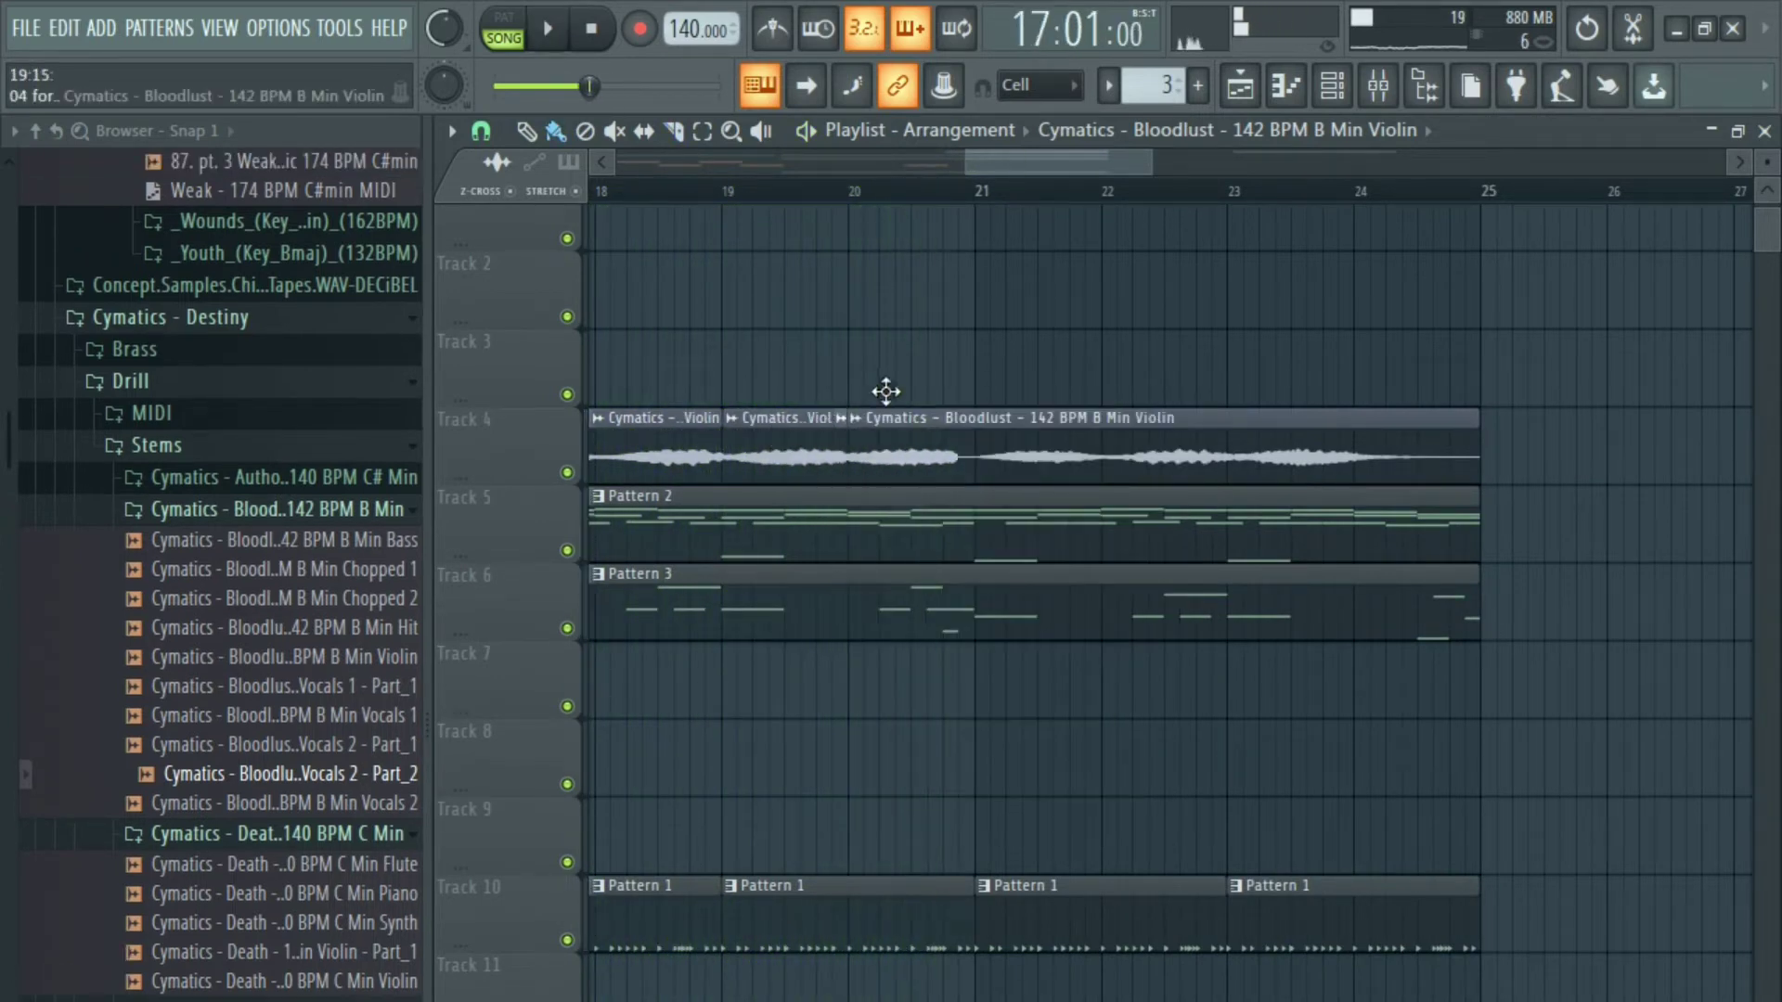
Place a one-bar violin slice on track 3 at bar 20, make it unique as a sample and reverse it.
left_click(855, 344)
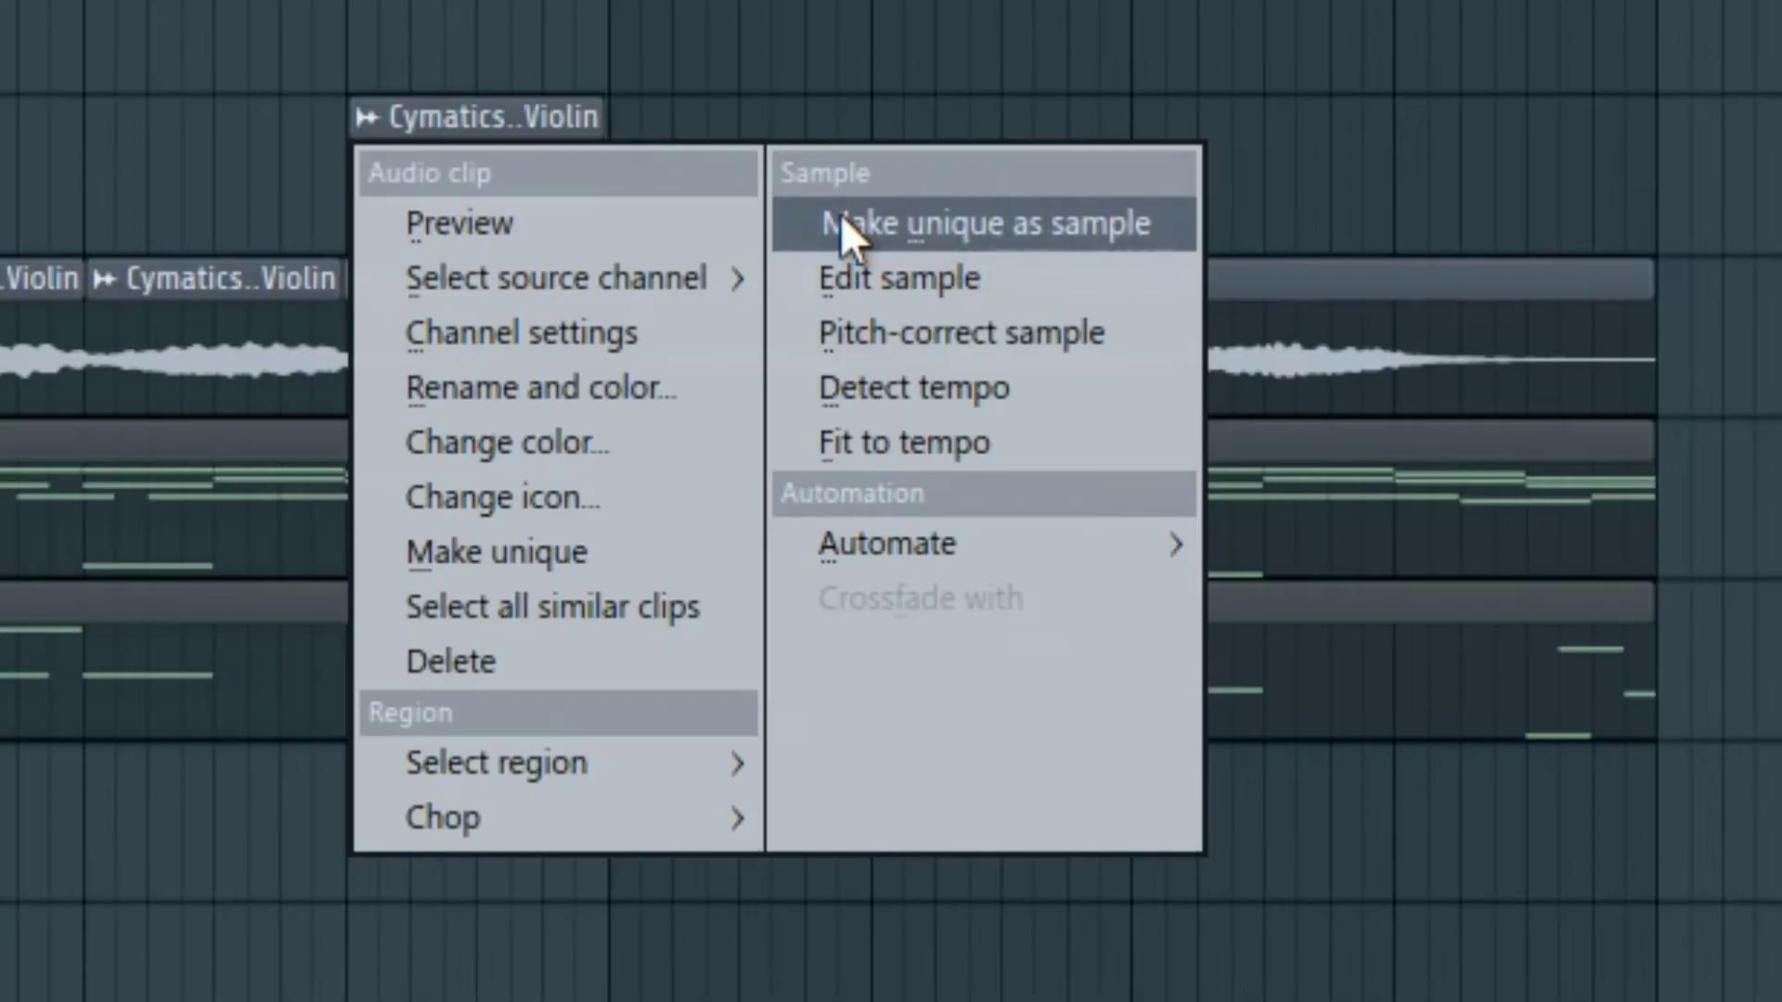
left_click(1096, 399)
left_click(93, 769)
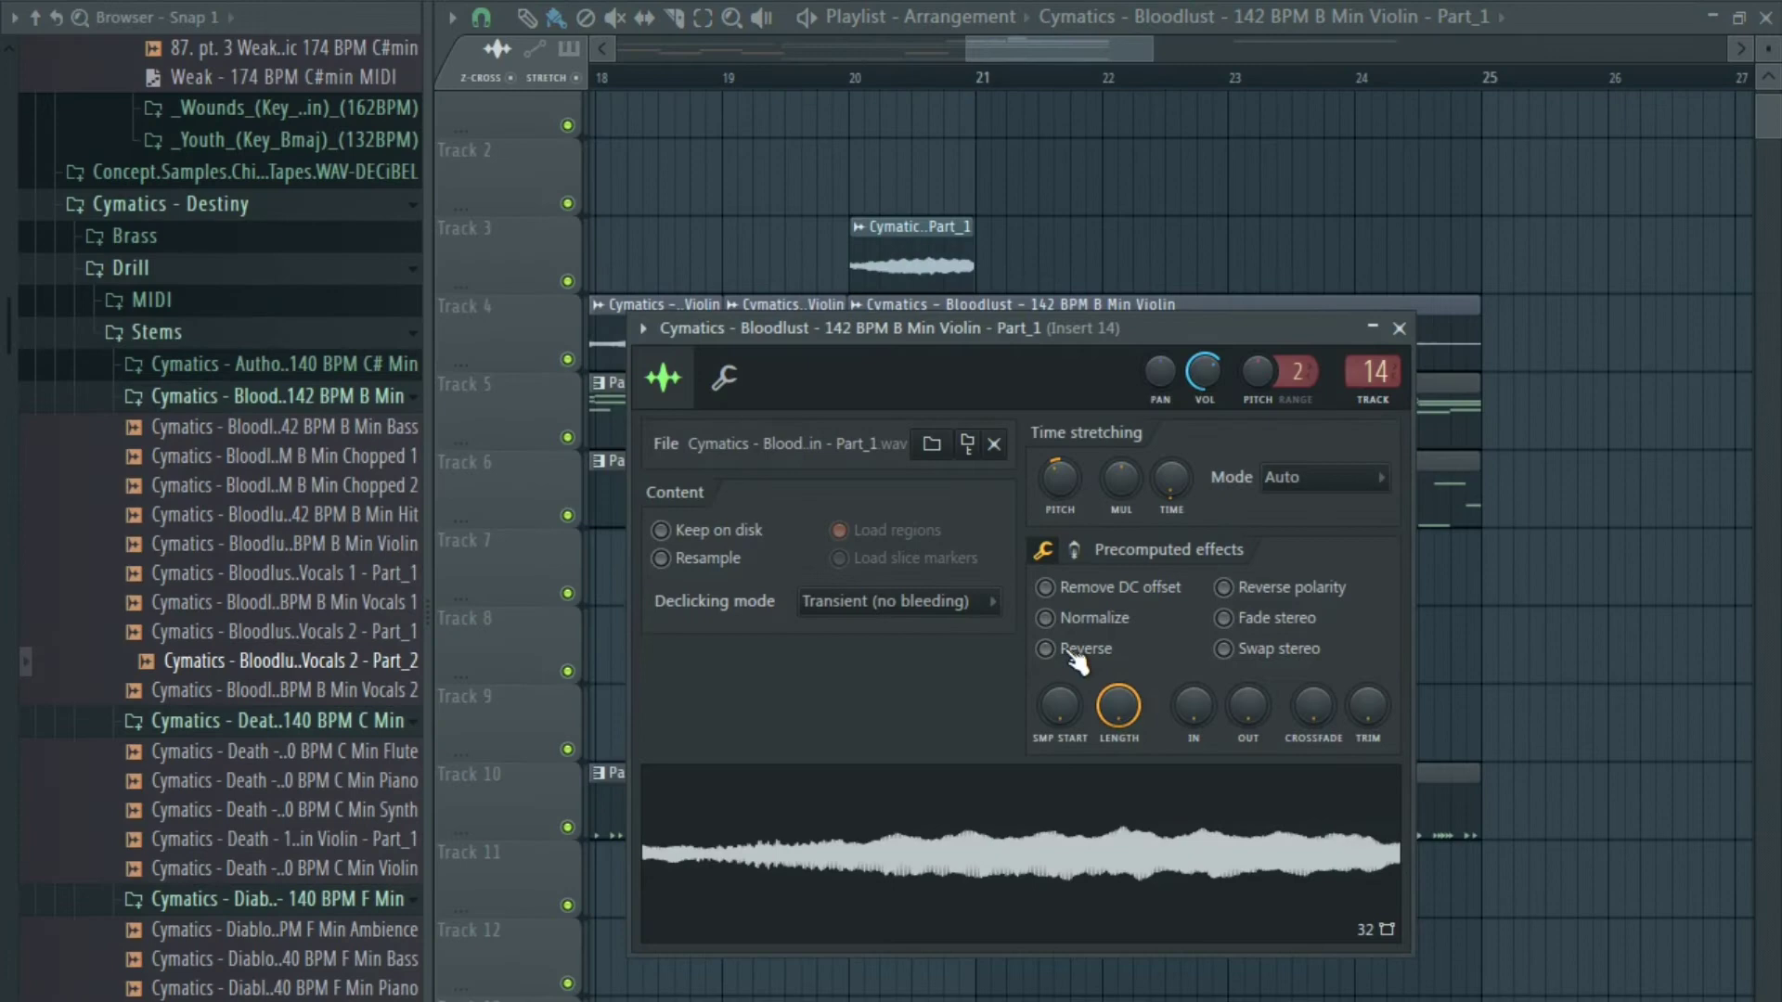
left_click(1046, 649)
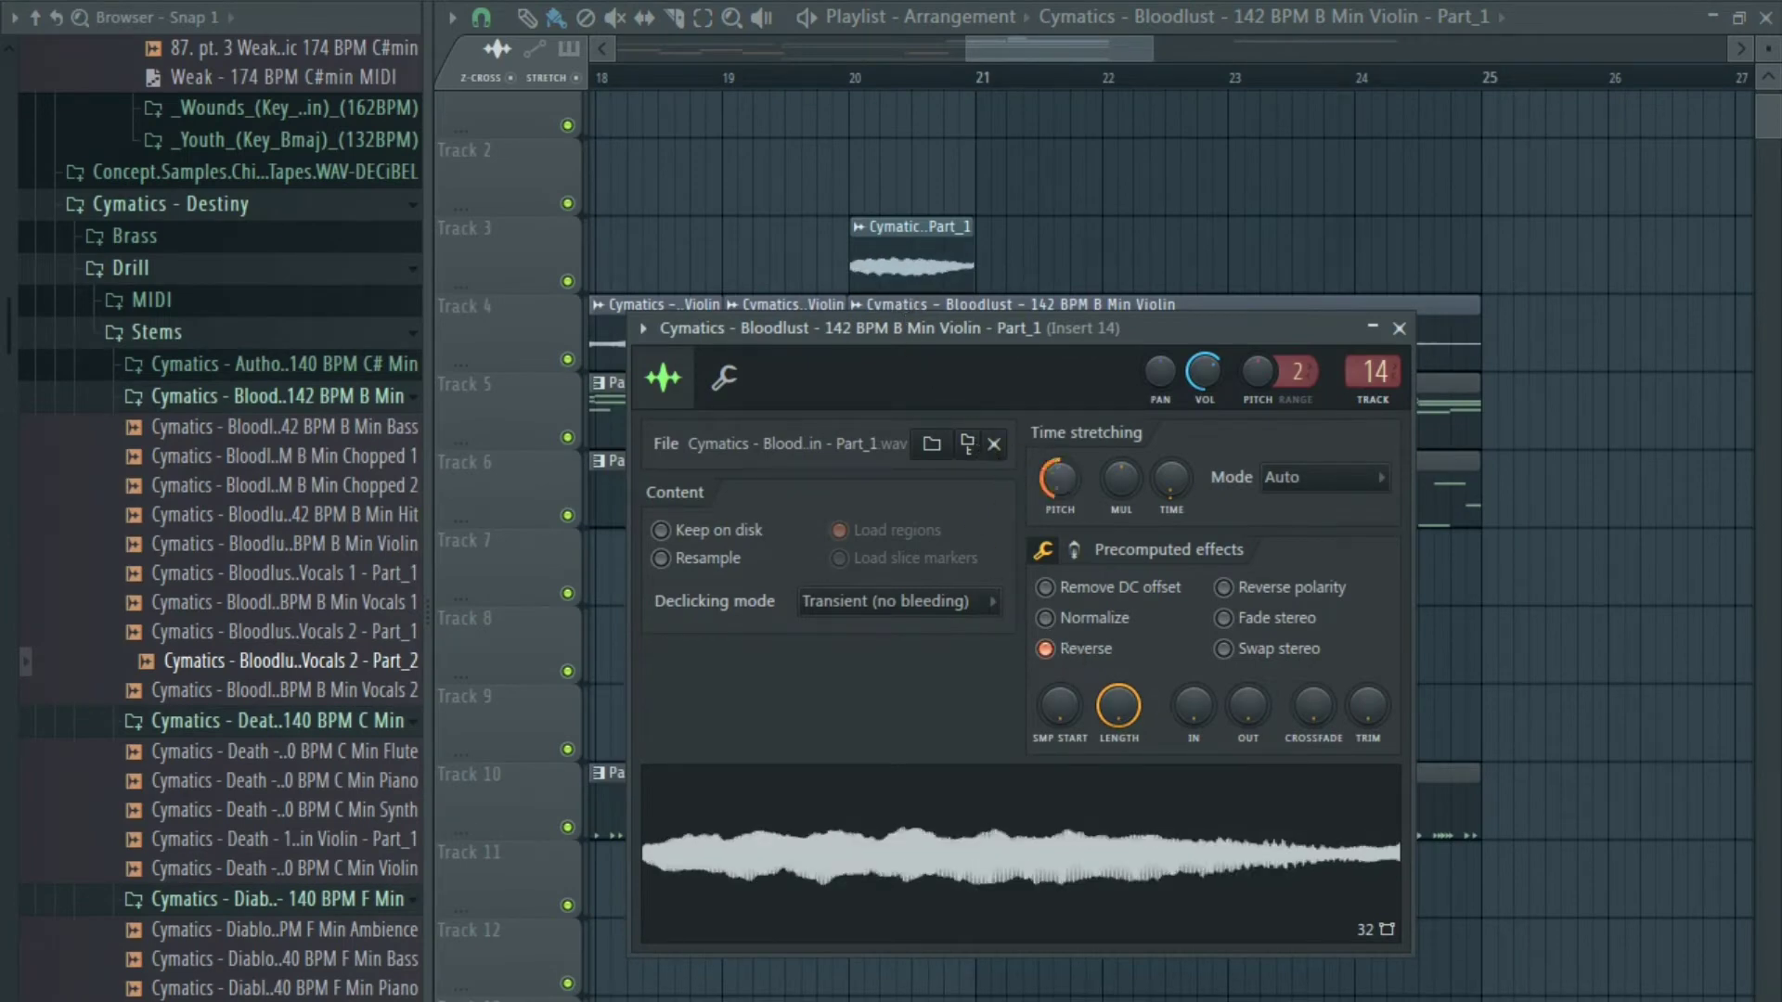
Try a lower and a higher time-stretching pitch on the reversed violin clip, playing each from bar 19.
left_click_drag(1059, 479, 1058, 501)
left_click(730, 83)
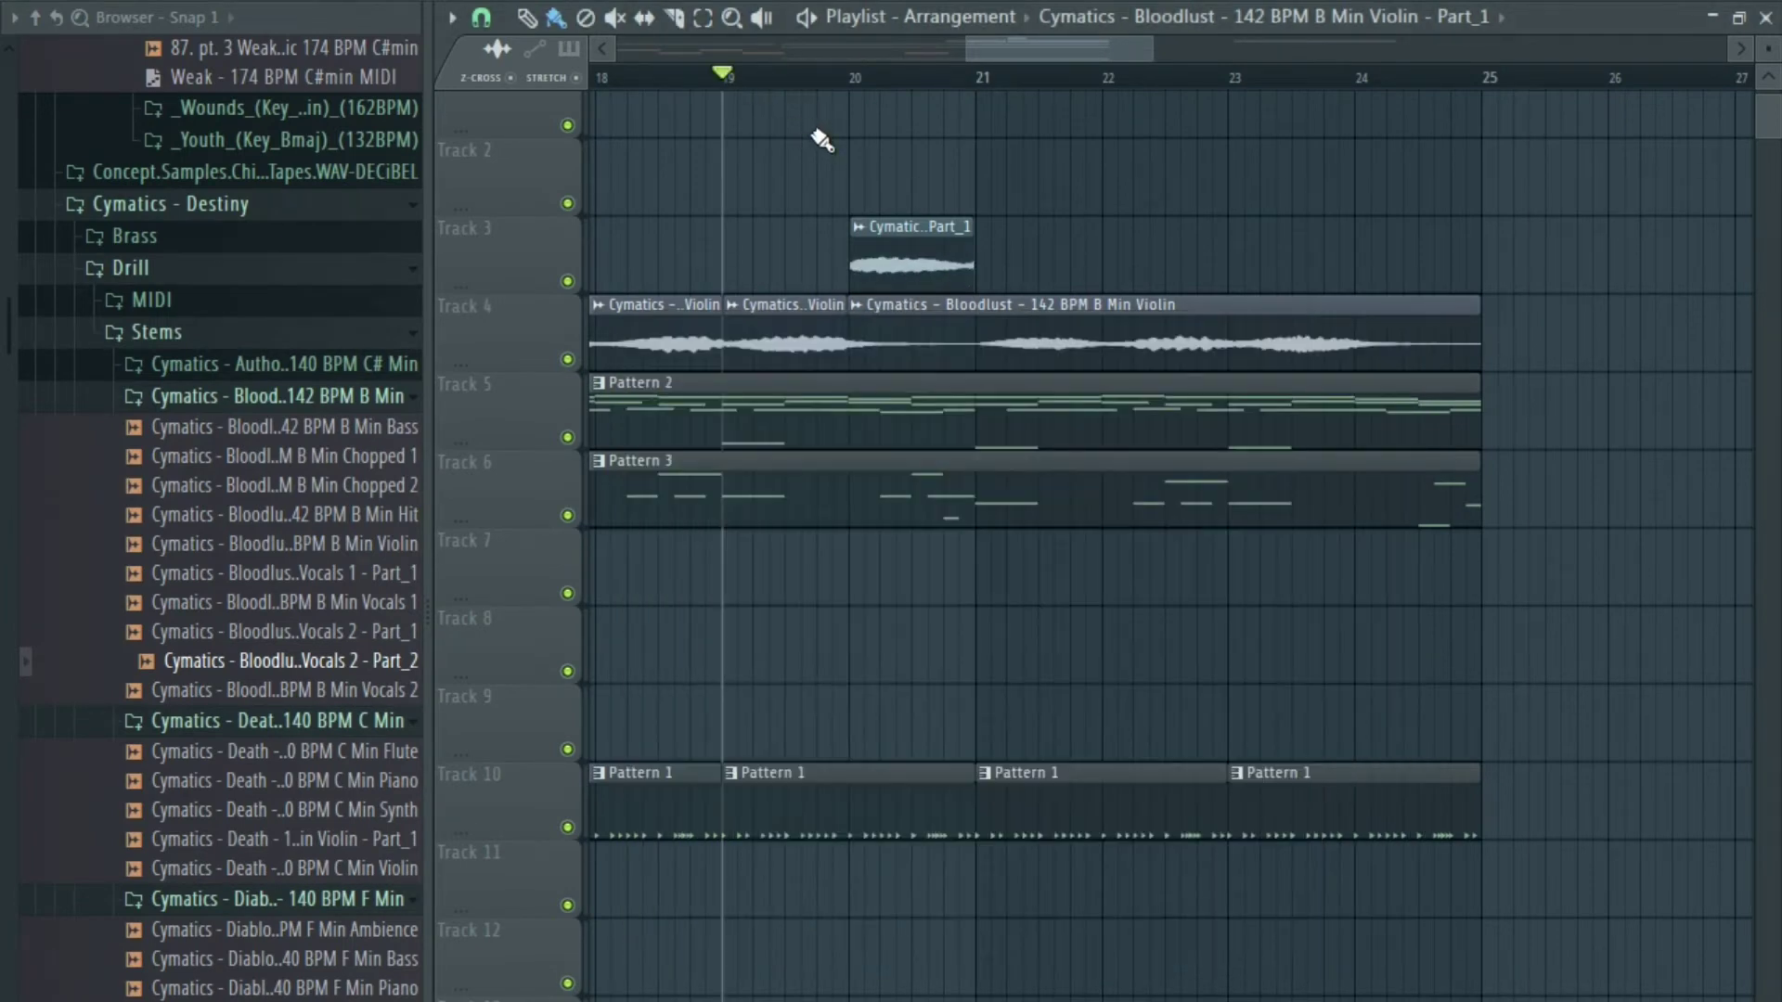
double_click(913, 247)
right_click(1023, 228)
key("space")
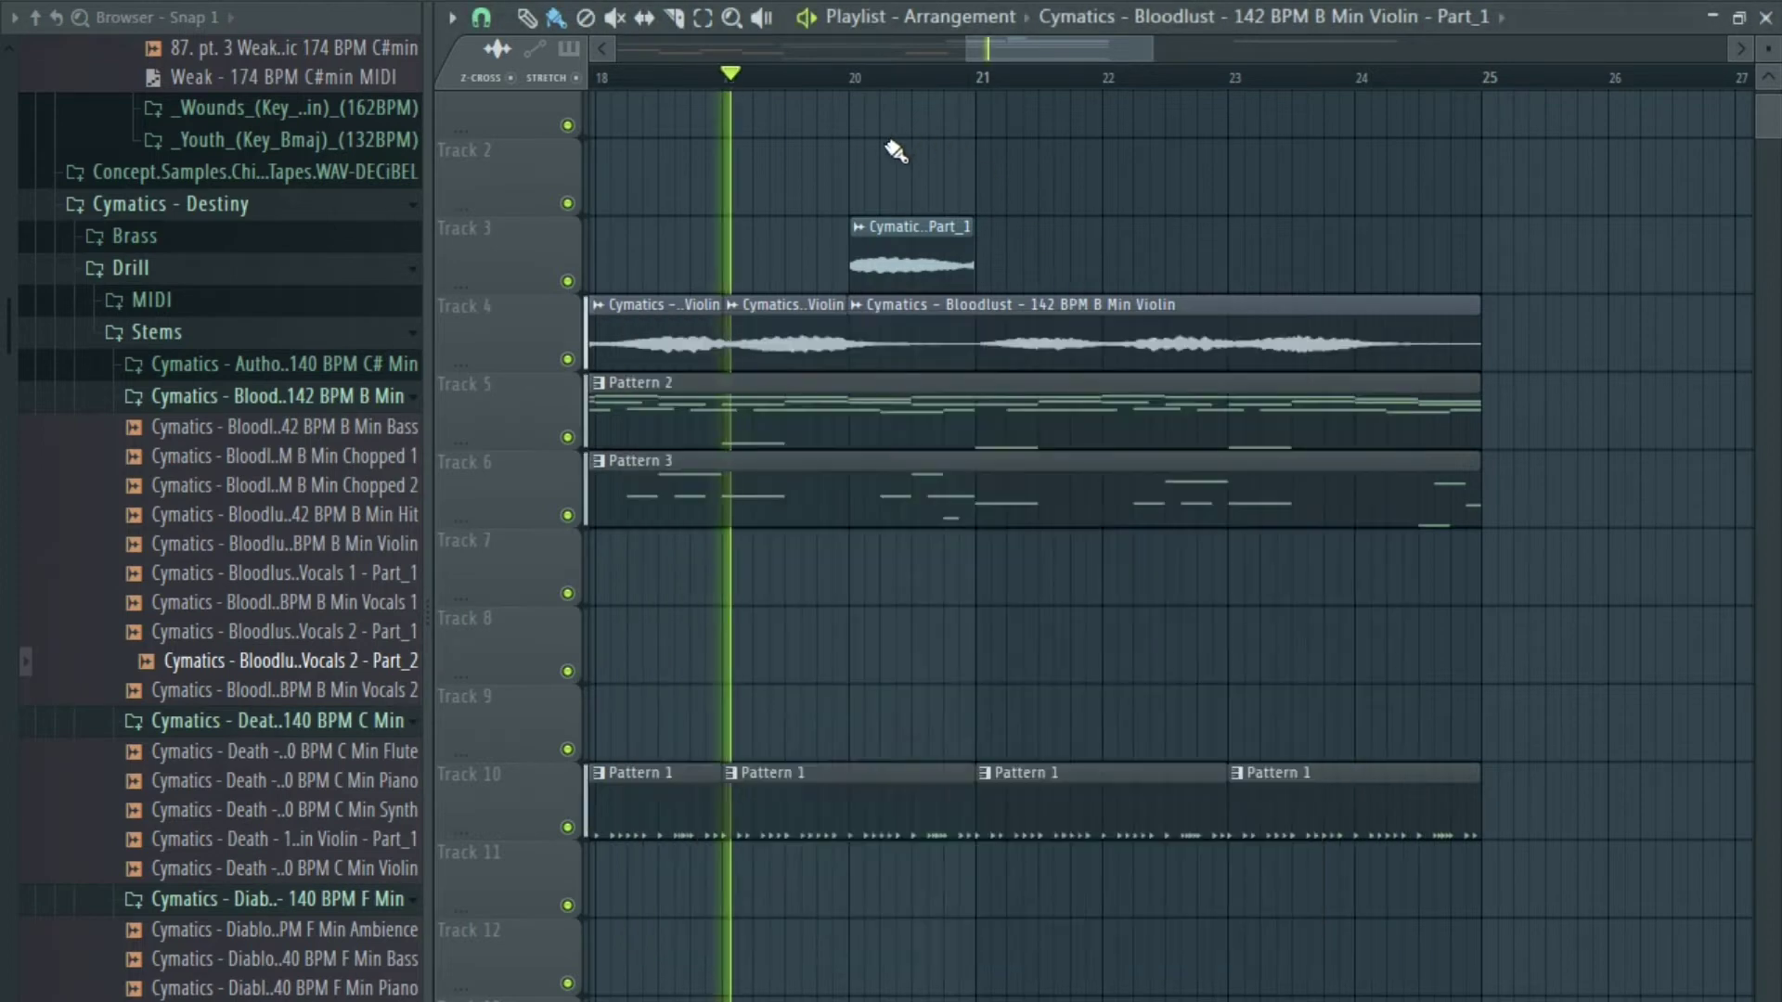
double_click(884, 279)
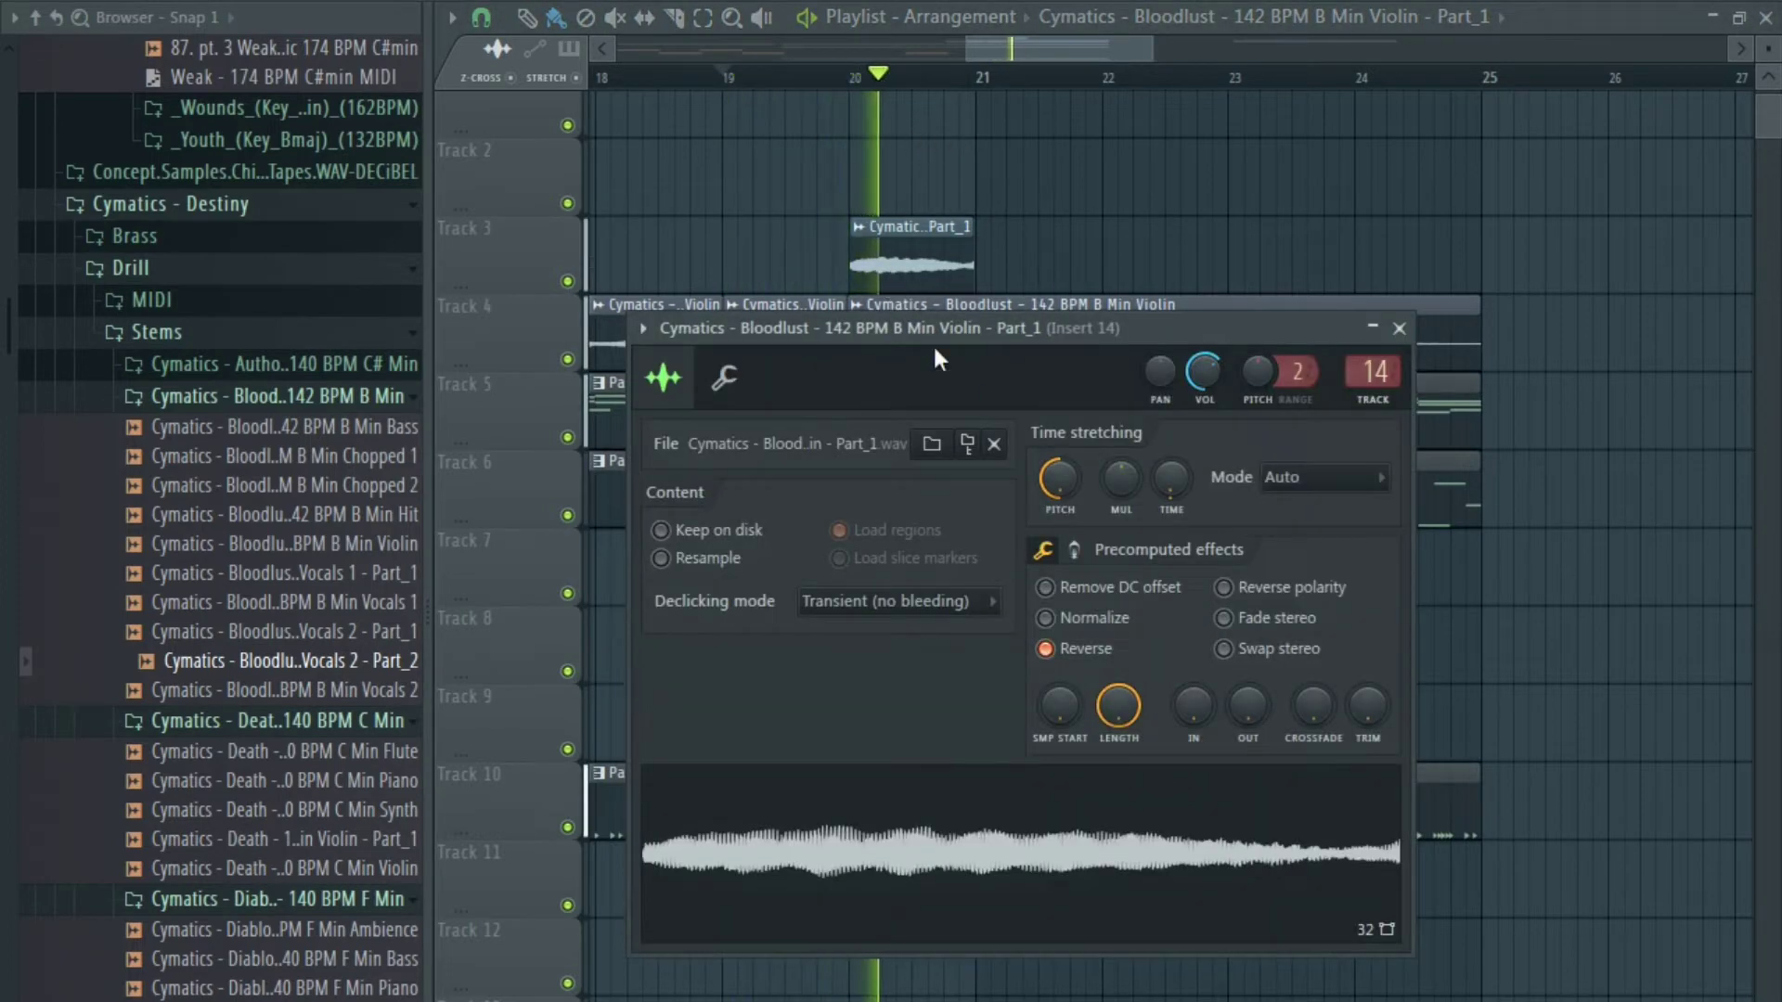
left_click(1061, 487, "alt")
left_click_drag(1061, 493, 1062, 409)
left_click(731, 82)
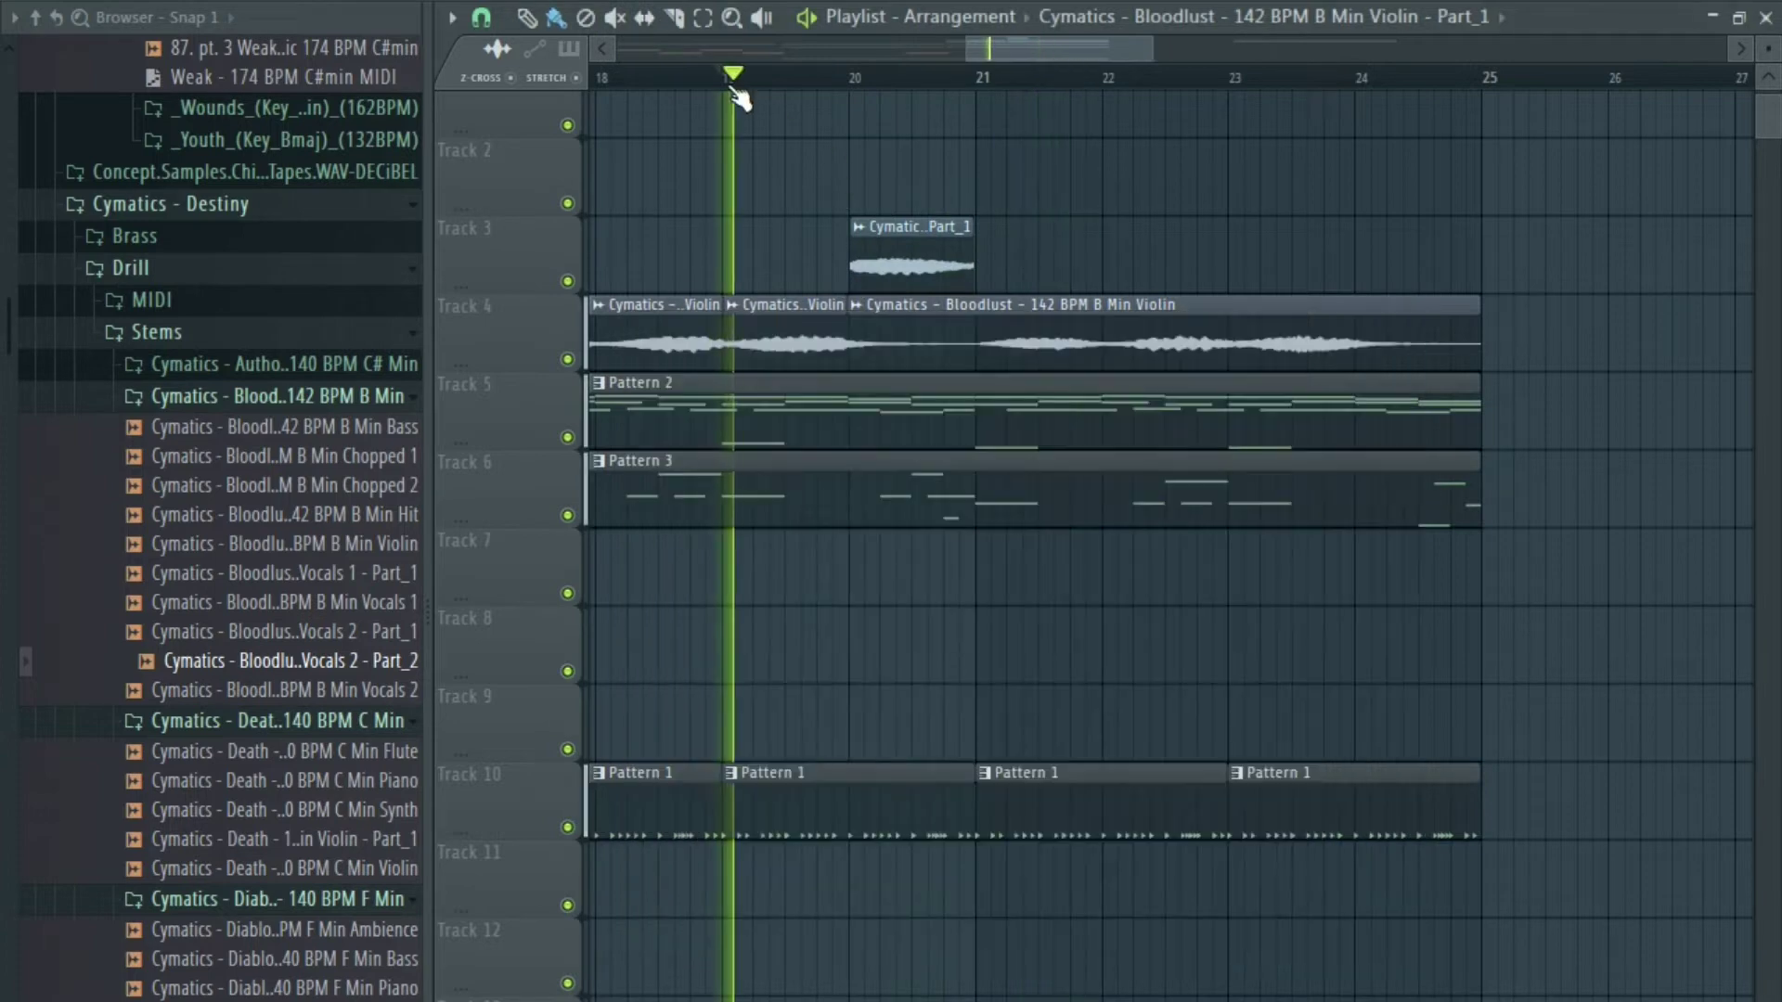
Reset the reversed violin clip's time-stretching pitch, set it slightly below centre and close its channel settings.
double_click(912, 268)
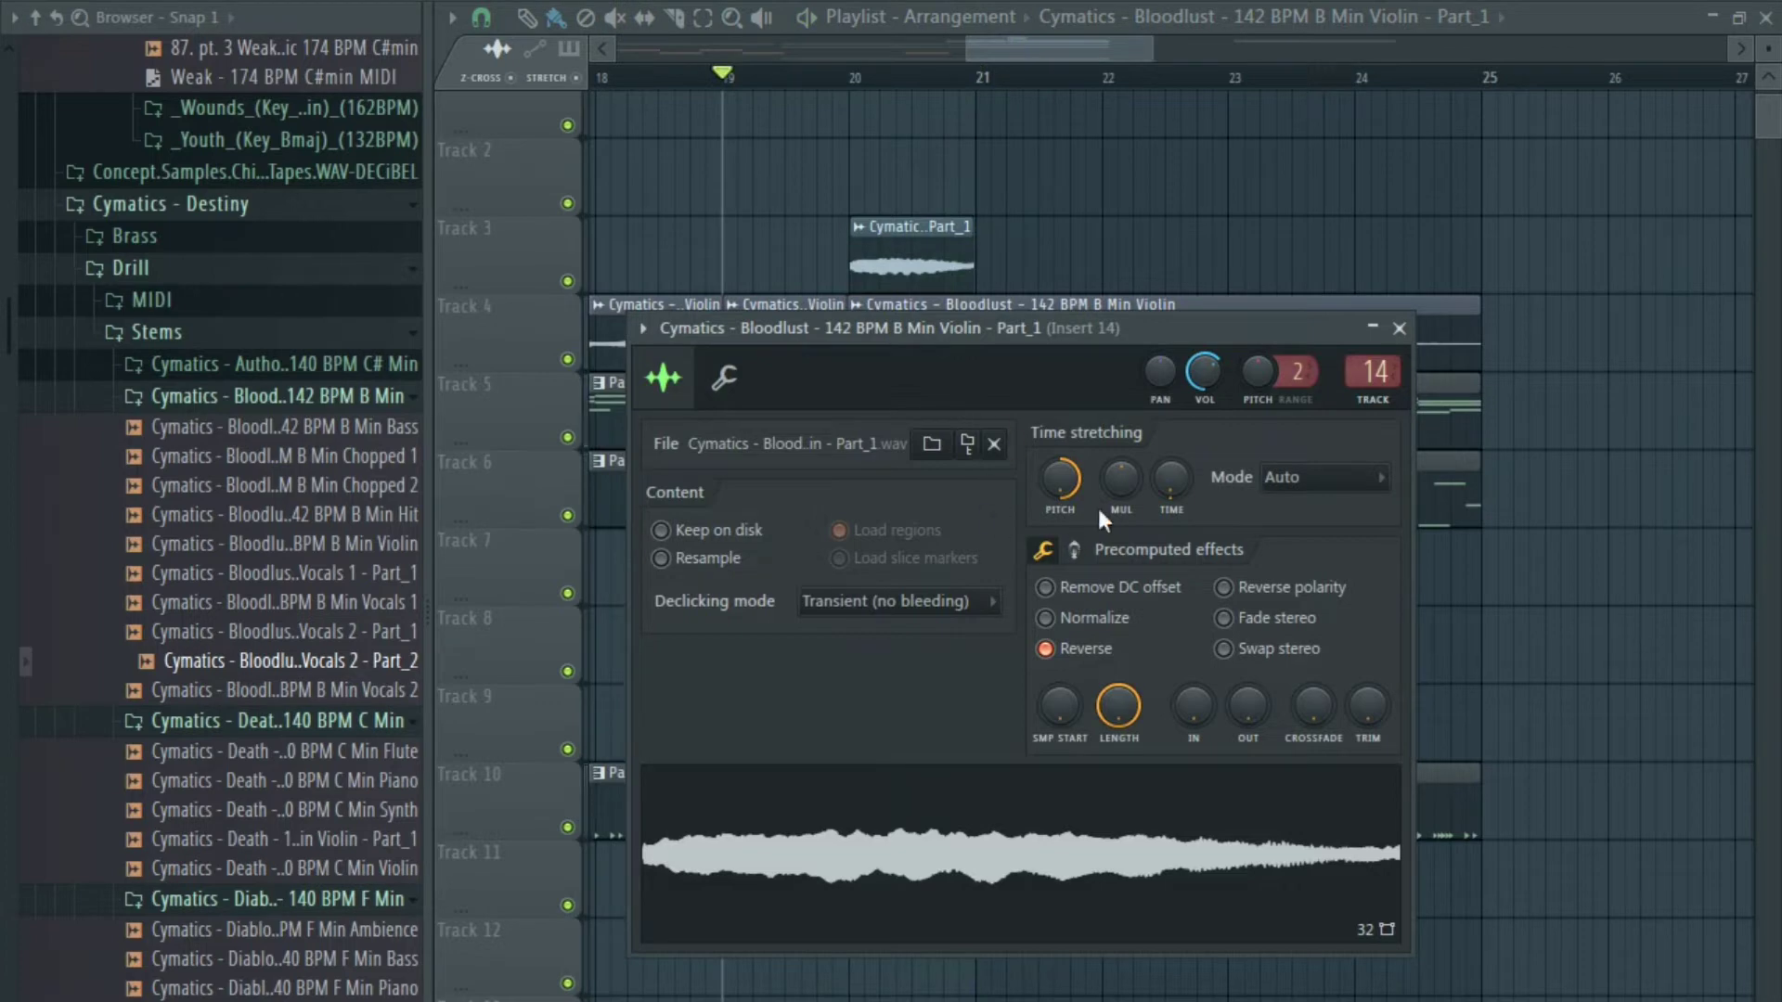
left_click_drag(1068, 467, 1068, 471)
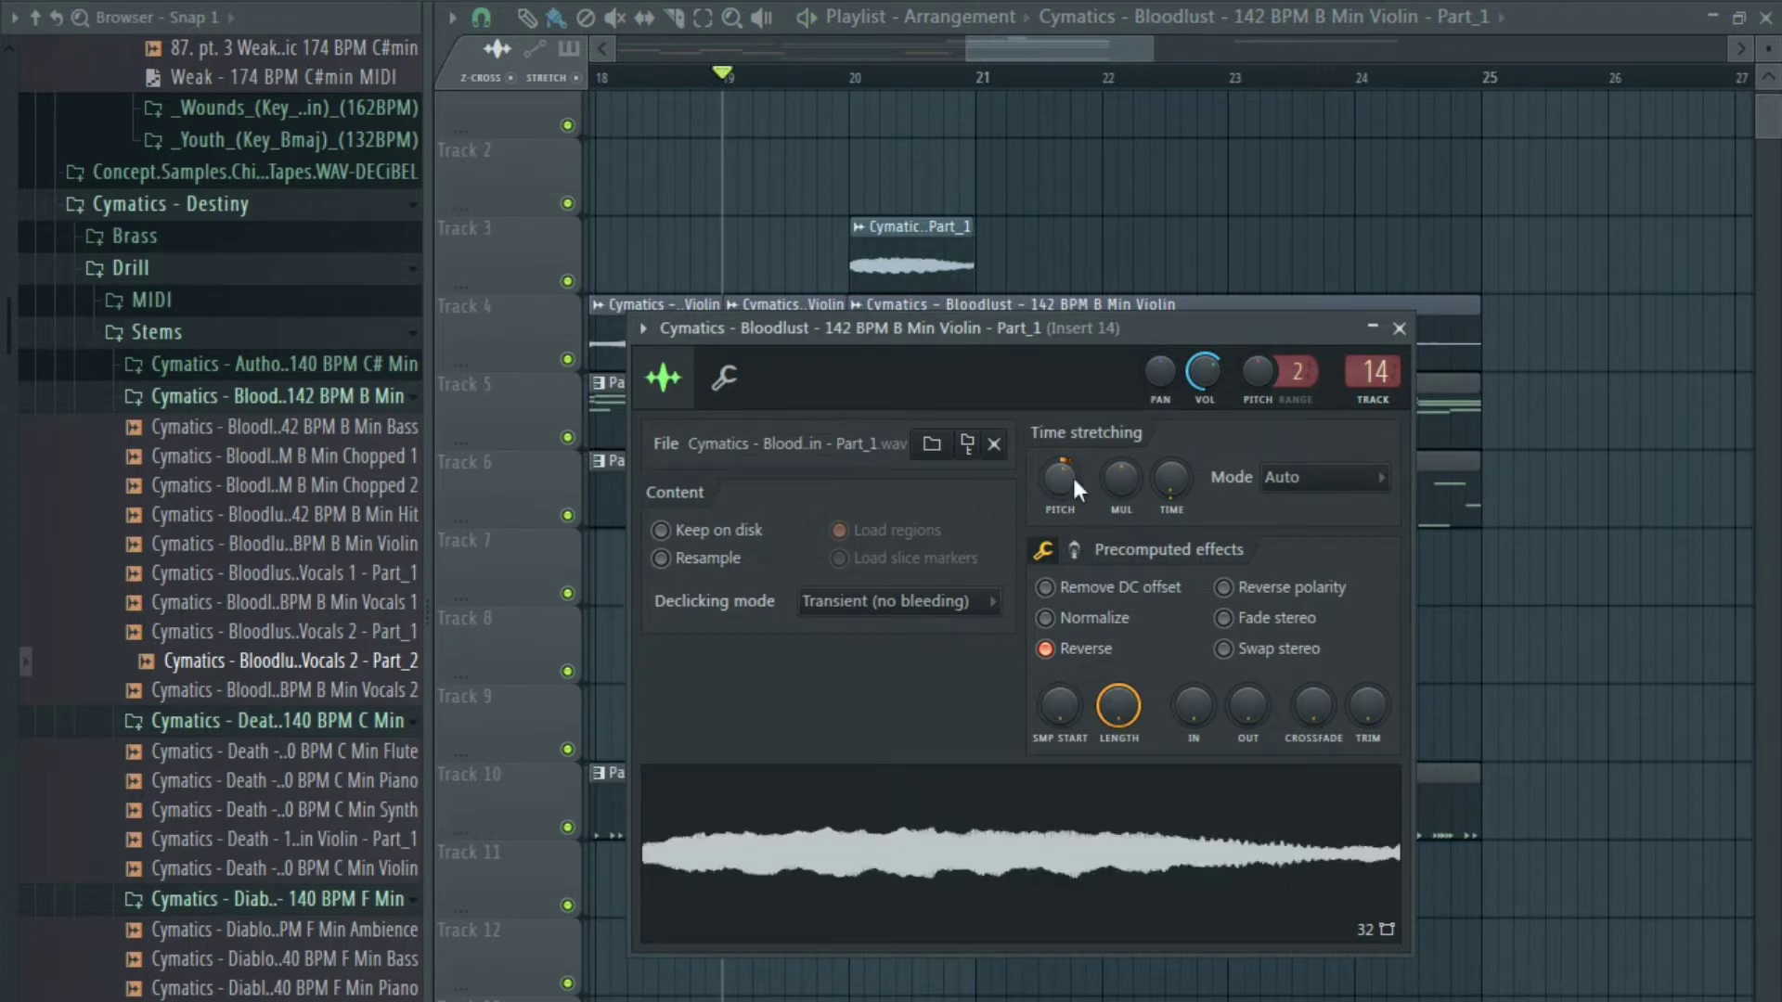
left_click(1068, 466, "alt")
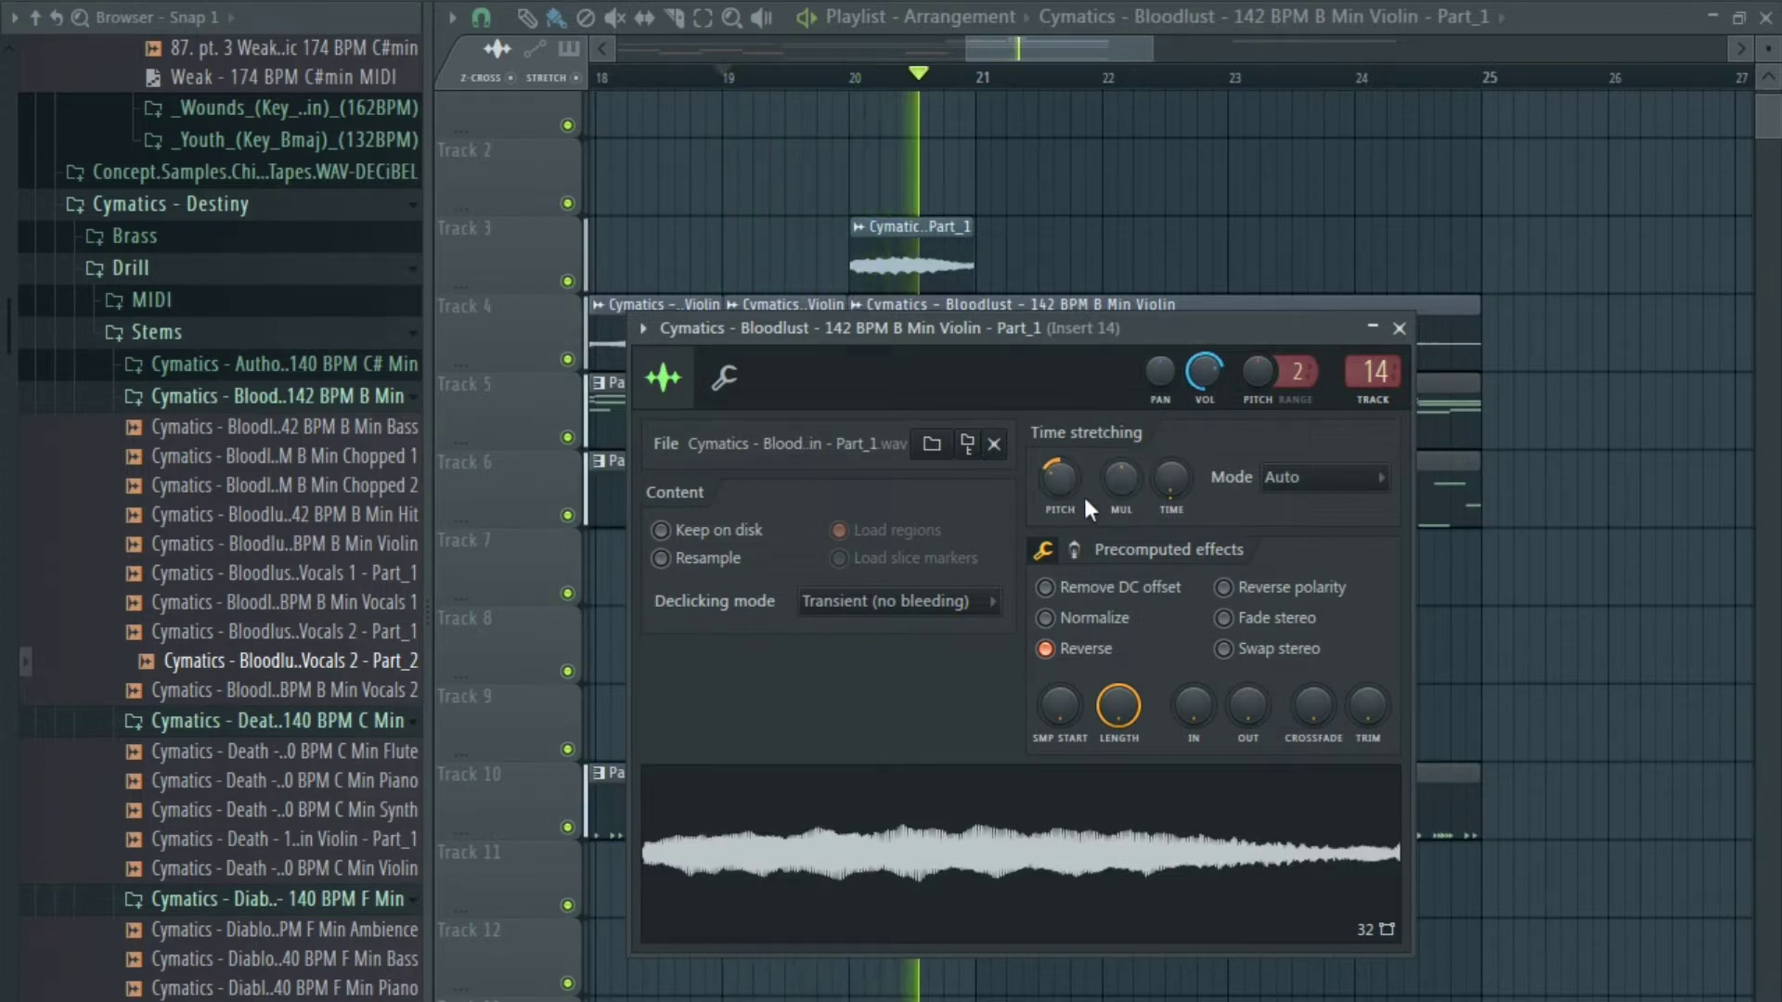
right_click(1042, 238)
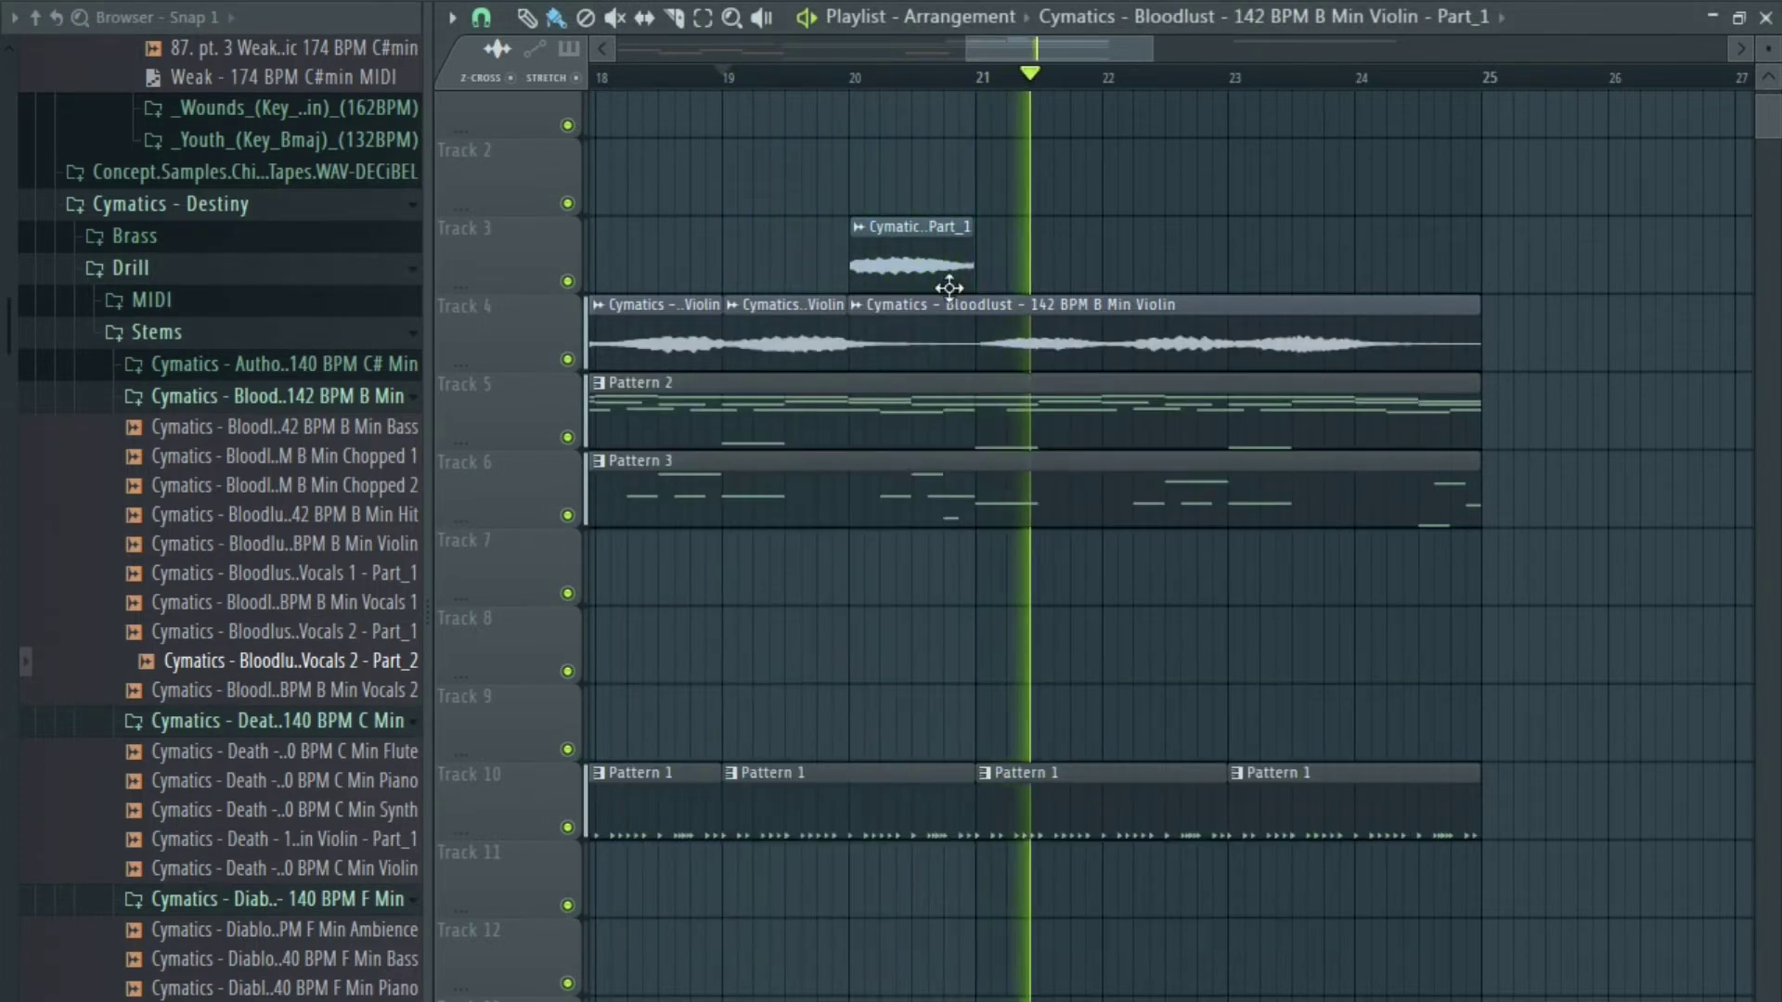
double_click(905, 267)
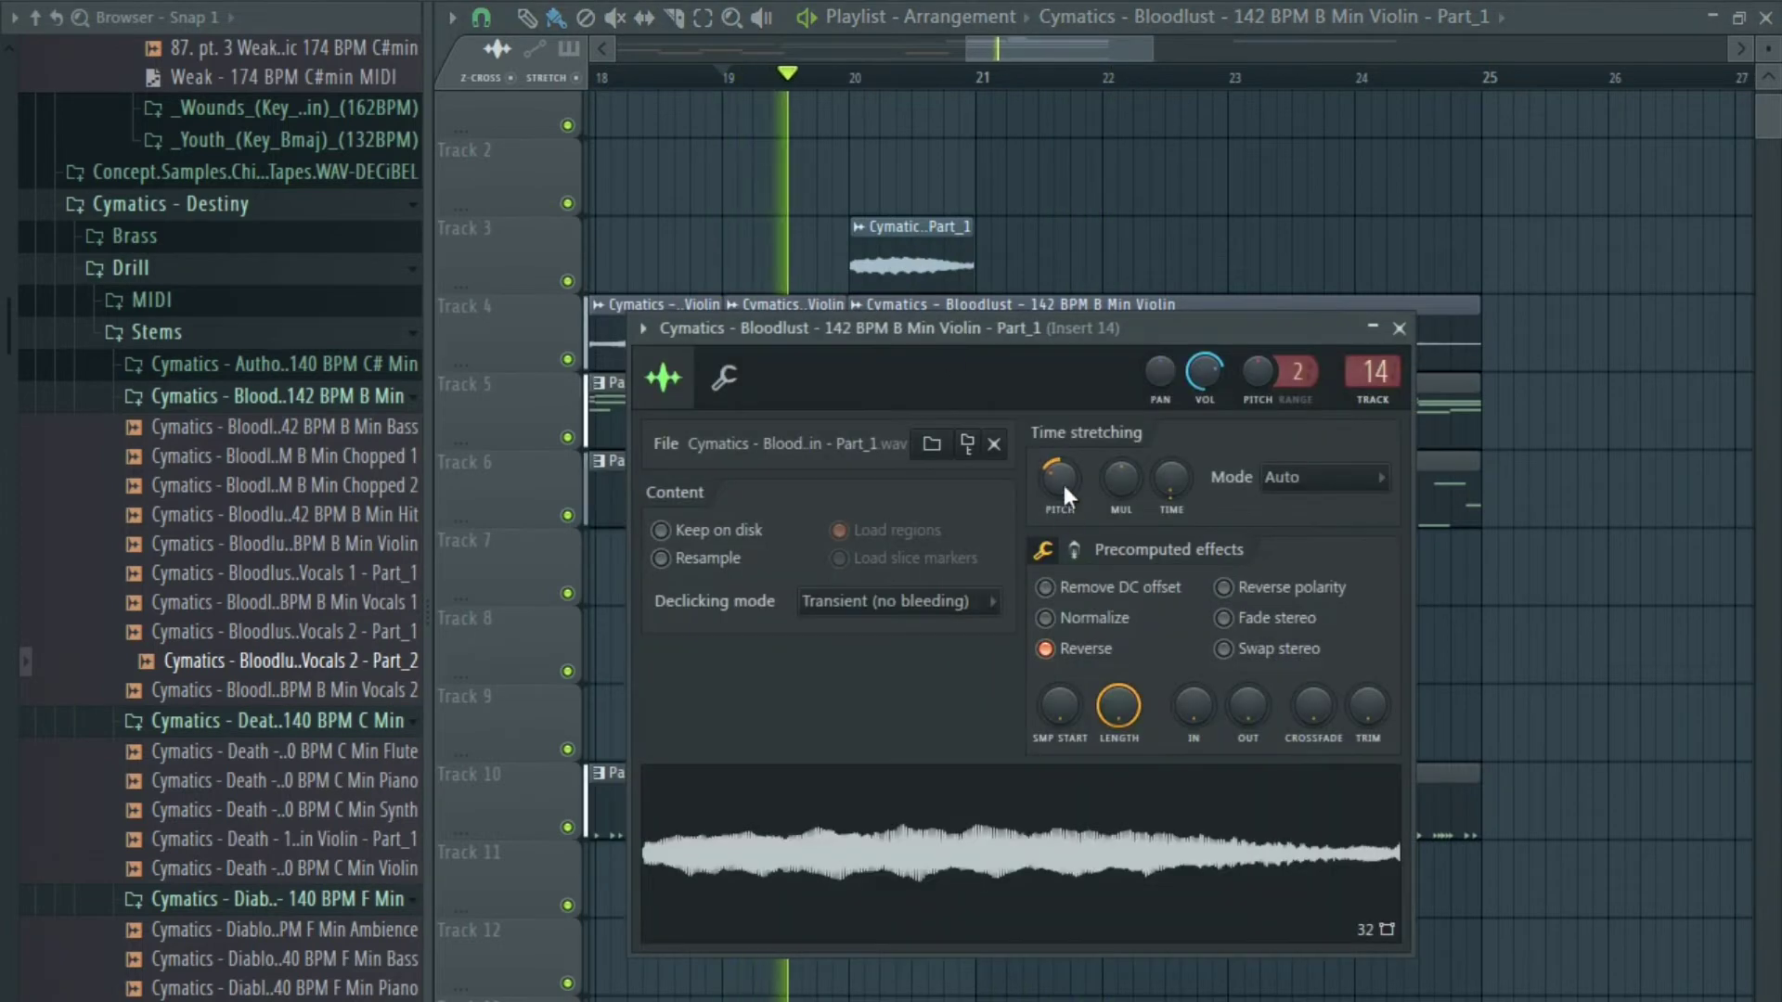
right_click(1052, 233)
Place a copy of the reversed violin clip on track 3 at bar 24, make it unique and check its channel settings.
left_click(1392, 260)
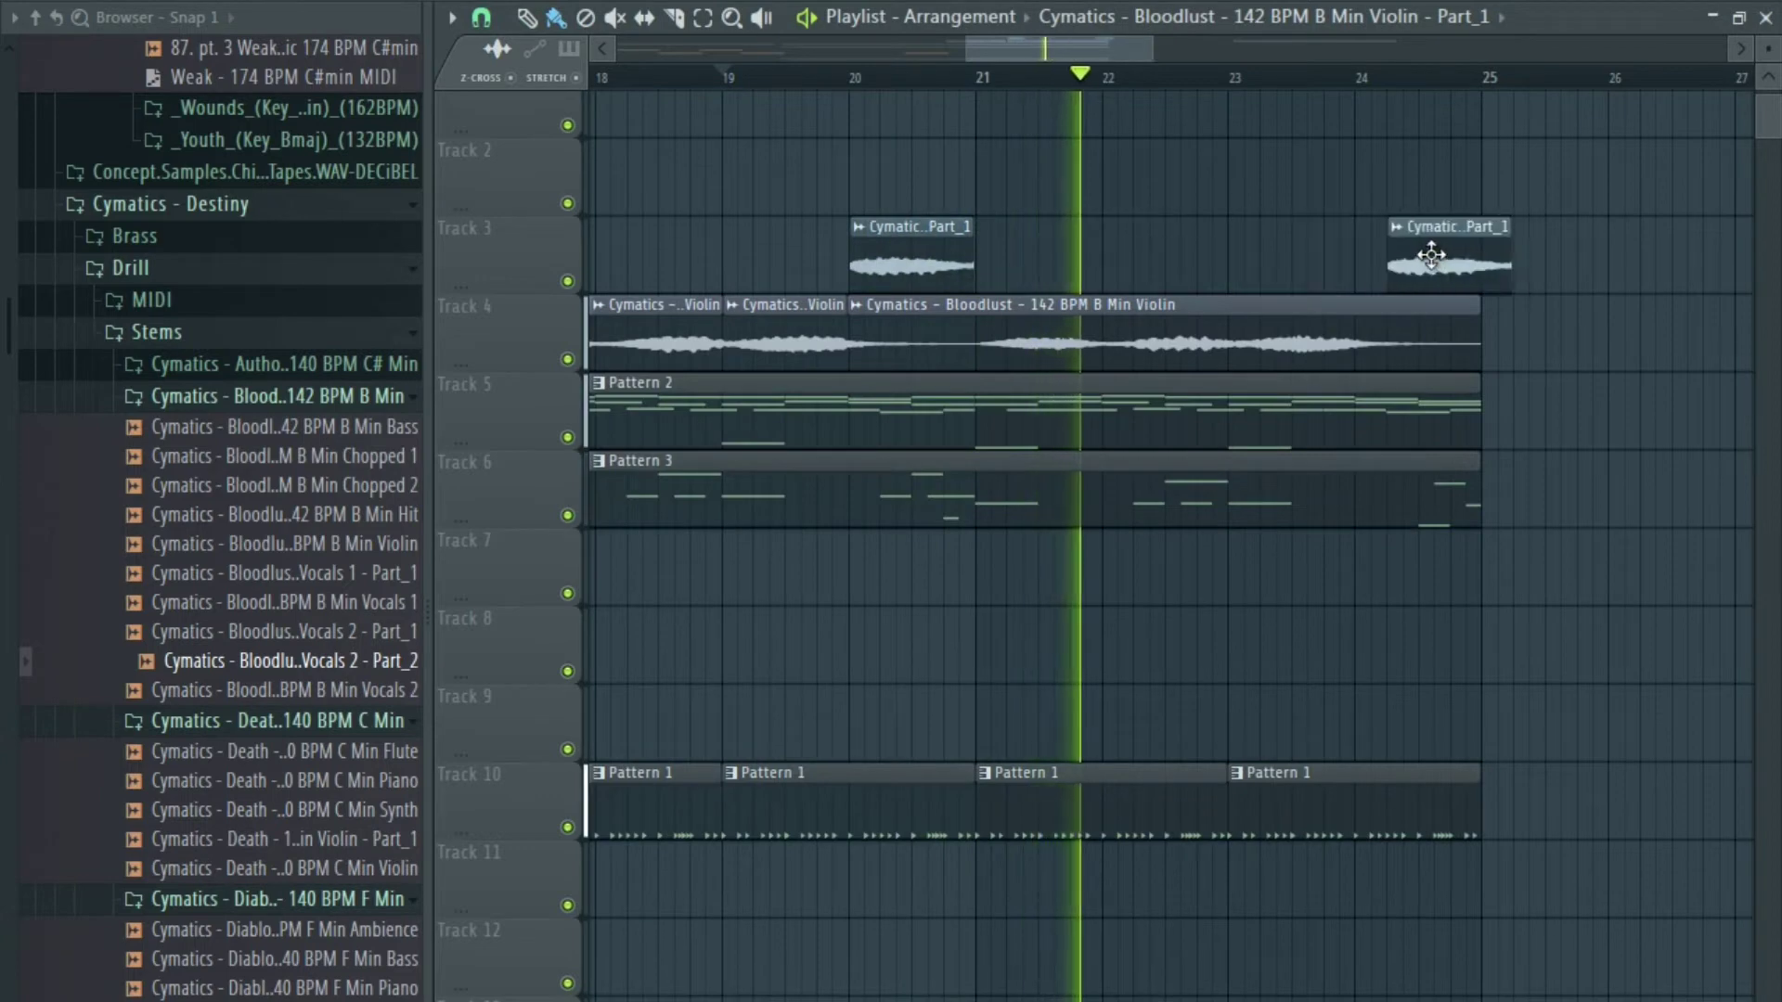
right_click(1356, 240)
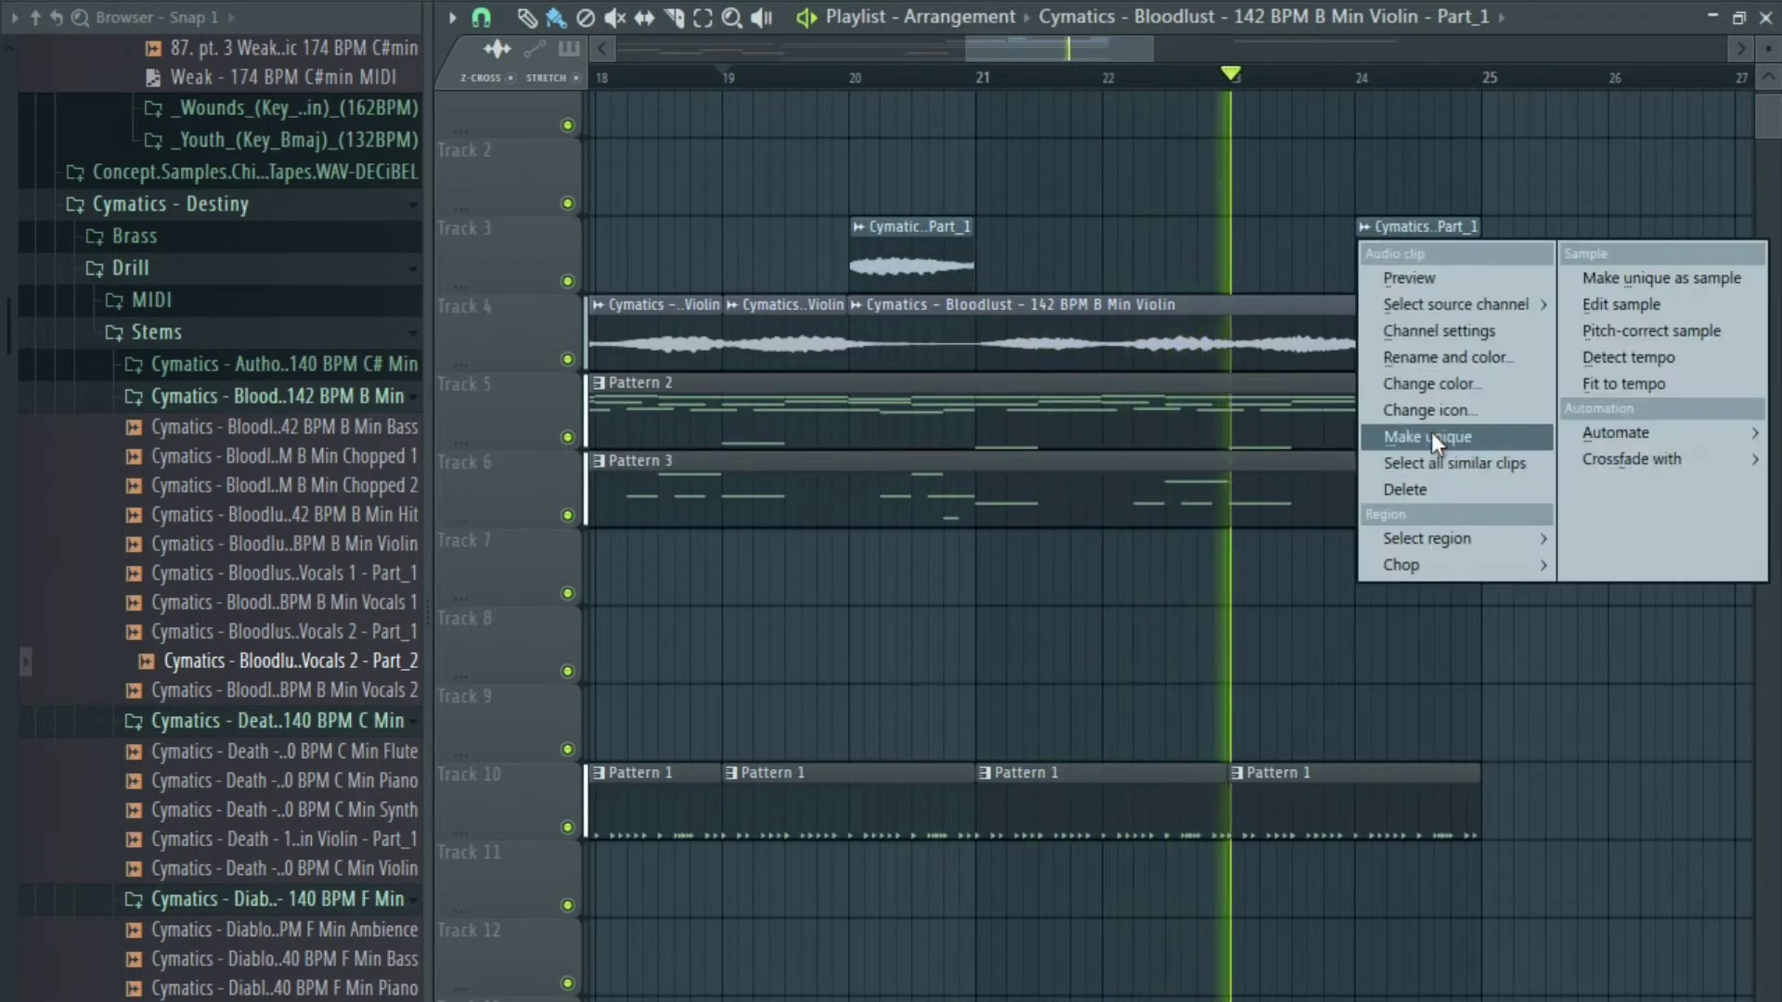
left_click(1431, 432)
double_click(1431, 260)
scroll(1095, 517, "up", 1)
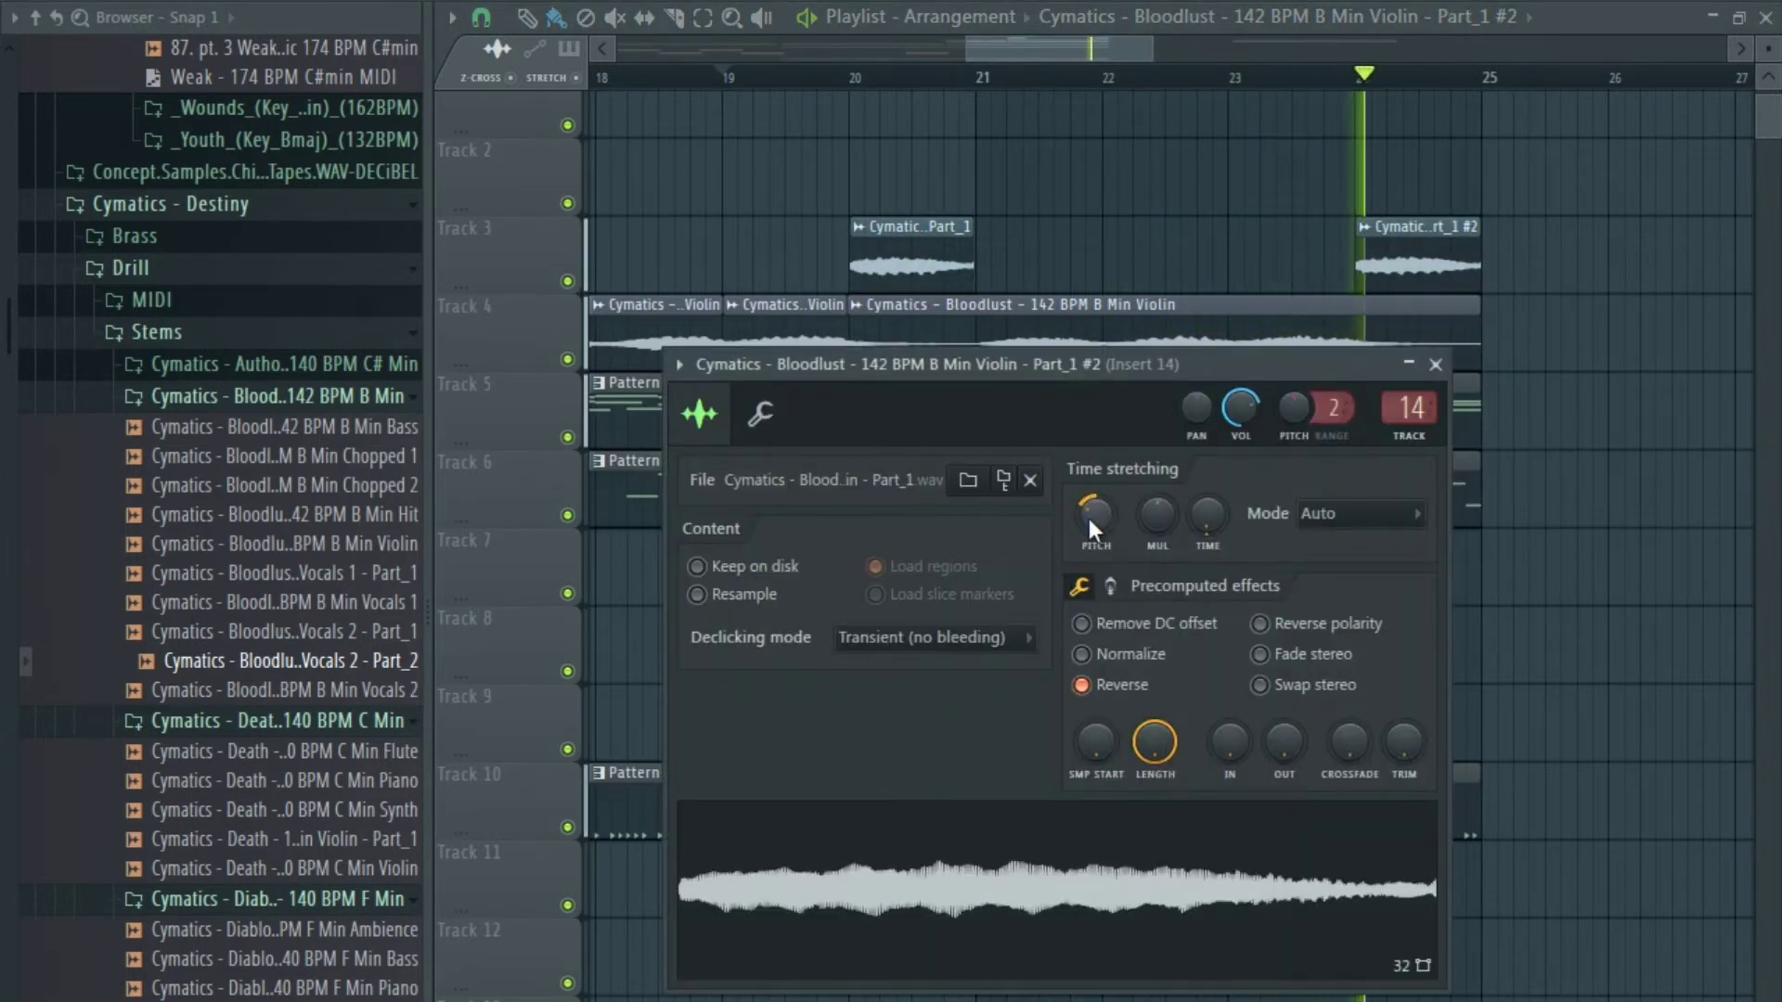
key("Escape")
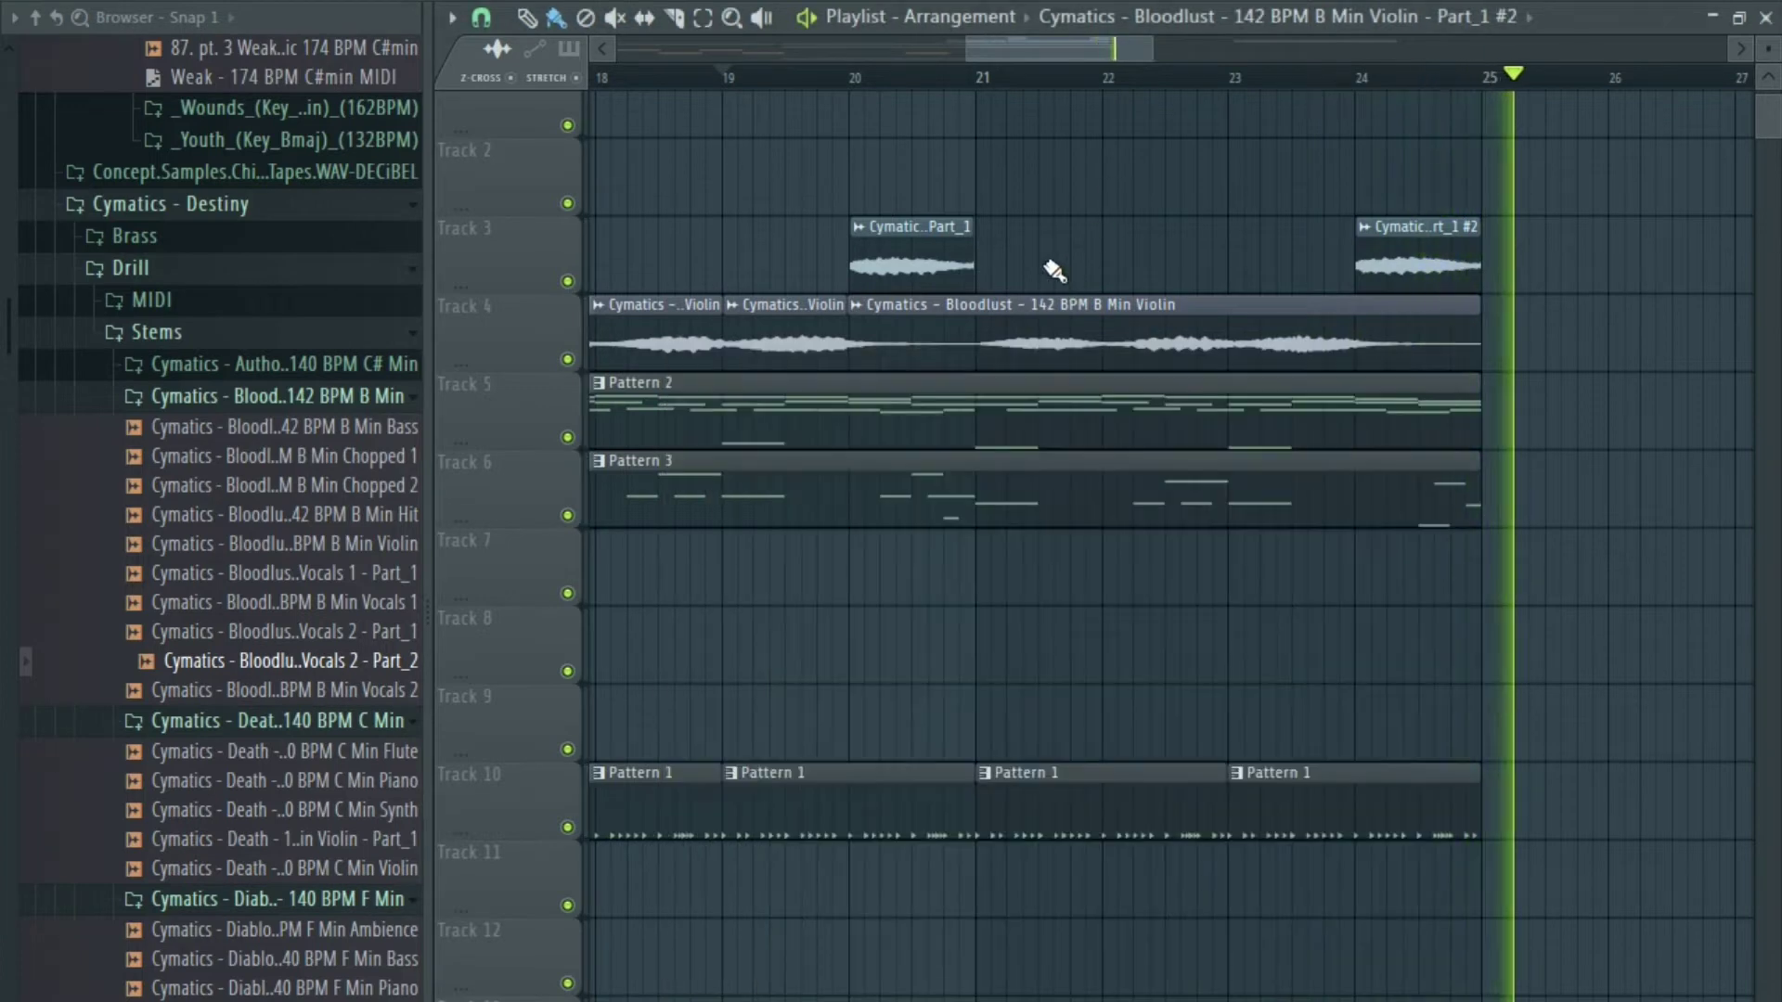
Adjust the channel volume of the reversed violin clips on track 3 from their channel settings.
scroll(1079, 266, "down", 3, "ctrl")
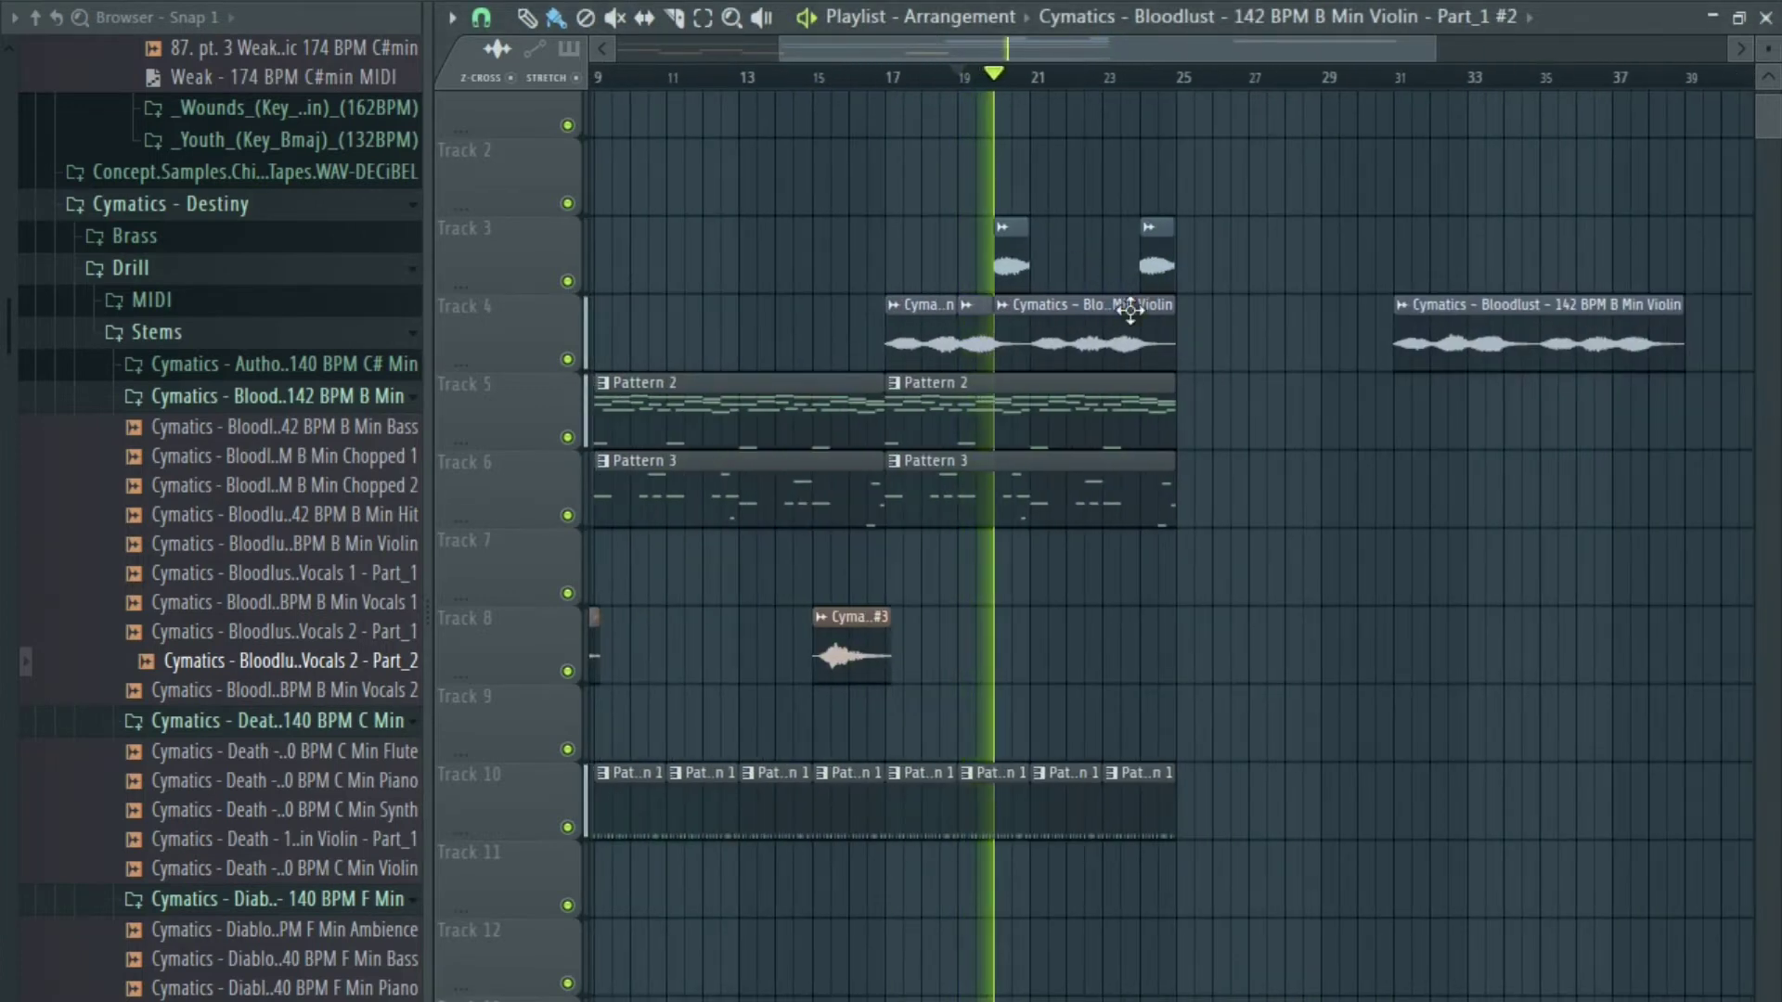
double_click(1044, 306)
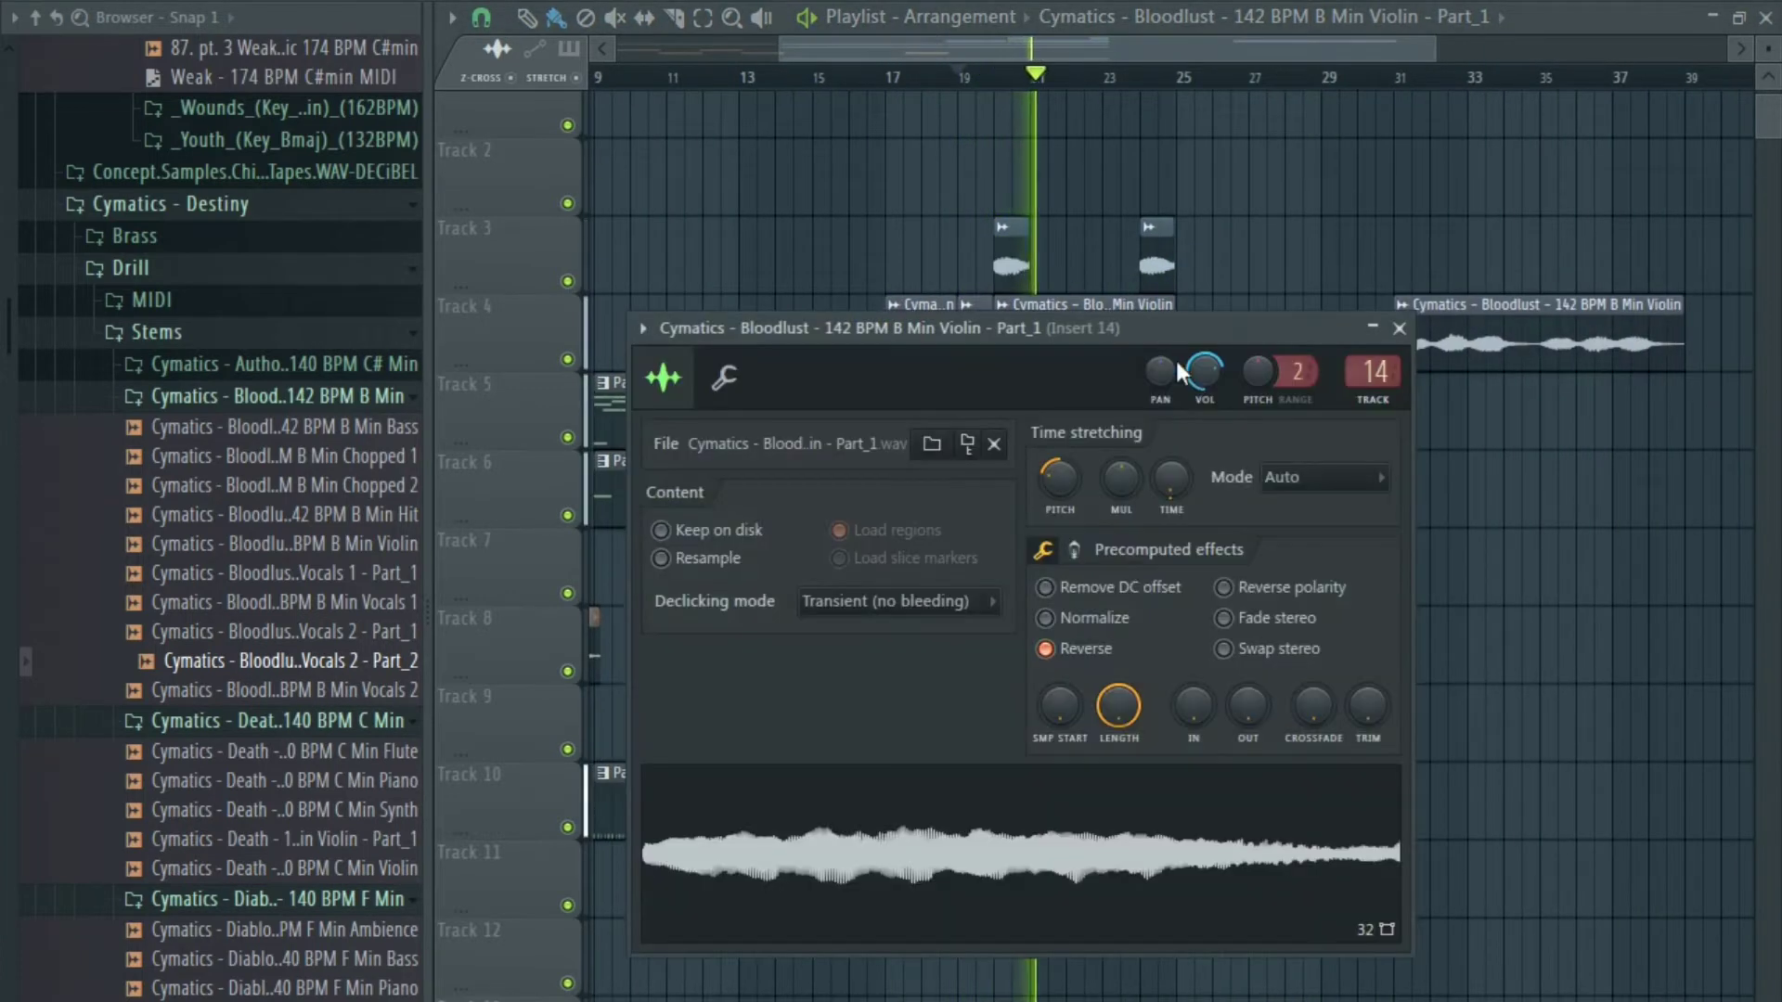
double_click(1153, 266)
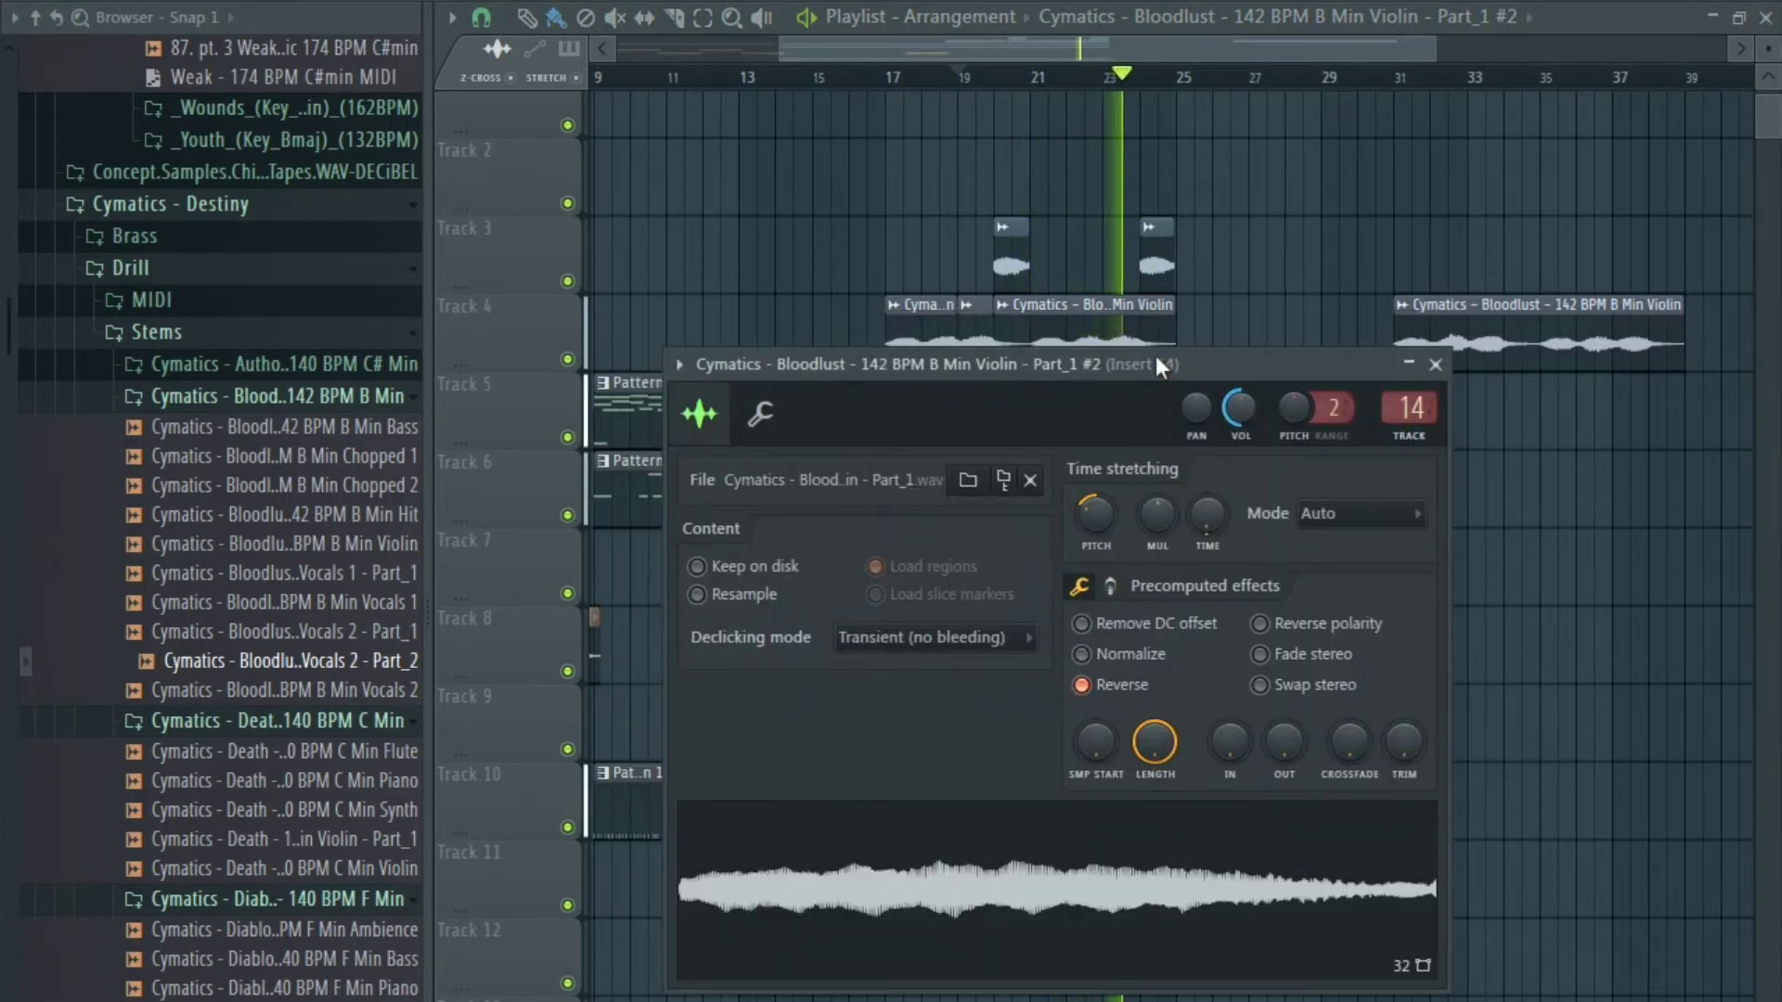
Mute the reversed violin clip at bar 20 on track 3 and return to the paint tool.
right_click(1056, 167)
left_click(1094, 345)
left_click(1021, 266)
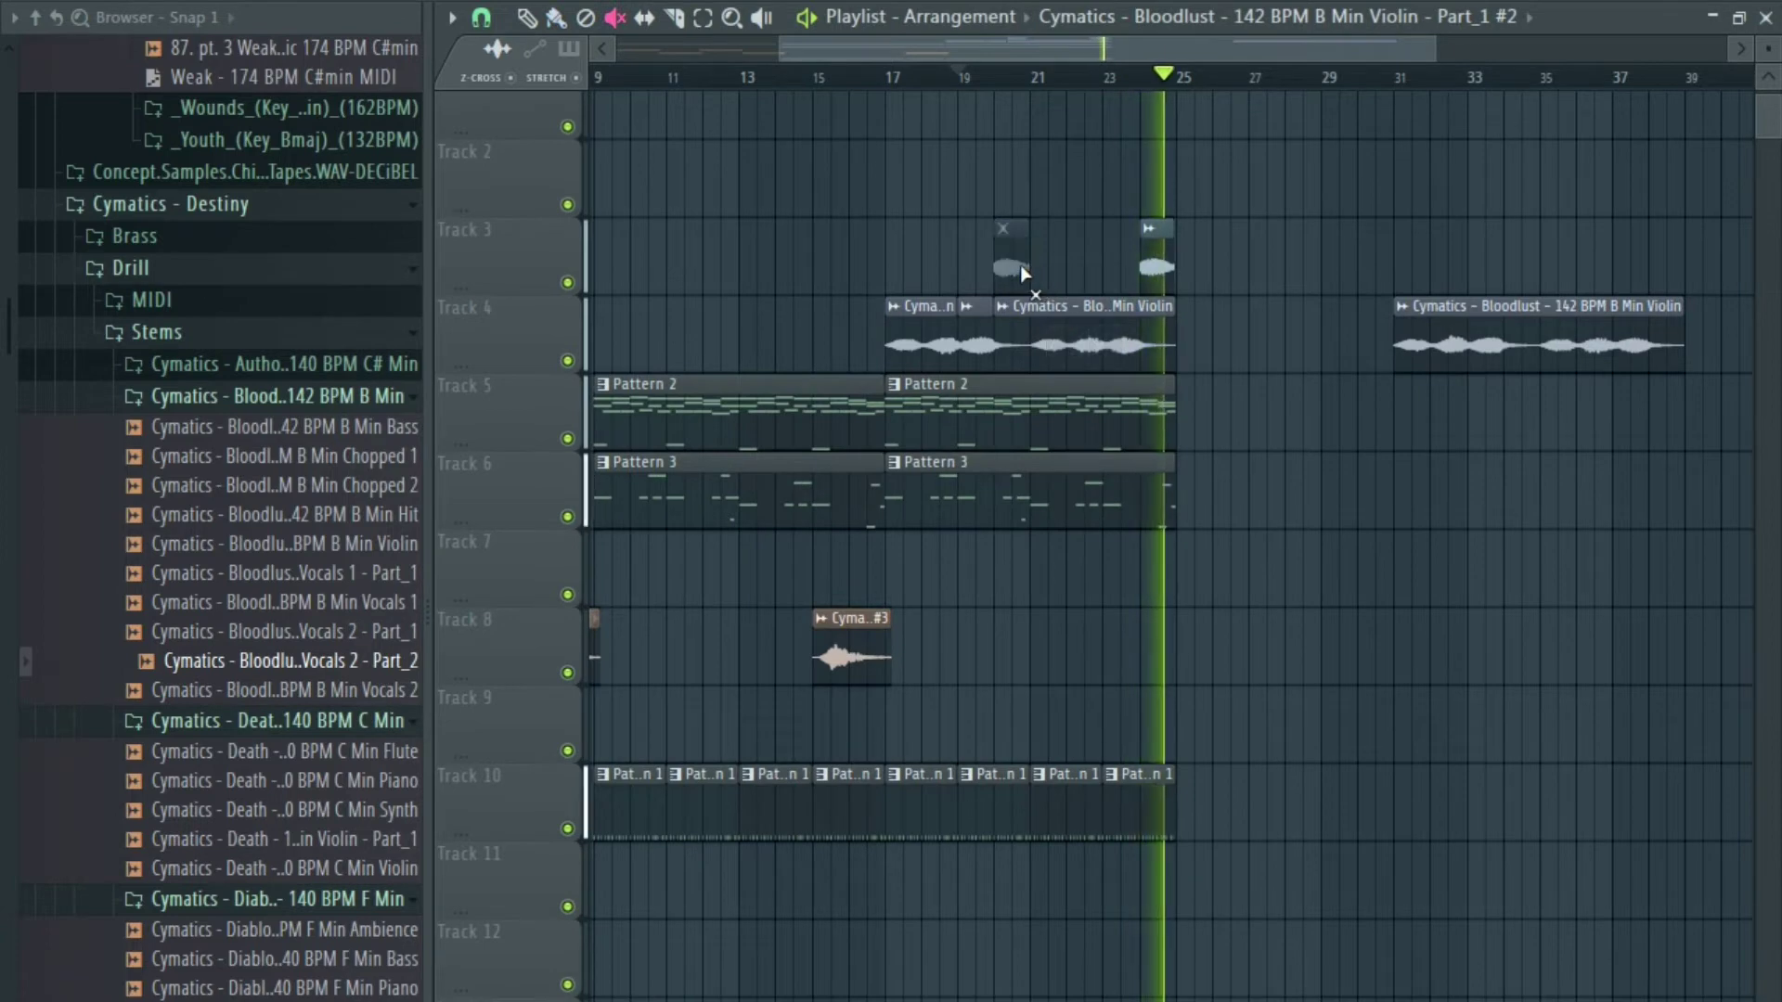
right_click(1067, 192)
left_click(1100, 293)
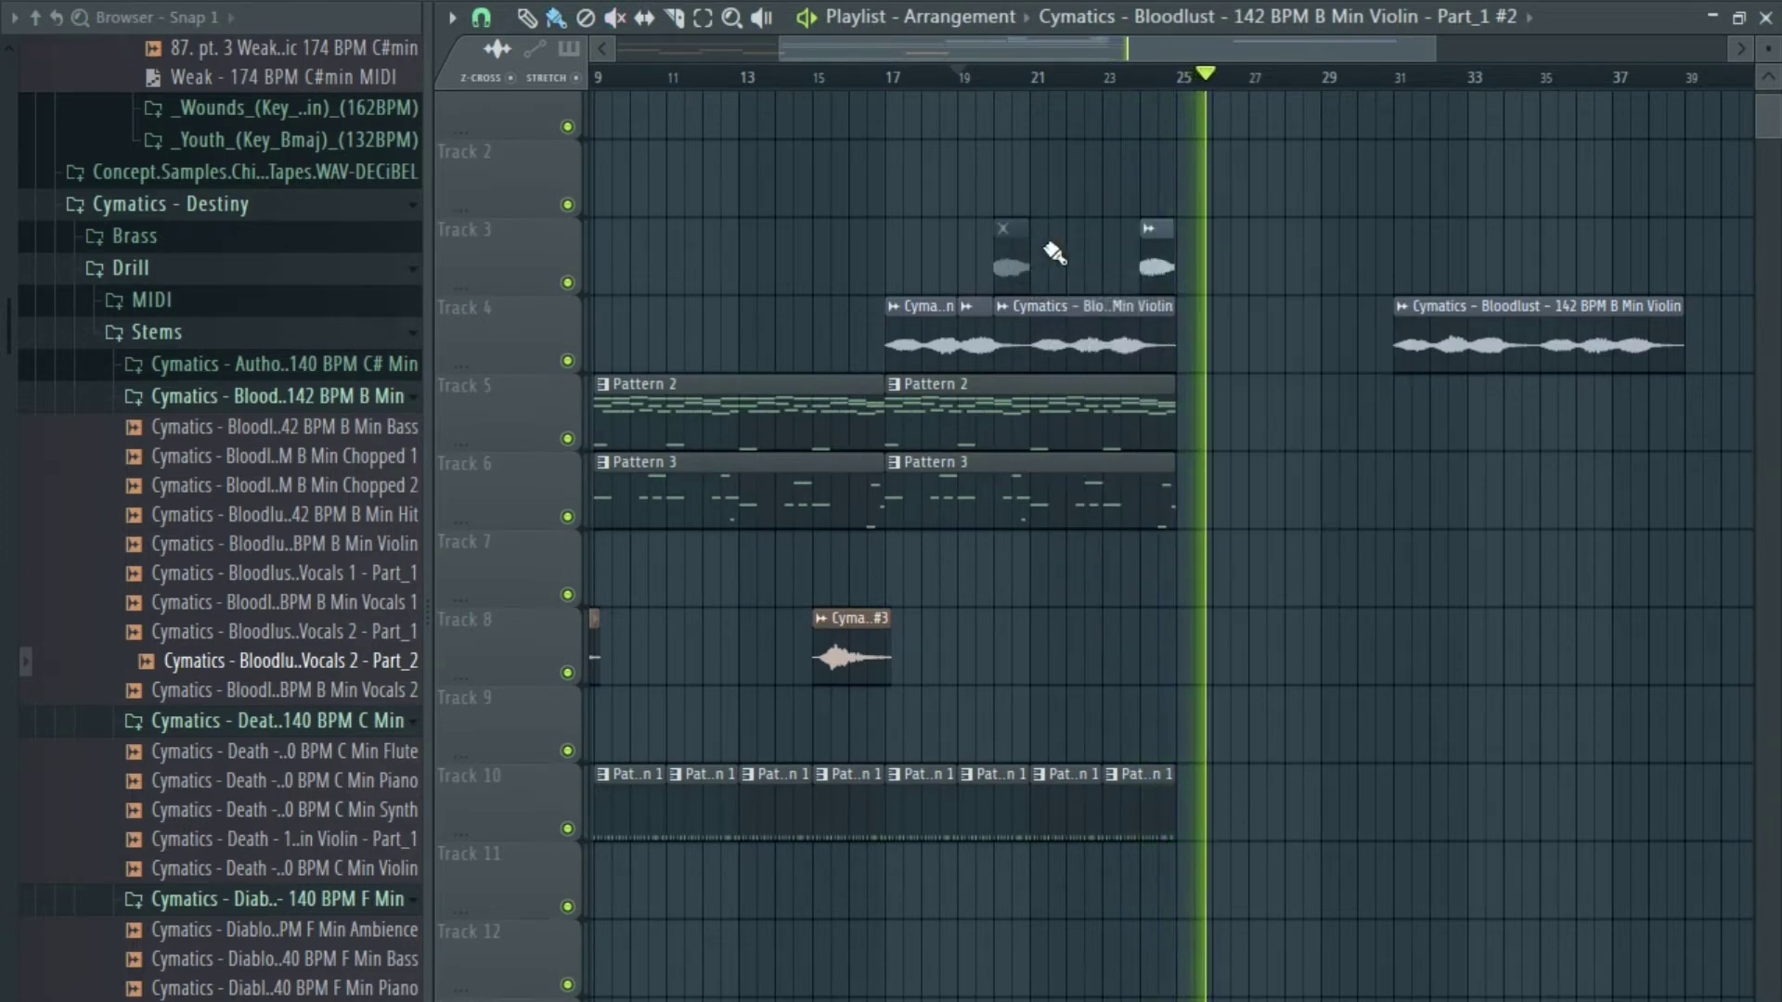
Stop playback, move the muted reversed violin clip to track 2 halfway through bar 24, and unmute it.
key("space")
scroll(1205, 236, "up", 5)
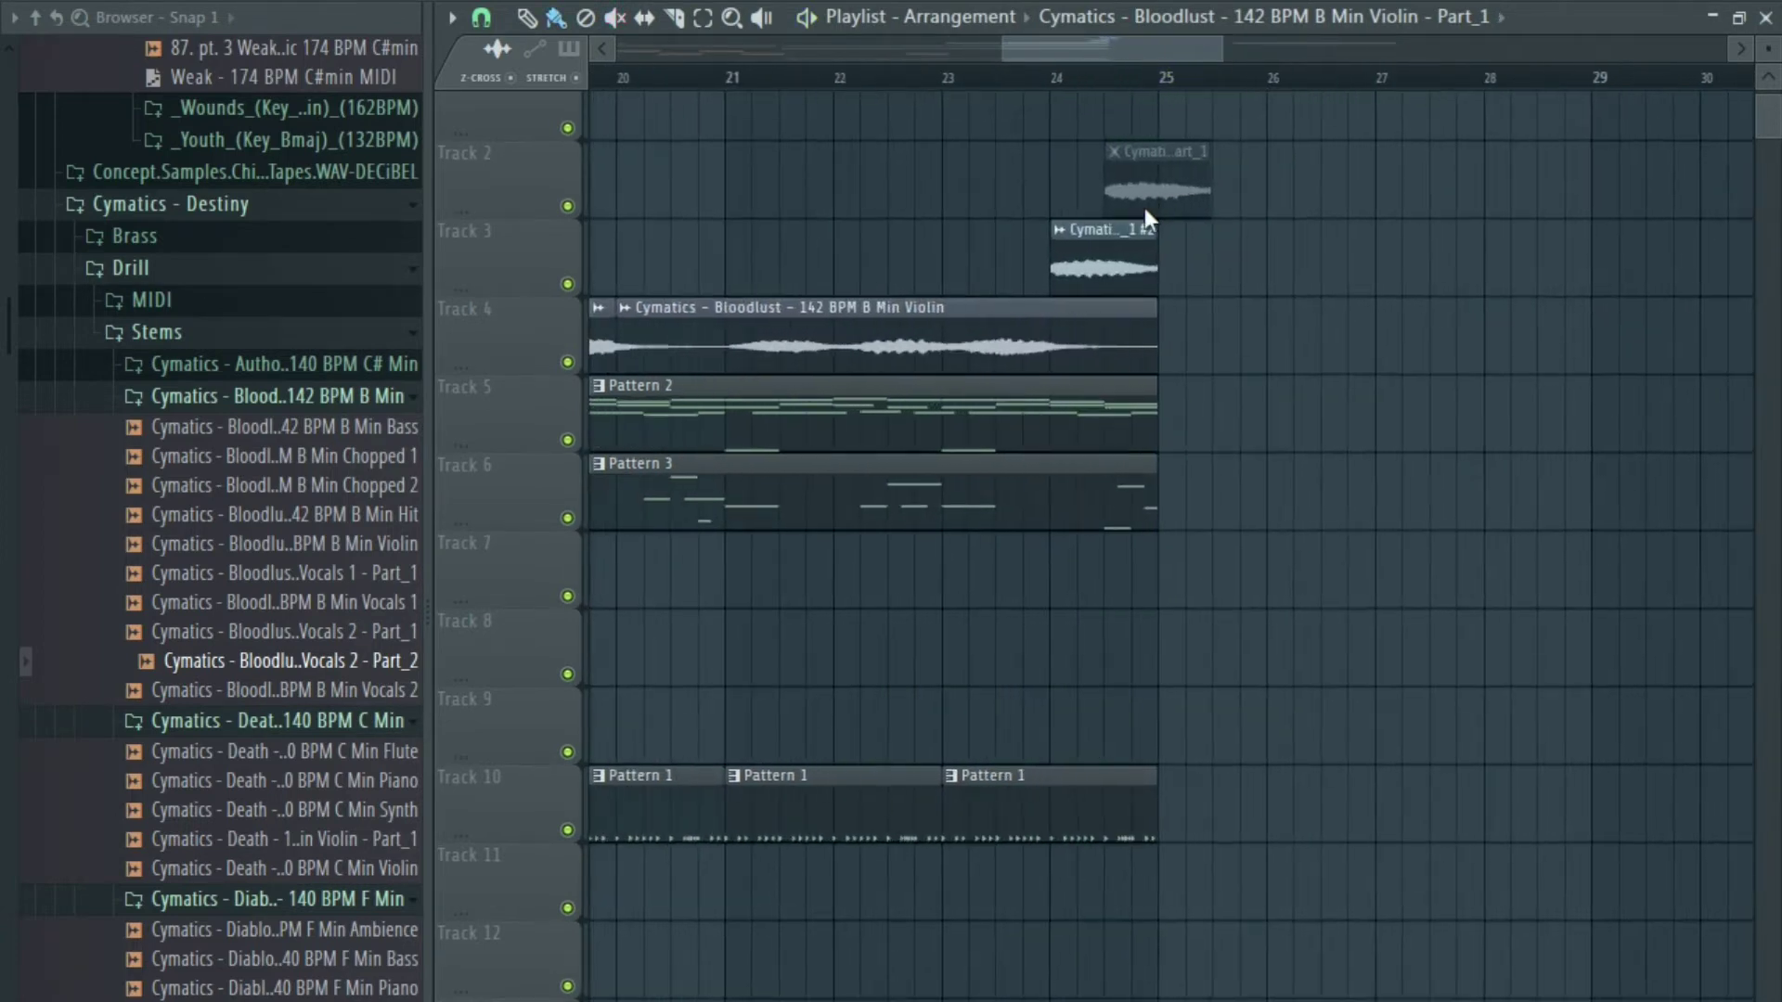
right_click(1155, 219)
left_click(1189, 397)
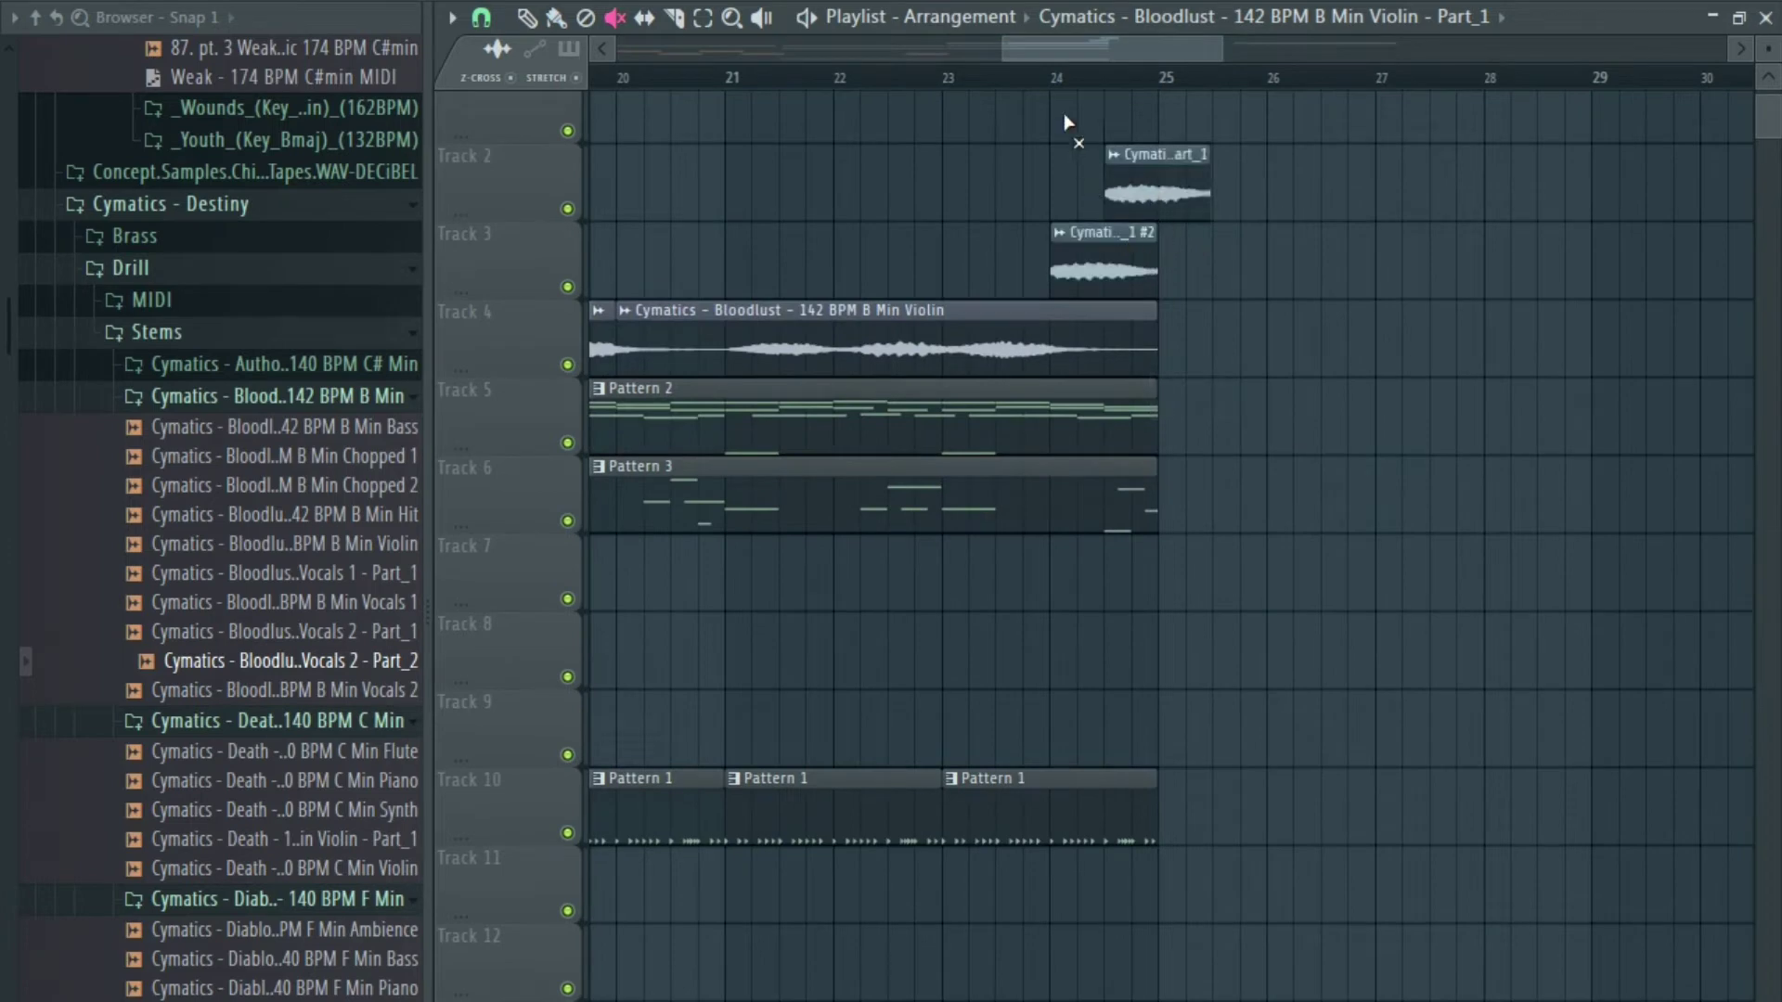
Solo tracks 2 and 3 and play the overlapping reversed violin clips from bar 24.
right_click(581, 282)
right_click(569, 210)
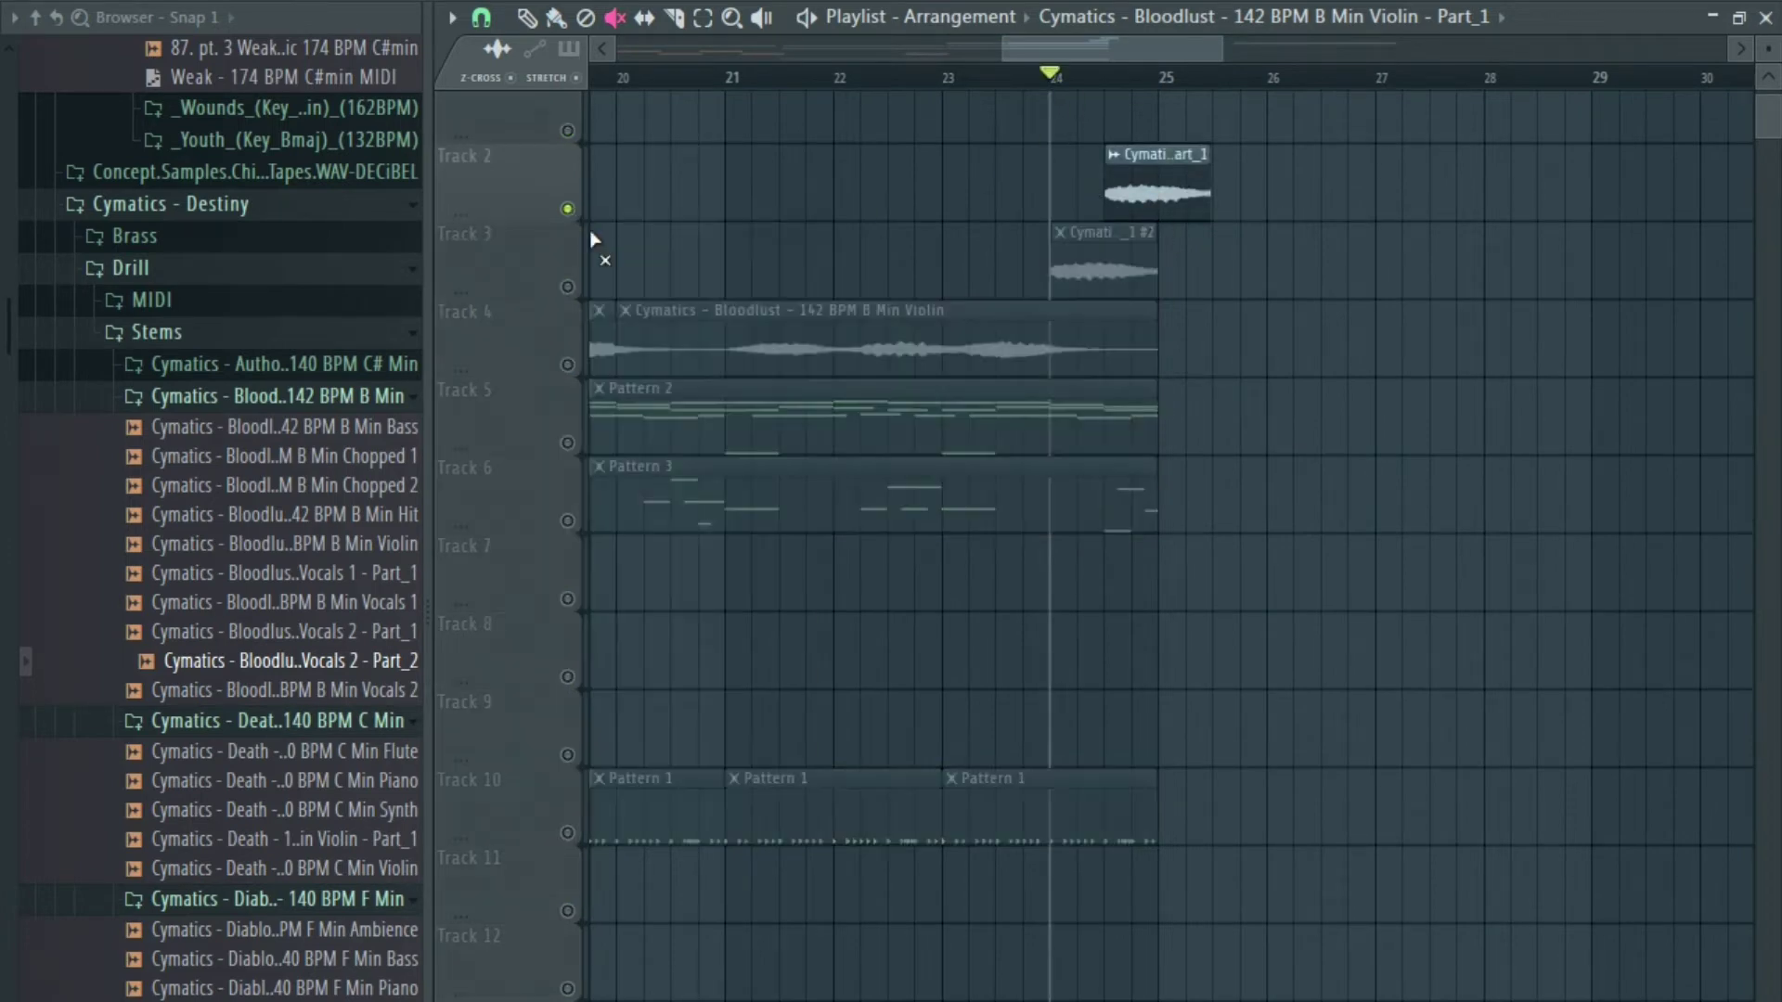
right_click(569, 287)
key("space")
key("space")
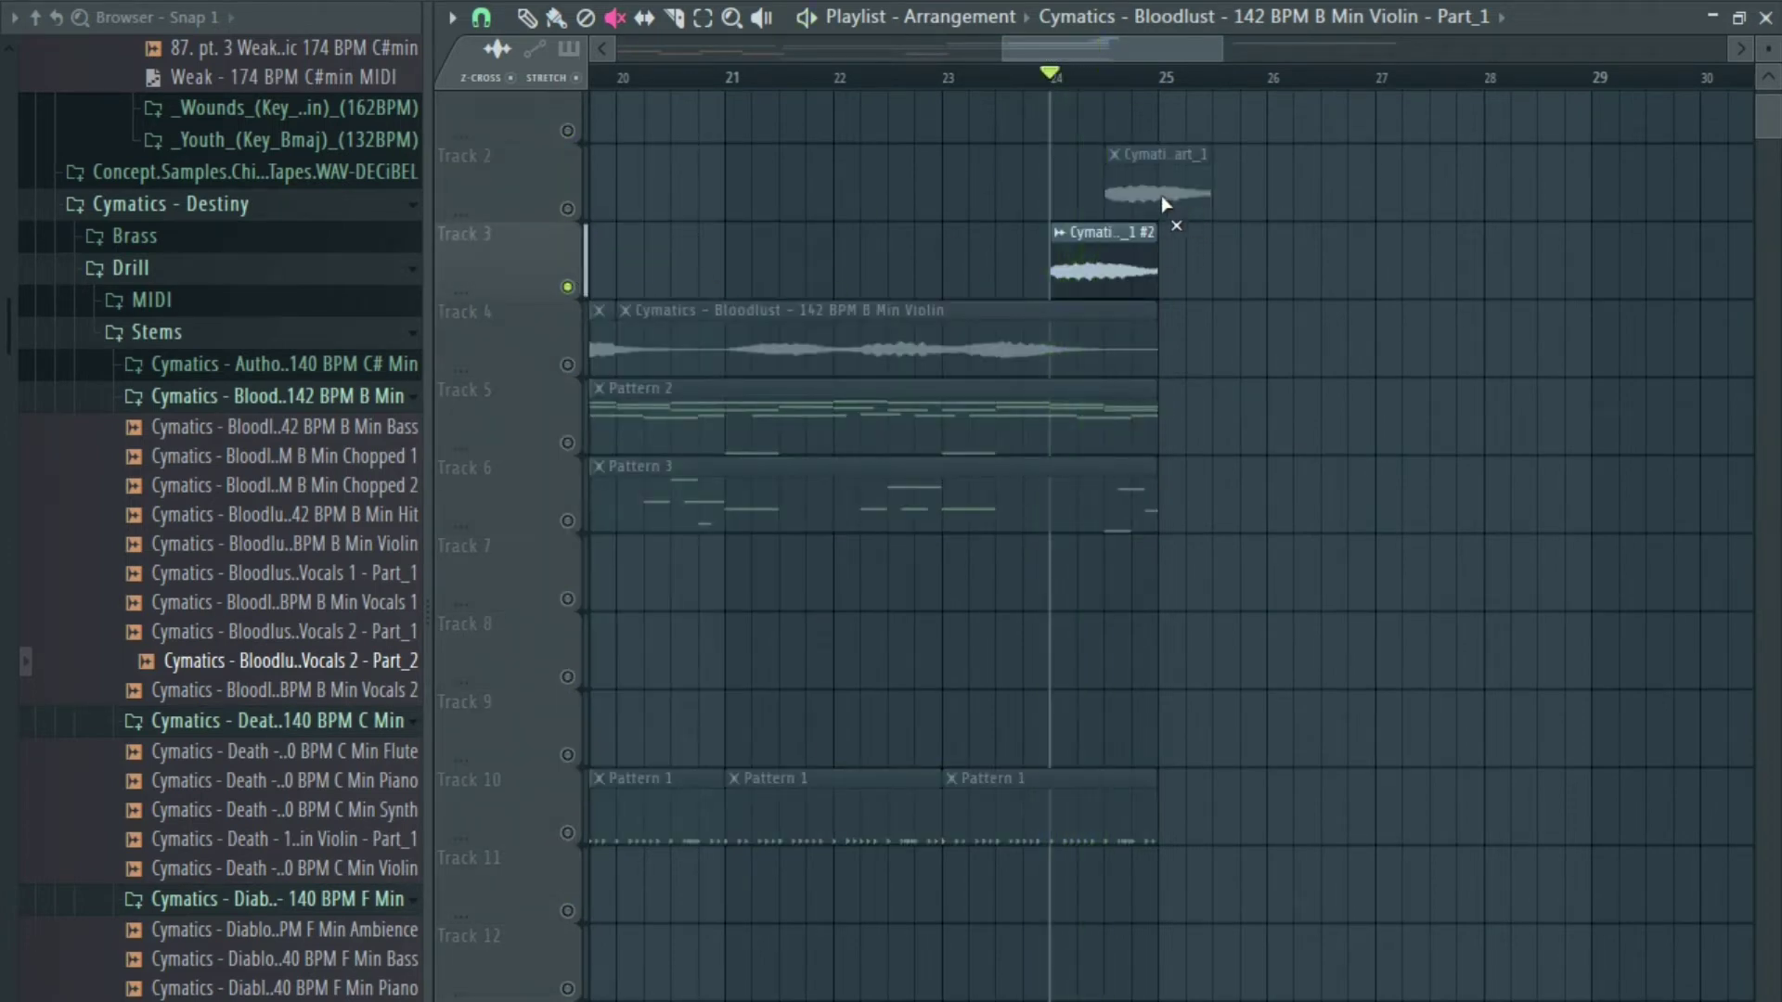
left_click(567, 209)
key("space")
right_click(970, 204)
left_click(1017, 310)
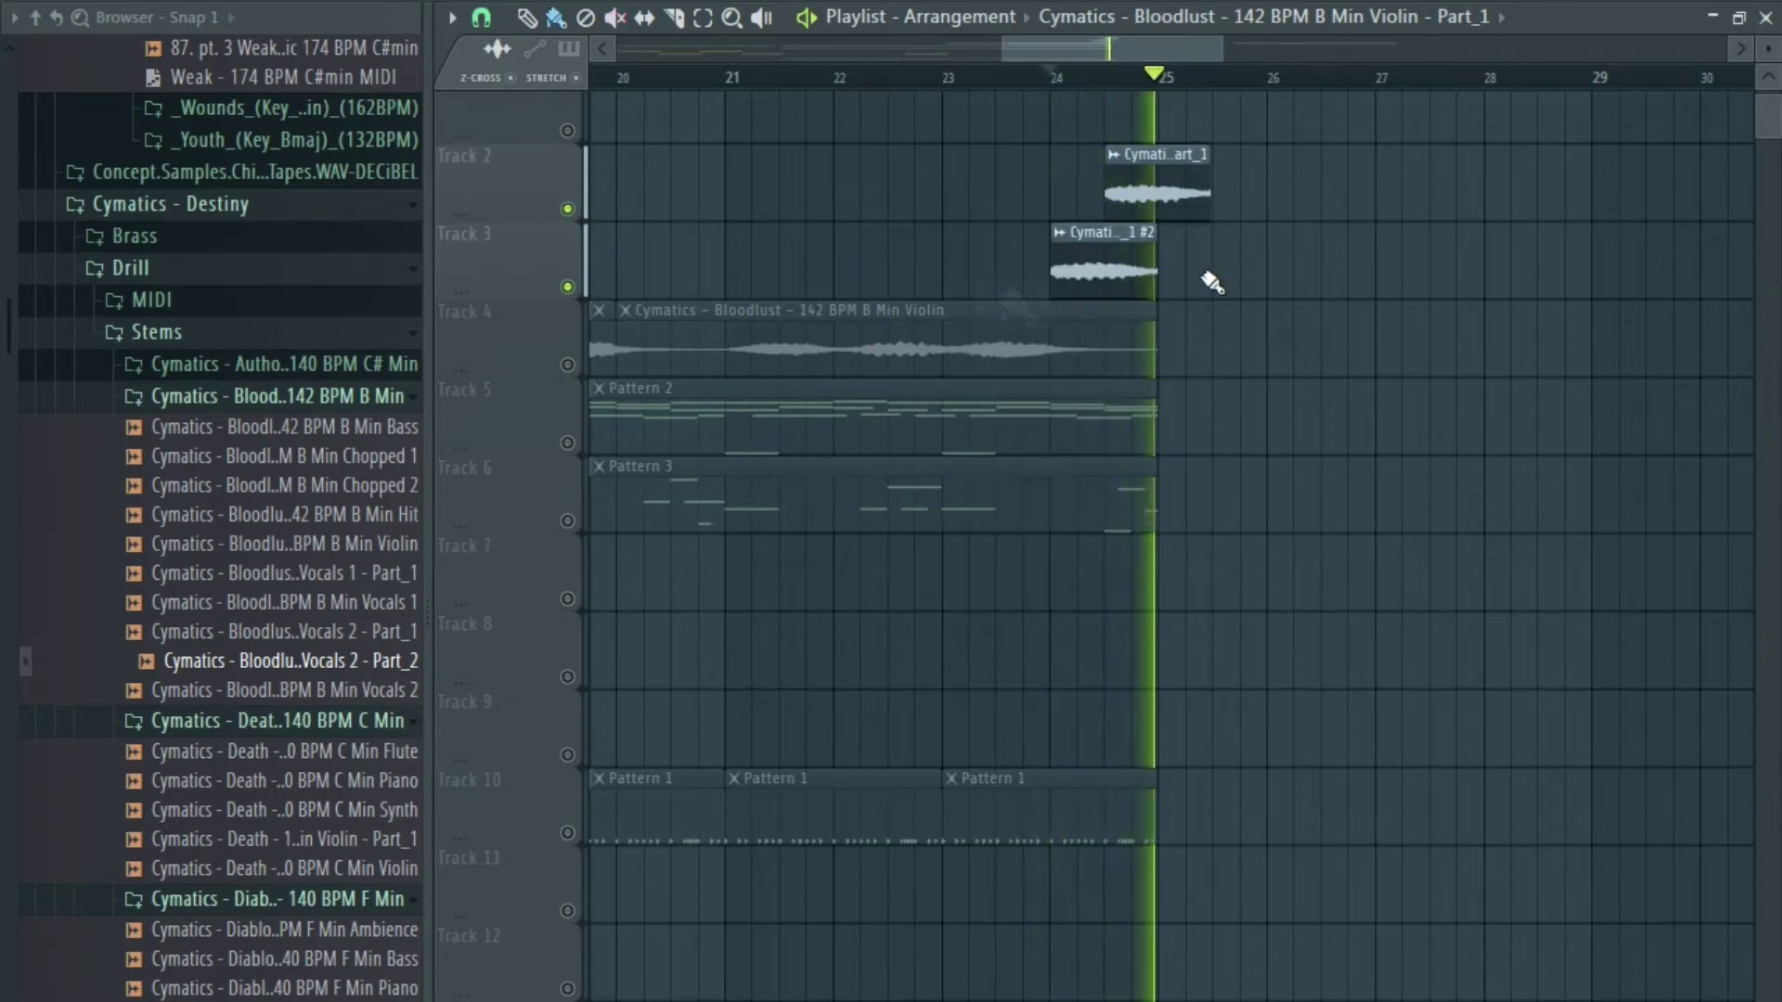
key("space")
Trim the track 2 violin clip to end at bar 25 and shorten the track 3 clip to just past mid-bar 24.
scroll(1211, 282, "up", 2)
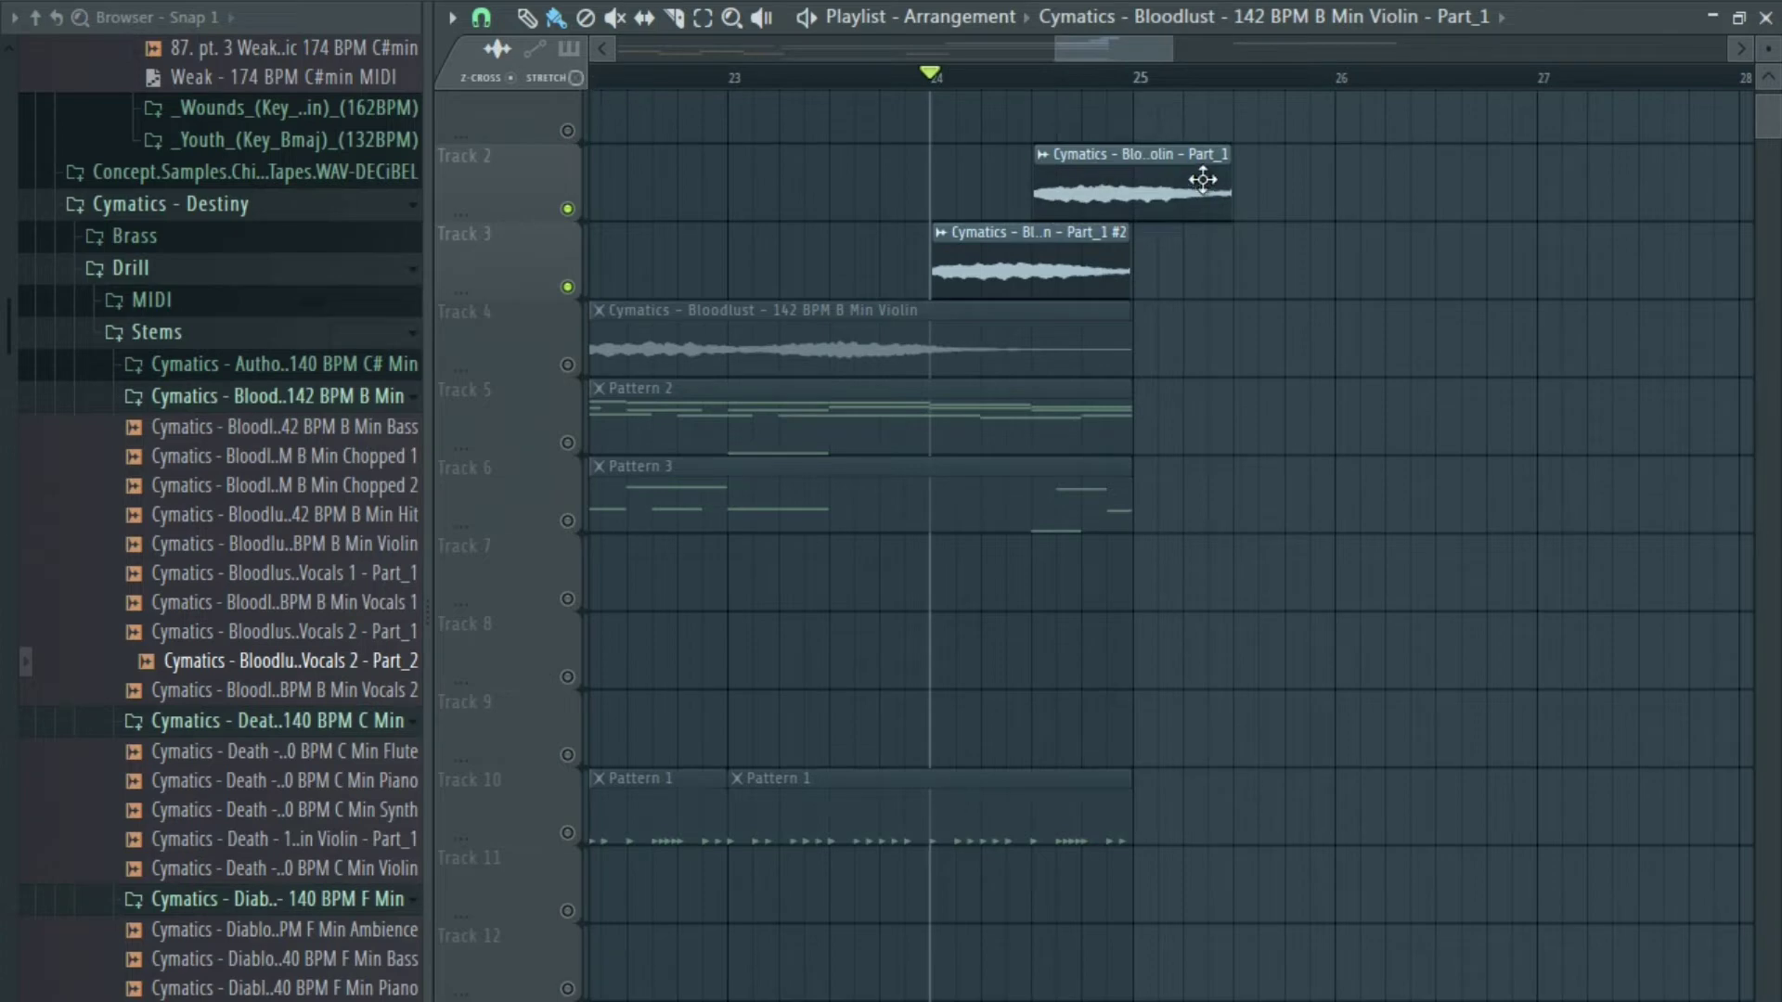
key("space")
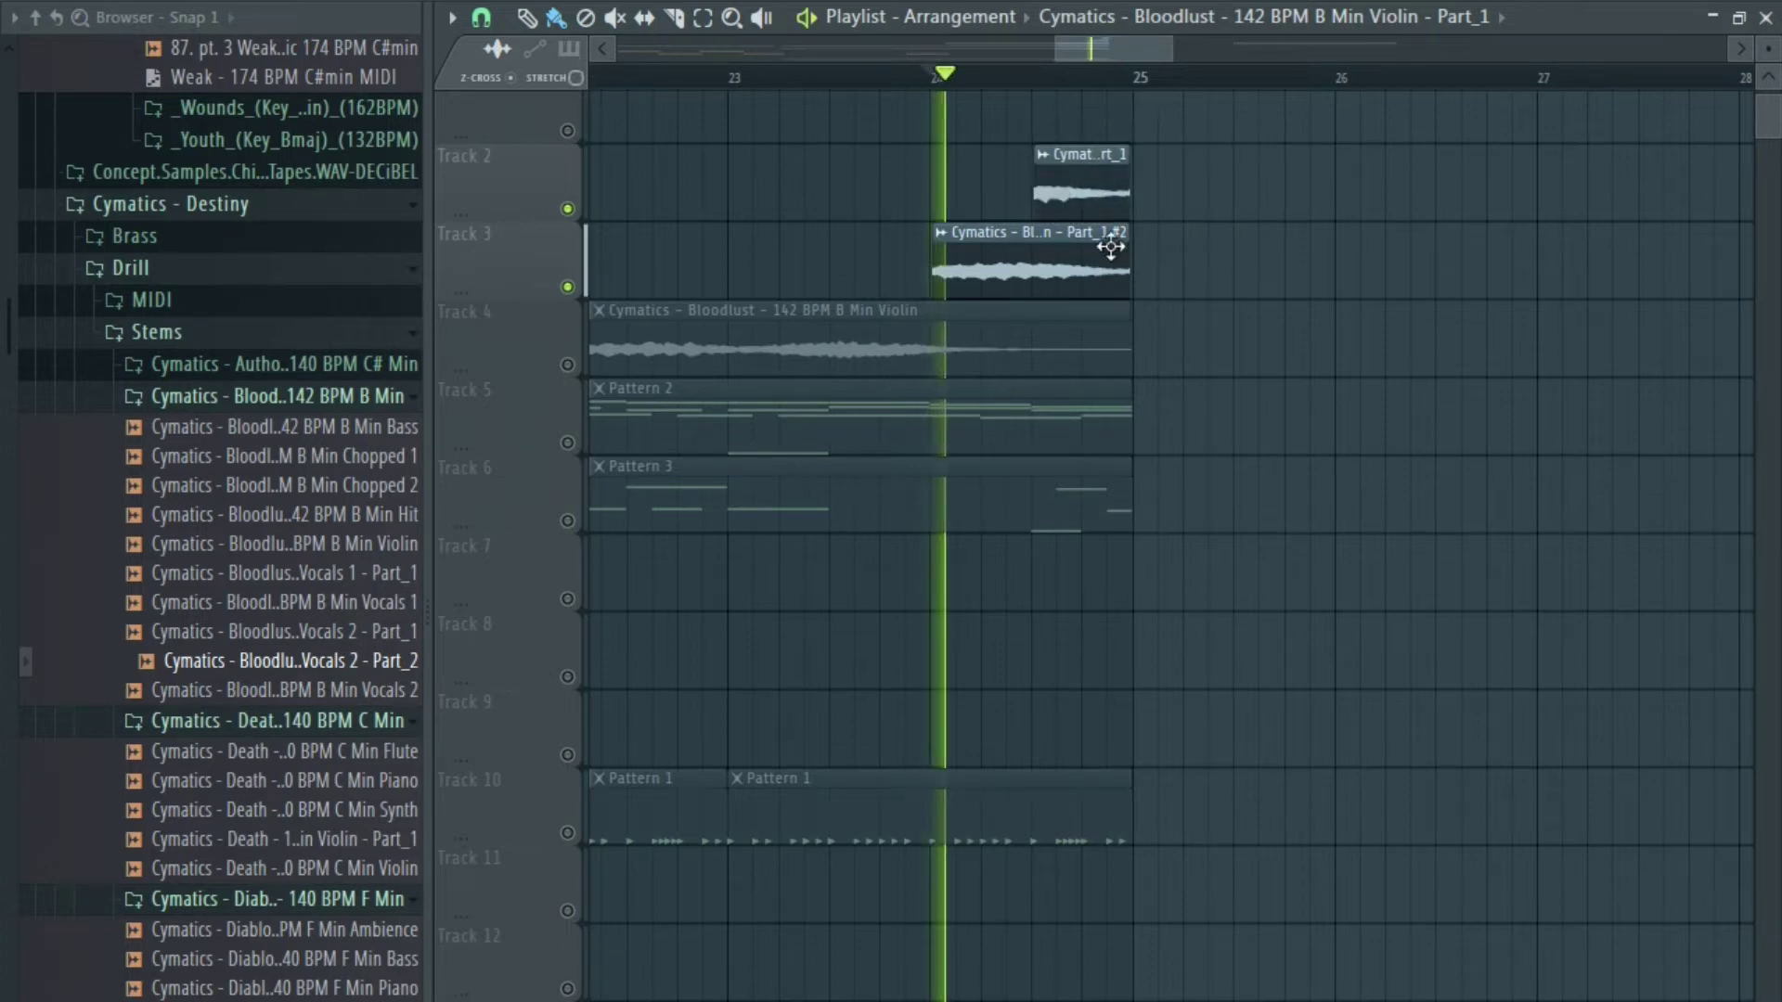
left_click_drag(1124, 248, 1055, 254)
key("space")
scroll(1070, 281, "up", 2)
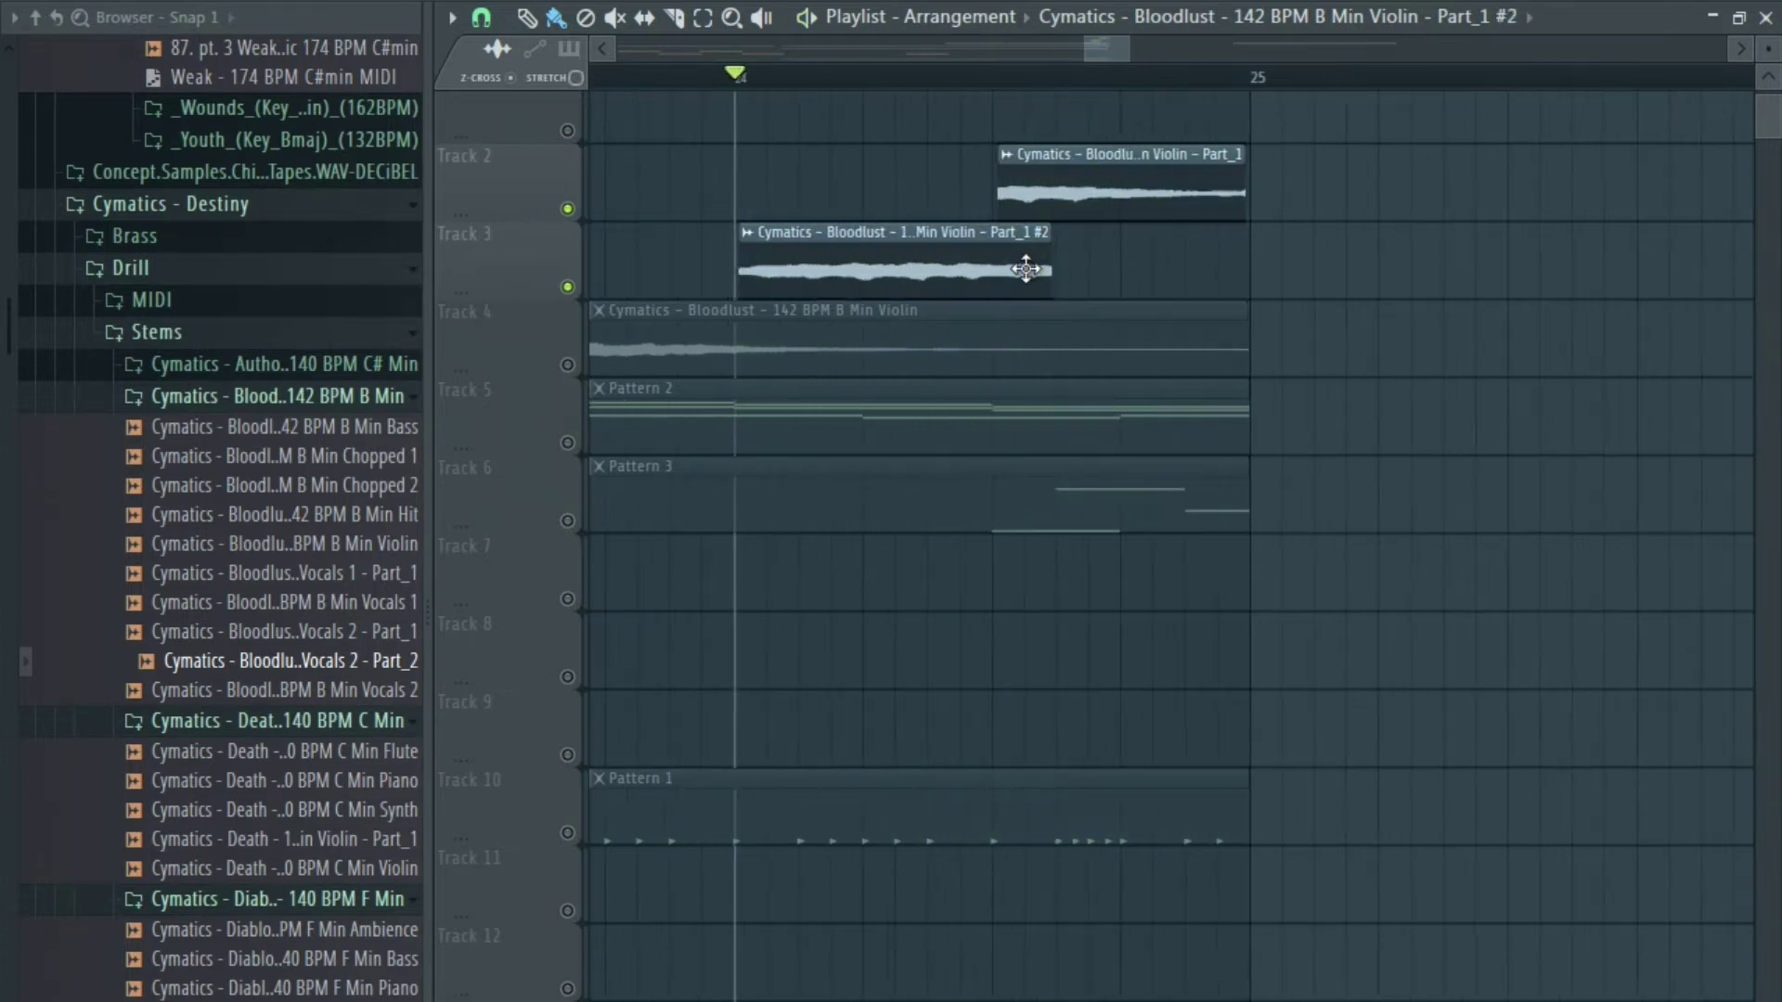
Extend the track 3 violin clip to about two thirds through bar 24 and trim the start of the track 2 clip to meet it.
key("space")
key("space")
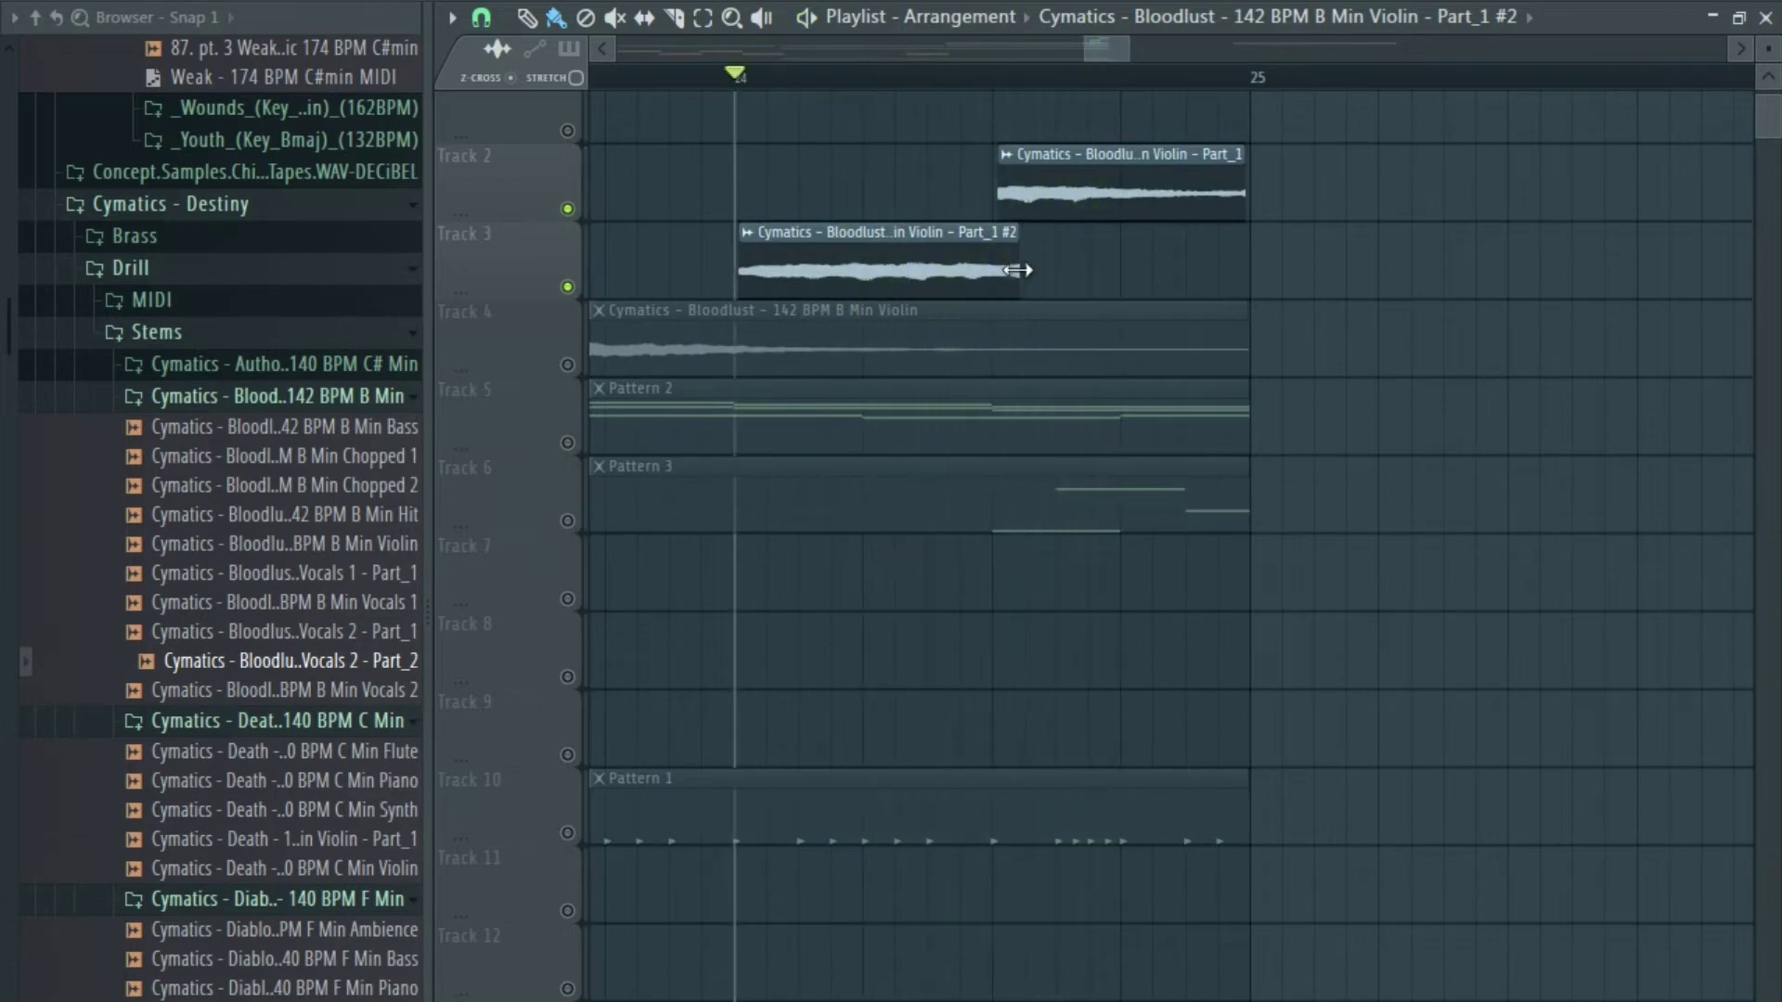
key("space")
left_click_drag(1019, 269, 1076, 271)
key("space")
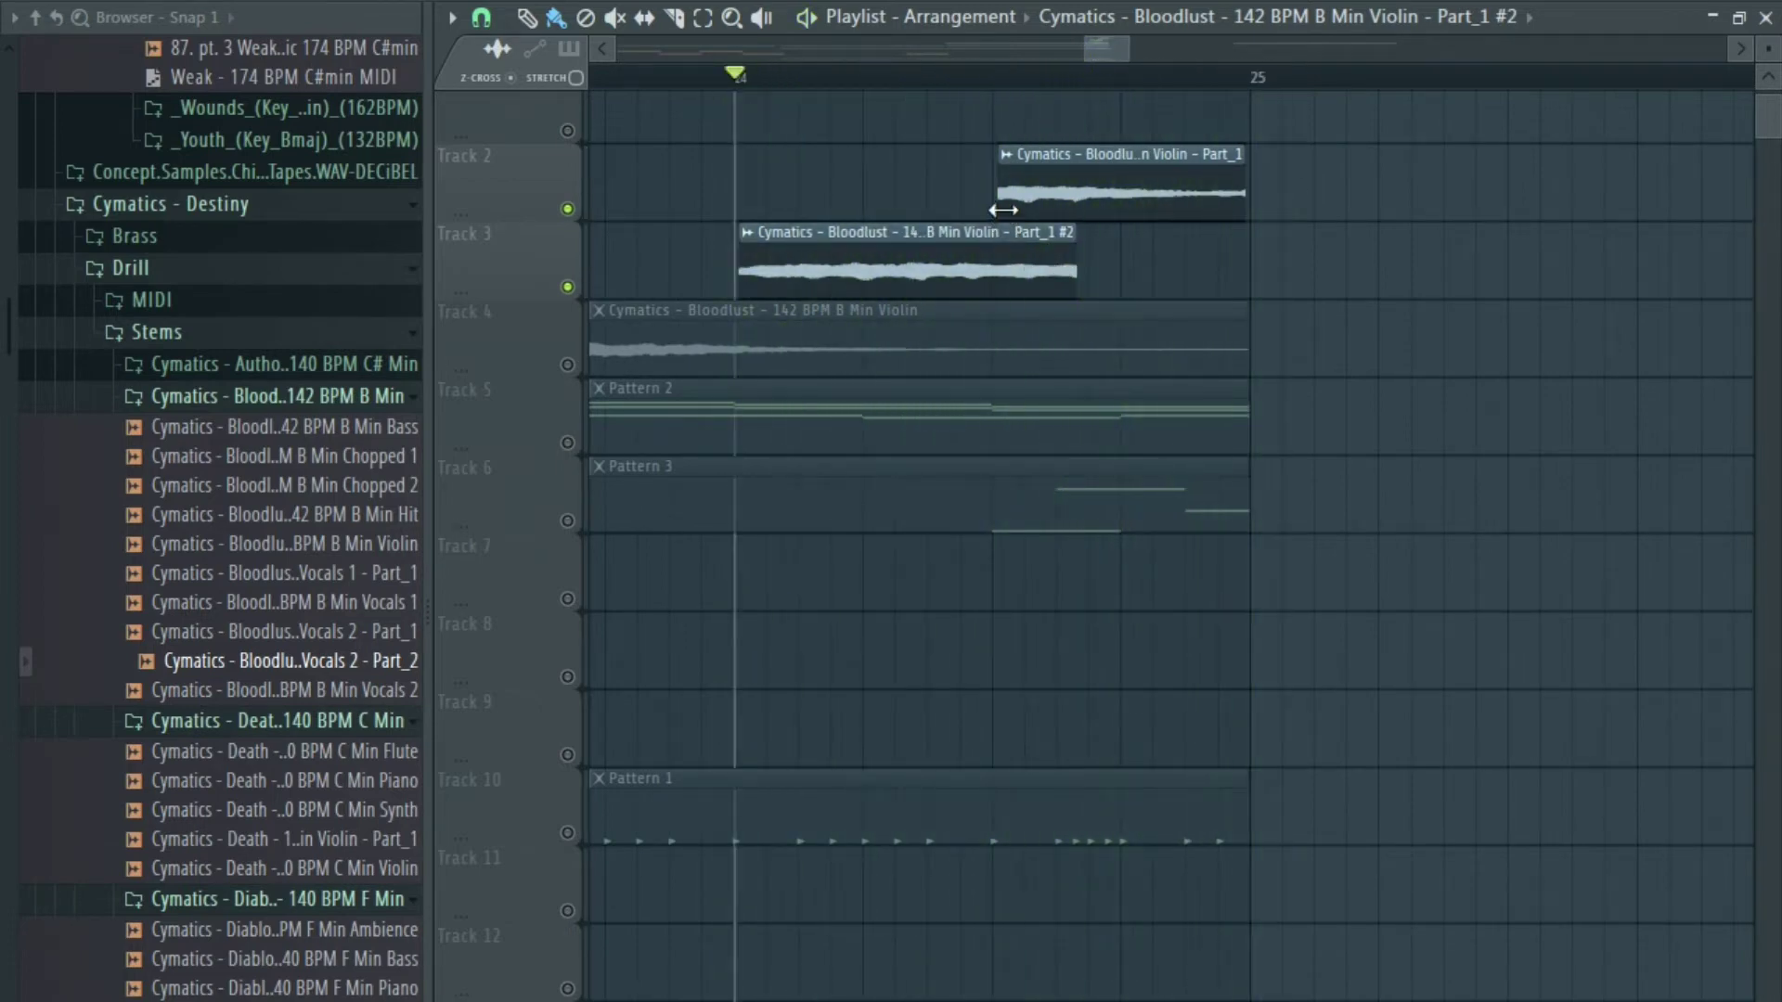
key("space")
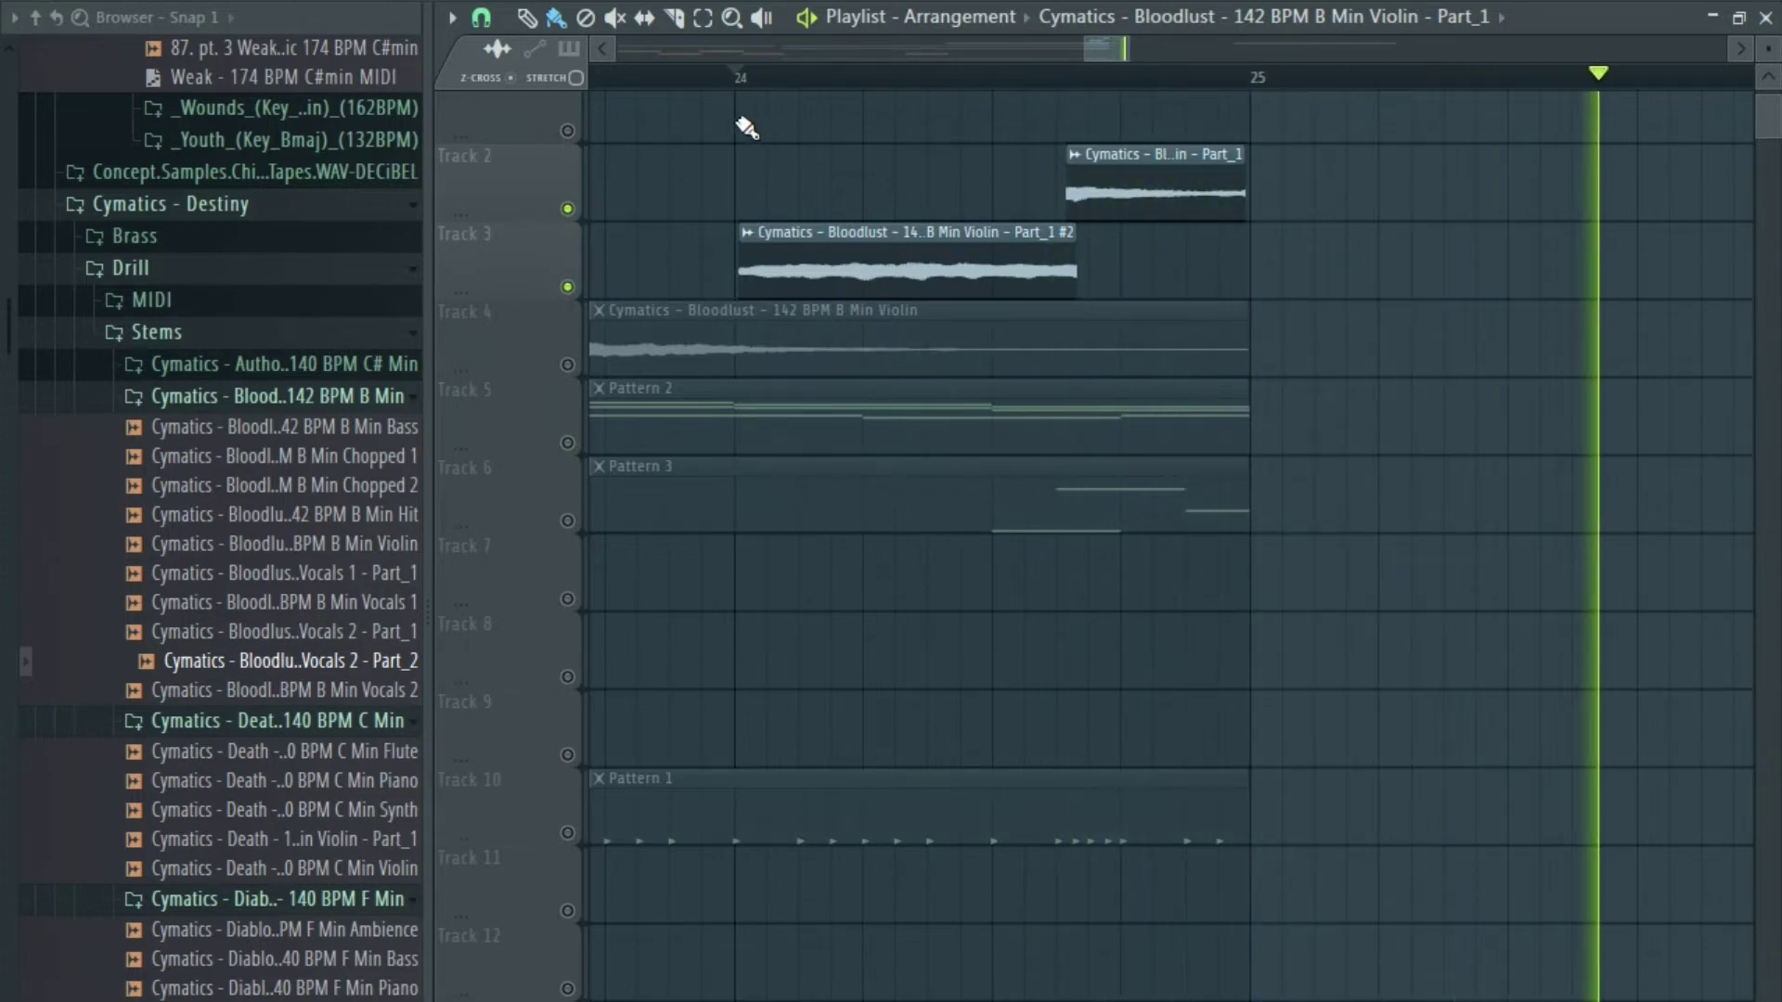
Unsolo tracks 2 and 3 and play the violin transition from bar 24 with all tracks.
scroll(740, 128, "down", 3)
key("space")
right_click(569, 136)
key("space")
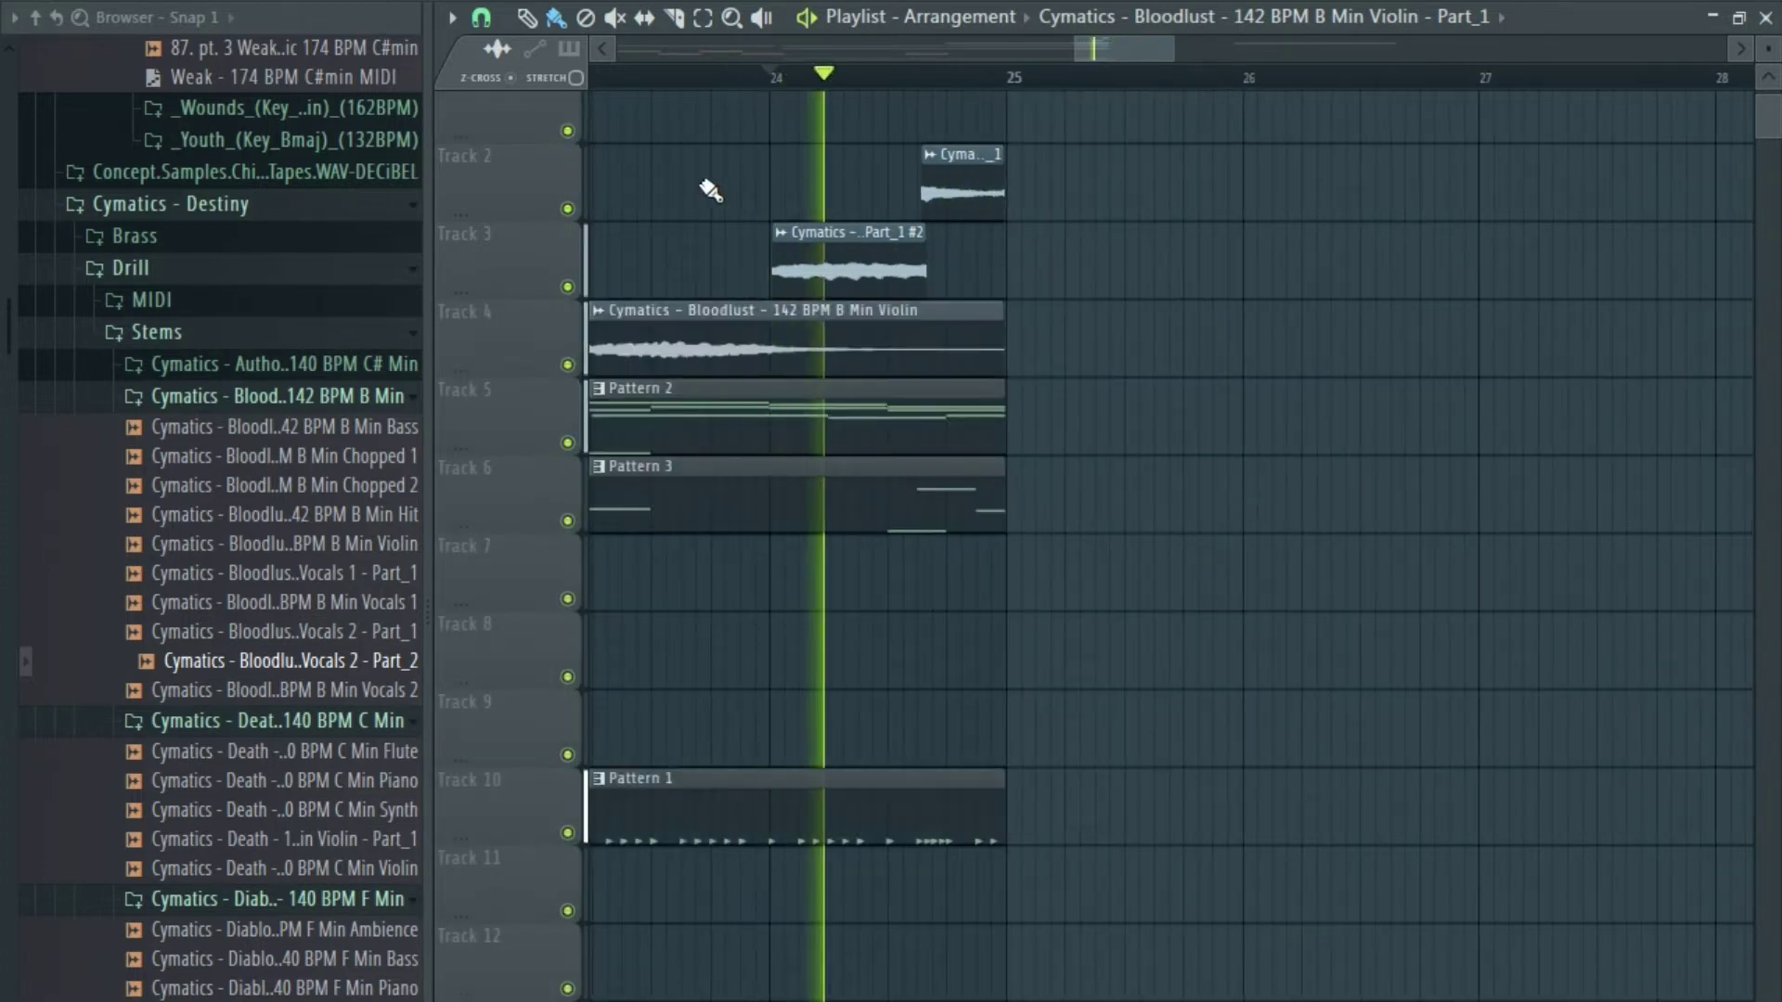
scroll(872, 191, "down", 5)
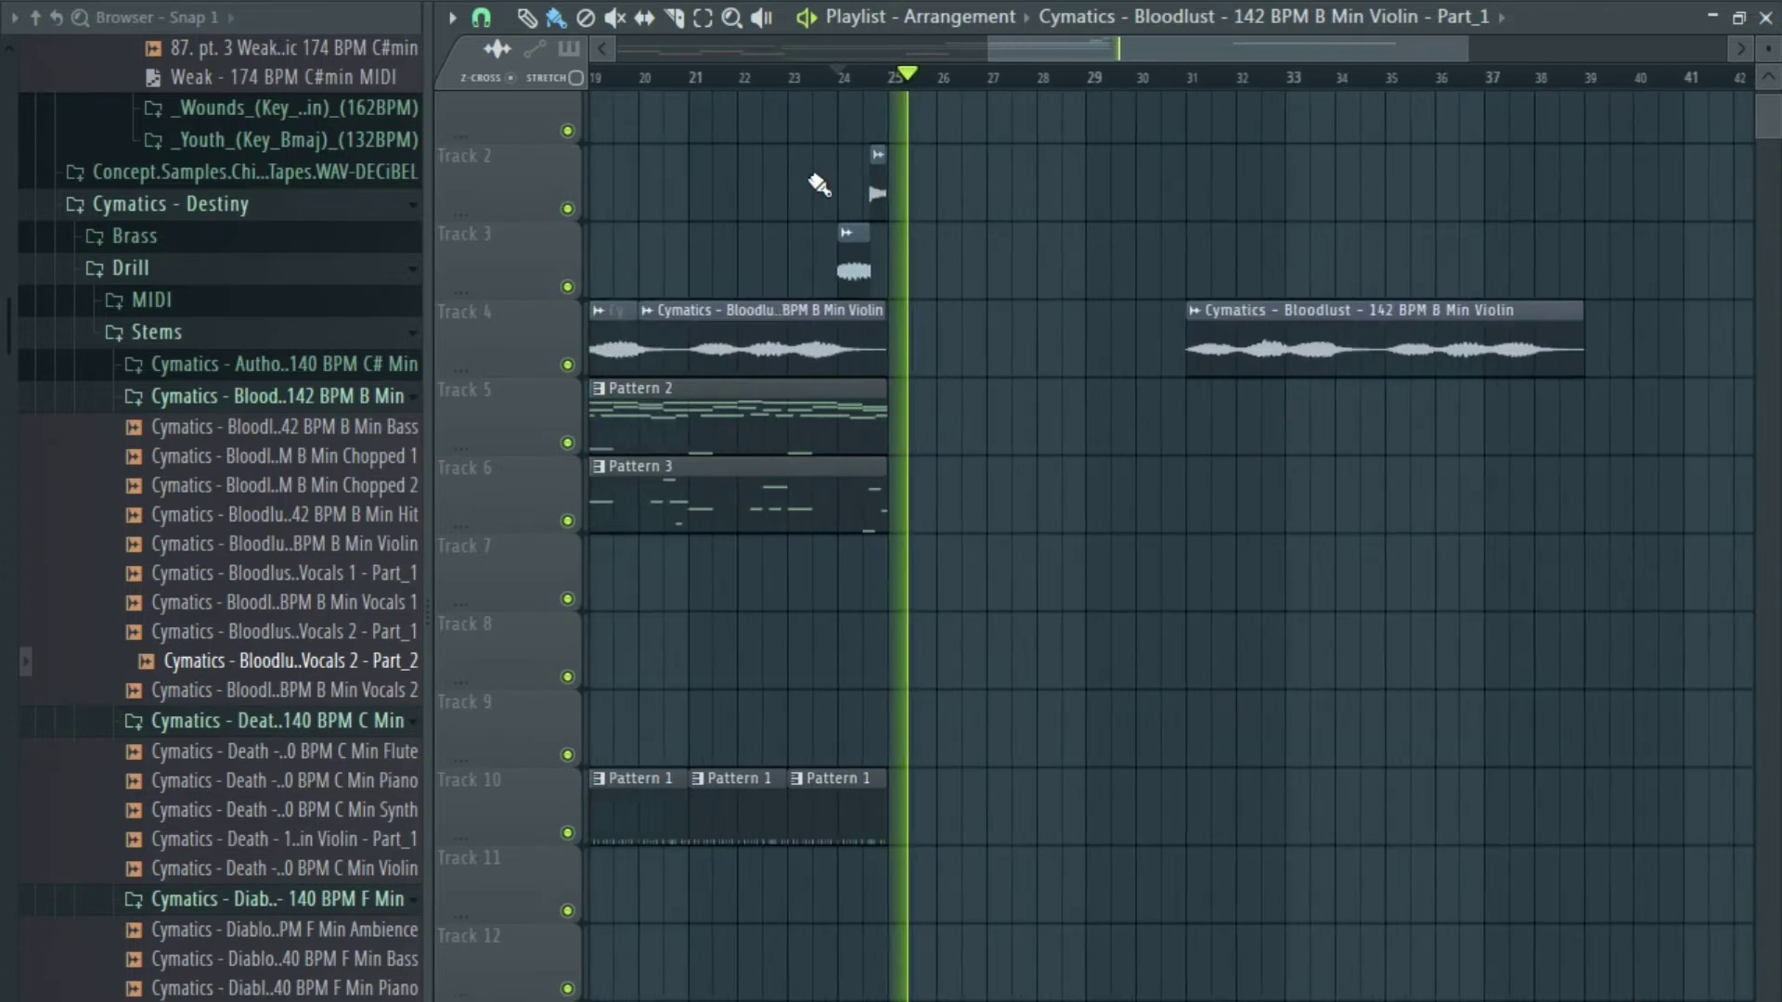
key("space")
Play the arrangement from bar 17 to review the violin section in the full mix.
left_click_drag(824, 174, 1099, 199)
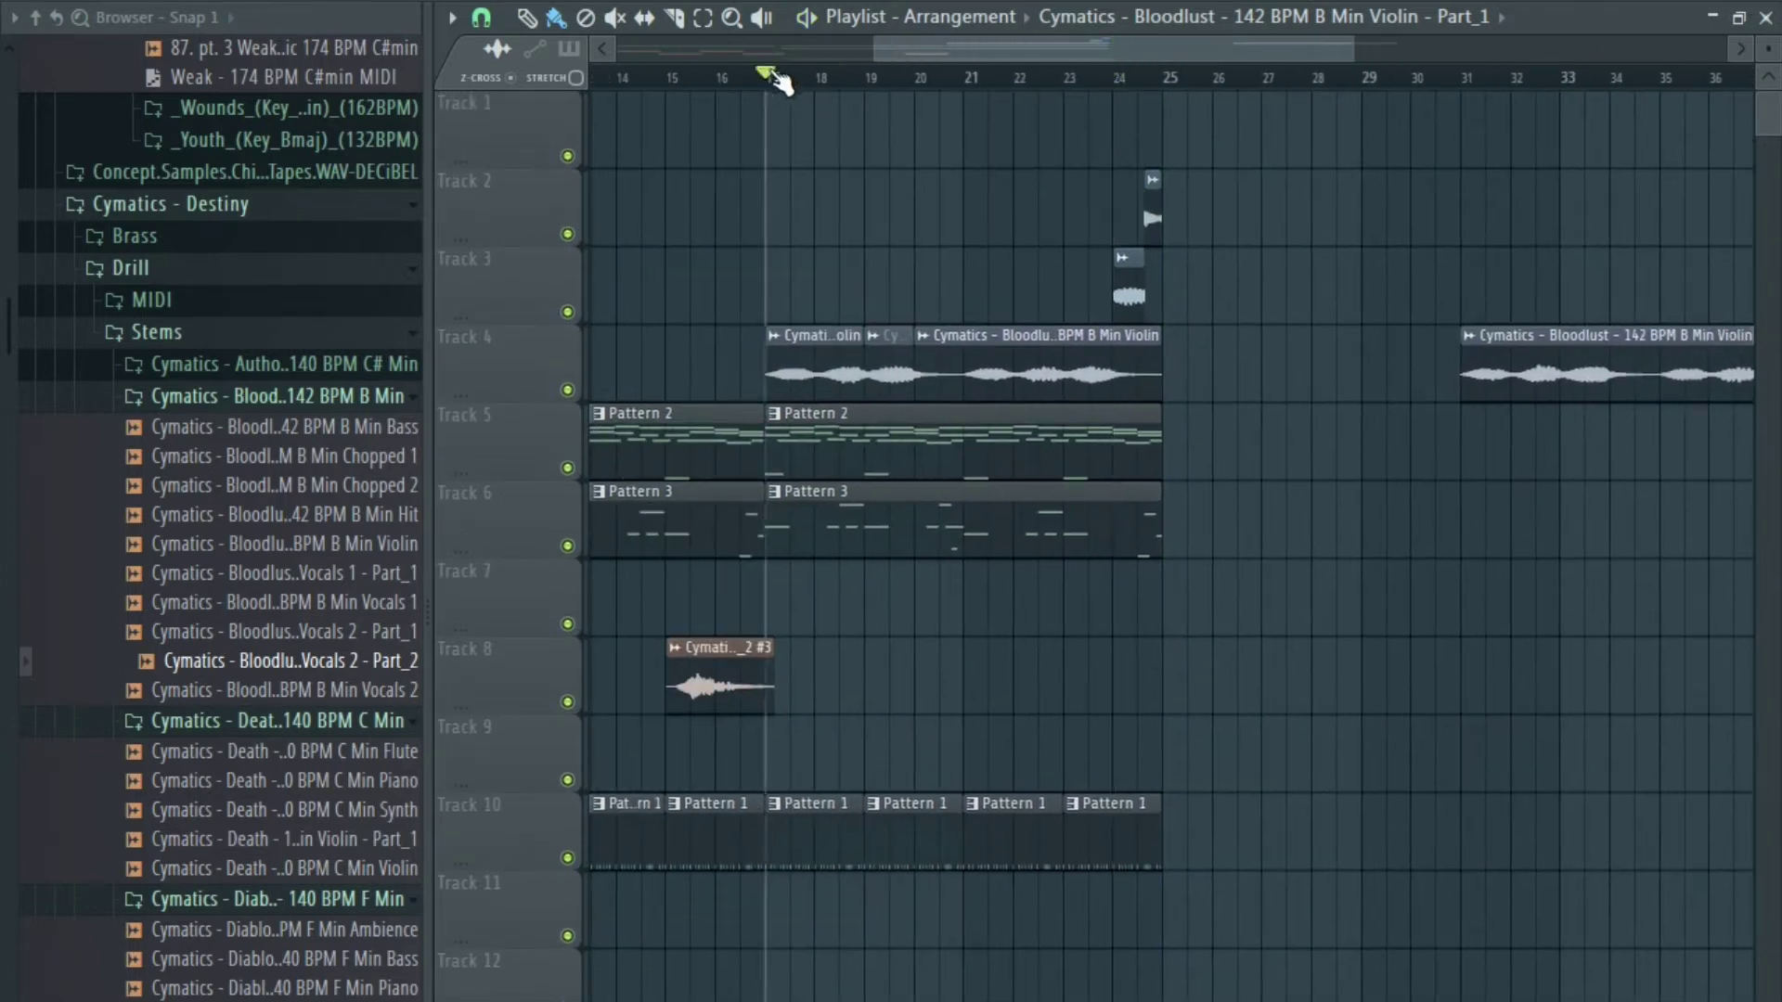
key("space")
scroll(1021, 279, "down", 4)
scroll(1067, 362, "up", 3)
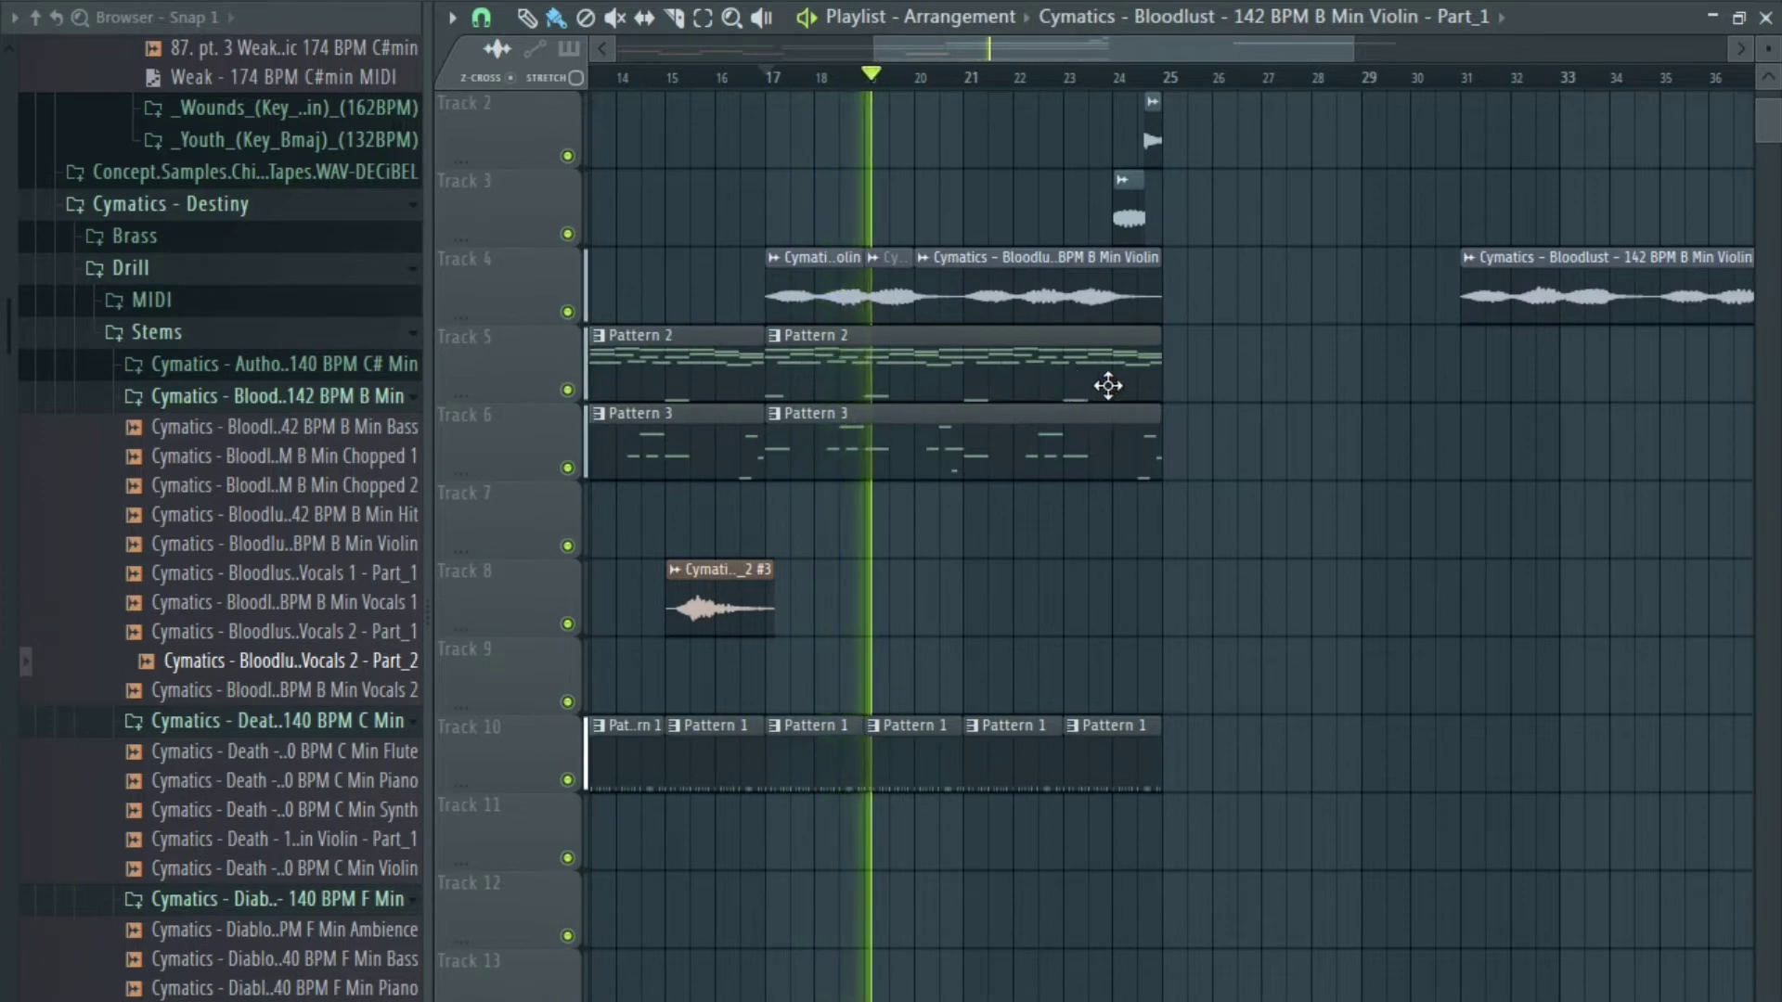
scroll(1234, 459, "up", 1)
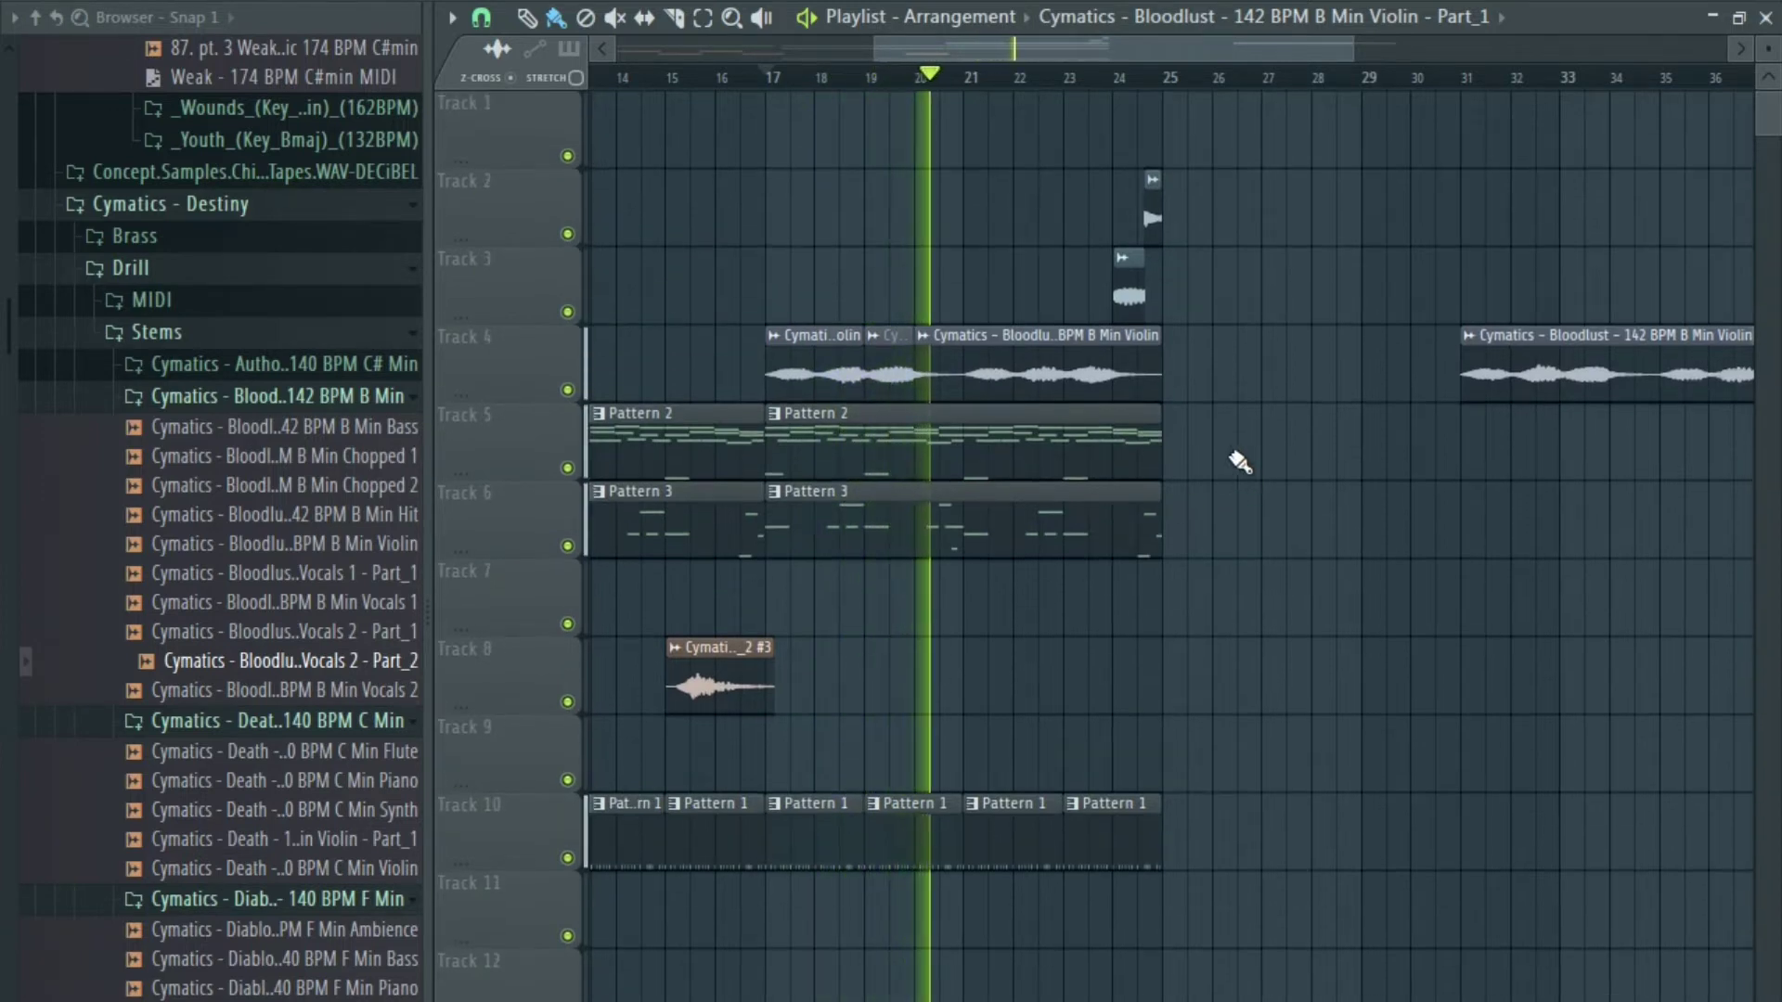
scroll(1239, 461, "down", 3)
key("space")
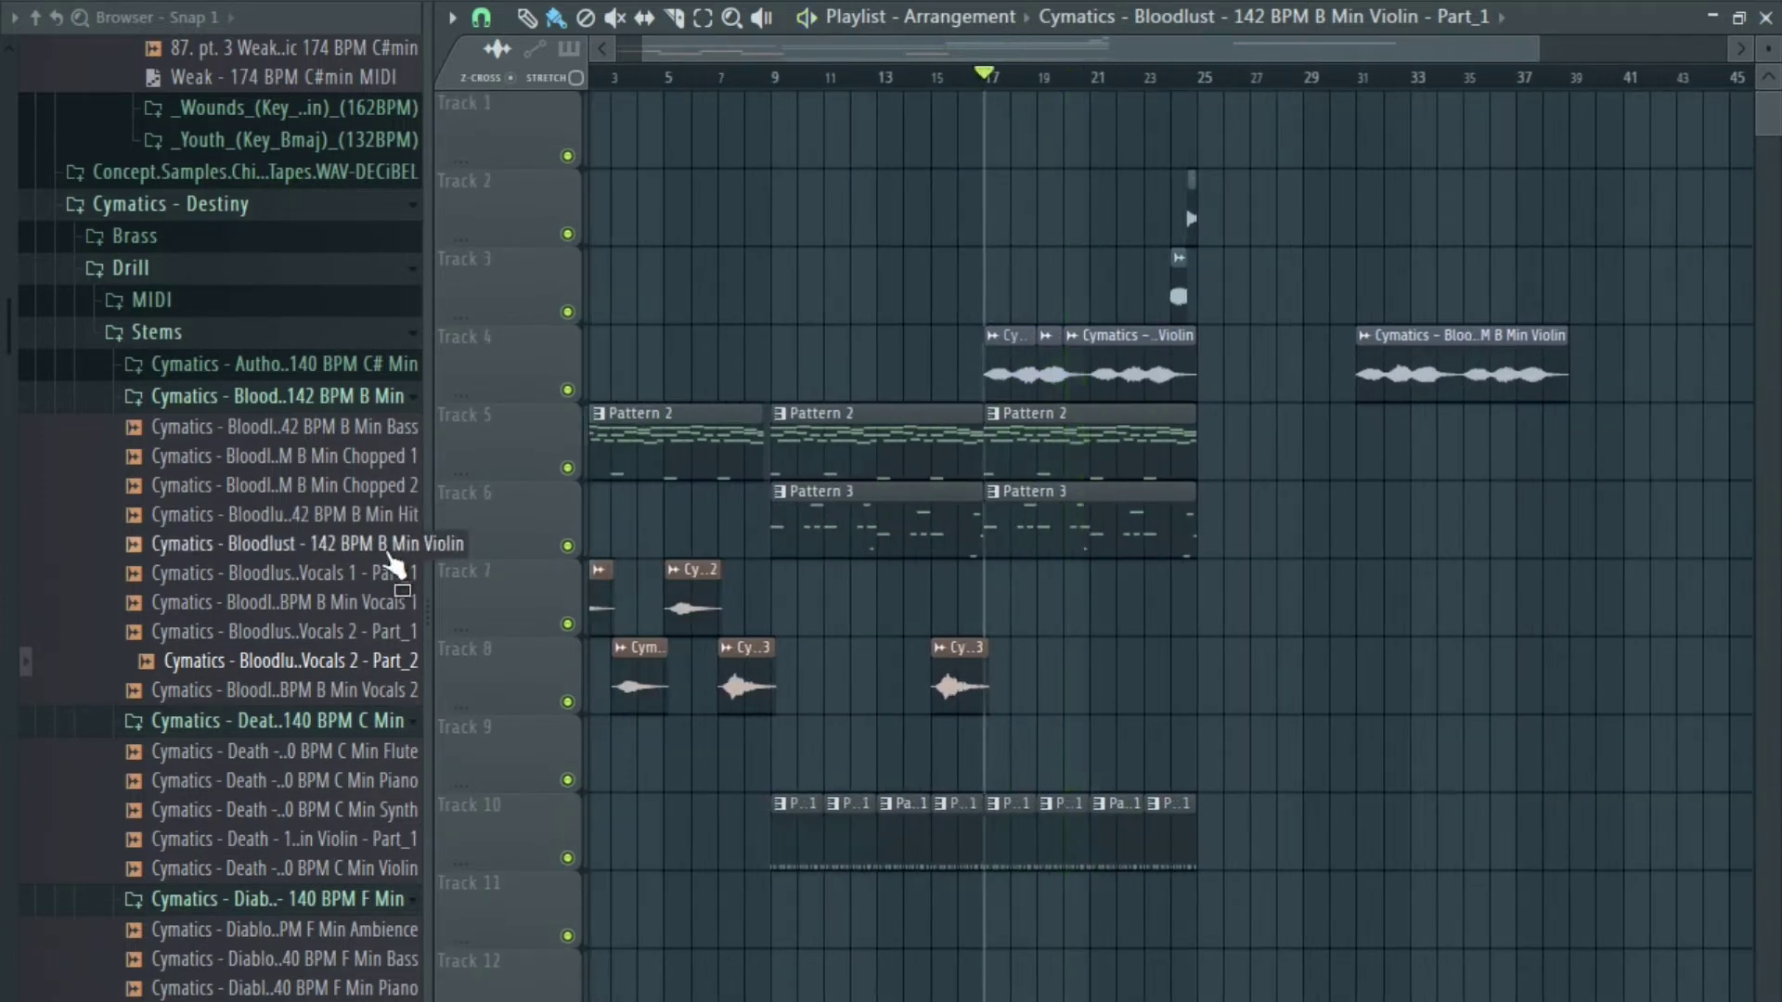
Try the Bloodlust Vocals 1 stem on track 3 from bar 6 and play it from about bar 8.
left_click(336, 615)
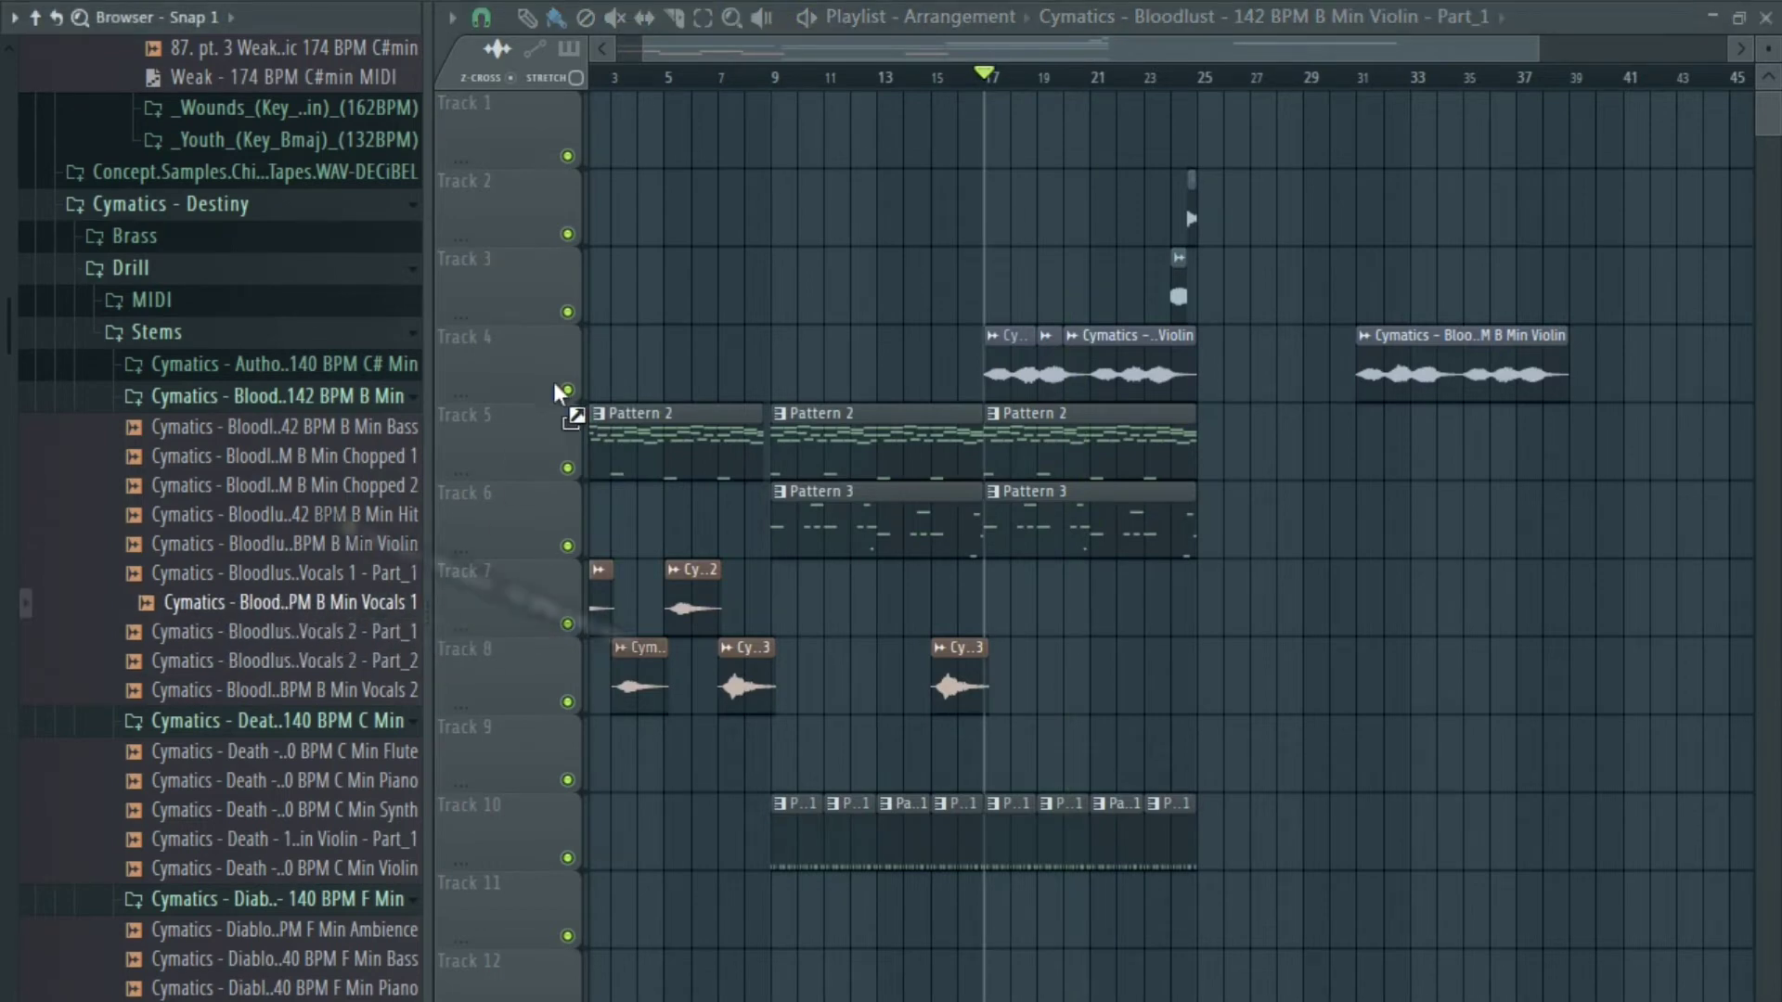
left_click_drag(554, 383, 672, 342)
left_click_drag(744, 284, 798, 278)
left_click(745, 78)
key("space")
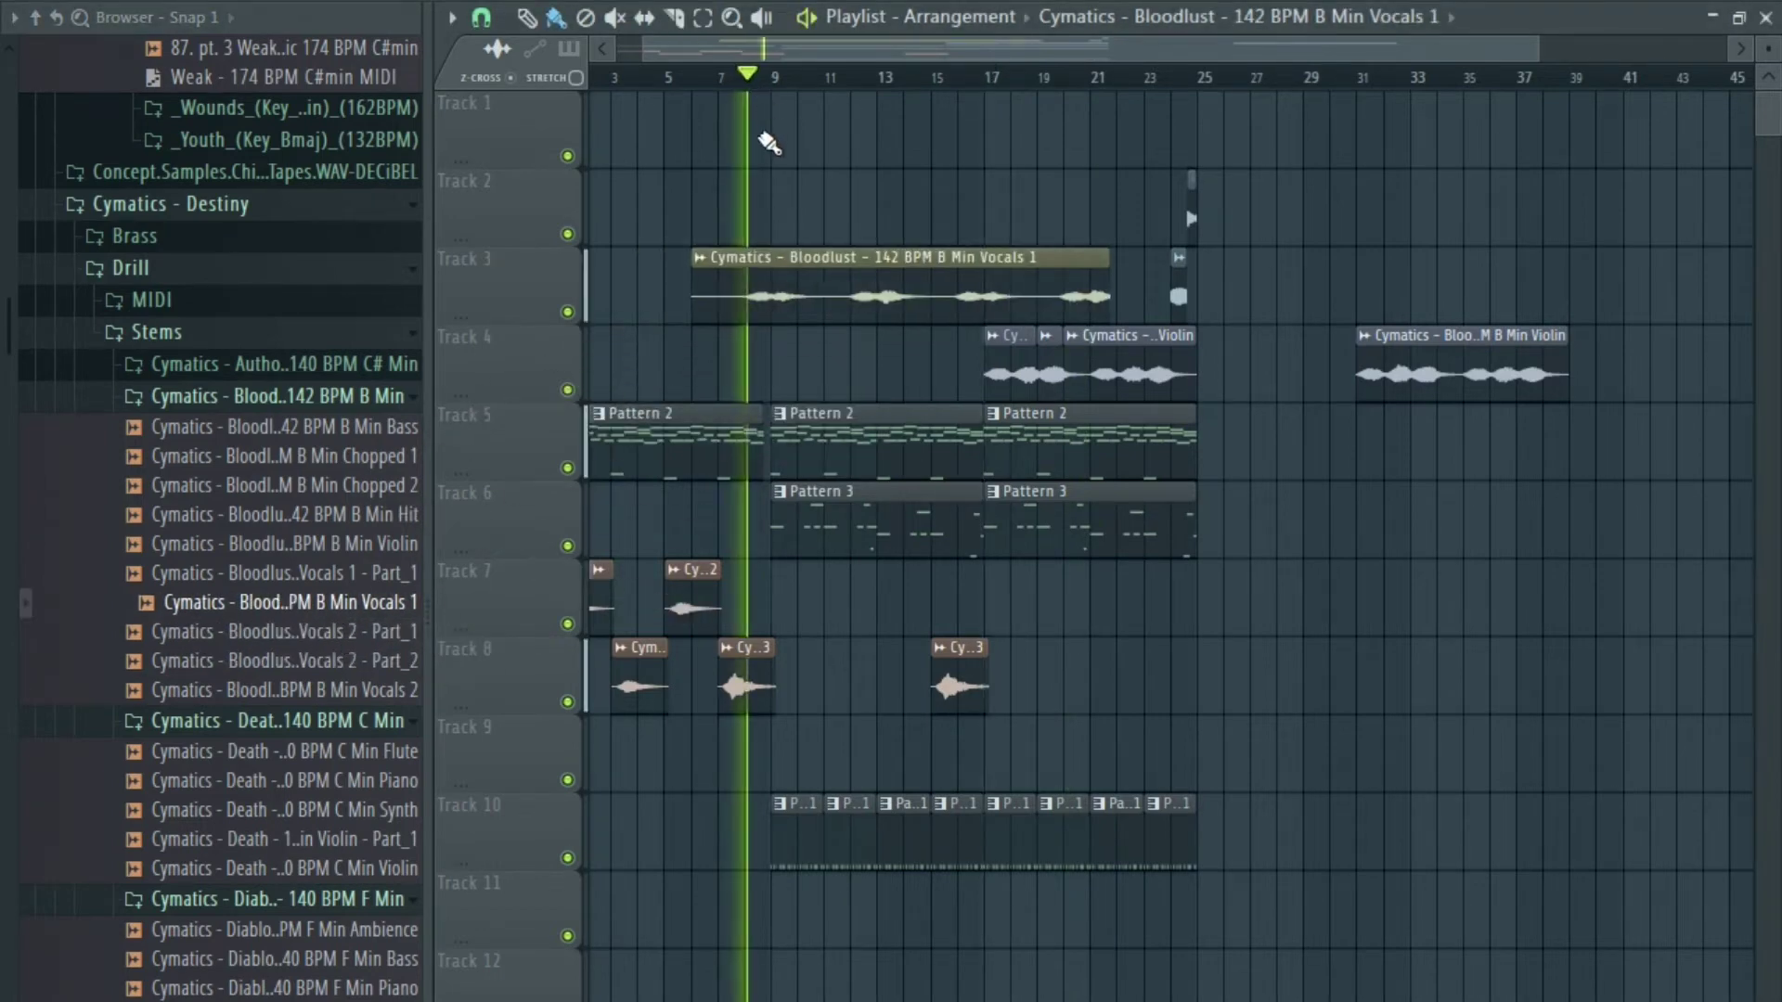
key("space")
Place the Cymatics Diablo 140 BPM F Min Strings stem at bar 1 on track 3 and play from the start.
scroll(243, 605, "down", 6)
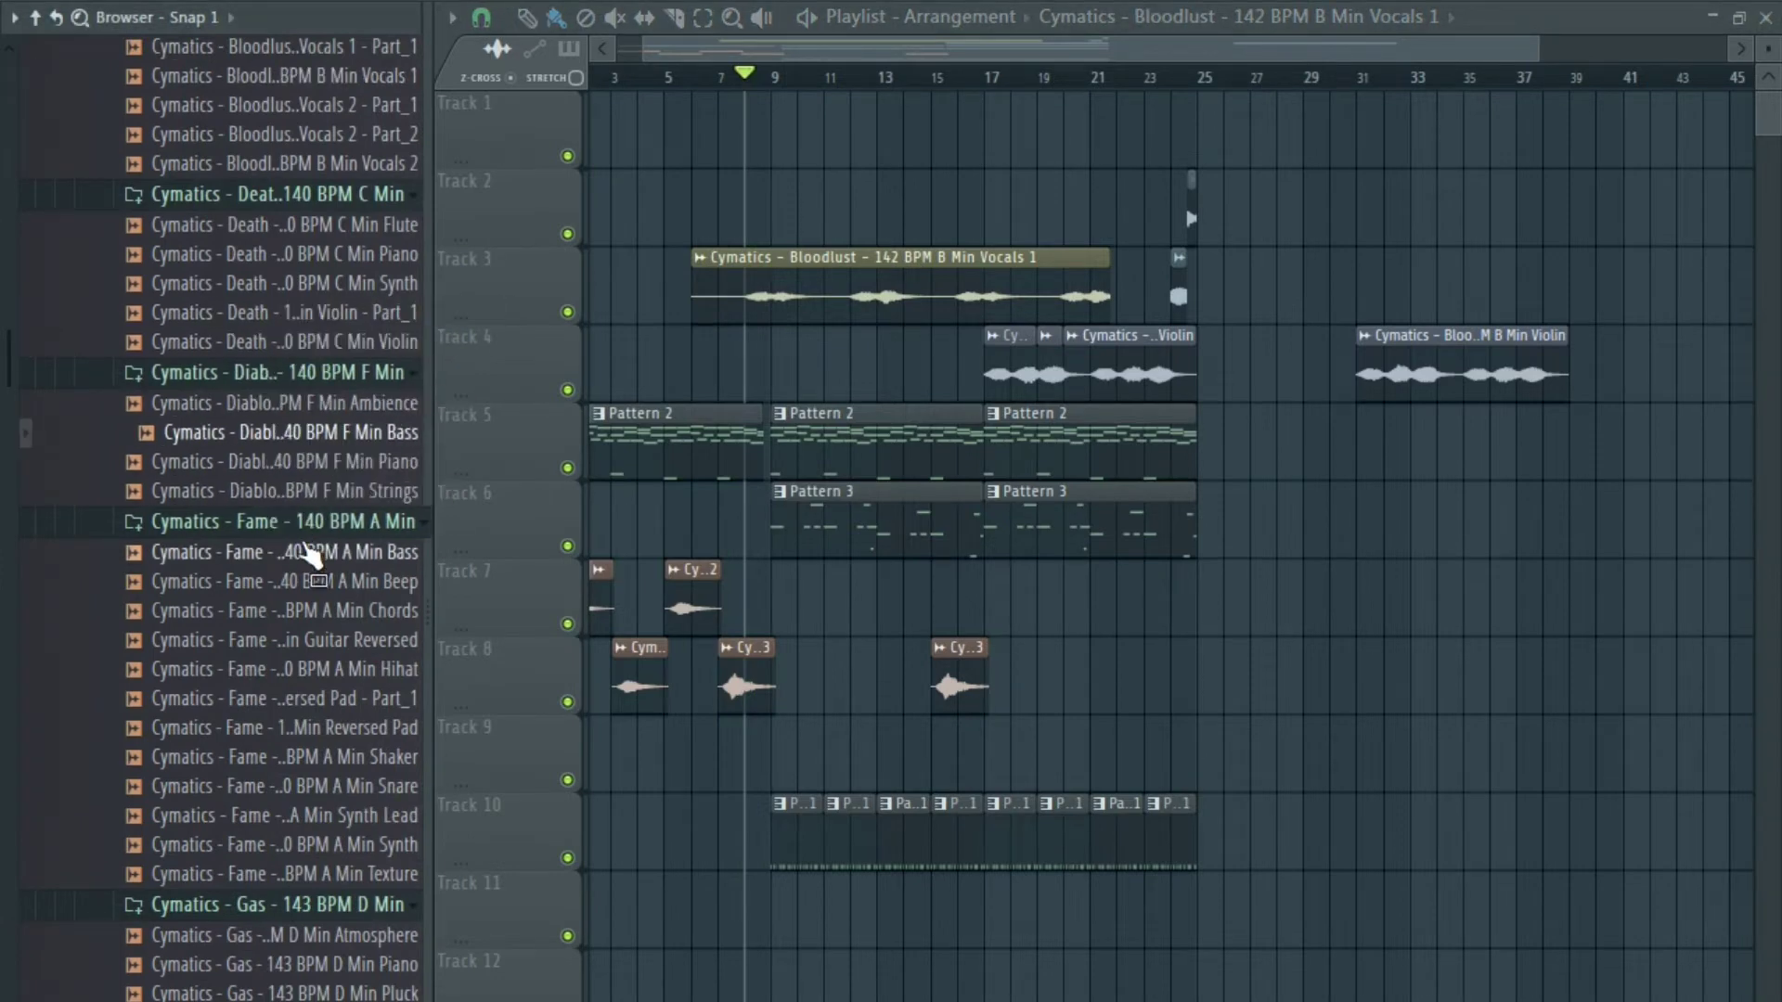
left_click(339, 522)
scroll(335, 483, "down", 2)
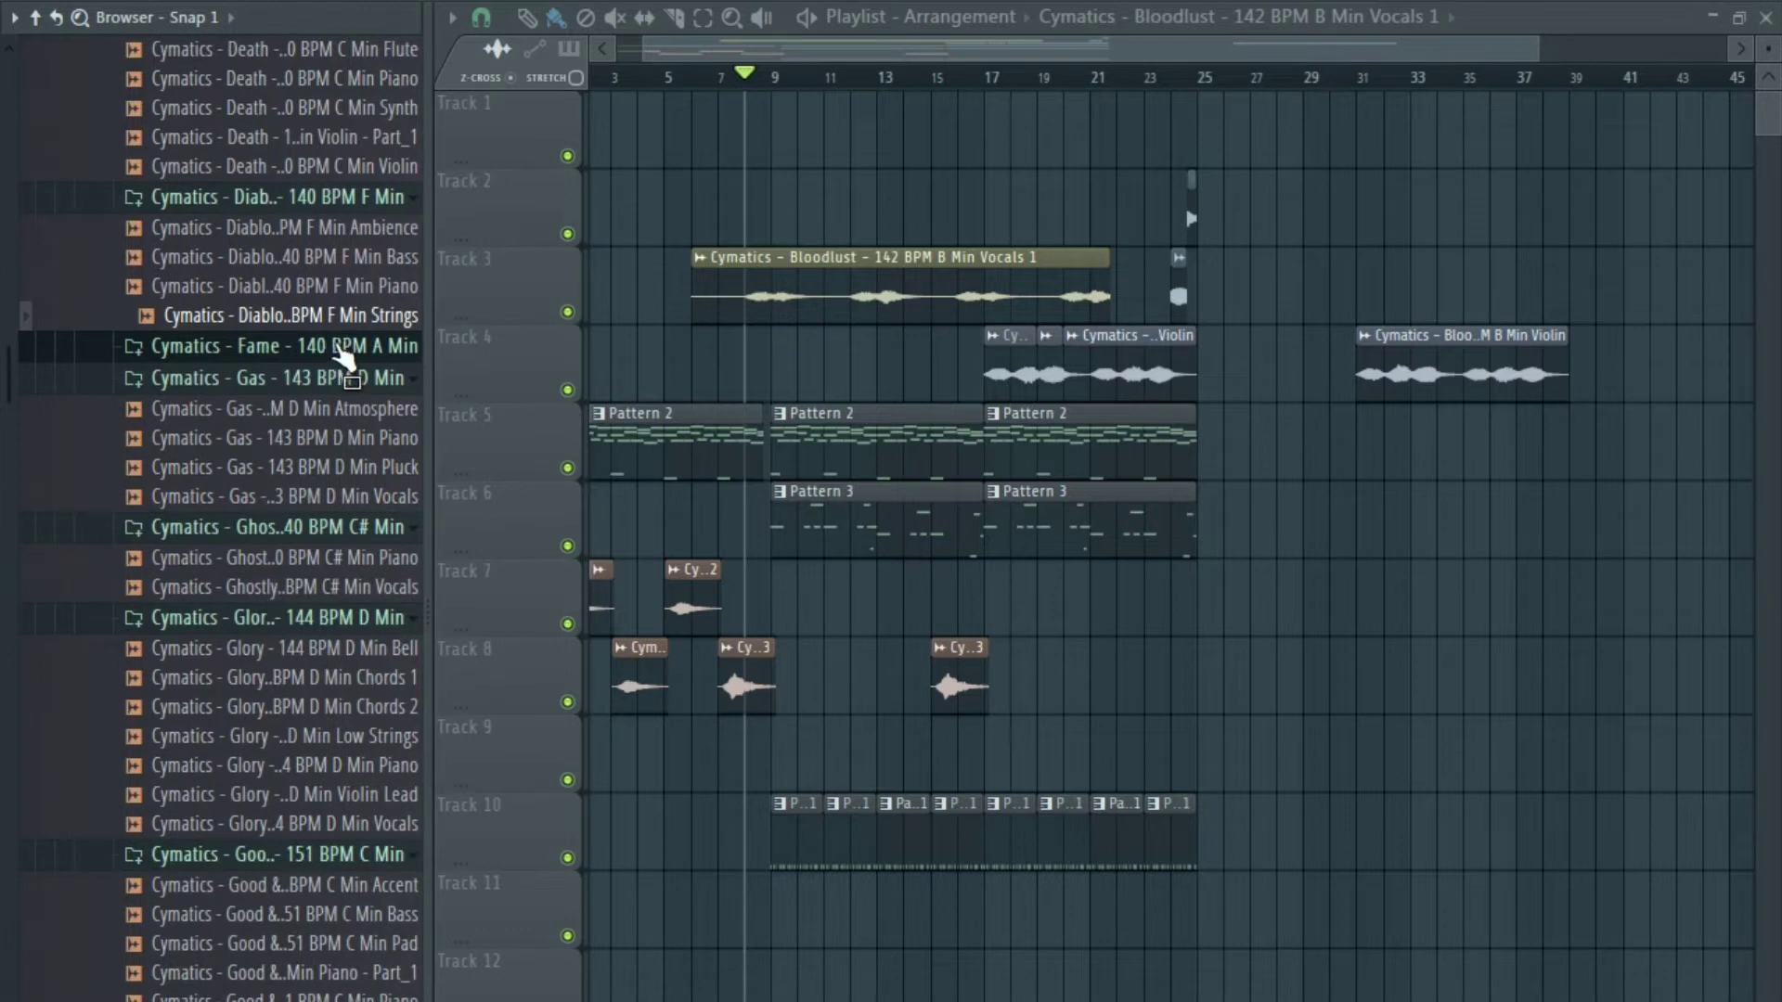
scroll(498, 279, "left", 2)
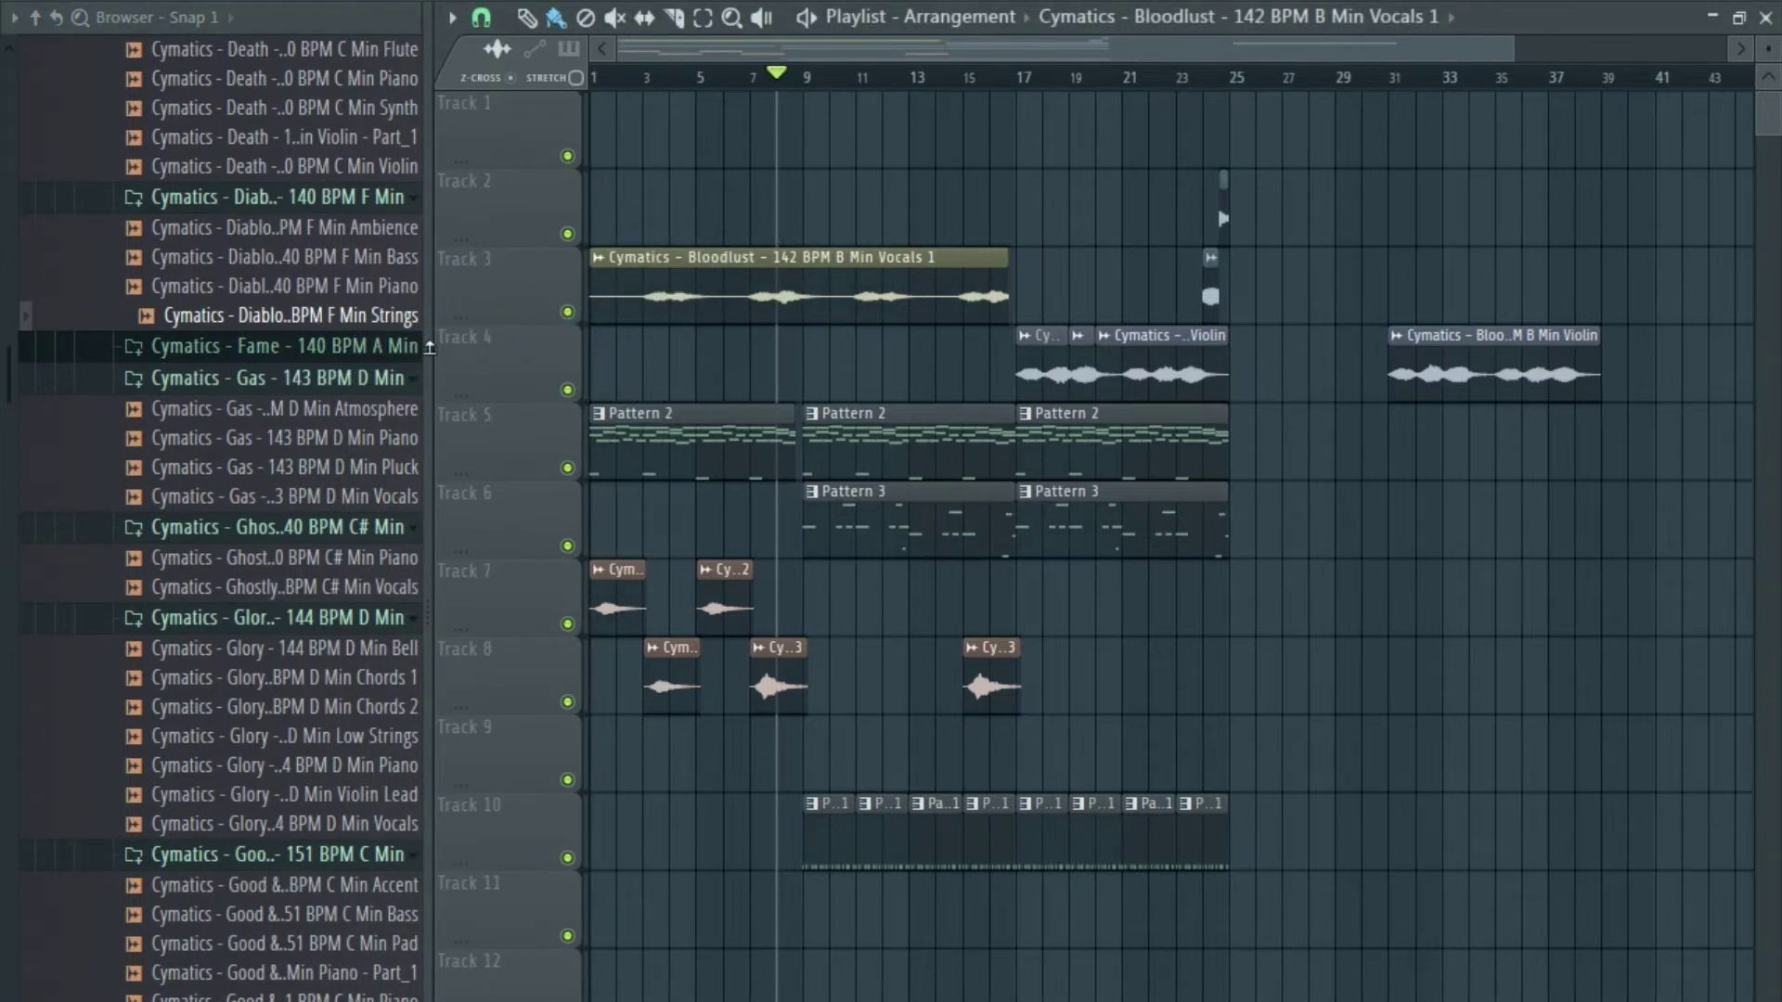
left_click_drag(343, 333, 597, 260)
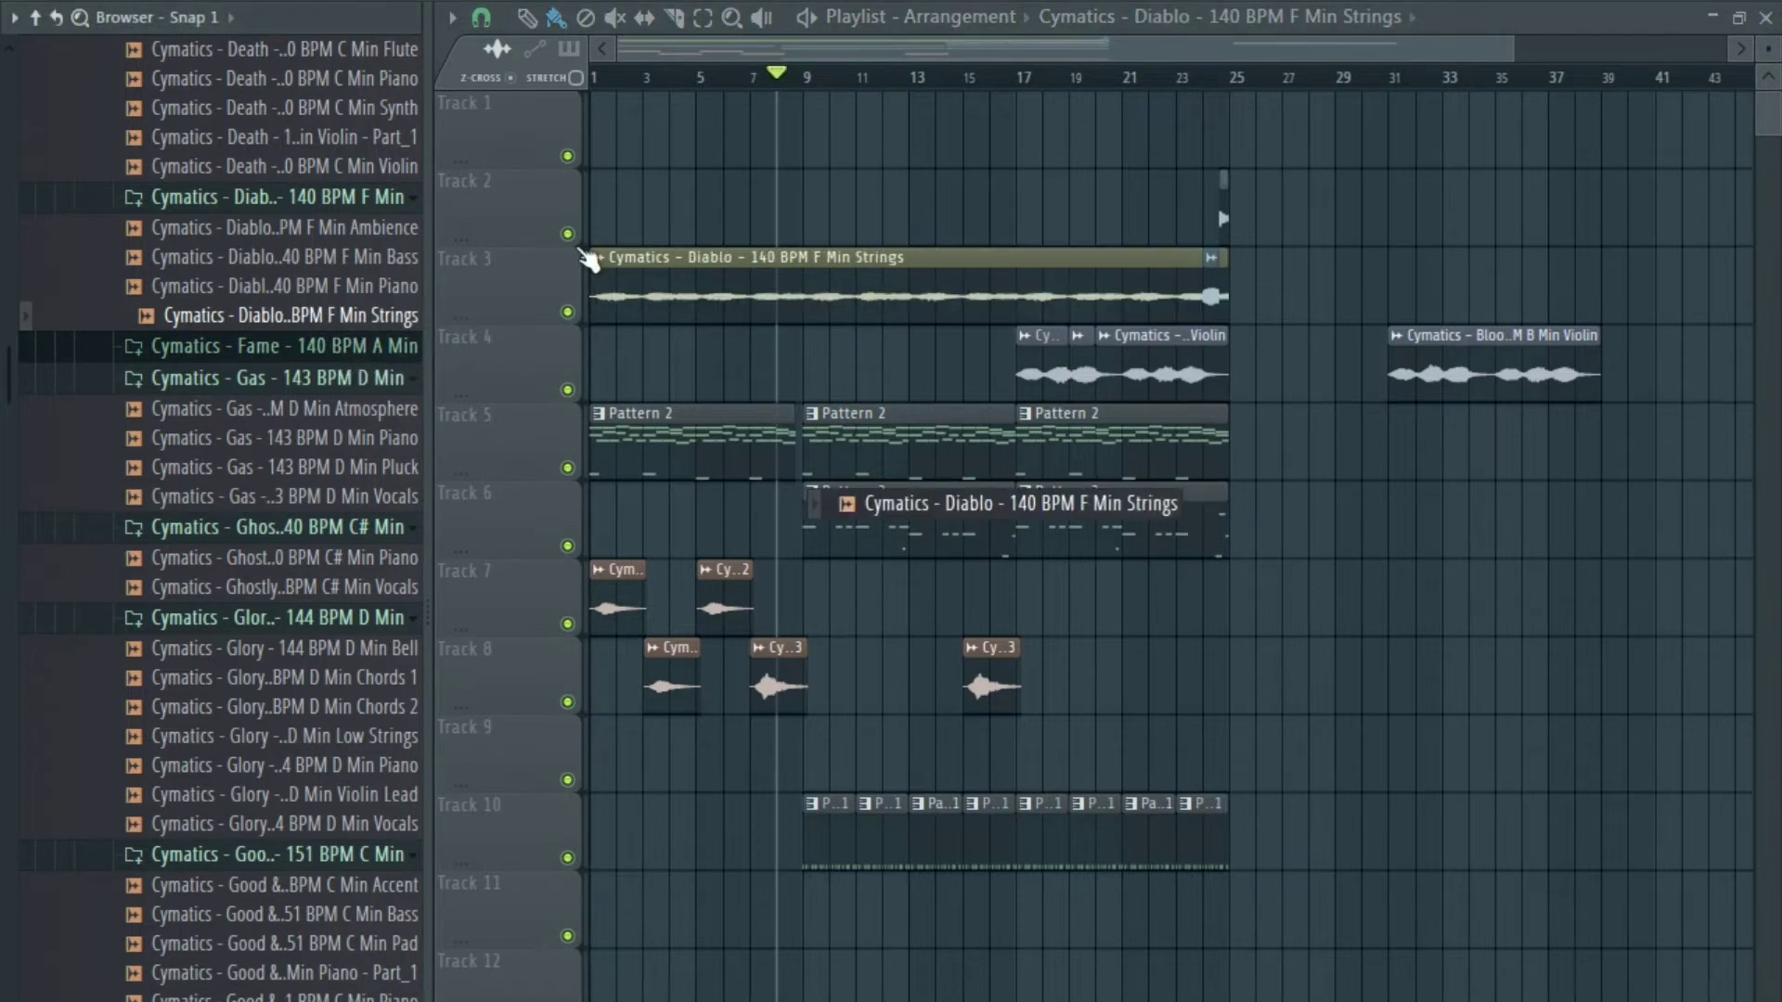
left_click_drag(629, 76, 597, 76)
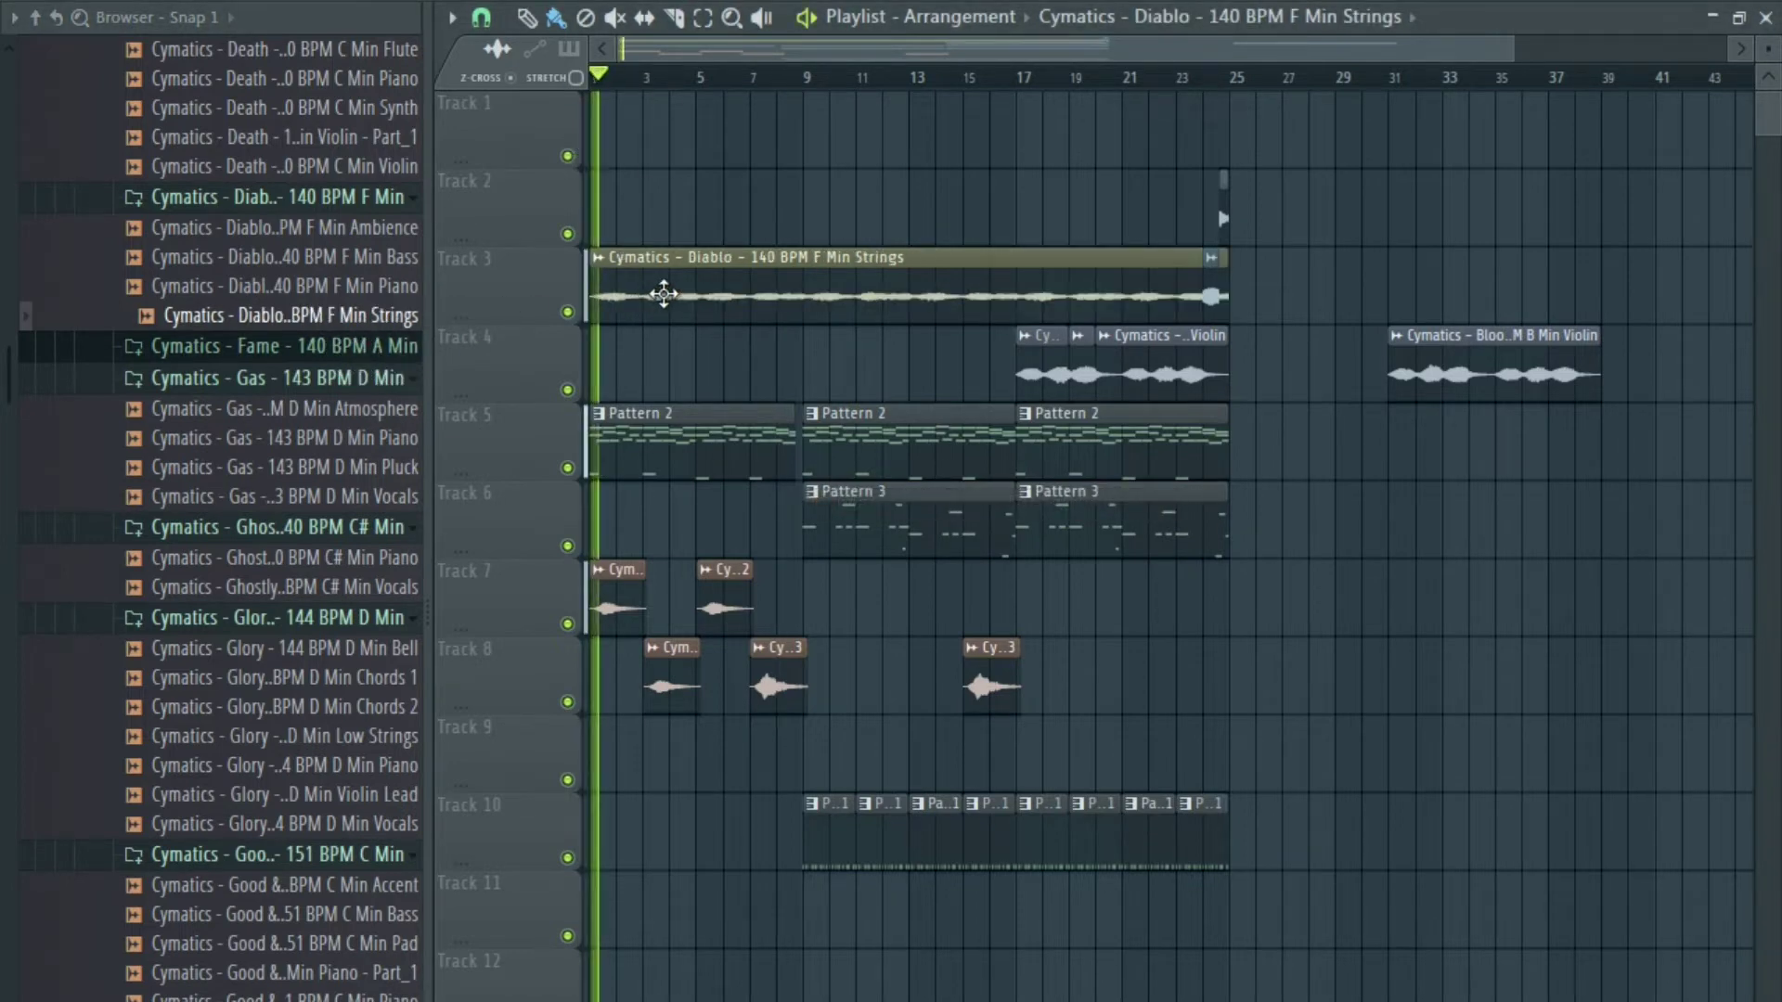
Set the Diablo Strings' time stretching mode to Auto with a raised pitch, and move the clip to track 1.
key("space")
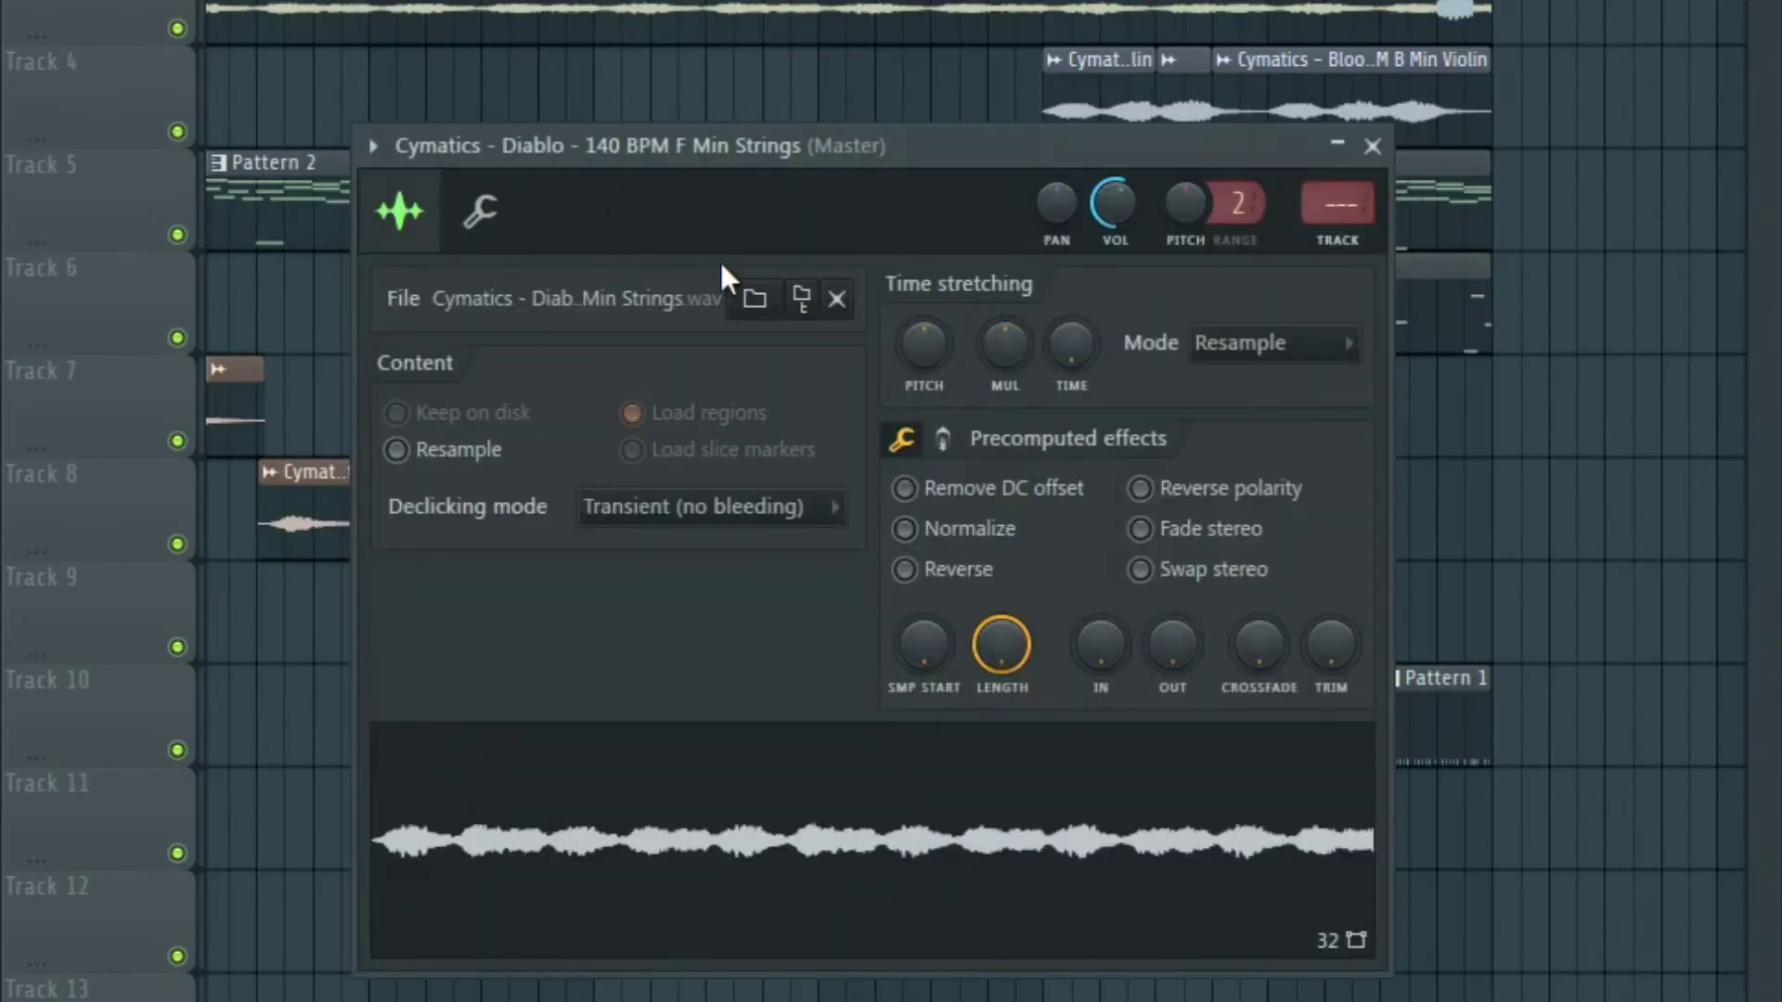
left_click(415, 96)
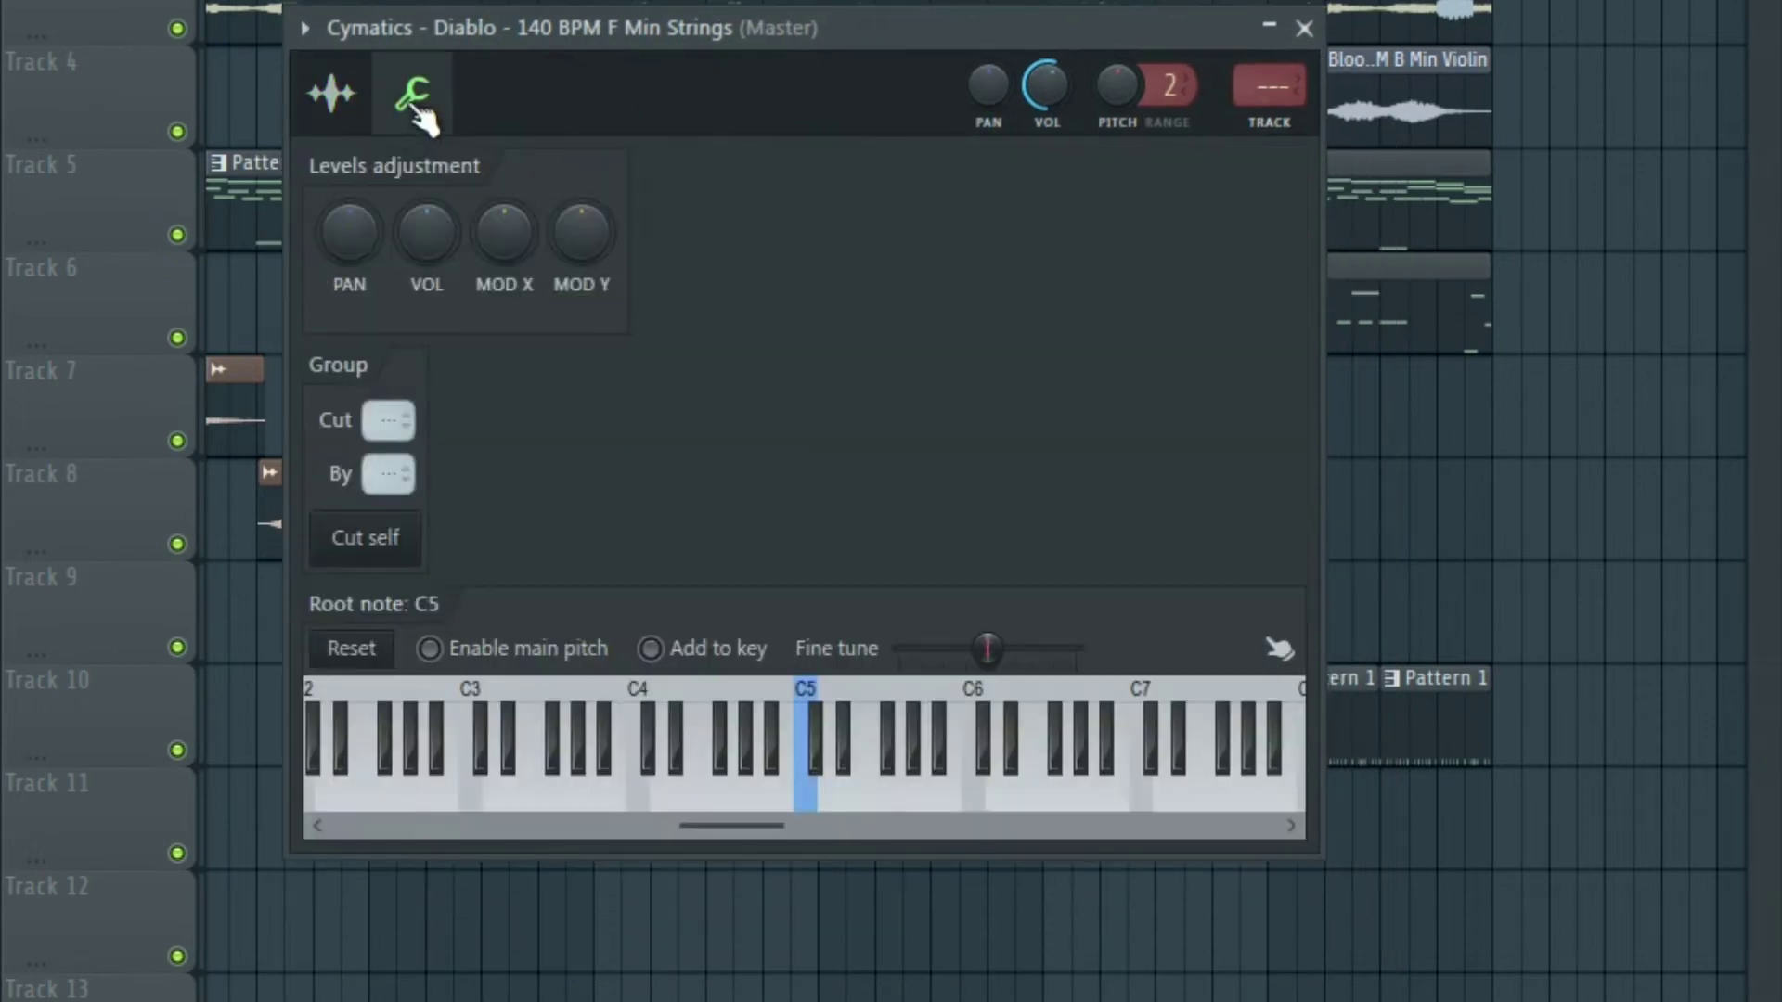
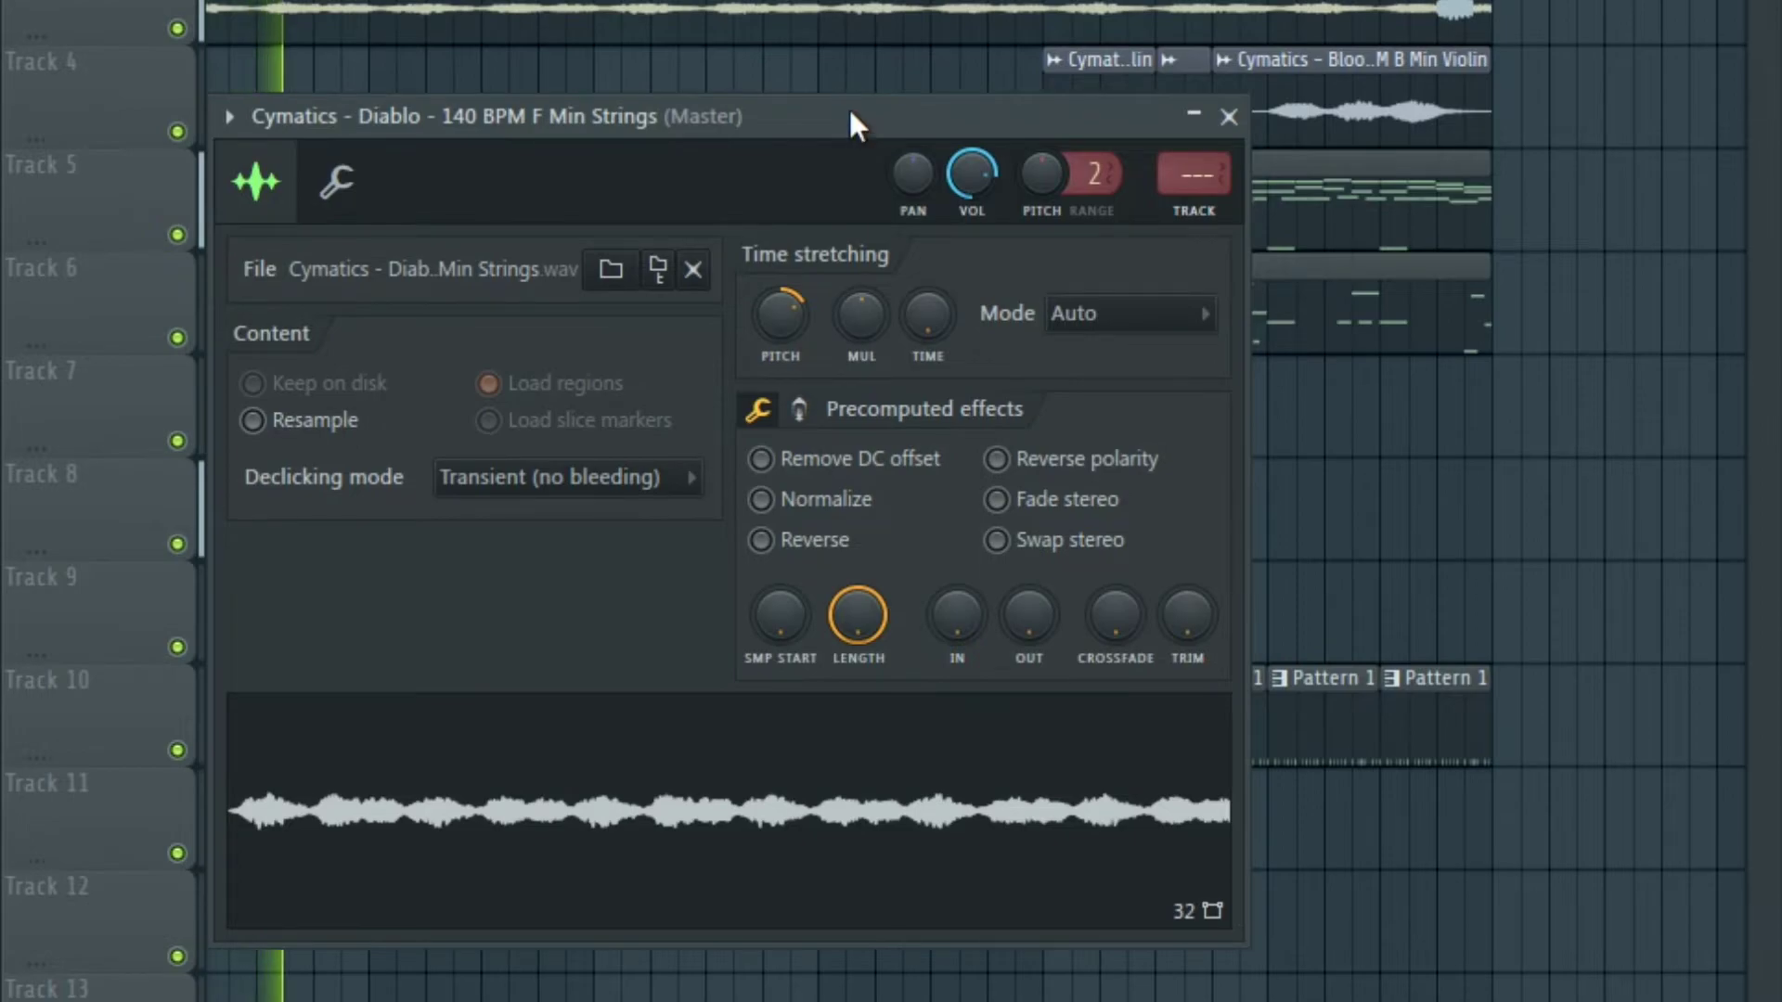
key("Escape")
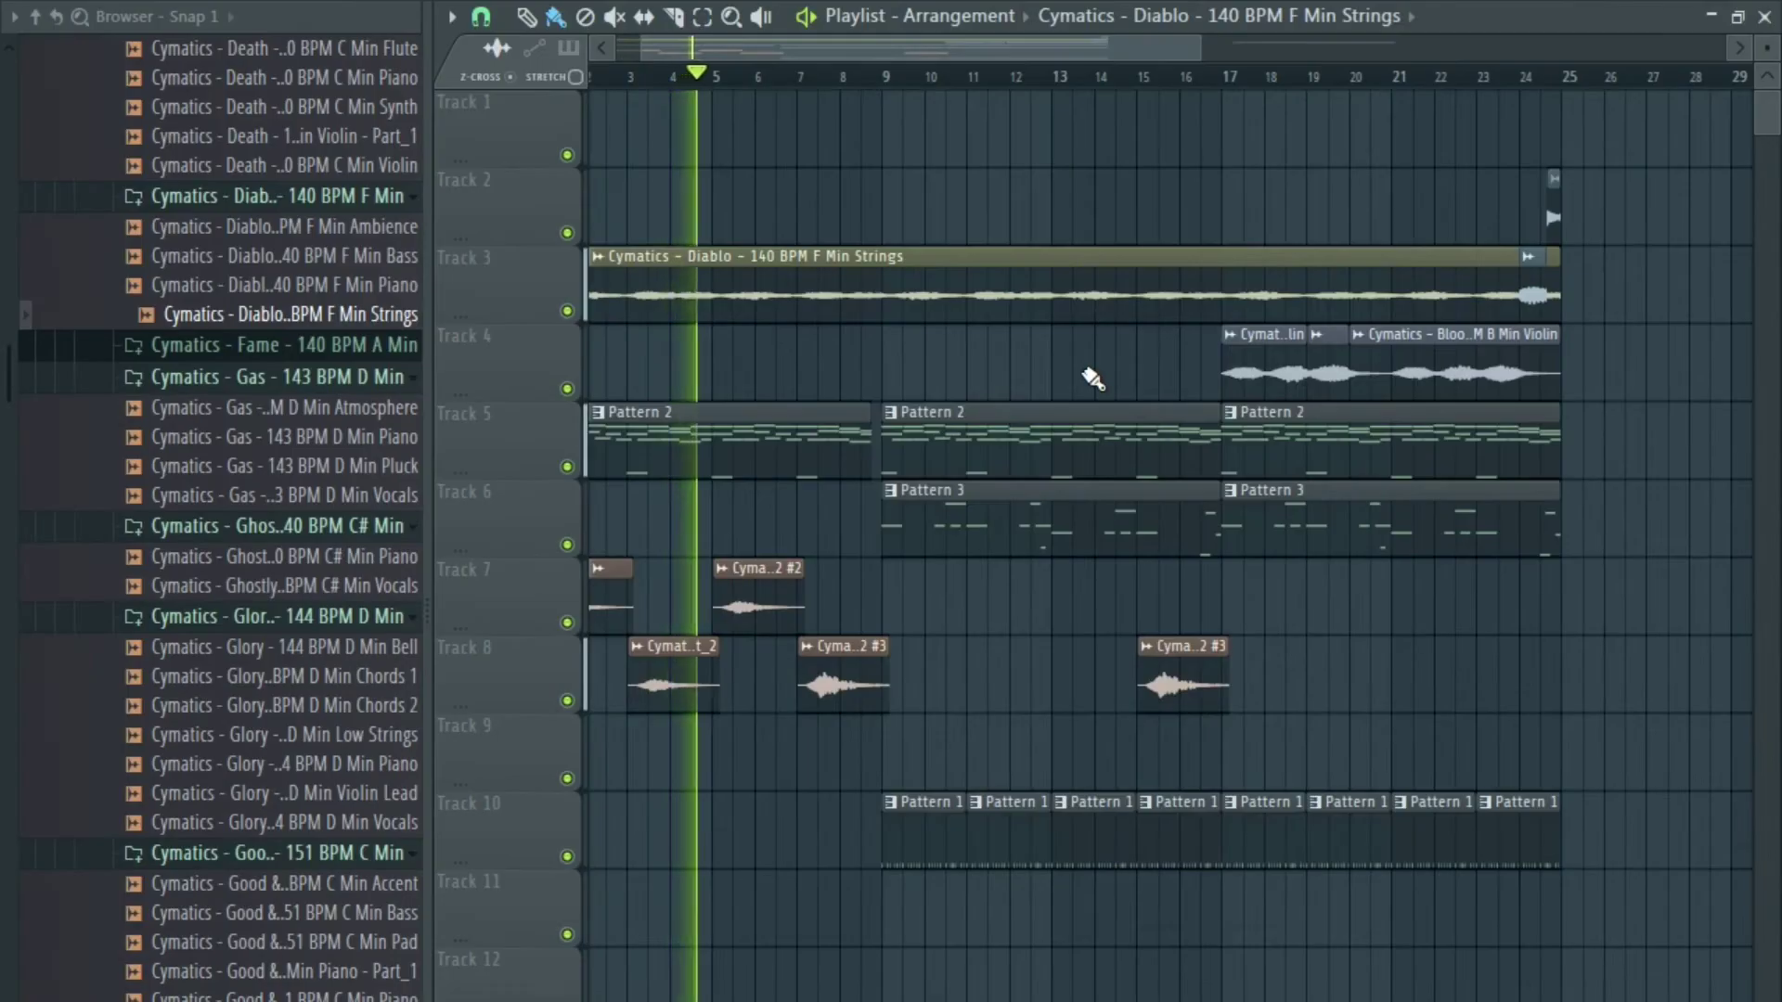
left_click_drag(816, 288, 817, 132)
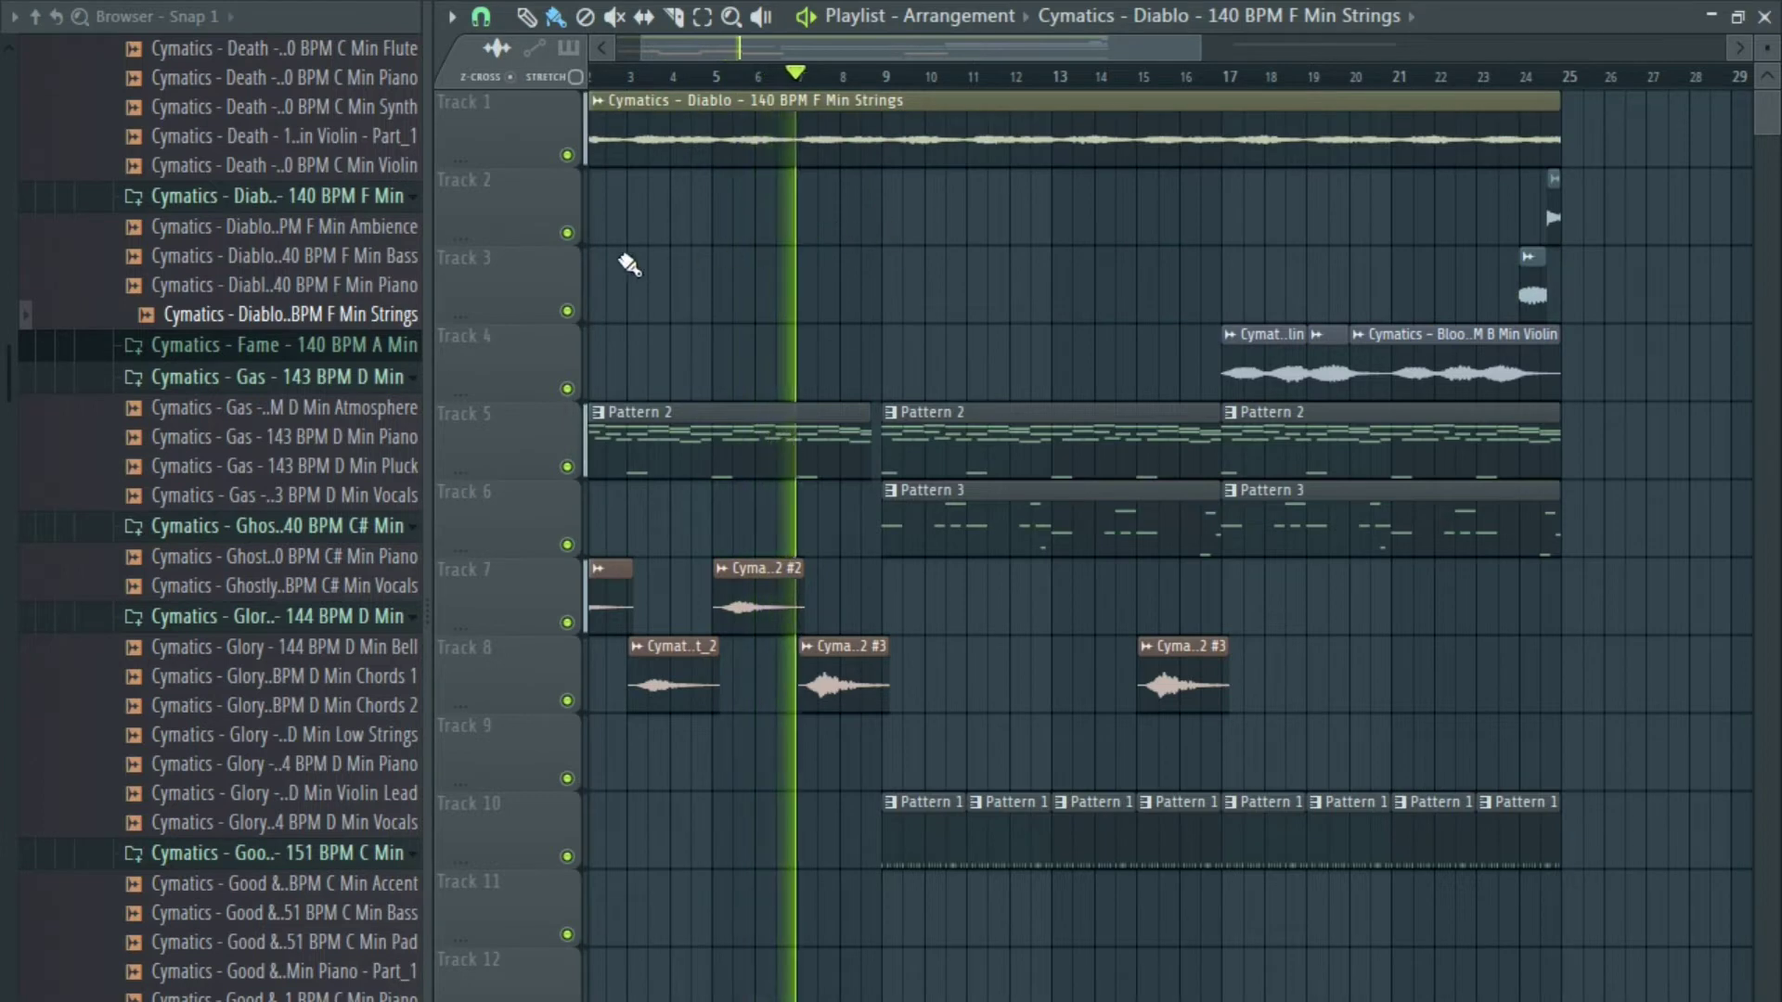
double_click(727, 145)
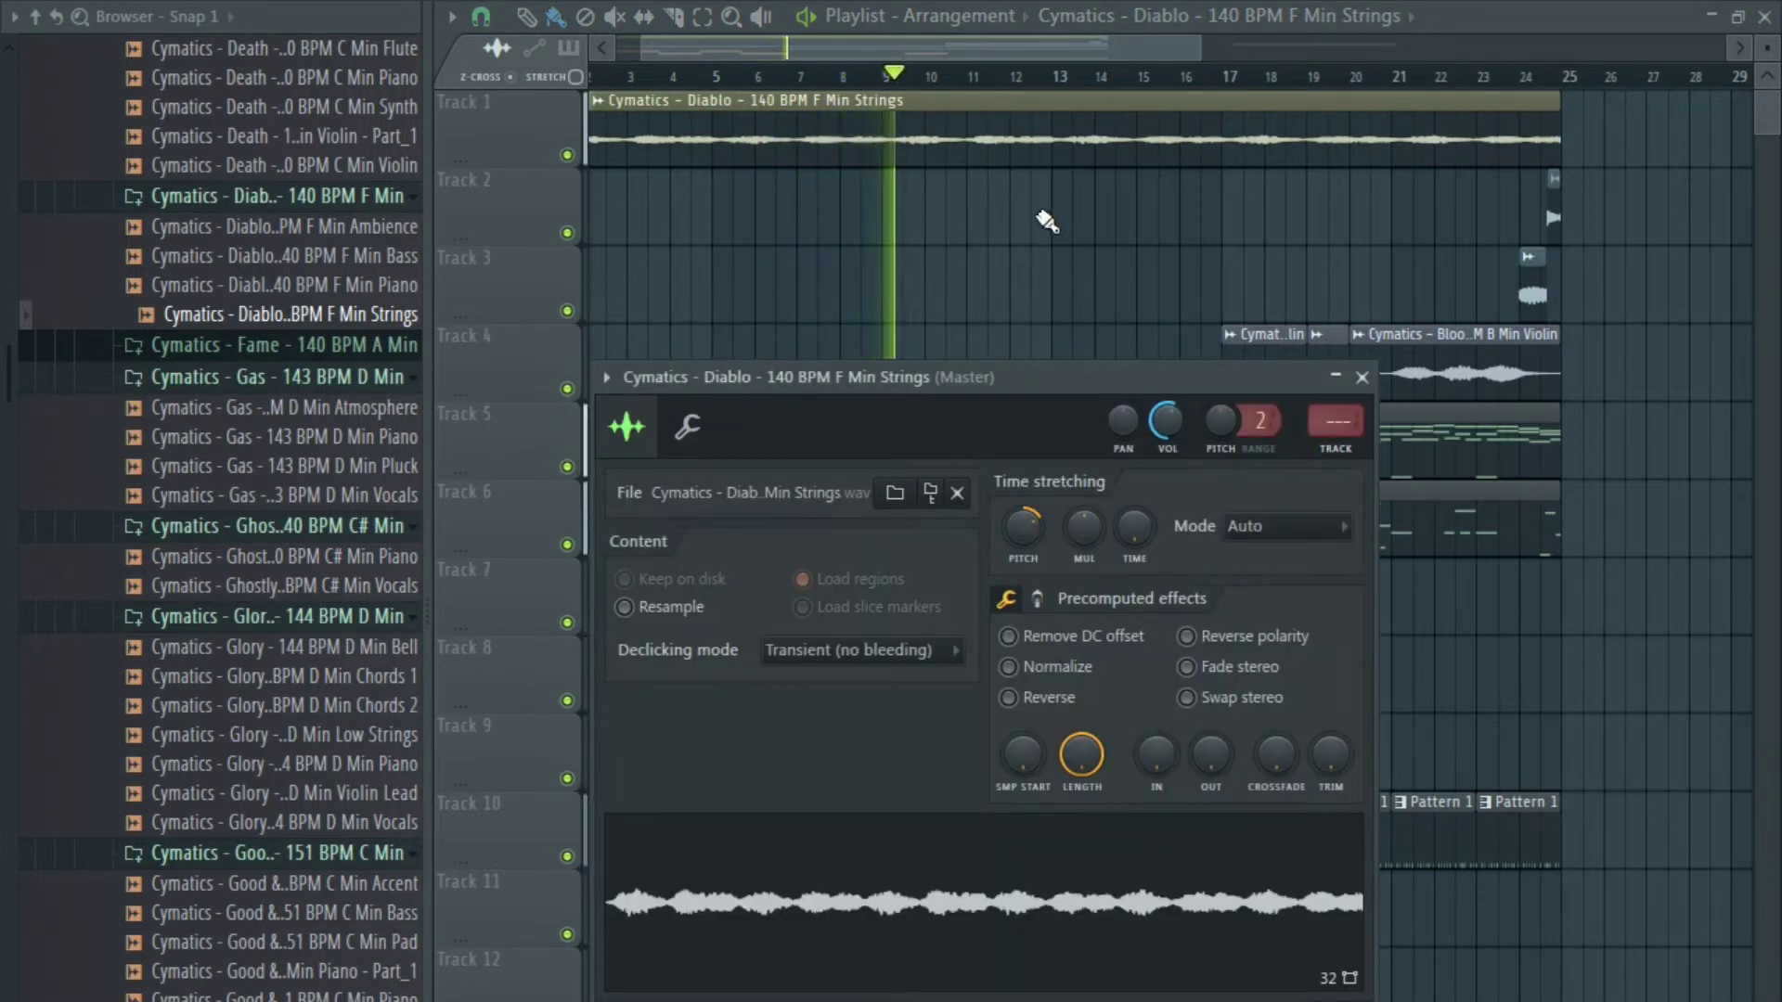
right_click(938, 185)
key("space")
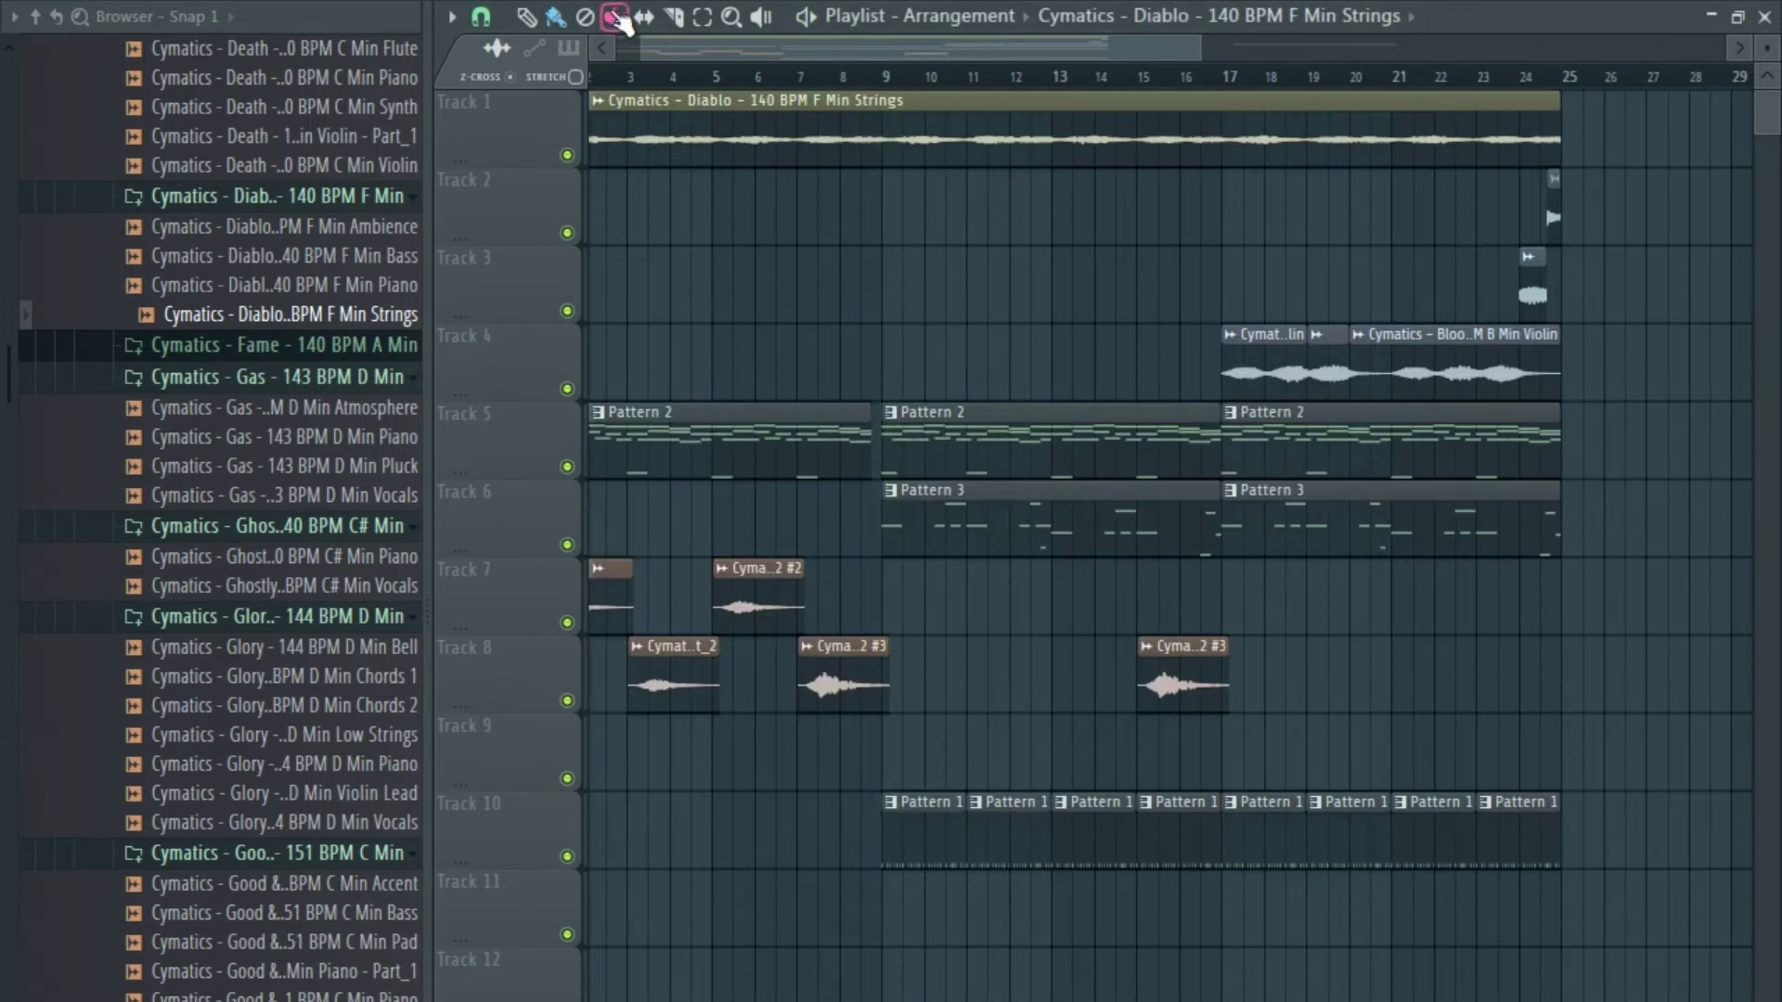
Place the Diablo 140 BPM F Min Ambience stem at bar 1 on track 3, with Auto time stretching and a lowered pitch.
left_click(397, 291)
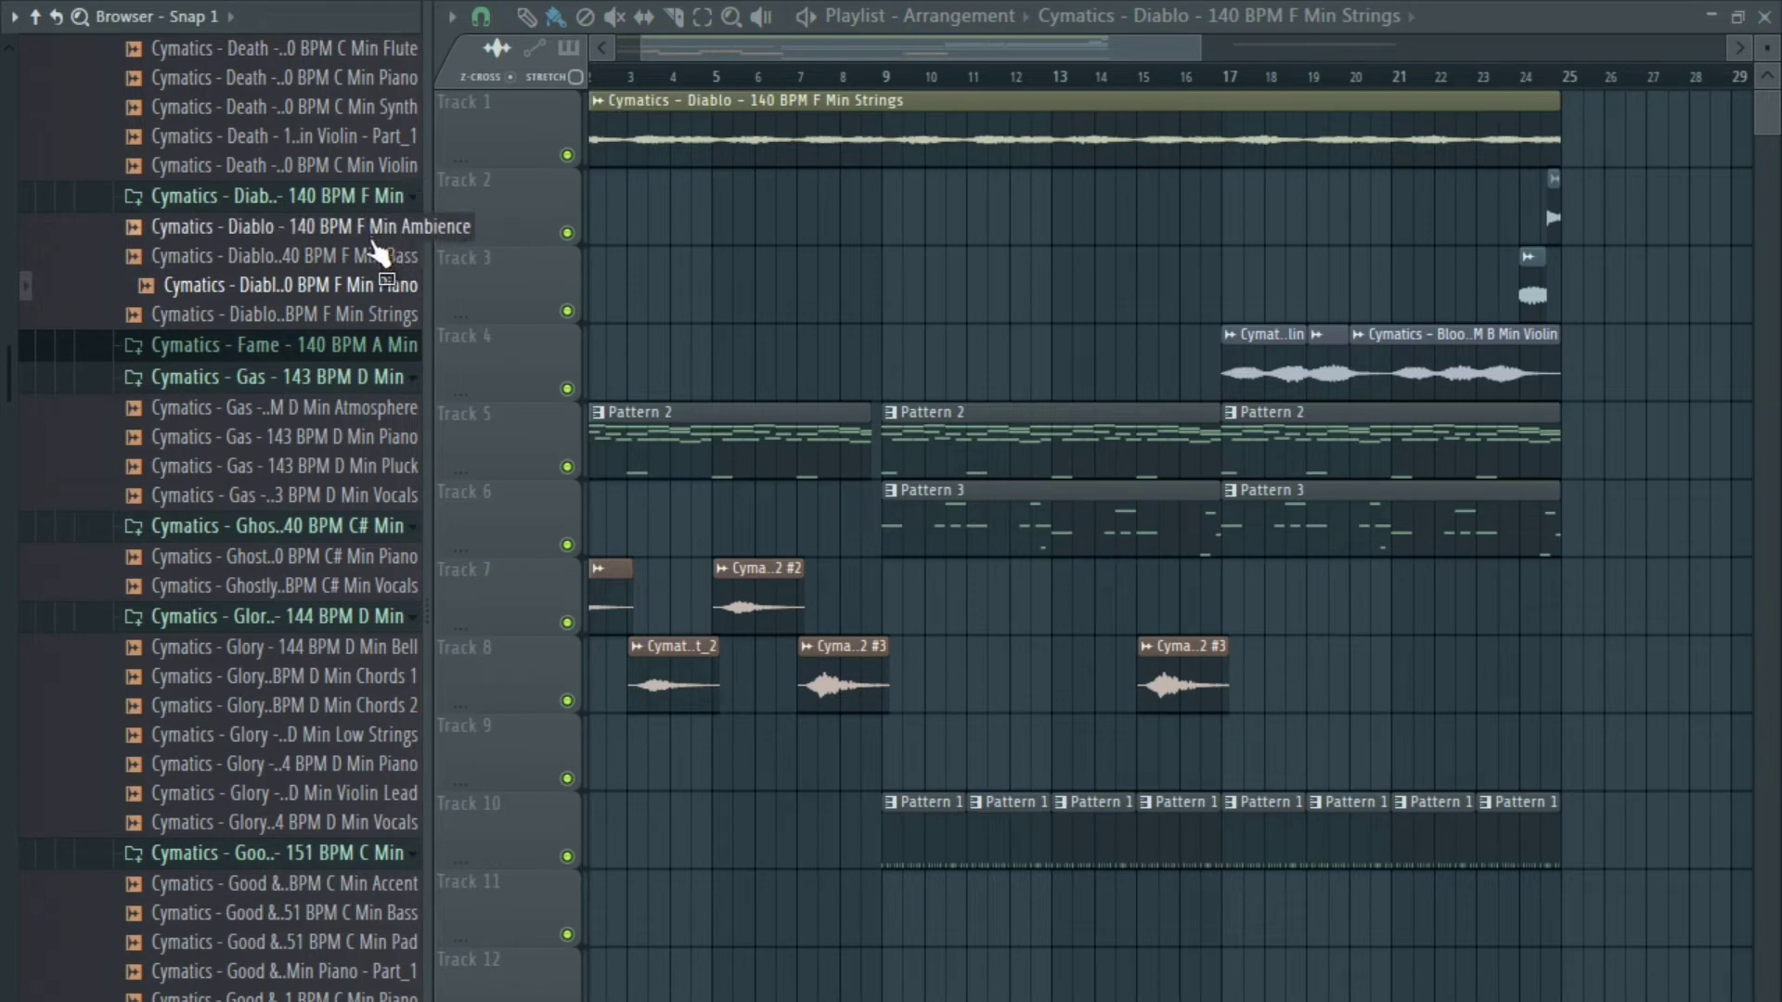
left_click_drag(368, 256, 669, 314)
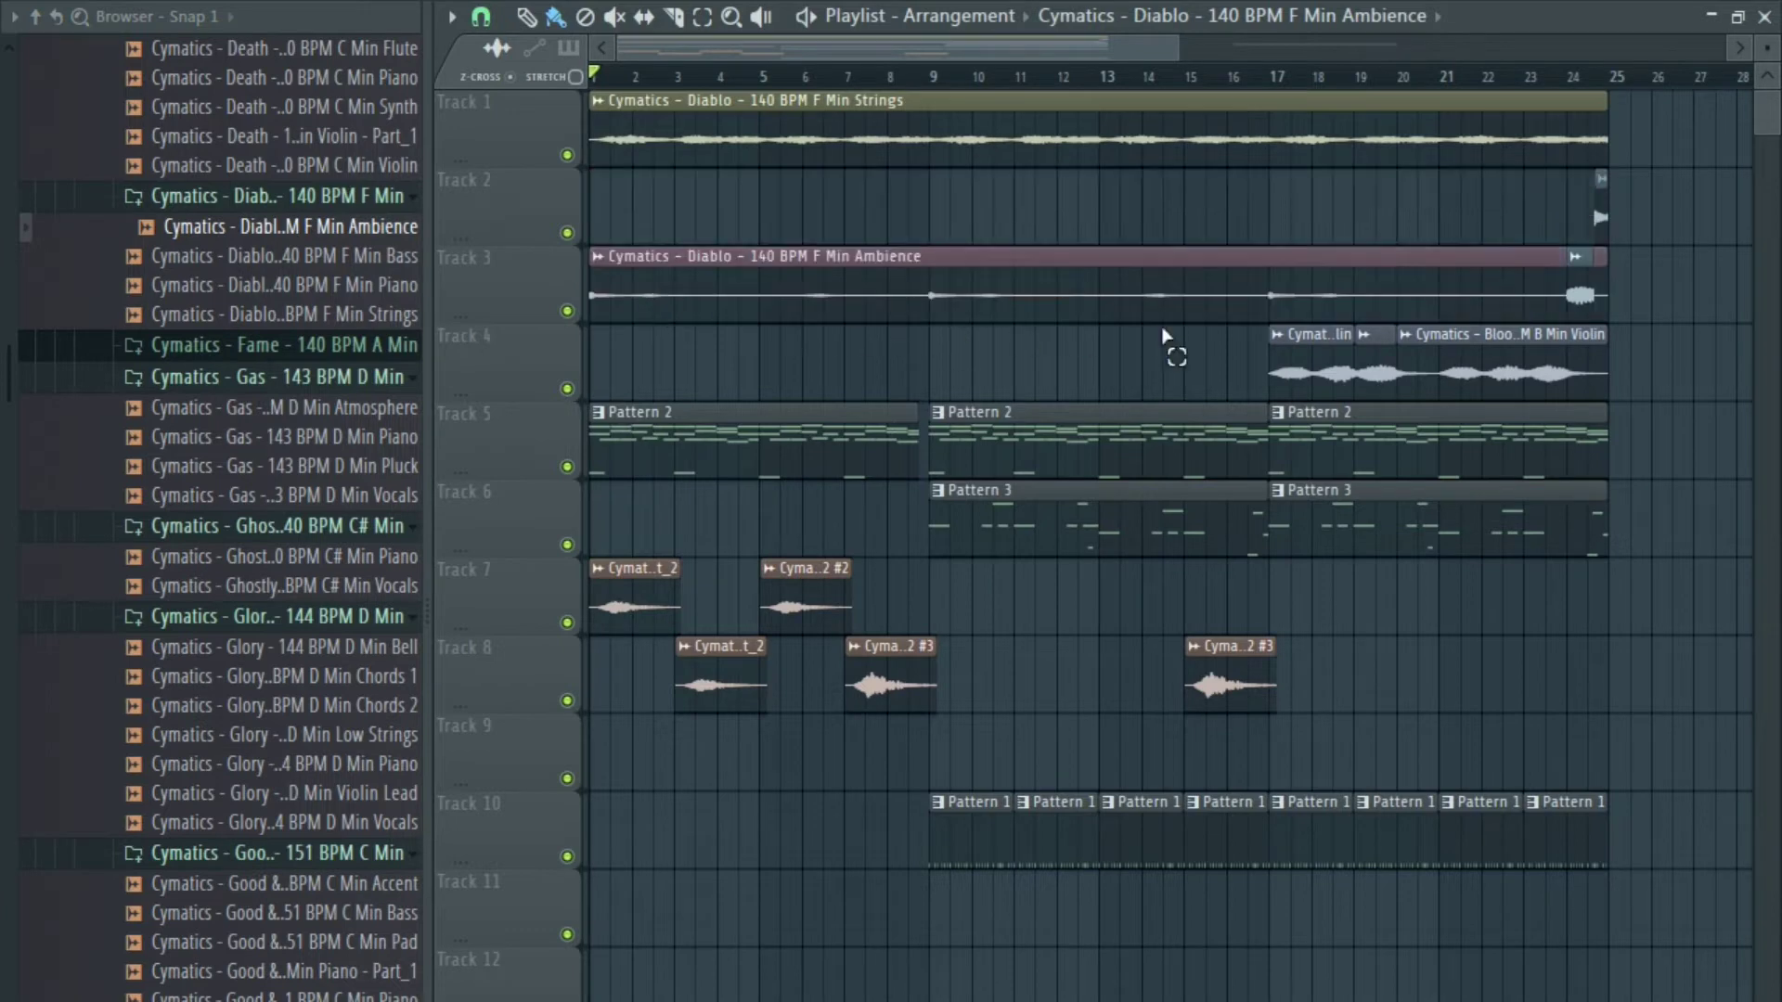
left_click(1202, 286, "ctrl")
left_click(698, 223, "ctrl")
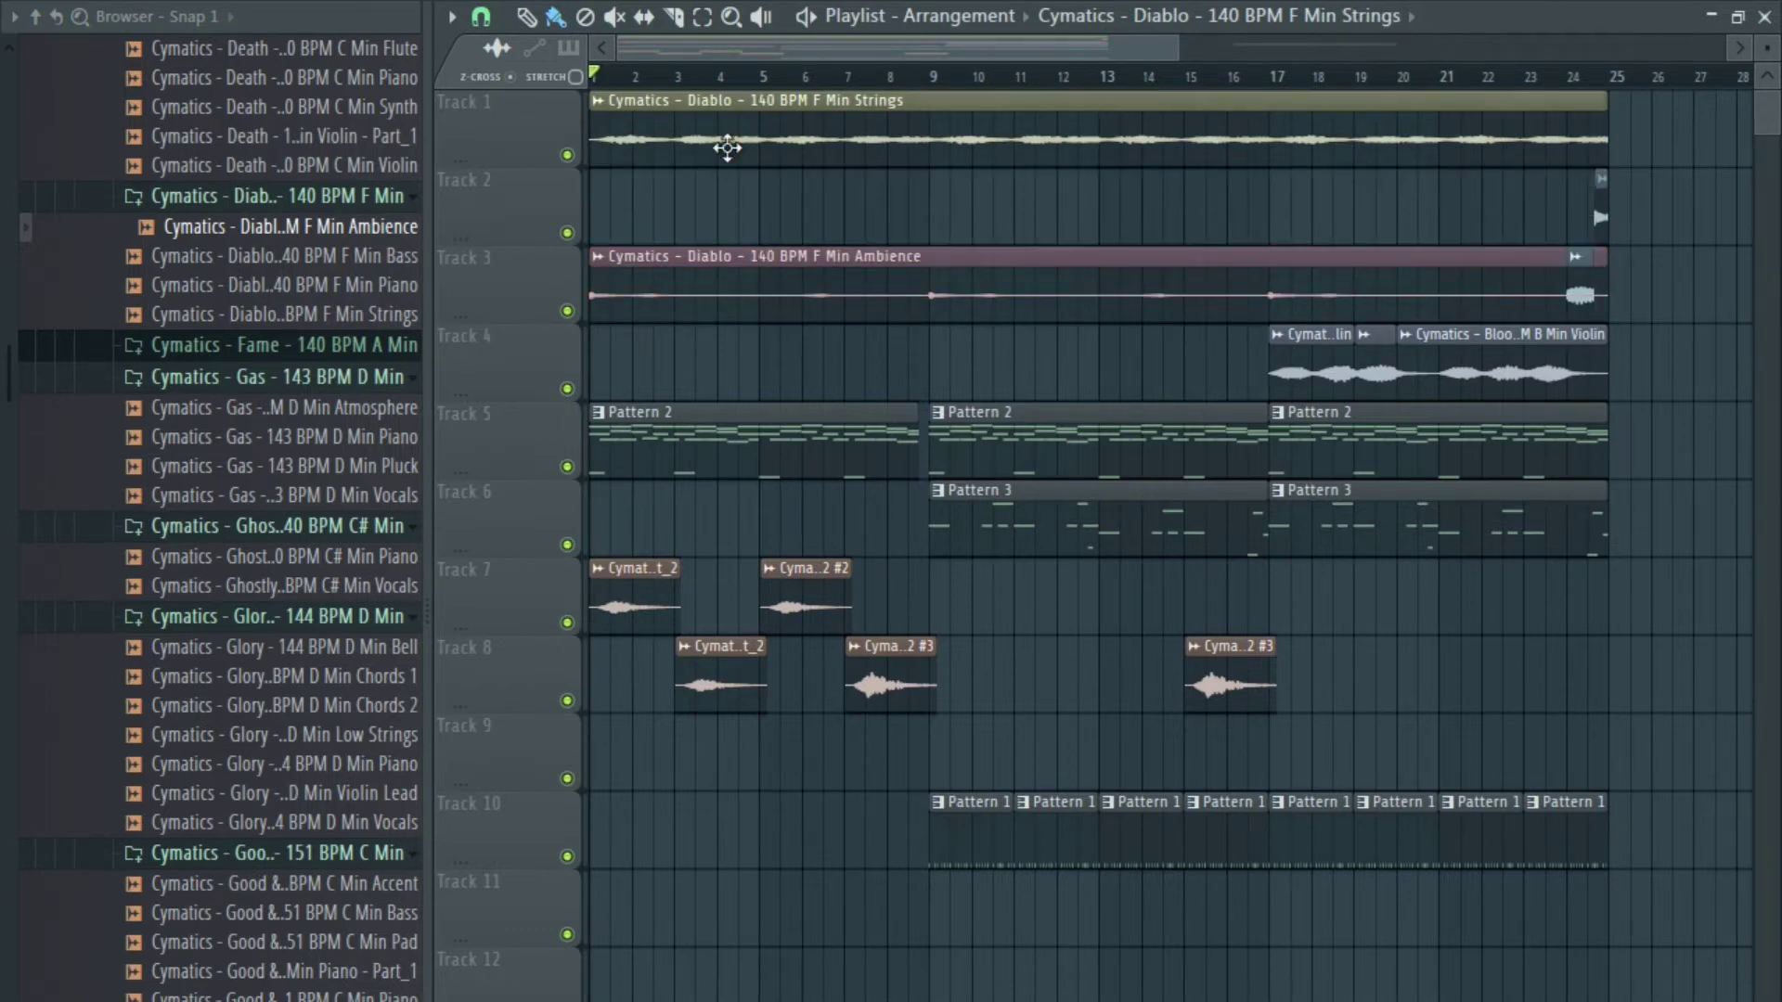
double_click(727, 147)
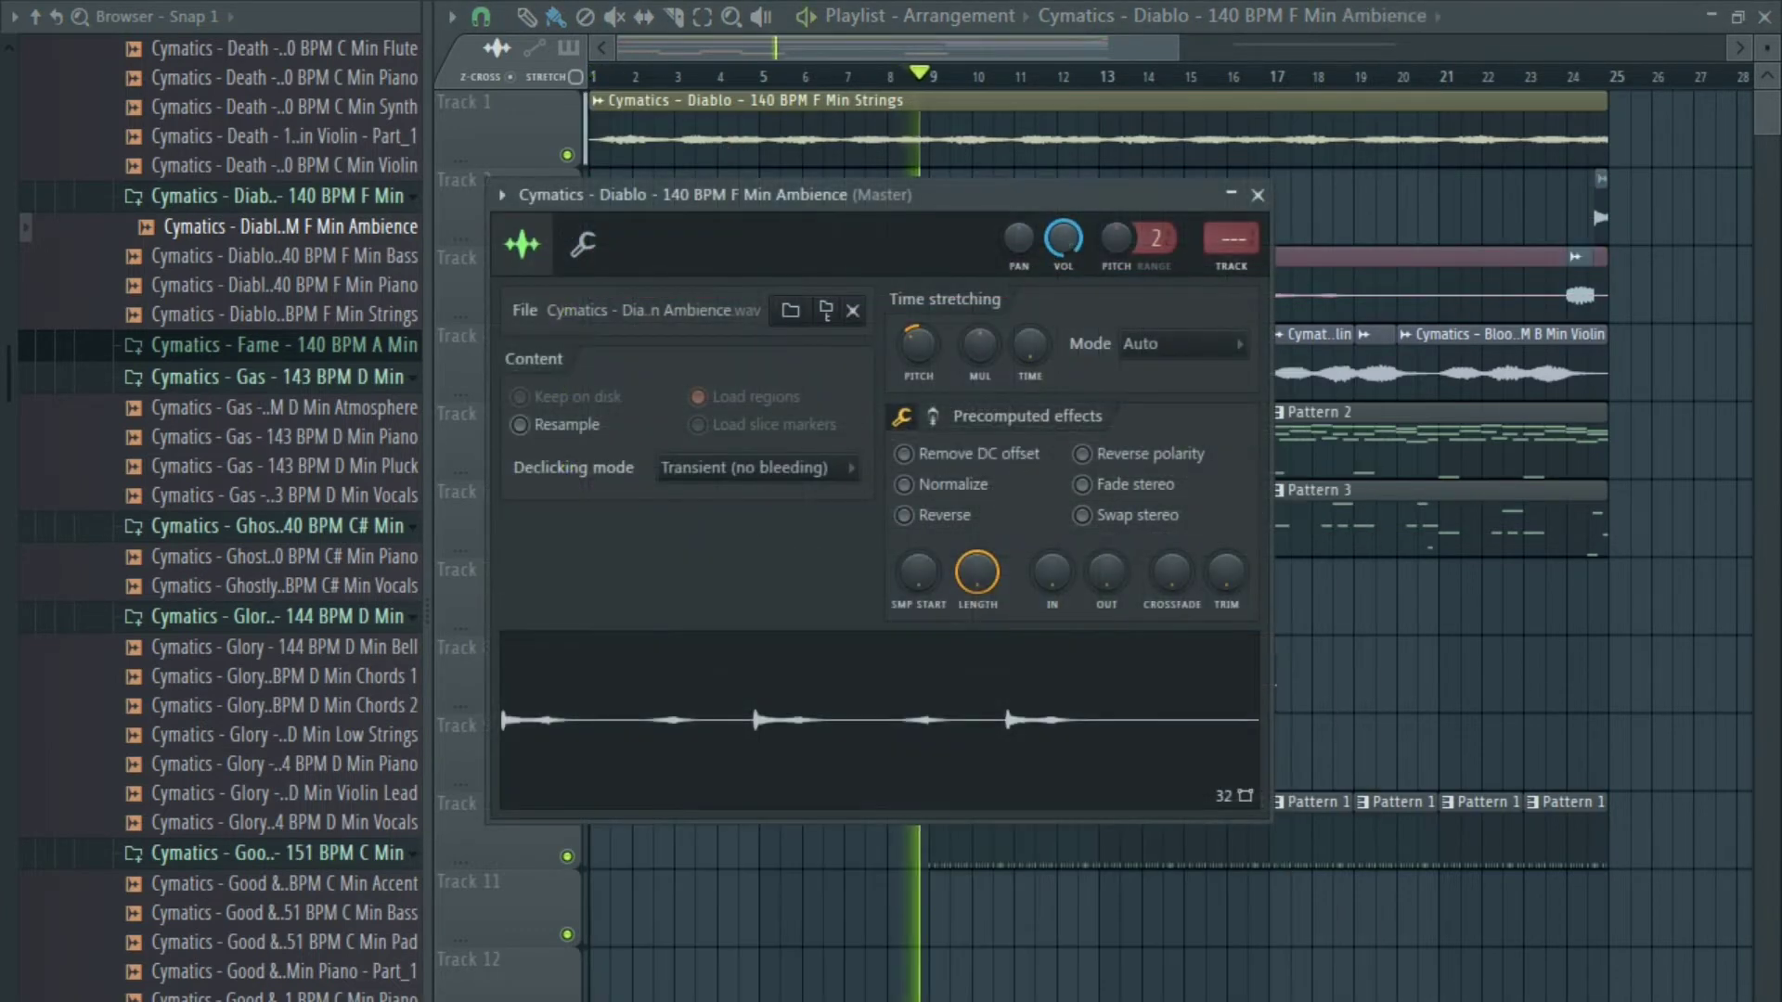
left_click(1258, 195)
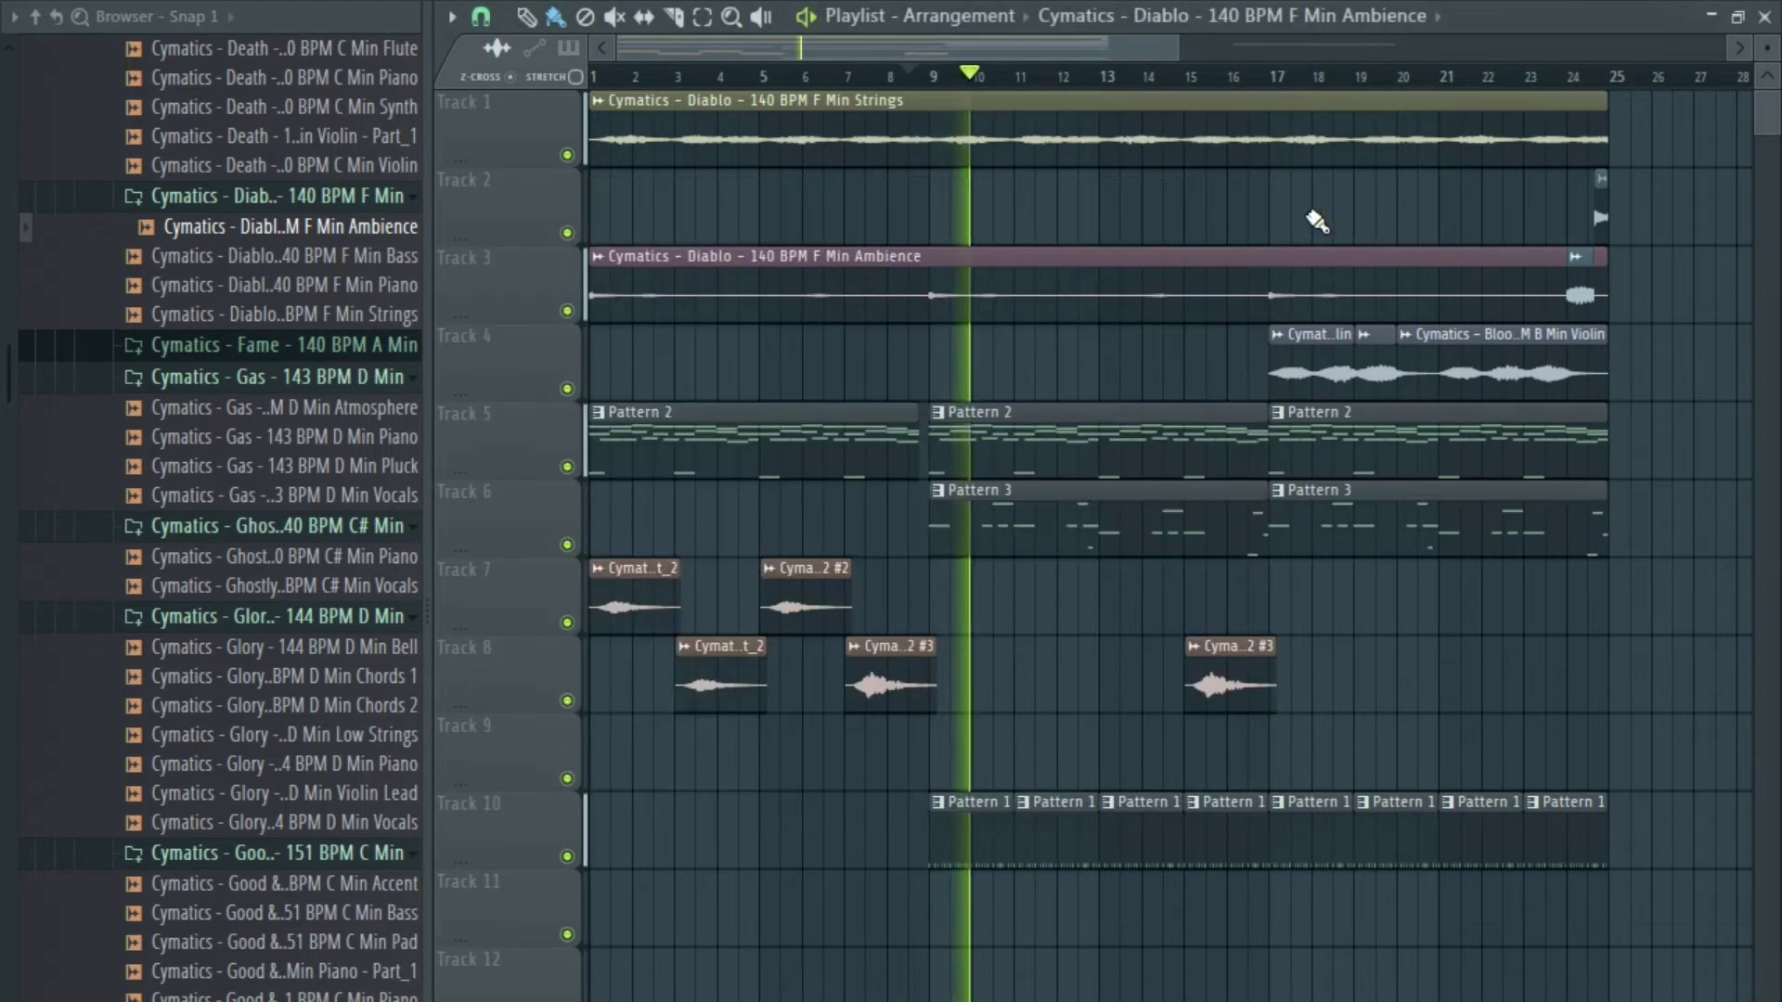
key("space")
left_click(632, 78)
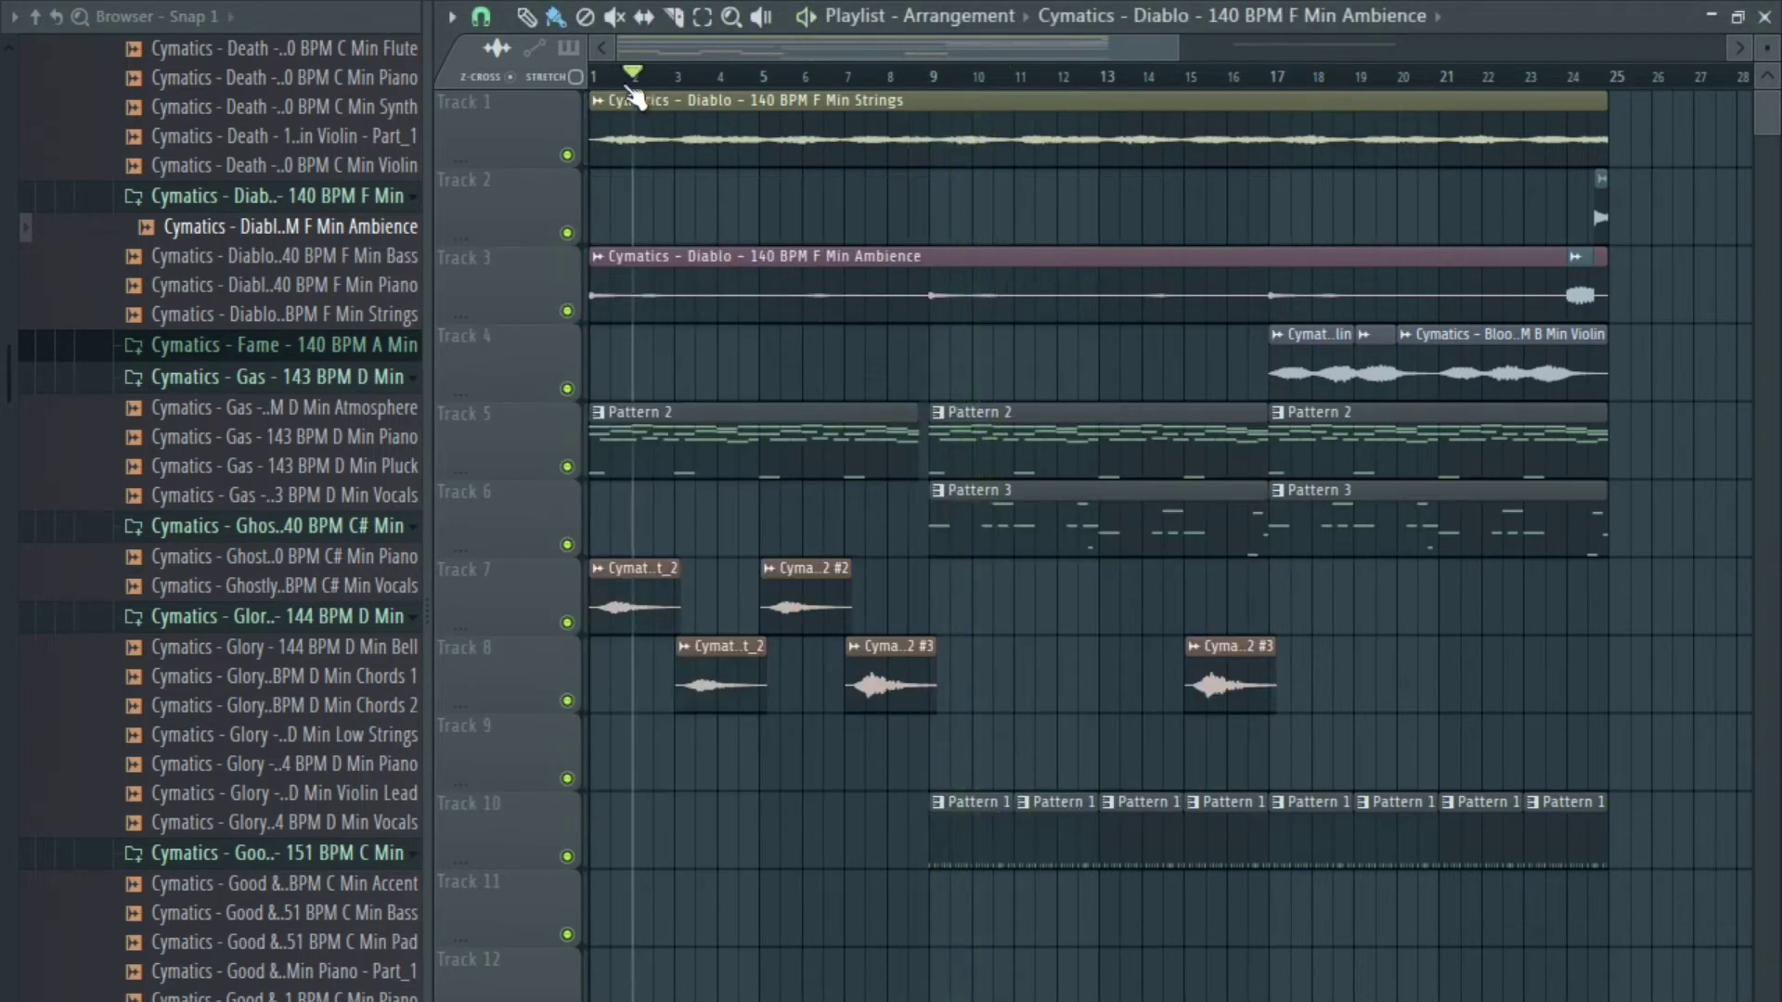
Route the Ambience stem to mixer insert 10 with track 3 soloed, and load Fruity Parametric EQ 2 on that insert.
double_click(586, 299)
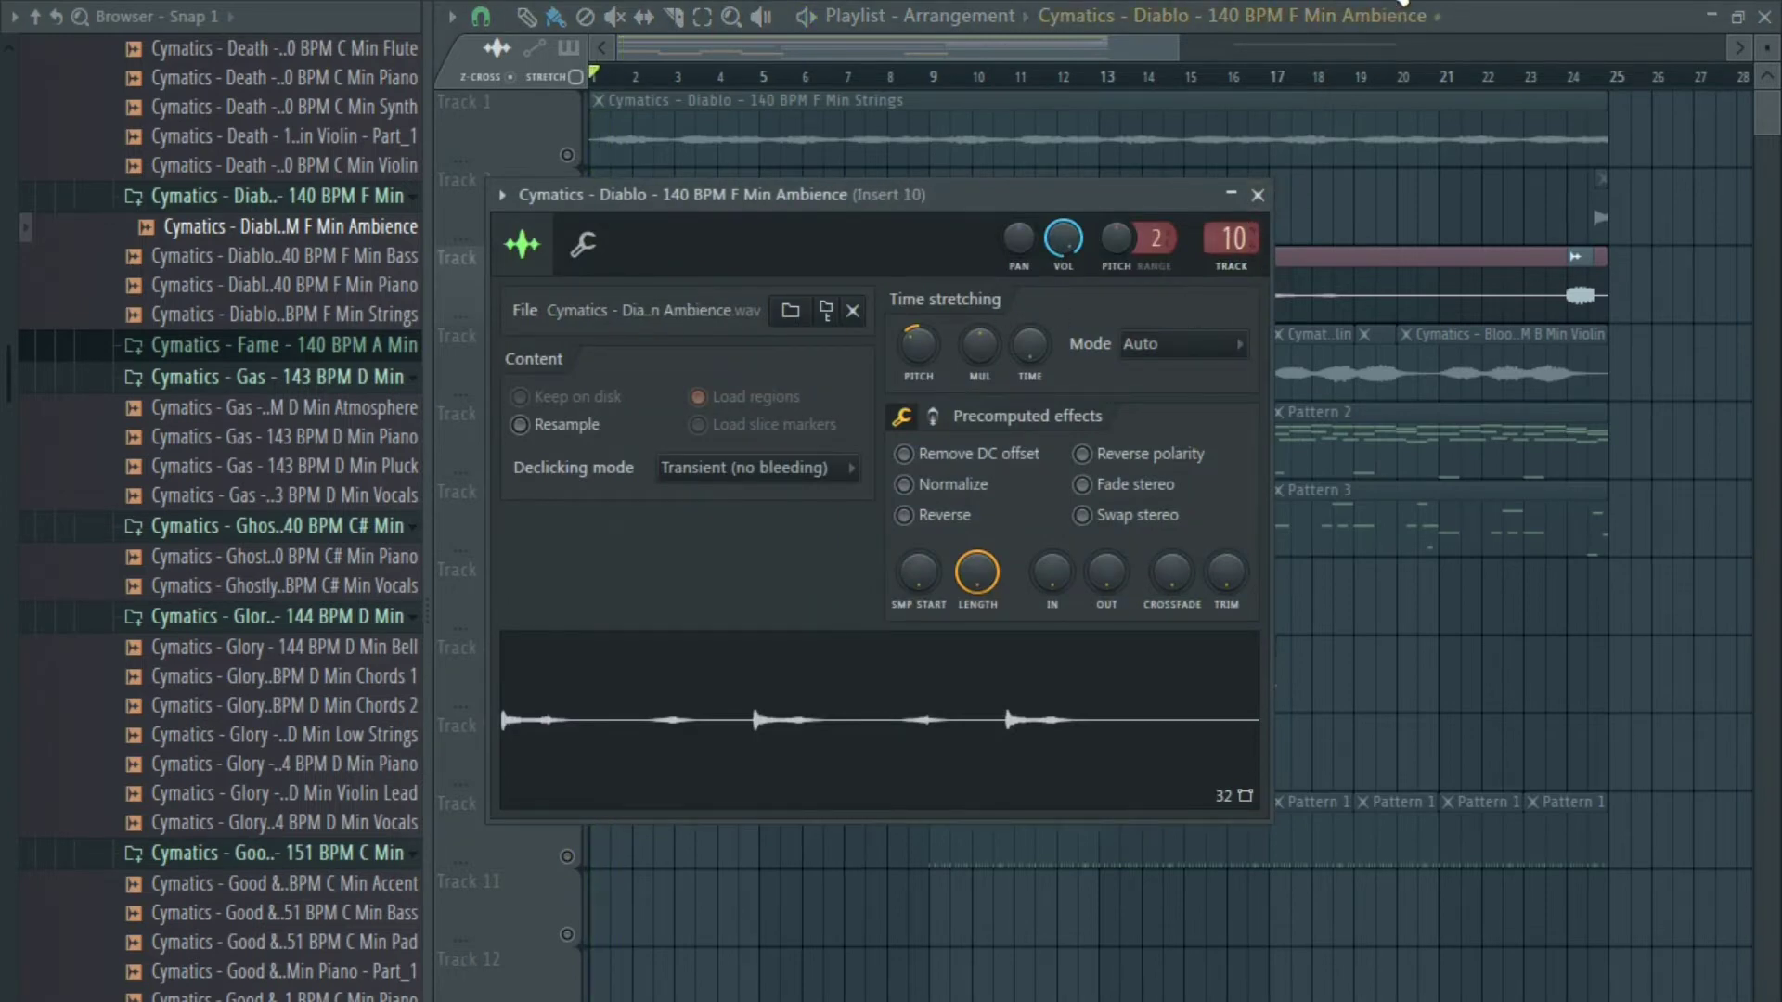
left_click(1401, 2)
left_click(1471, 382)
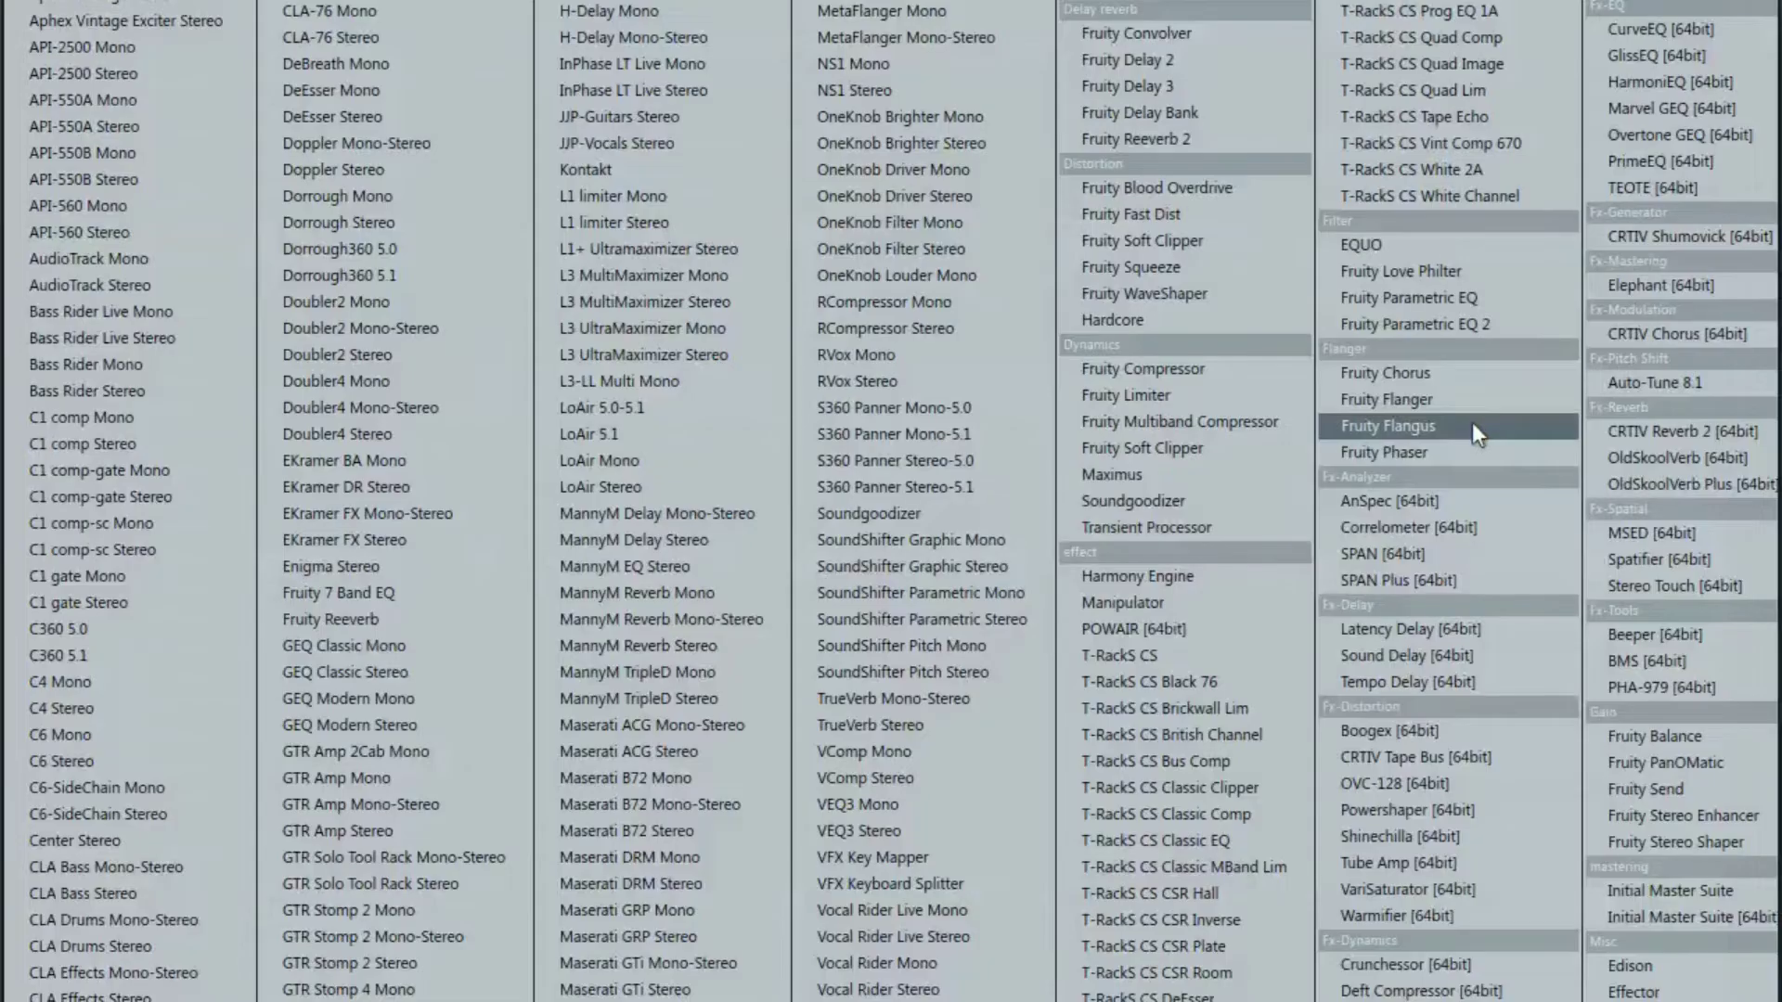
left_click(1433, 326)
left_click_drag(989, 362, 912, 259)
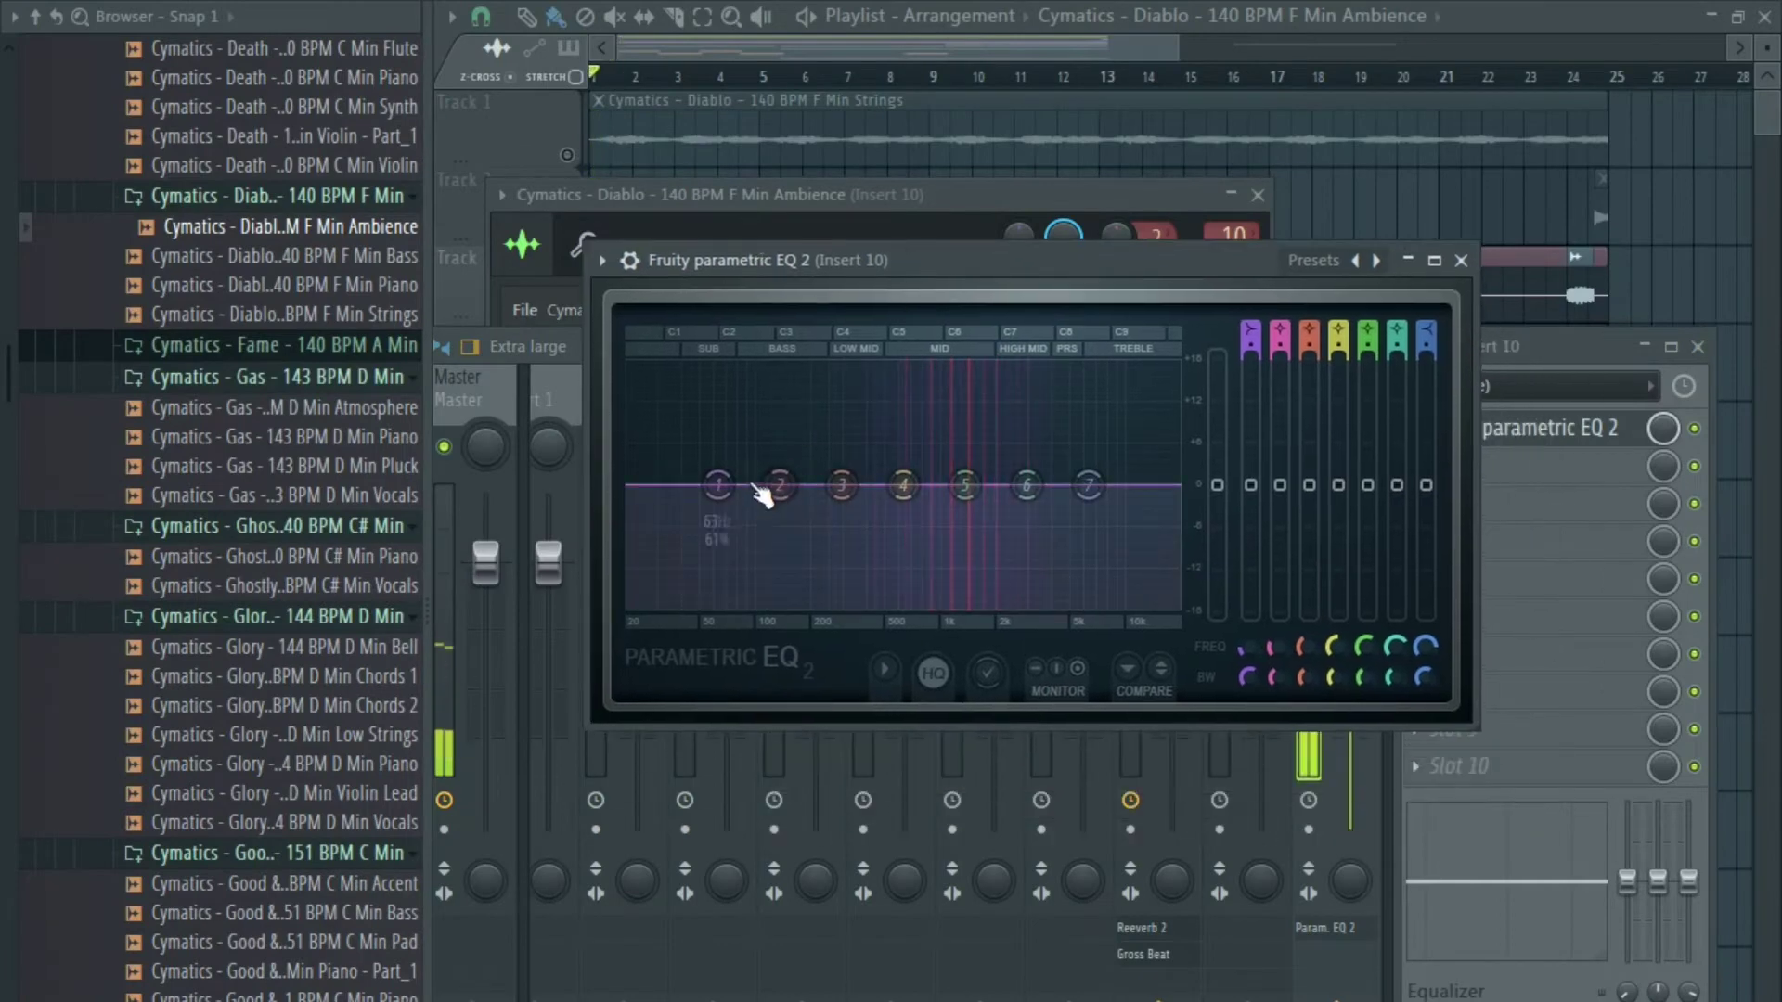
Band-limit the Ambience with a low cut on band 1 and a high cut on band 7, dipping bands 2, 3 and 6 and boosting 5.
left_click_drag(719, 484, 785, 605)
key("space")
left_click_drag(780, 485, 756, 523)
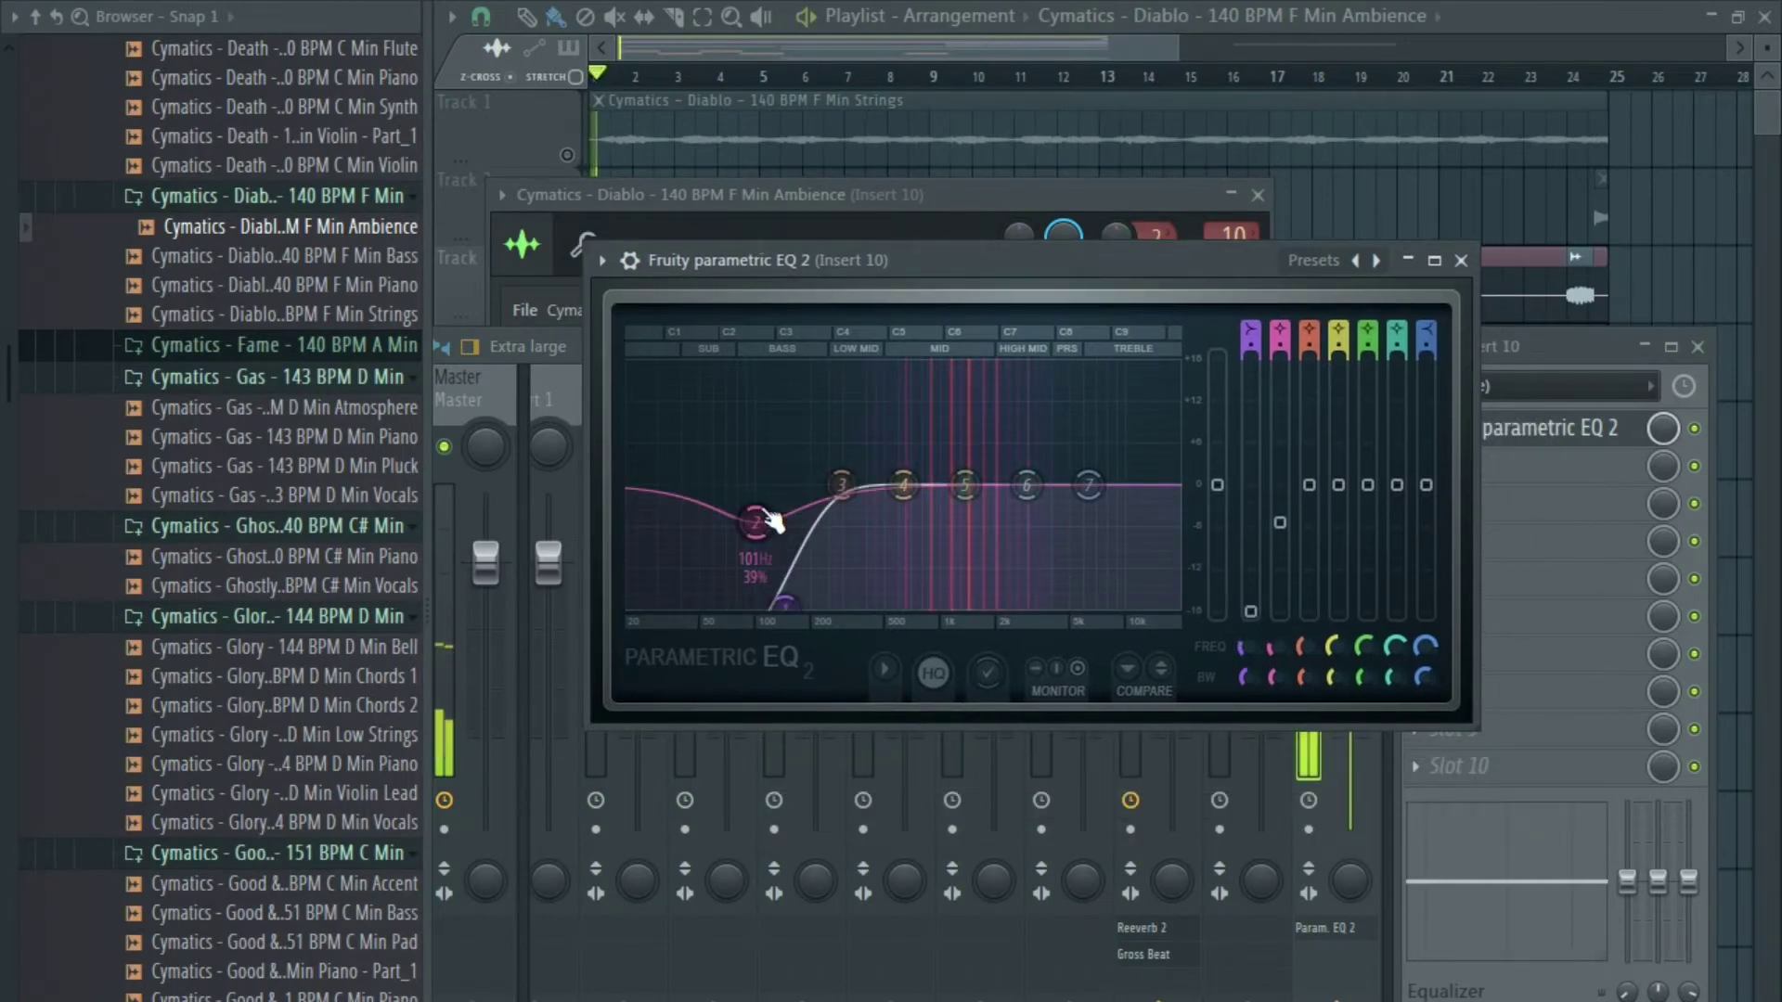
left_click_drag(841, 486, 836, 500)
left_click_drag(964, 486, 964, 471)
left_click_drag(1088, 486, 1077, 603)
left_click_drag(1026, 485, 1026, 501)
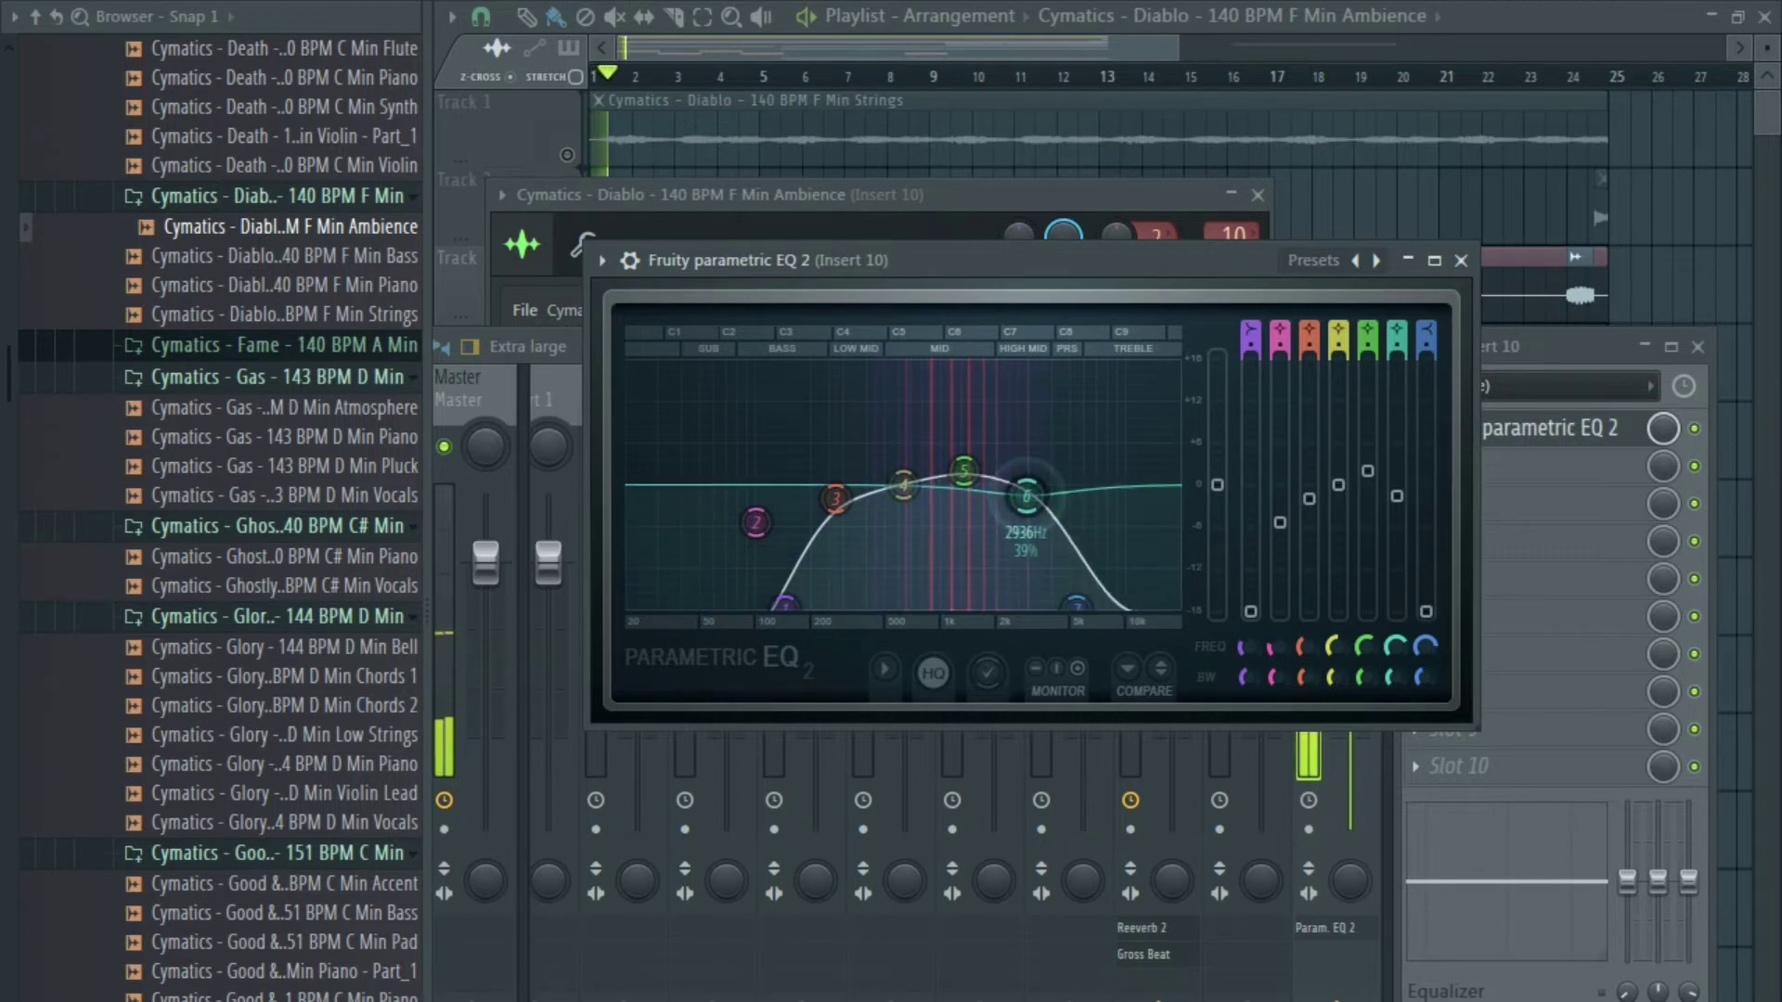
left_click_drag(785, 605, 868, 605)
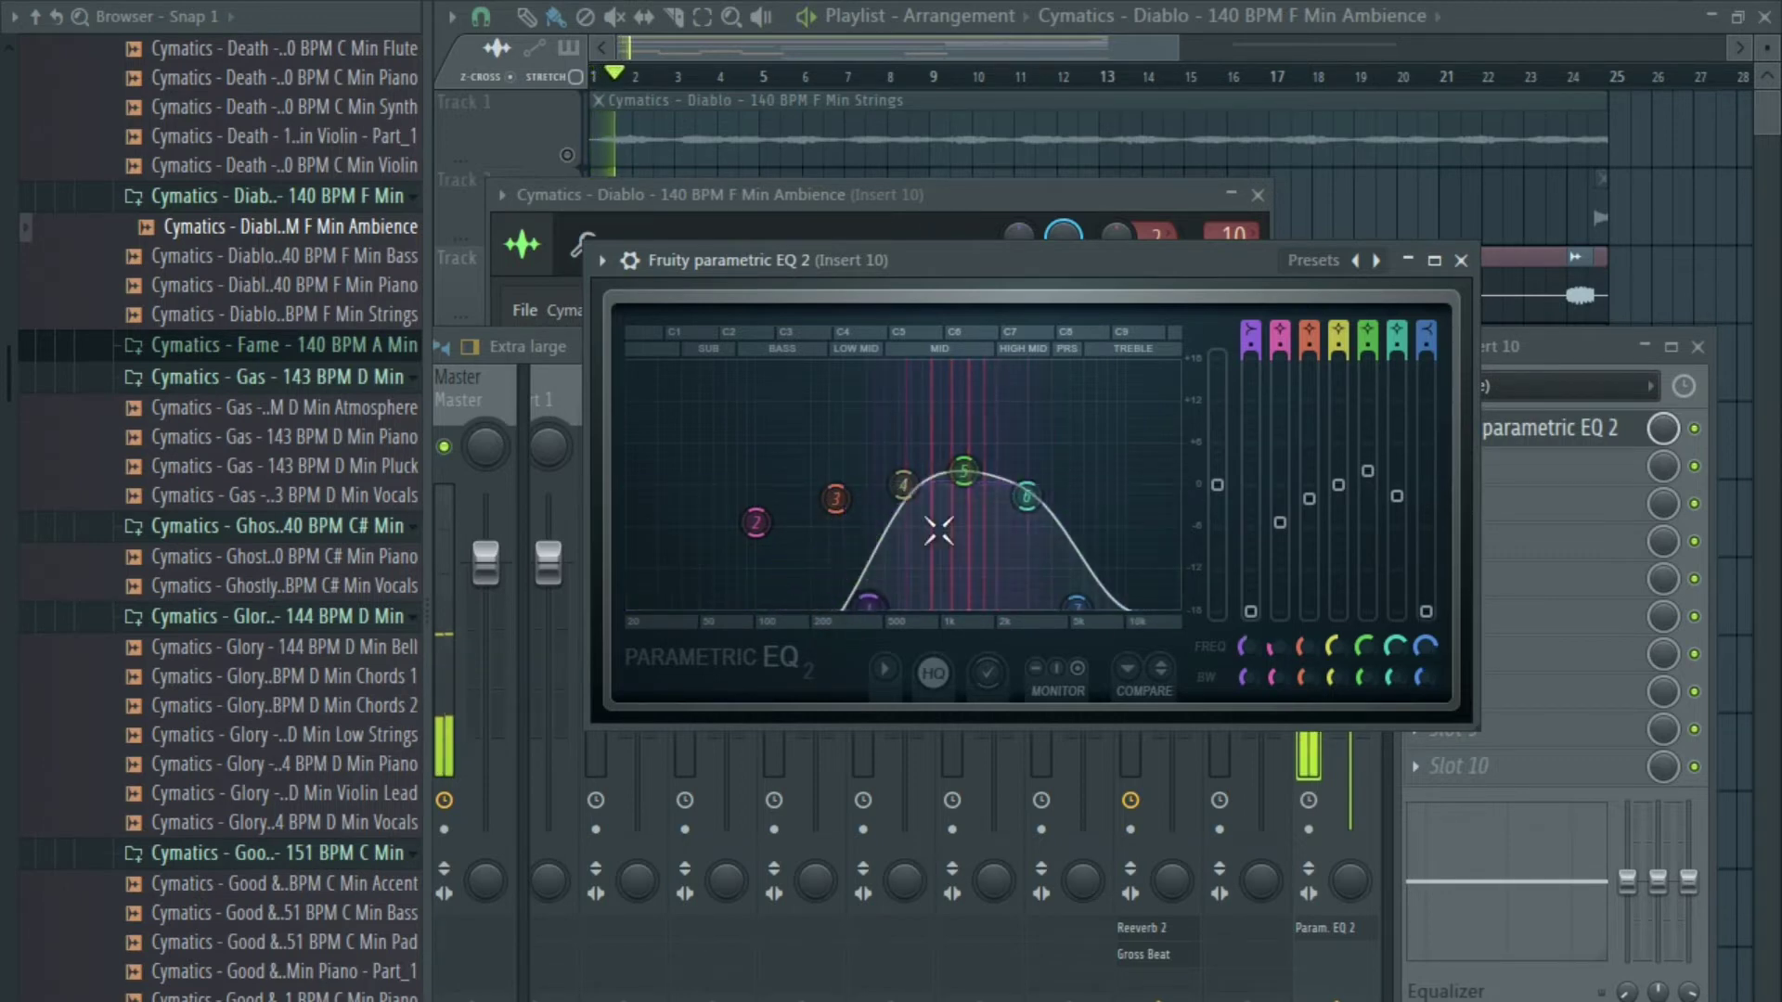
Raise band 5 of the Ambience equalizer a little further, close its windows and stop playback.
left_click_drag(964, 472, 974, 456)
key("Escape")
key("Escape")
key("Escape")
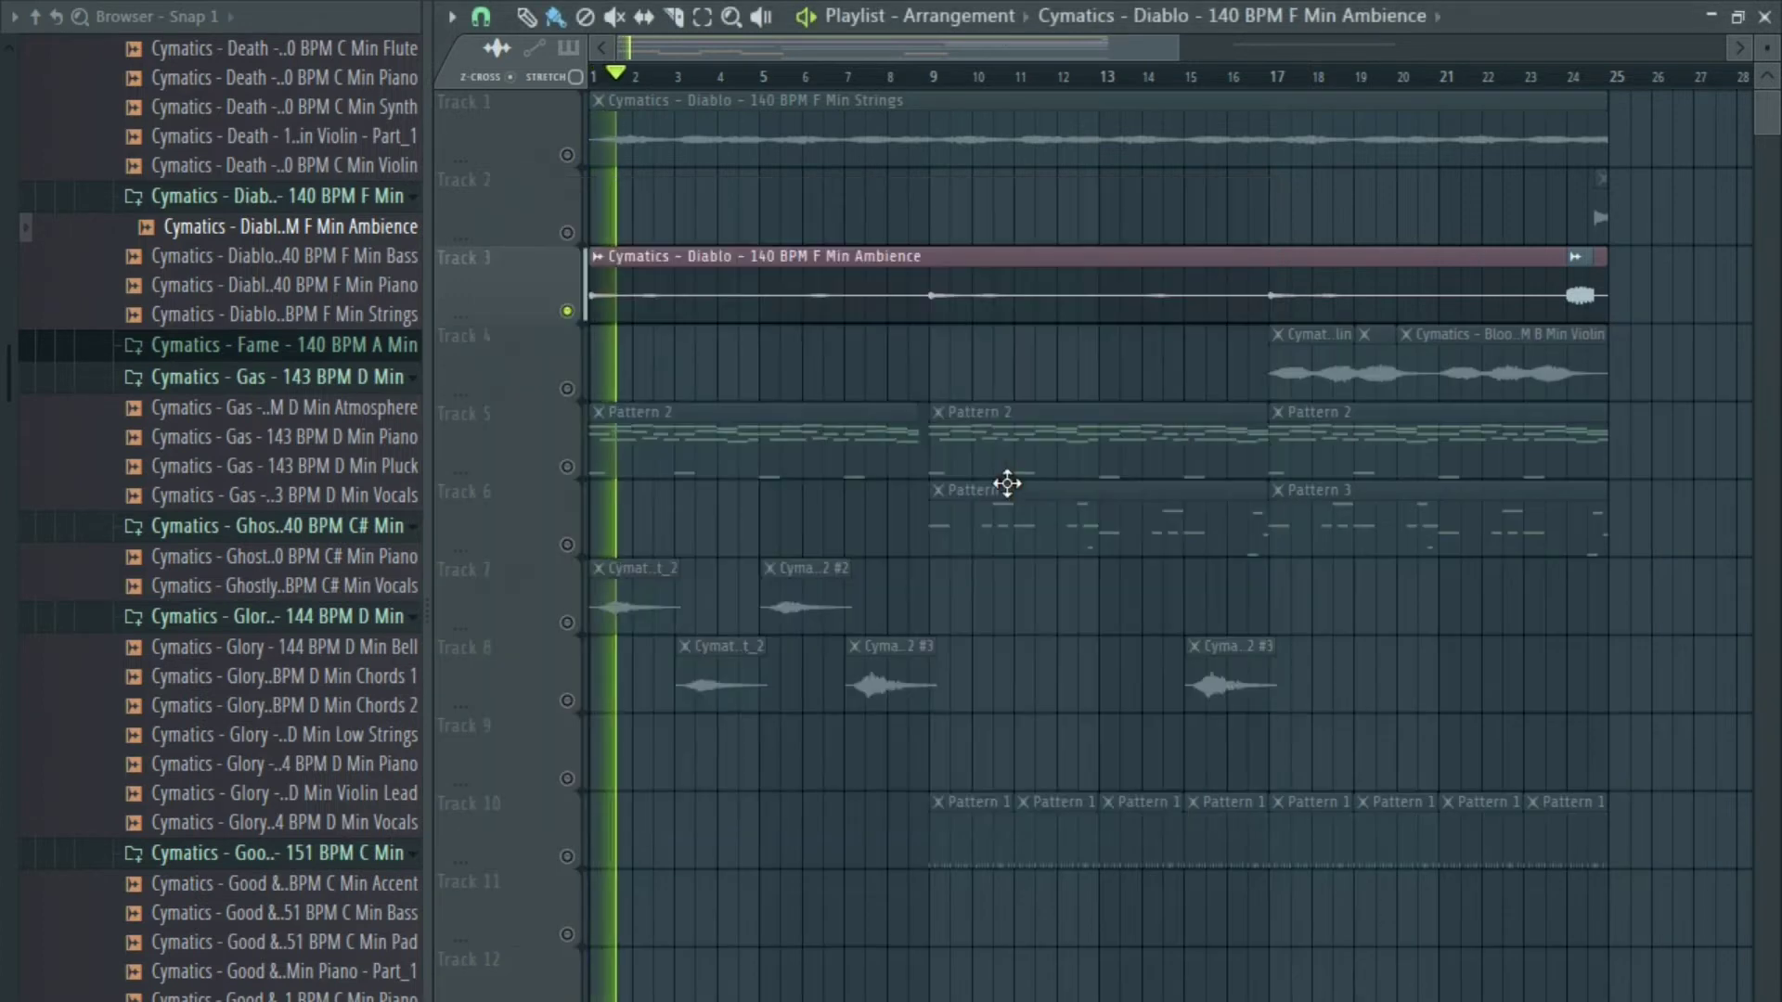
key("space")
Solo track 1 and load Fruity Parametric EQ 2 on mixer insert 20 for the Diablo Strings.
left_click(564, 152)
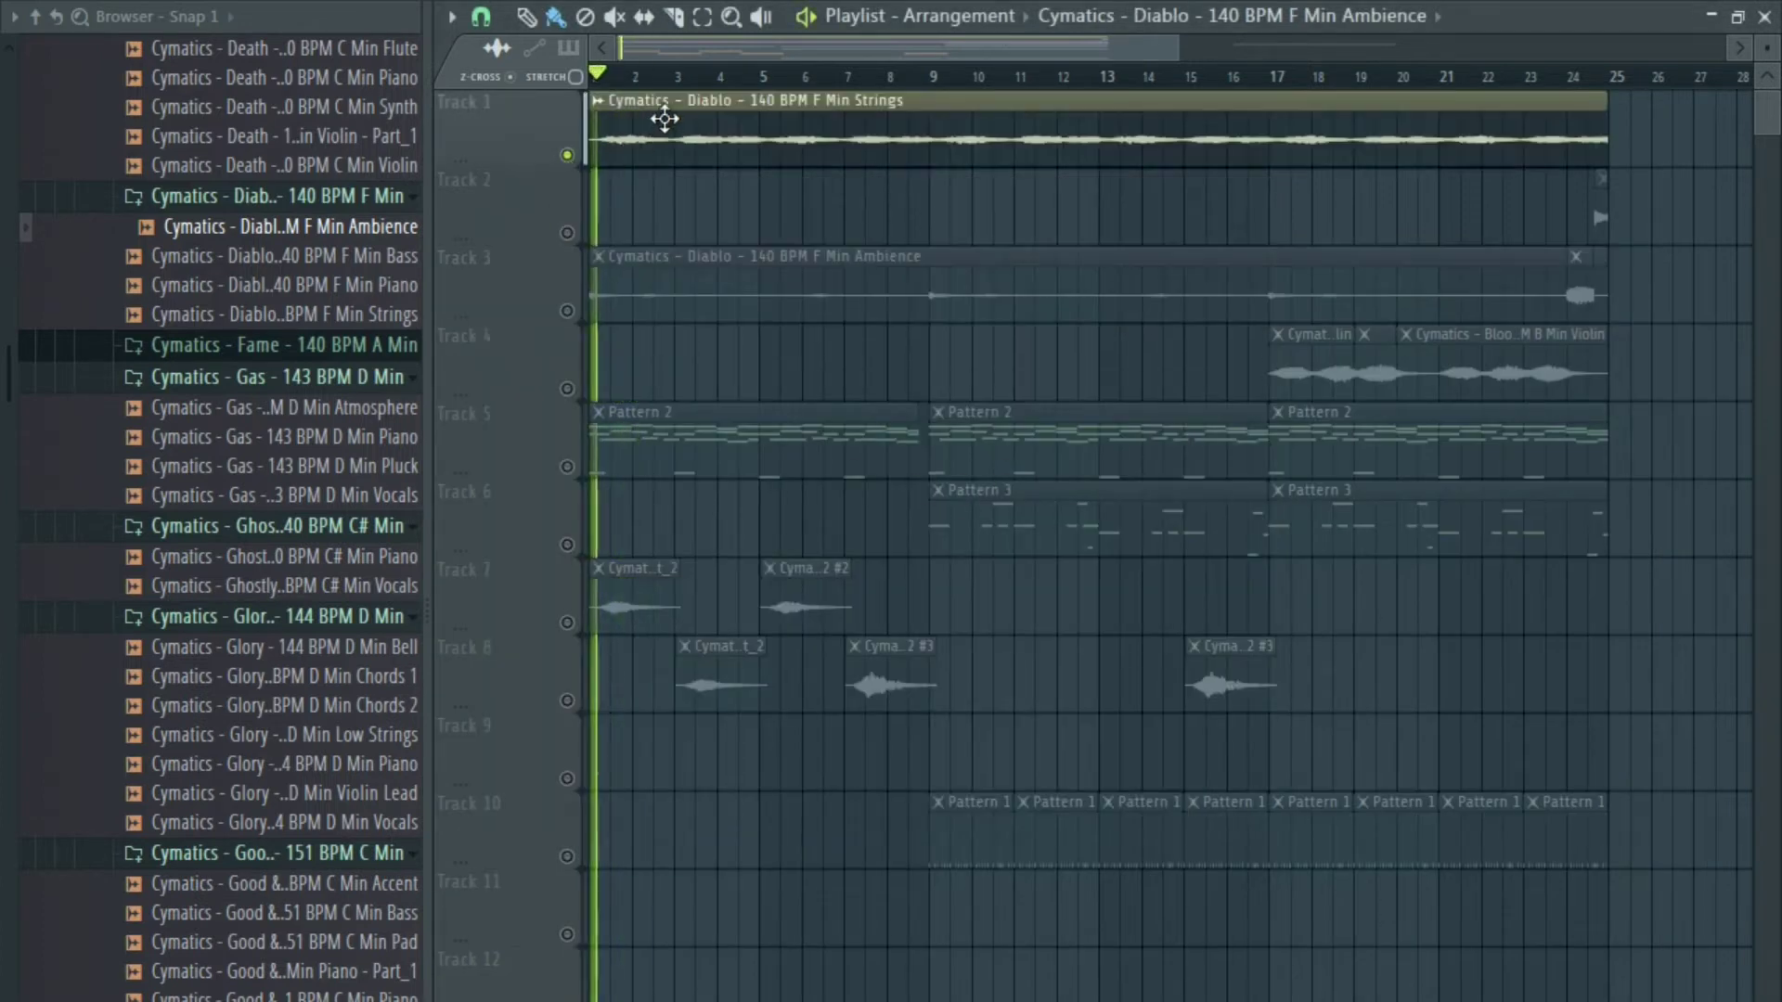
left_click(654, 101)
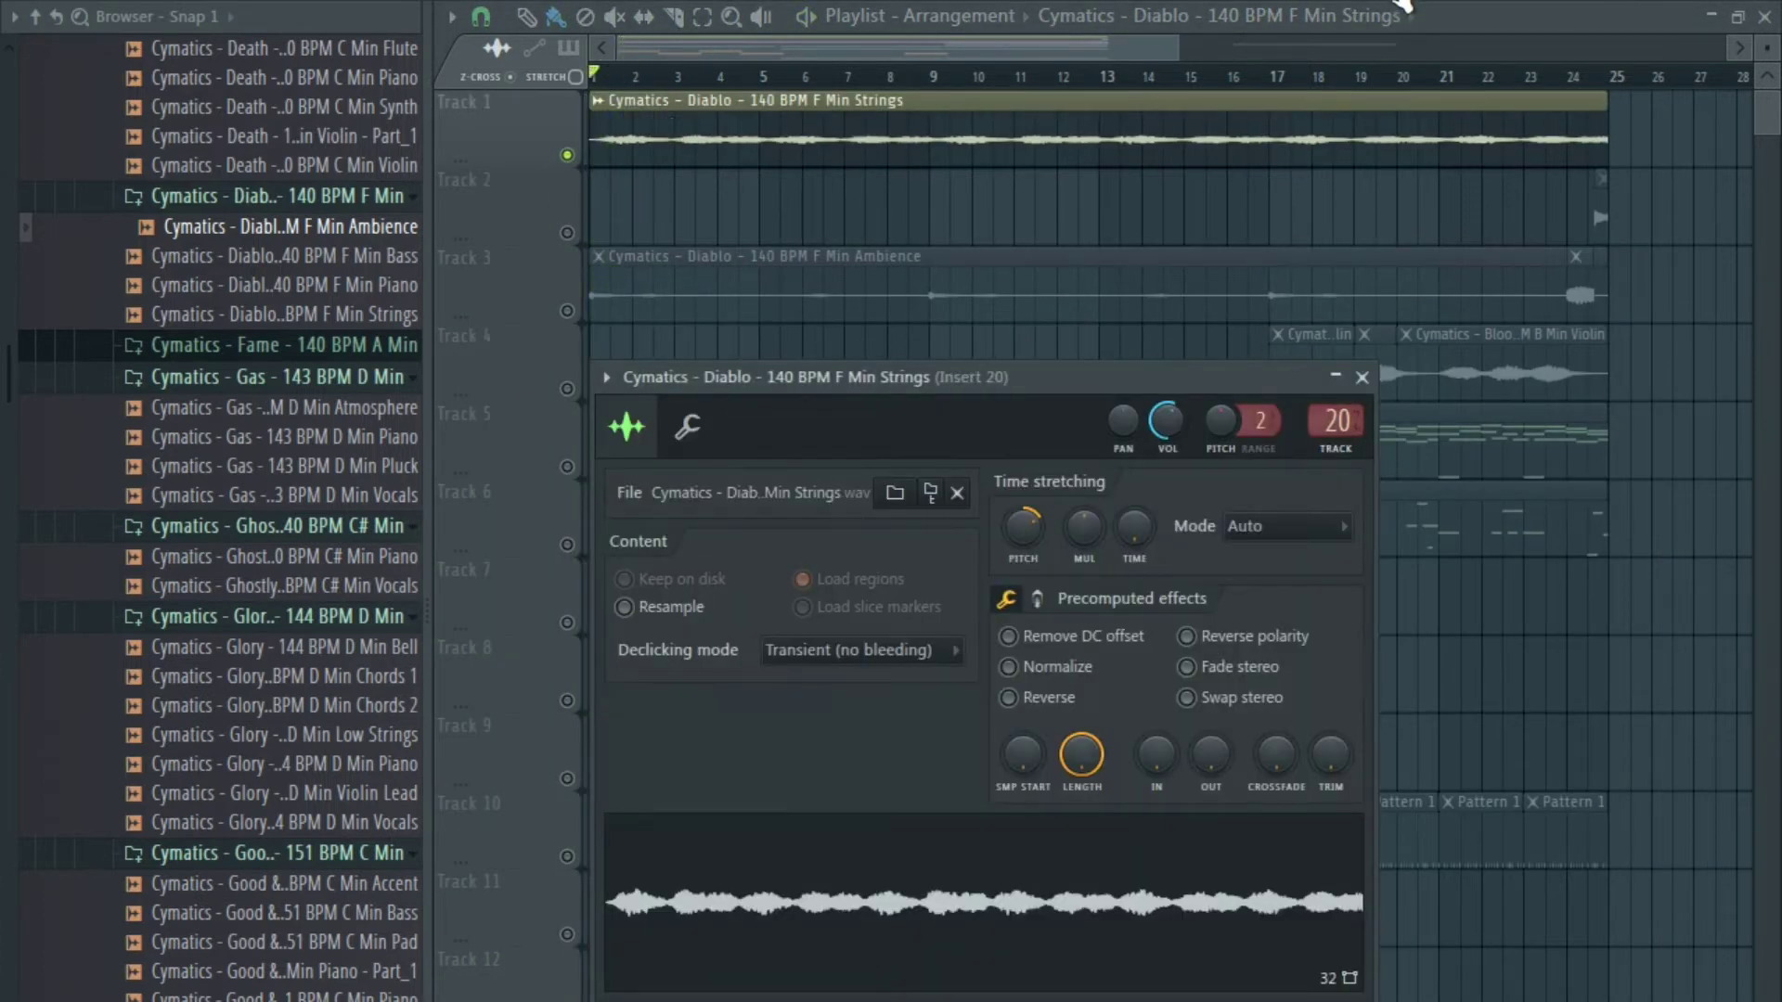
left_click(1399, 2)
left_click(1512, 426)
left_click(1447, 327)
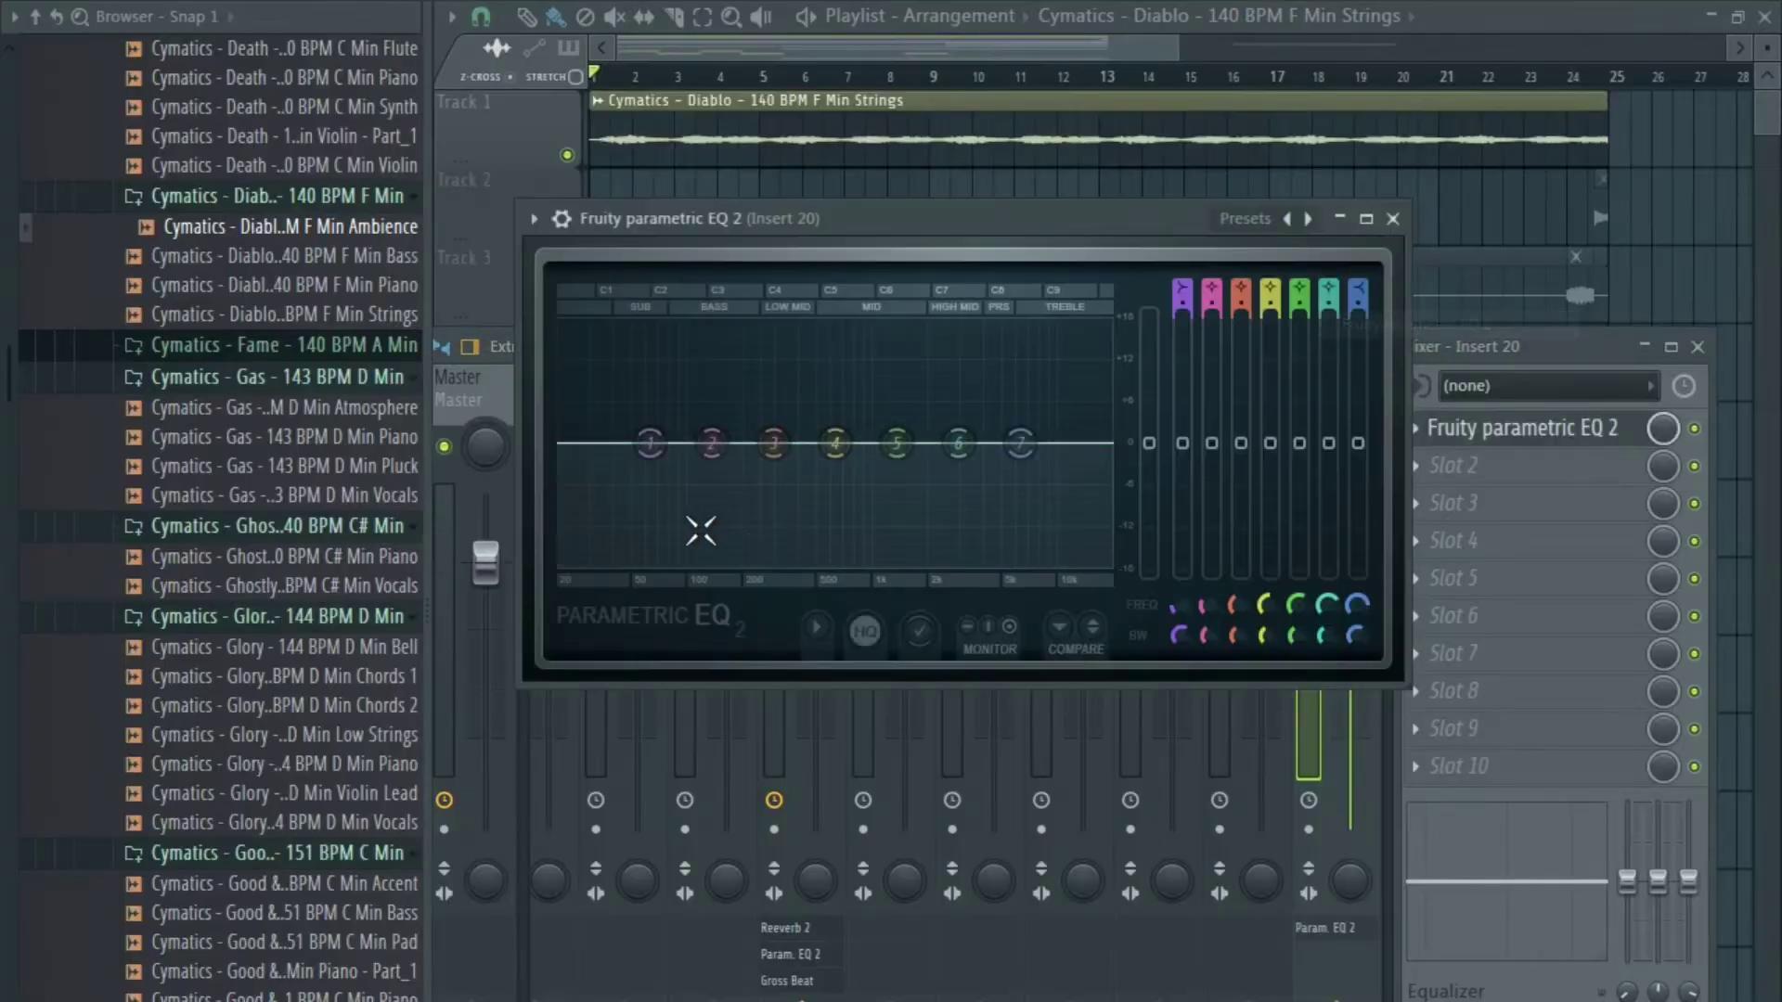
Band-limit the Diablo Strings with a low cut on band 1 and a high cut on band 7, dipping band 2.
left_click_drag(651, 443, 694, 563)
left_click_drag(712, 444, 684, 484)
key("space")
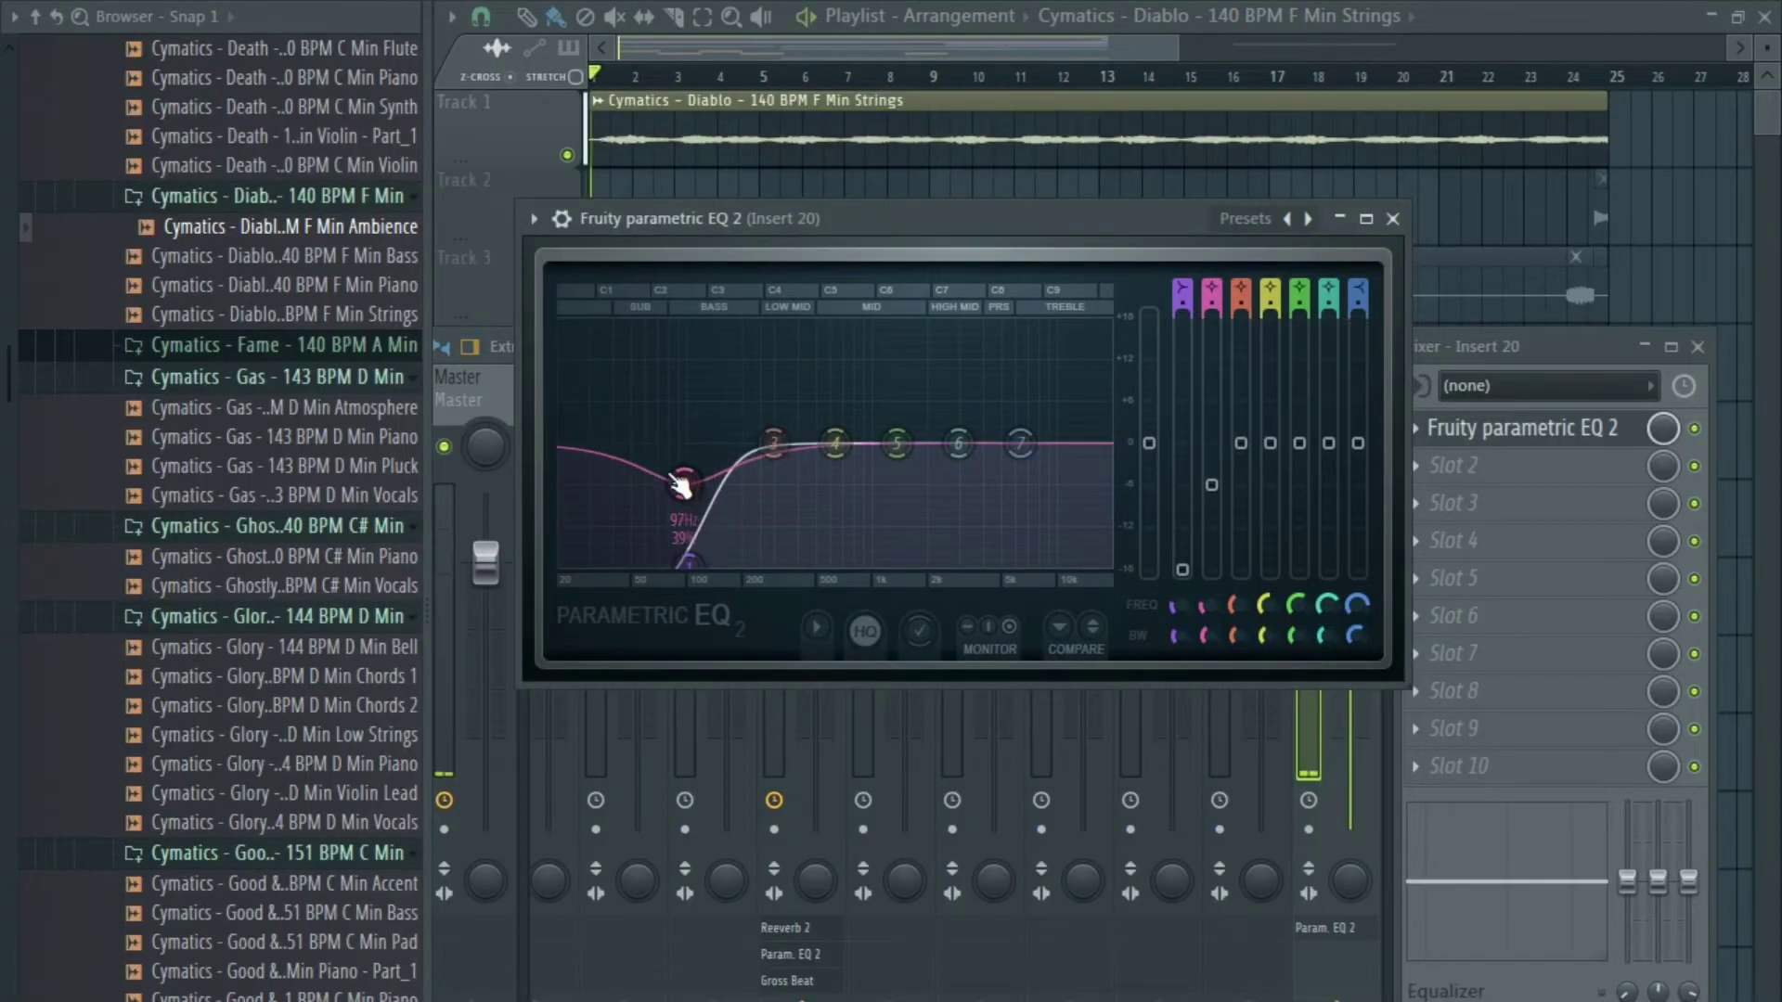
left_click_drag(1020, 443, 1016, 563)
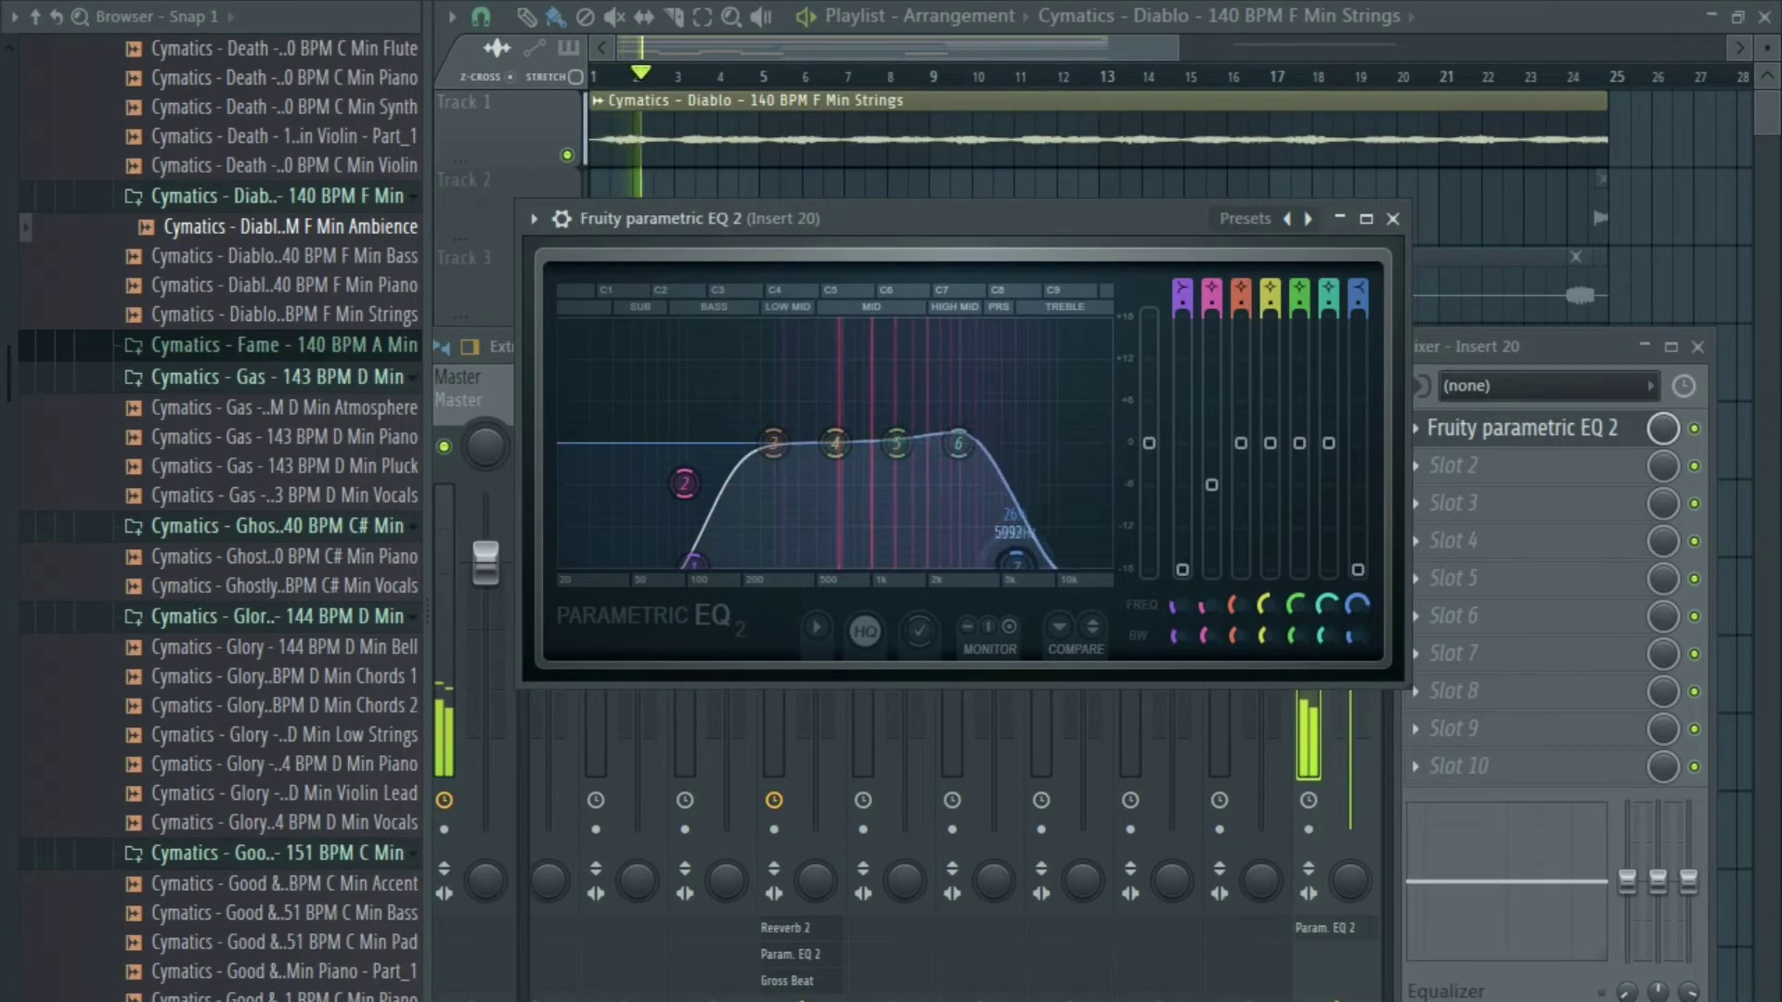
Refine the Strings equalizer by moving the band 1 low cut higher and reshaping bands 3, 5 and 6, then close it.
left_click_drag(958, 443, 974, 457)
left_click_drag(774, 444, 761, 462)
left_click_drag(694, 563, 732, 564)
left_click_drag(897, 444, 836, 417)
left_click_drag(981, 464, 972, 425)
key("Escape")
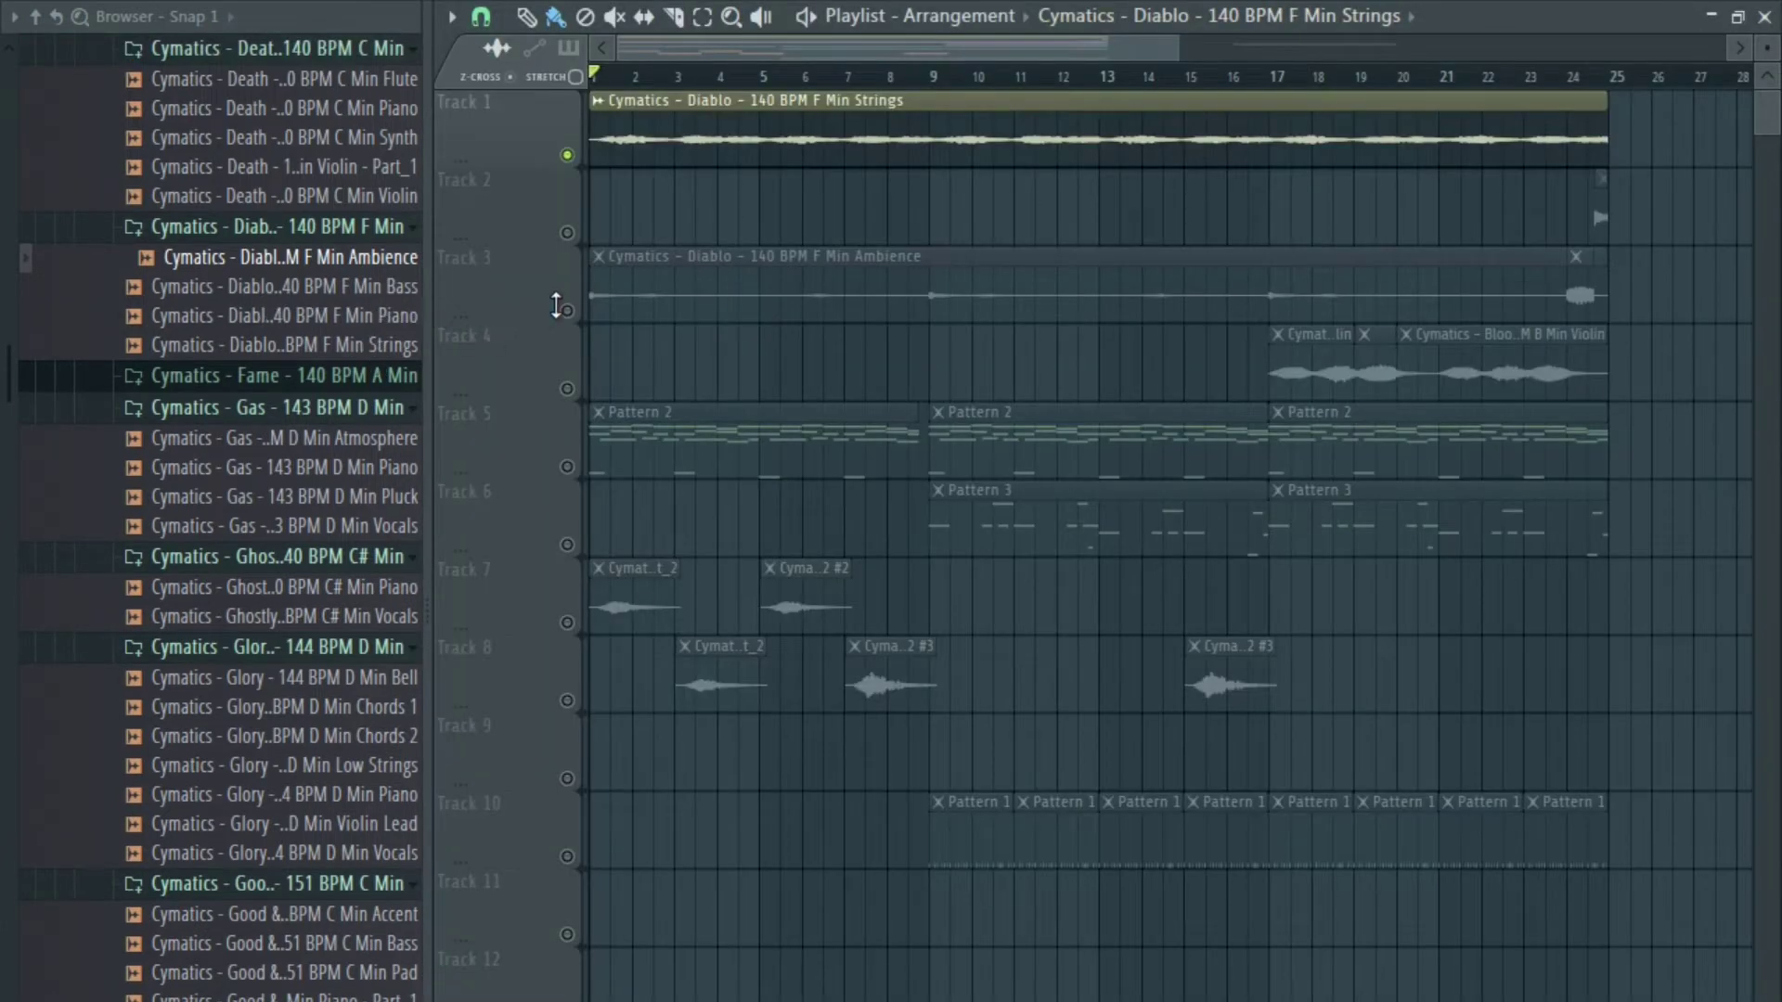
Solo the Ambience on track 3 and check its Fruity Parametric EQ 2 curve on insert 10 during playback.
right_click(571, 310)
right_click(573, 310)
right_click(572, 310)
key("space")
right_click(573, 310)
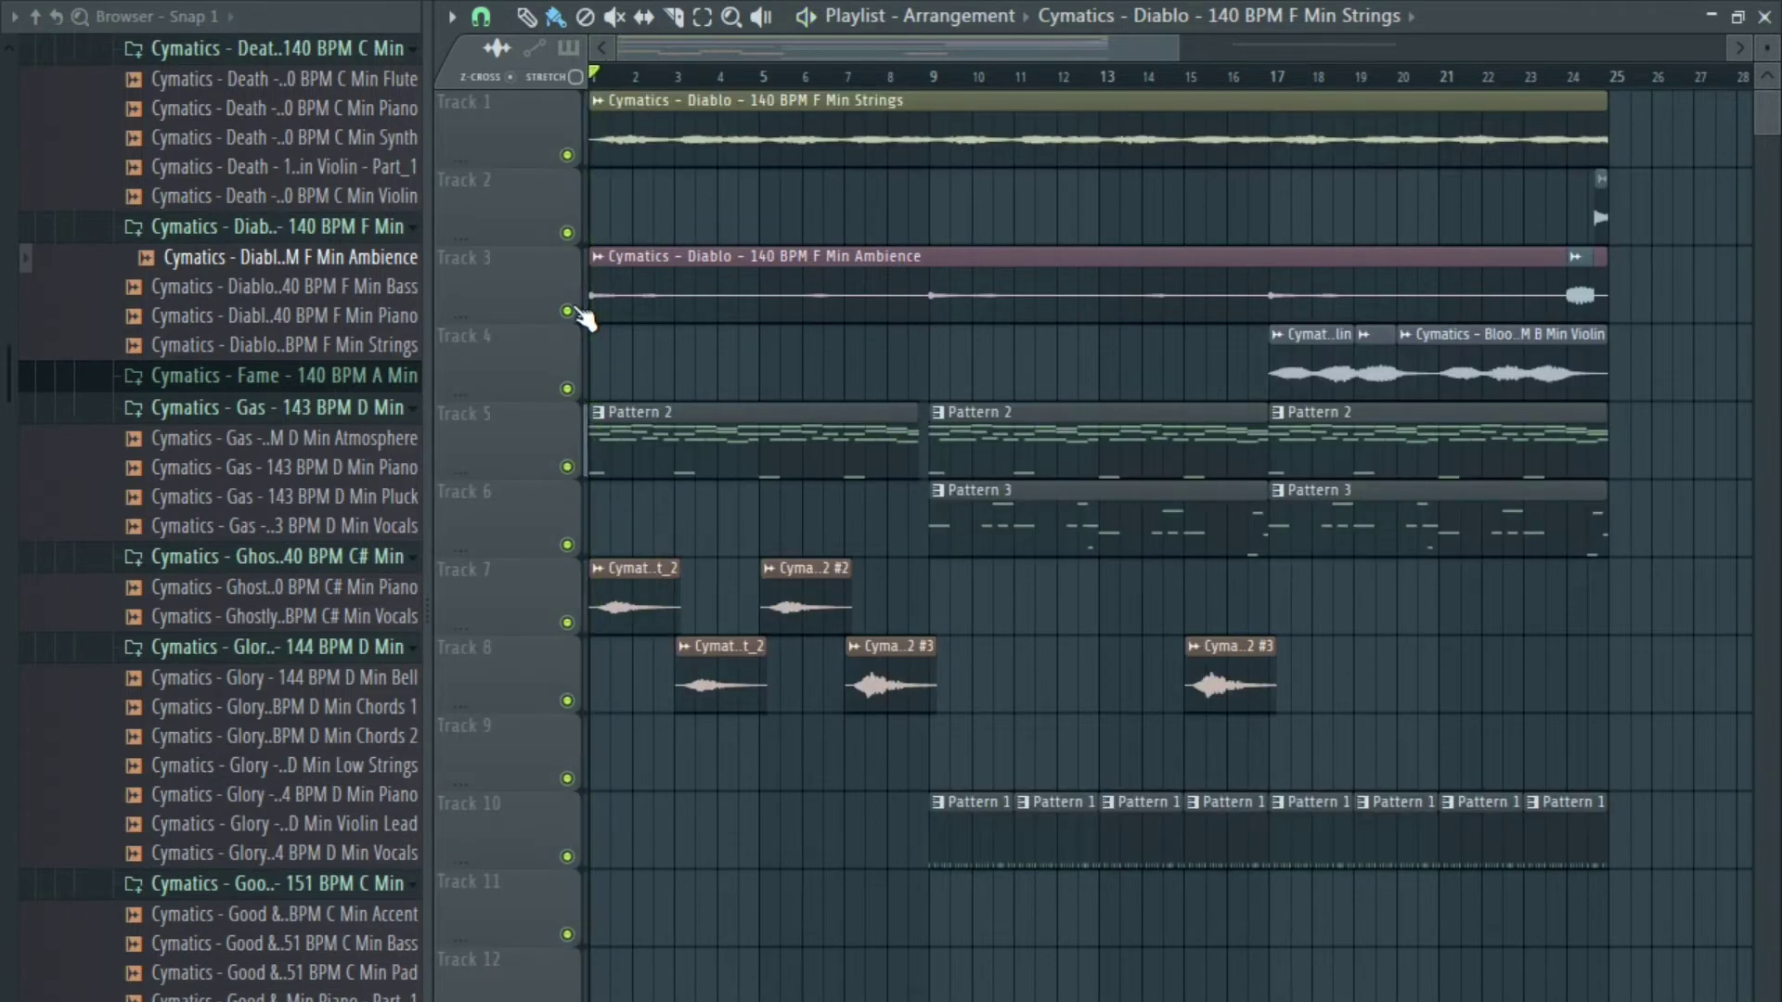
right_click(575, 311)
left_click(1002, 258)
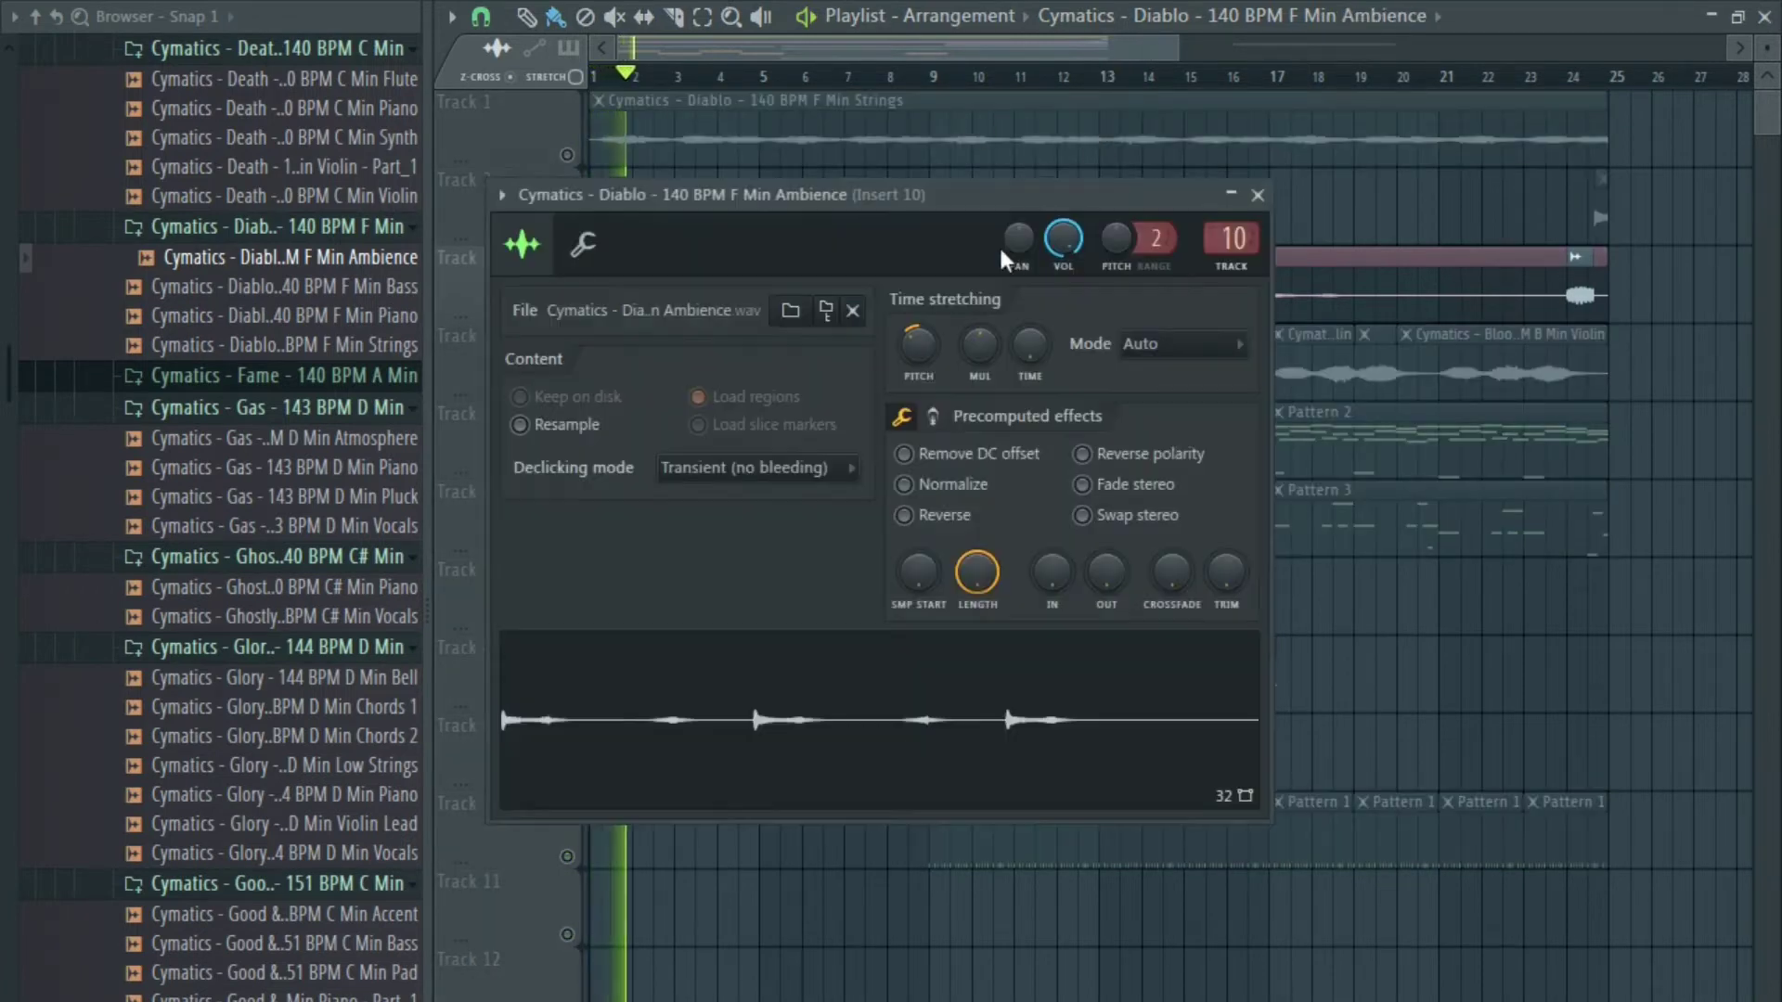
key("F9")
left_click(1514, 427)
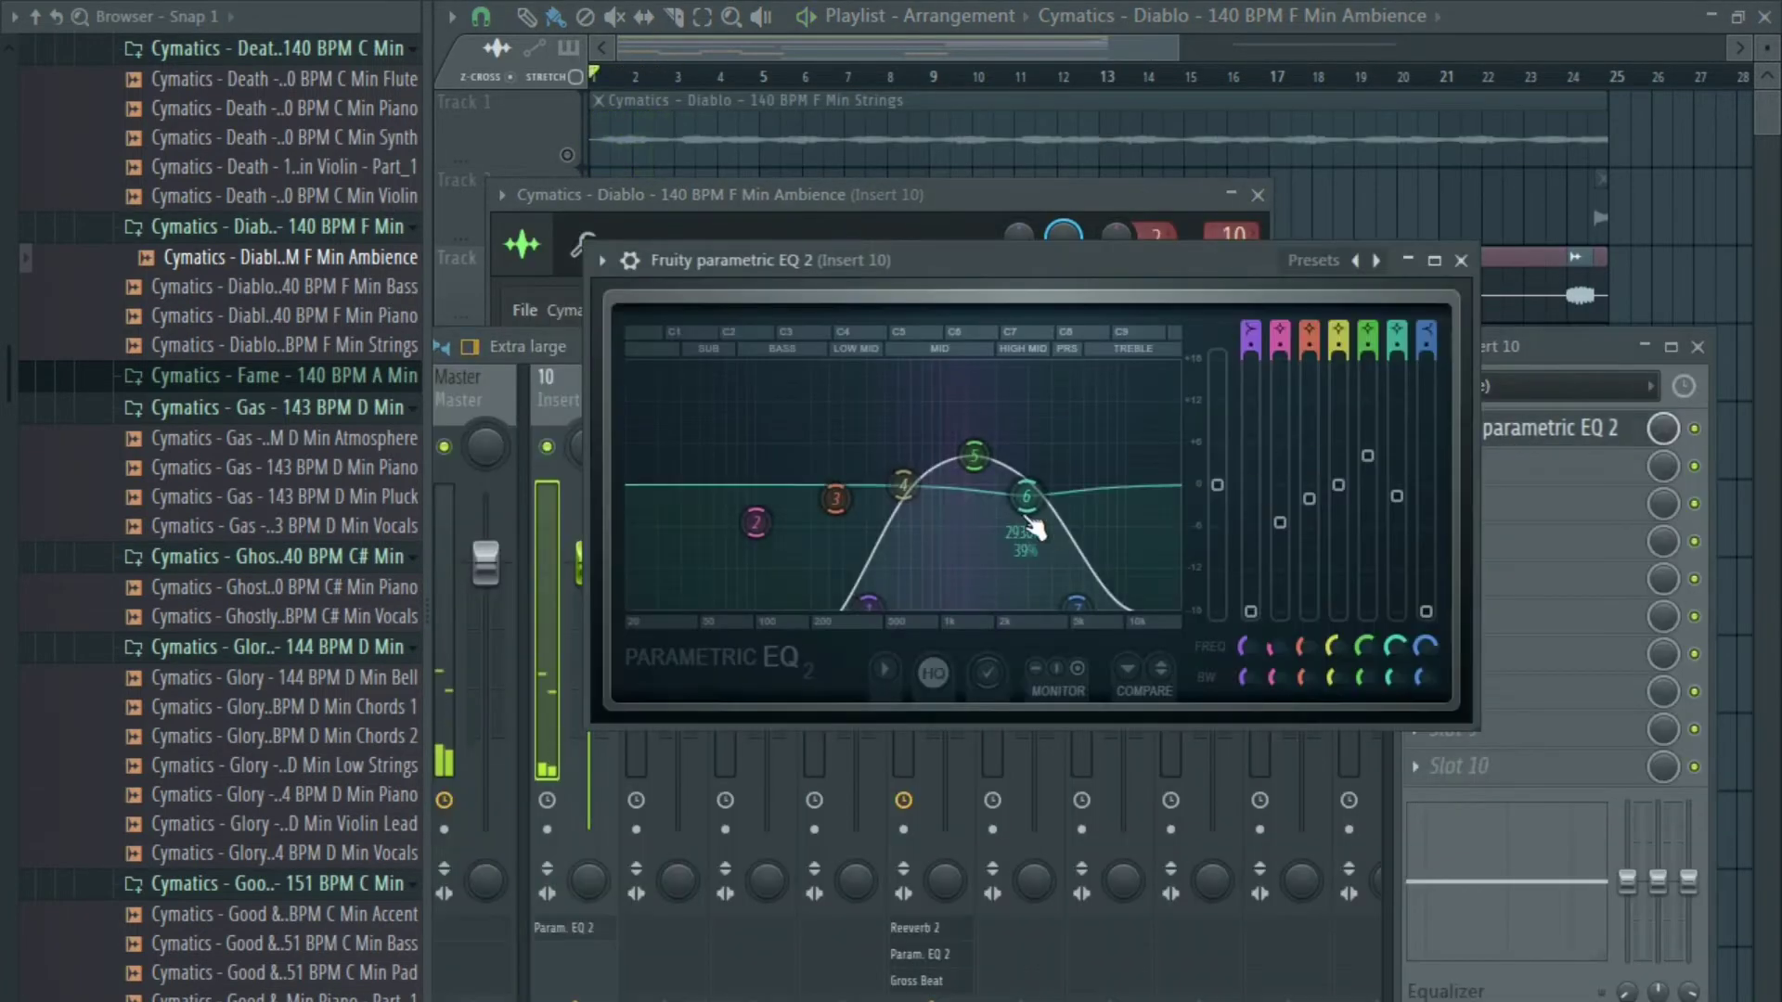
key("Escape")
key("Escape")
key("Escape")
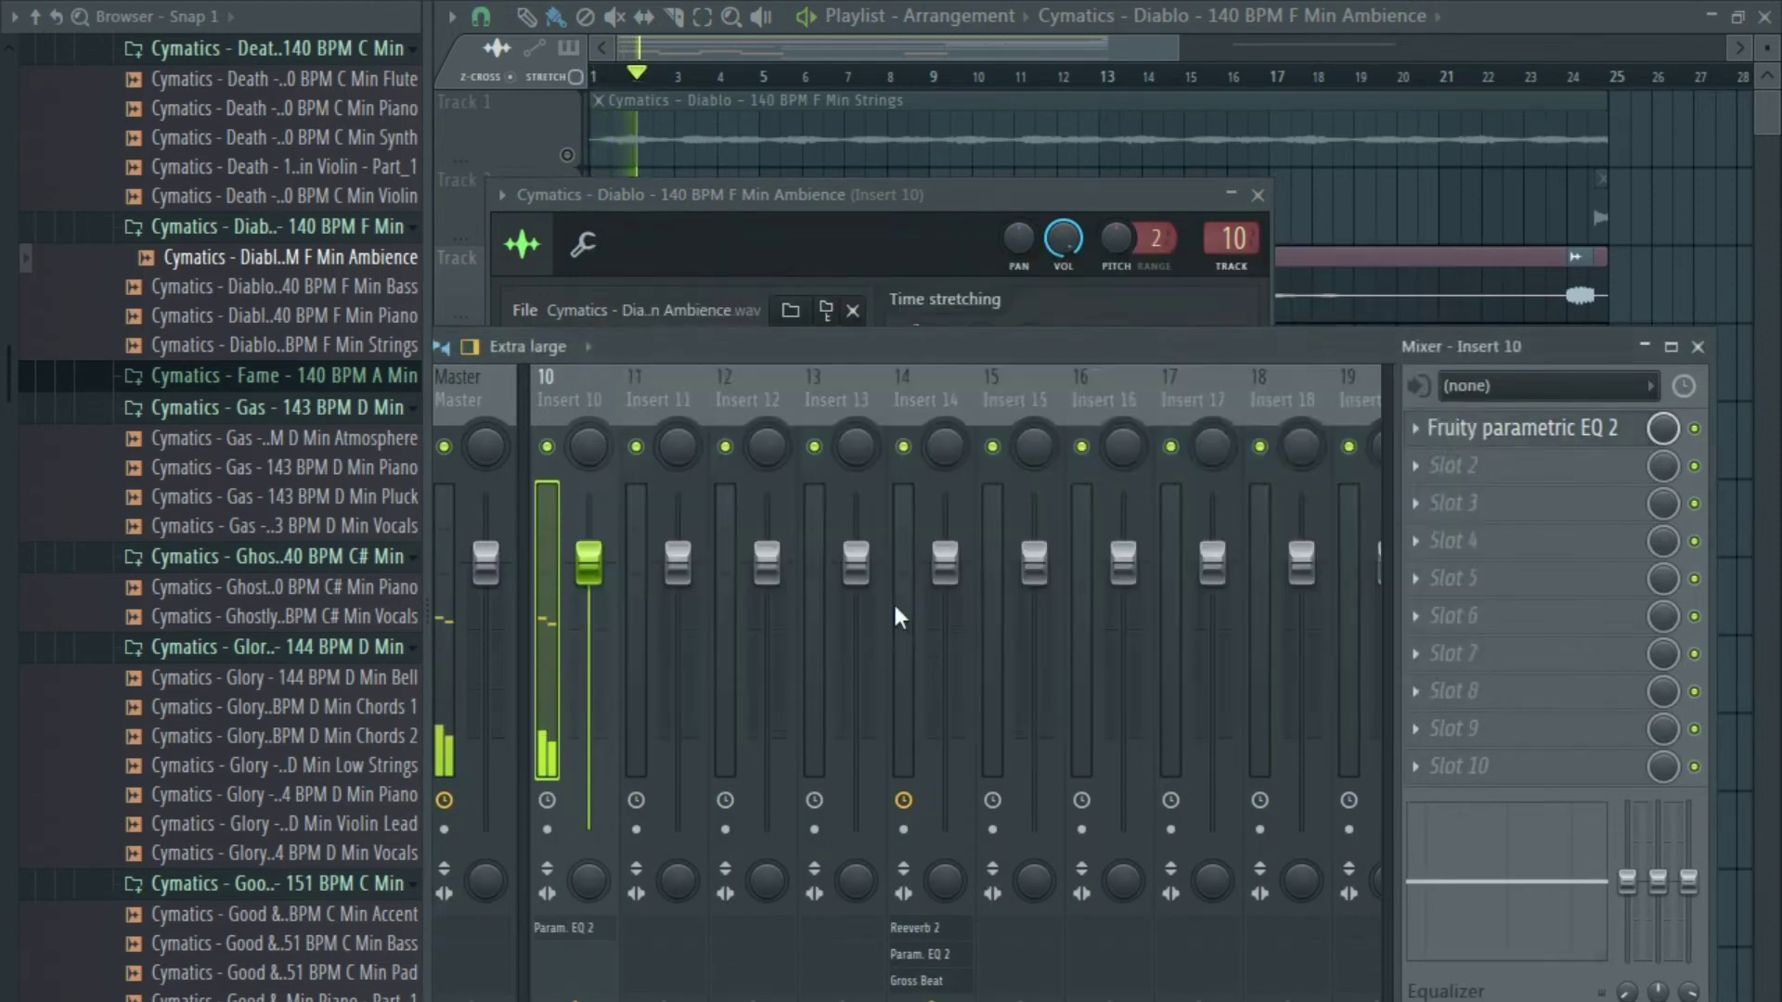
Solo track 5 and load Fruity Parametric EQ 2 on mixer insert 12 for the Addictive Keys of Pattern 2.
key("space")
right_click(569, 467)
key("space")
double_click(698, 454)
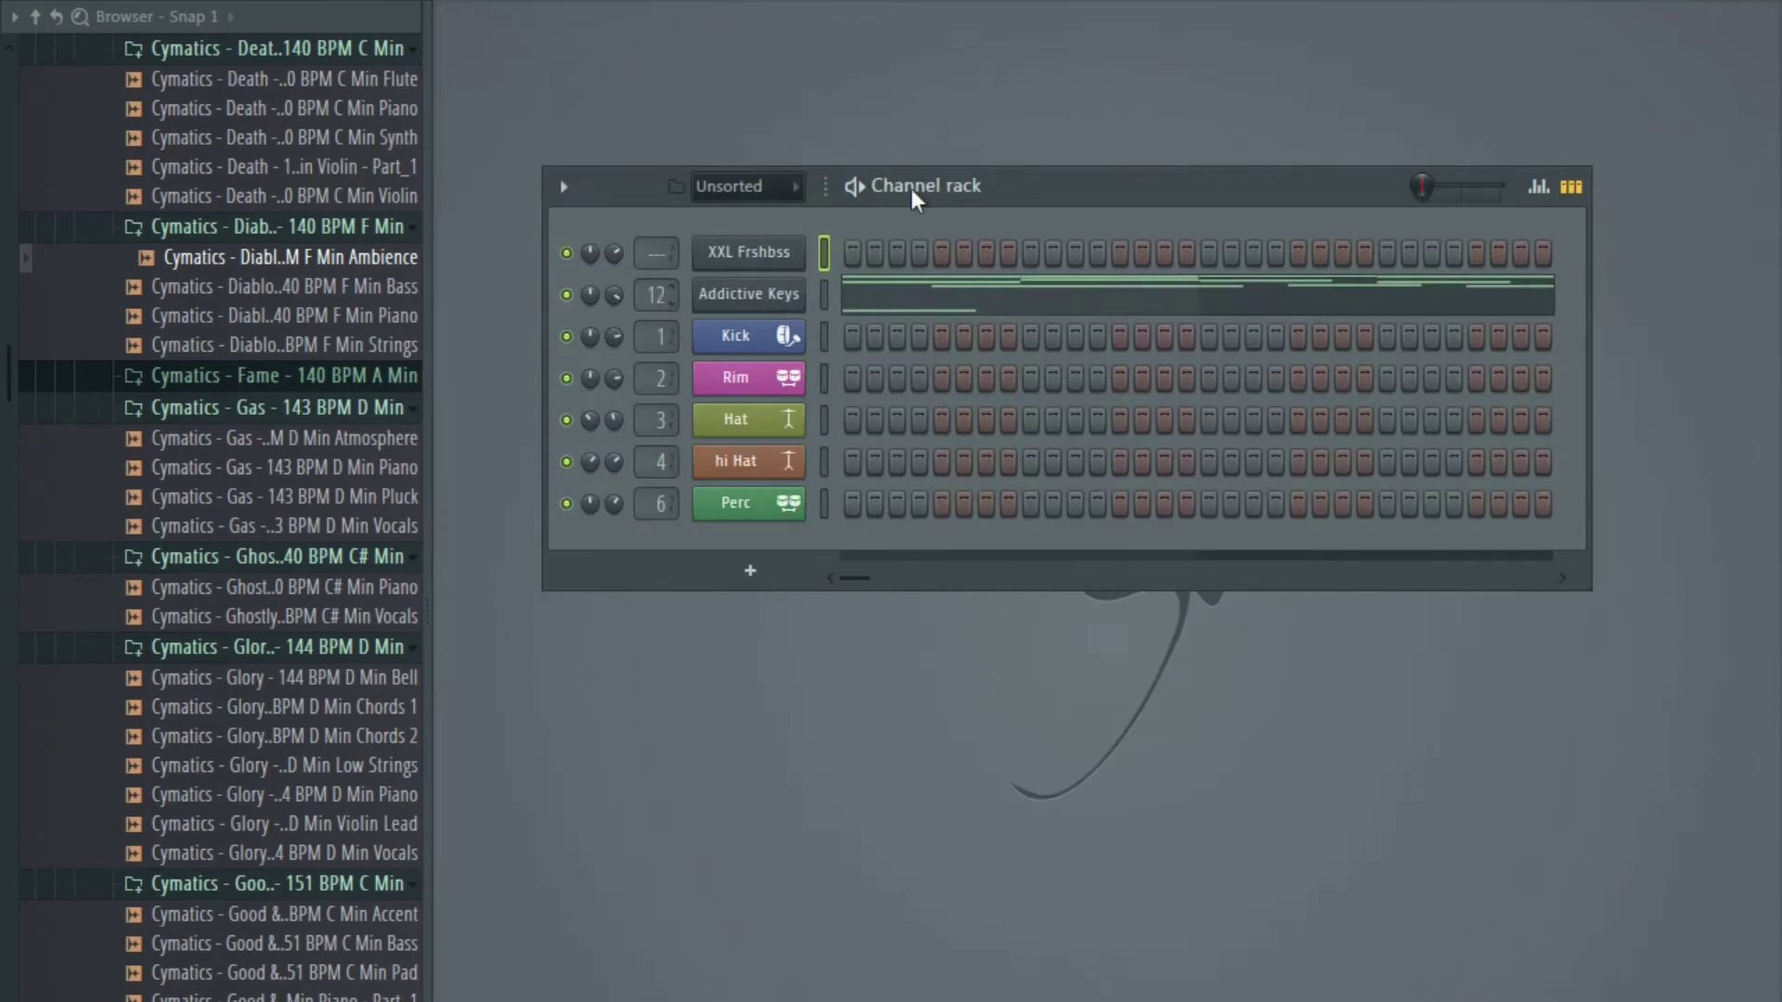
key("F9")
left_click(1478, 455)
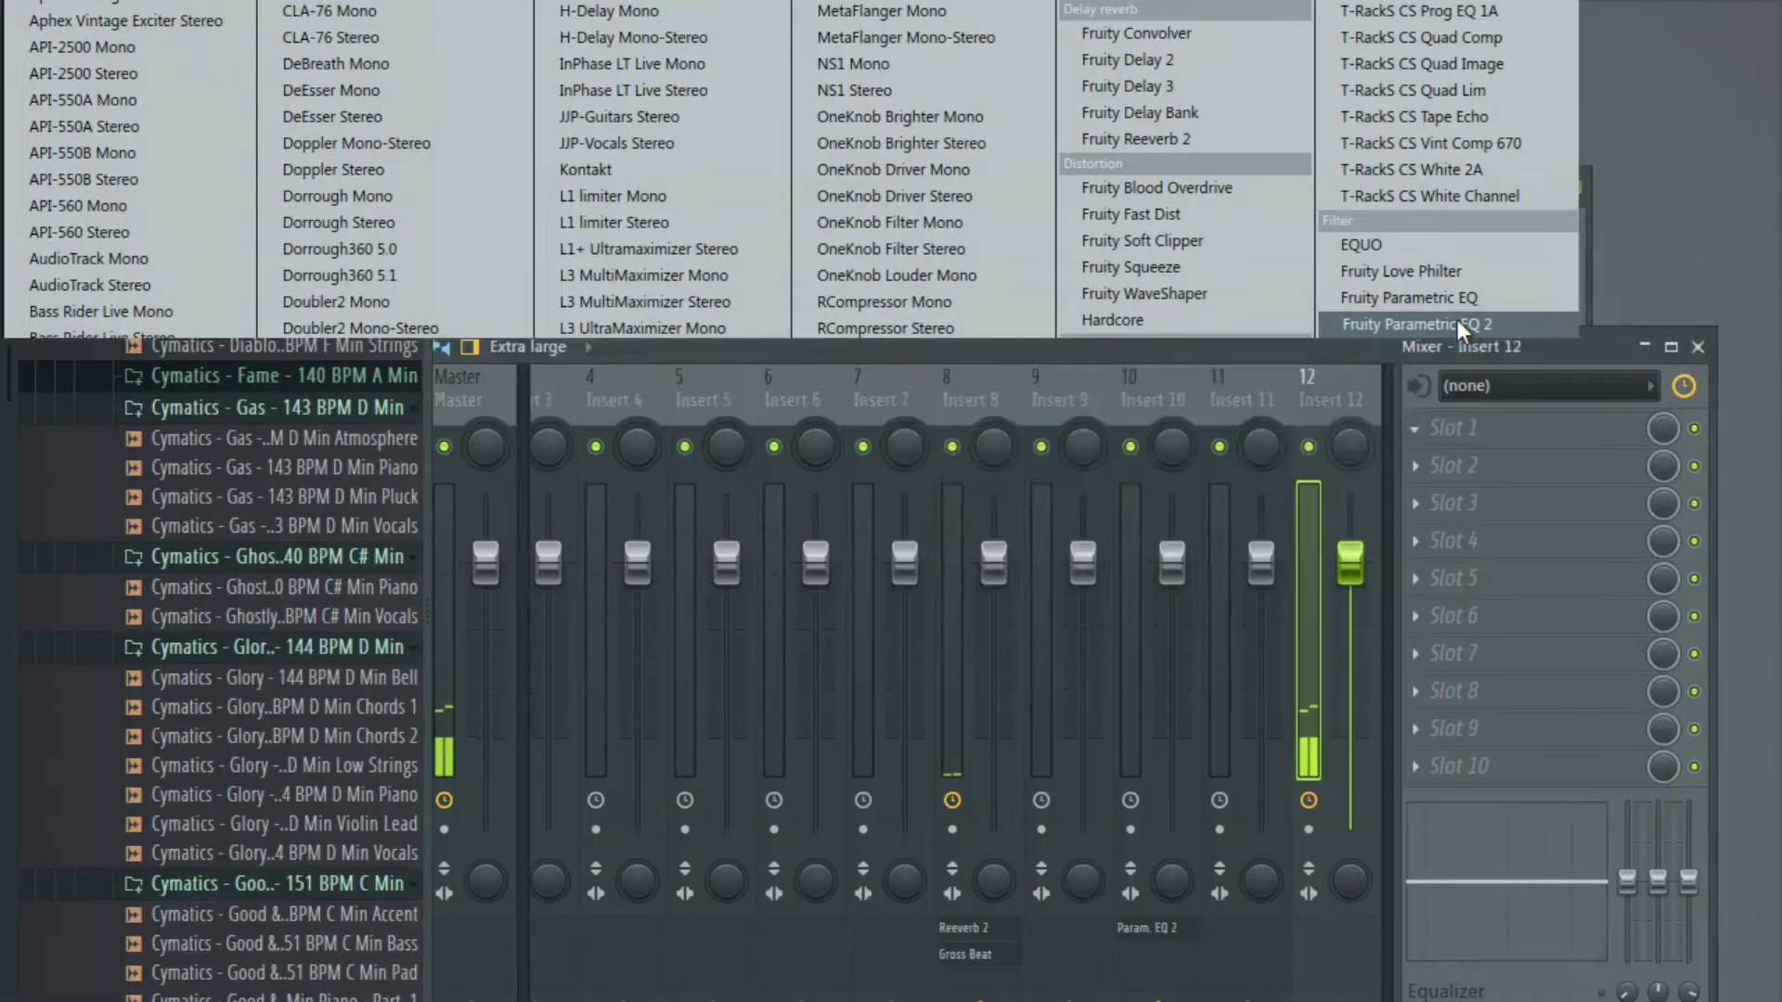
left_click(1457, 321)
left_click_drag(898, 219, 881, 156)
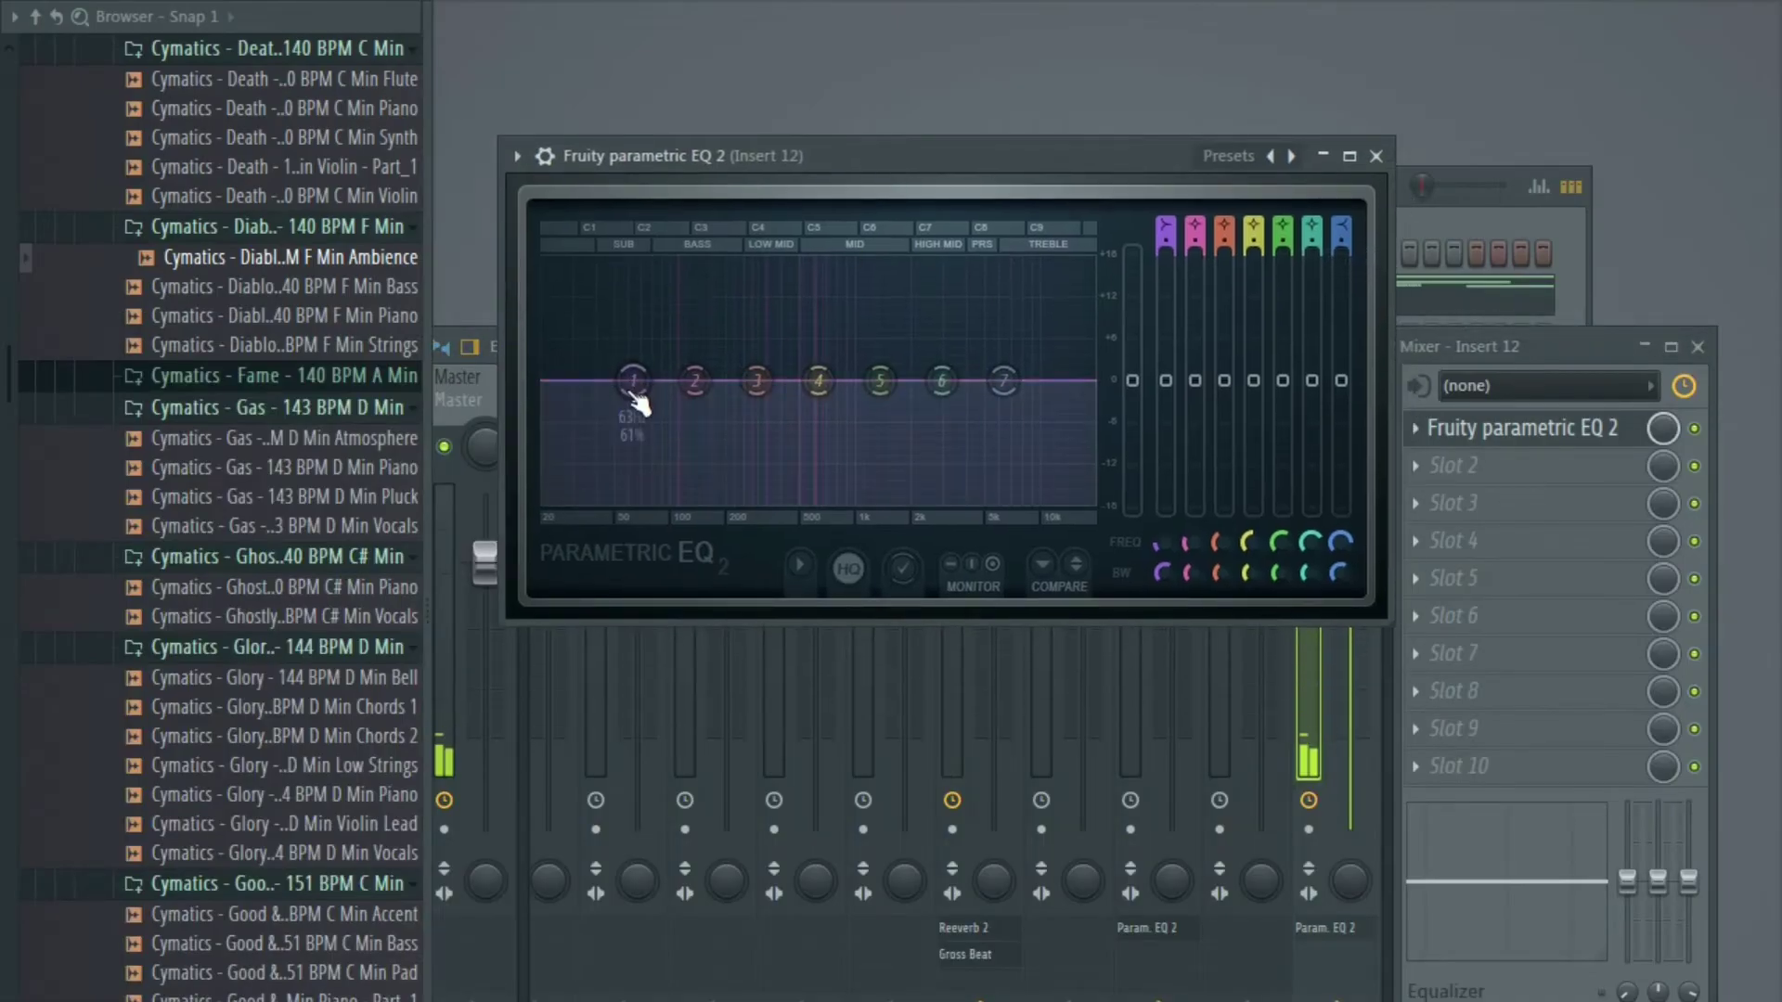
Shape the Addictive Keys with a band 1 low cut and band 7 high cut, dipping bands 2, 3 and 5 and boosting 4 and 6.
left_click_drag(631, 382, 628, 503)
left_click_drag(695, 381, 610, 401)
left_click_drag(757, 381, 707, 397)
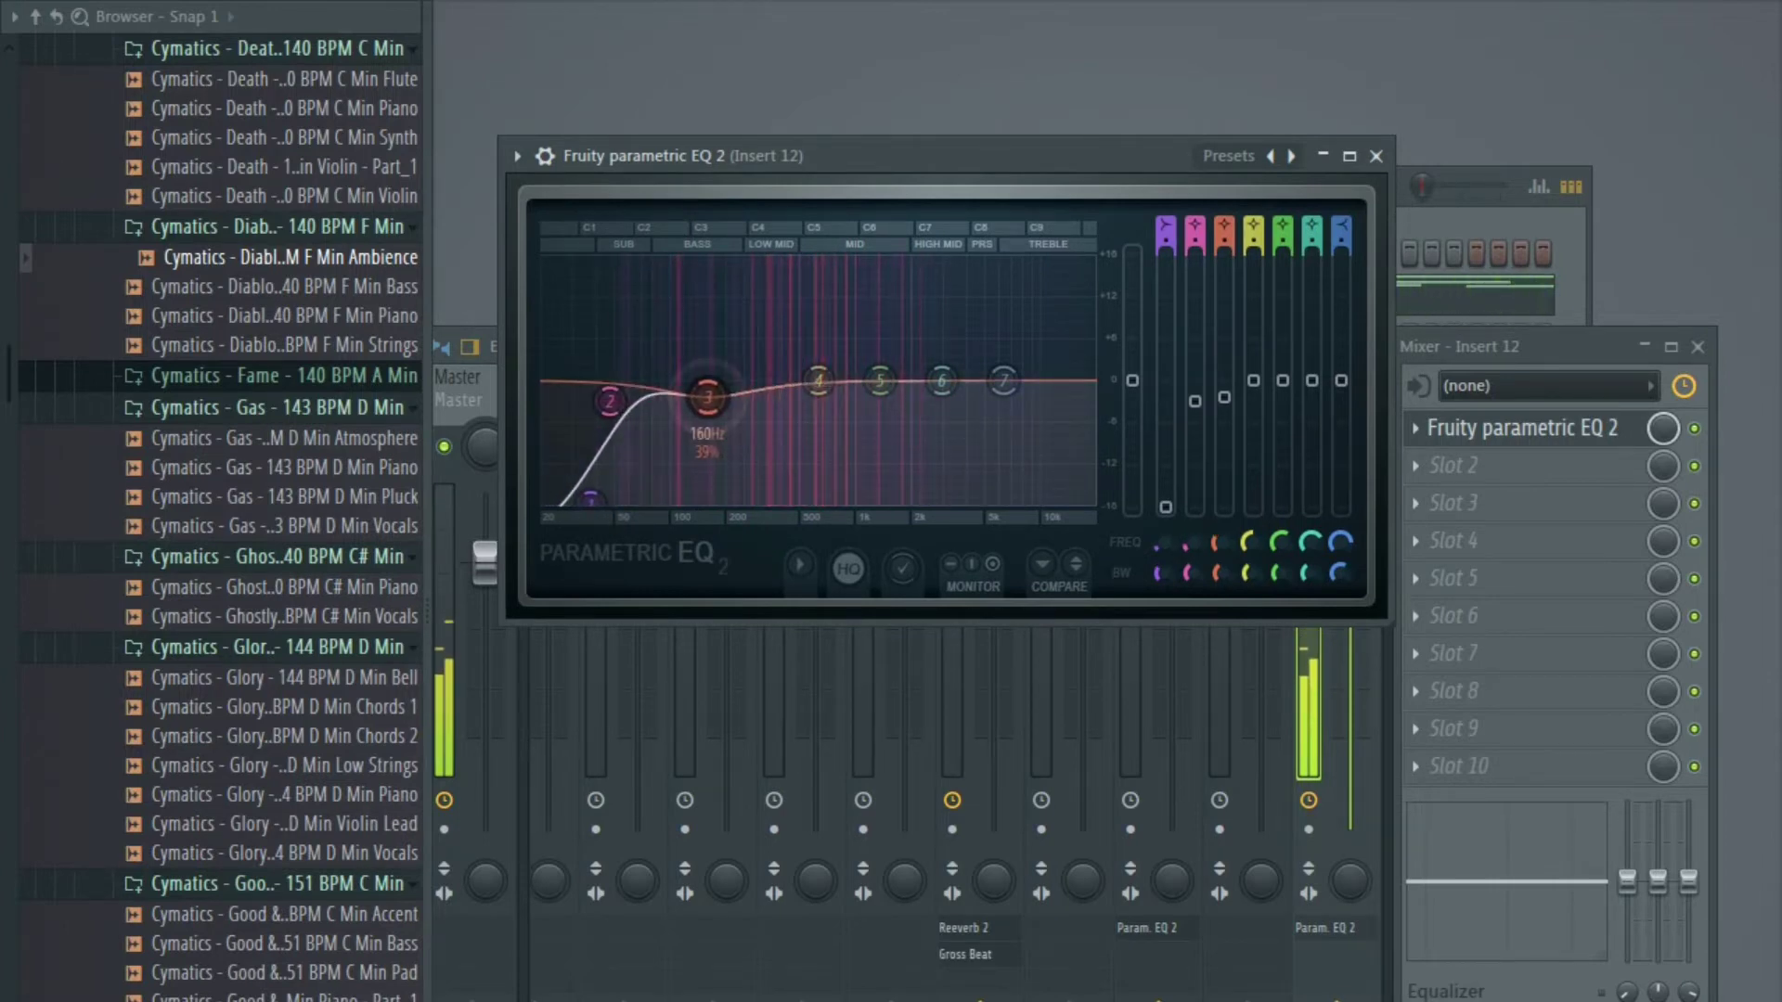
left_click_drag(819, 380, 779, 369)
left_click_drag(880, 381, 976, 362)
mouse_move(1003, 381)
left_mouse_down()
mouse_move(1082, 458)
mouse_move(1094, 505)
mouse_move(1056, 499)
mouse_move(982, 365)
left_mouse_up()
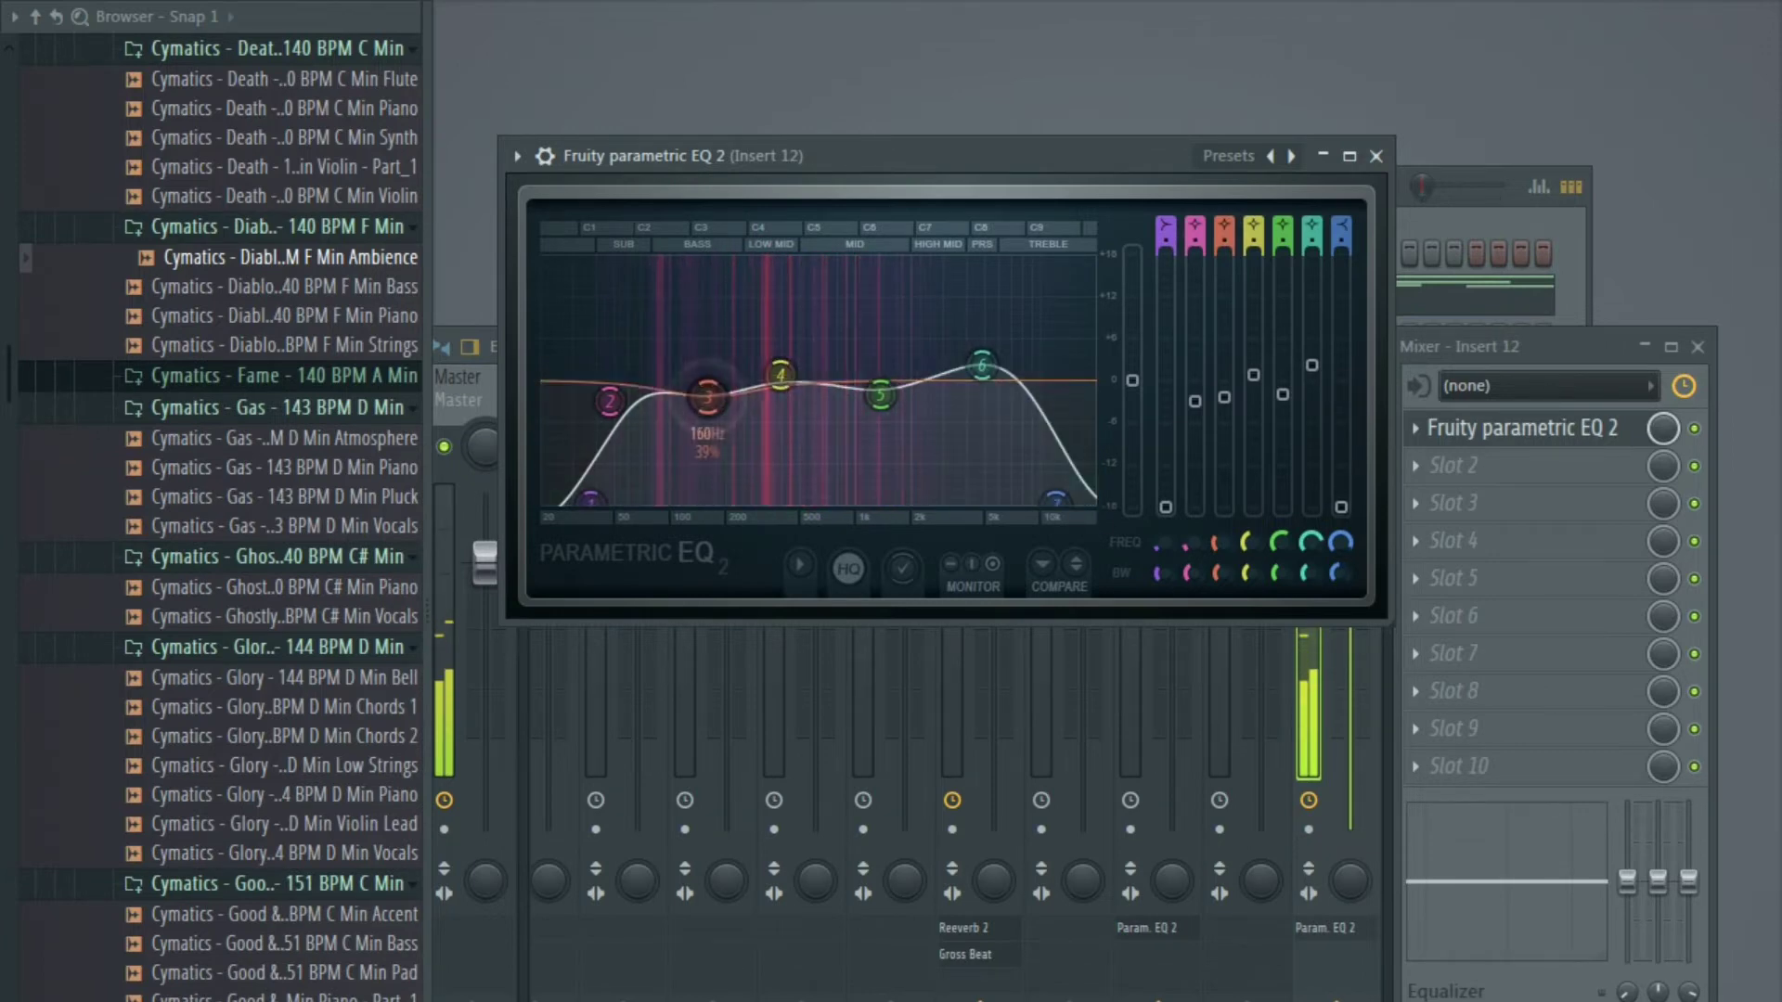
left_click_drag(707, 396, 609, 391)
key("Escape")
key("Escape")
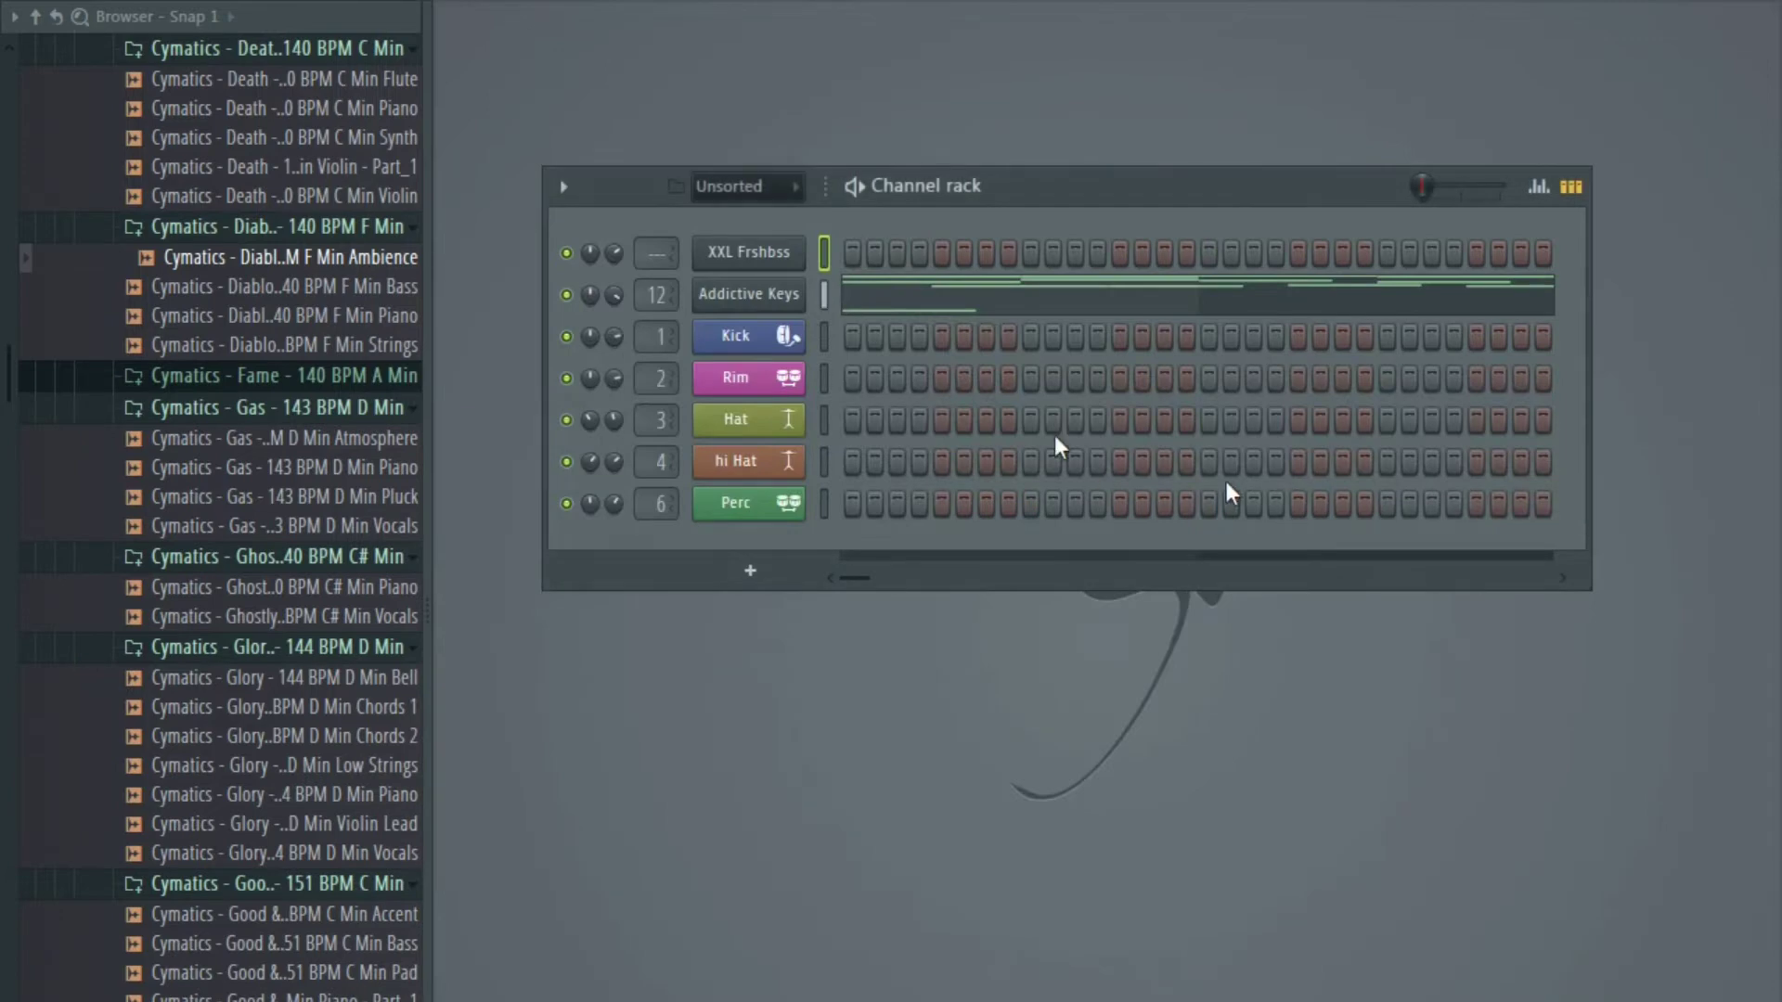
Solo the Bloodlust Vocals 2 on track 7 and cut the low band of insert 8's built-in equalizer to -18, adjusting its frequency.
key("F5")
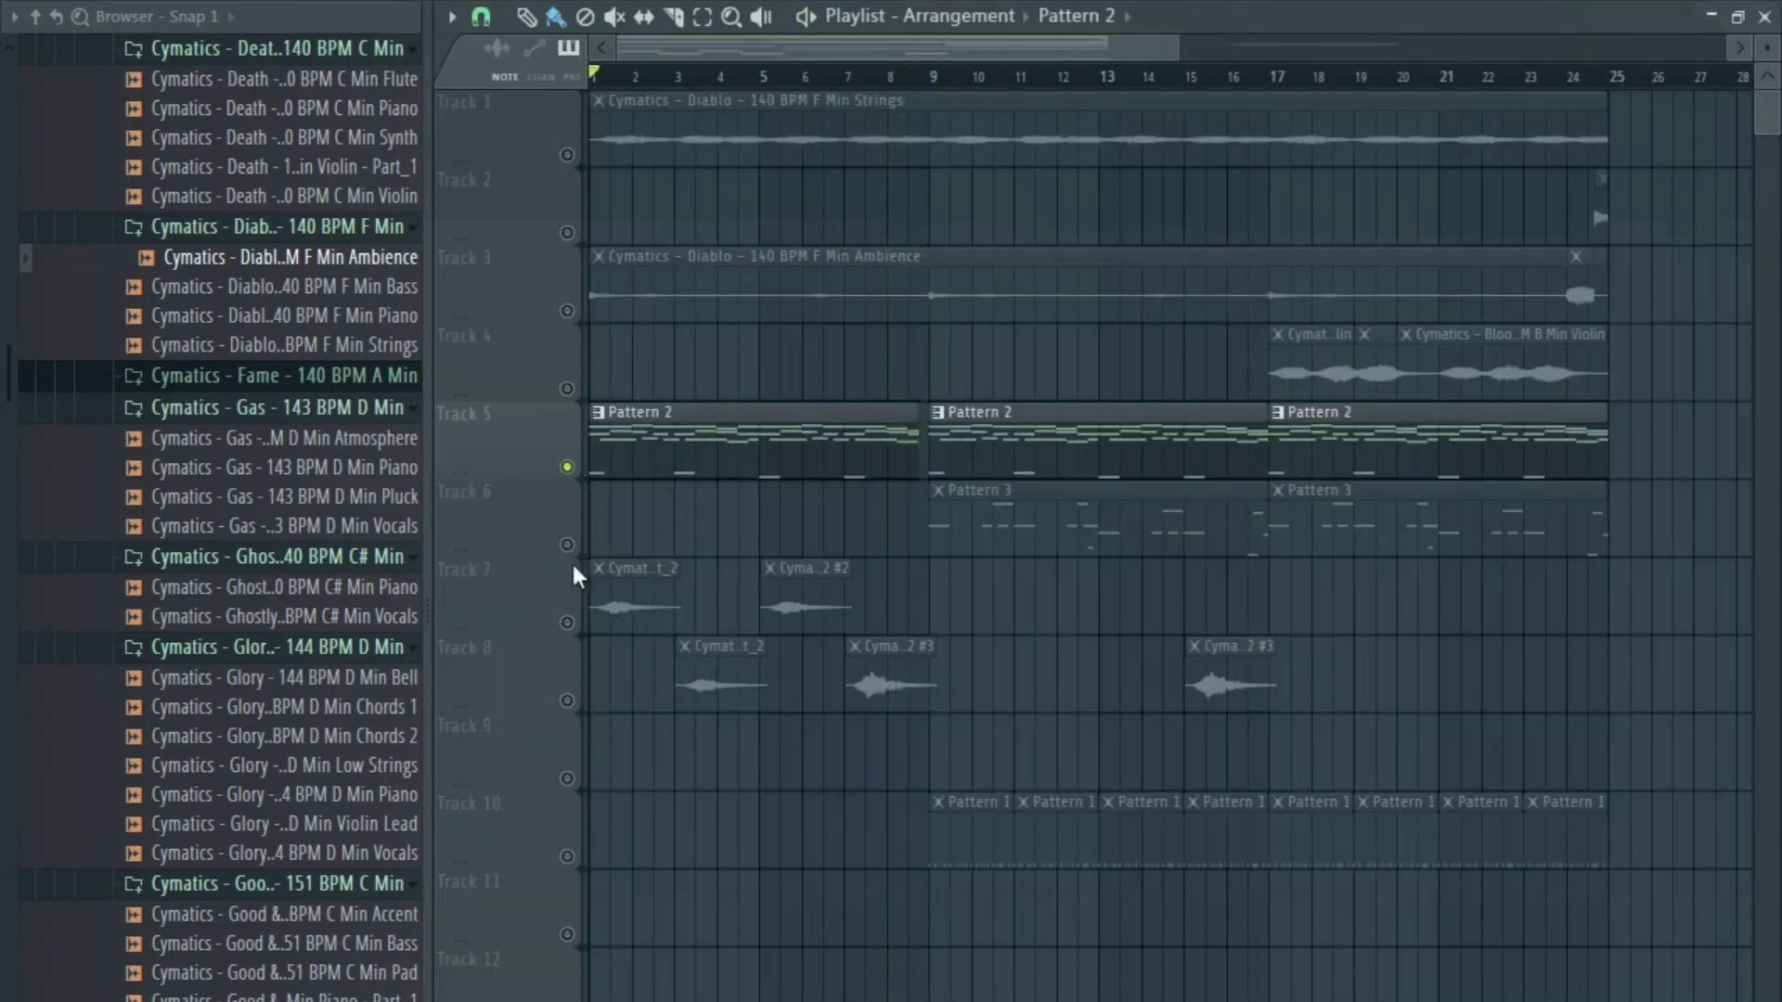
right_click(569, 624)
key("space")
double_click(629, 605)
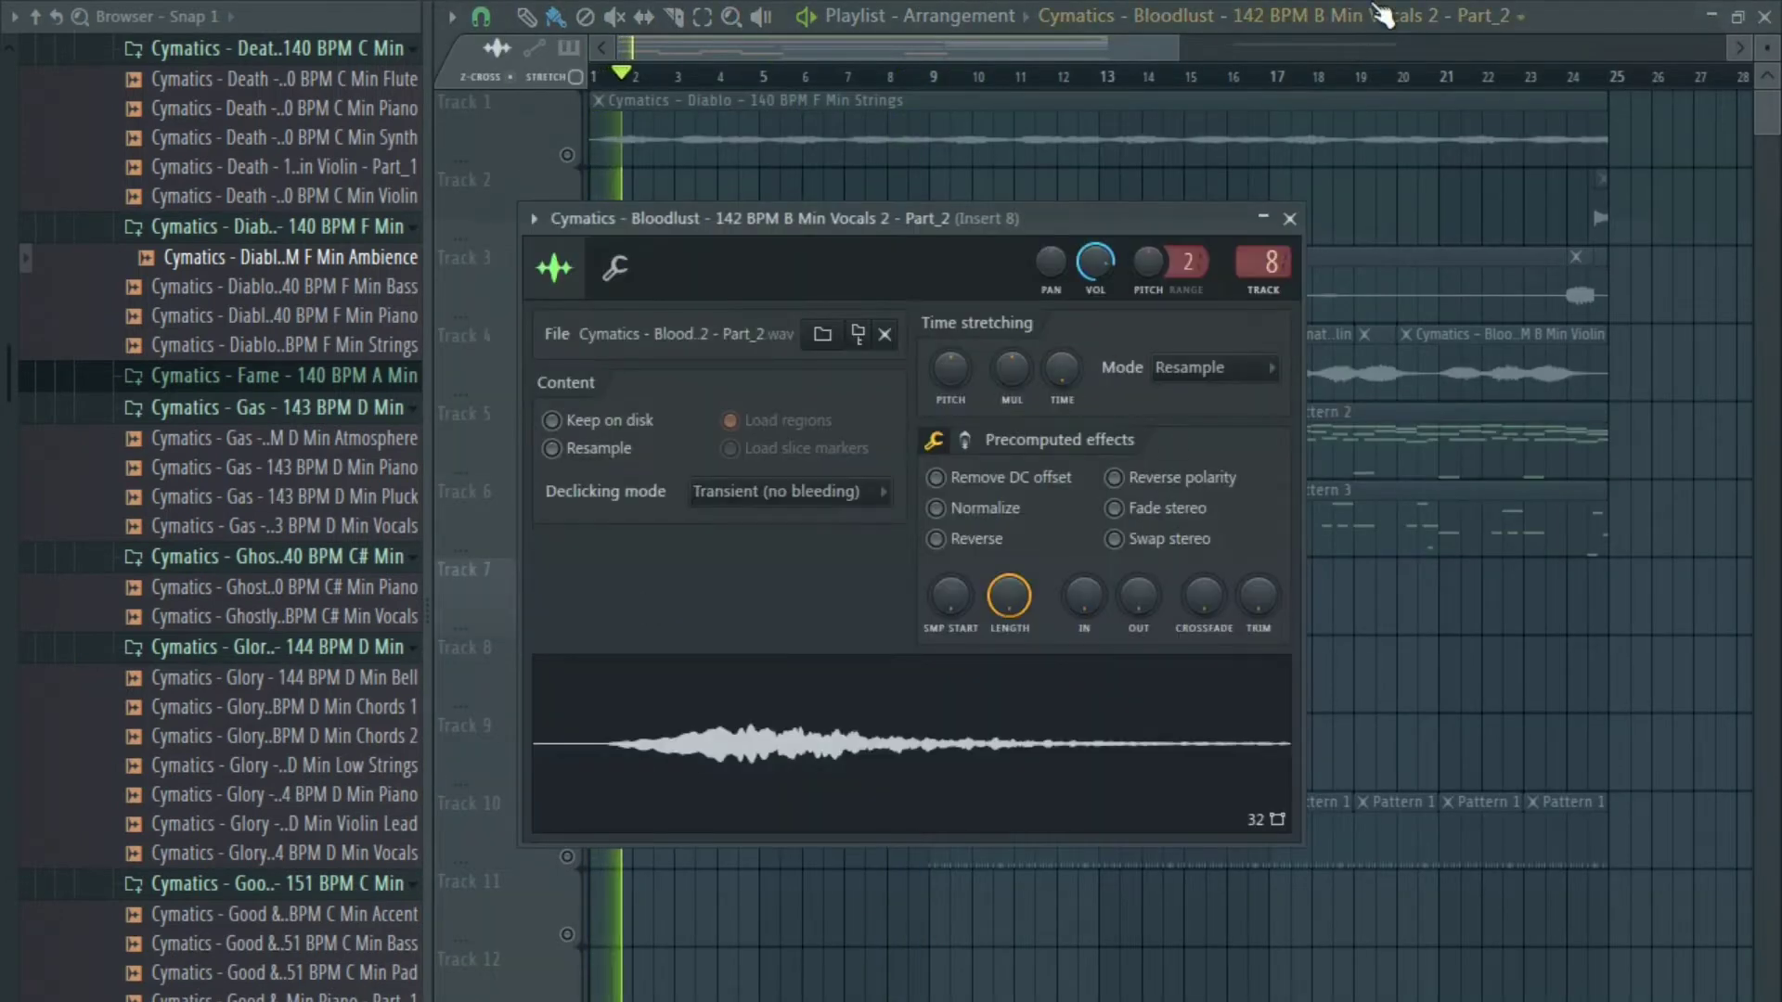
left_click(1375, 4)
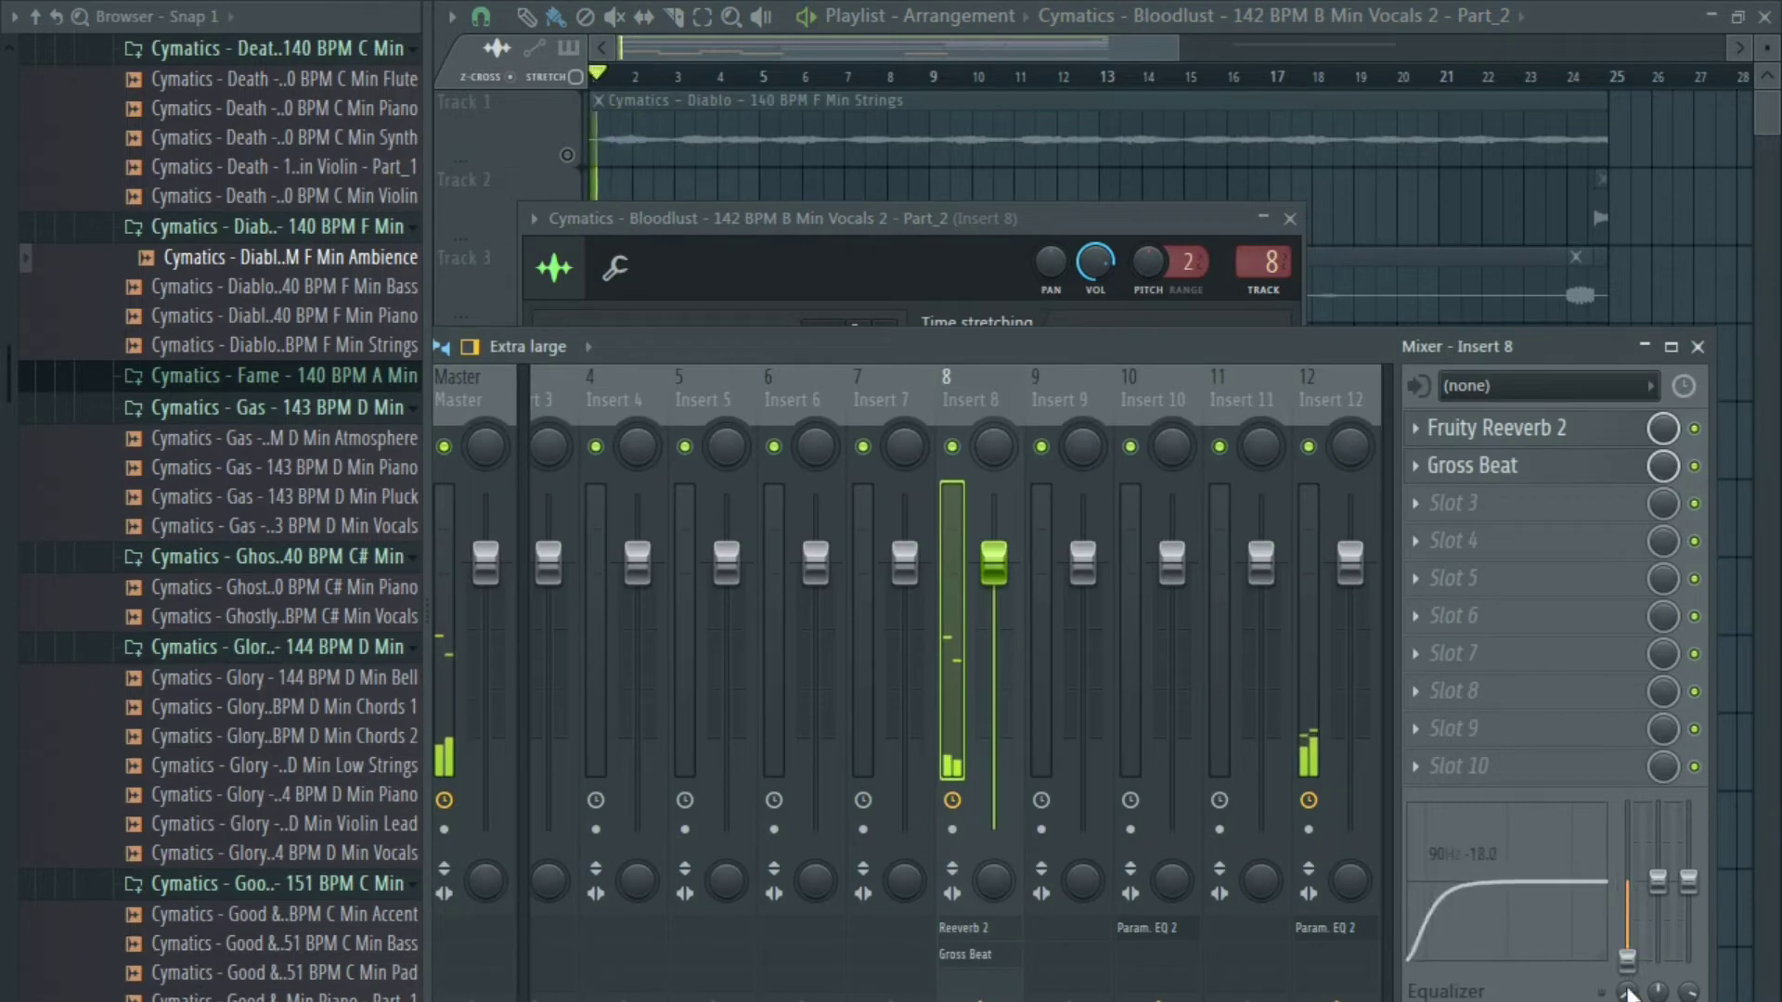
left_click_drag(1629, 993, 1650, 965)
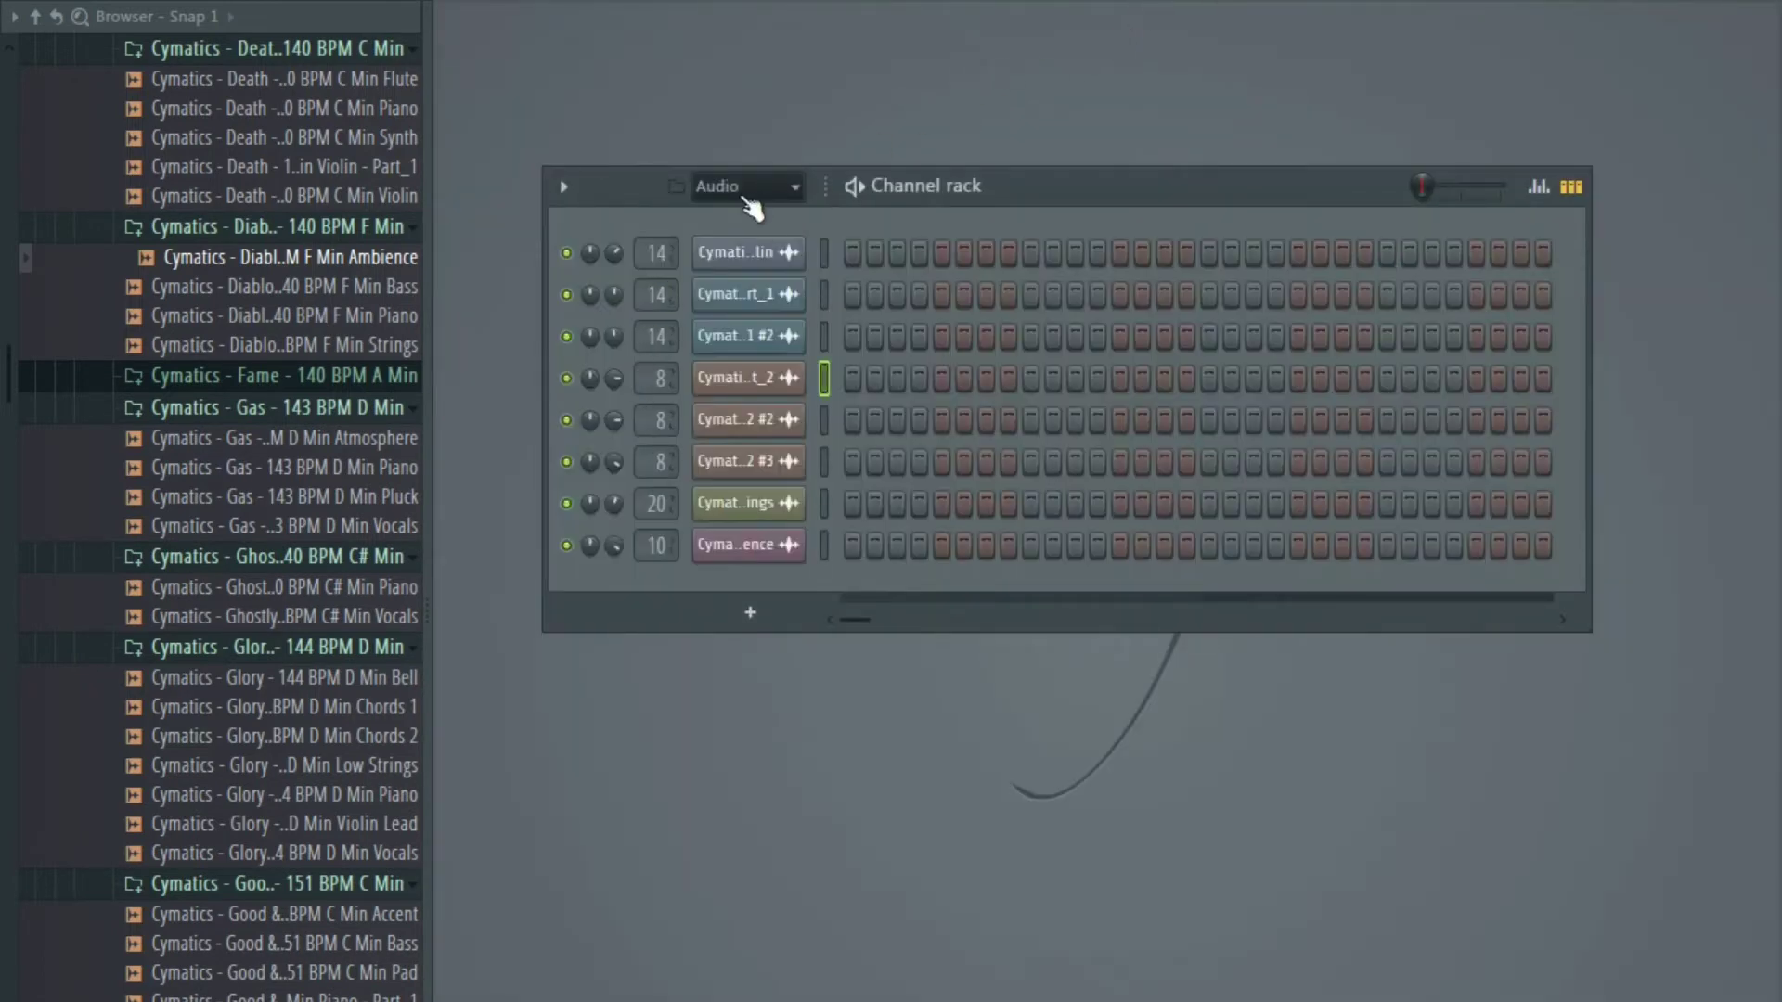
Show all channels, route the XXL Frshbss bass to mixer insert 15 and load Fruity Parametric EQ 2 on it.
left_click(735, 219)
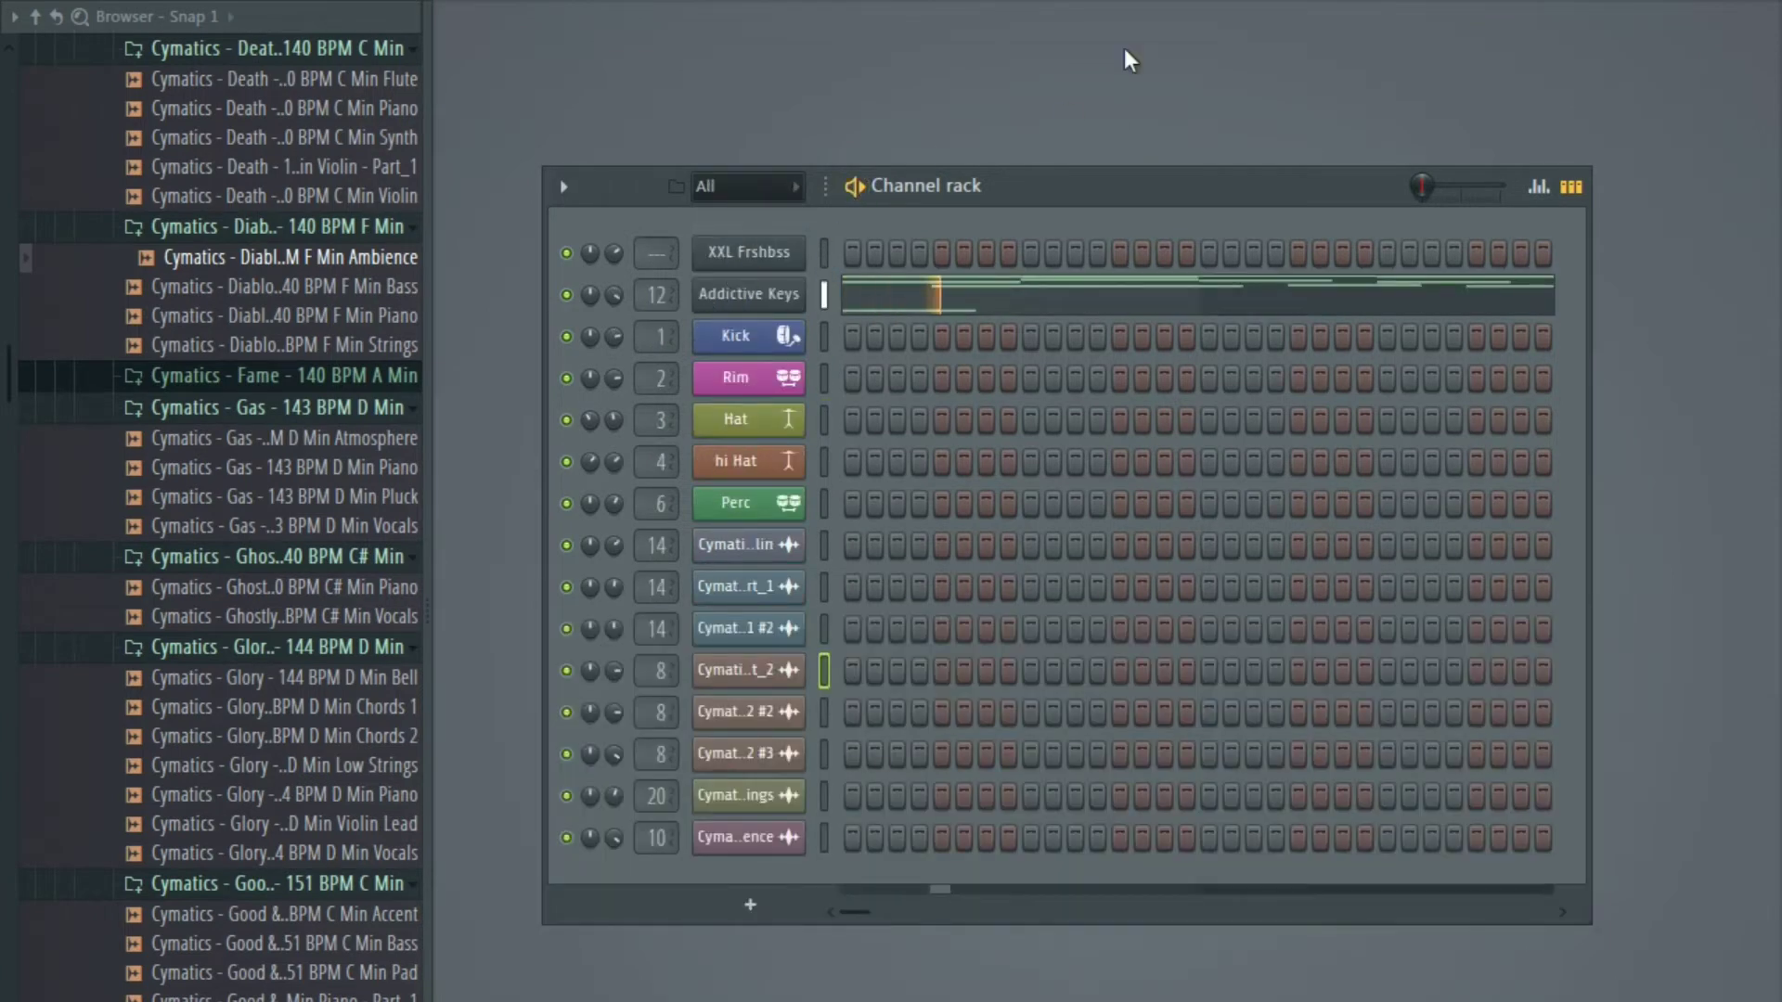
key("KP_Add")
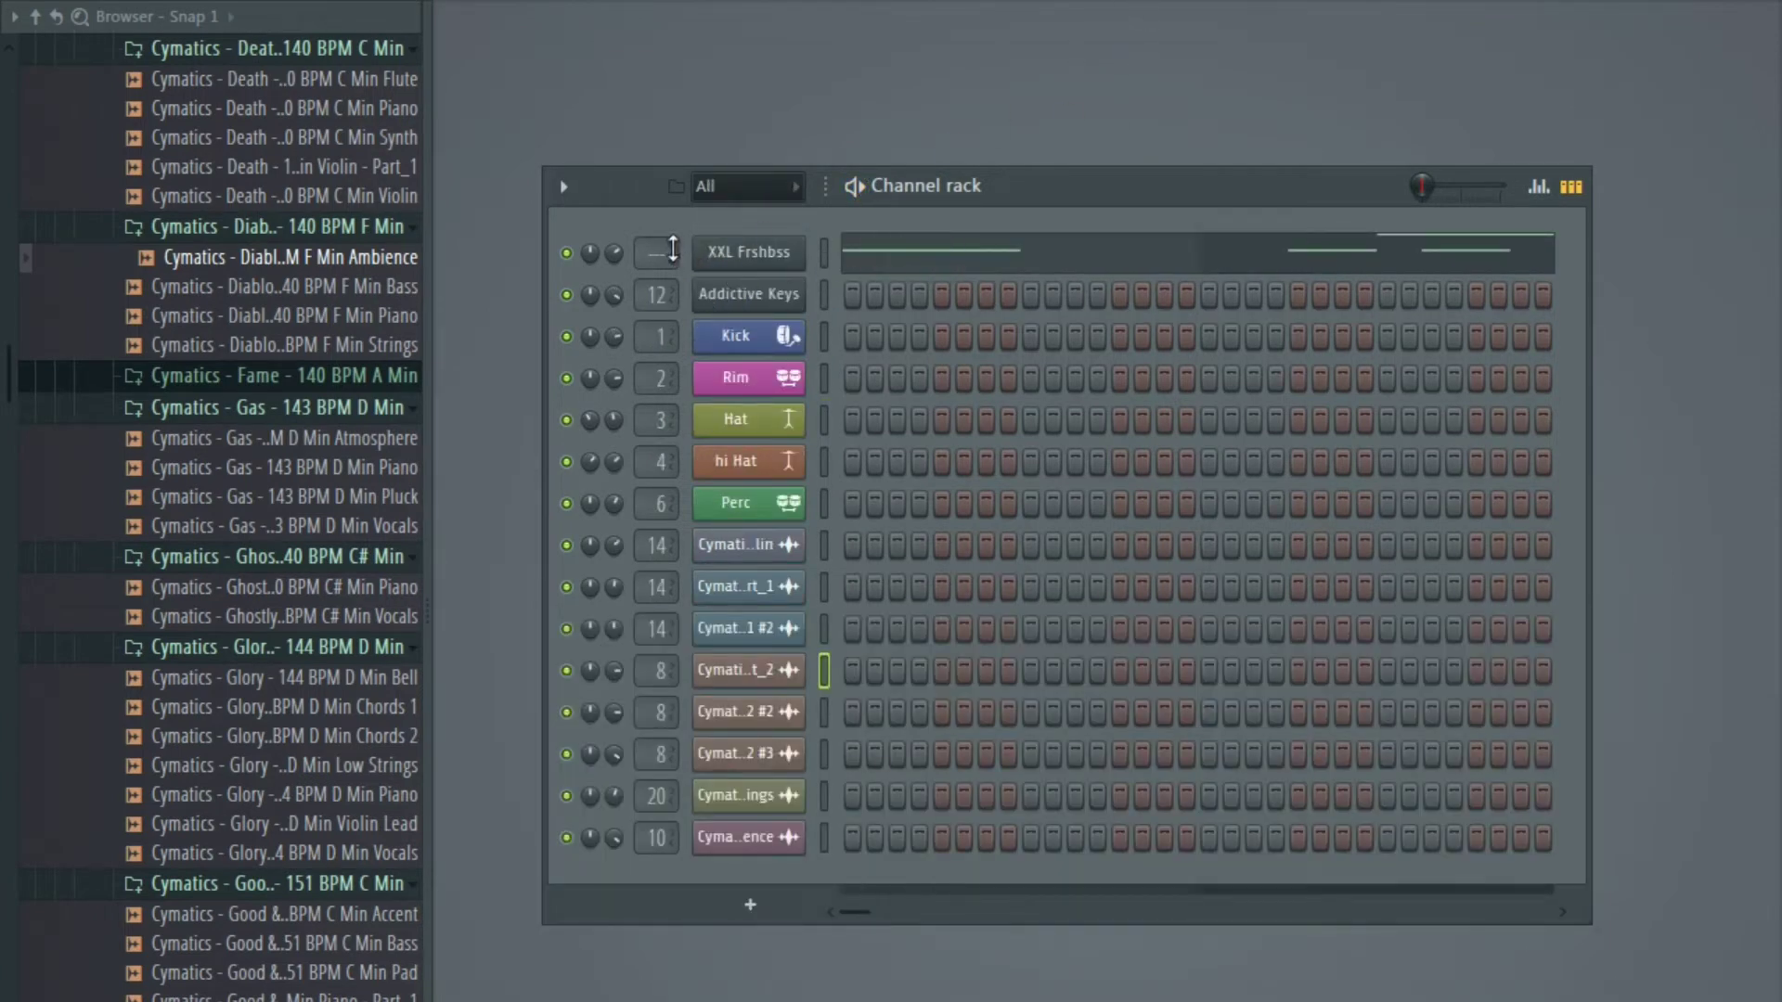
key("F9")
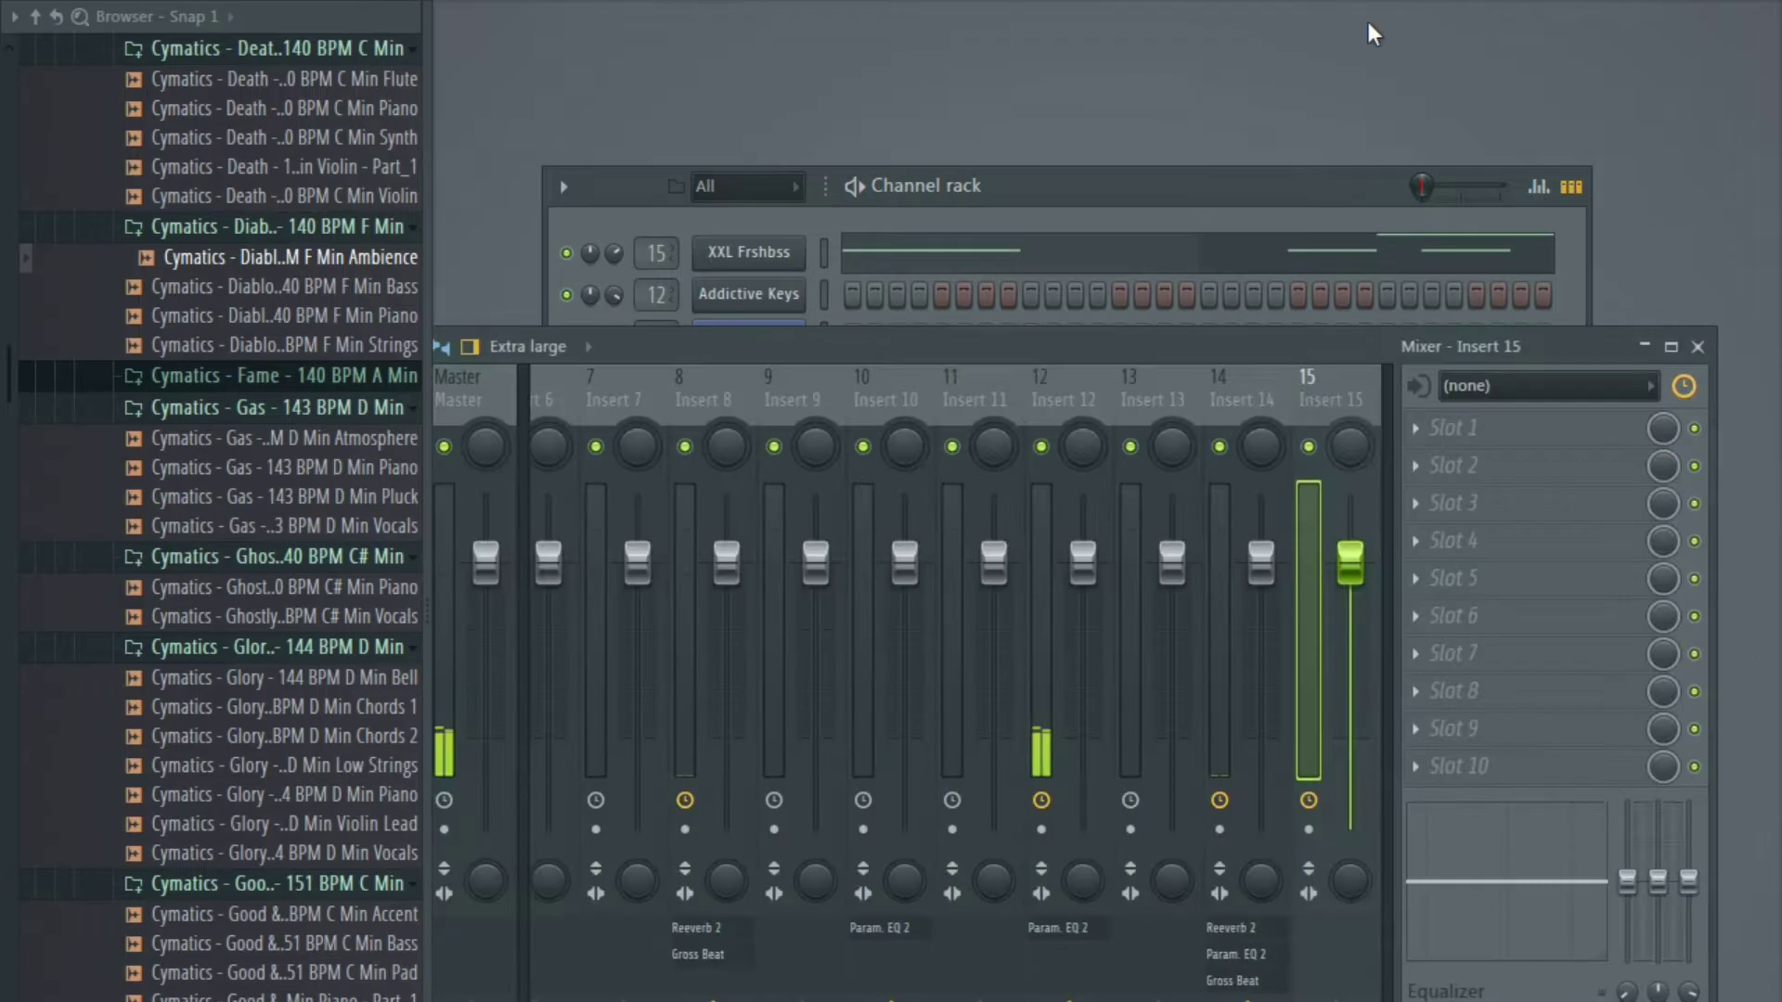
left_click(1428, 450)
left_click(1461, 343)
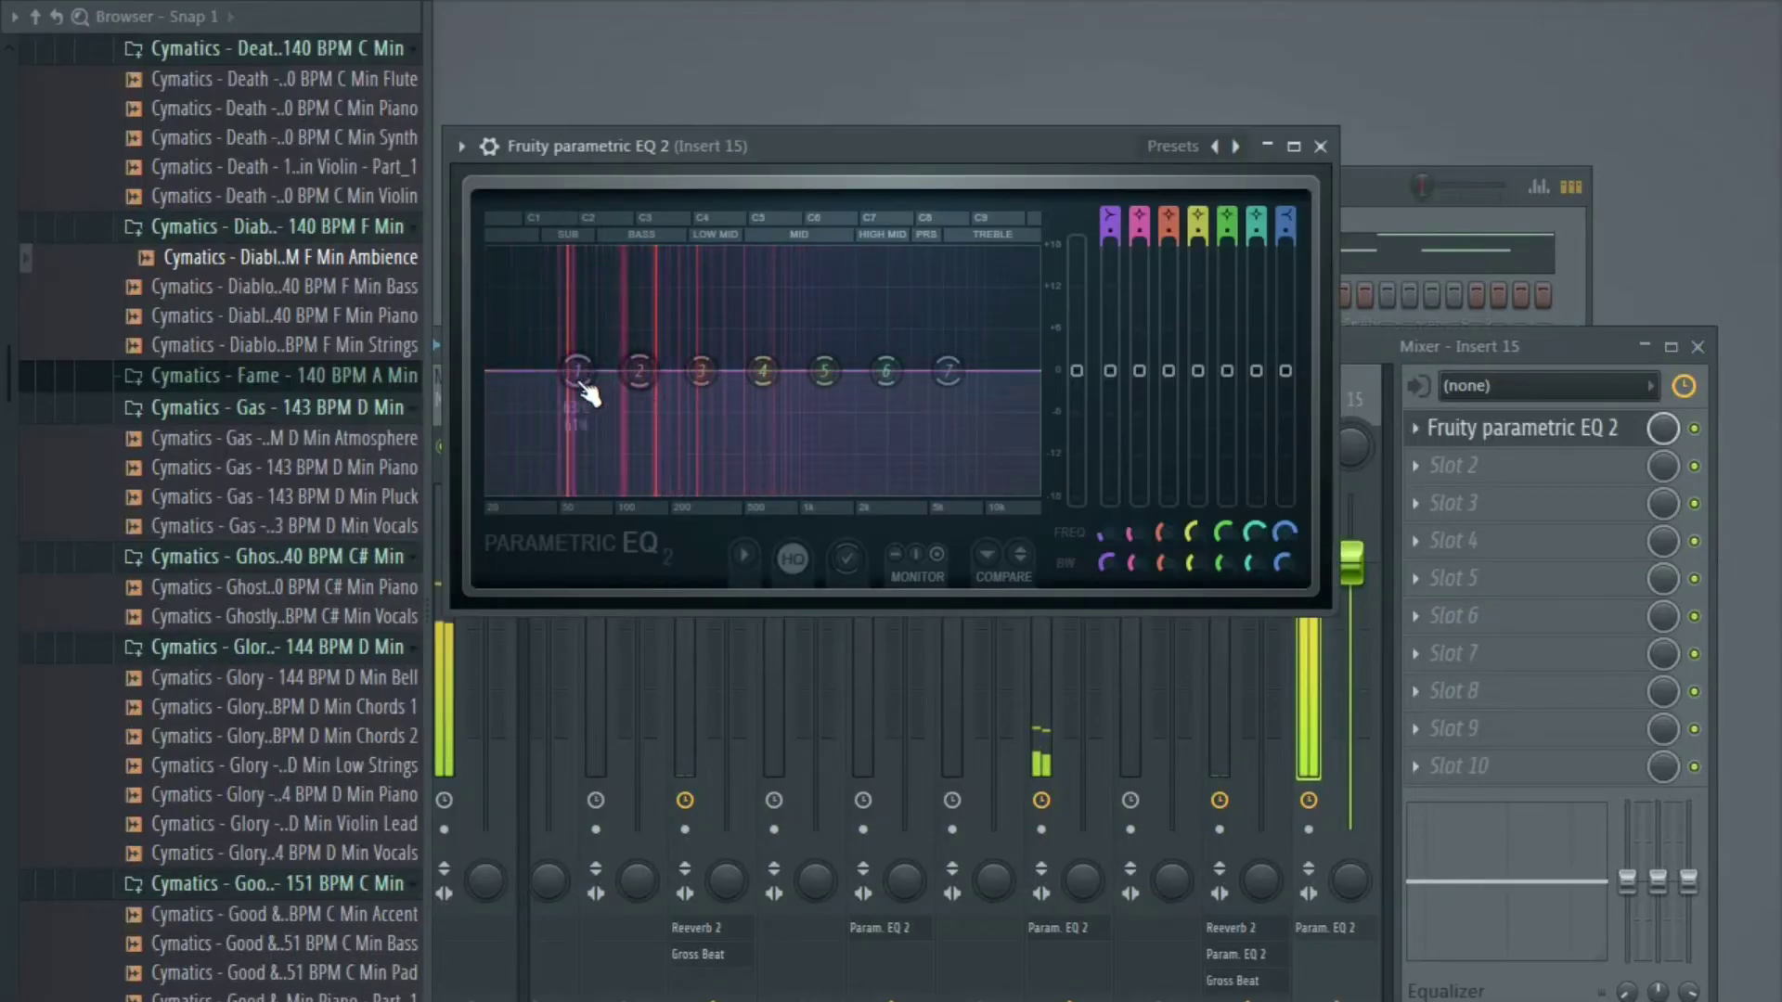
Low-cut the bass with band 1 and sweep a narrow band 2 boost through the low end to locate resonances.
left_click_drag(587, 395, 536, 467)
left_click_drag(639, 372, 525, 401)
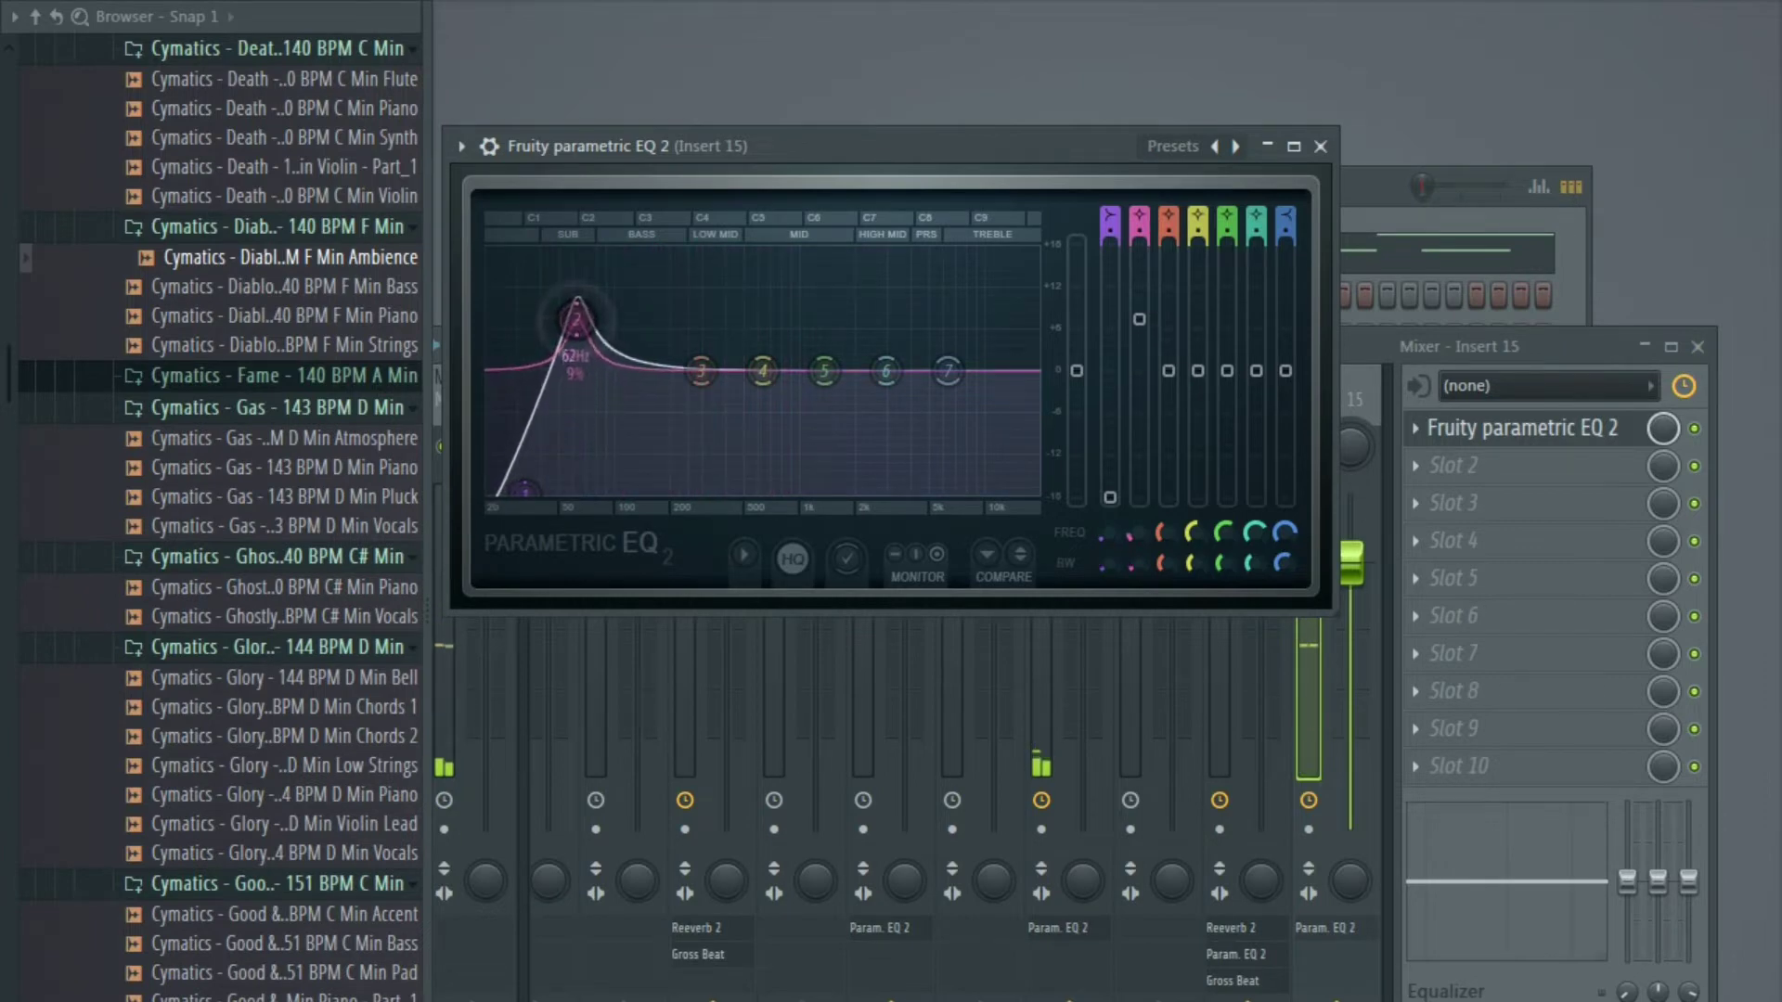
left_click_drag(579, 297, 582, 354)
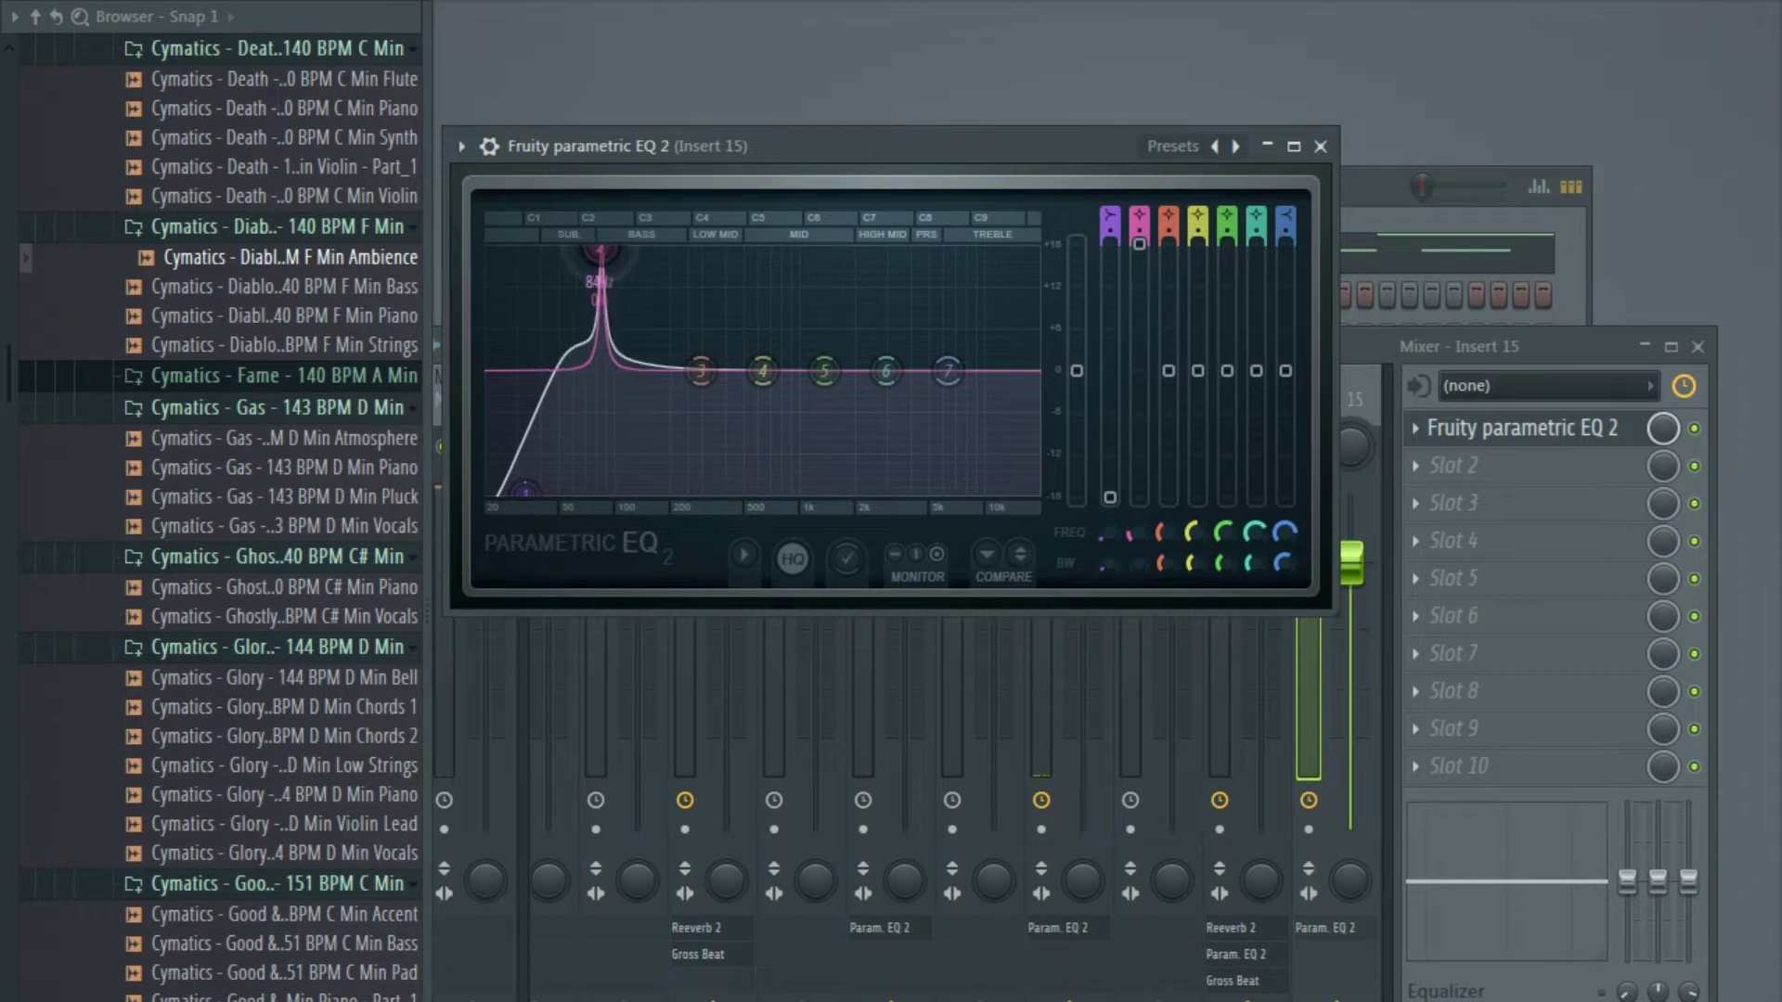
left_click_drag(601, 250, 597, 249)
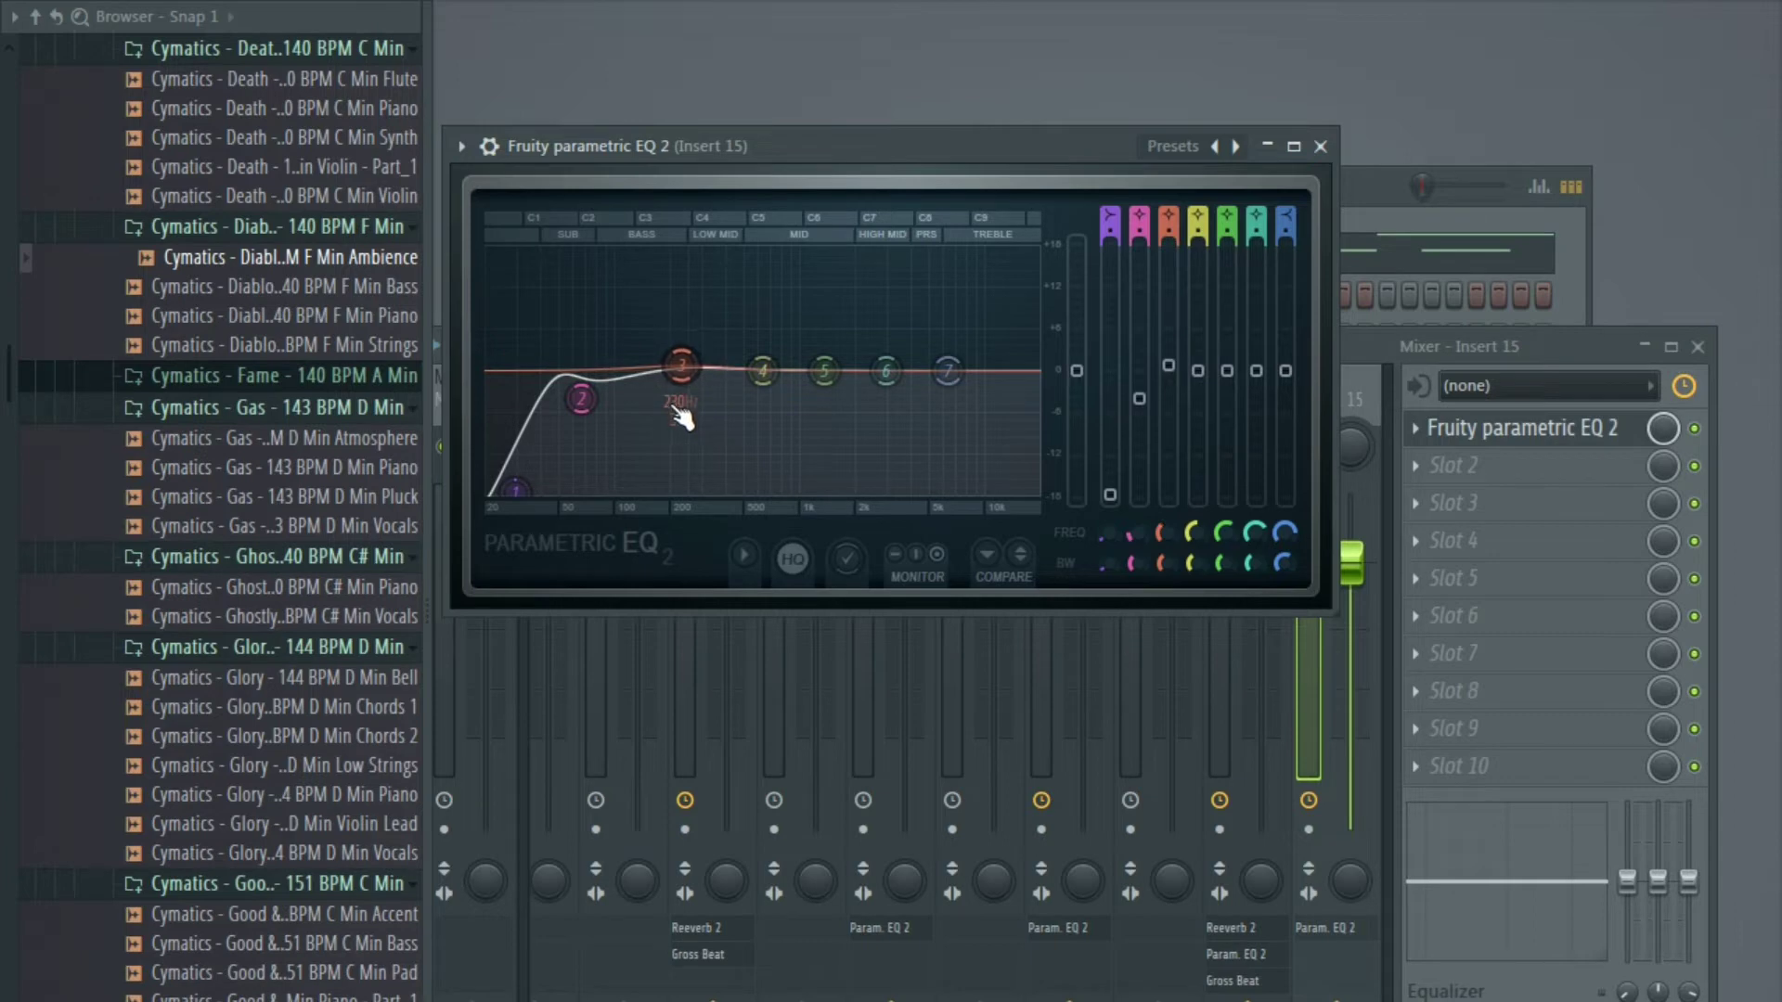
Dip the bass narrowly with band 2 in the sub range, and sweep band 3 through the bass range before notching it.
key("space")
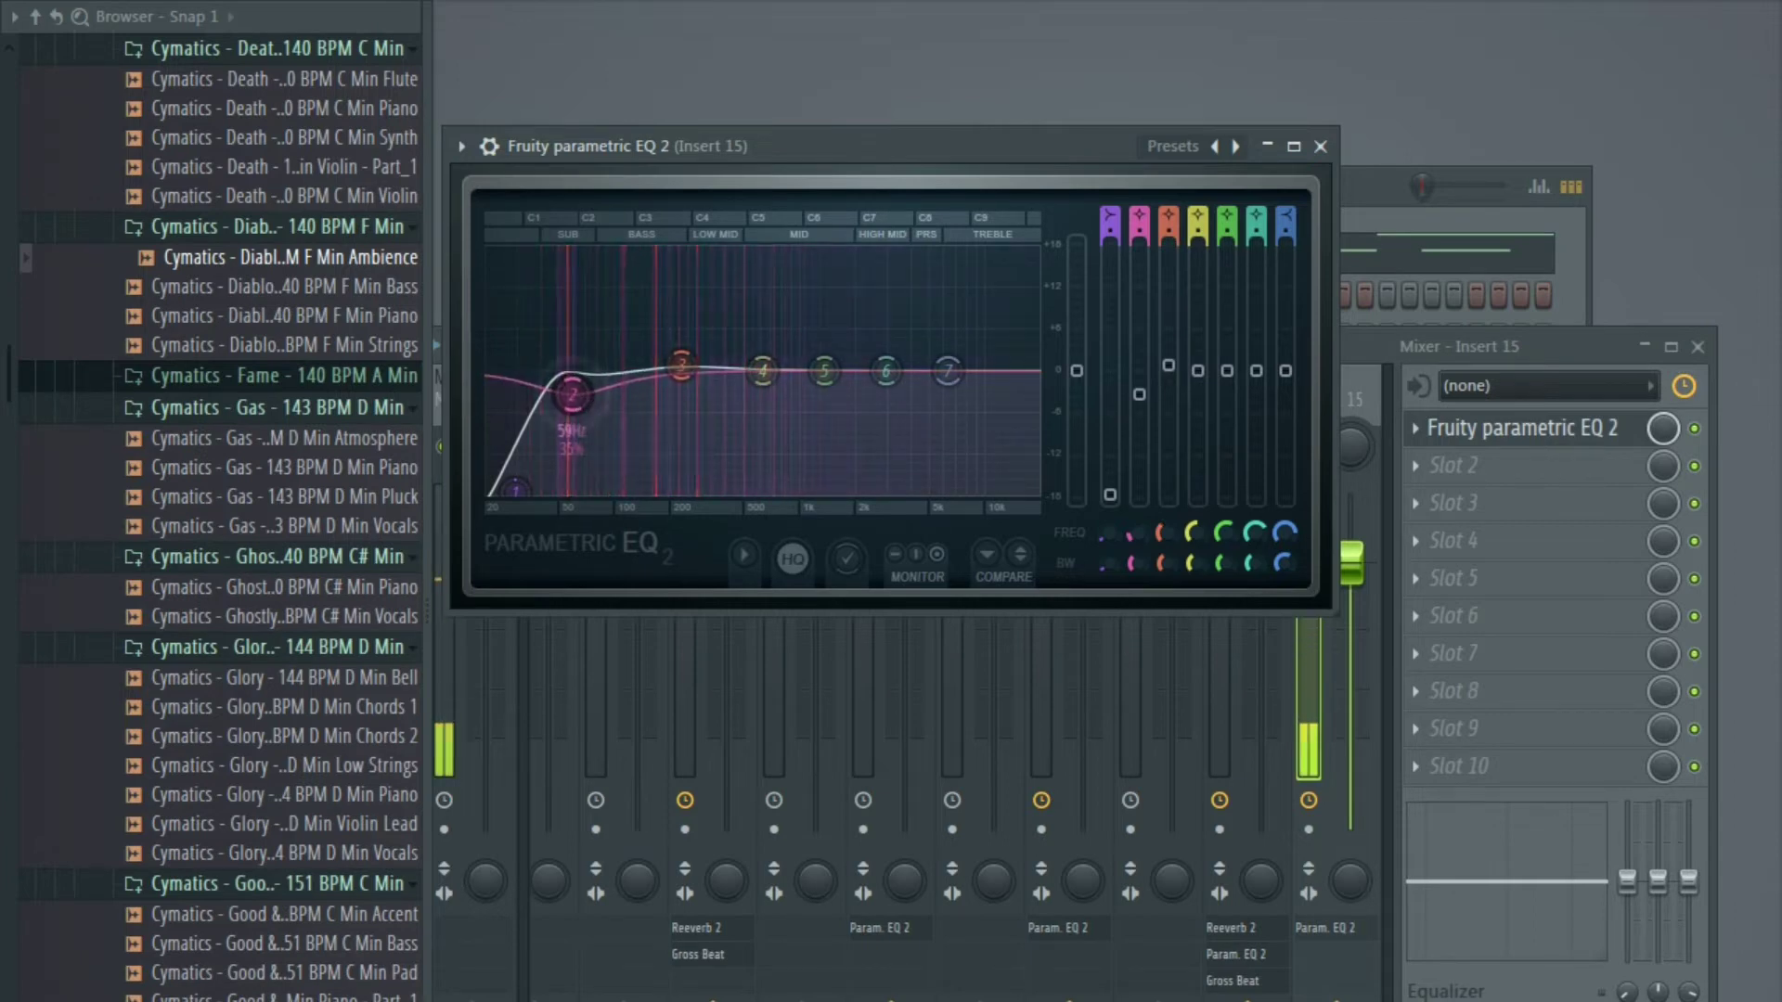
left_click_drag(568, 408, 667, 395)
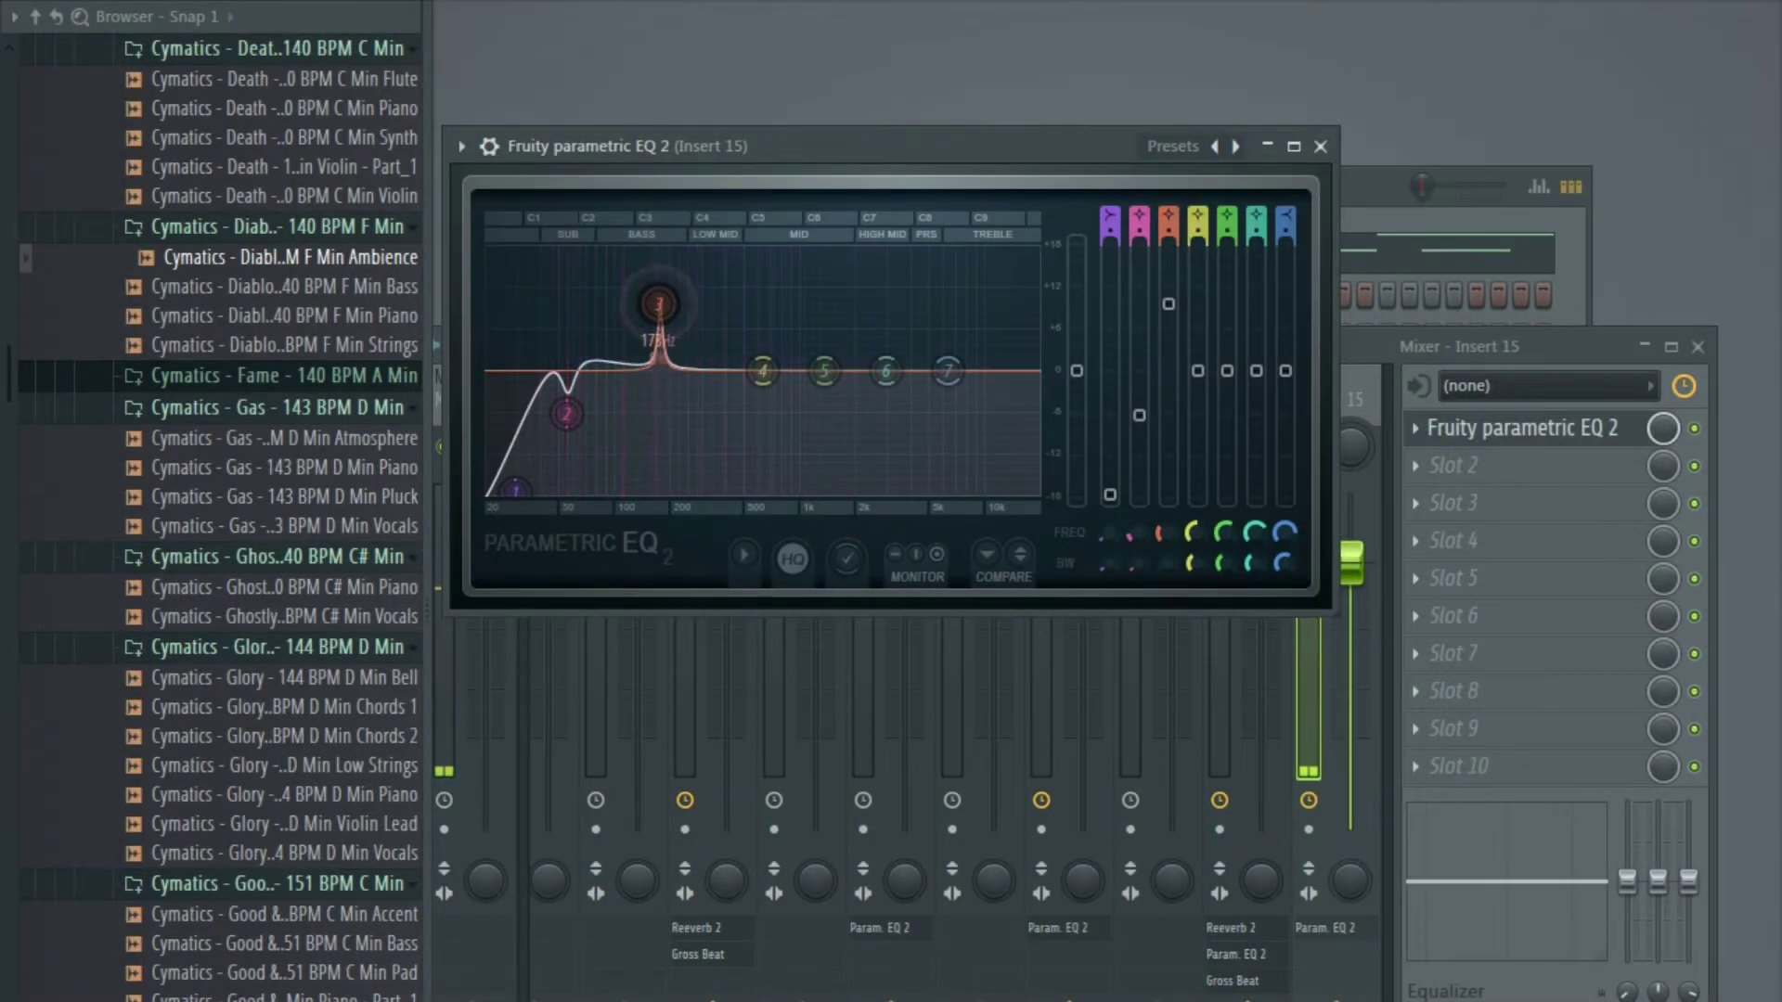
left_click_drag(657, 261, 651, 250)
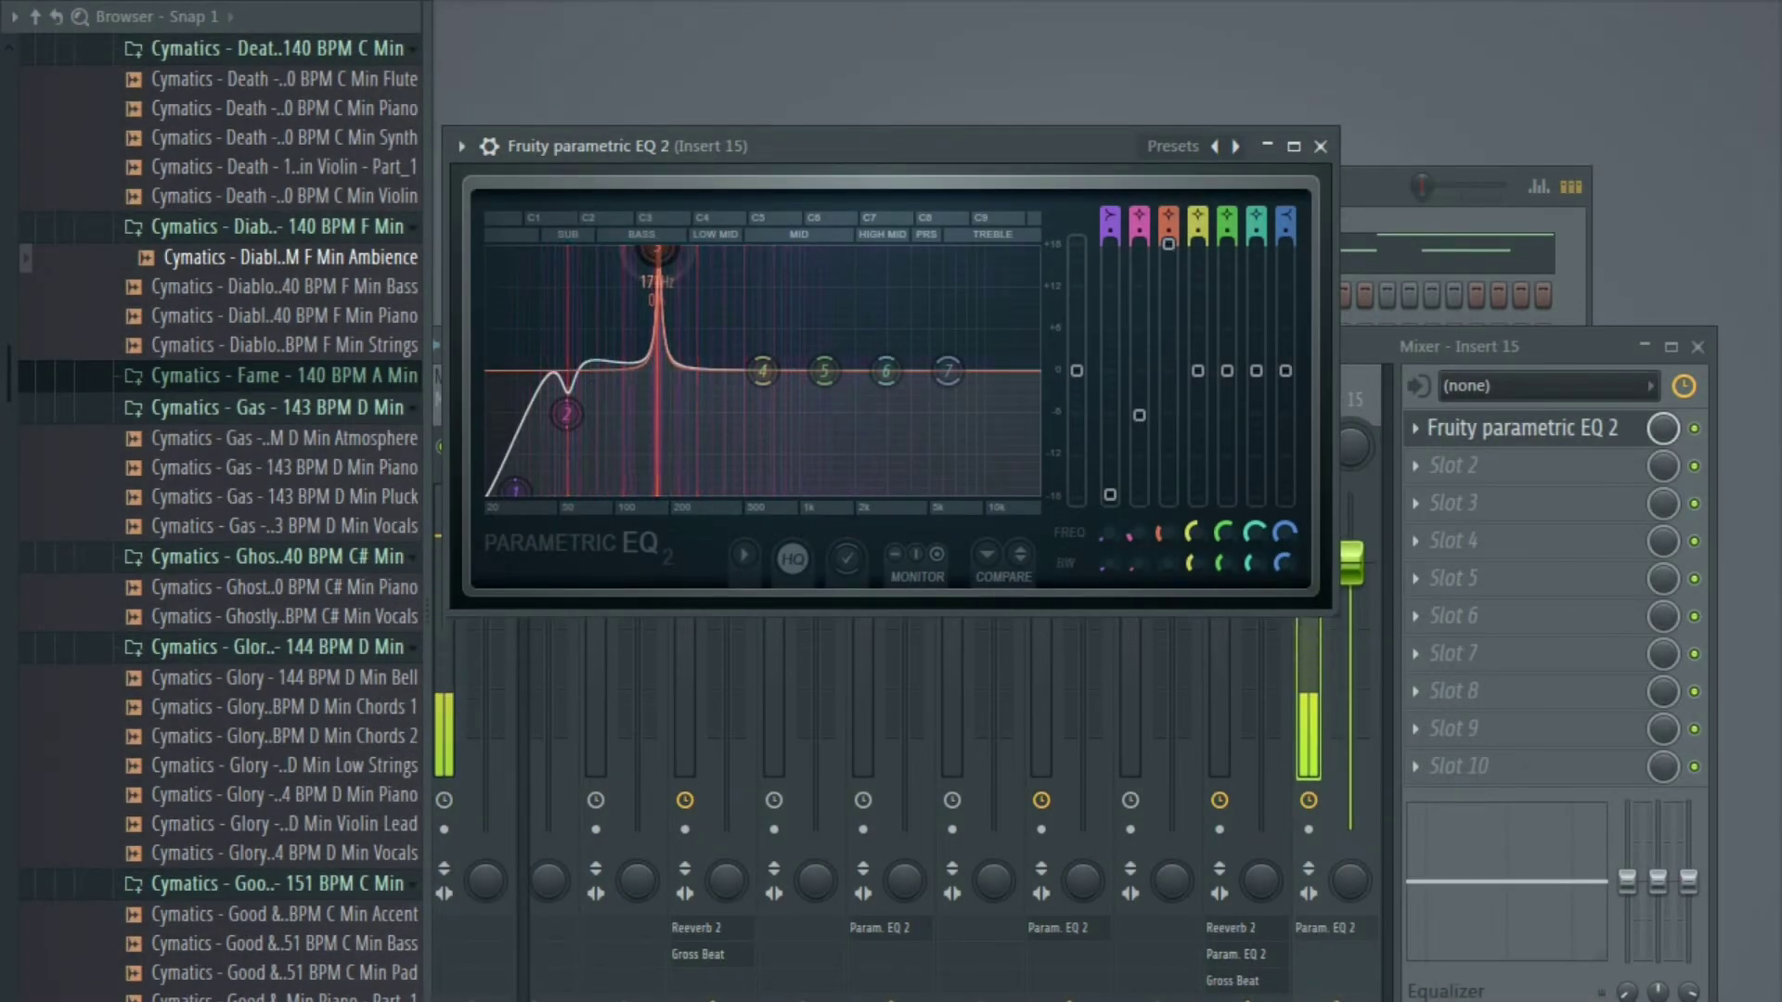
left_click_drag(652, 403, 656, 424)
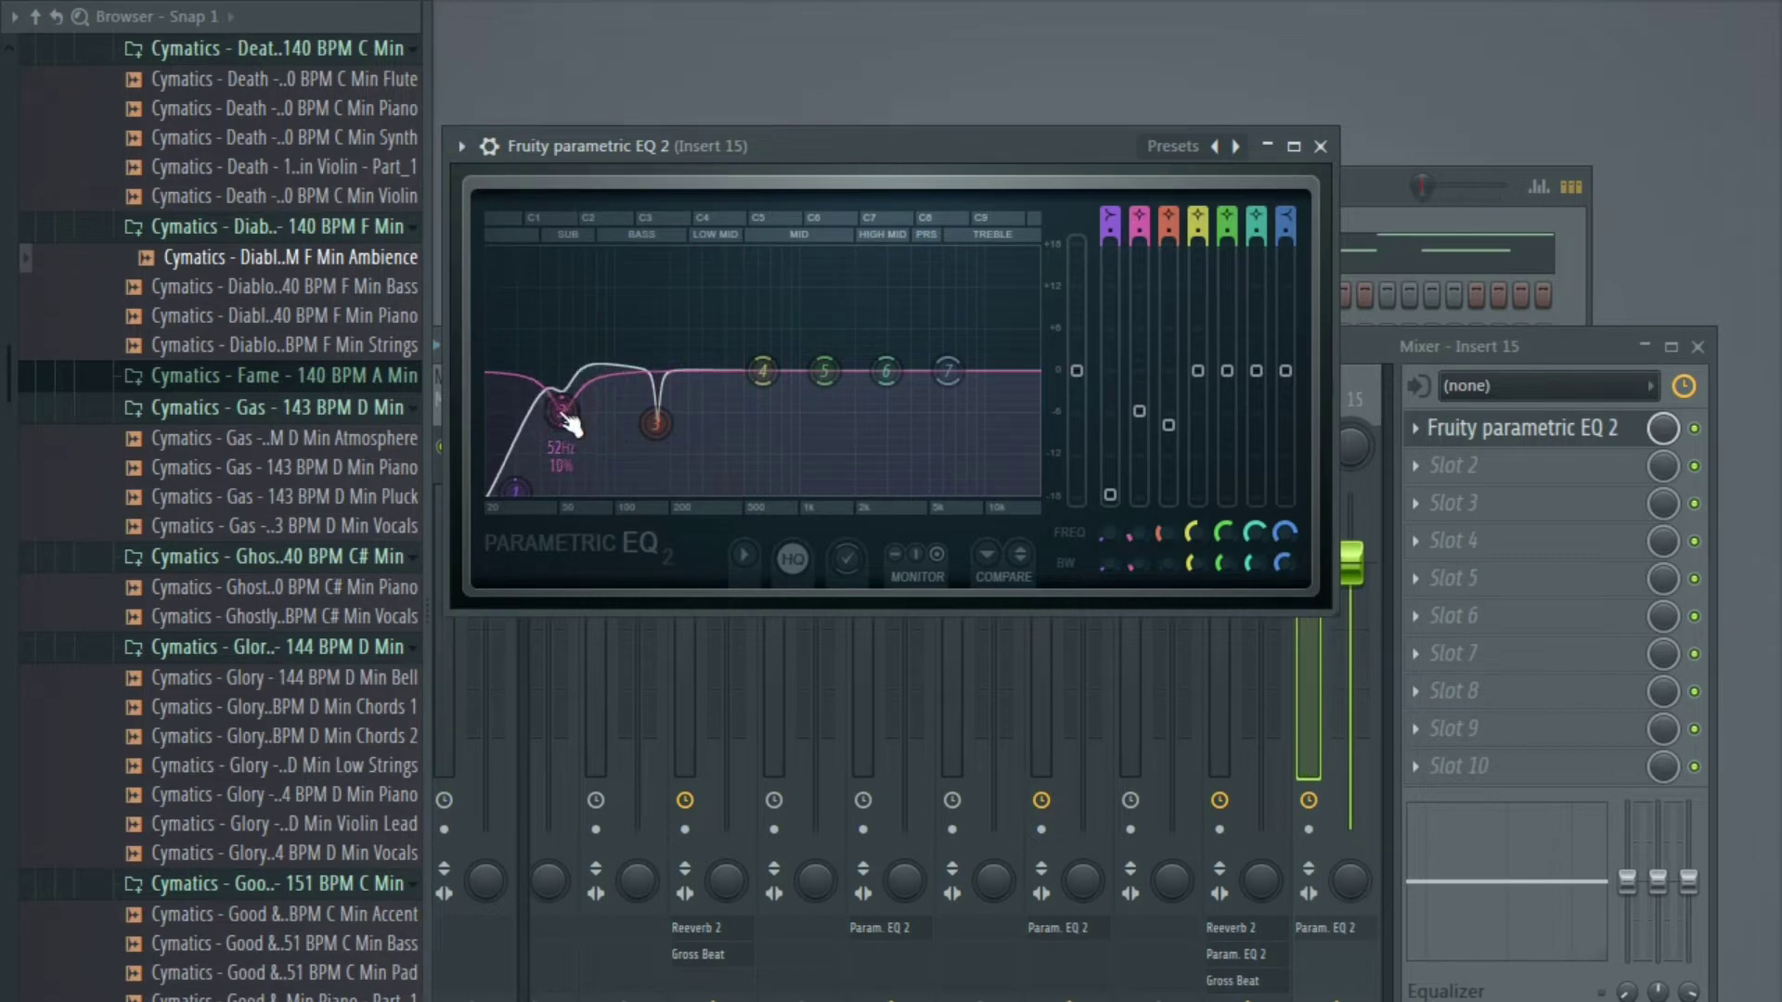
scroll(569, 425, "down", 2)
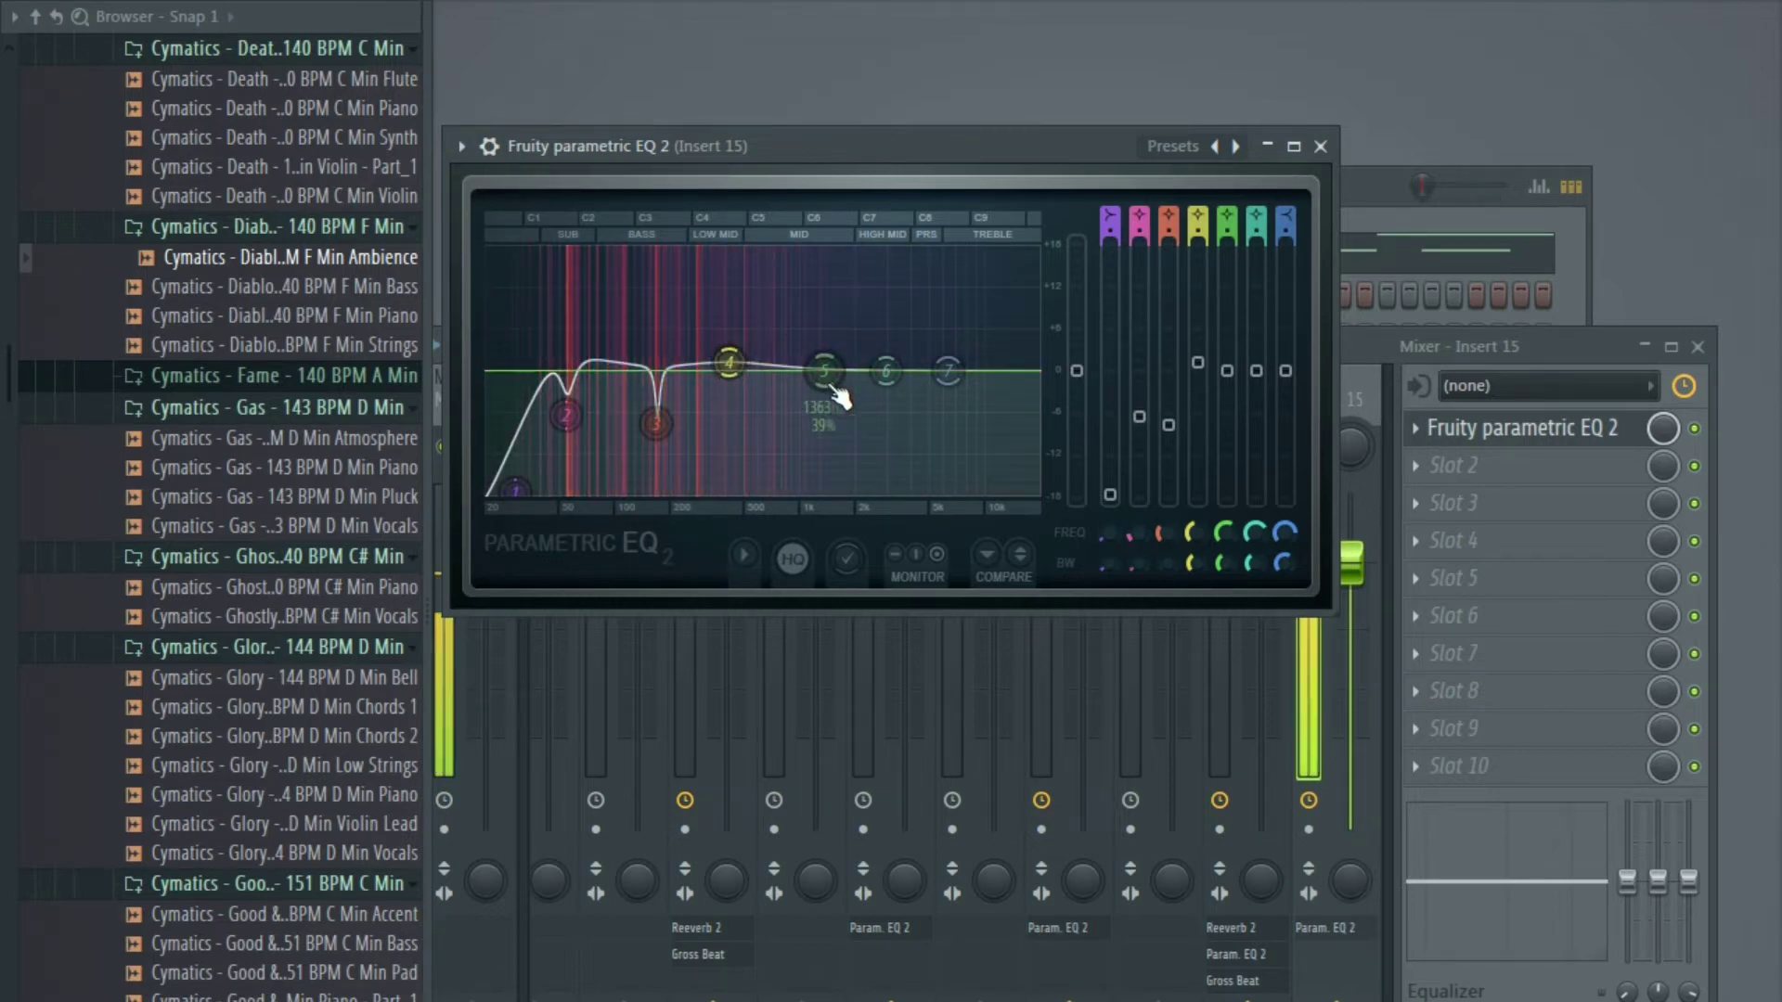
Roll off the bass's highs with a high cut on band 7, boost band 5 and move band 6 toward the cut.
left_click_drag(826, 372, 956, 493)
scroll(989, 496, "down", 3)
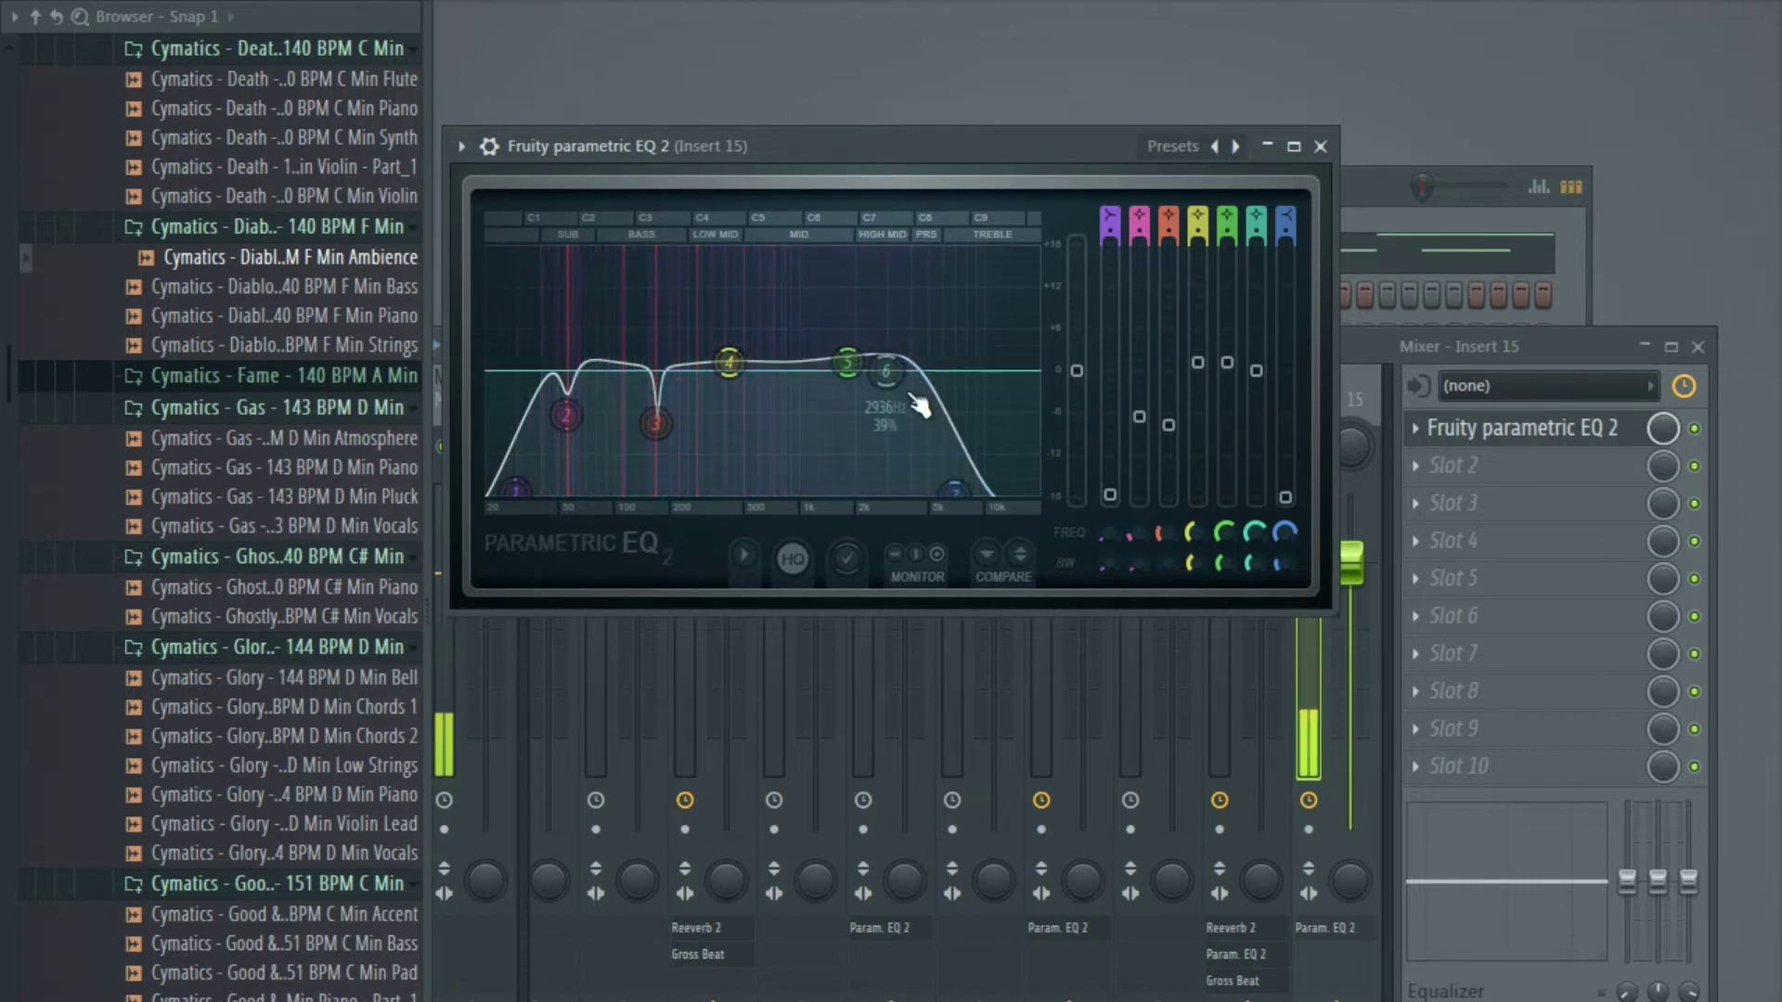
left_click_drag(897, 381, 930, 392)
left_click_drag(956, 489, 967, 496)
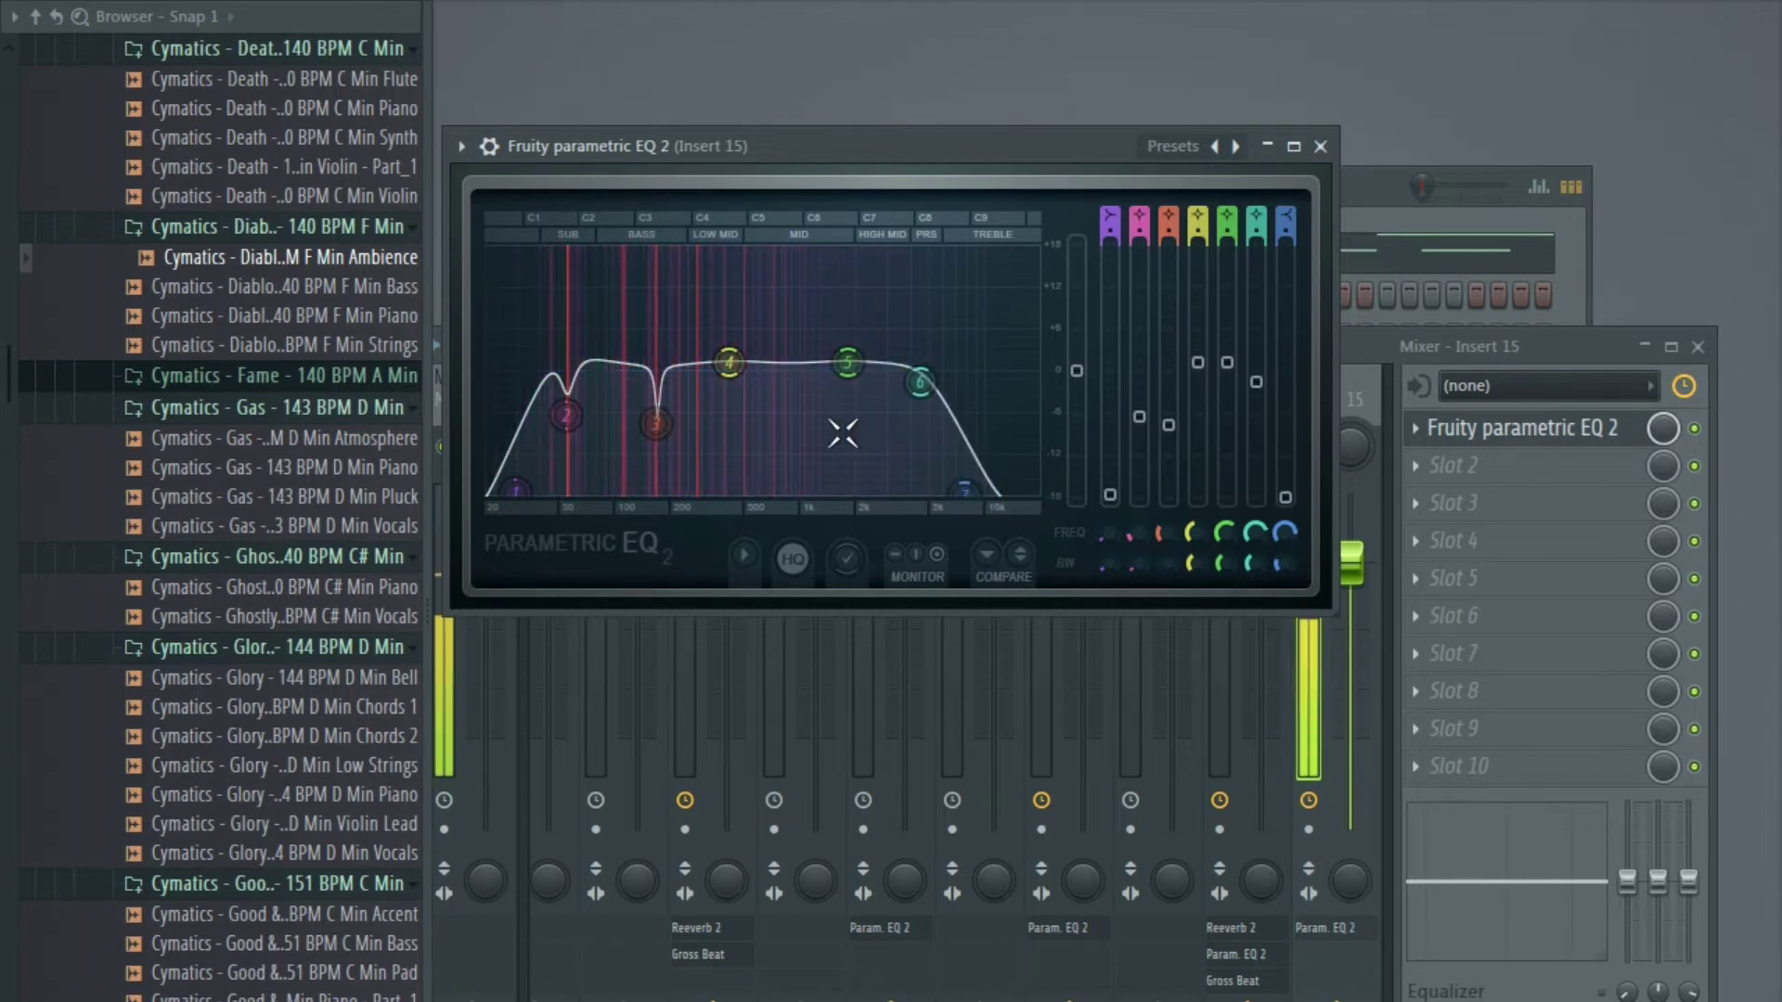
left_click_drag(842, 375, 944, 370)
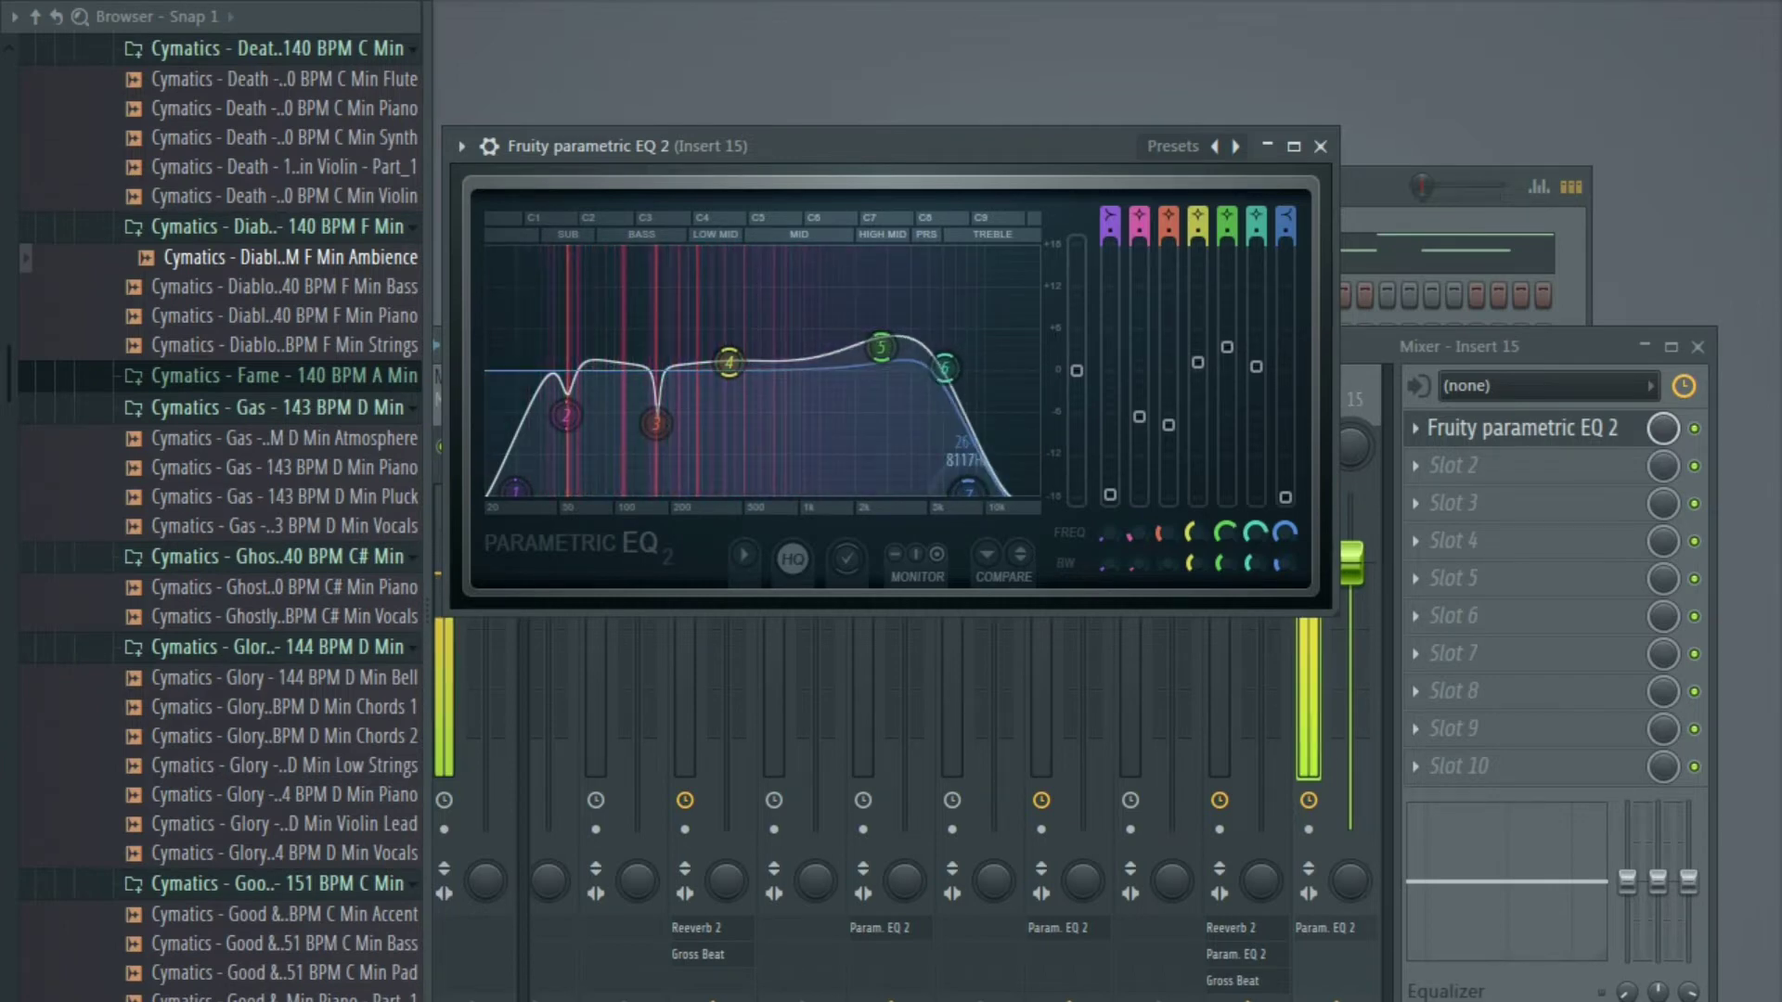
Raise the high cut's frequency on band 7 and make band 2's cut at 55 Hz shallower in Insert 15's parametric EQ.
left_click_drag(963, 495, 981, 498)
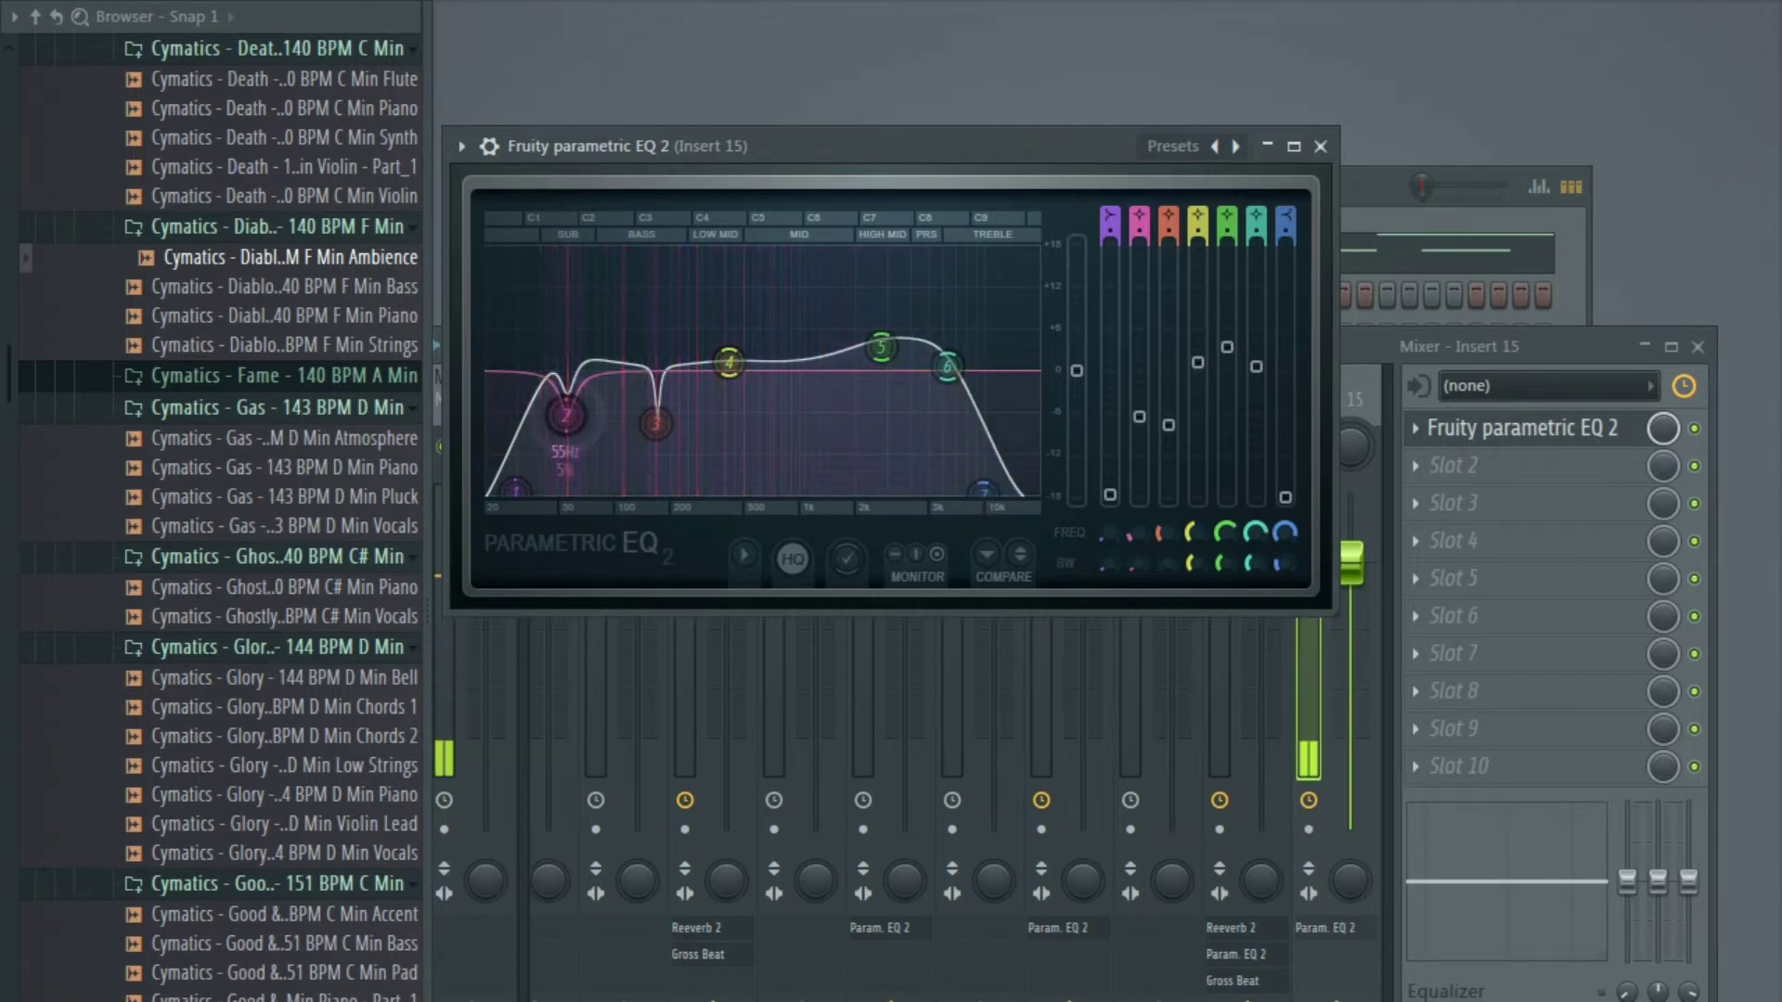
scroll(591, 420, "up", 2)
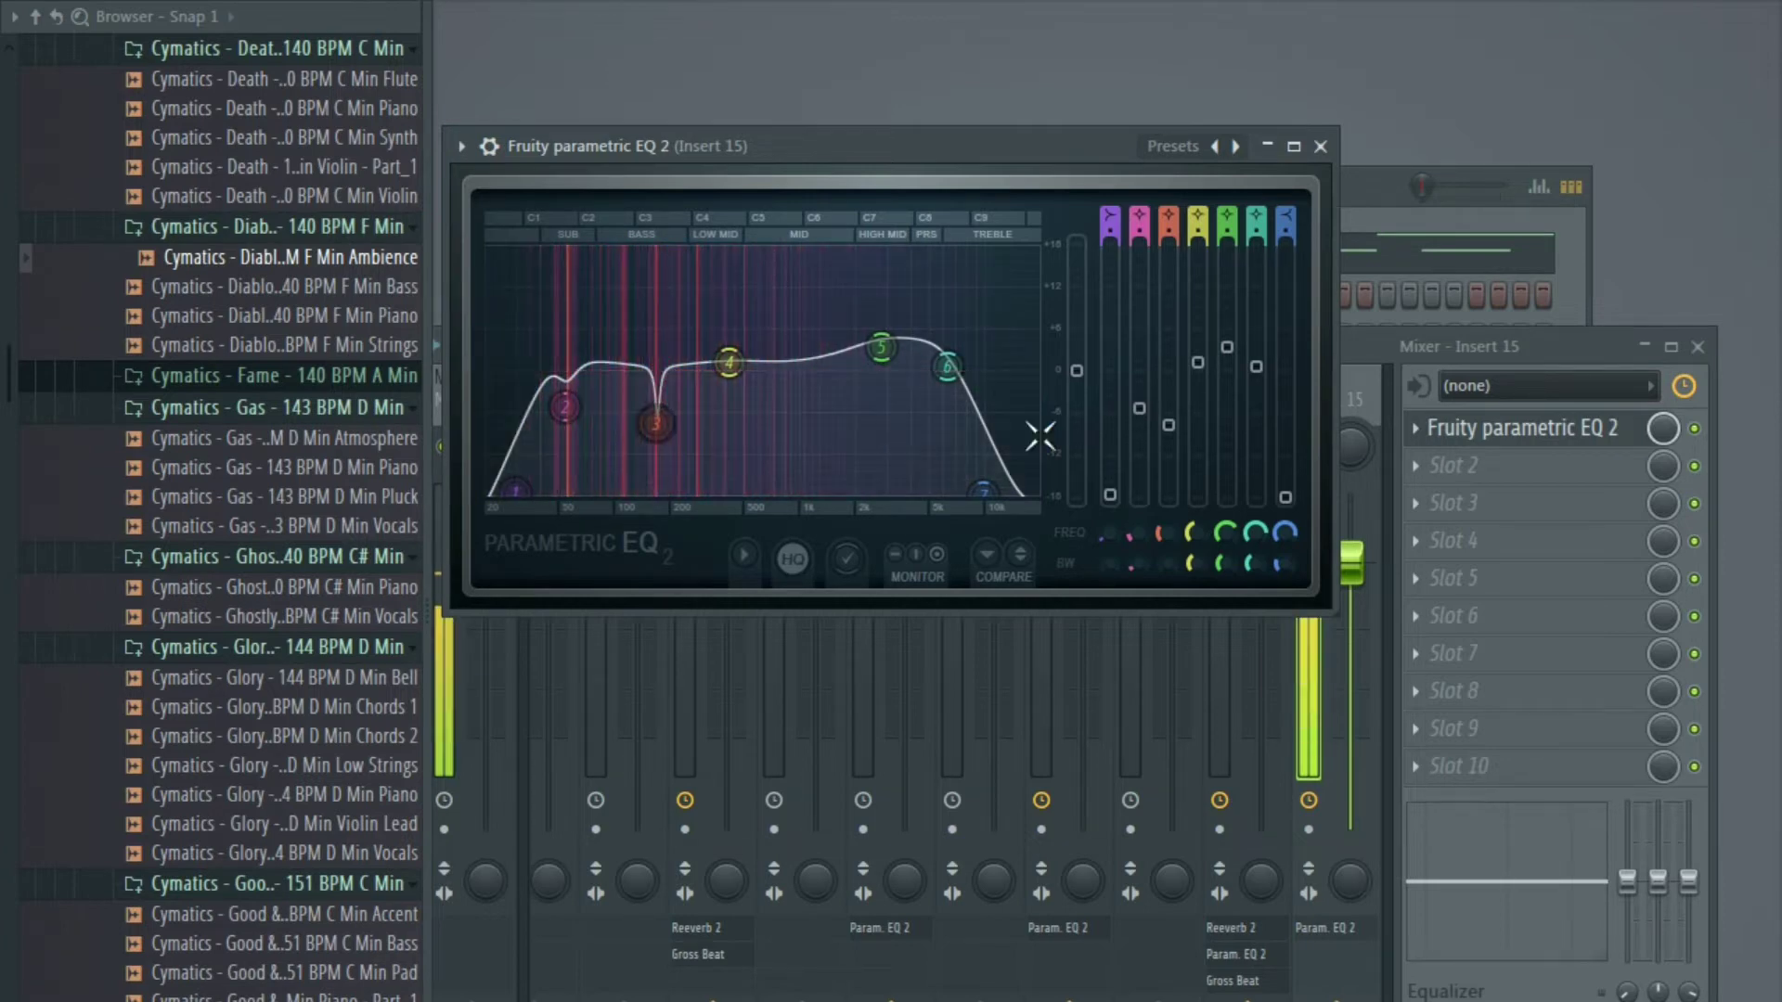
Bypass and re-enable the EQ on Insert 15 to compare the sound with and without it.
left_click(1711, 436)
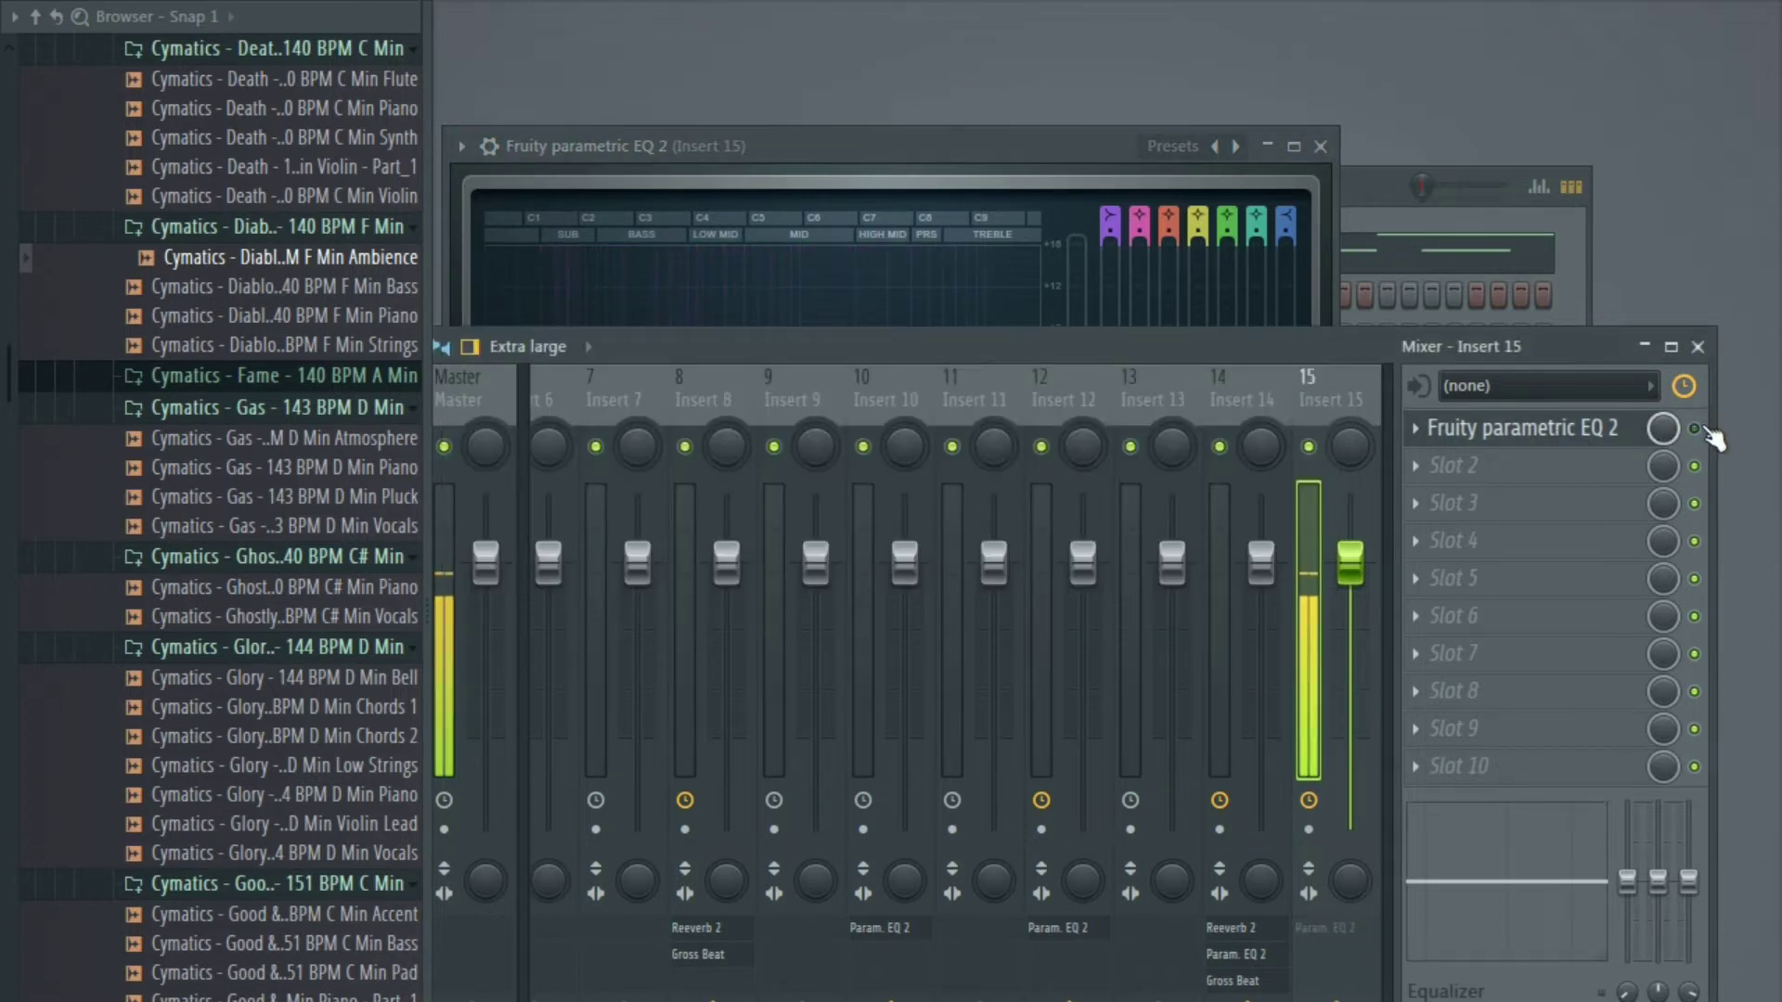
left_click(1623, 437)
left_click(1527, 438)
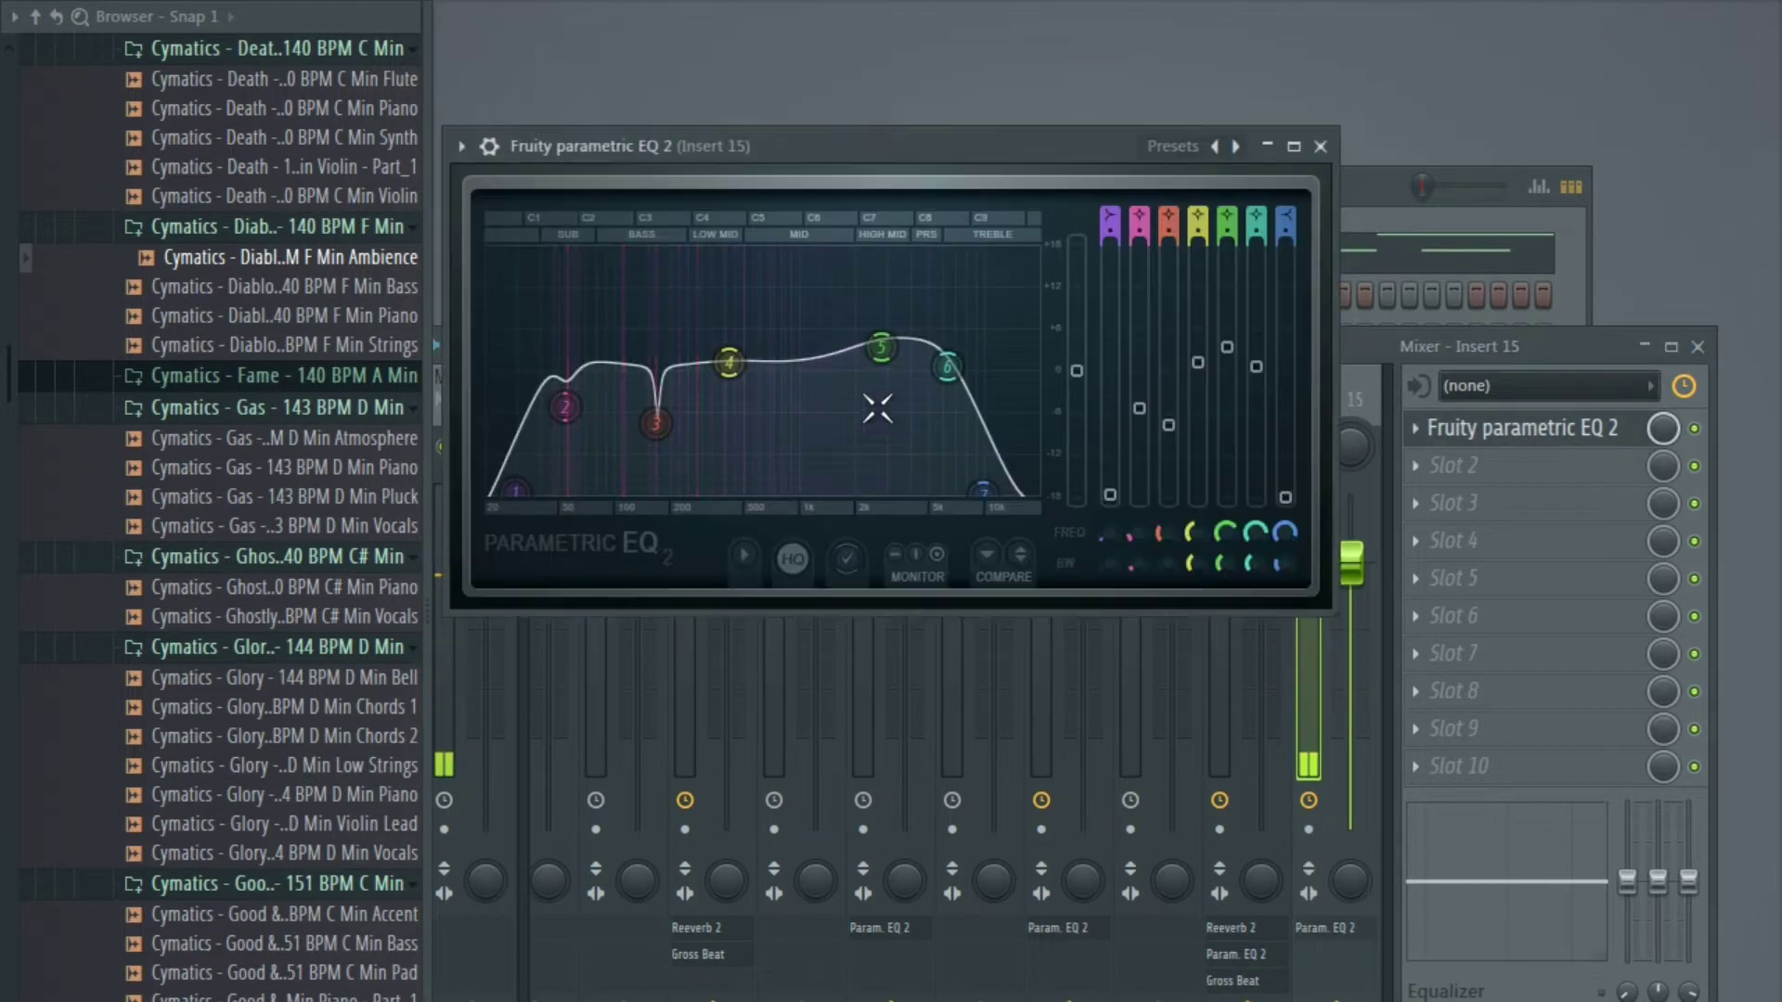
Switch from the mixer to the playlist and copy the track 7 vocal clip at bar 1 to bar 9.
key("F9")
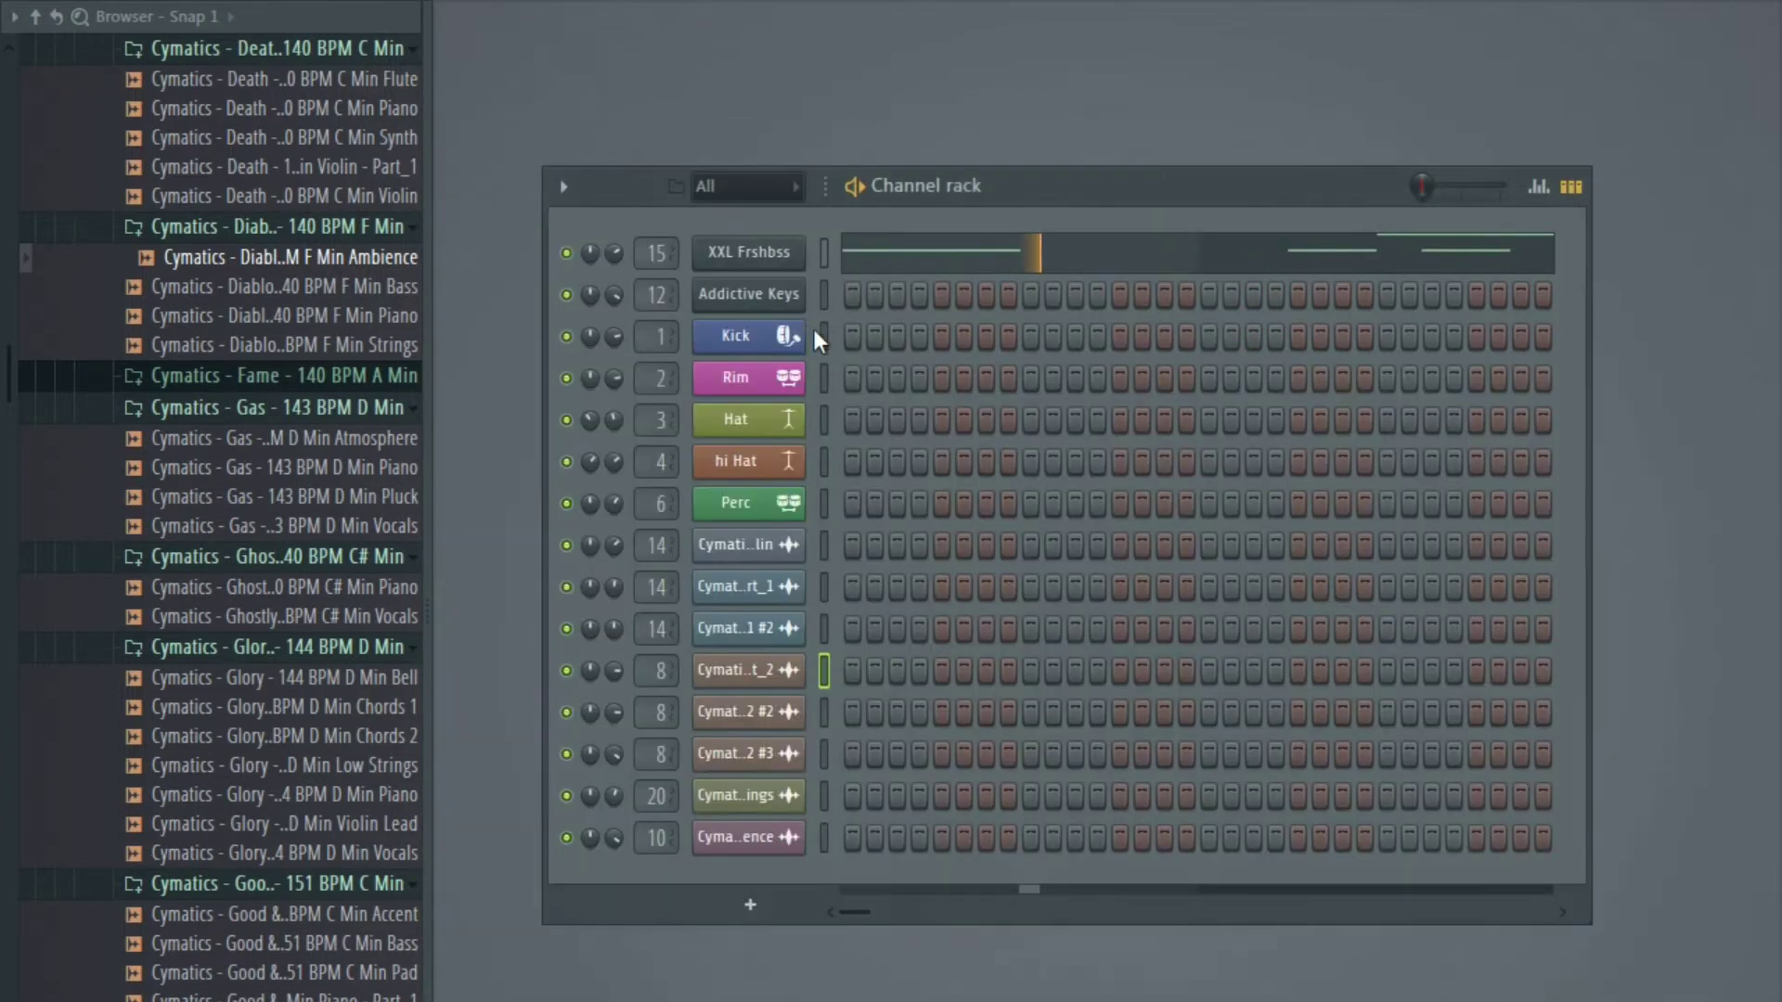
key("space")
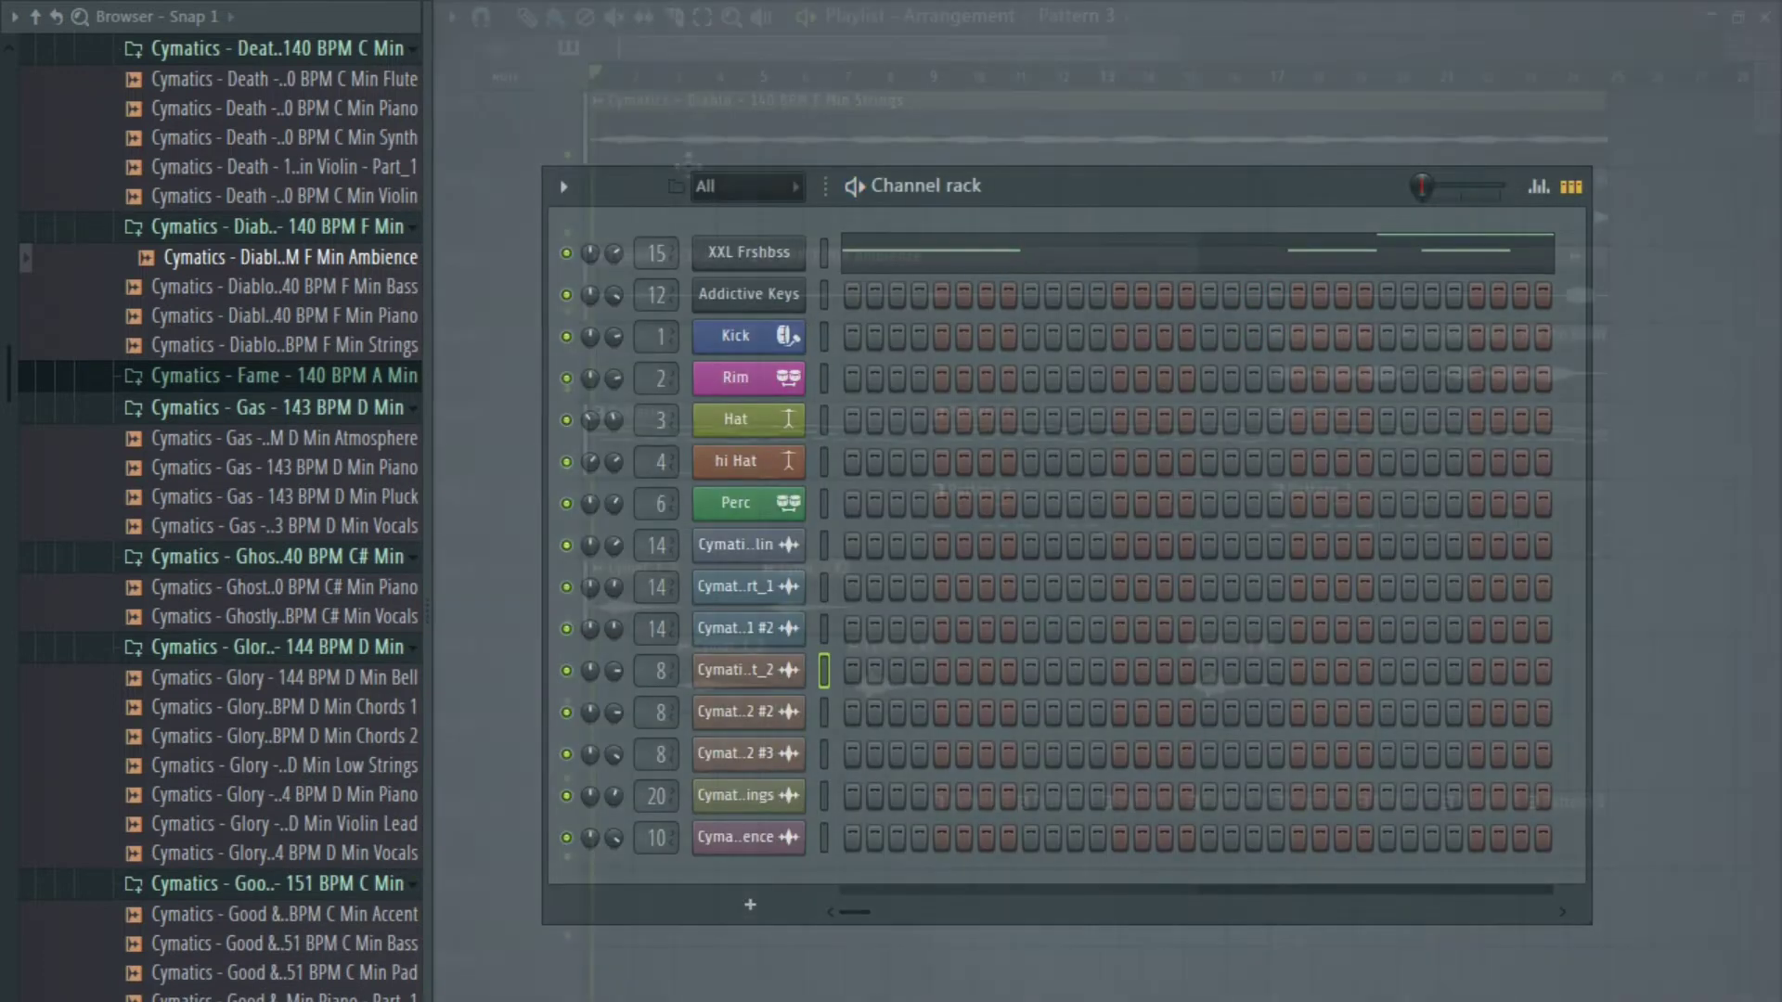
key("F5")
key("space")
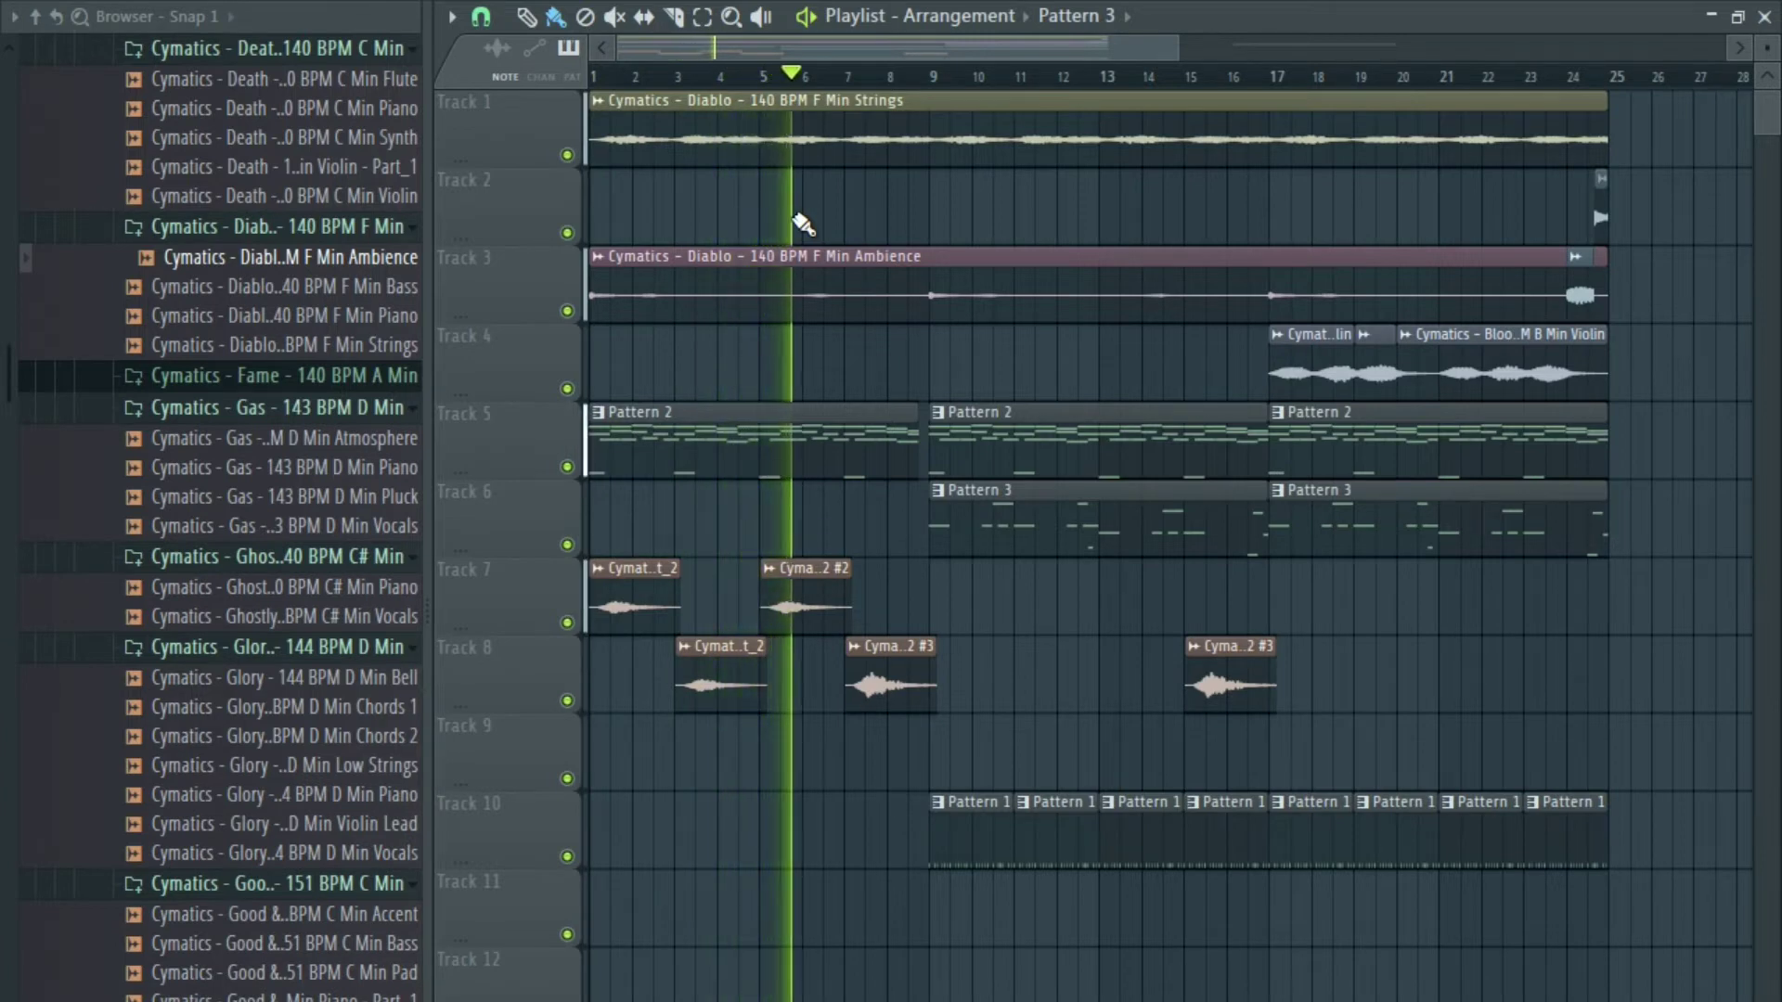
left_click_drag(630, 606, 970, 606)
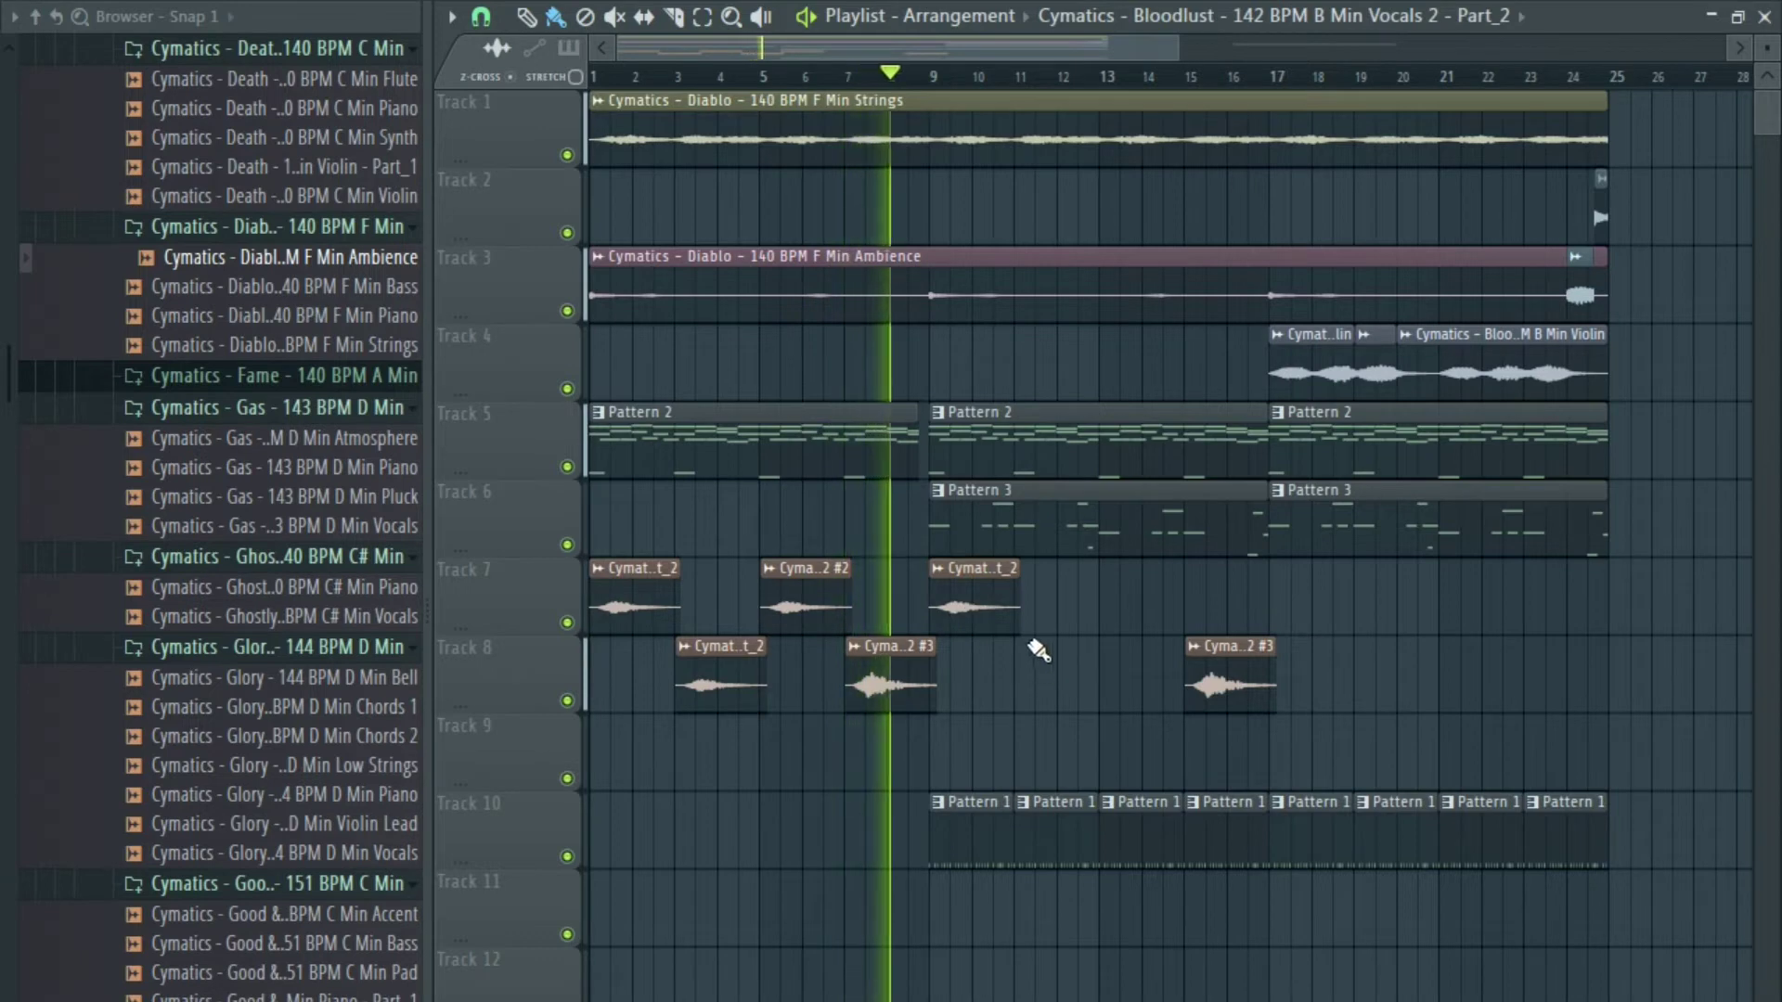
left_click(882, 682)
double_click(882, 682)
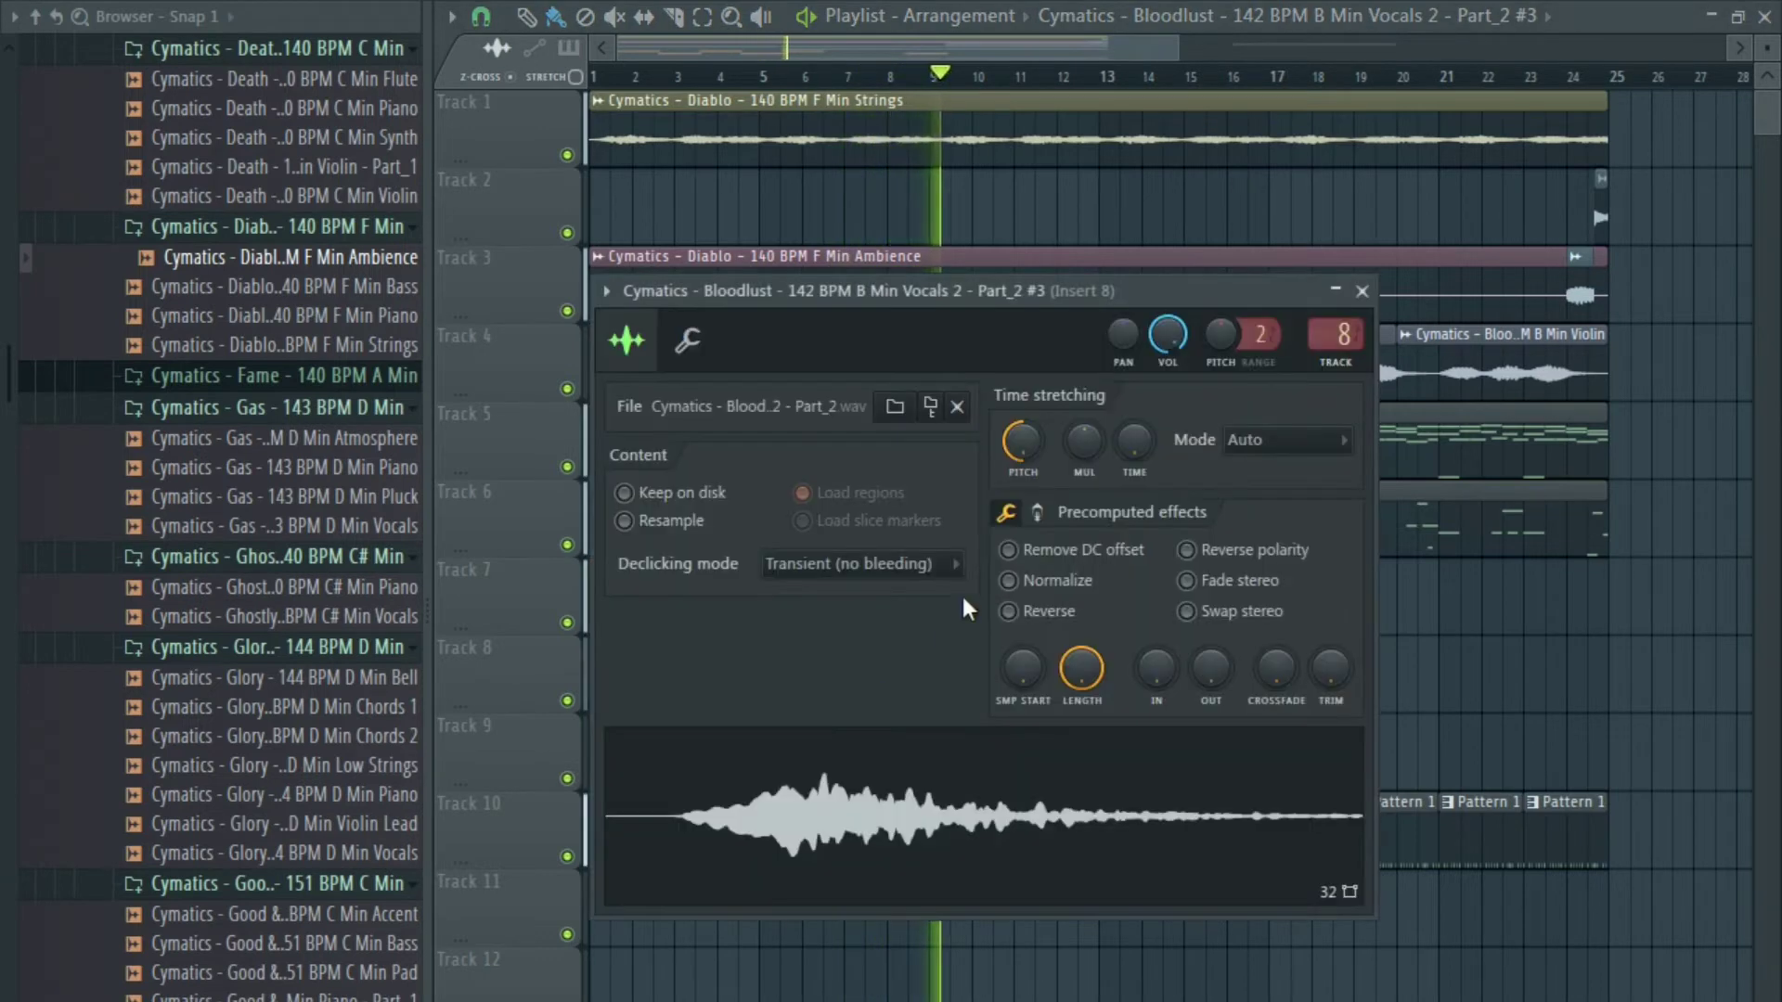
key("Escape")
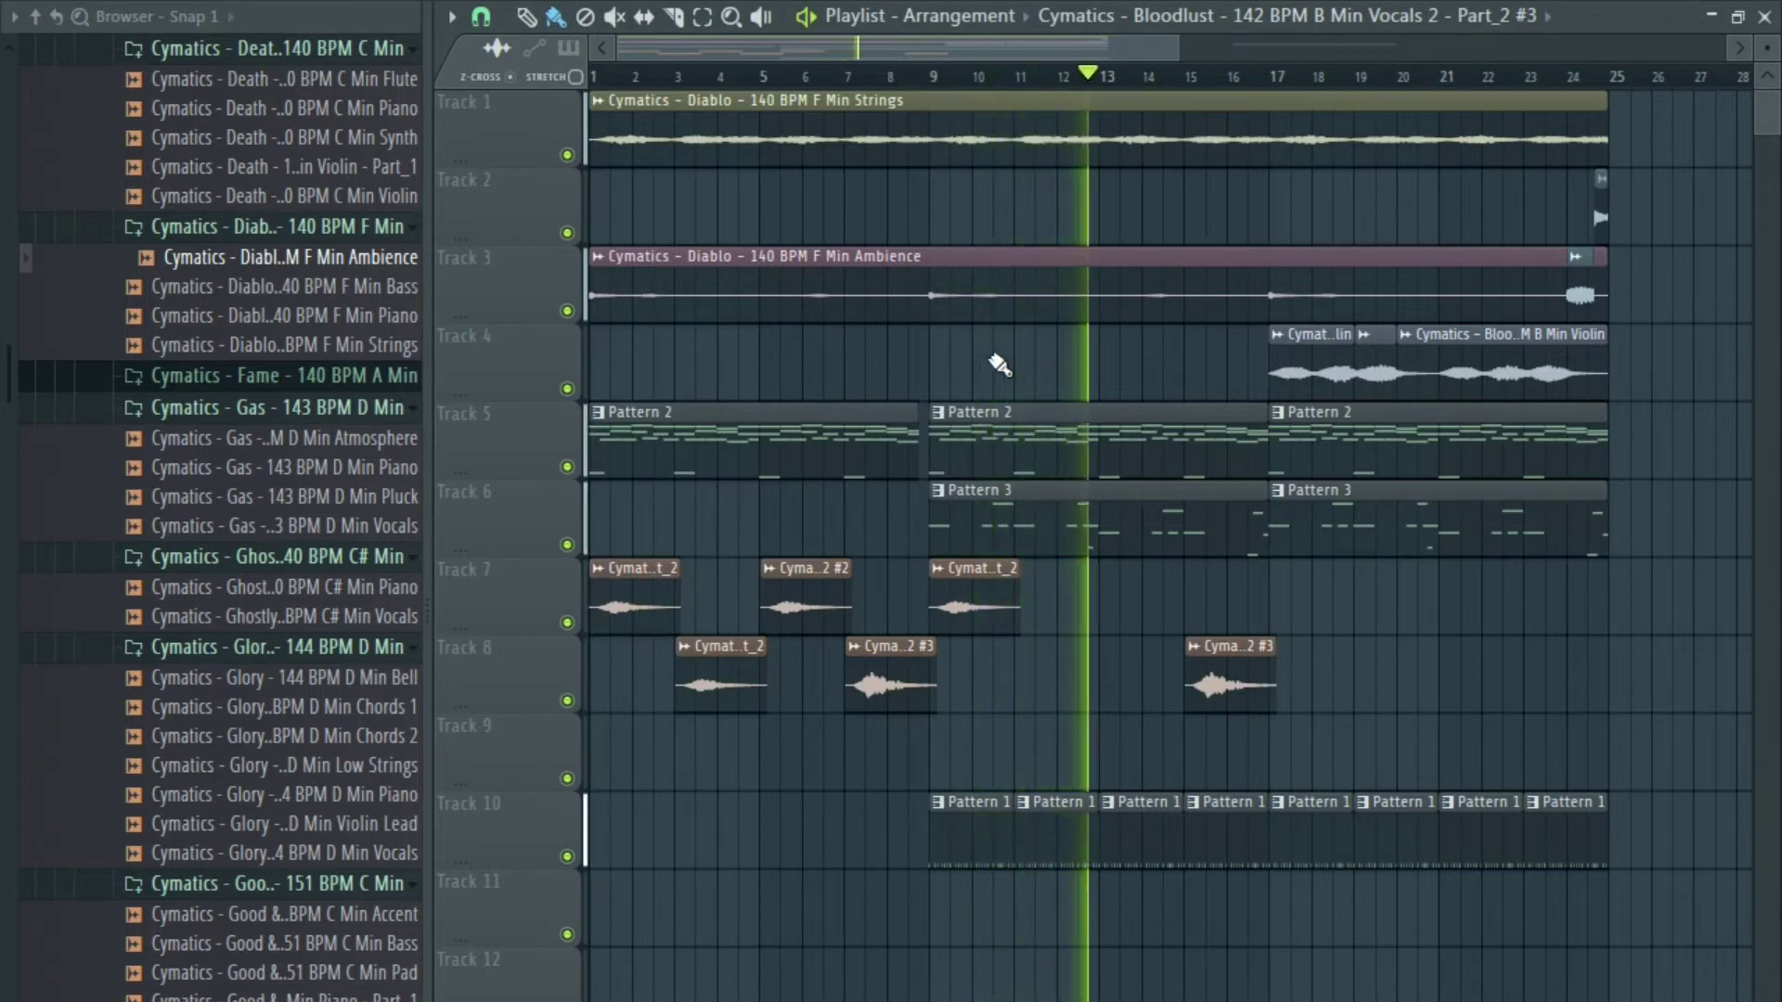
Move the Diablo strings clip on track 1 out of the arrangement so it starts at bar 25.
scroll(922, 231, "down", 2)
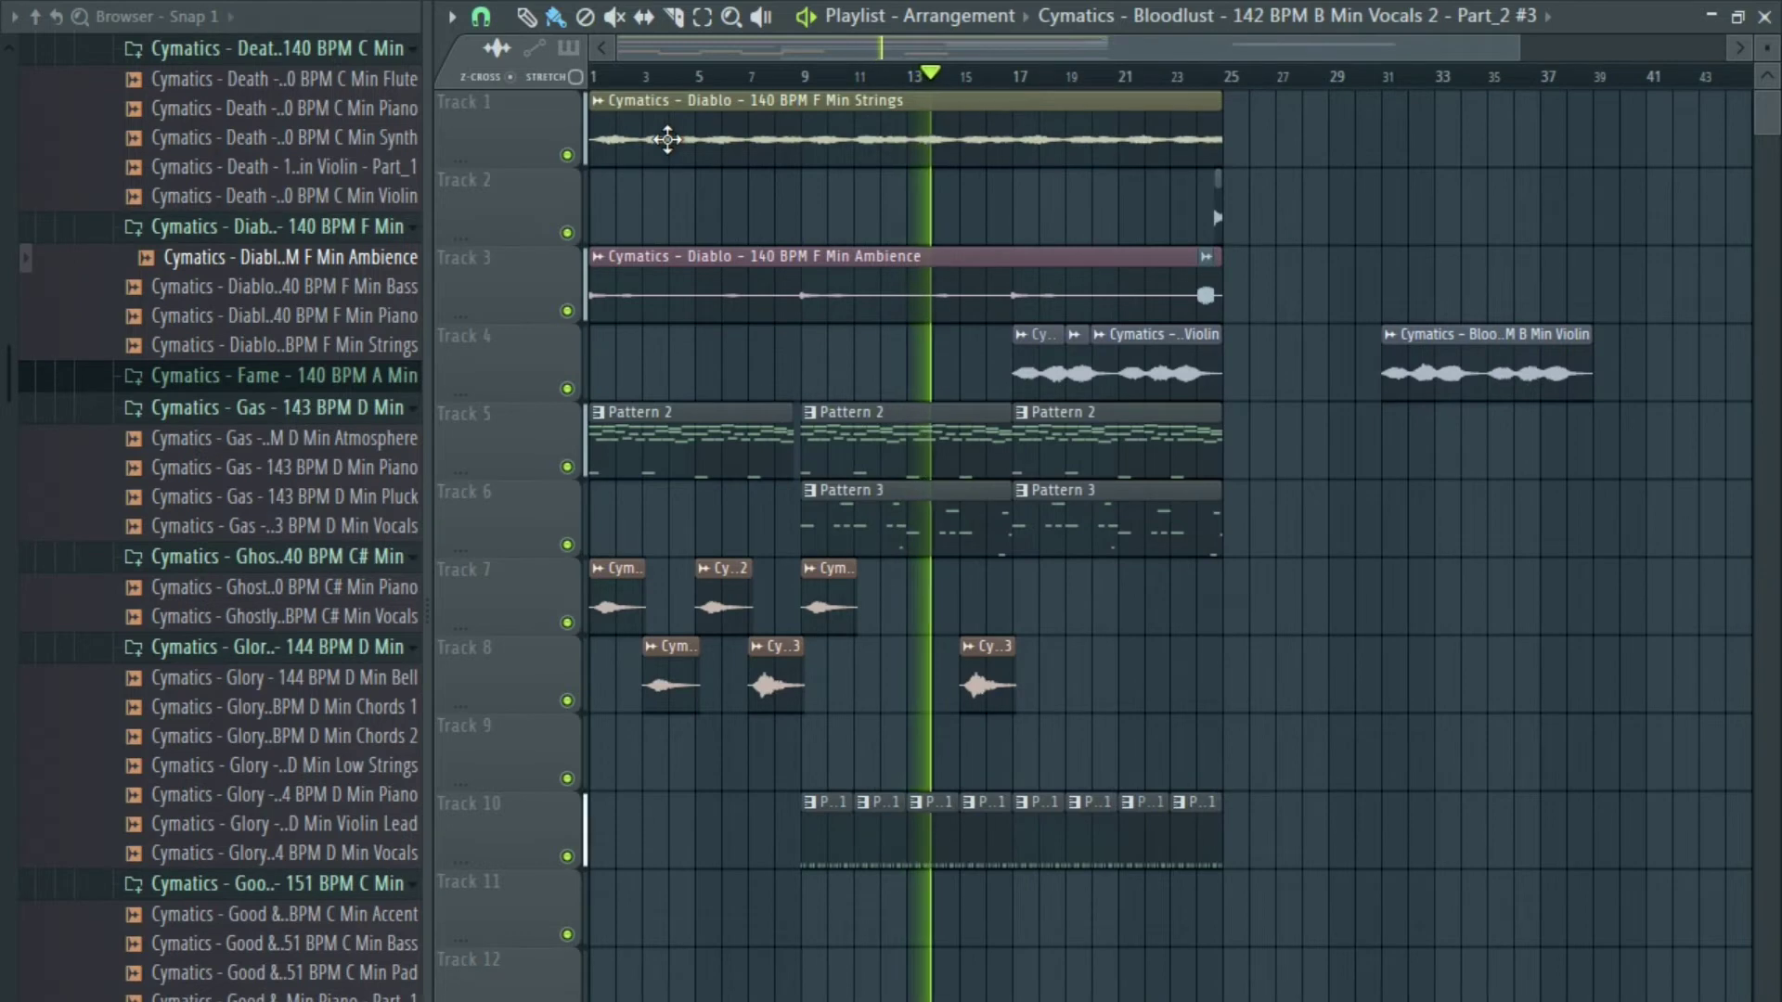
left_click_drag(667, 139, 1302, 139)
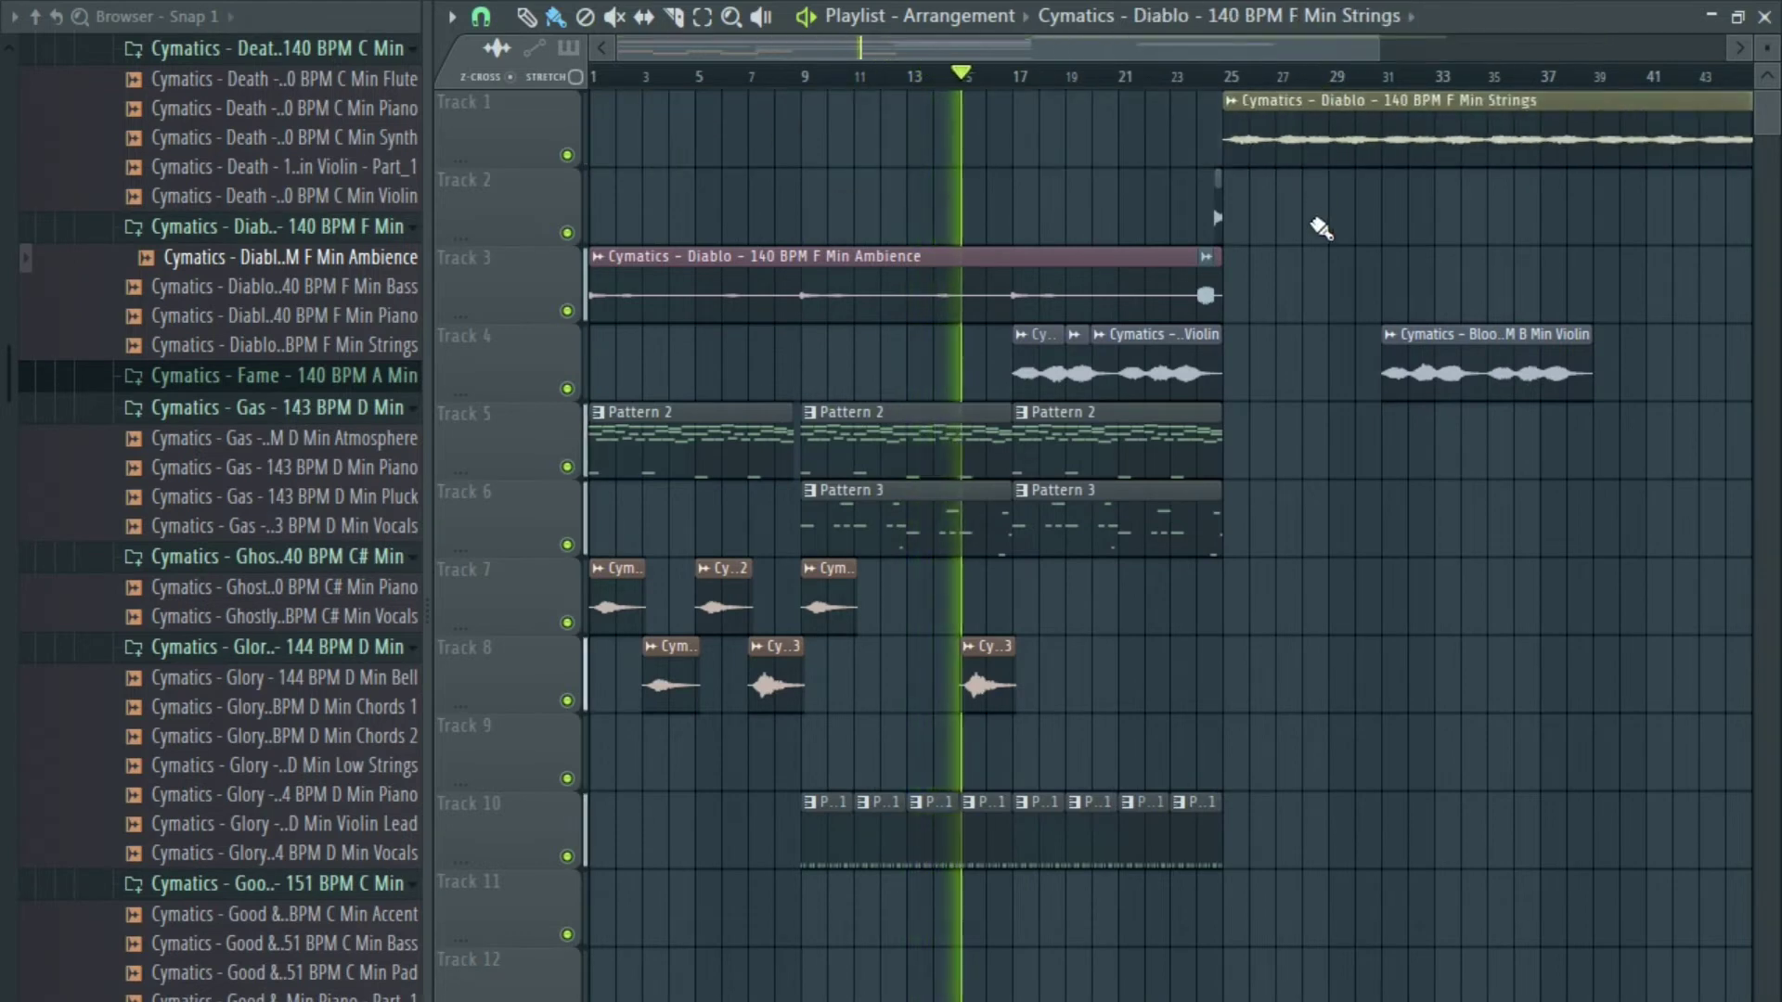
Solo track 3 and slice its Diablo ambience clip at bars 9 and 10.
scroll(835, 239, "up", 4)
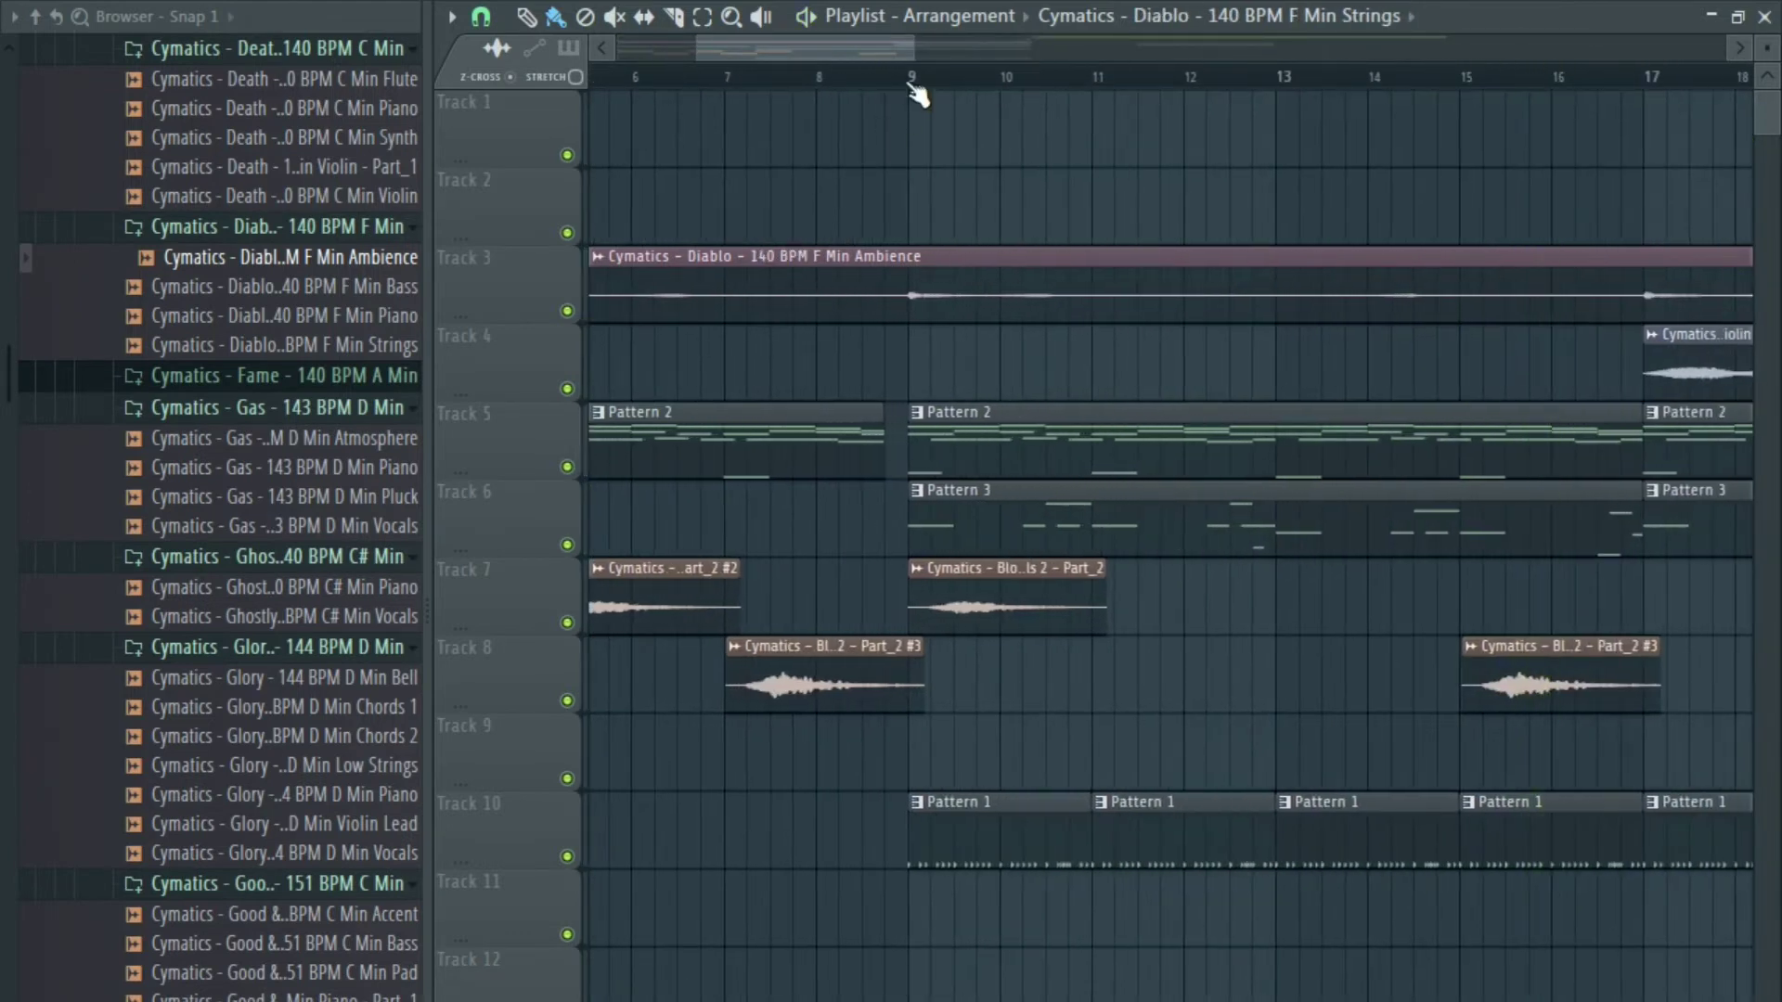
right_click(571, 312)
key("space")
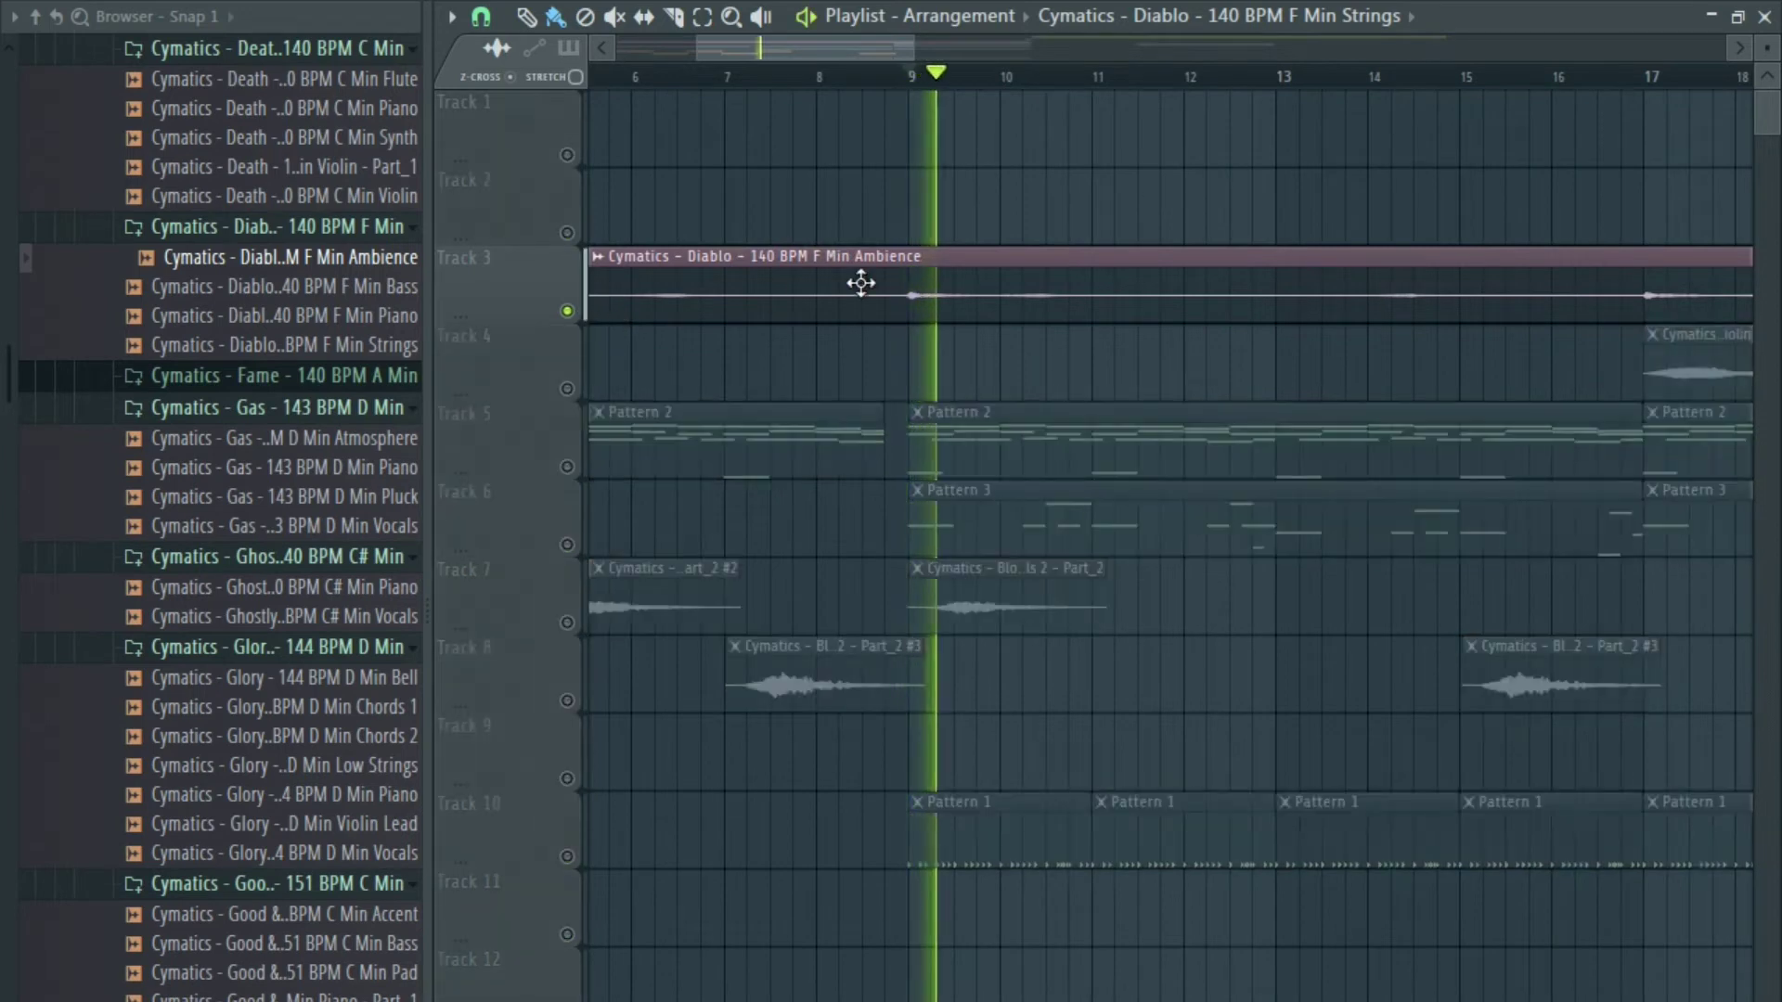
scroll(931, 206, "up", 1)
middle_click(931, 207)
left_click(977, 489)
key("space")
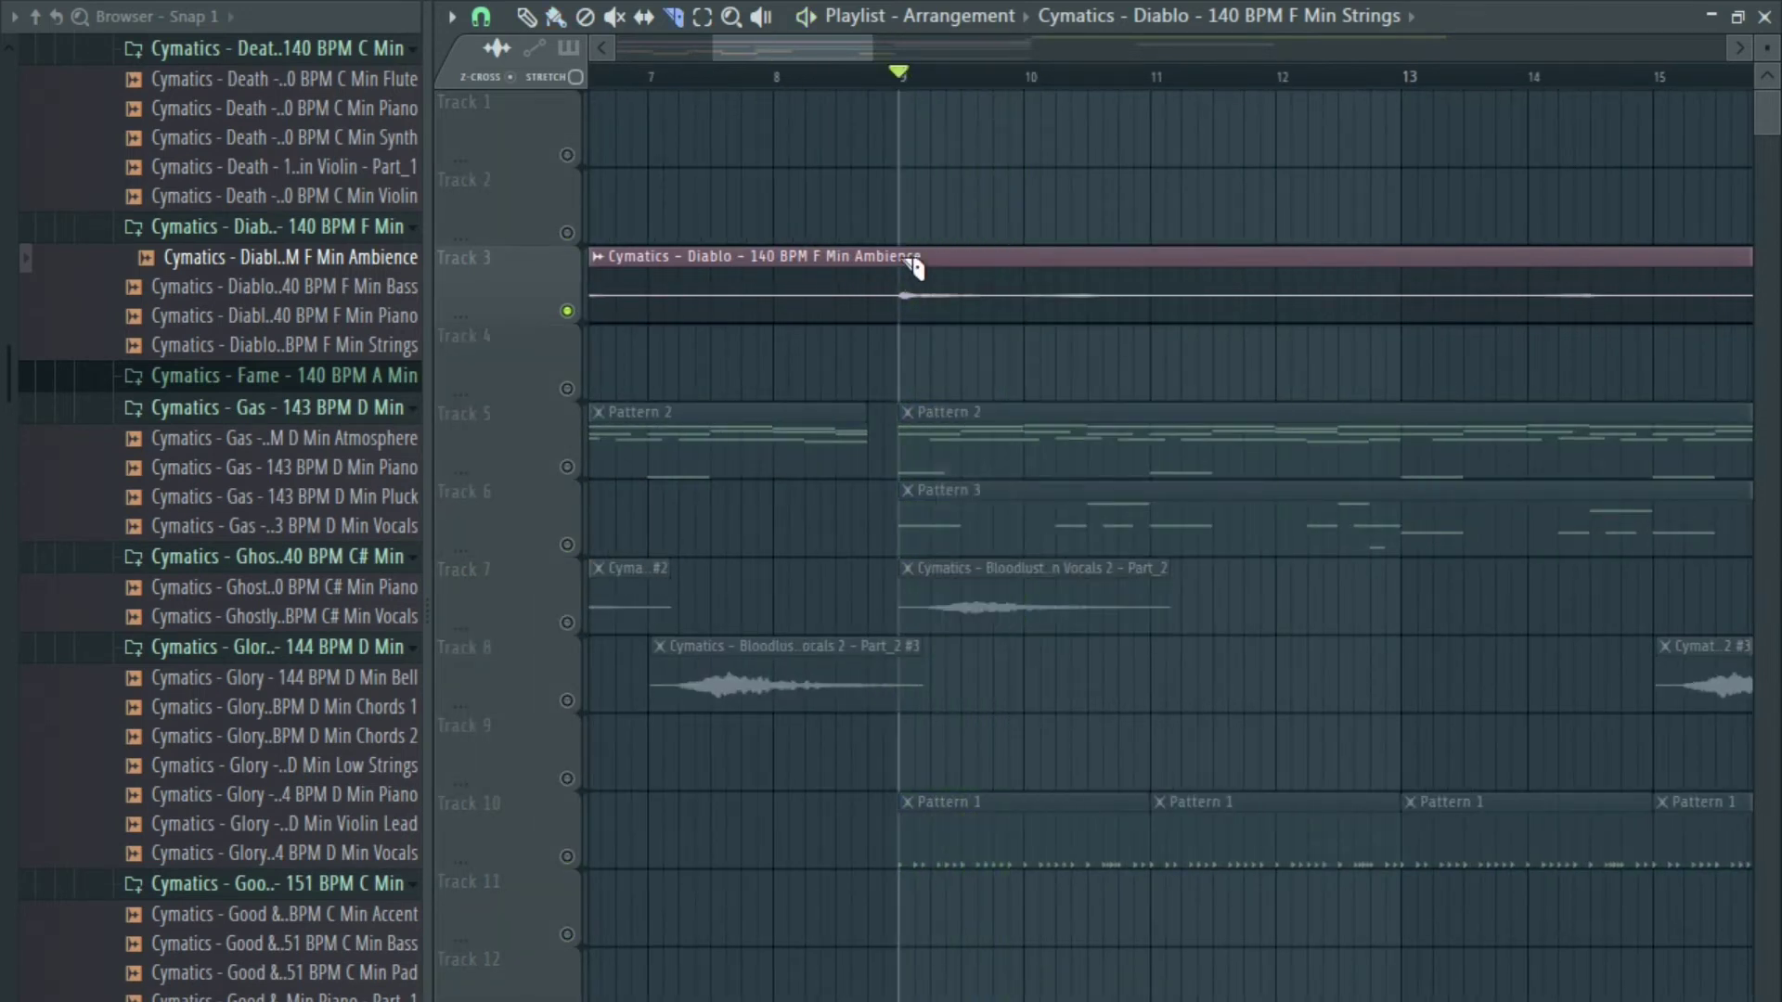
middle_click(1027, 297)
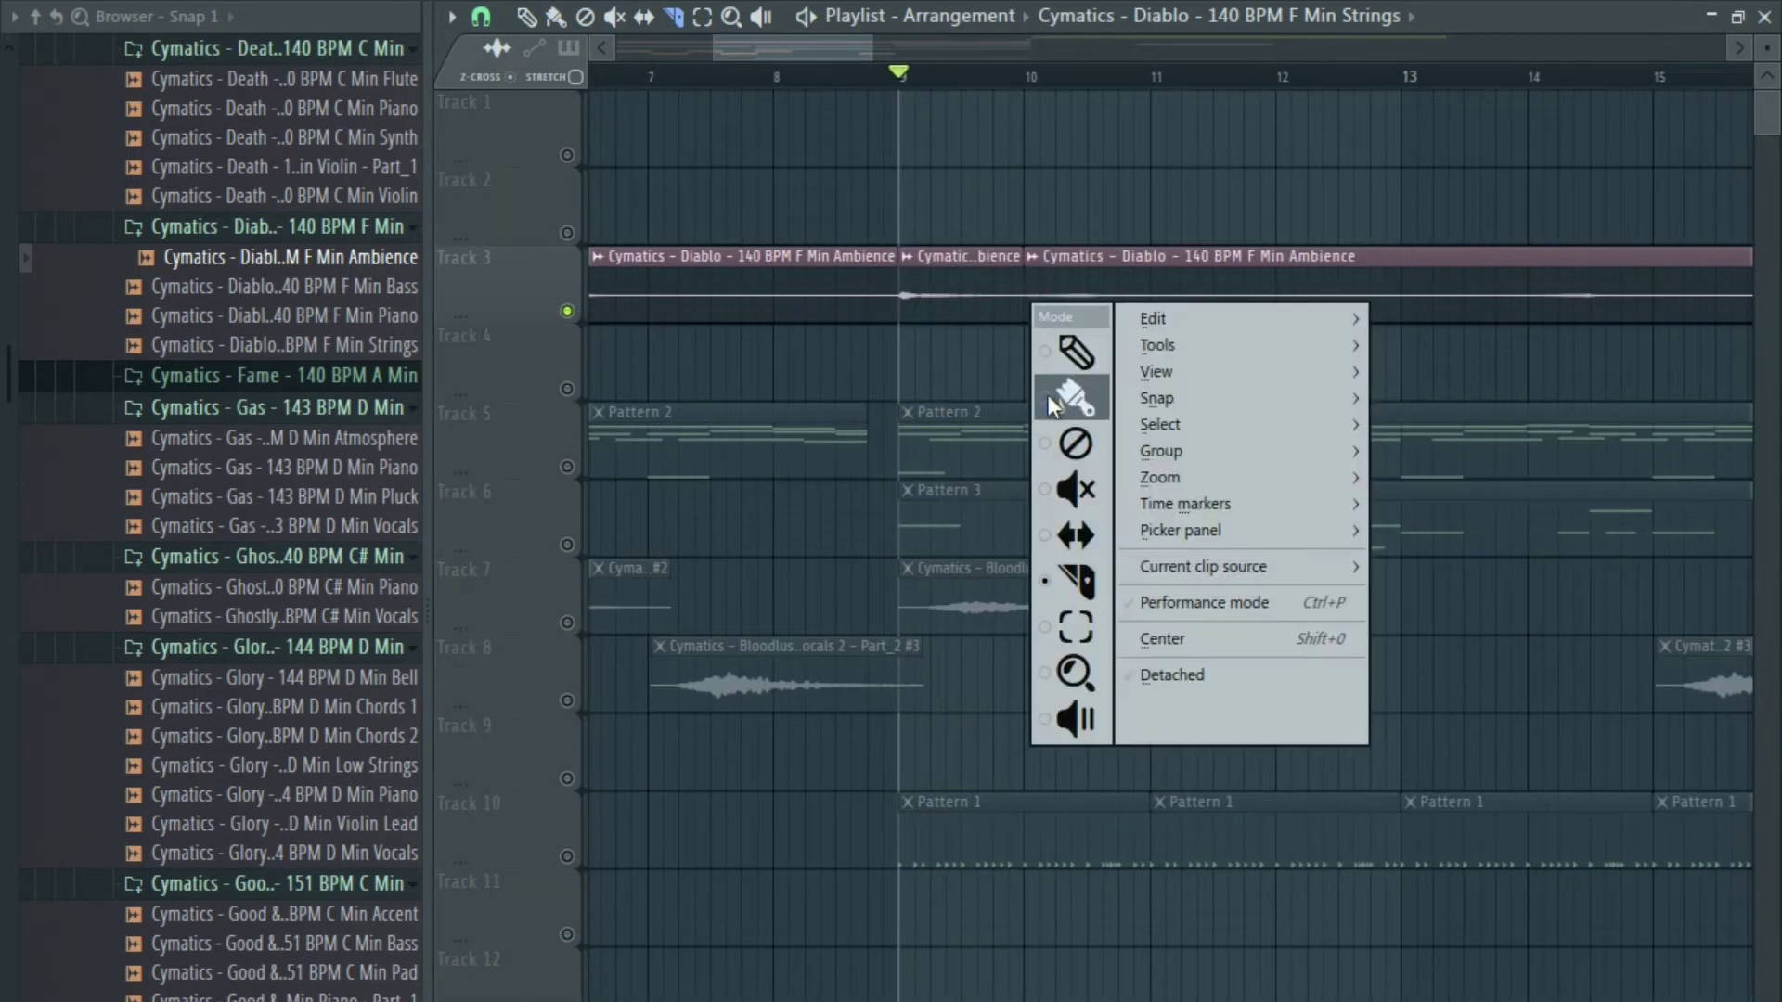
left_click(1067, 380)
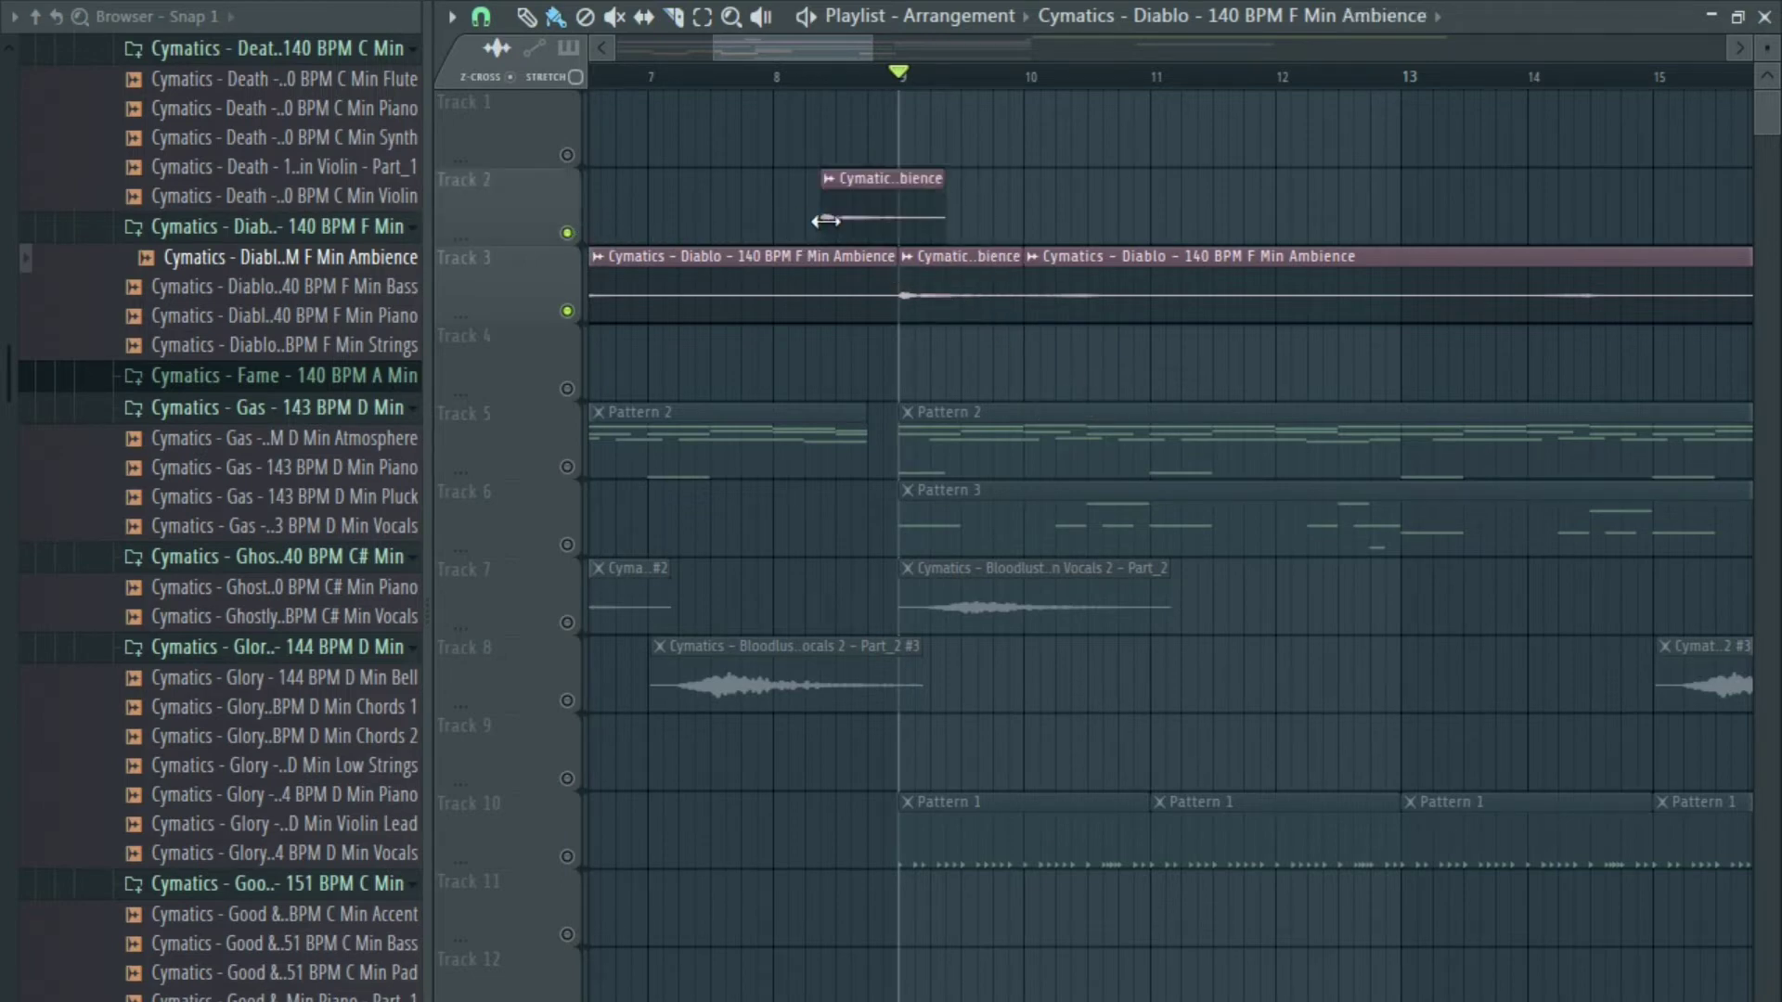
Place a copy of the one-bar ambience slice on track 2 and make it a unique sample.
left_click(827, 180)
left_click(1073, 231)
left_click(733, 557)
Reverse the track 2 ambience sample and position the clip so it ends where the first Pattern 2 clip ends.
double_click(870, 224)
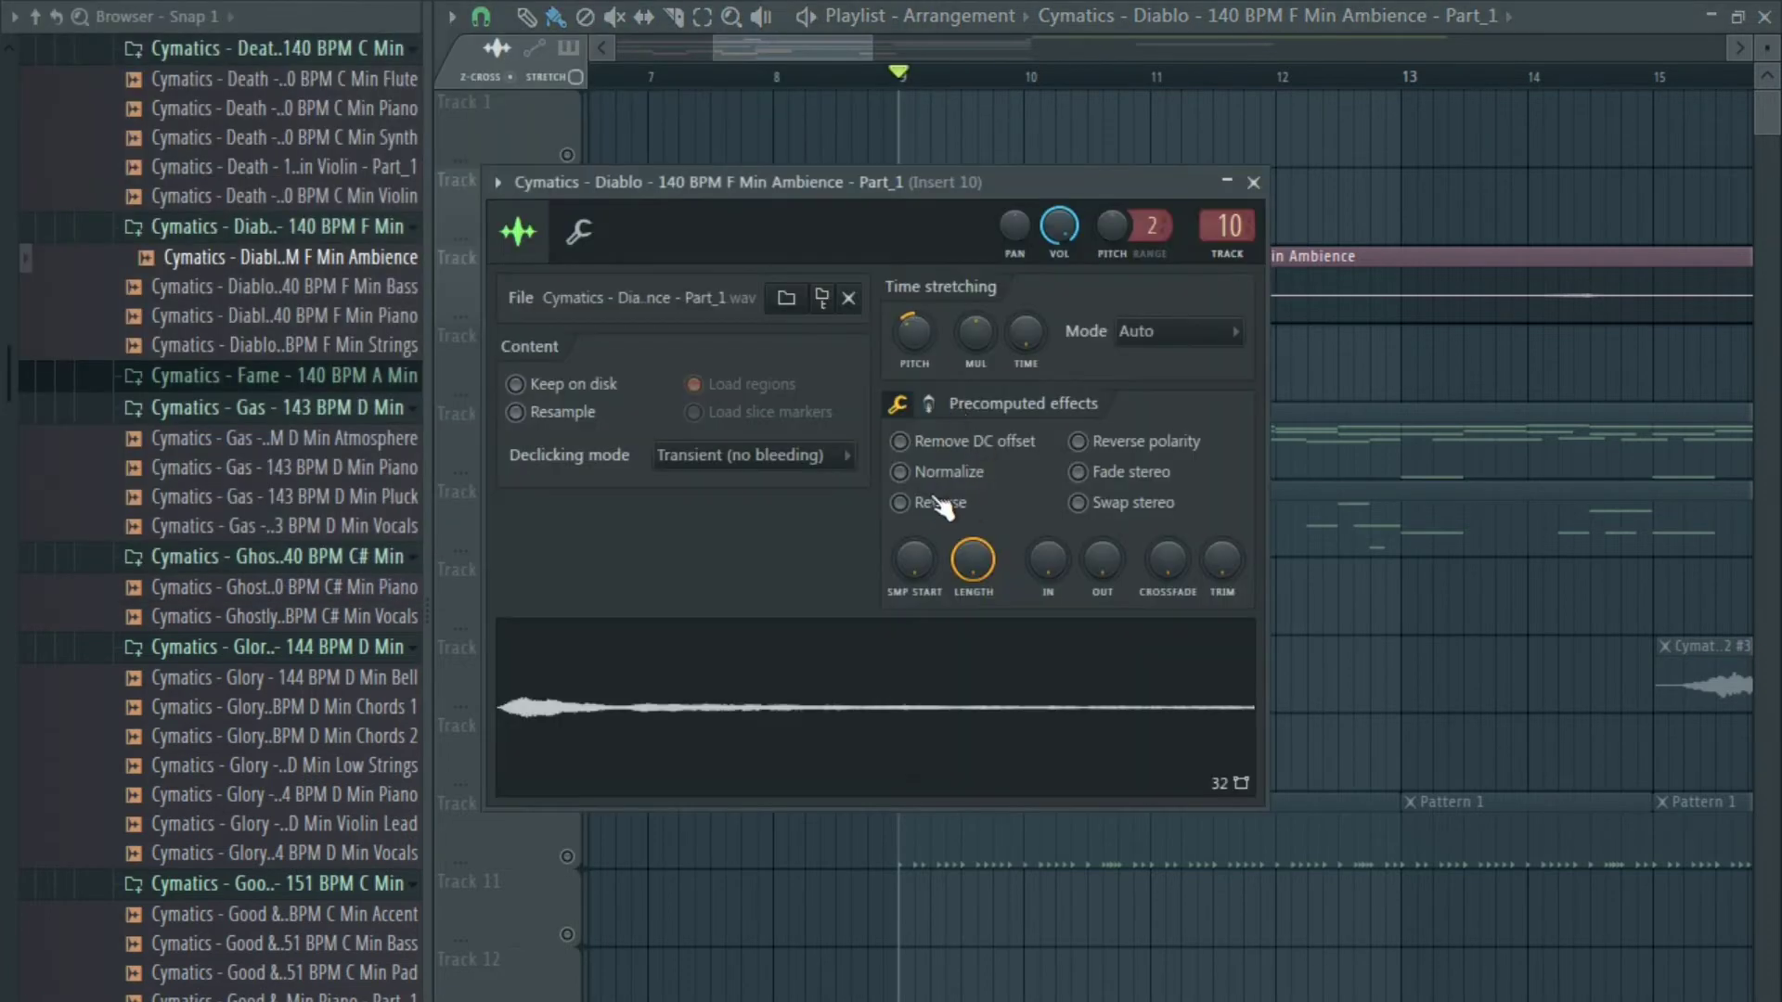
left_click(877, 134)
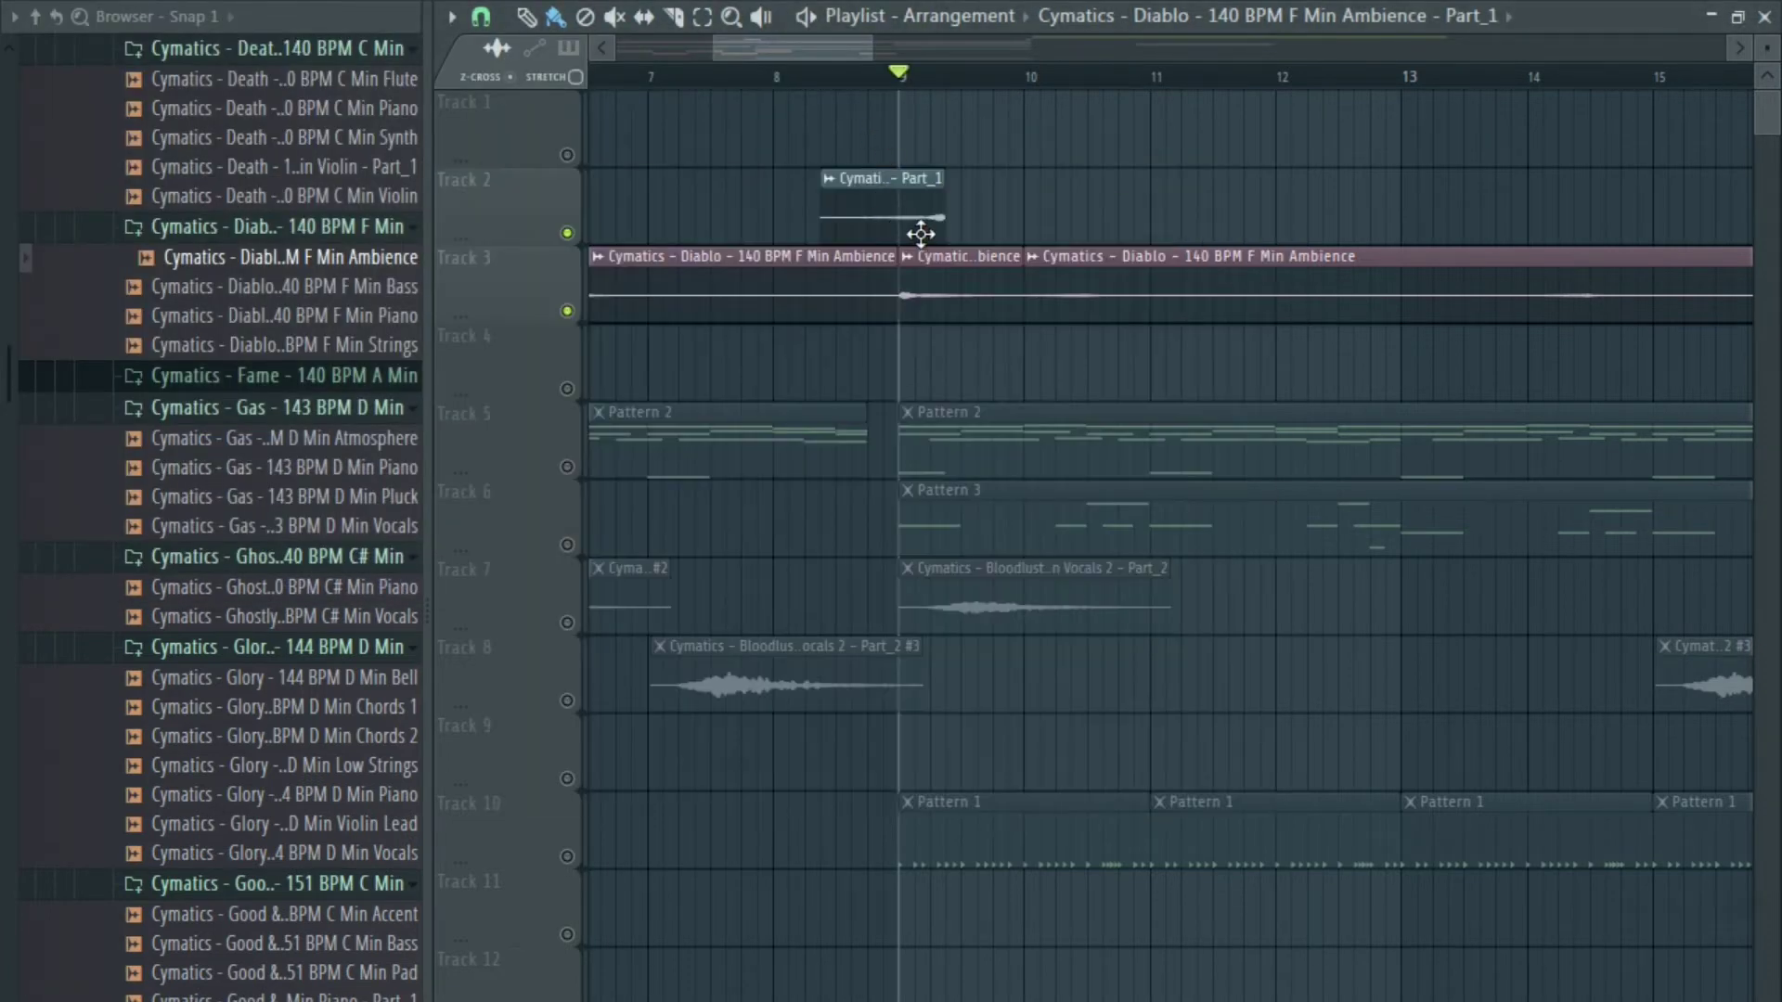
key("space")
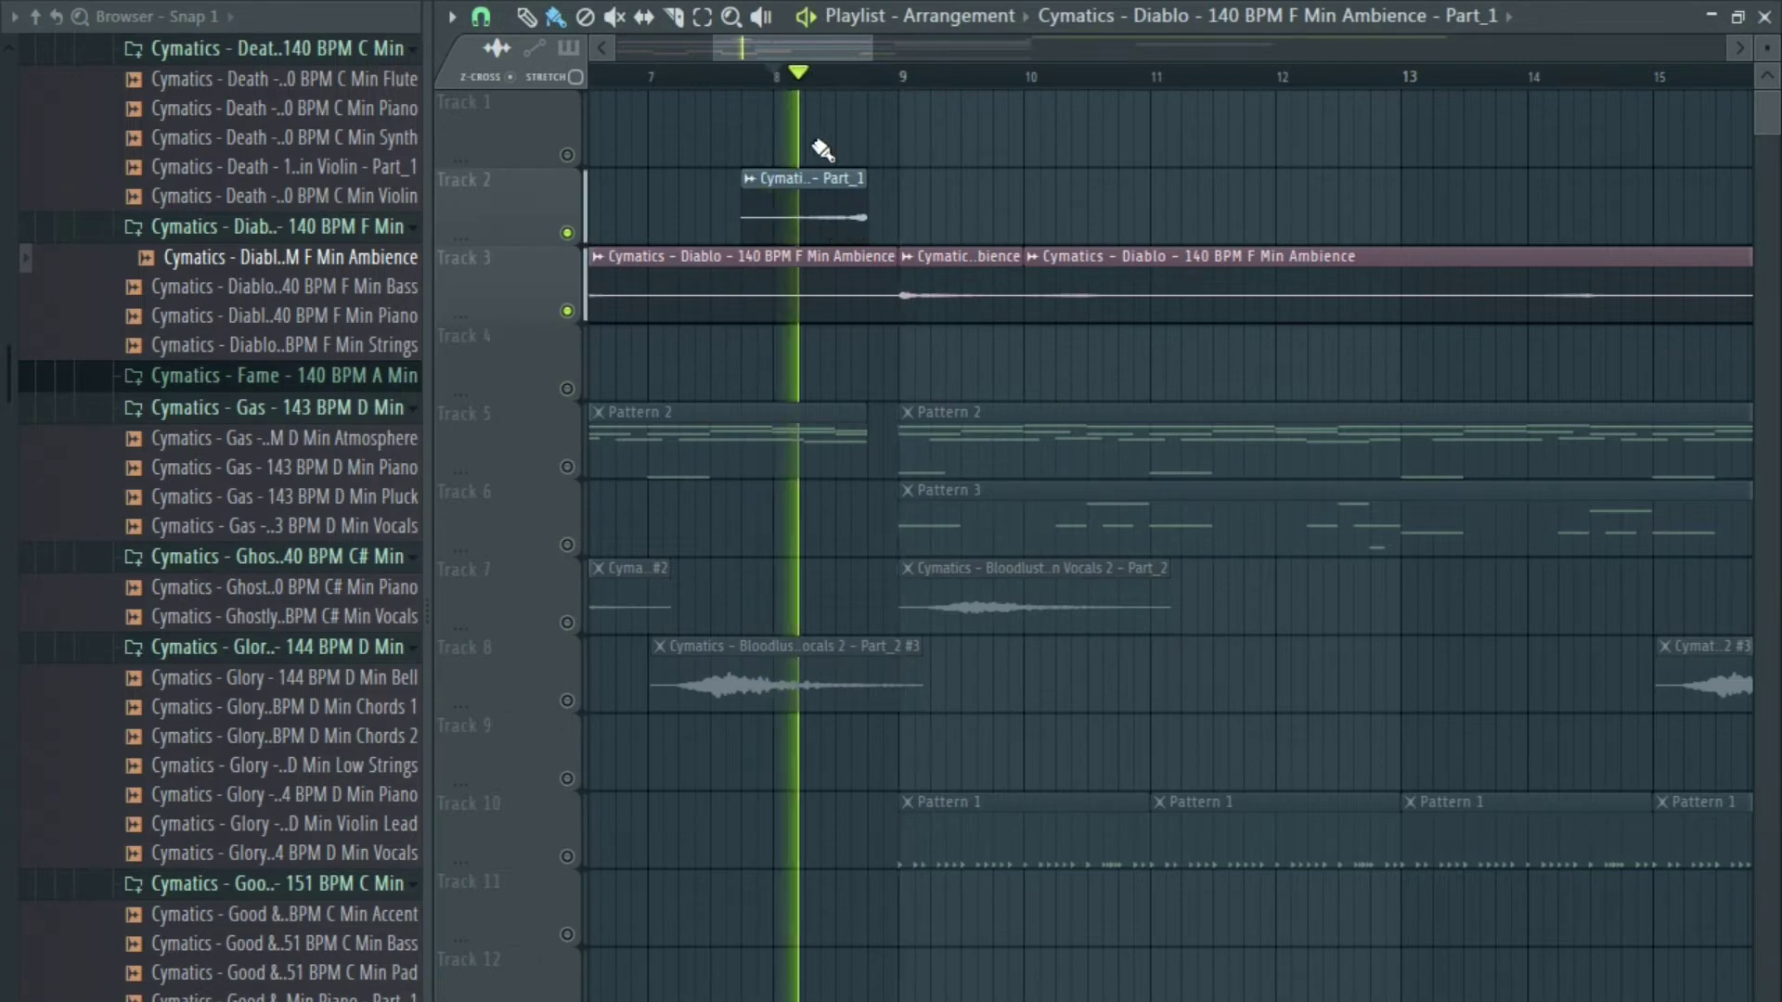
key("space")
Reset the reversed ambience sample's pitch and play the transition into bar 9 with all tracks enabled.
double_click(812, 219)
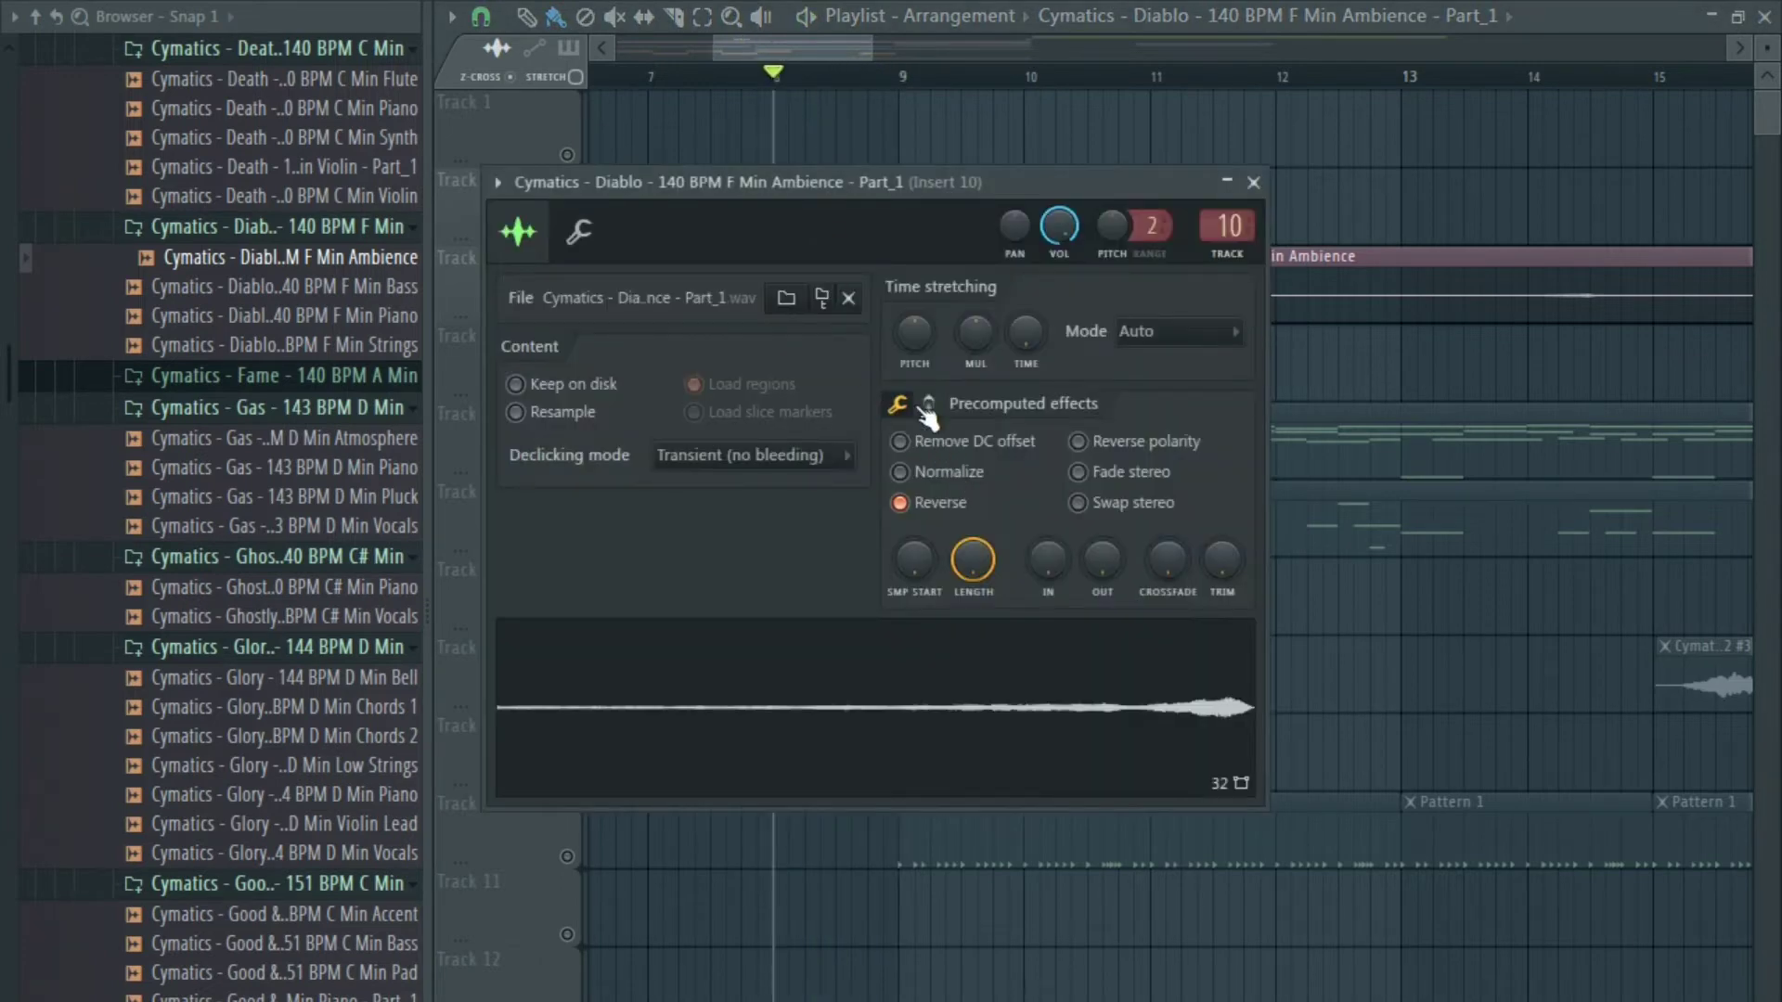
right_click(569, 148)
left_click(653, 76)
key("space")
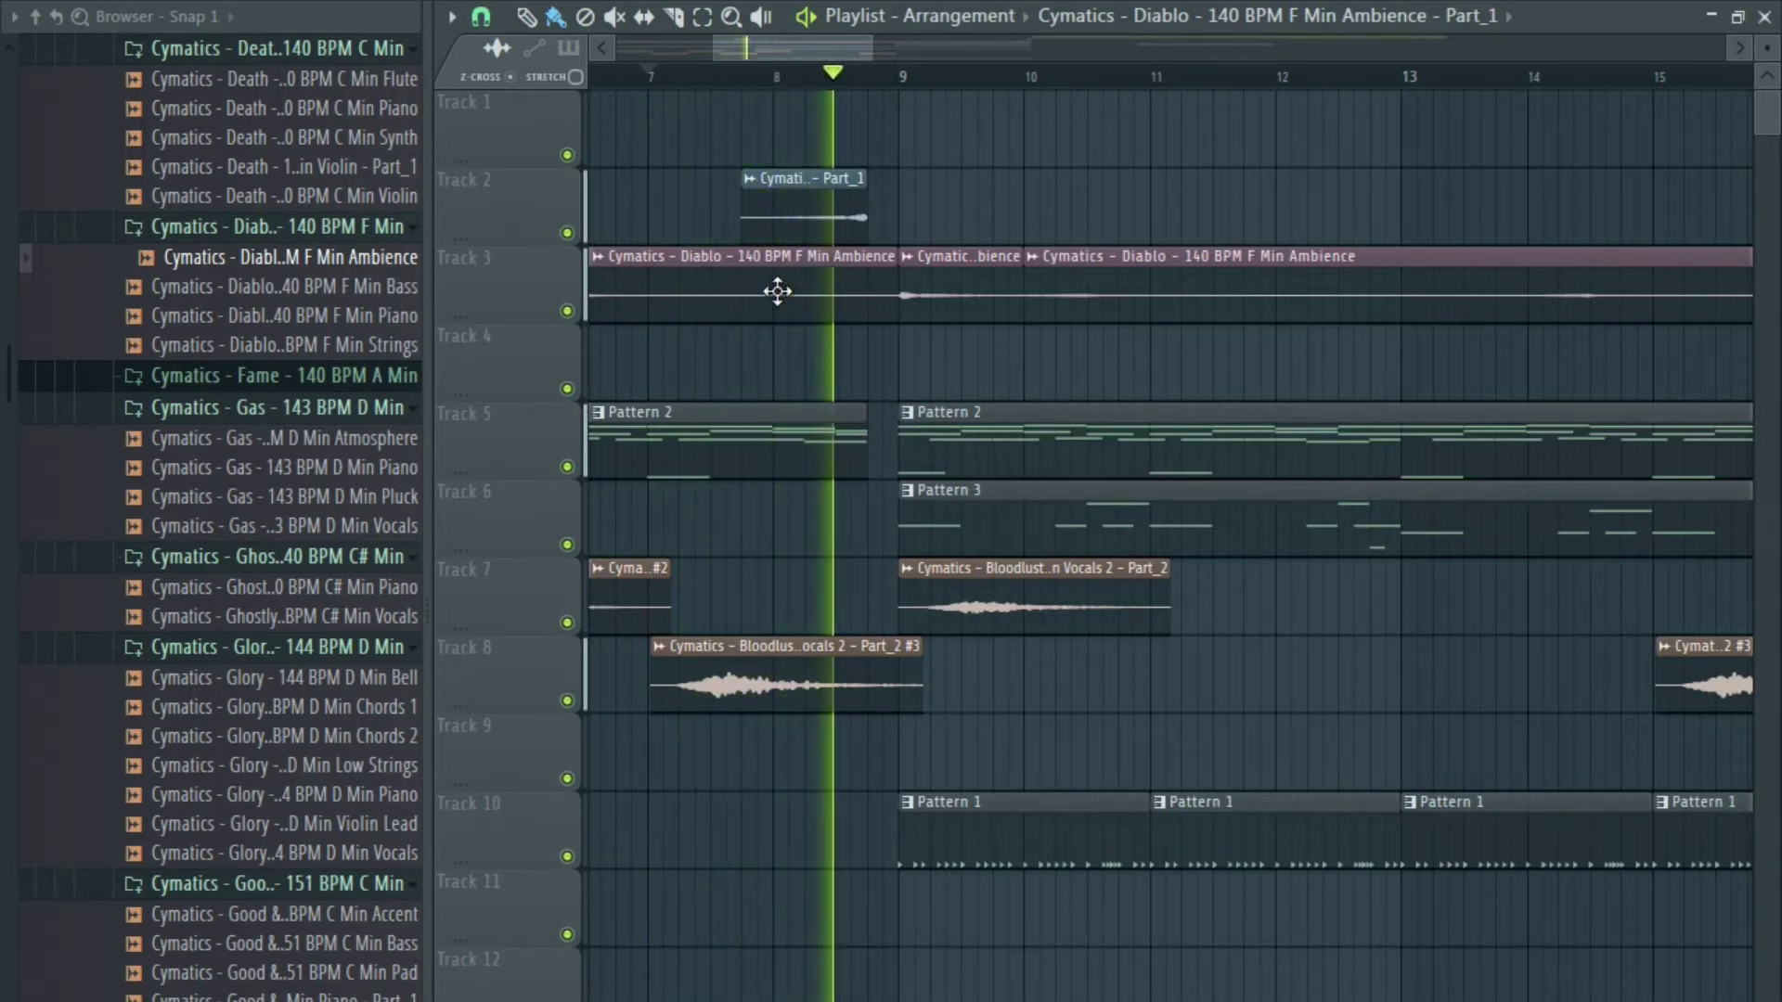
key("space")
Consolidate only the first Pattern 2 clip on track 5 over bars 1 to 9 into a 16-bit WAV, leaving the remainder.
scroll(994, 337, "down", 4)
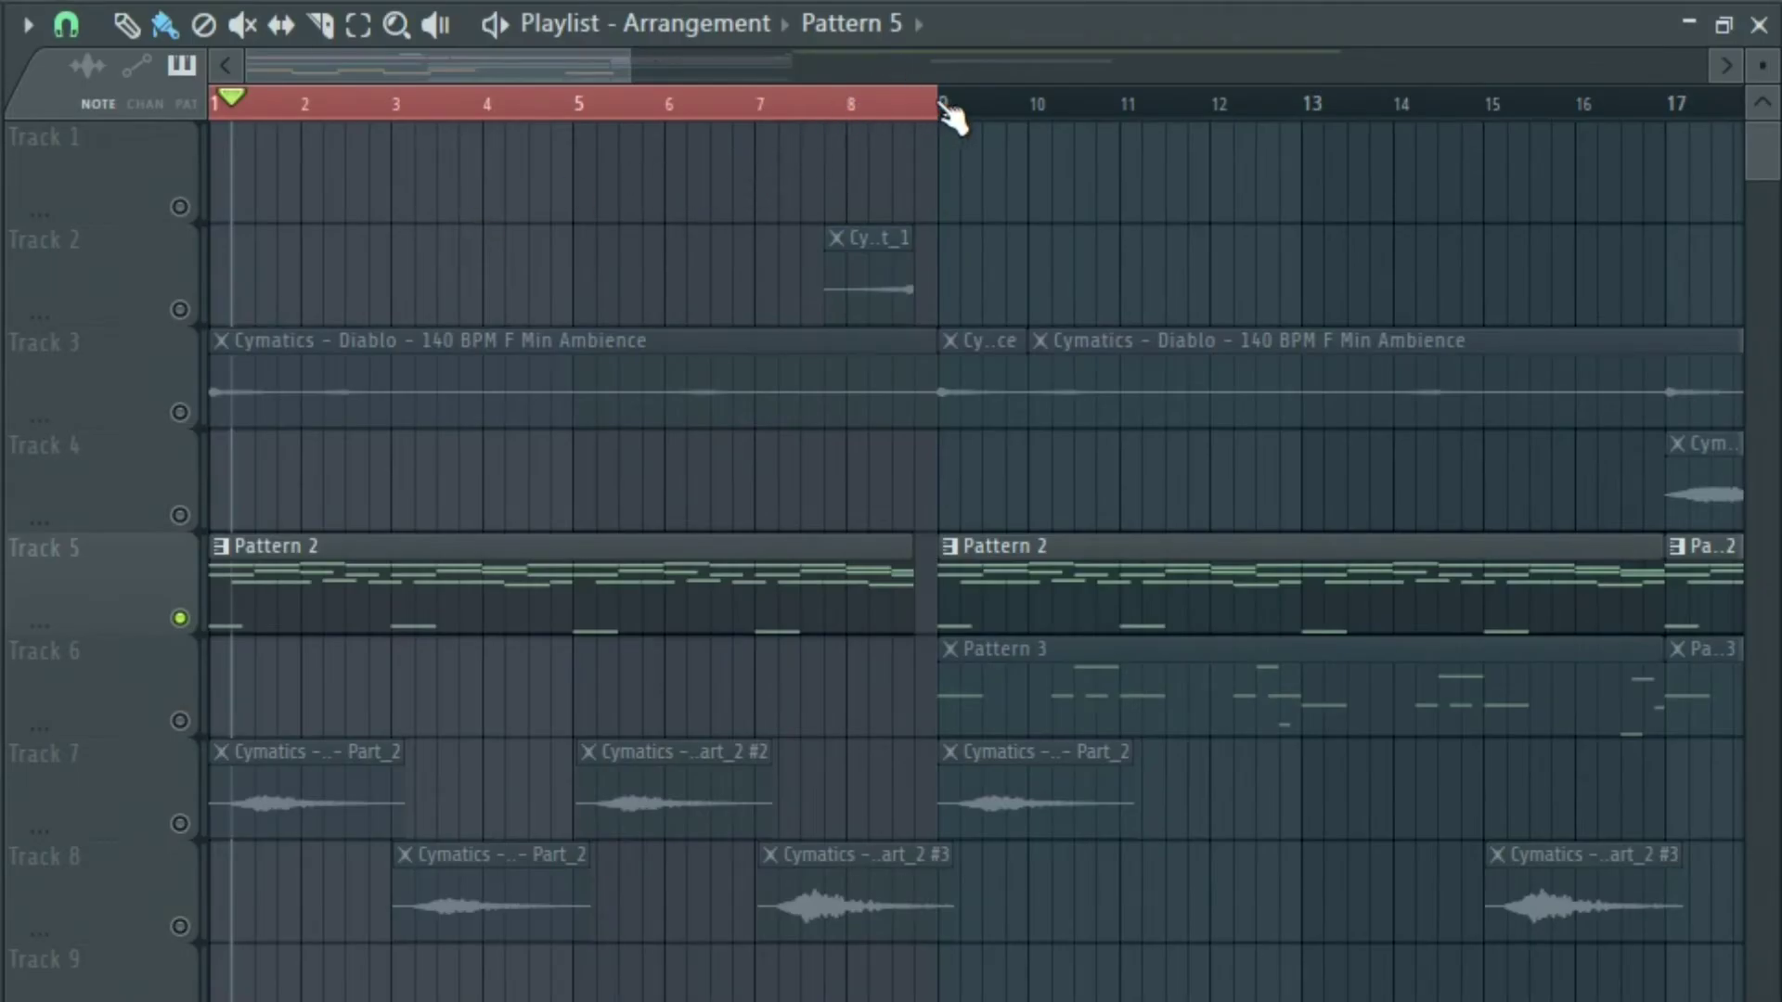
left_click_drag(937, 100, 247, 139)
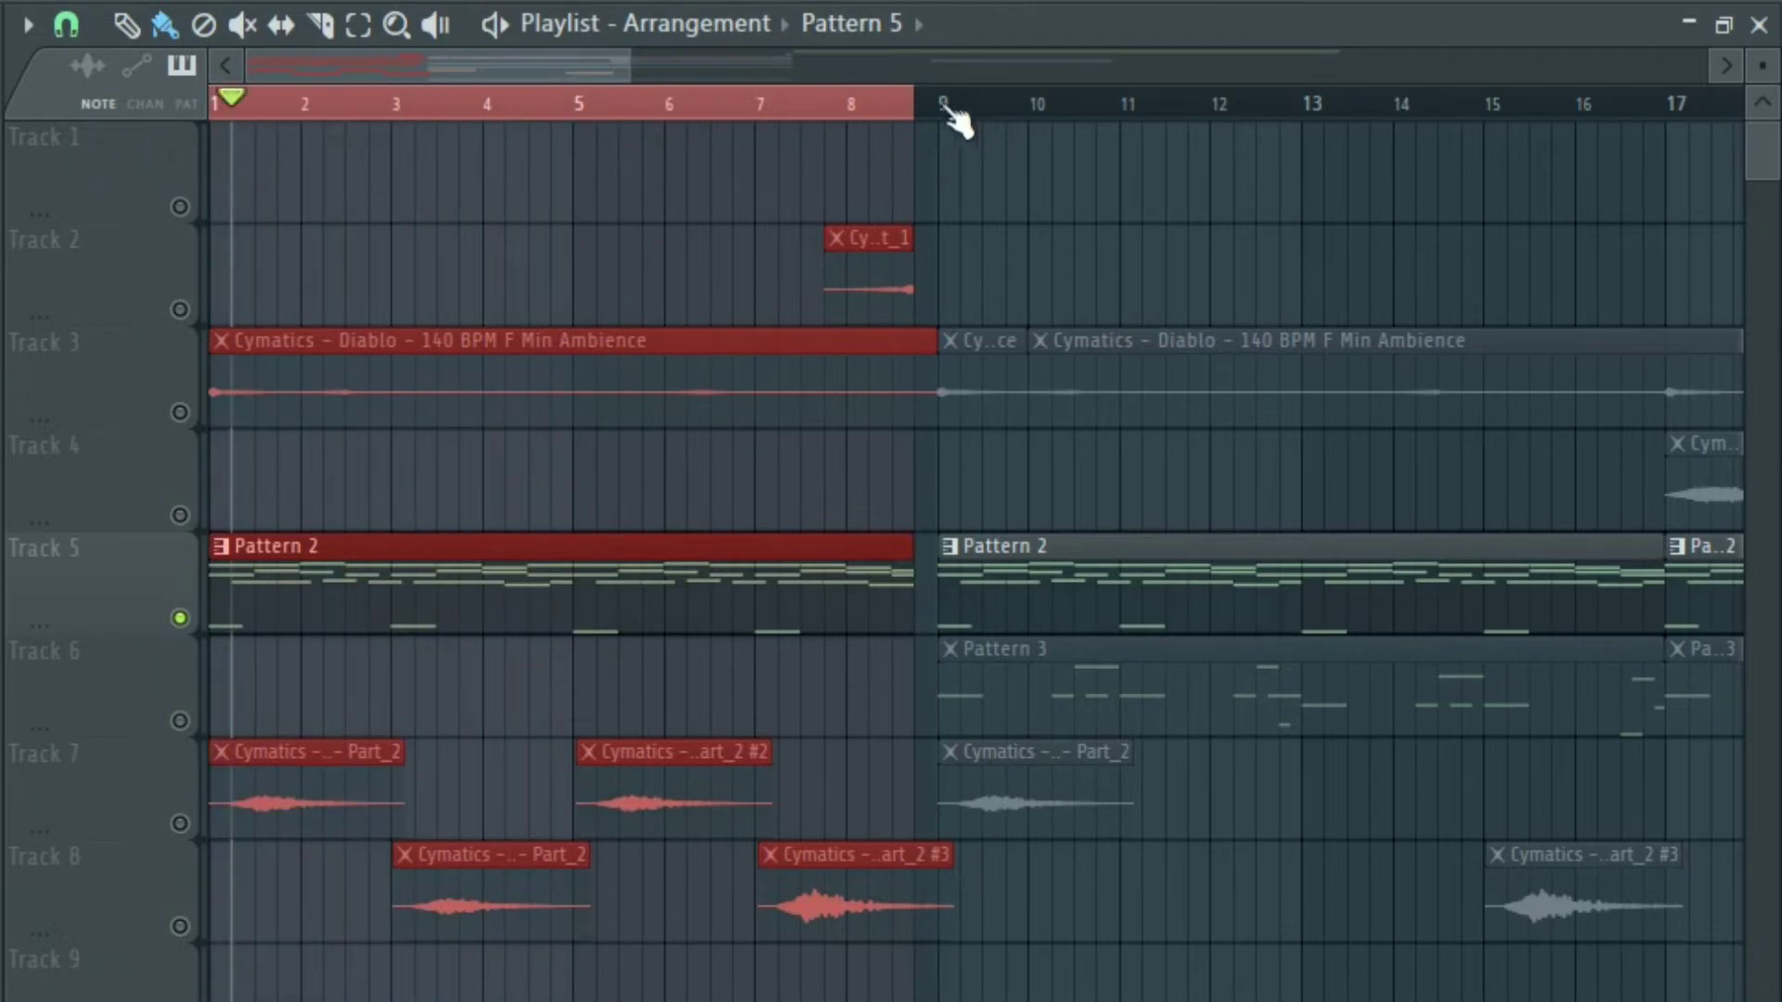
left_click_drag(946, 106, 109, 157)
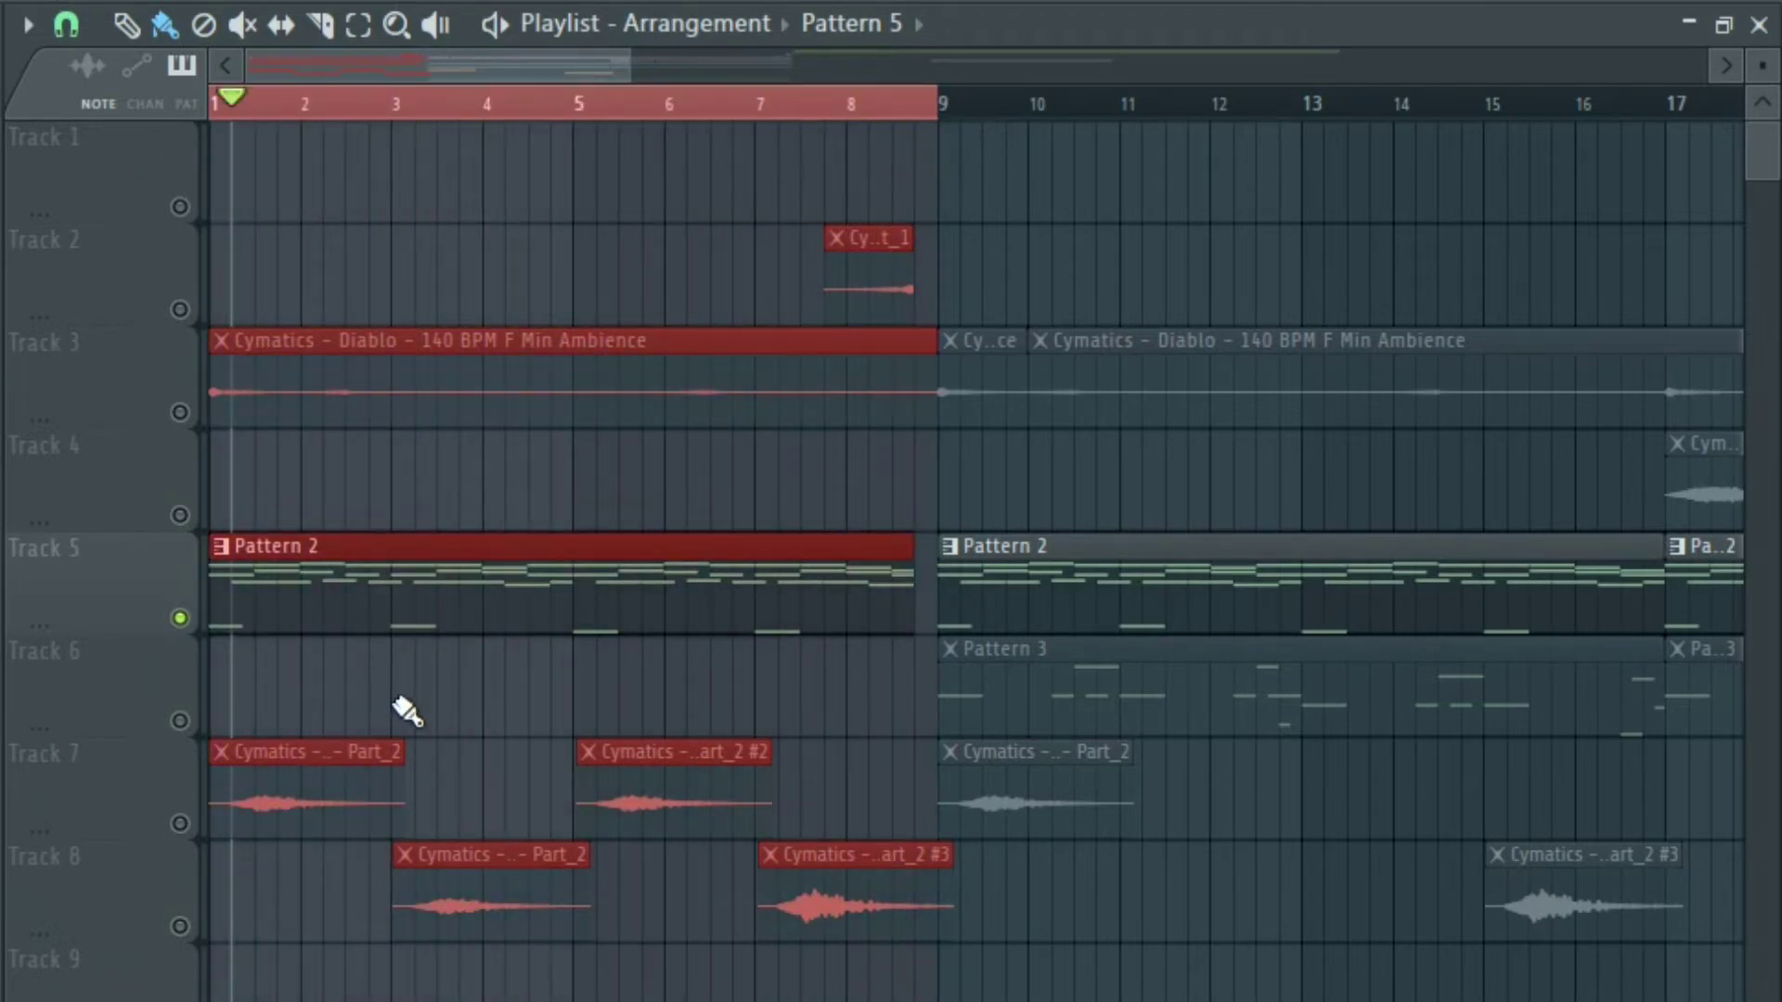
left_click_drag(418, 710, 446, 484)
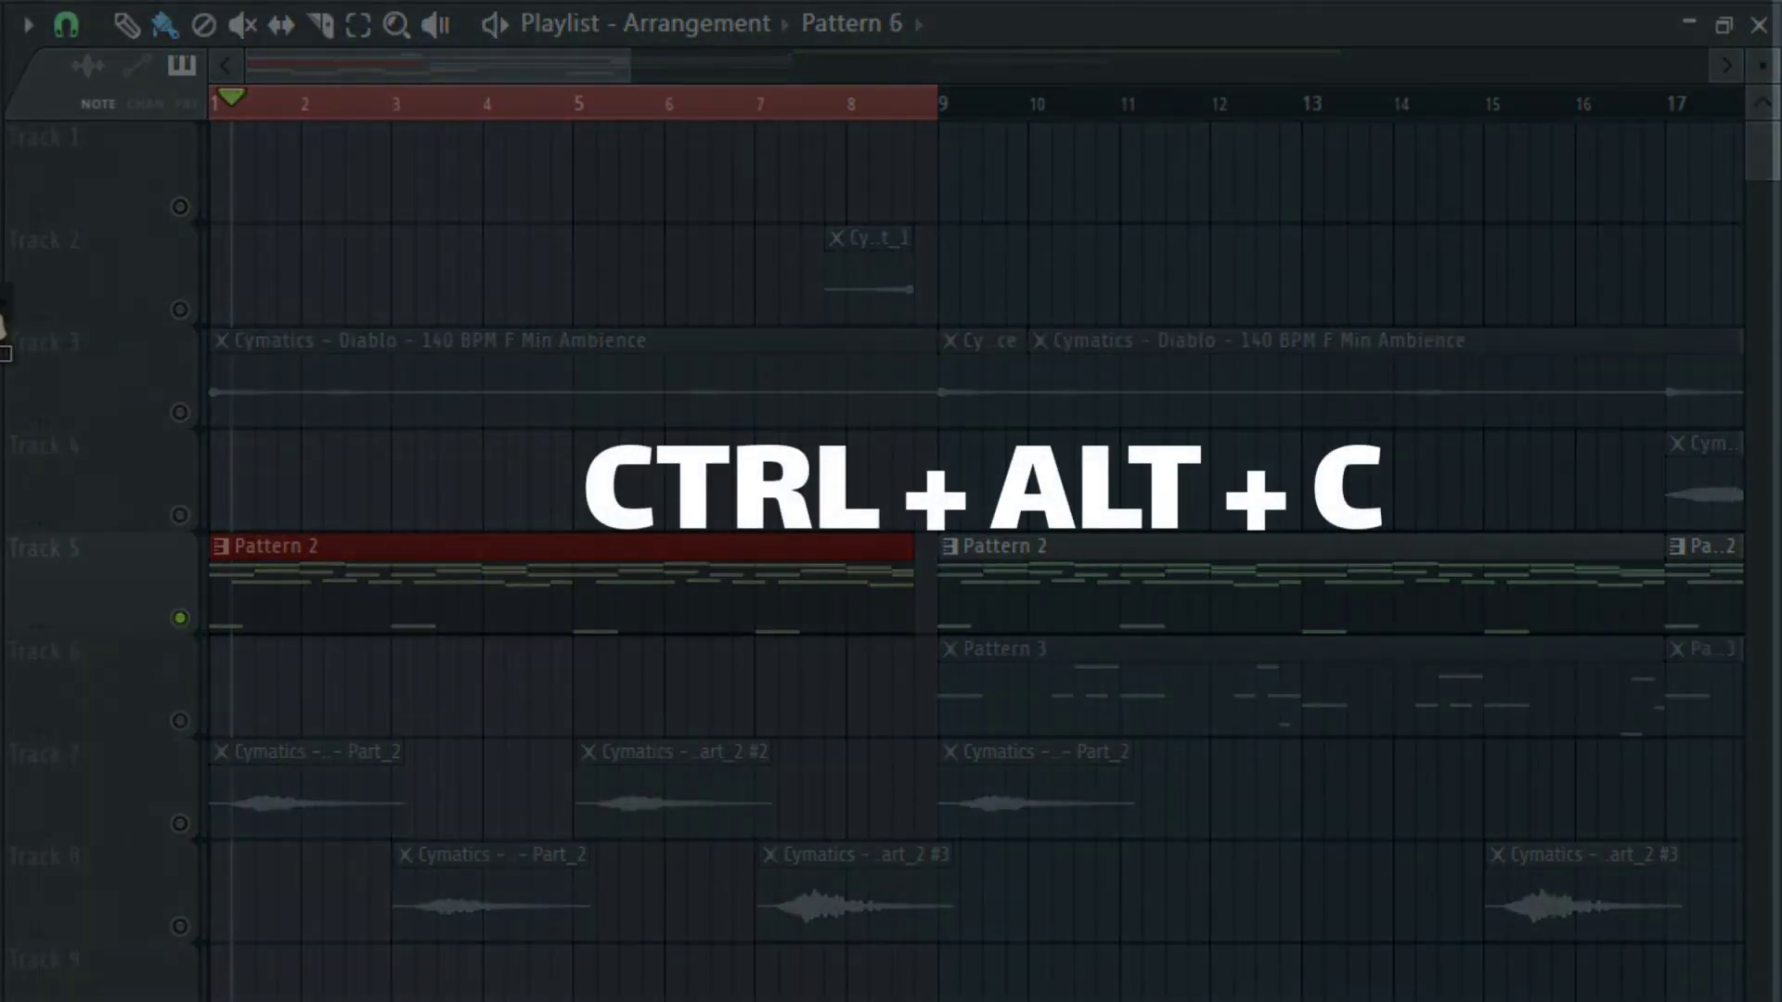
key("ctrl+alt+c")
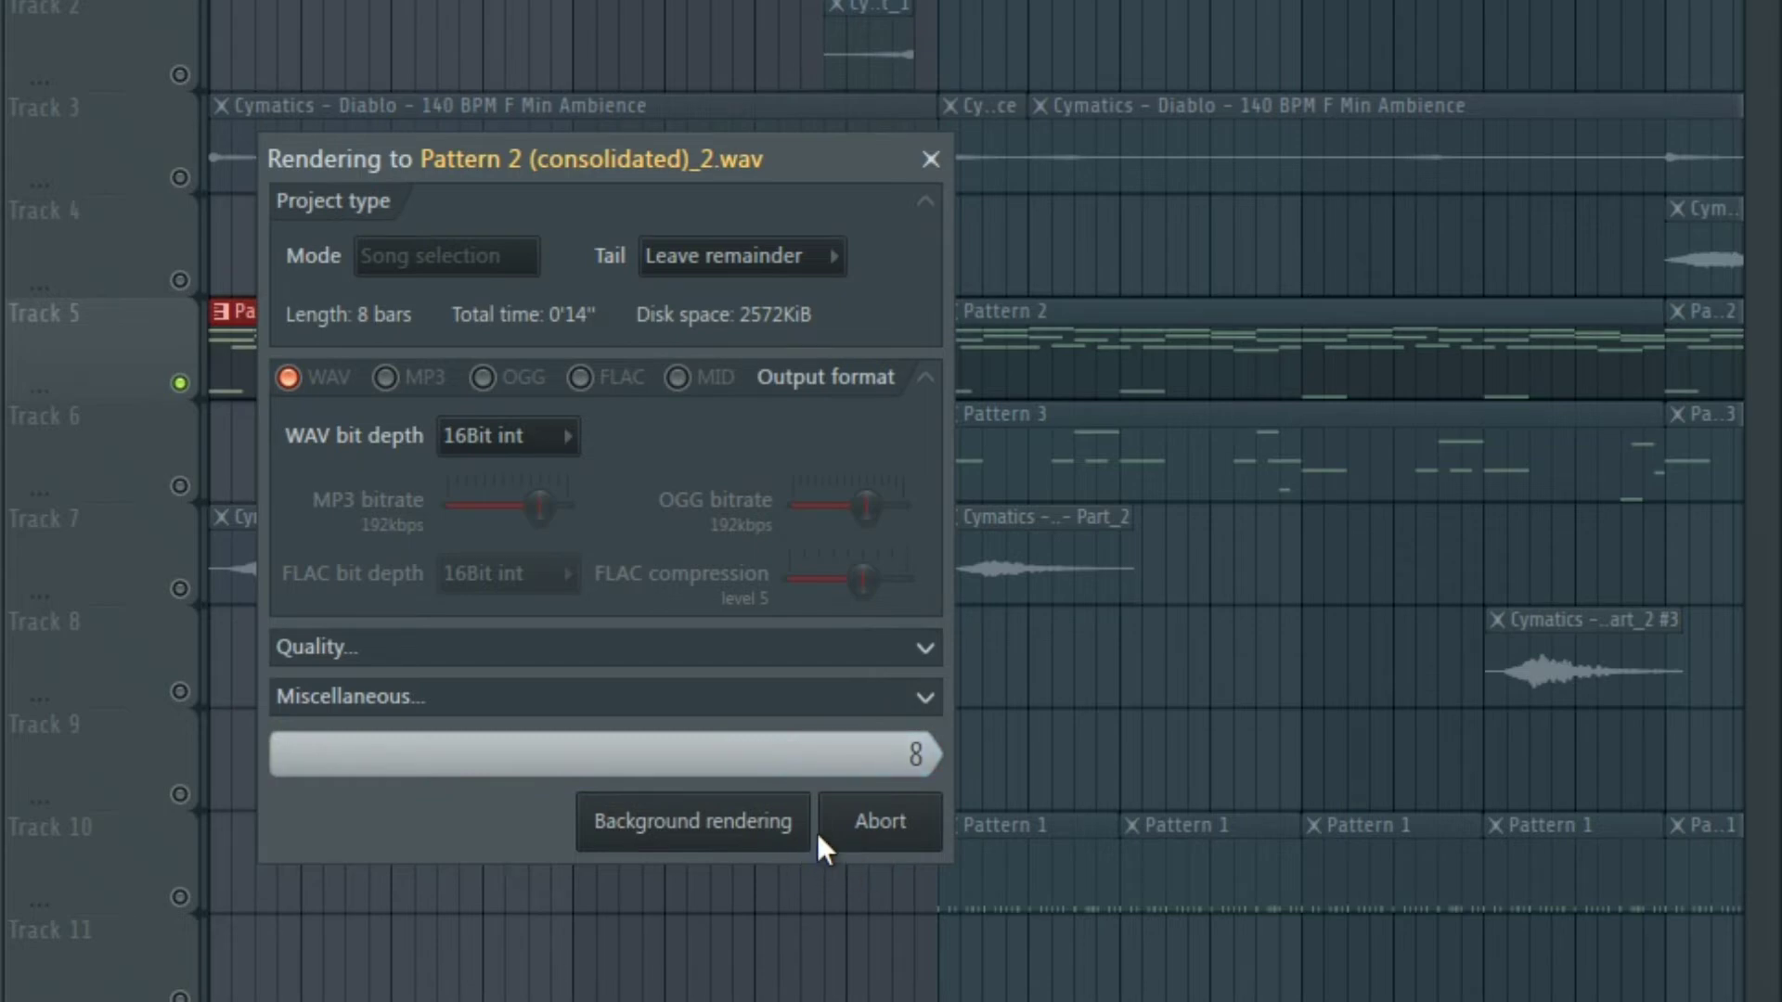
Solo the consolidated Pattern 2 audio on track 6 and listen to its beginning.
scroll(353, 539, "down", 3, "ctrl")
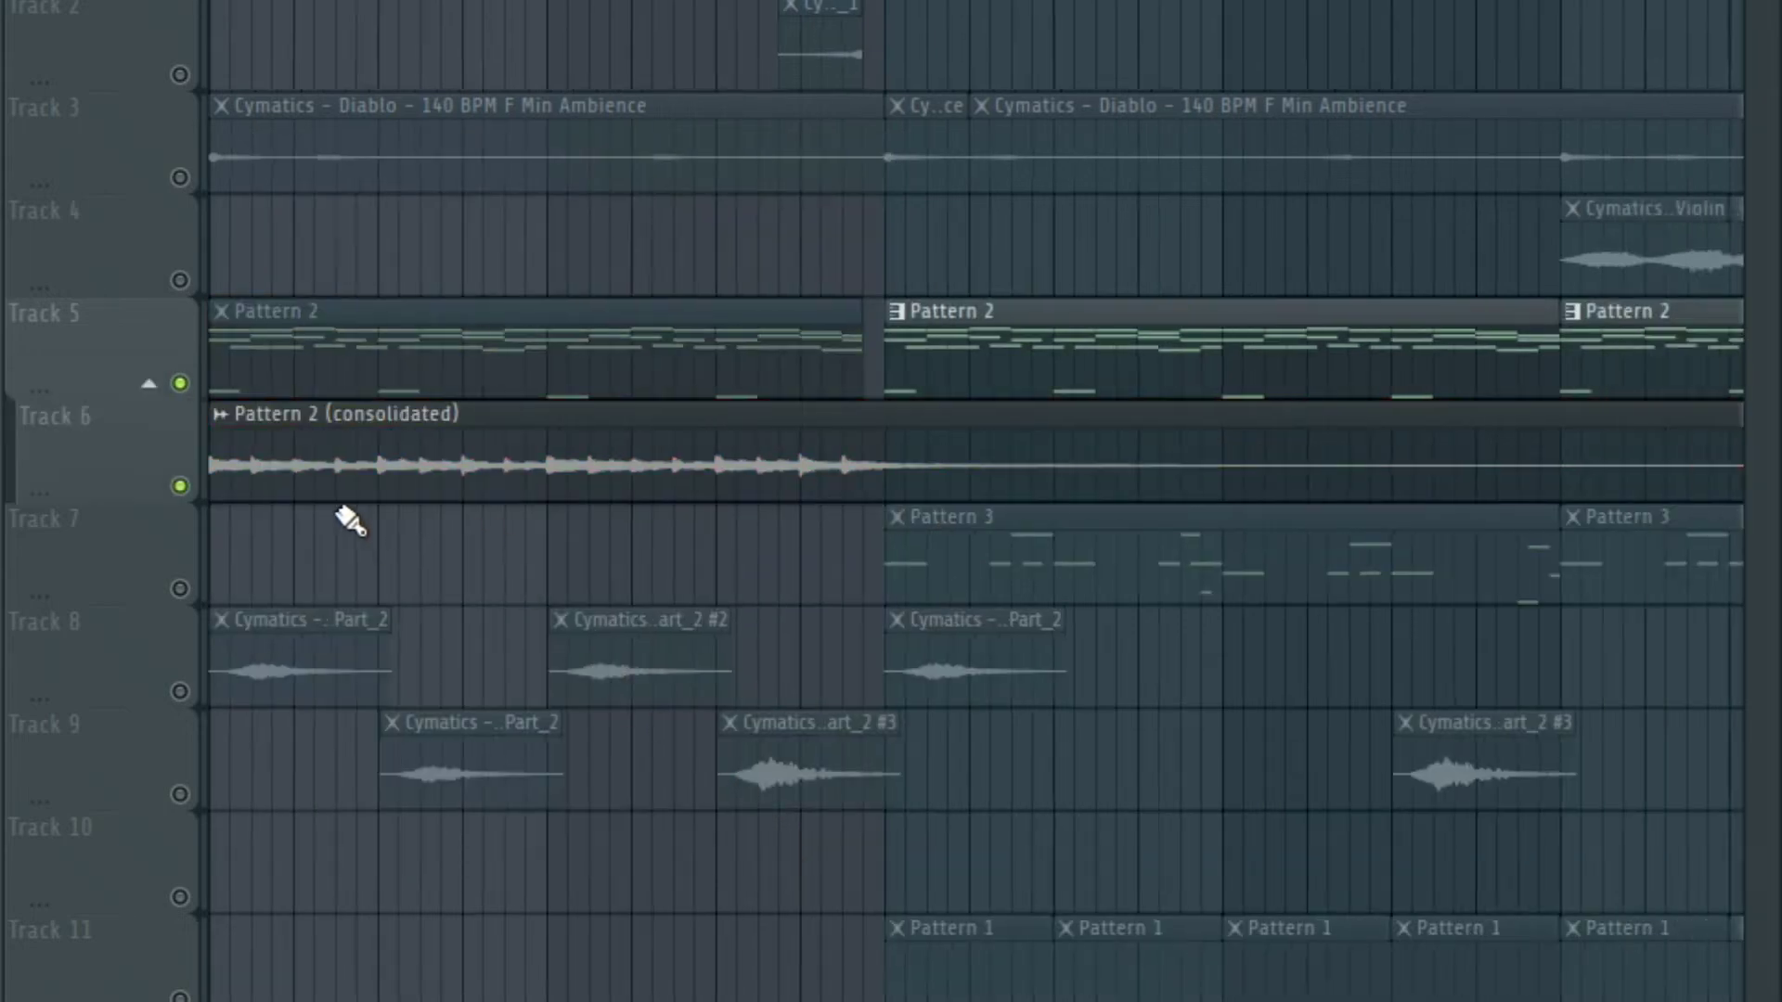
scroll(358, 525, "up", 3, "ctrl")
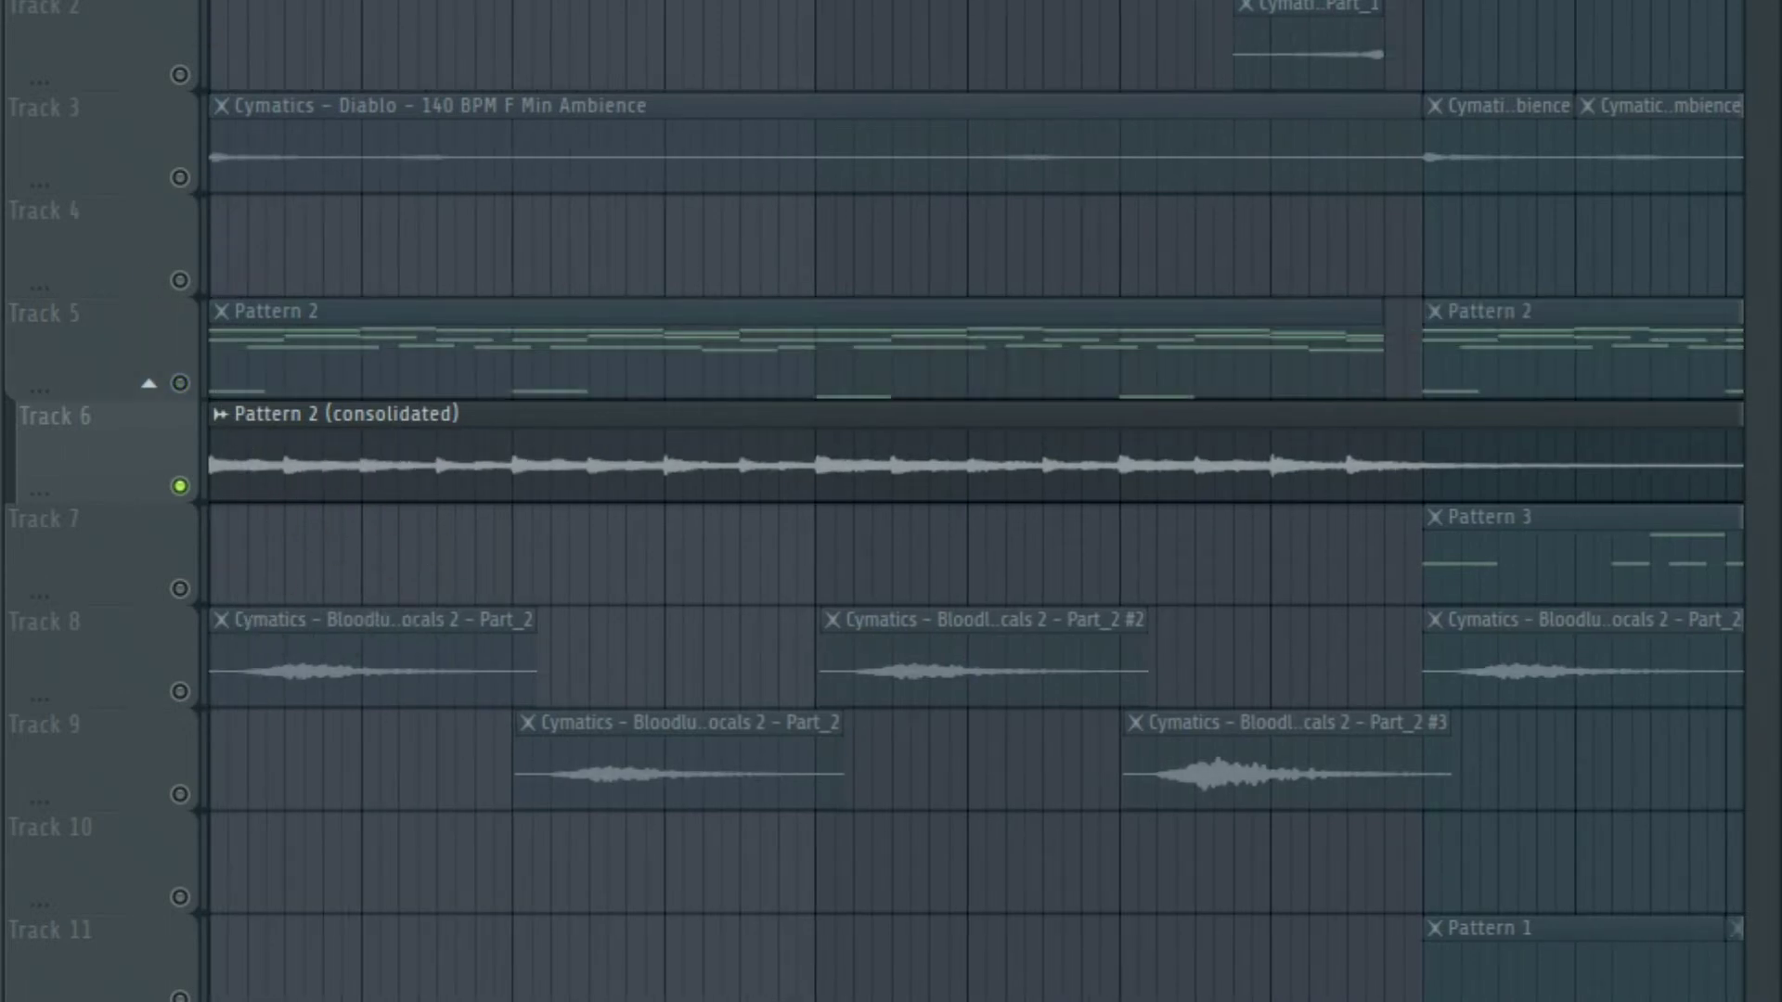
key("space")
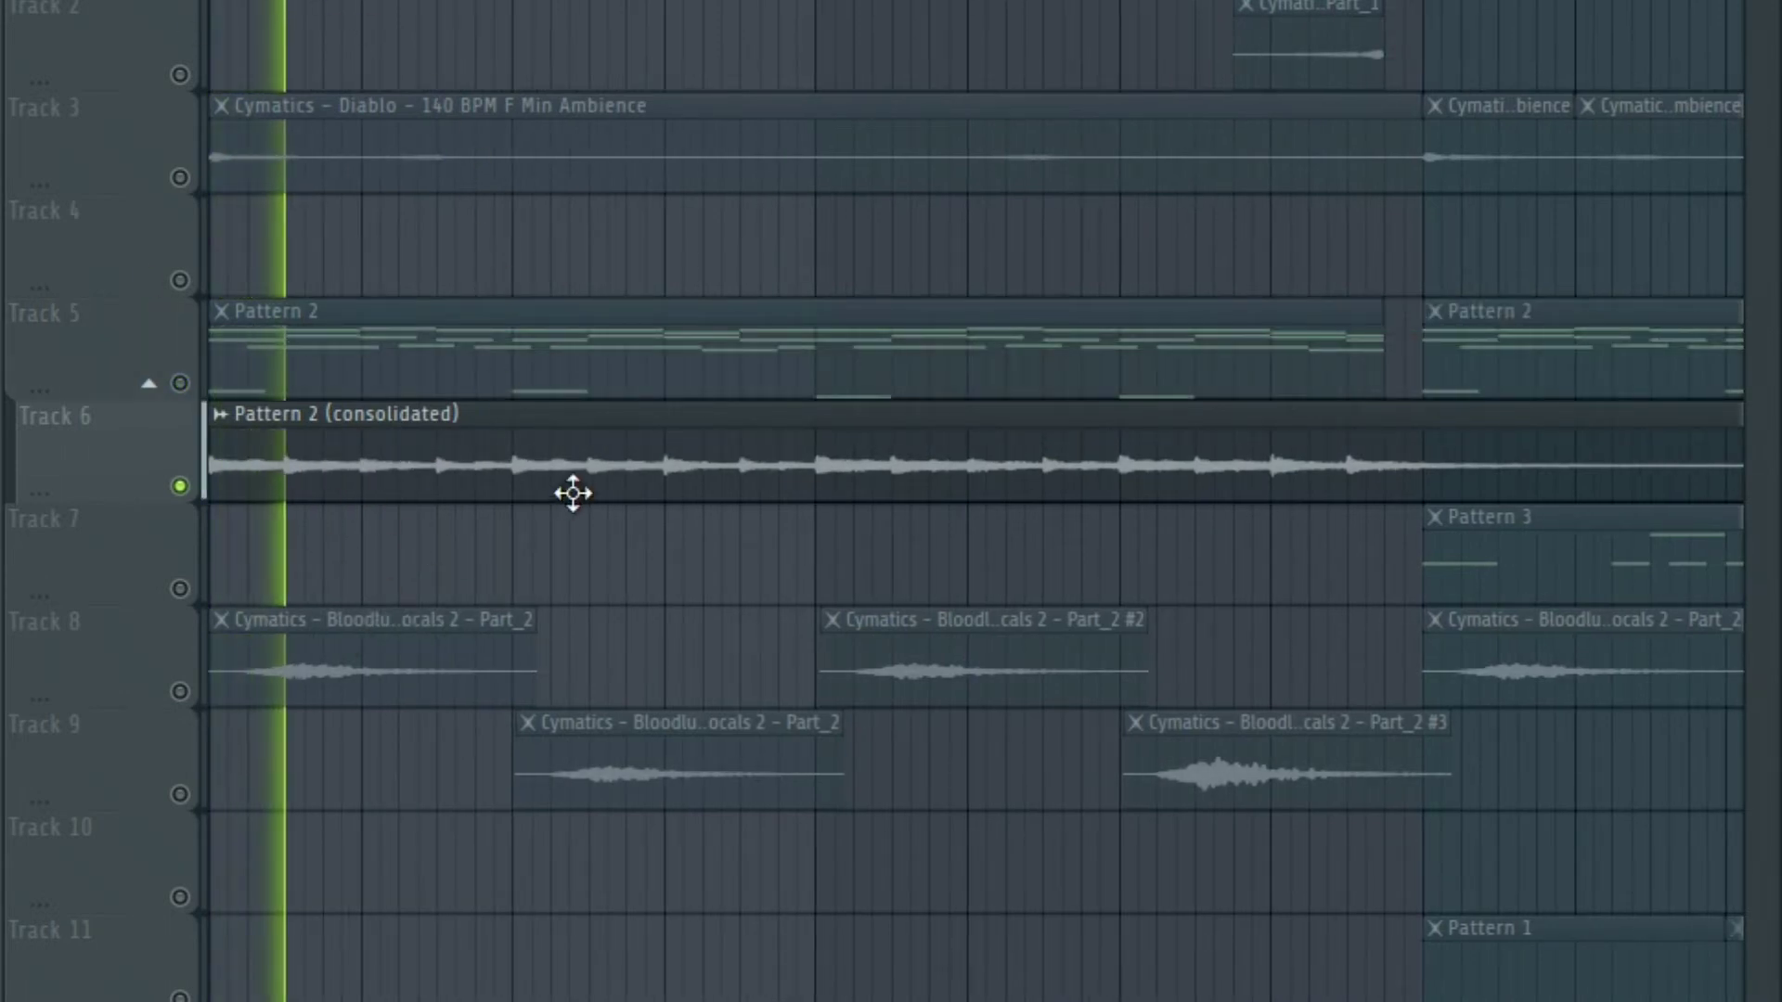
key("space")
Unsolo track 6 and slice the consolidated Pattern 2 clip at every bar line from bar 2 through bar 9.
right_click(181, 487)
right_click(469, 543)
left_click(471, 858)
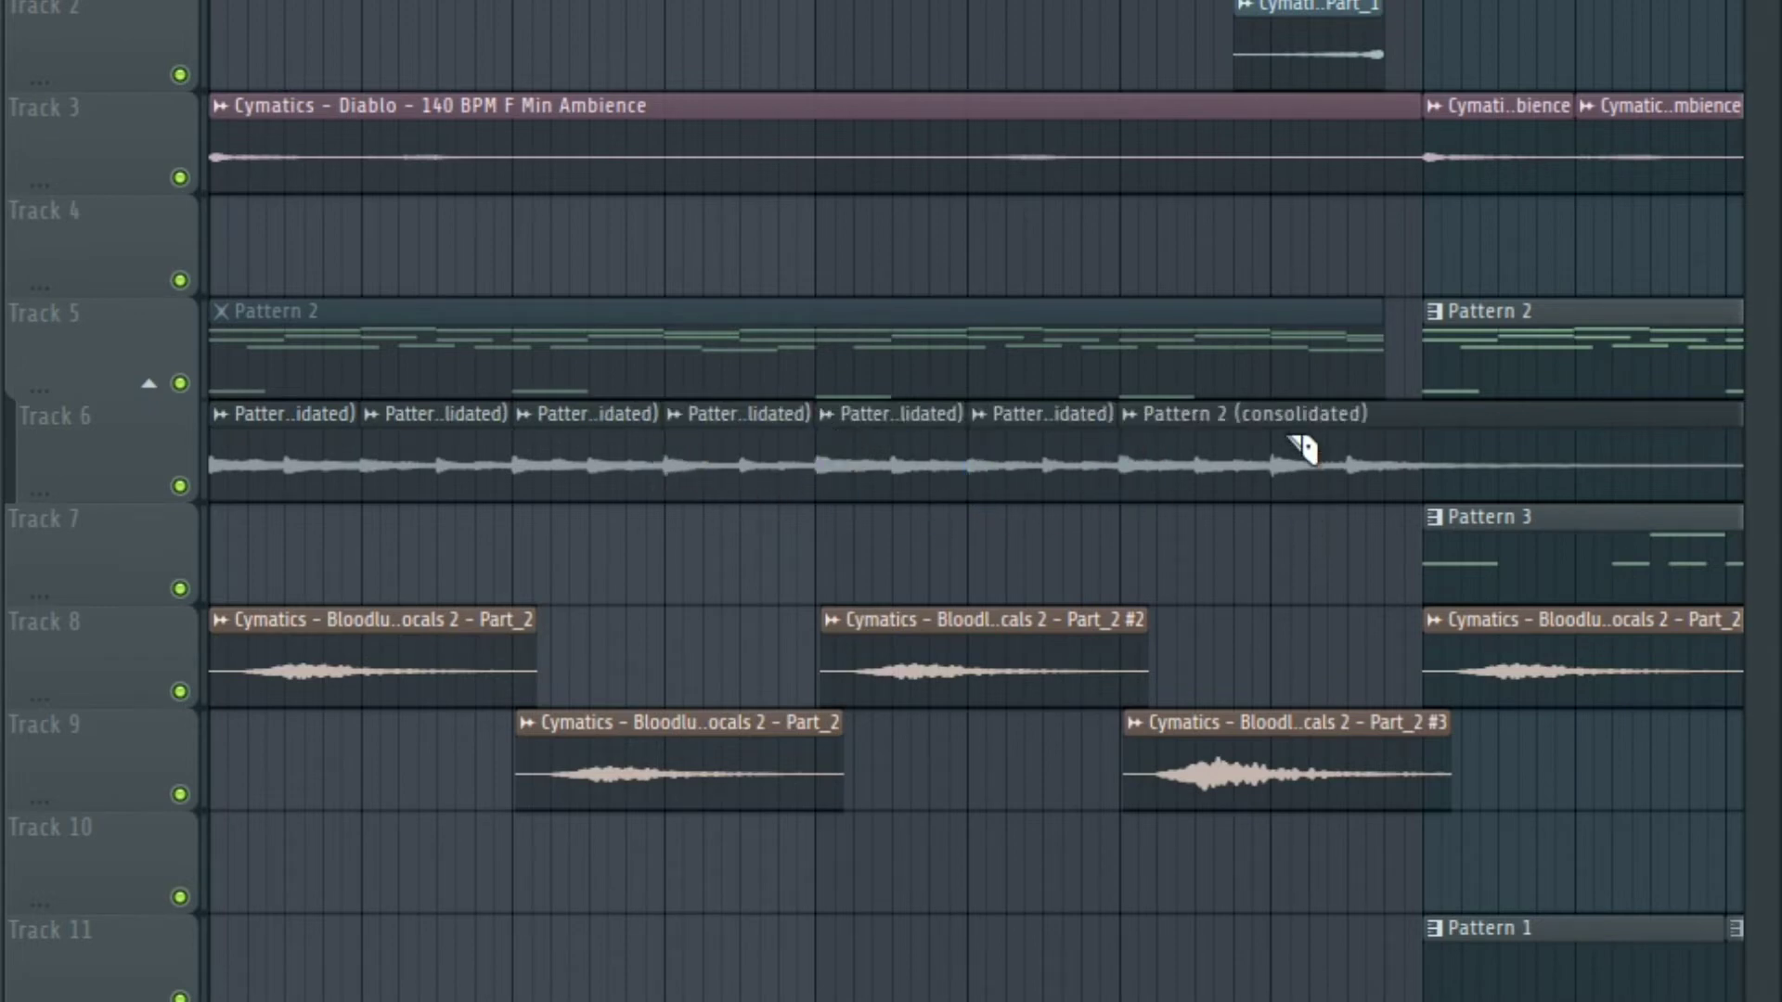
left_click(1421, 455)
right_click(1422, 464)
left_click(1389, 585)
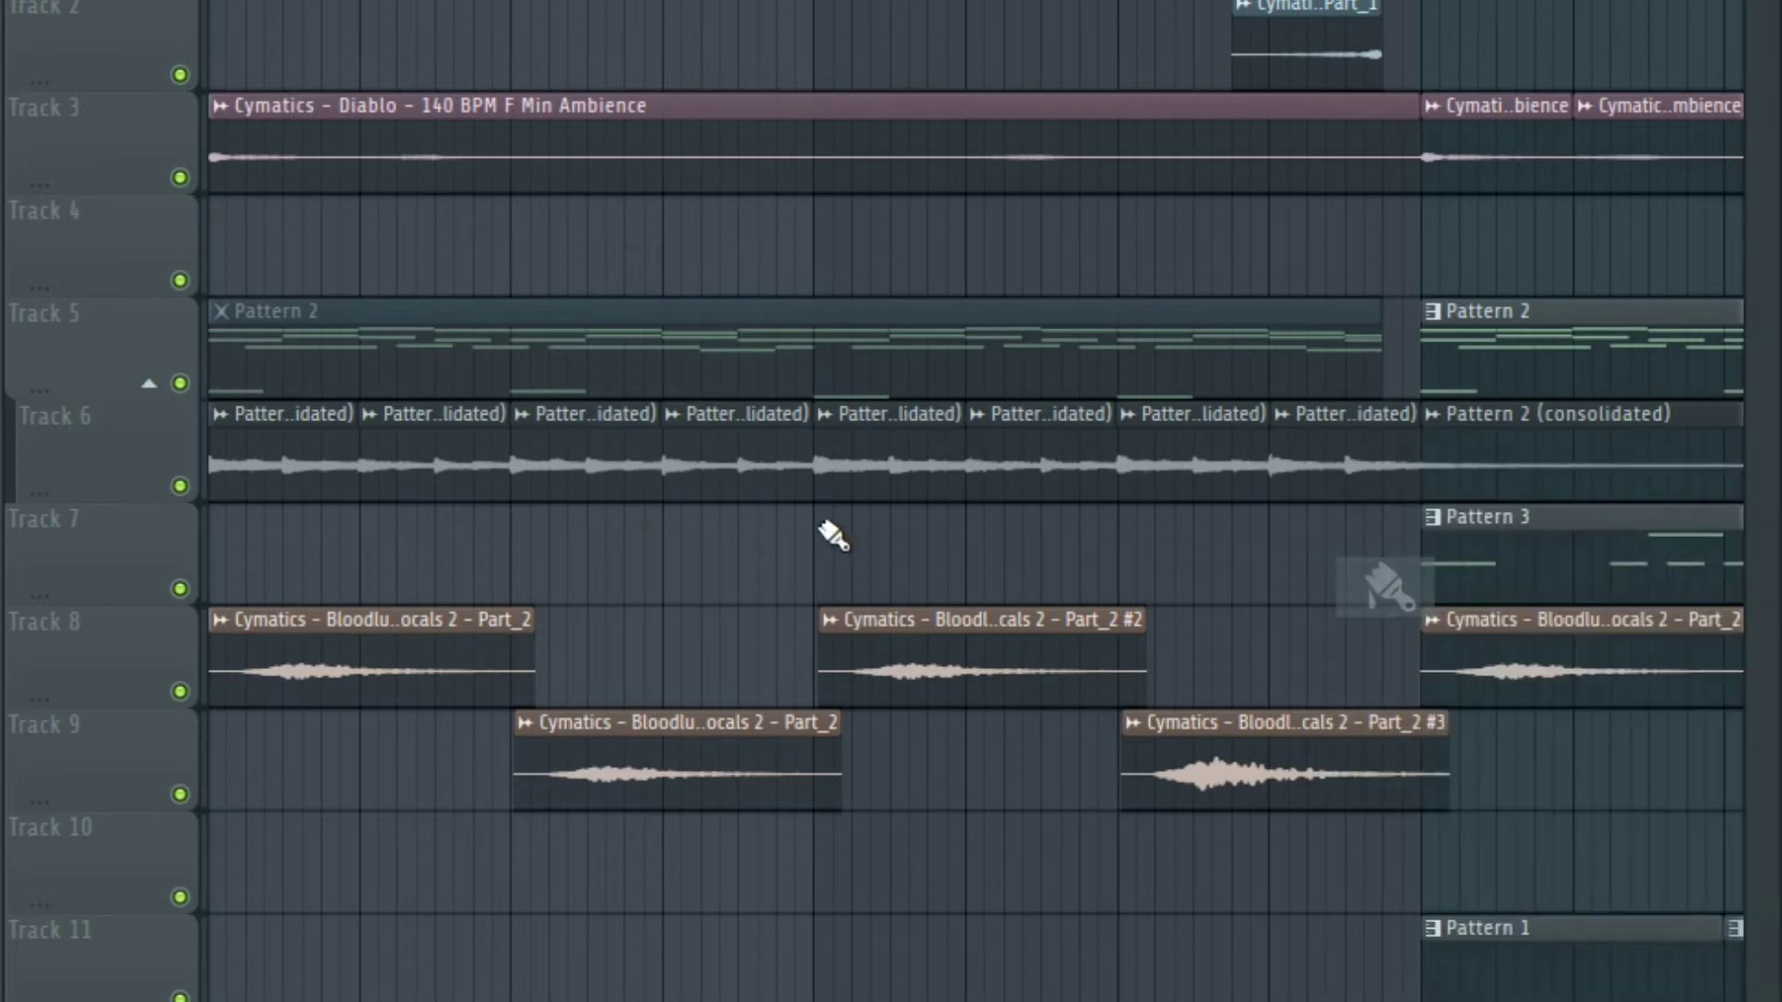
Reverse the consolidated Pattern 2 sample and delete its slices before bar 9 on track 6.
double_click(777, 460)
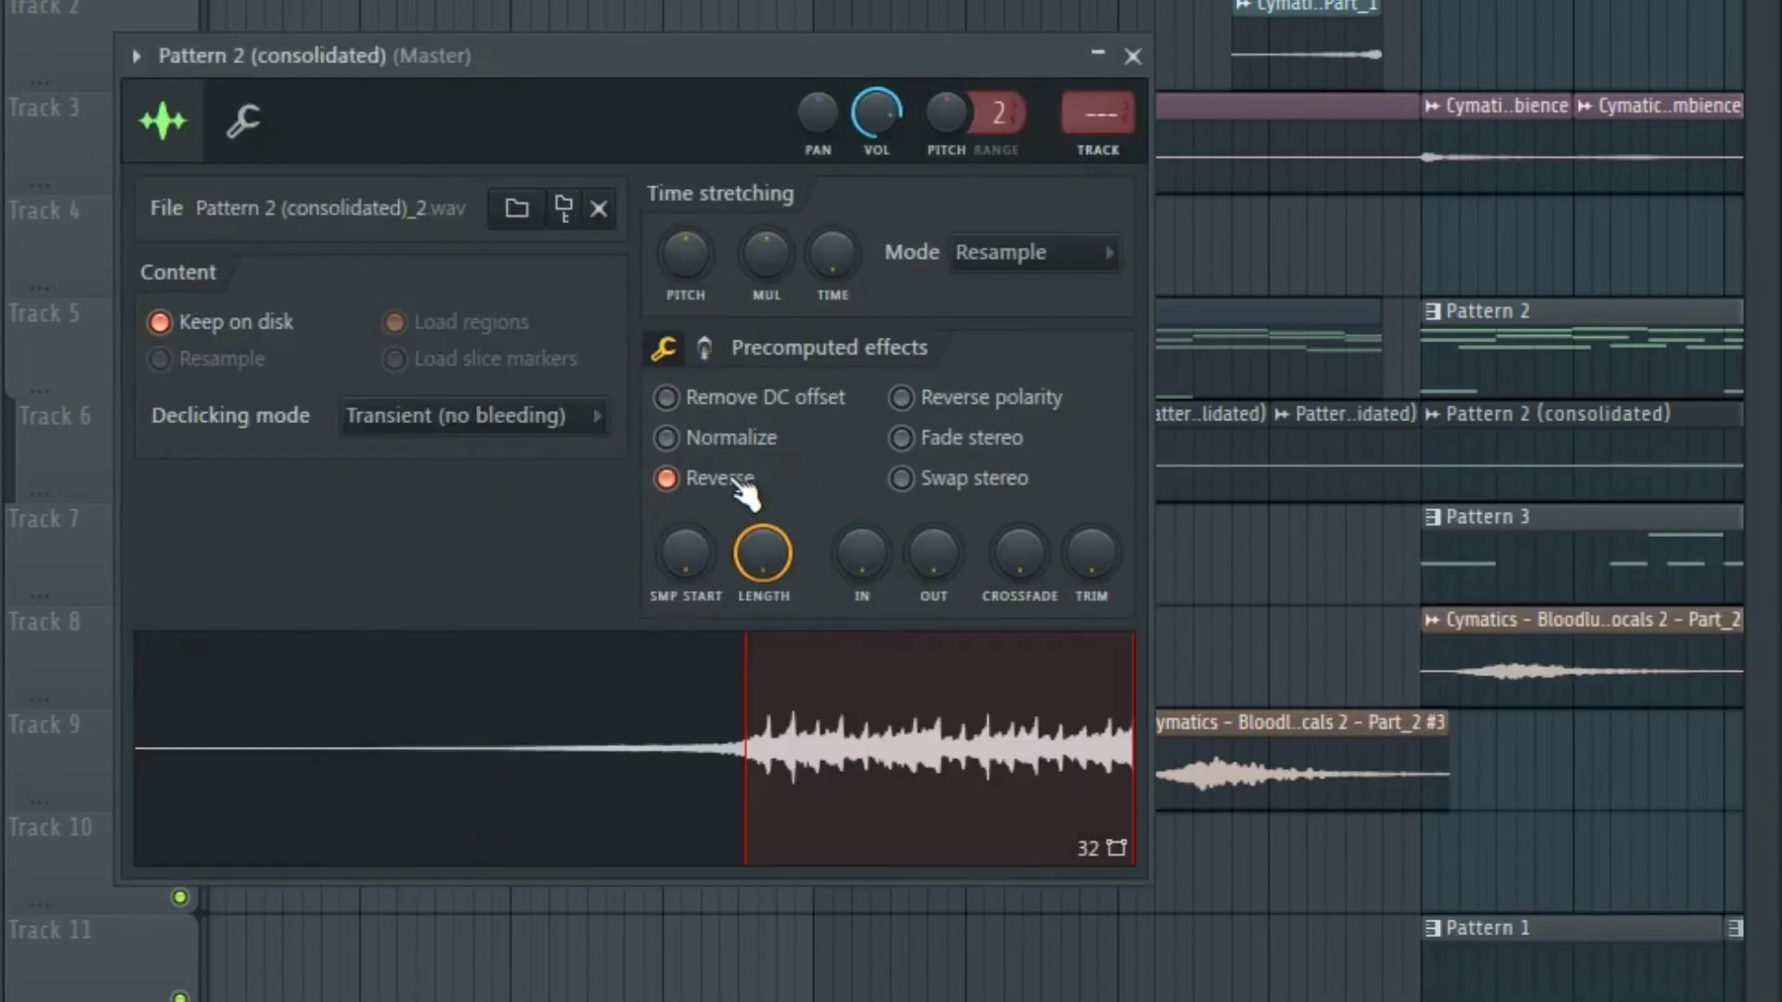
left_click(1132, 56)
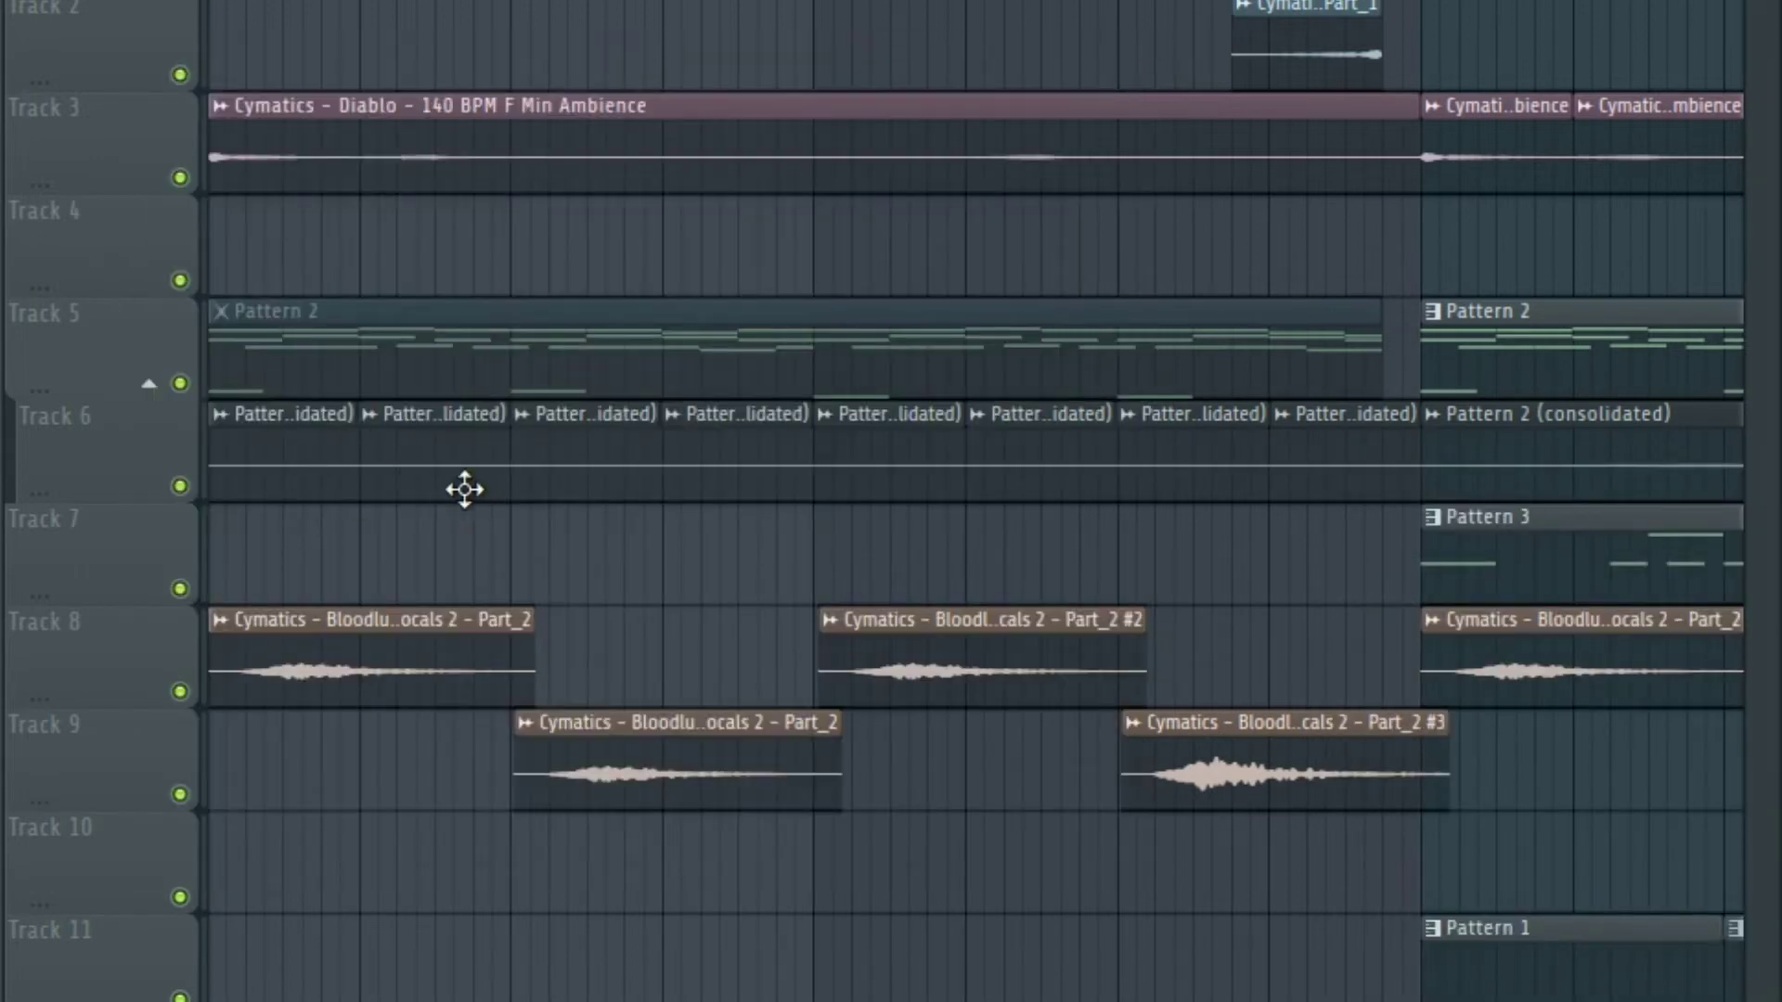
scroll(465, 489, "down", 3)
left_click_drag(713, 466, 230, 495)
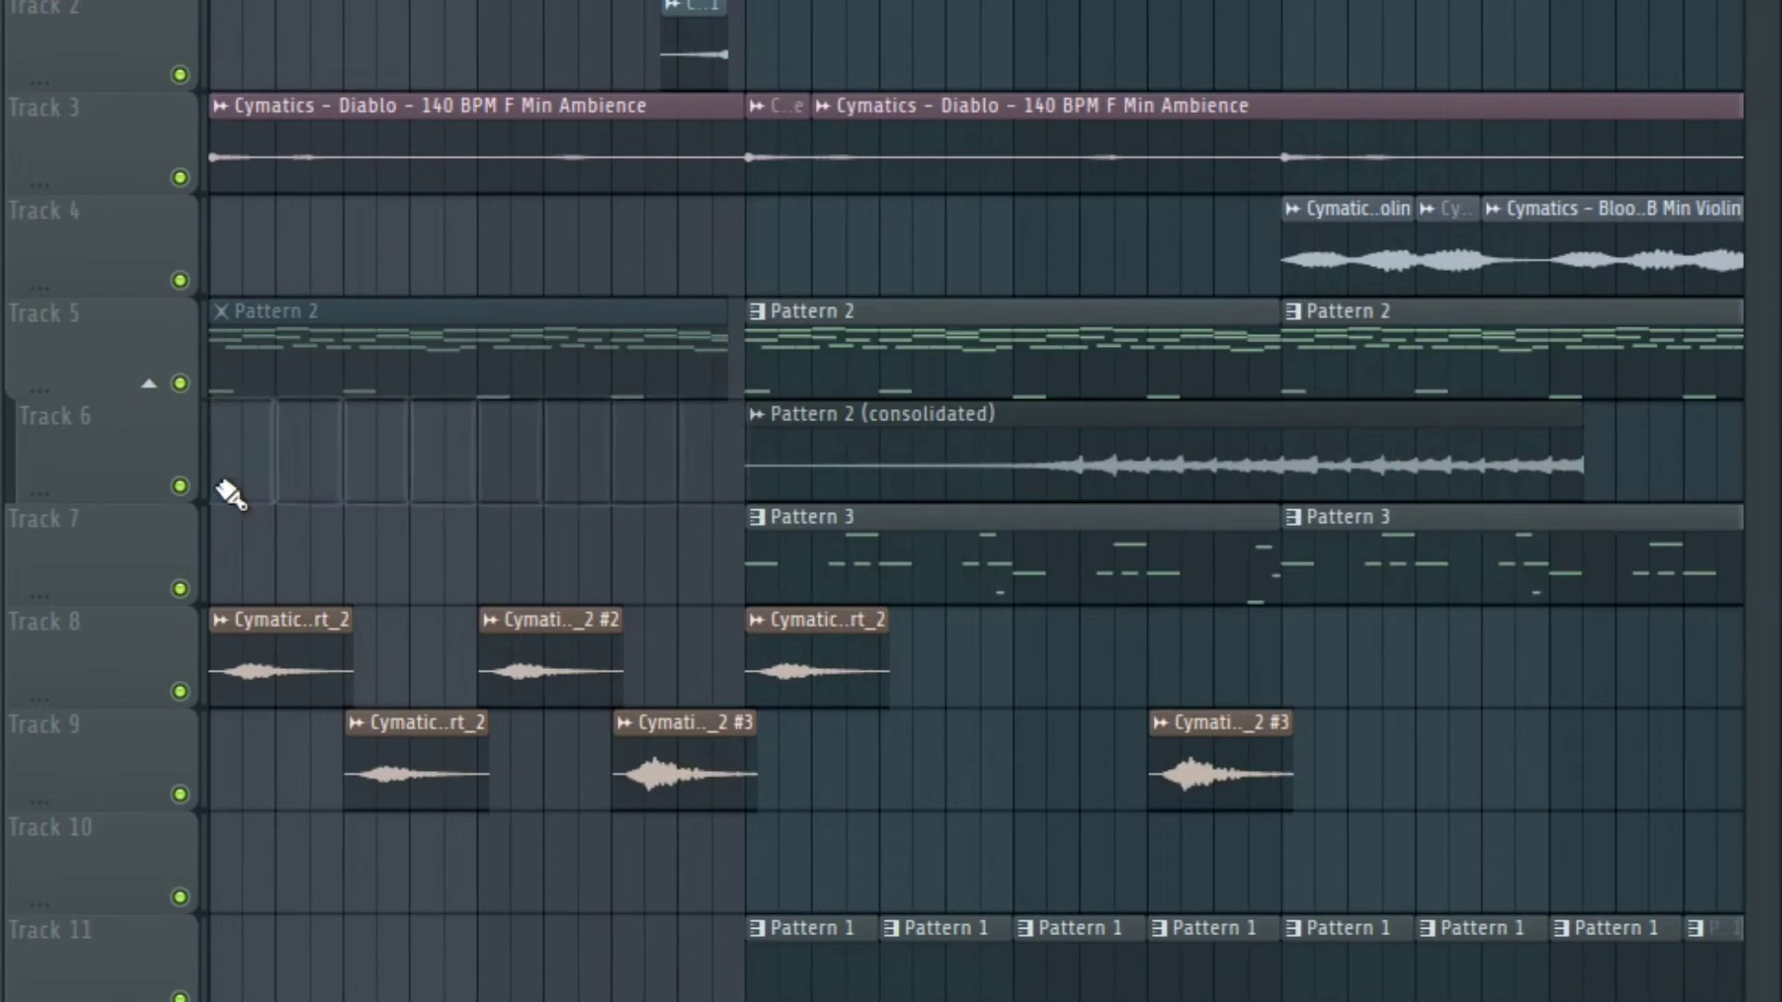
Move the reversed Pattern 2 audio to bar 1 on track 6 and slice it at the bar lines from bar 10 to bar 13.
left_click_drag(937, 462, 292, 477)
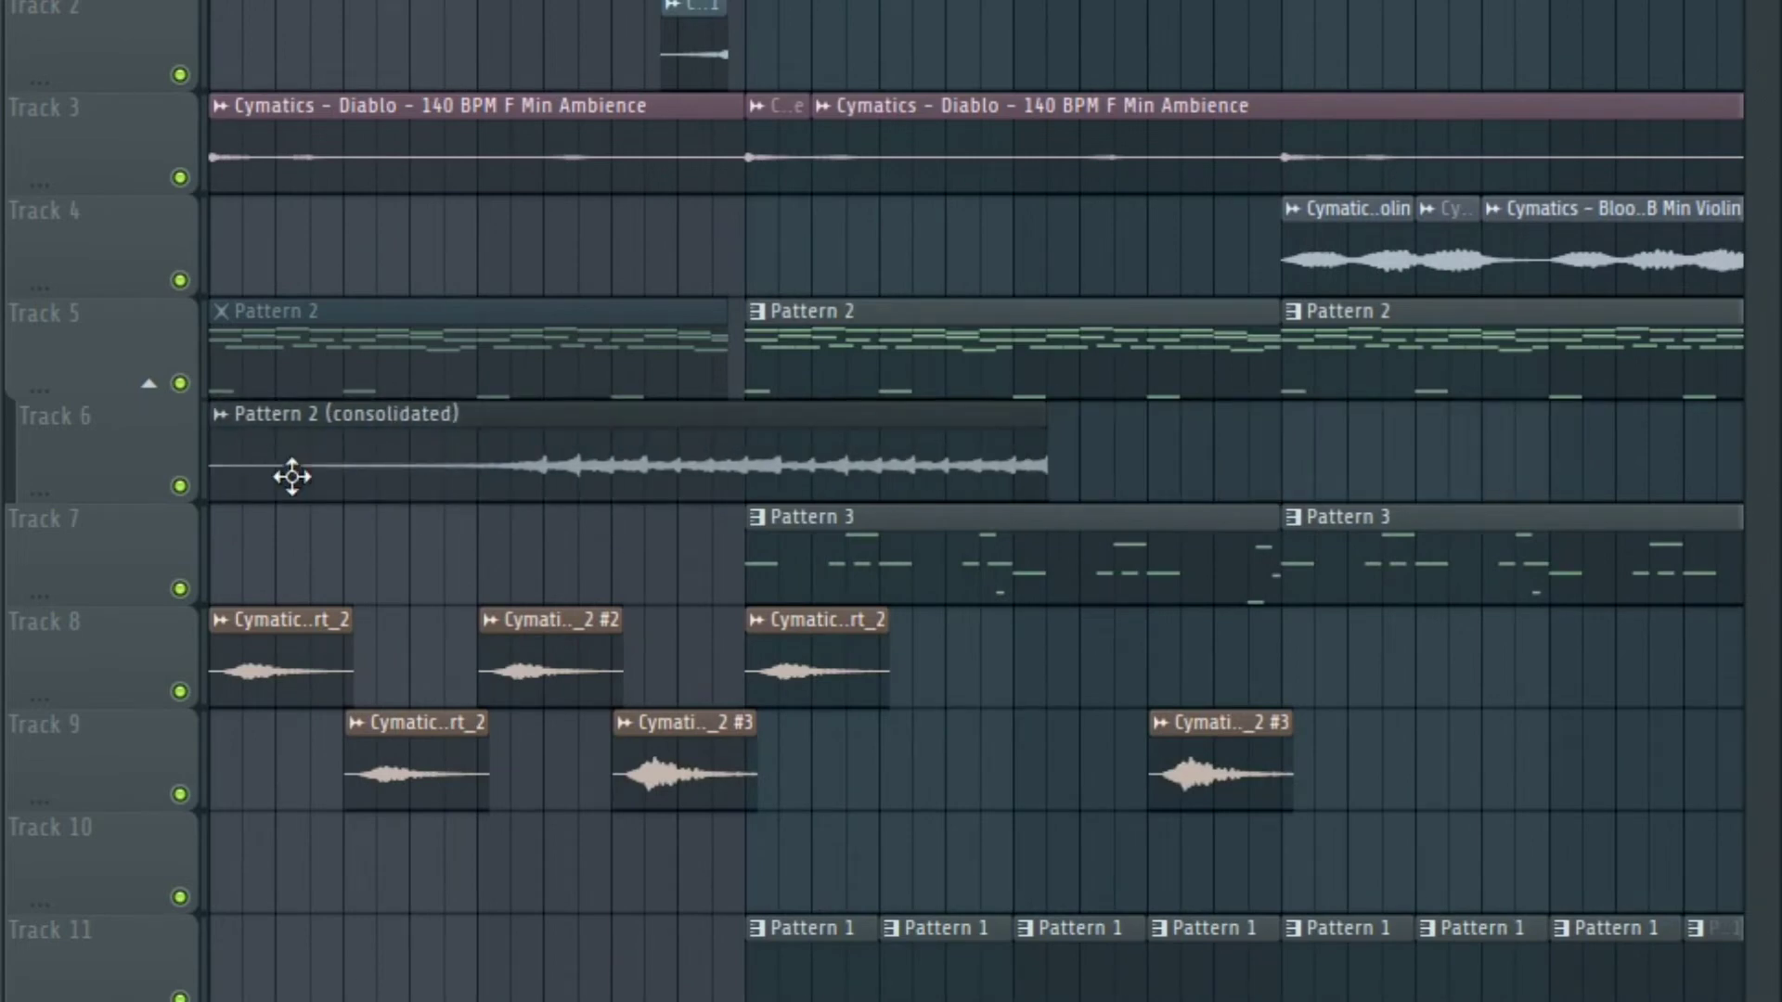
scroll(893, 568, "up", 3)
right_click(982, 499)
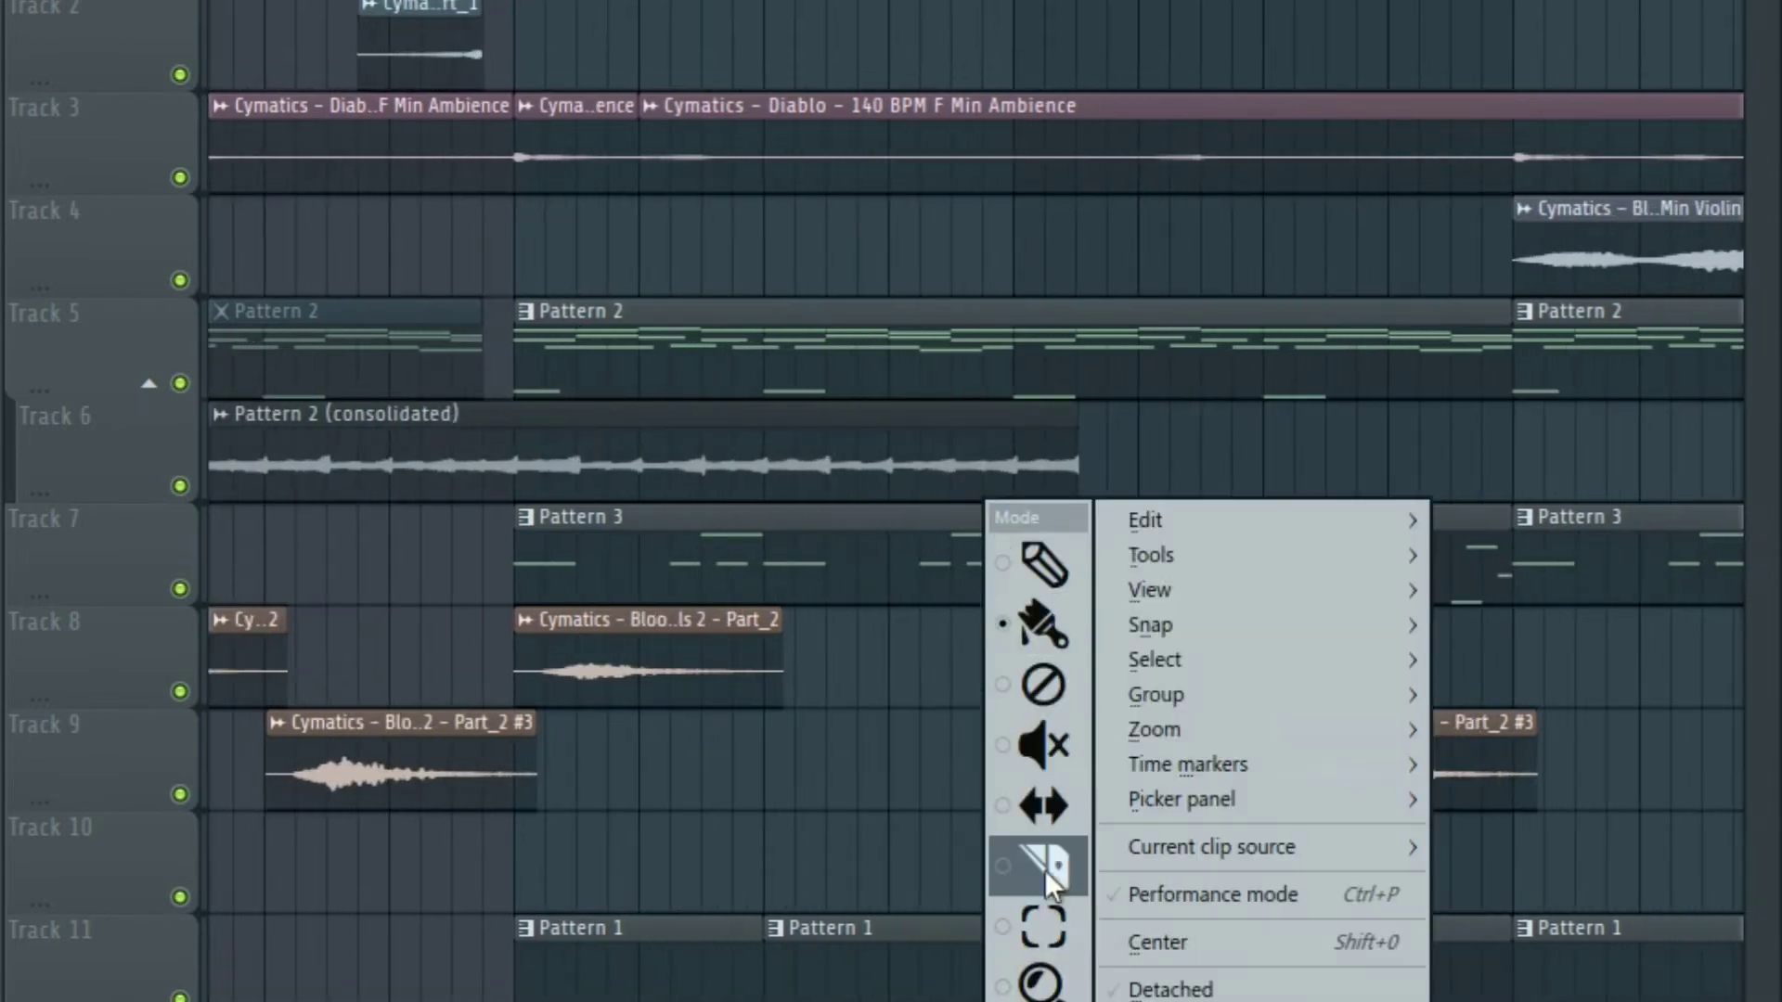
left_click(1046, 874)
right_click(827, 433)
left_click(881, 558)
left_click_drag(959, 458, 1021, 458)
right_click(981, 447)
left_click(1043, 818)
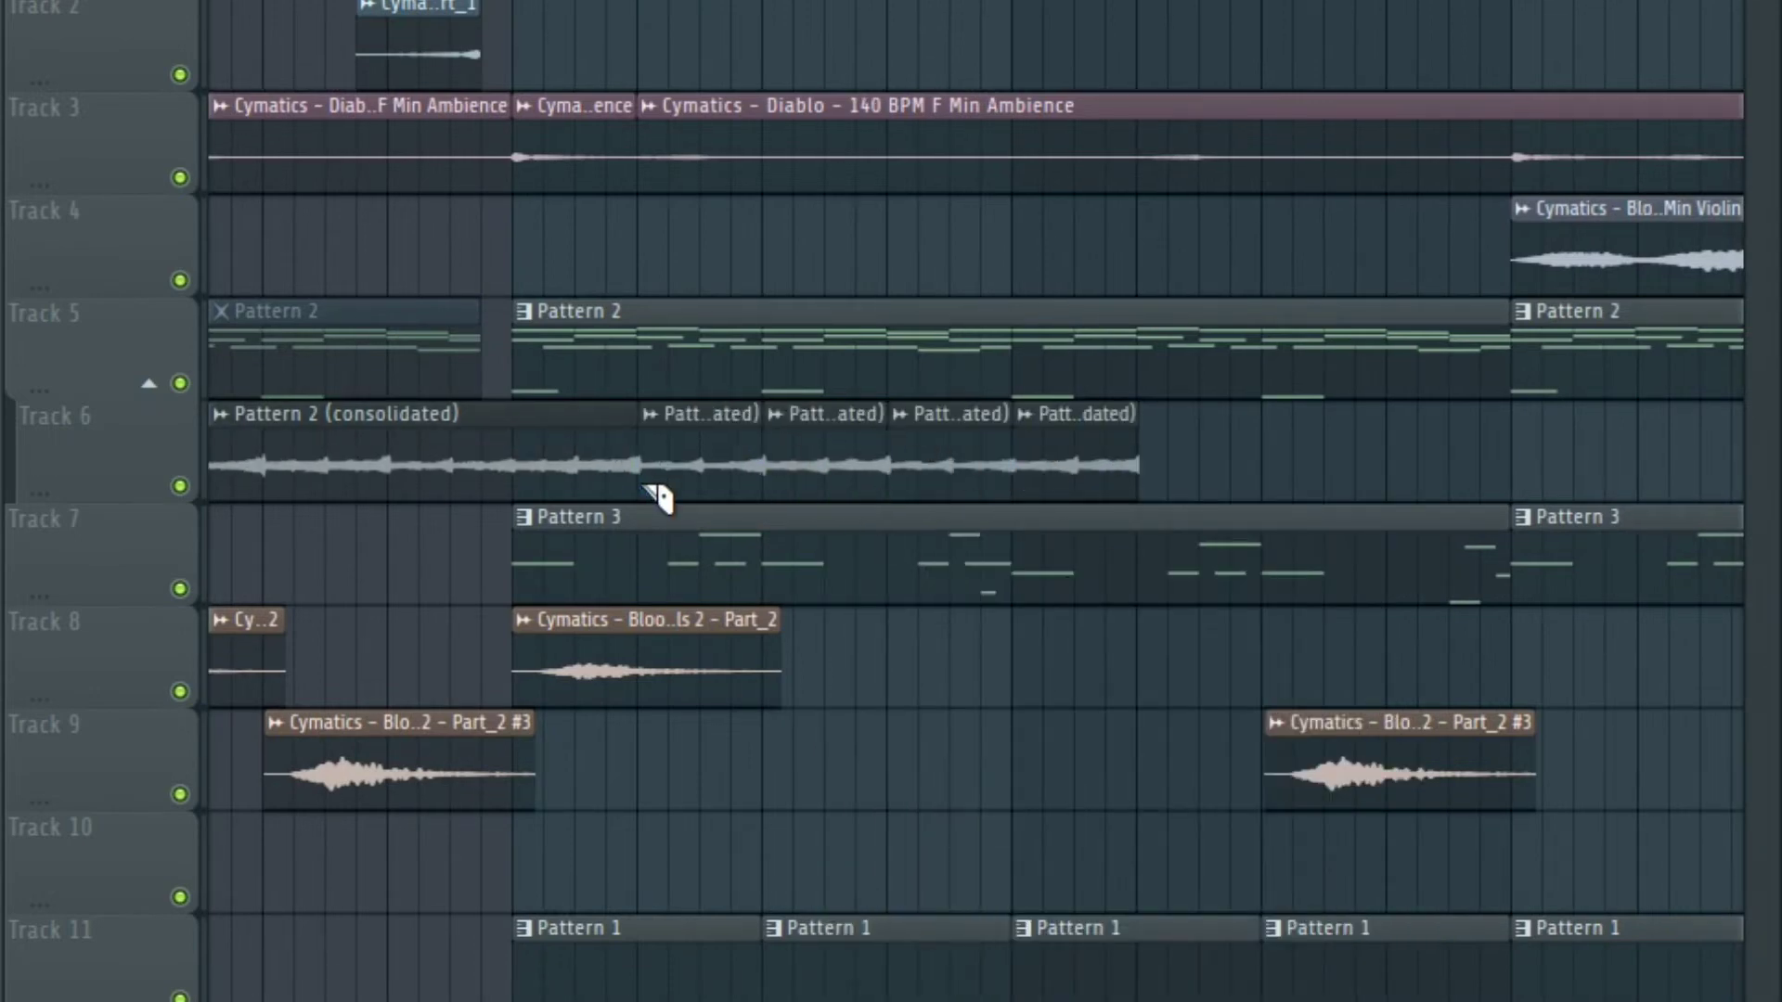
Slice the earlier part of the reversed audio on track 6 at the bar lines from bar 6 to bar 9.
left_click_drag(273, 456, 278, 475)
left_click_drag(278, 475, 616, 536)
left_click_drag(505, 436, 503, 481)
right_click(503, 484)
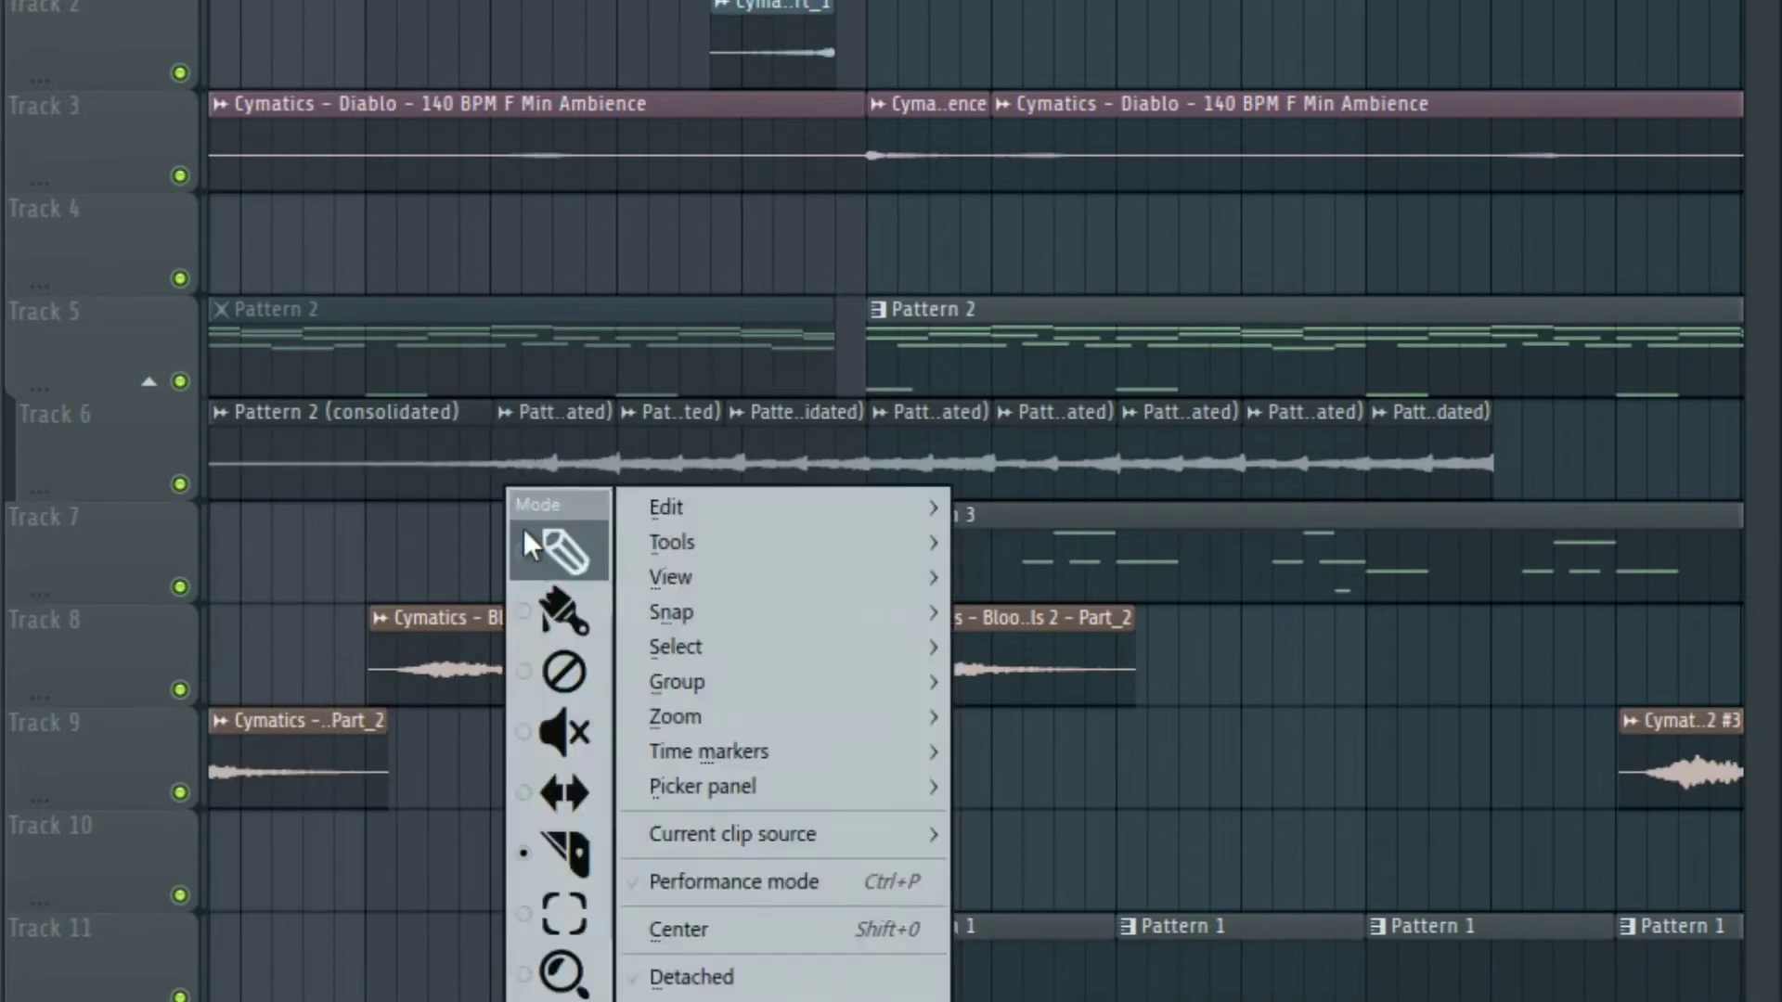
Delete the quiet opening piece before bar 6 on track 6, move the last two slices to bar 1 and play them.
left_click(546, 545)
right_click(416, 472)
scroll(469, 513, "down", 4)
left_click_drag(1071, 473, 219, 508)
key("space")
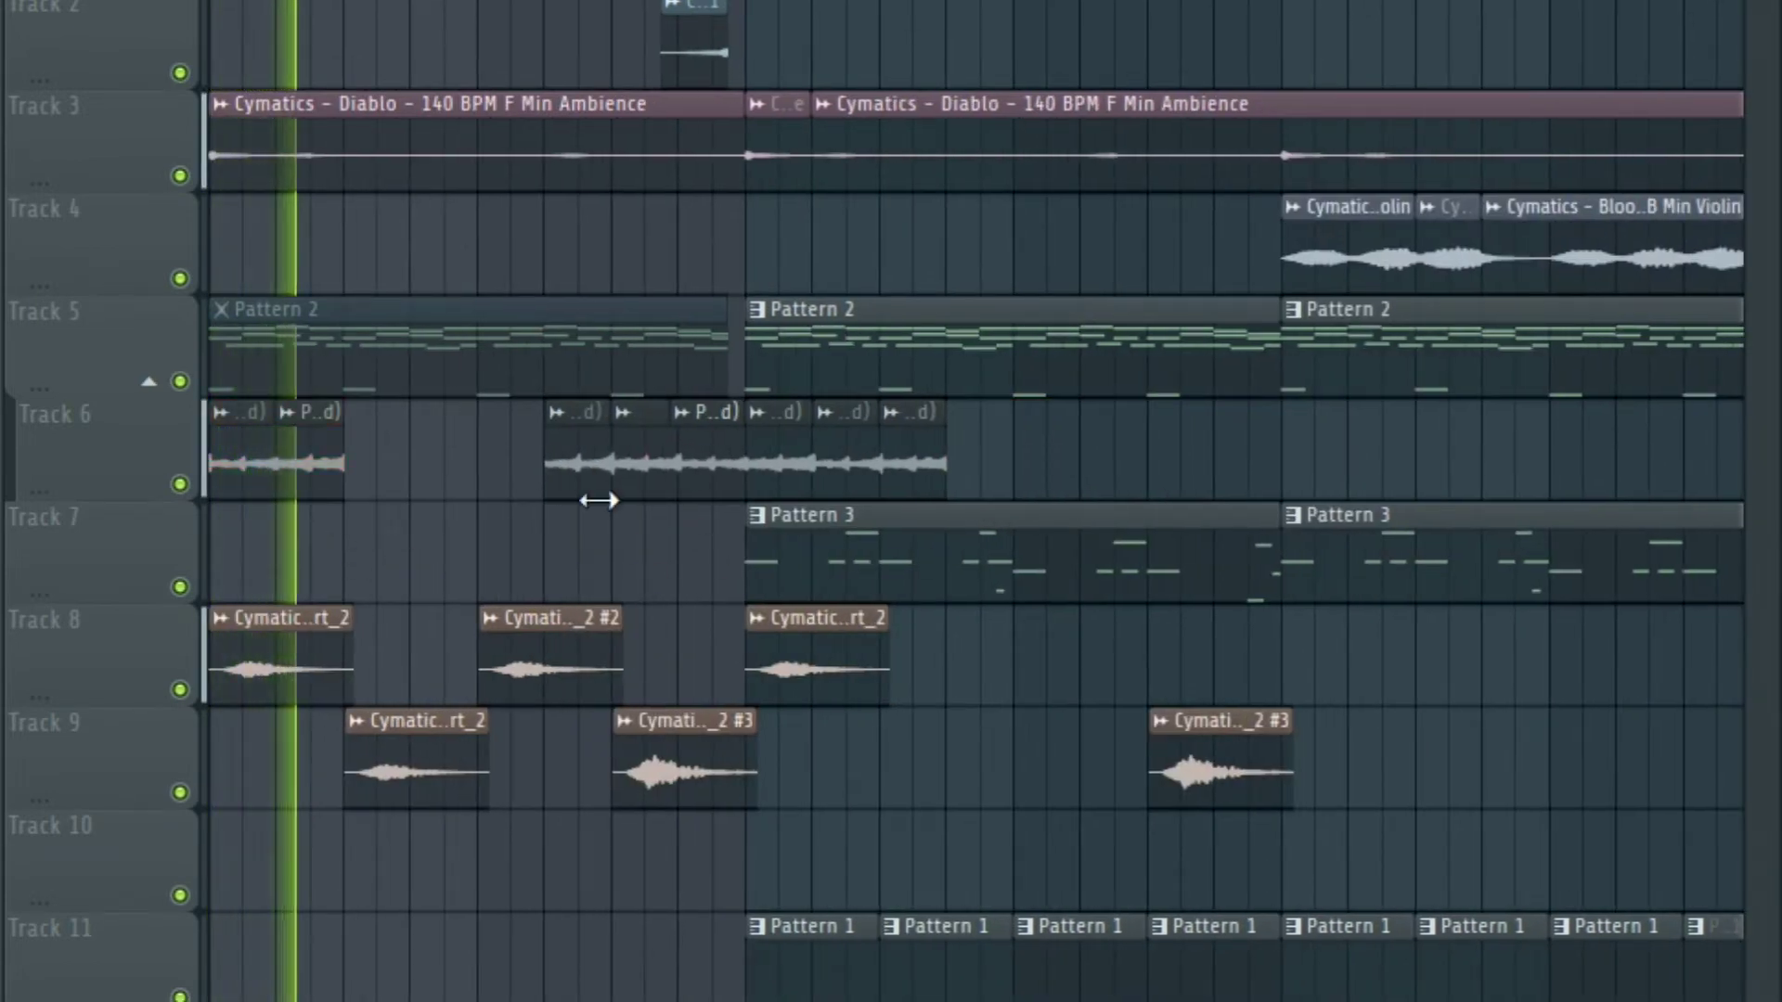
Unmute the first Pattern 2 clip on track 5 and play it together with the reversed slices.
left_click_drag(534, 475, 625, 458)
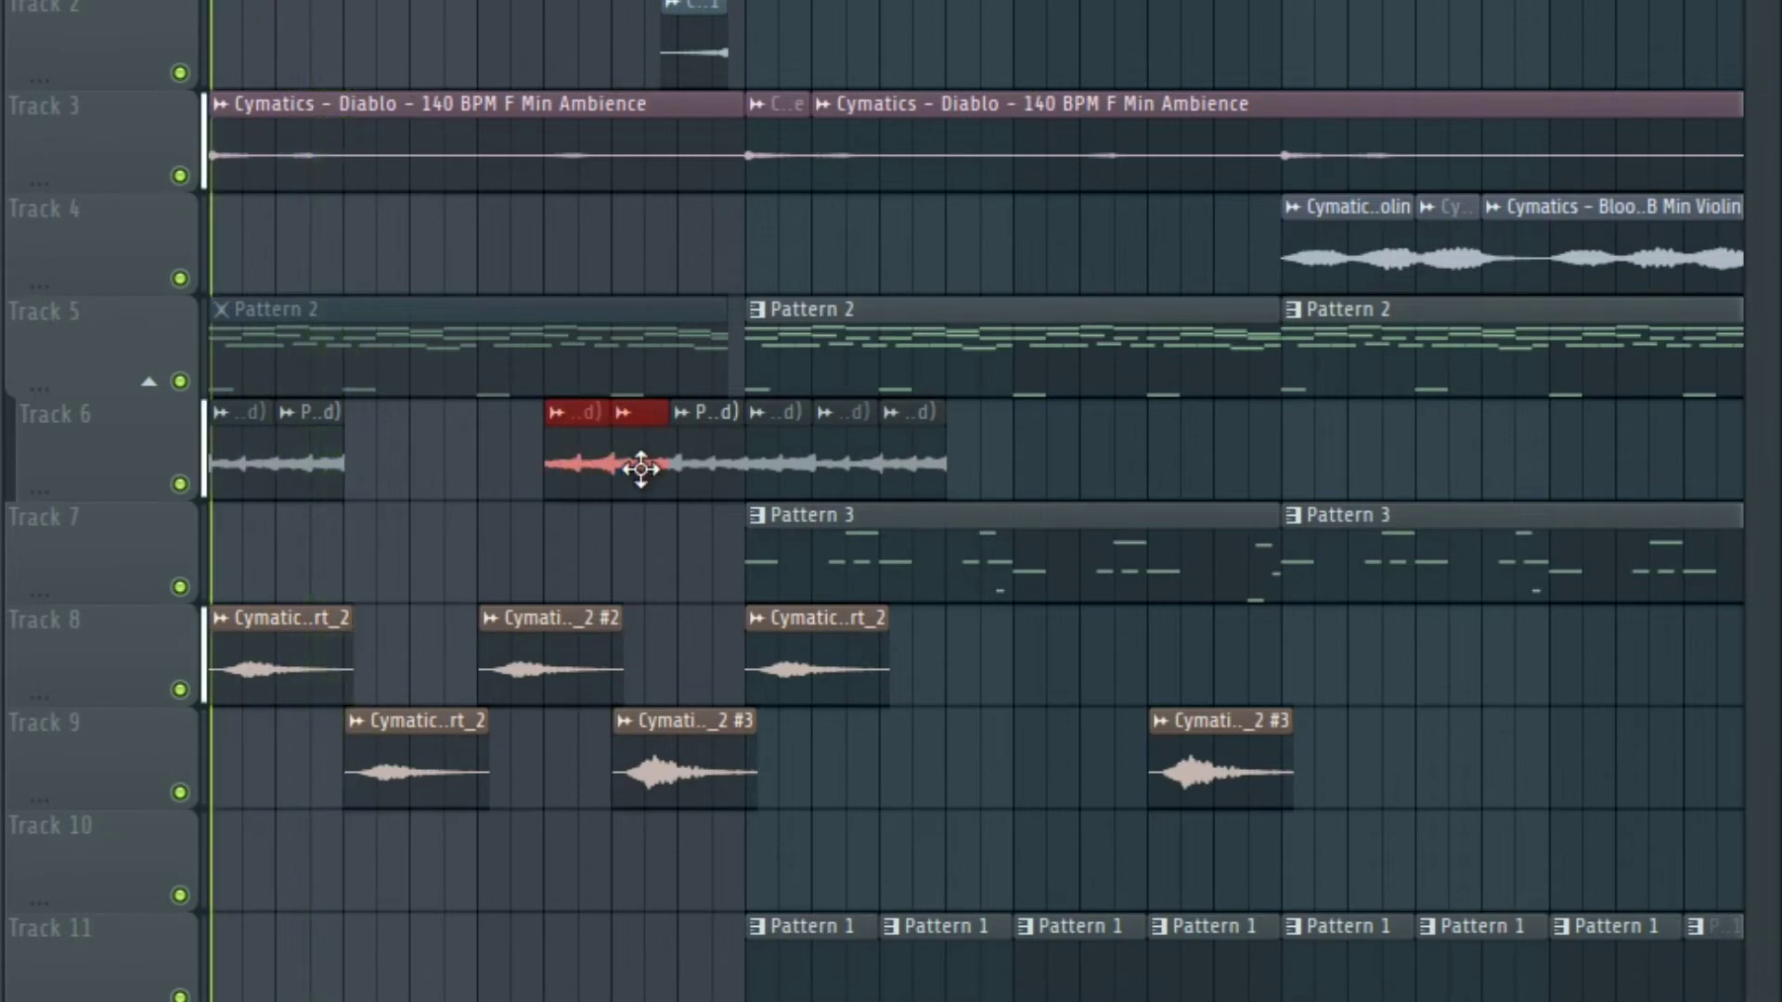
key("alt")
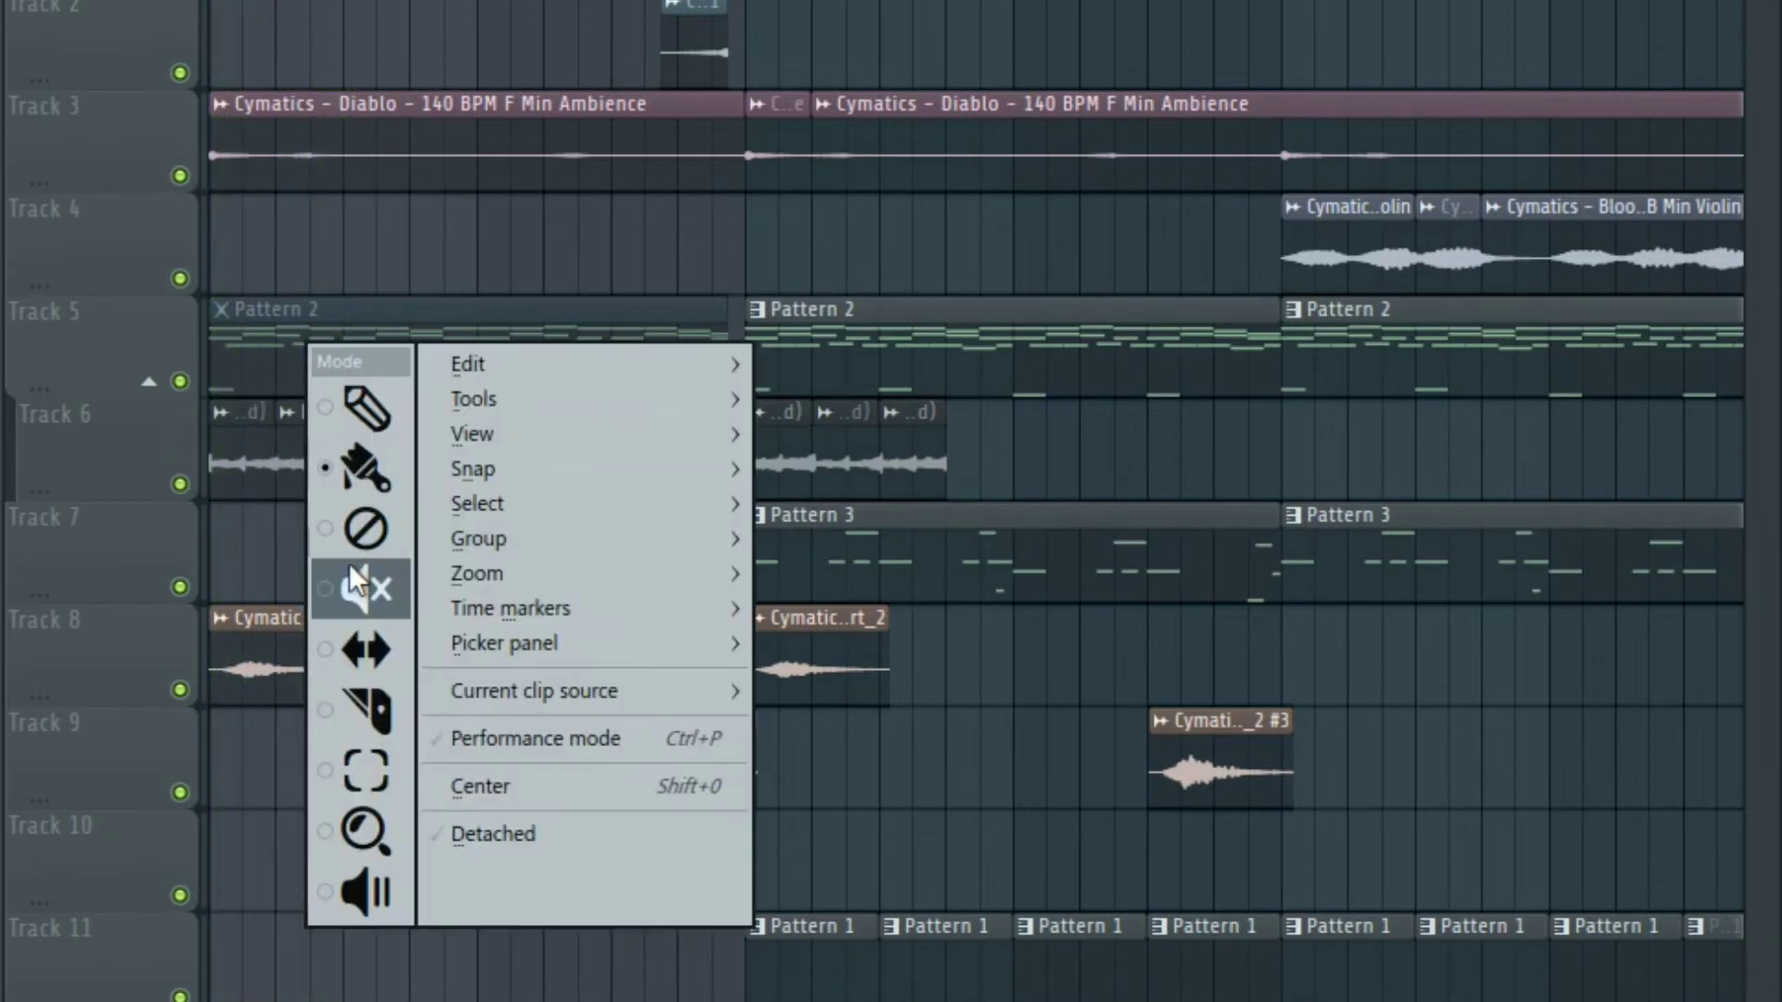
left_click(356, 580)
left_click(323, 341)
key("space")
key("alt")
left_click(509, 641)
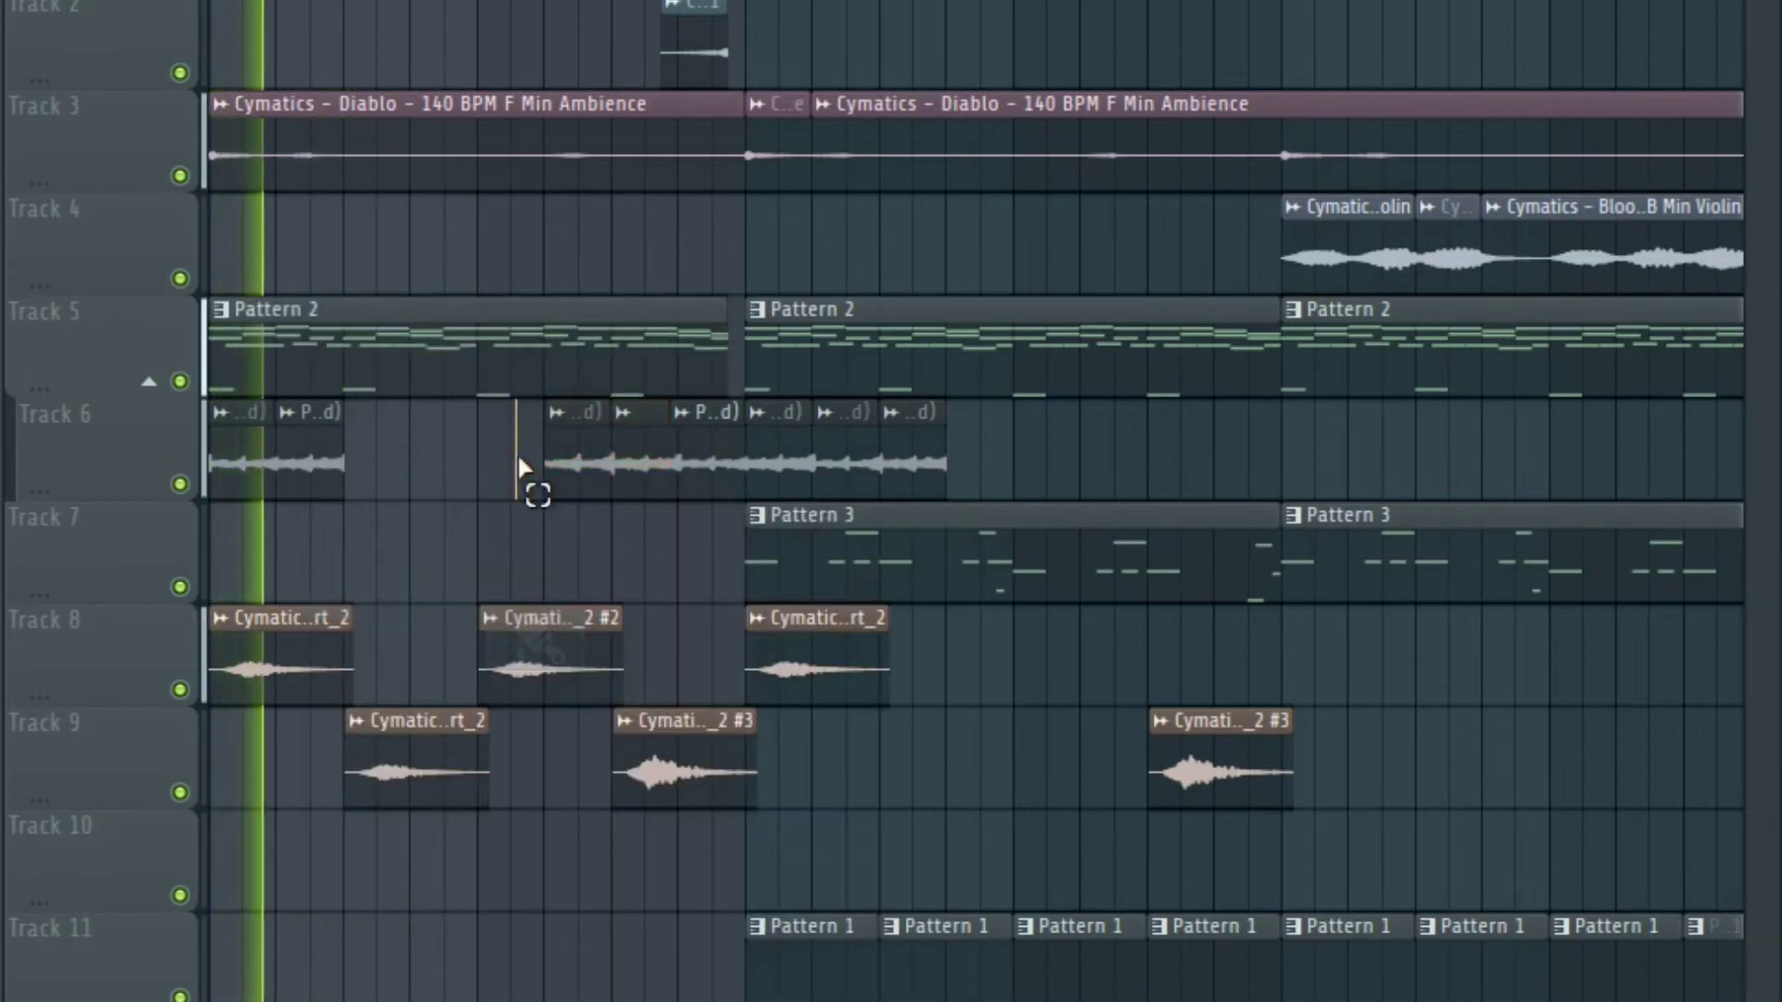
Rearrange the remaining slices on track 6 in pairs so they run back to back from bar 3 through bar 8.
left_click_drag(529, 476, 616, 389)
left_click_drag(397, 401, 263, 481)
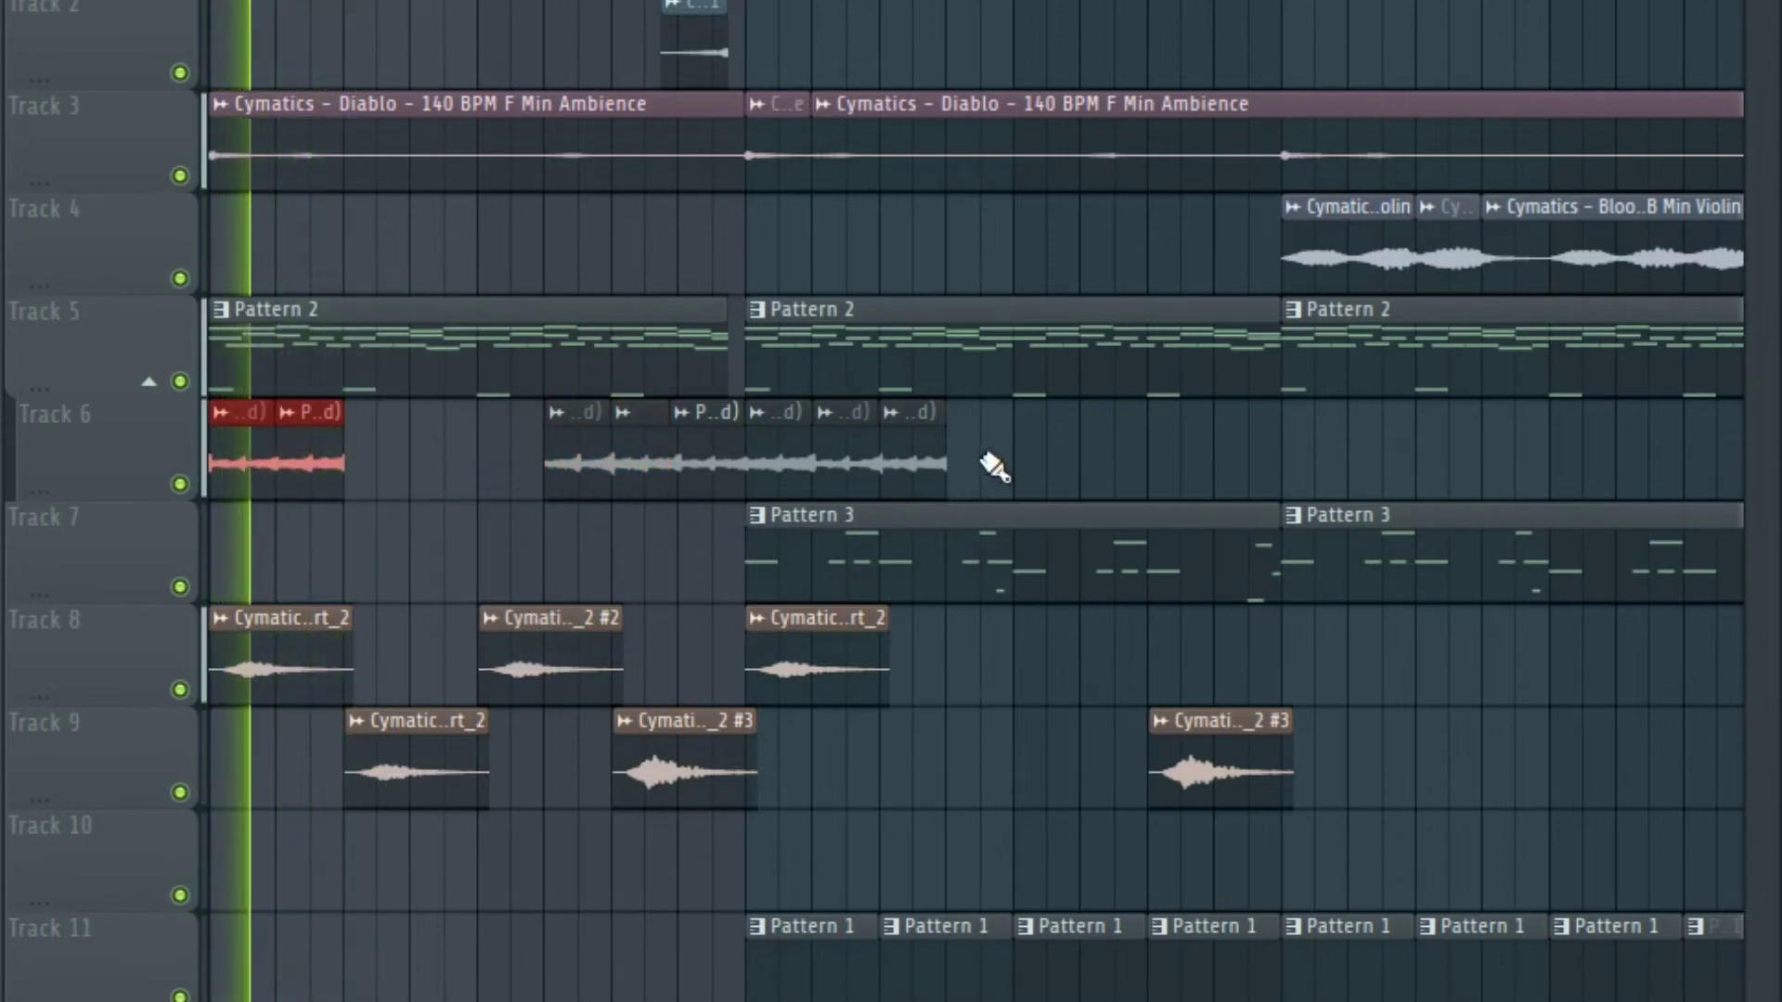
left_click_drag(968, 428, 385, 456)
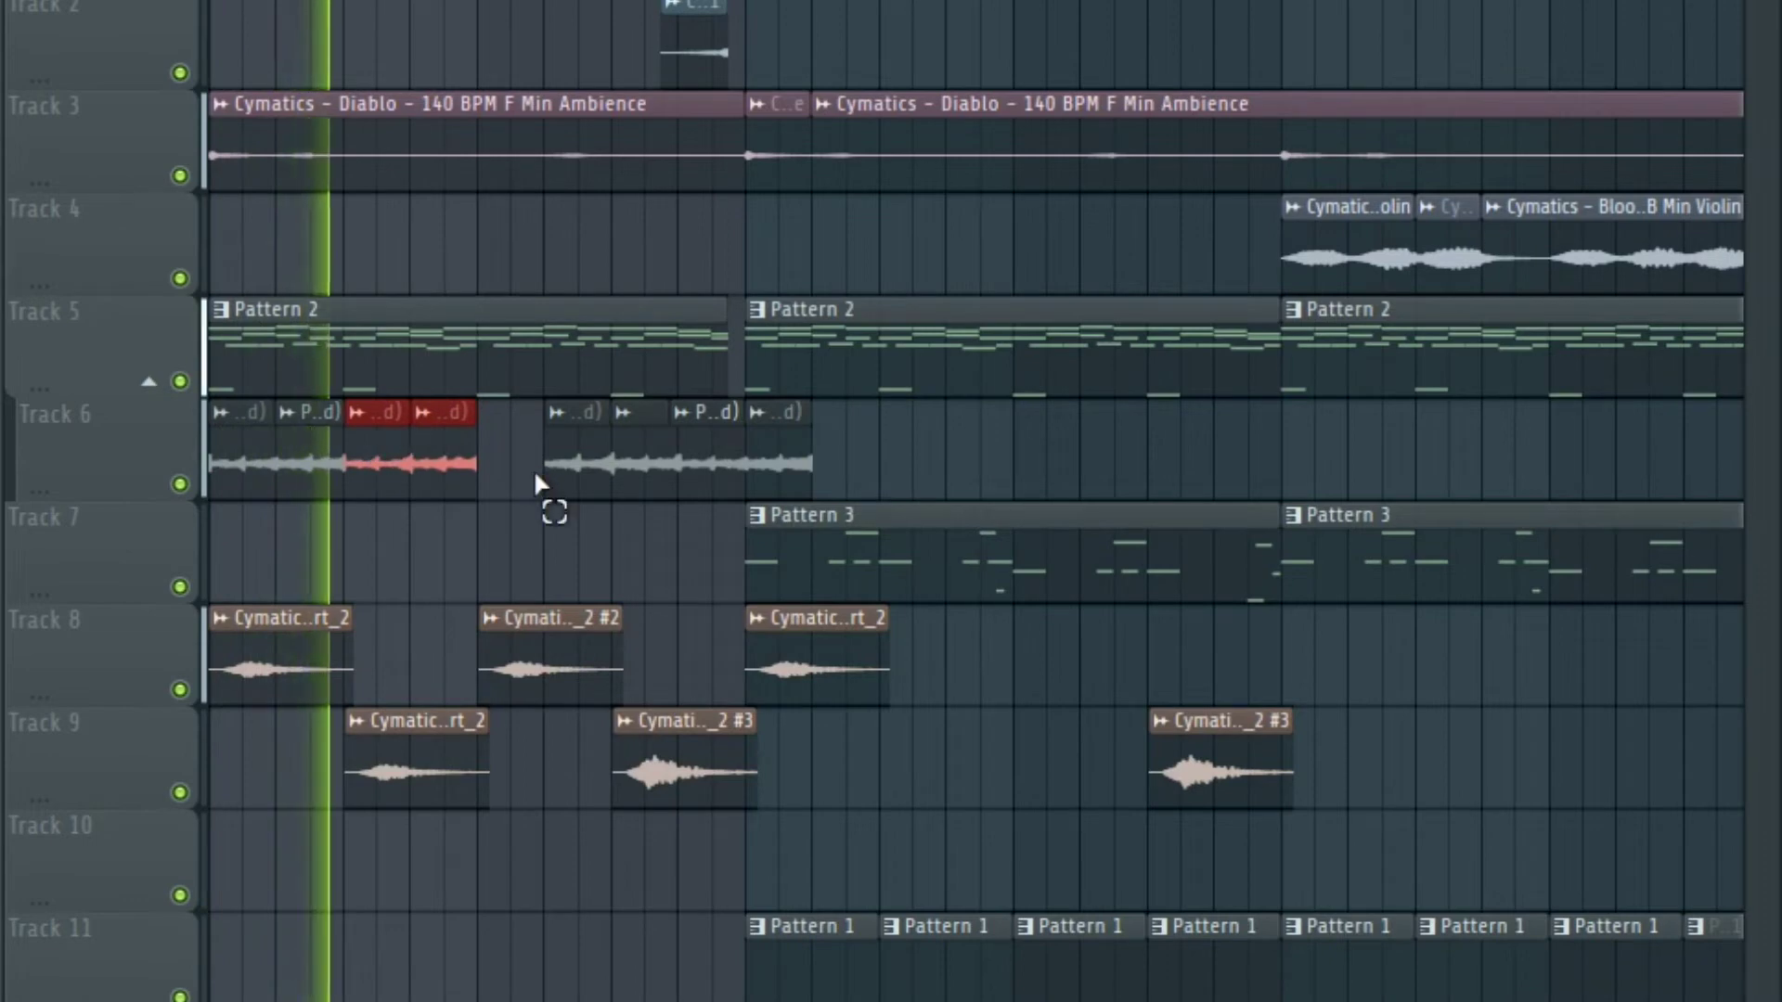
left_click_drag(532, 469, 651, 463)
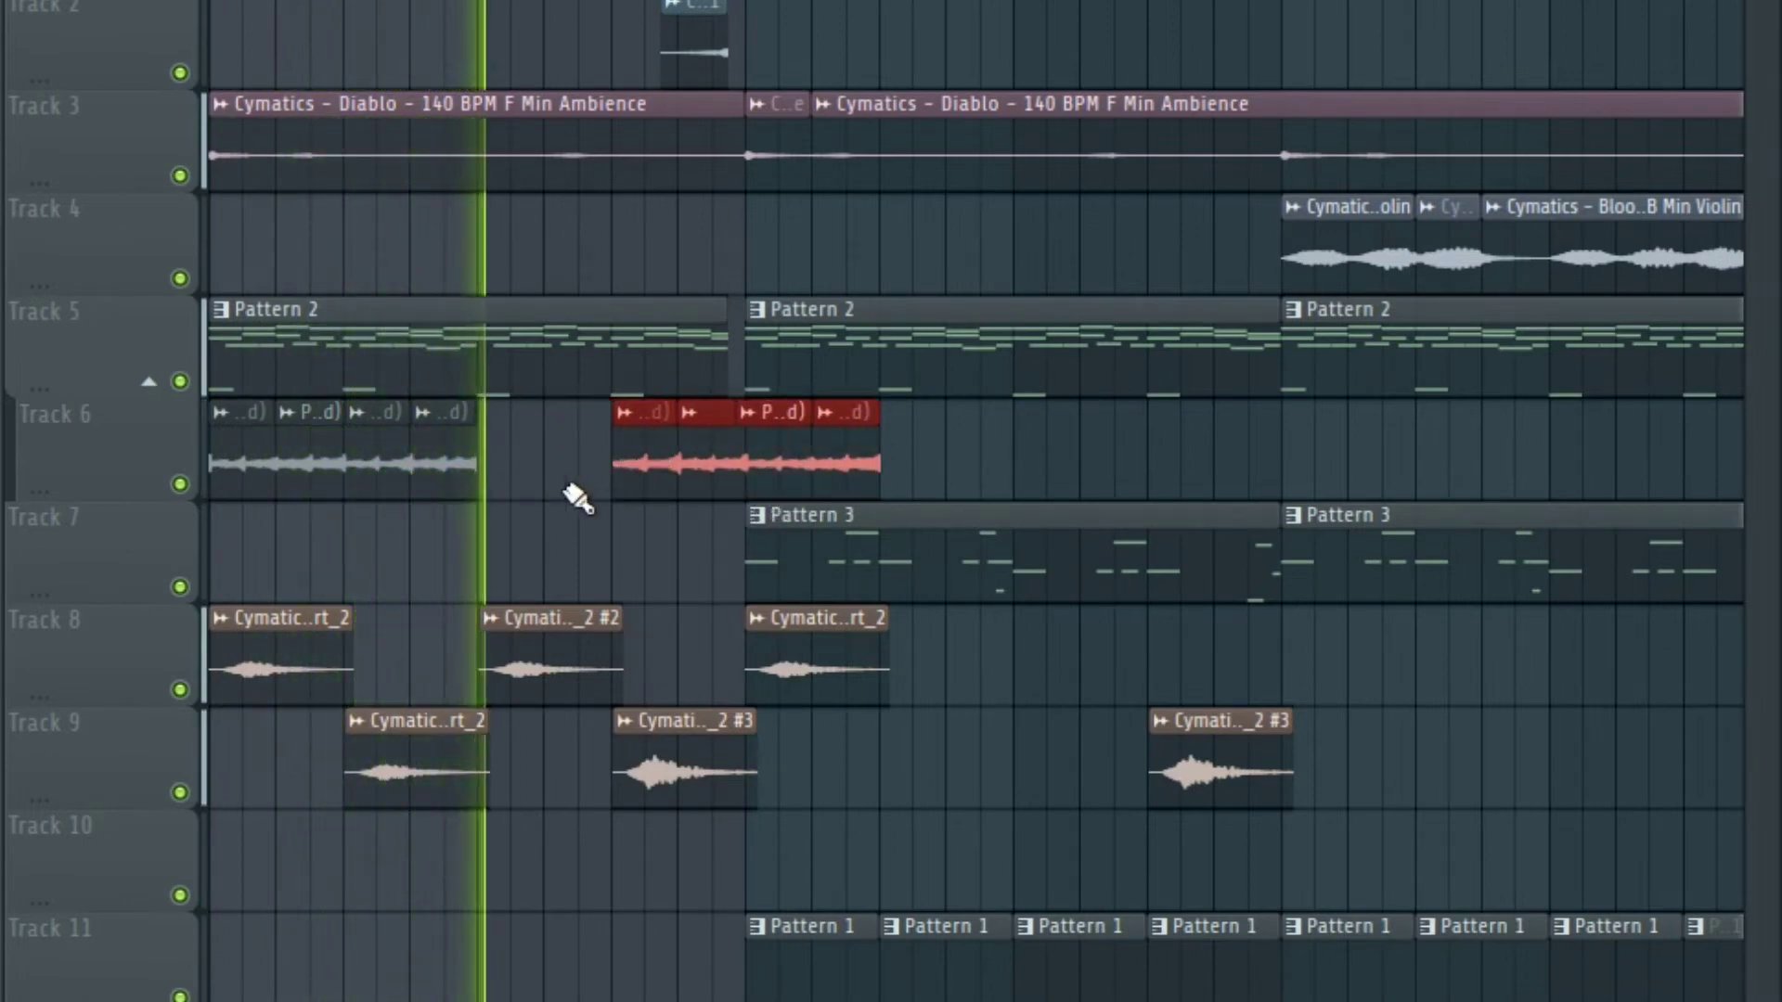
left_click_drag(910, 477, 545, 456)
Trim the start of the bar 3 slice on track 6, shift it back onto bar 3 and play the transition.
scroll(519, 458, "up", 4)
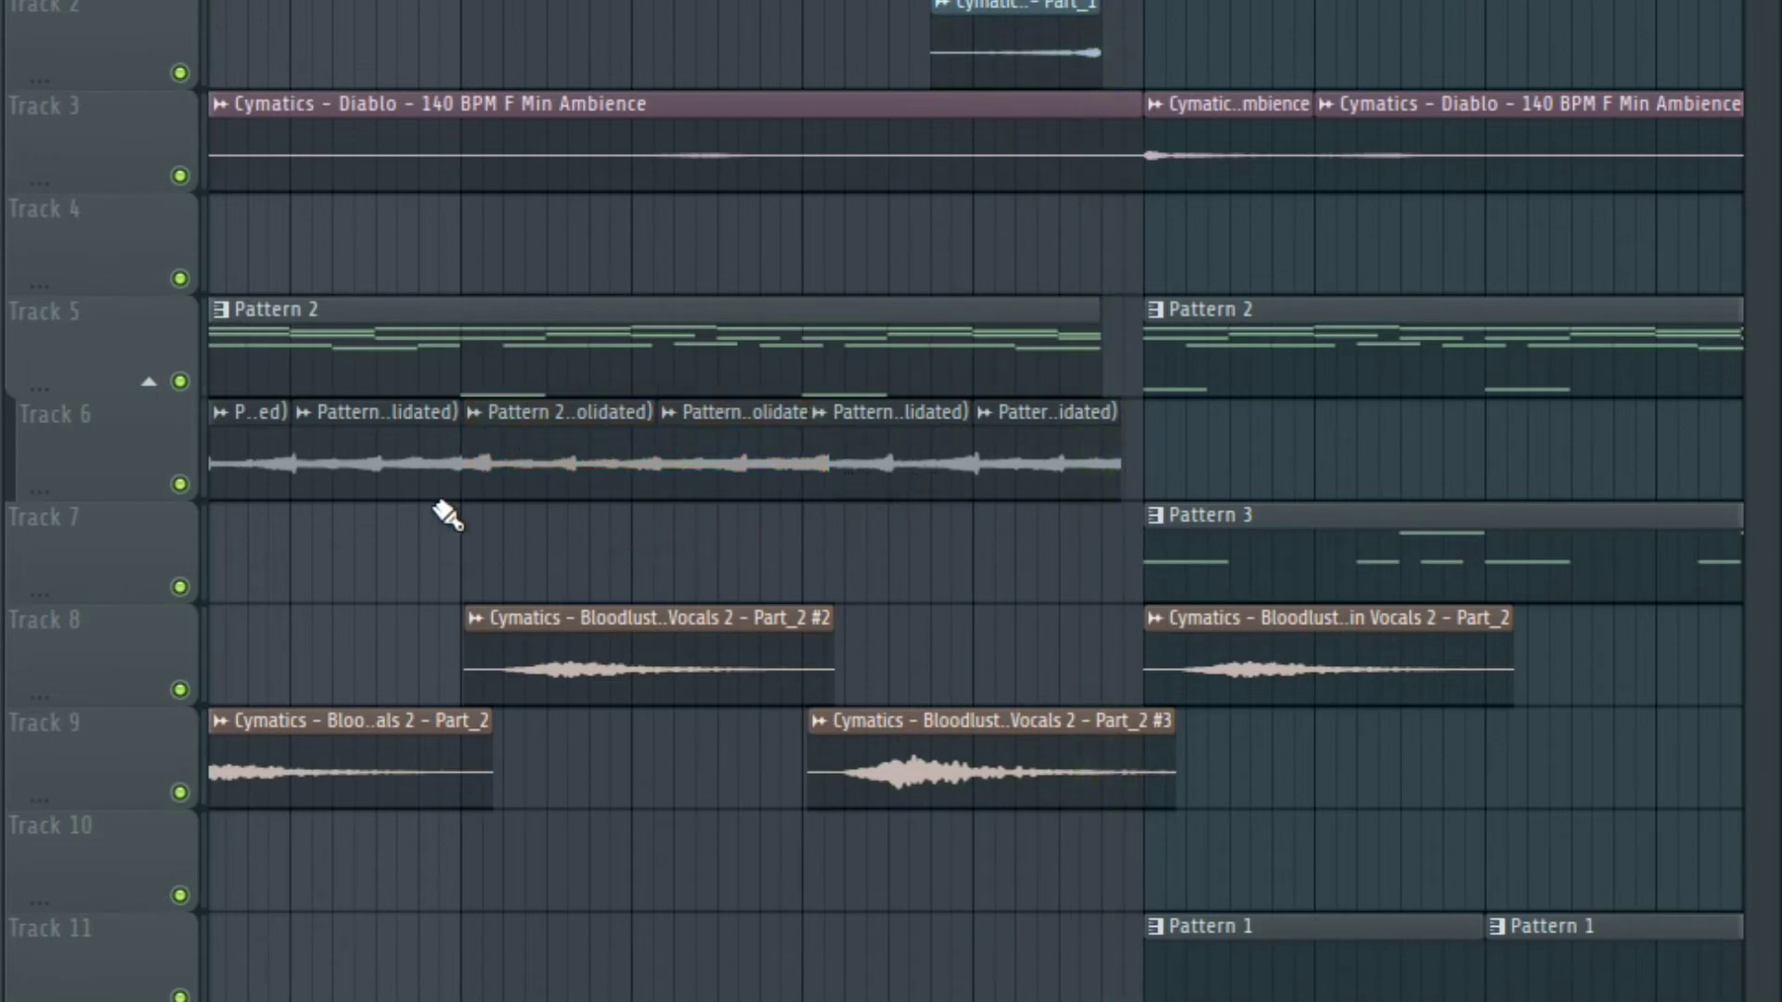
left_click_drag(436, 507, 923, 513)
key("space")
scroll(388, 531, "up", 5)
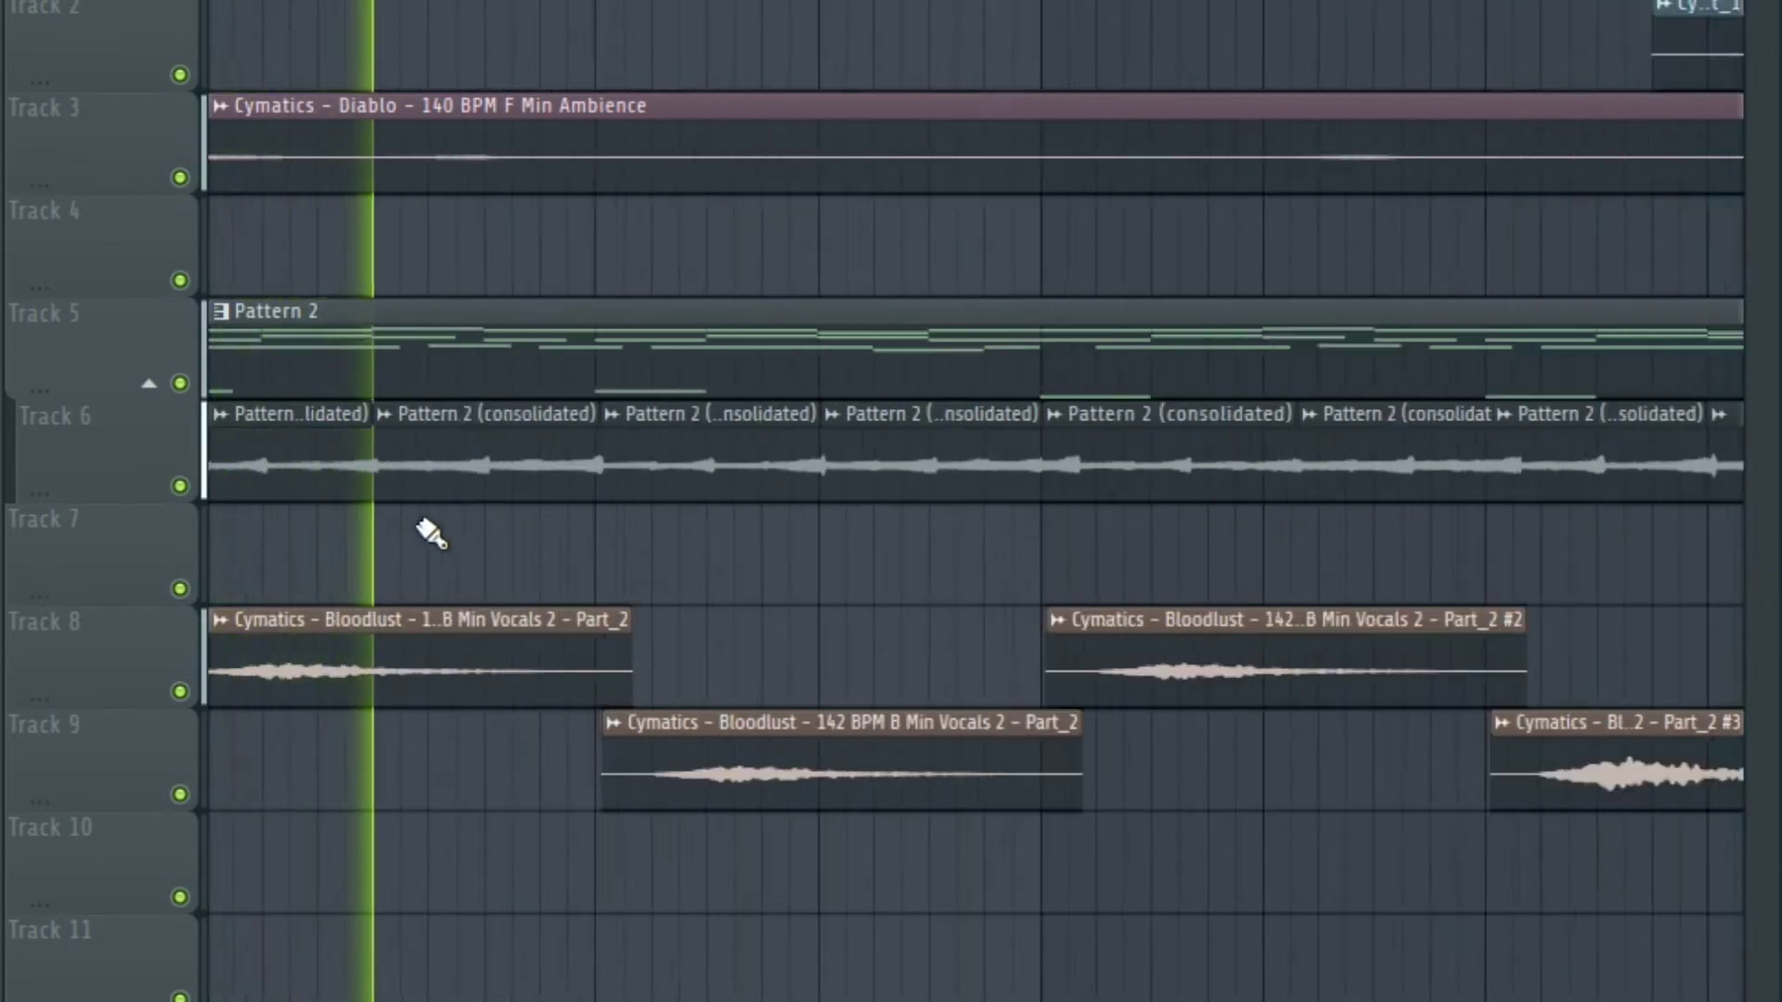
left_click_drag(681, 549, 538, 552)
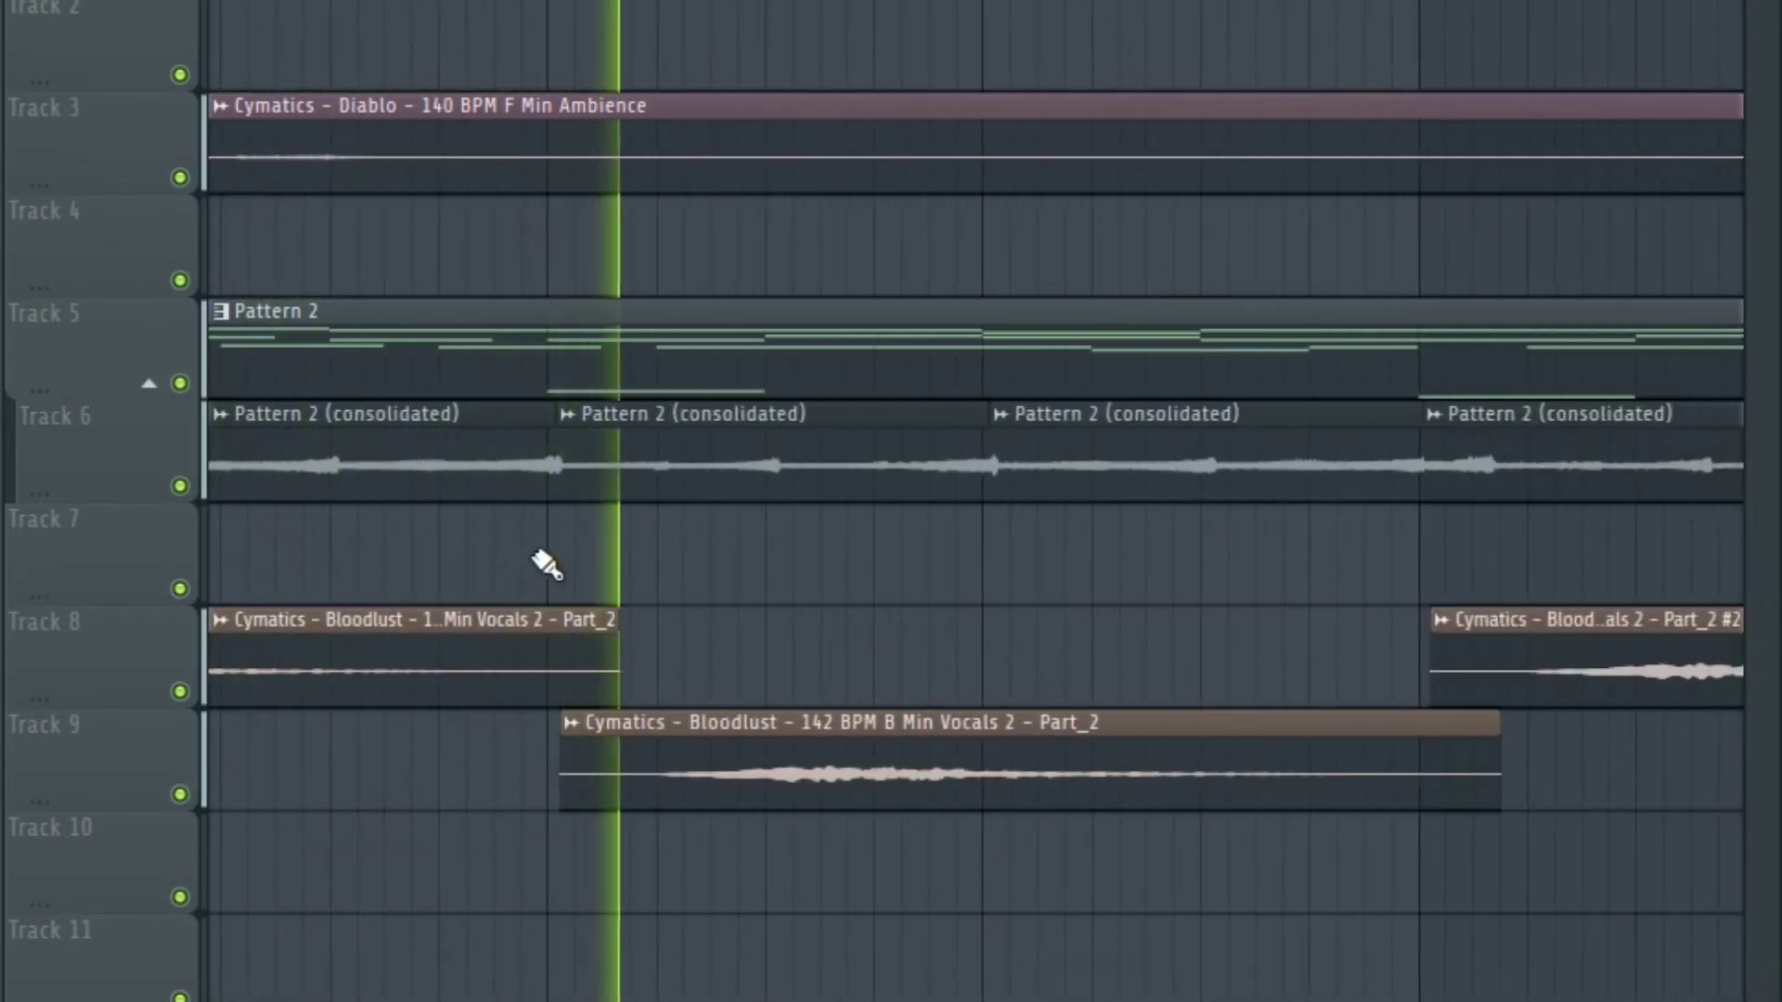
scroll(542, 518, "up", 2)
left_click(560, 495)
key("space")
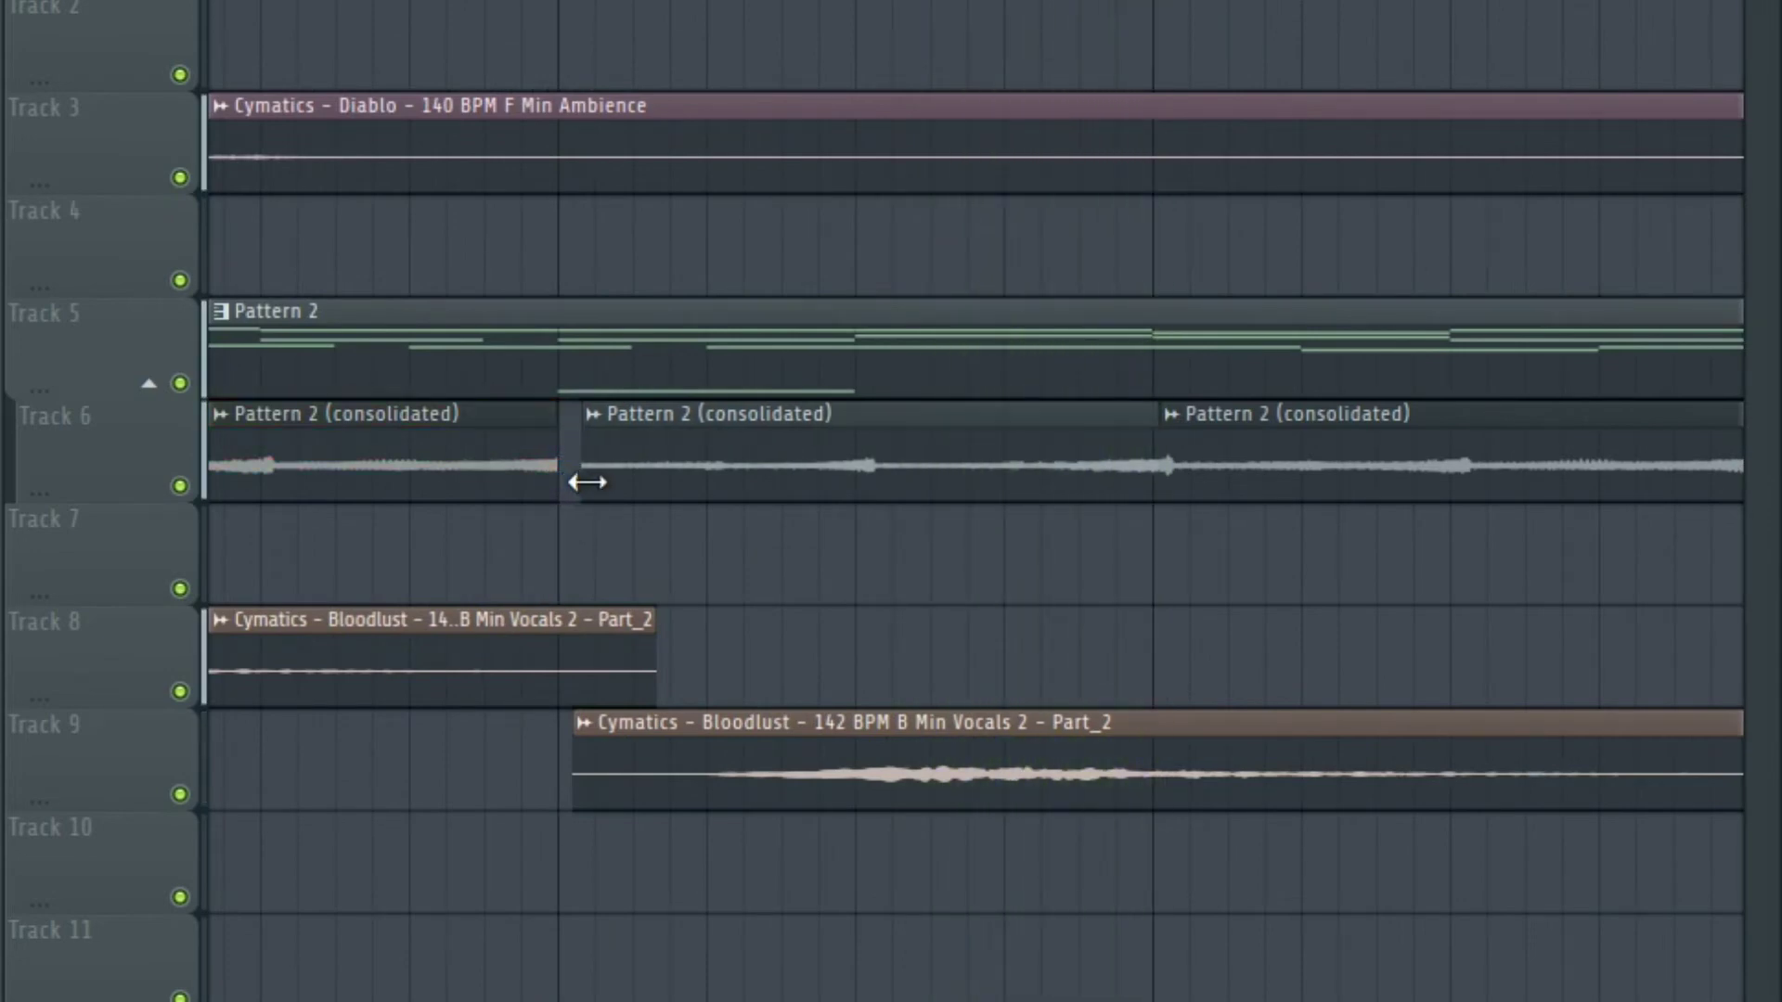
key("space")
left_click_drag(632, 473, 613, 477)
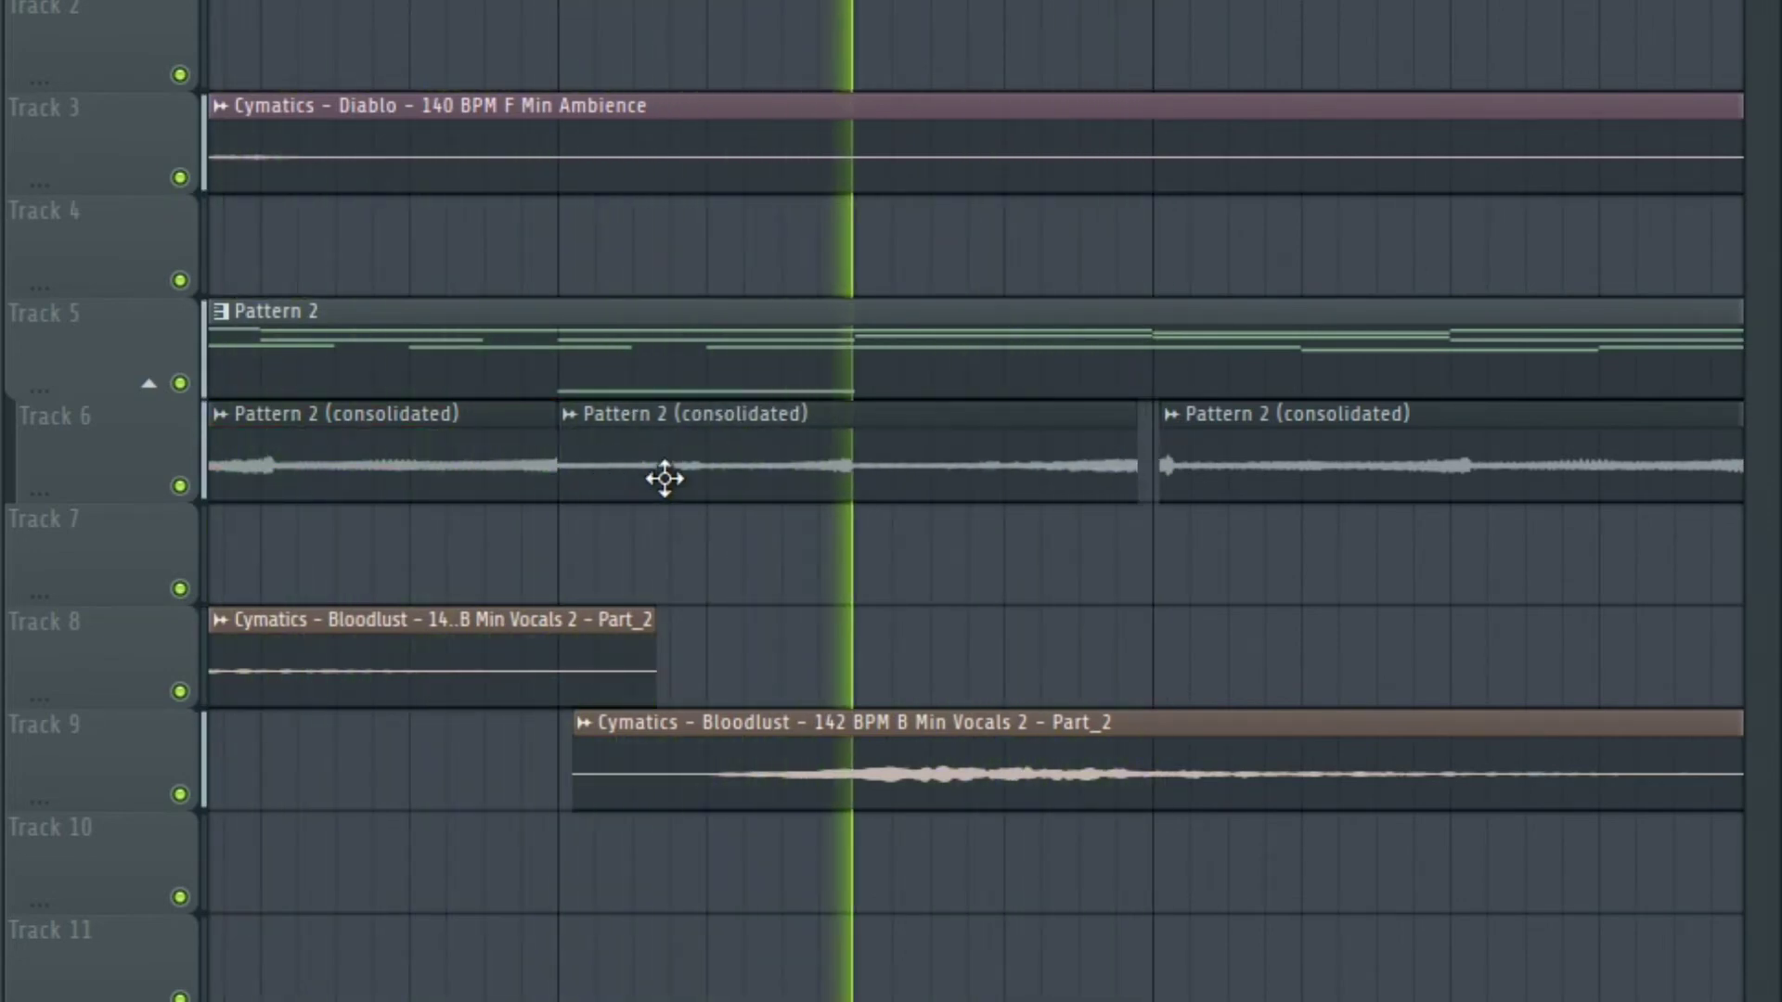
key("space")
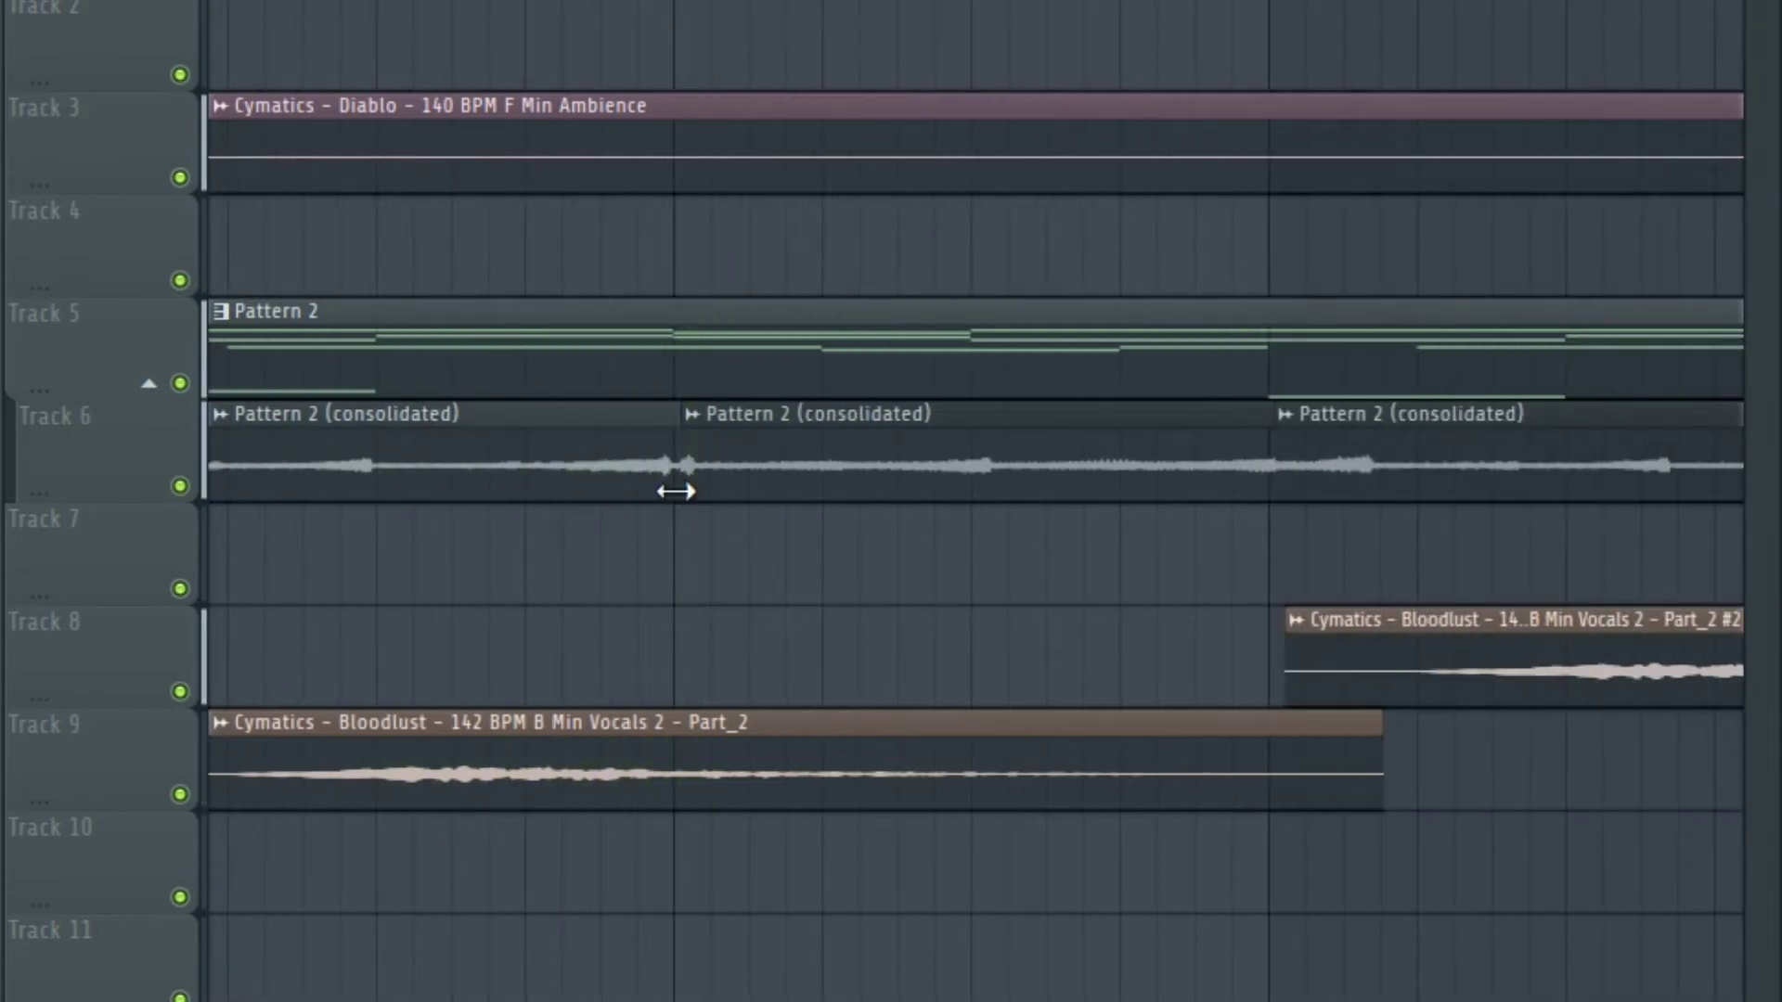
Trim the start of the bar 4 slice on track 6, move it back to bar 4 and listen to the result.
left_click_drag(848, 469, 826, 471)
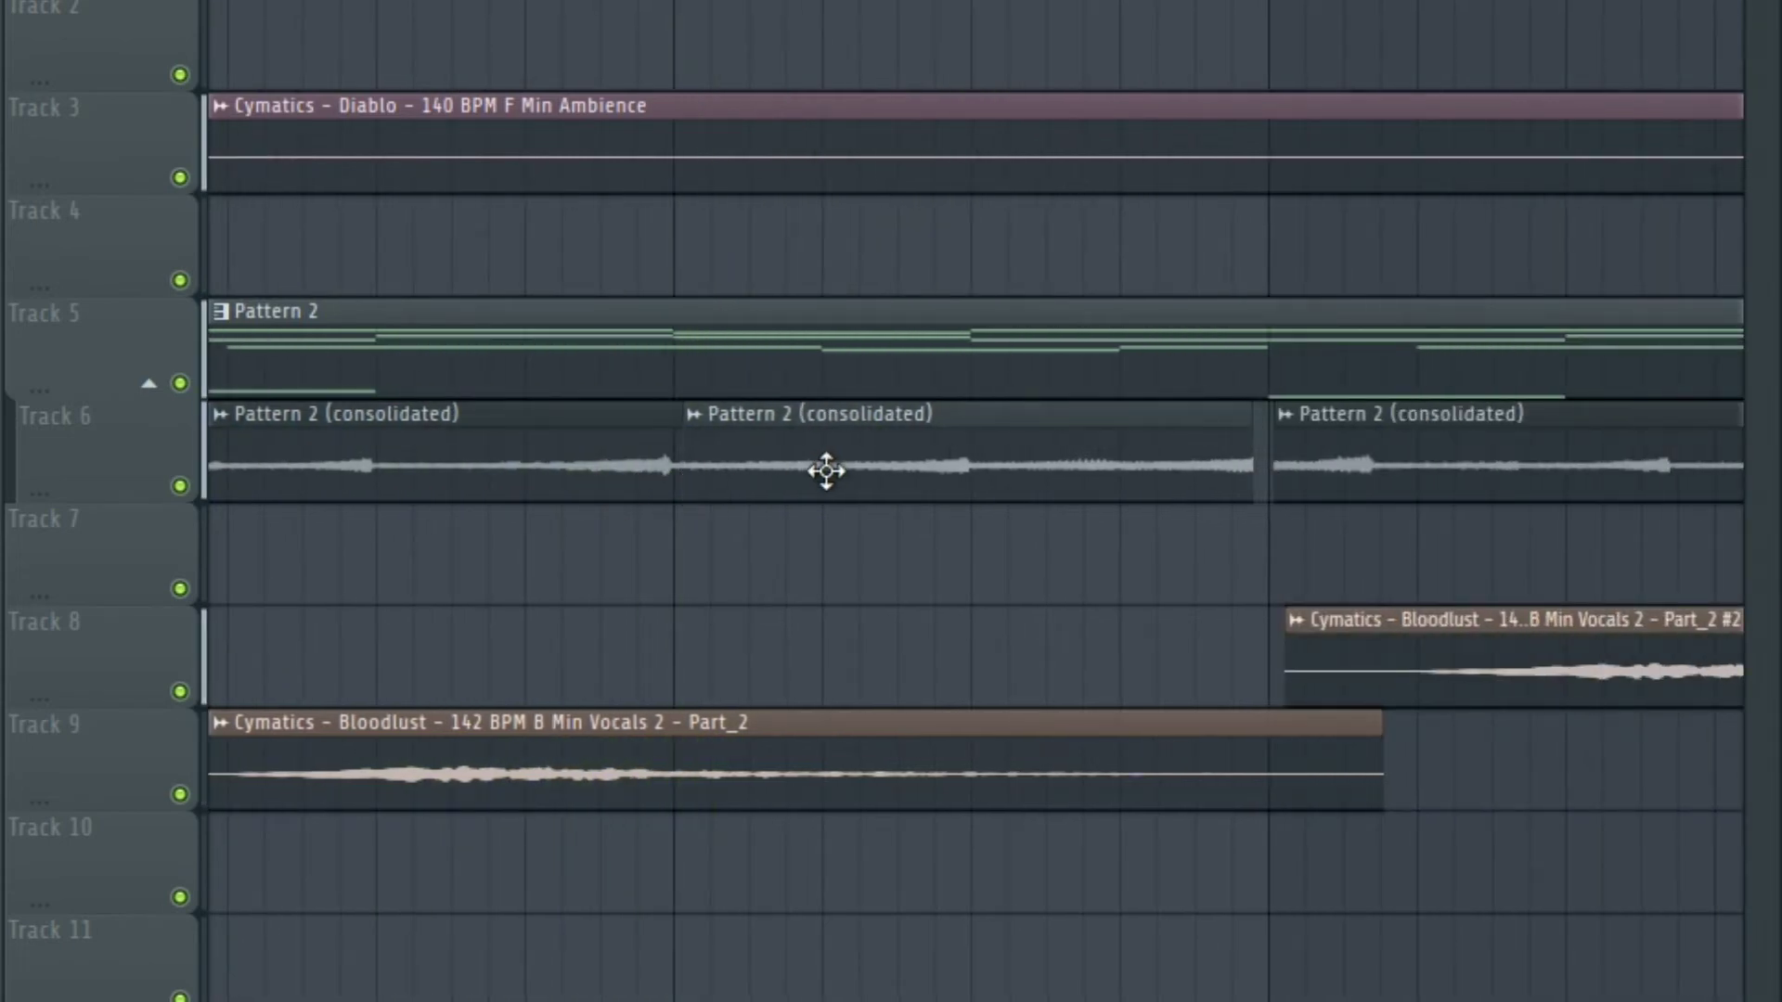
key("space")
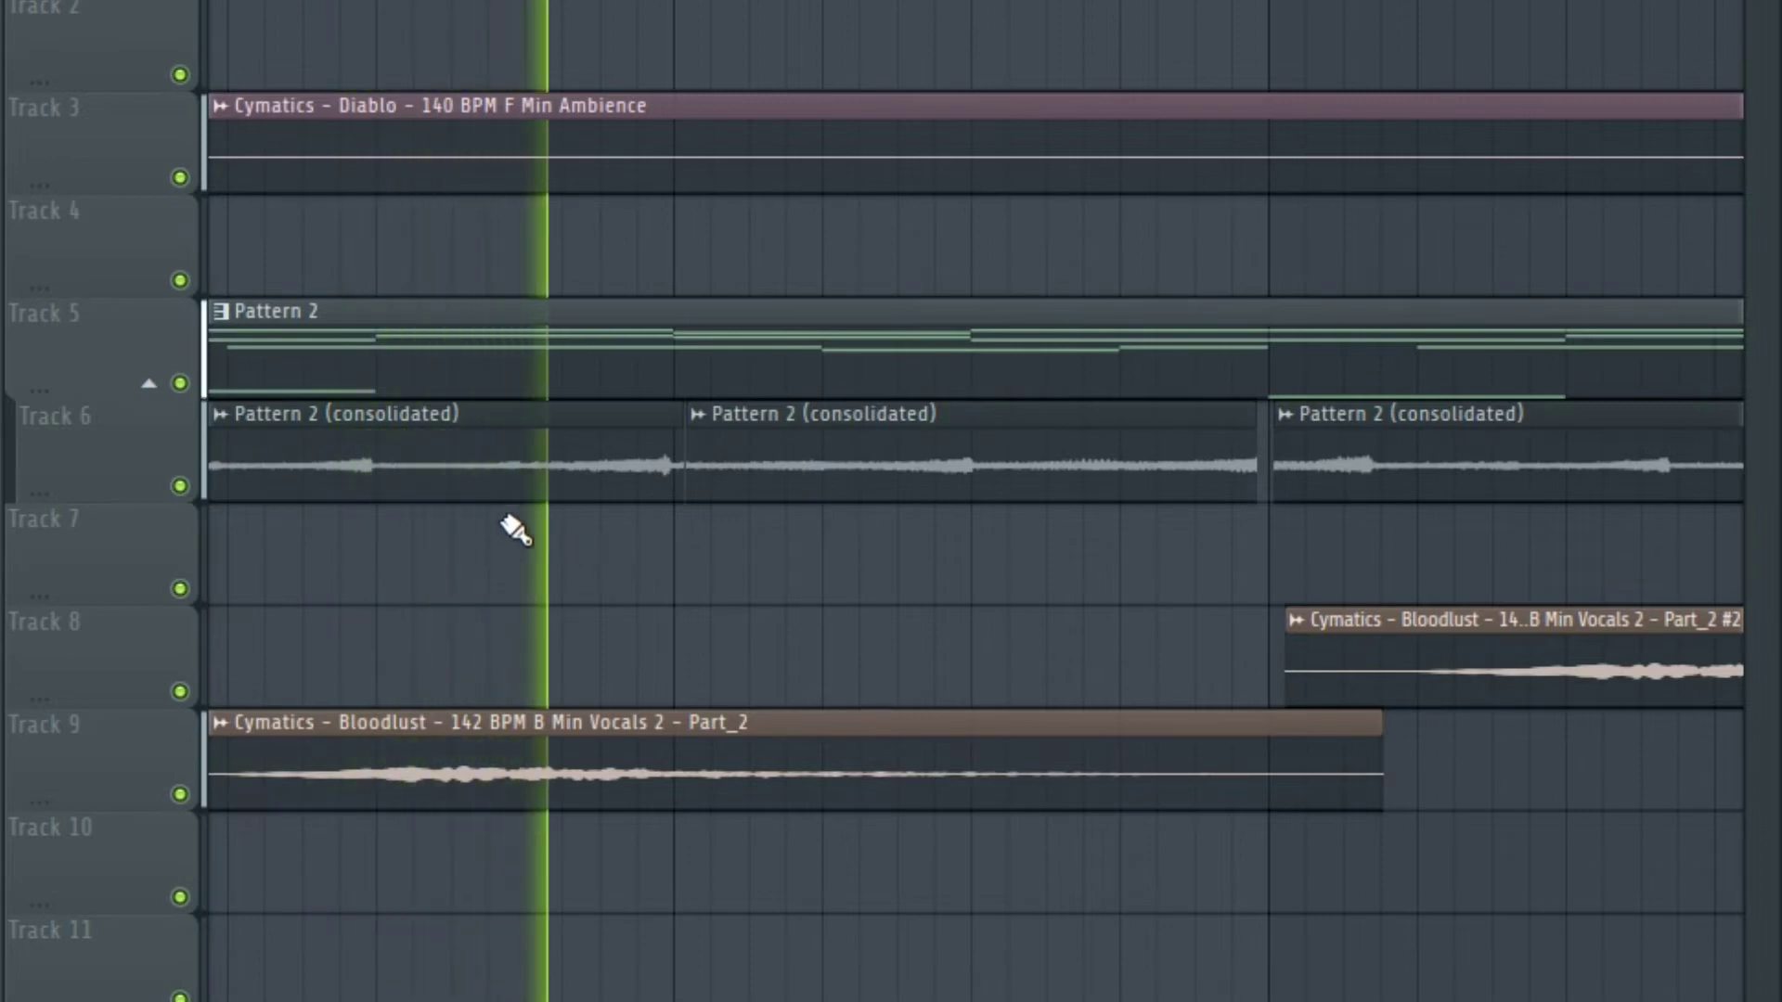
scroll(529, 468, "up", 5)
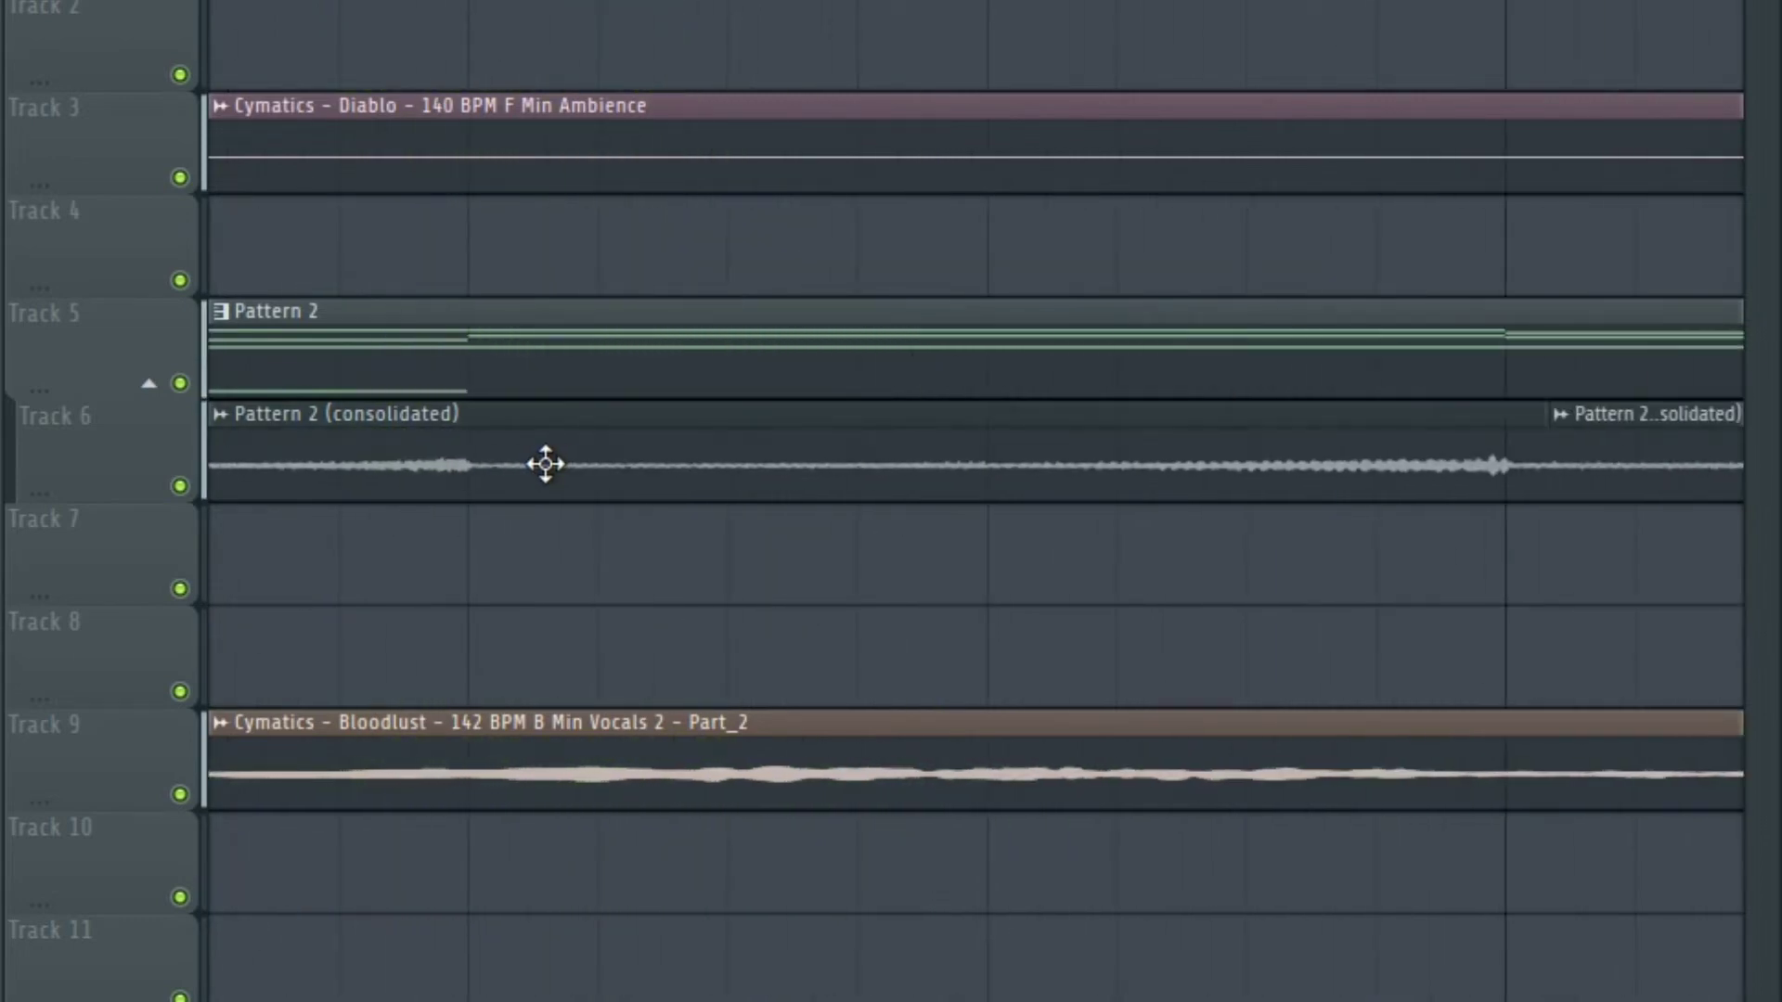
scroll(515, 491, "down", 5)
scroll(817, 583, "up", 5)
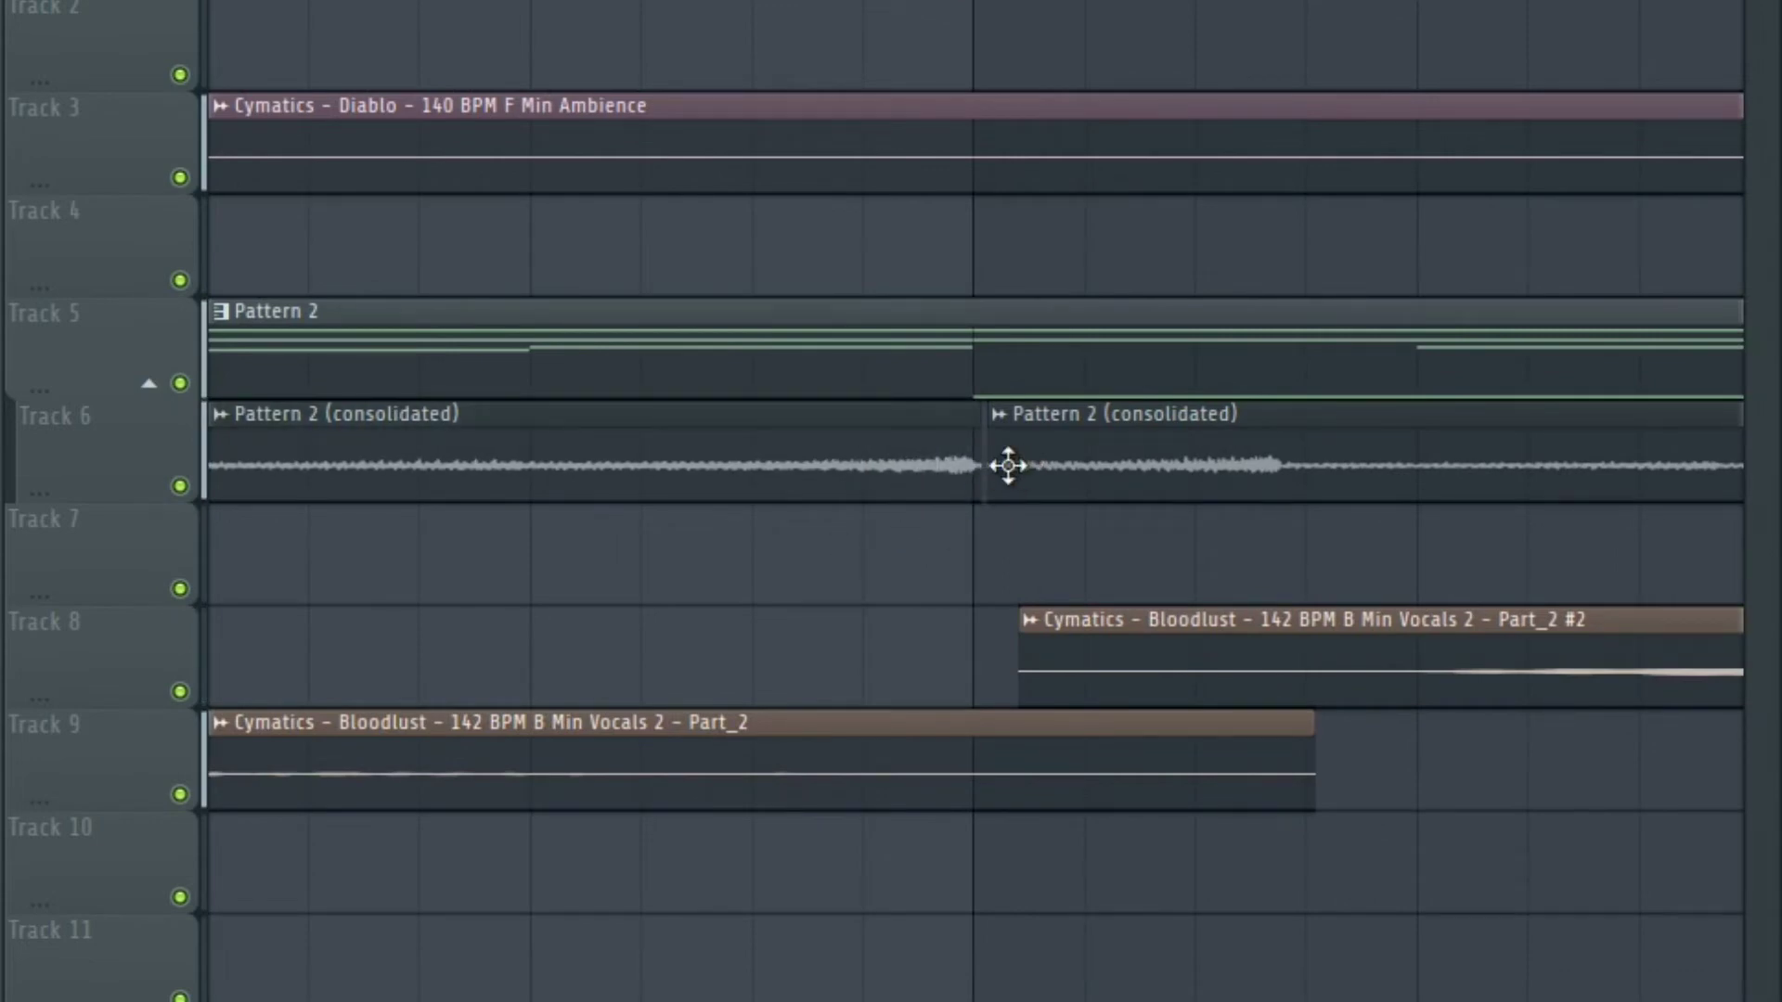
scroll(899, 436, "down", 3)
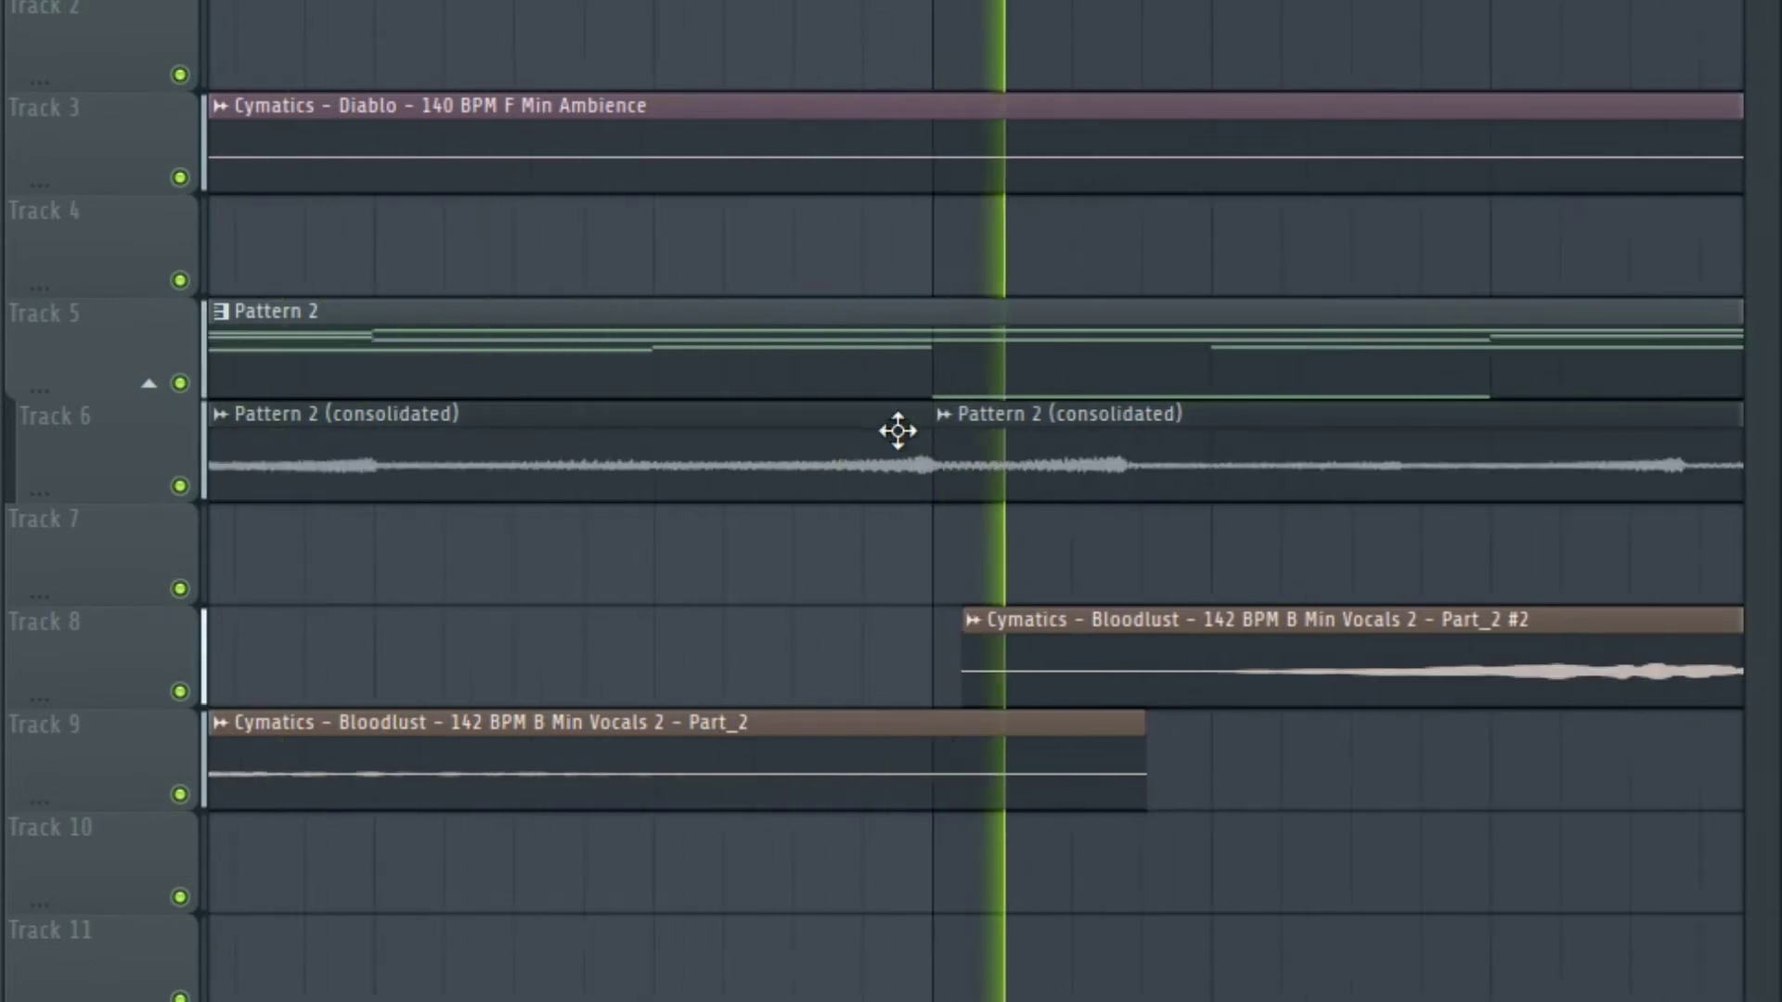
Trim the start of the bar 5 slice on track 6 so it begins slightly after the bar line.
left_click_drag(1000, 504, 1037, 504)
scroll(1002, 497, "down", 3)
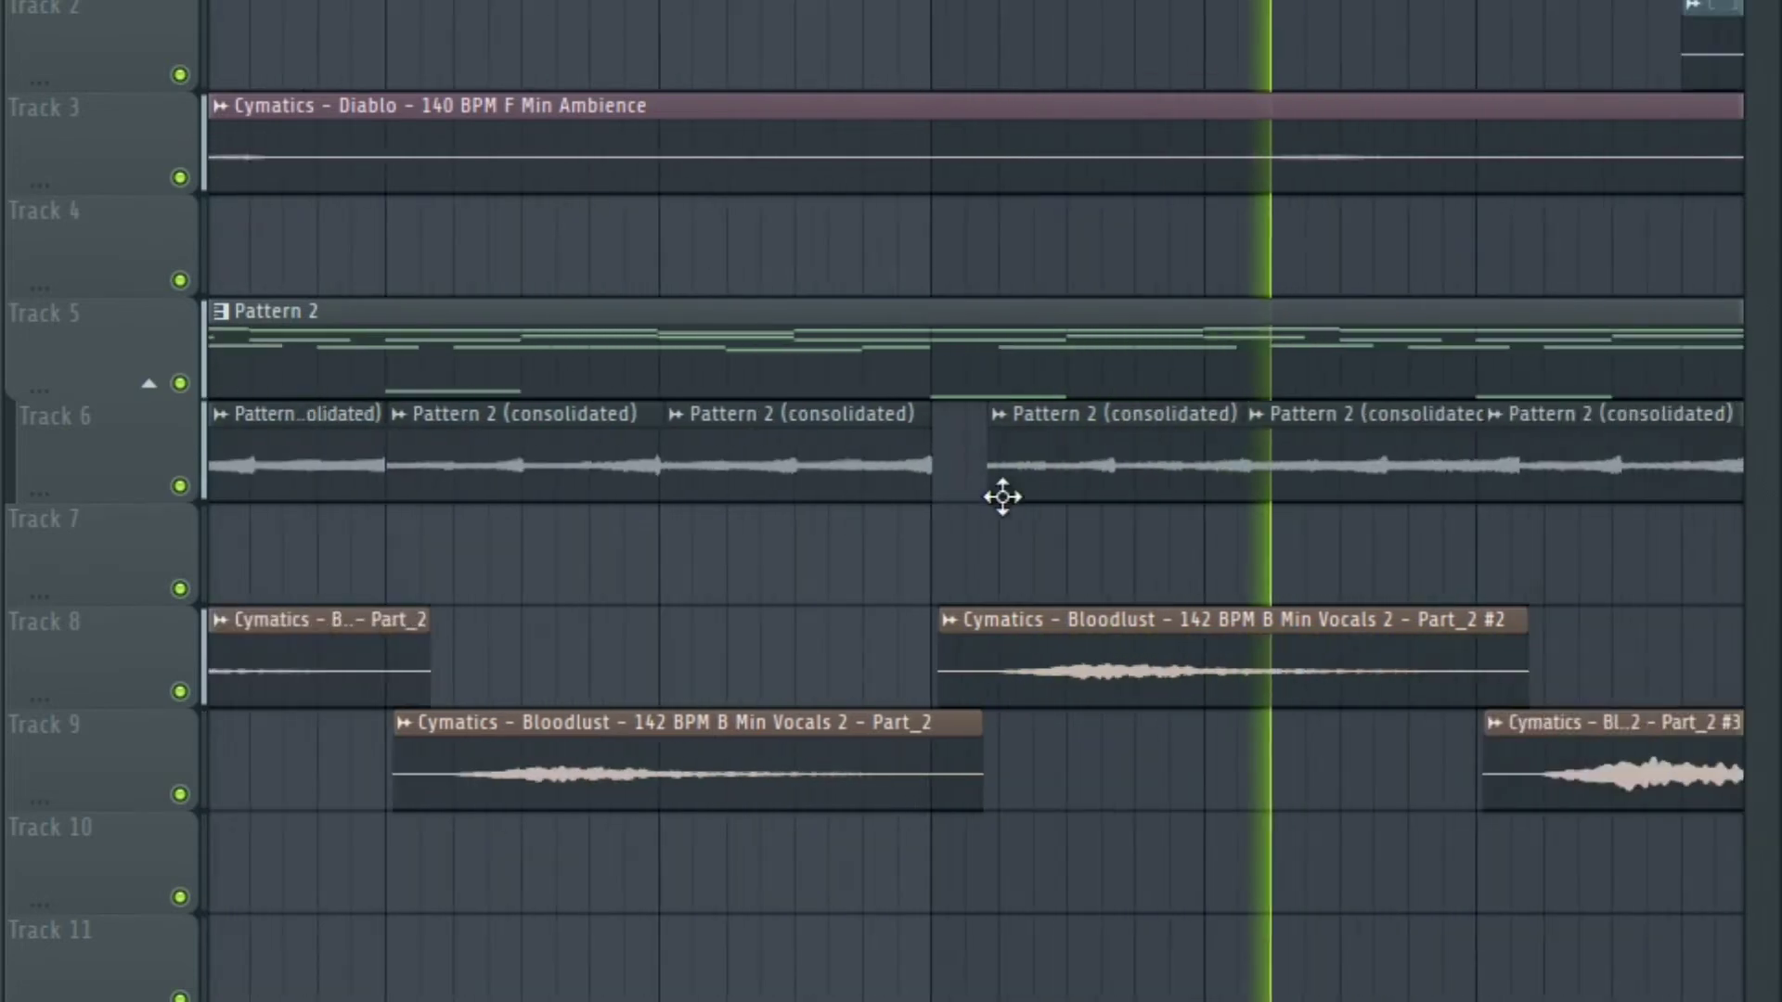
scroll(1191, 504, "up", 4)
left_click_drag(591, 499, 495, 470)
scroll(450, 479, "down", 3)
scroll(496, 471, "down", 3)
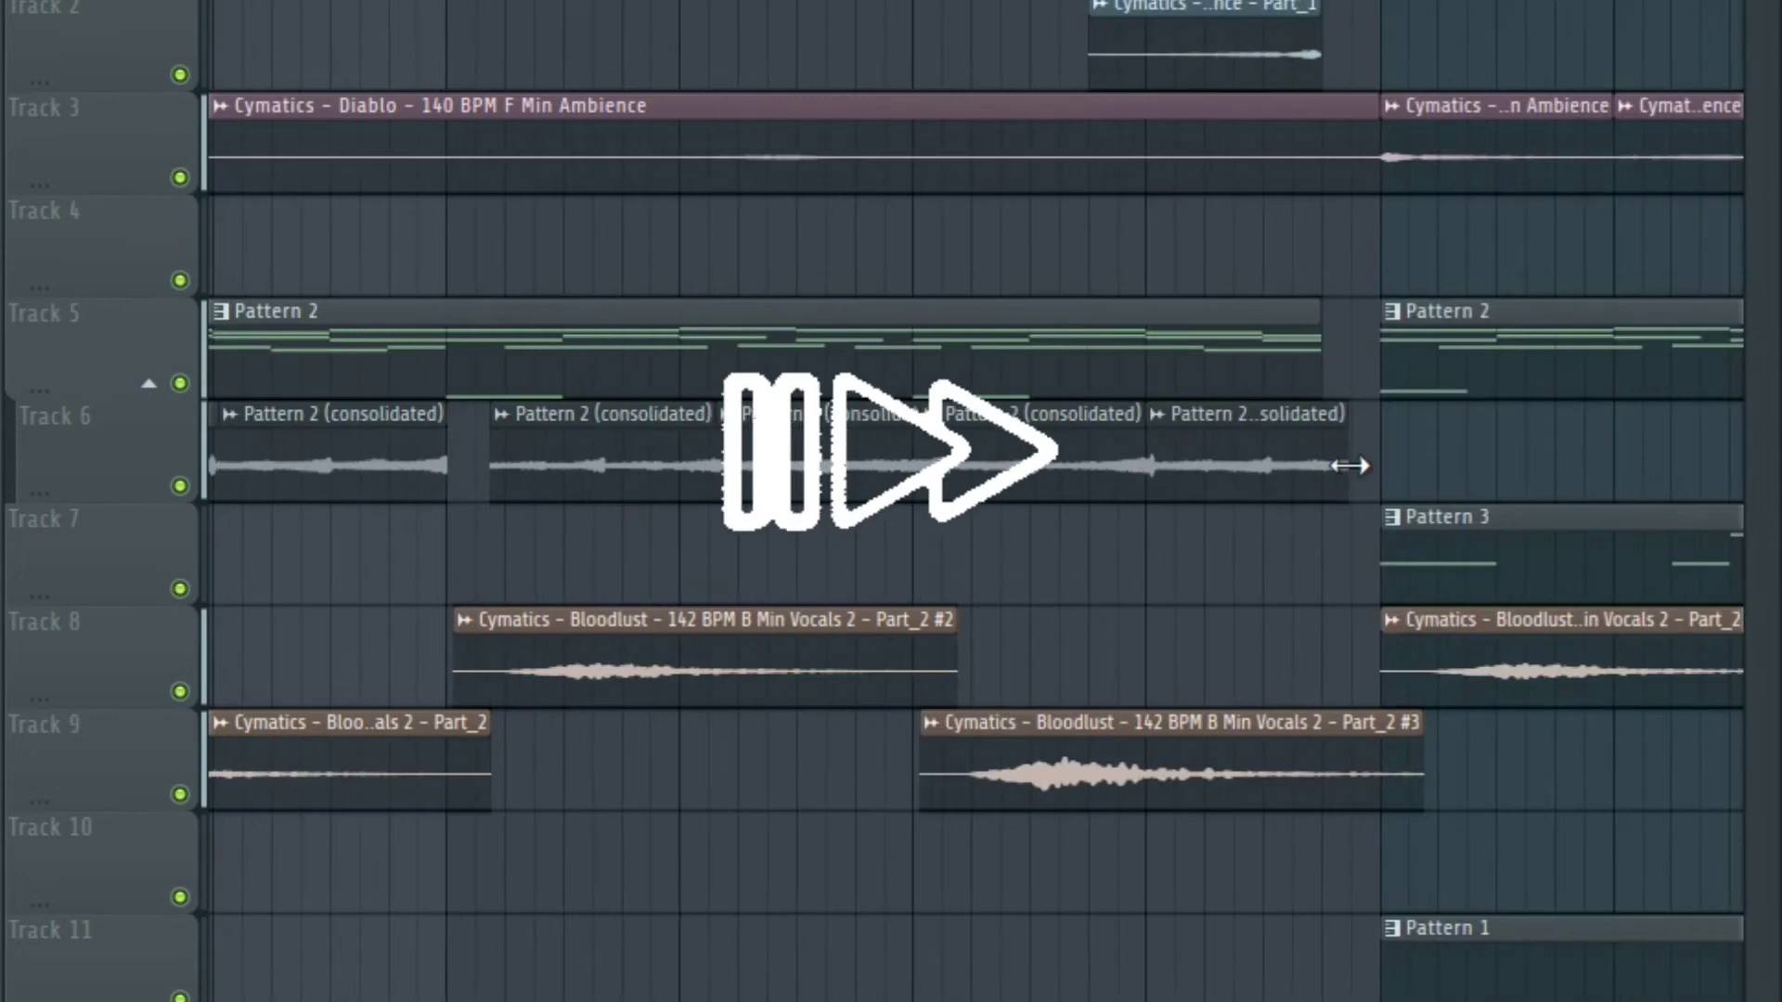
Remove the last slice on track 6 and extend the bar 7 slice to the end of the Pattern 2 clip above.
scroll(1063, 495, "up", 4)
scroll(1064, 495, "down", 3)
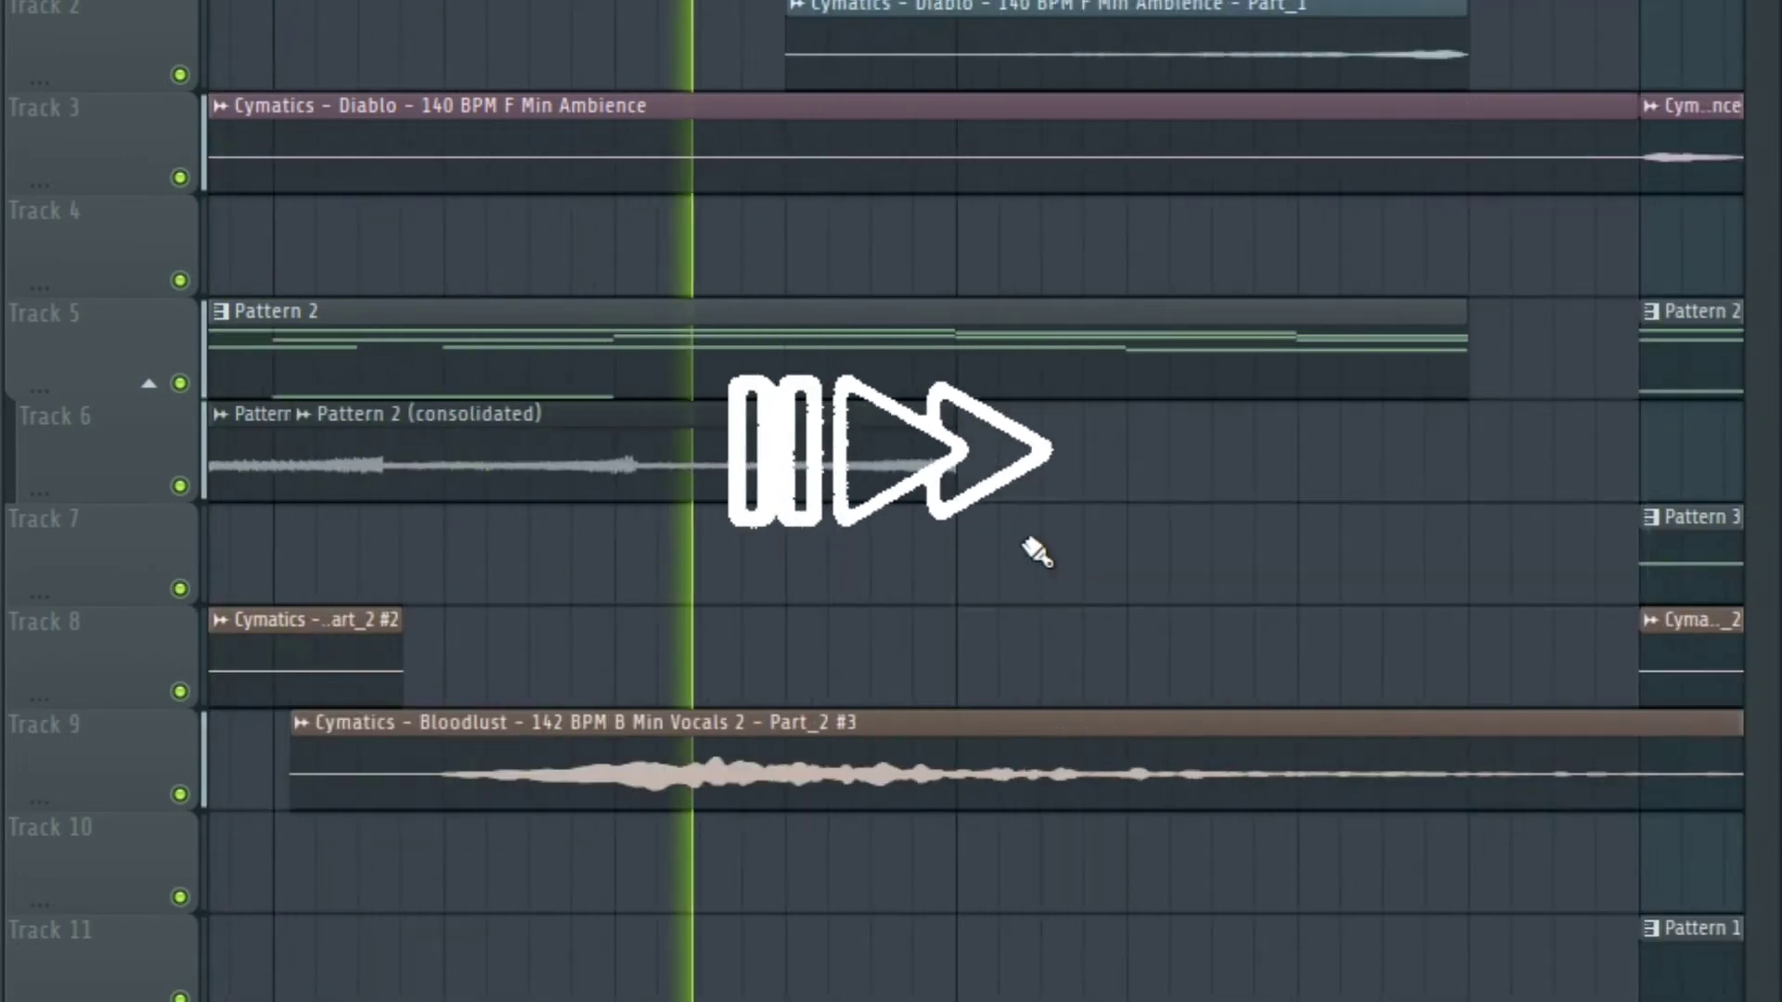
scroll(1388, 453, "up", 4)
key("space")
Cut the extended slice near bar 8, trim the new piece's start and align it from bar 8 to the Pattern 2 clip's end.
right_click(1069, 470)
left_click(1137, 775)
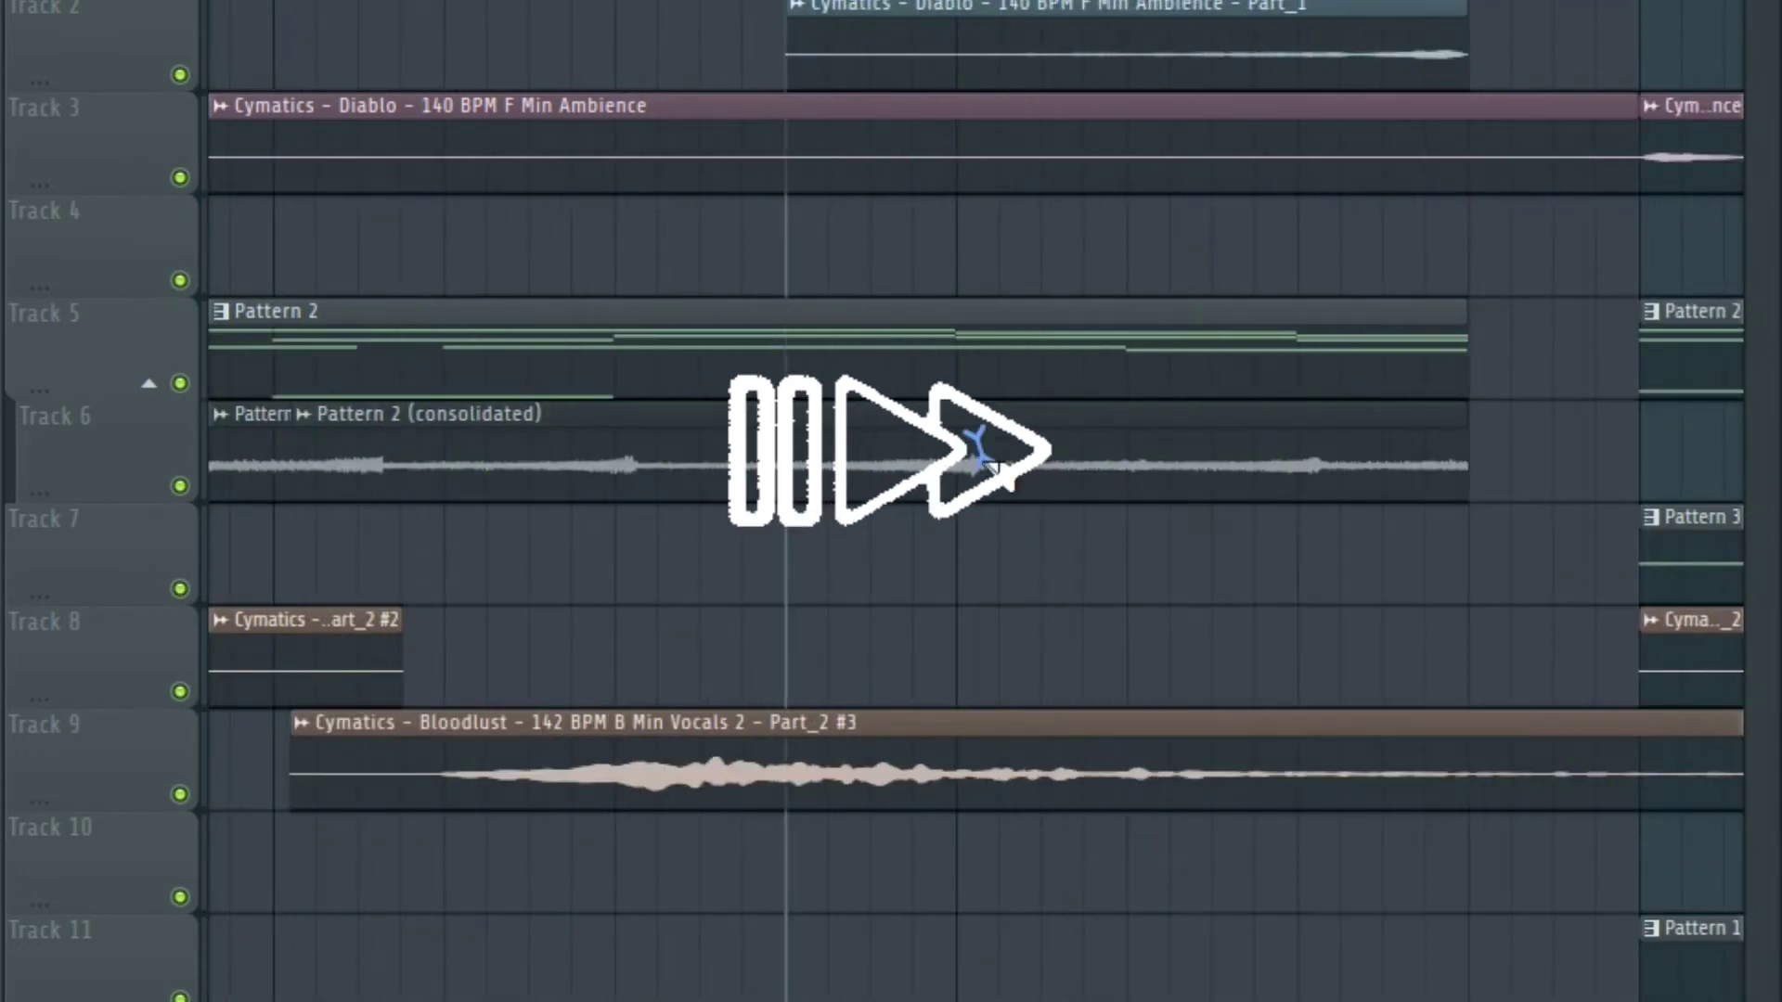
right_click(979, 498)
left_click_drag(982, 457, 1015, 481)
key("space")
key("space")
key("space")
left_click_drag(1435, 474, 1459, 474)
key("space")
Play back the intro to check how the rearranged reversed slices on track 6 fit with the other tracks.
scroll(1404, 505, "down", 1)
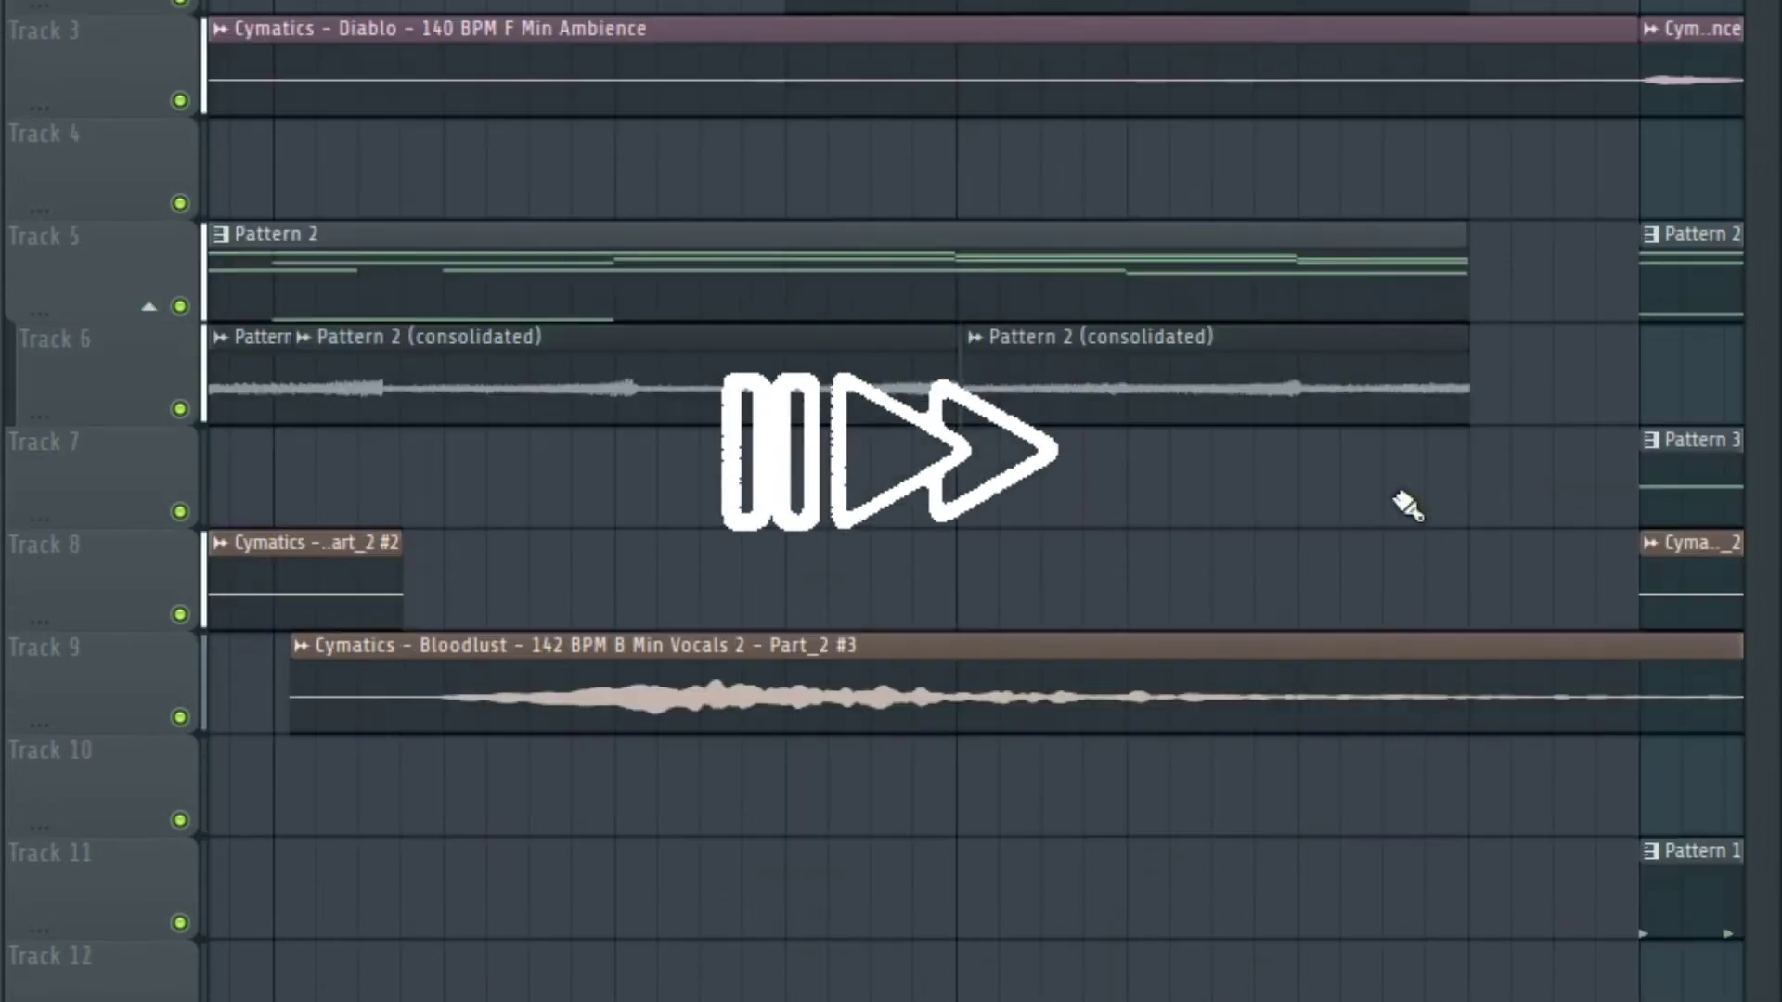
scroll(1404, 505, "up", 1)
key("space")
key("space")
scroll(881, 36, "down", 4)
key("ctrl+a")
key("ctrl+d")
scroll(974, 501, "left", 2)
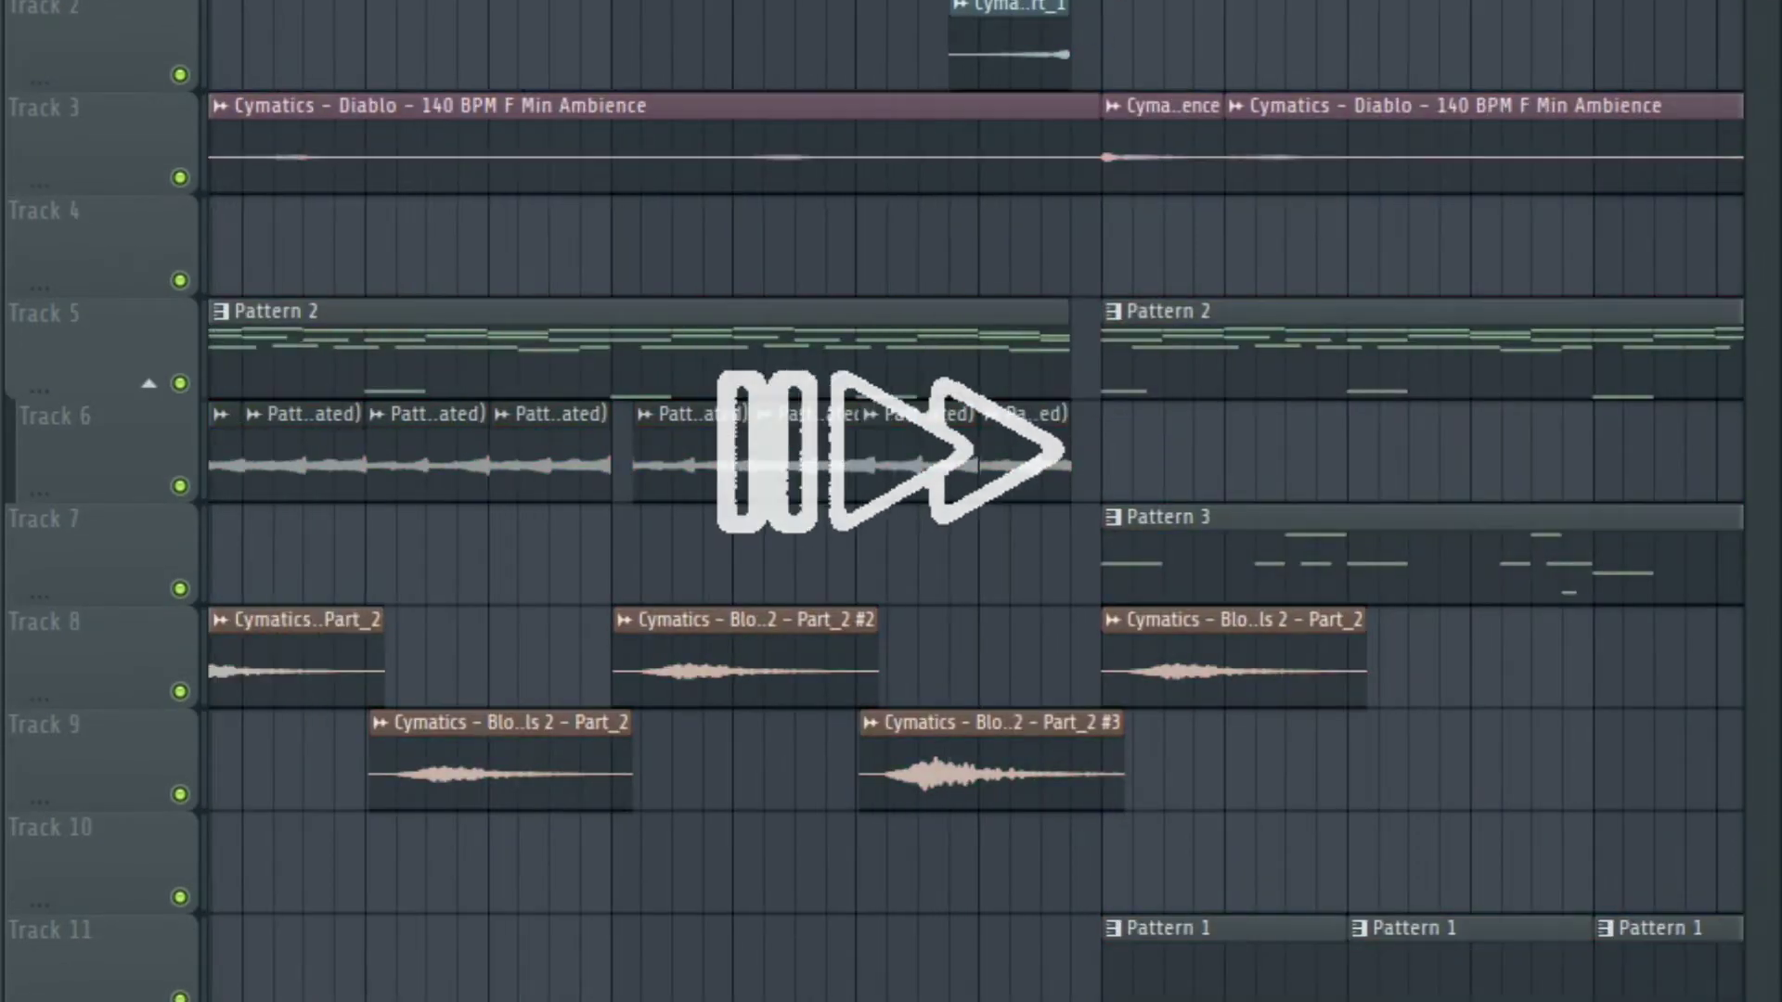
key("space")
Make the bar 2 slice on track 6 unique as a sample, open its channel settings and play the section.
right_click(349, 427)
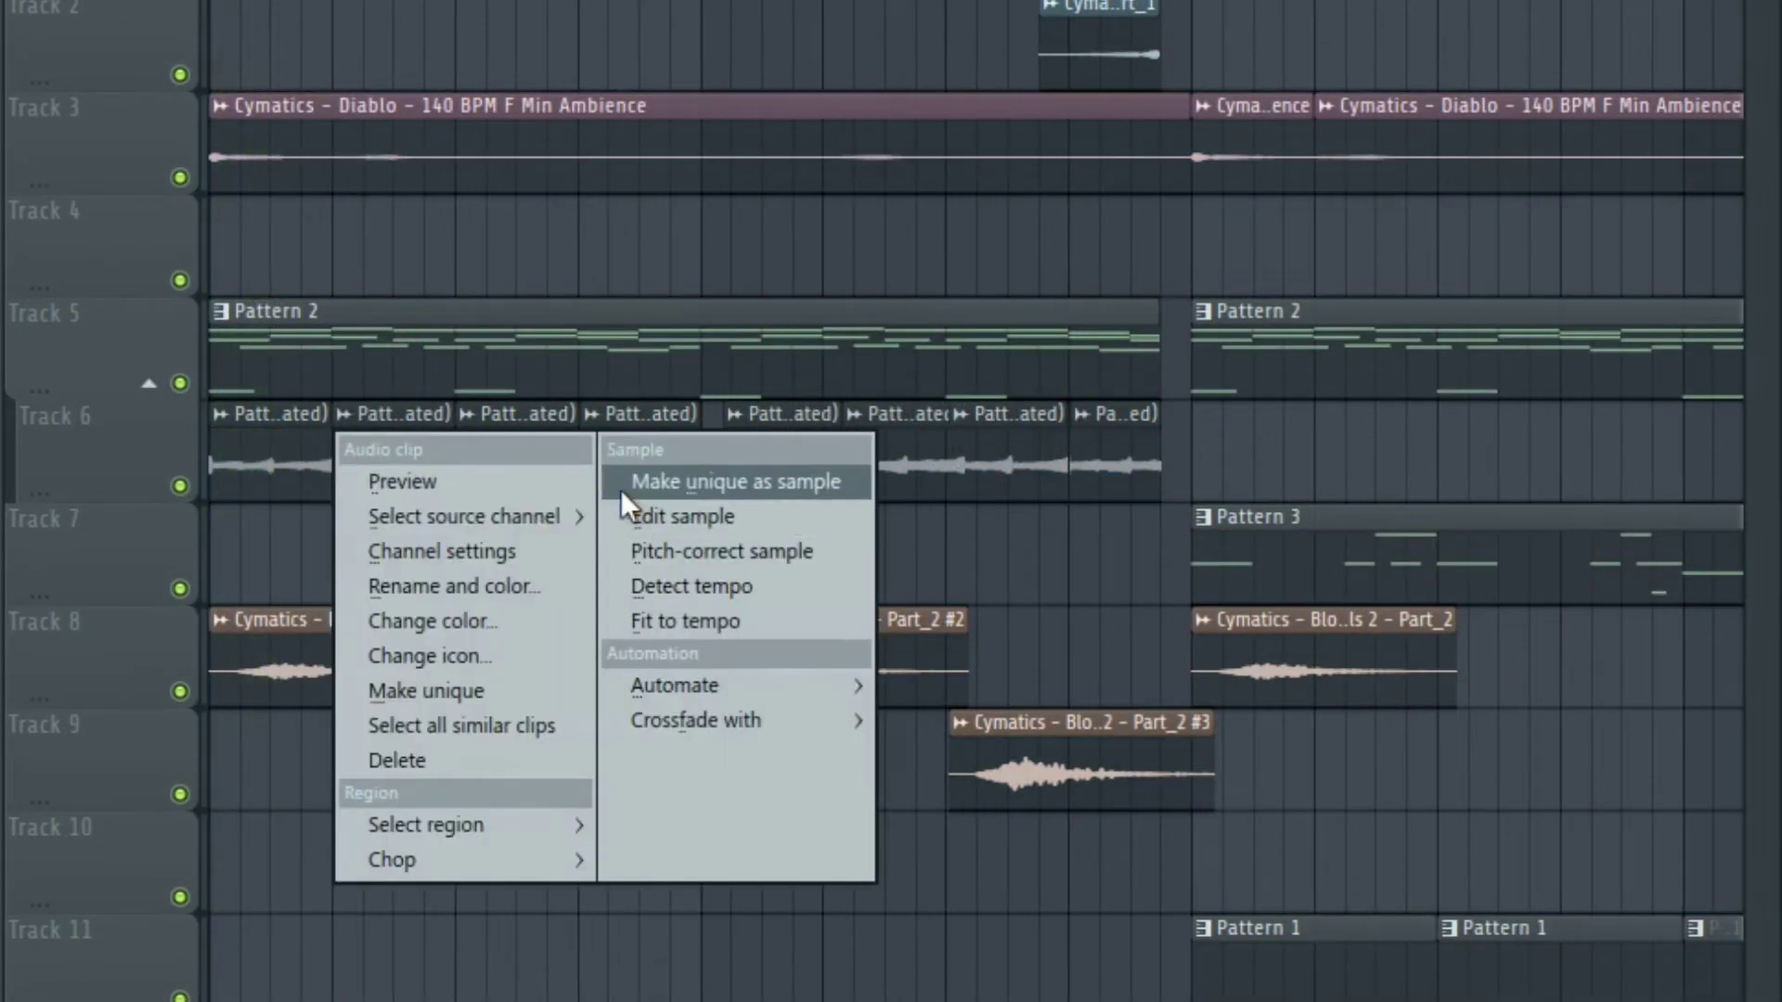
left_click(628, 486)
left_click(360, 510)
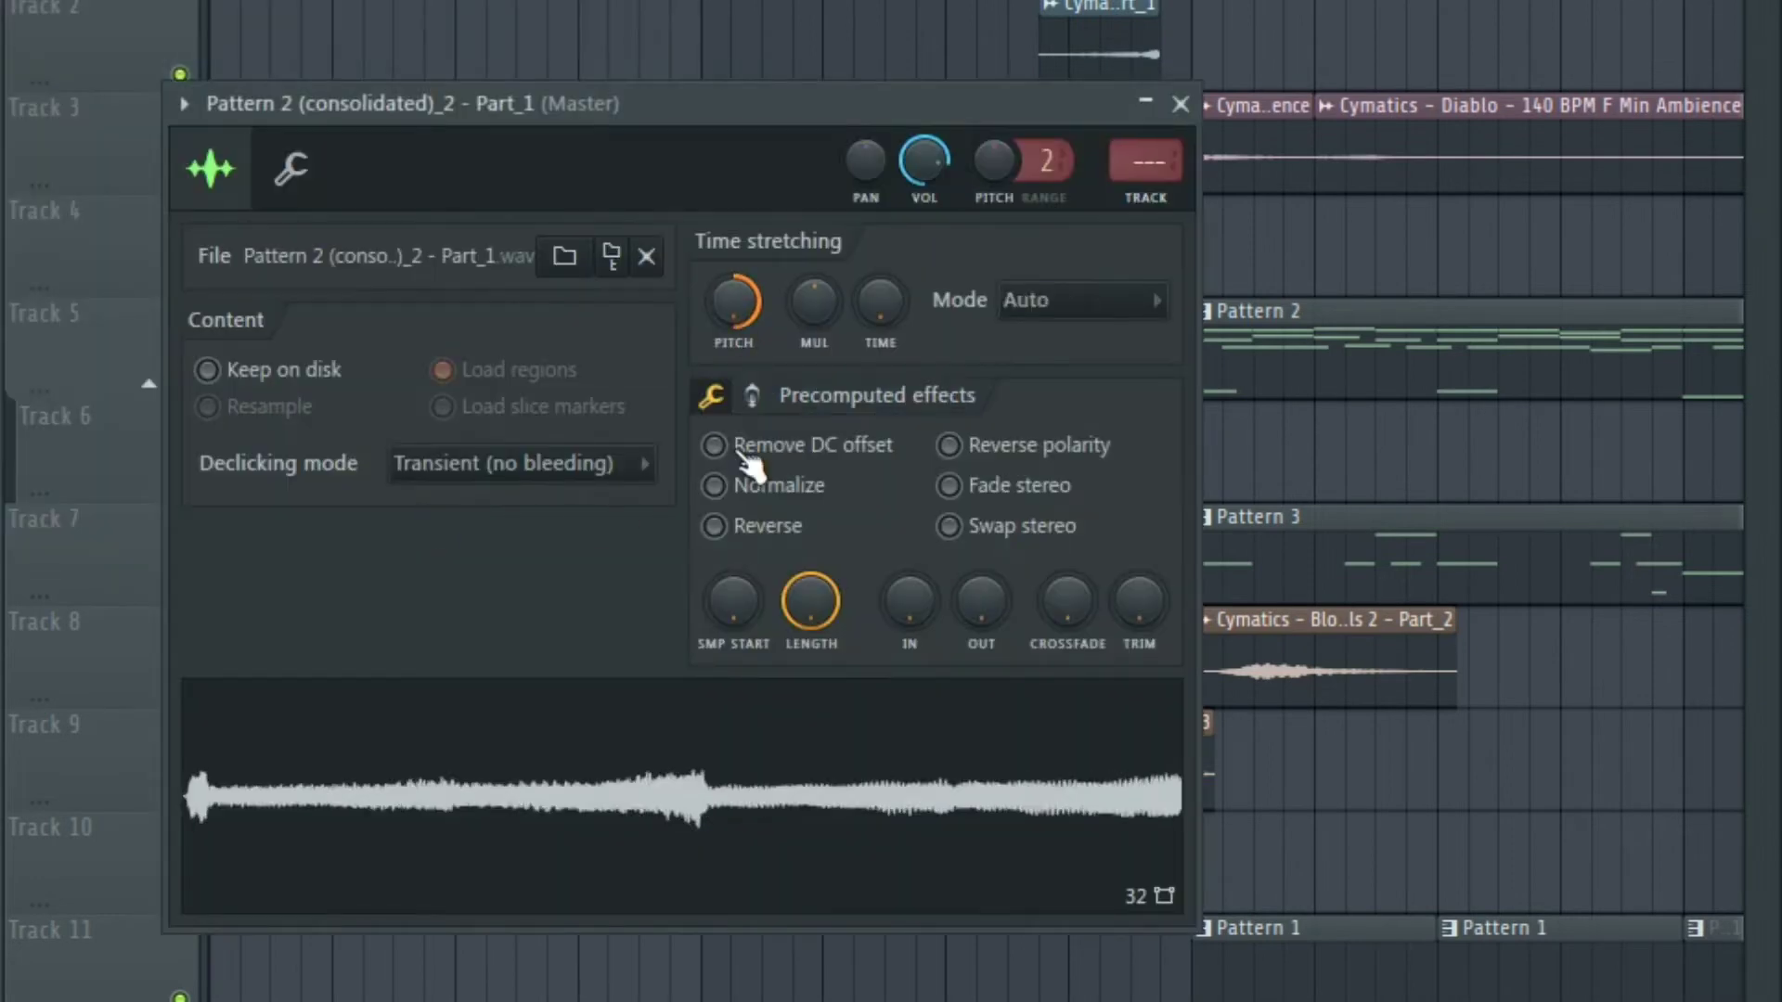
left_click_drag(750, 126, 747, 258)
left_click_drag(719, 263, 744, 554)
key("space")
key("space")
Set the unique sample's declicking mode to Generic (bleeding) and close its channel settings.
left_click(516, 532)
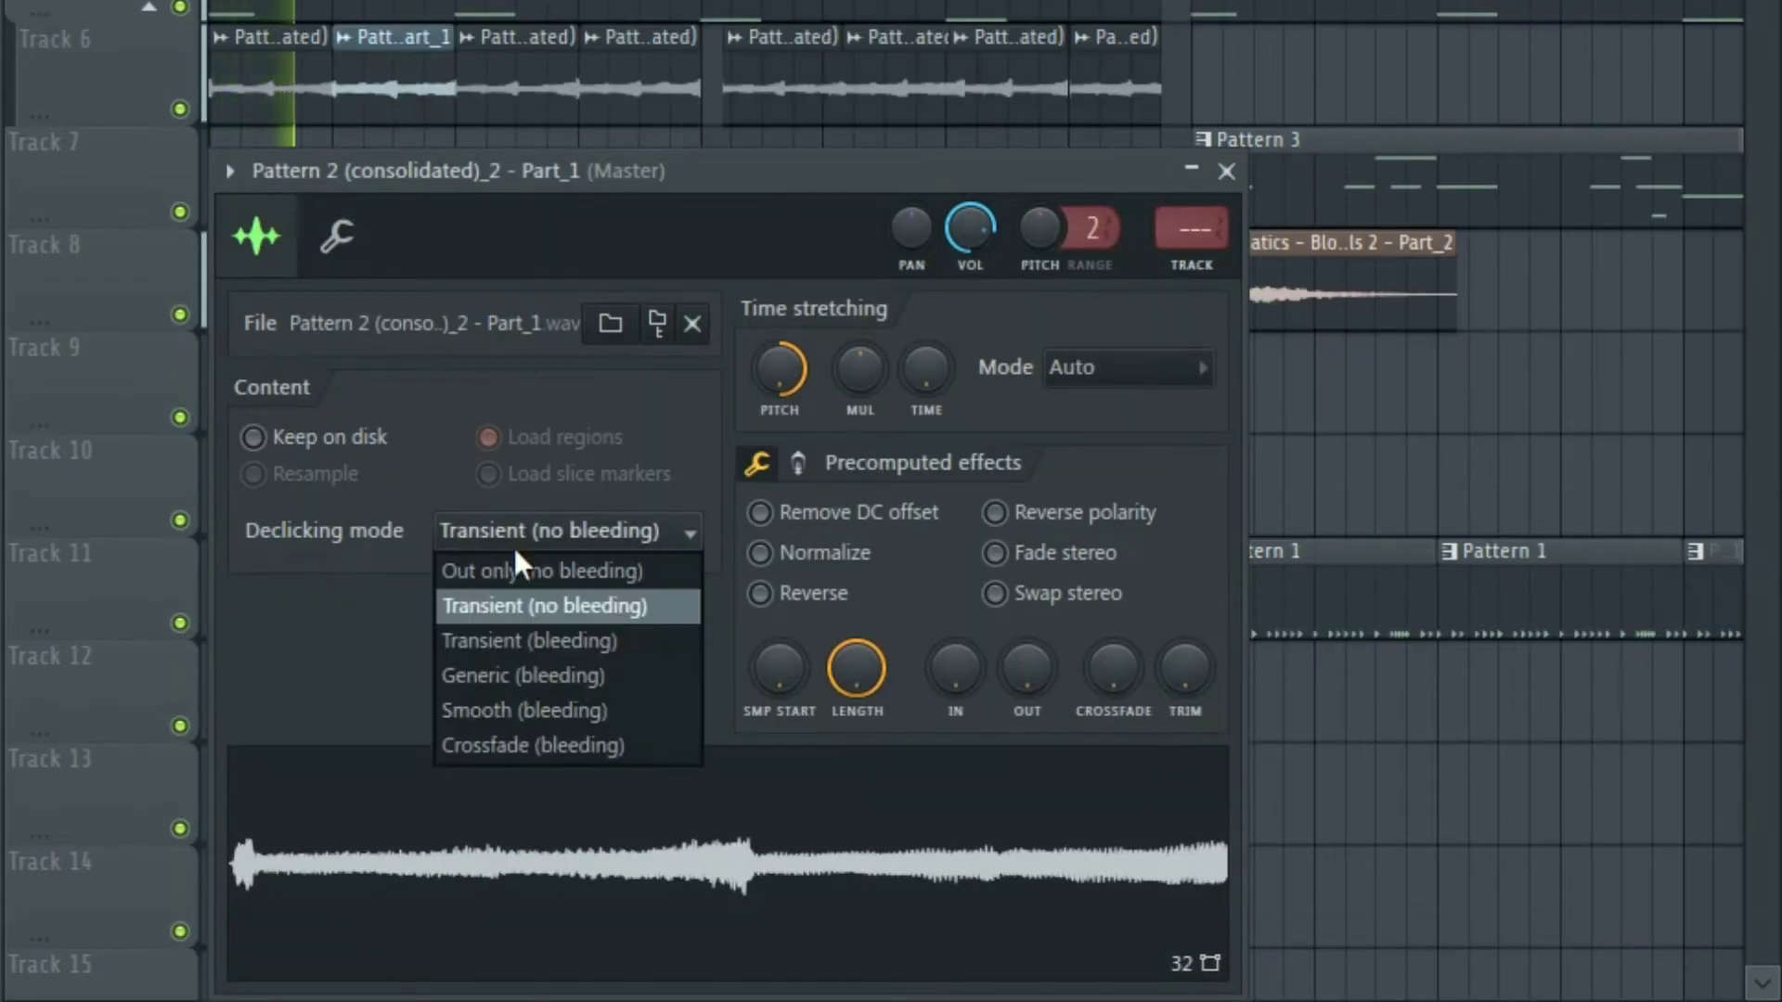
left_click(527, 666)
key("Escape")
Trim the start of the unique bar 2 clip, nudge it closer to bar 2 and move it down to track 7.
scroll(344, 104, "up", 6)
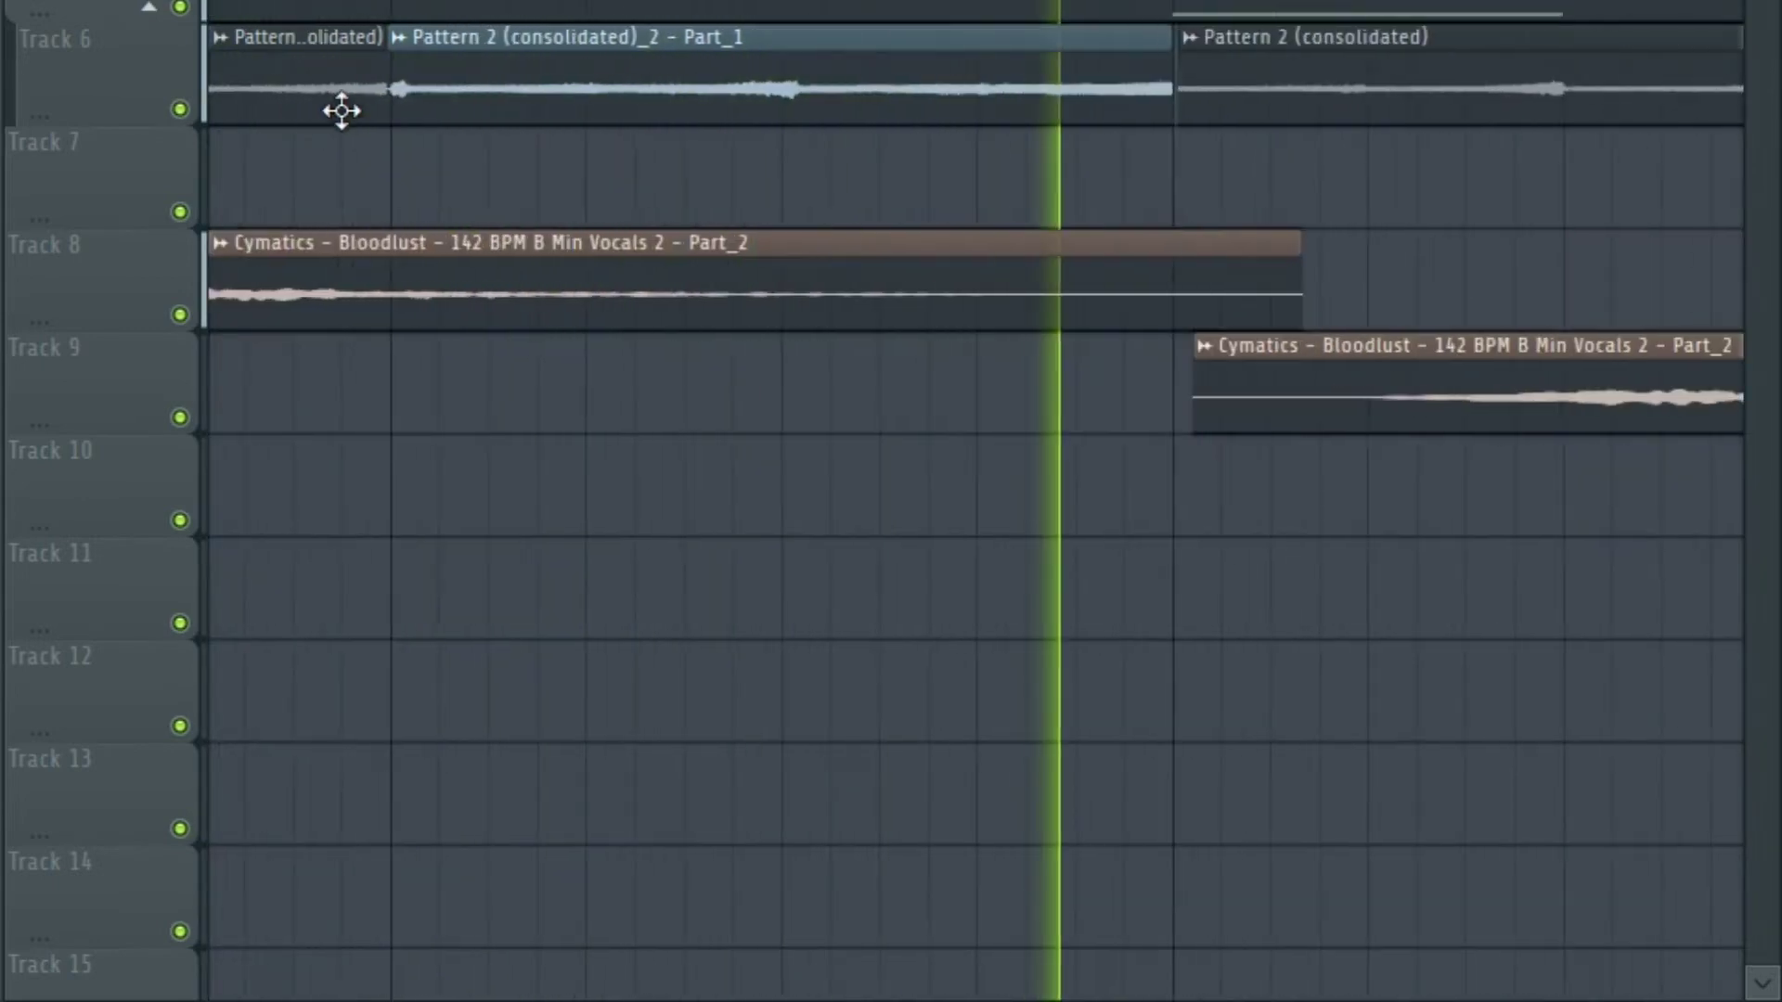
key("space")
key("space")
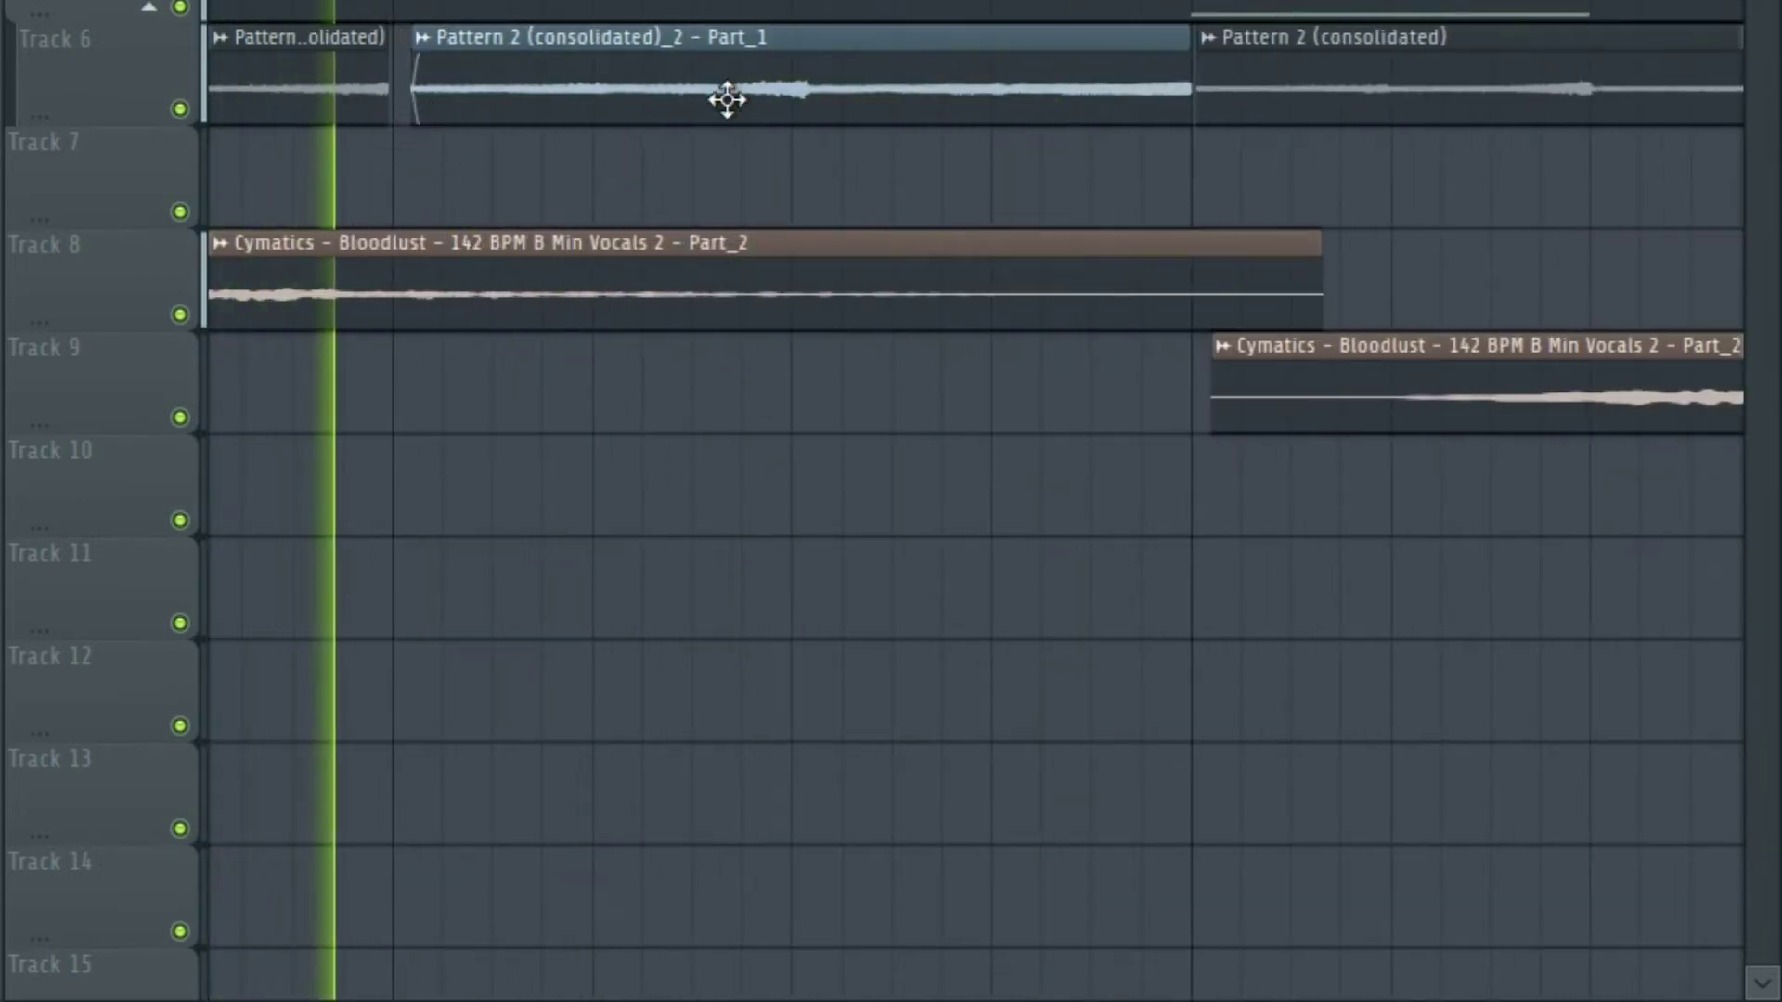
left_click_drag(795, 85, 784, 84)
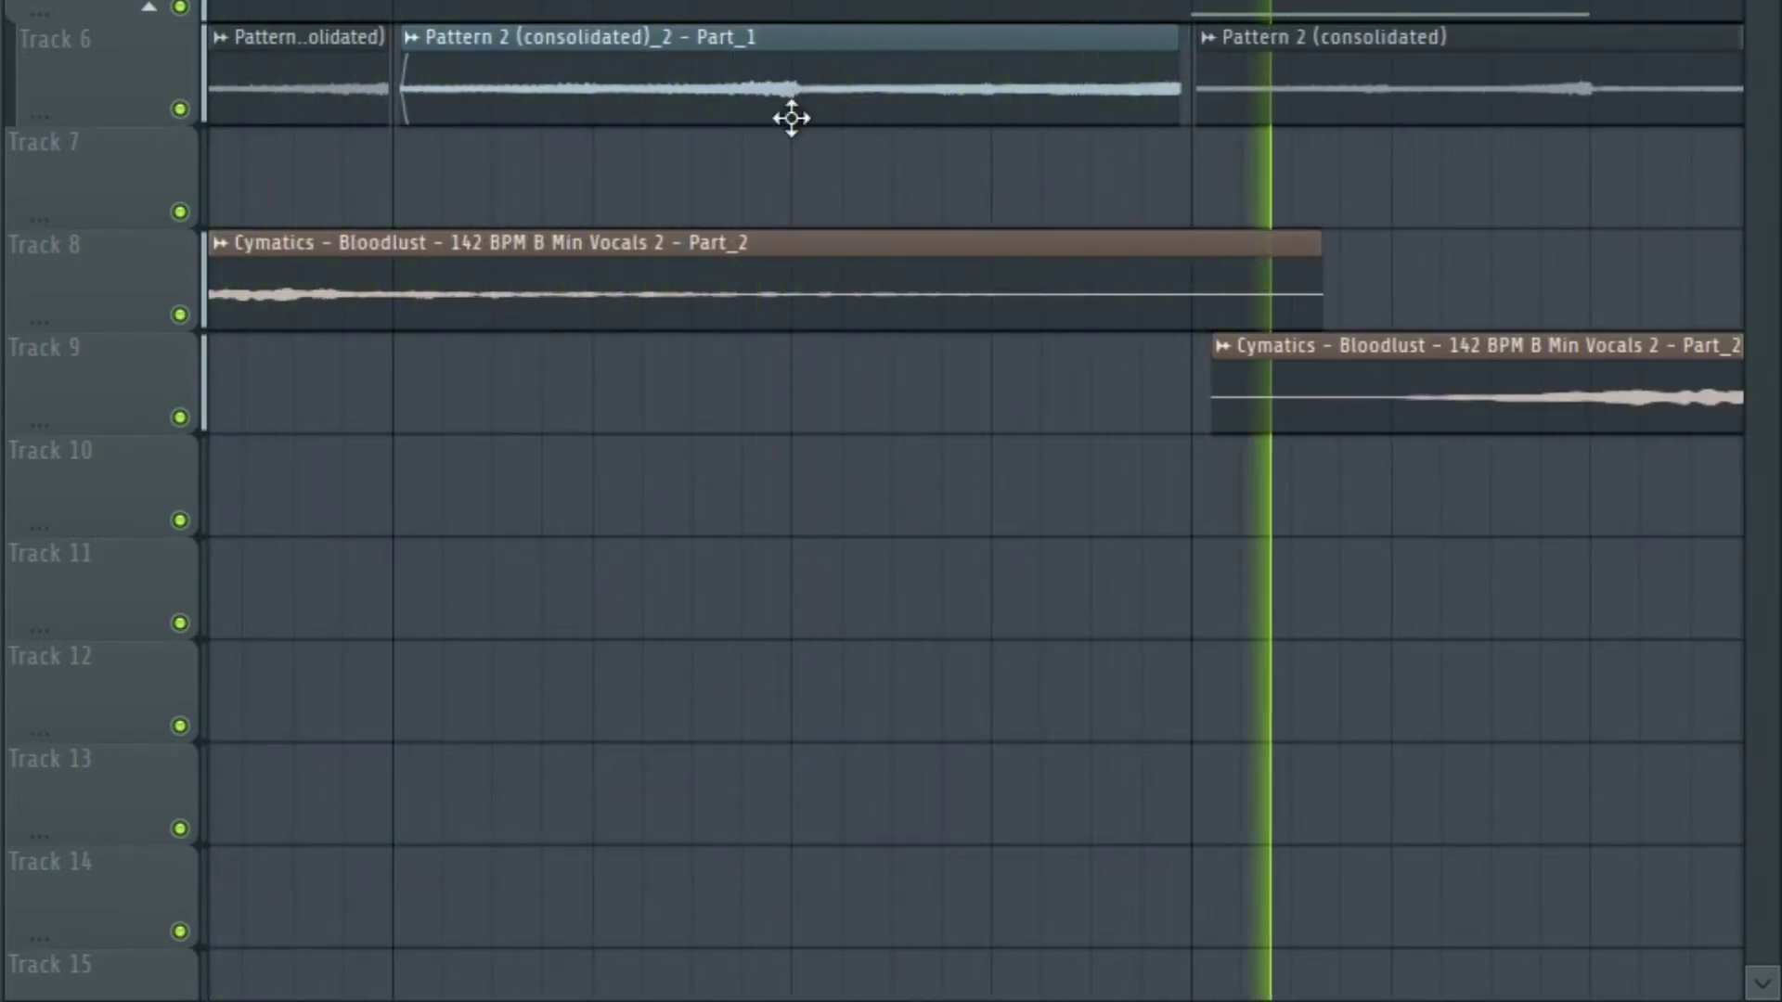
key("space")
left_click_drag(628, 75, 649, 193)
key("space")
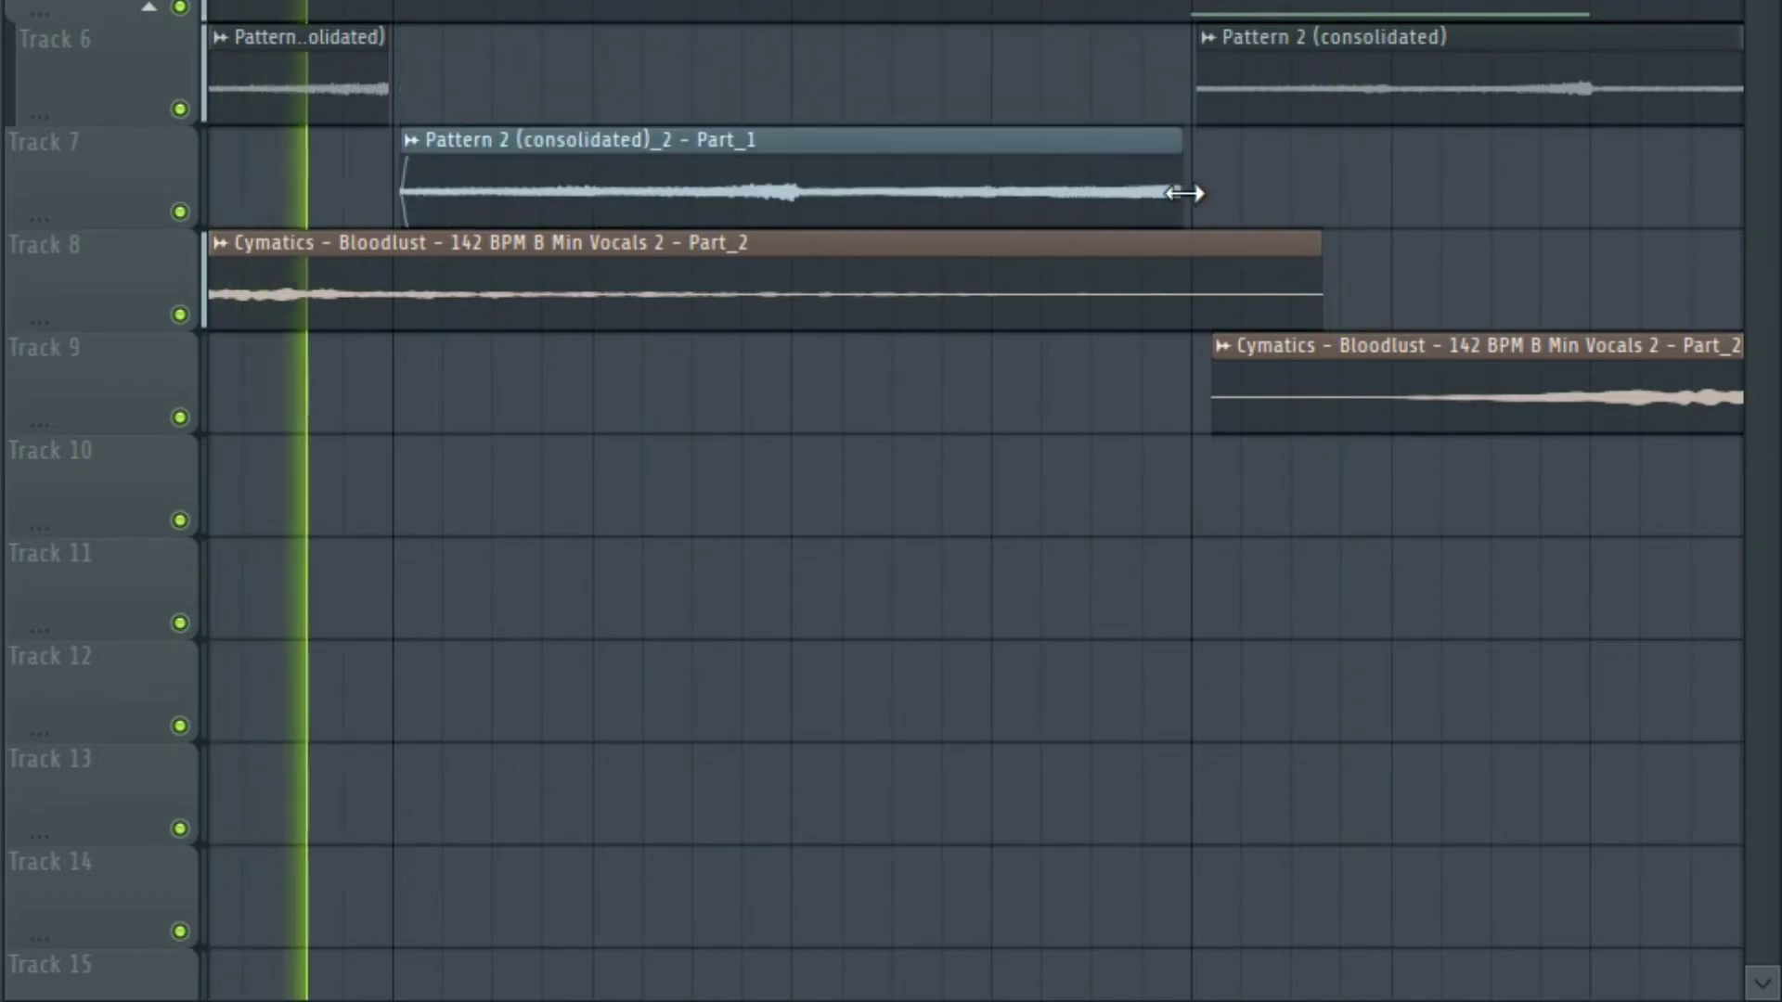
Route the track 7 Pattern 2 (consolidated)_2 - Part_1 sample to mixer insert 11 and load Fruity Reeverb 2 on that insert.
double_click(1014, 186)
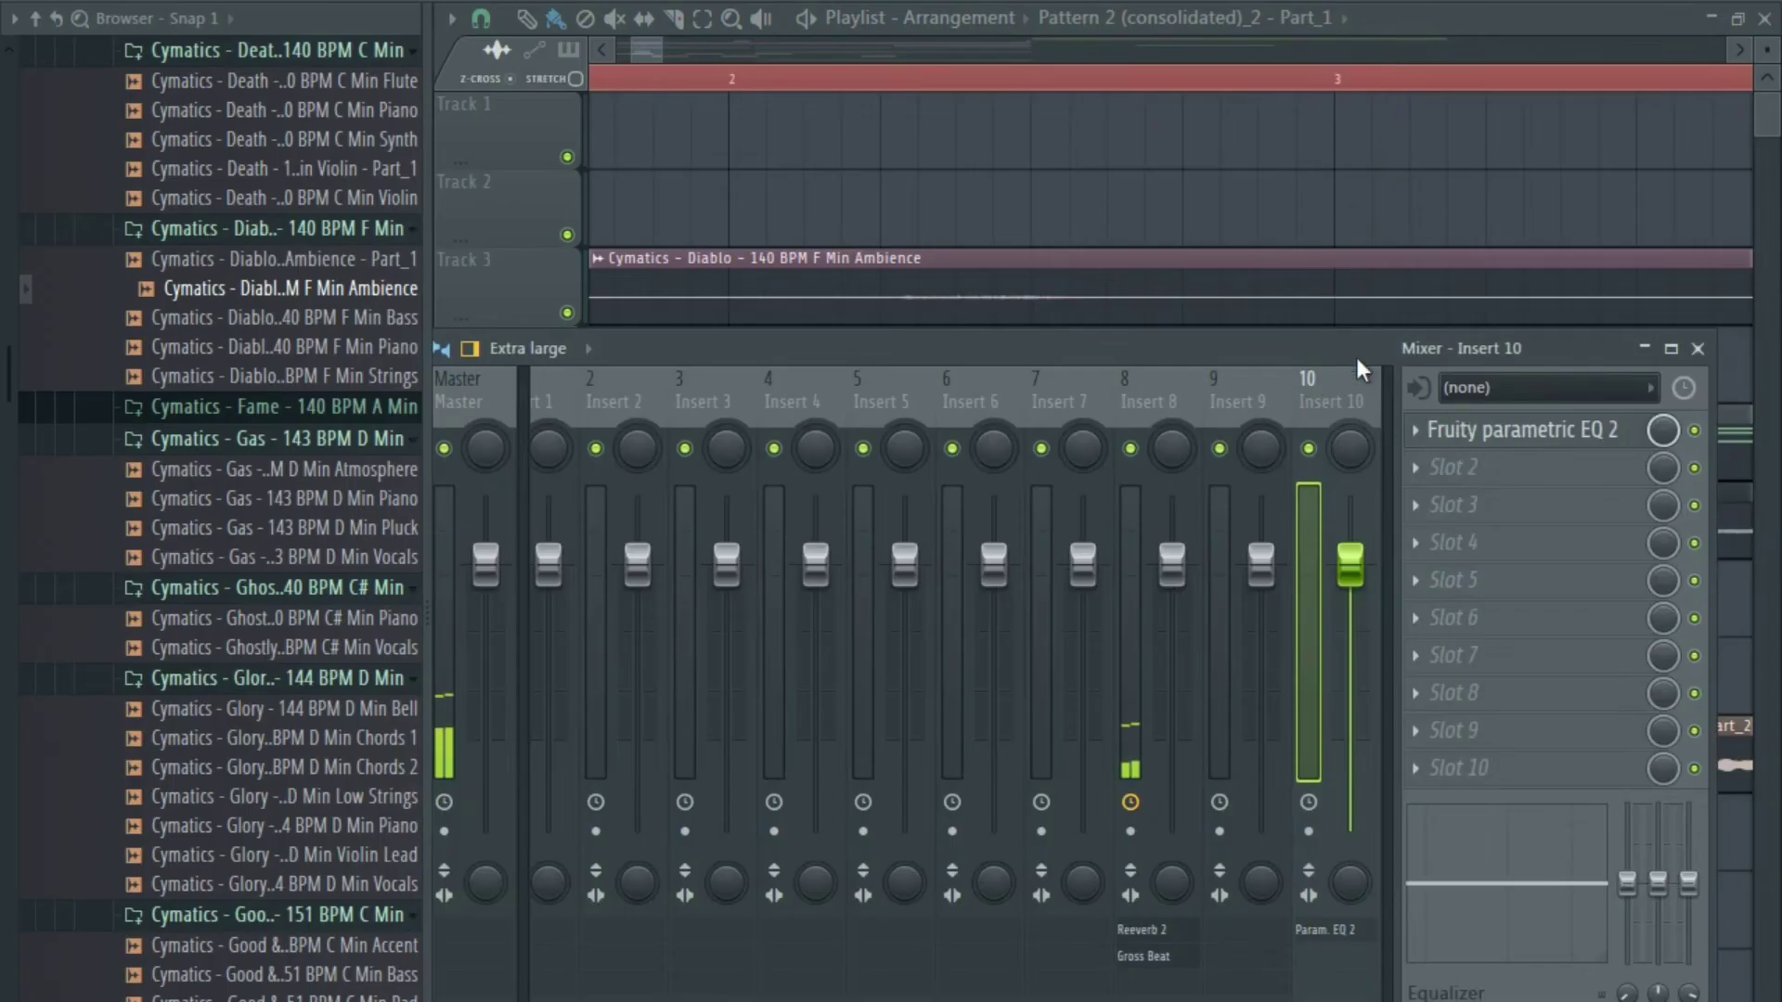
left_click_drag(1354, 353, 1323, 689)
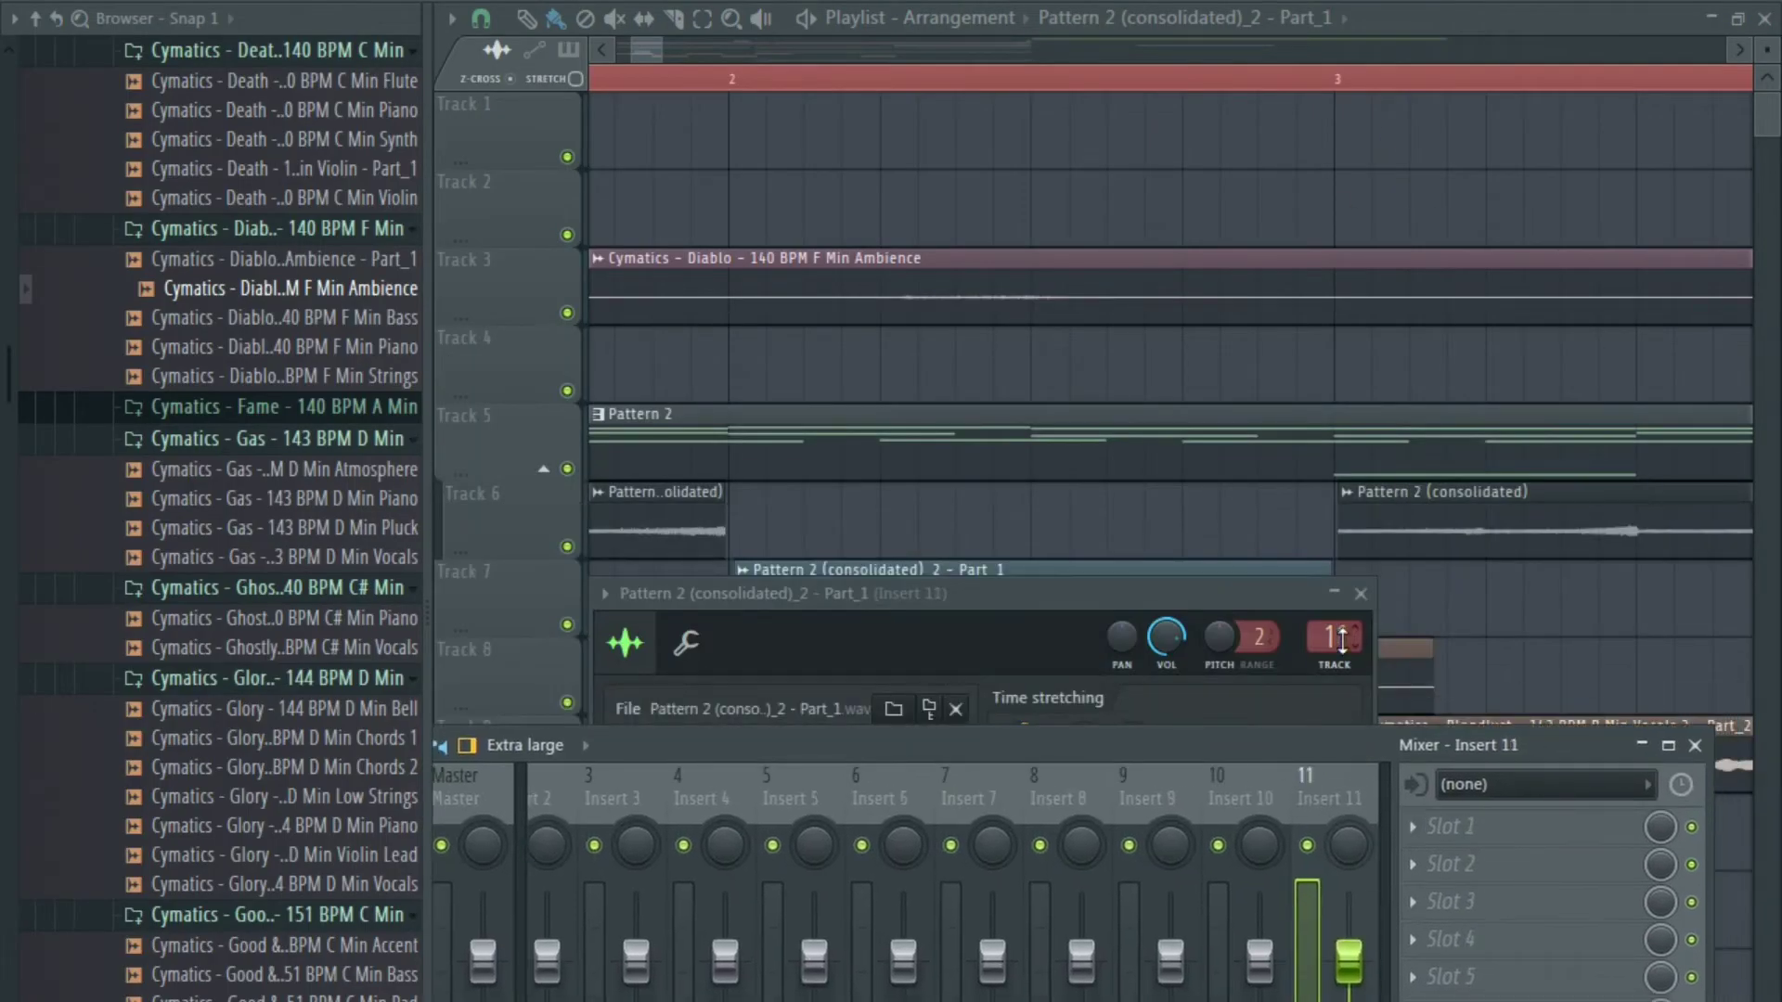
left_click(1463, 830)
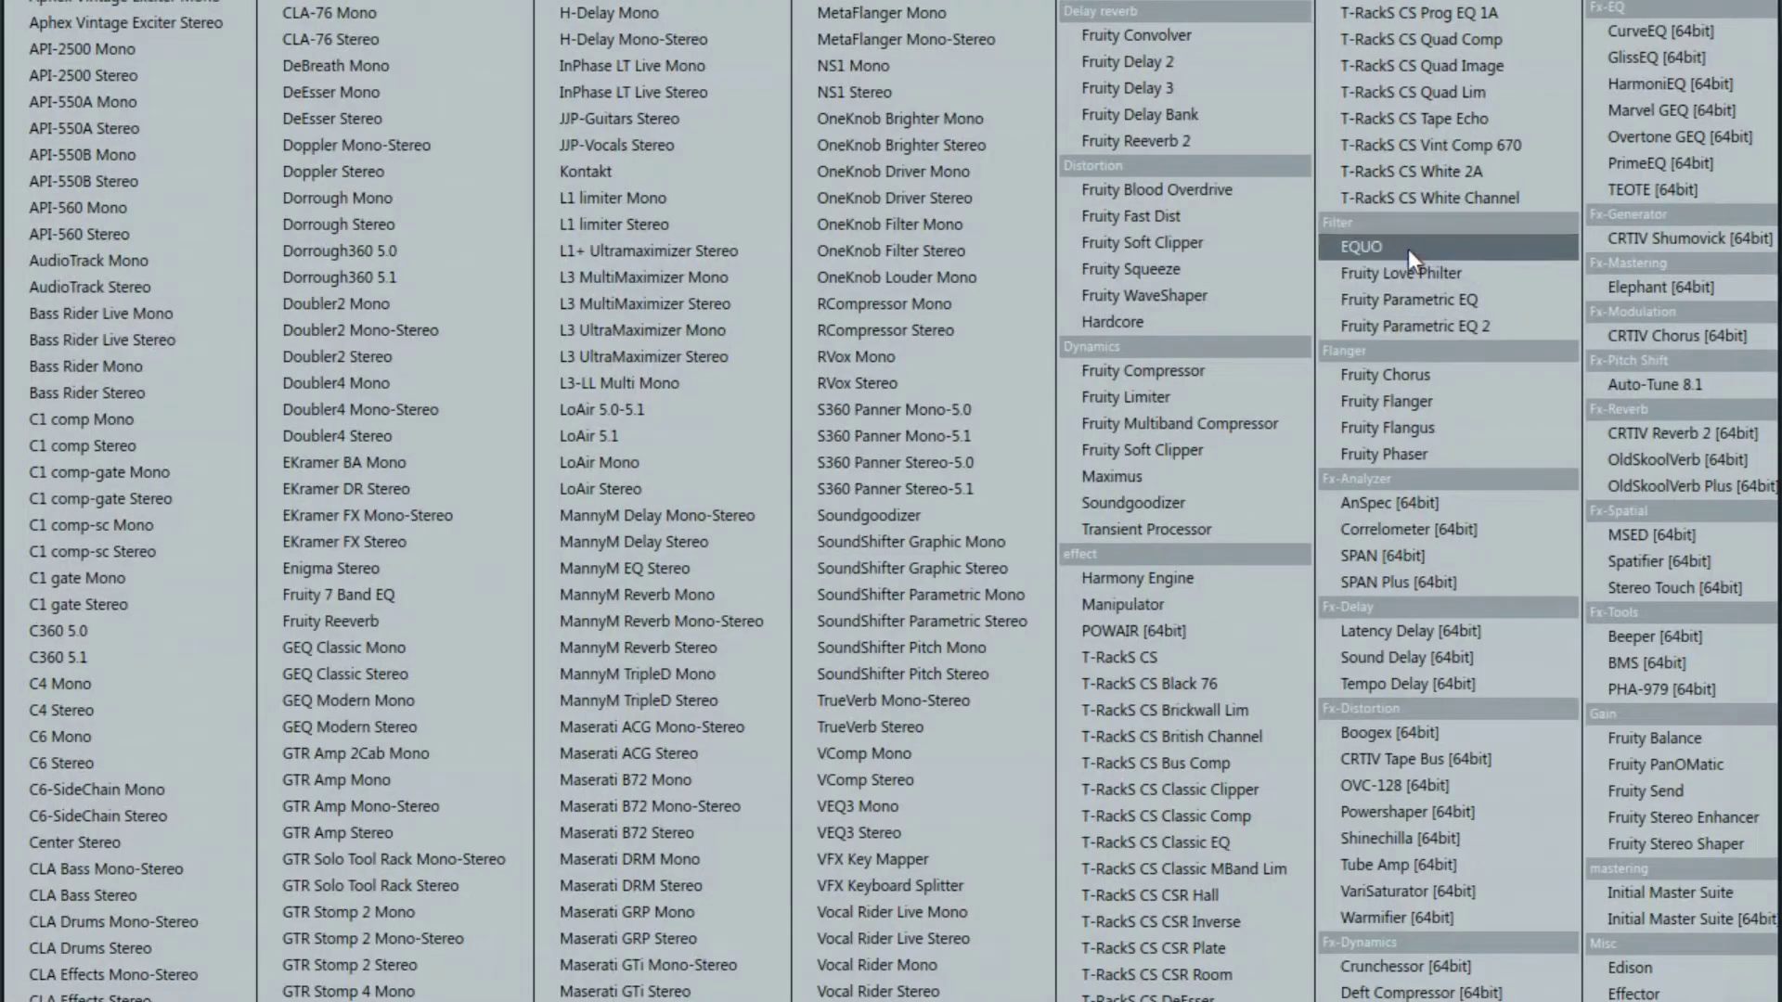
left_click(1253, 148)
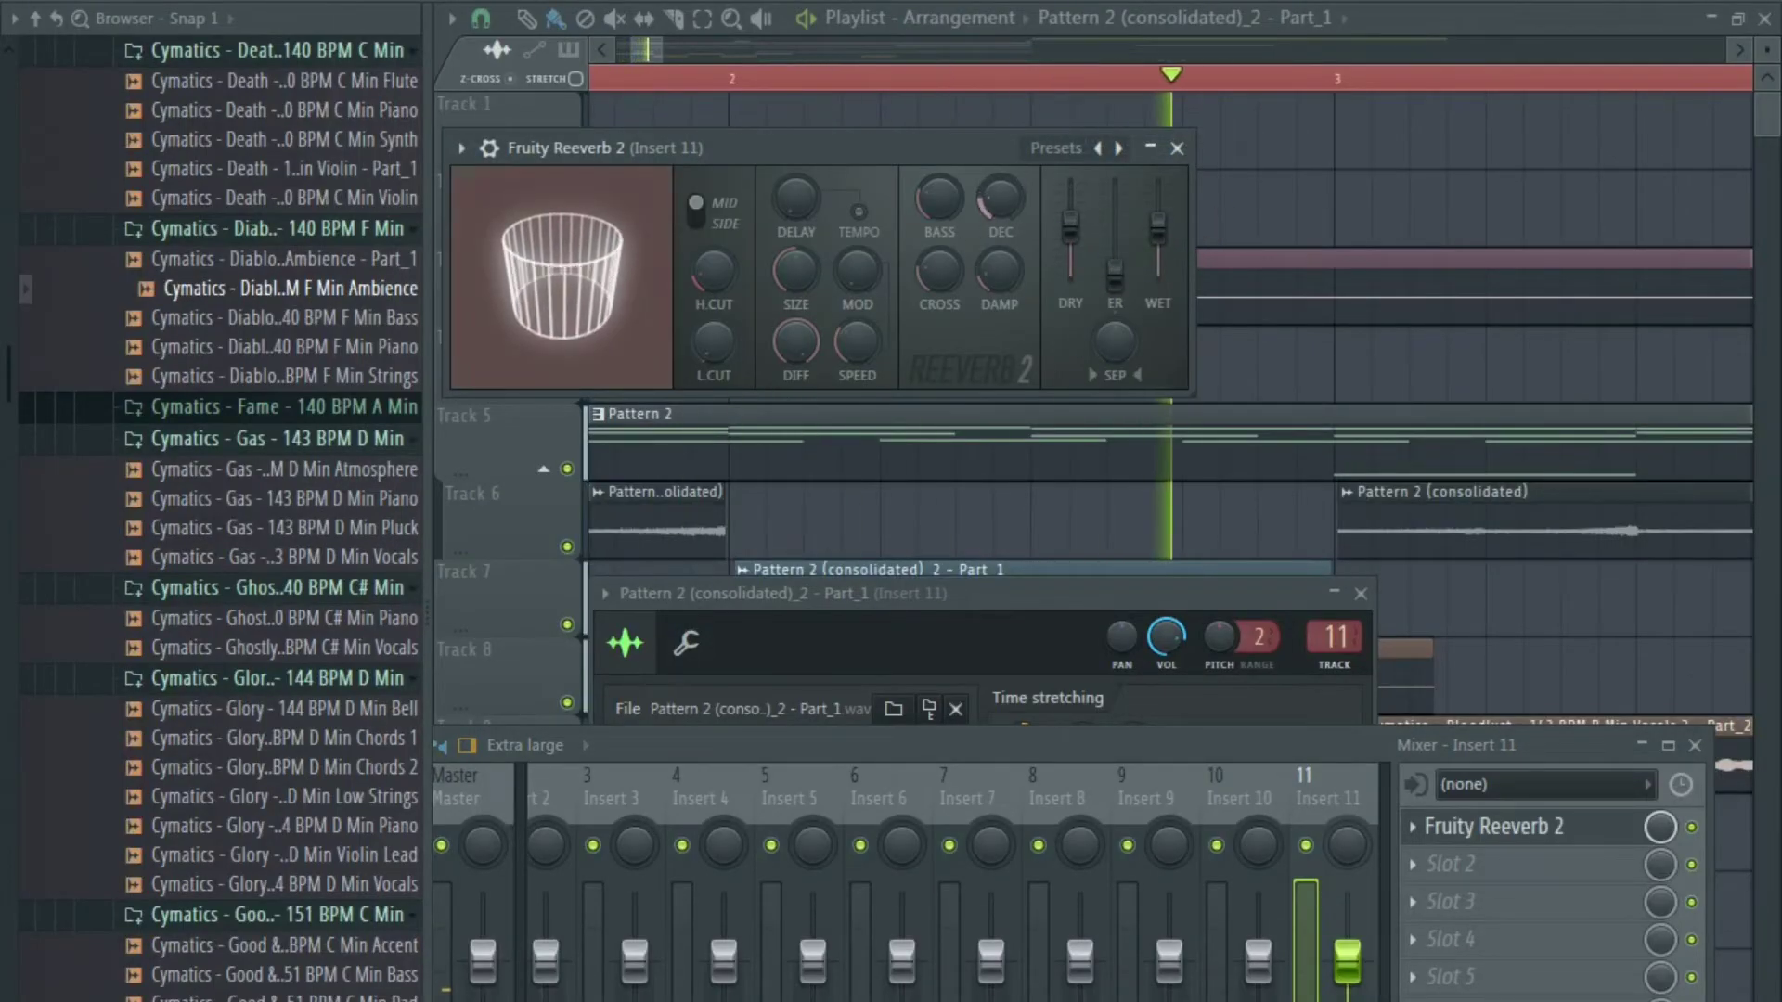
Increase the room size in Fruity Reeverb 2 on insert 11 while playing the section.
key("space")
left_click_drag(796, 271, 796, 206)
key("space")
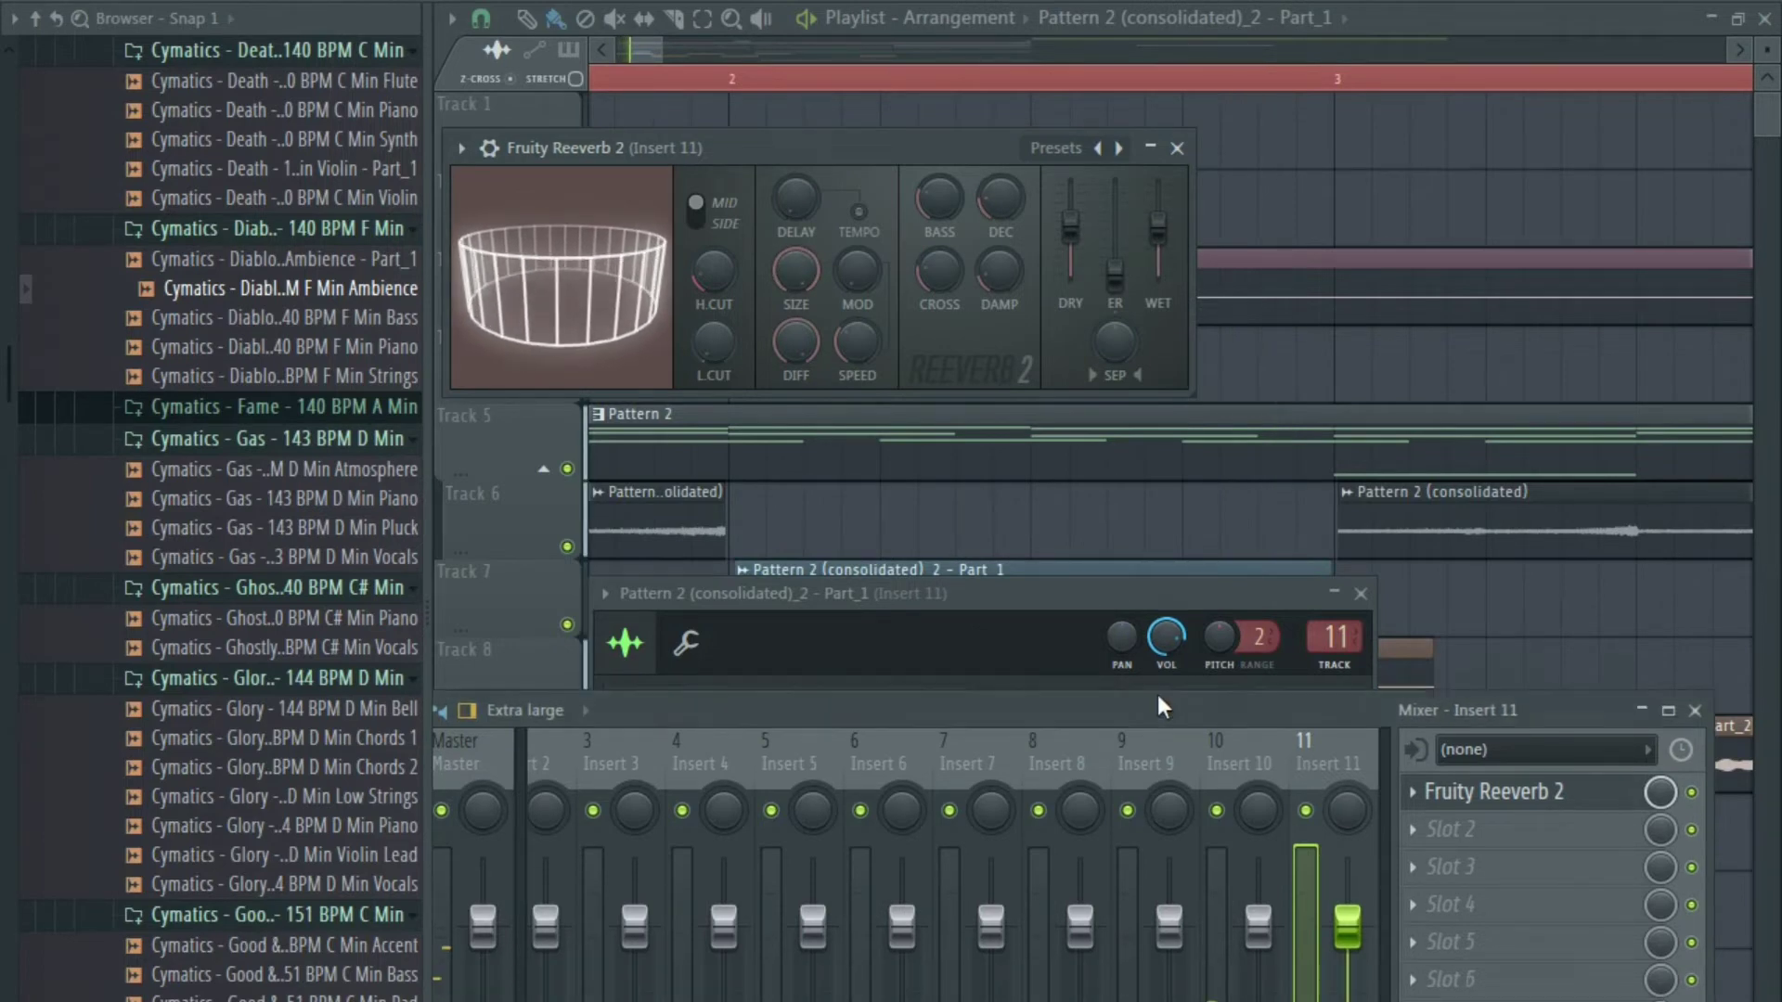
Lower insert 11's equalizer bands to -18.0 at 90 Hz, -4.4 at 1.5k and about -2.2 at 8.0k, and return to the playlist.
left_click_drag(1159, 744, 980, 146)
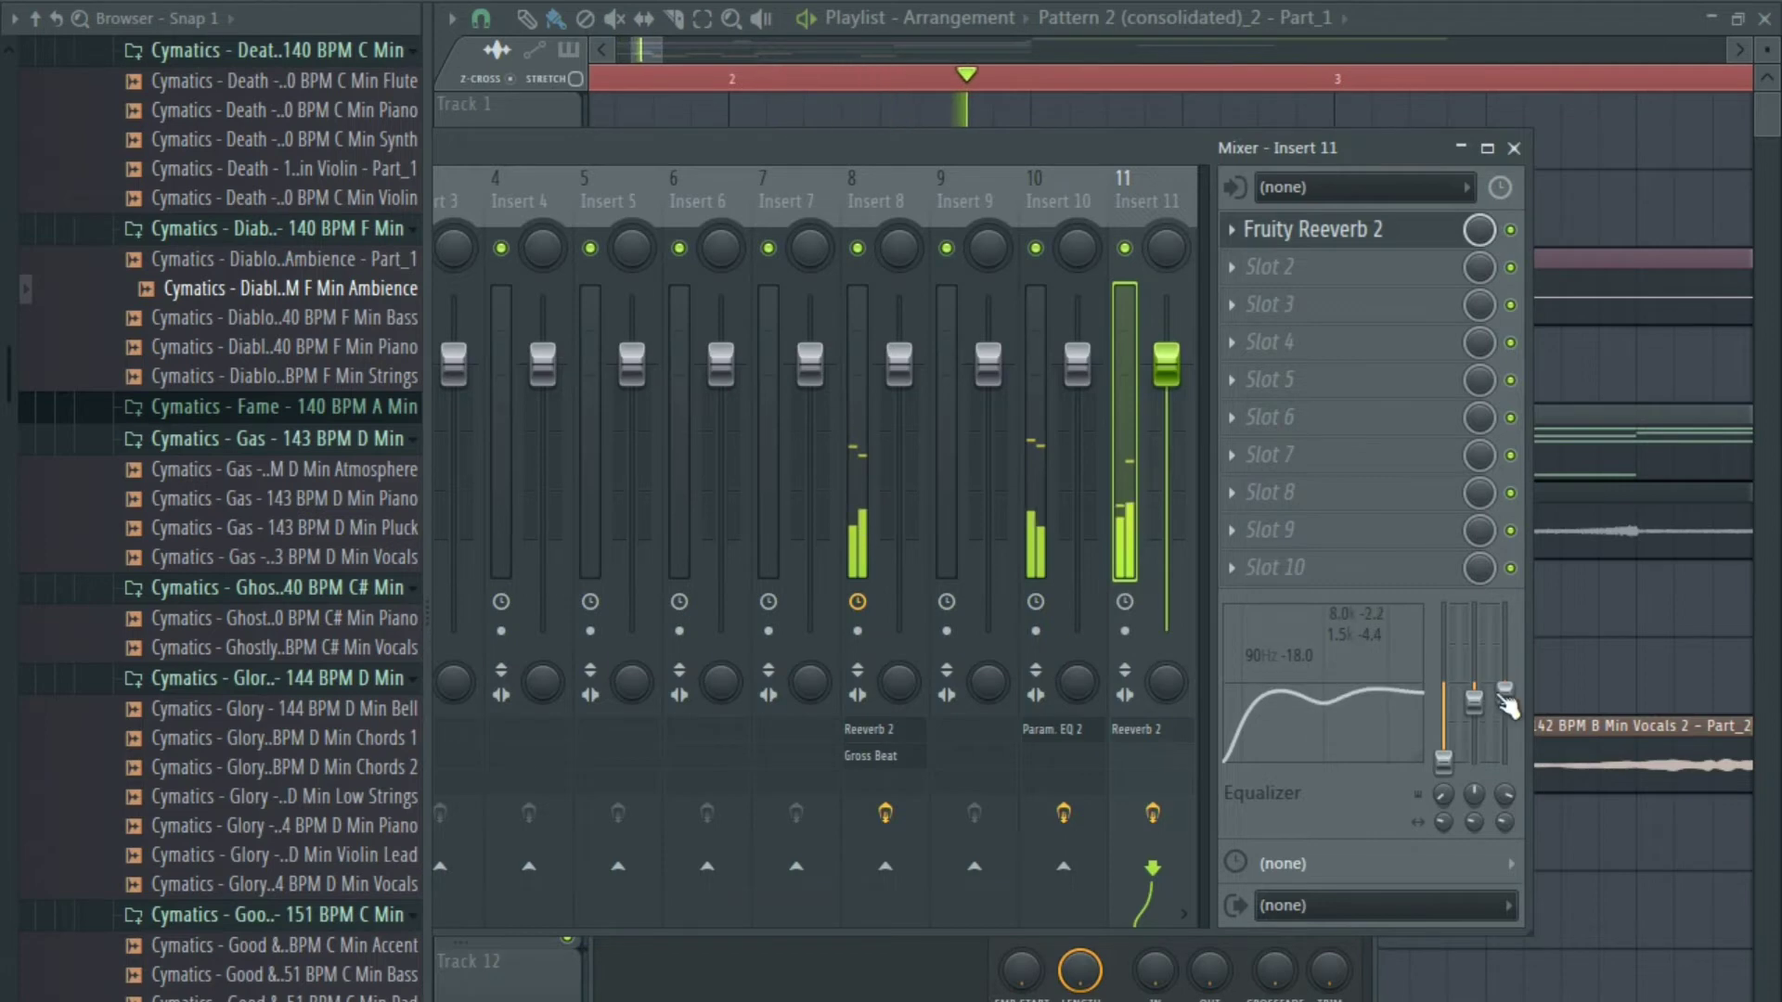
key("Escape")
key("Escape")
key("space")
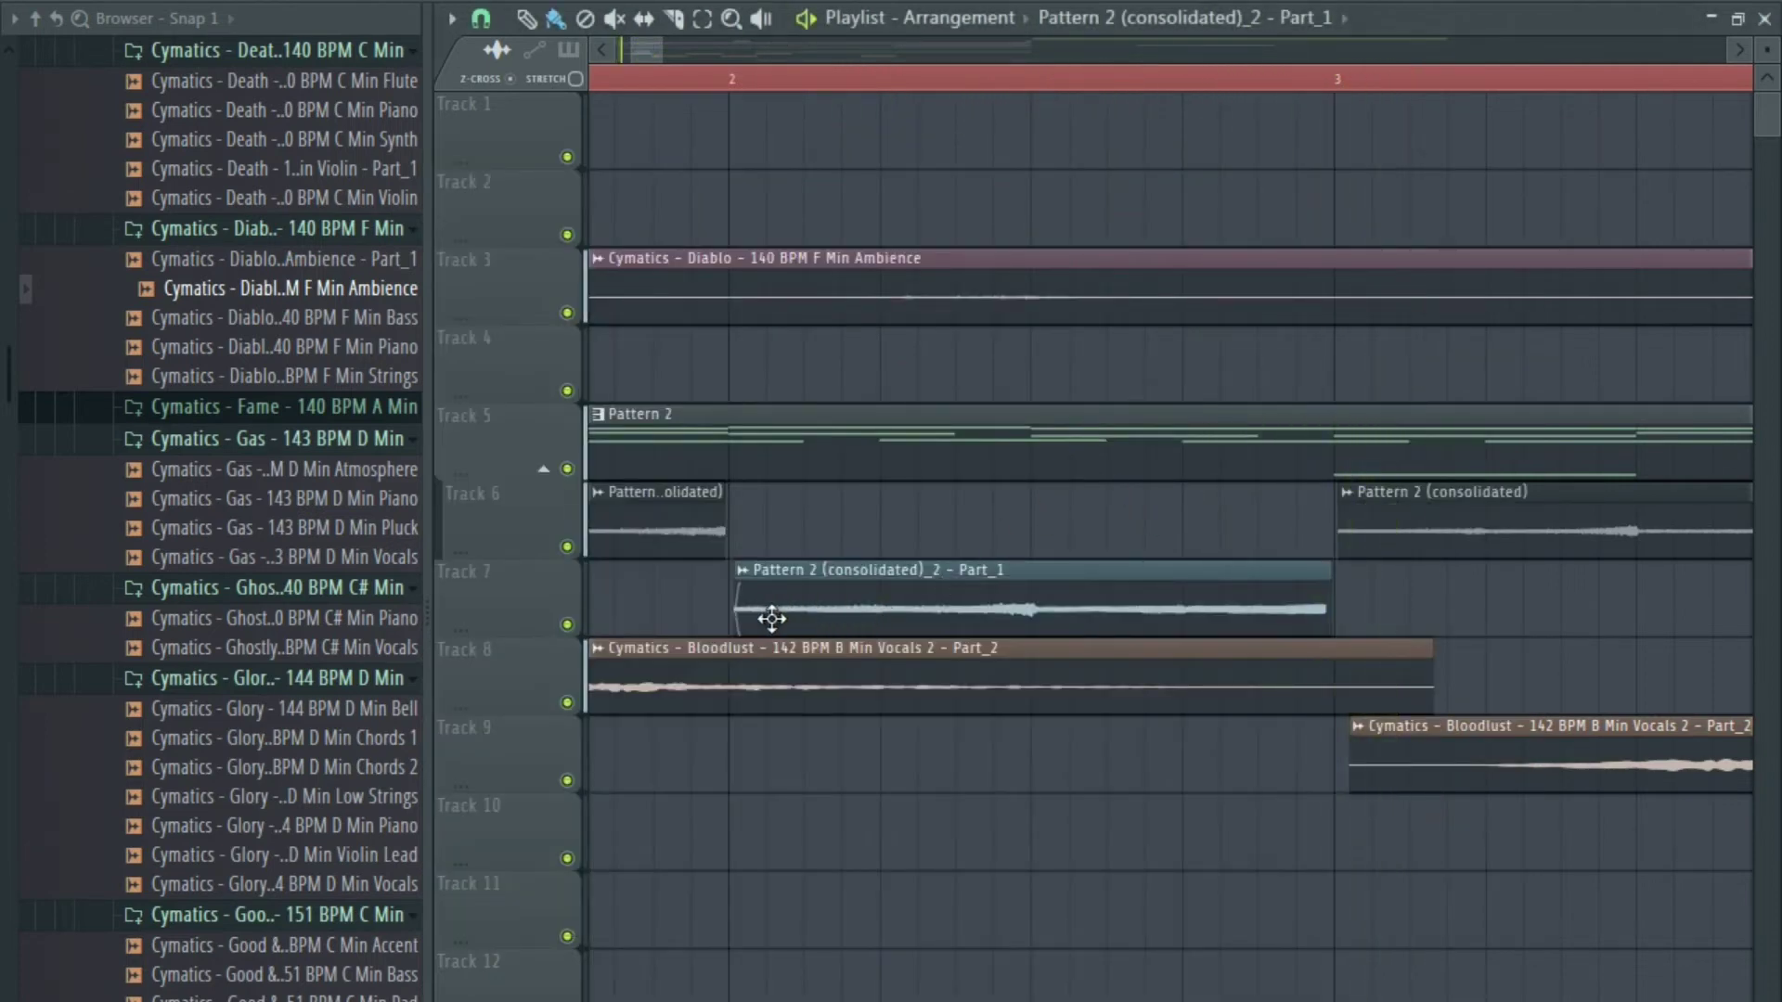
Play back the unique clip on track 7 and shorten its end to just before bar 3.
scroll(1043, 607, "up", 2)
key("space")
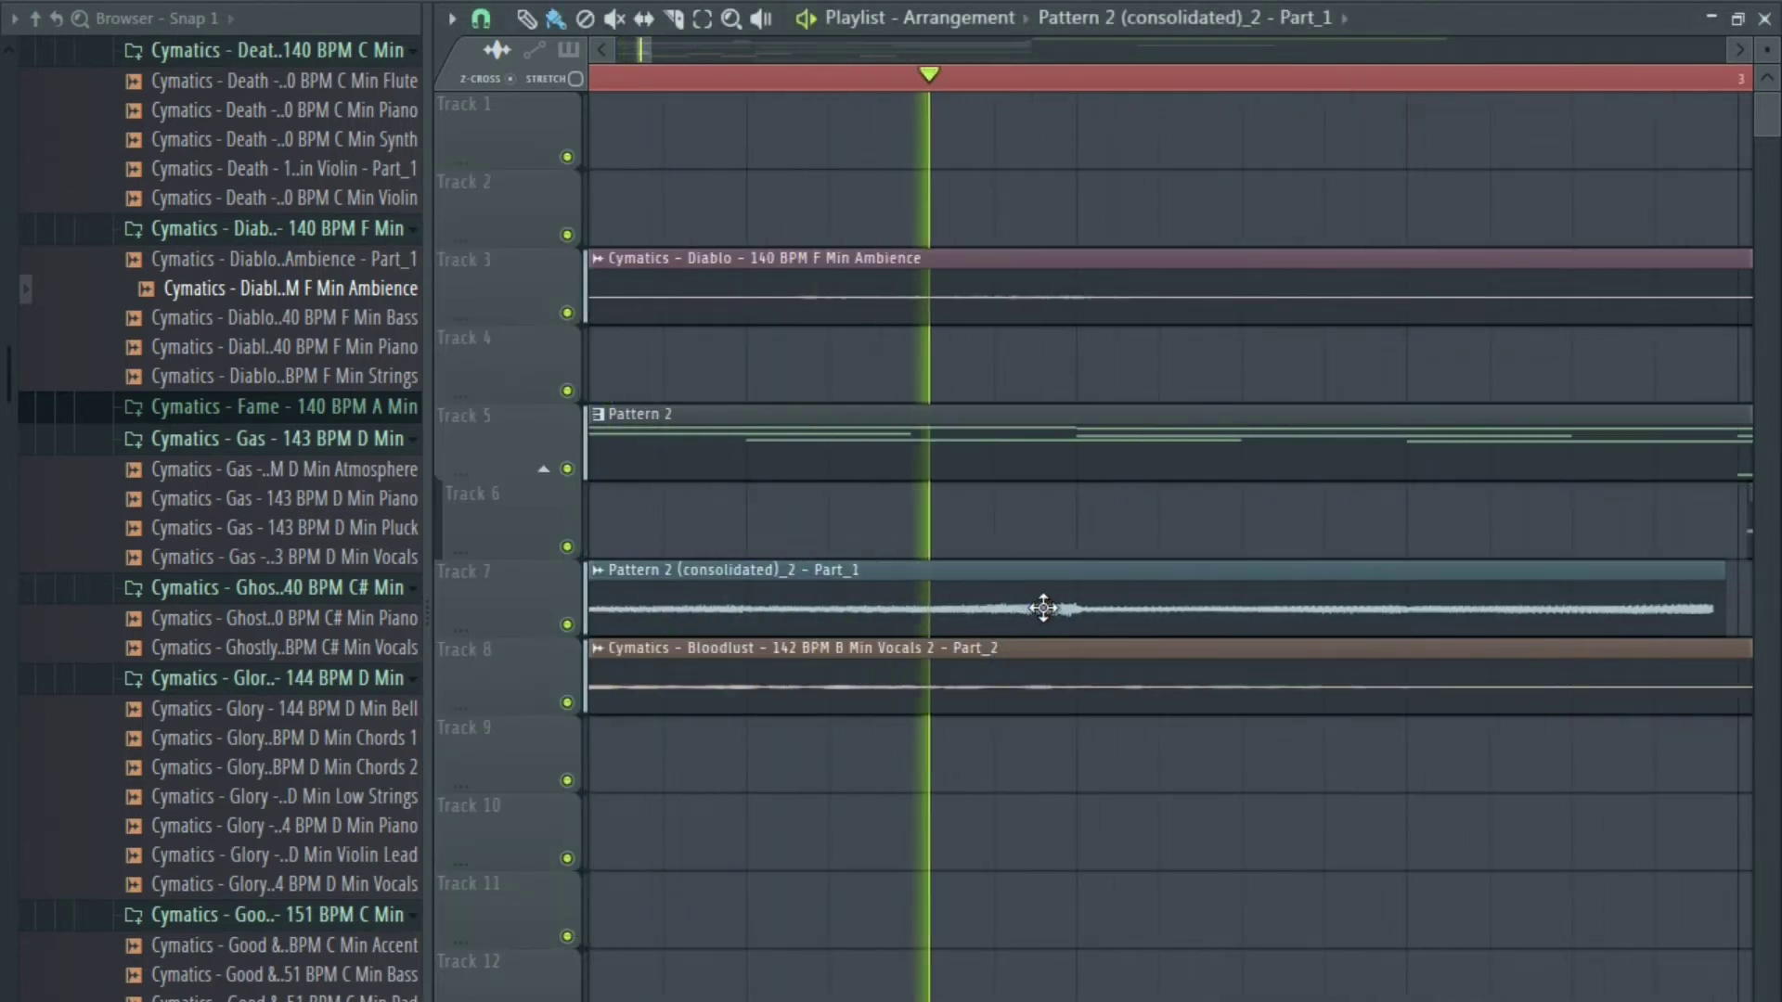
scroll(1030, 601, "down", 1)
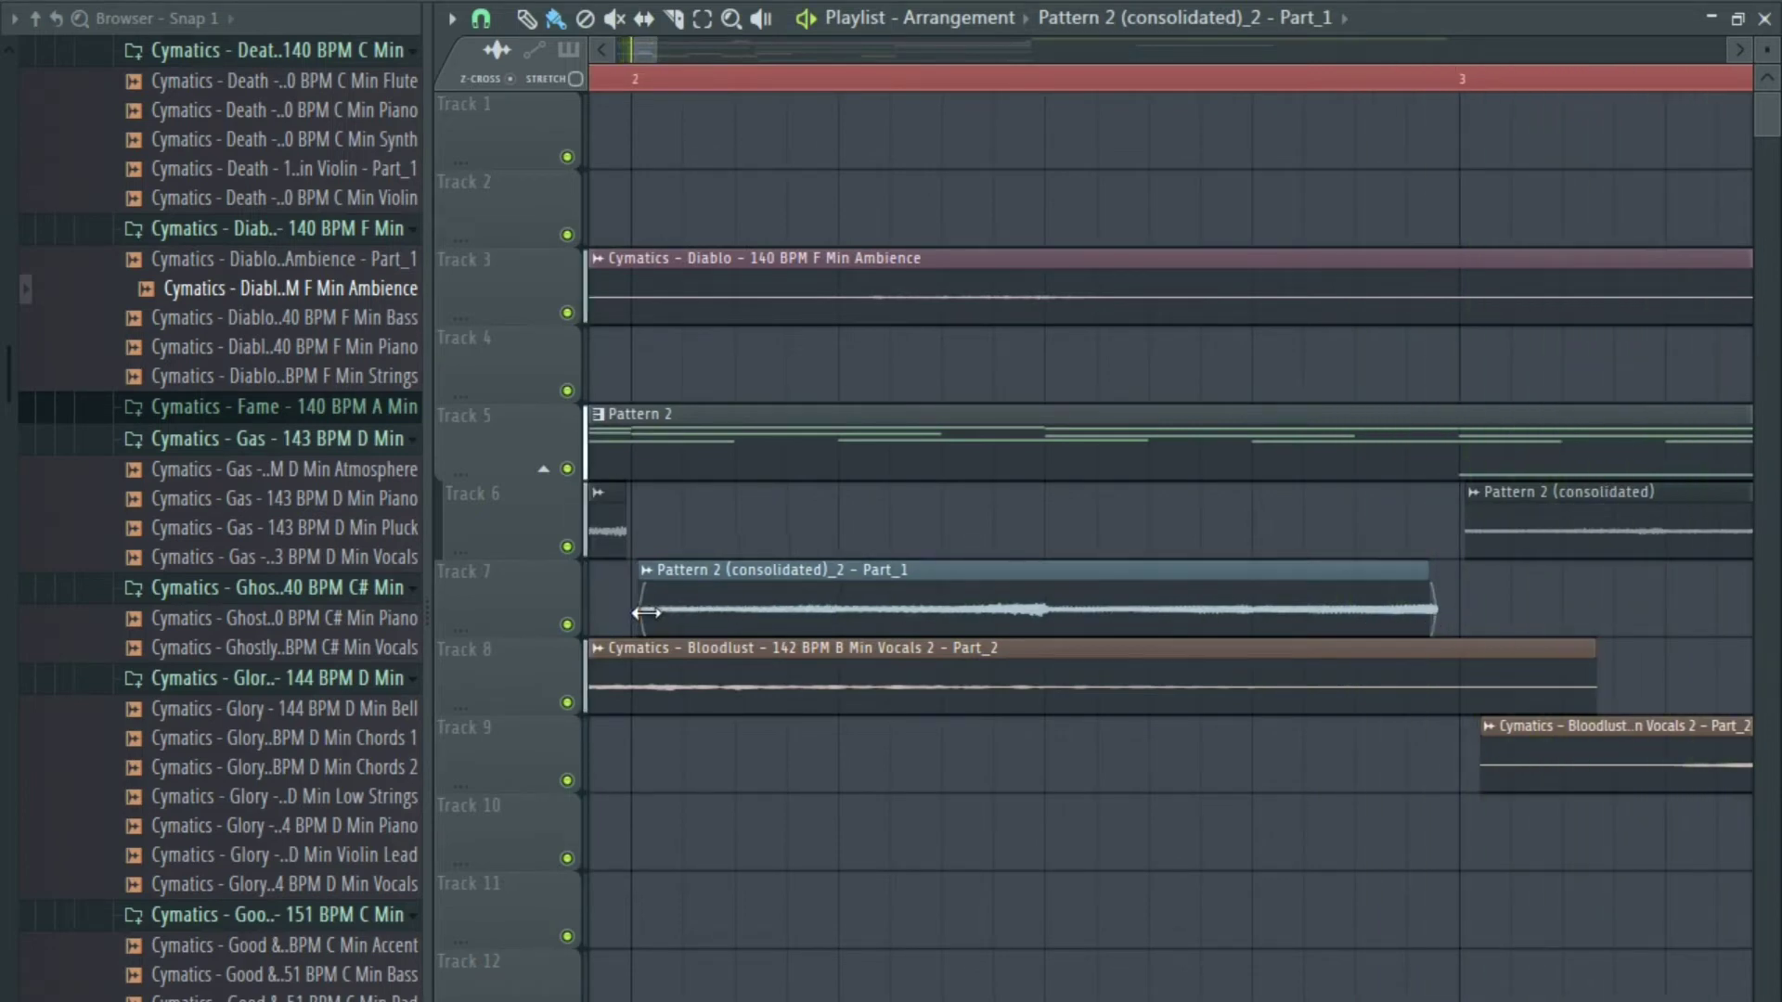
left_click_drag(706, 591, 824, 574)
key("space")
Change the declicking mode of the Pattern 2 (consolidated) audio on track 6 and close its channel settings.
double_click(722, 553)
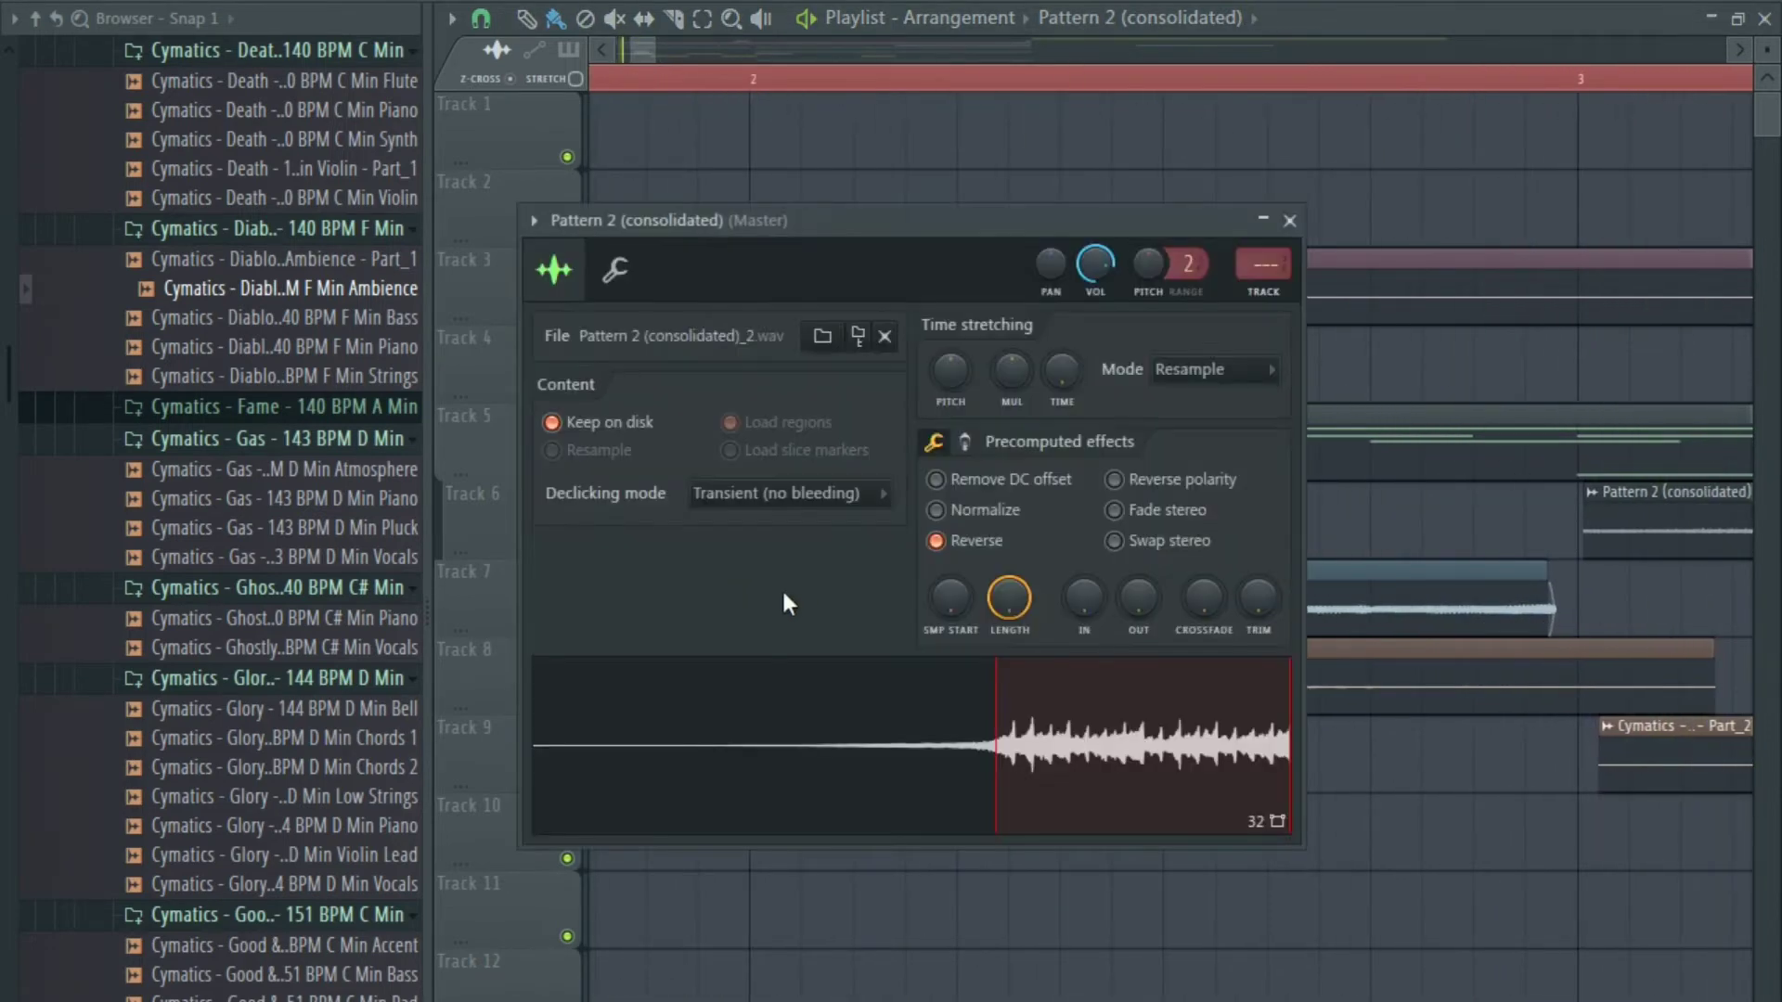
left_click(741, 499)
left_click(742, 605)
key("Escape")
Play the arrangement from the intro into the following section to check how the layered clips fit together.
scroll(743, 557, "up", 2)
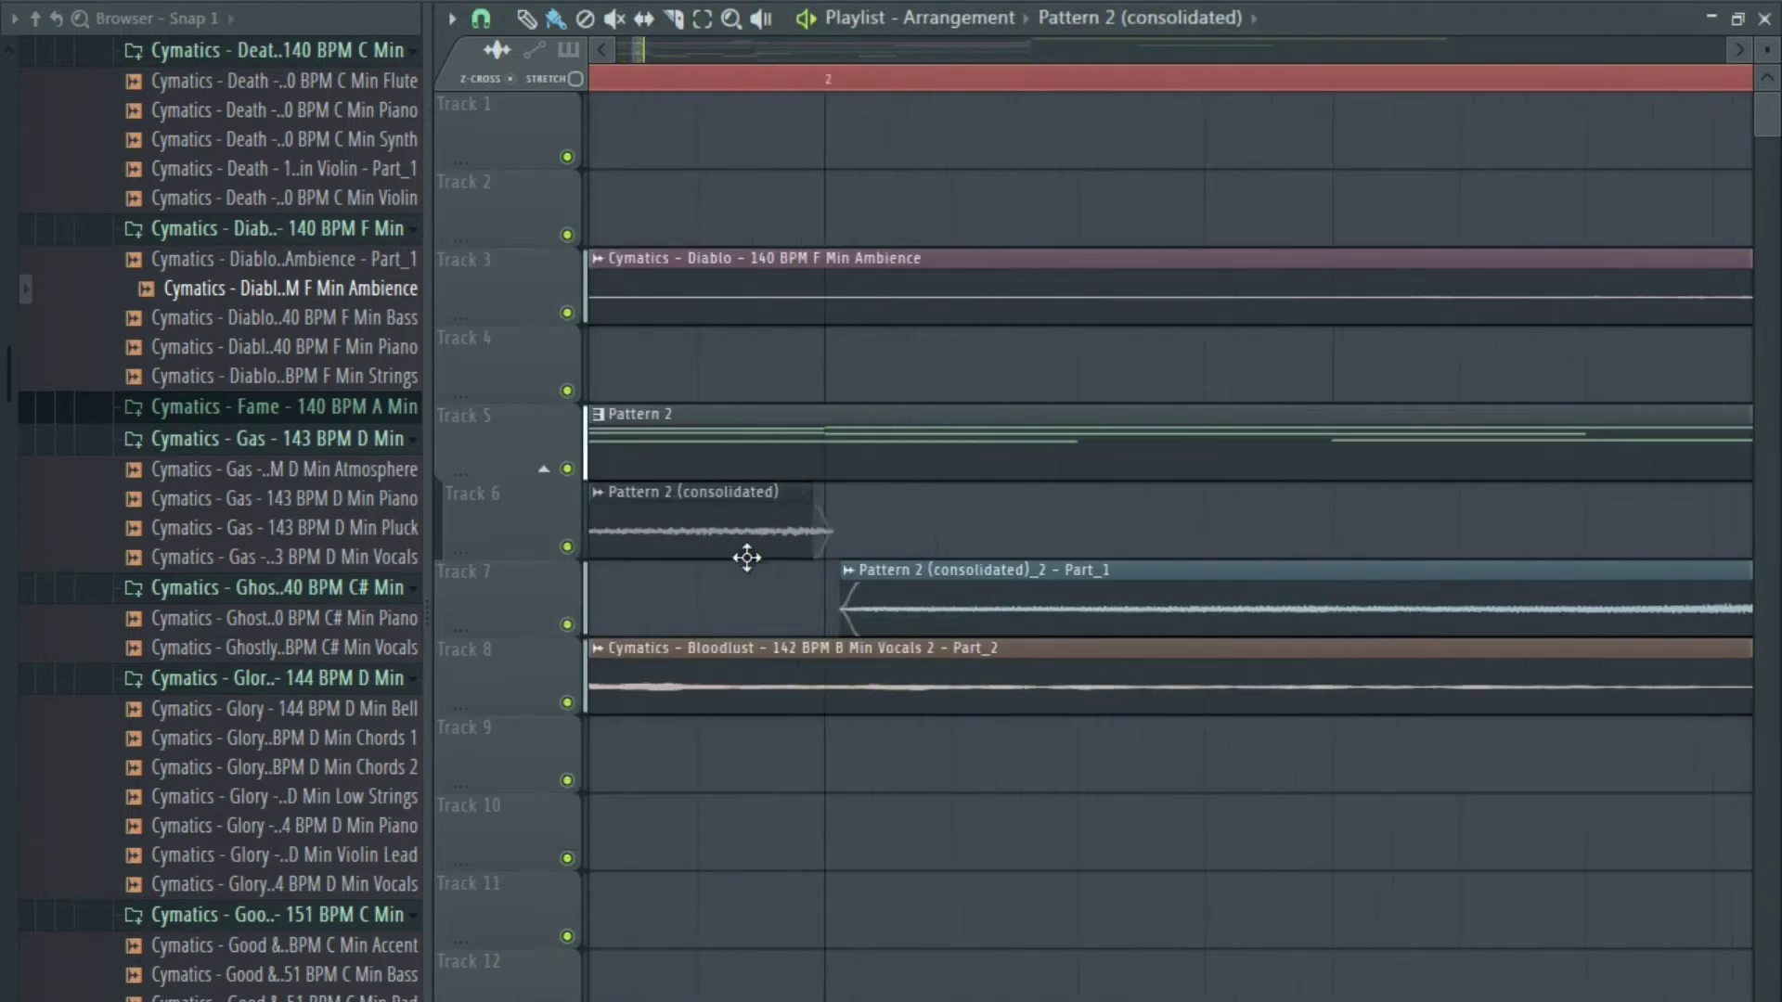
scroll(835, 540, "down", 4)
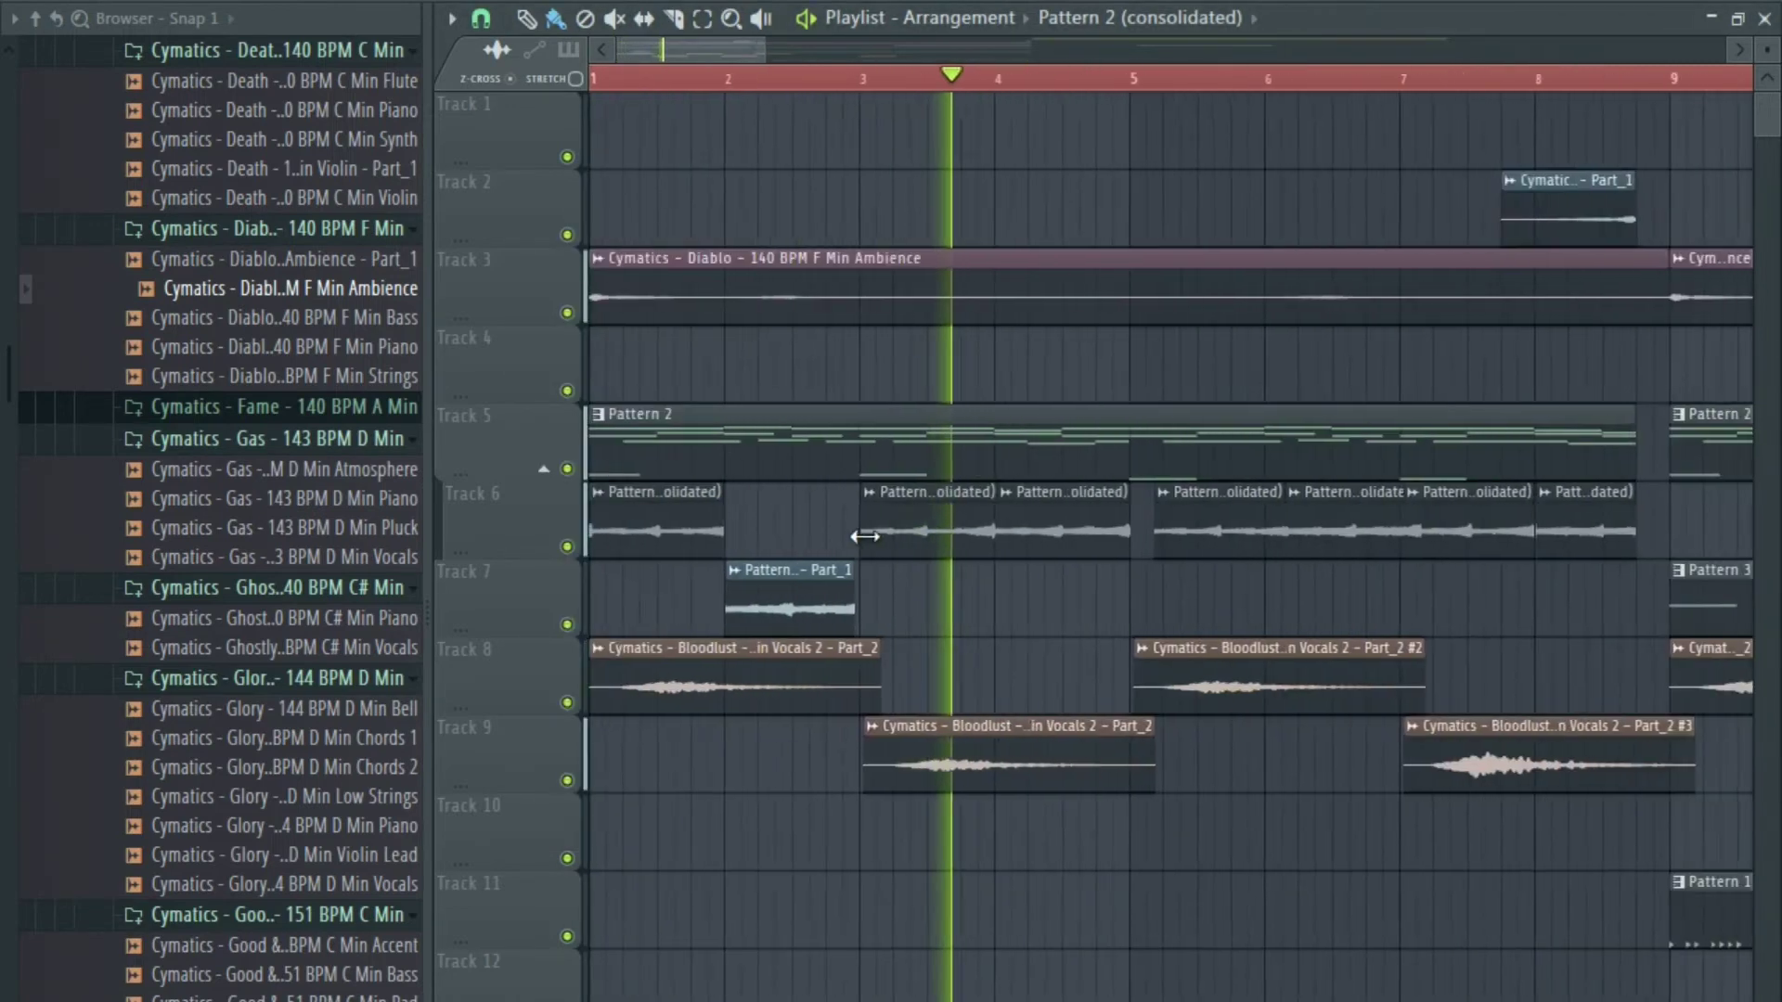
scroll(983, 617, "up", 2)
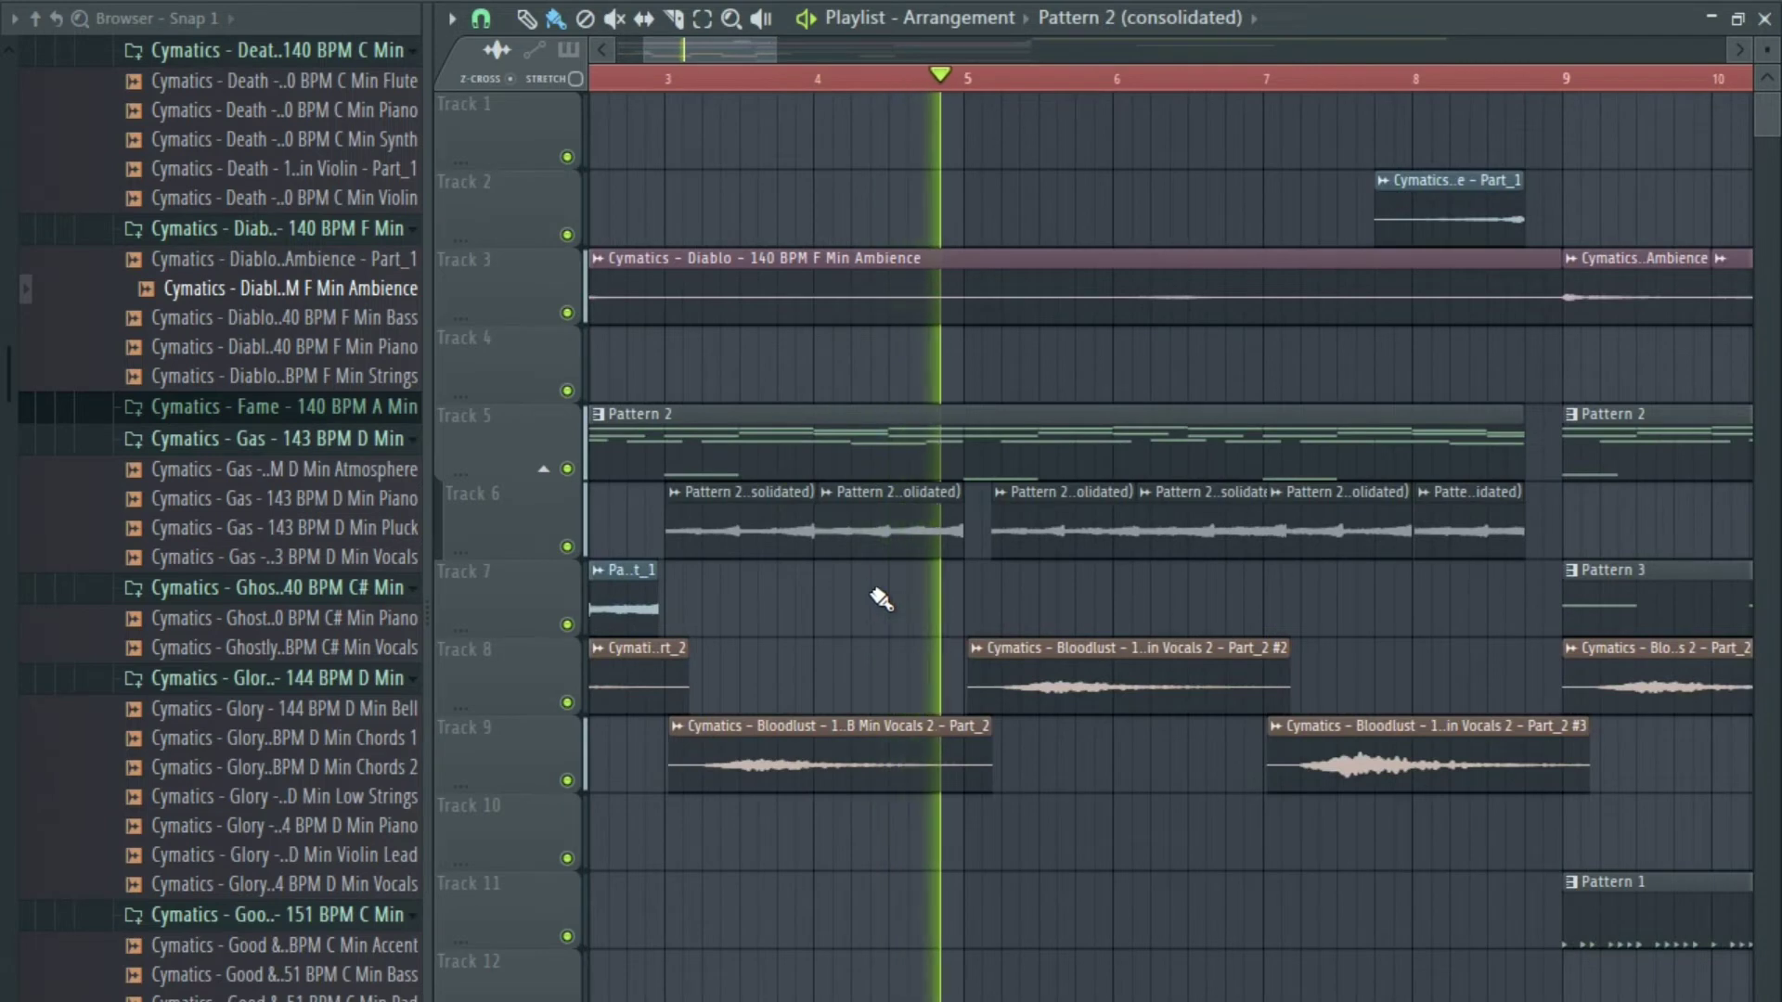
scroll(954, 594, "down", 4)
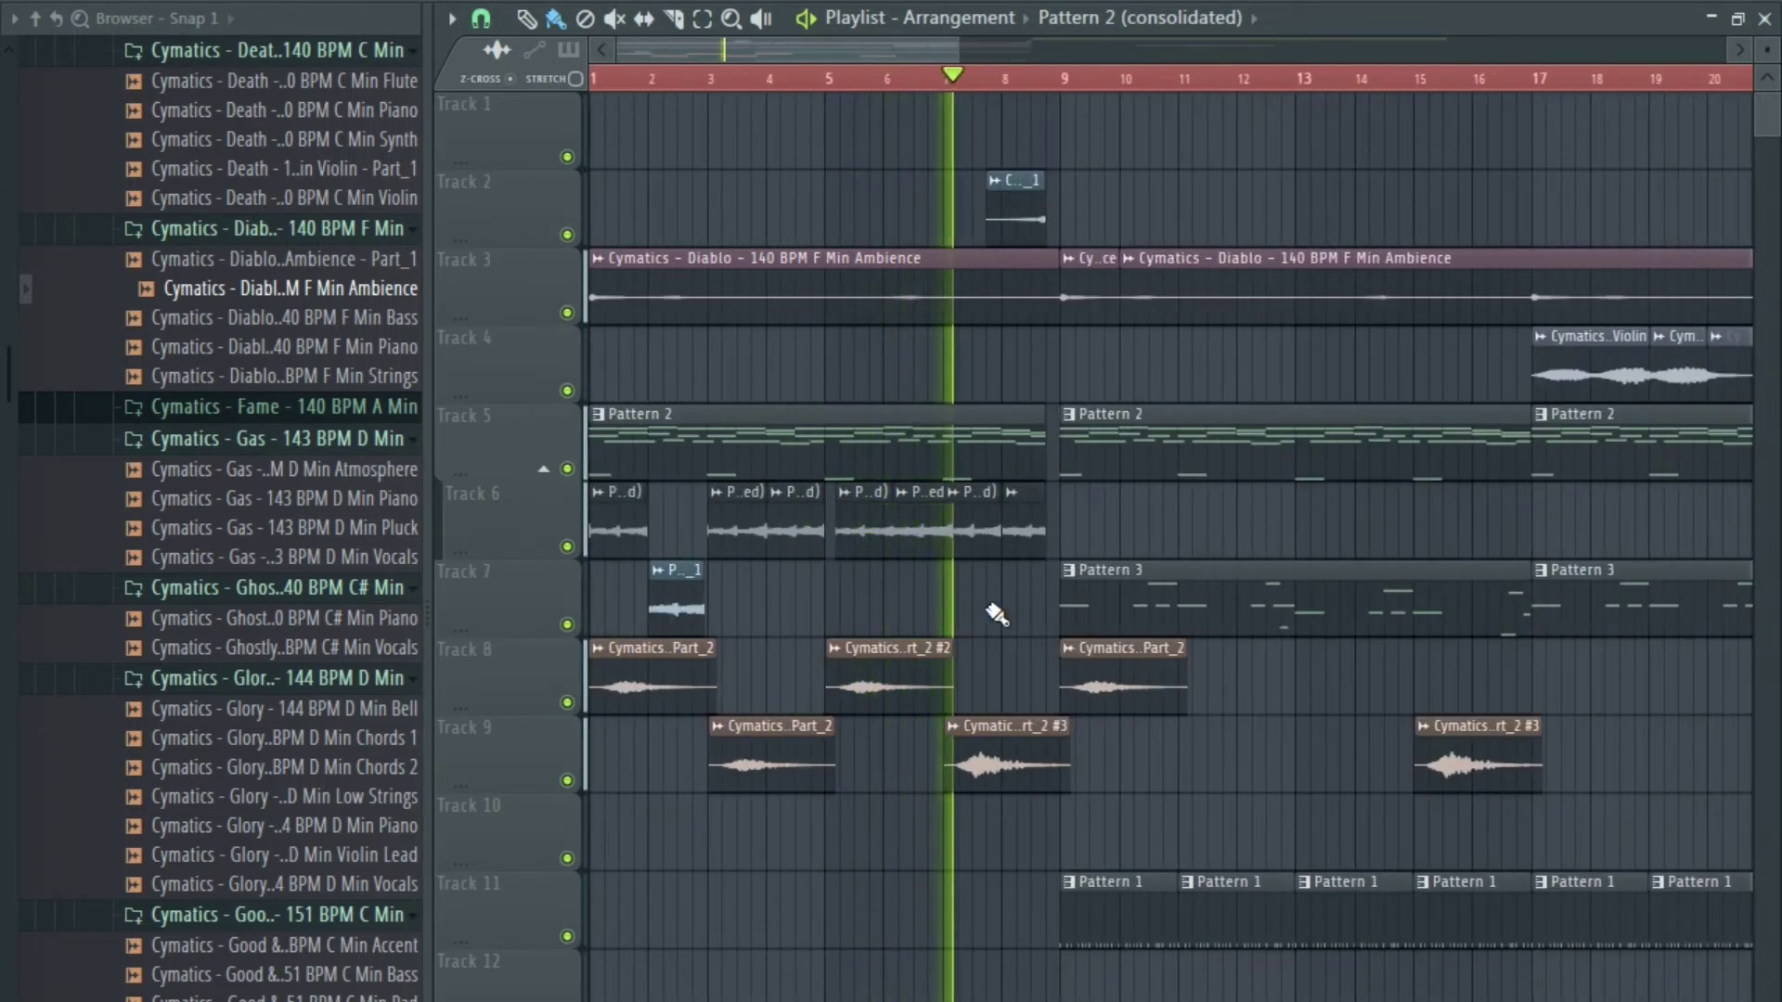
scroll(1067, 649, "up", 2)
scroll(1076, 659, "up", 2)
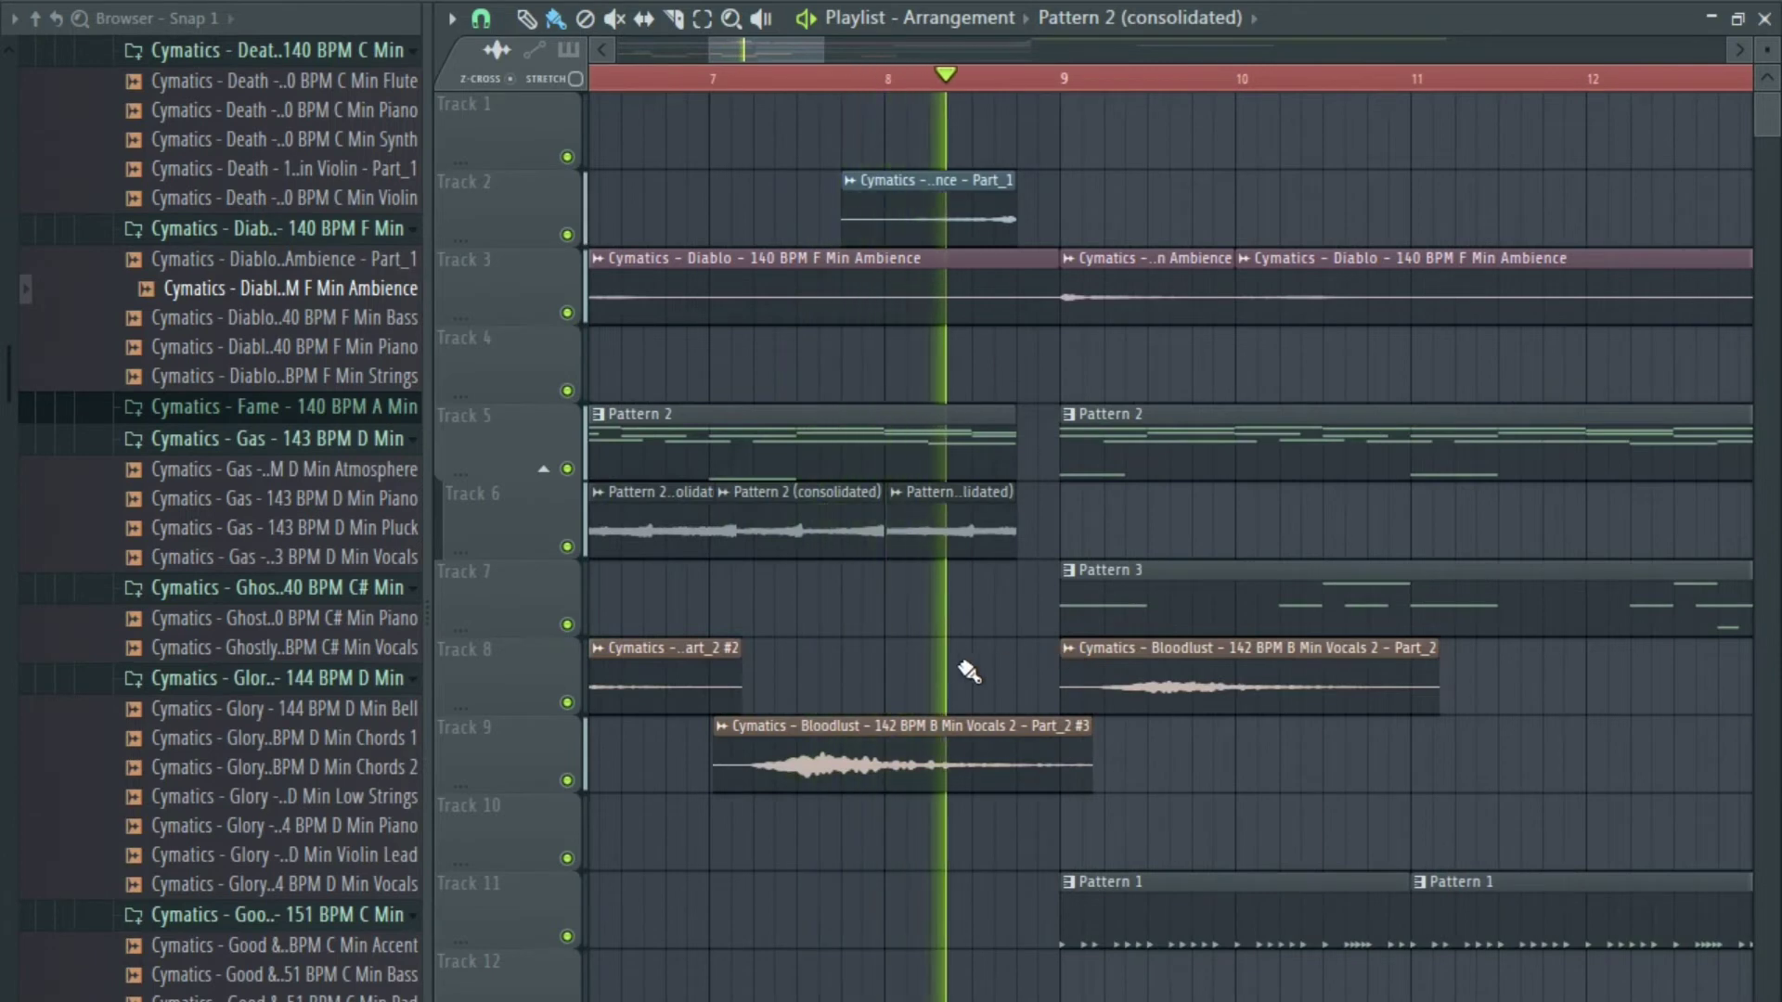
scroll(956, 631, "down", 4)
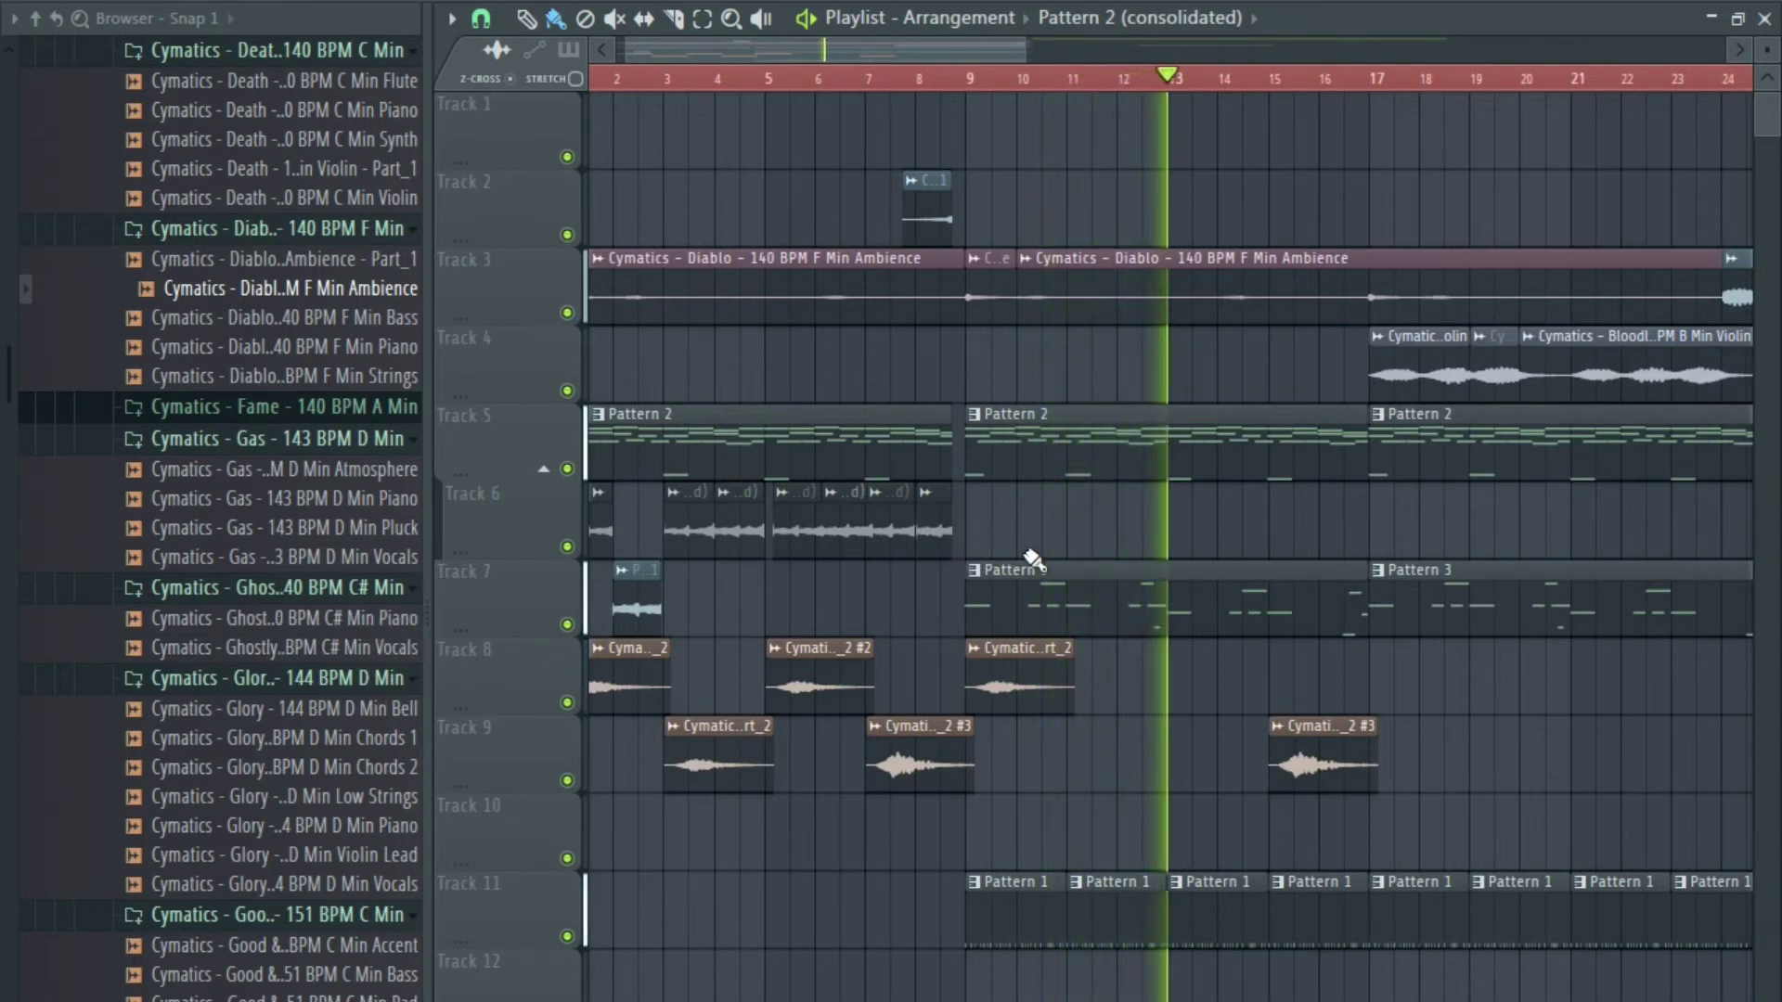
scroll(966, 521, "down", 5, "ctrl")
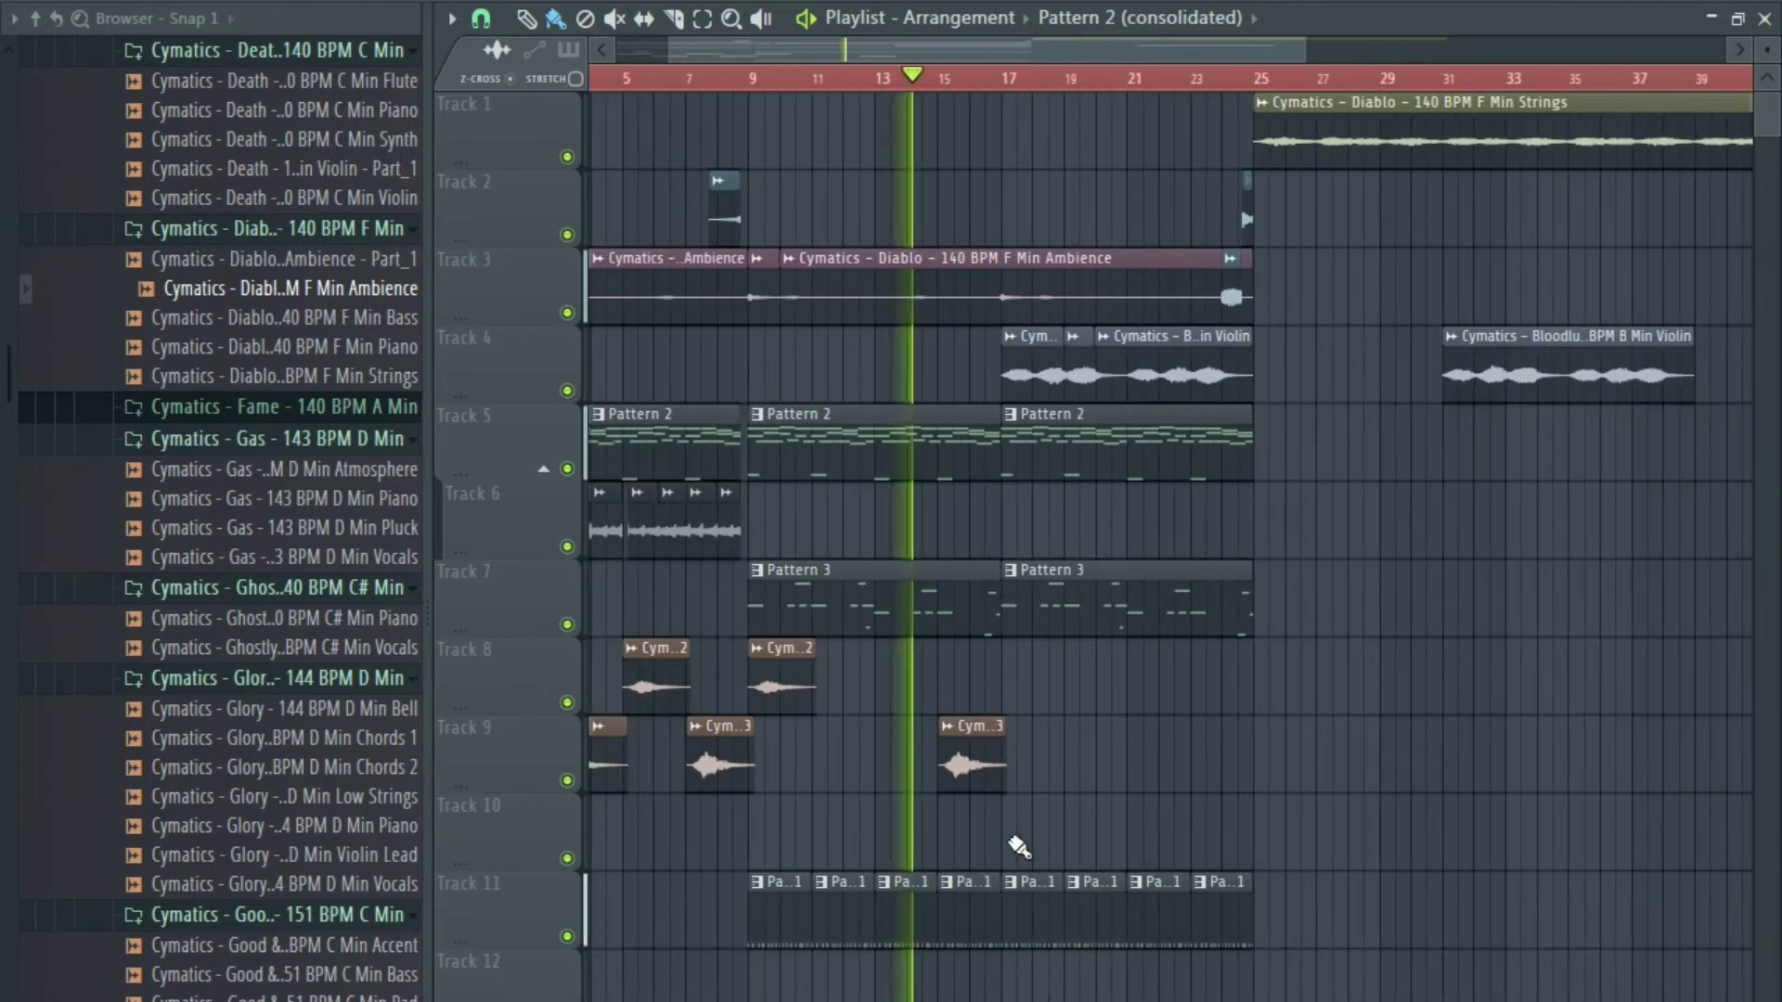
Move the vocal clip at bar 15 up to track 8 and duplicate the track 8 vocal clips to bars 17 and 23.
left_click_drag(971, 765, 963, 687)
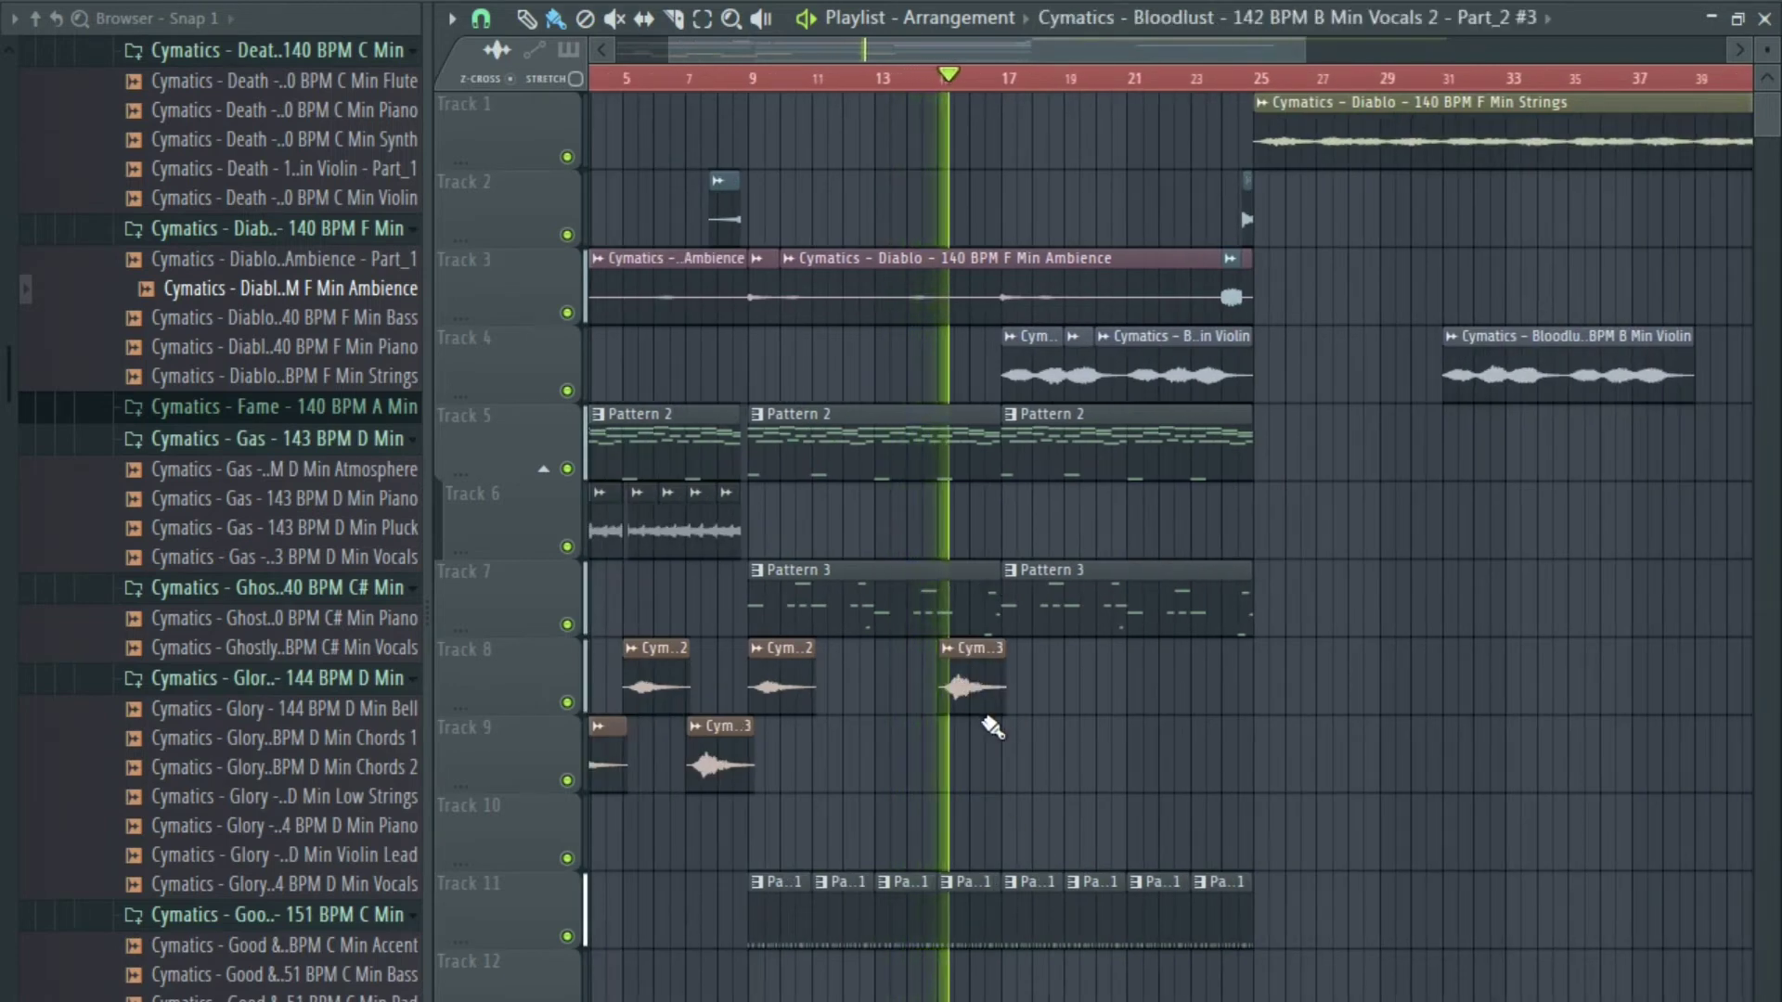
scroll(993, 725, "up", 2, "ctrl")
mouse_move(1074, 716)
left_mouse_down("ctrl")
mouse_move(662, 684)
mouse_move(1049, 714)
left_mouse_up("ctrl")
left_click(1061, 766, "ctrl")
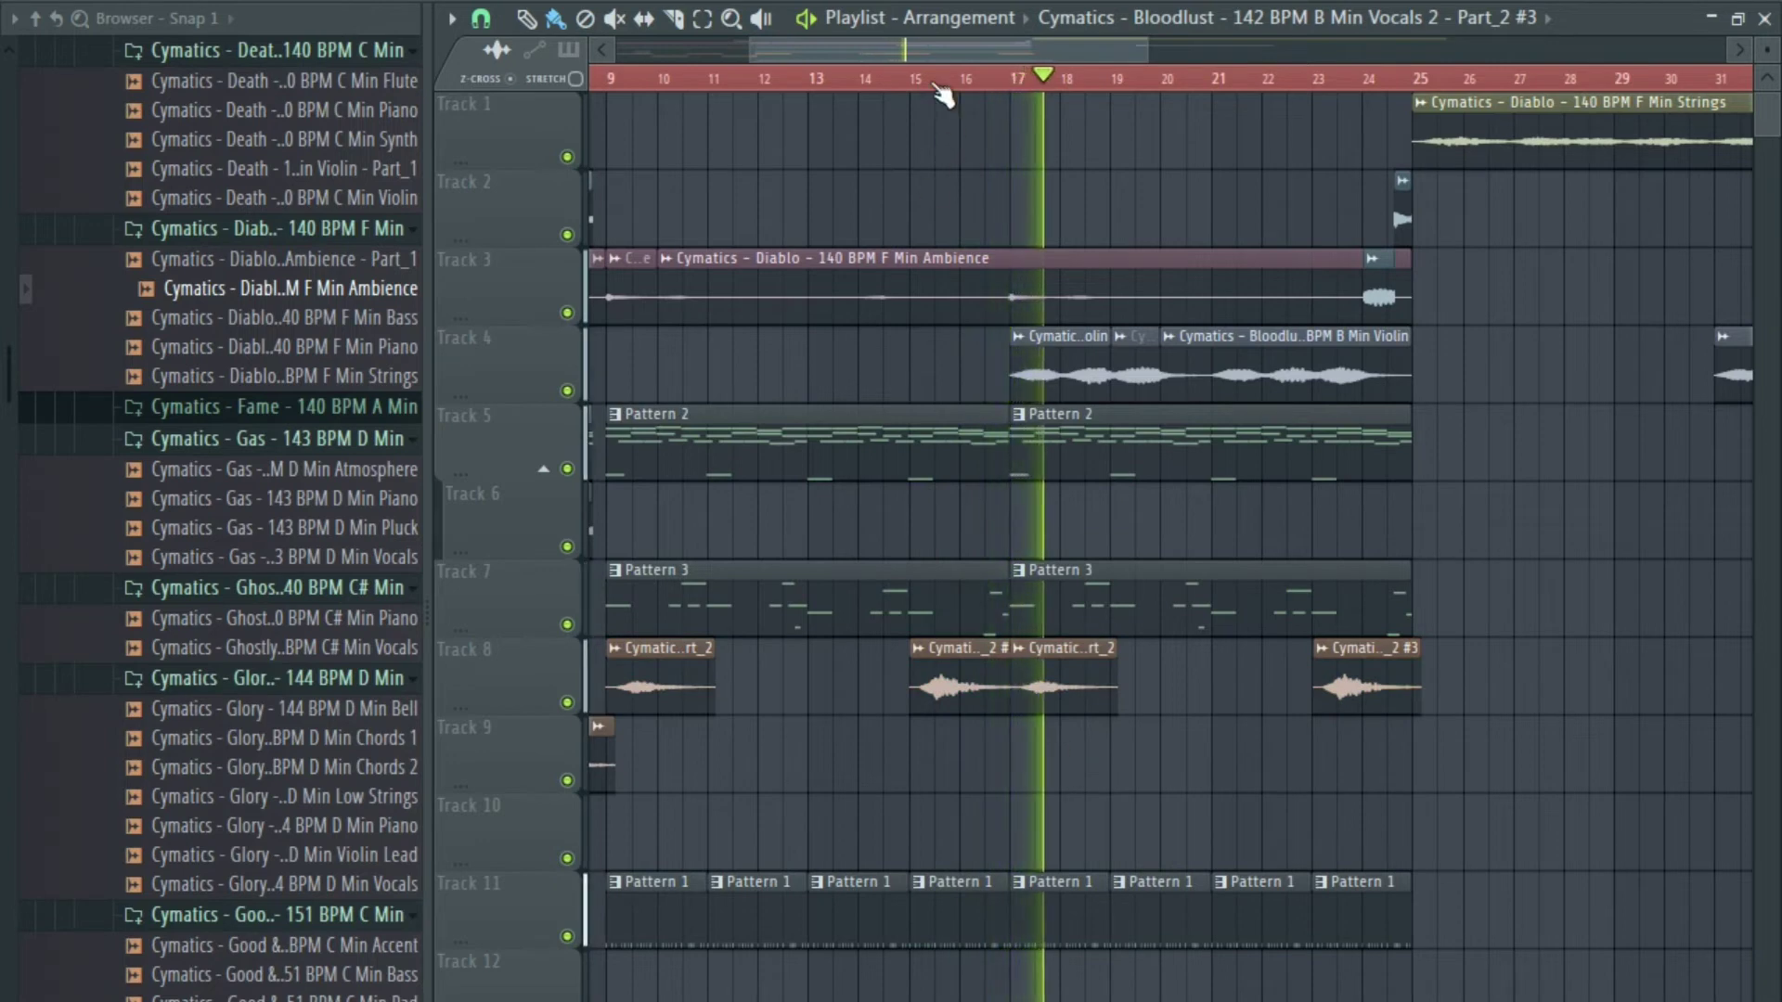
Shorten the Pattern 2, Pattern 3 and Pattern 1 clips ending at bar 17 to leave a gap of about half a bar.
scroll(966, 390, "up", 3, "ctrl")
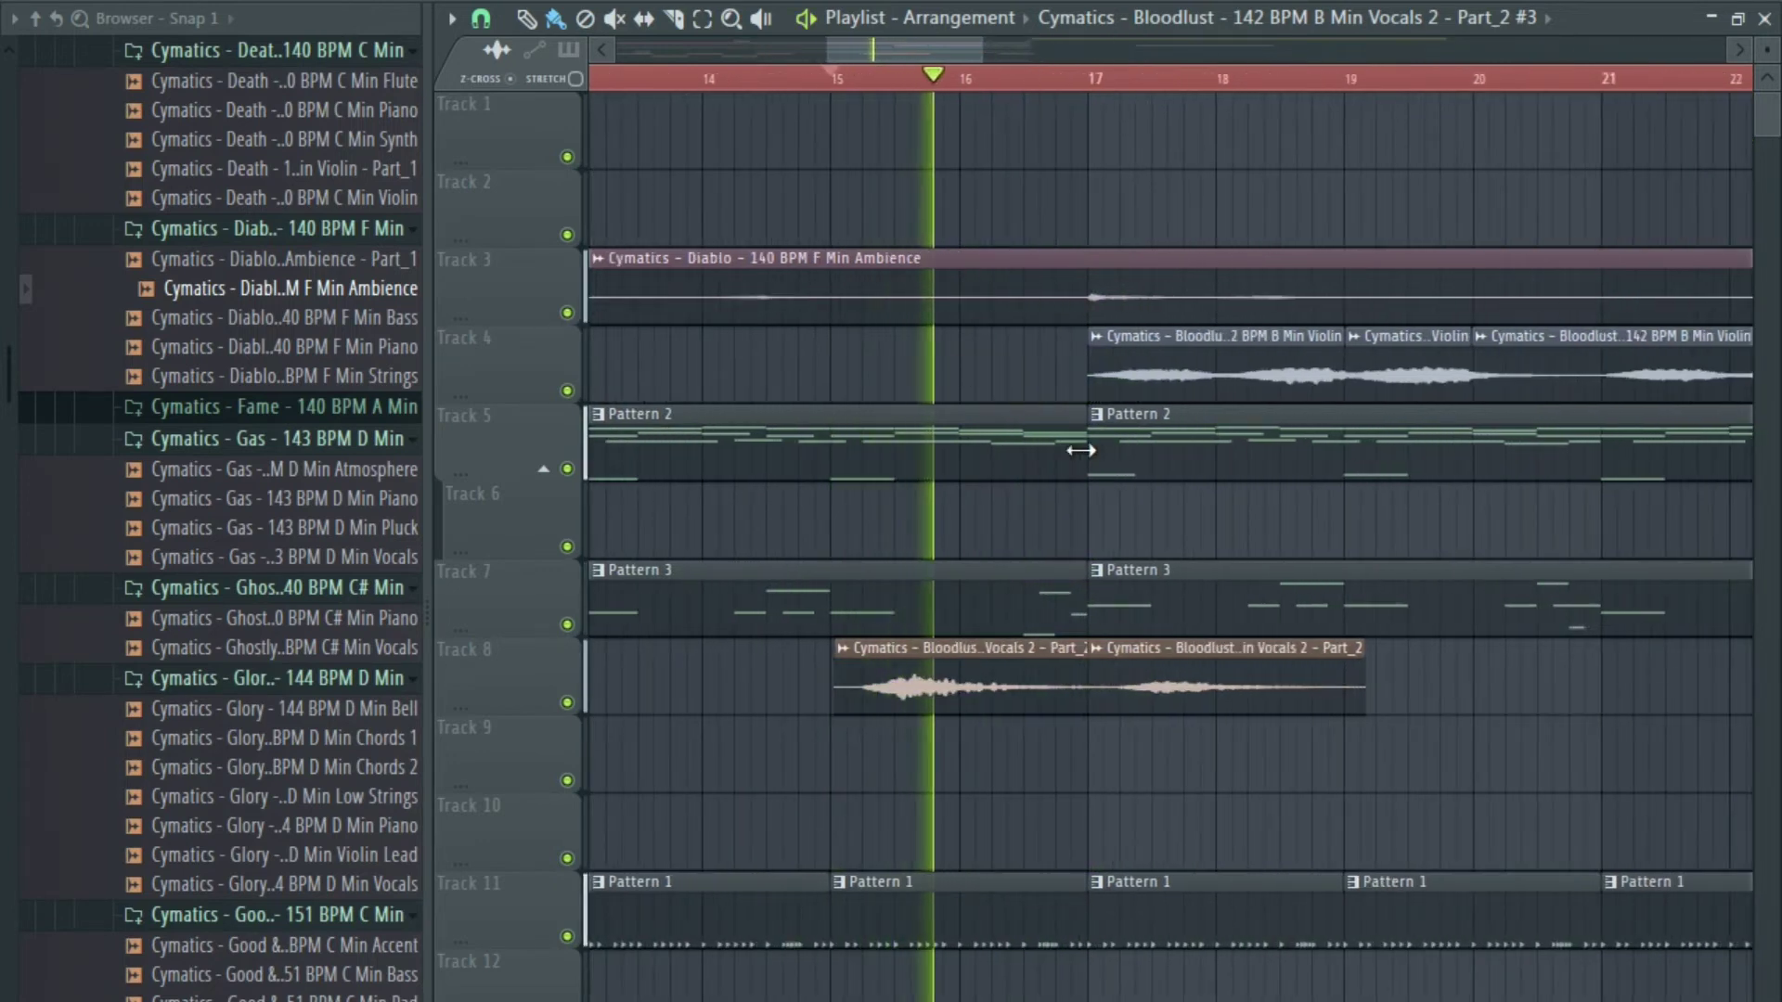
left_click_drag(1074, 449, 1021, 450)
key("space")
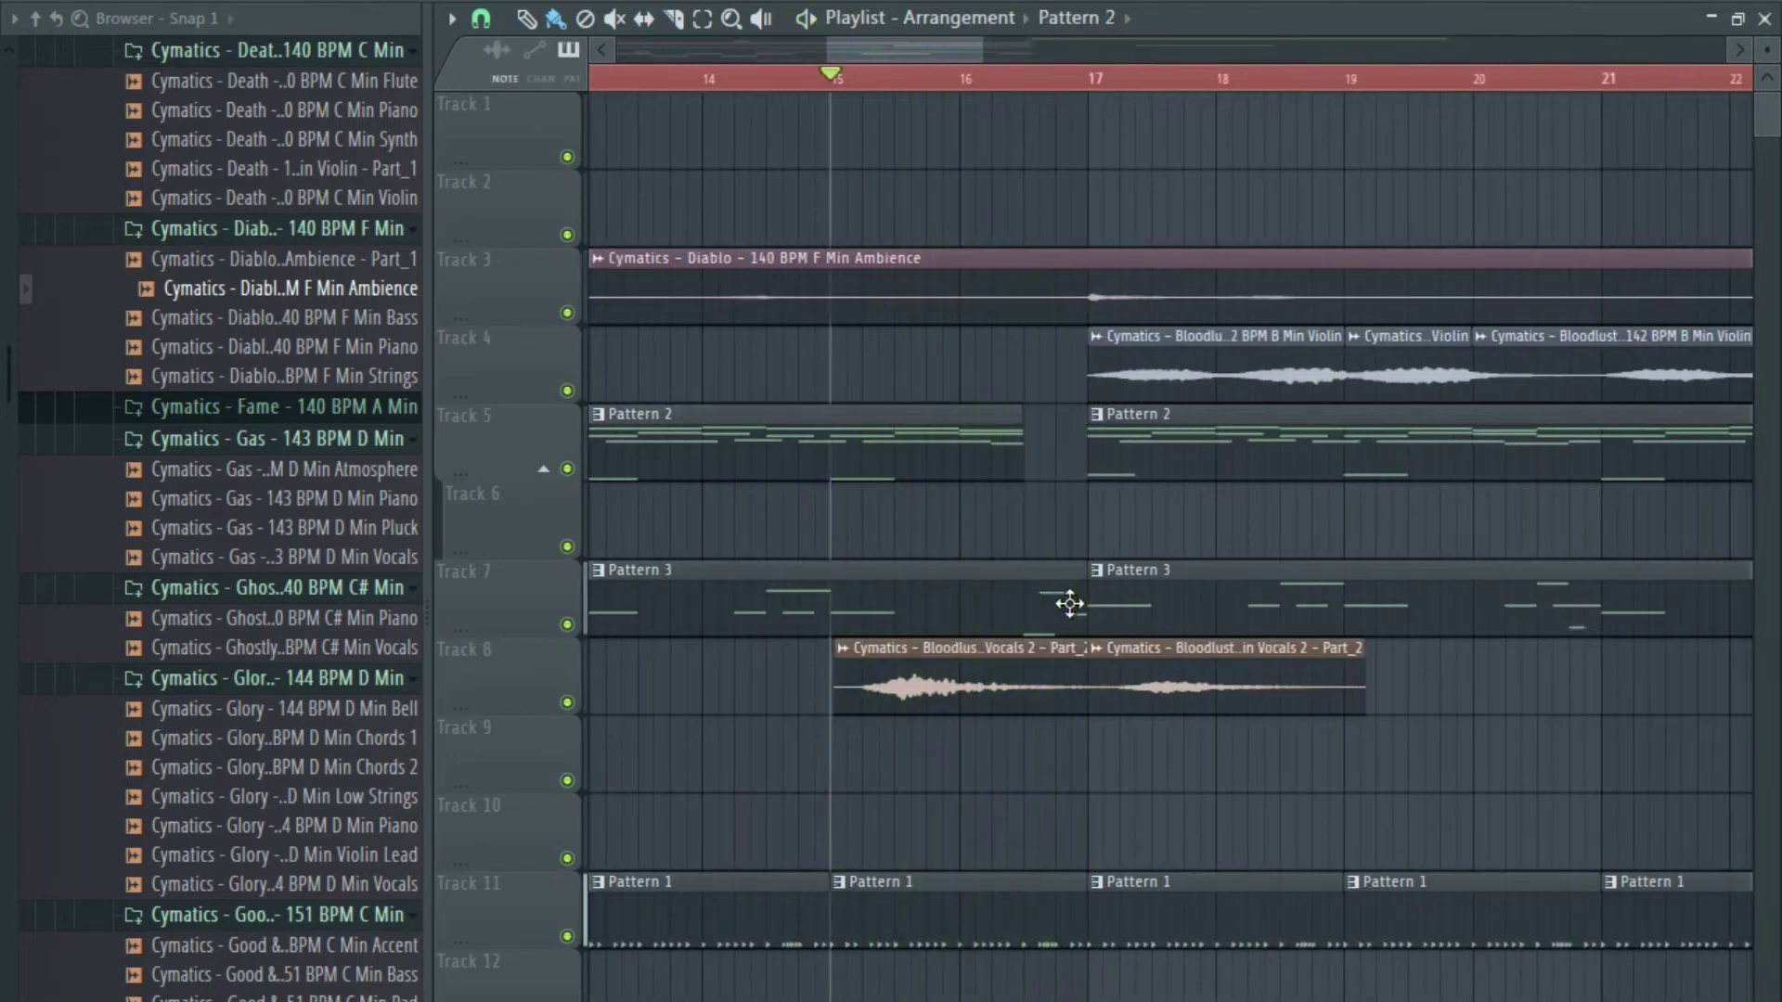
key("space")
left_click(1082, 599)
left_click_drag(1082, 598, 1022, 598)
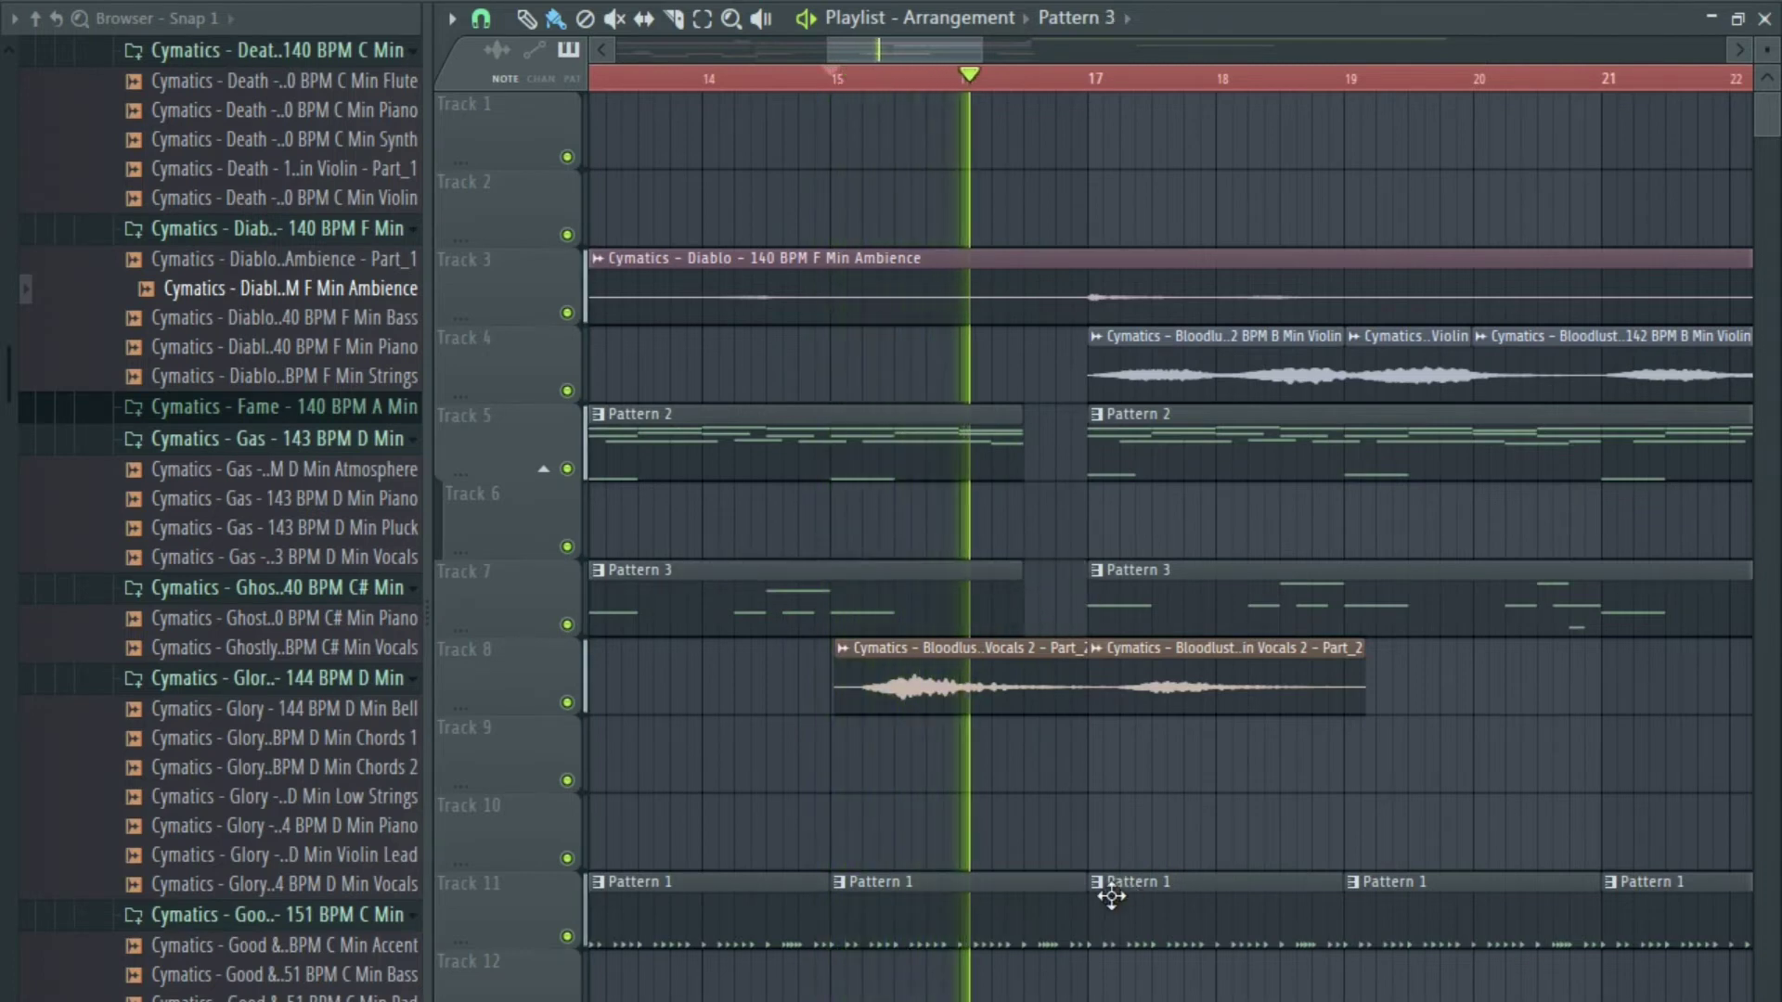
left_click_drag(1090, 900, 1022, 905)
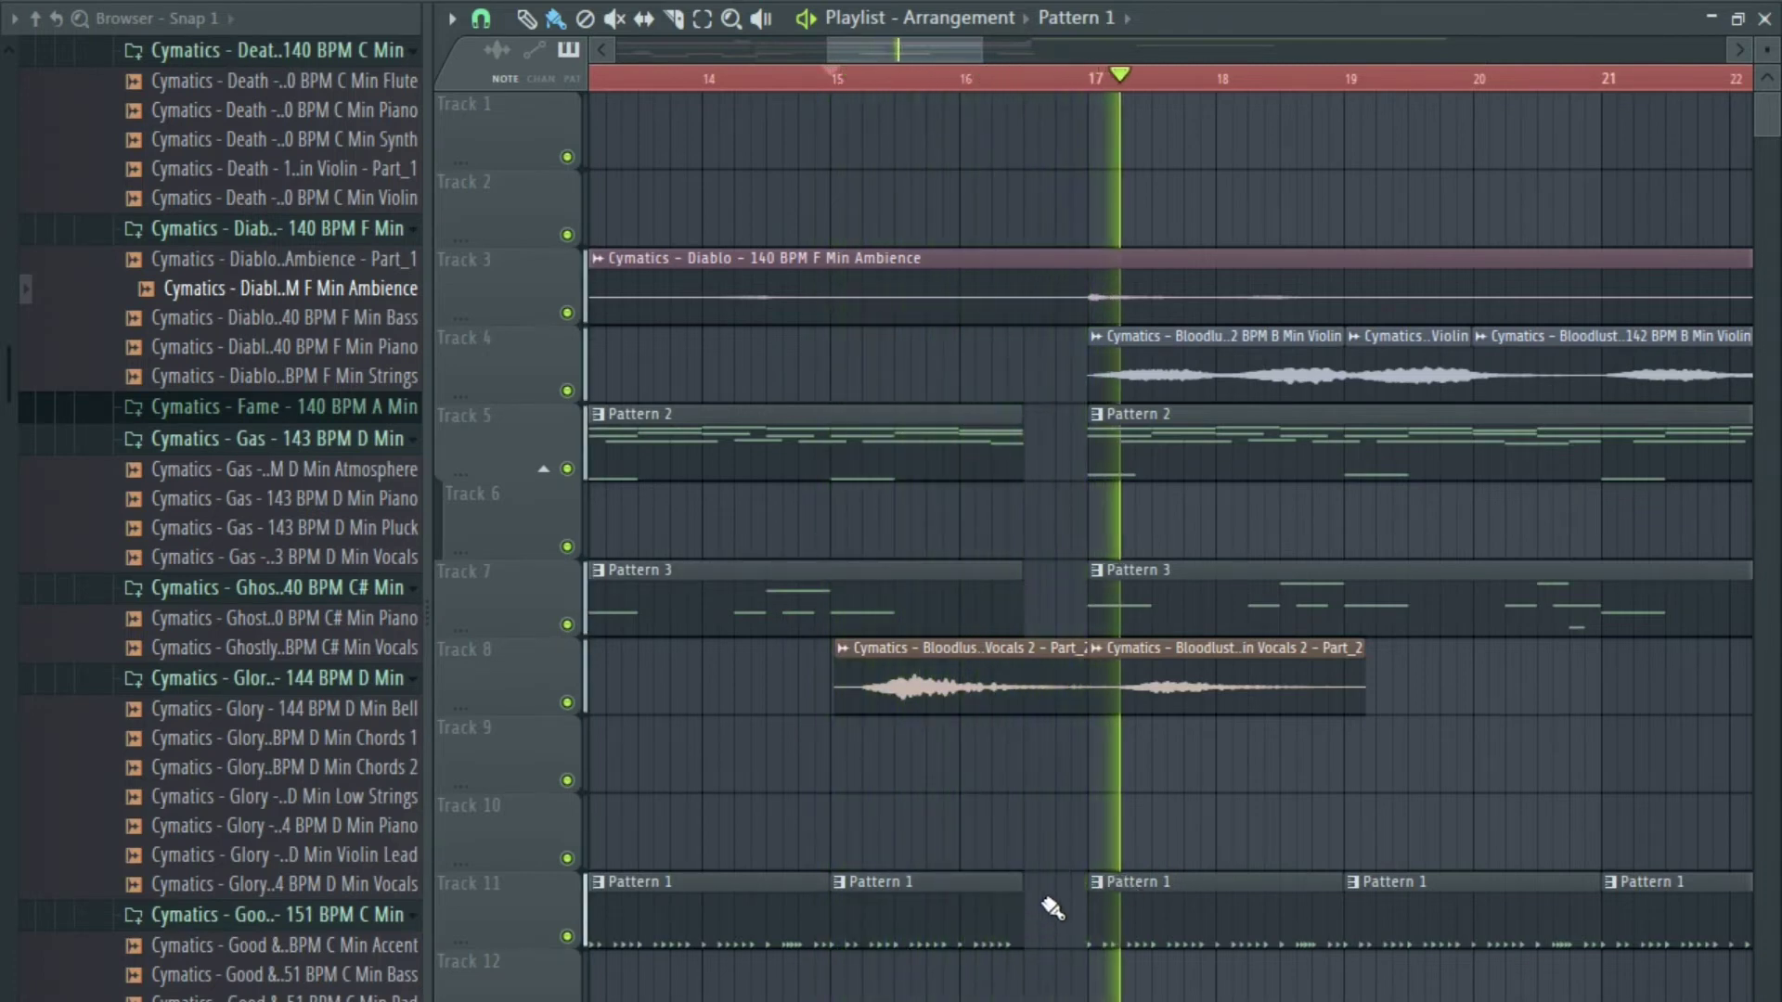
Replay the transition and trim the end of the bar 15 vocal clip on track 8 to match the gap before bar 17.
key("space")
key("space")
left_click(1063, 644, "ctrl")
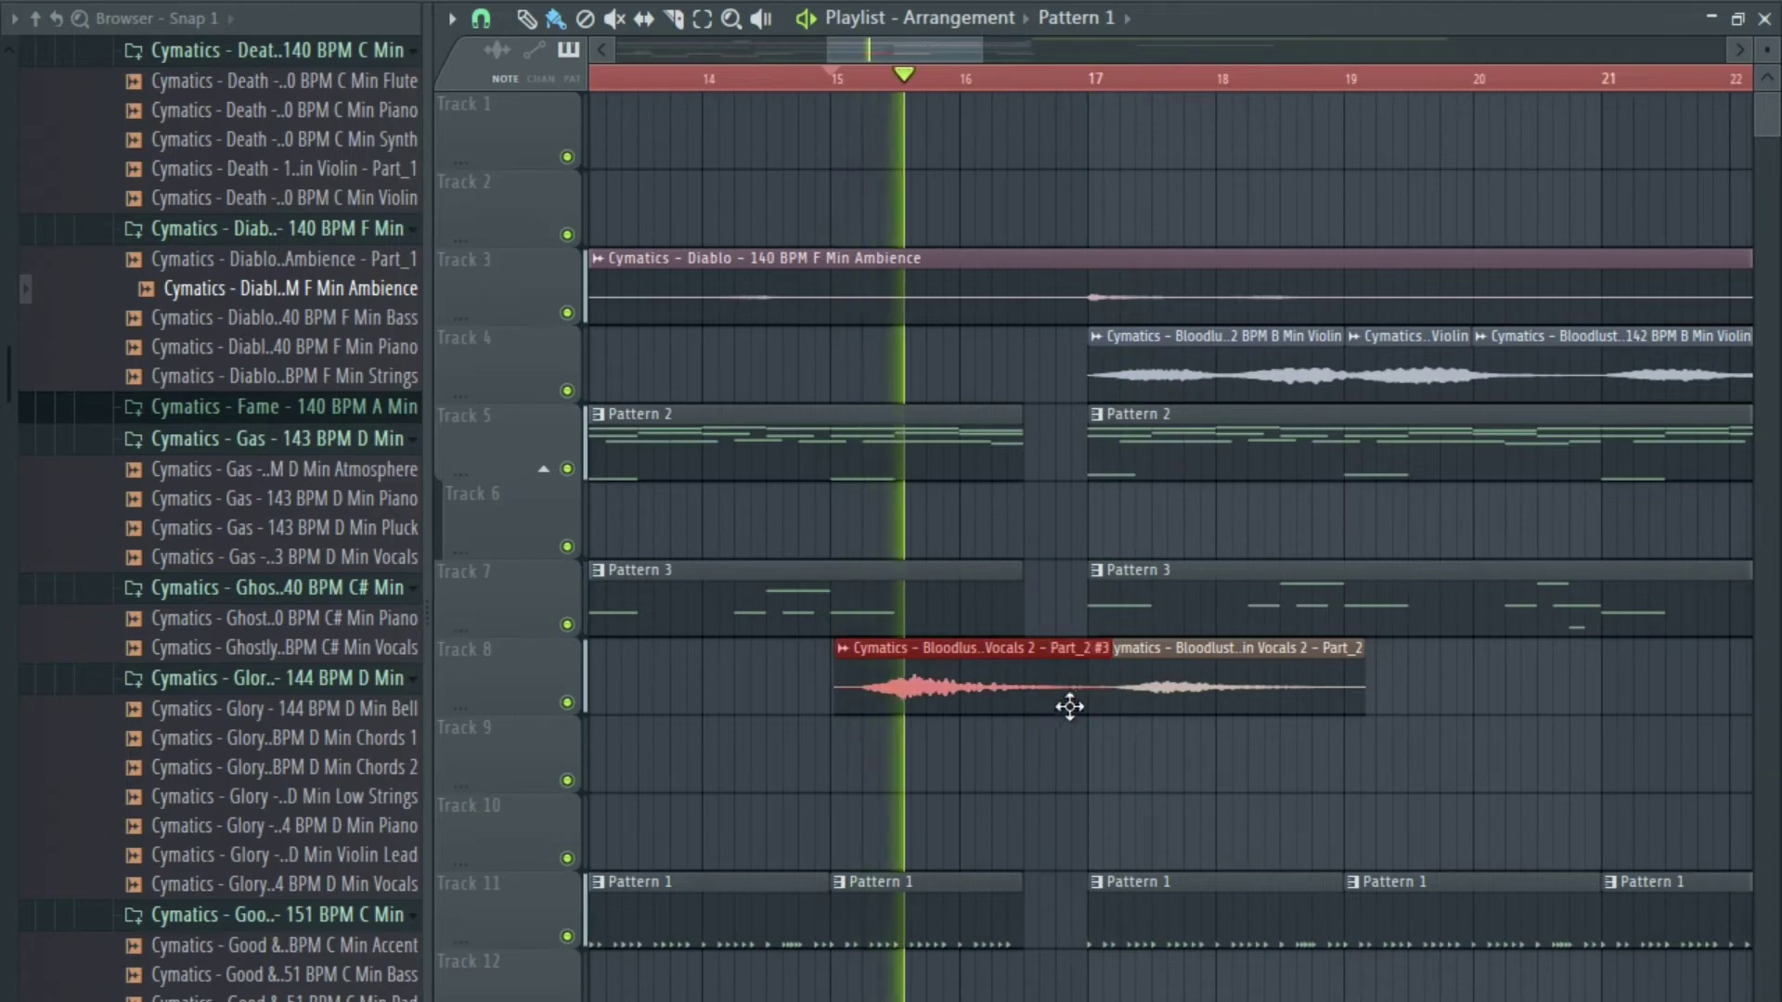
left_click_drag(1106, 678, 1016, 686)
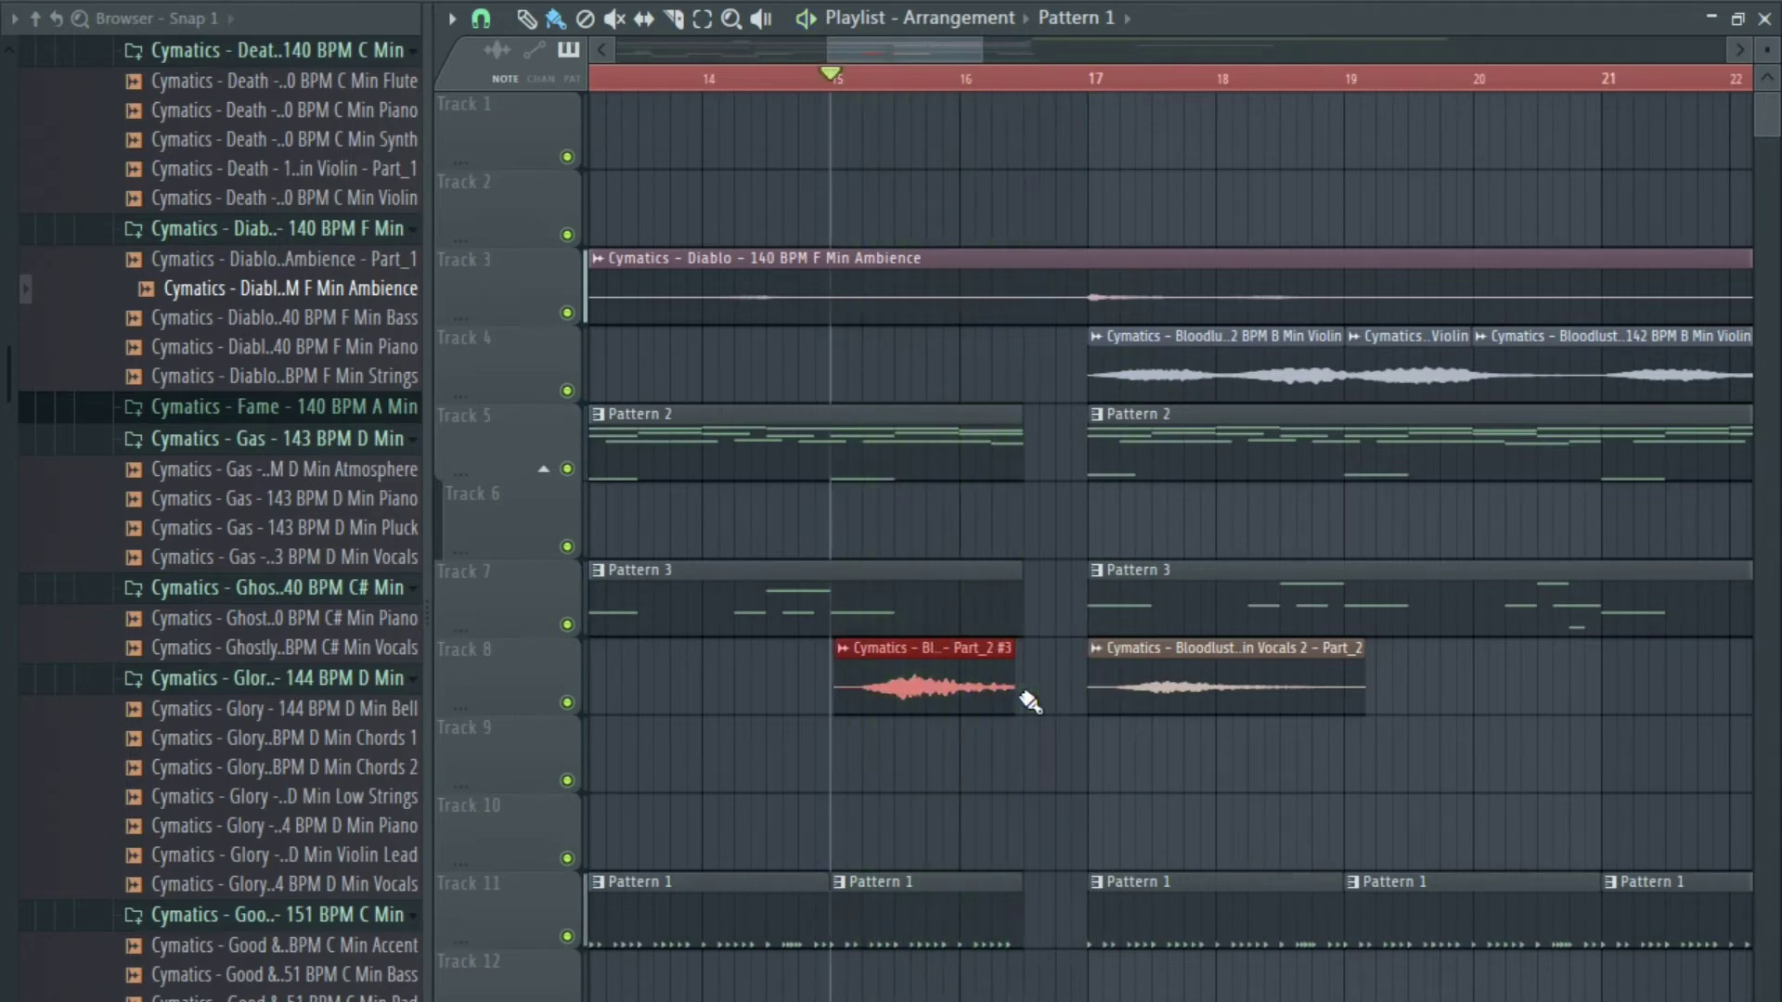
Search the sample library for a clap, browsing to the Claps folder of the Cymatics Trap Starter Pack.
scroll(298, 677, "down", 20)
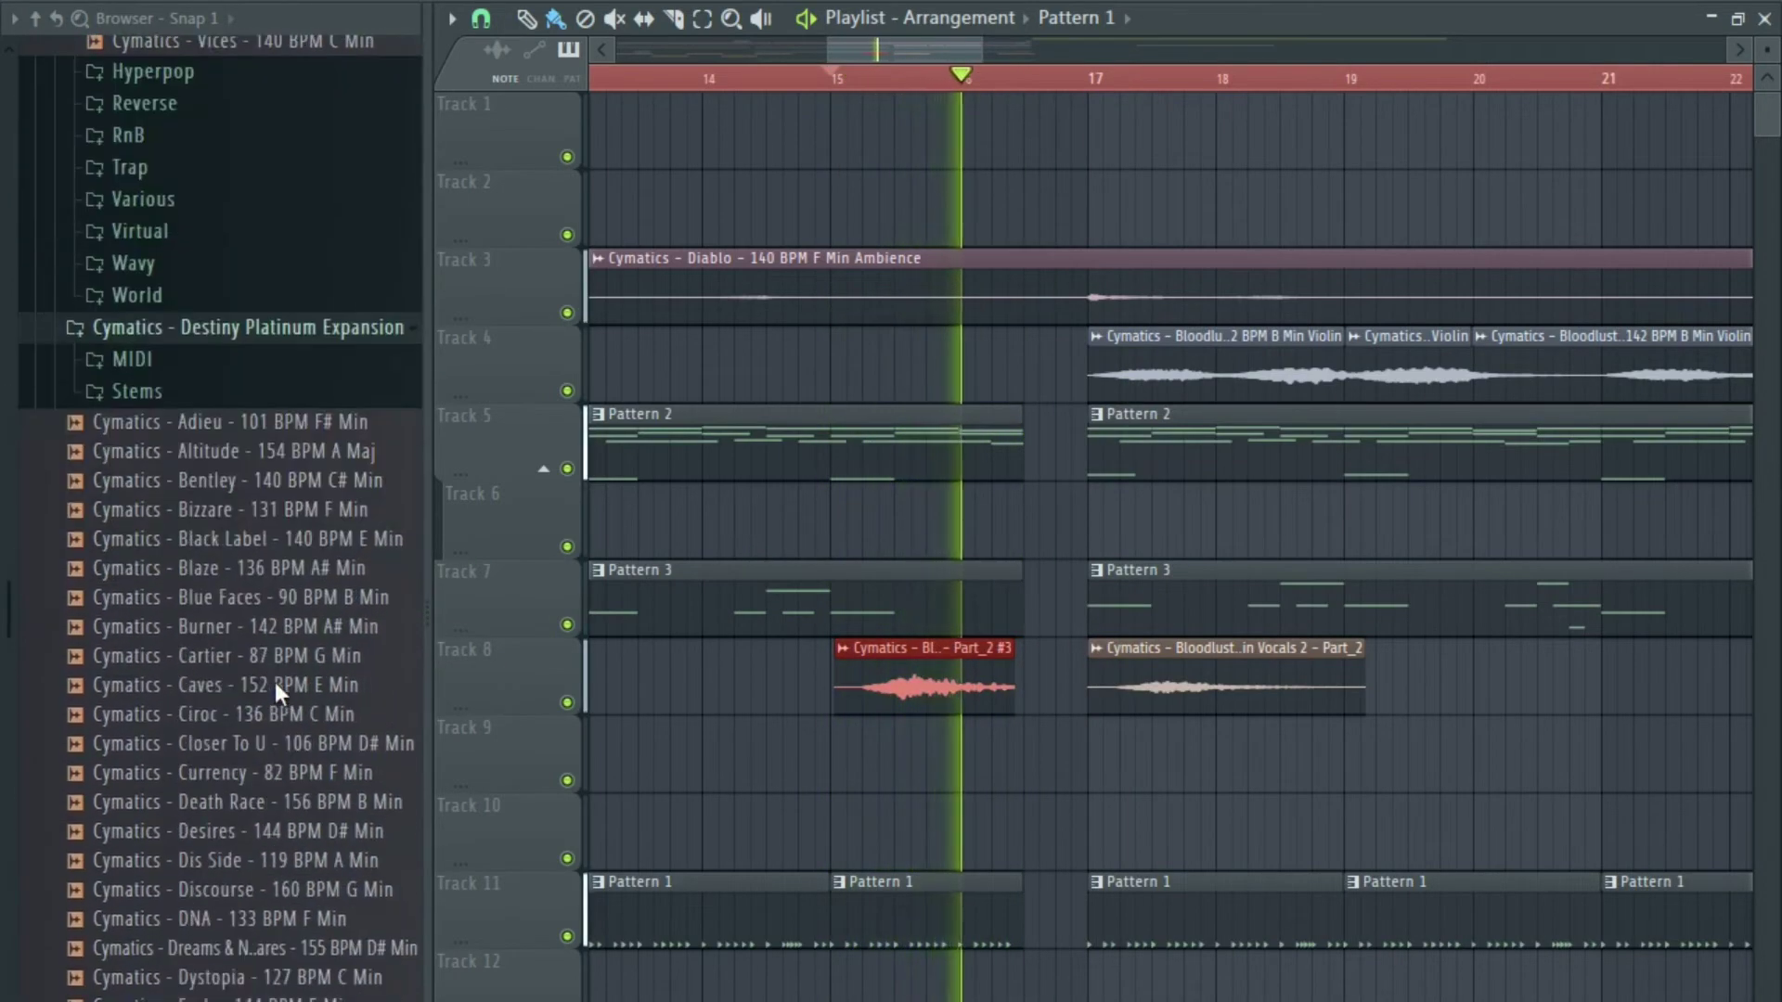
scroll(291, 620, "up", 4)
scroll(298, 631, "down", 20)
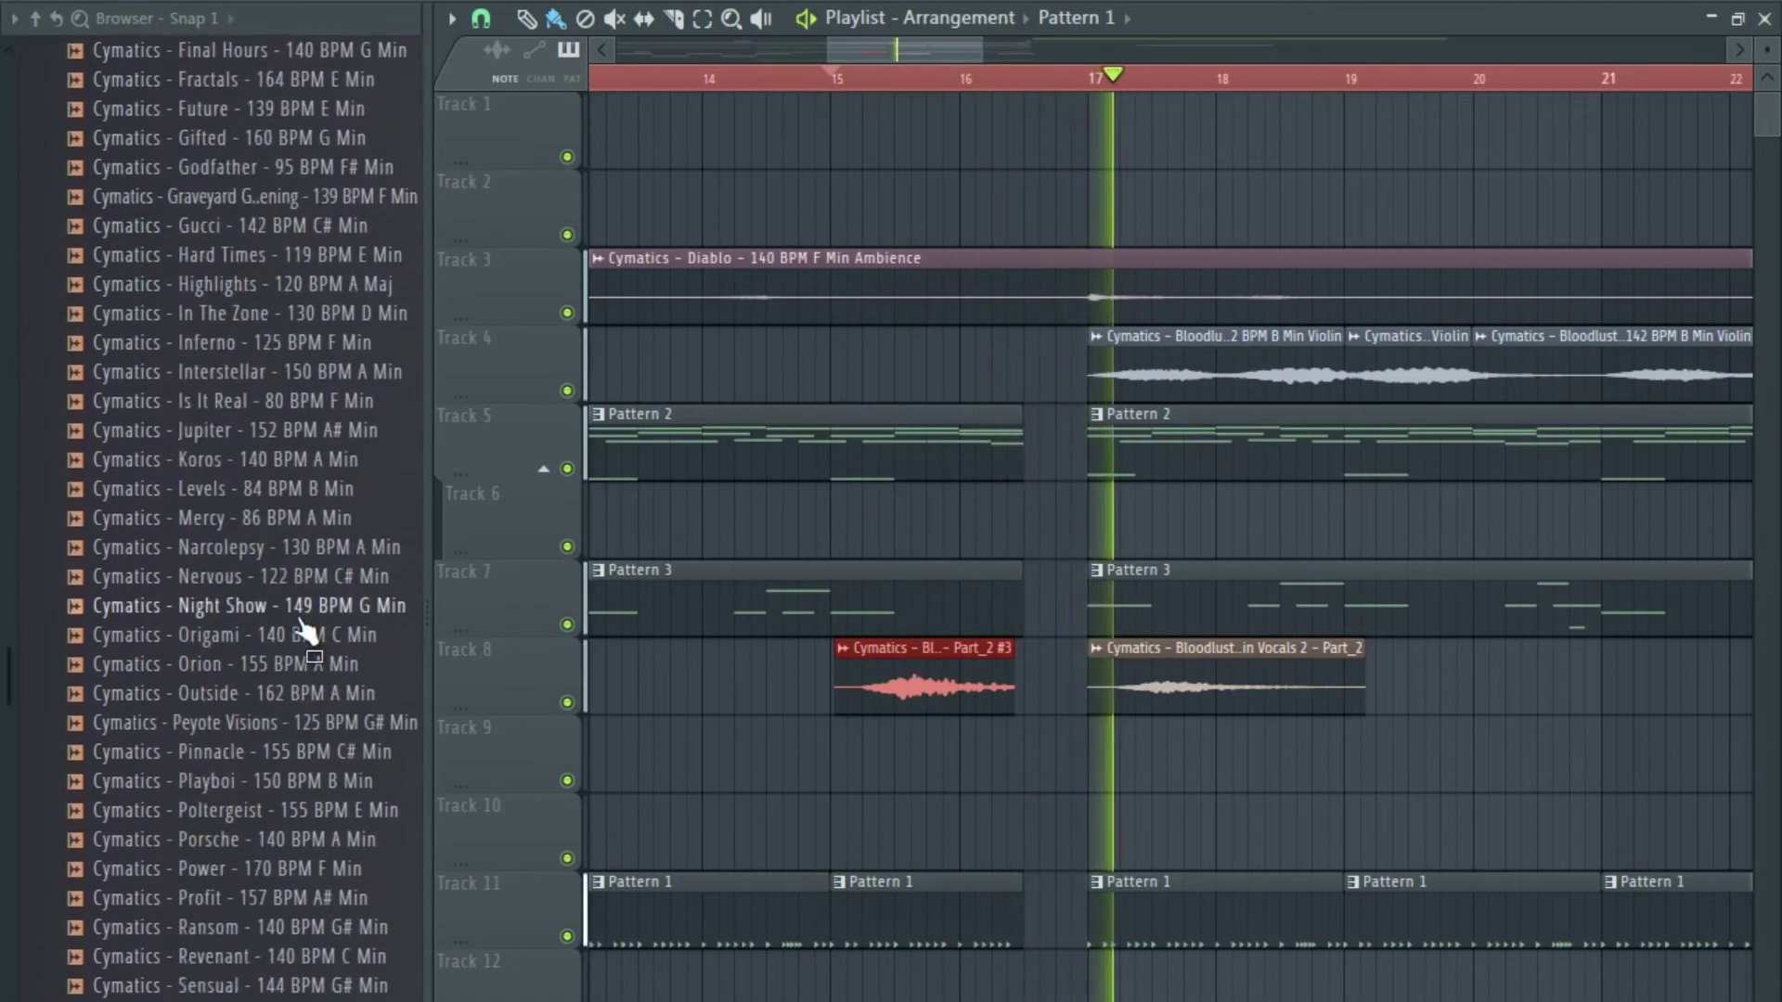
scroll(299, 635, "down", 5)
scroll(311, 640, "up", 6)
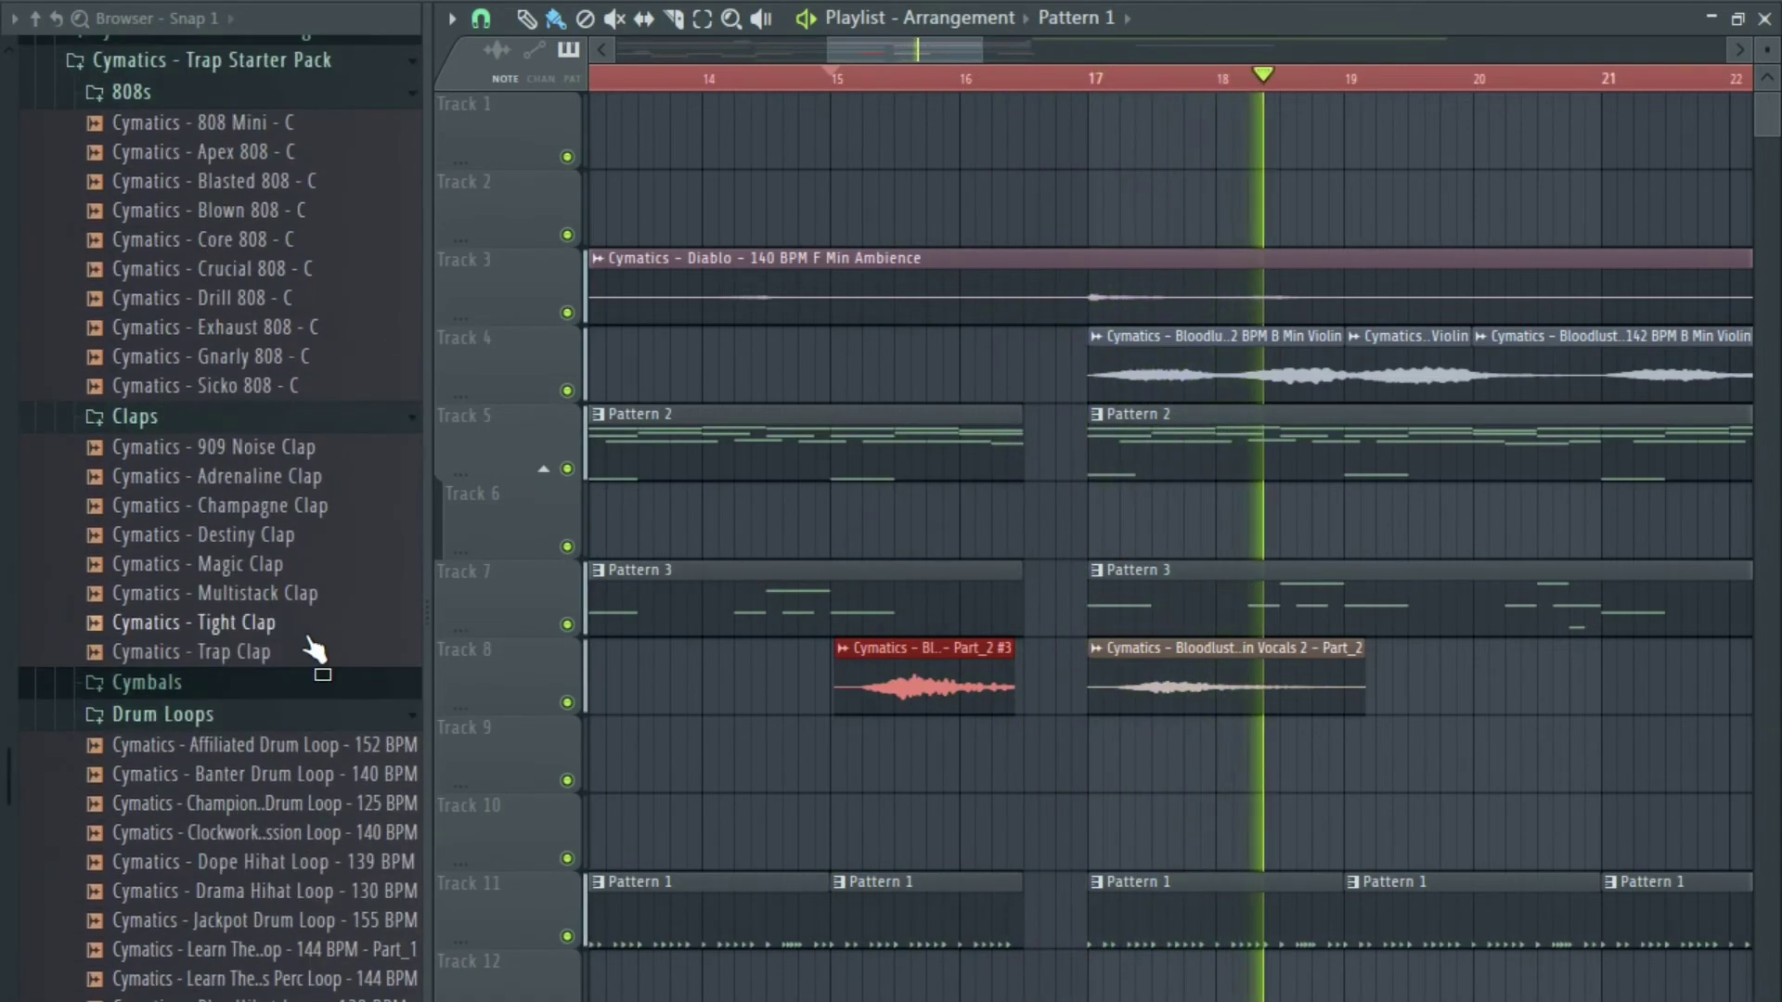
key("space")
scroll(264, 501, "up", 1)
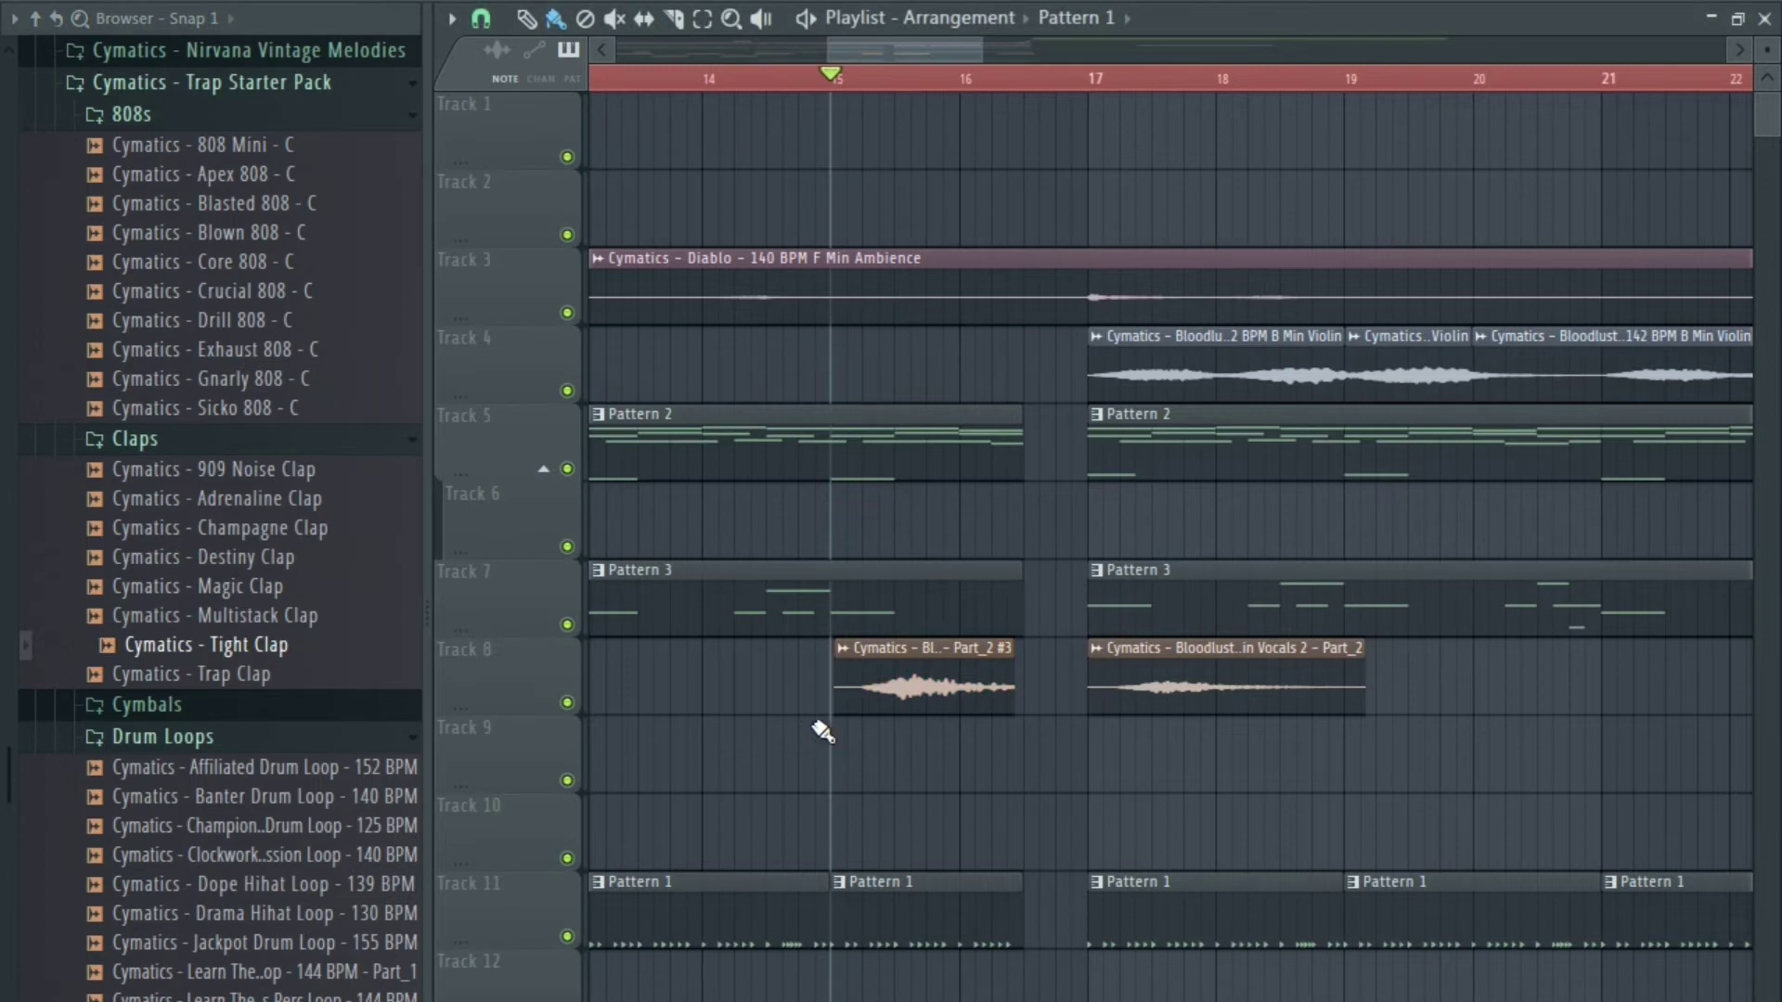
Add Cymatics - Tight Clap as a new channel above XXL Frshbss in the full channel list and create a new pattern.
key("F5")
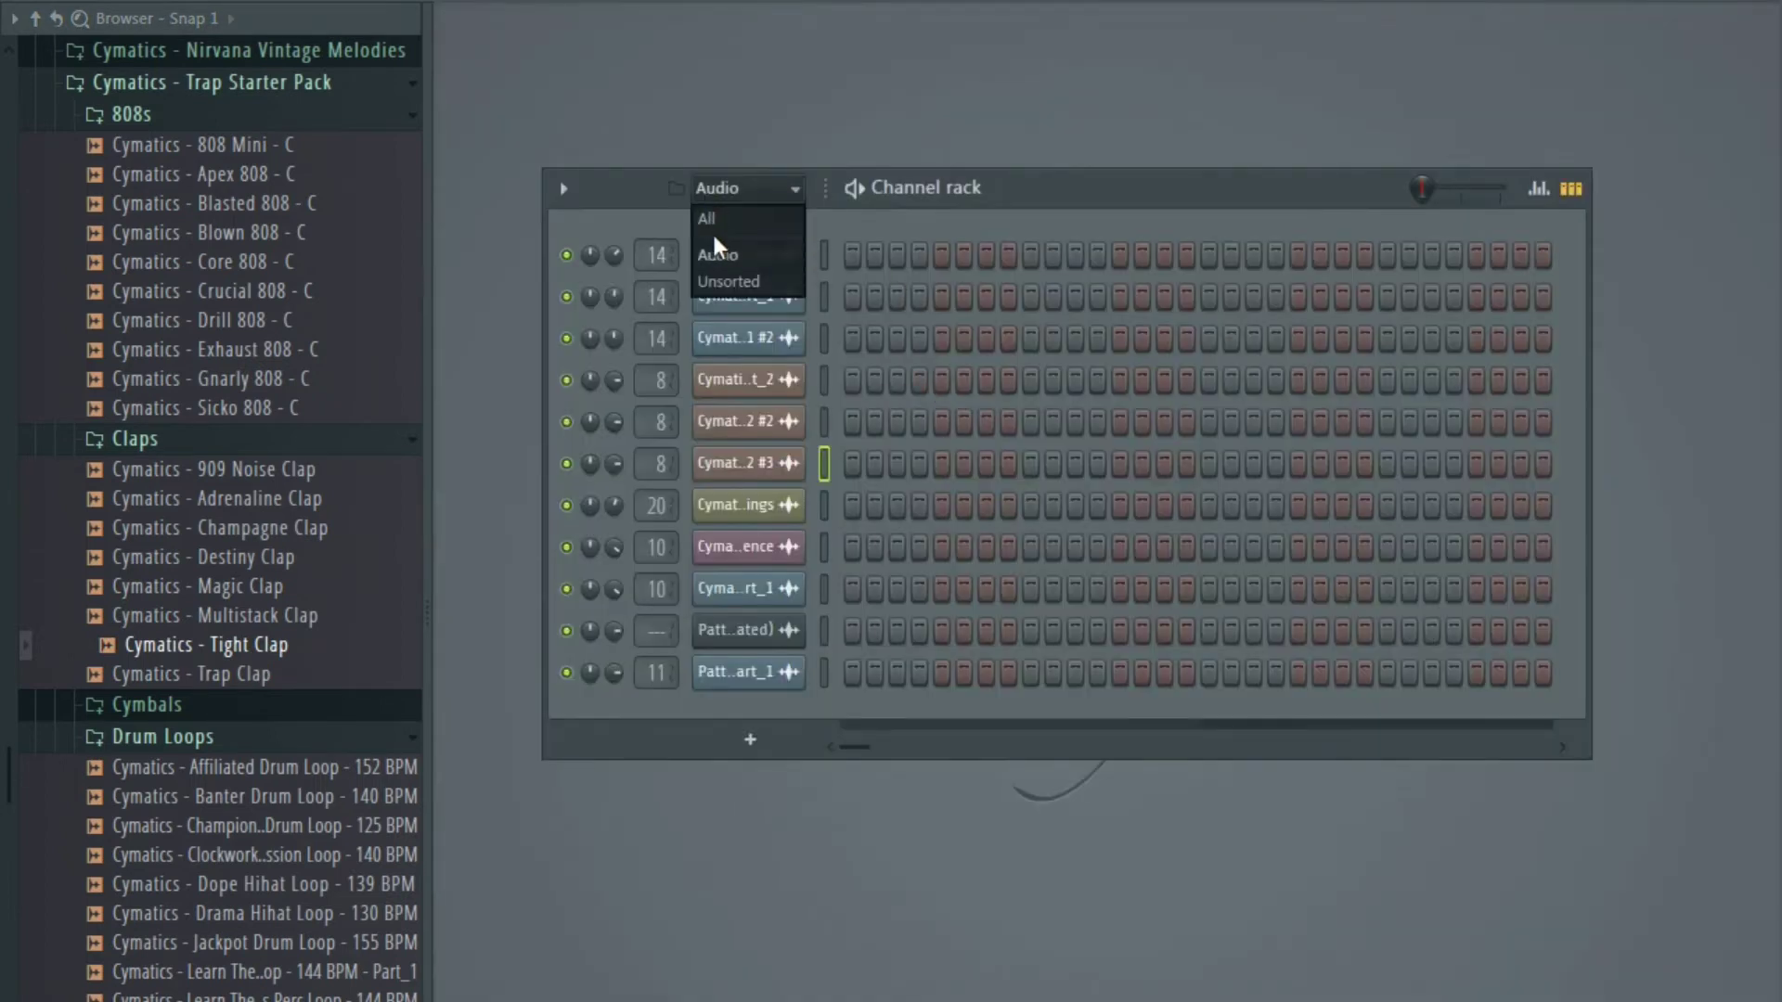
left_click(733, 223)
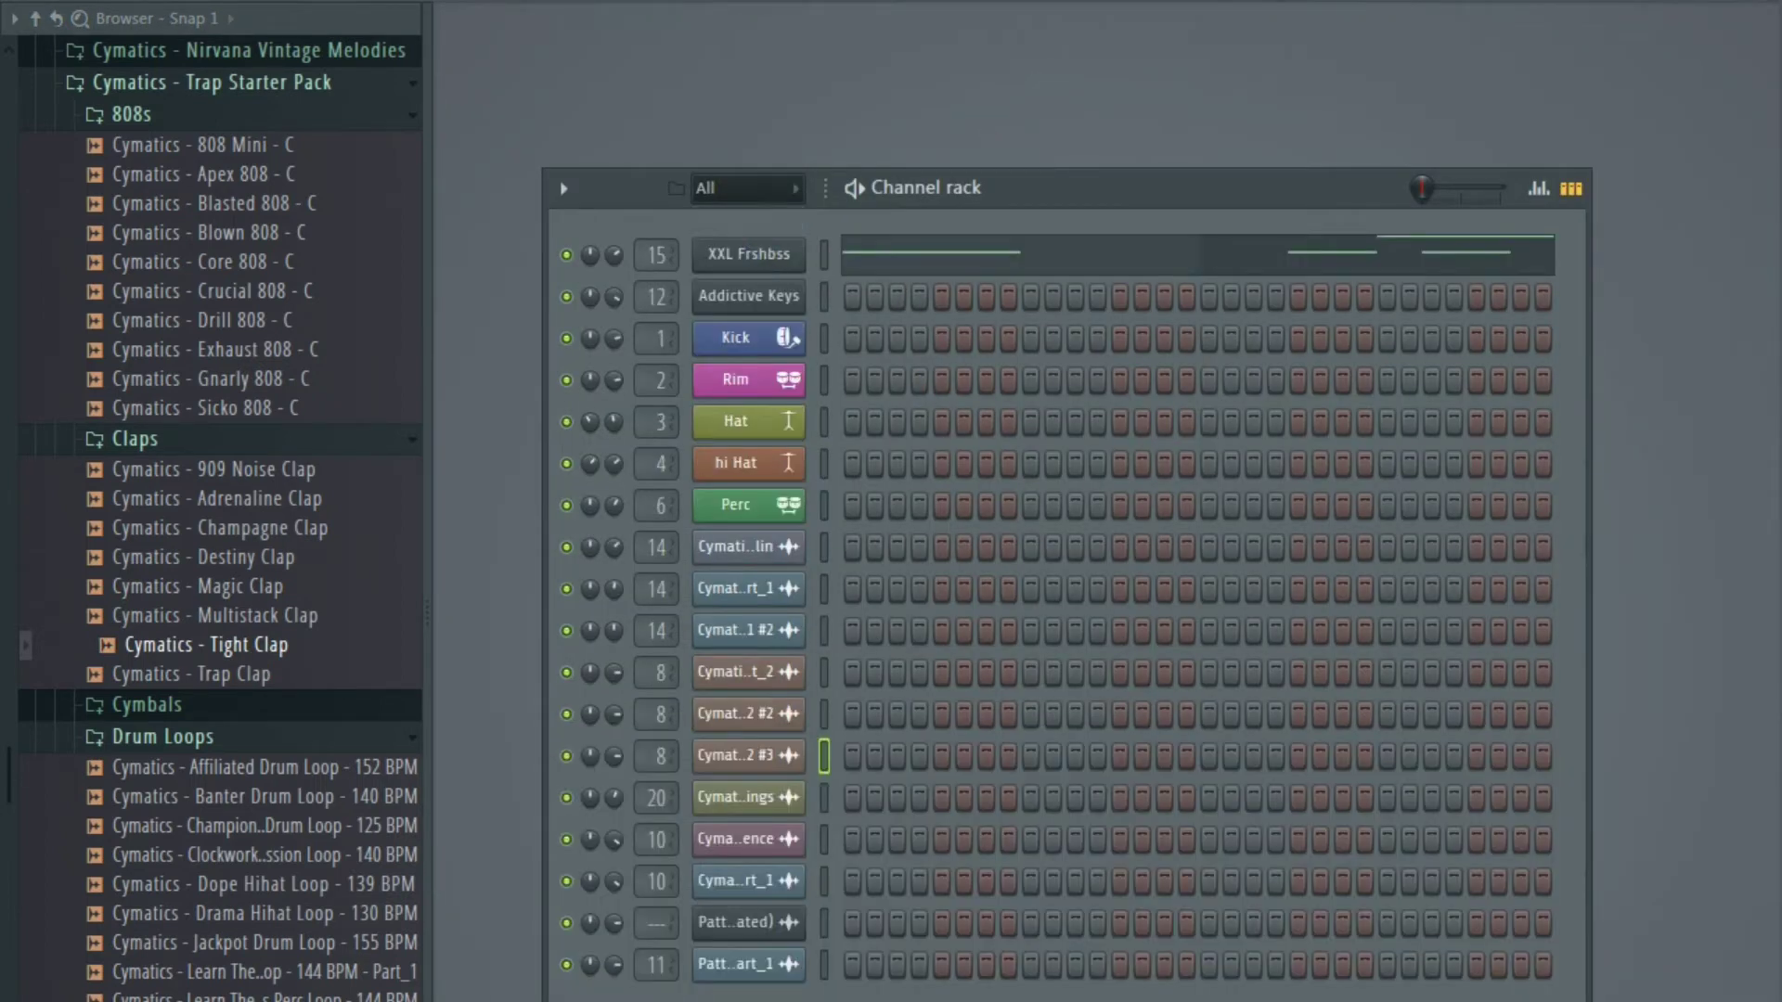
key("F5")
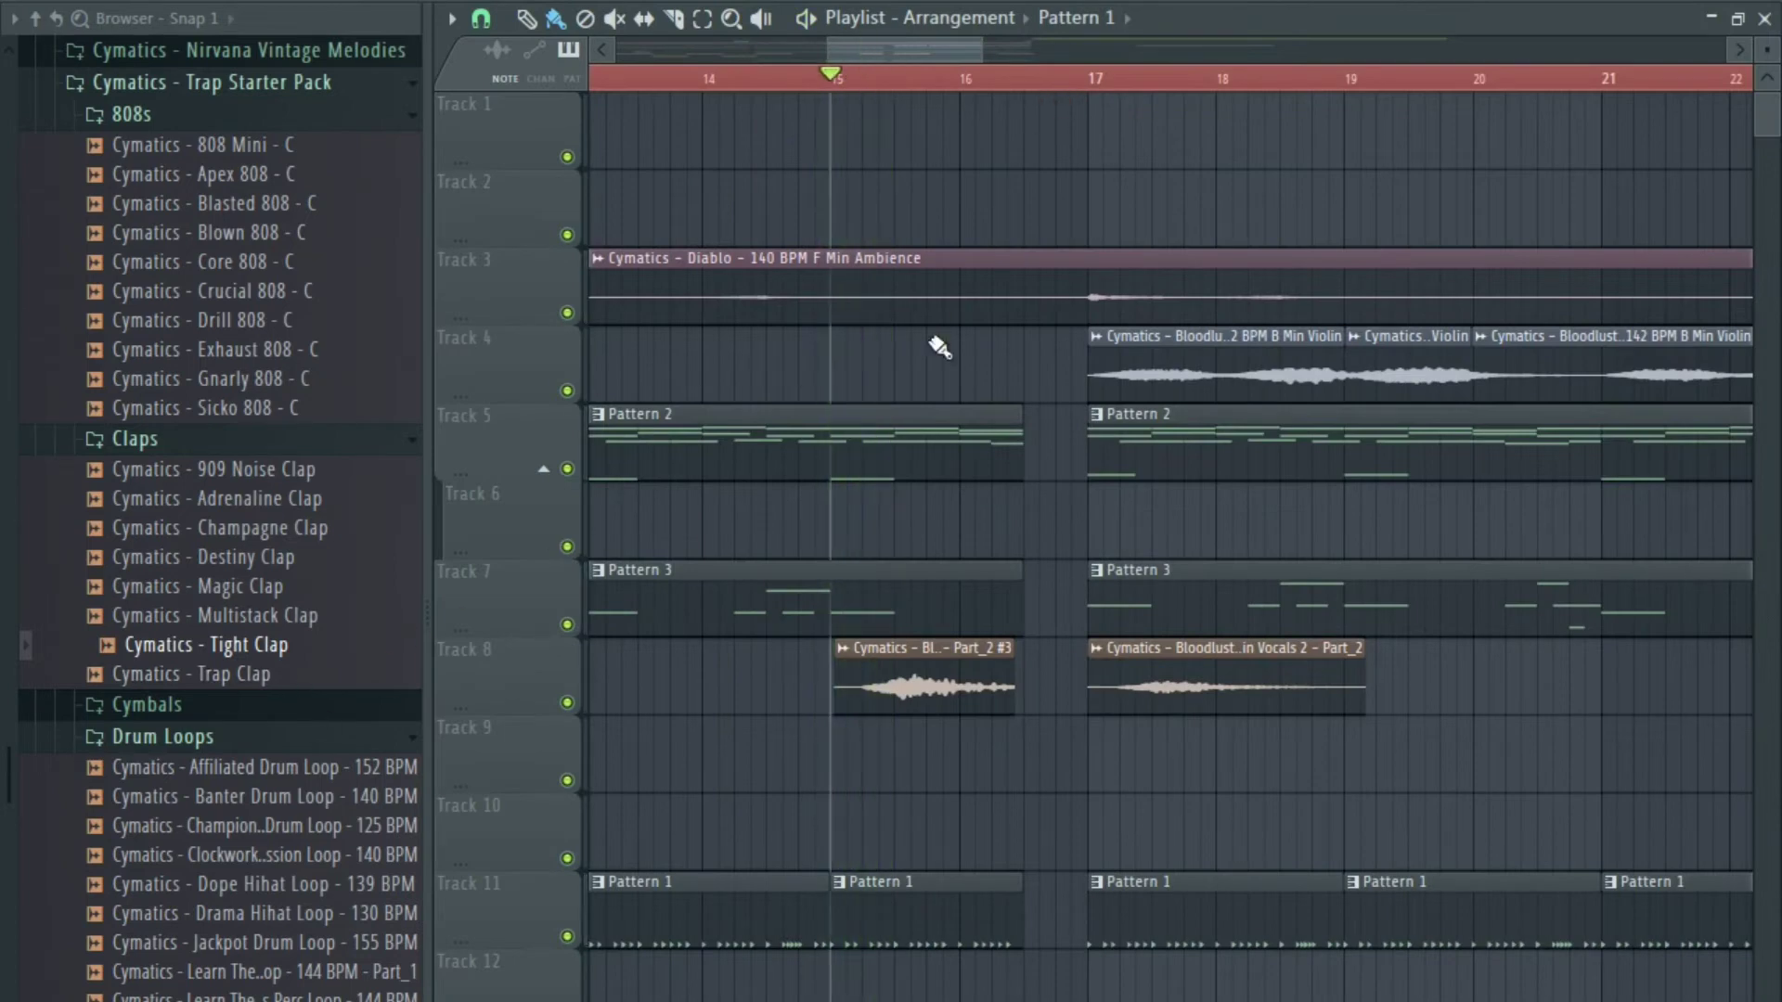
key("F5")
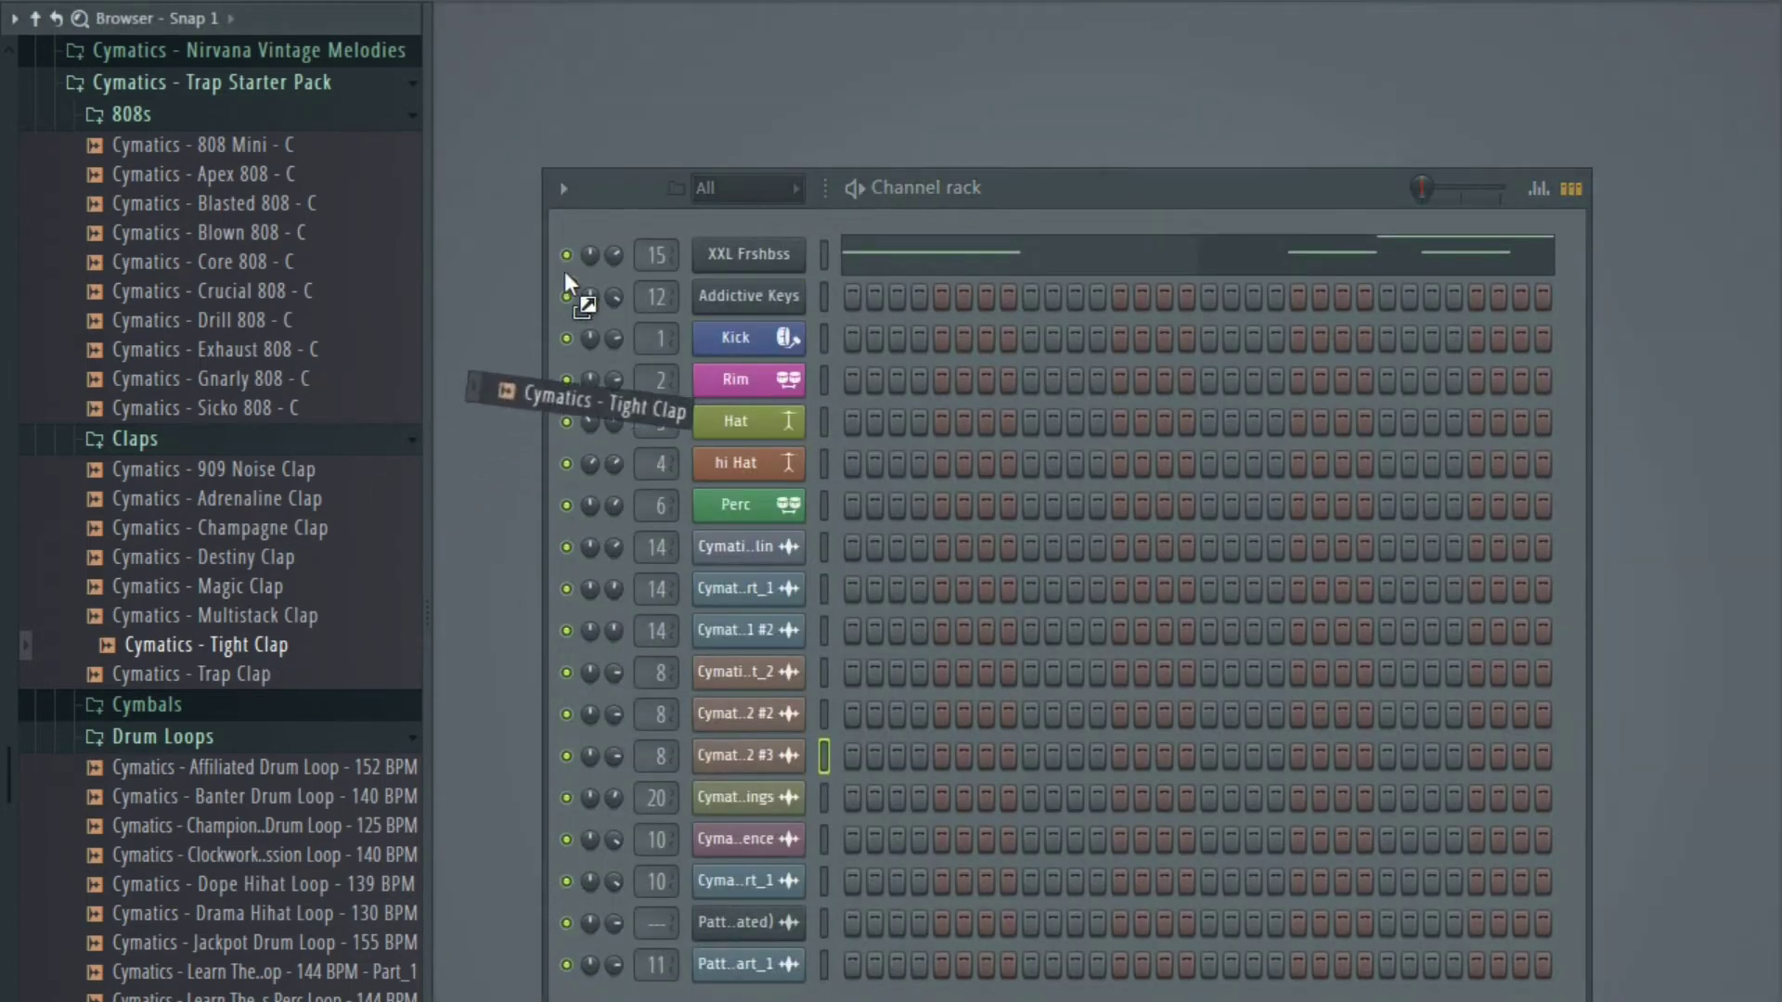
left_click_drag(586, 228, 733, 244)
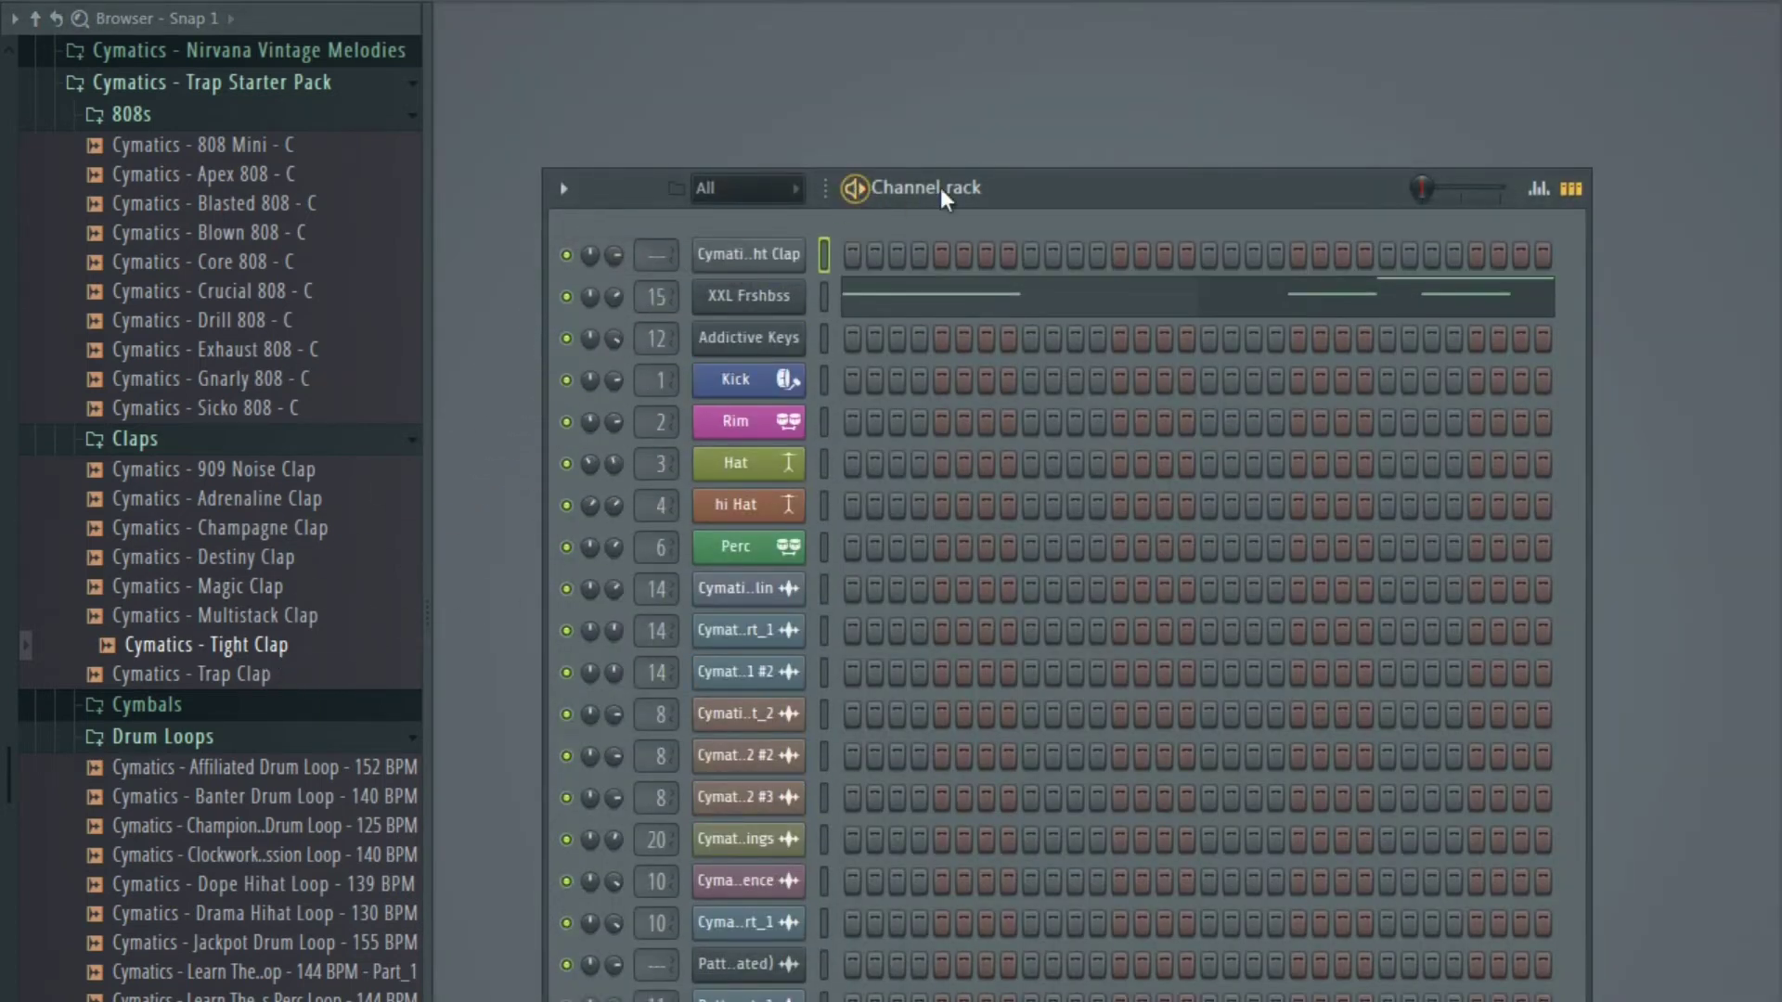
key("F4")
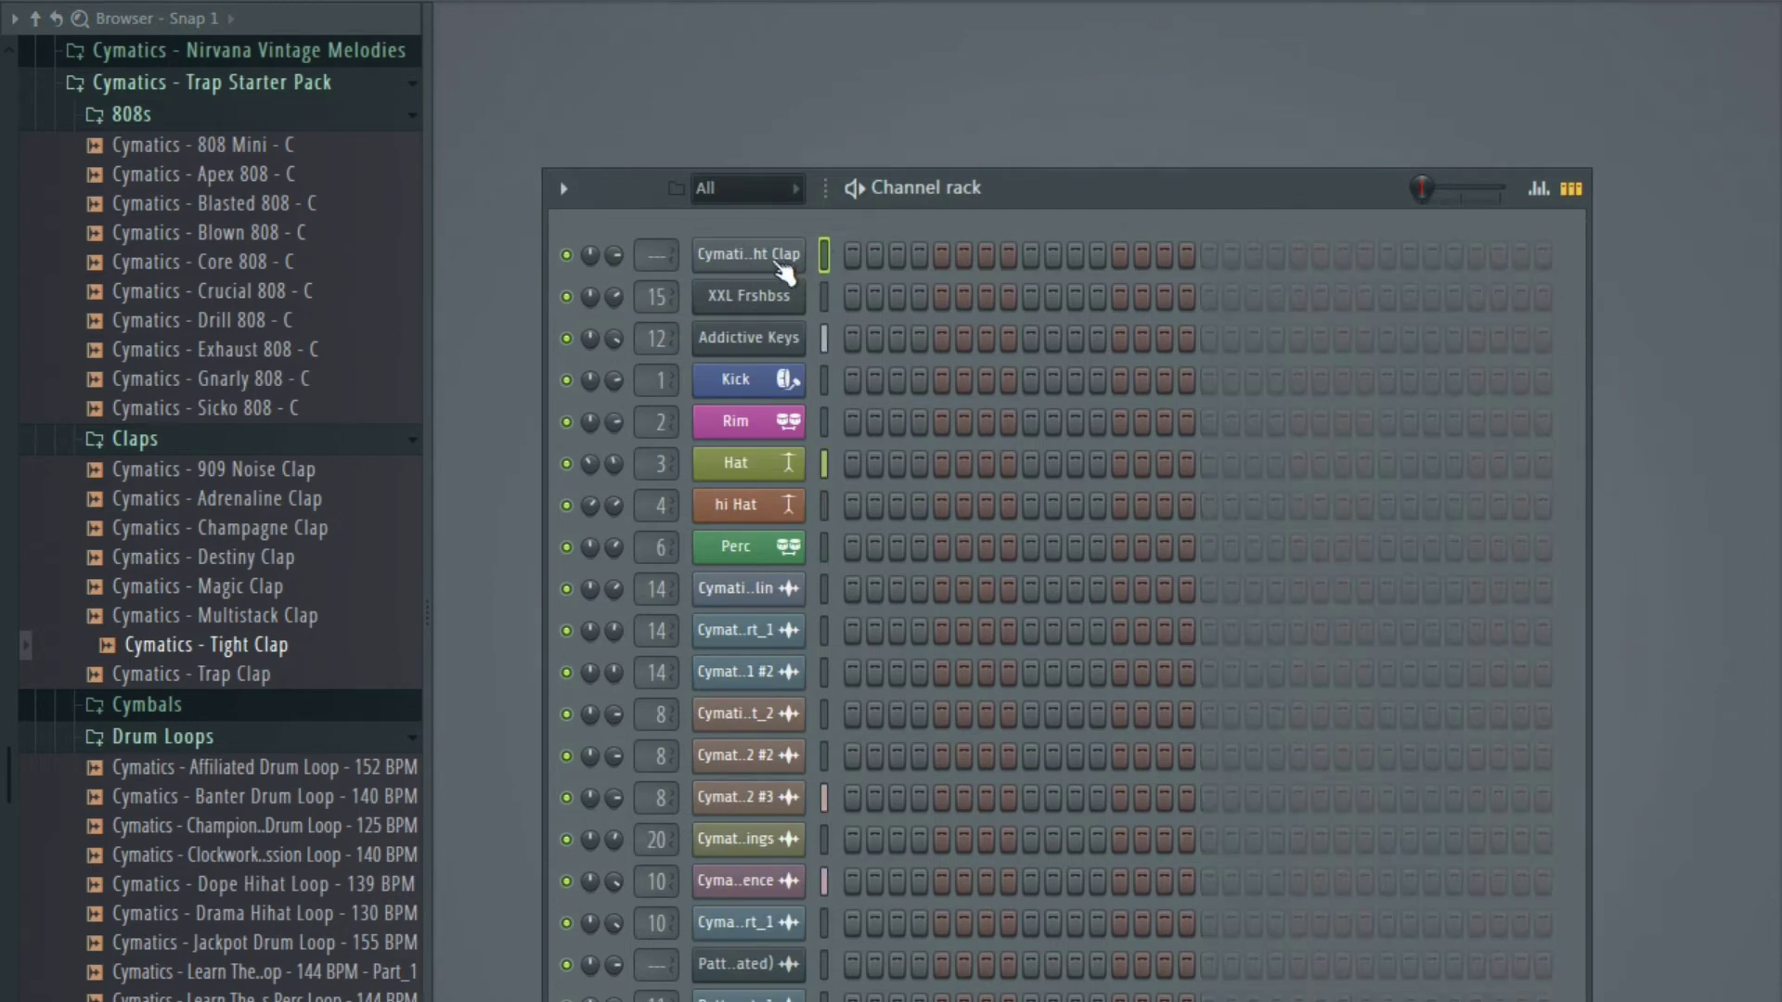
Open the Cymatics - Tight Clap channel in the piano roll and place a C5 note on beat 3 of bar 1.
key("F5")
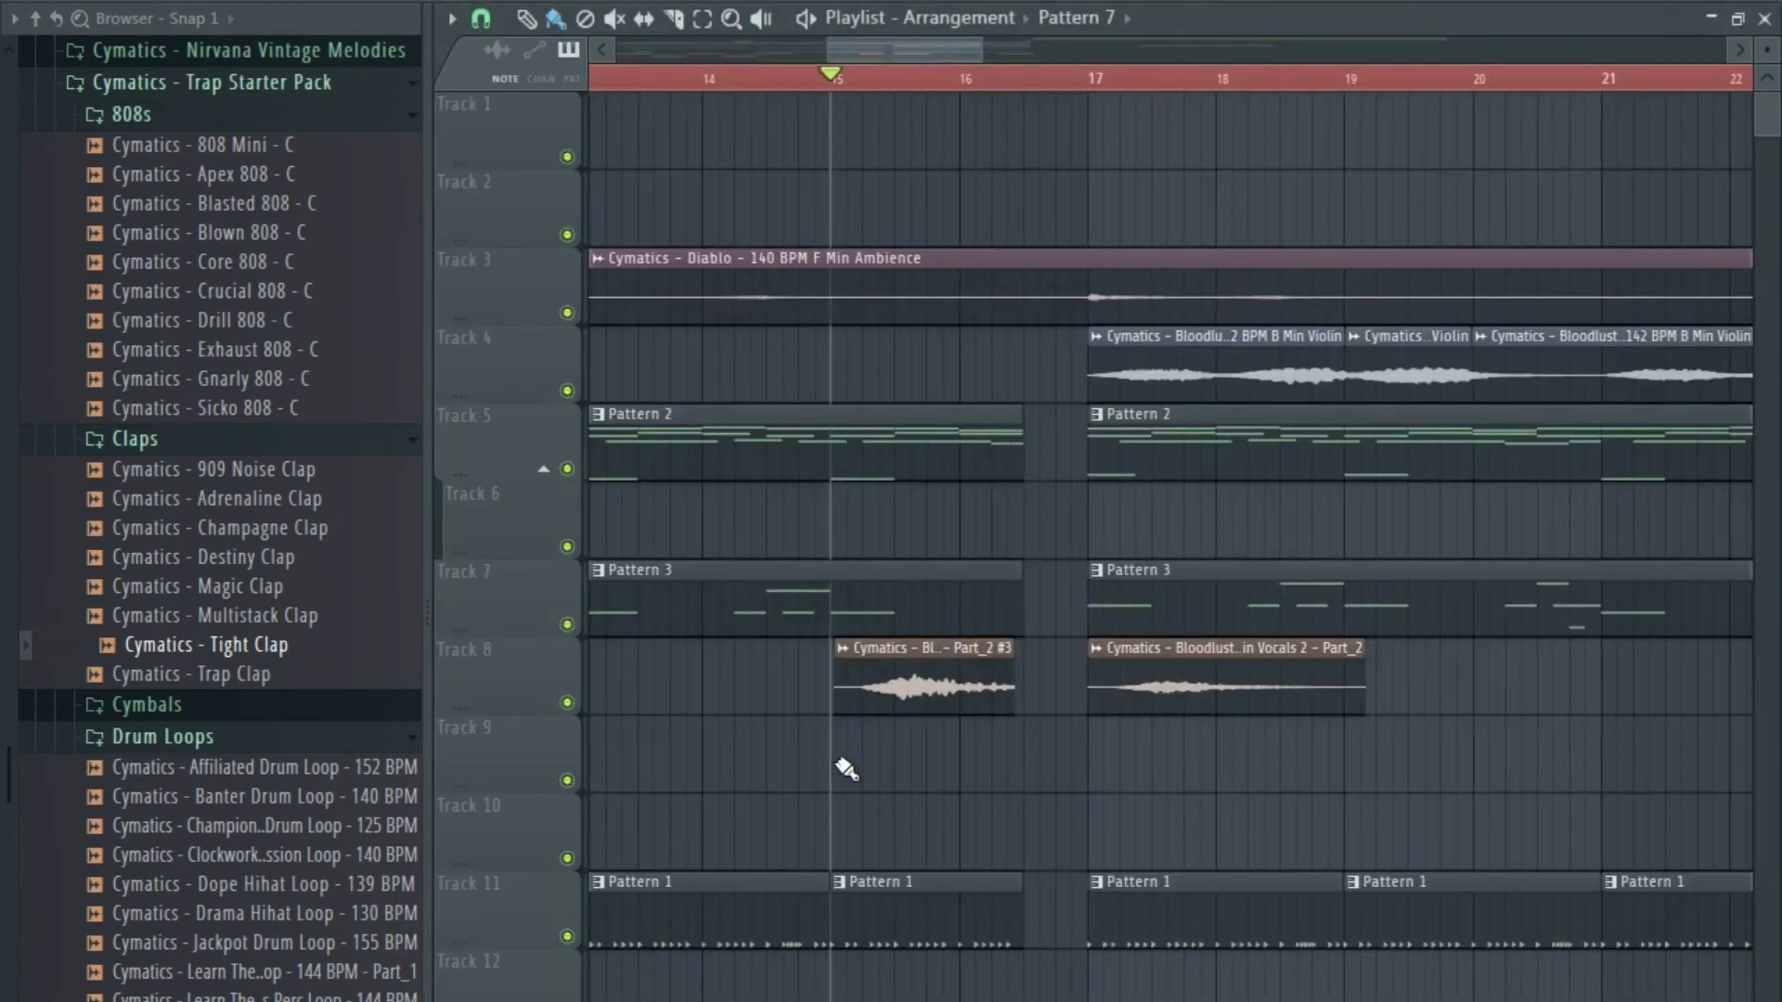
left_click_drag(877, 763, 999, 744)
key("F5")
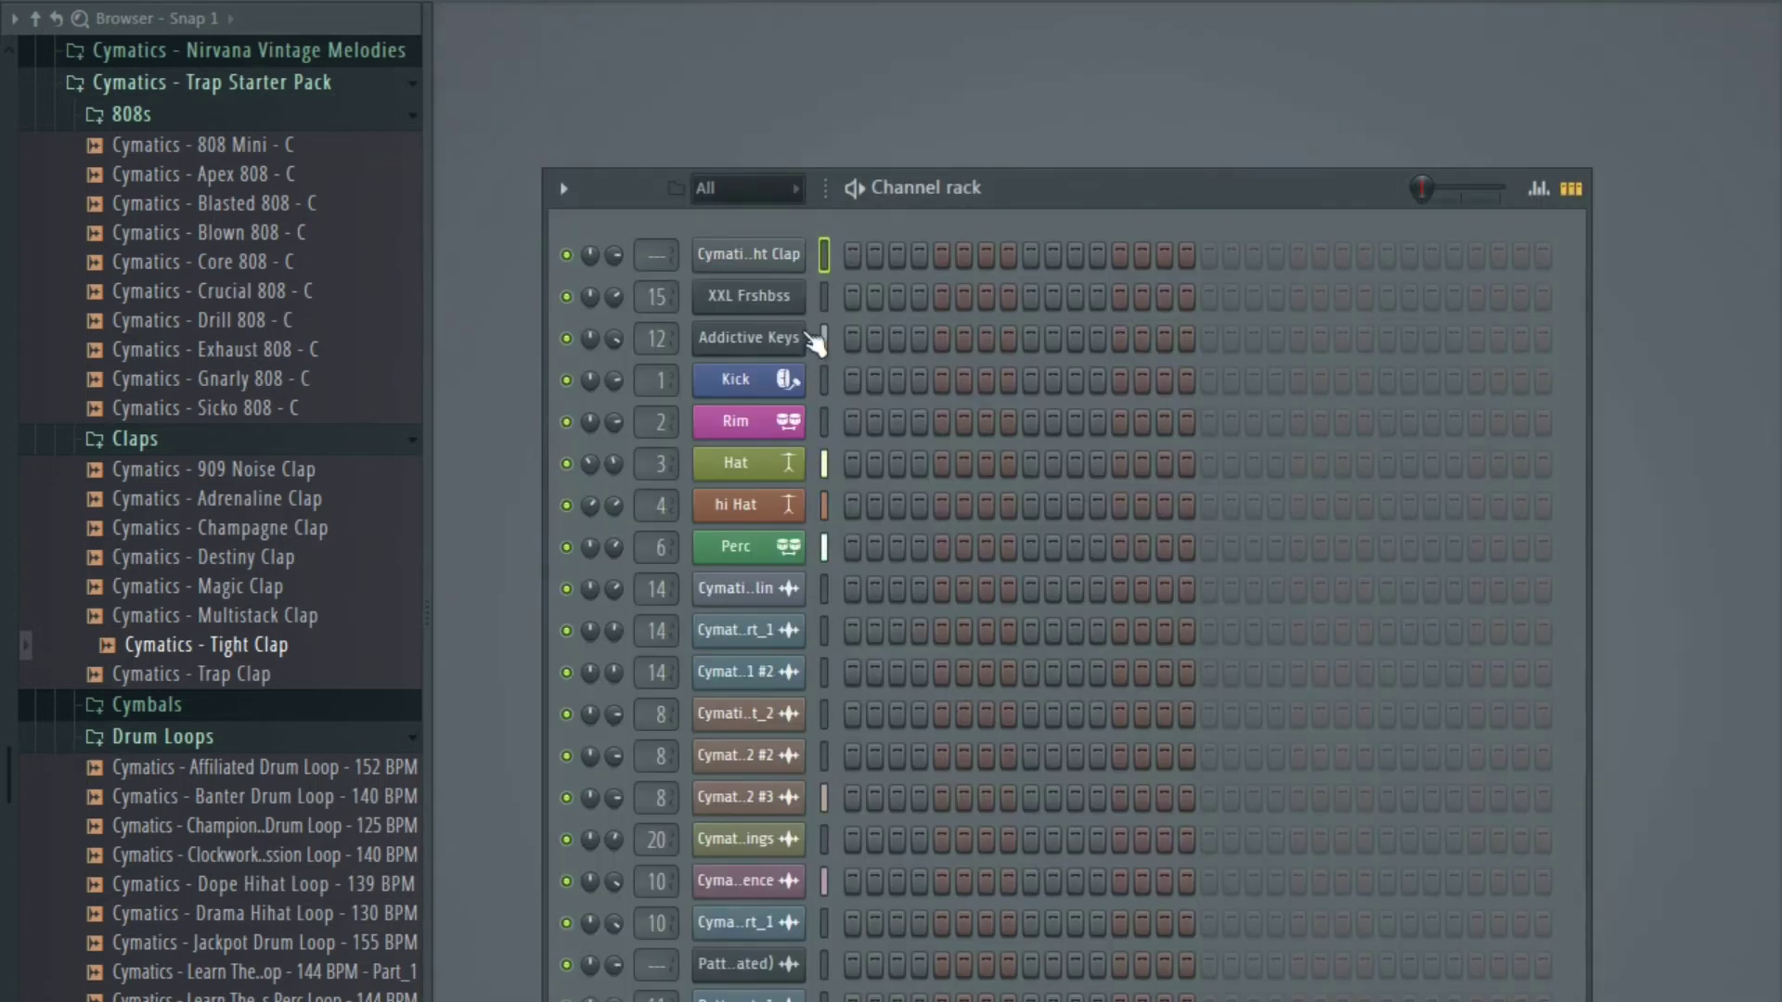
right_click(778, 257)
left_click(839, 256)
key("F7")
key("F7")
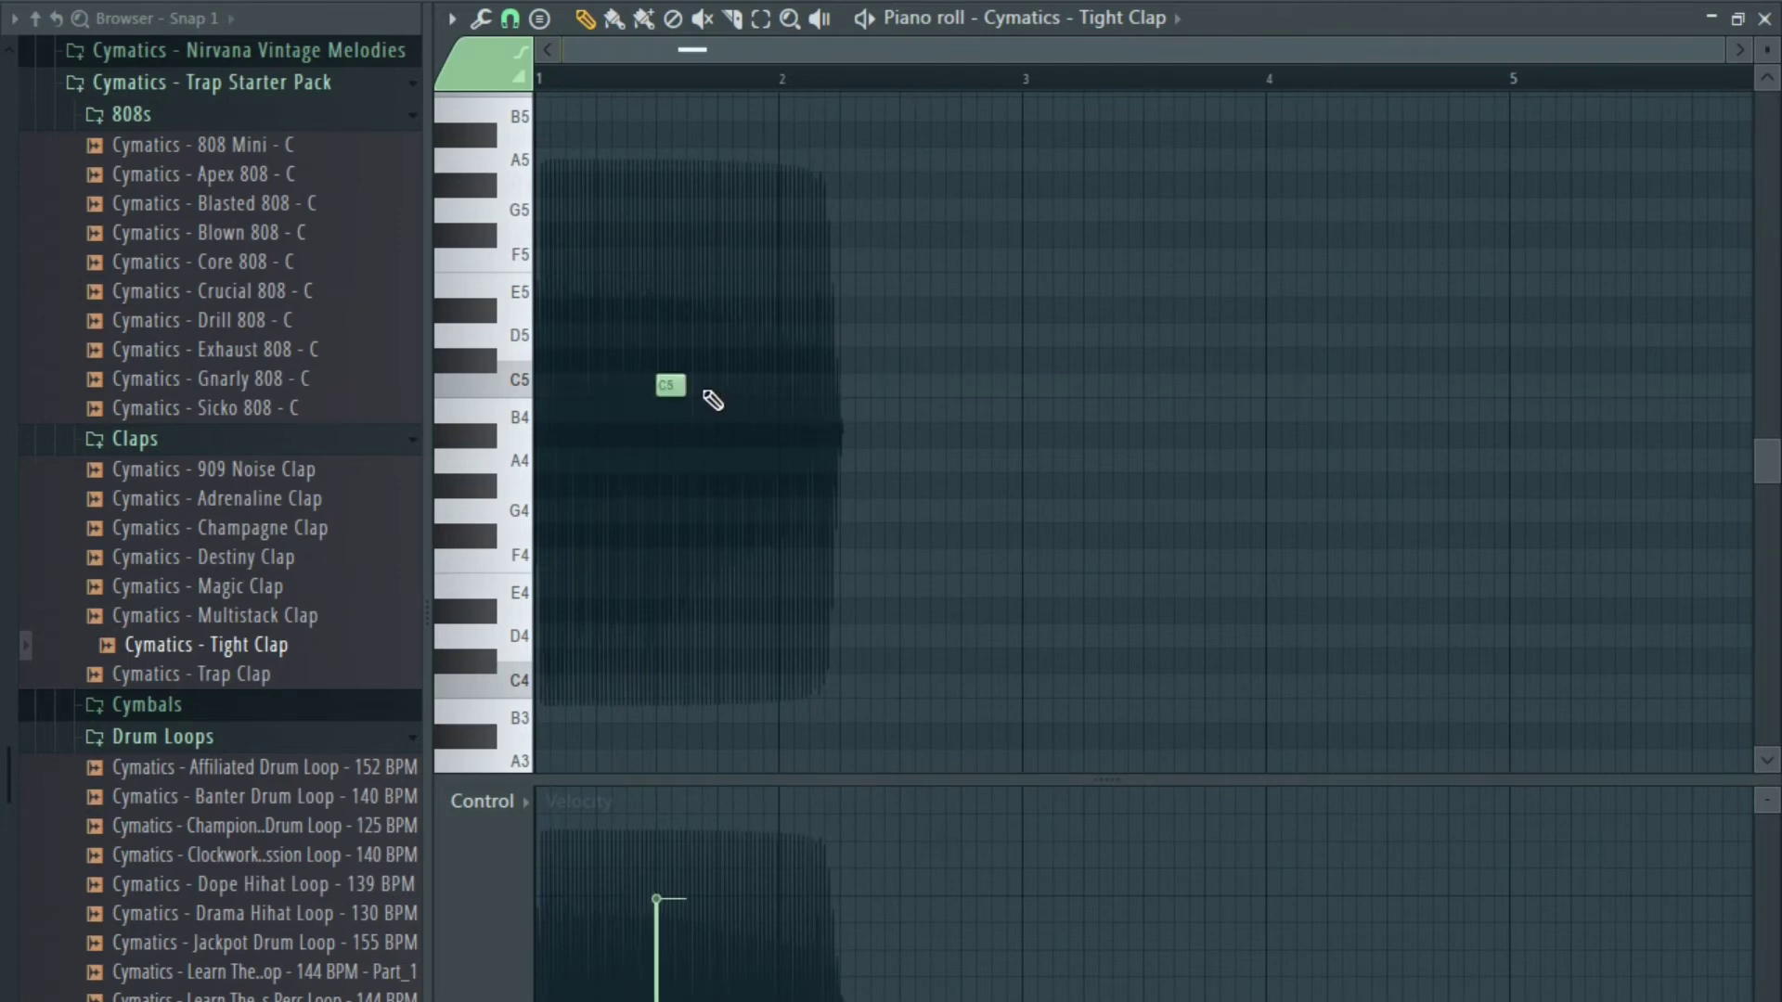
key("F7")
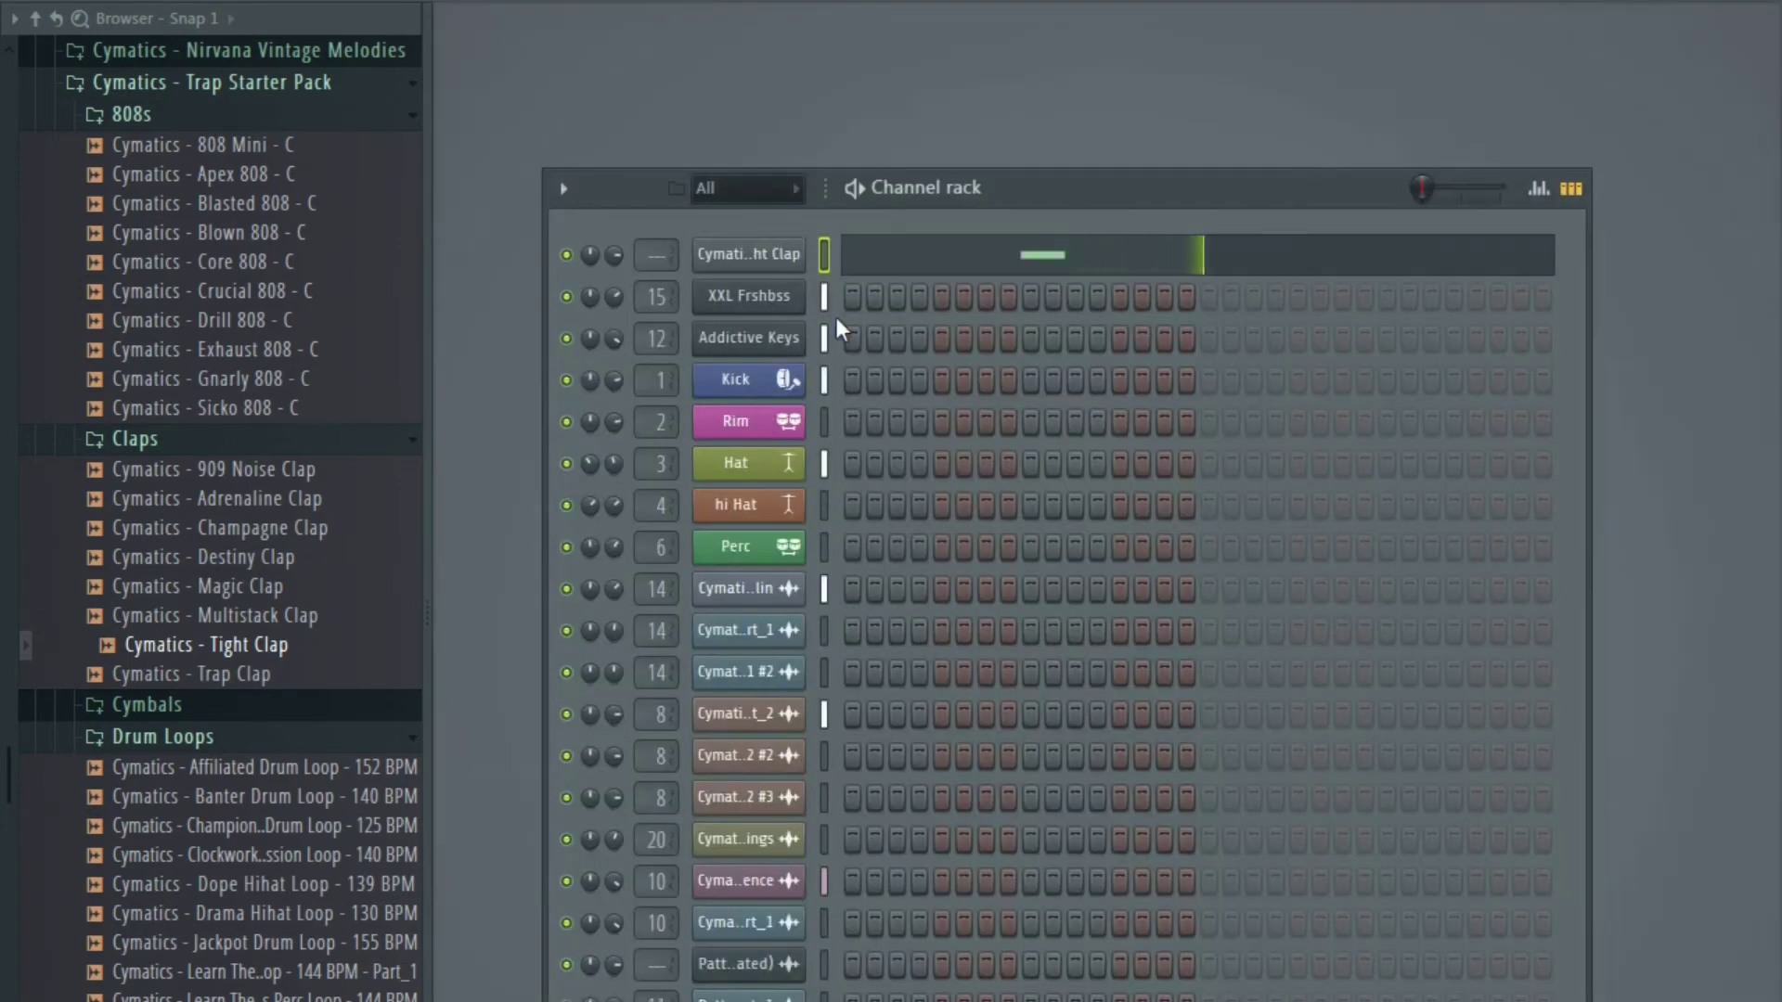
key("F7")
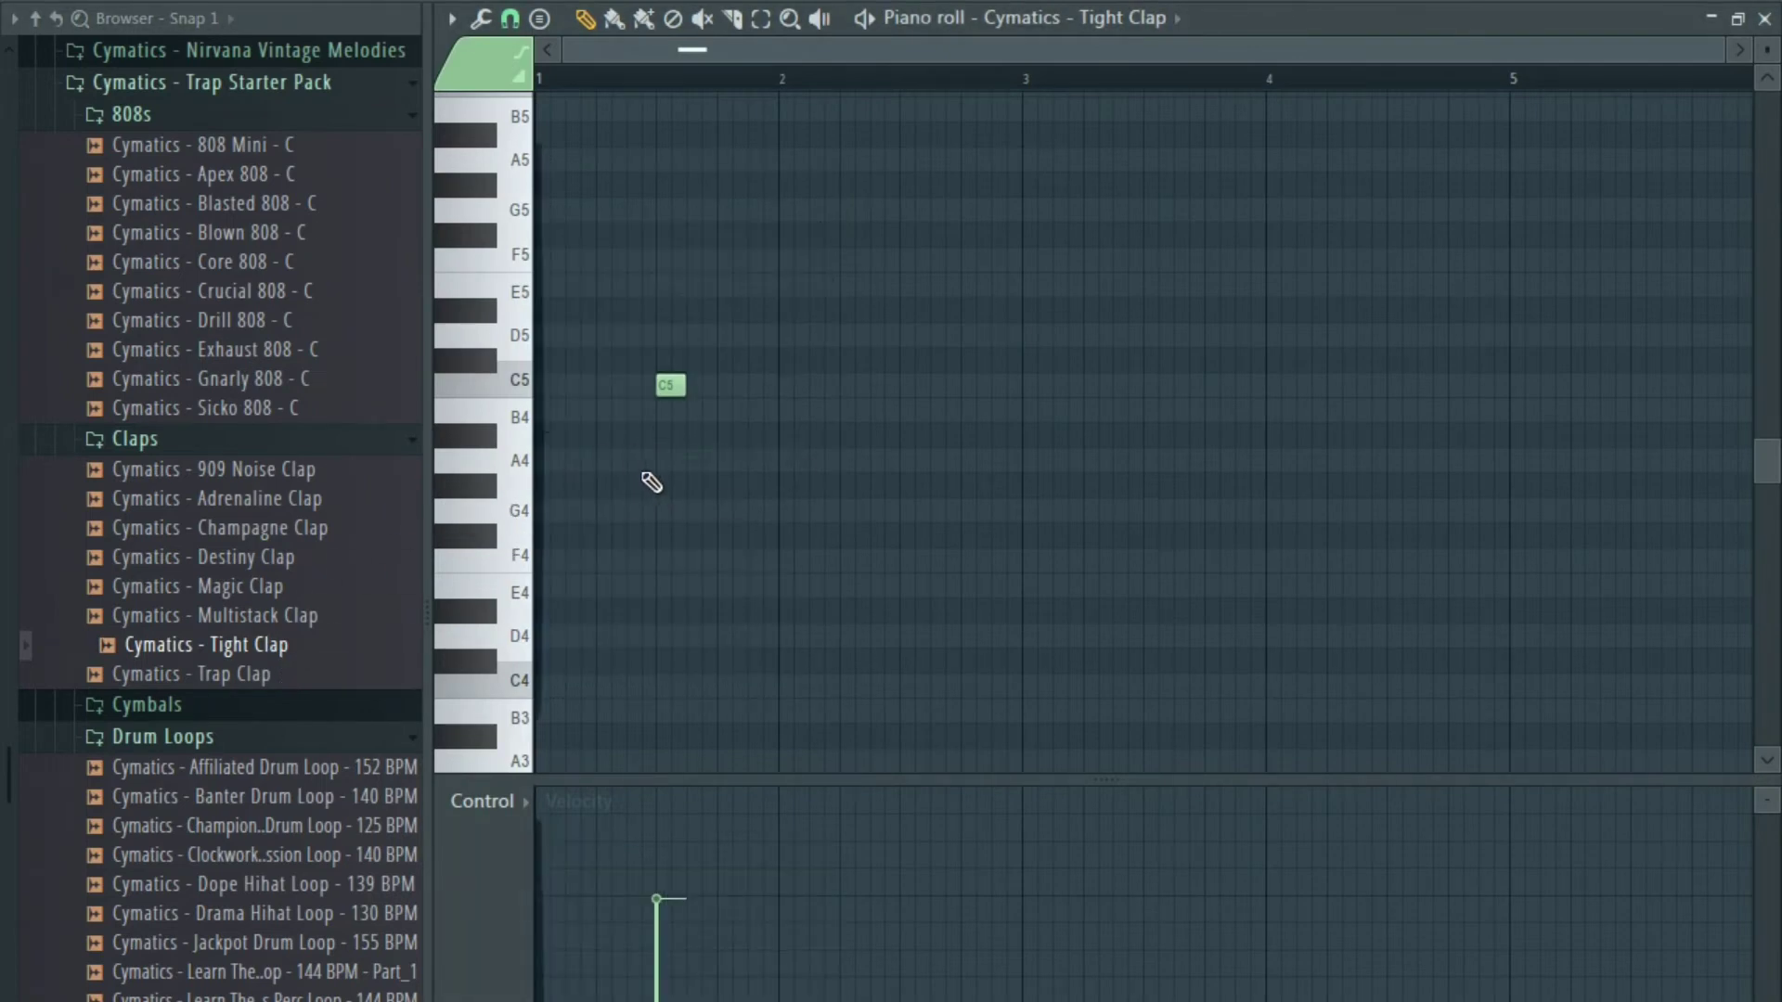
scroll(673, 475, "up", 2)
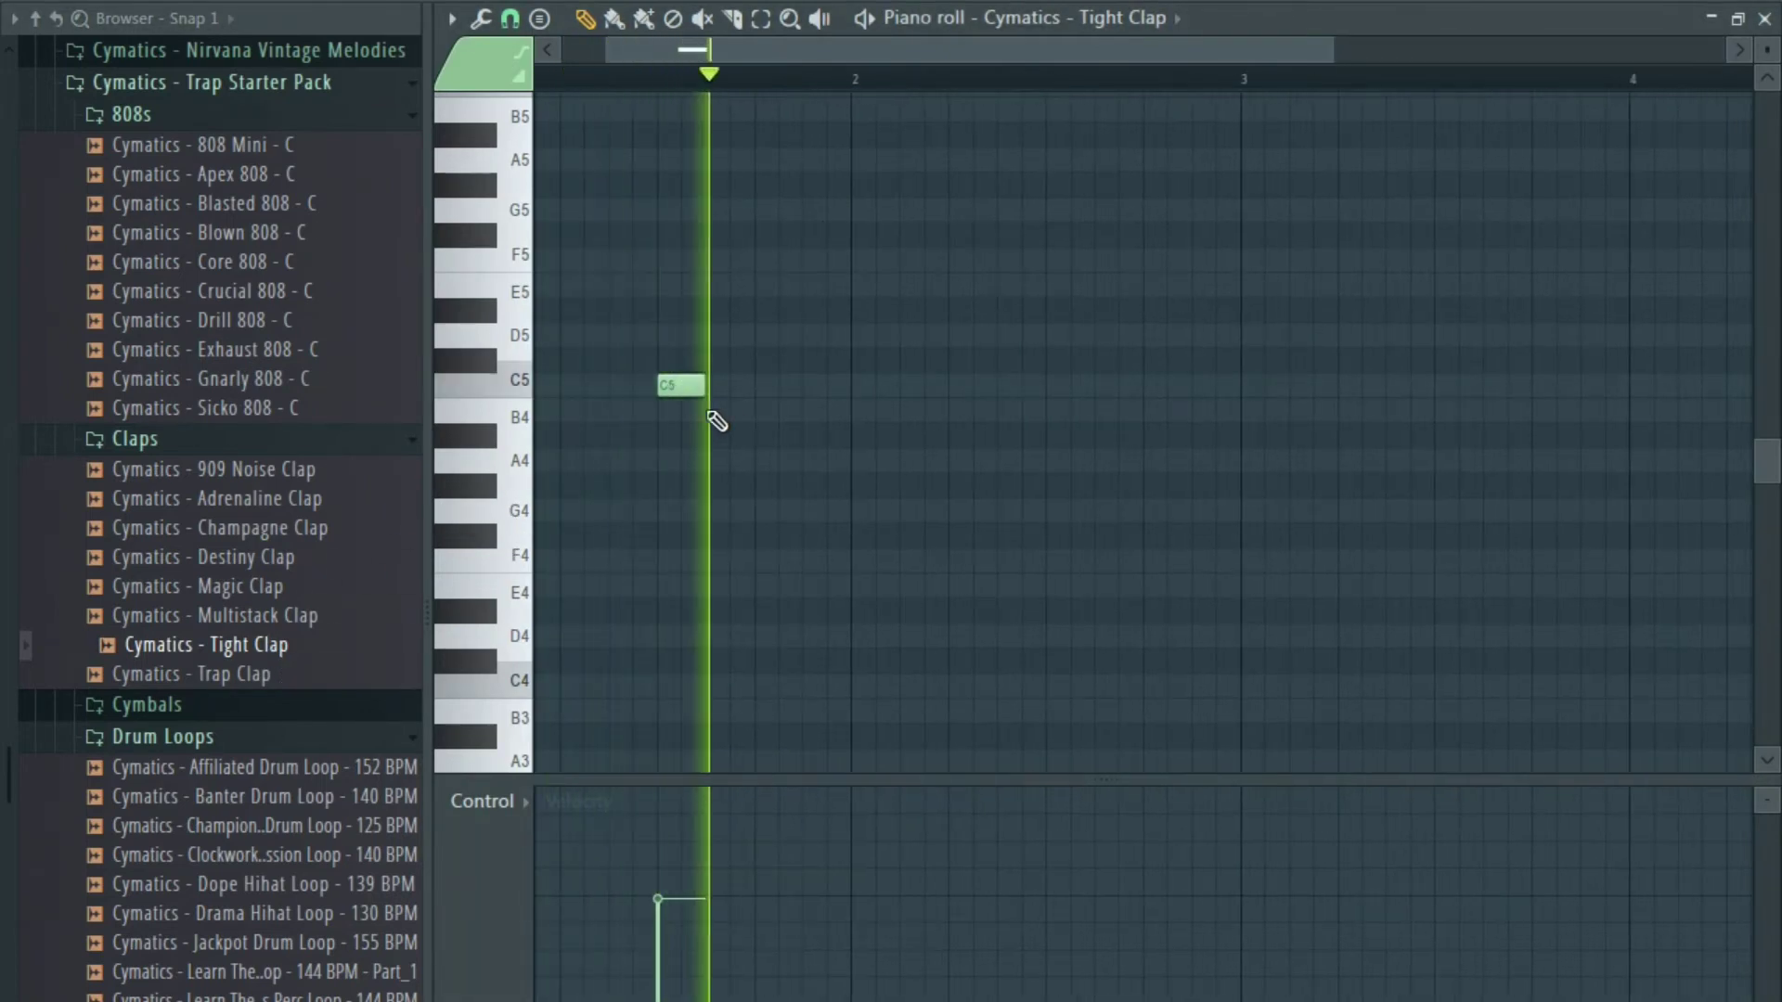
key("space")
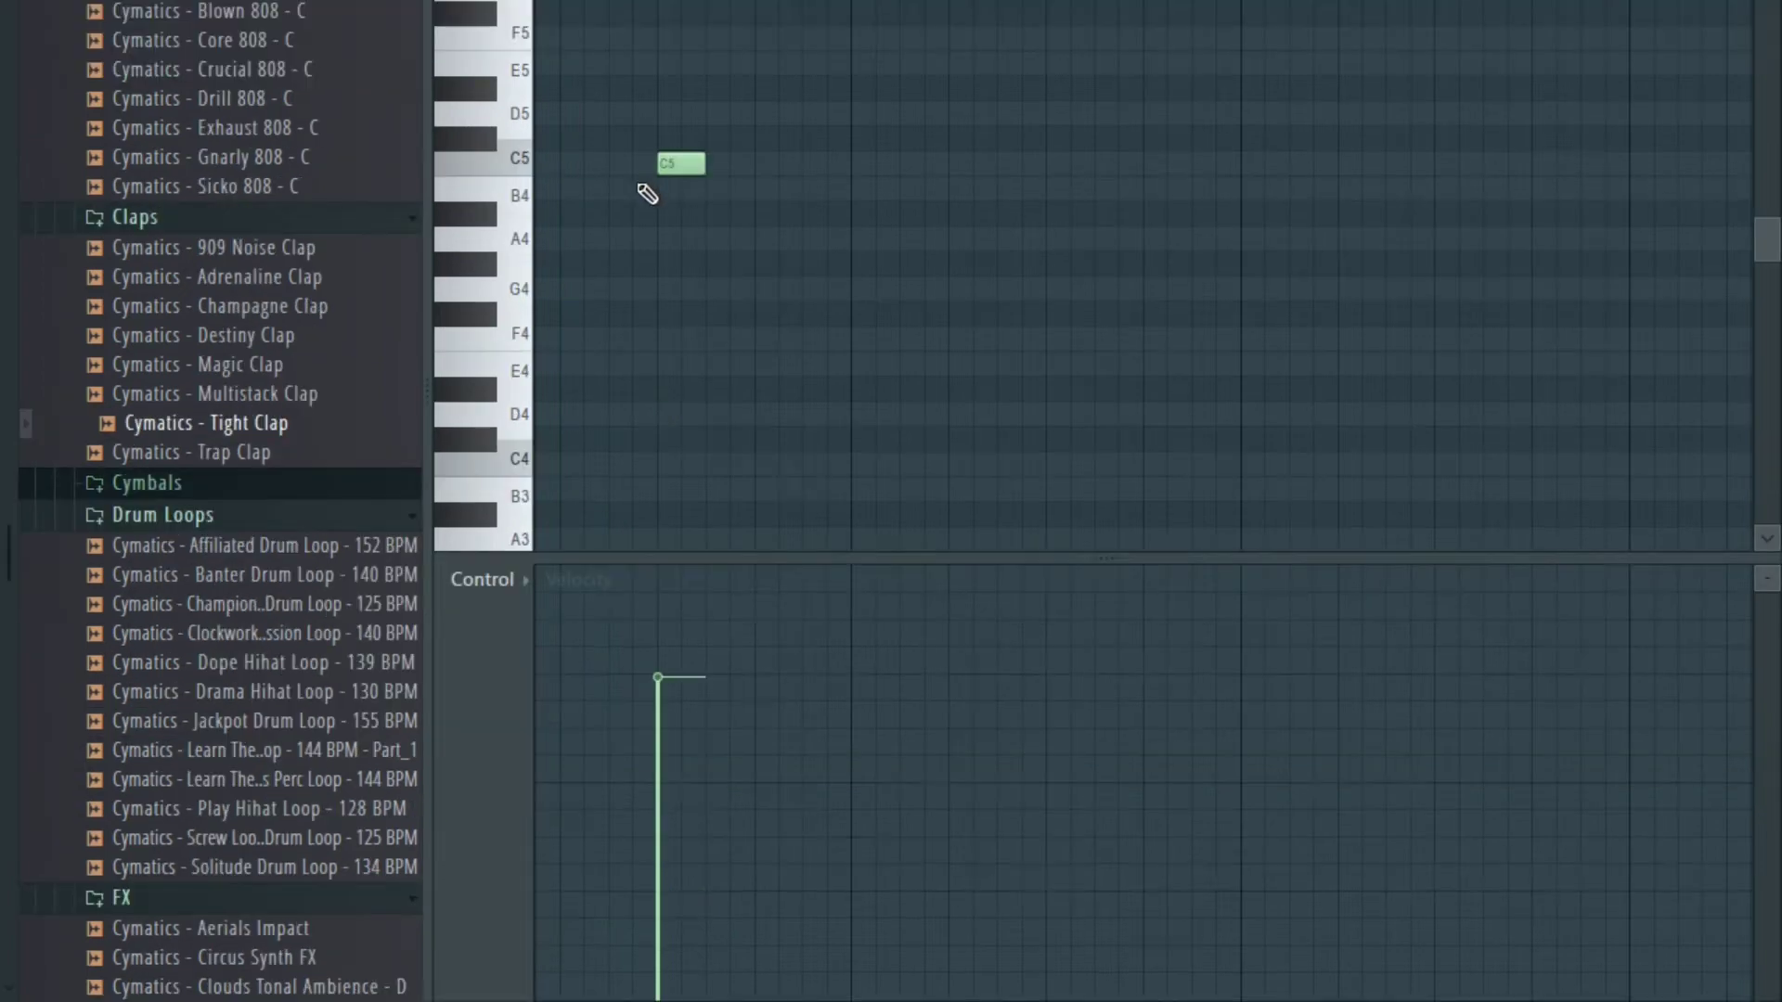
Add two short C5 lead-in notes before the beat 3 clap, with velocities rising towards the main hit.
scroll(638, 405, "up", 3)
key("space")
left_click(572, 169)
left_click_drag(640, 219, 786, 244)
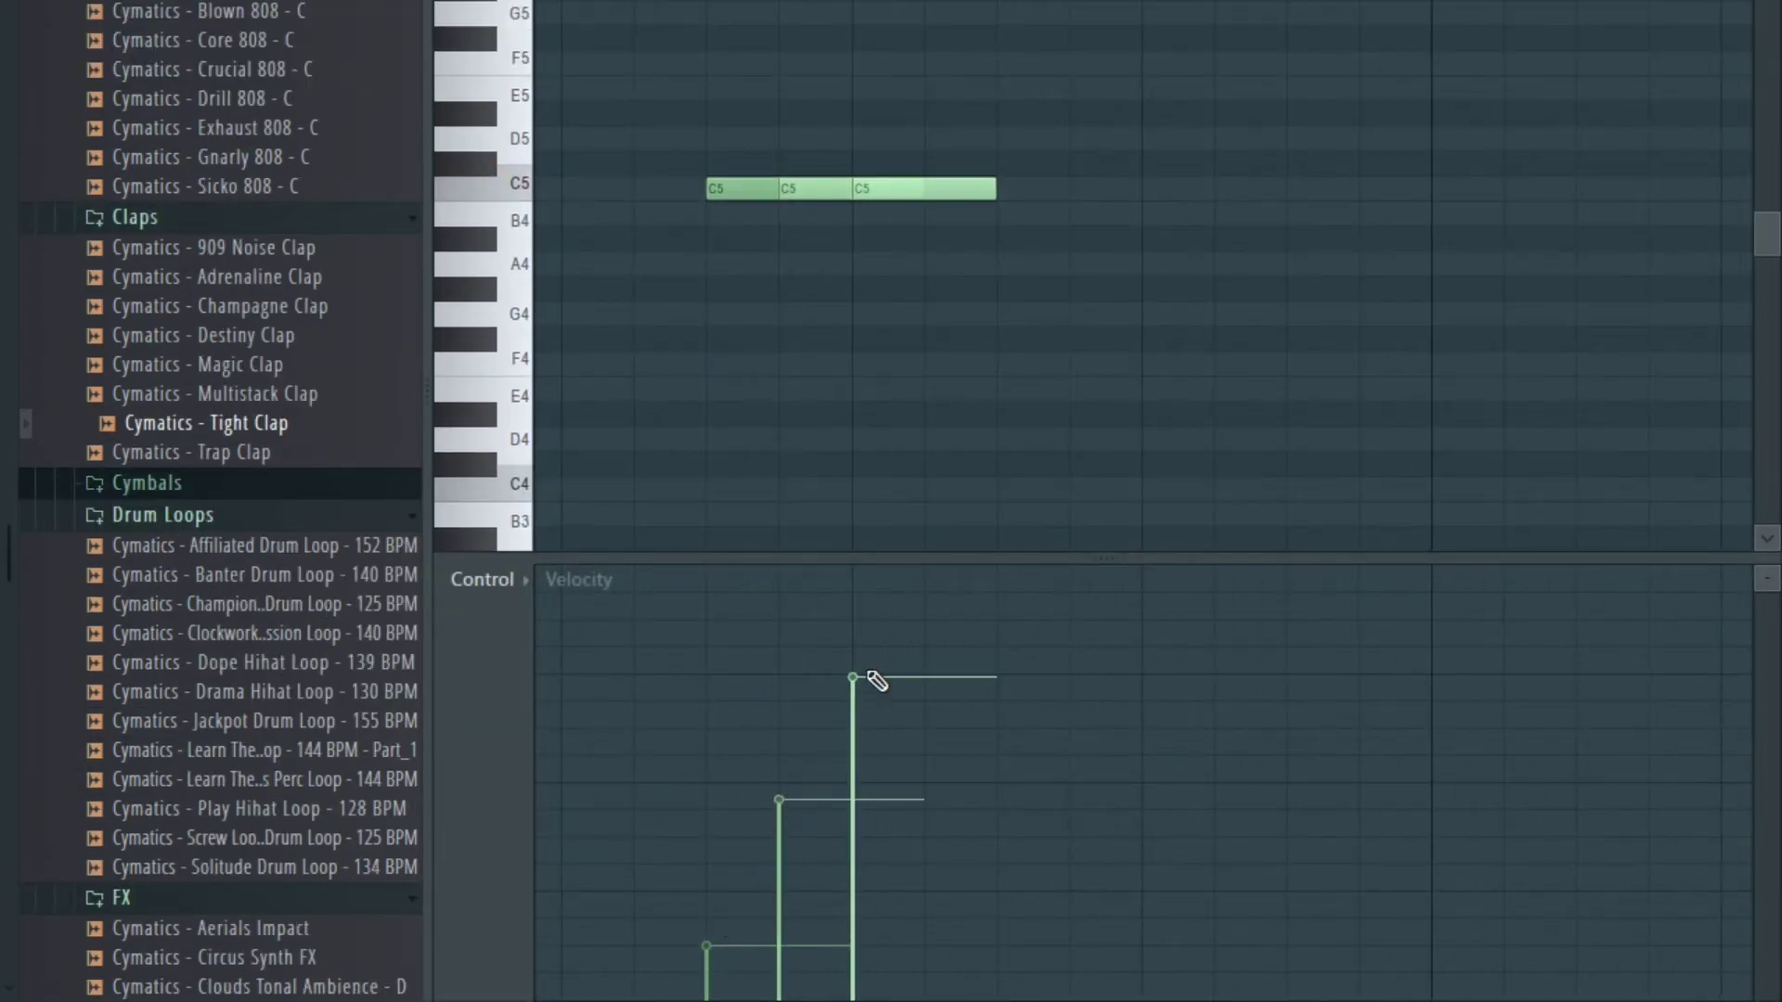
left_click_drag(868, 675, 863, 667)
left_click_drag(735, 280, 823, 192)
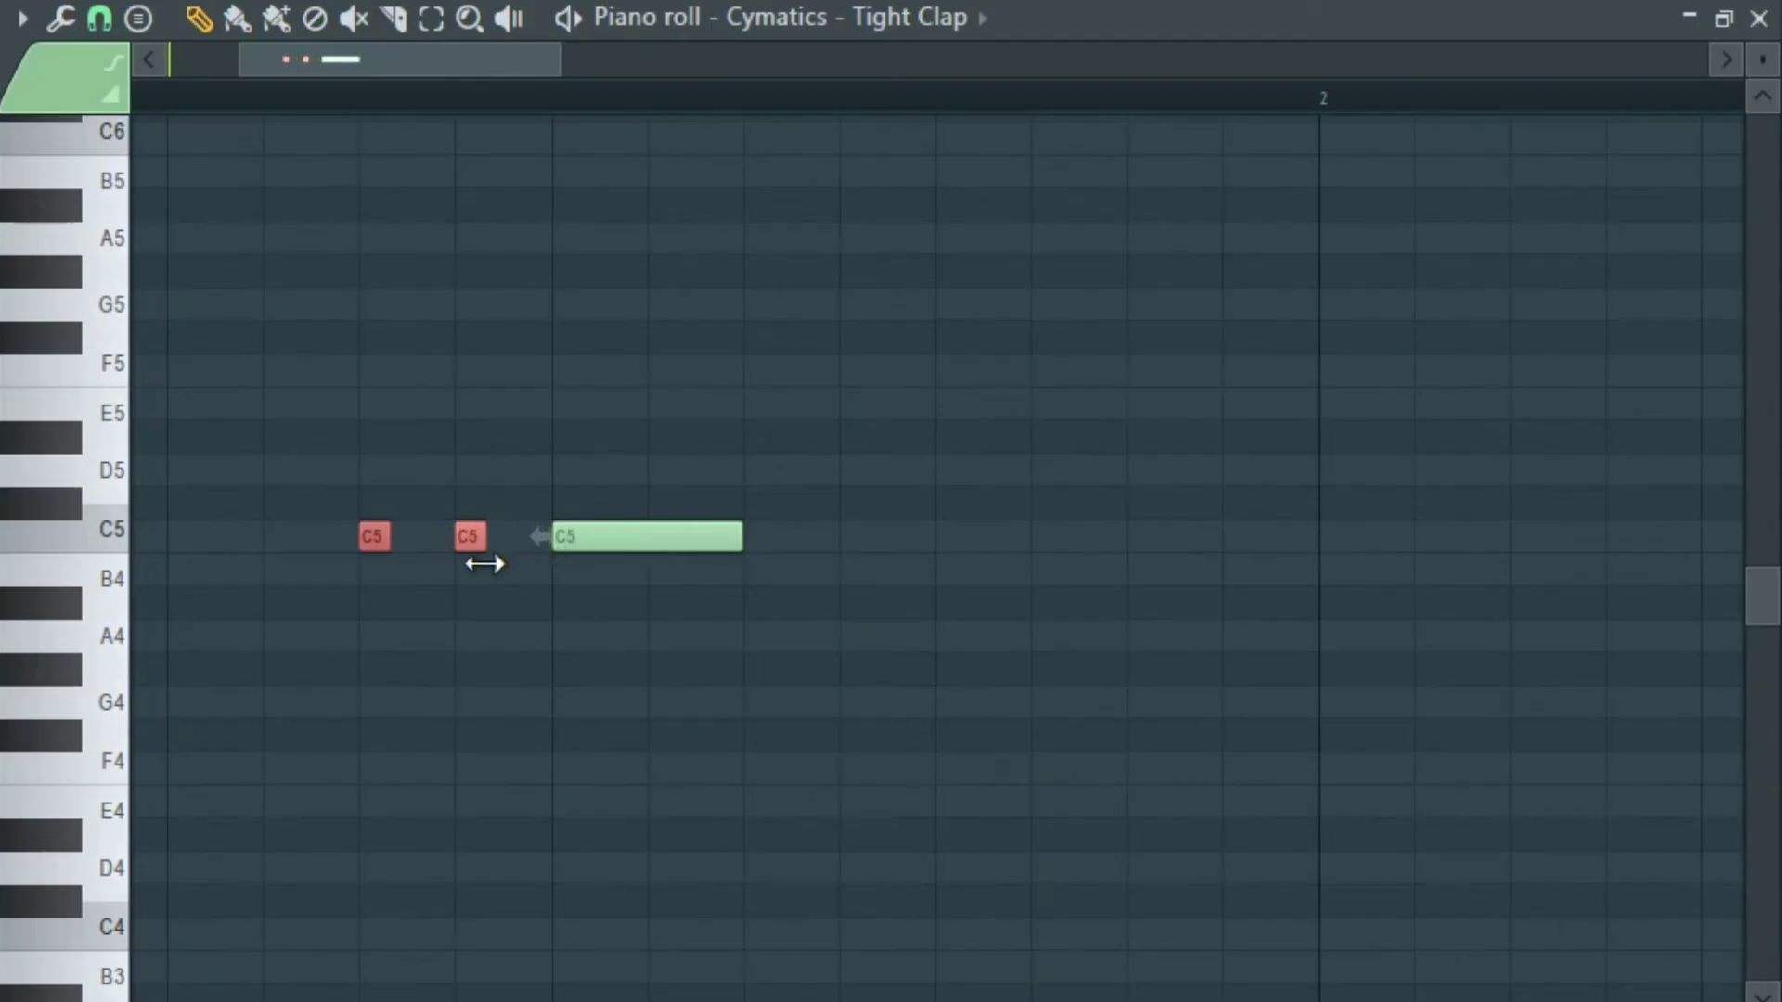
Set the piano roll snap to 1/4 step, fill the lead-in to four short C5 notes and play the roll.
left_click(102, 24)
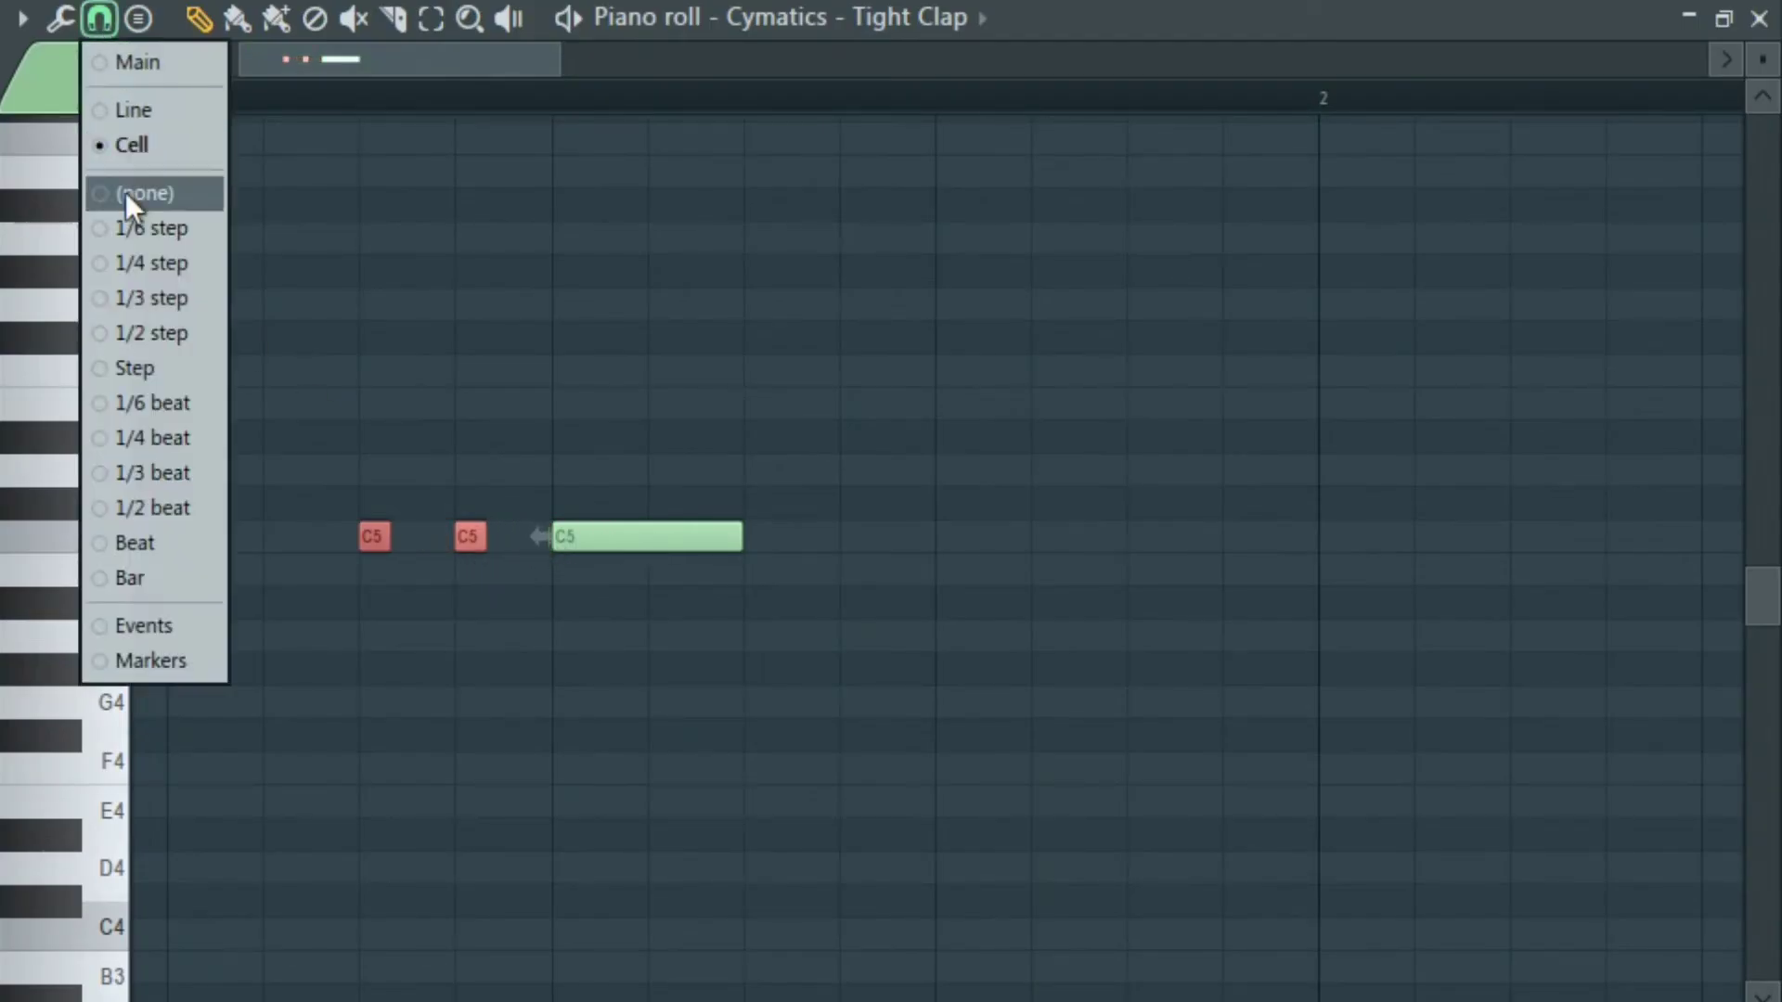
left_click(135, 250)
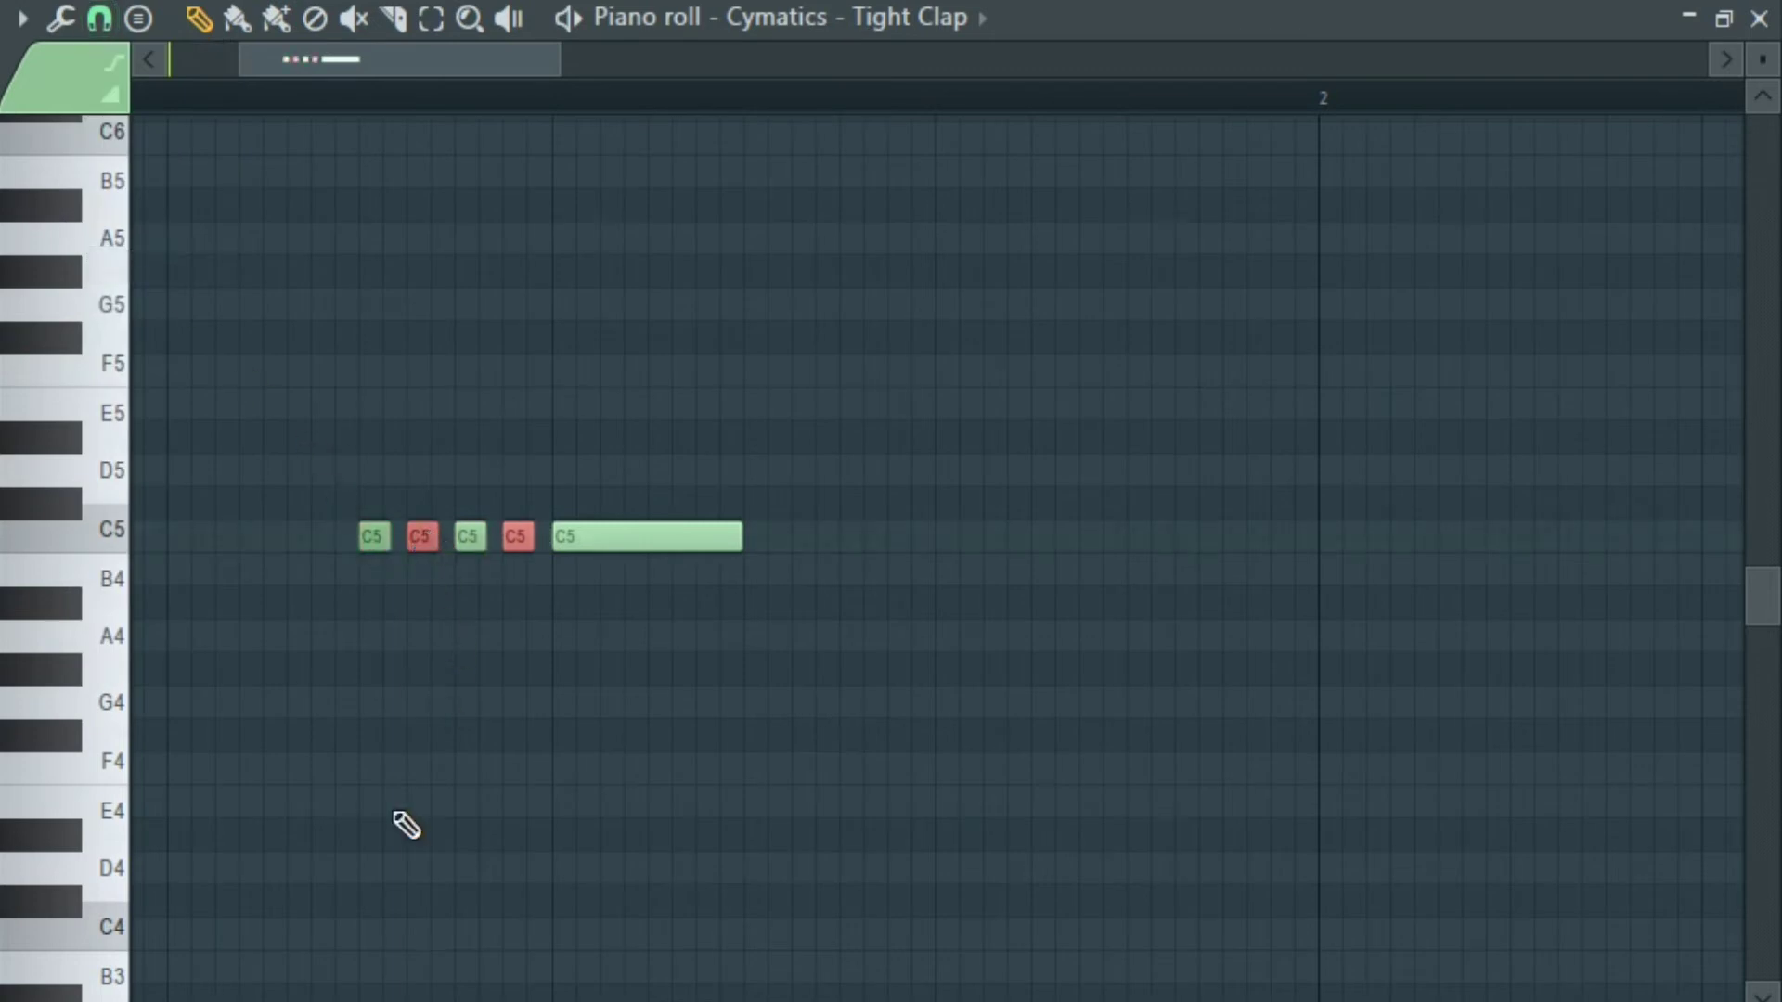
key("space")
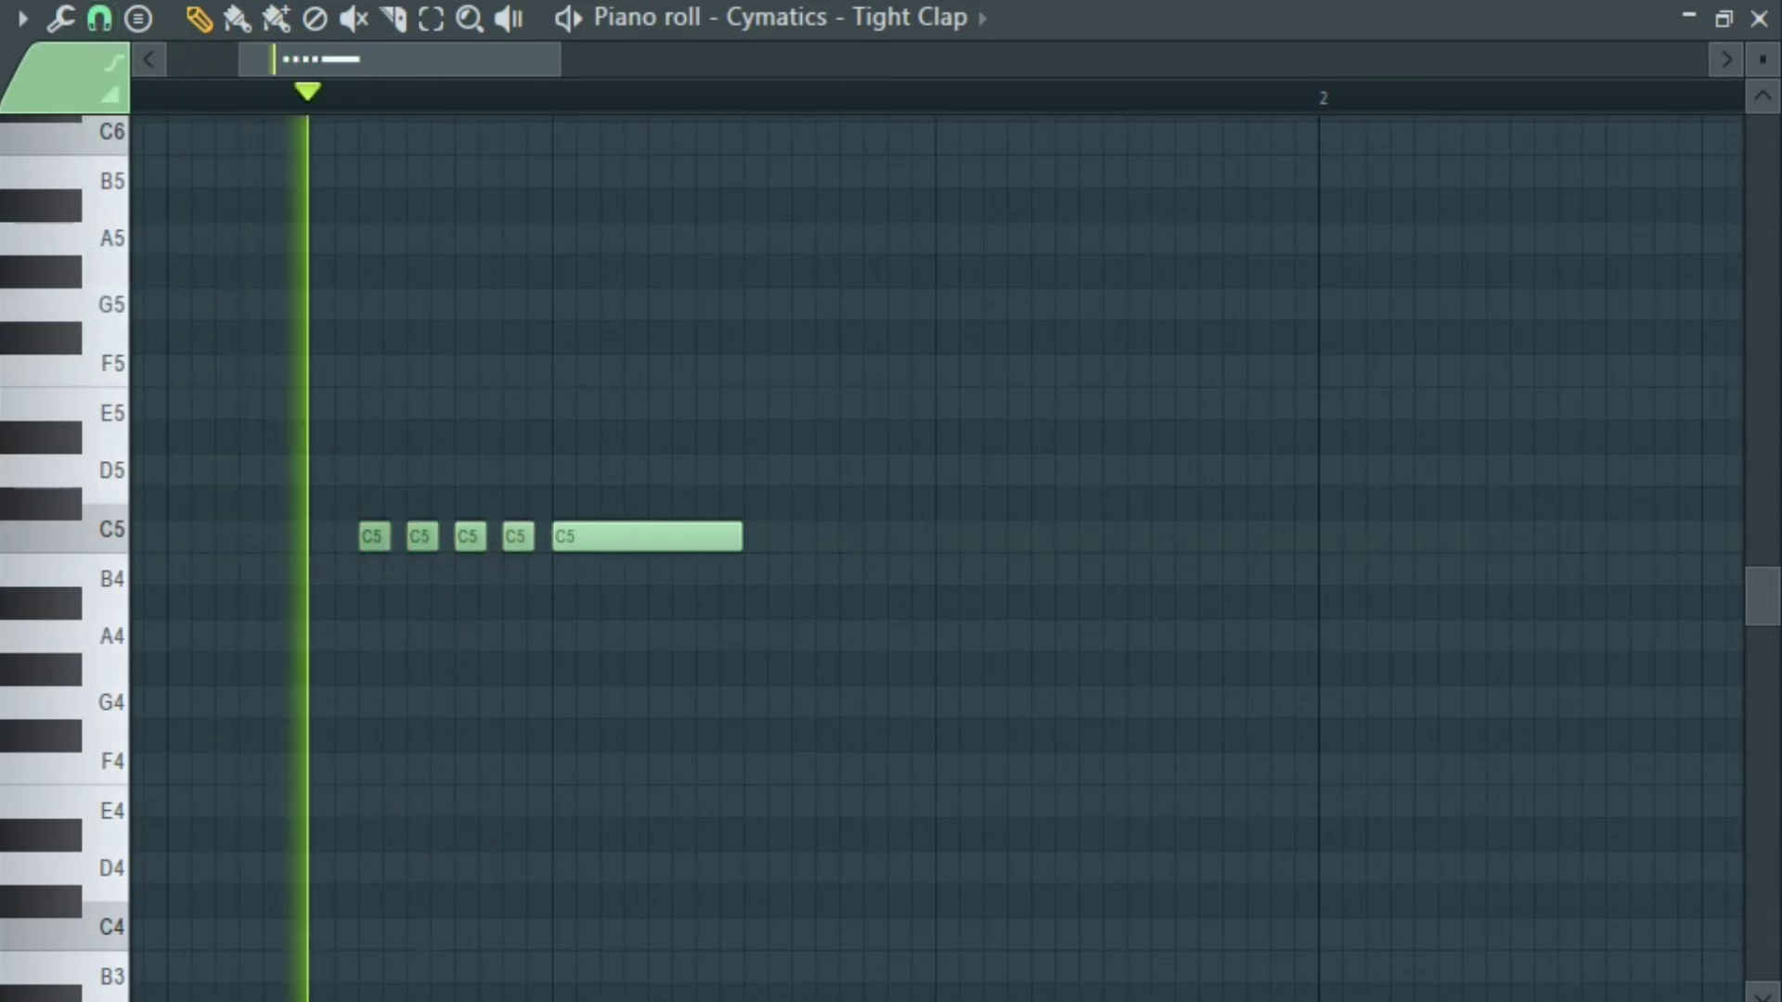
key("space")
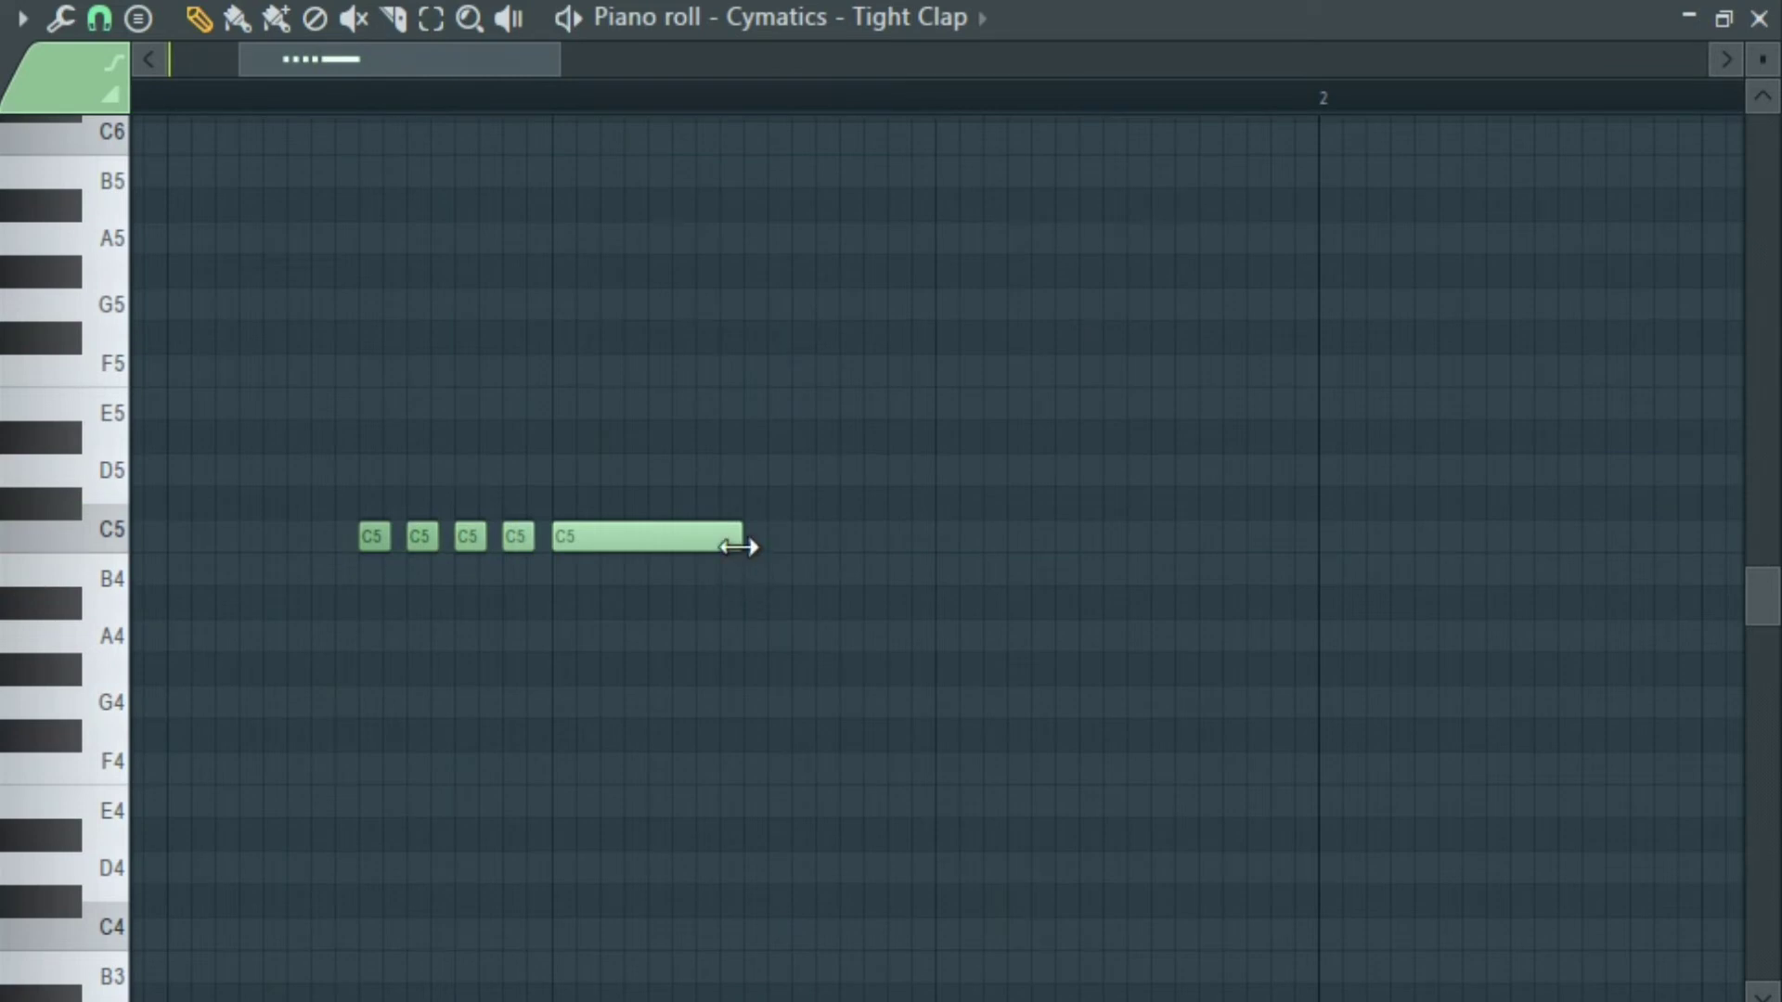
Set the snap to Cell, add descending A#4, G4 and D4 clap notes after the main C5 hit and play the run.
scroll(680, 549, "down", 3)
key("space")
left_click(99, 19)
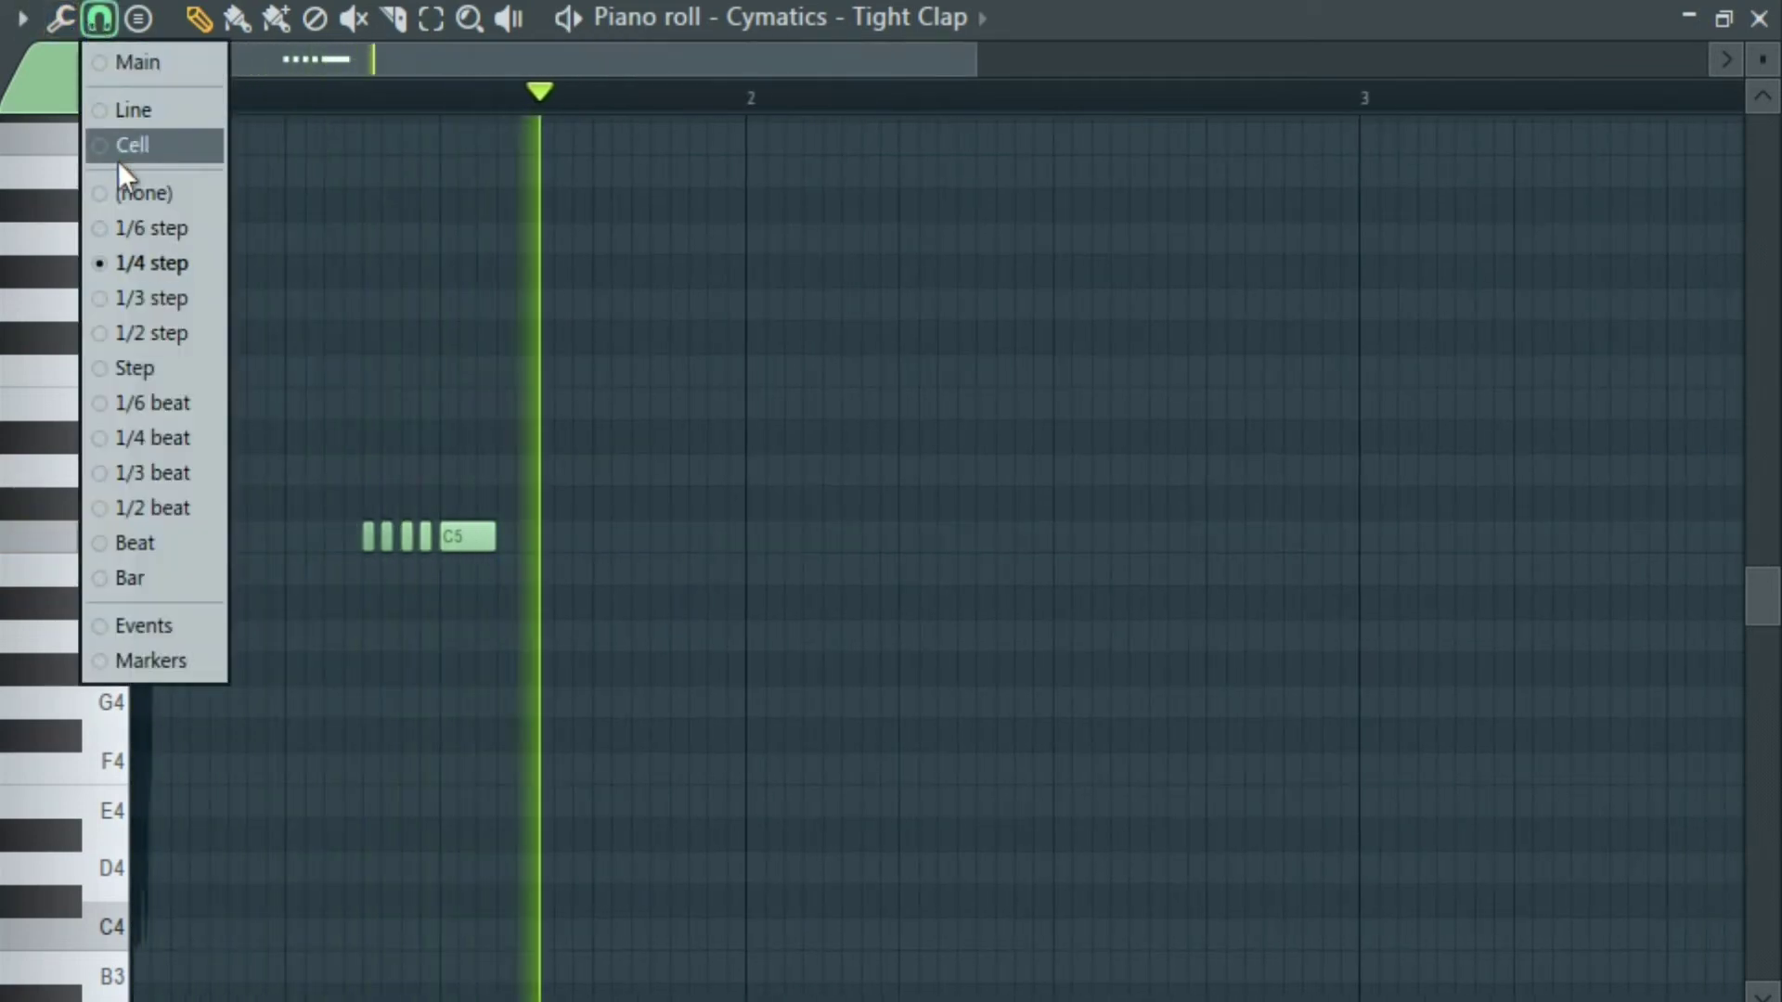
left_click(154, 146)
key("space")
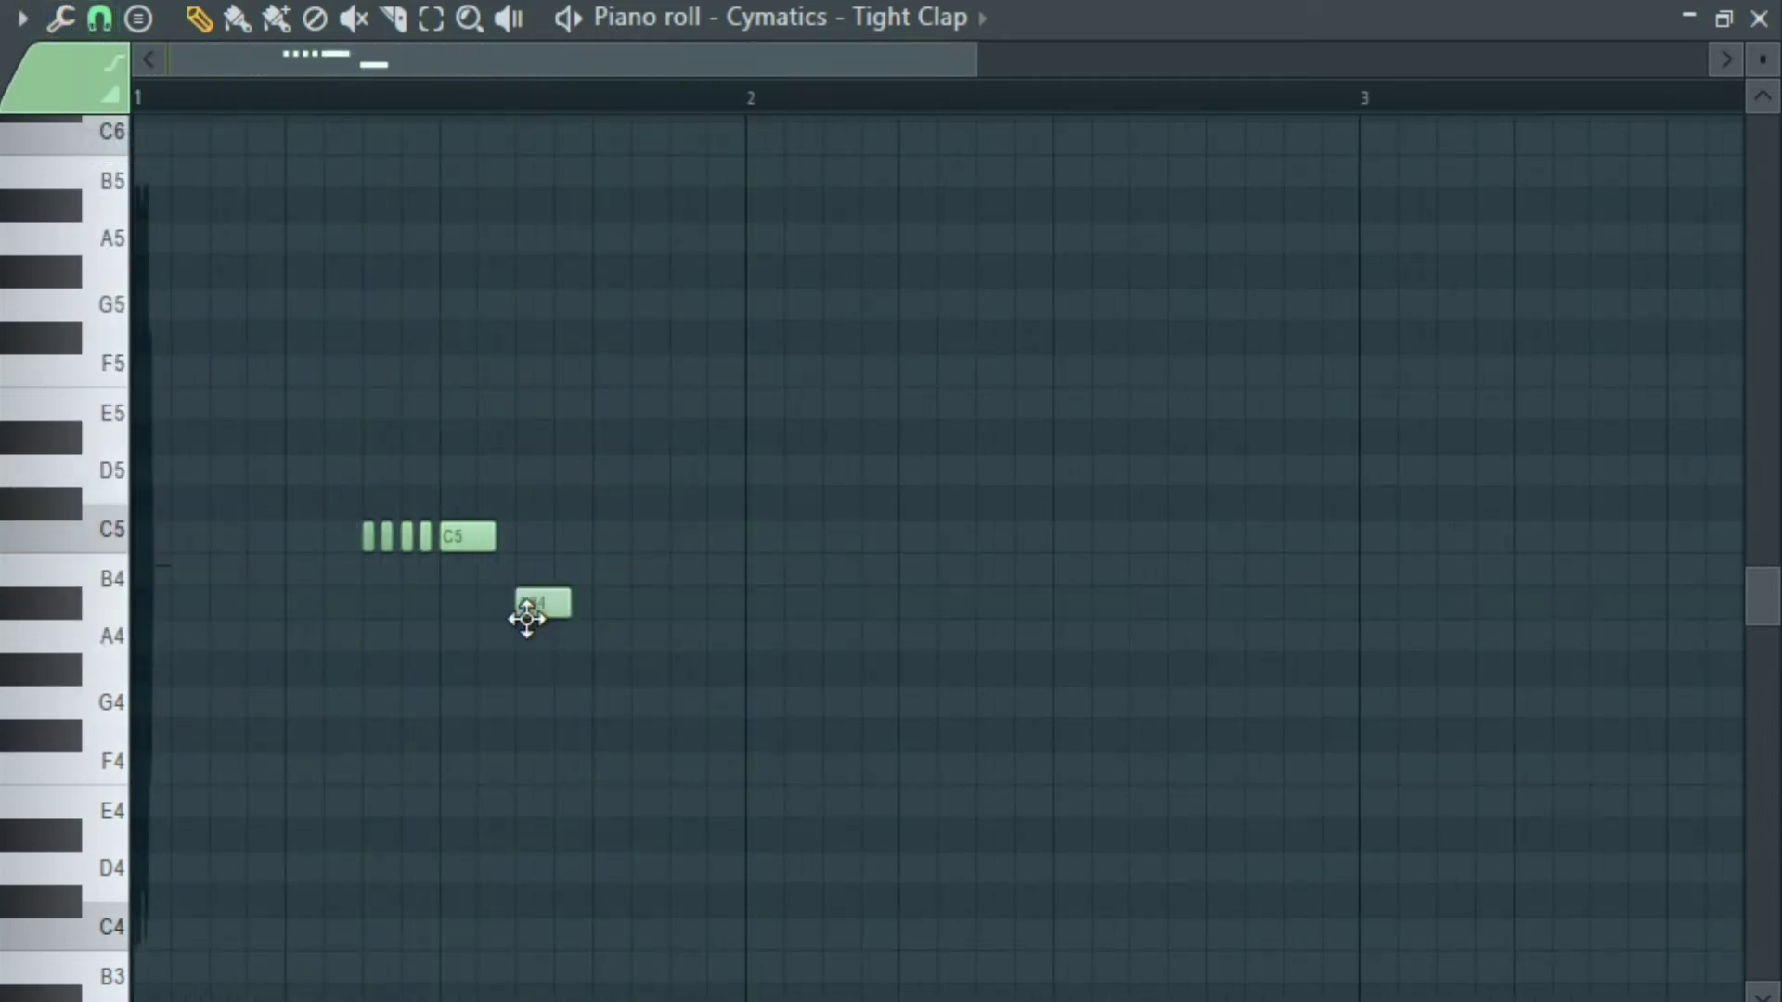
key("space")
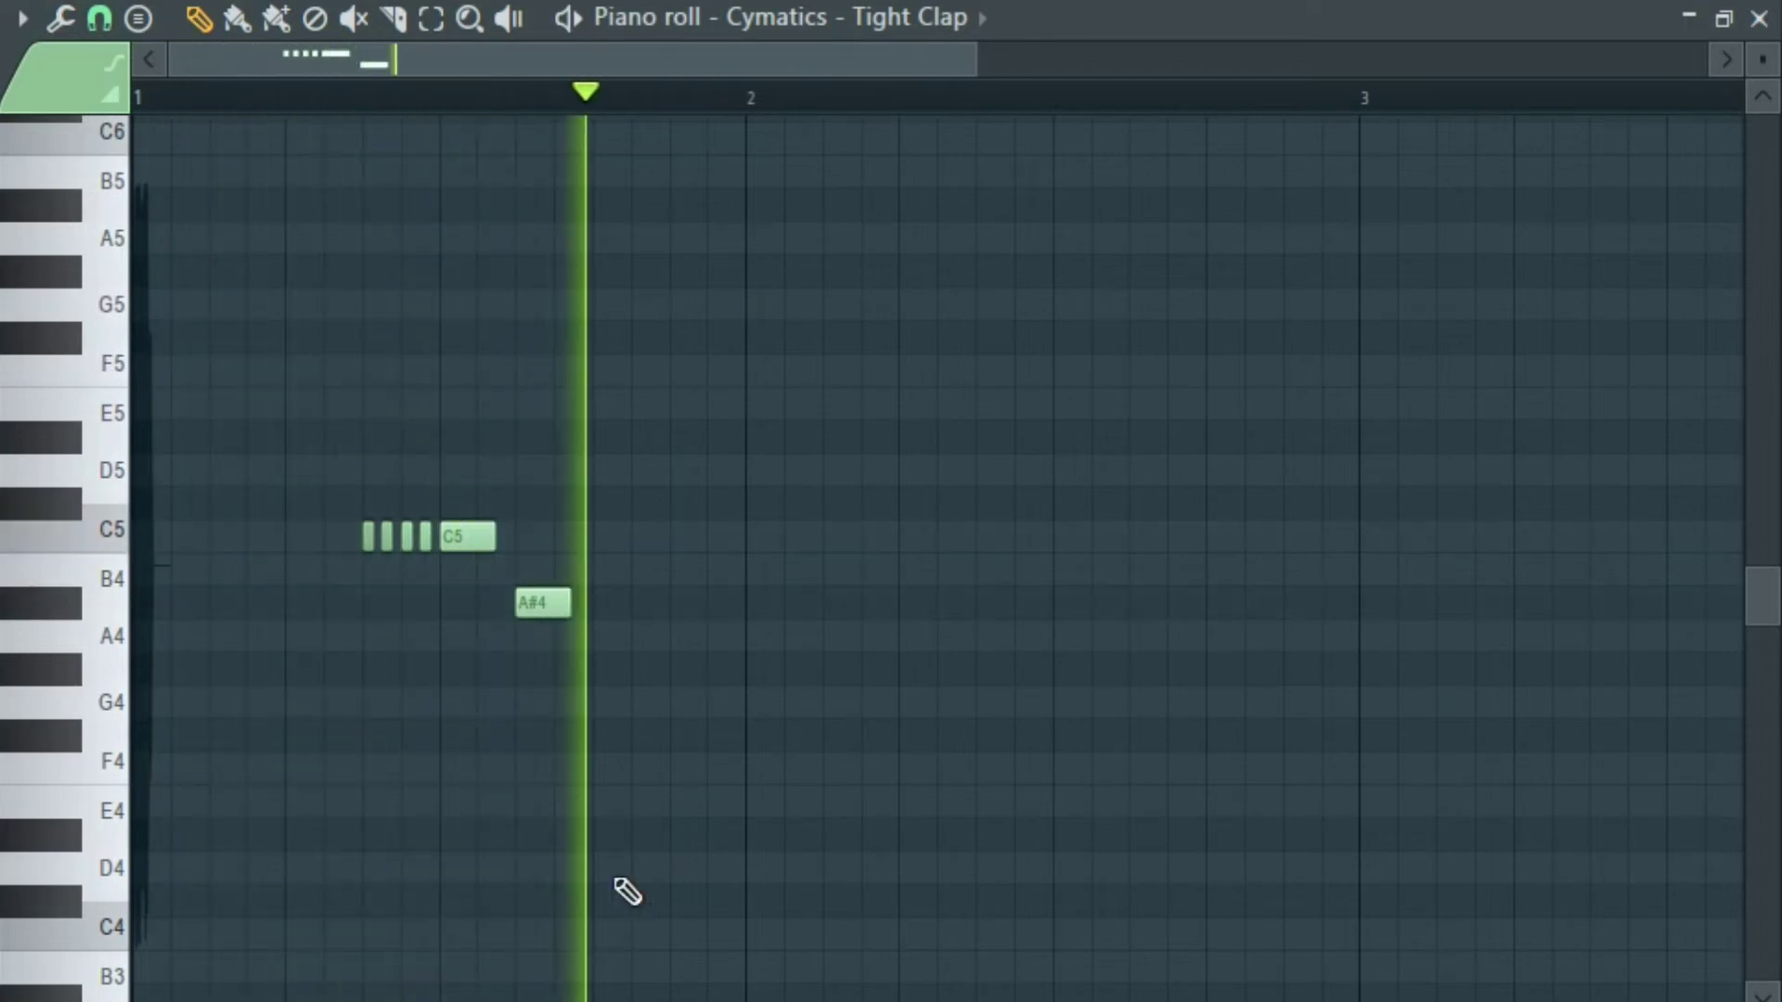
key("space")
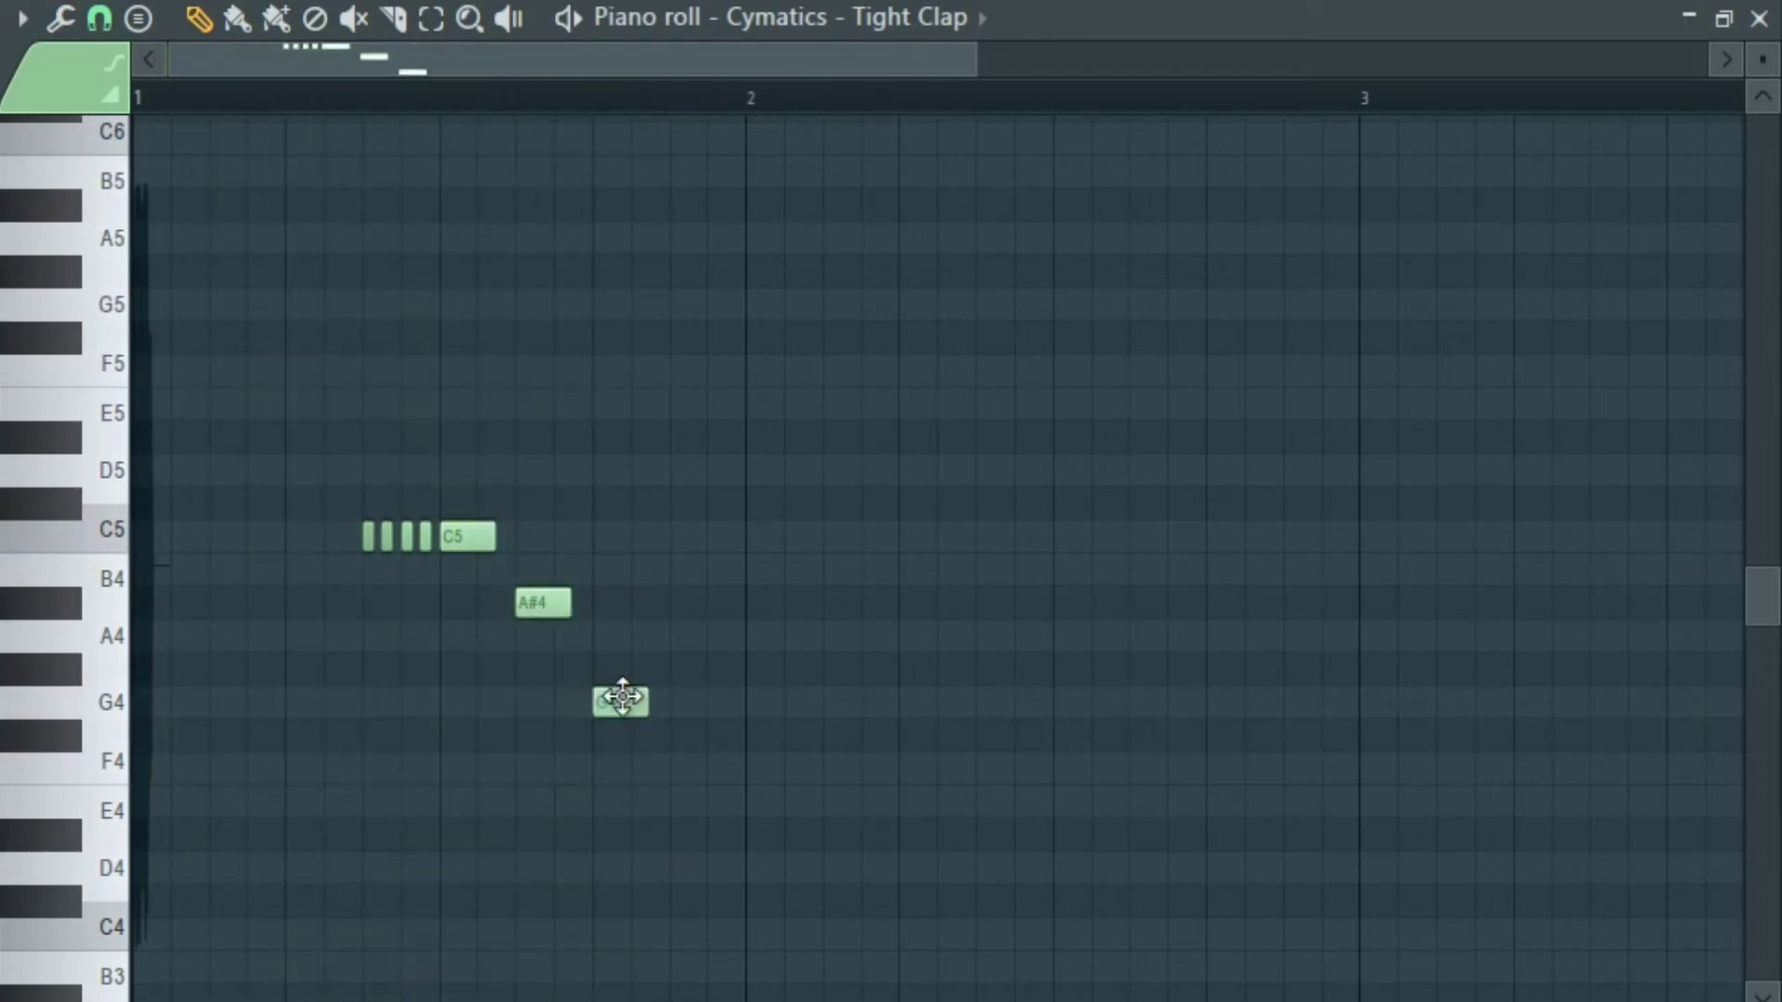
left_click(696, 868)
key("space")
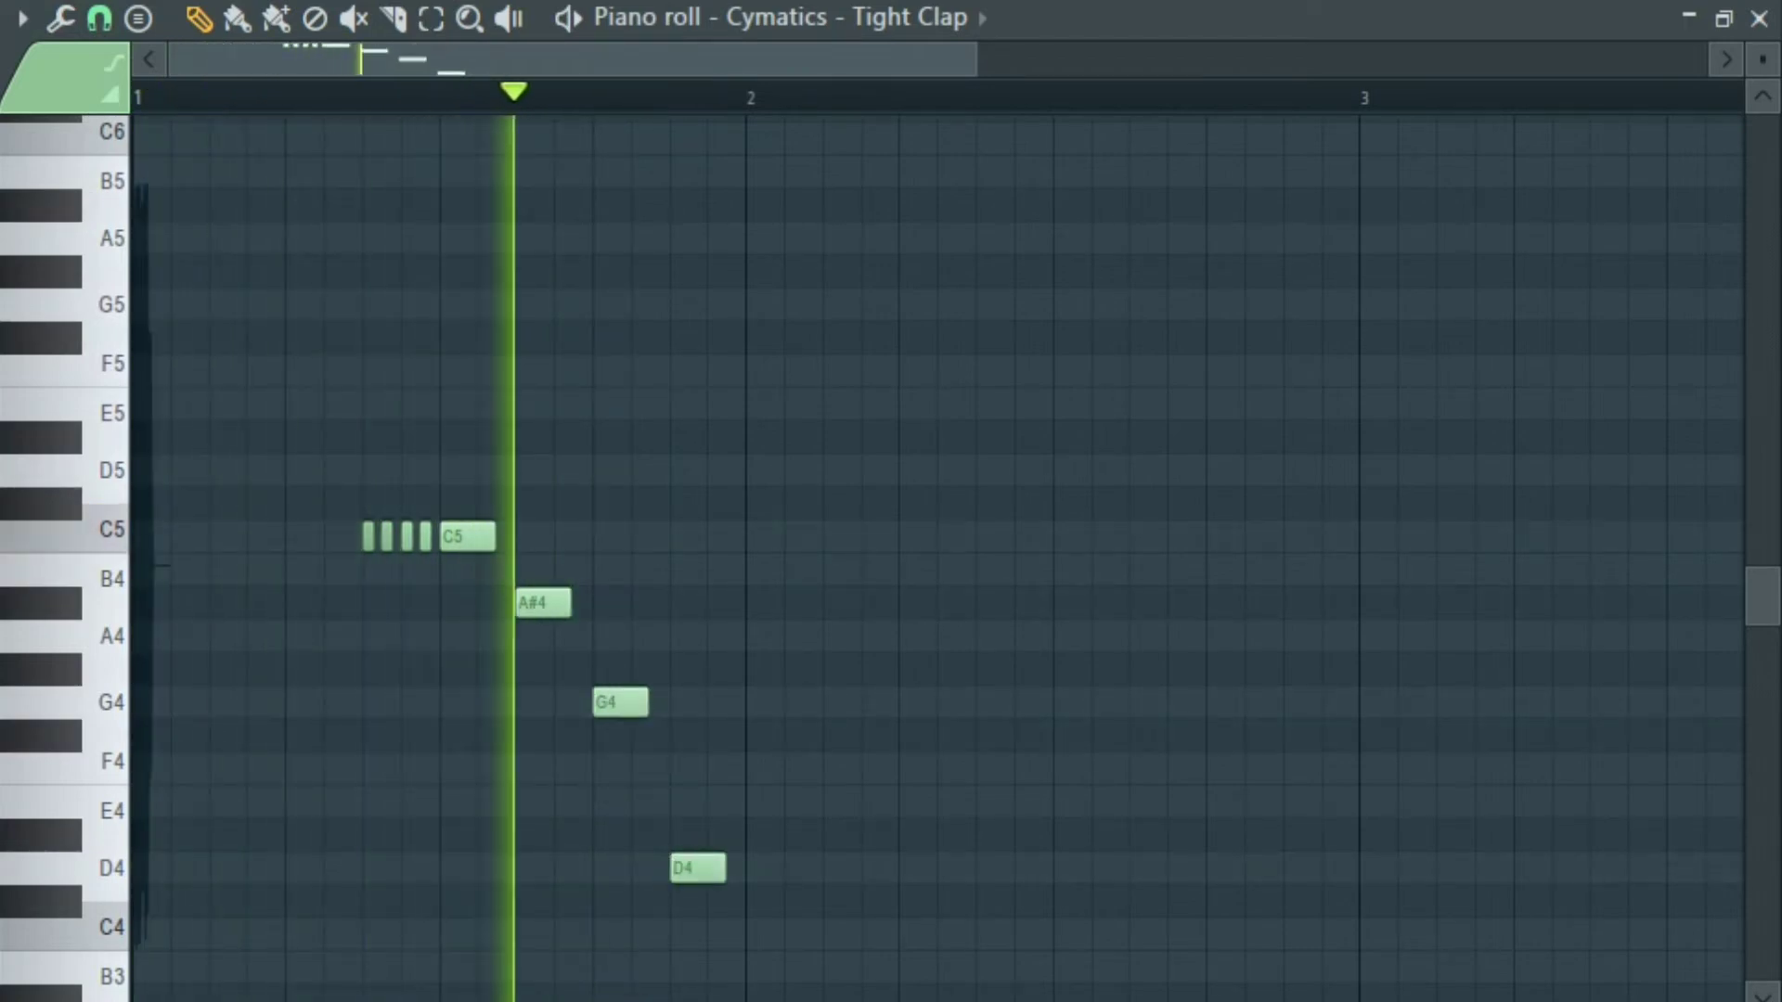
key("space")
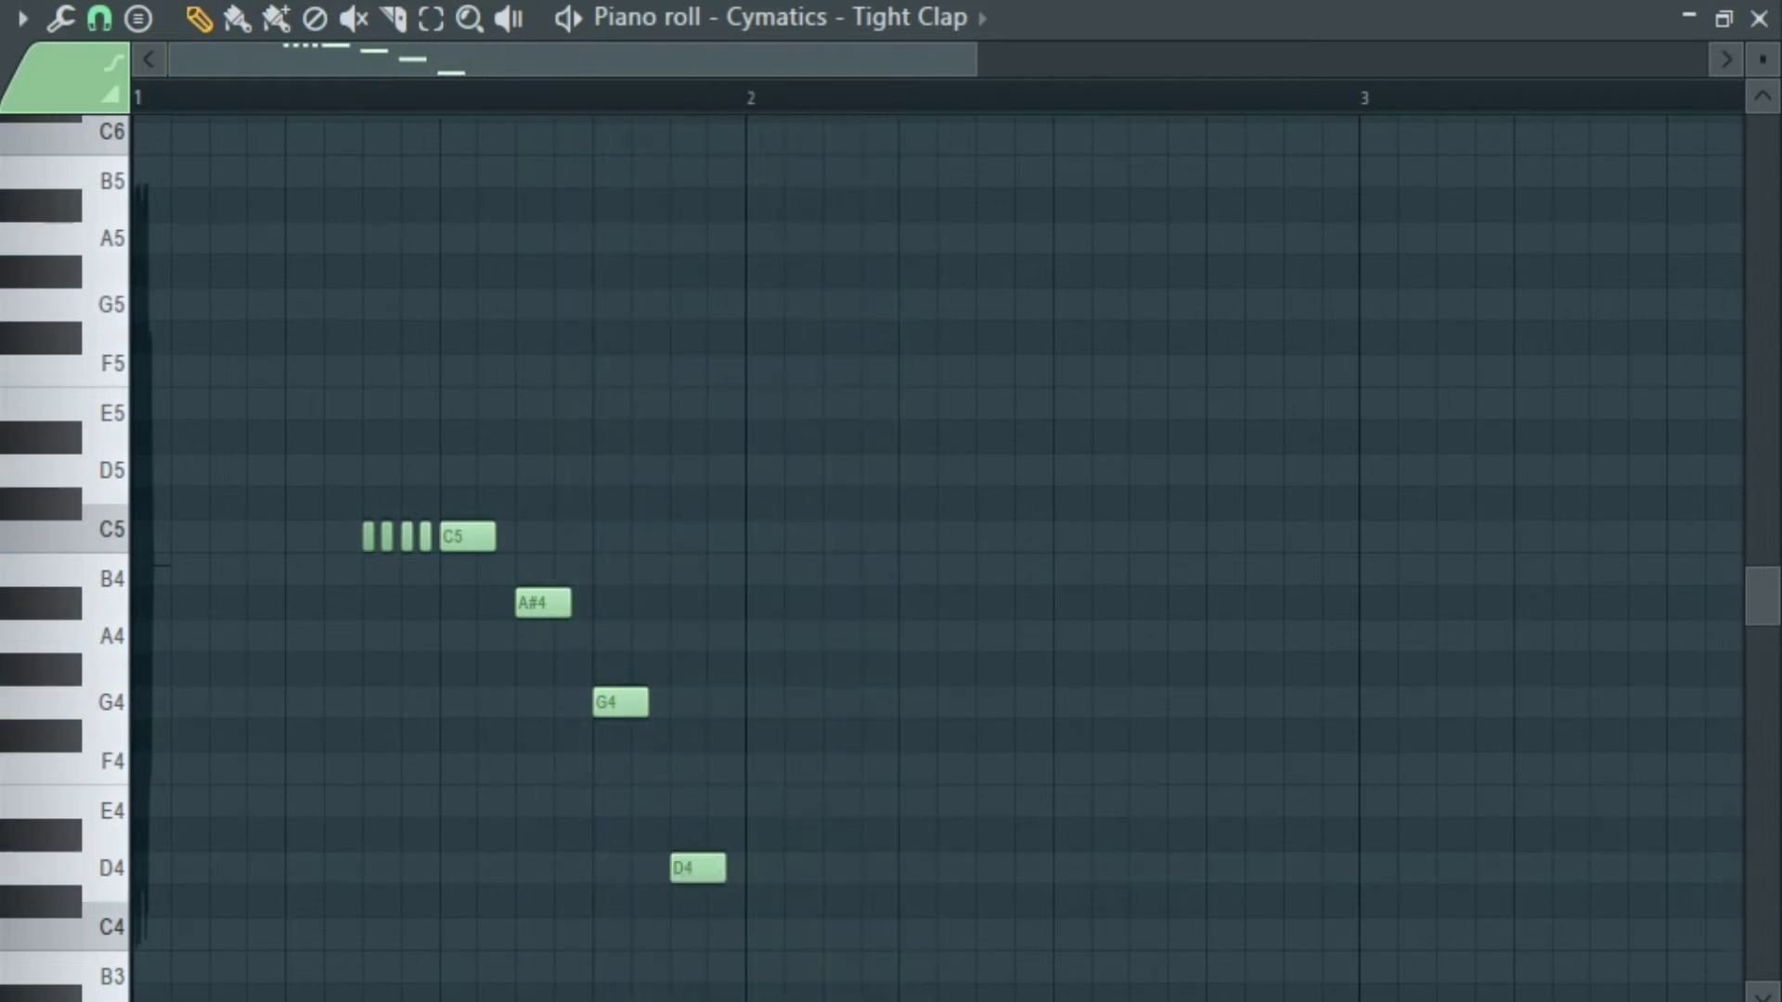
key("space")
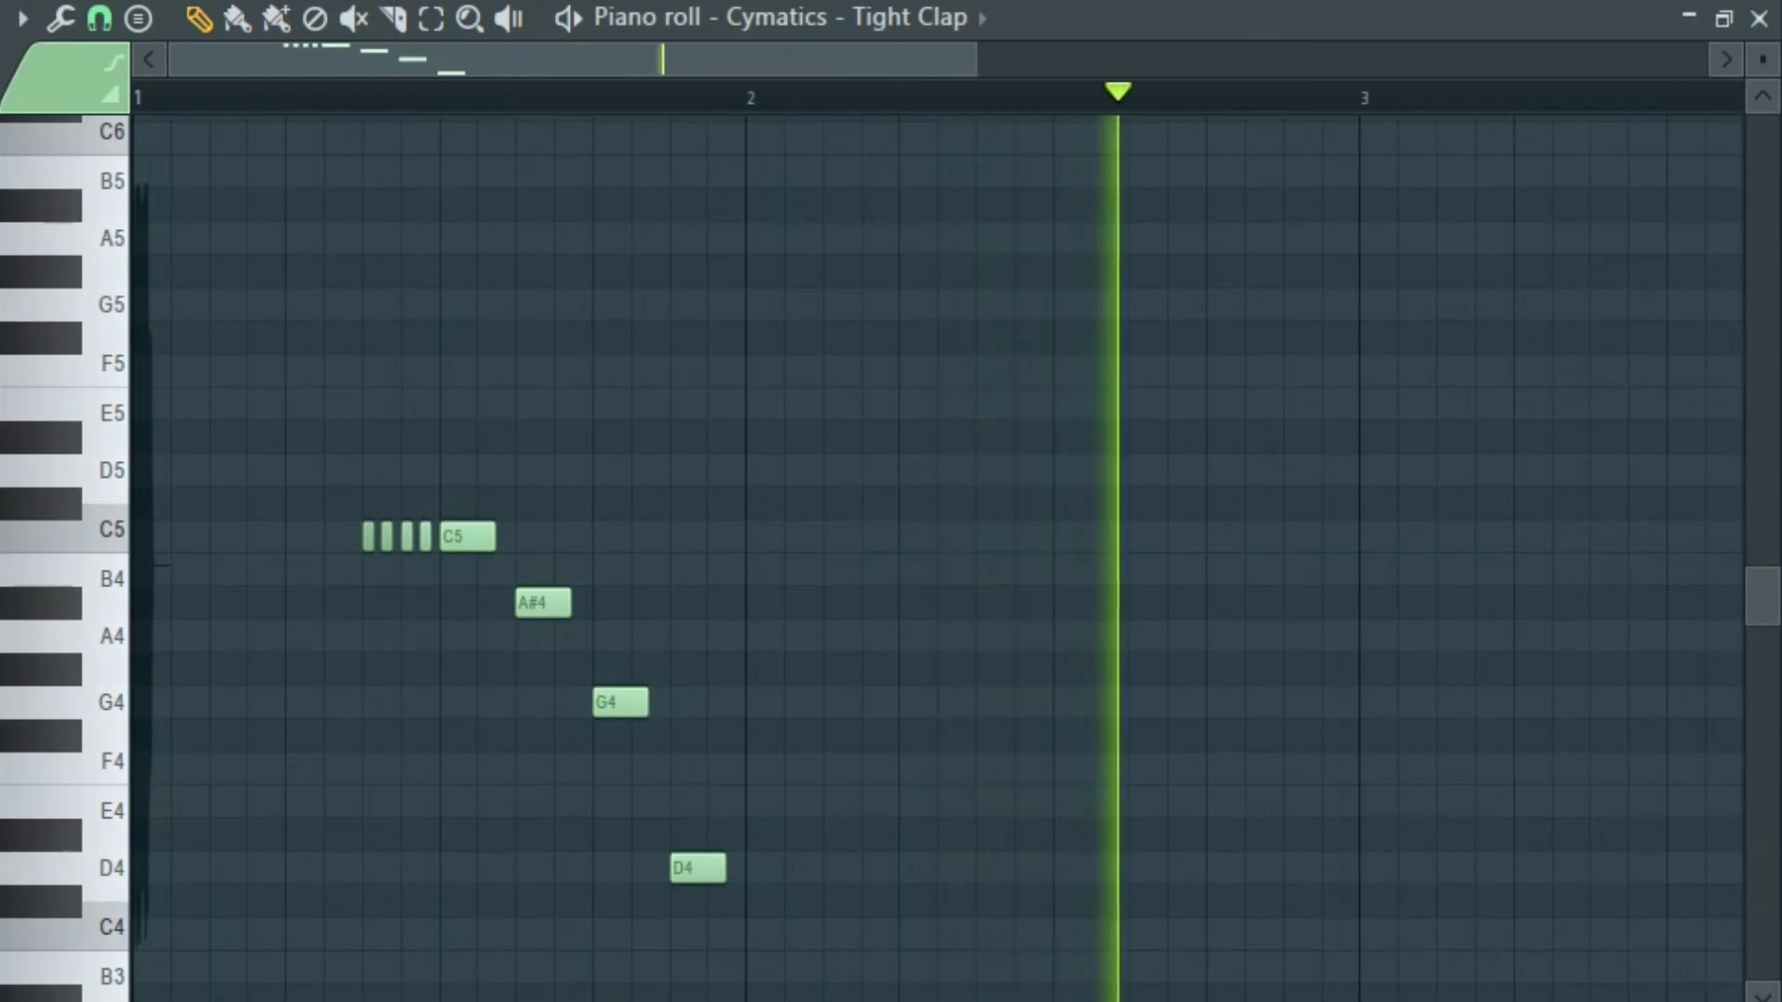
Position the Pattern 7 clip on track 9 leading into the gap before bar 17 and extend its end slightly past bar 17.
key("F7")
key("space")
key("space")
left_click_drag(1048, 780, 1000, 784)
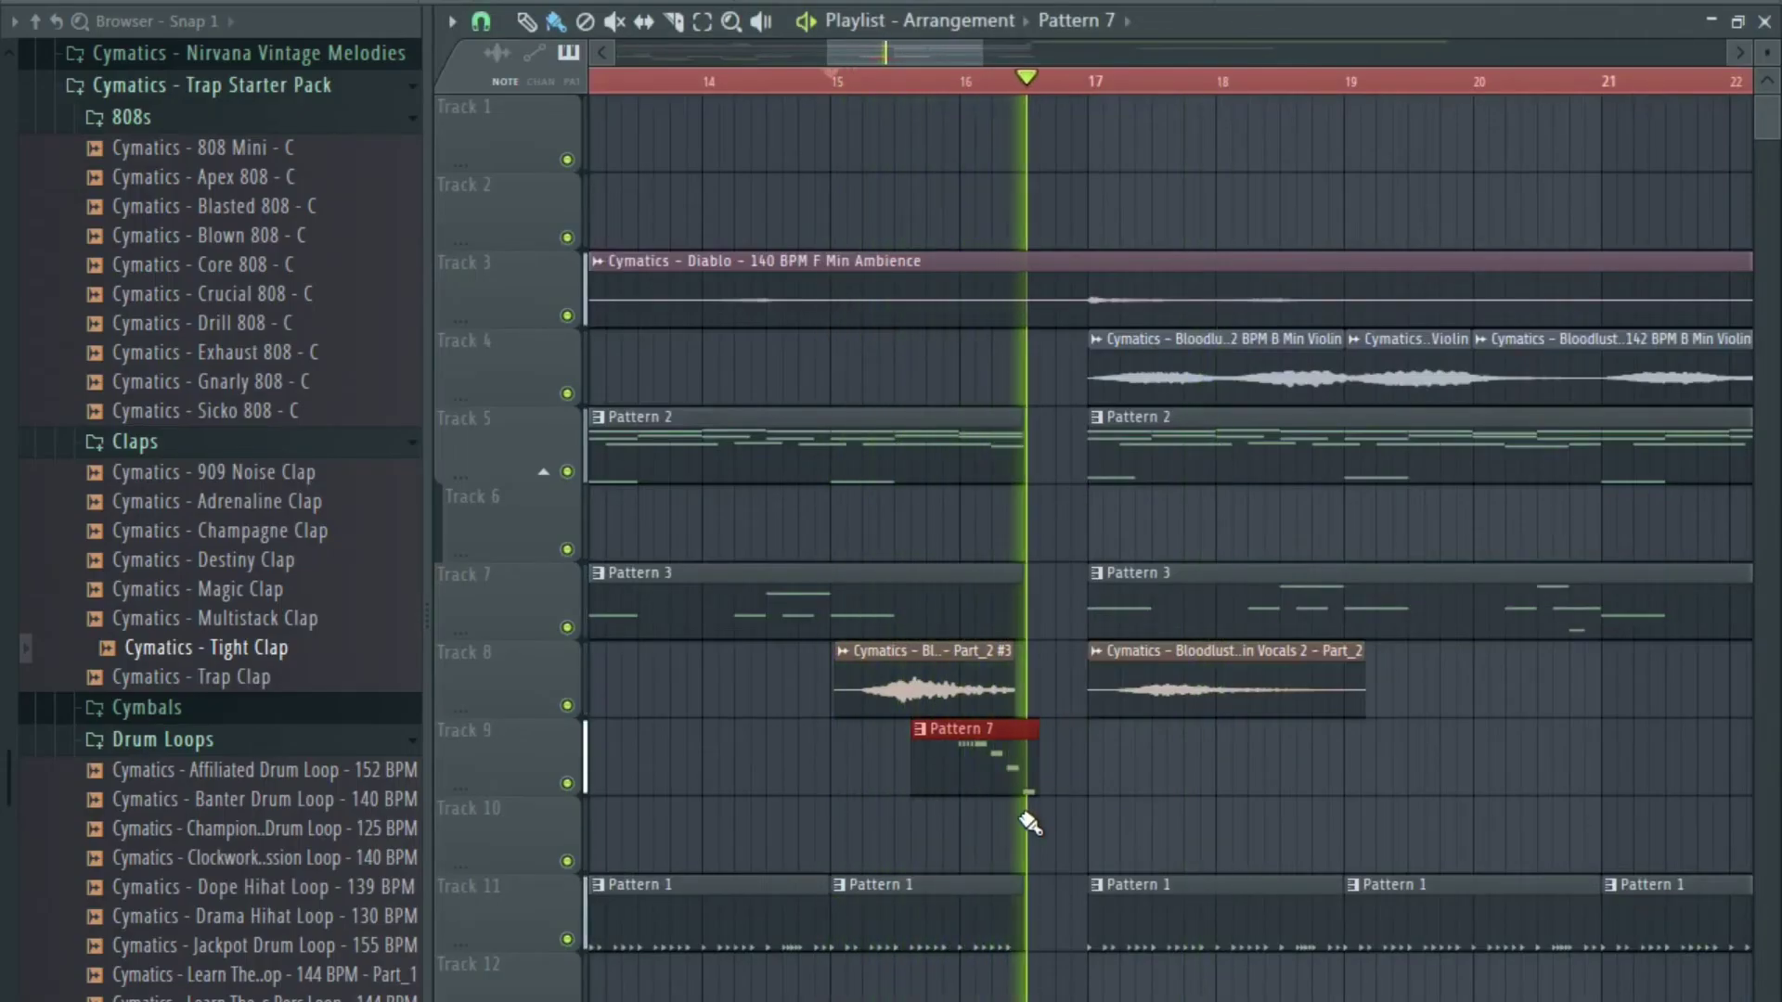
left_click(834, 82)
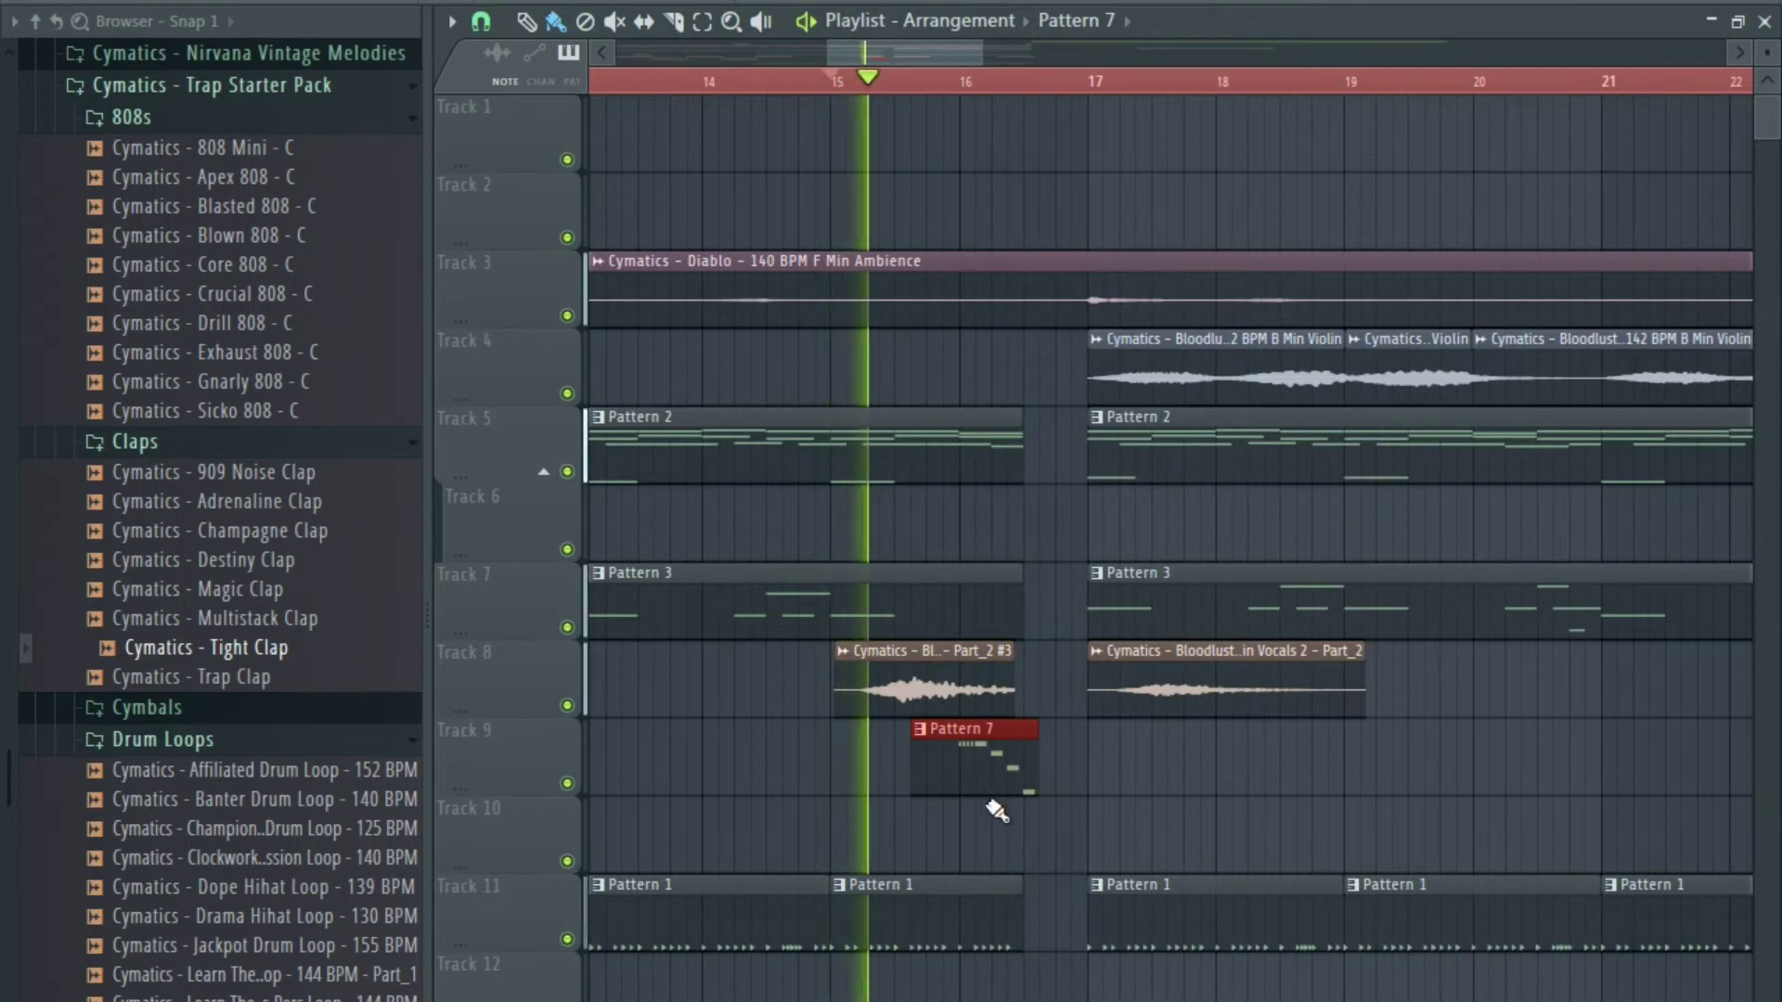
left_click_drag(1037, 774, 1113, 788)
Rework the end of the Pattern 7 clap run to E4 just before bar 2 and C#4 just after it.
double_click(1054, 777)
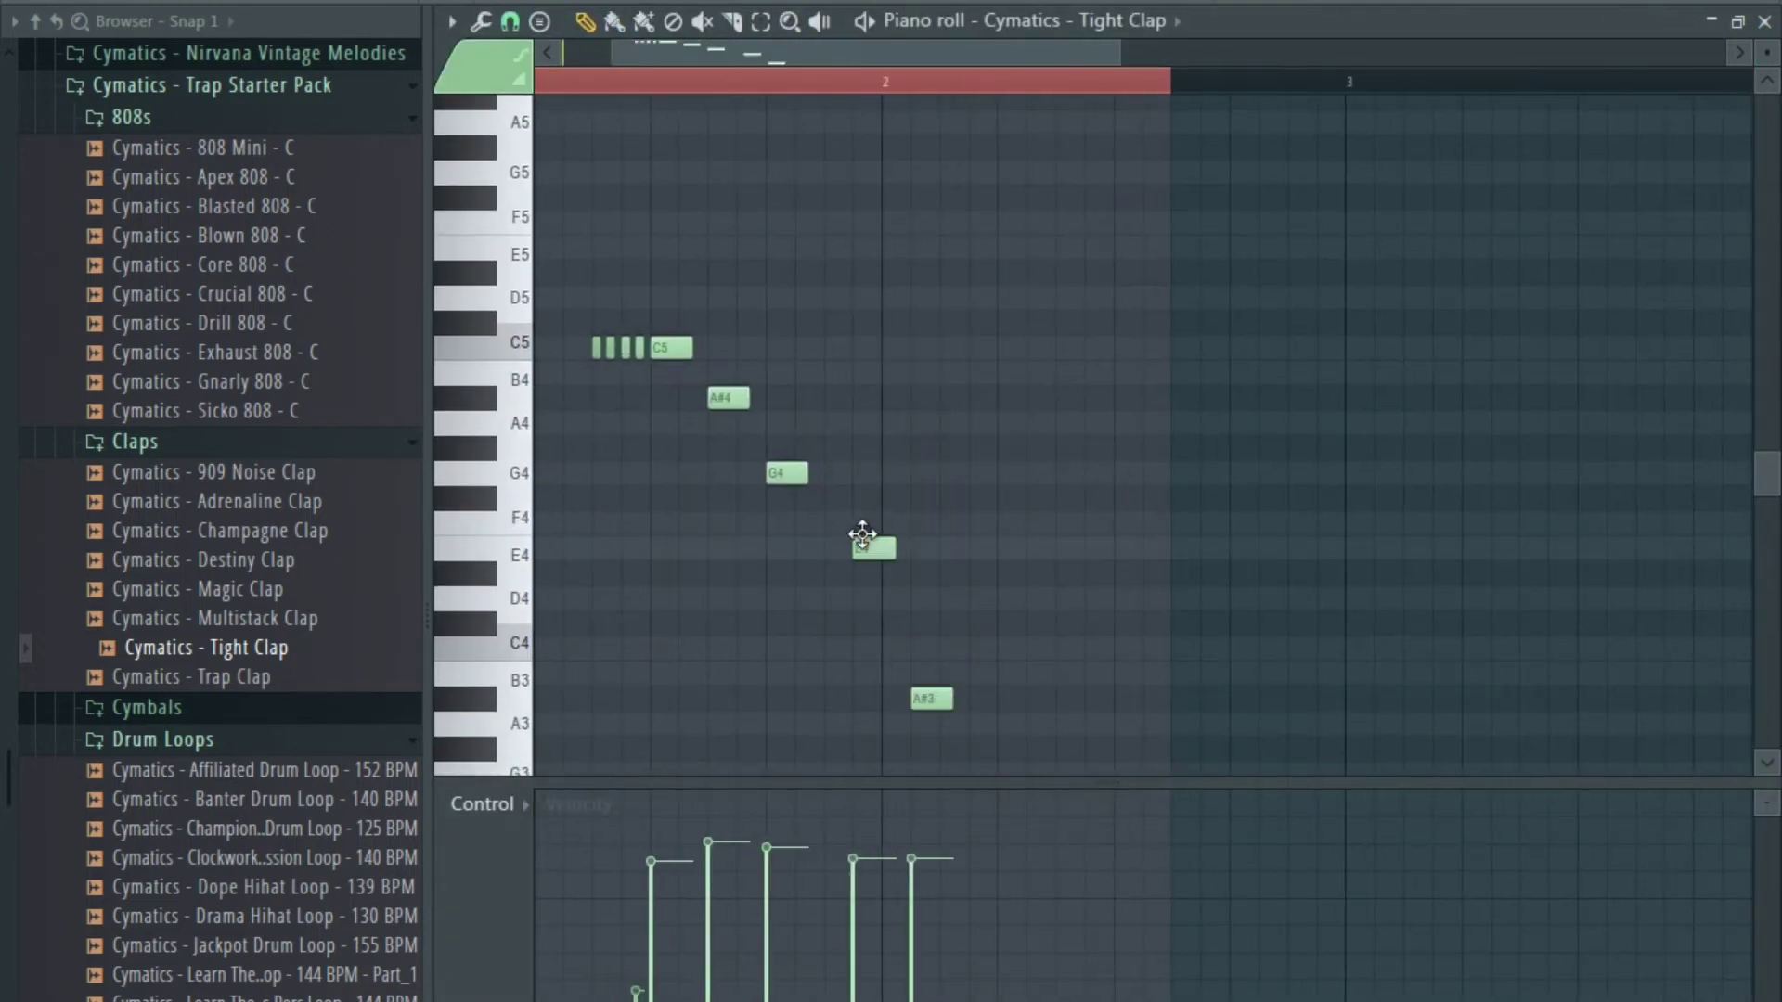
left_click_drag(928, 698, 907, 629)
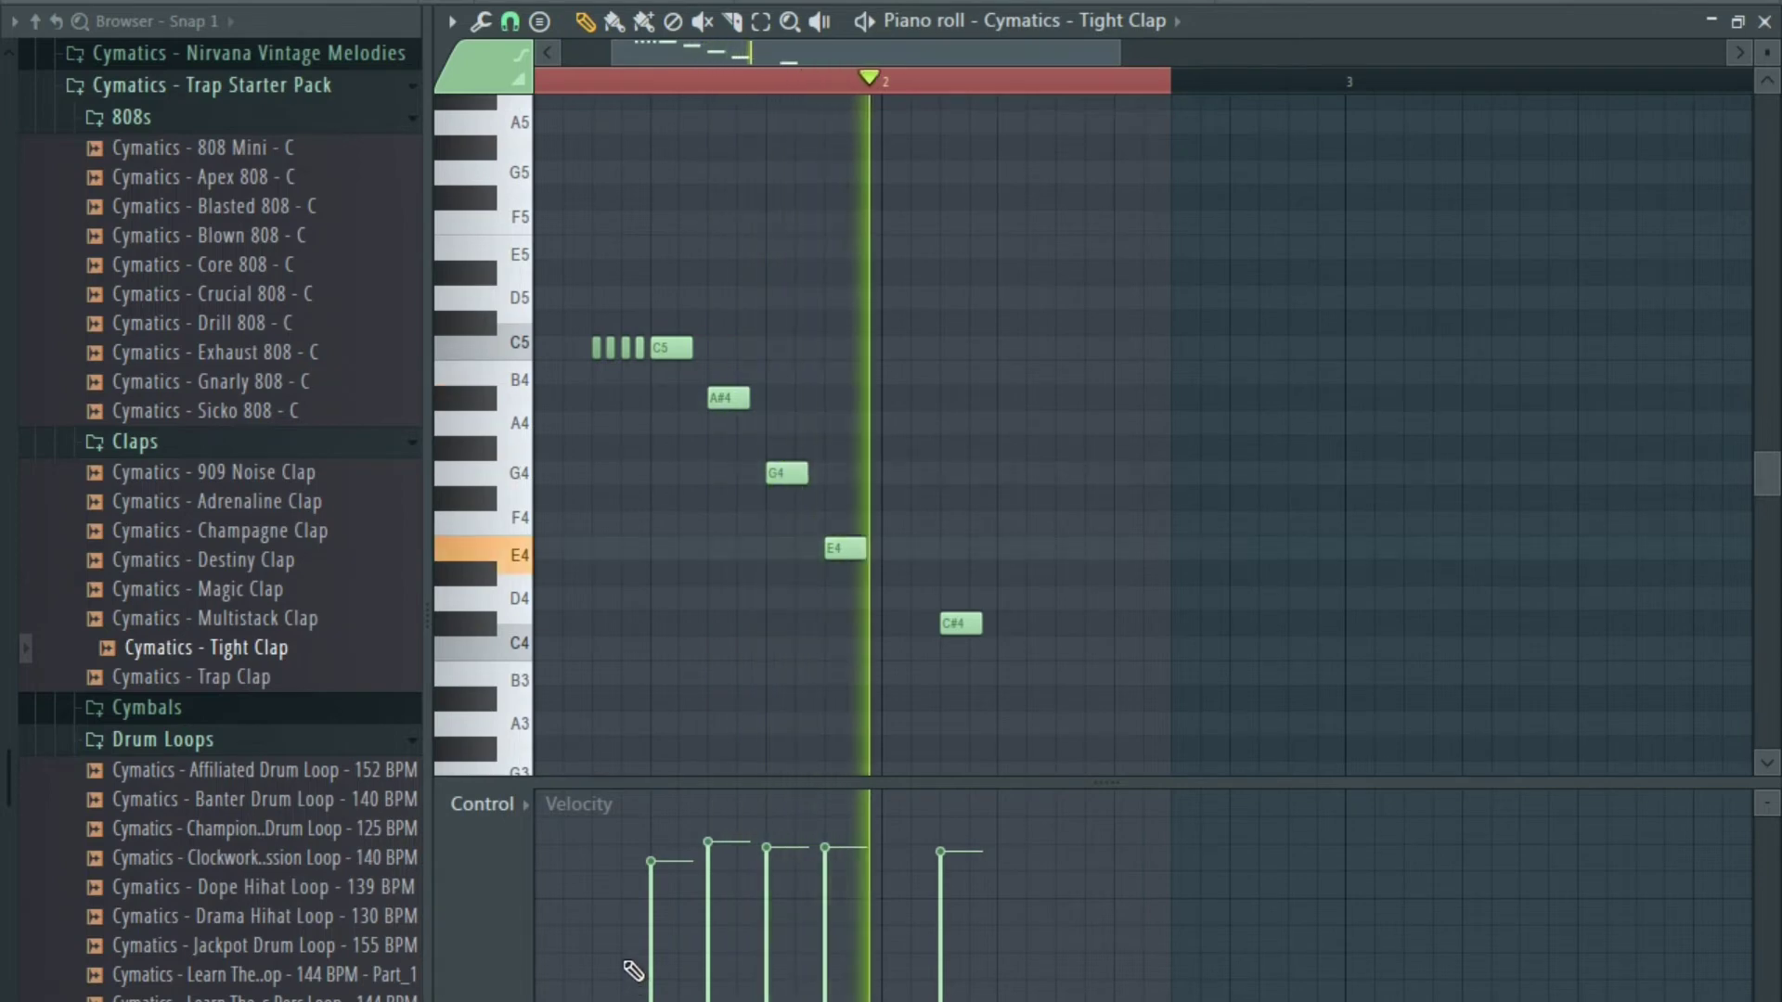
key("Escape")
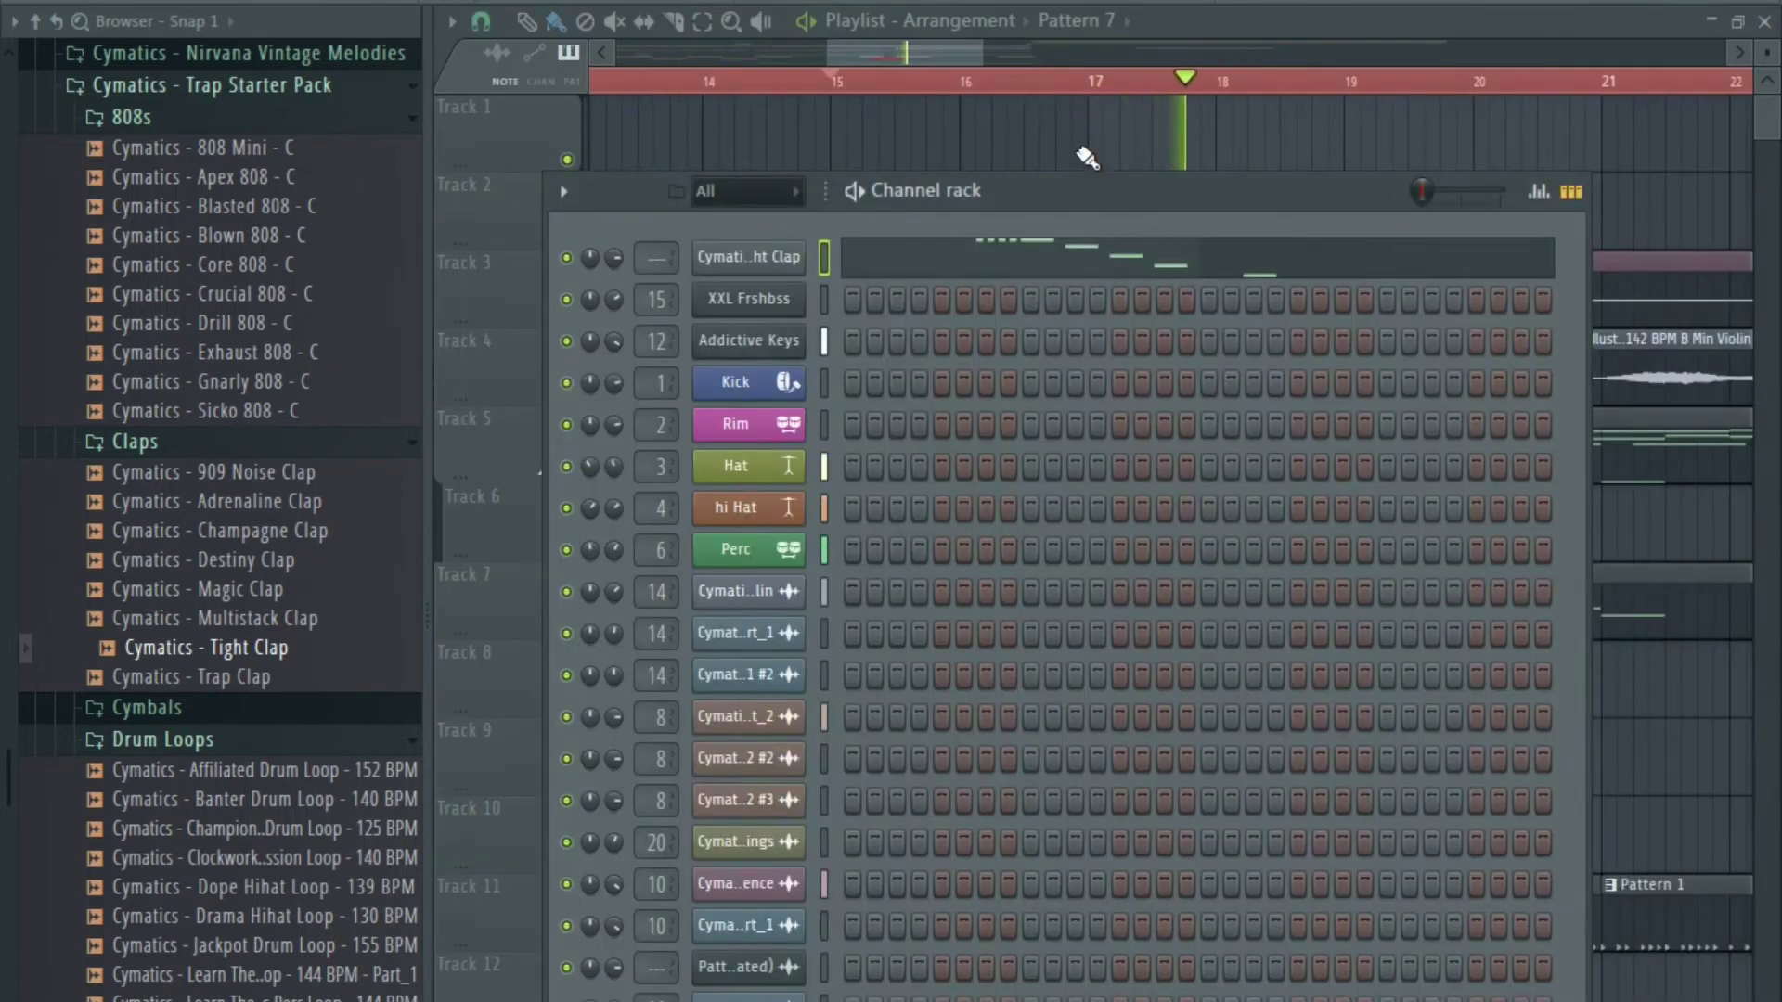
key("Escape")
Add Cymatics - Weight Crash from the Cymbals folder to track 10 at bar 17.
scroll(1035, 178, "down", 4)
left_click_drag(1171, 495, 1067, 490)
key("space")
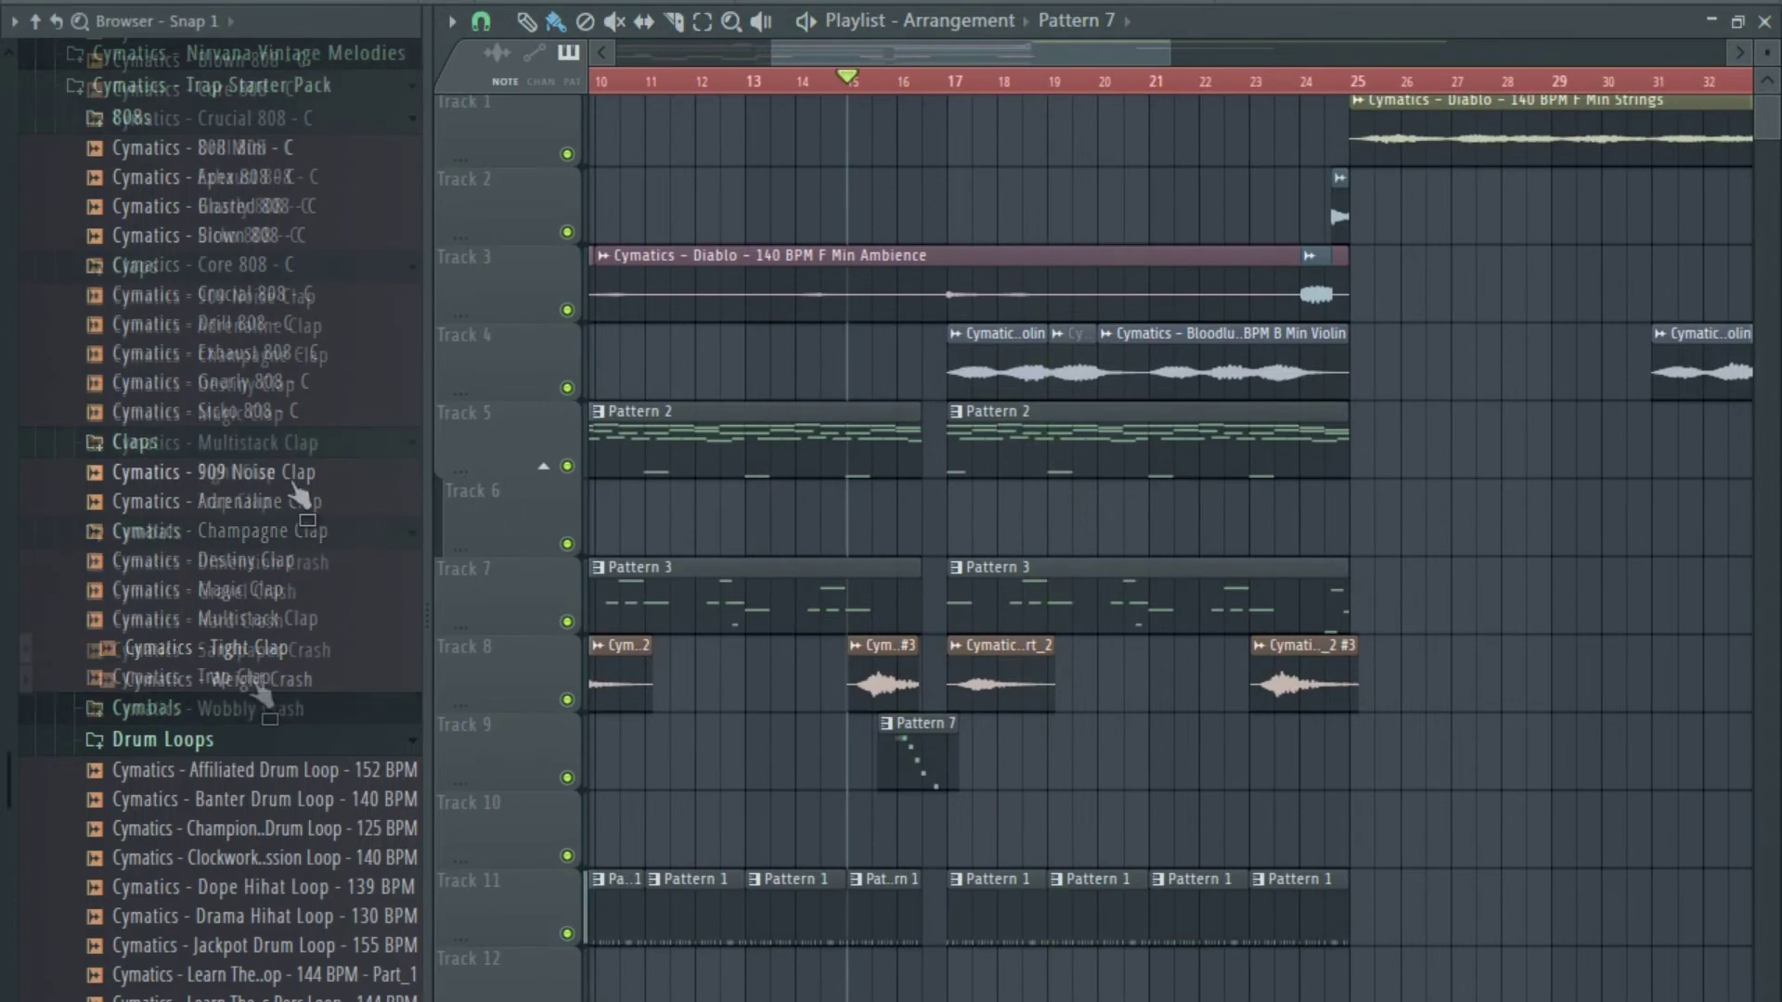
left_click_drag(258, 685, 622, 756)
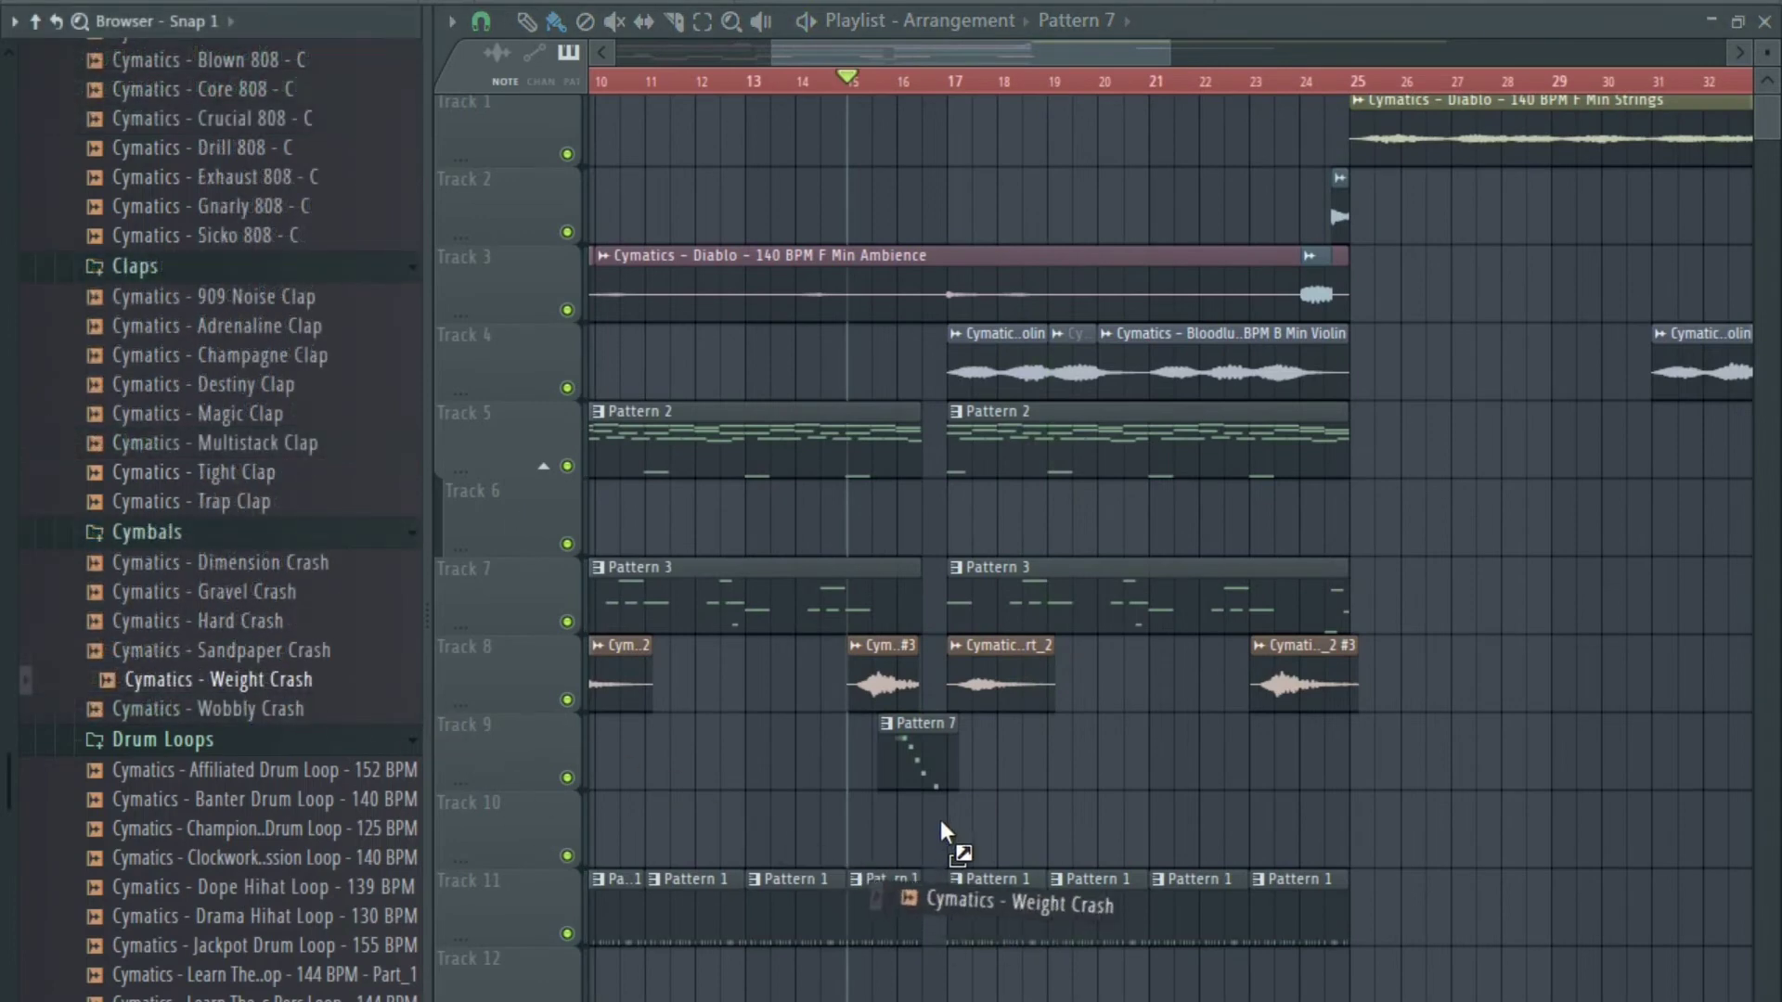
left_click_drag(939, 820, 951, 805)
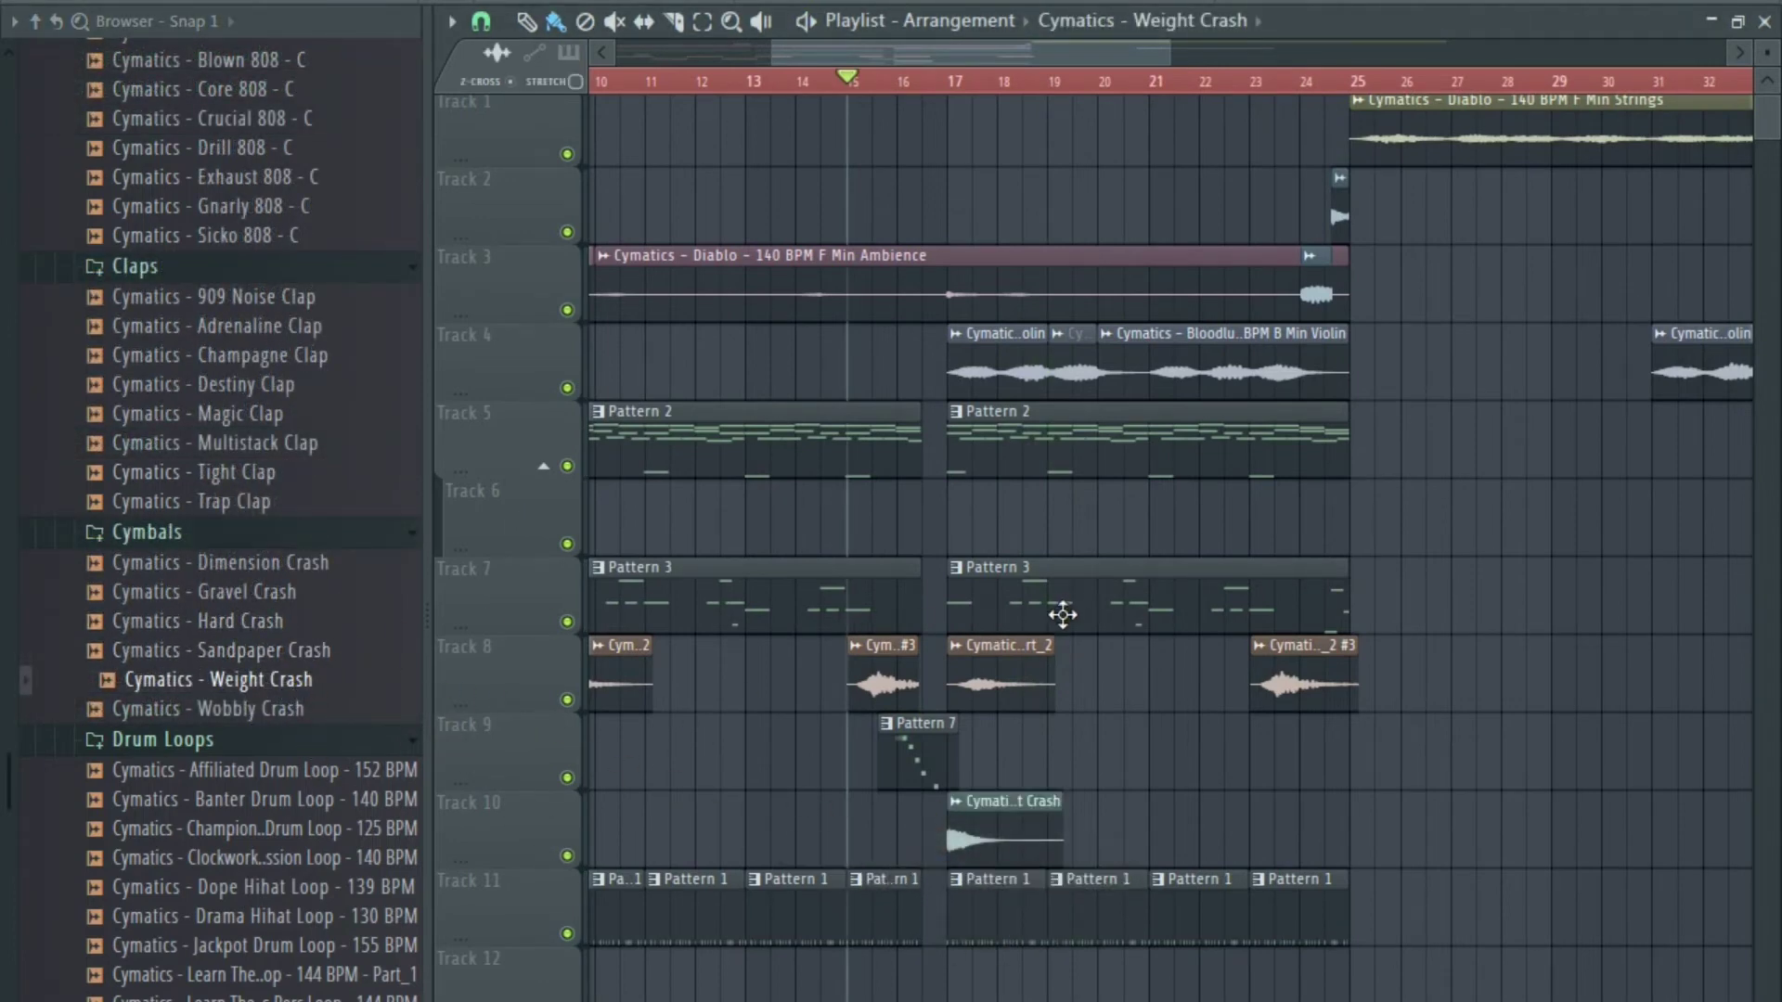
Play the transition into bar 17 with the crash and examine the Weight Crash channel settings.
scroll(812, 93, "up", 3)
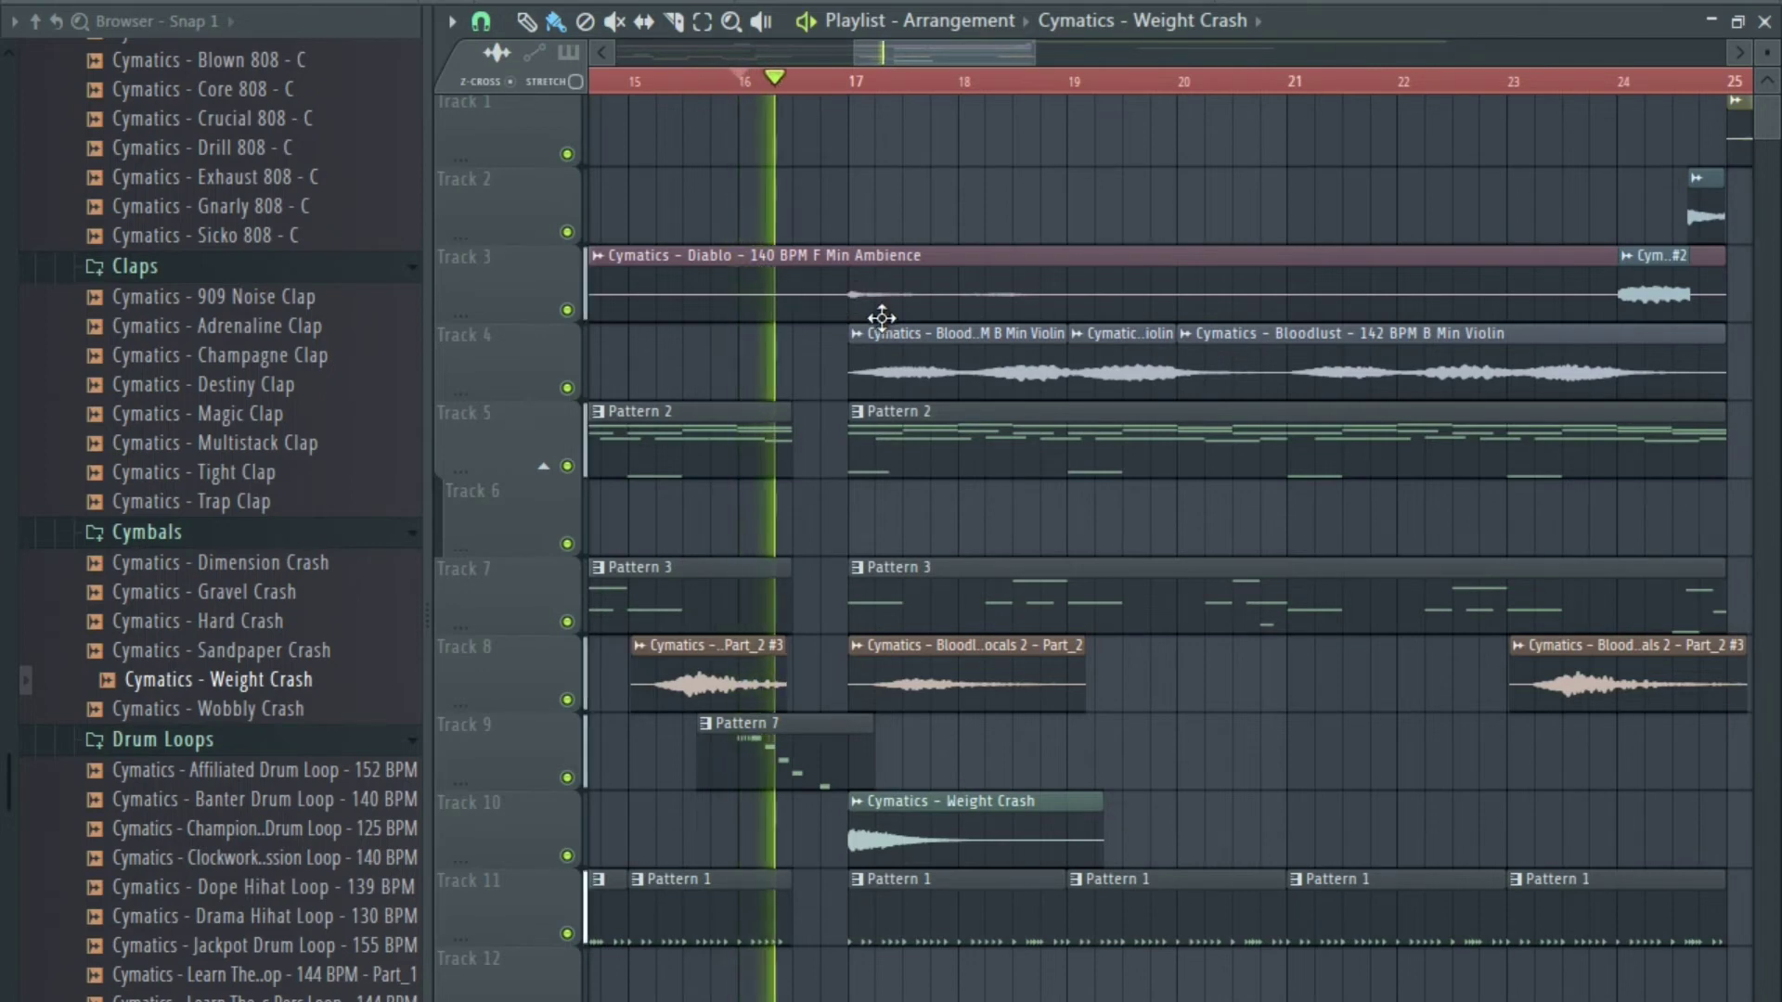
double_click(982, 842)
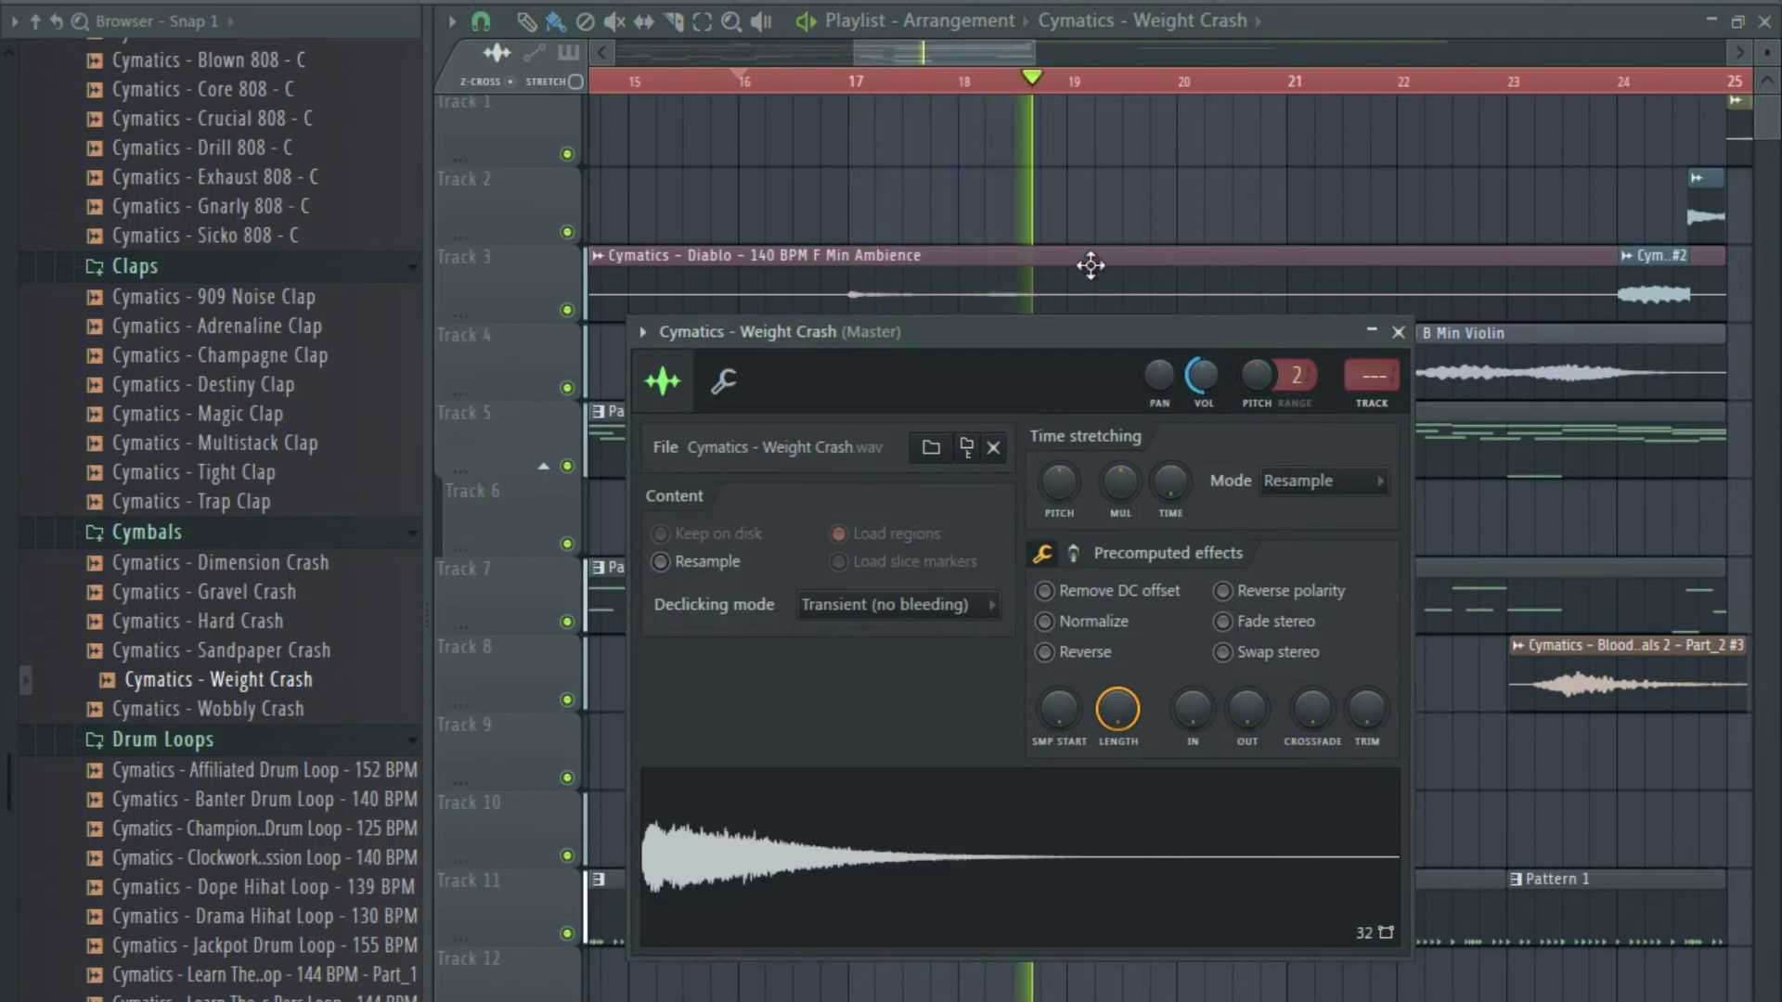
key("Escape")
key("space")
key("space")
scroll(972, 545, "down", 3)
key("space")
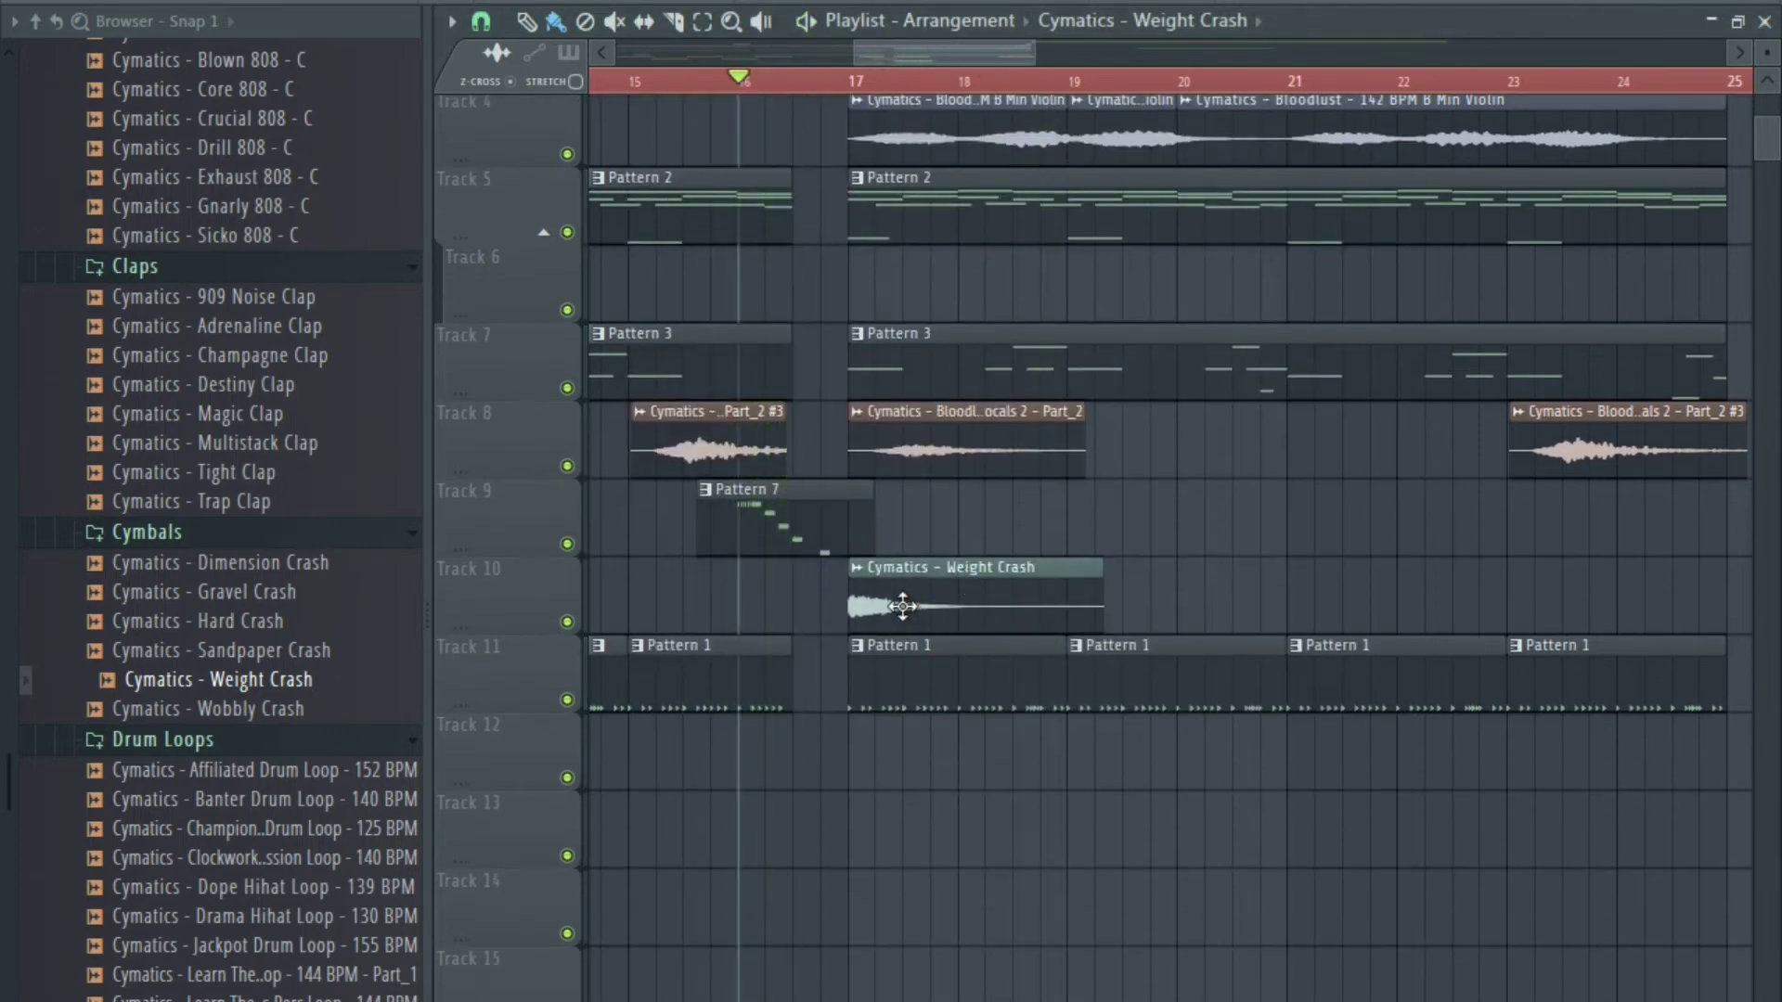
Place a second Weight Crash clip on track 13, make it unique and reverse its sample.
left_click(848, 798)
scroll(847, 821, "down", 3)
left_click(829, 576)
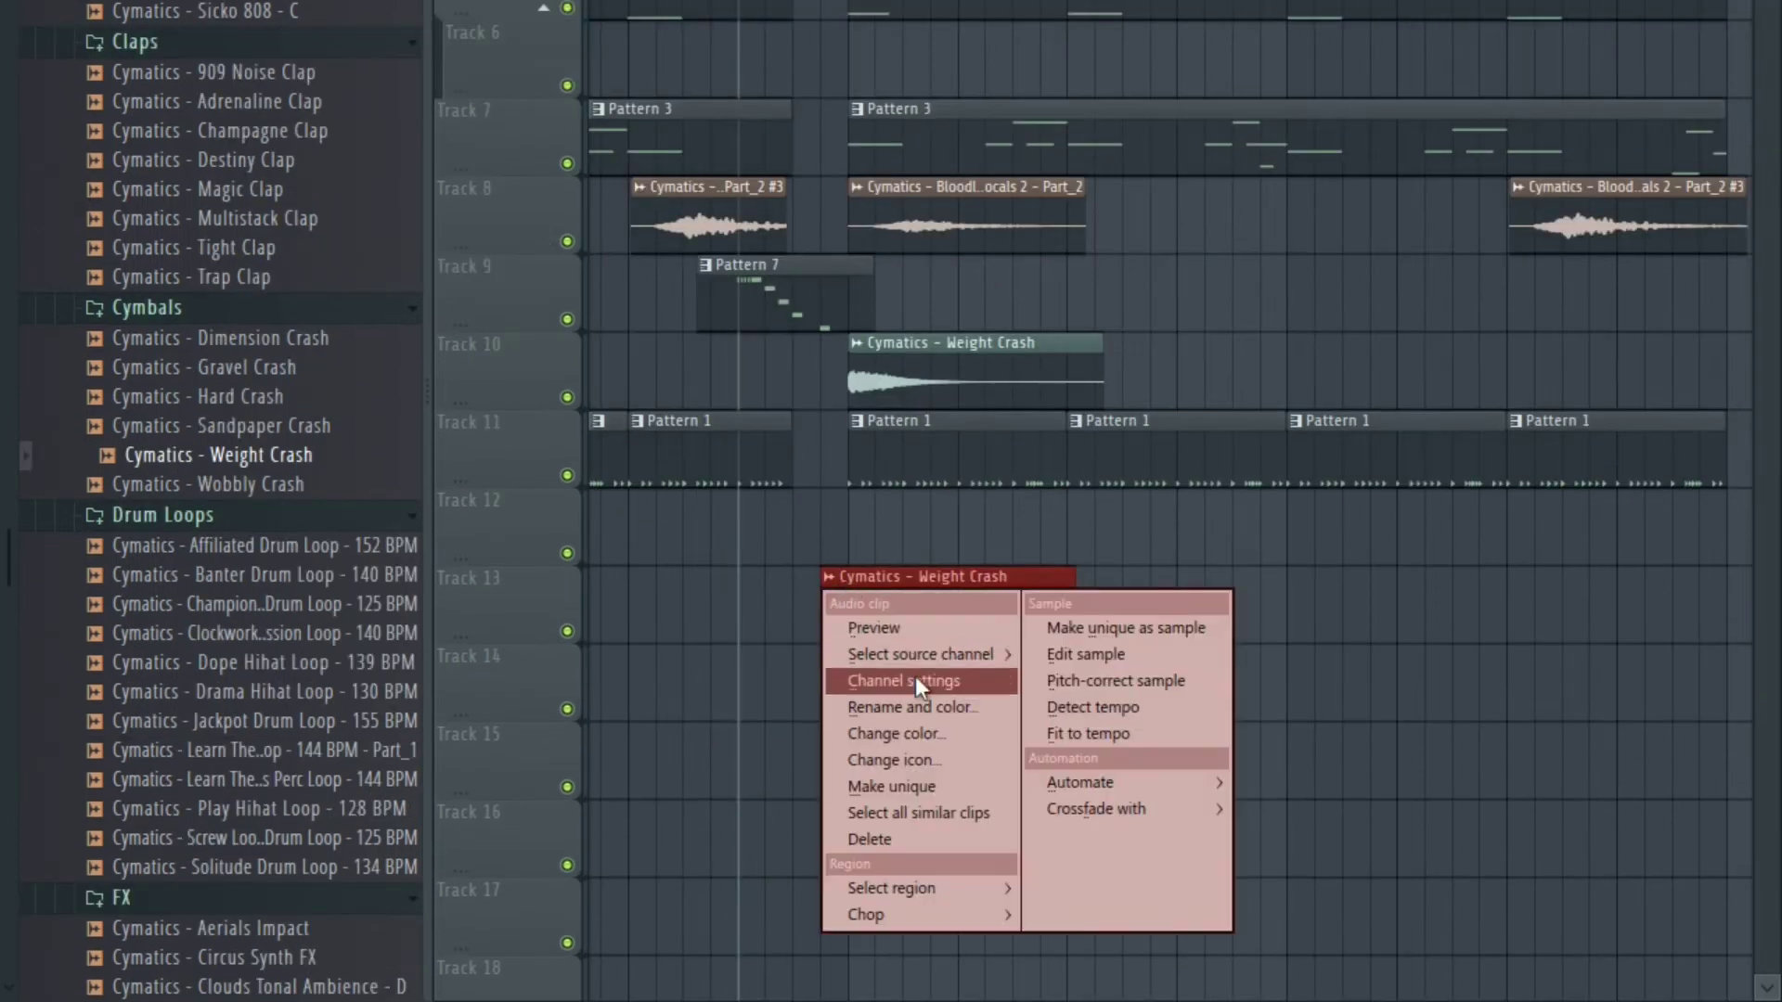
left_click(926, 786)
left_click(905, 572)
left_click(1093, 465)
key("Escape")
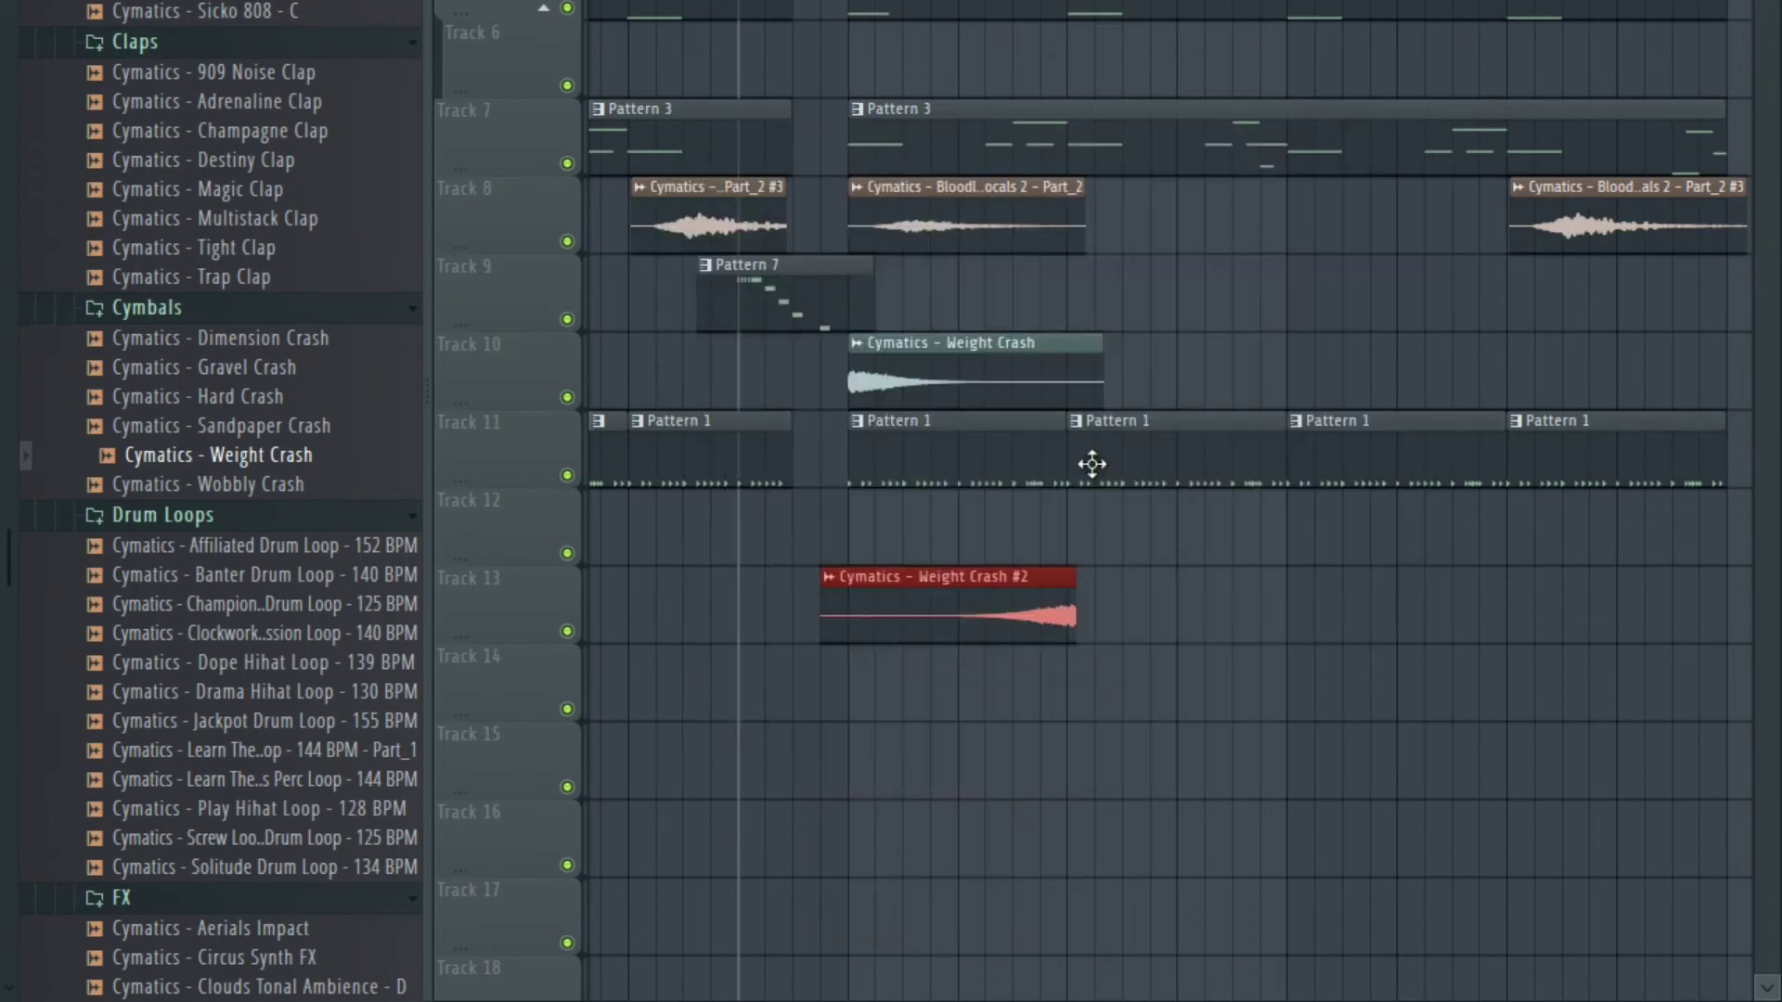
Move the reversed Weight Crash #2 clip to track 12 so it ends where the gap before bar 17 begins.
left_click_drag(994, 604, 762, 526)
key("space")
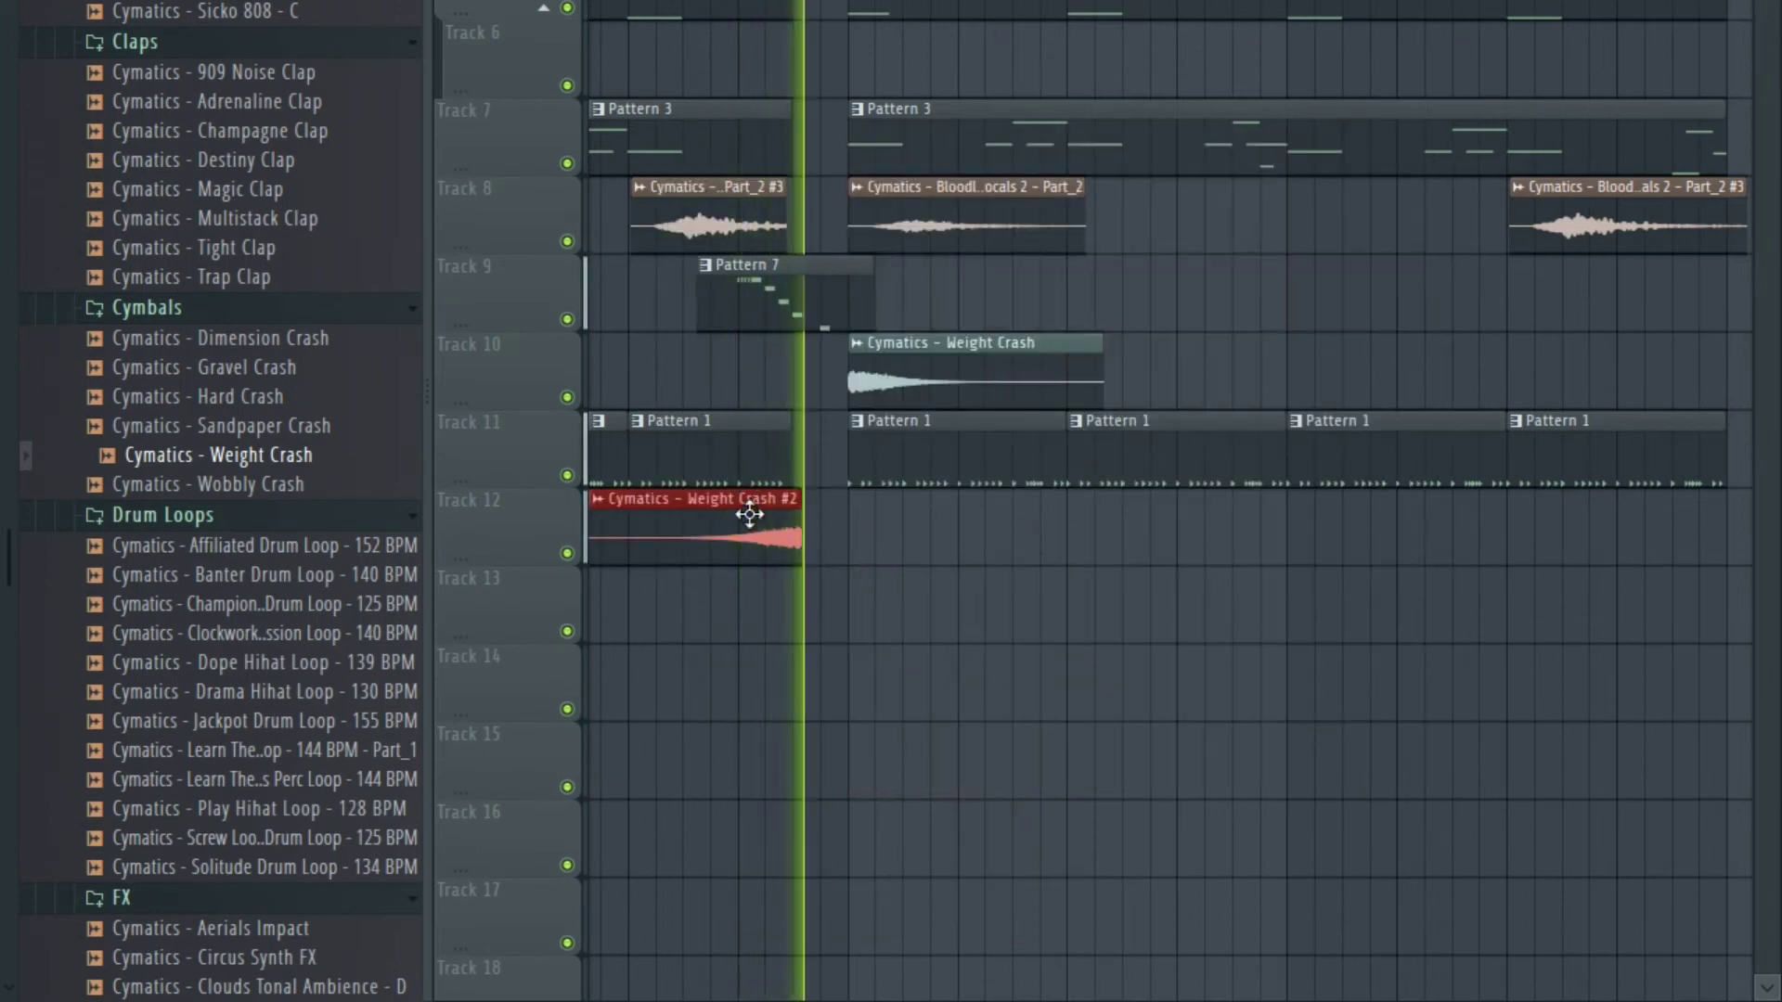
scroll(794, 538, "up", 2)
key("space")
scroll(811, 535, "up", 2)
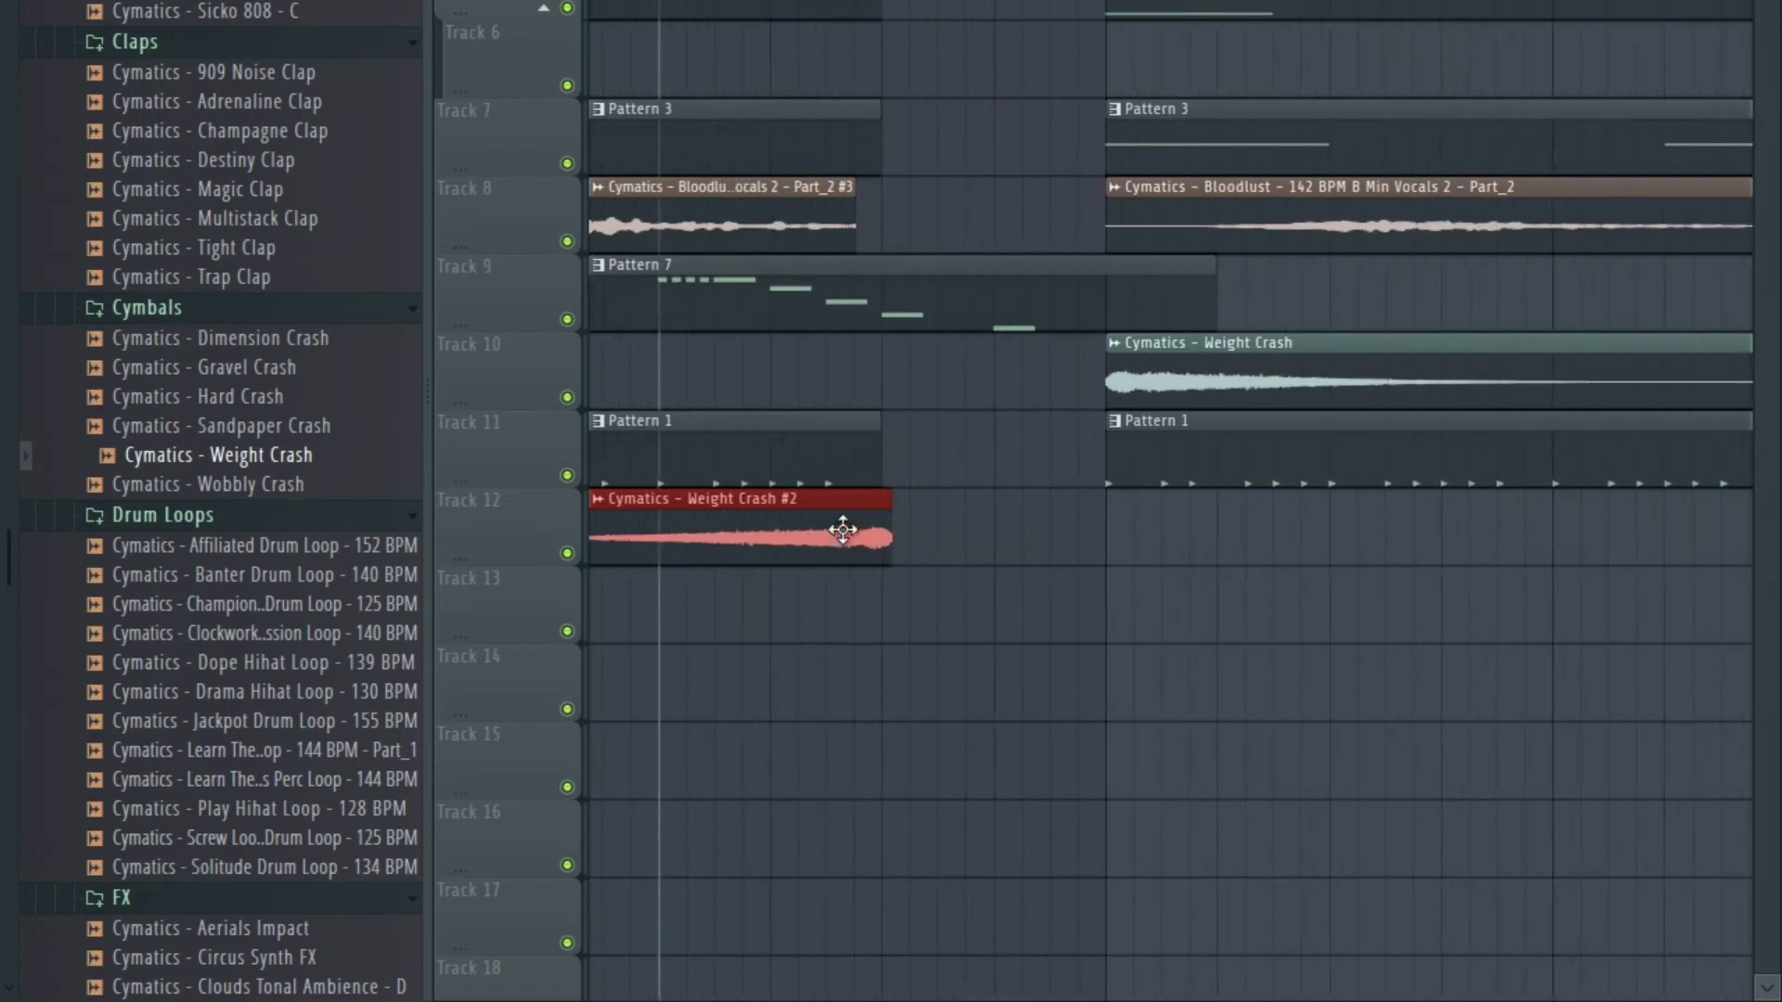
key("space")
key("space")
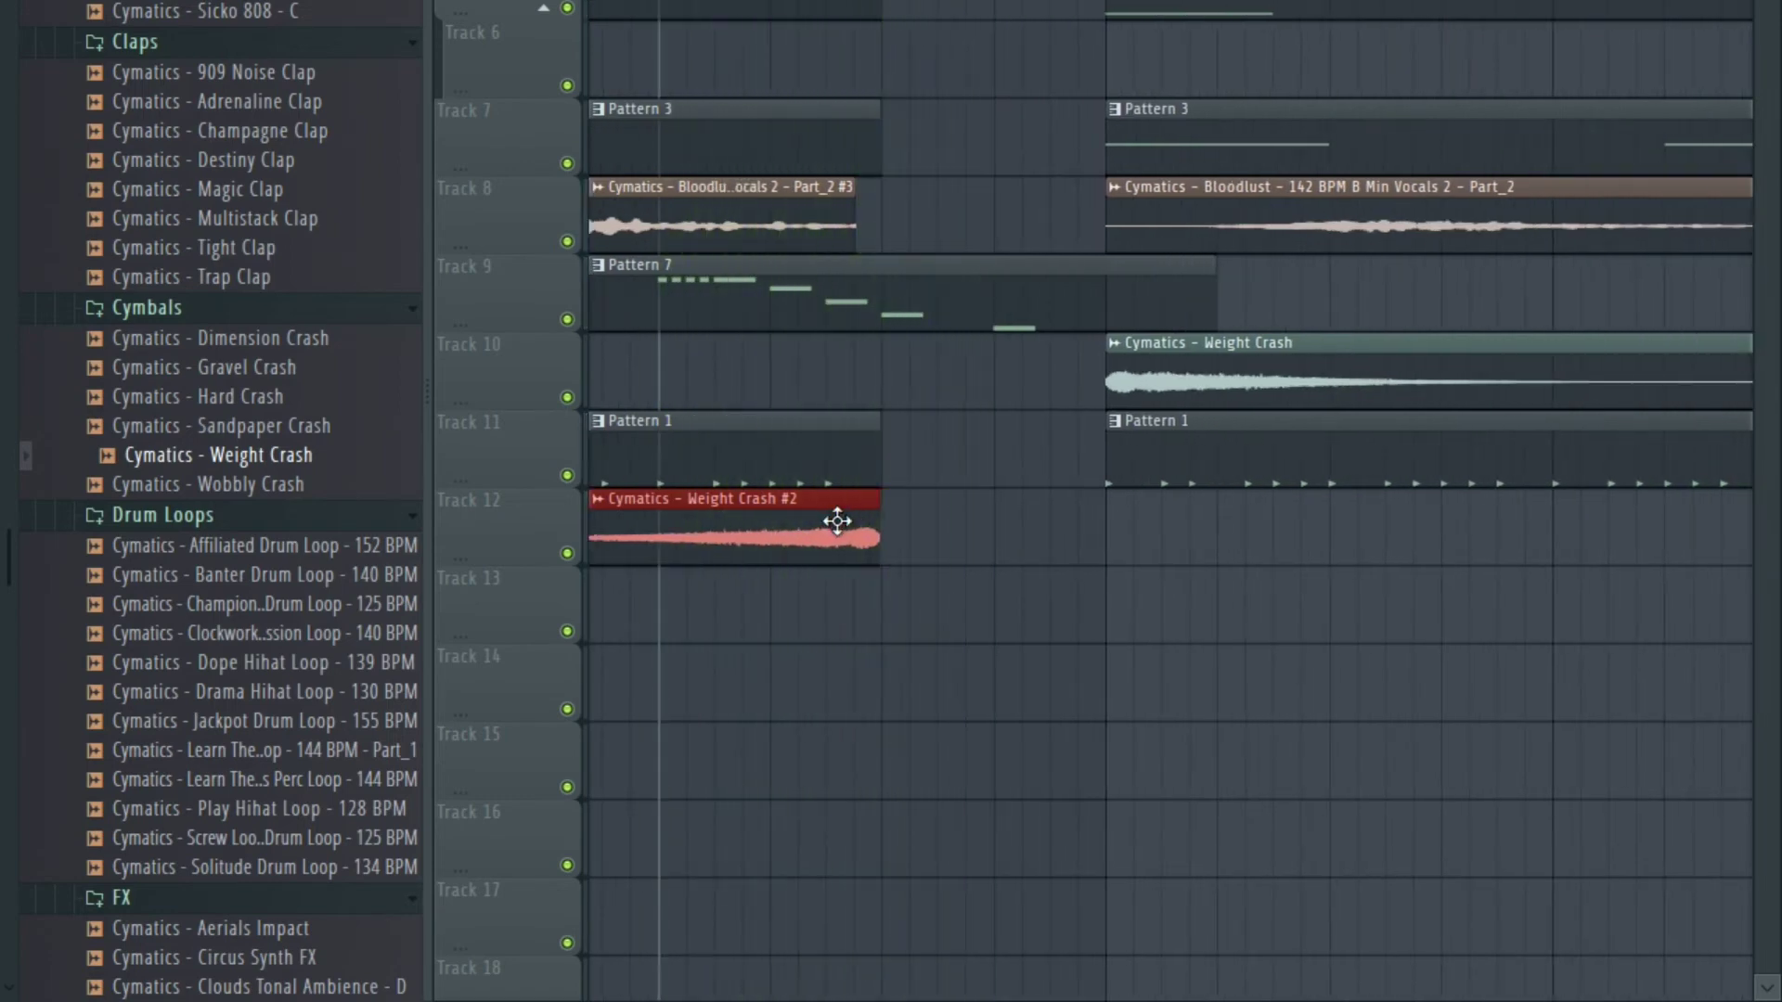
Try the reversed Weight Crash #2 ending at bar 17, and return its end to the start of the gap.
double_click(841, 516)
key("space")
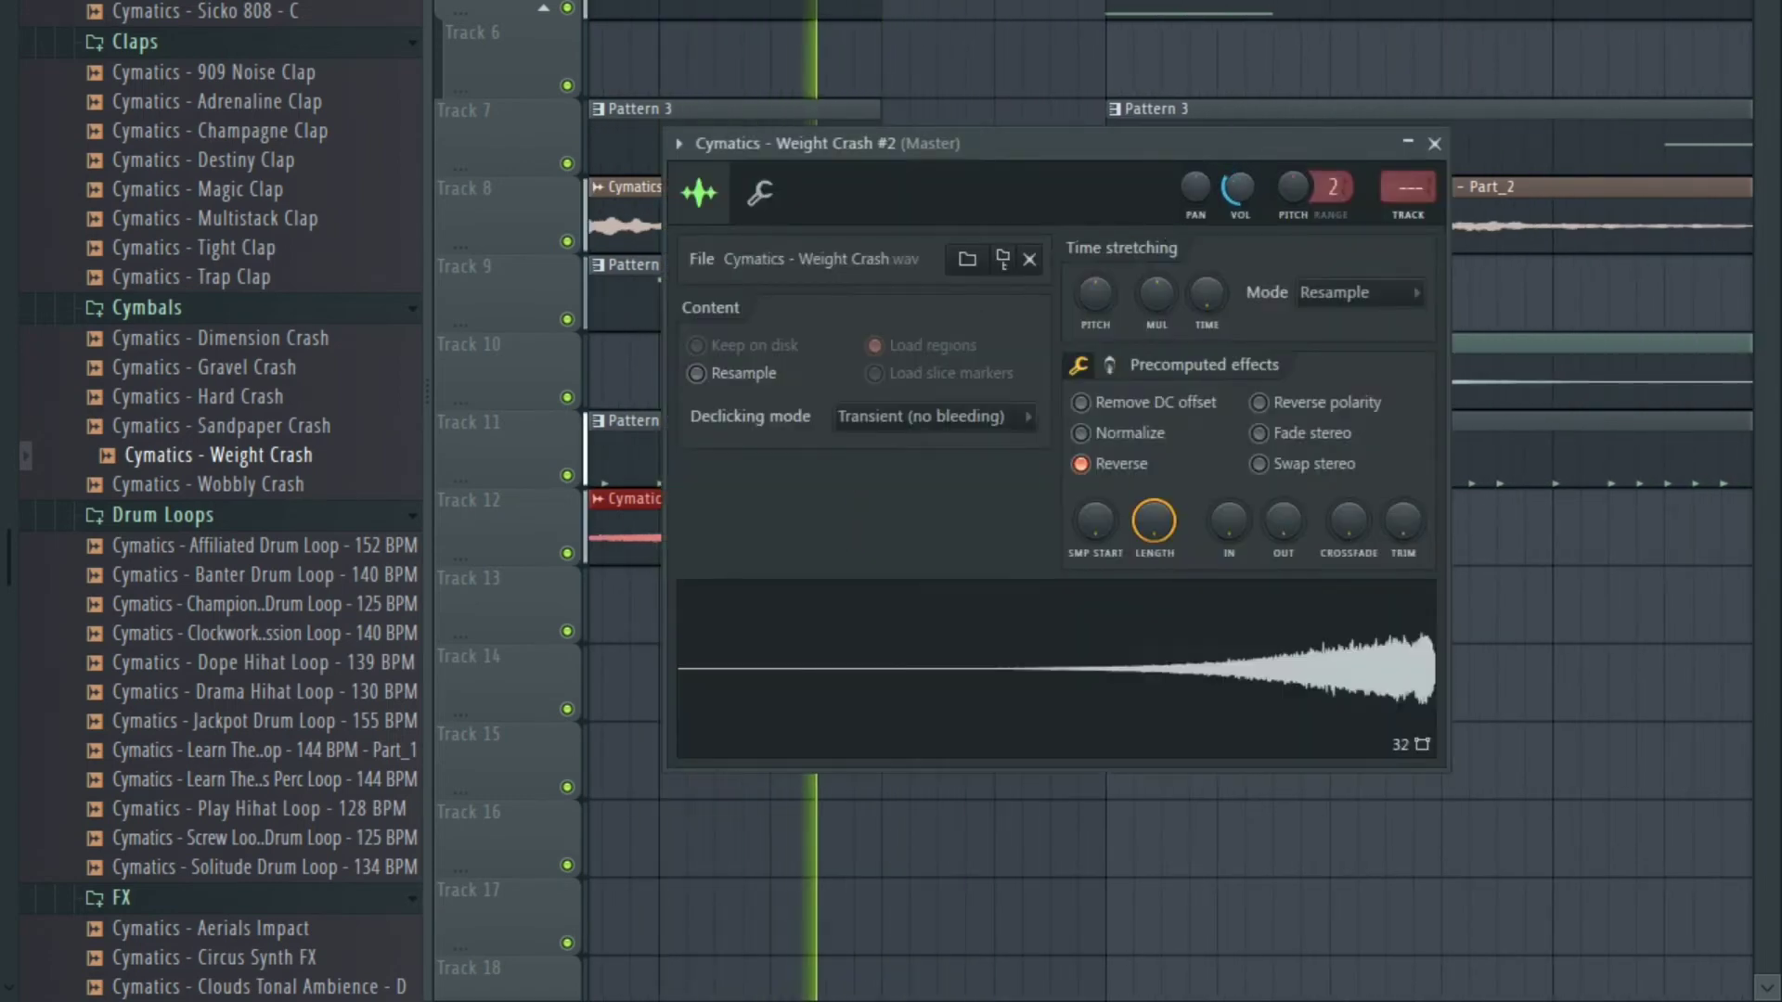
key("Escape")
key("space")
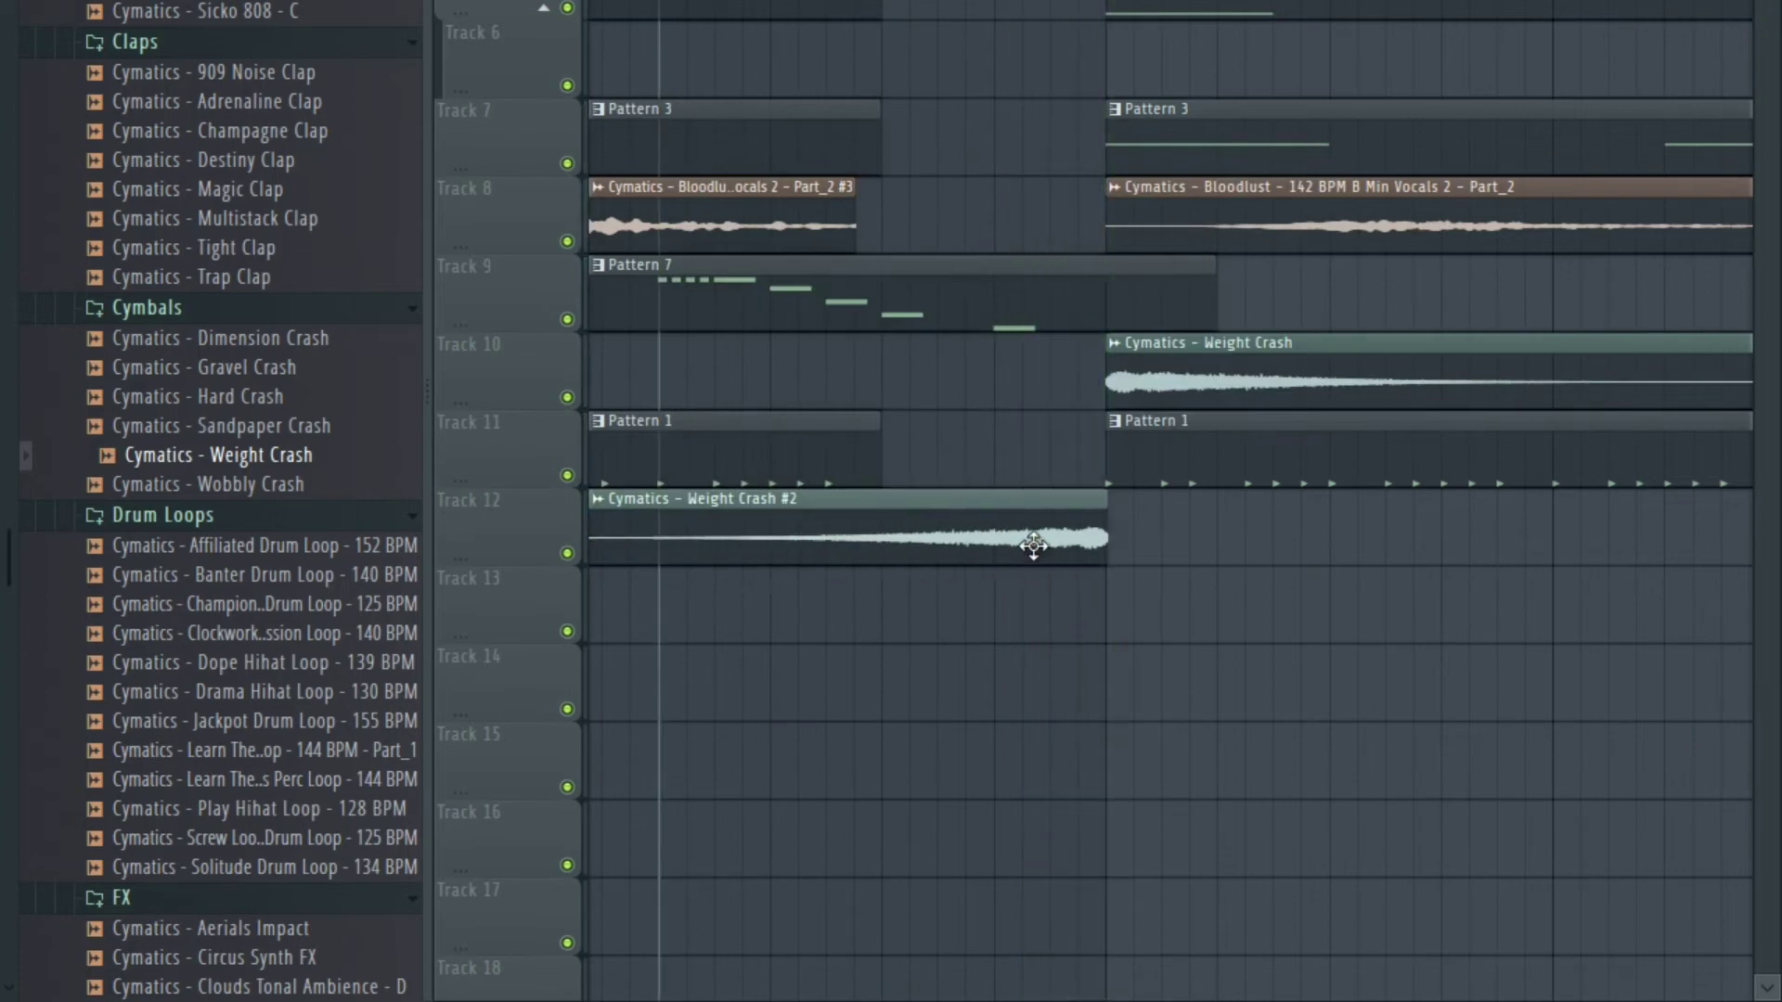
key("space")
scroll(1012, 556, "down", 2)
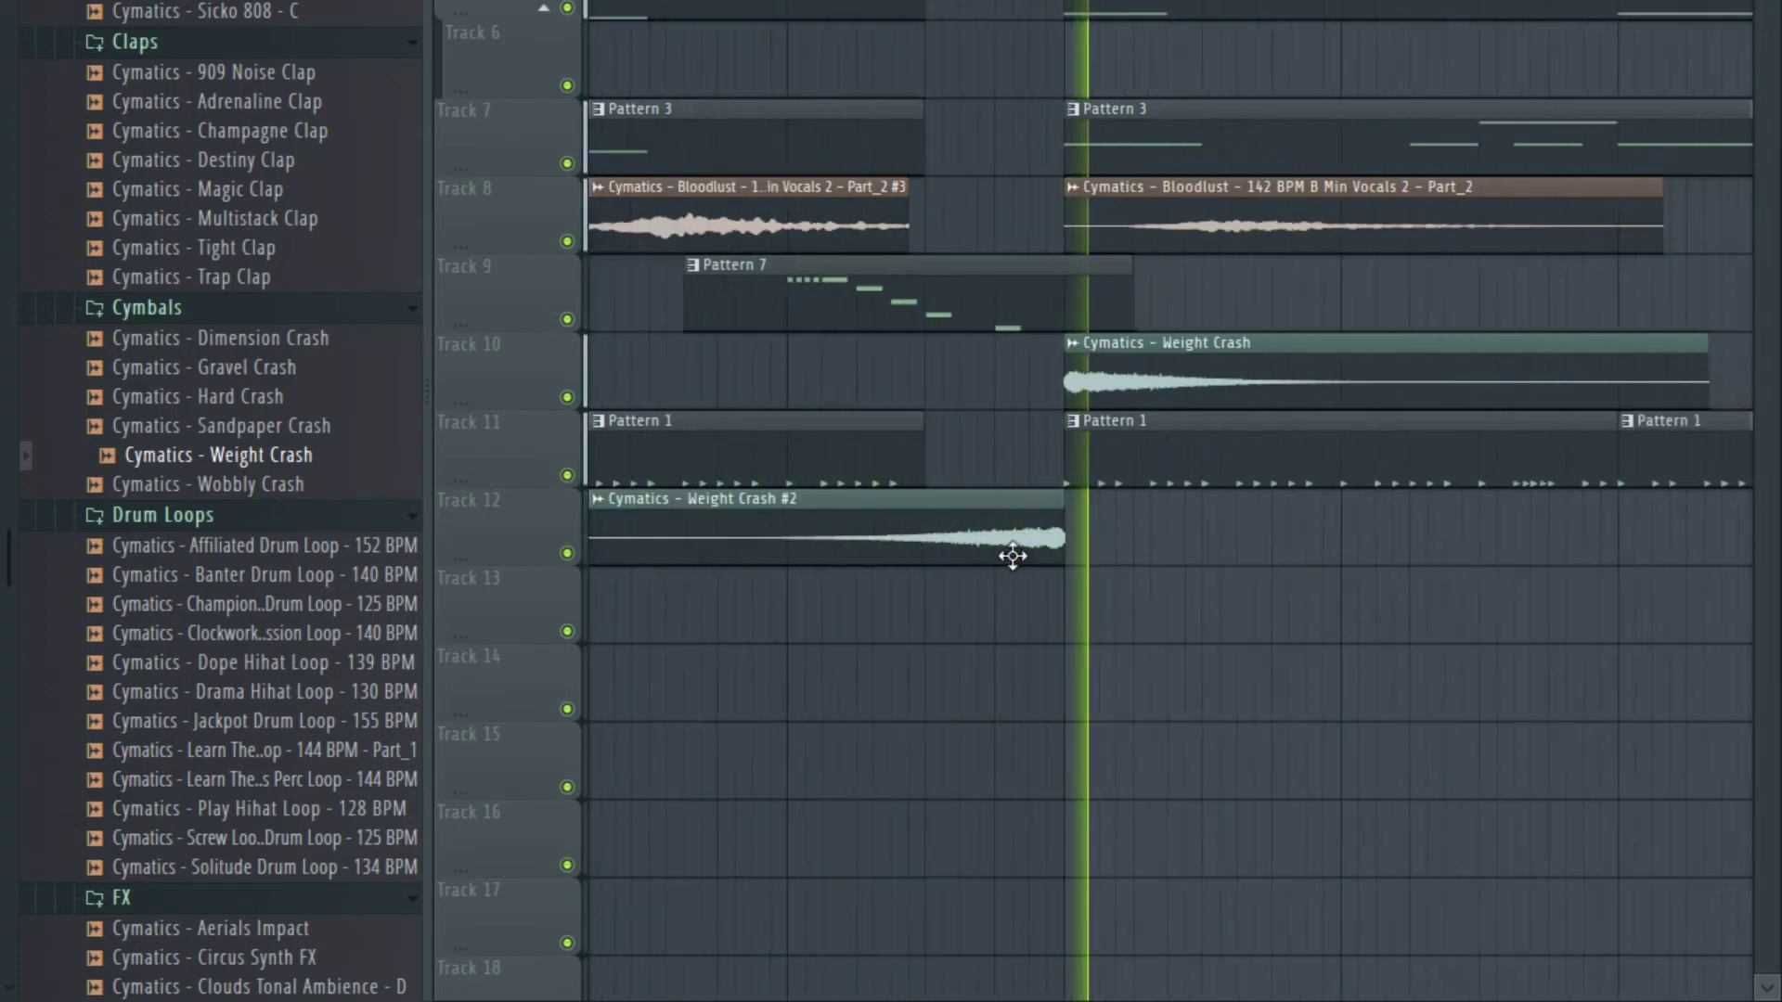
scroll(1012, 556, "down", 2)
key("space")
left_click_drag(1012, 557, 909, 541)
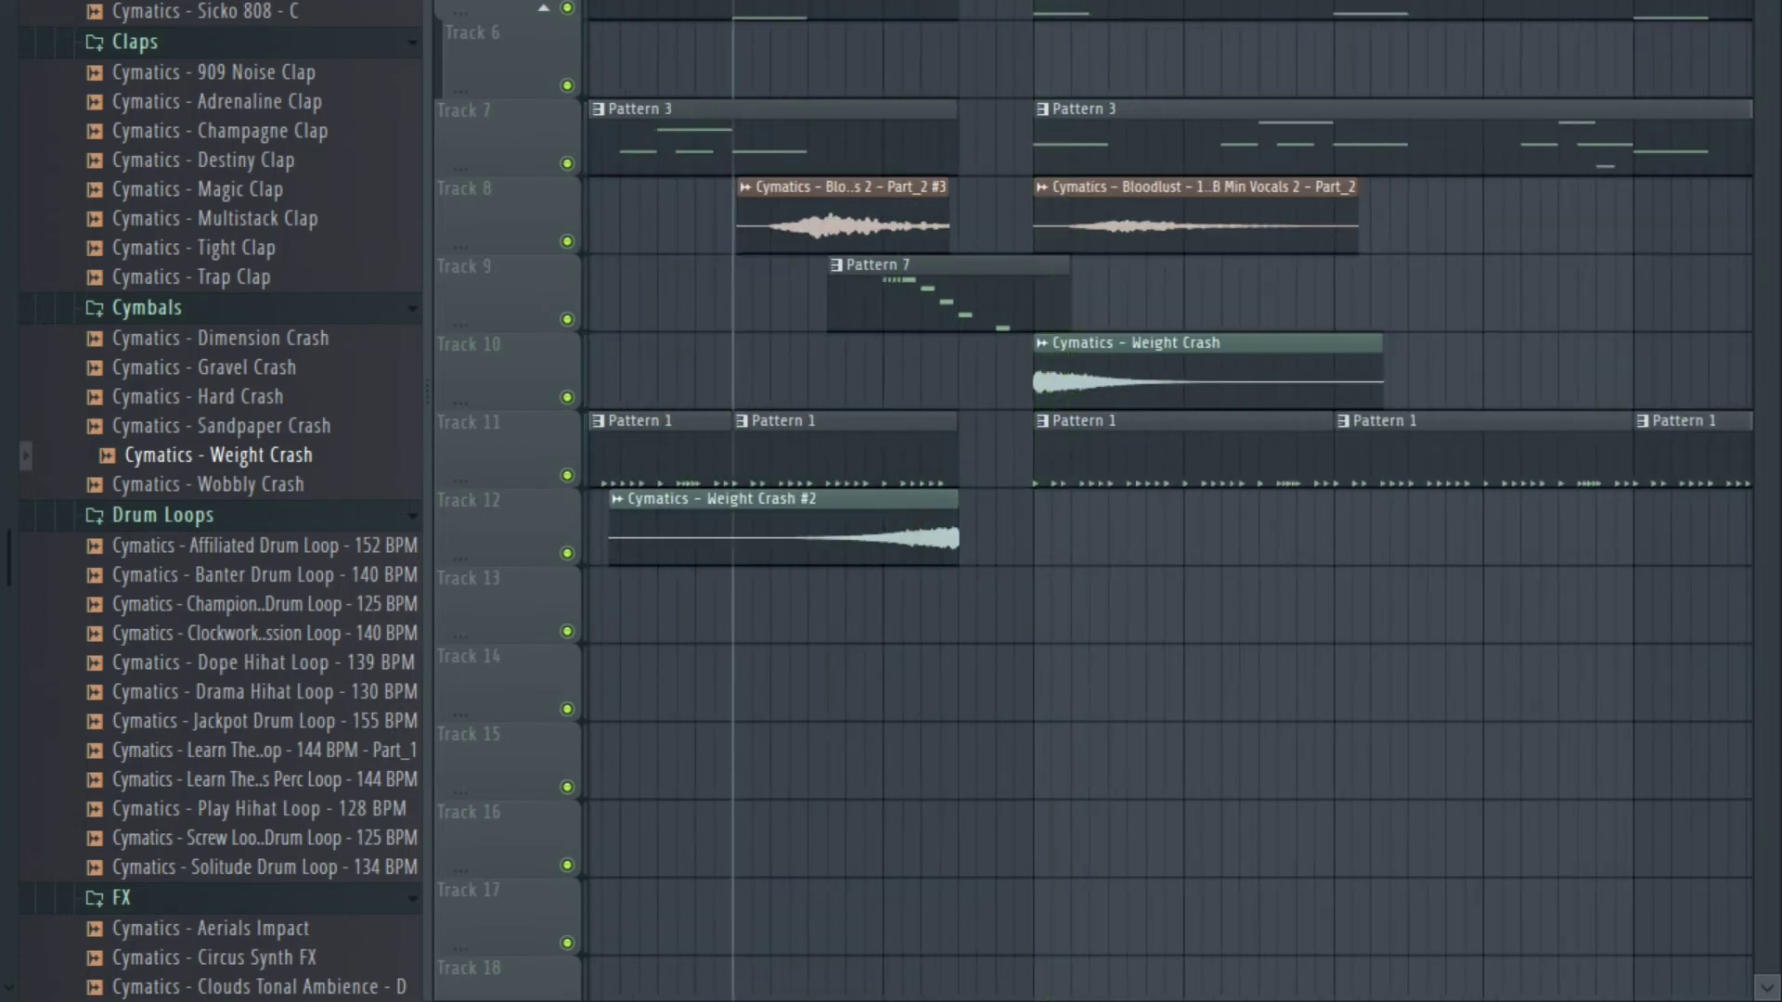
Play the transition into bar 17 and examine the Weight Crash #2 channel's precomputed effects.
key("space")
double_click(882, 544)
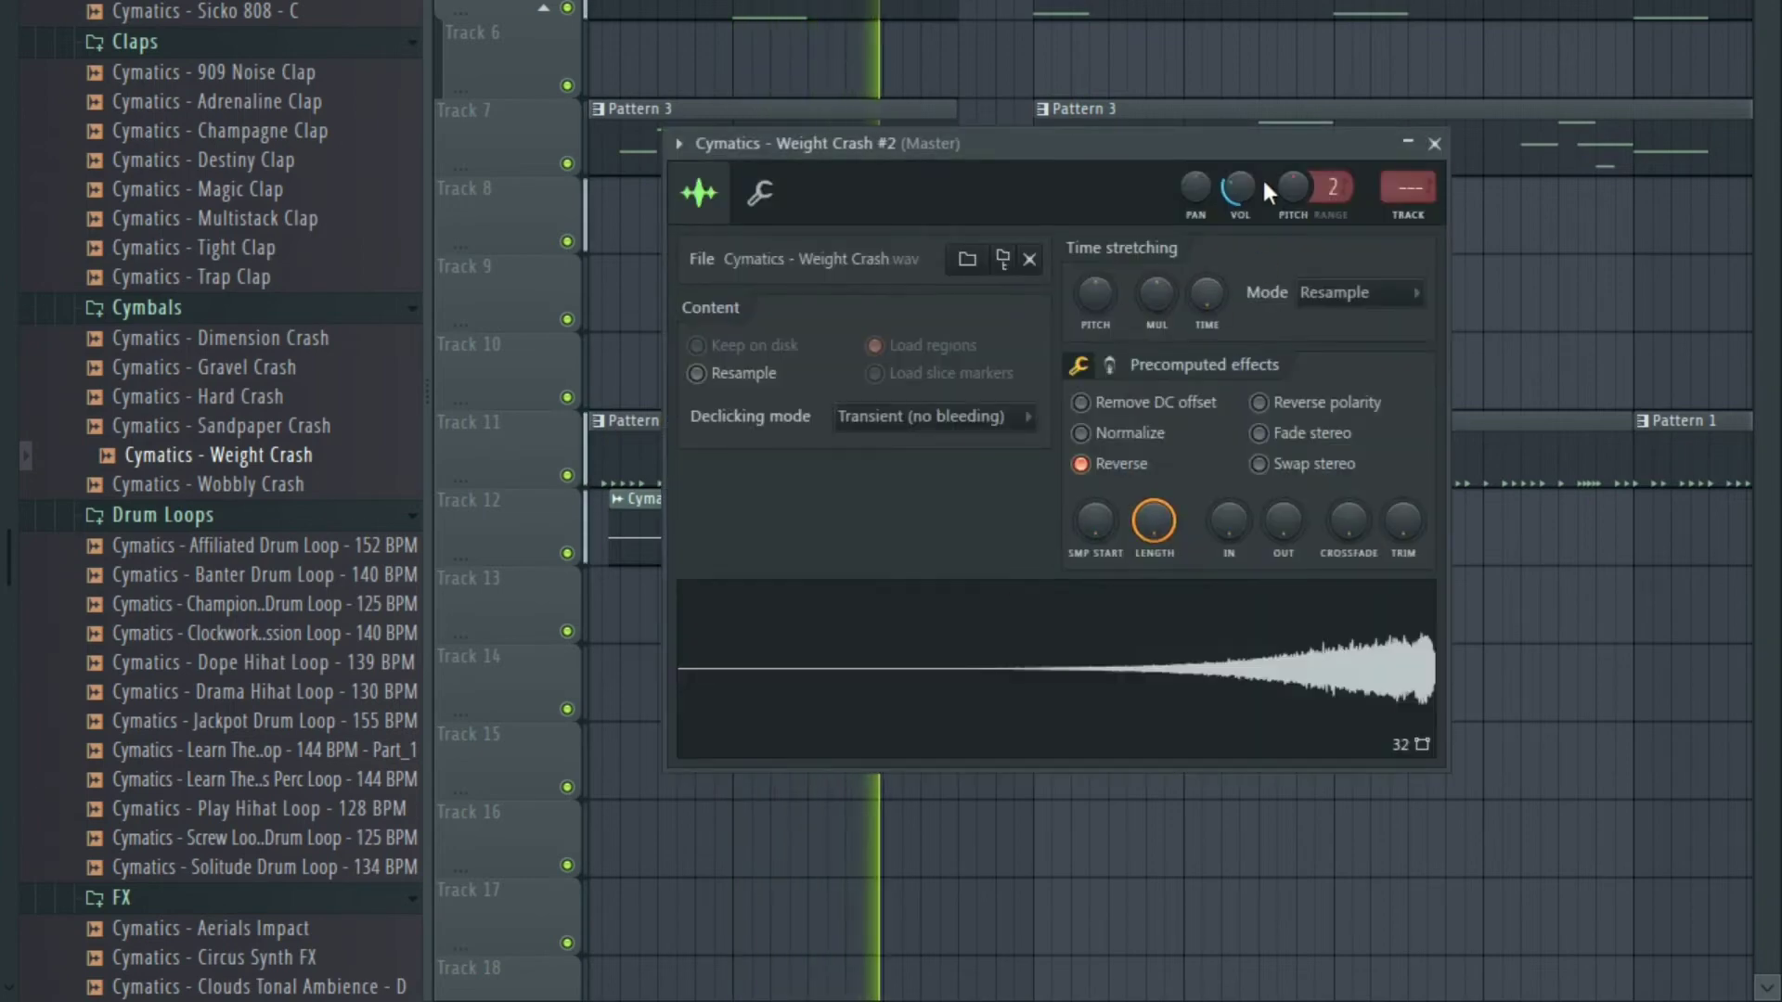
key("space")
left_click(1110, 368)
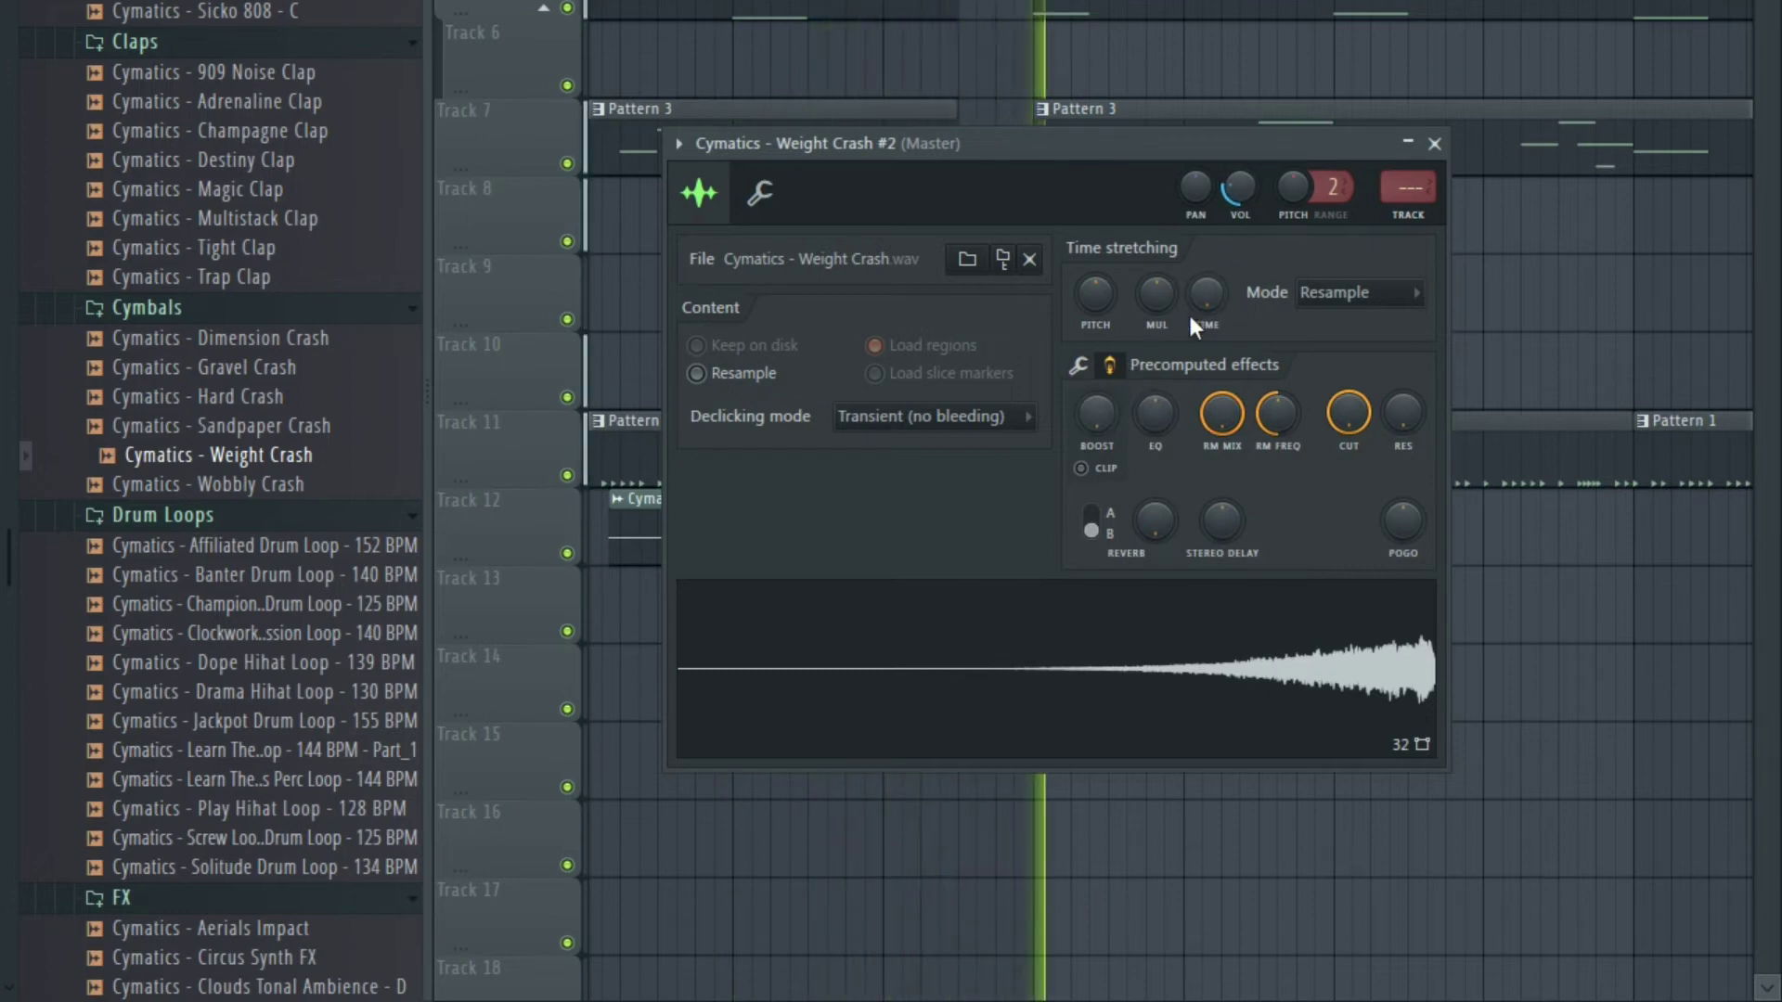
left_click(1434, 144)
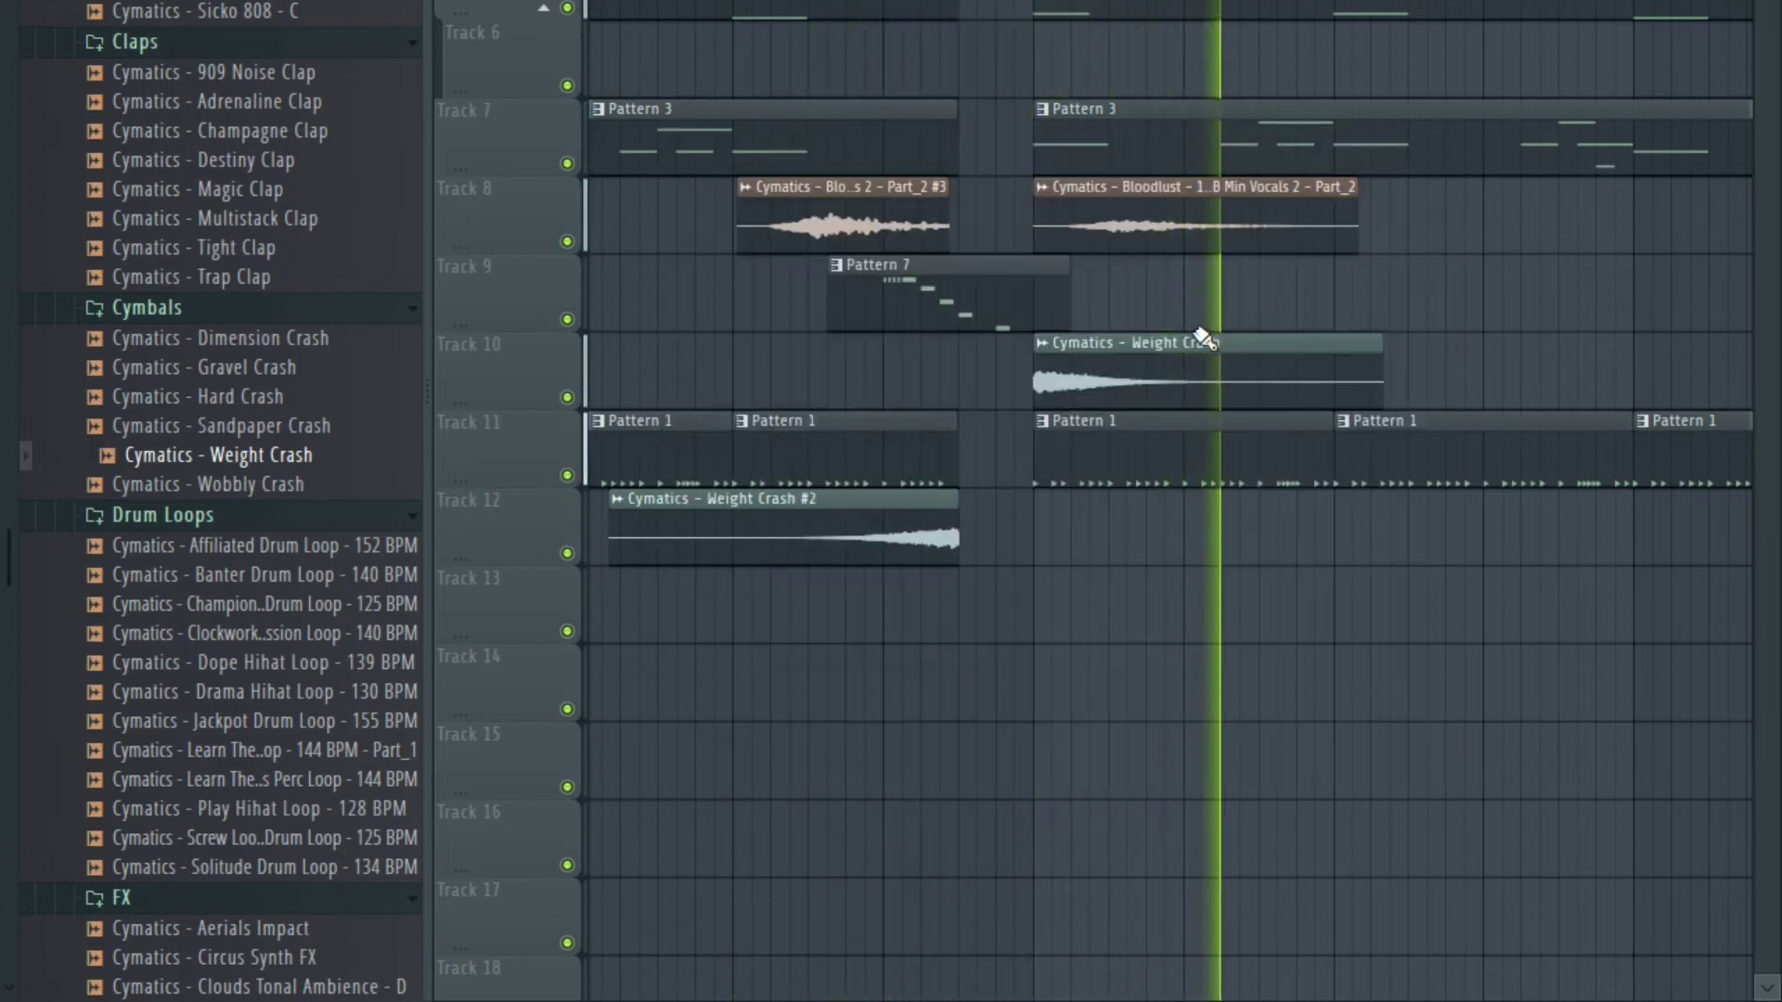
Duplicate the arrangement section starting at bar 17 so that the copy begins at bar 25.
scroll(1066, 350, "down", 4)
scroll(1192, 621, "down", 4)
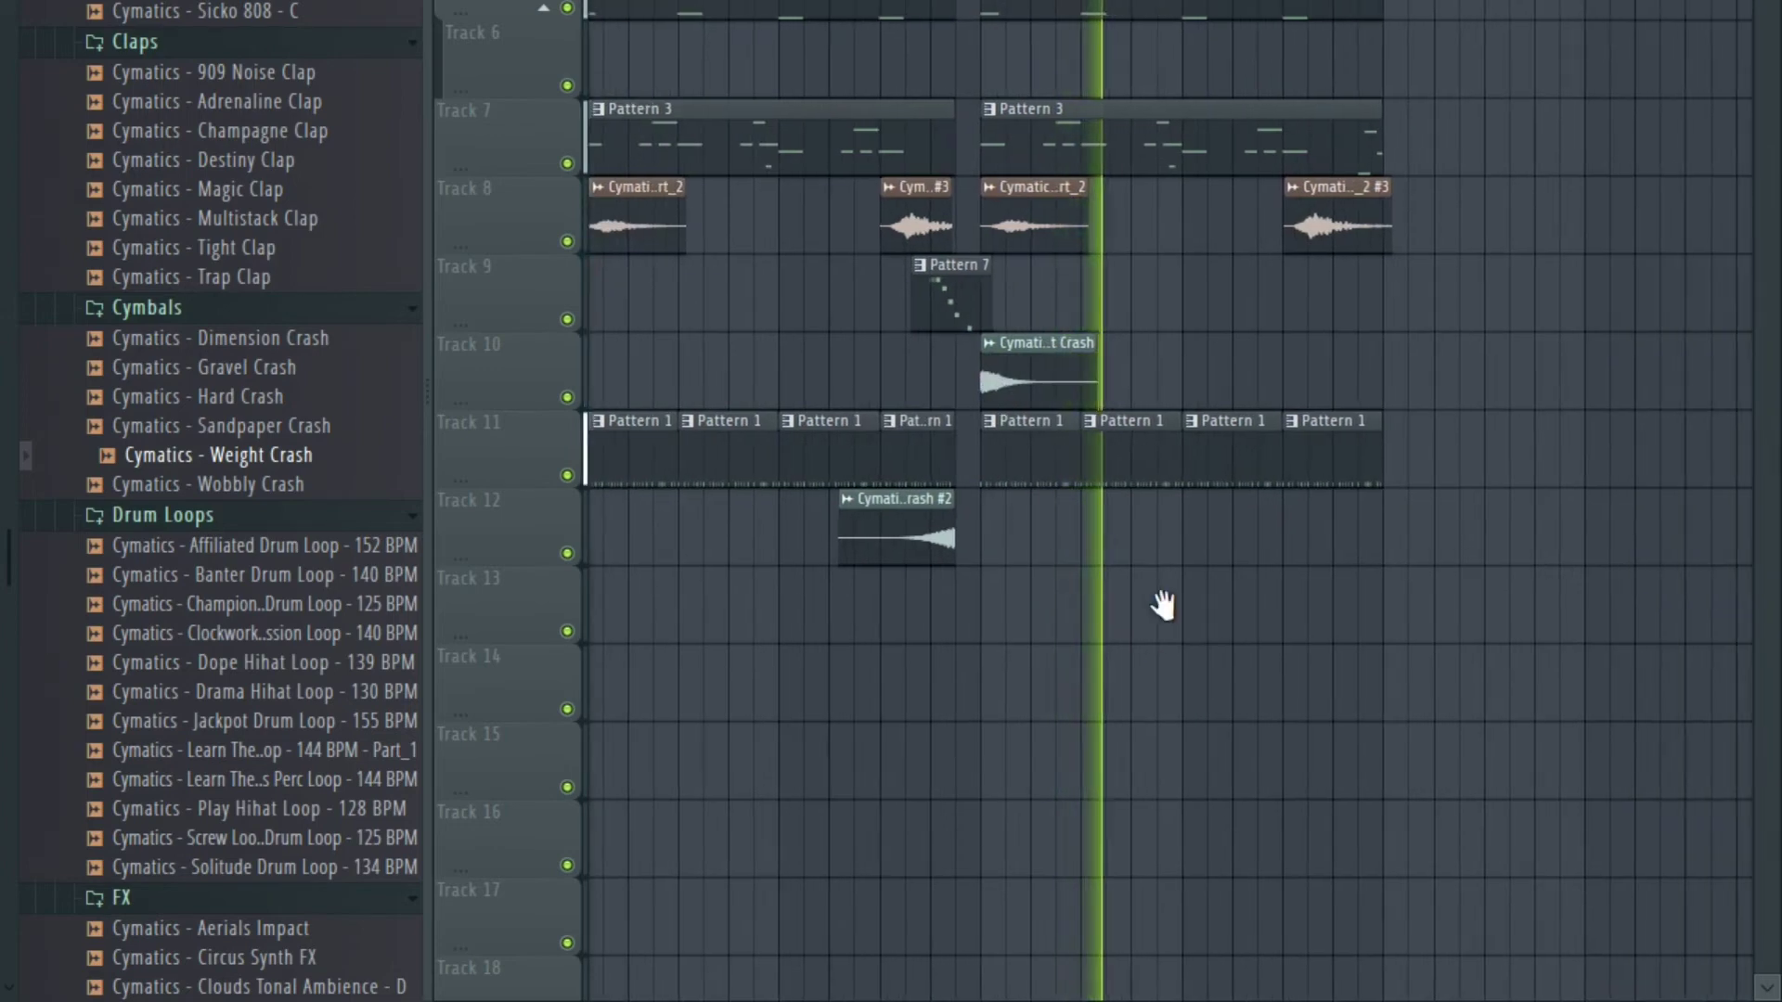
scroll(1077, 617, "up", 3)
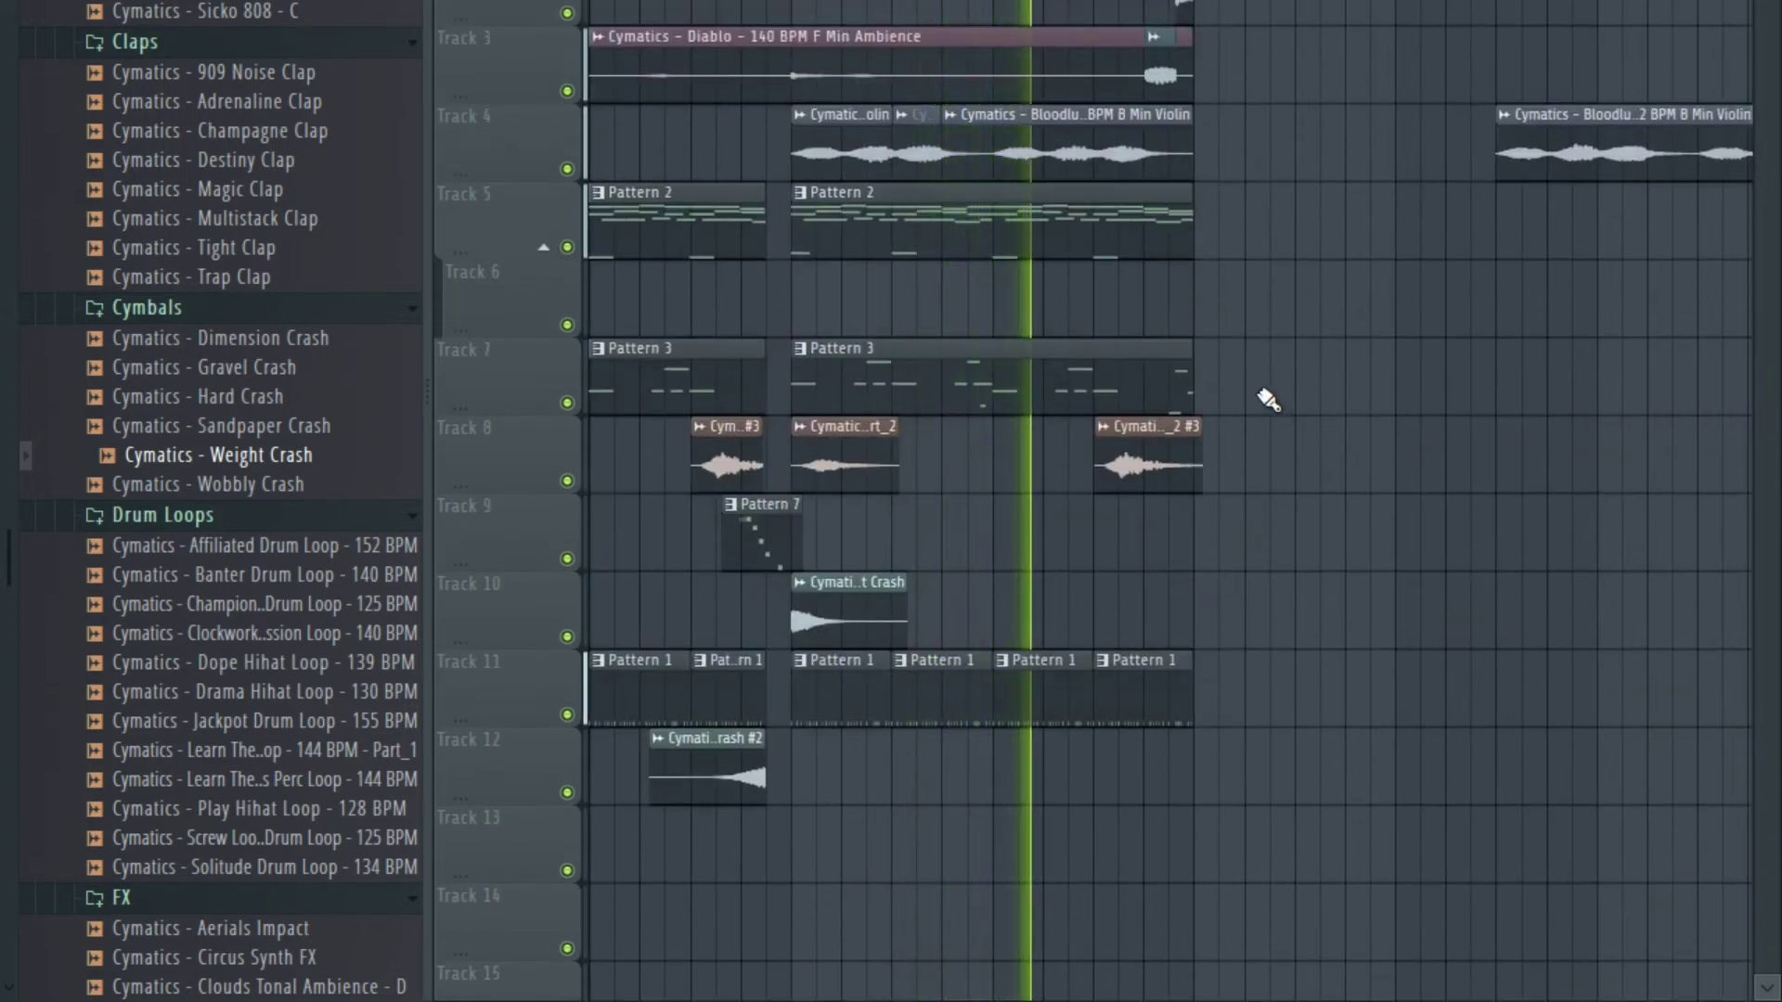
scroll(1281, 505, "down", 3)
left_click_drag(1353, 840, 1254, 245)
key("space")
left_click(1141, 3)
key("space")
left_click_drag(642, 71, 1396, 89, "shift")
key("space")
scroll(1381, 346, "up", 5)
key("space")
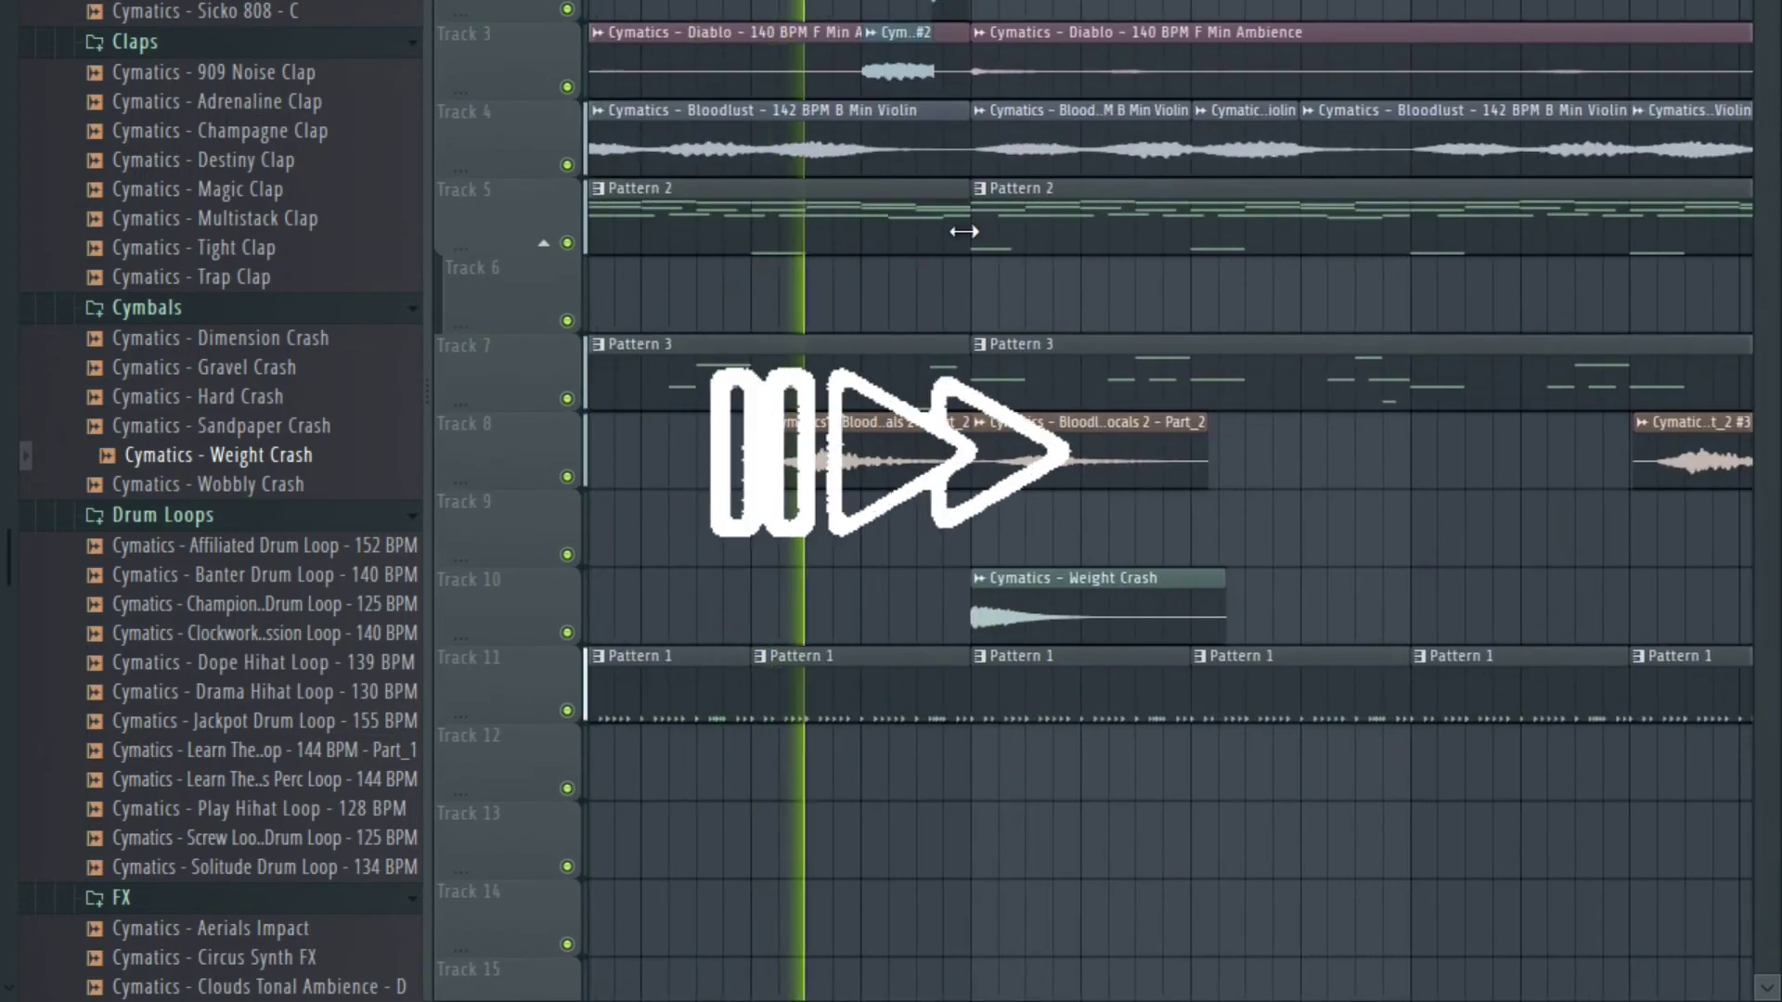
Shorten the Pattern 2, Pattern 3 and Pattern 1 clips on tracks 5, 7 and 11 to leave a one-bar gap before bar 25.
left_click_drag(963, 231, 856, 233)
key("space")
key("space")
key("ctrl+z")
key("space")
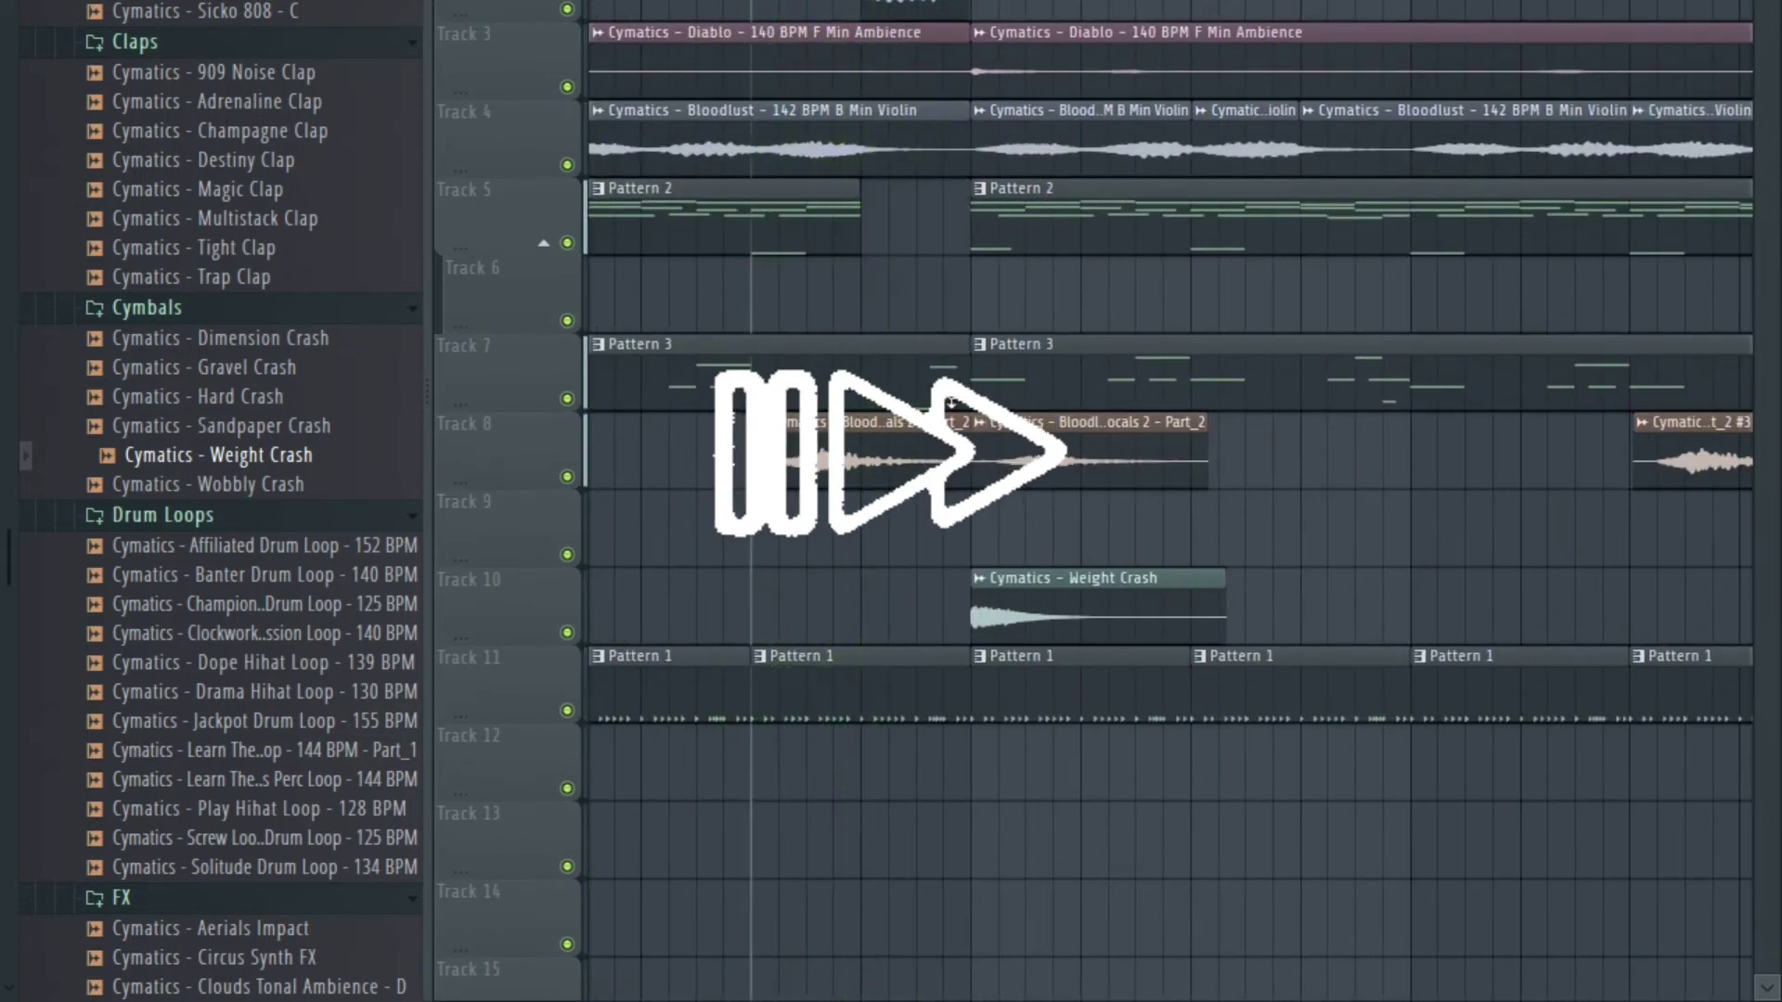
left_click_drag(964, 397, 859, 399)
key("space")
left_click_drag(969, 703, 833, 702)
Slice the Bloodlust Vocals 2 - Part_2 #3 clip on track 8 at bar 24 and remove its tail before bar 25.
scroll(868, 701, "up", 3)
middle_click(915, 359)
left_click(959, 636)
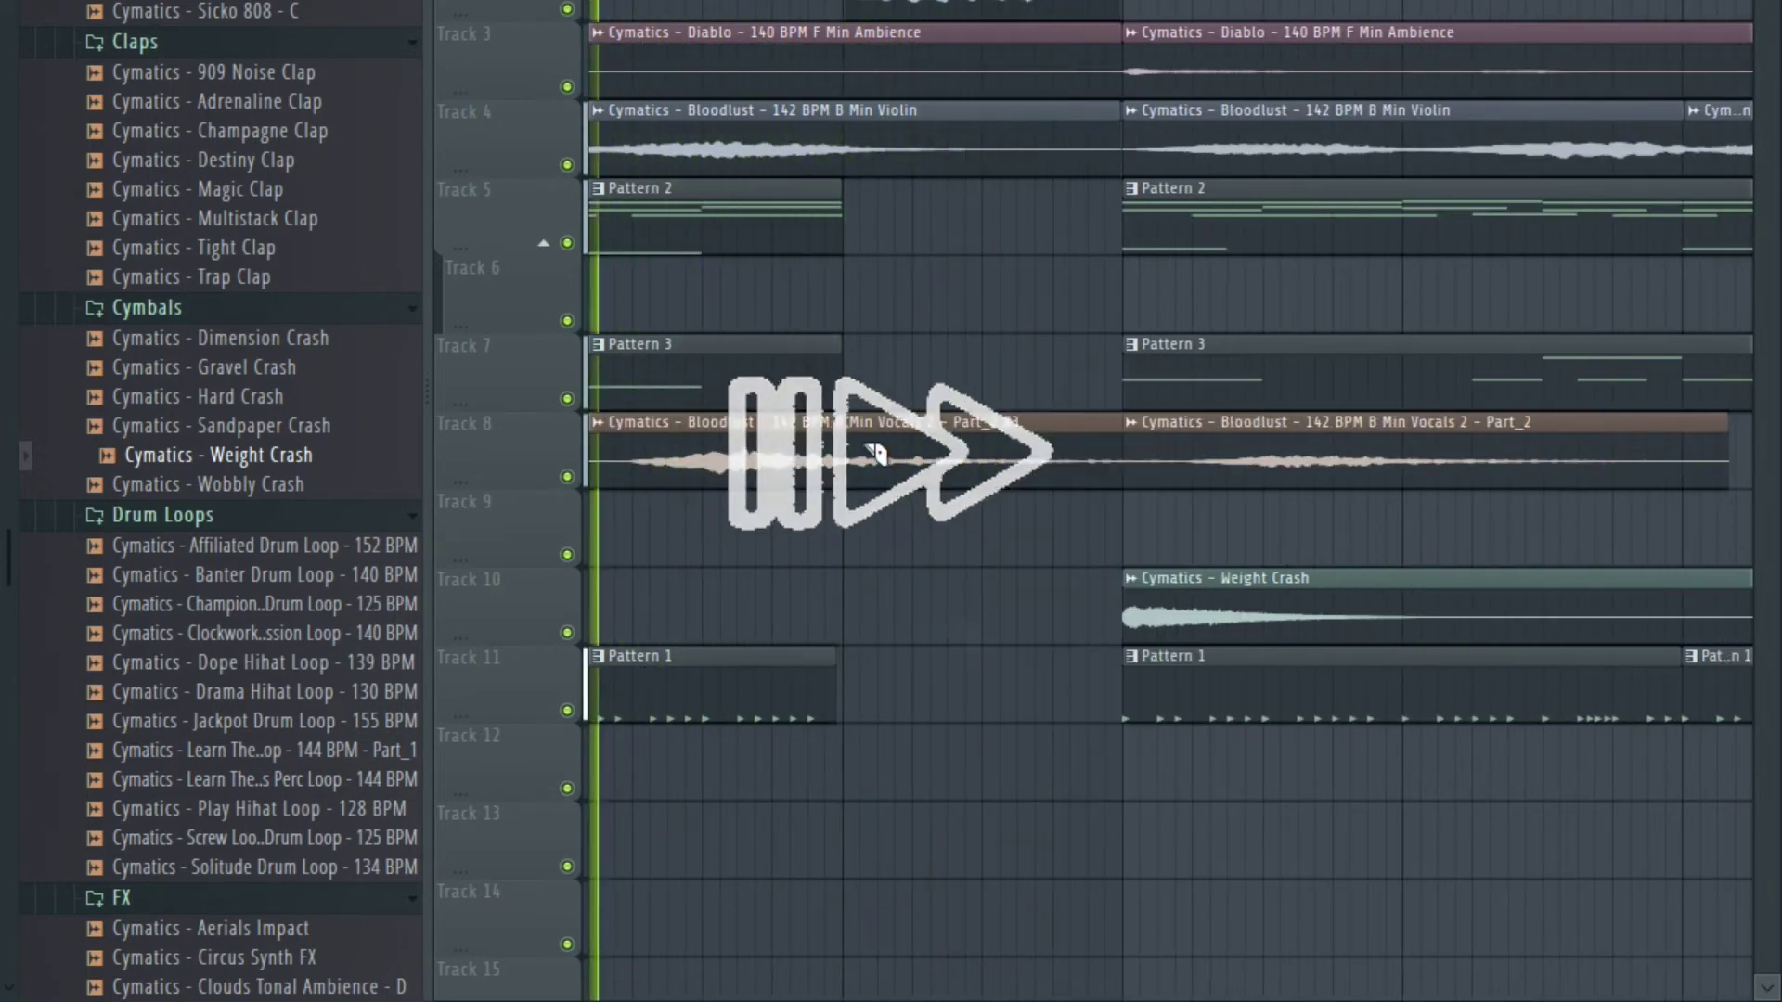
left_click_drag(861, 415, 864, 470)
middle_click(877, 410)
left_click(914, 724)
right_click(938, 668)
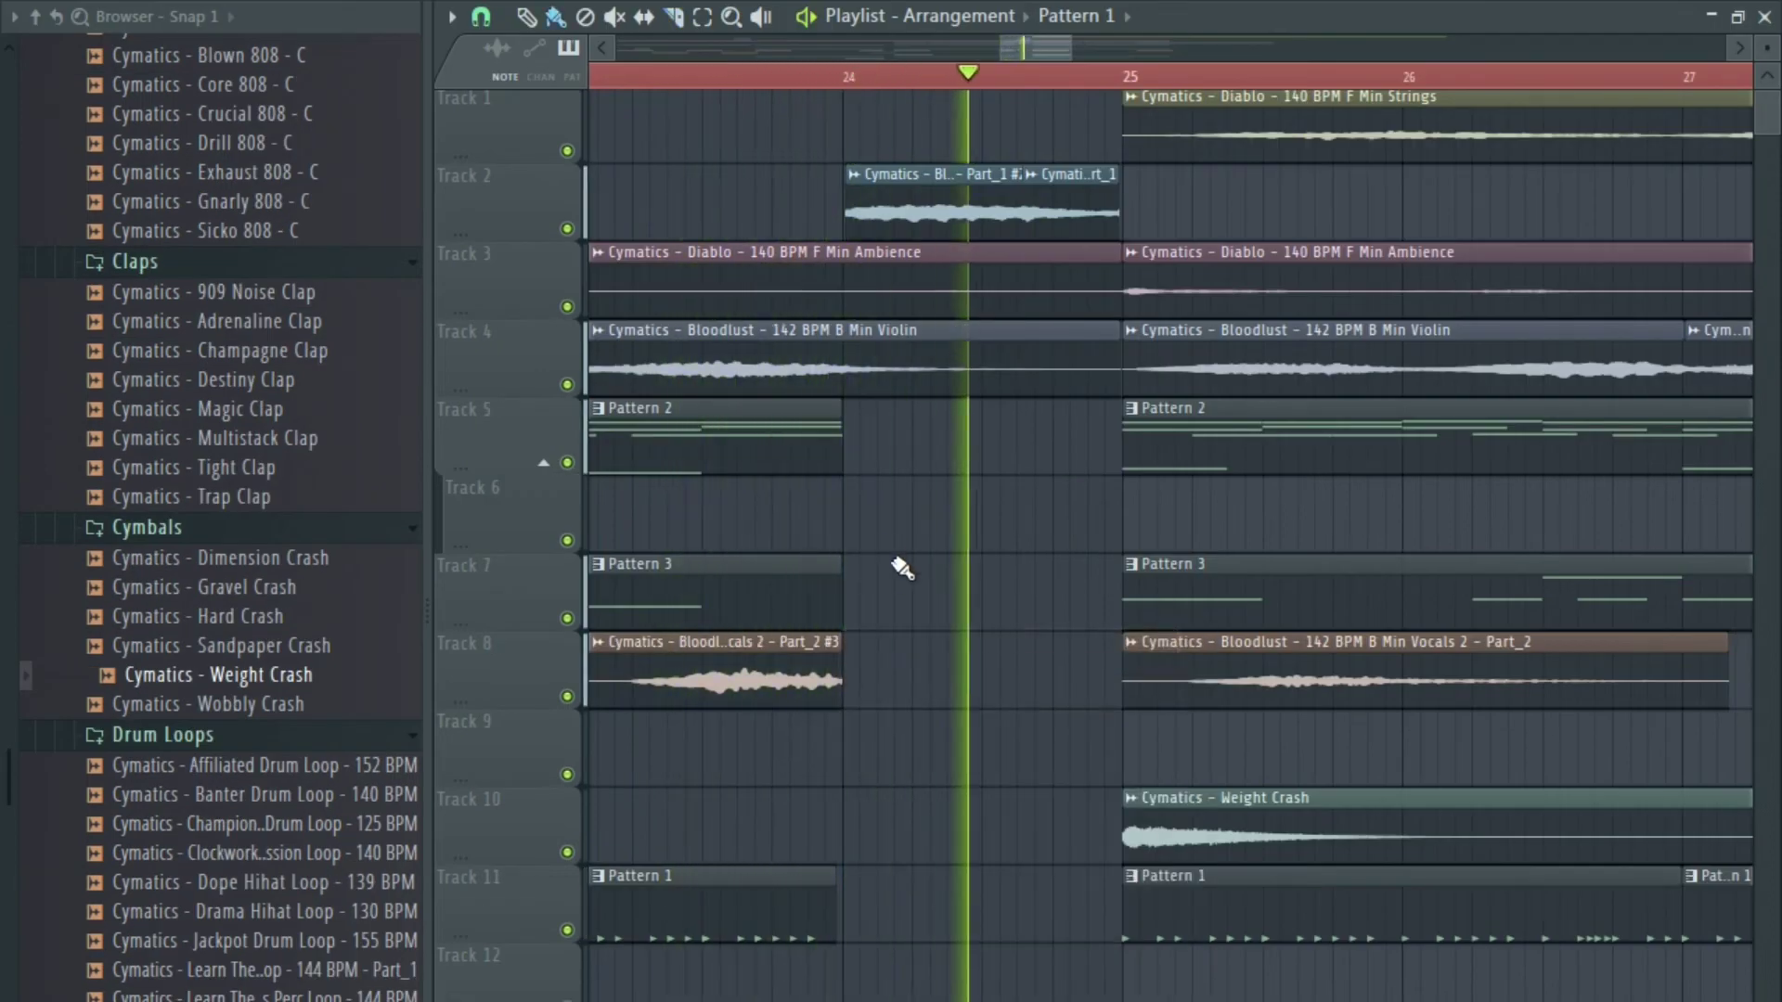
left_click_drag(848, 222, 832, 223)
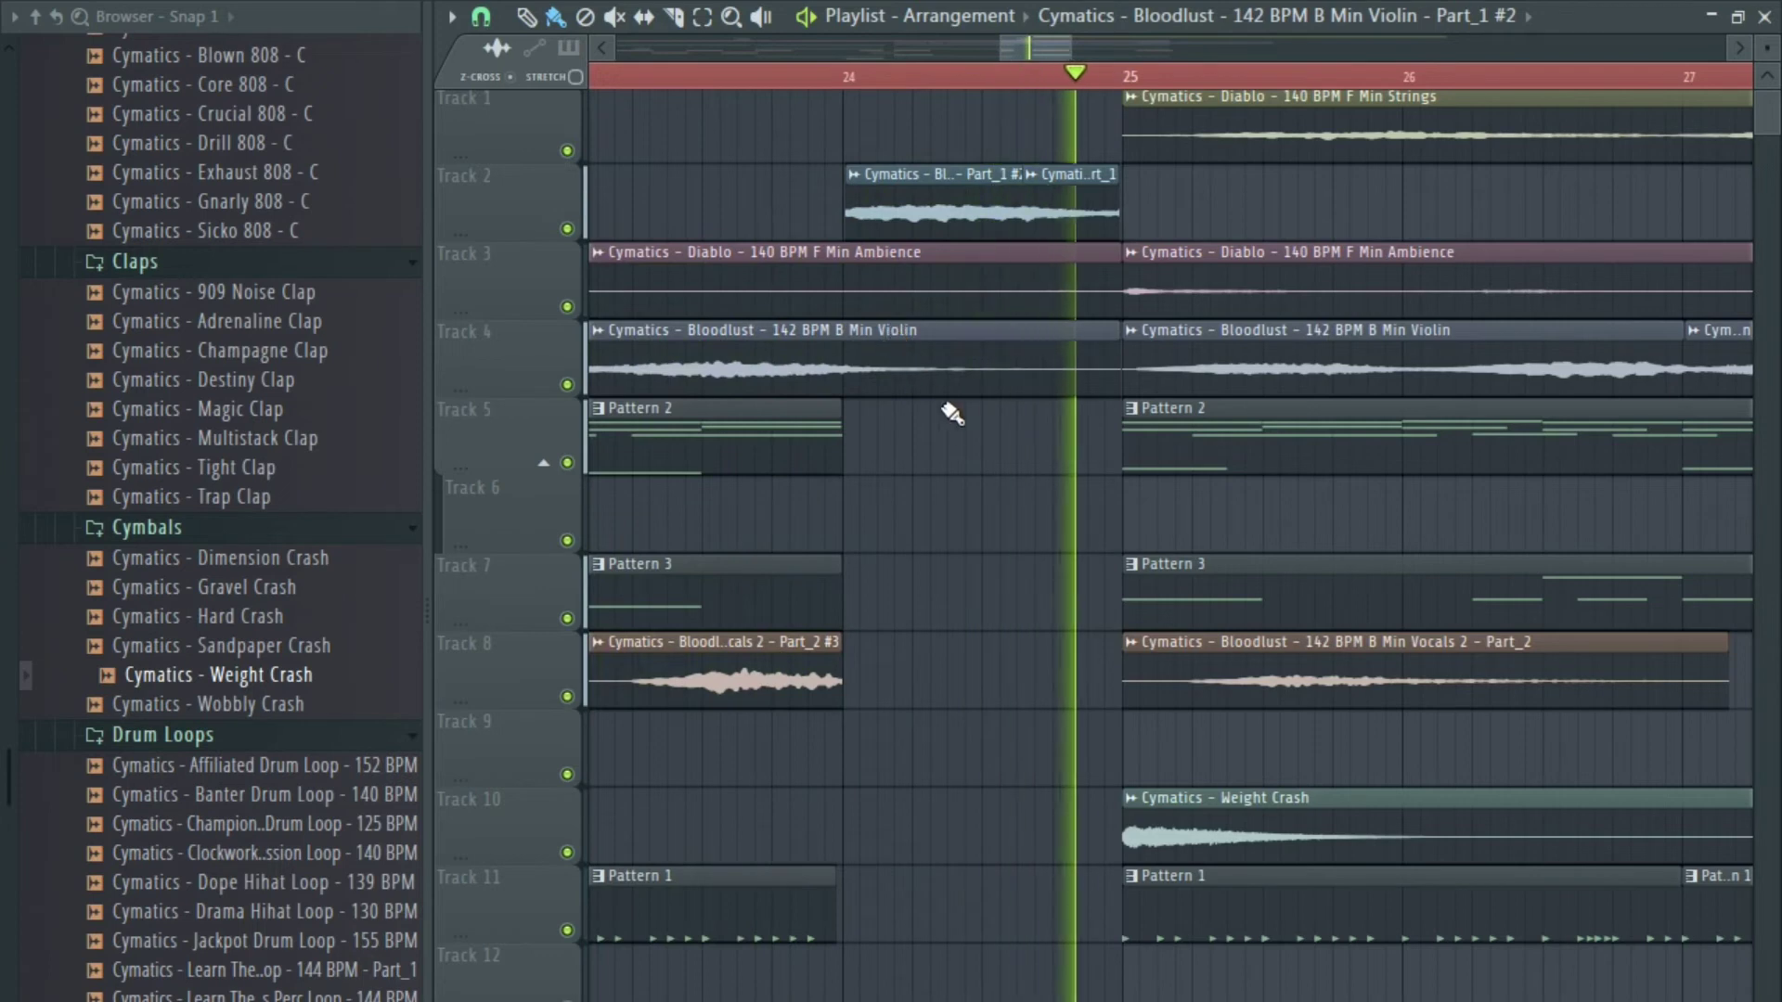
Add Cymatics - Destiny Clap to track 13 in the bar 24 gap and reverse its sample.
scroll(975, 492, "down", 2)
scroll(970, 546, "down", 2)
scroll(966, 554, "down", 4)
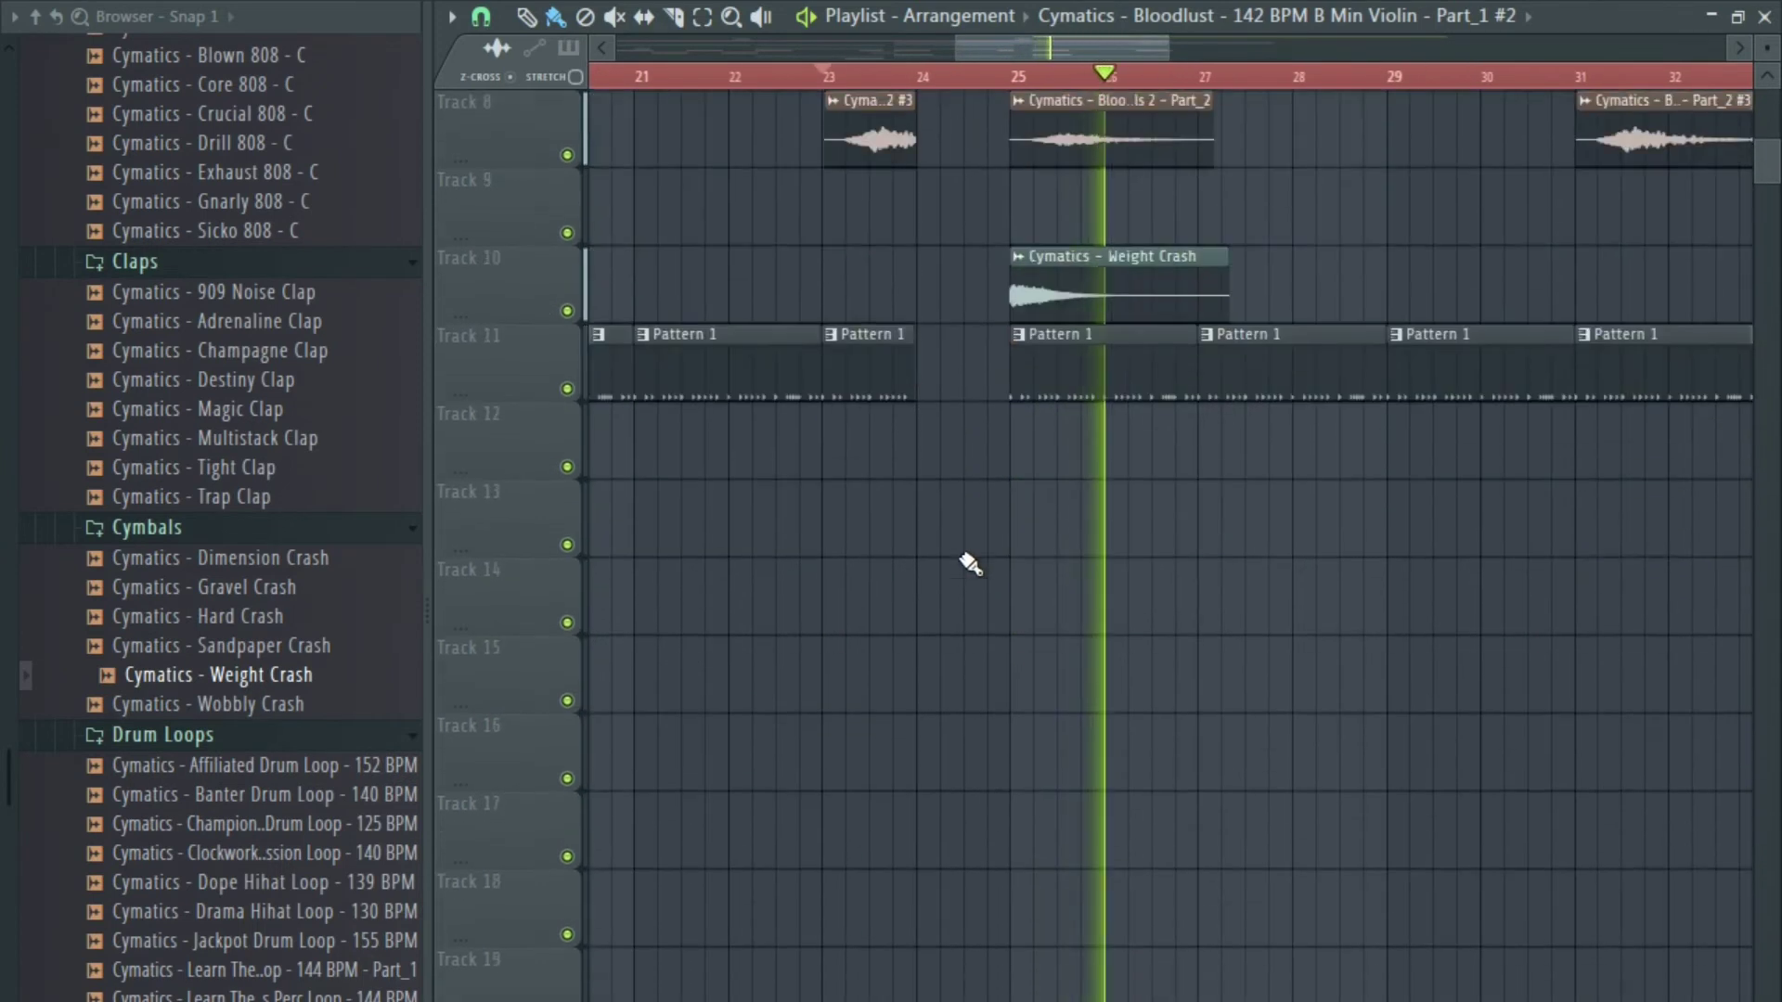
scroll(1046, 483, "up", 2)
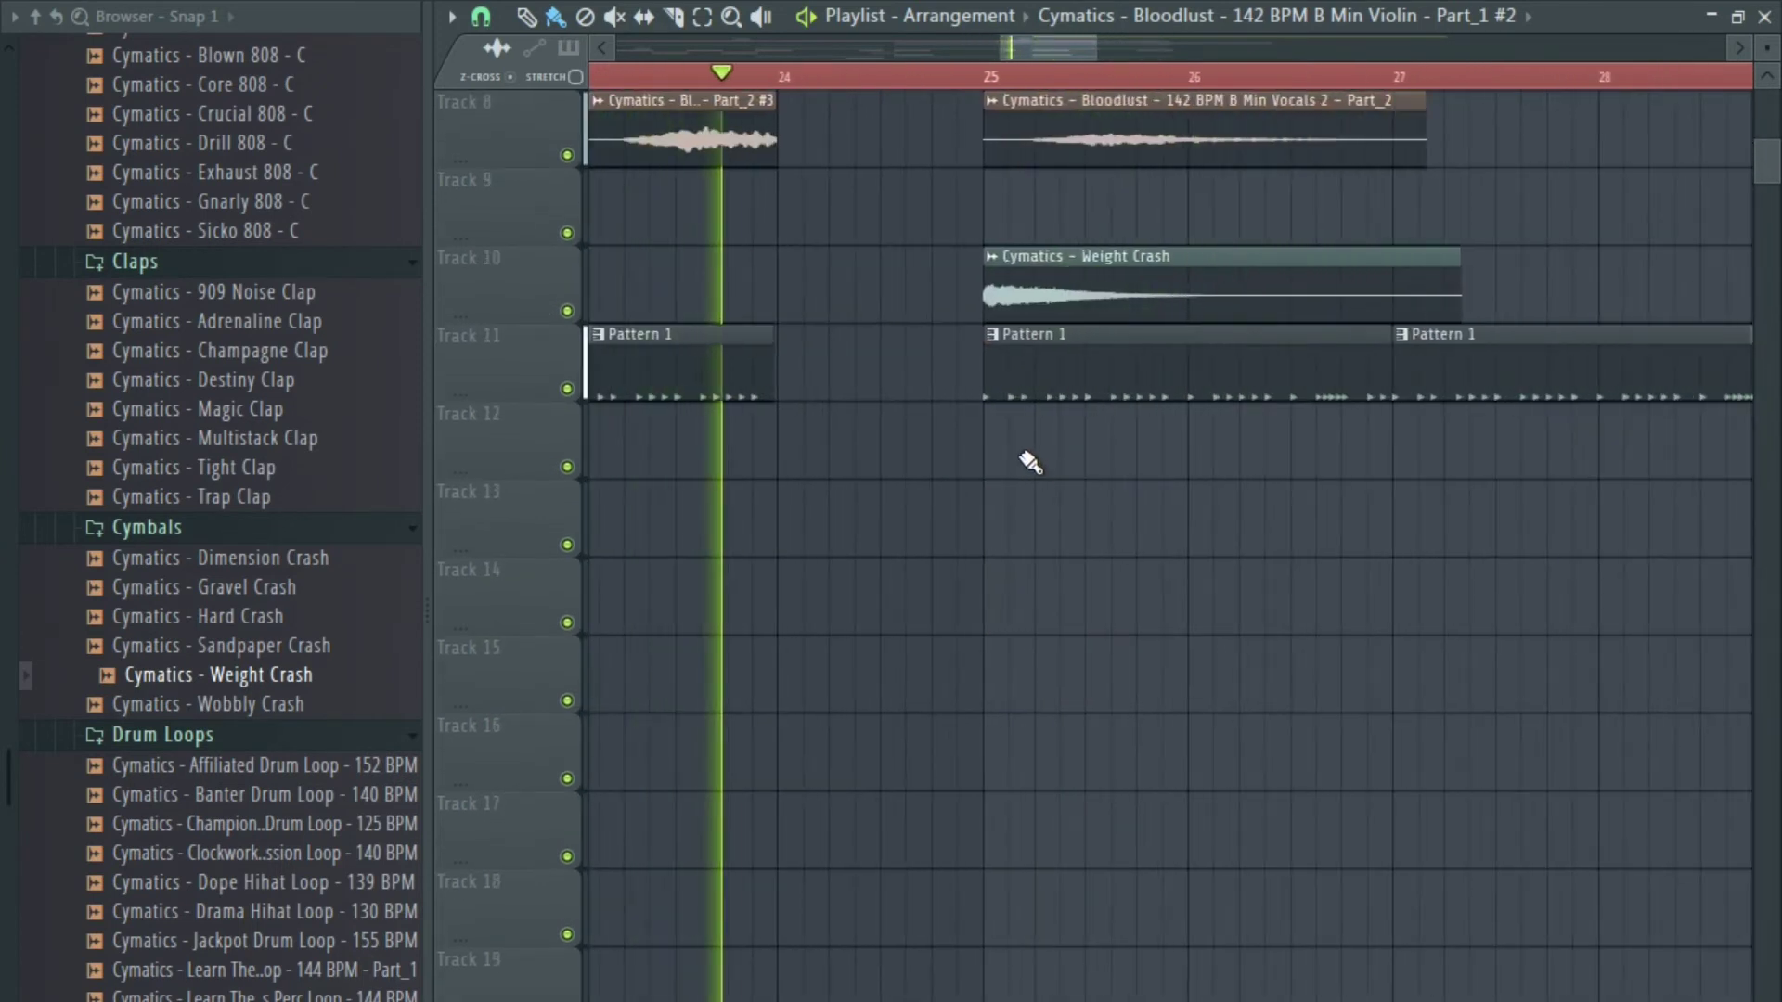
left_click(255, 414)
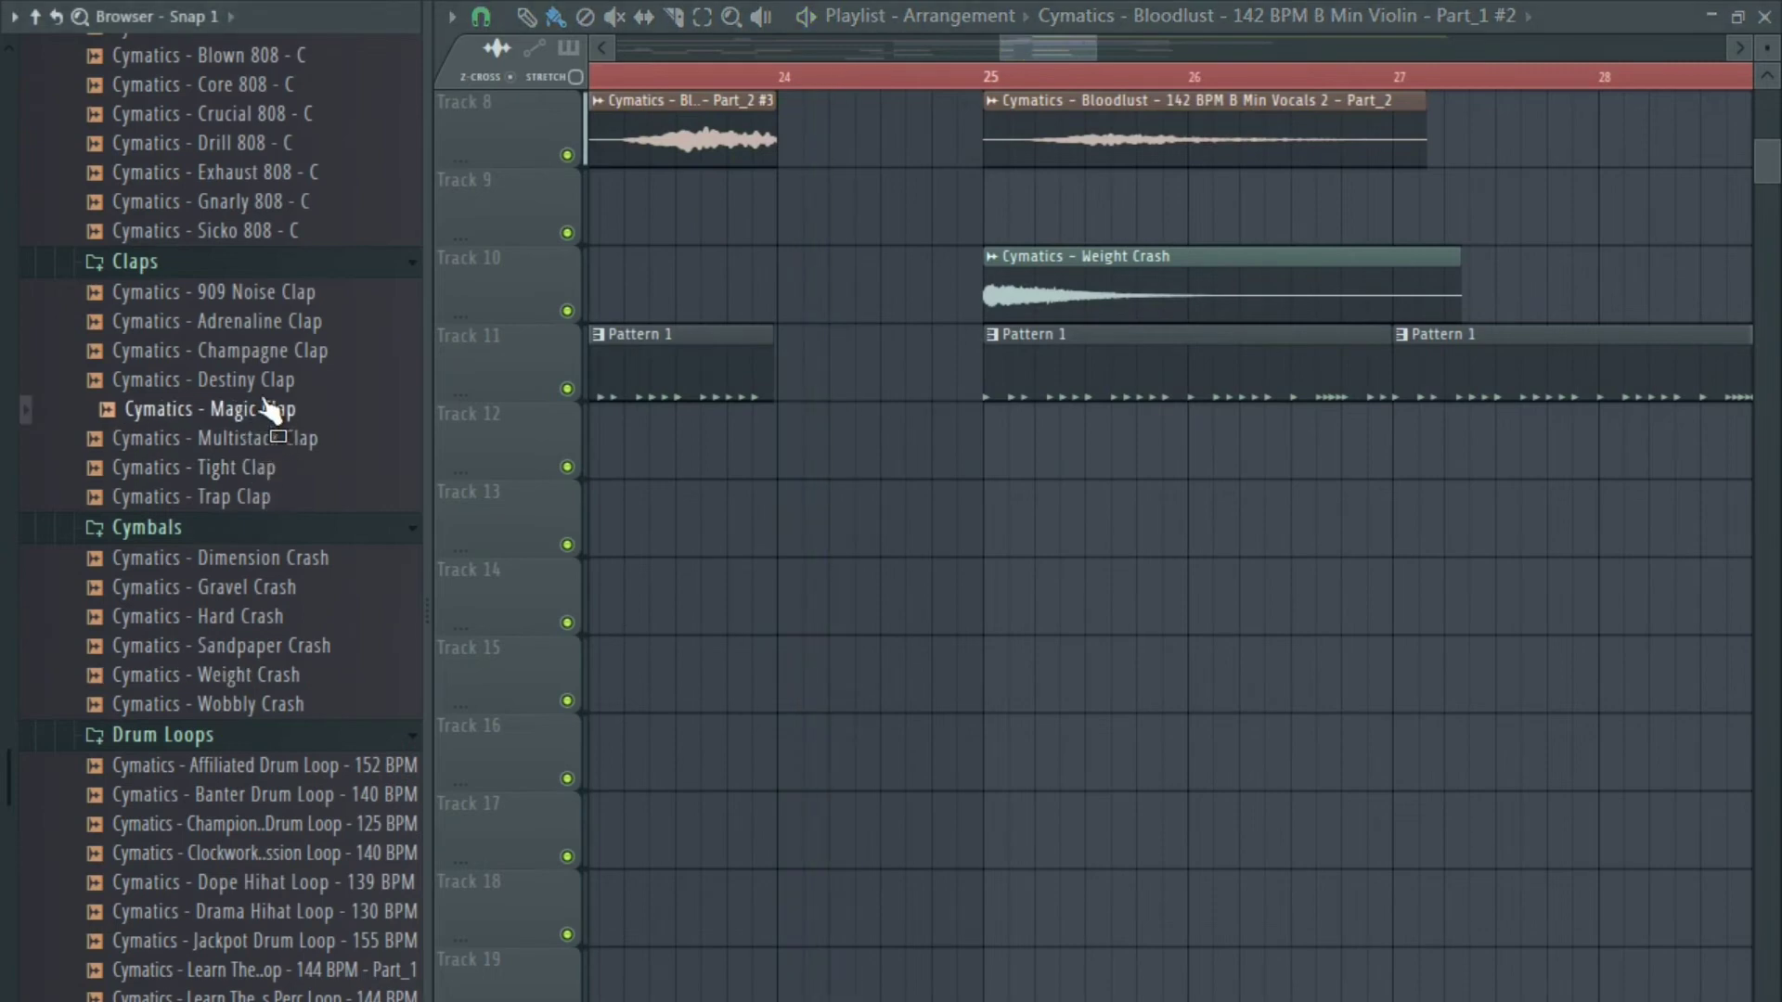
left_click_drag(698, 521, 851, 531)
double_click(840, 511)
left_click(1117, 720)
key("Escape")
Trim the loud end of the reversed Destiny Clap clip on track 13 to finish around the middle of bar 24.
scroll(865, 556, "up", 2)
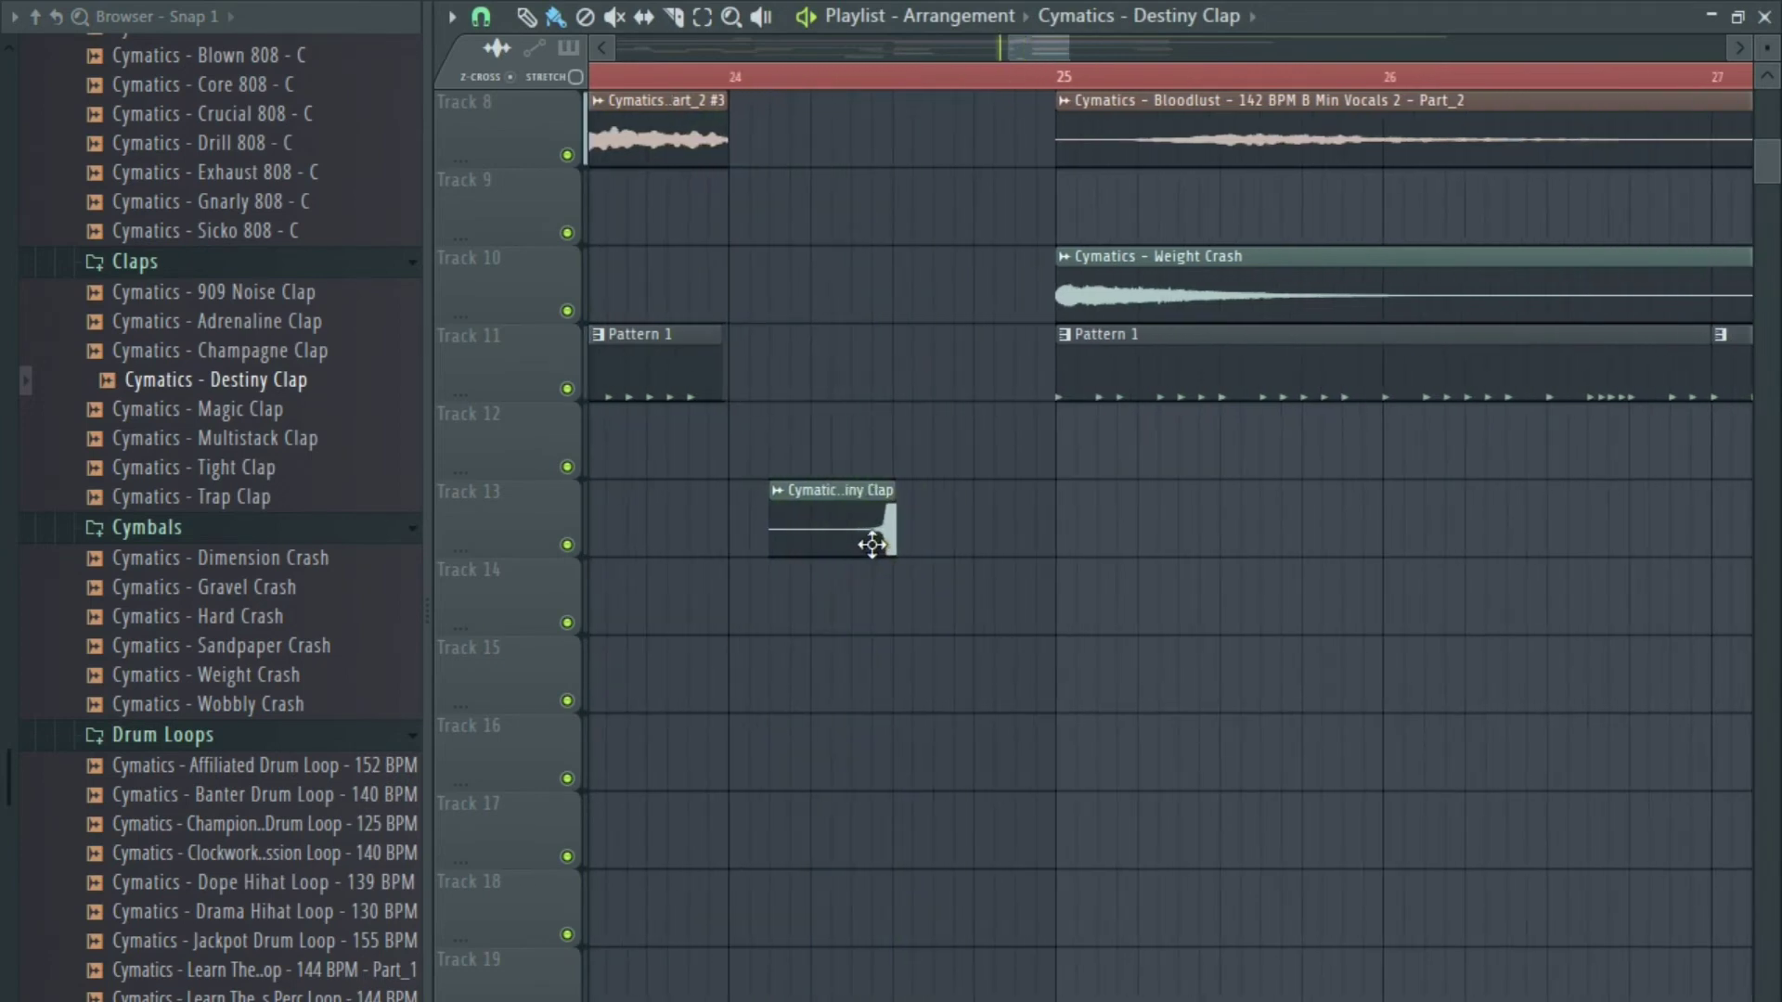
scroll(891, 538, "up", 3)
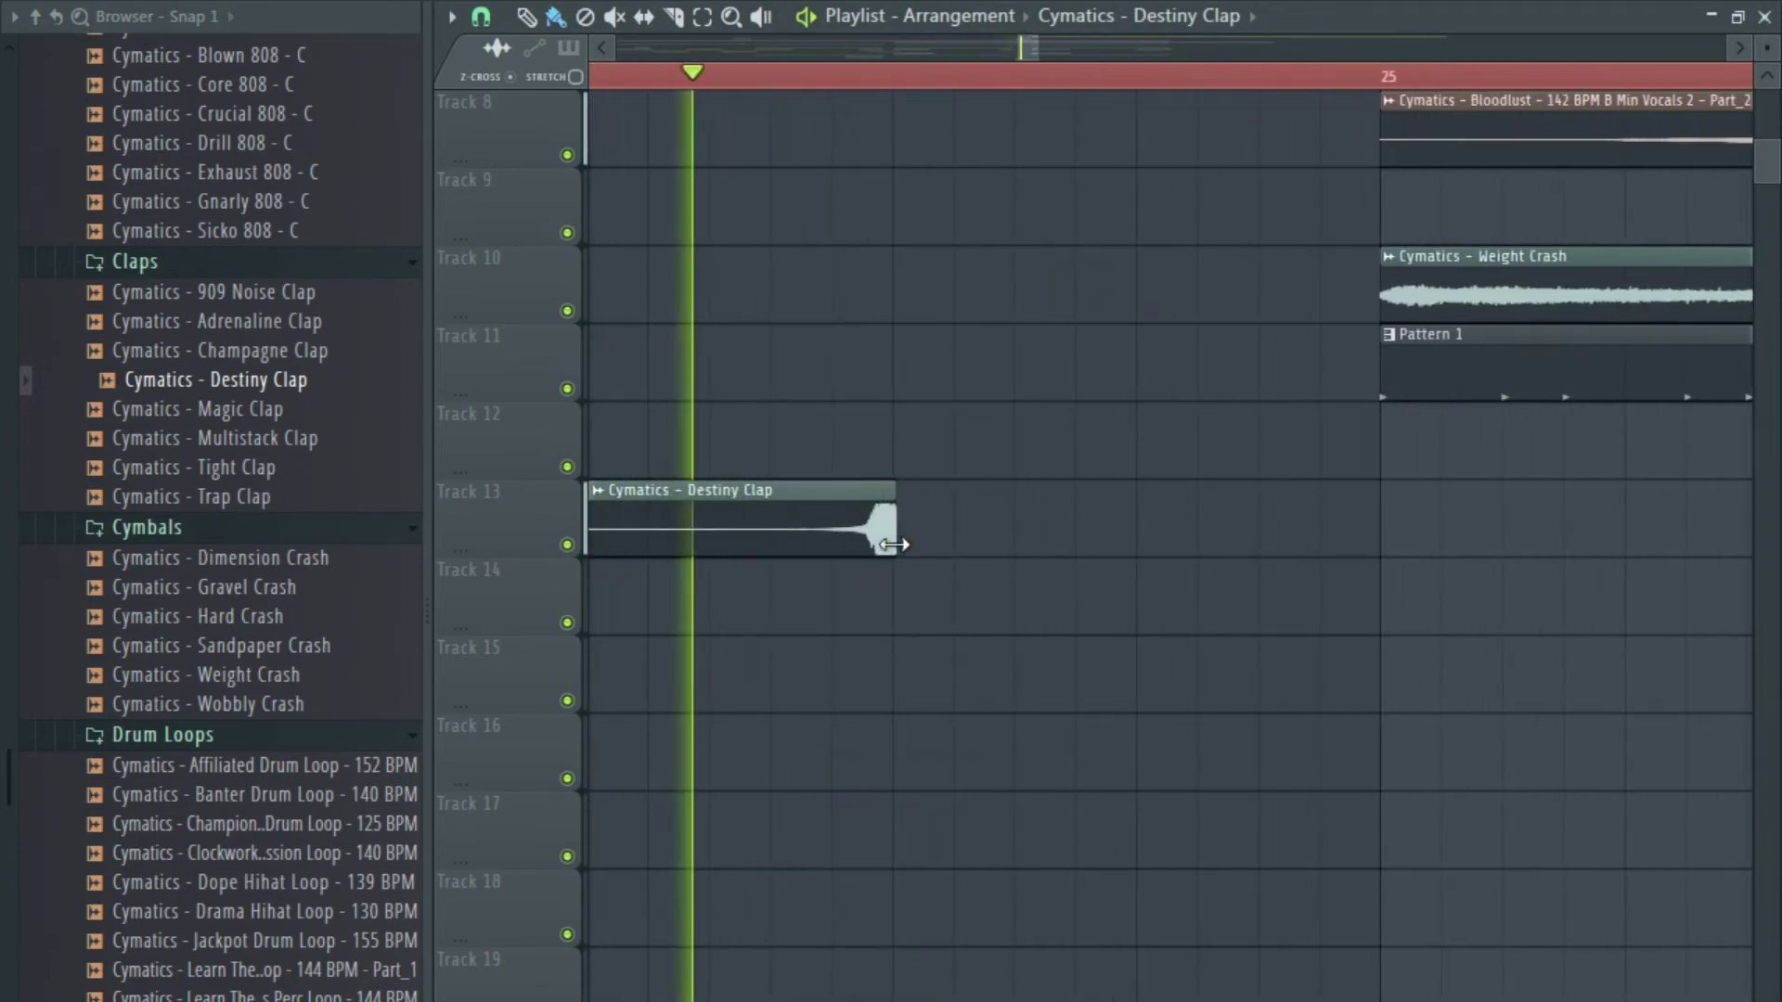
left_click(900, 543)
right_click(900, 543)
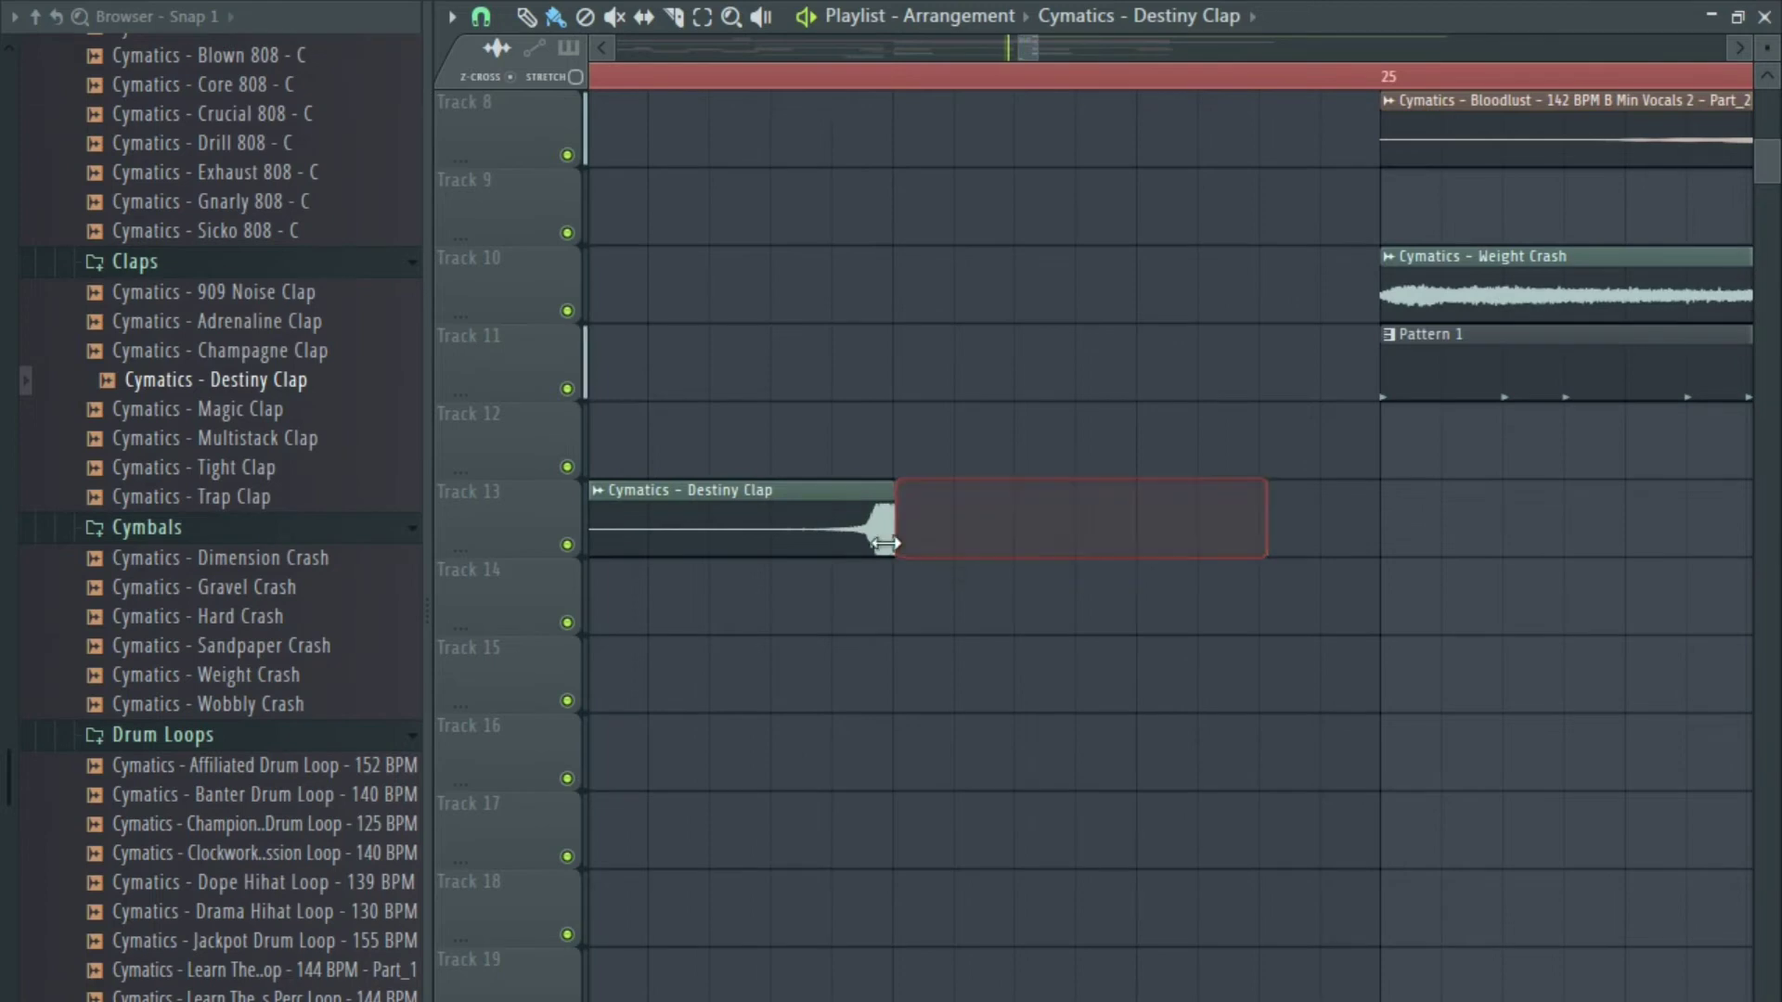
left_click_drag(889, 543, 870, 542)
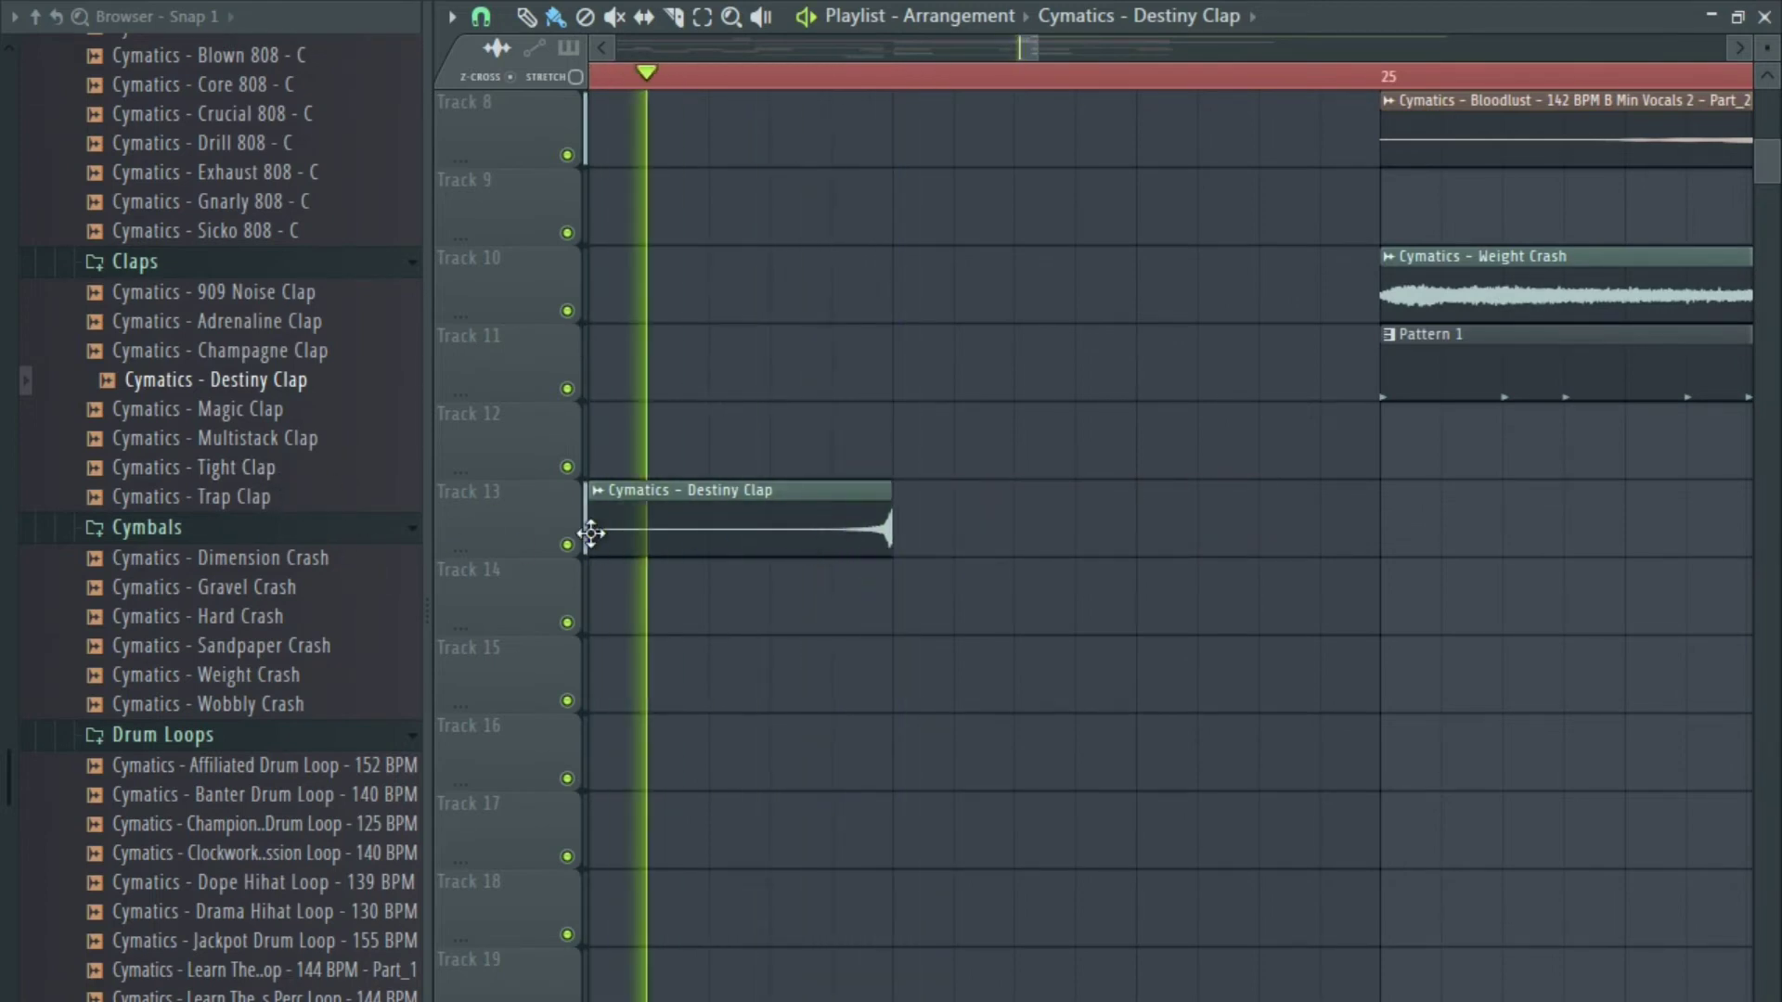
key("space")
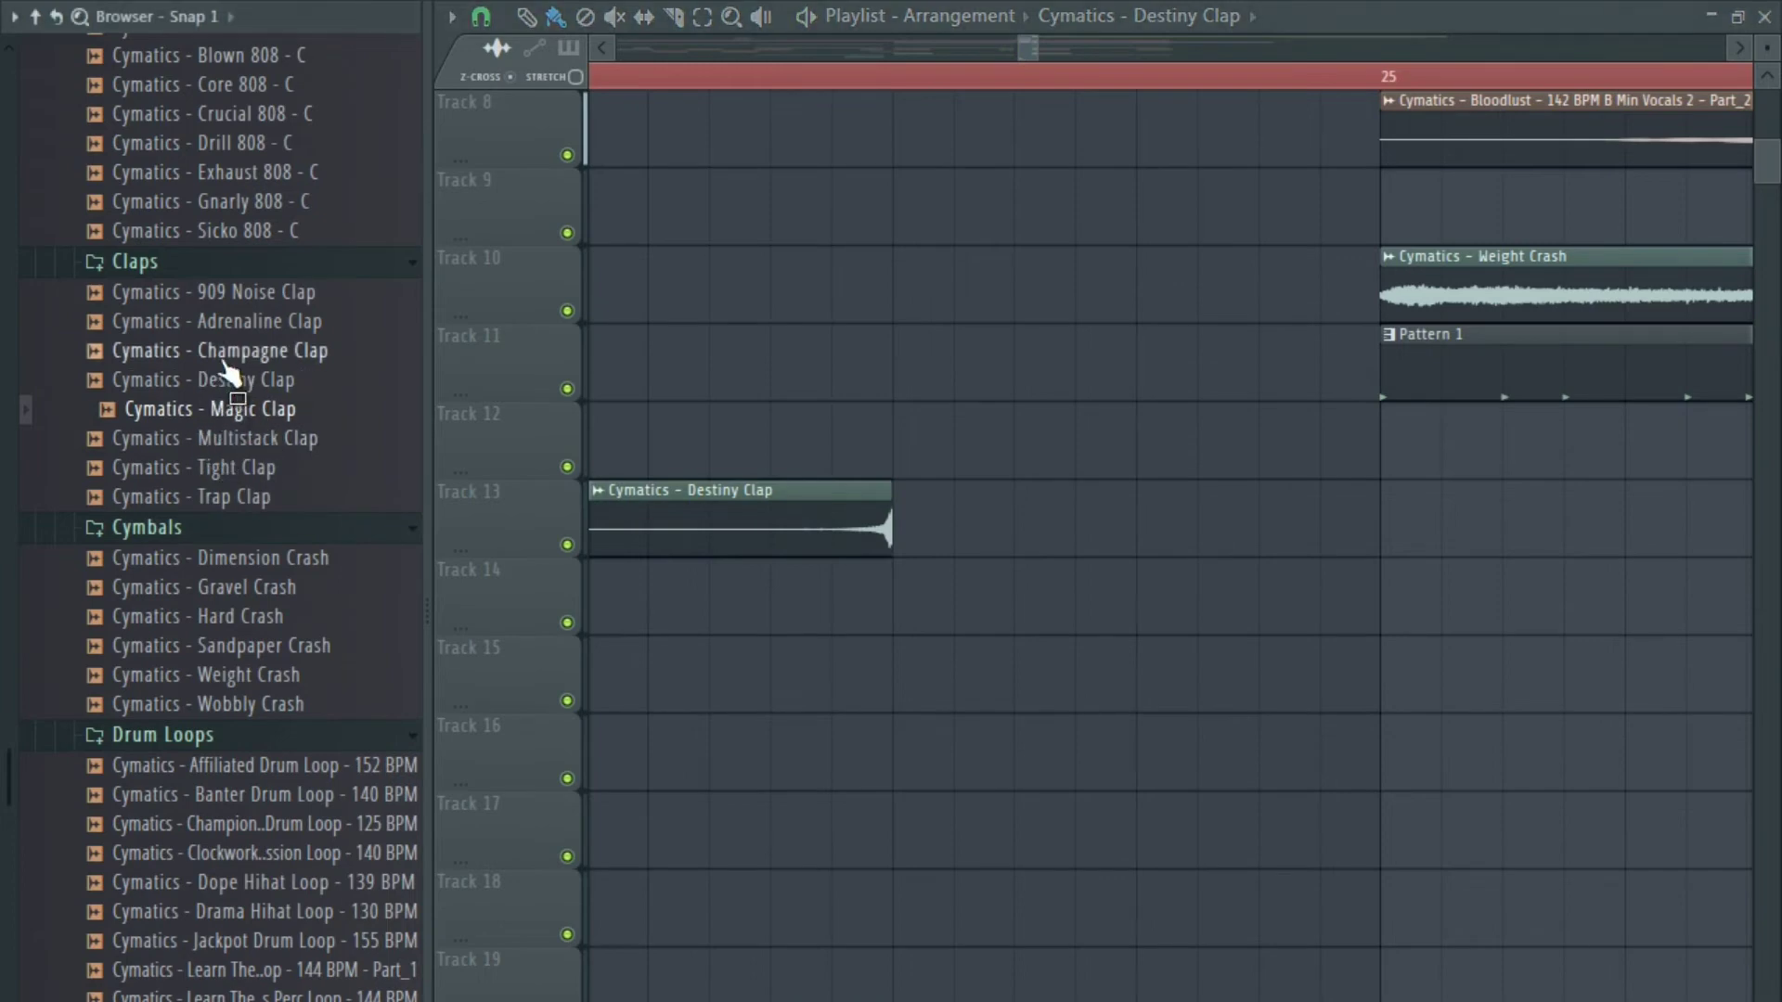
Place two Champagne Claps two steps apart on track 14 from mid-bar 24 and trim the reversed Destiny Clap to meet the first.
left_click_drag(880, 592, 946, 615)
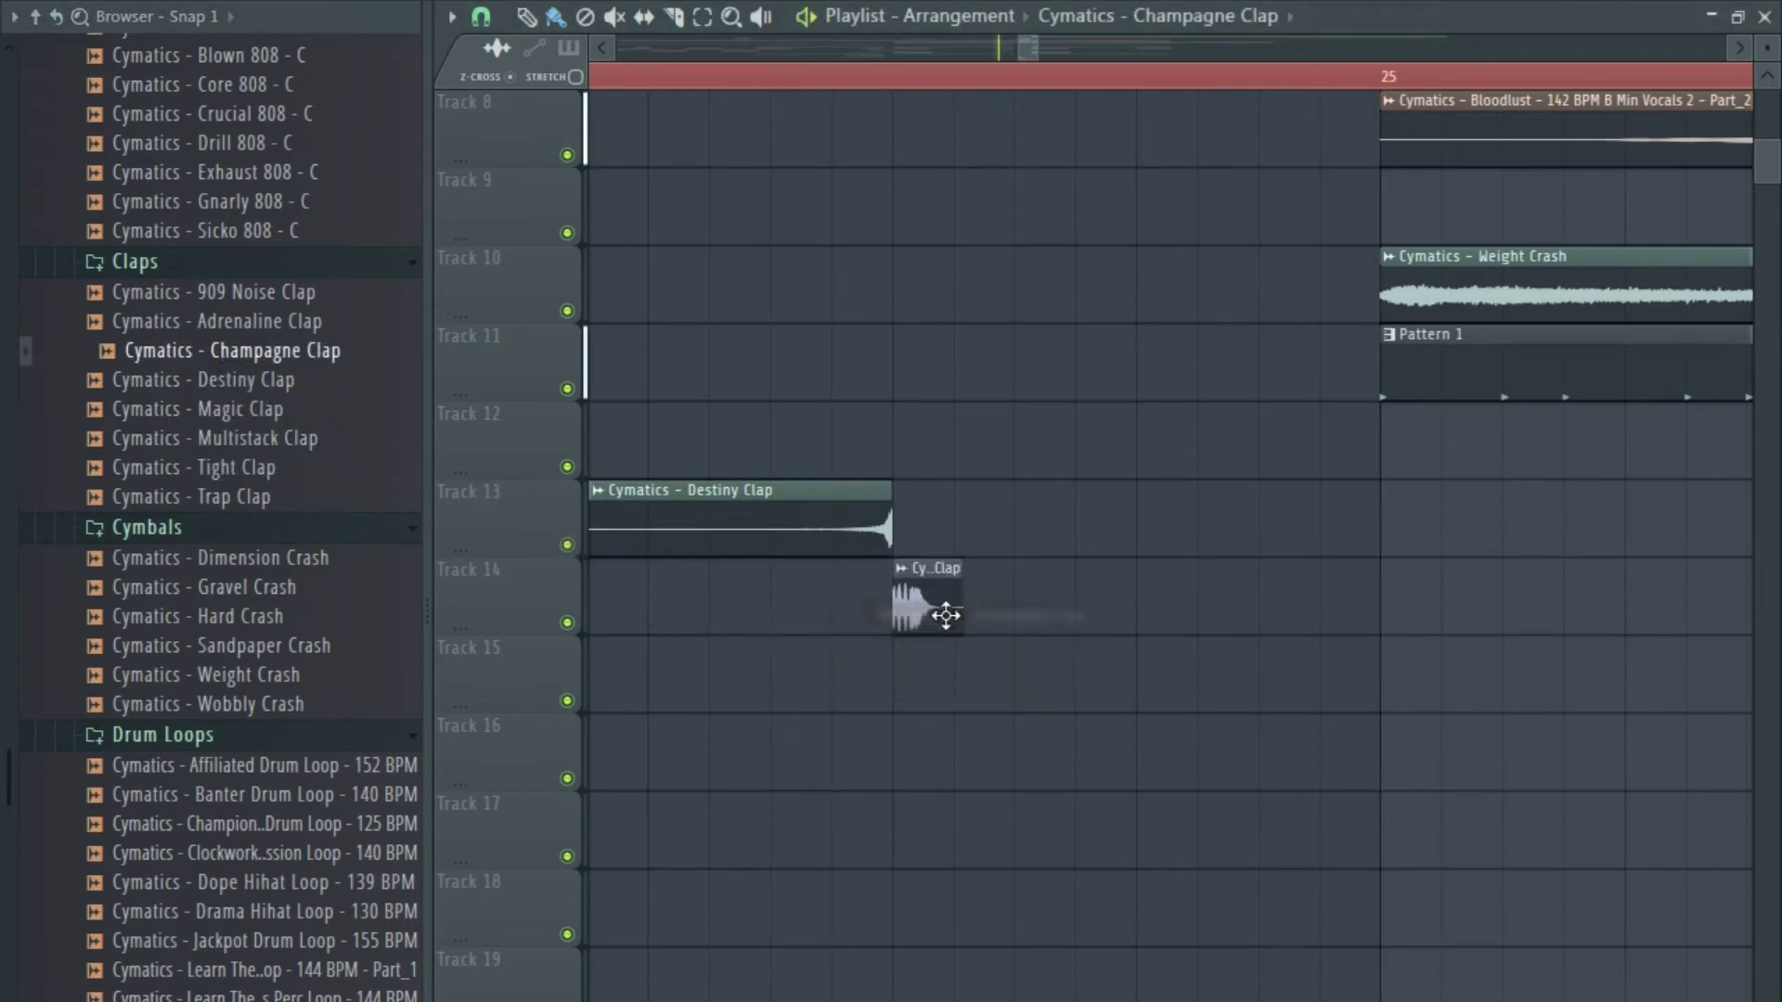
key("space")
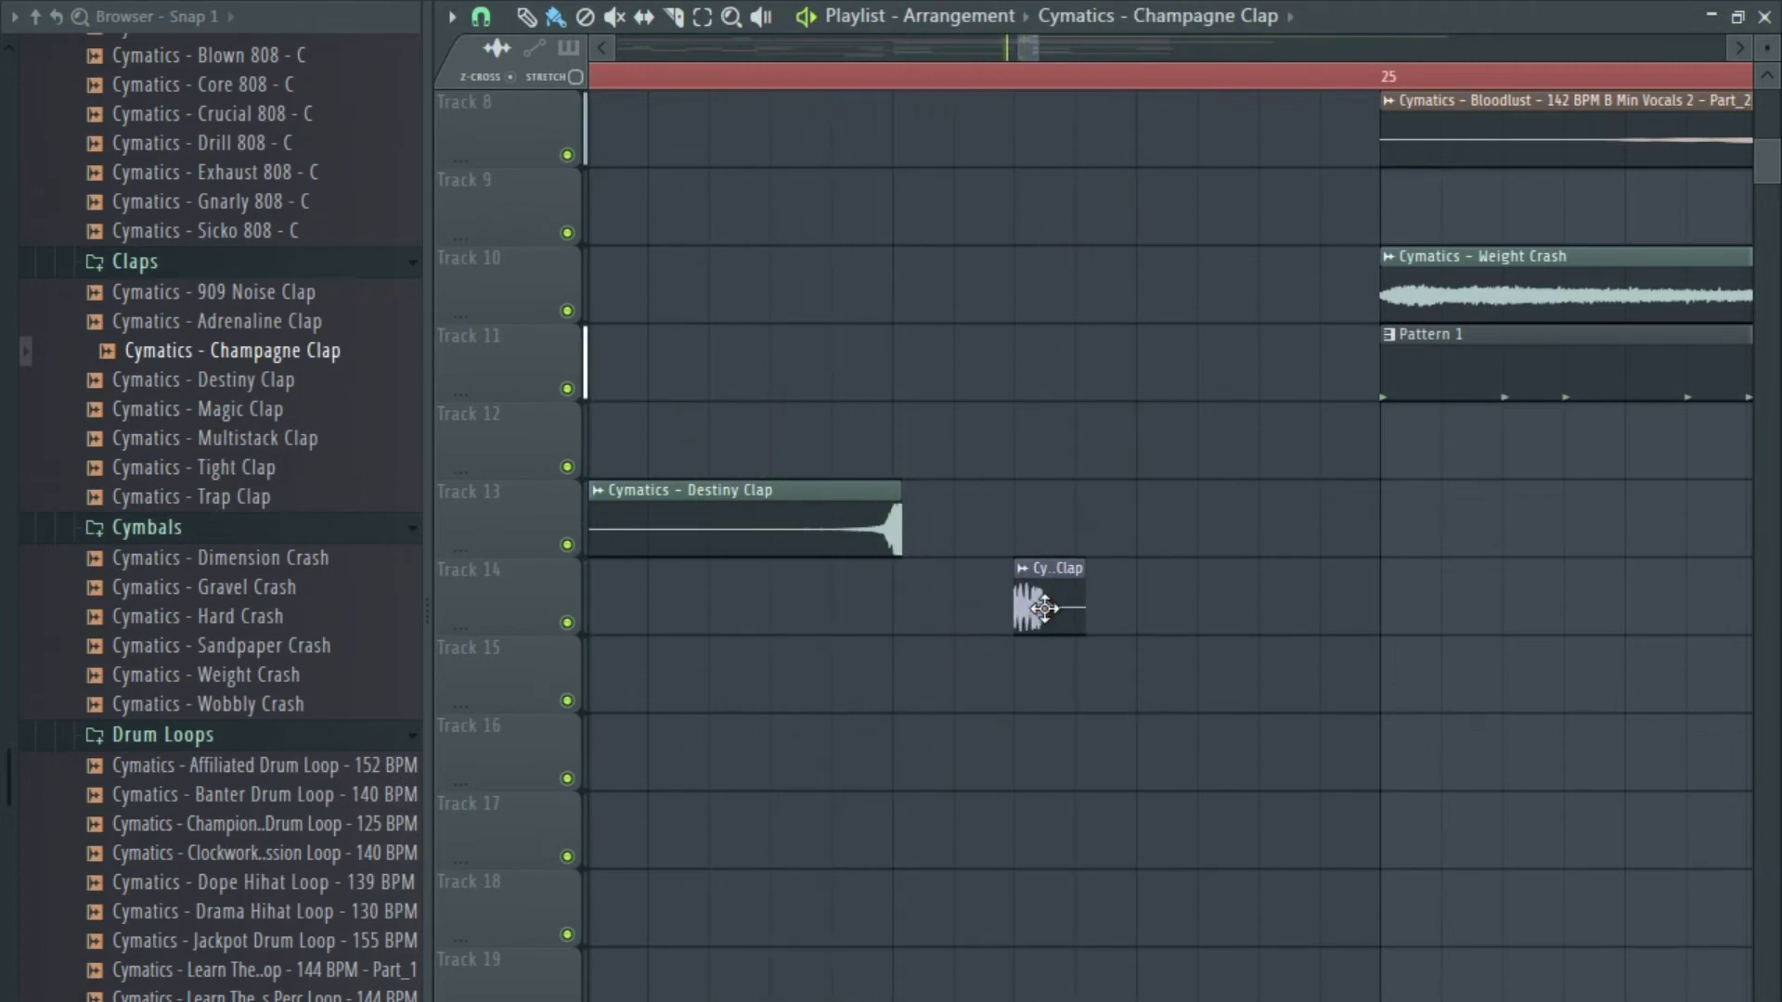
scroll(898, 549, "up", 3)
left_click_drag(920, 537, 900, 539)
scroll(882, 584, "down", 3)
scroll(874, 543, "up", 3)
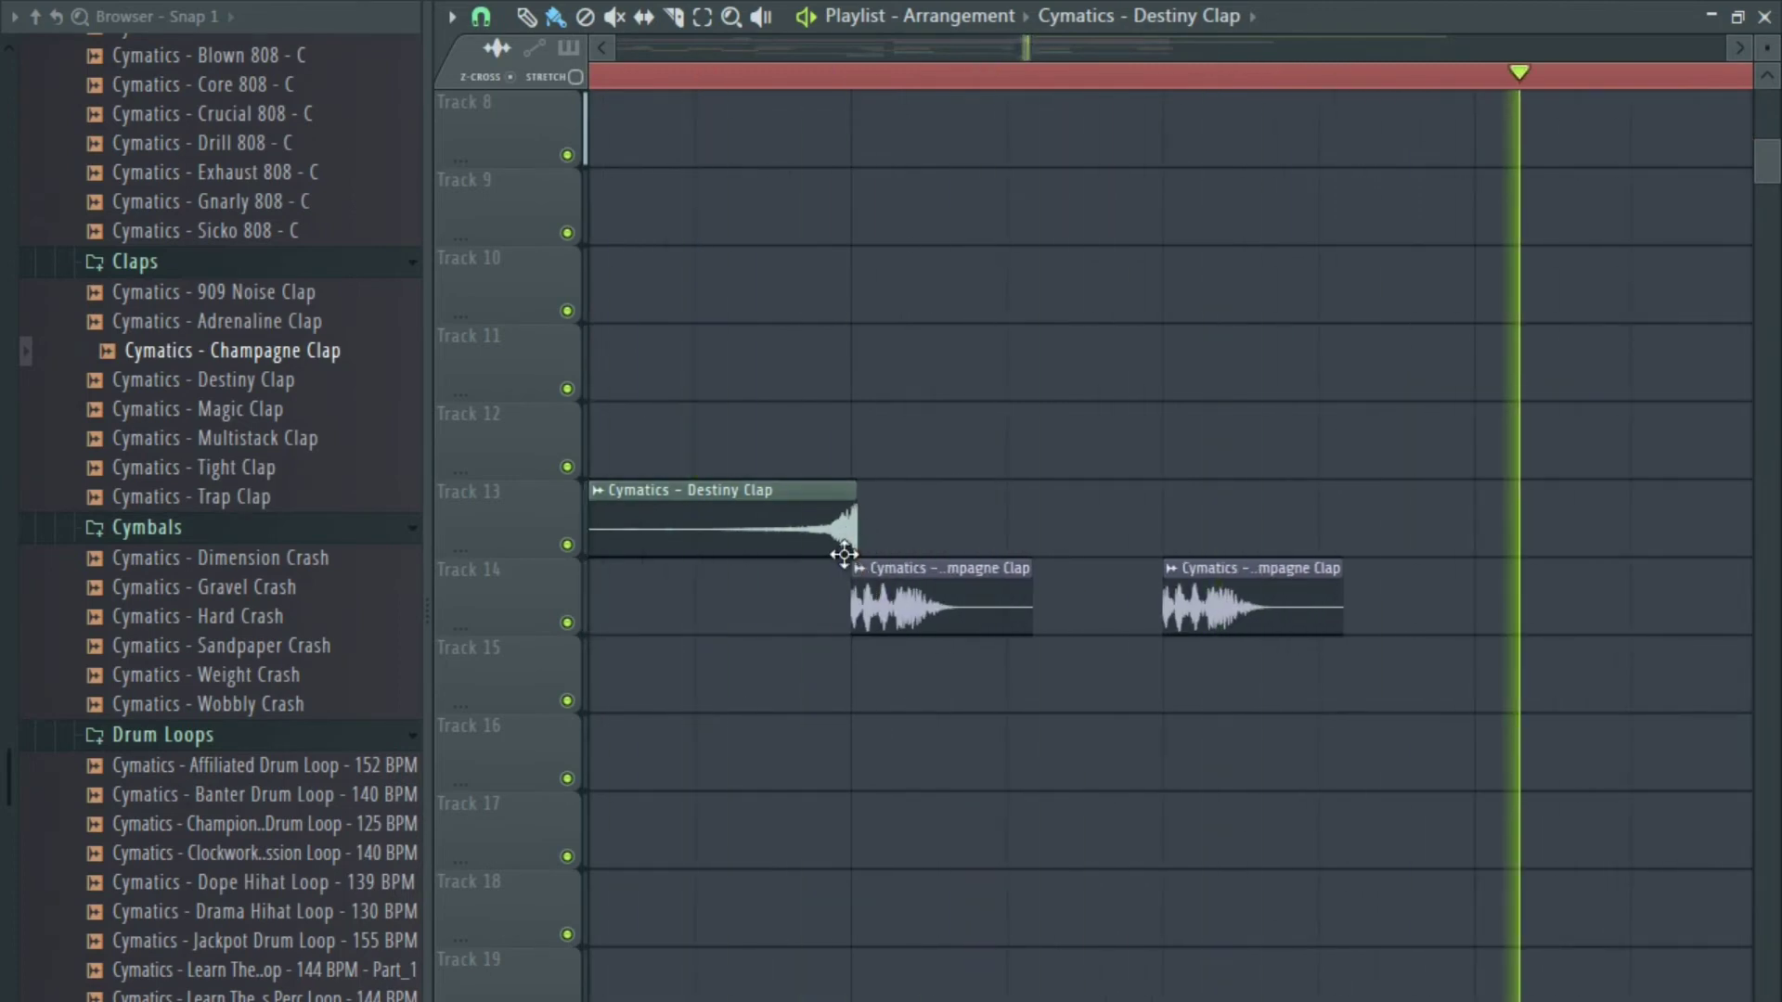
scroll(863, 552, "up", 2)
scroll(924, 585, "down", 4)
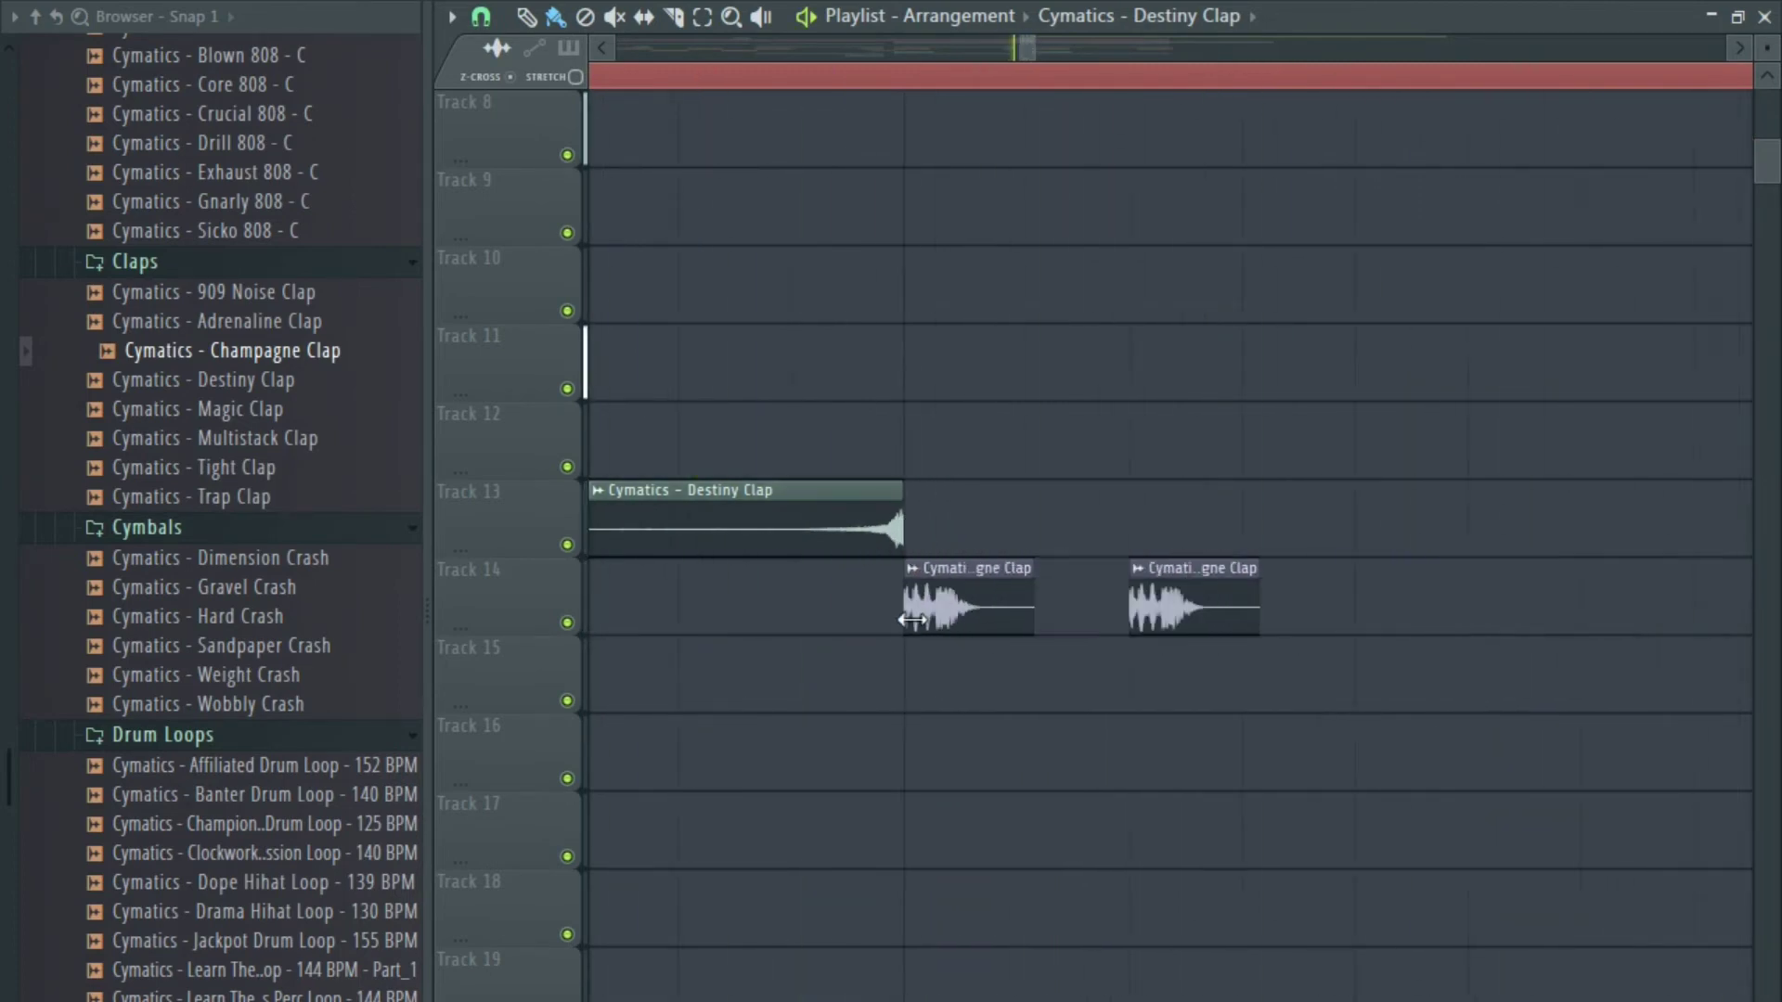
key("space")
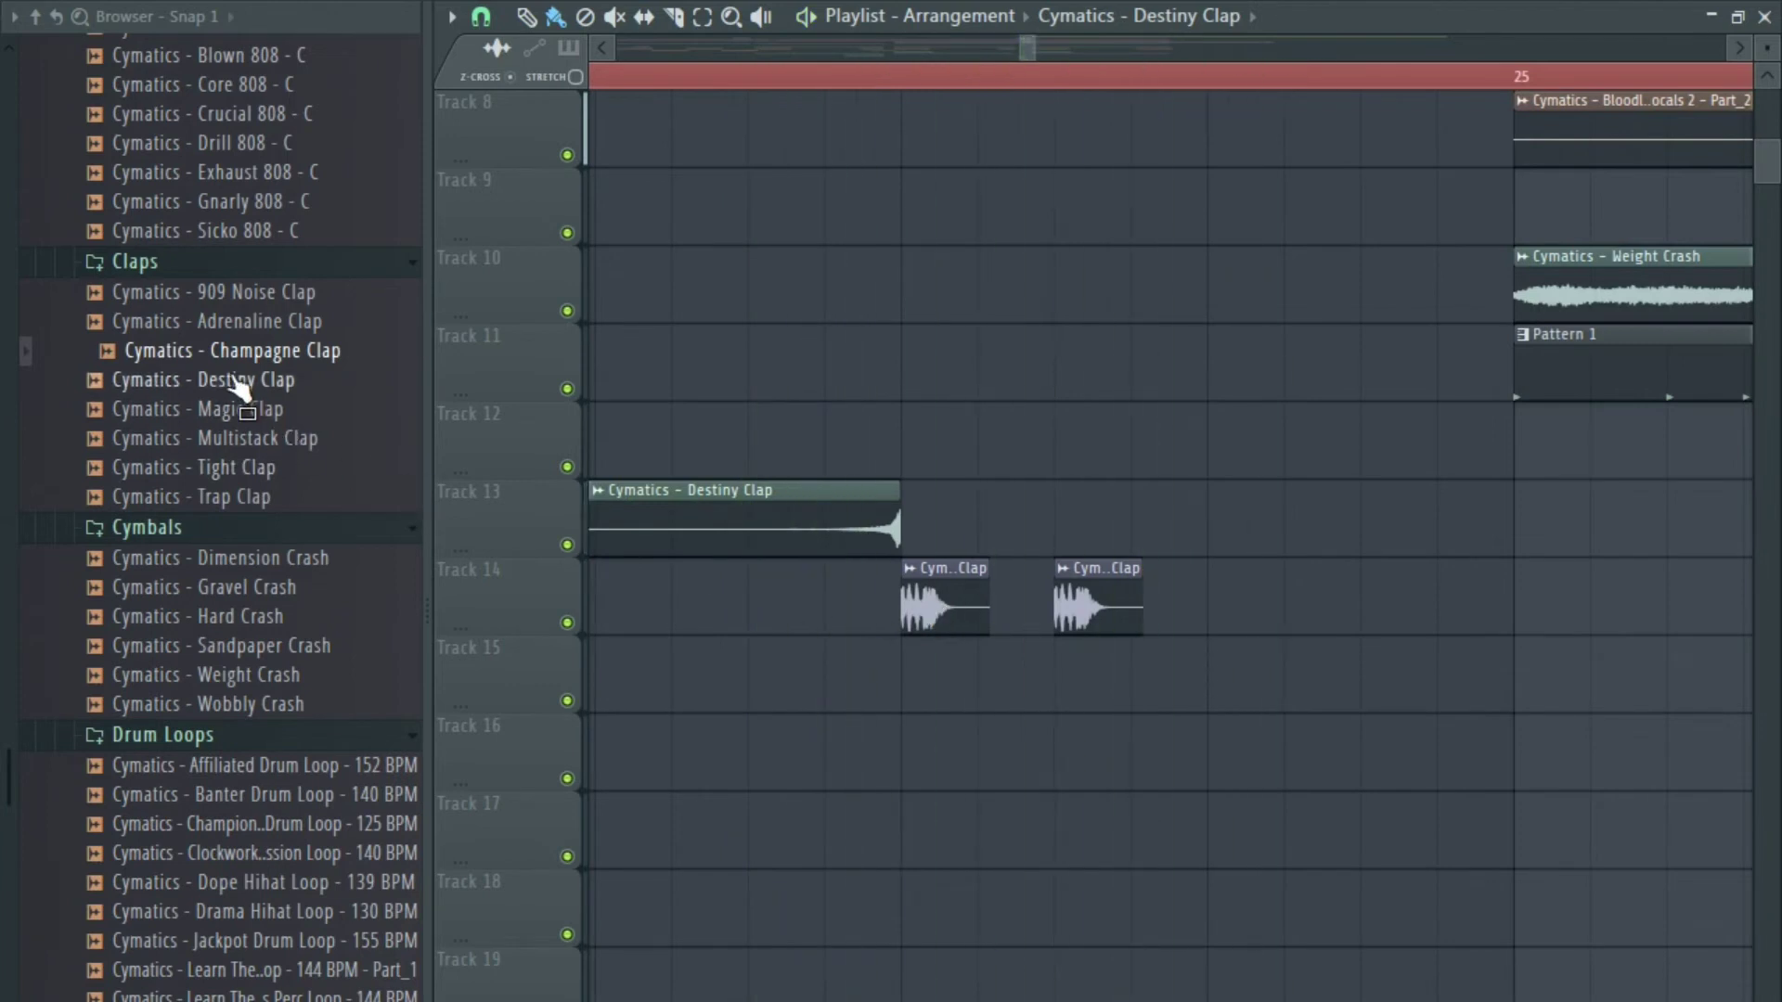
Replace the Champagne Clap sample with Cymatics - Multistack Clap and move its first clip to track 15.
left_click(239, 382)
left_click(260, 330)
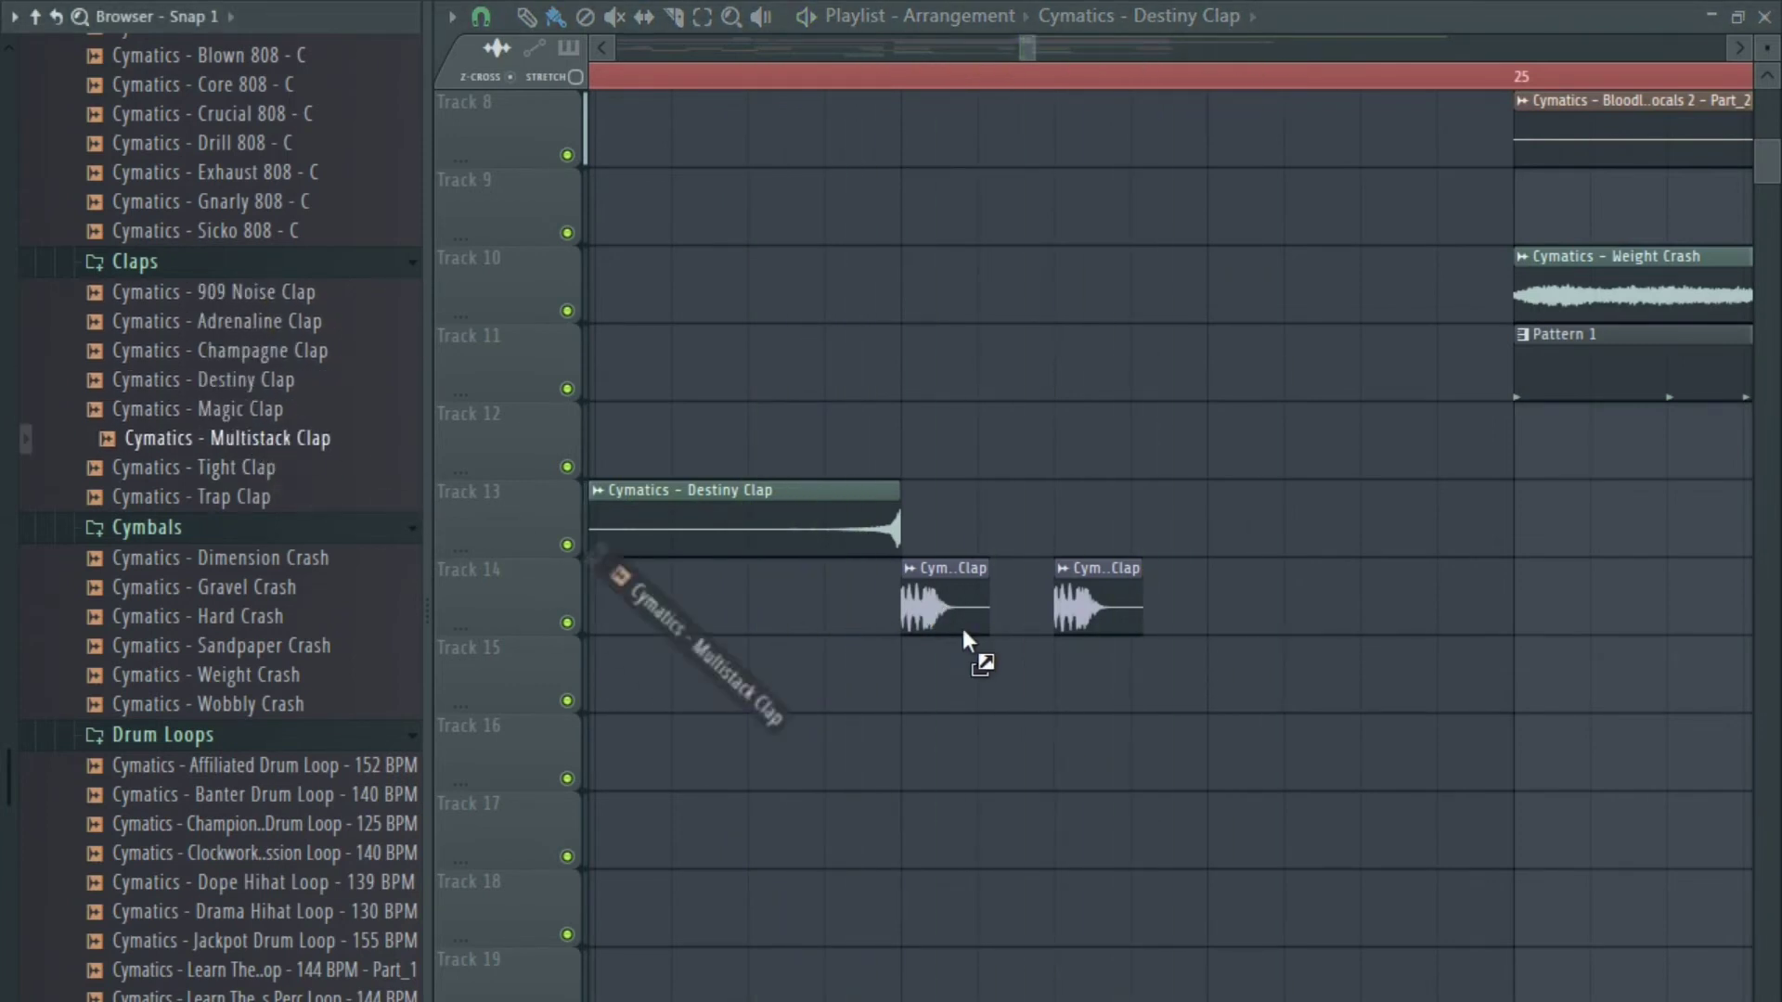
left_click_drag(961, 628, 953, 603)
left_click_drag(1060, 626, 1060, 704)
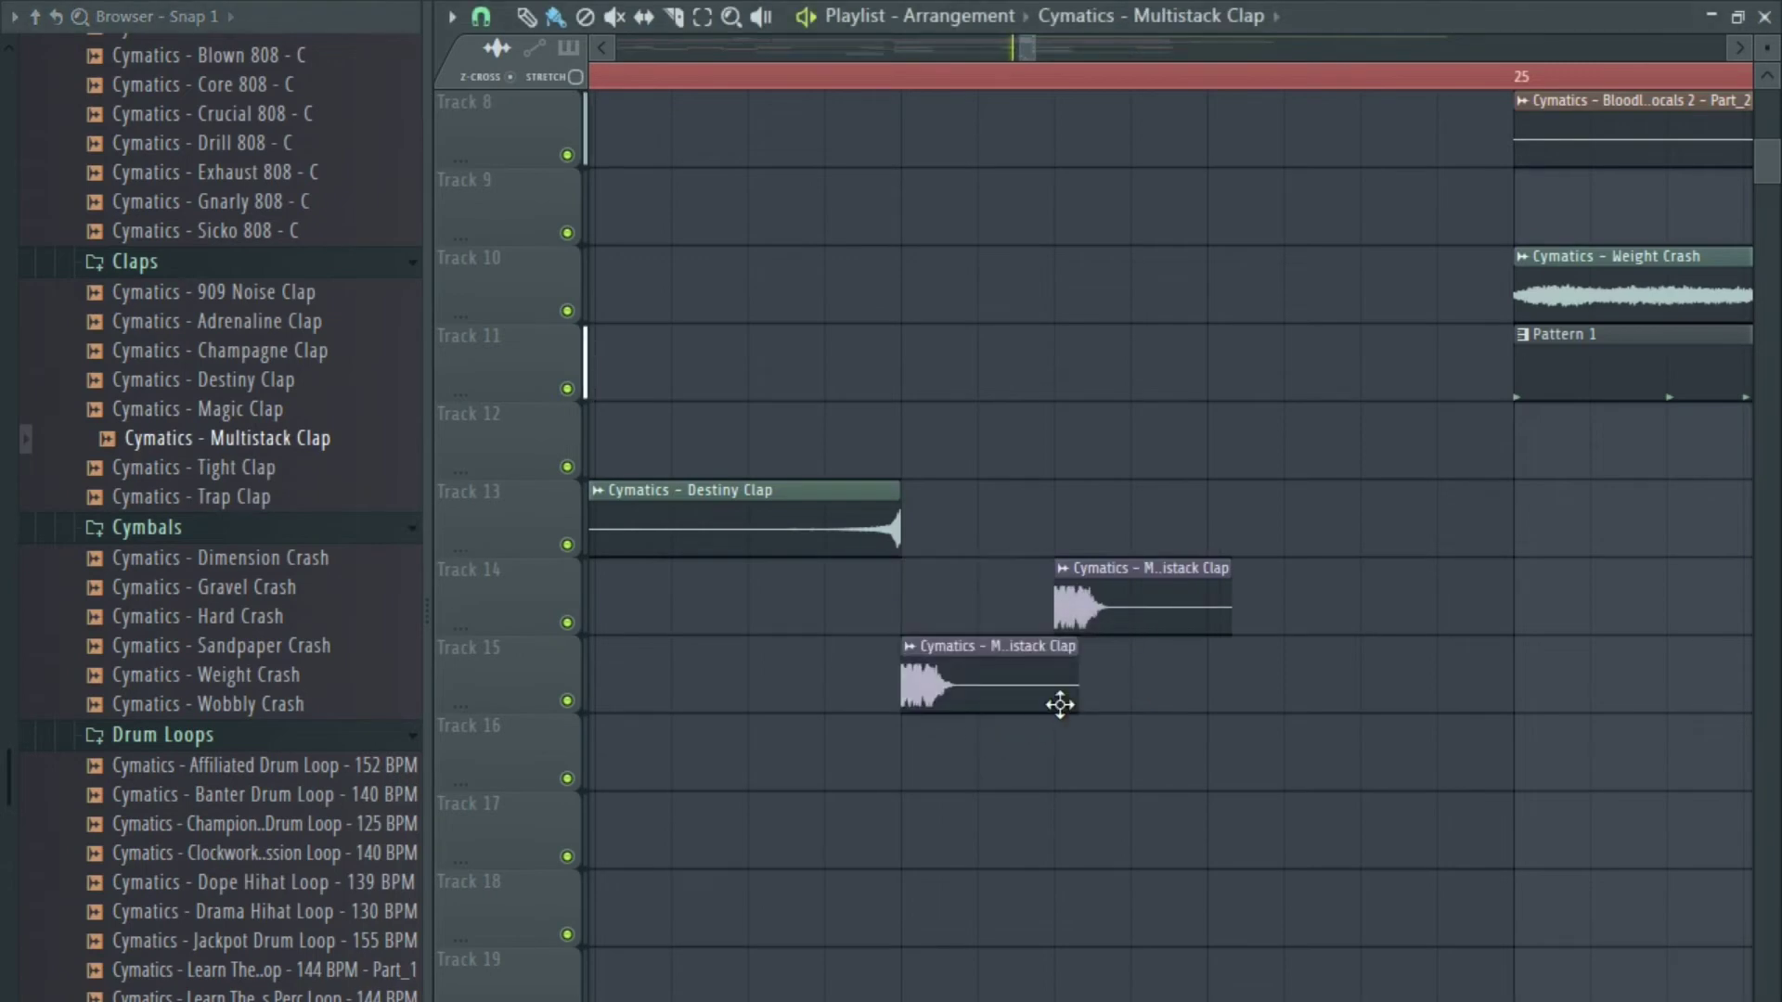
Make the Multistack Clap clip on track 14 unique and slightly lower its time-stretching pitch.
double_click(1015, 687)
left_click(1217, 145)
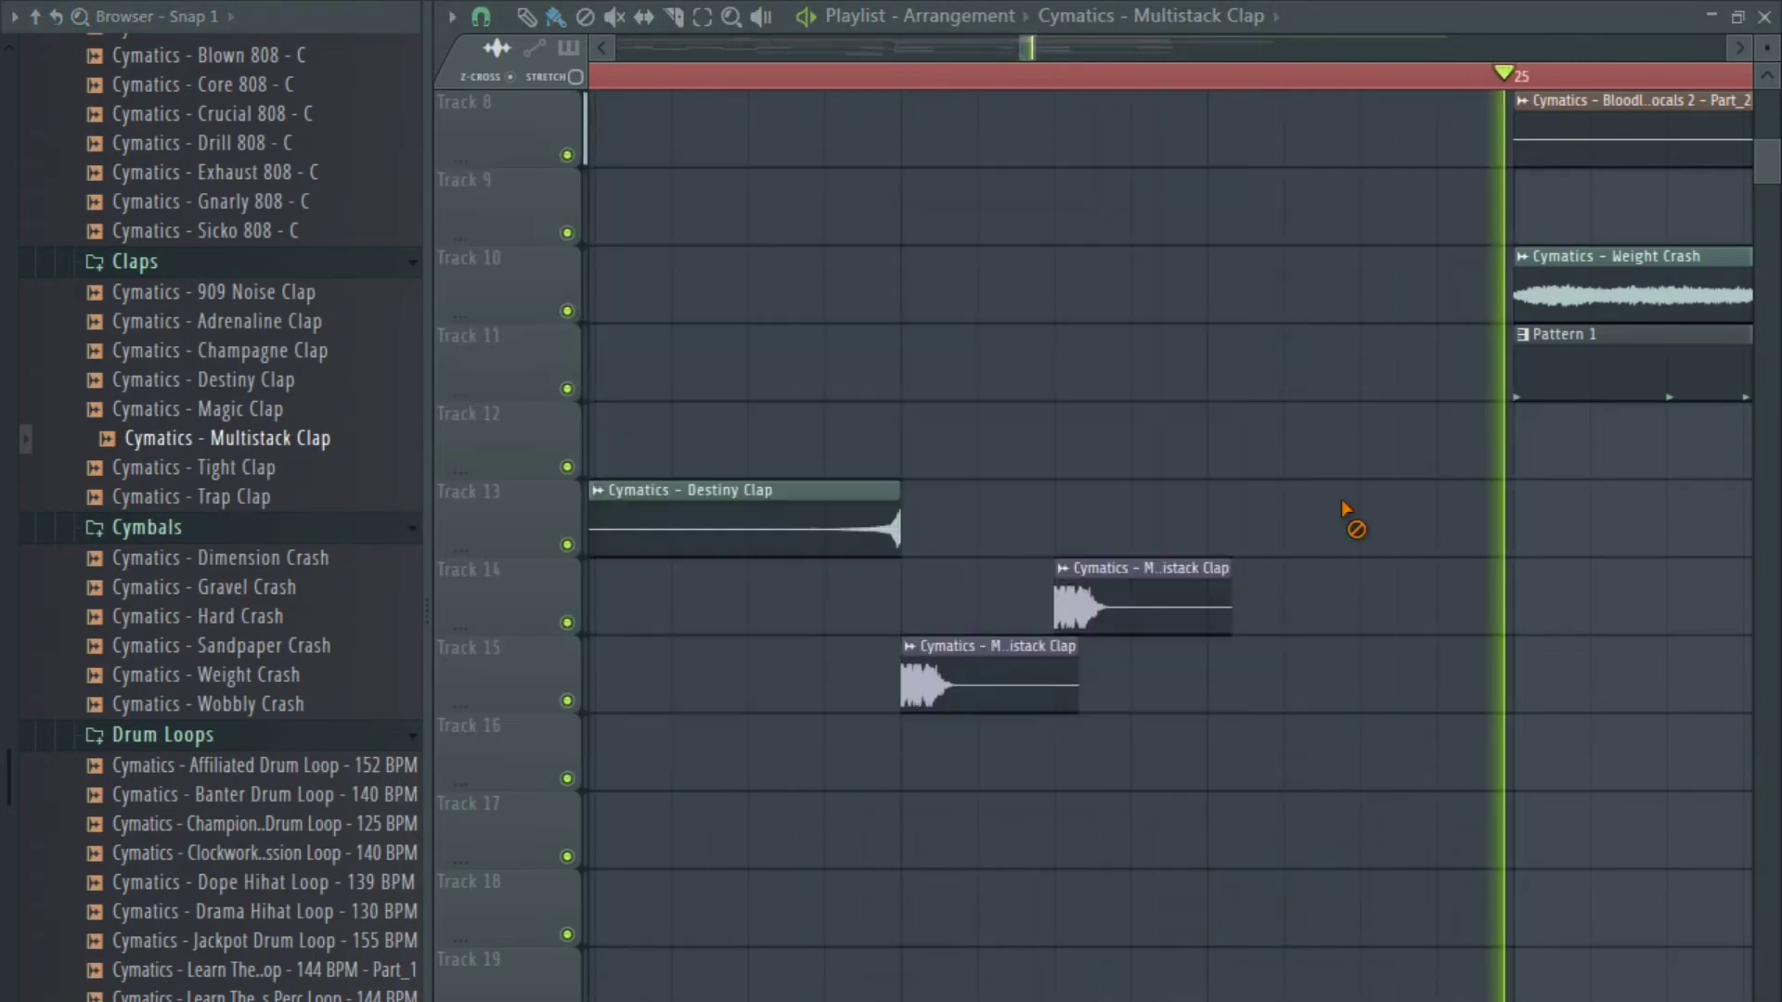
key("space")
right_click(1077, 591)
left_click(1113, 776)
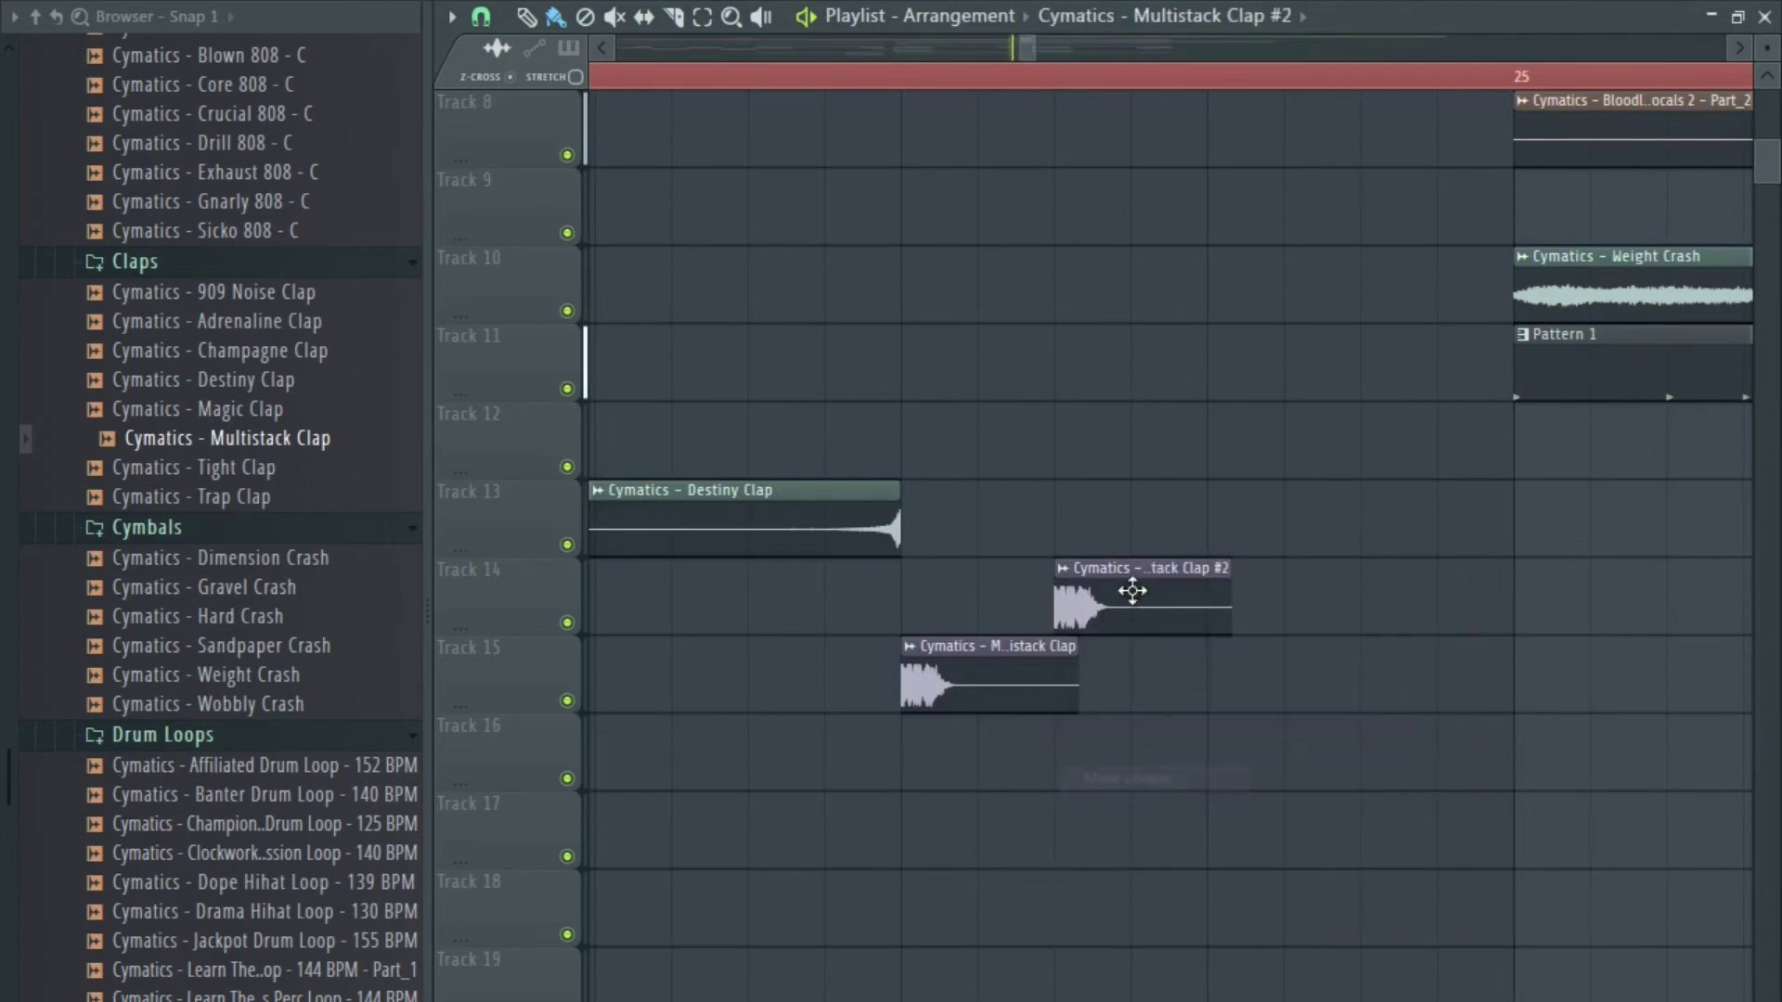
double_click(1132, 594)
left_click_drag(920, 332, 920, 336)
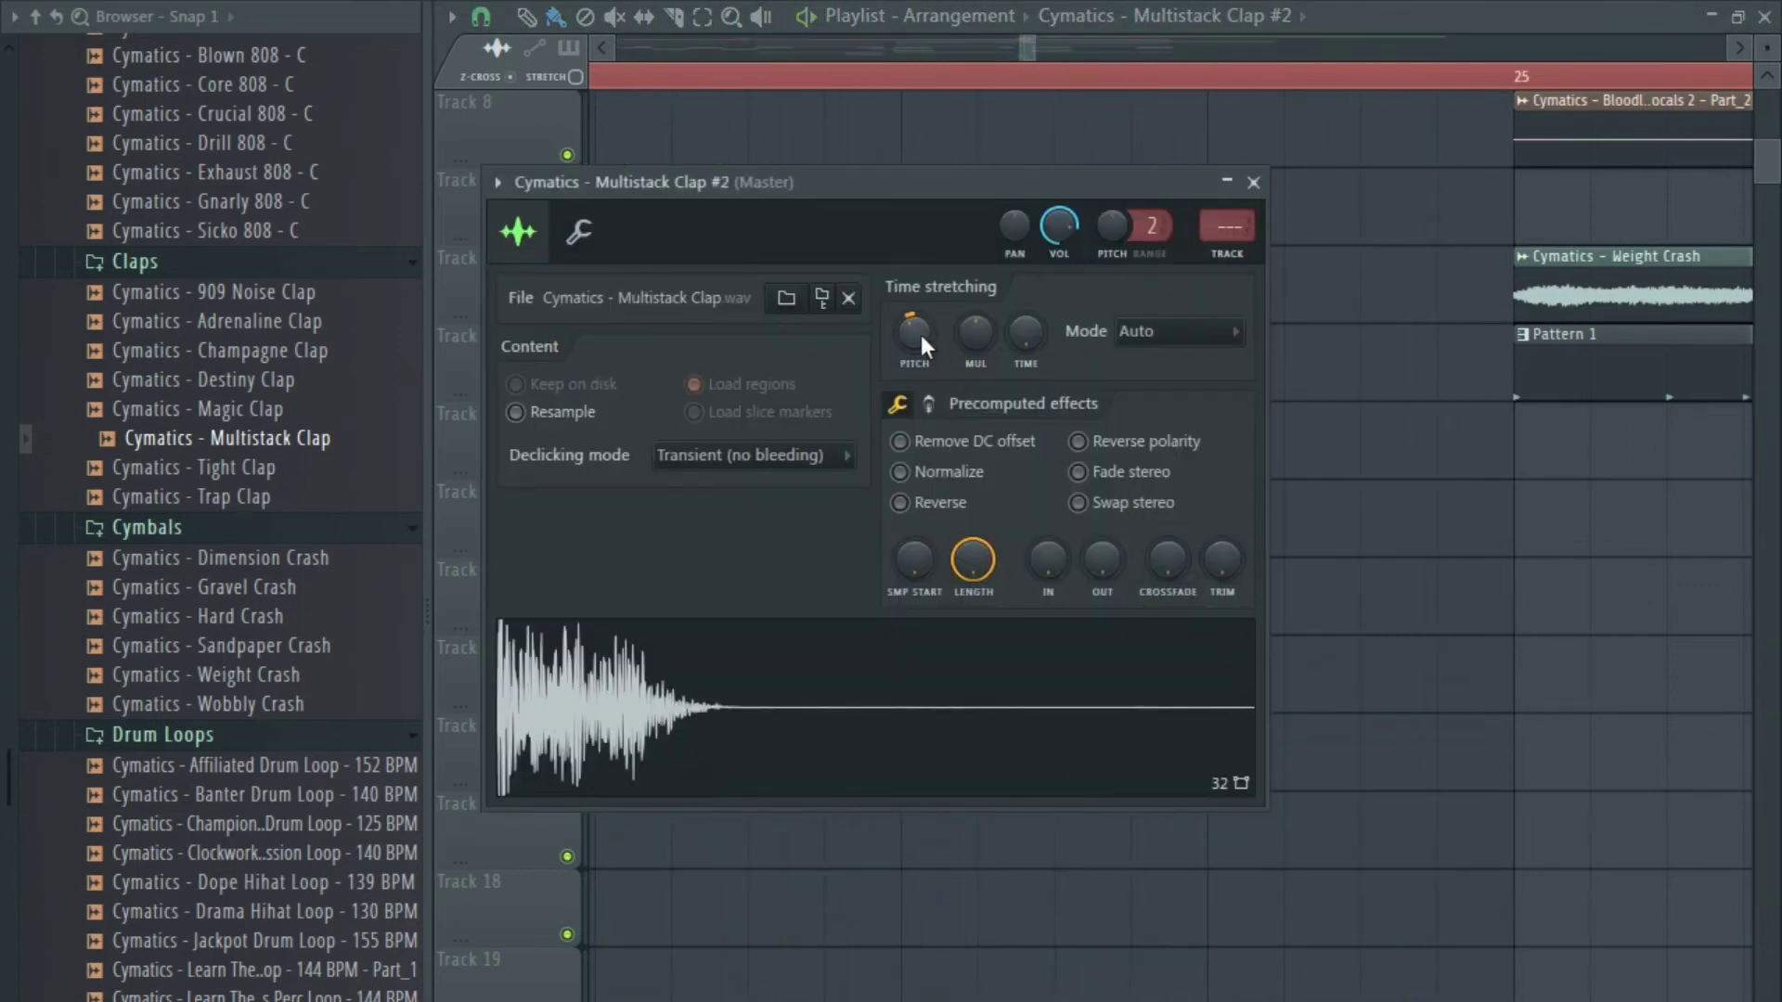
right_click(1363, 542)
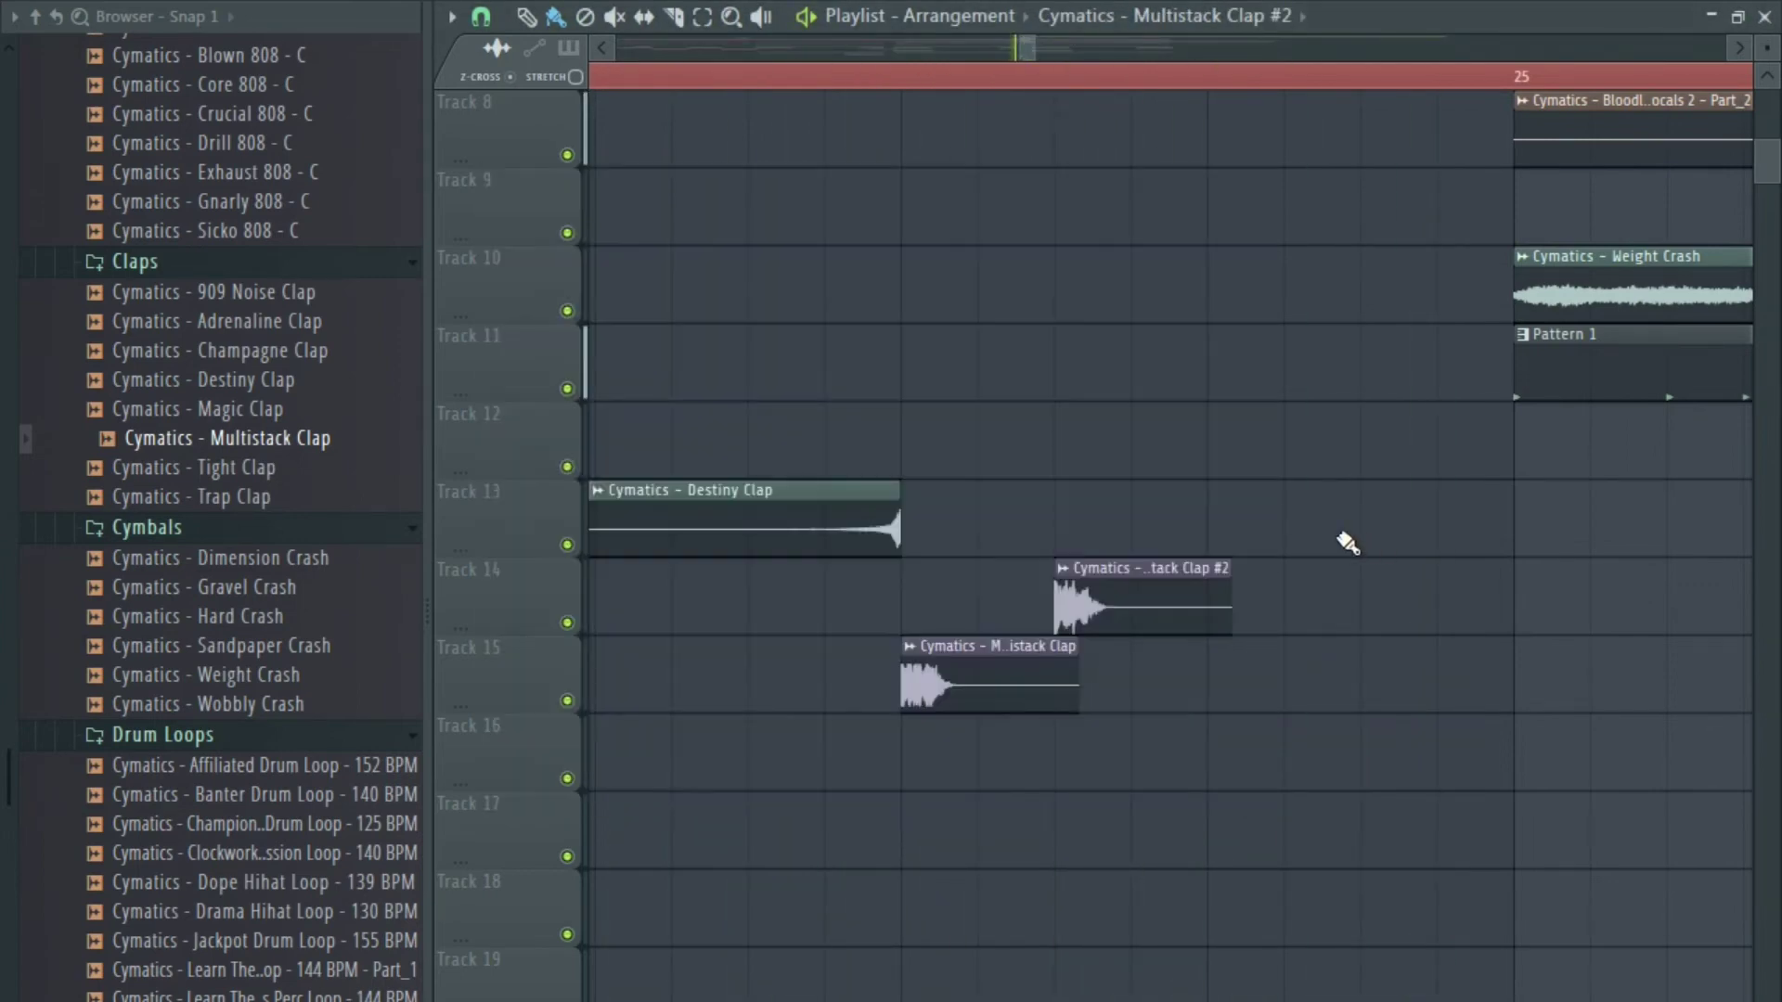
key("space")
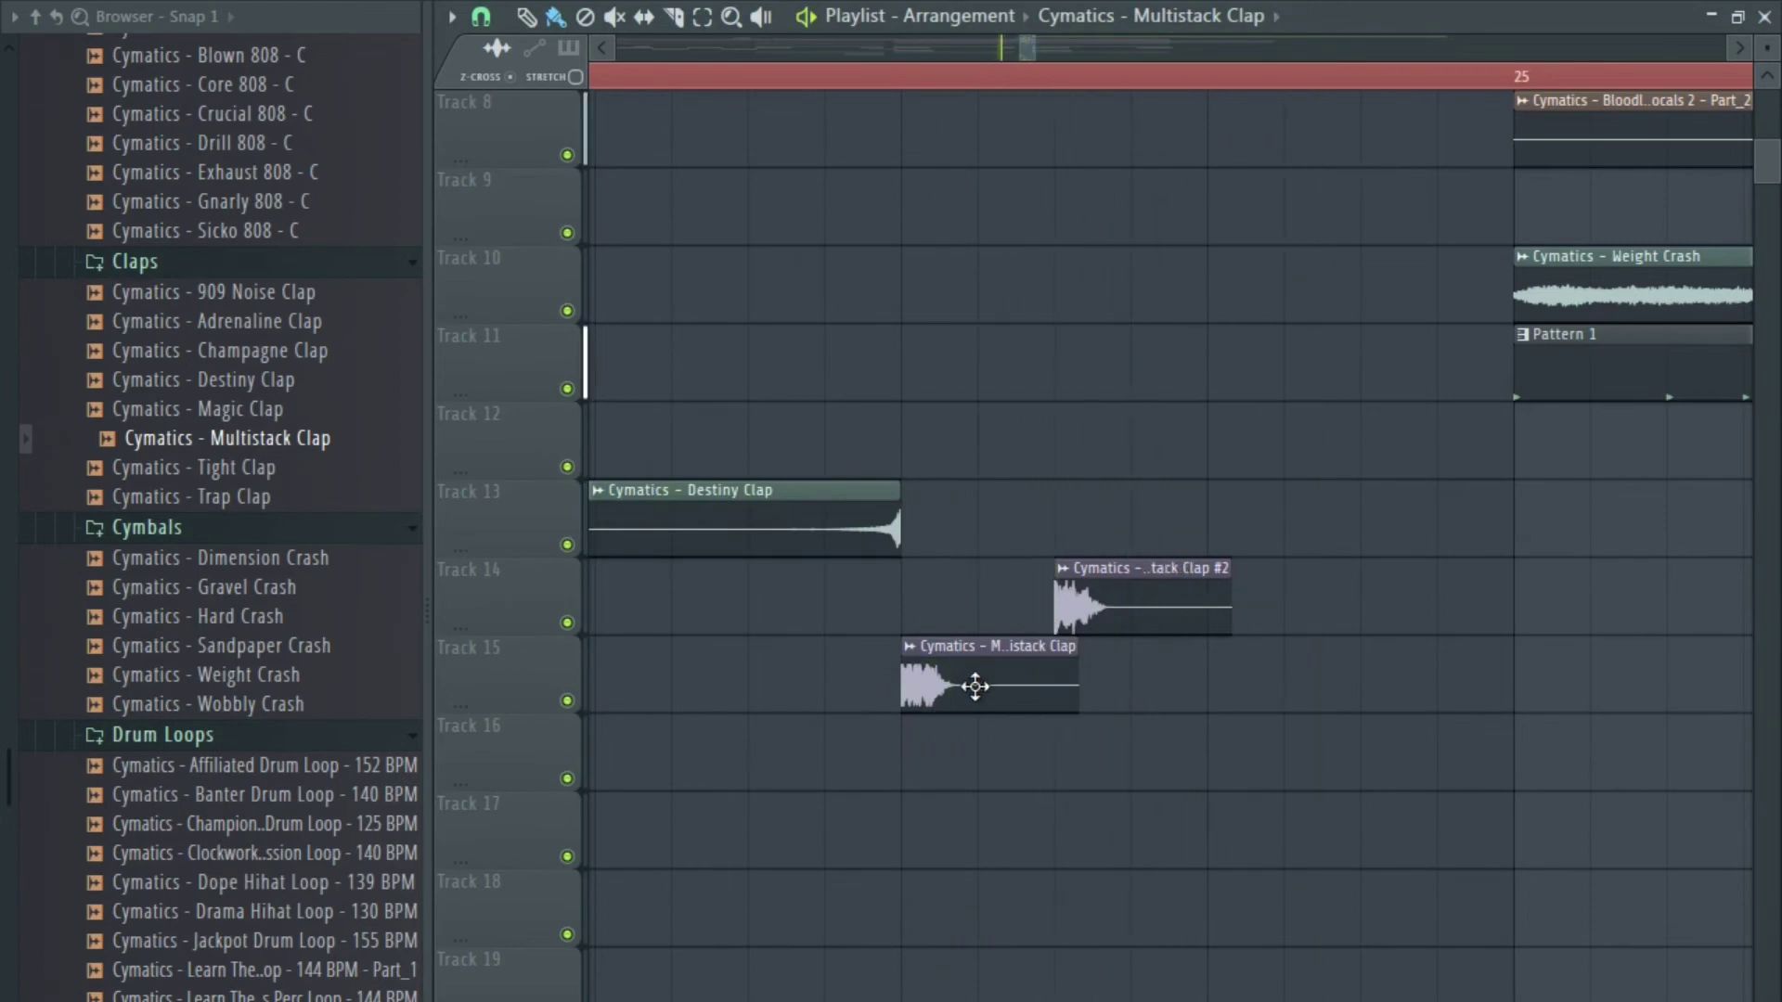
Move the sample start of the Multistack Clap on track 15 slightly forward to shorten its attack.
double_click(974, 687)
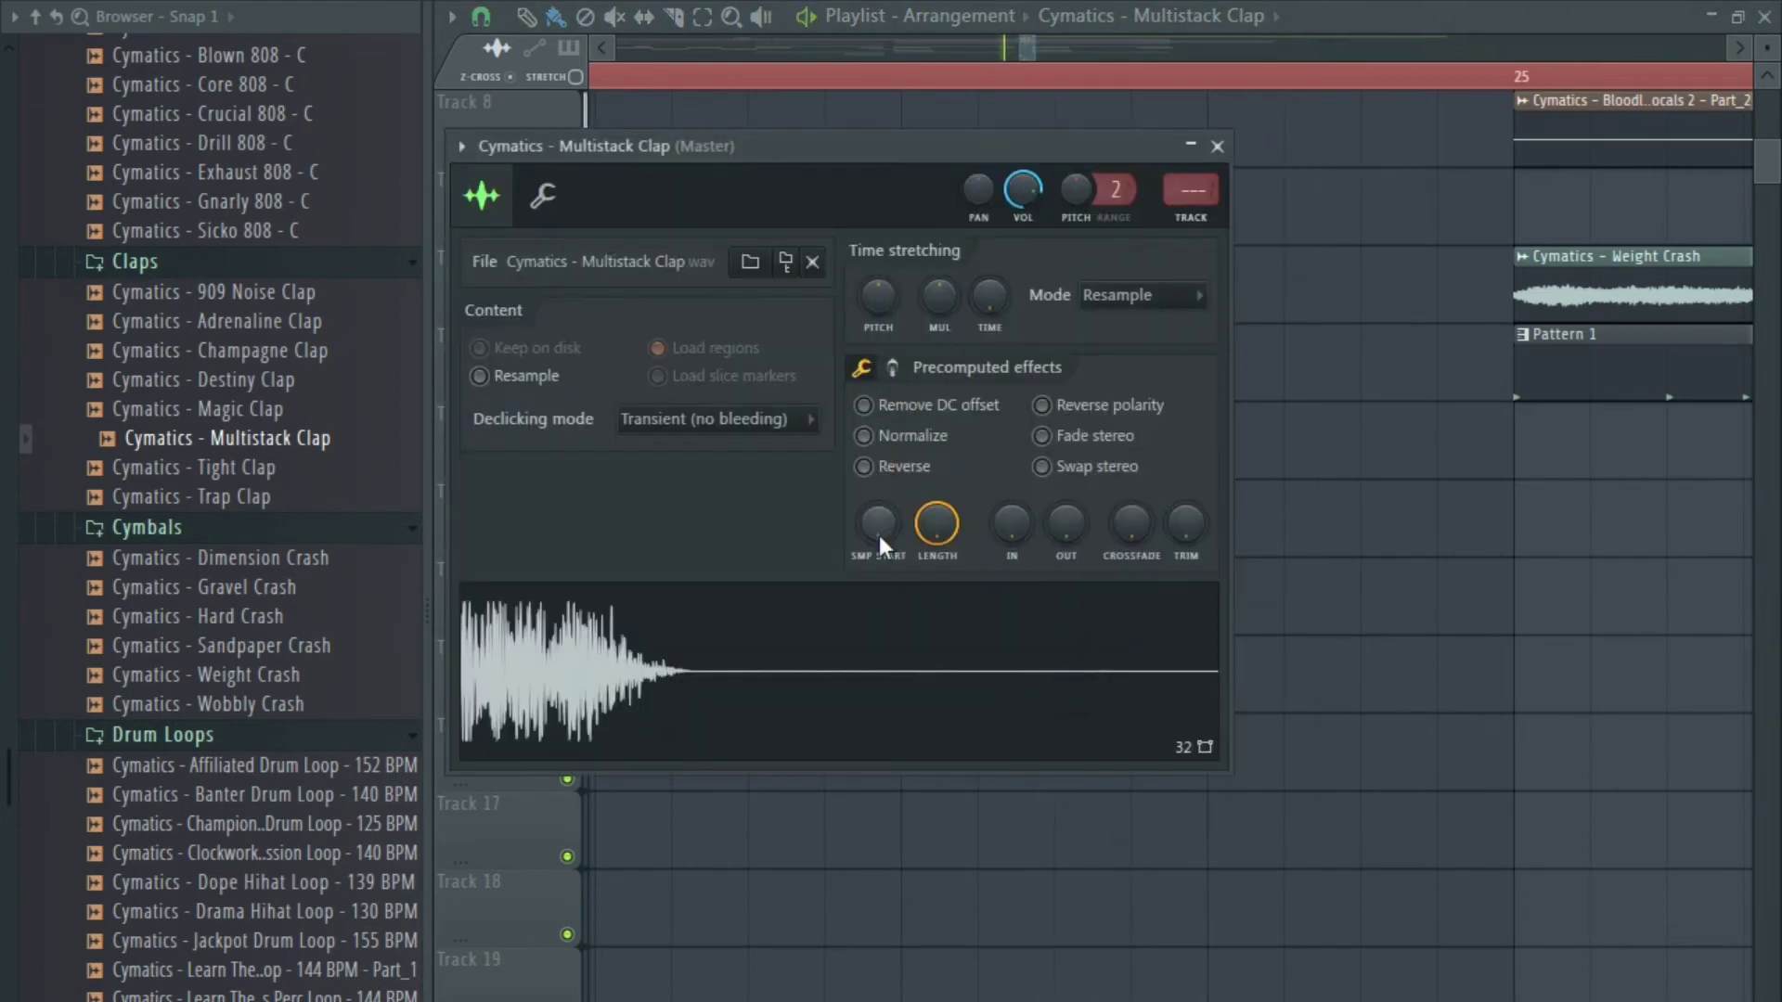
left_click_drag(878, 536, 878, 527)
key("Escape")
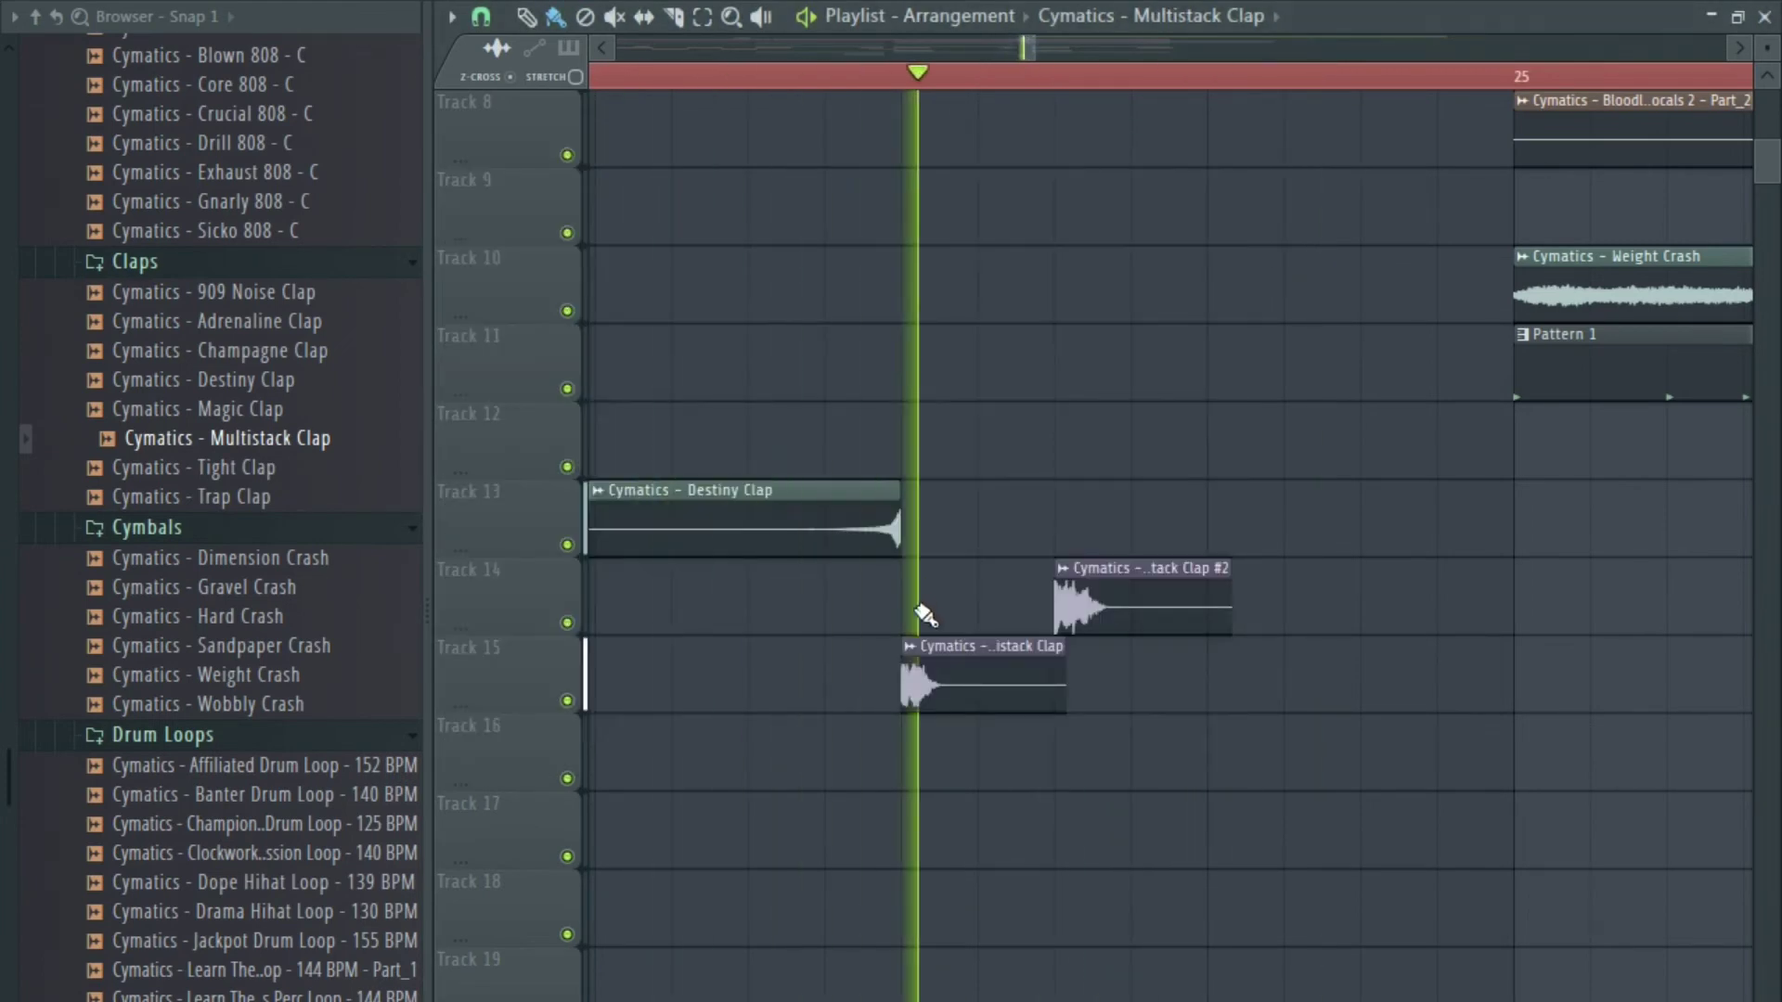
double_click(955, 688)
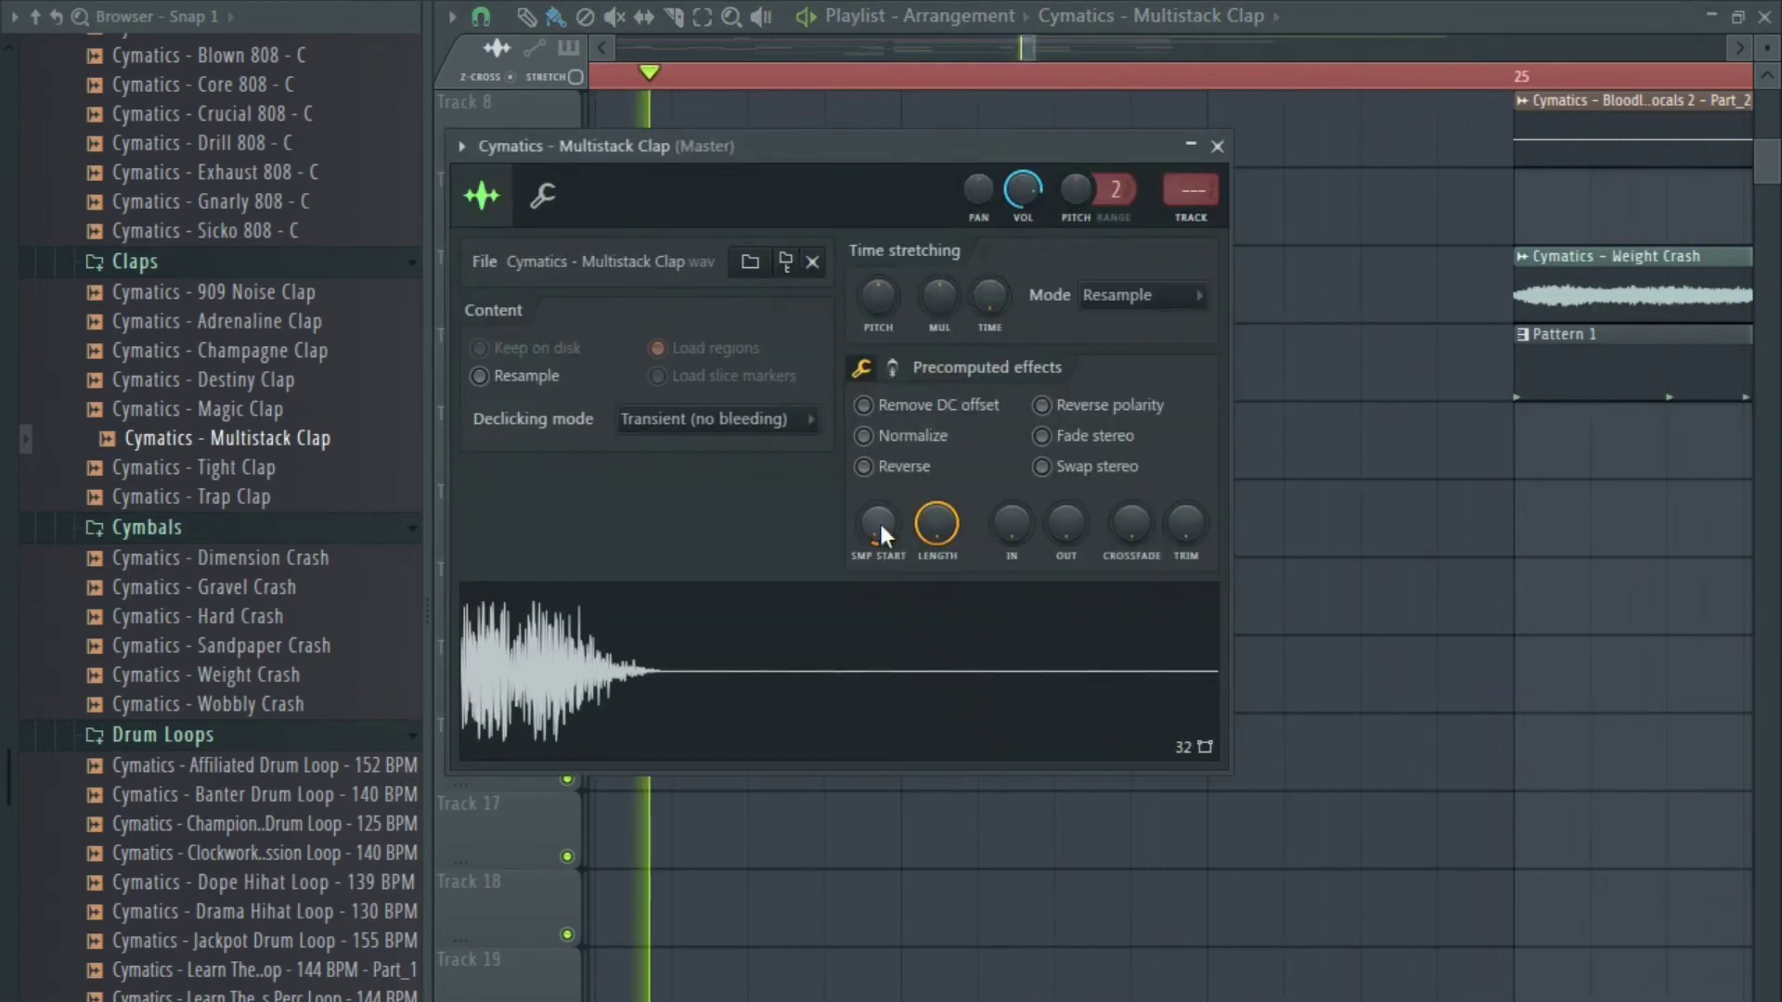
key("Escape")
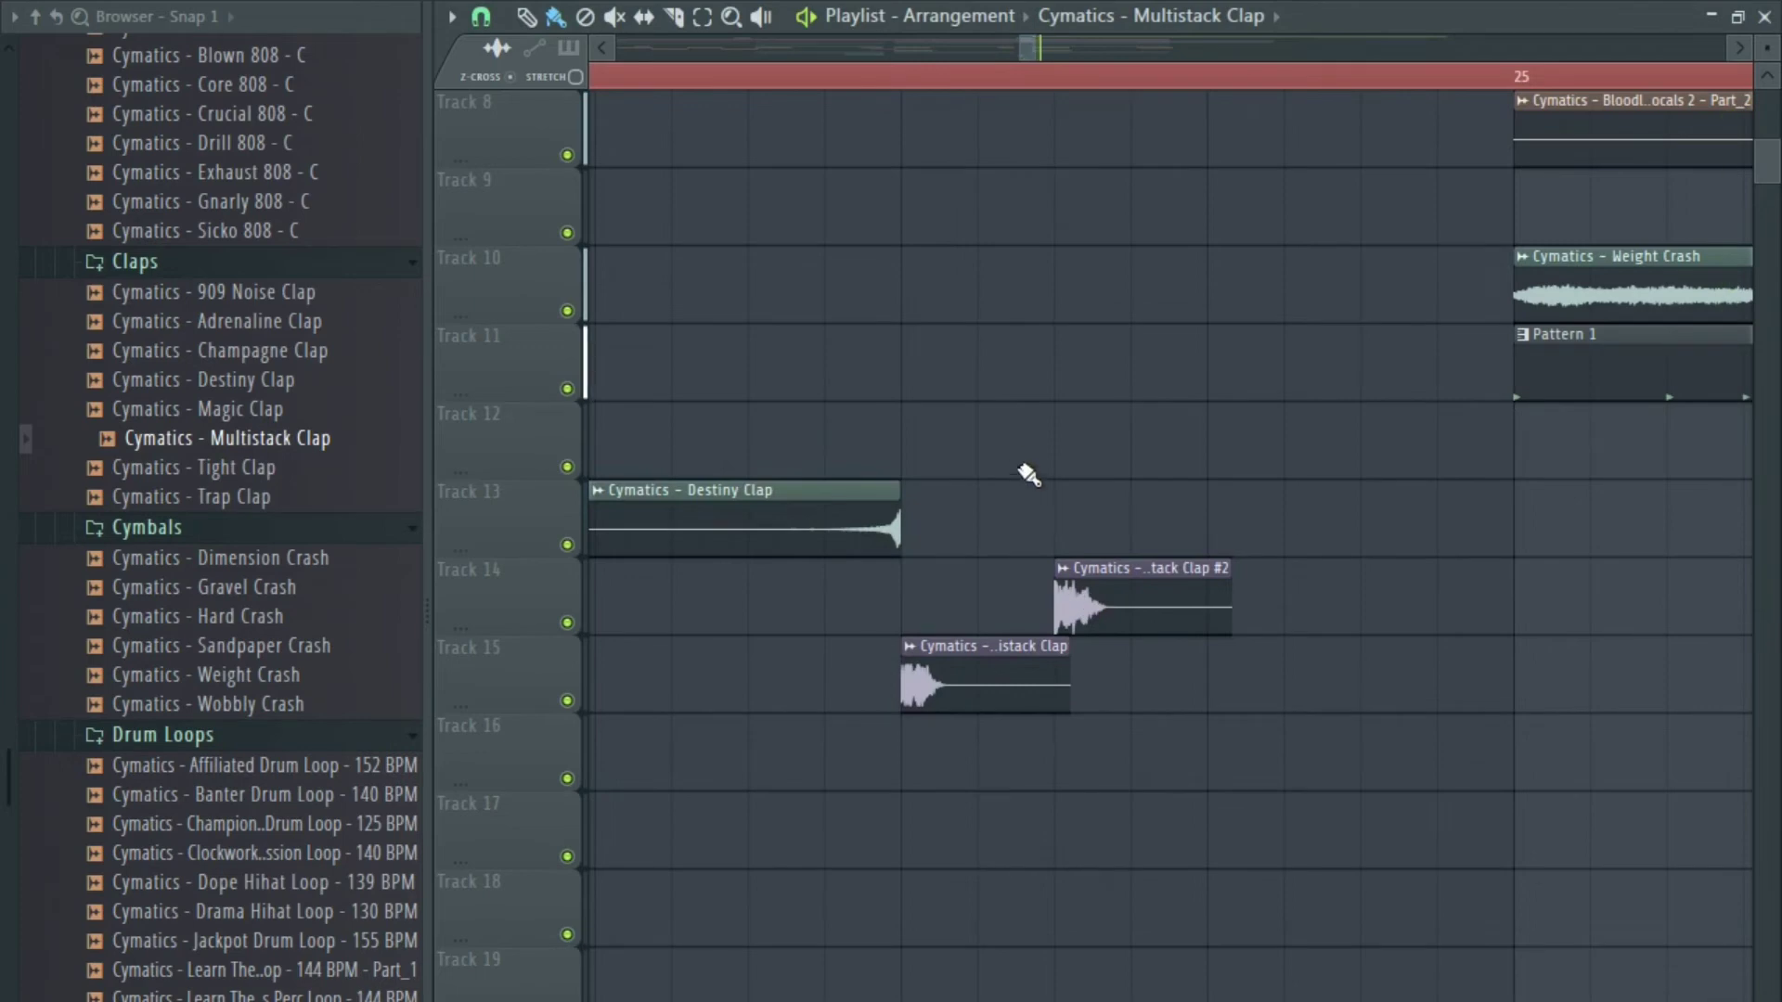
Replace the second Multistack Clap on track 14 with Cymatics - Glass Break from the FX samples.
scroll(1026, 470, "down", 5)
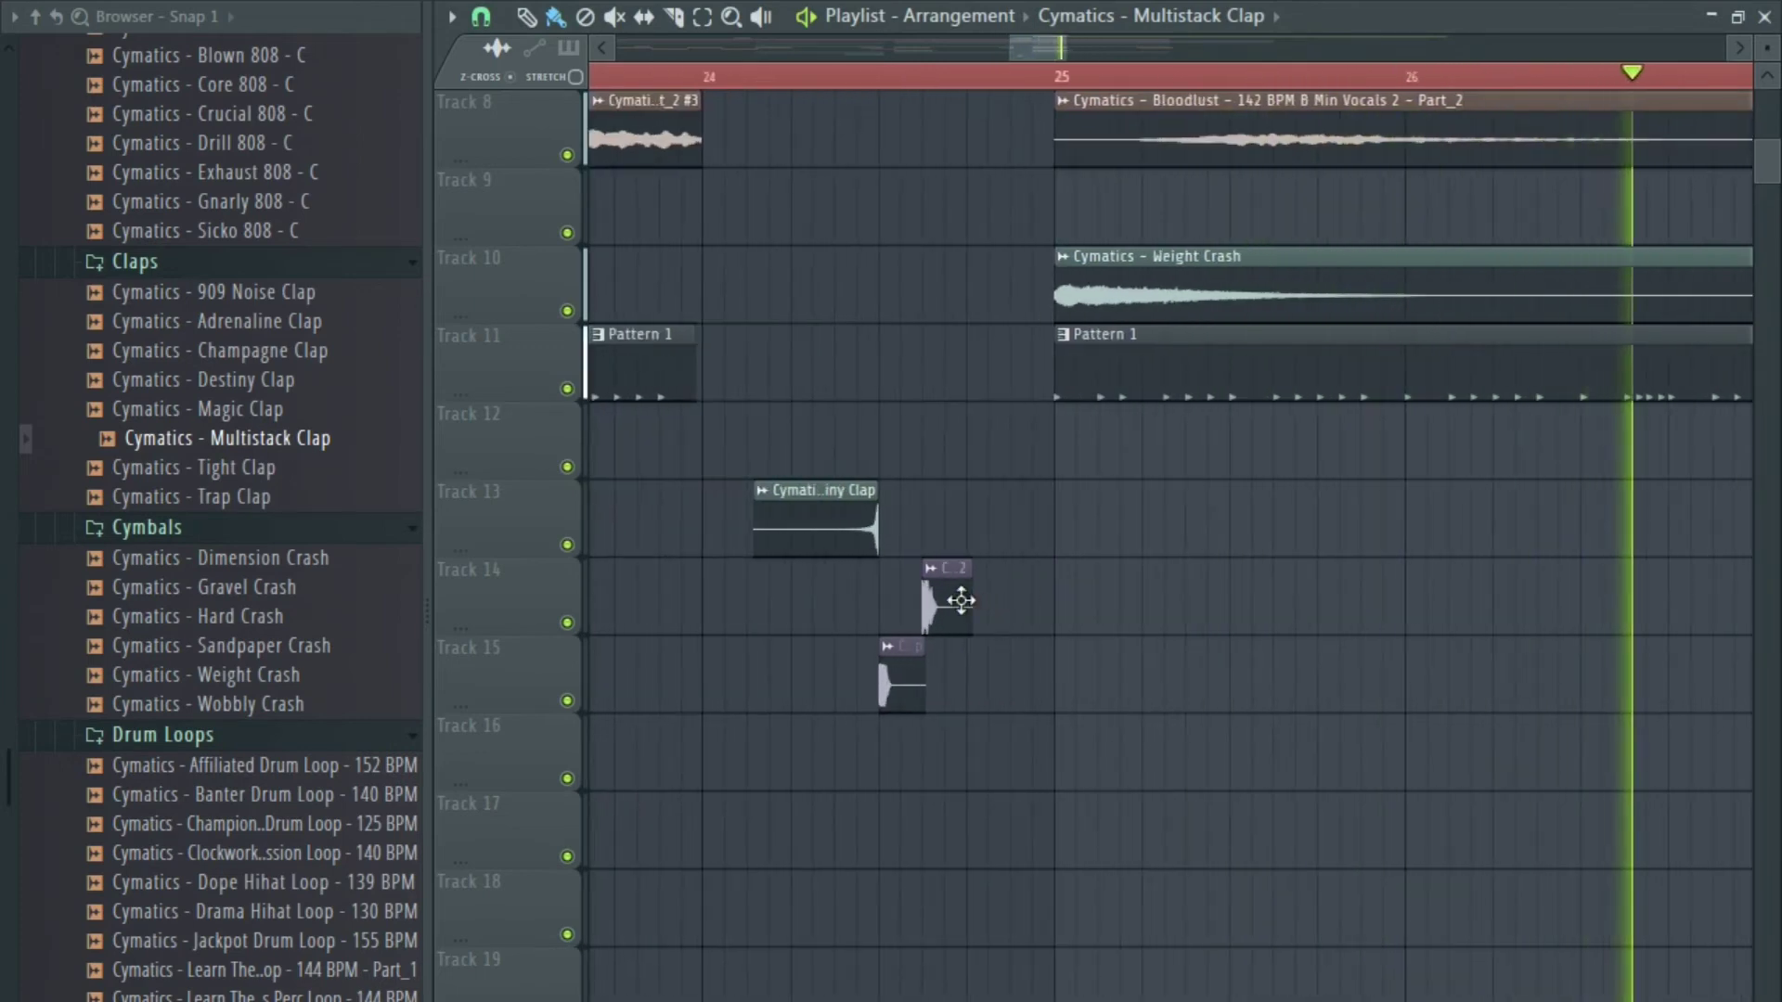
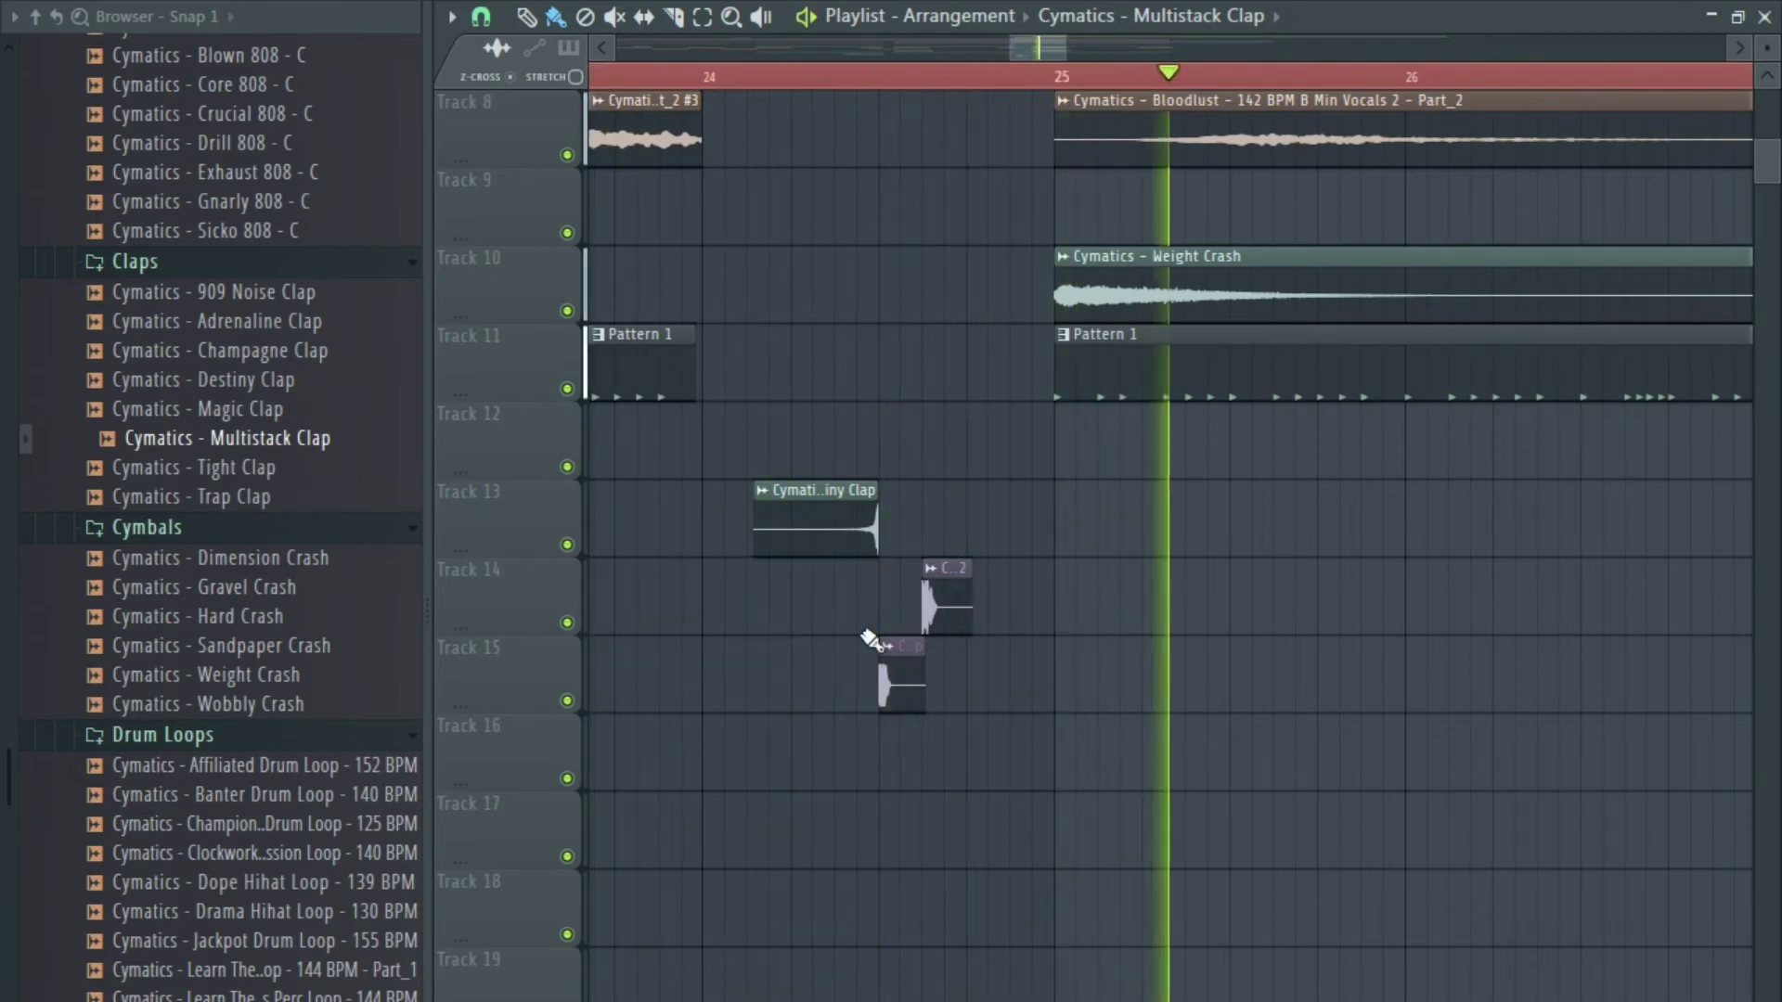
key("space")
scroll(332, 677, "up", 1)
left_click(331, 676)
scroll(269, 854, "down", 10)
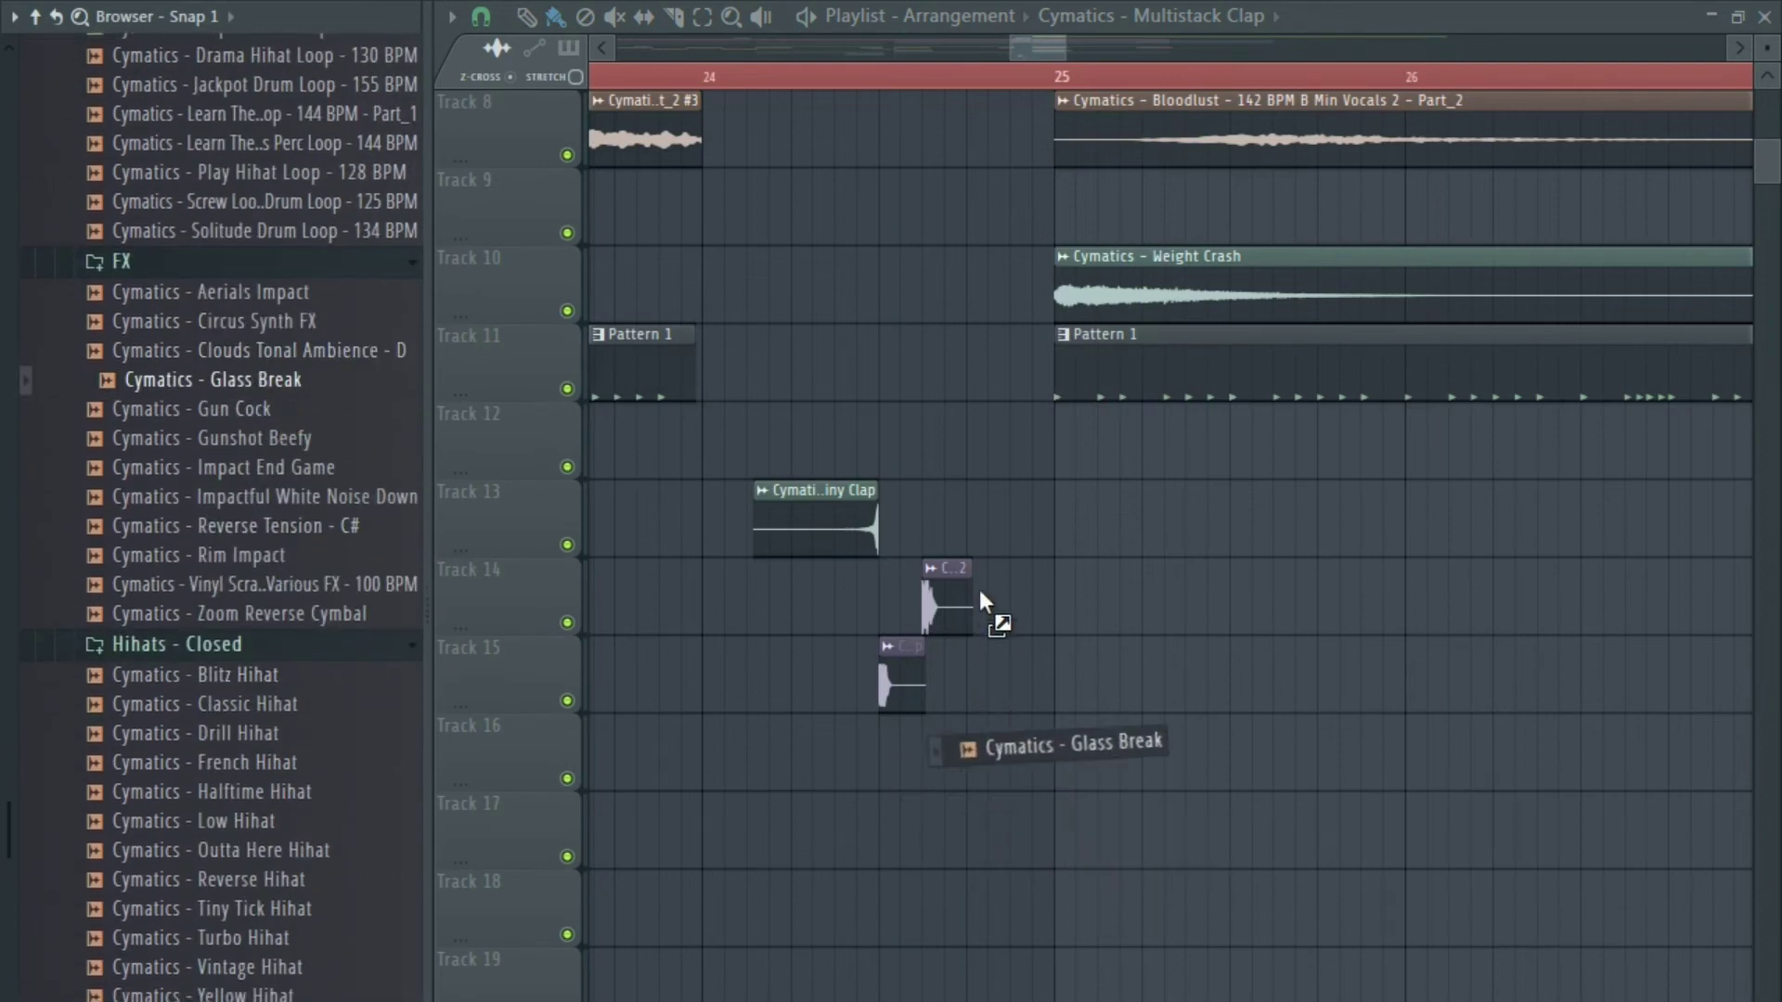
left_click_drag(980, 592, 997, 596)
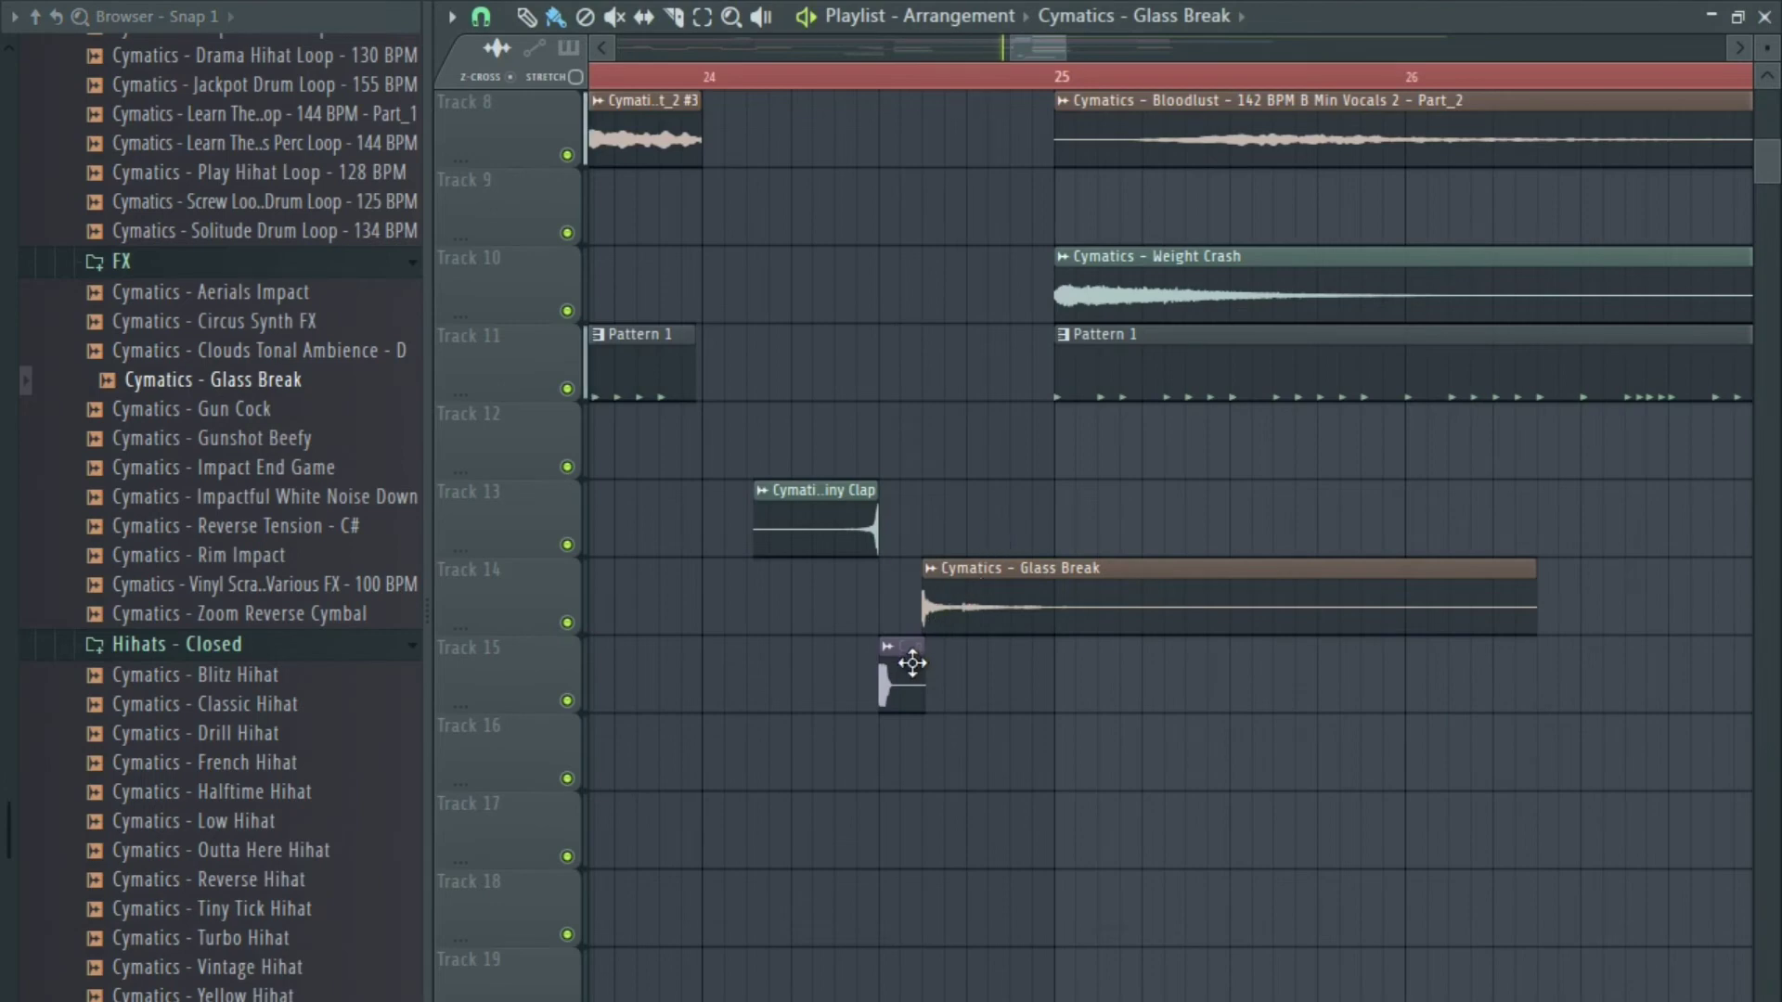
key("space")
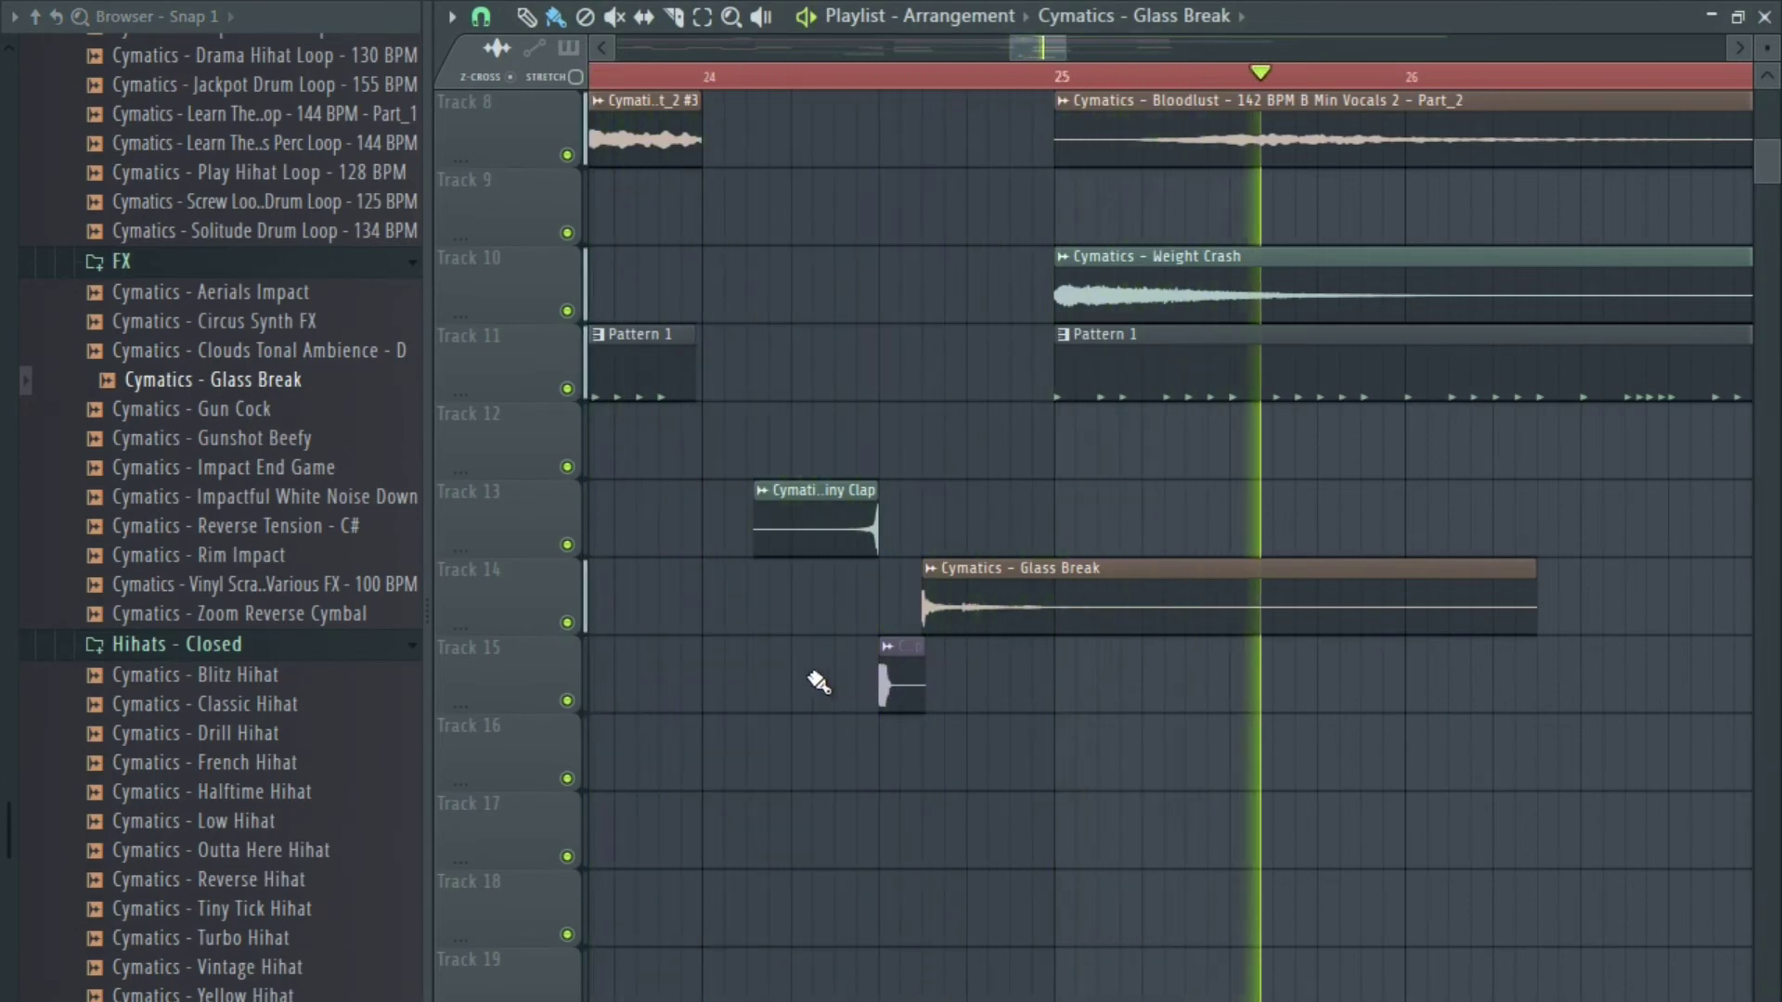
Add Cymatics - Gun Cock to track 16 and position it early in bar 24, just ahead of the reversed Destiny Clap.
key("space")
mouse_move(239, 408)
left_mouse_down()
mouse_move(248, 455)
mouse_move(263, 431)
left_mouse_up()
key("space")
key("space")
mouse_move(801, 778)
left_mouse_down()
mouse_move(764, 768)
mouse_move(831, 770)
left_mouse_up()
key("space")
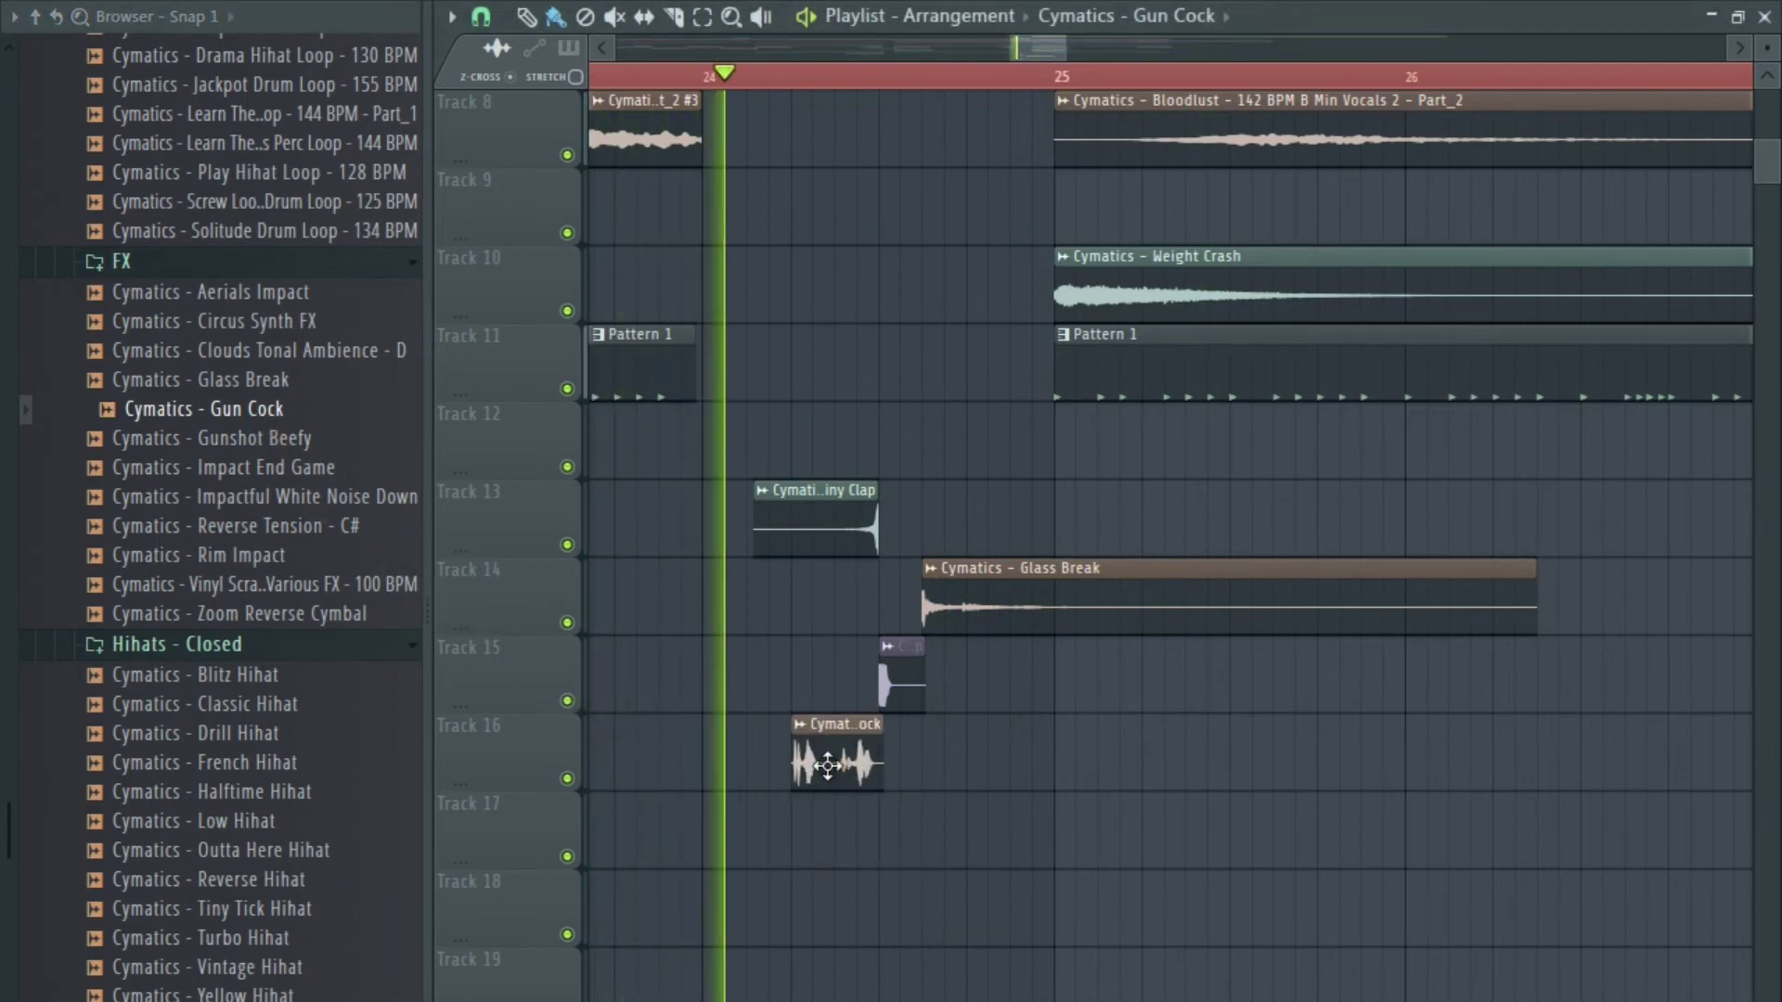
key("space")
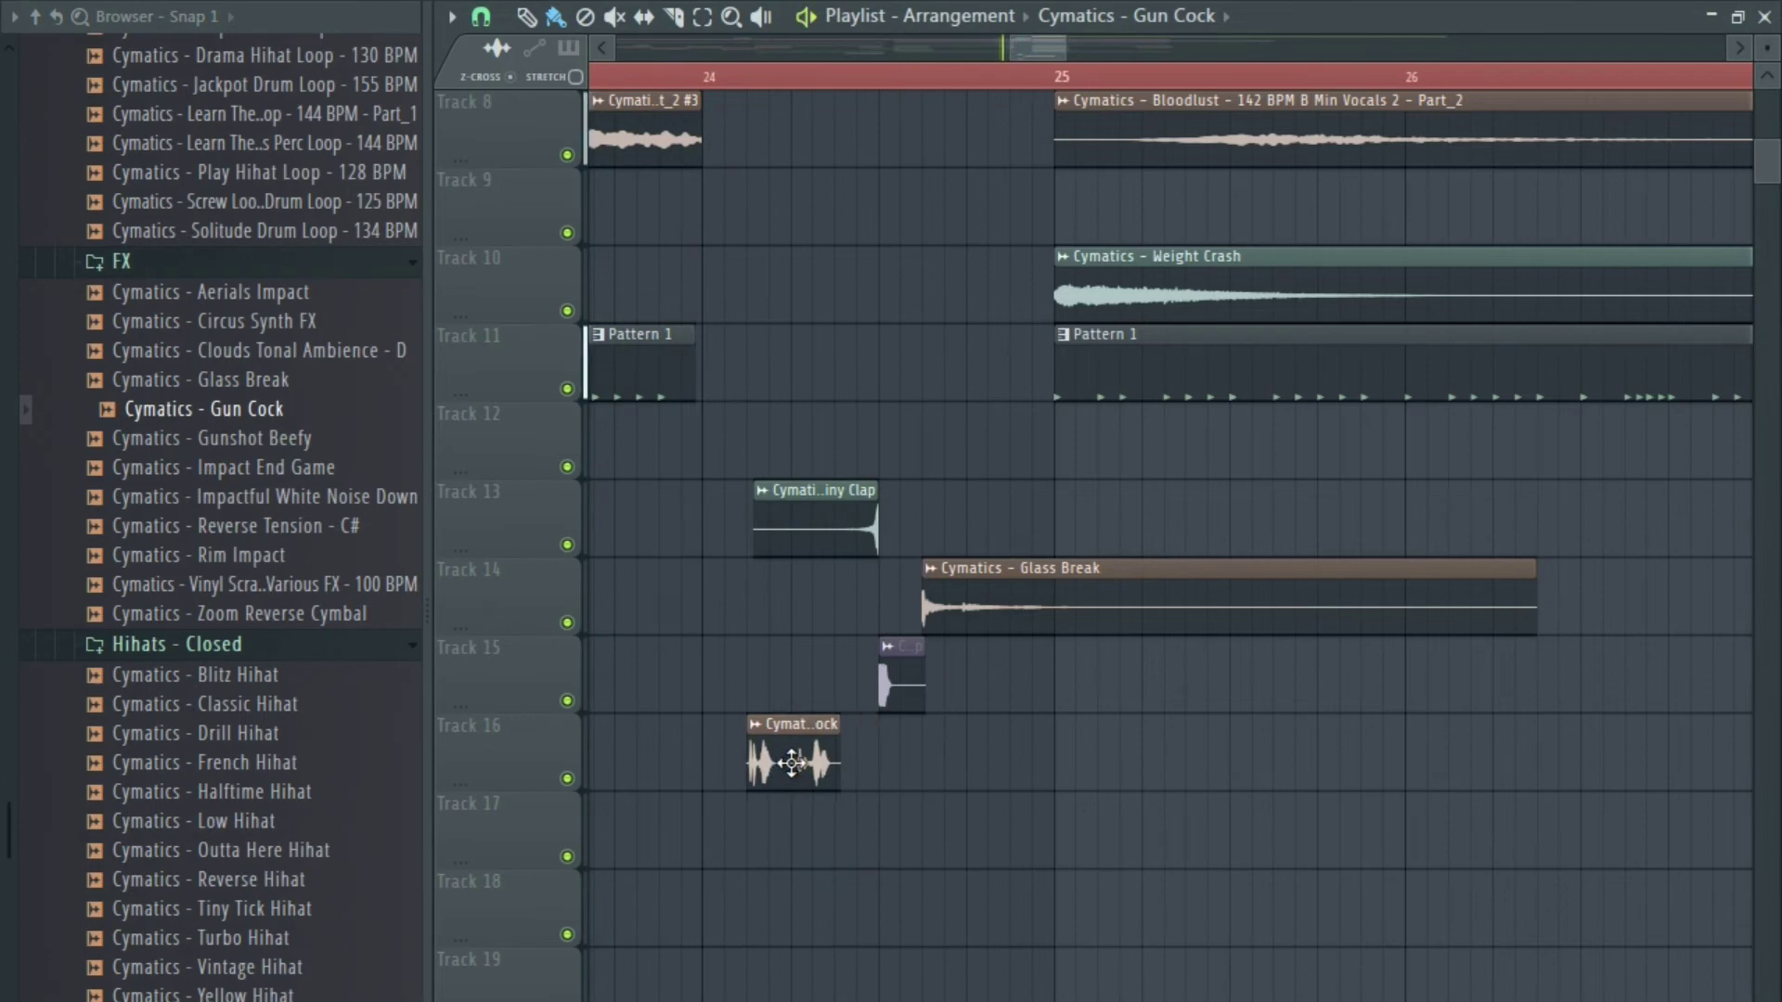
left_click_drag(798, 764, 792, 766)
key("space")
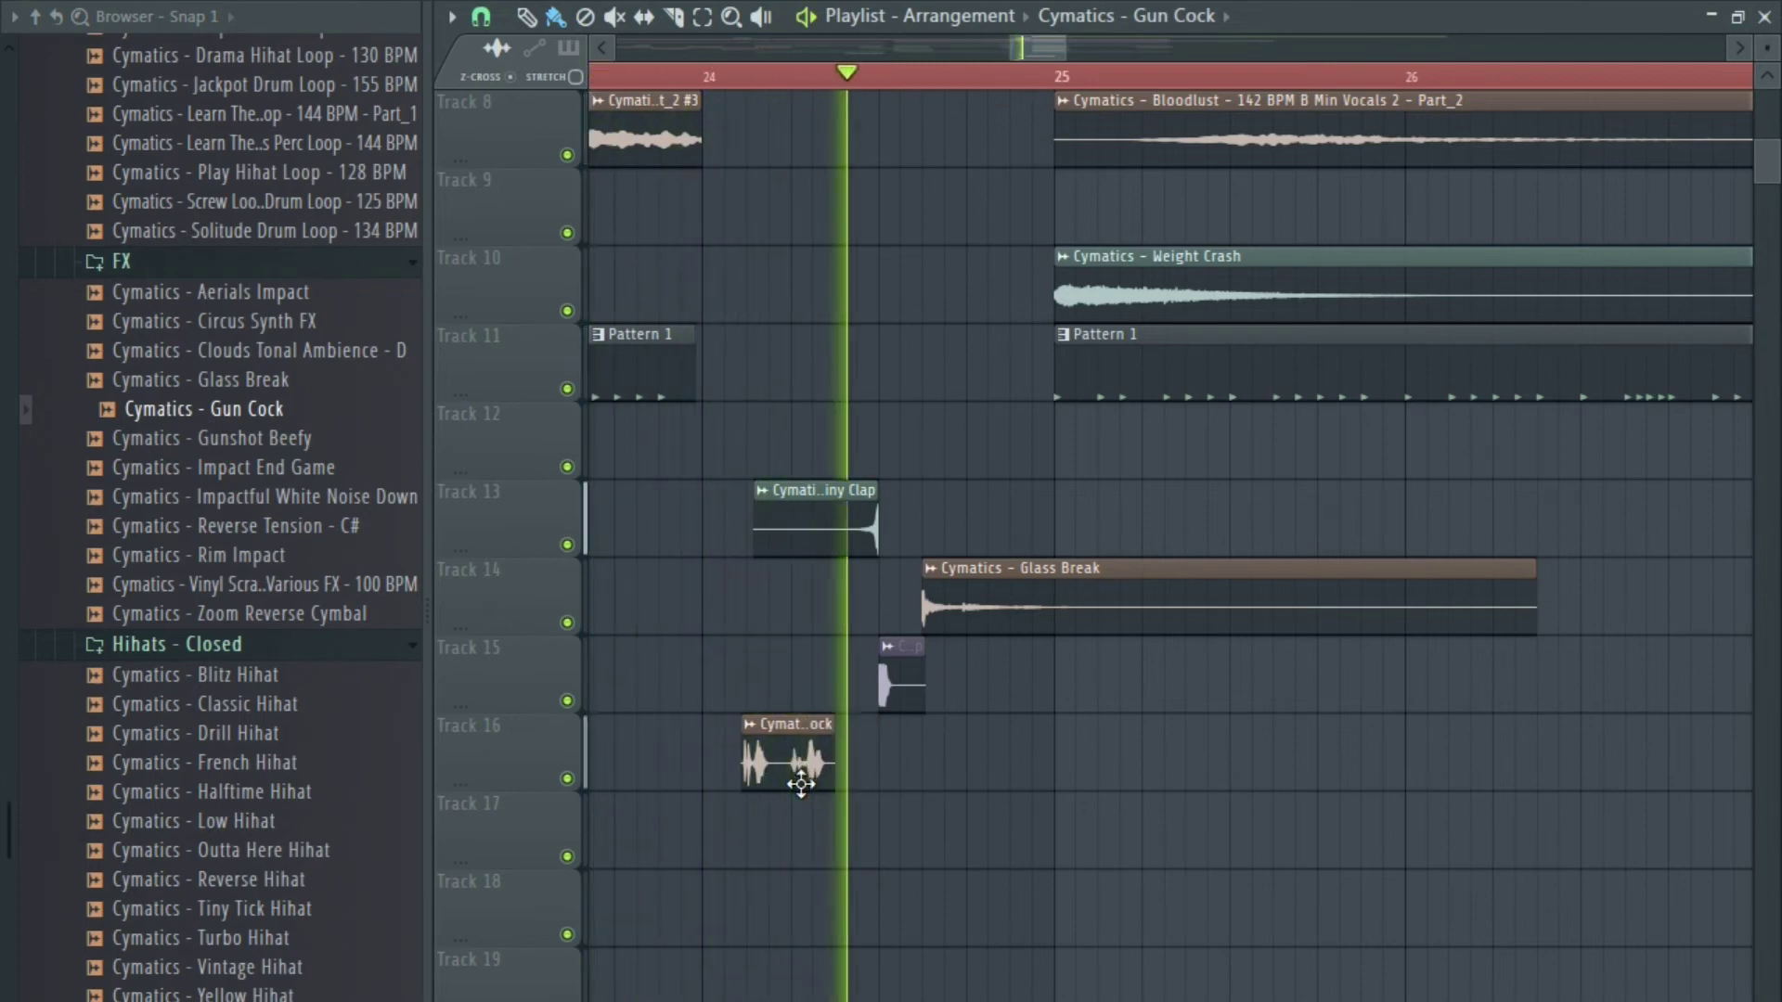
key("space")
Add Cymatics - Gunshot Beefy in the bar 24 gap and move it to track 19, aligned with the start of Glass Break.
left_click(257, 468)
left_click(258, 442)
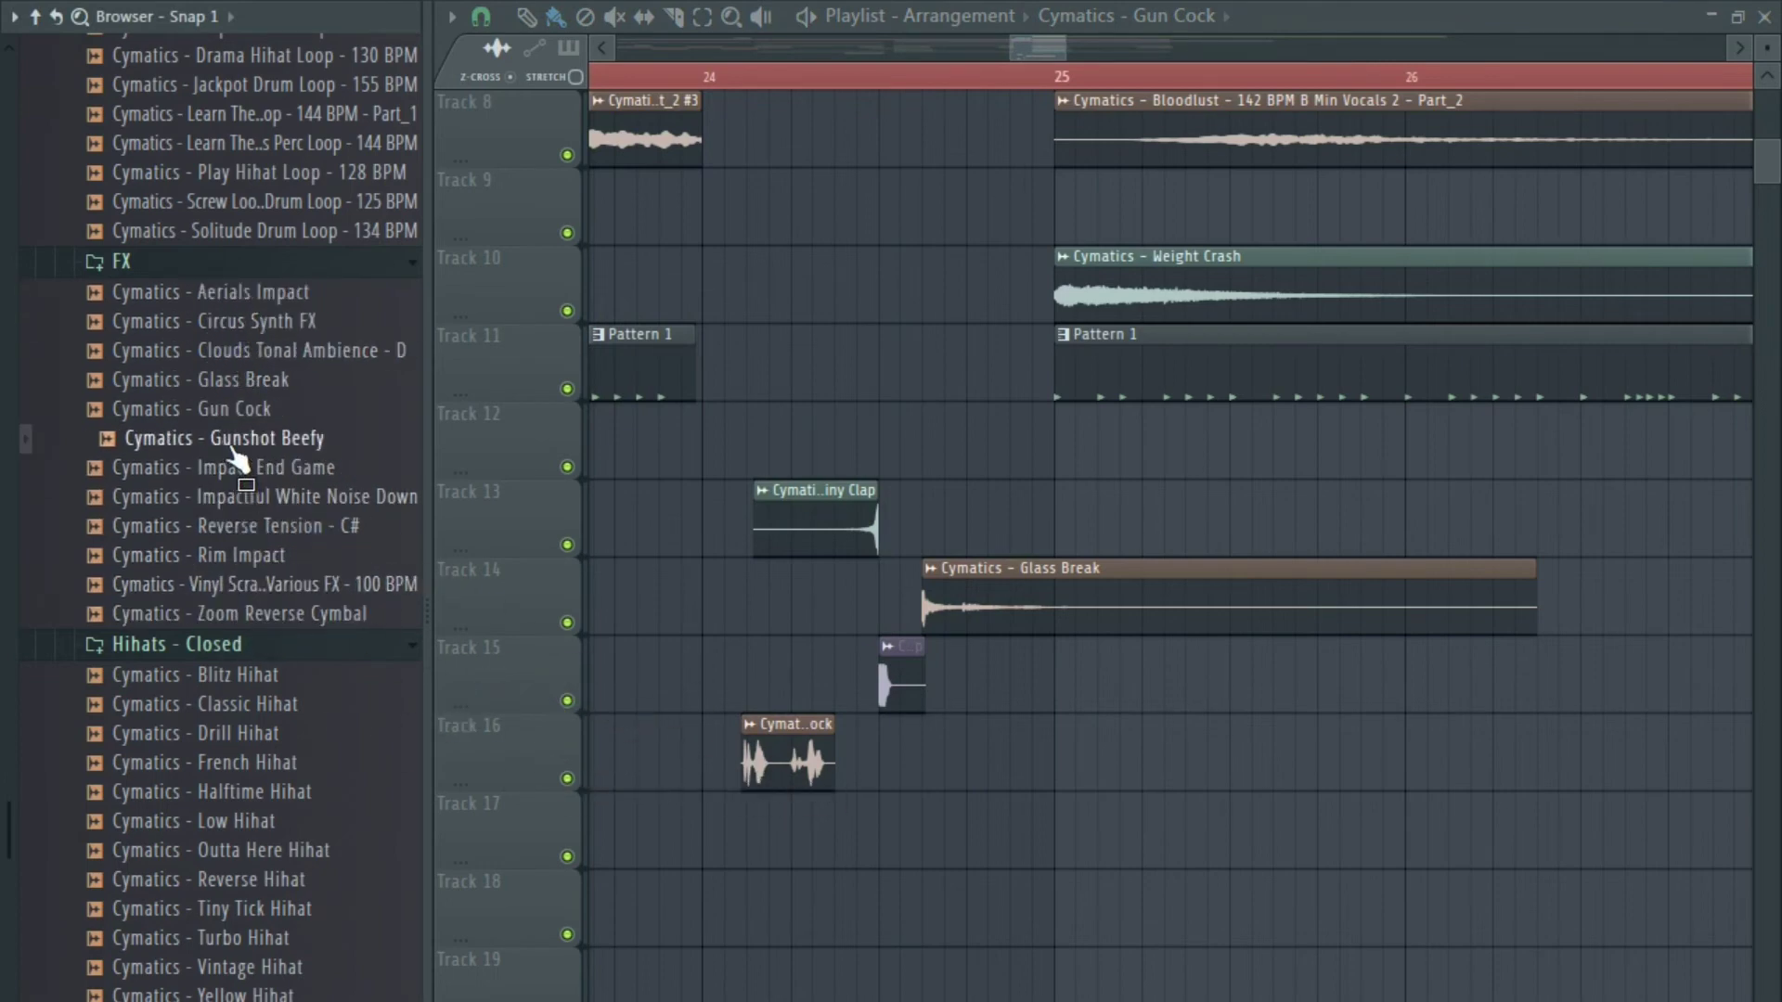
left_click_drag(928, 801, 895, 861)
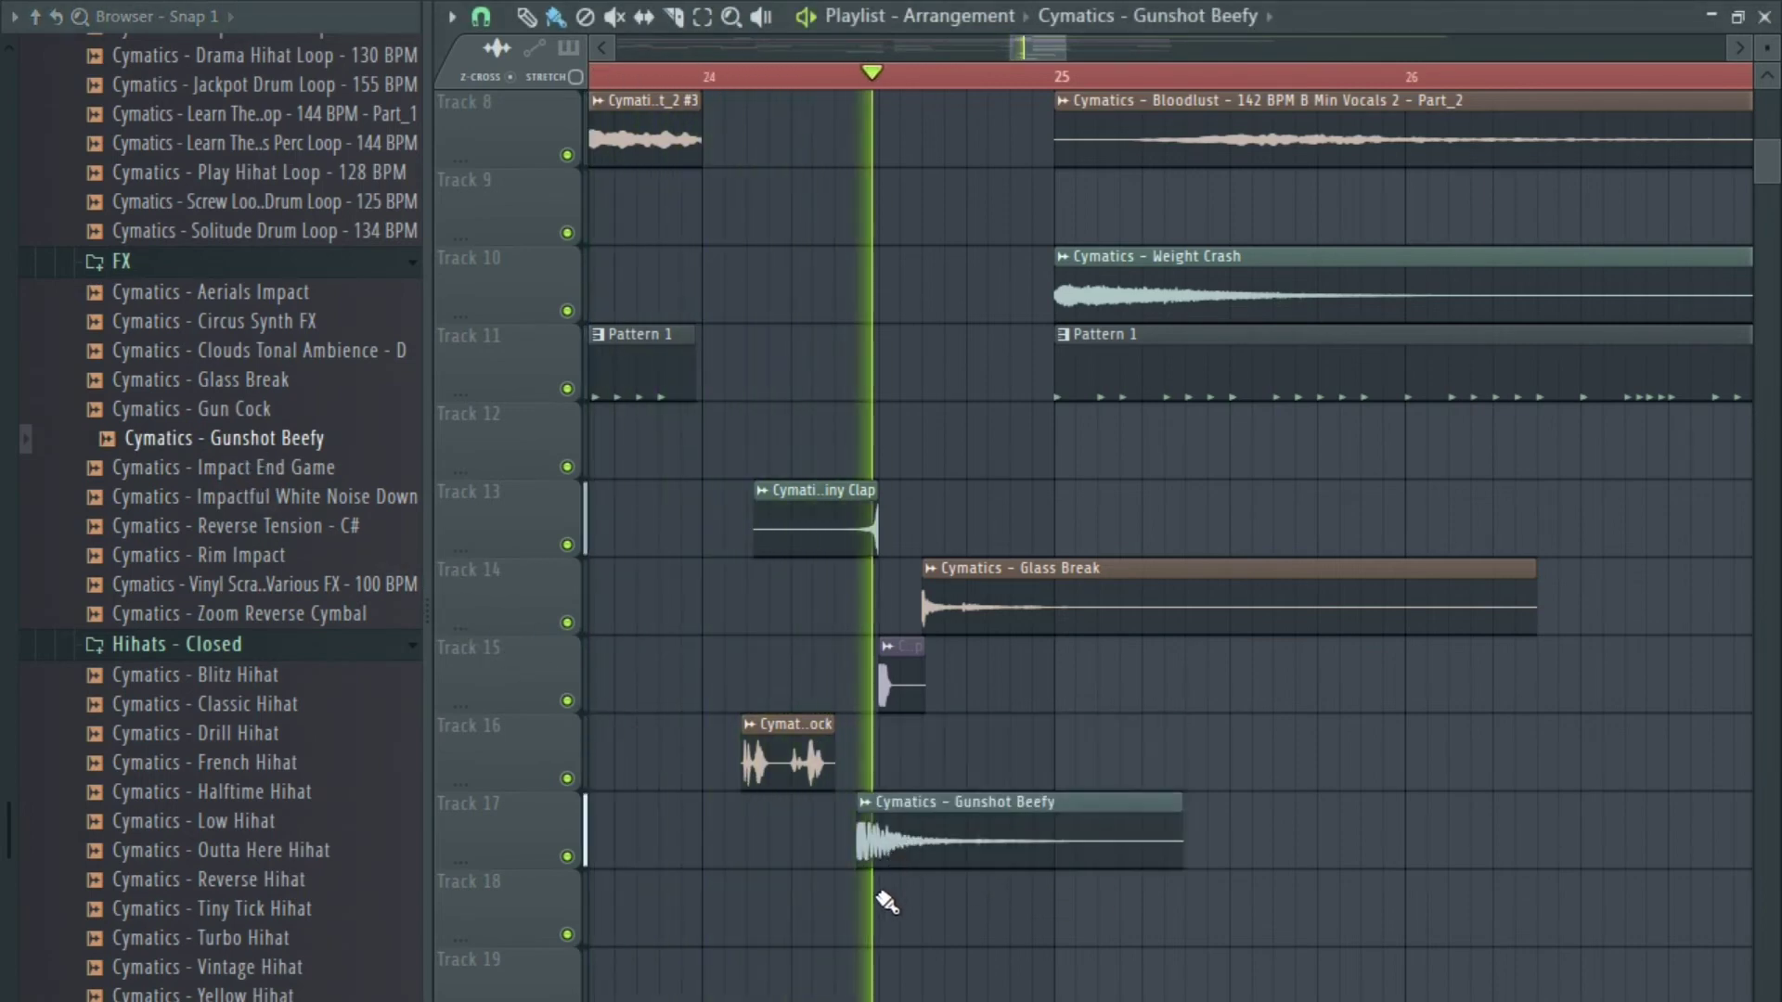
key("space")
key("space")
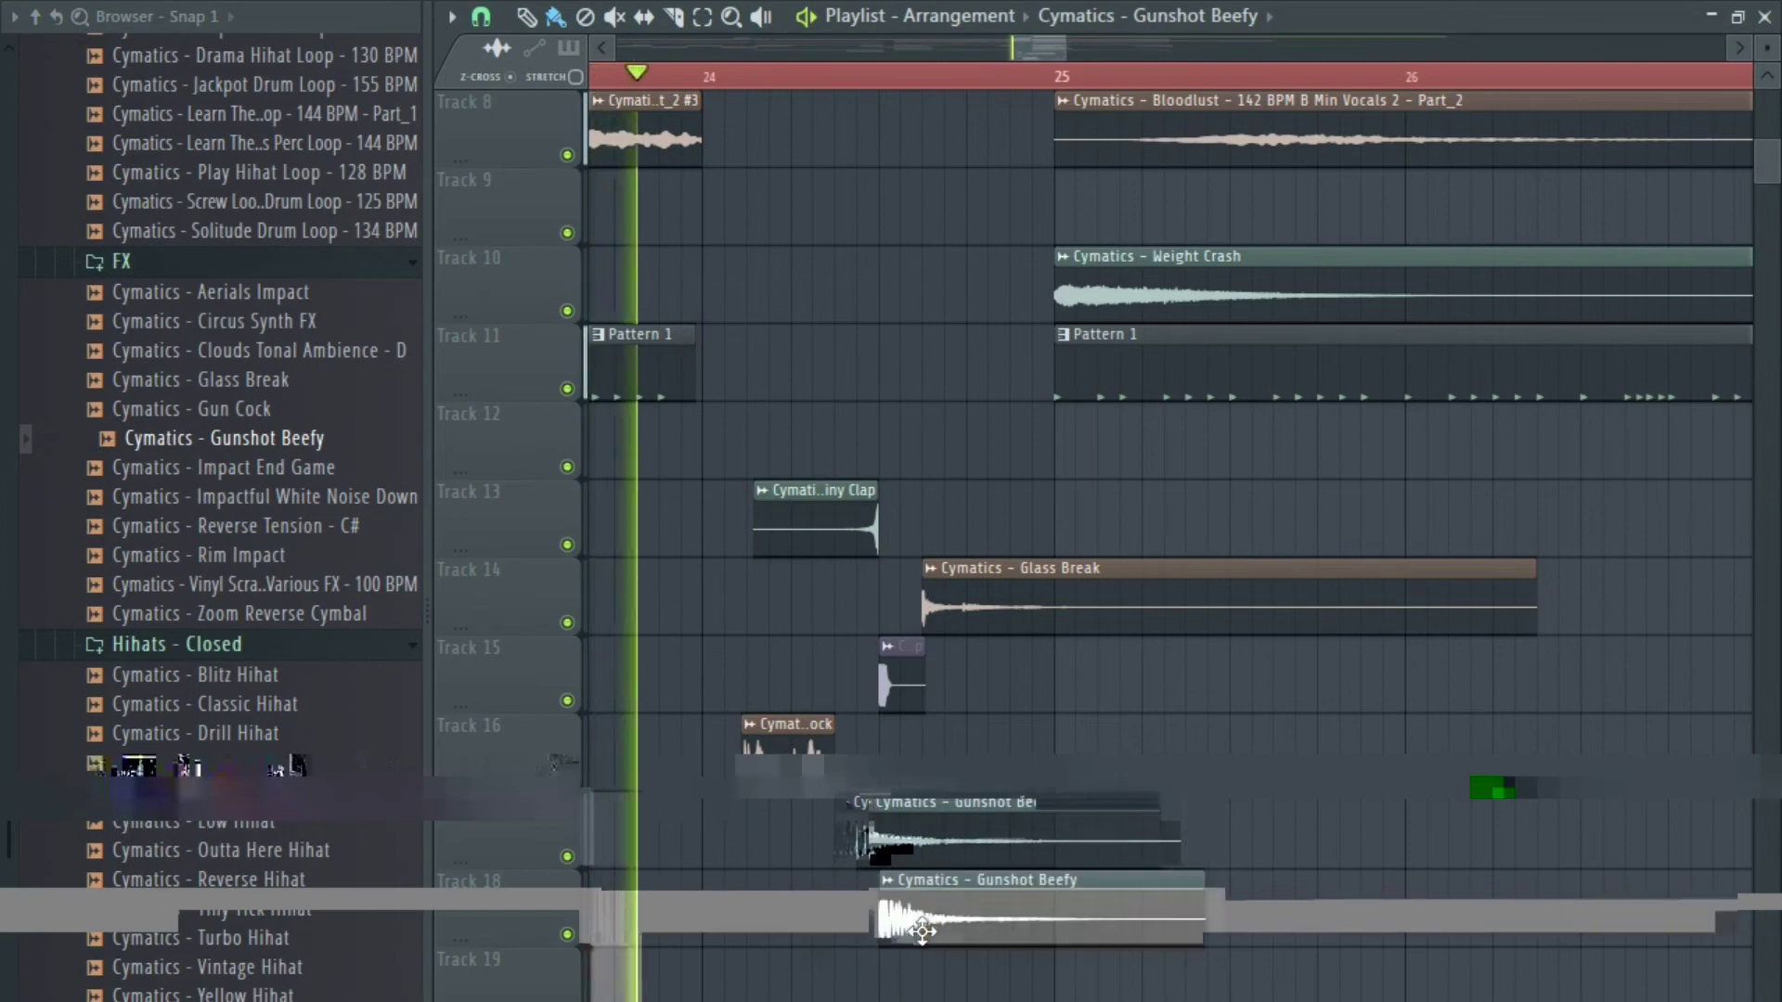
left_click_drag(993, 993, 969, 994)
key("space")
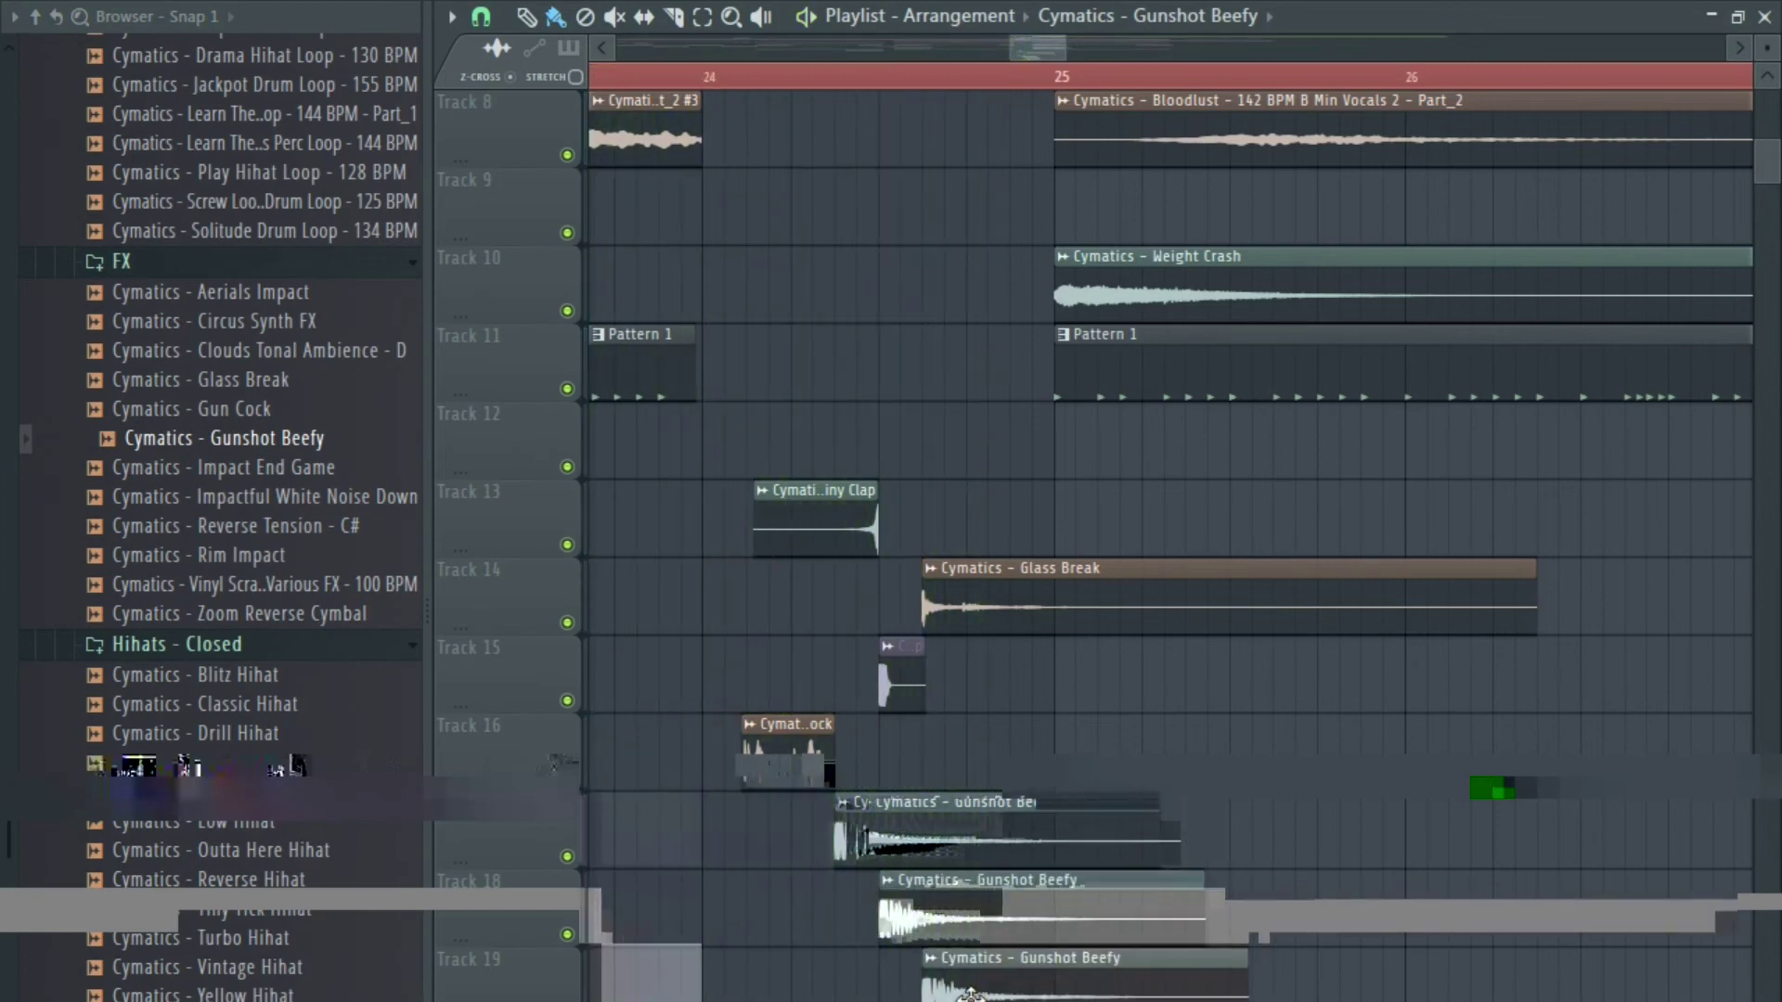
key("space")
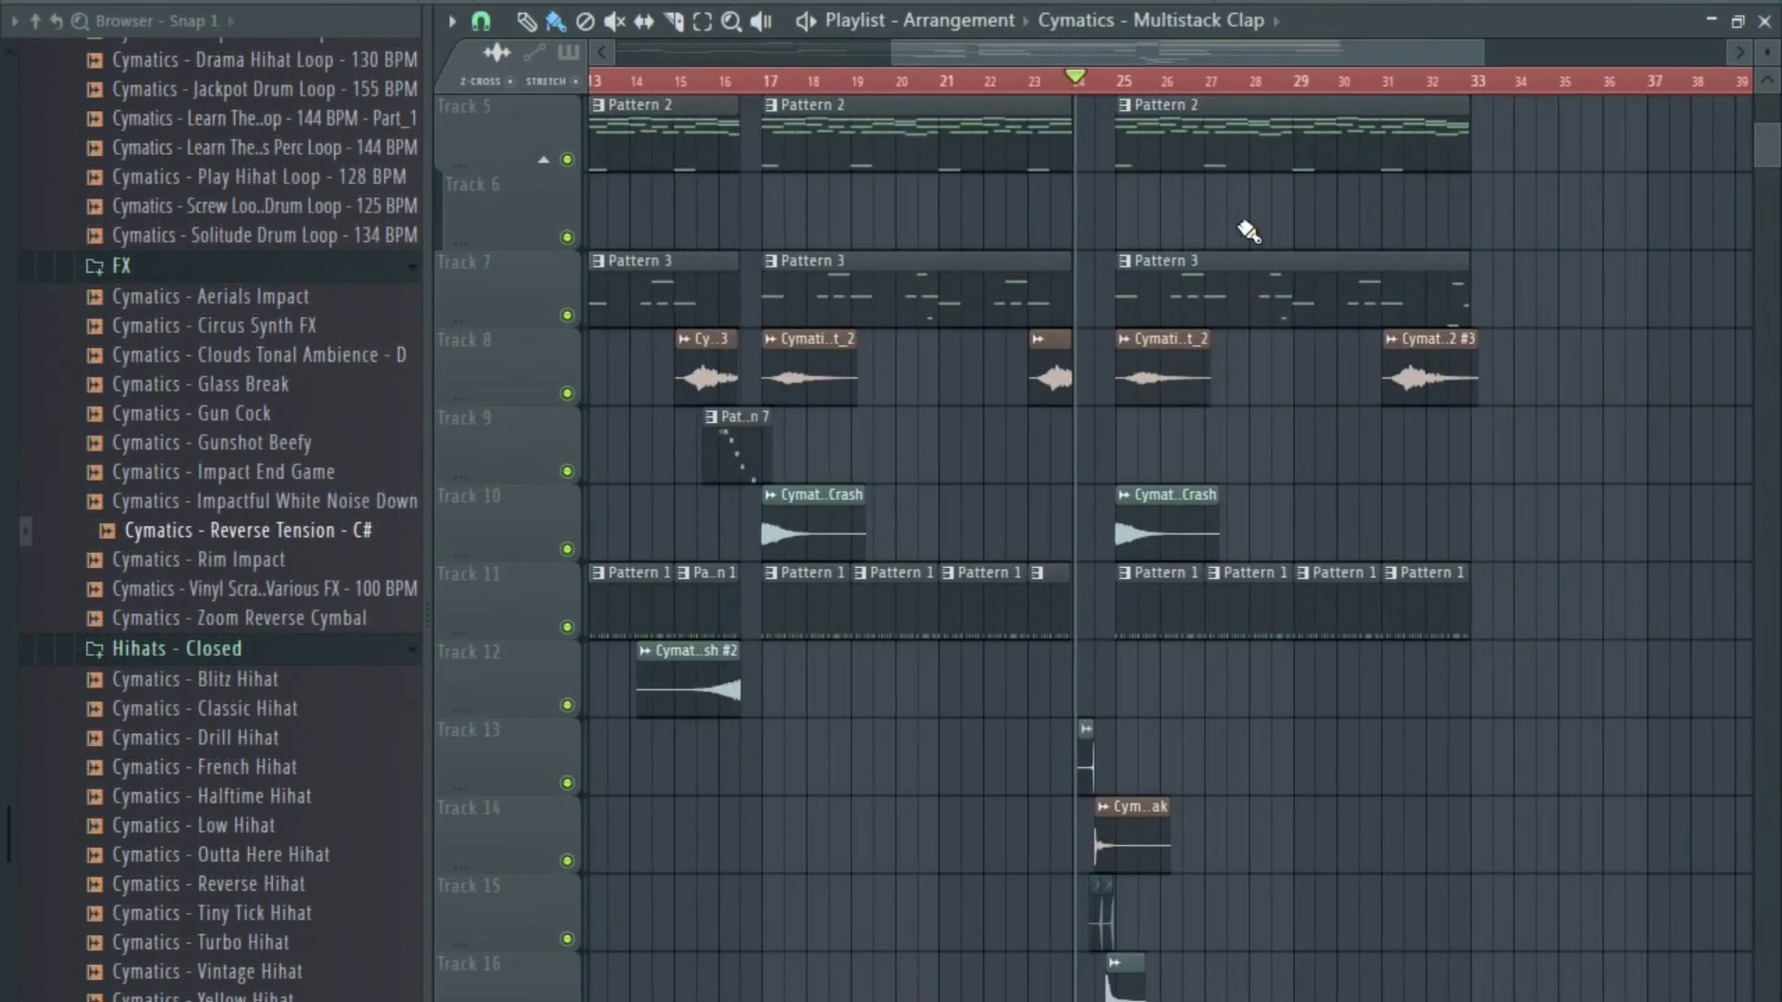
Place three Cymatics - Bitcoin Perc clips one bar apart on track 12, starting in the middle of bar 25.
scroll(243, 531, "down", 10)
scroll(246, 542, "up", 6)
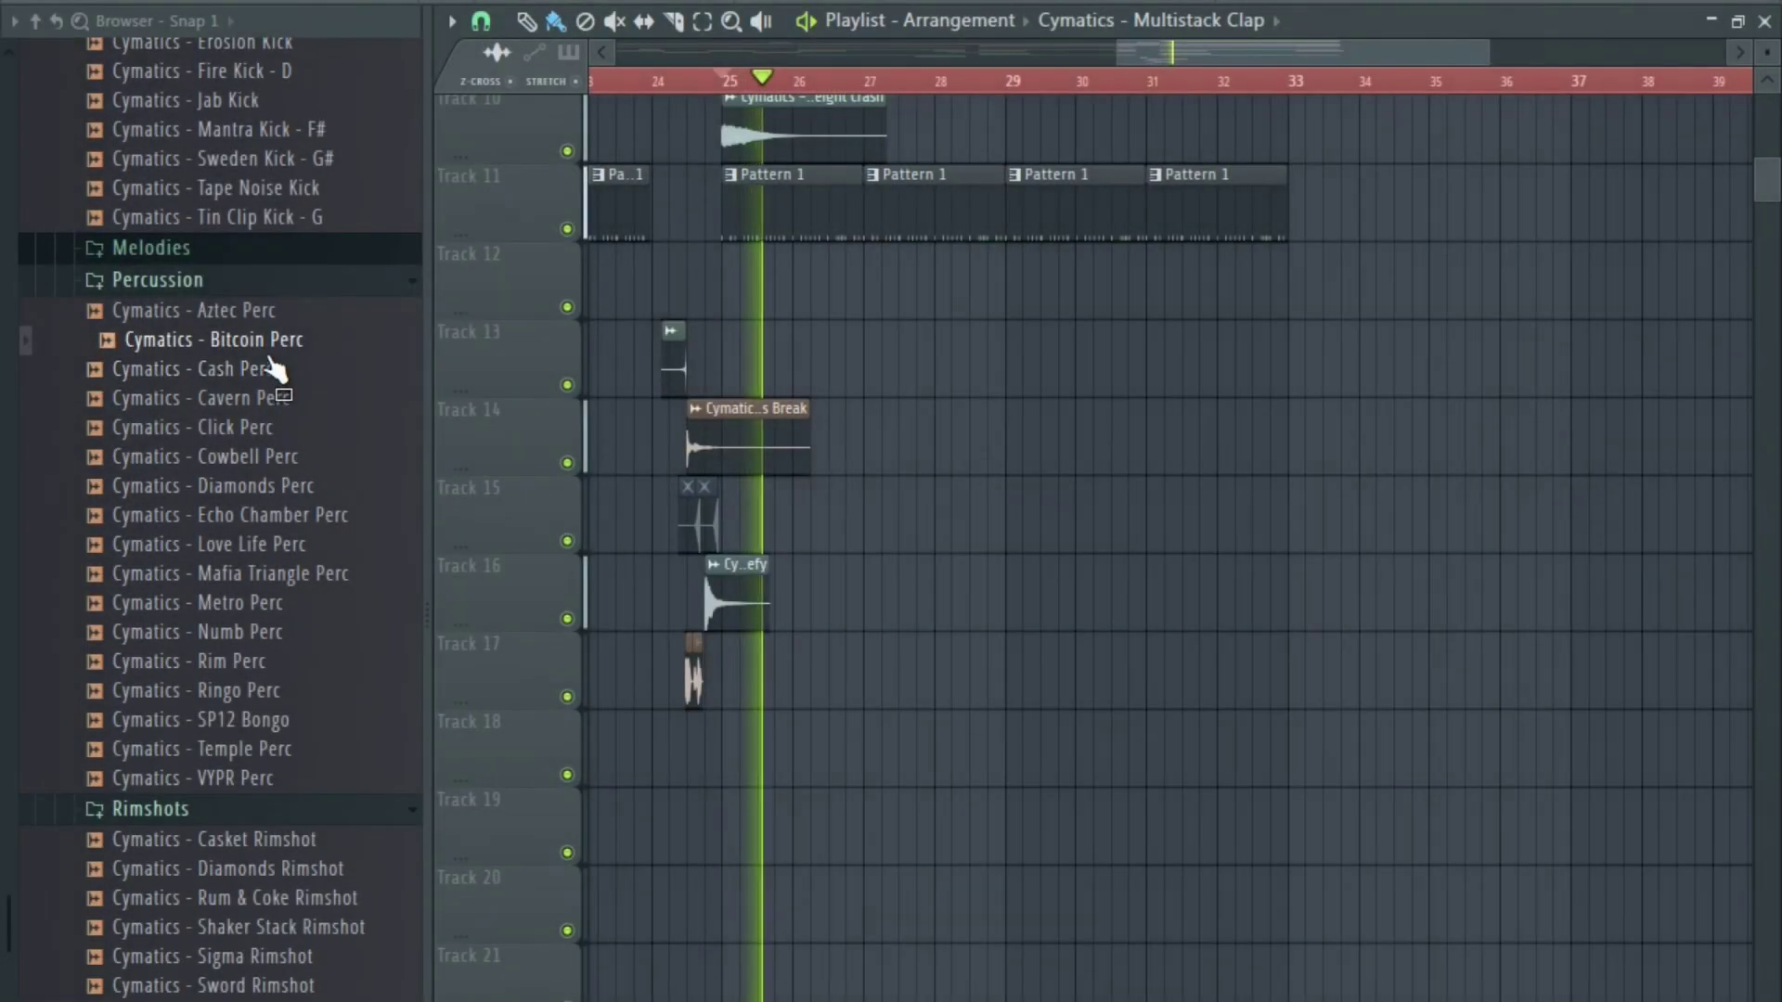
key("space")
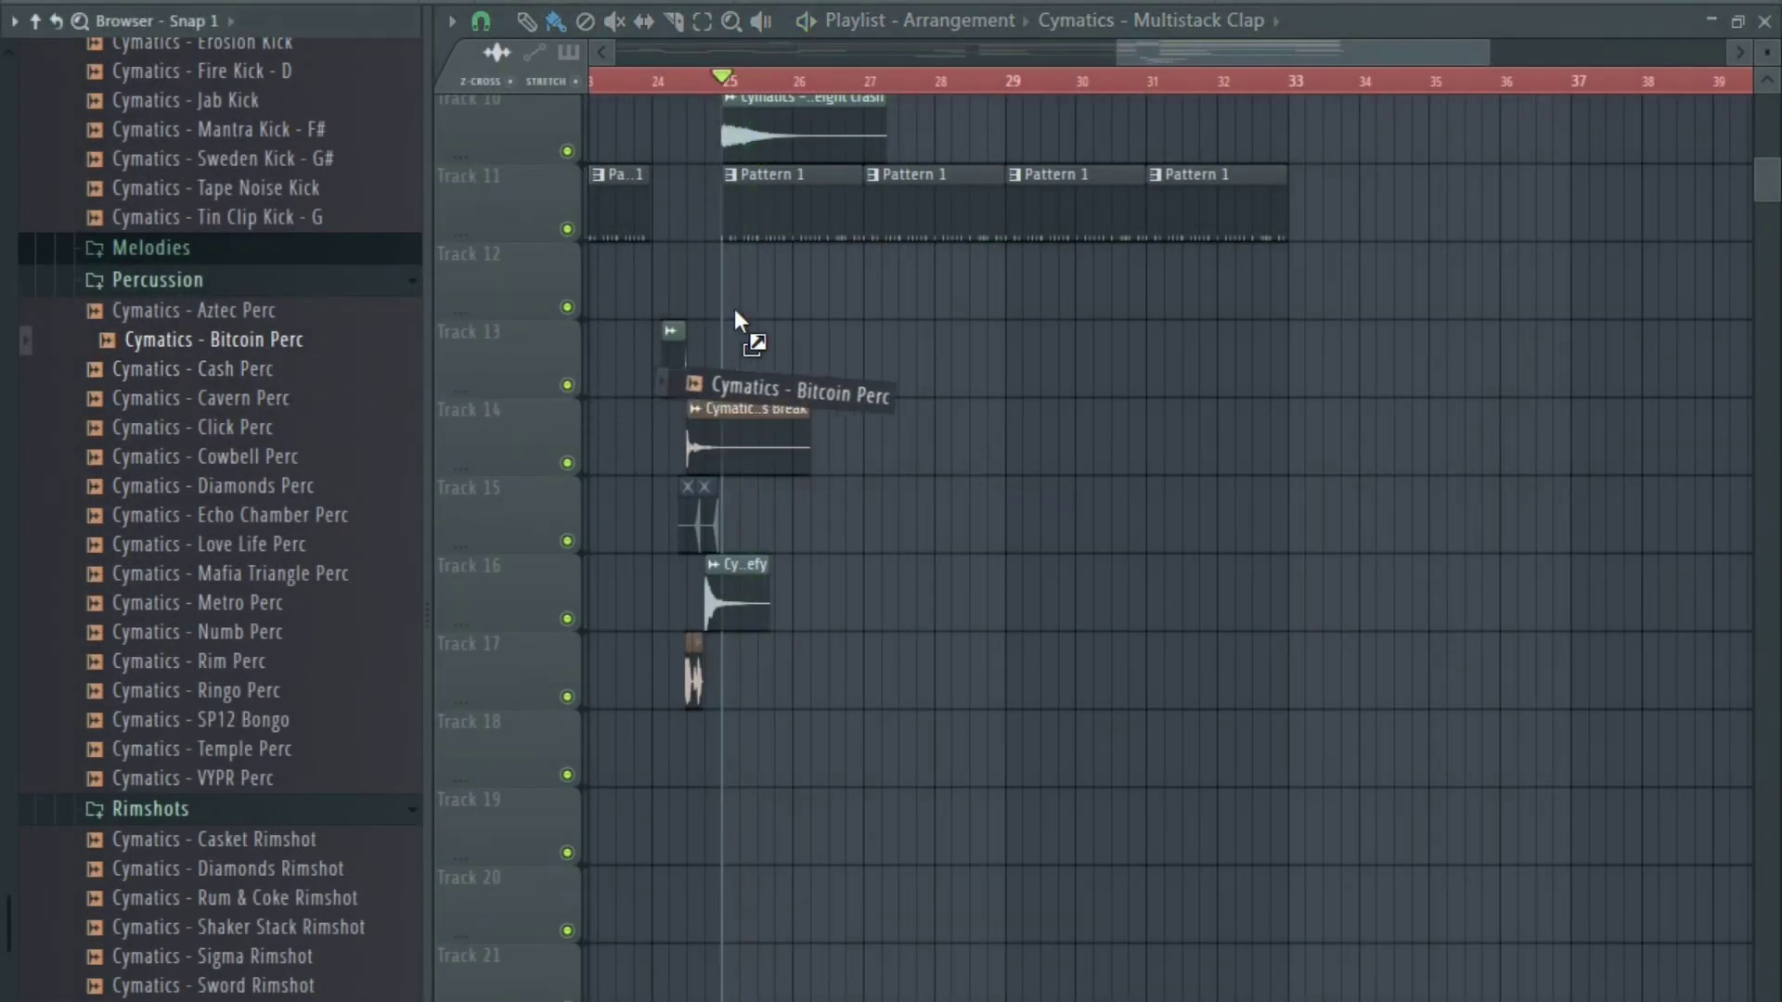
left_click_drag(763, 293, 764, 295)
key("space")
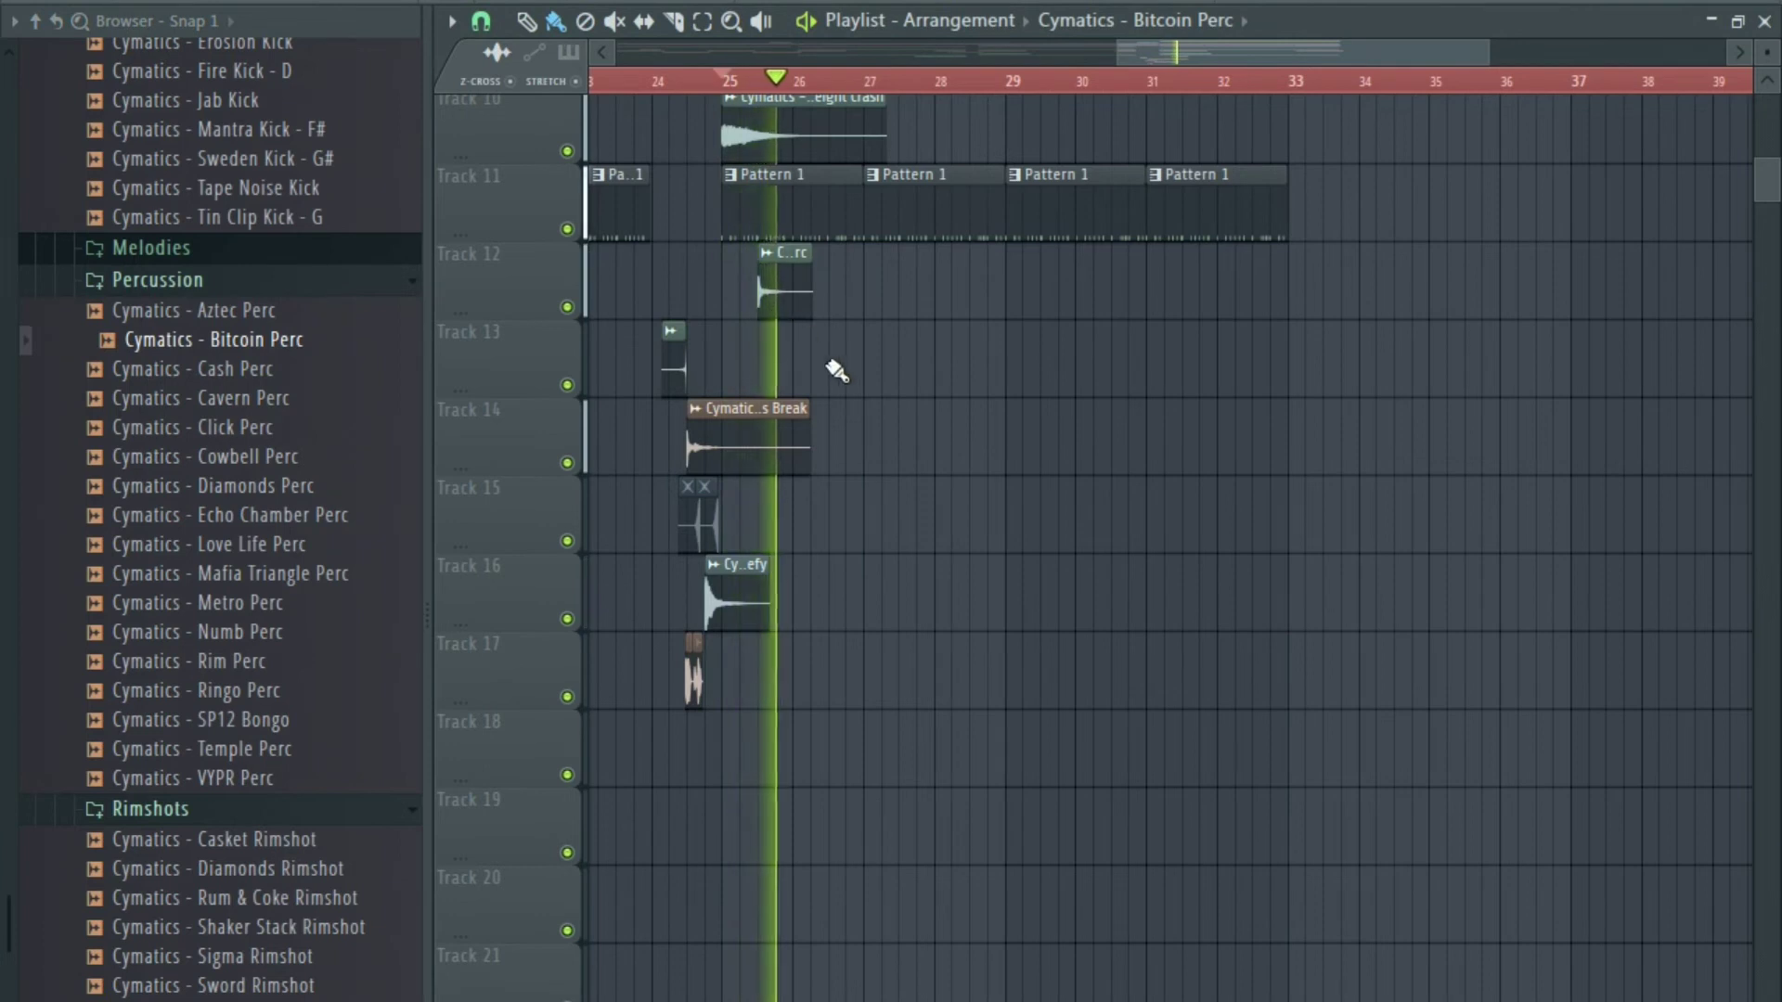
left_click(831, 287)
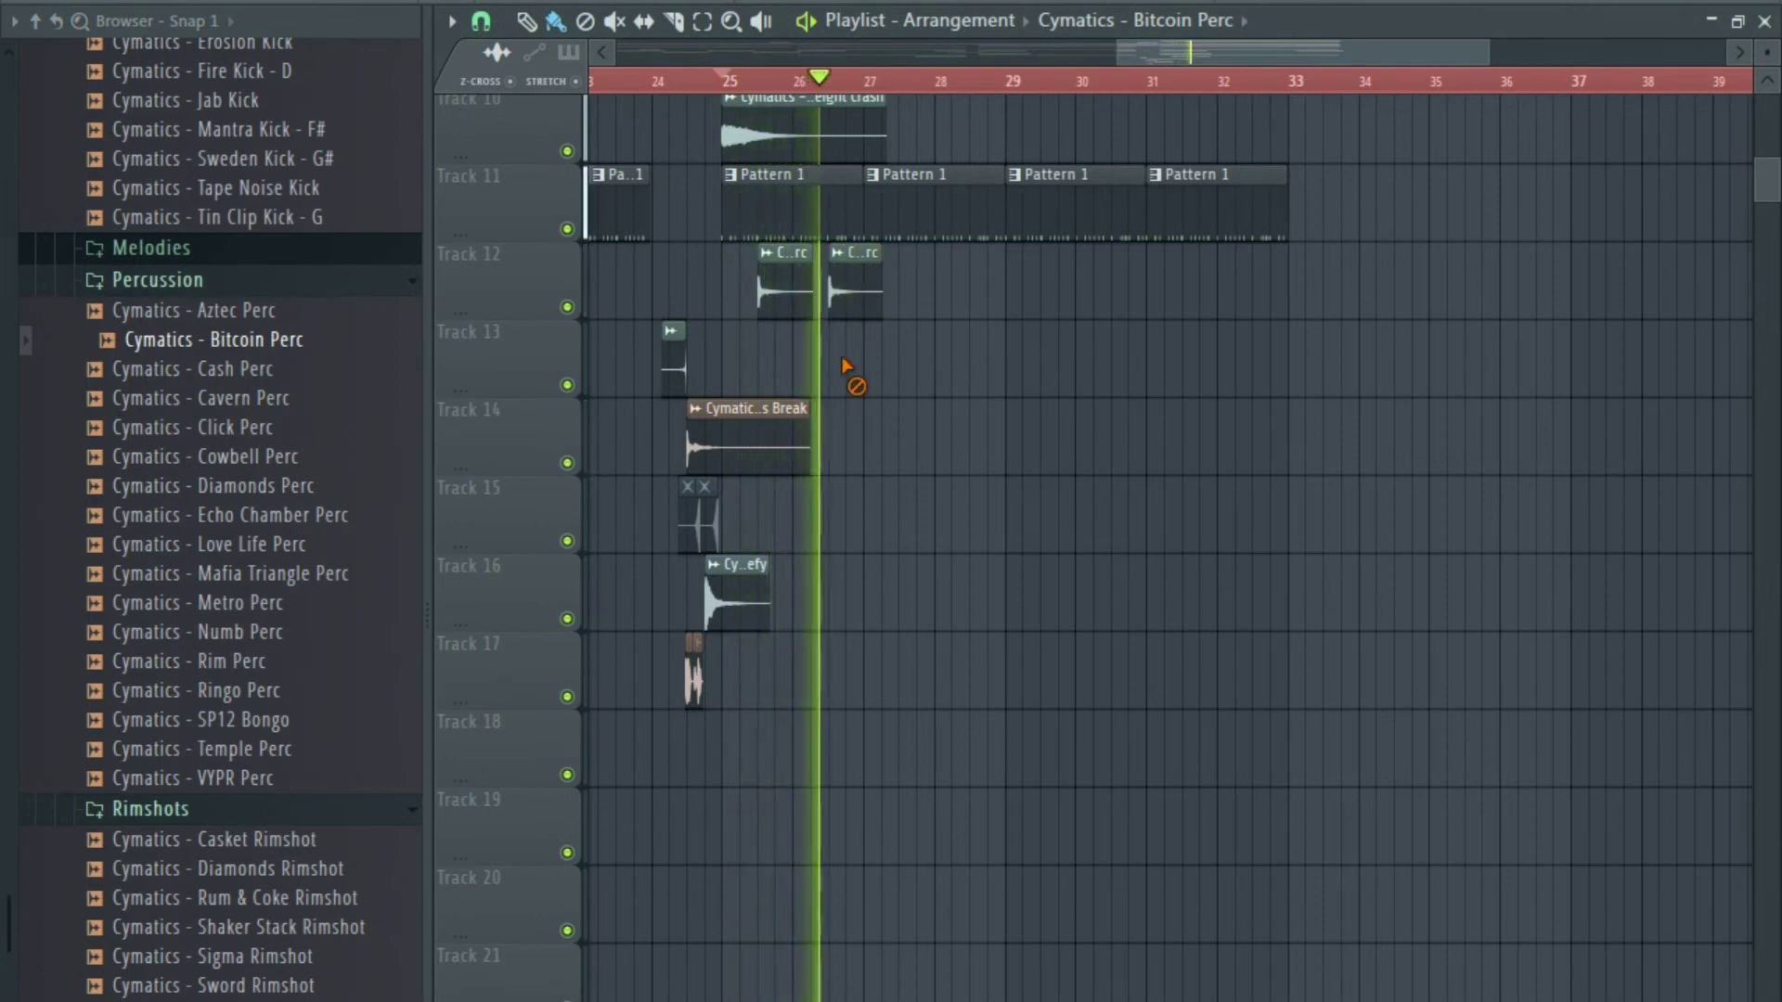
left_click(915, 297)
Replace the Bitcoin Perc sample in the track 12 clips with Cymatics - Cavern Perc.
left_click(248, 399)
key("space")
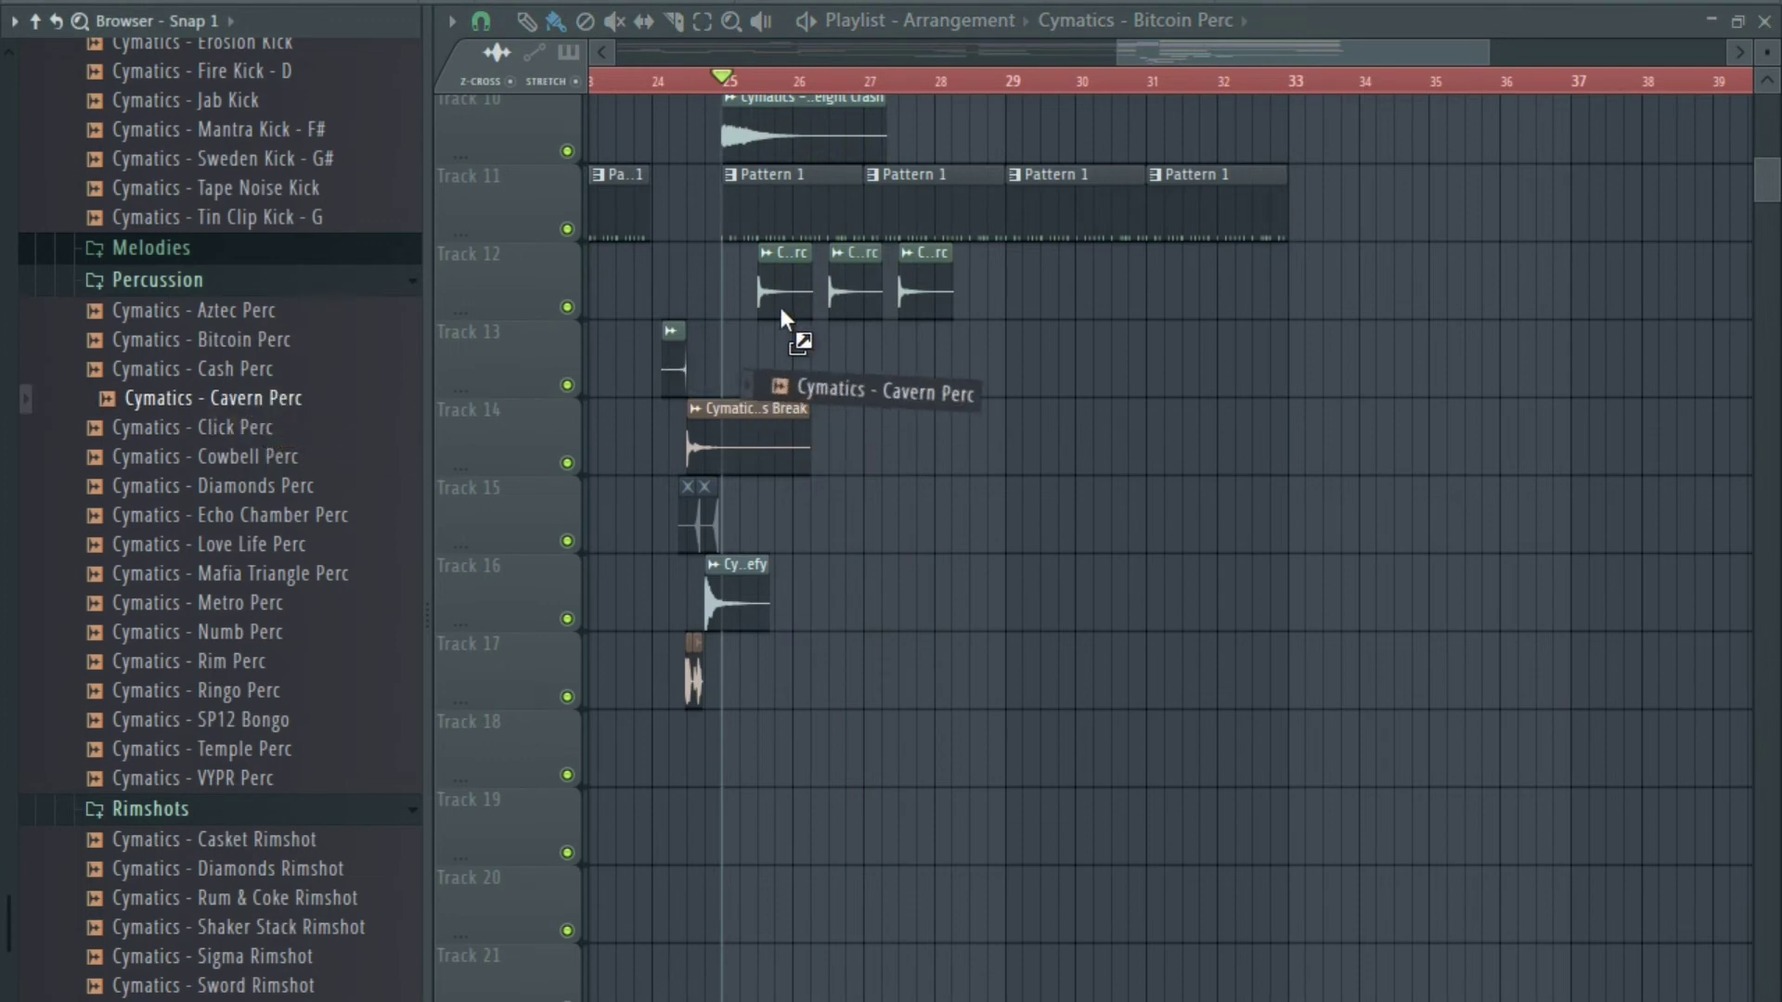
left_click_drag(781, 310, 793, 298)
key("space")
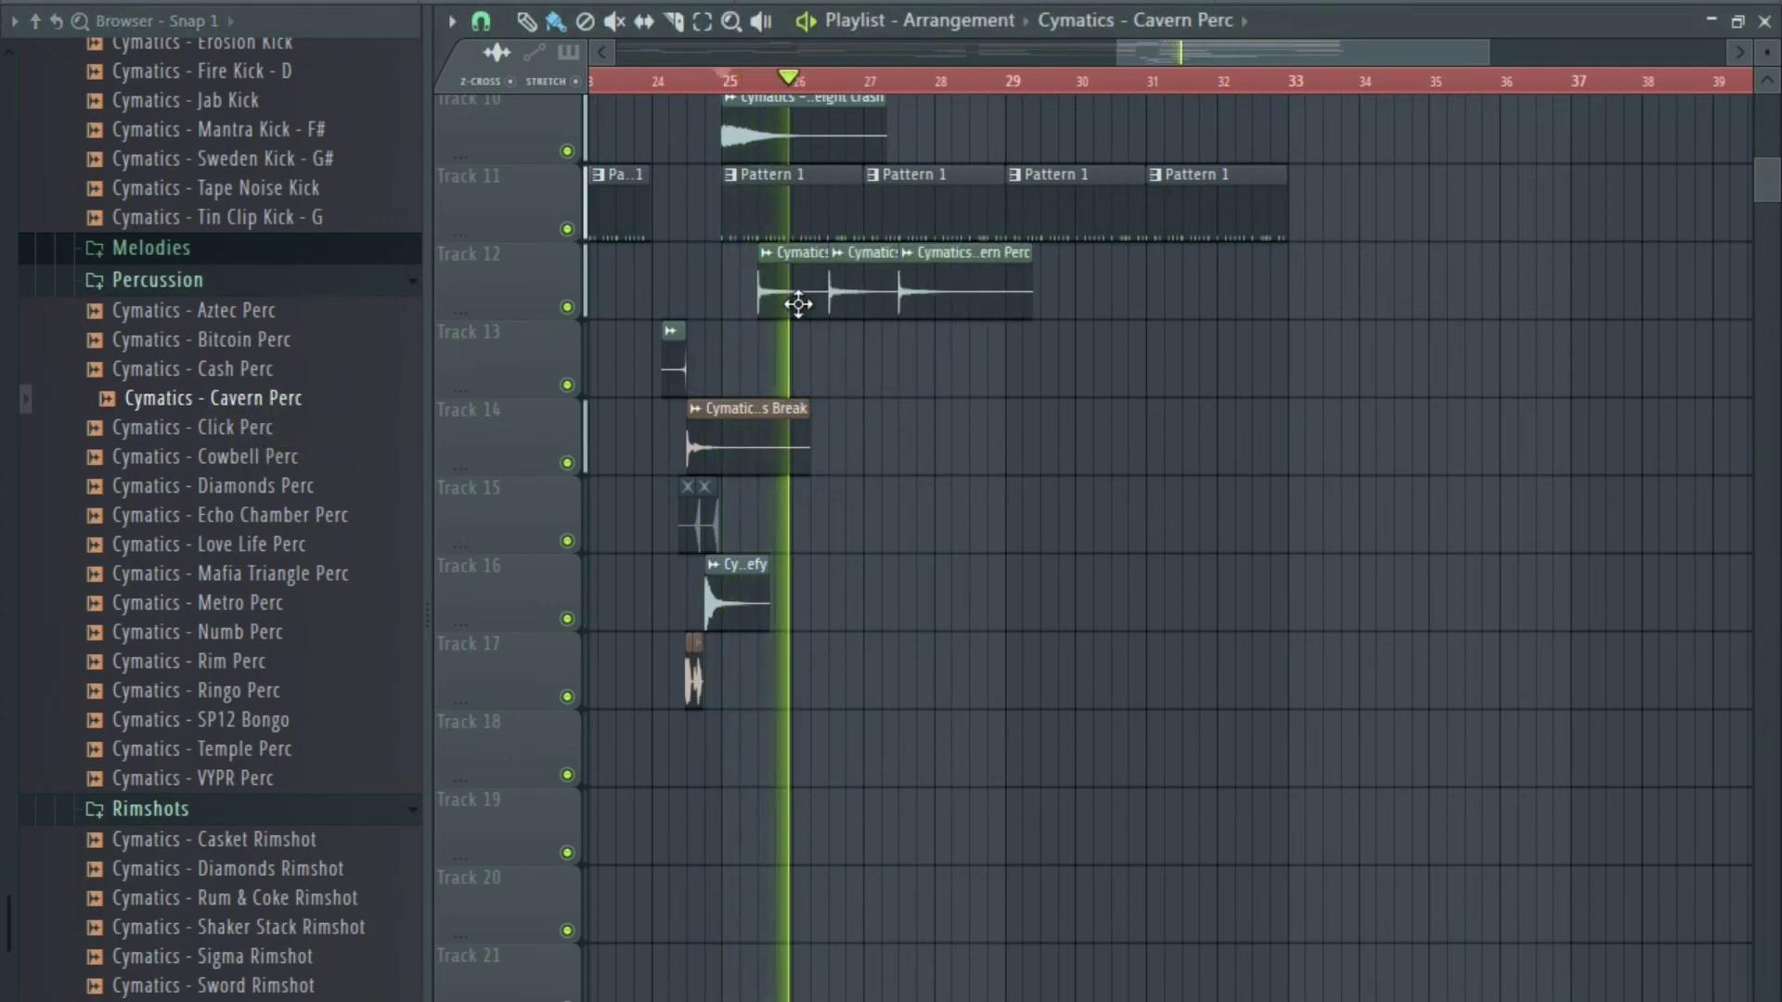
double_click(795, 290)
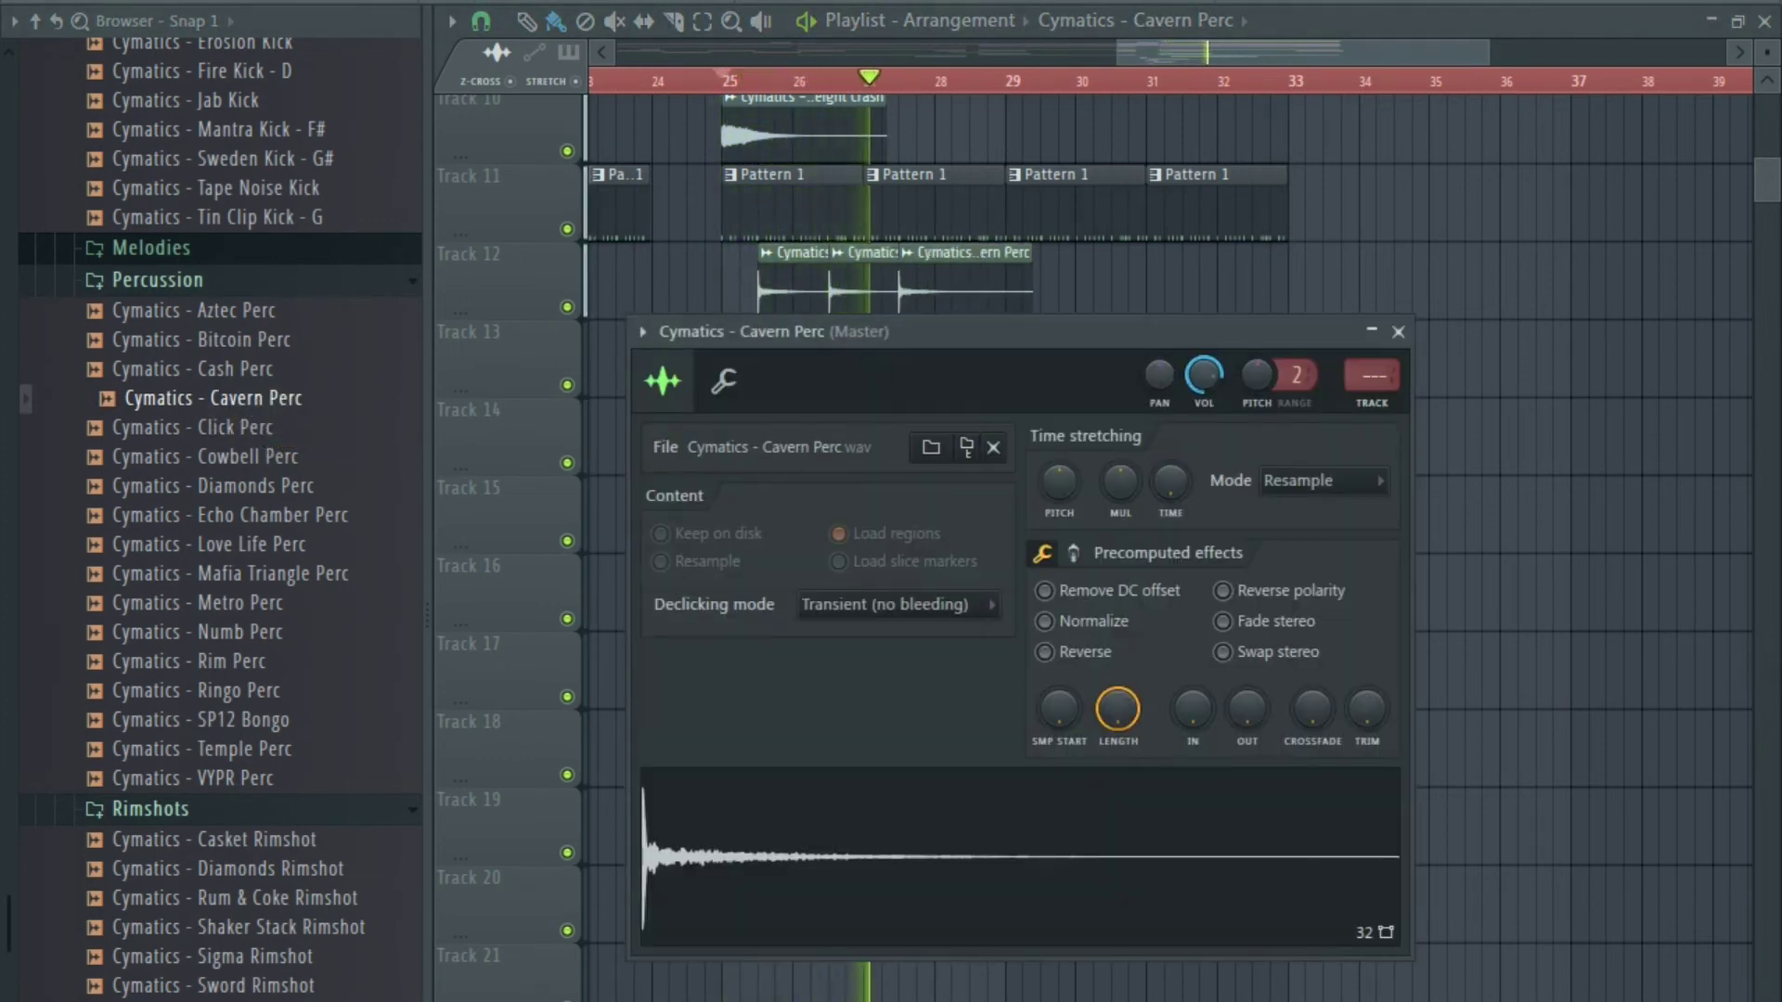
left_click(1399, 333)
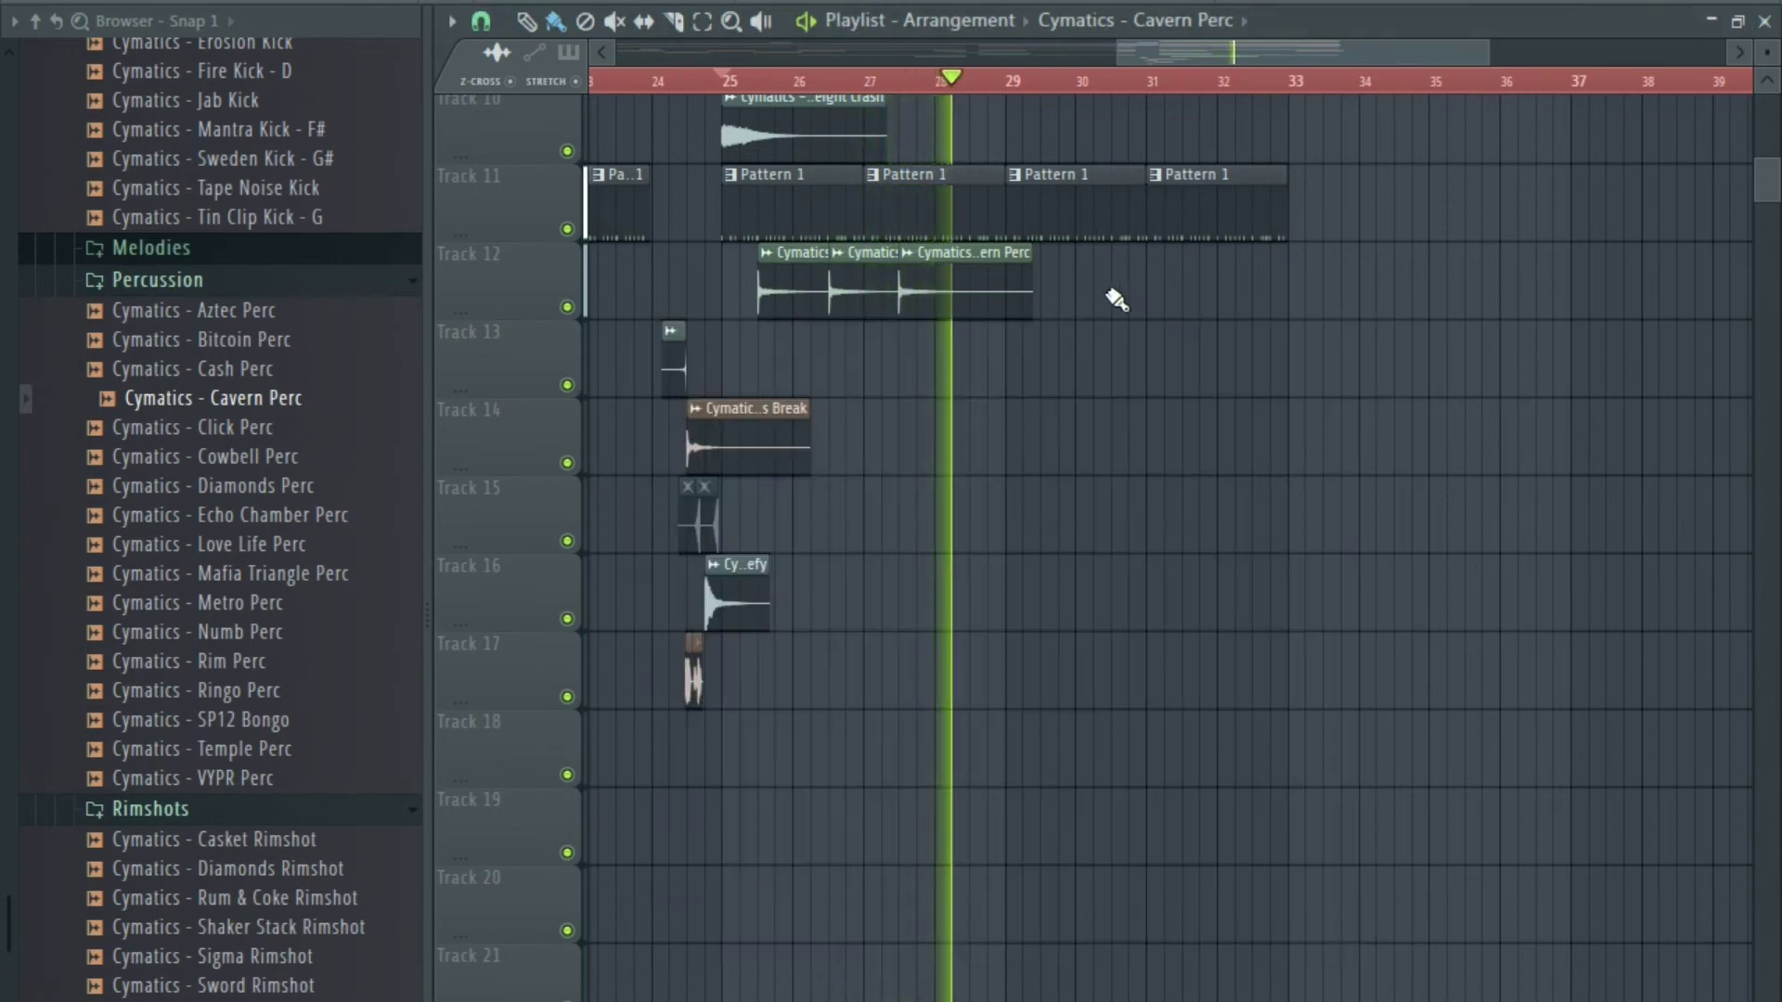
key("space")
Place Cymatics - Mafia Triangle Perc at a lowered volume on track 13 in the middle of bars 26 and 28.
left_click(212, 438)
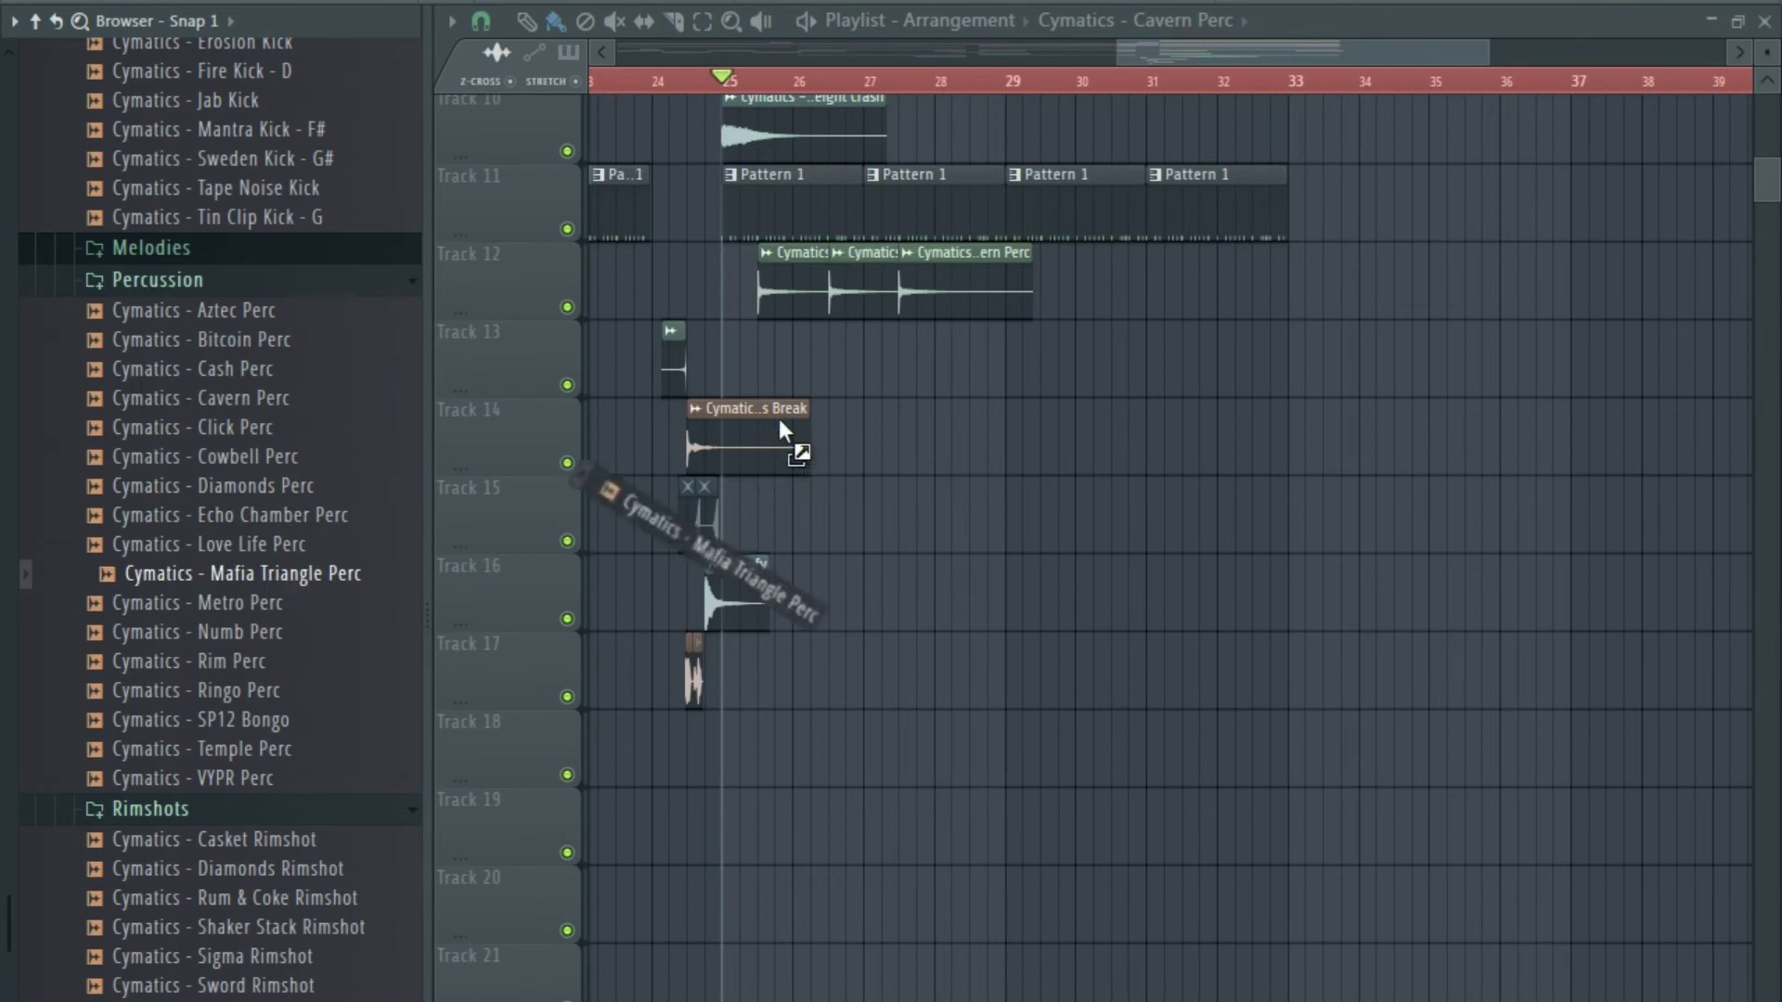
left_click_drag(778, 419, 794, 381)
key("space")
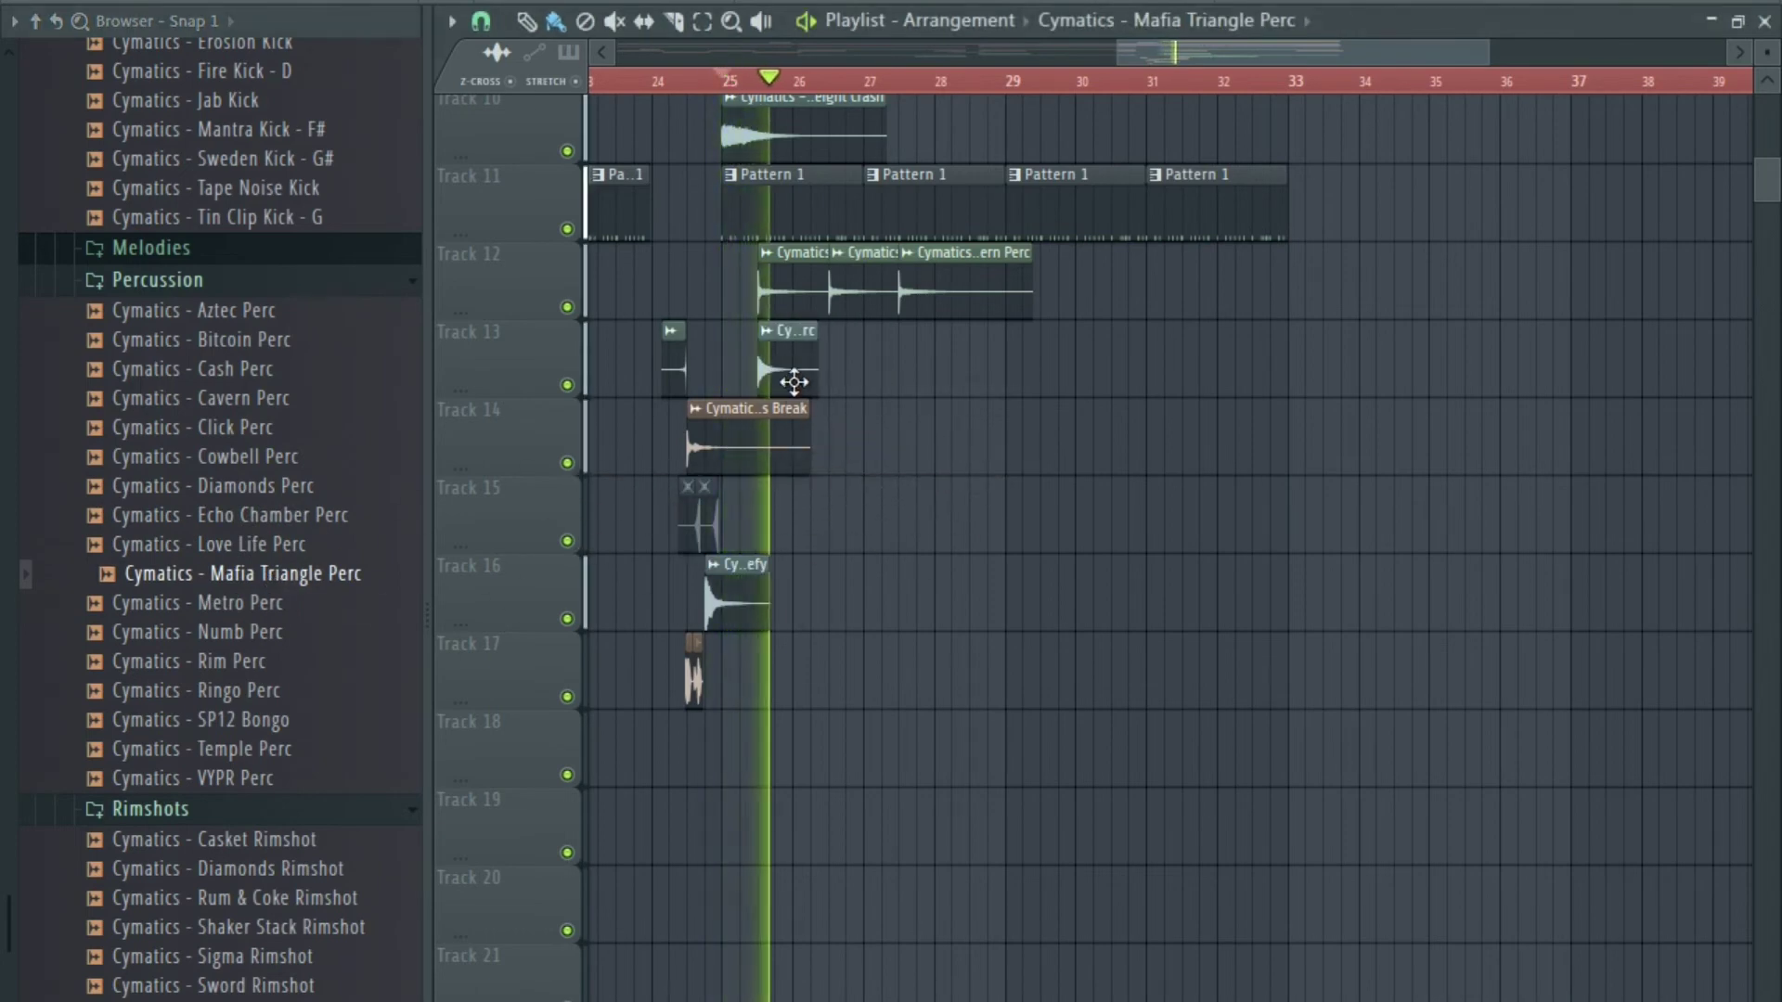
double_click(794, 382)
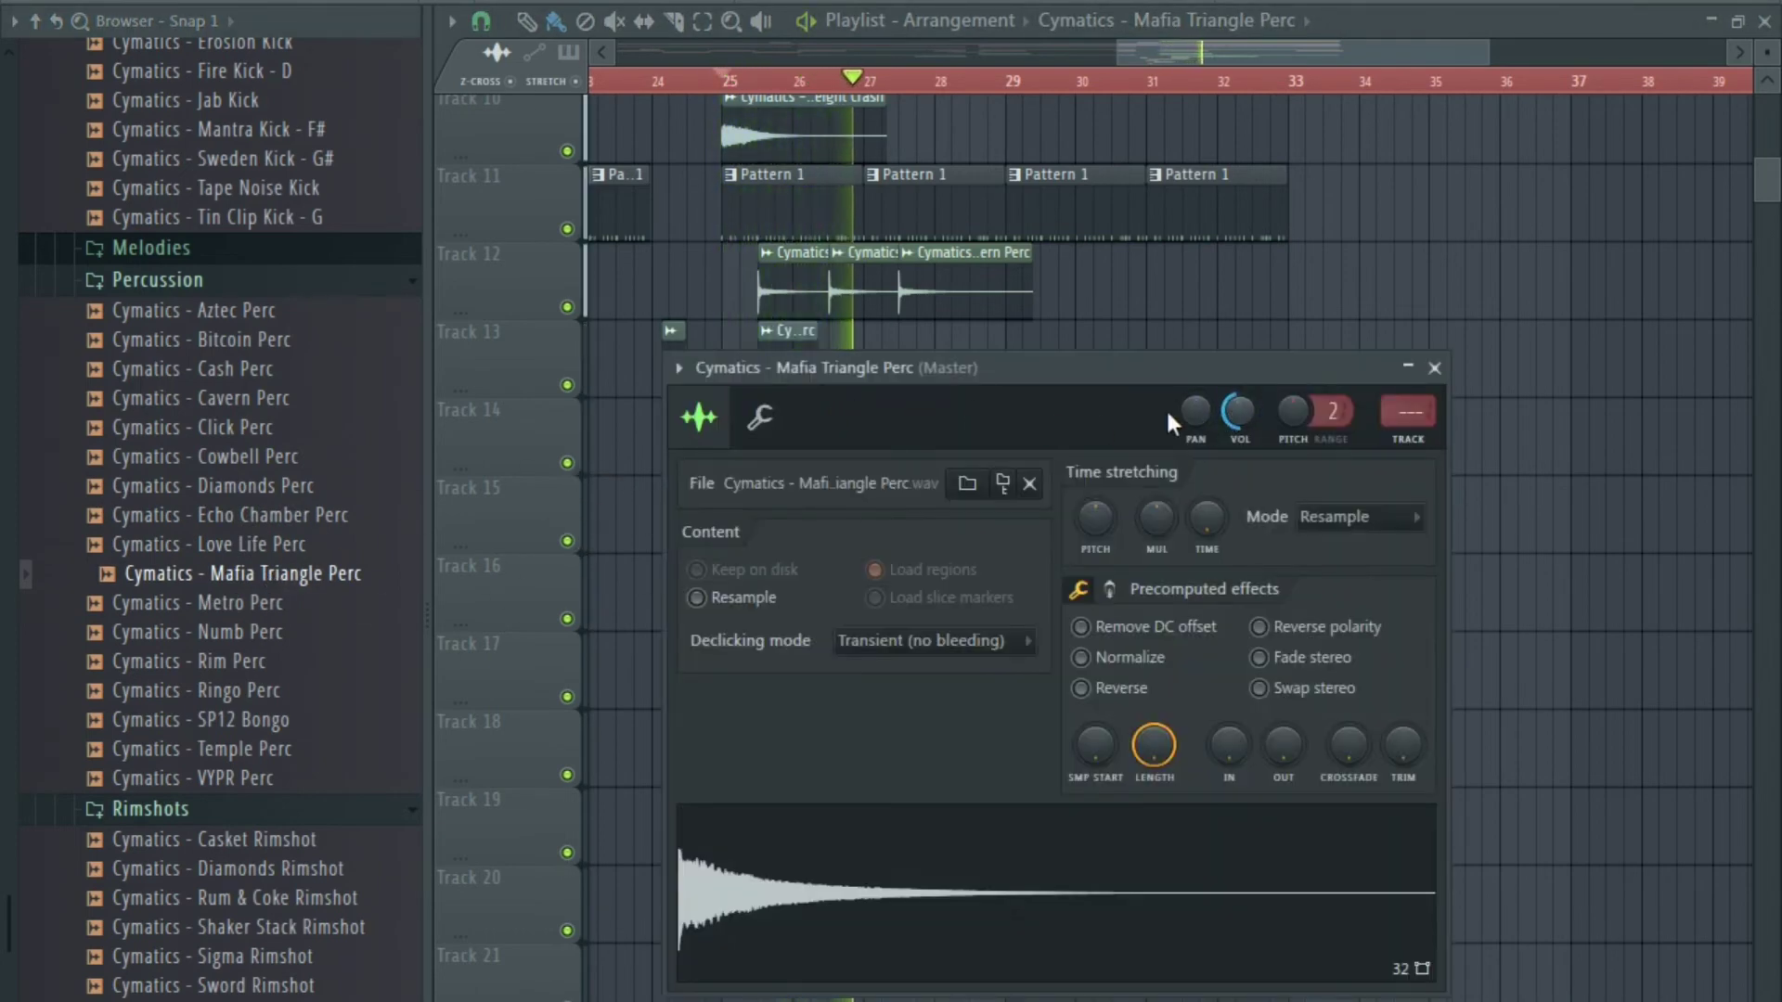
key("Escape")
left_click_drag(791, 350, 864, 349)
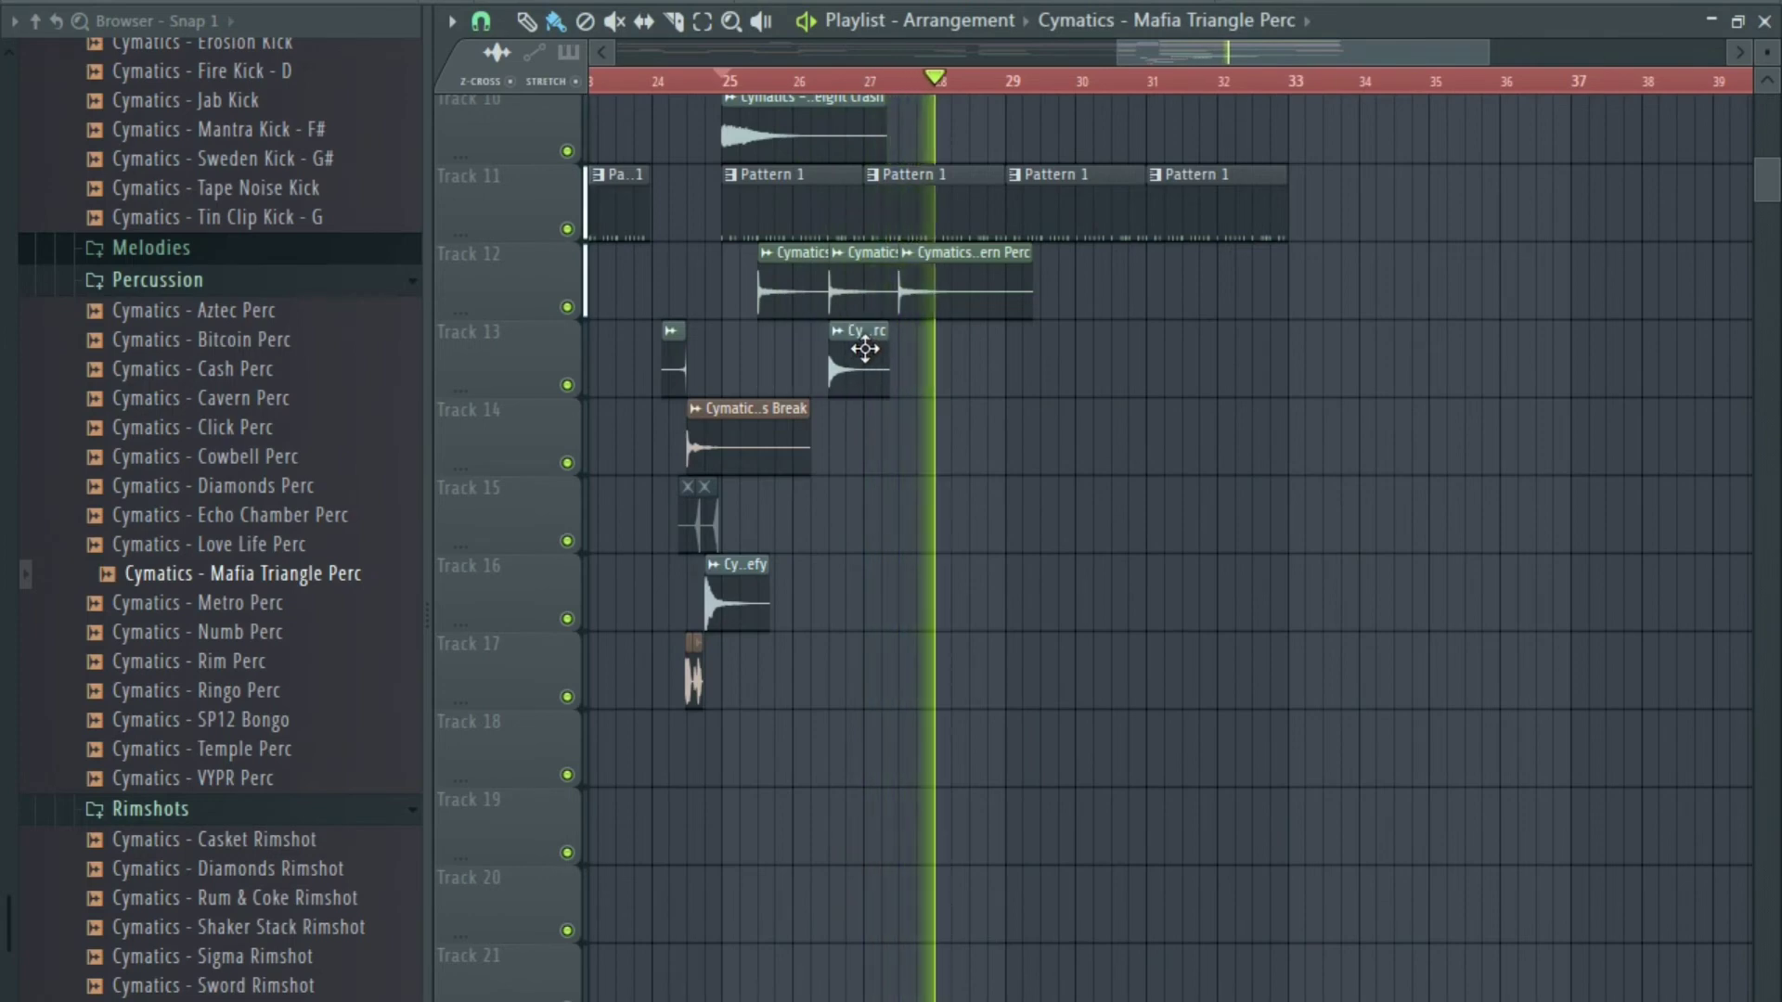
left_click(974, 370)
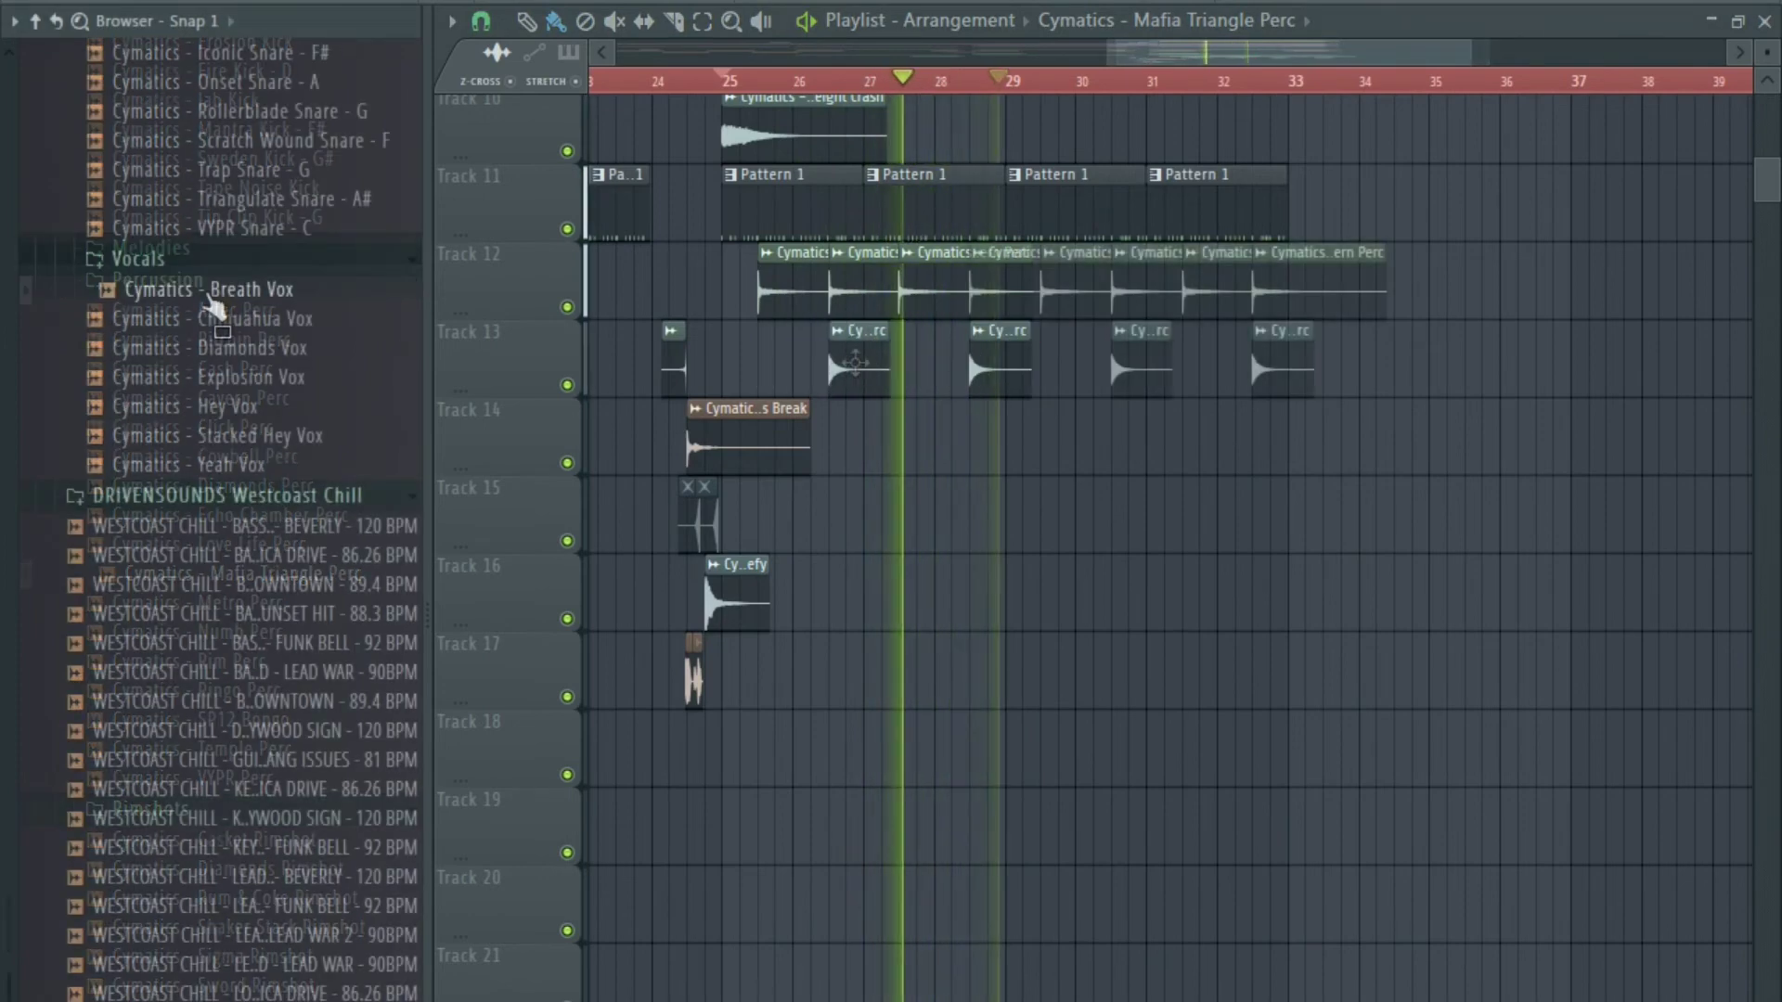
Place Cymatics - Breath Vox clips on track 17 in bars 25 and 29.
left_click_drag(139, 291, 761, 687)
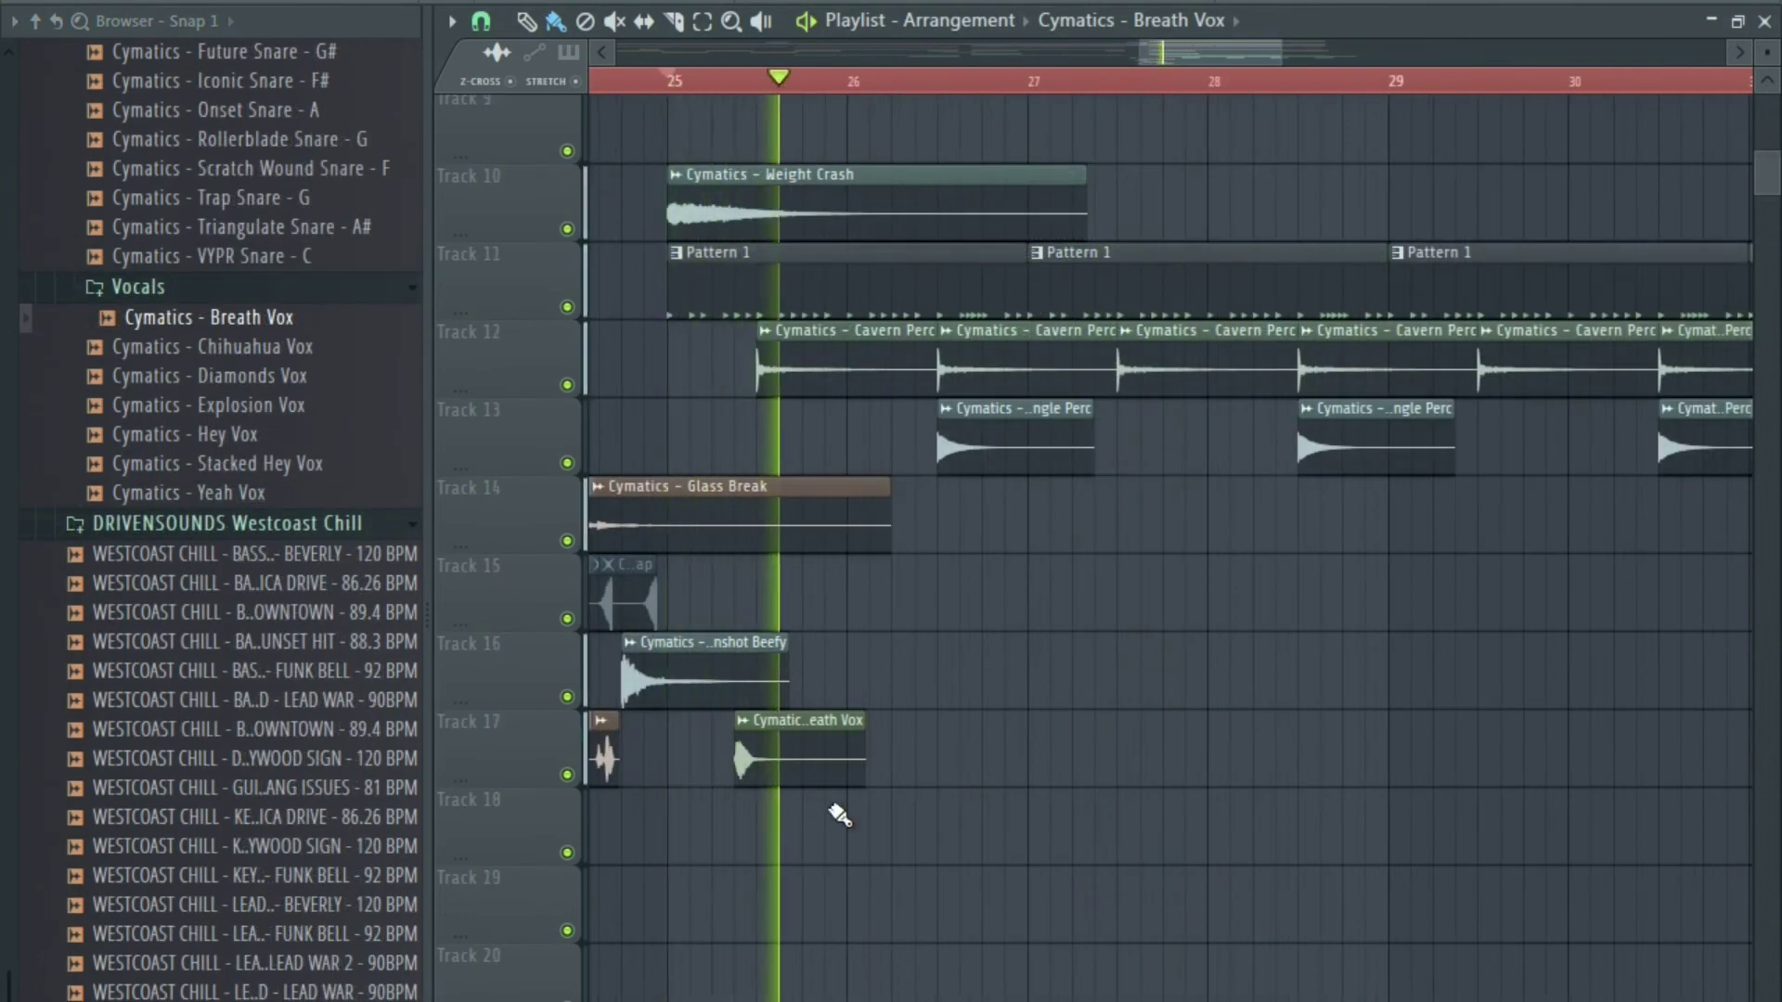
double_click(787, 777)
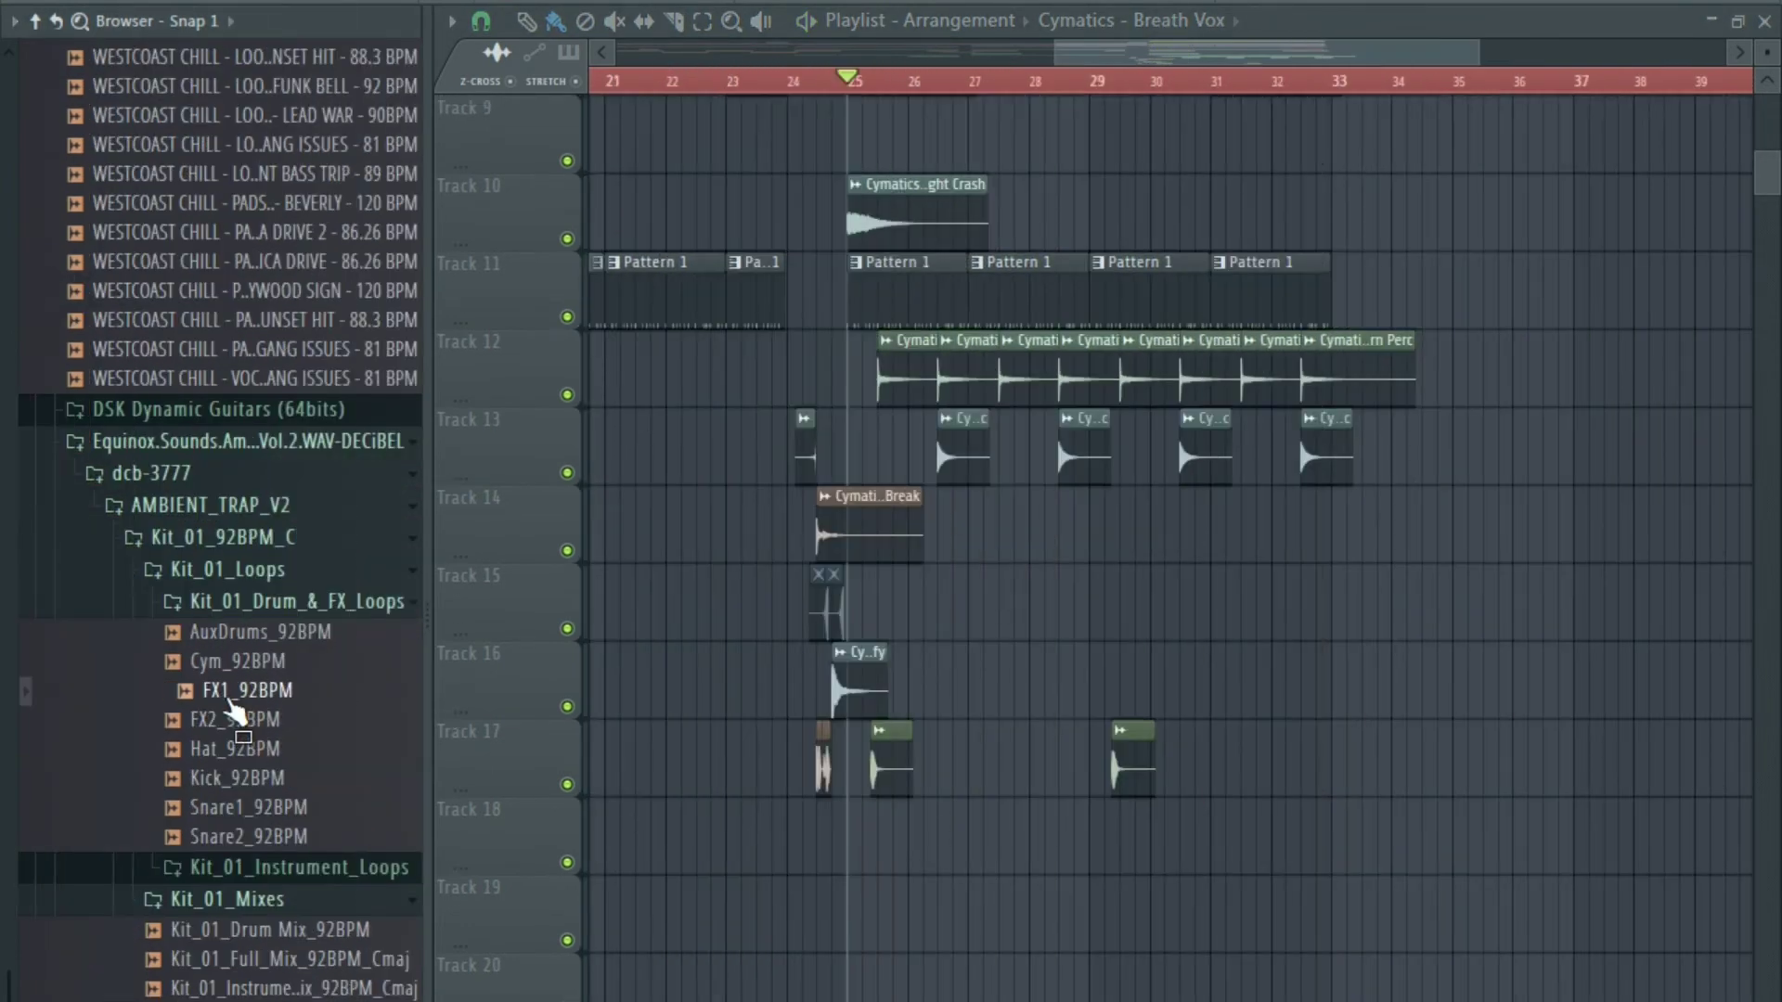
Place the FX2_92BPM loop on track 18 at the start of bar 25 and audition it from bar 24.
left_click_drag(855, 837, 855, 837)
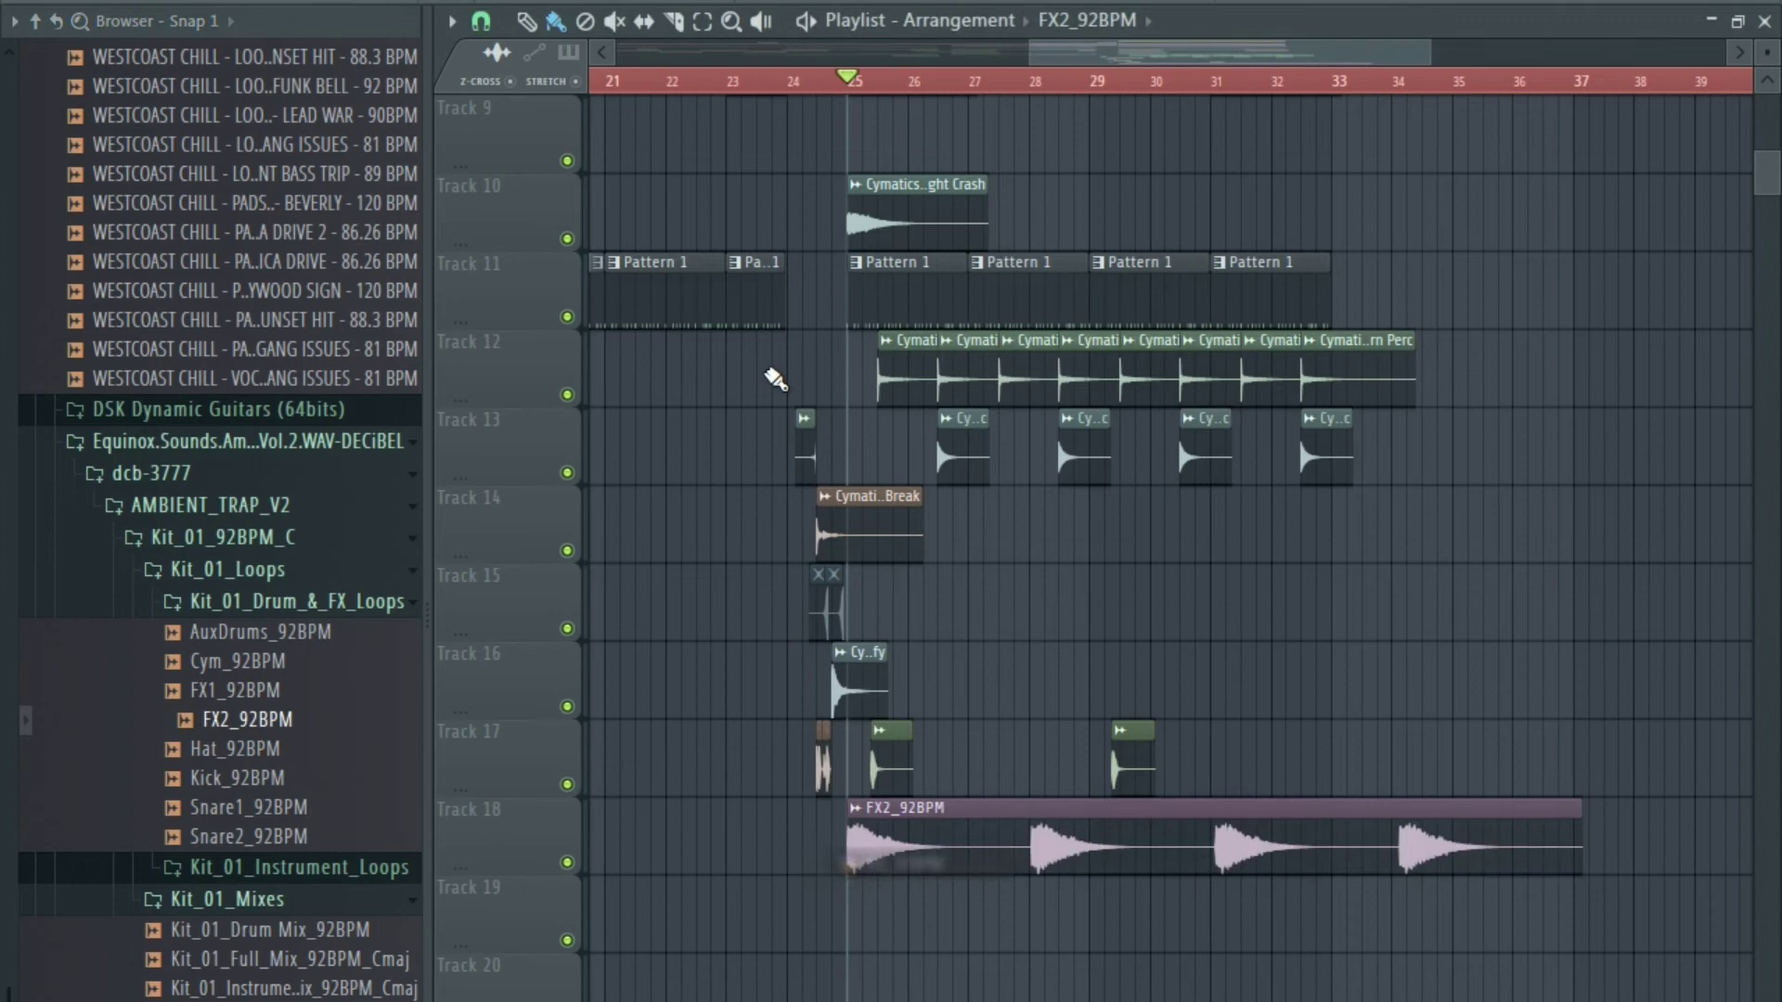
left_click(794, 86)
key("space")
scroll(909, 594, "down", 3)
scroll(929, 670, "up", 2)
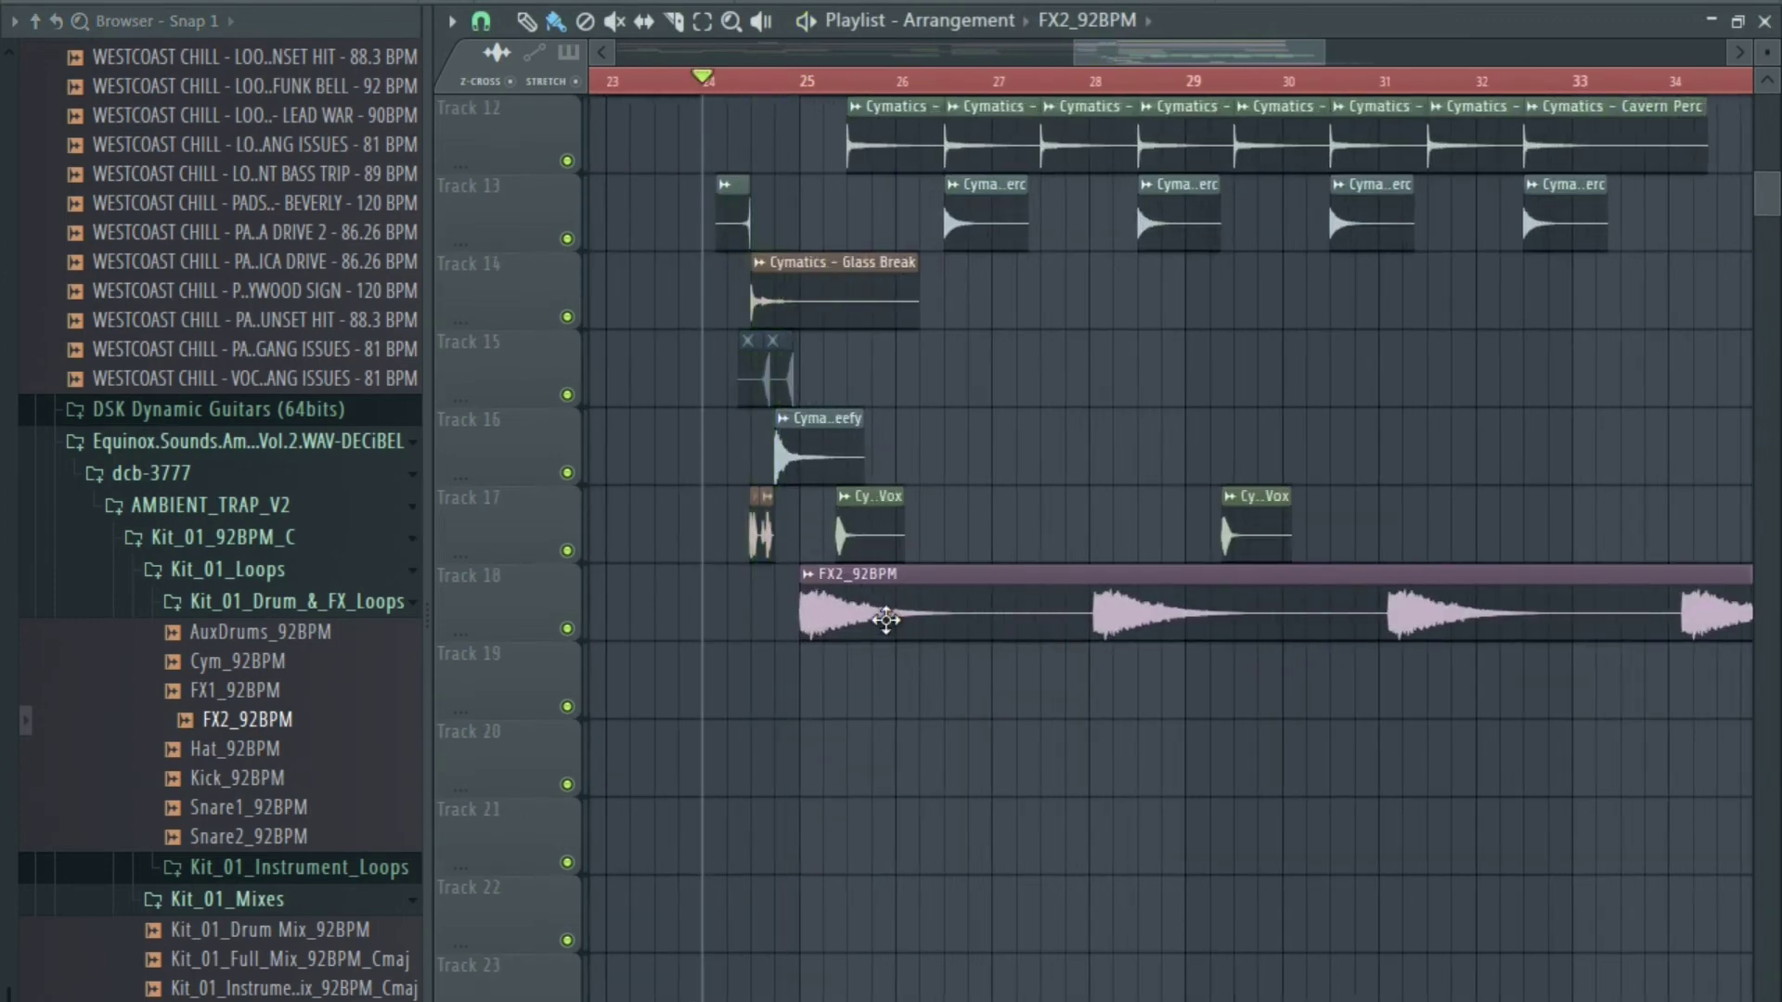
double_click(894, 616)
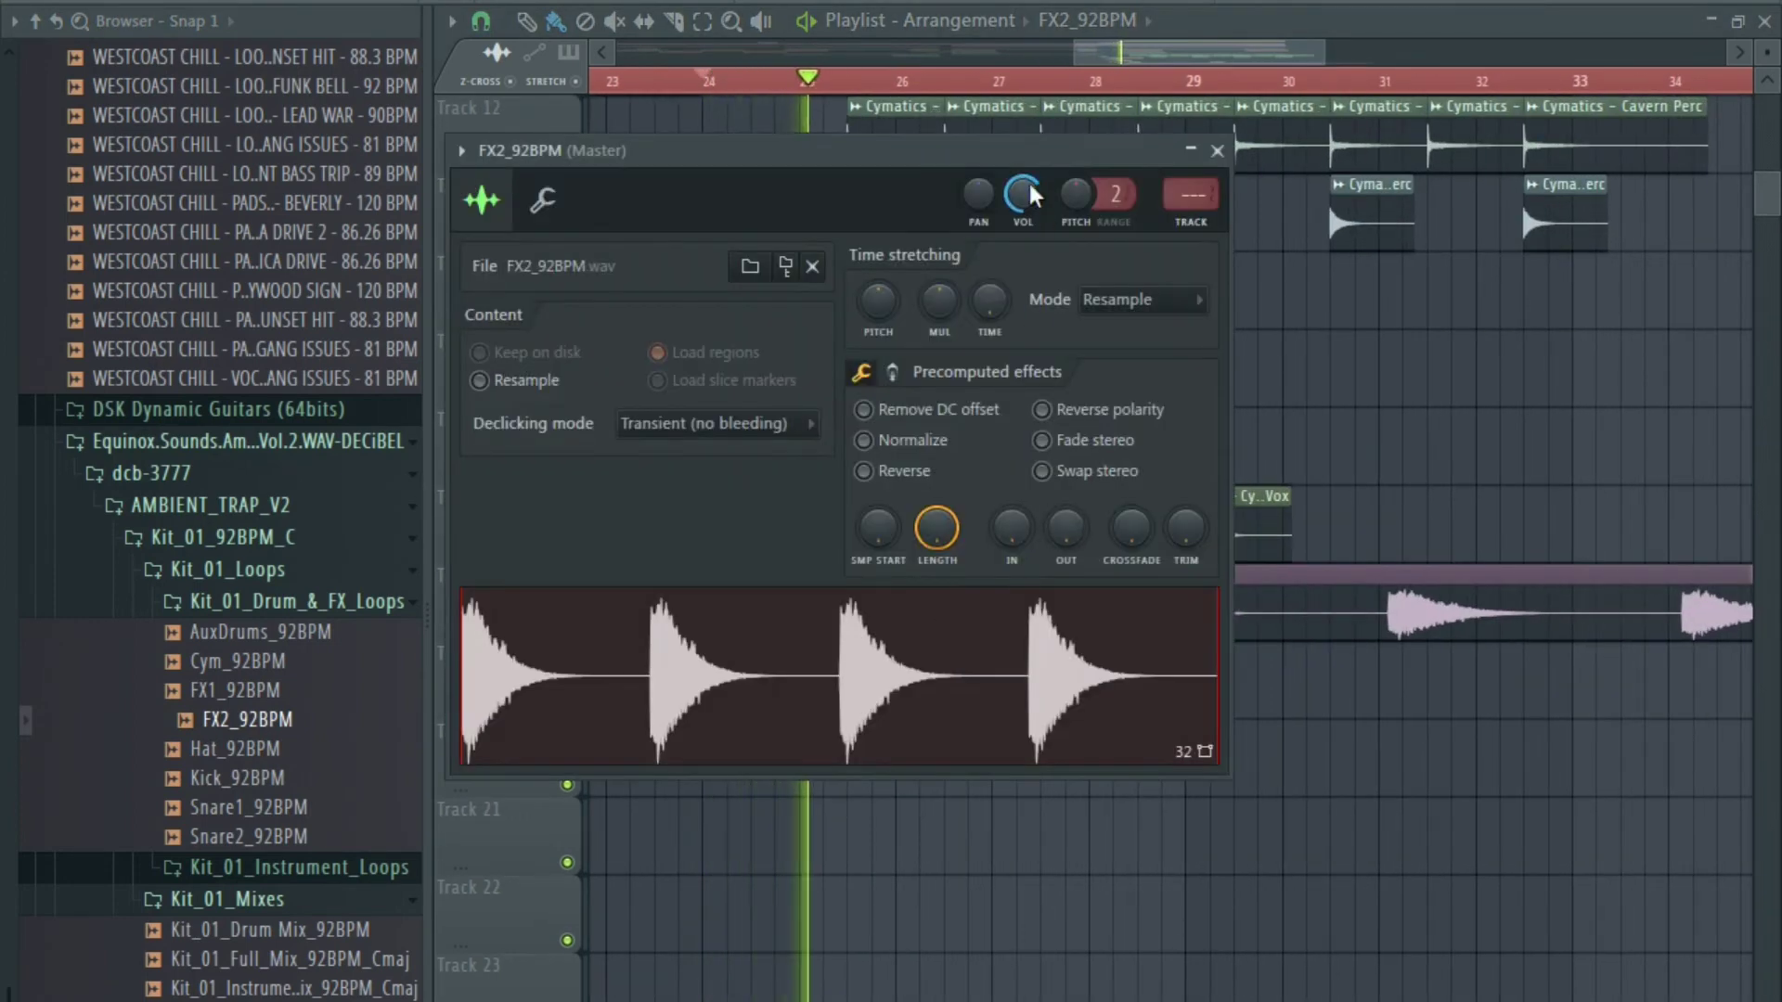
key("Escape")
Slice the FX2_92BPM clip on track 18 at bar 28 and delete everything after the cut.
right_click(1093, 409)
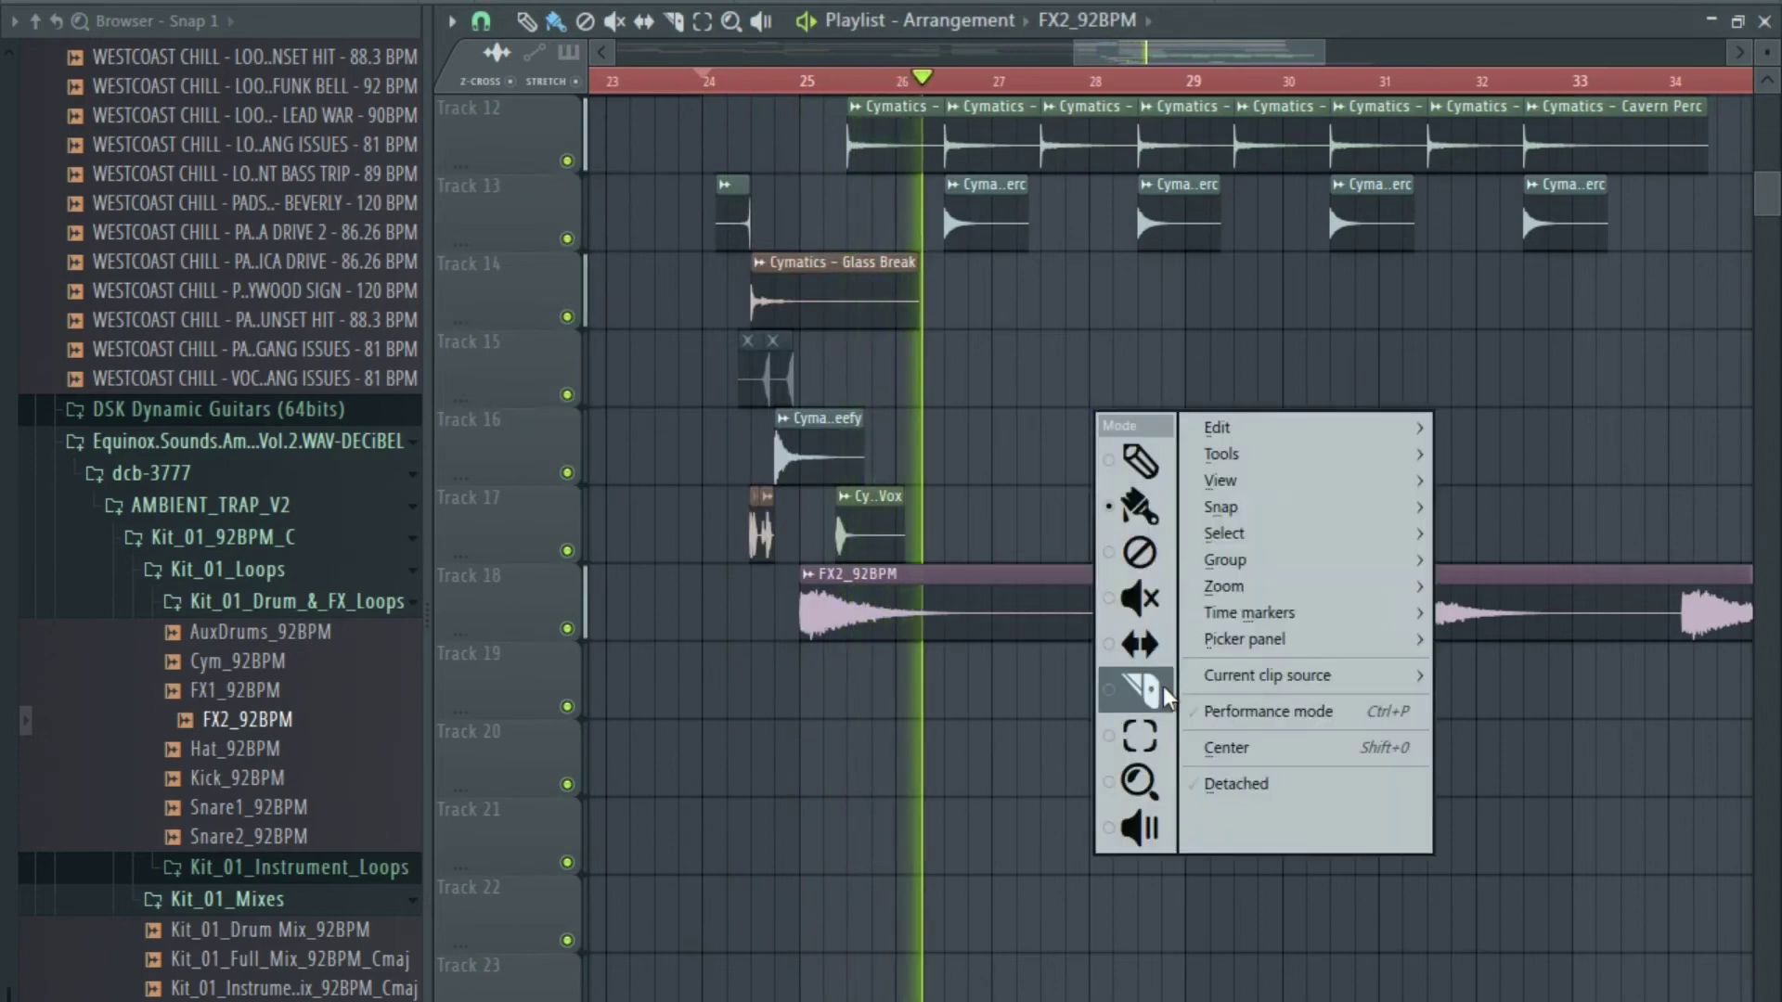
left_click(1158, 692)
key("space")
left_click_drag(1095, 577, 1102, 637)
middle_click(1103, 631)
left_click(1147, 707)
right_click(1121, 623)
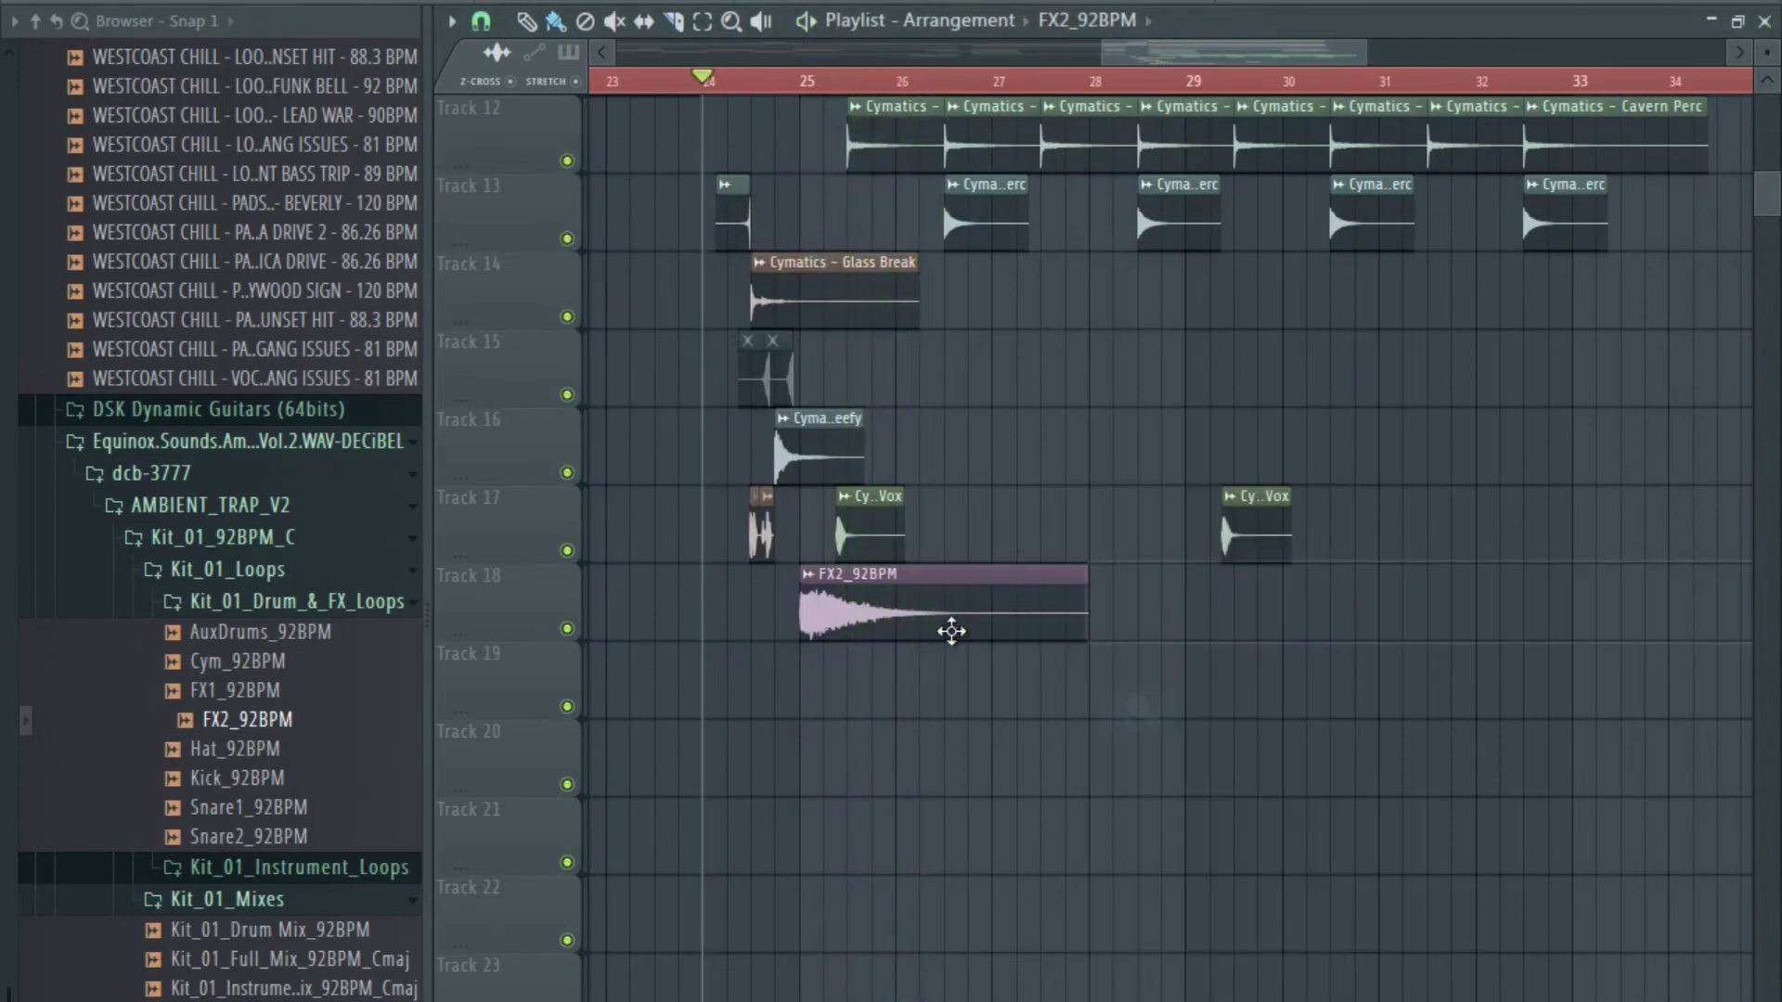
Solo track 18 and route the FX2_92BPM channel to mixer insert 19.
double_click(859, 614)
key("Escape")
key("space")
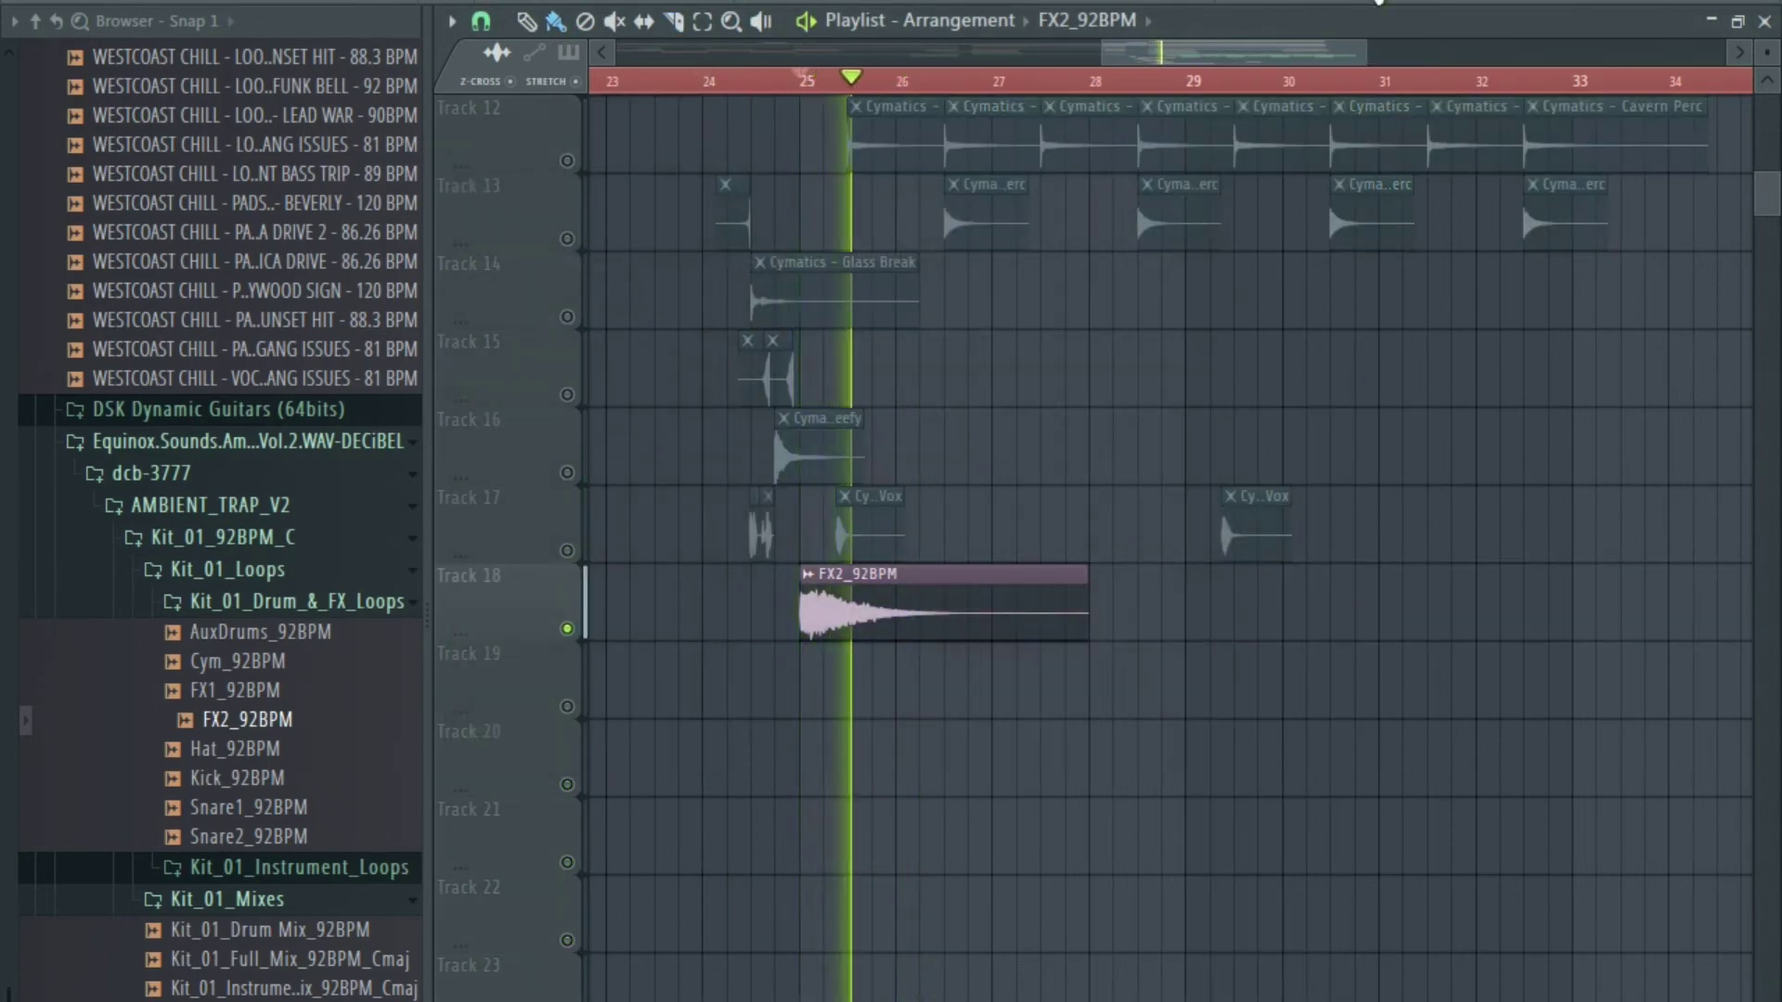
key("F9")
key("F9")
double_click(987, 609)
key("space")
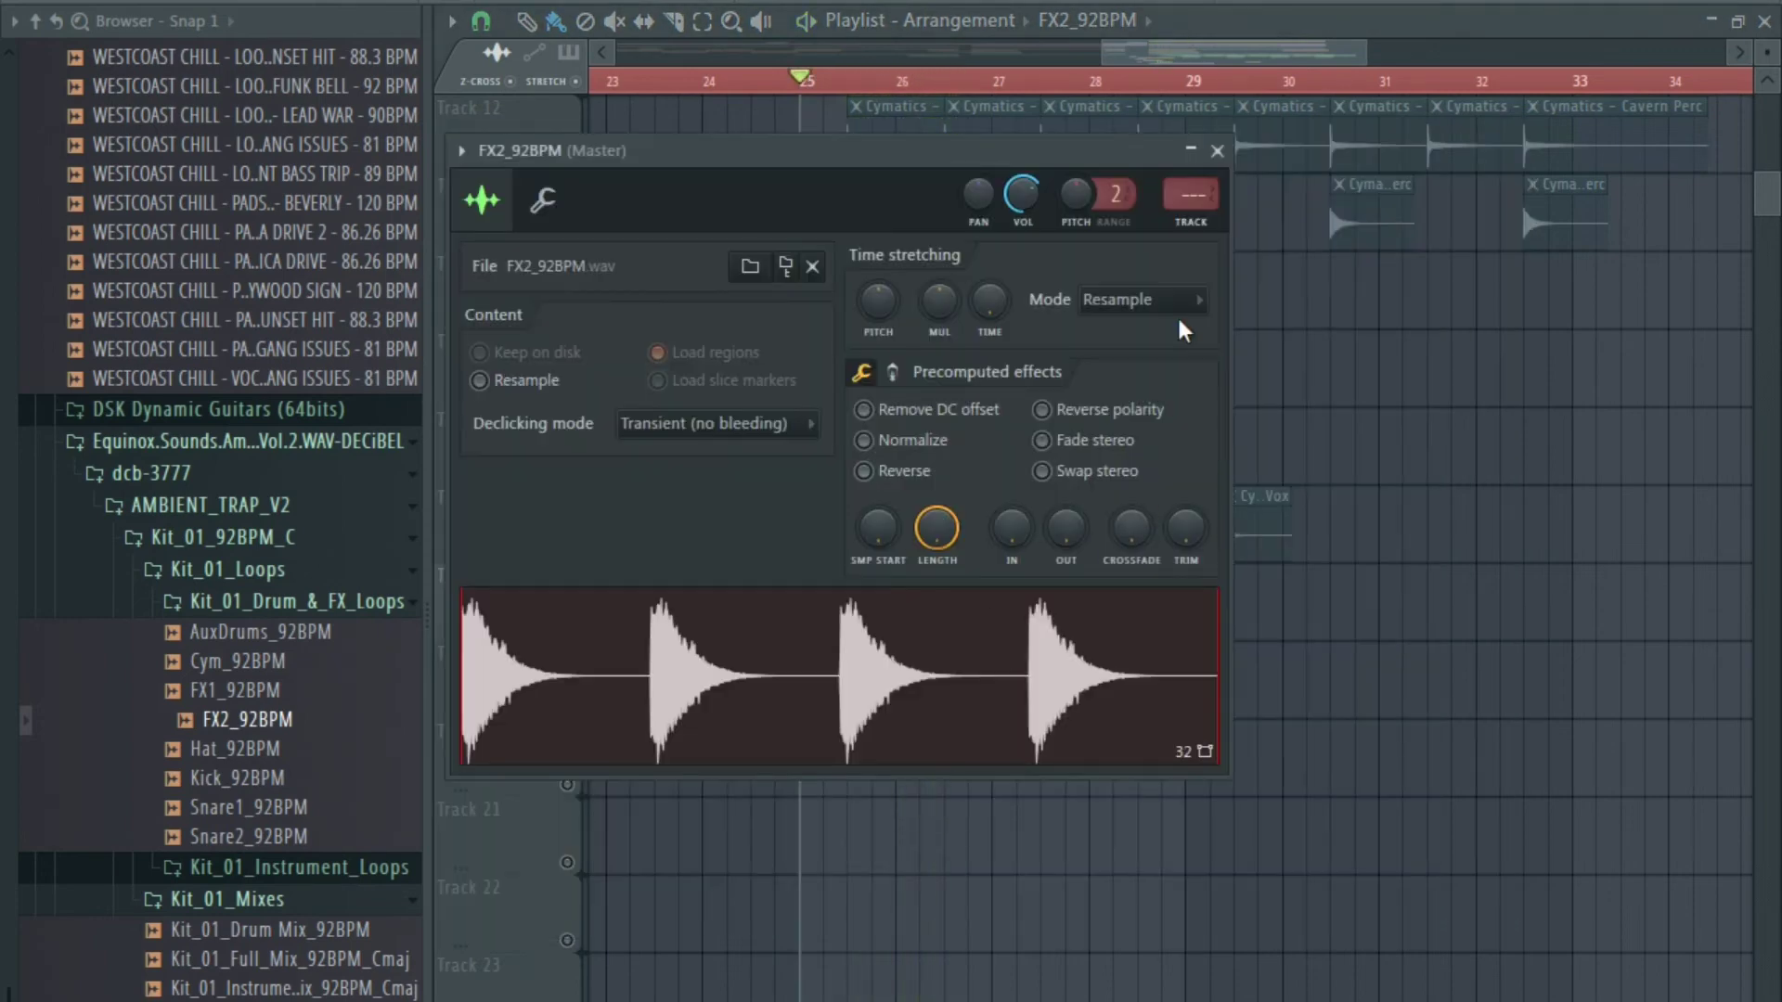
left_click_drag(1198, 194, 1198, 149)
left_click(1365, 1)
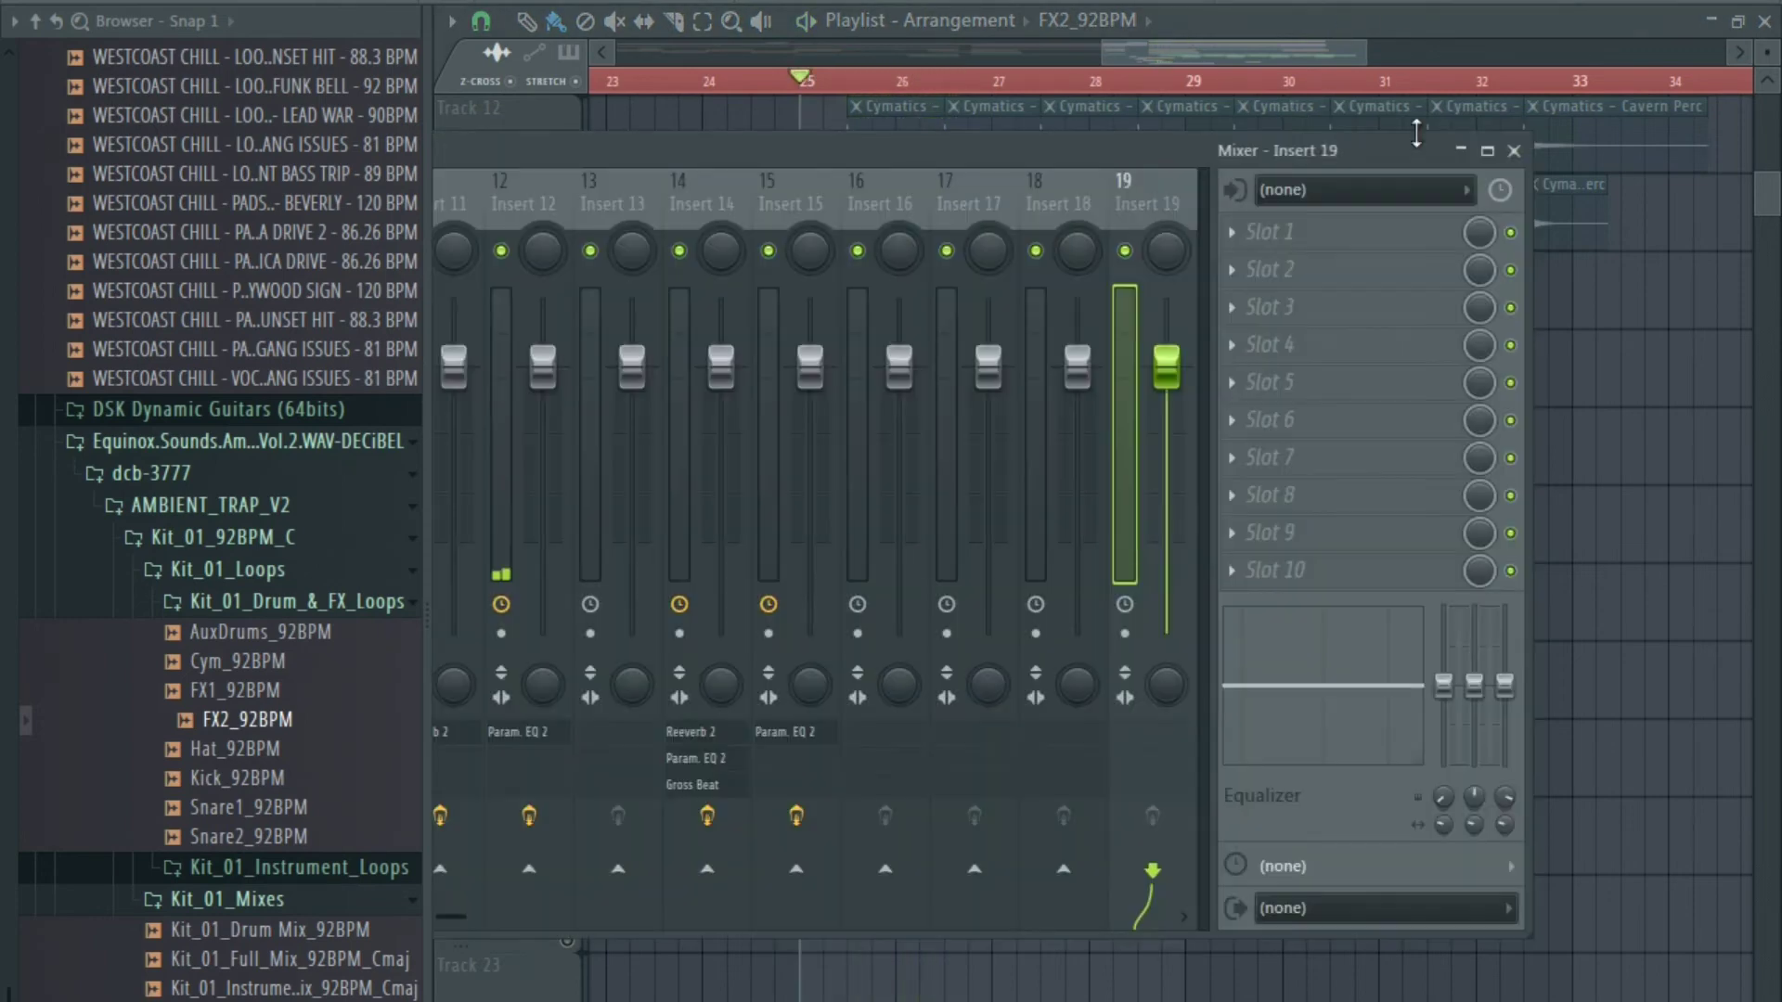
Add Fruity Reeverb 2 to the first slot of insert 19 and increase its decay and room size.
left_click(1336, 238)
left_click(1171, 149)
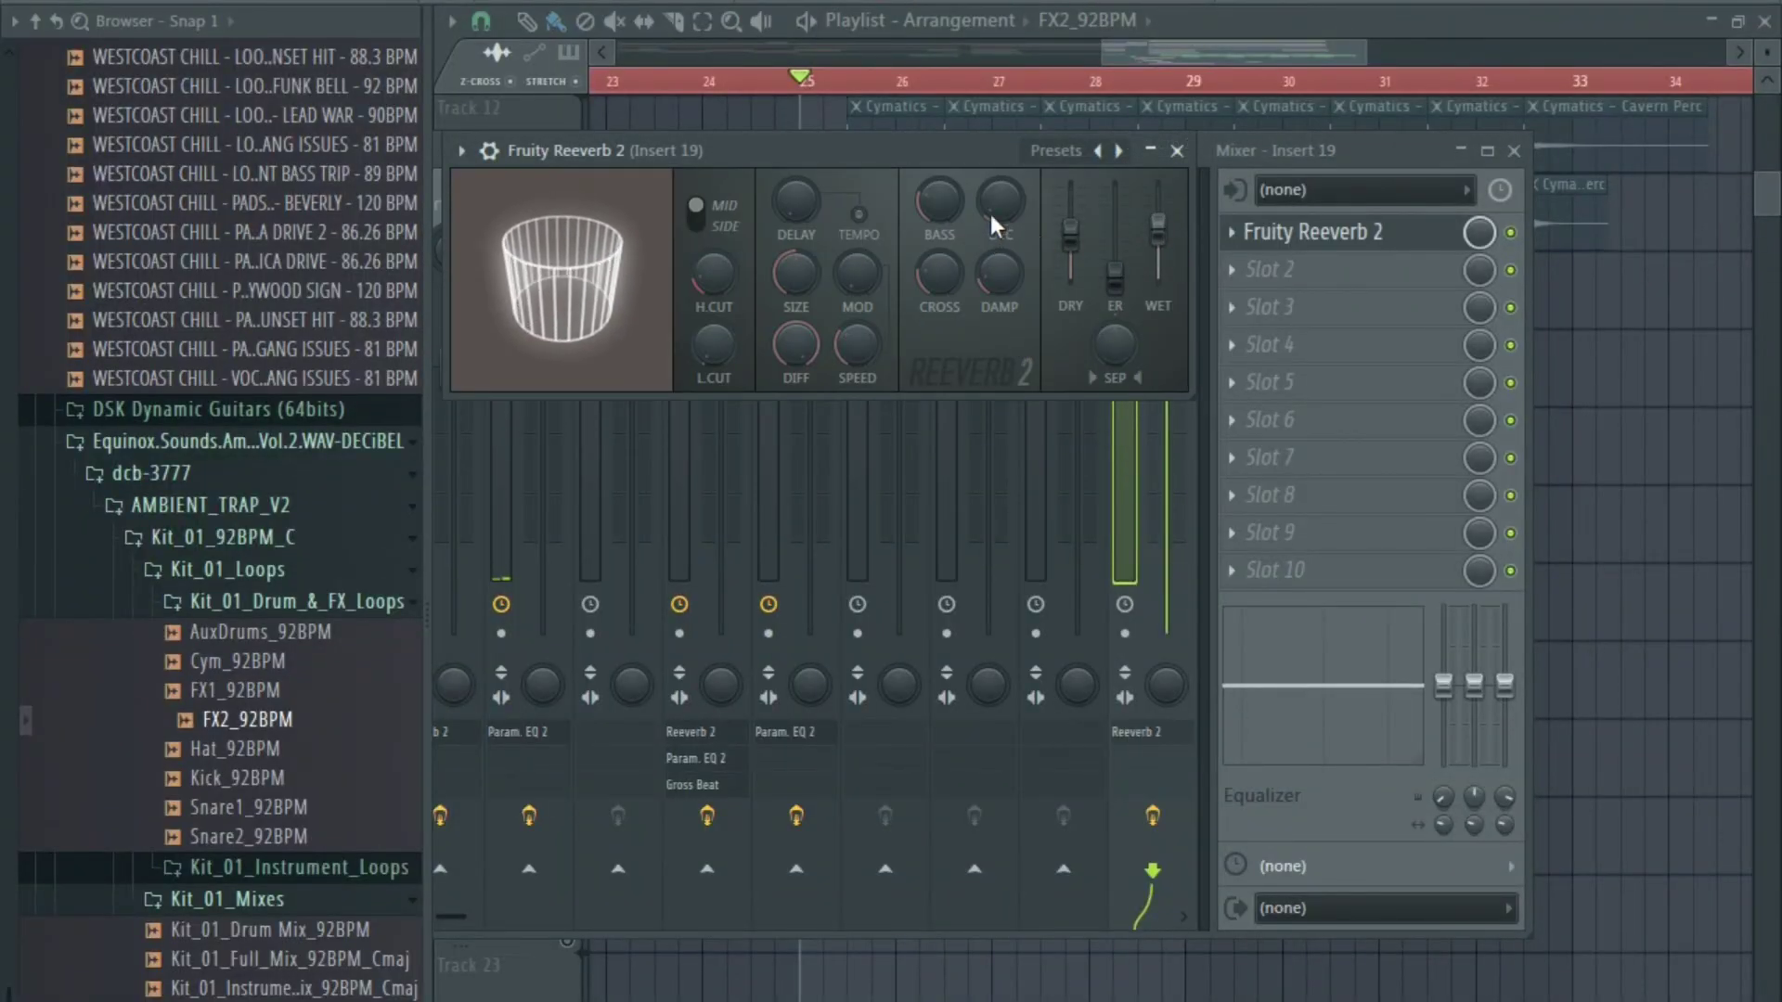
left_click_drag(995, 215, 994, 157)
left_click_drag(791, 278, 791, 177)
key("space")
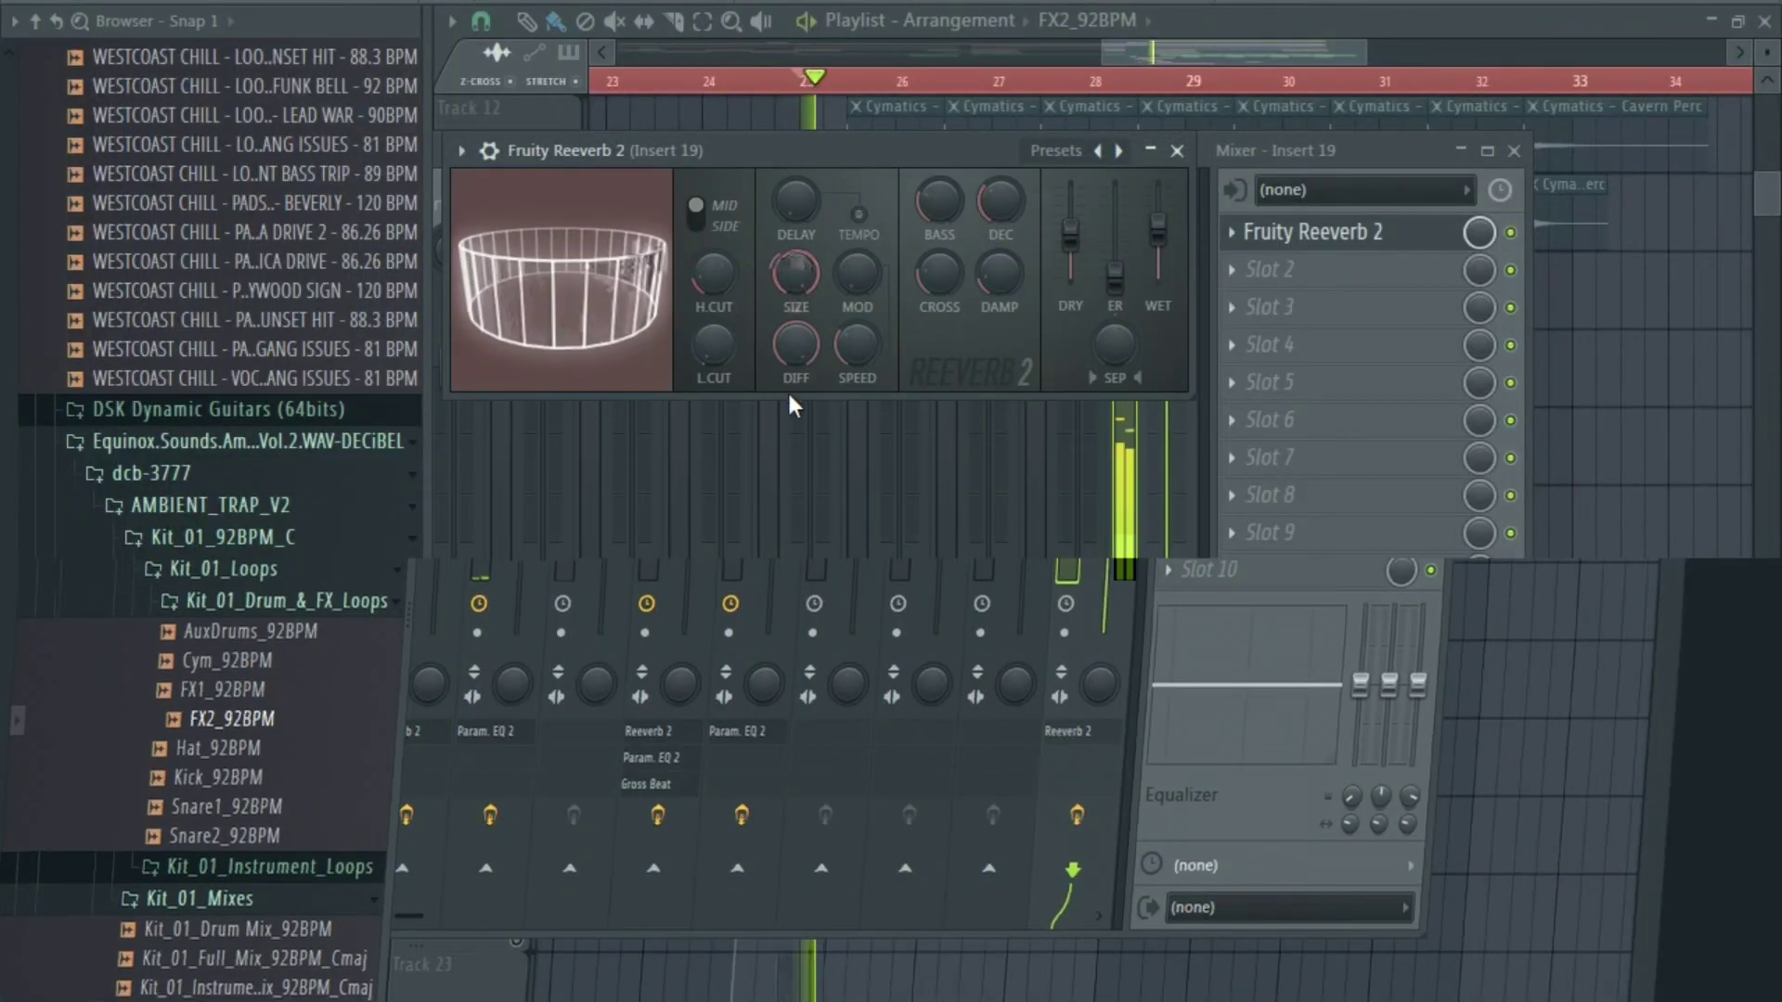
Add Gross Beat to the second slot of insert 19 and choose the 1/2 Bt Gate volume preset.
left_click(1237, 360)
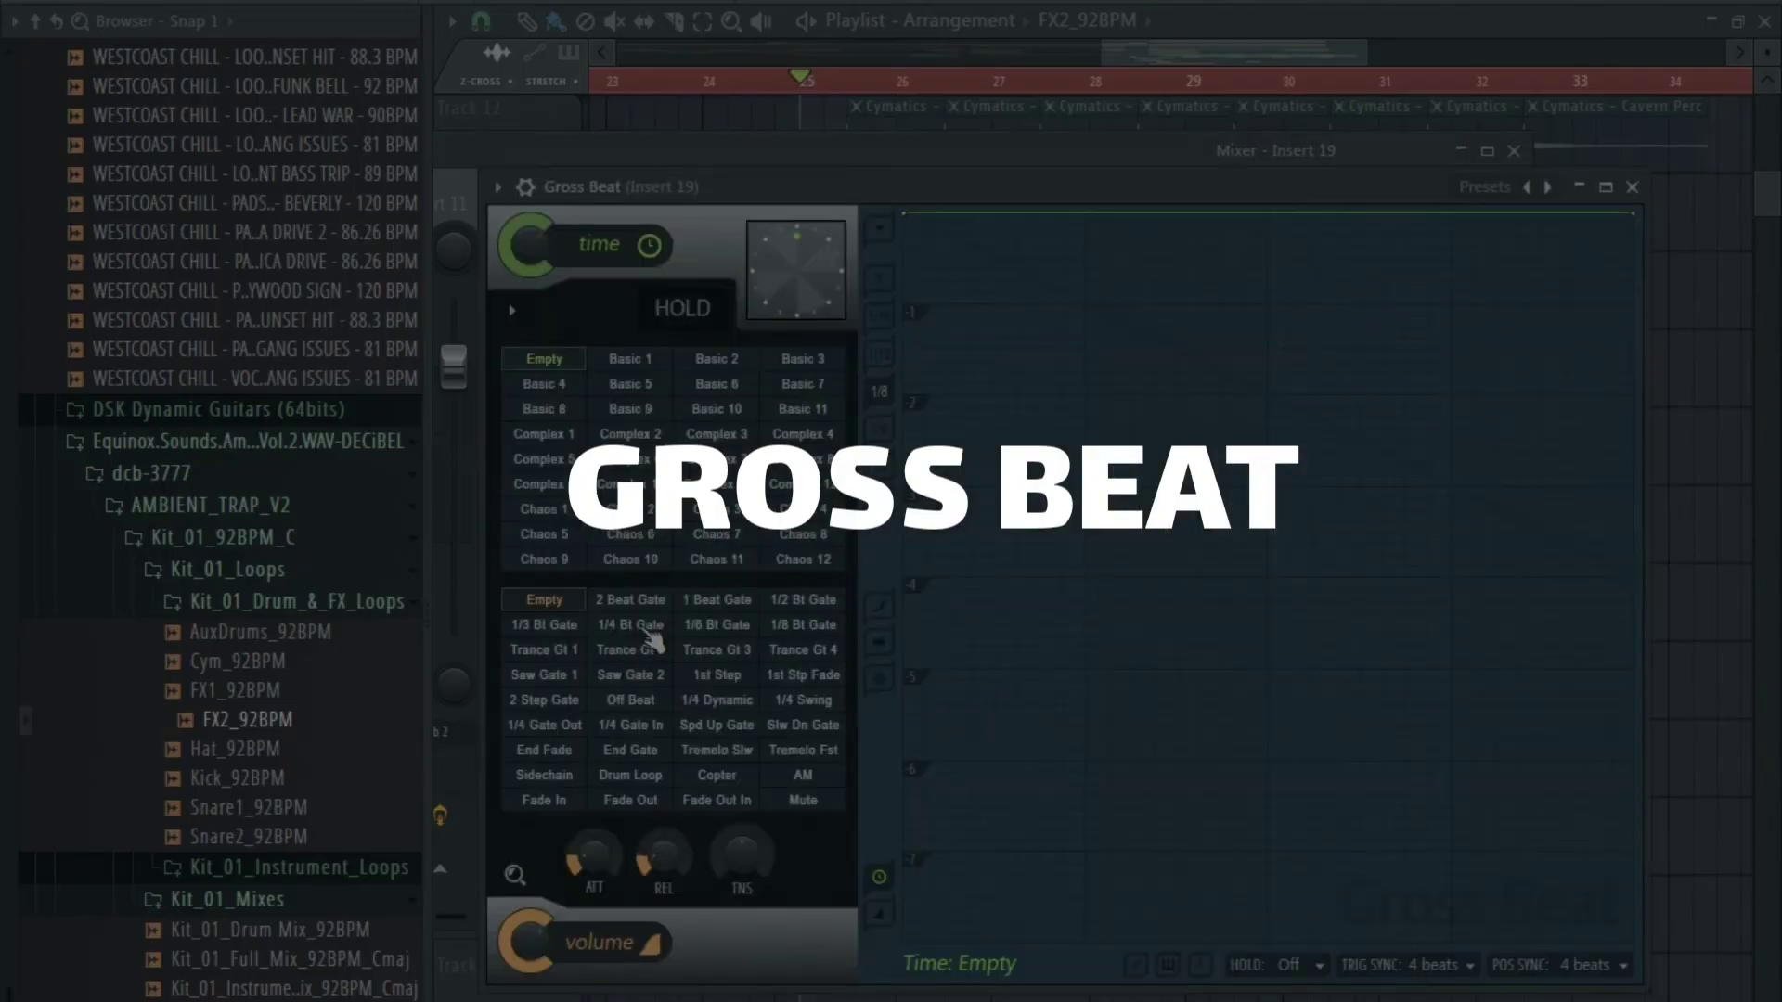
left_click(706, 603)
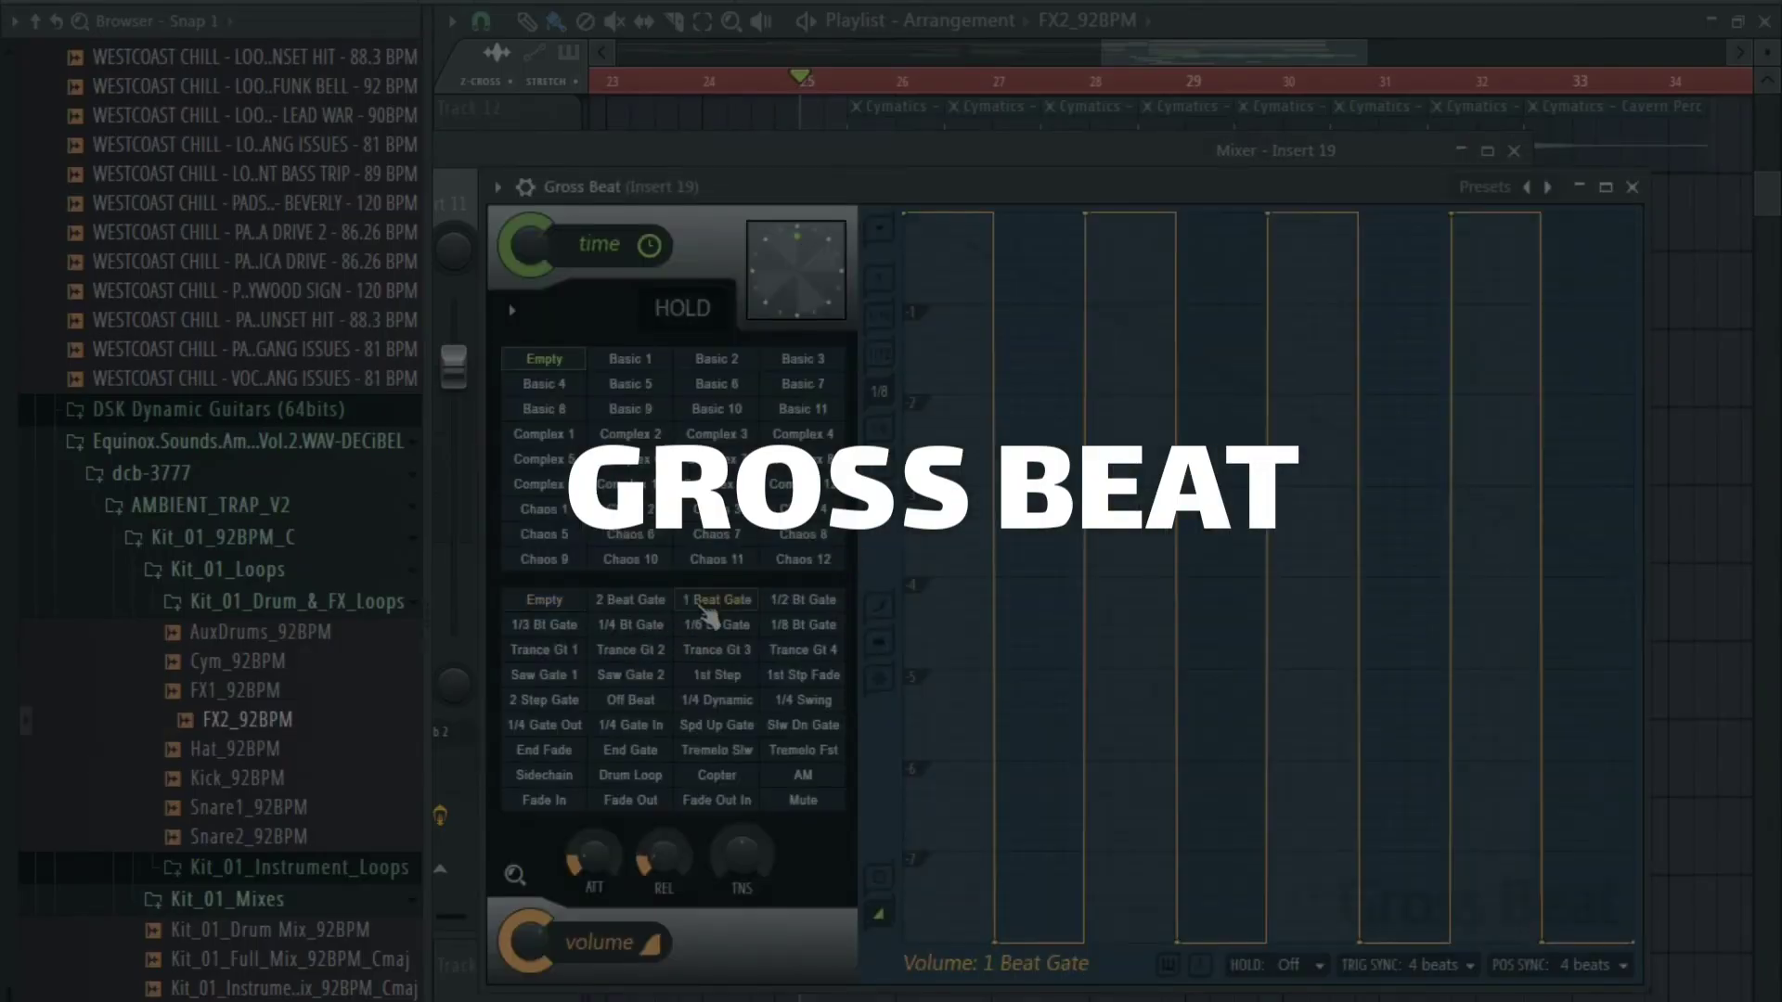
left_click(800, 602)
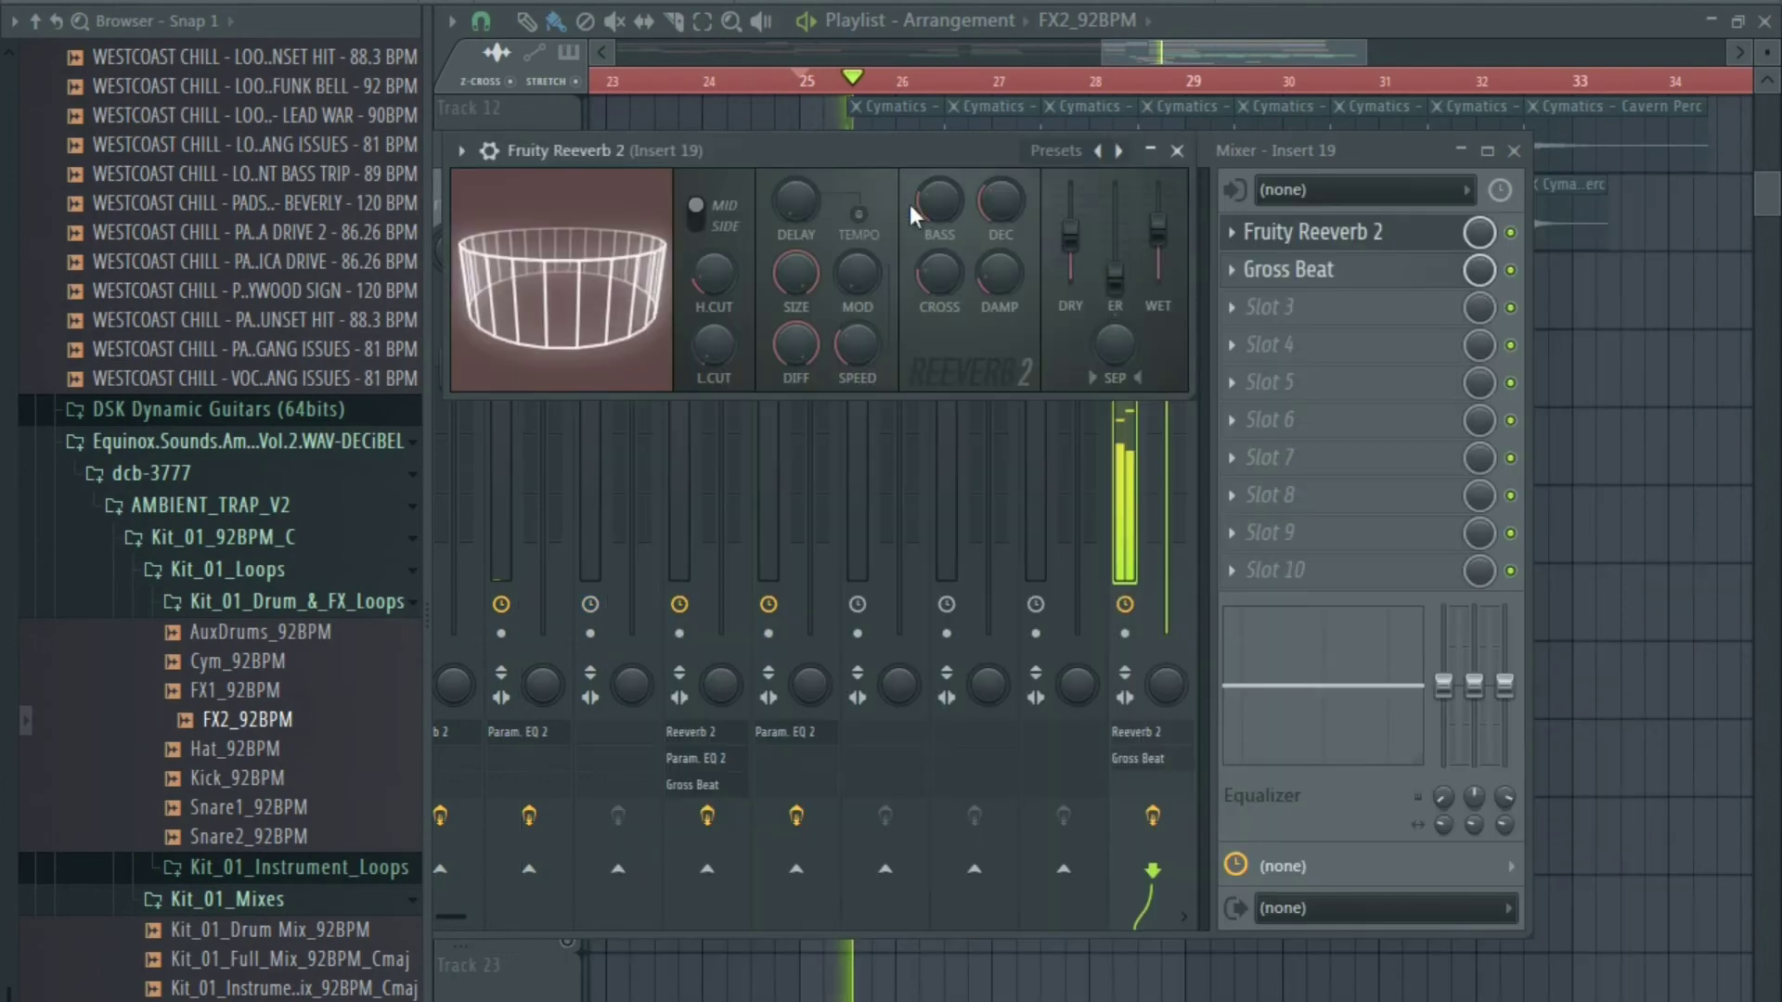
left_click(1260, 3)
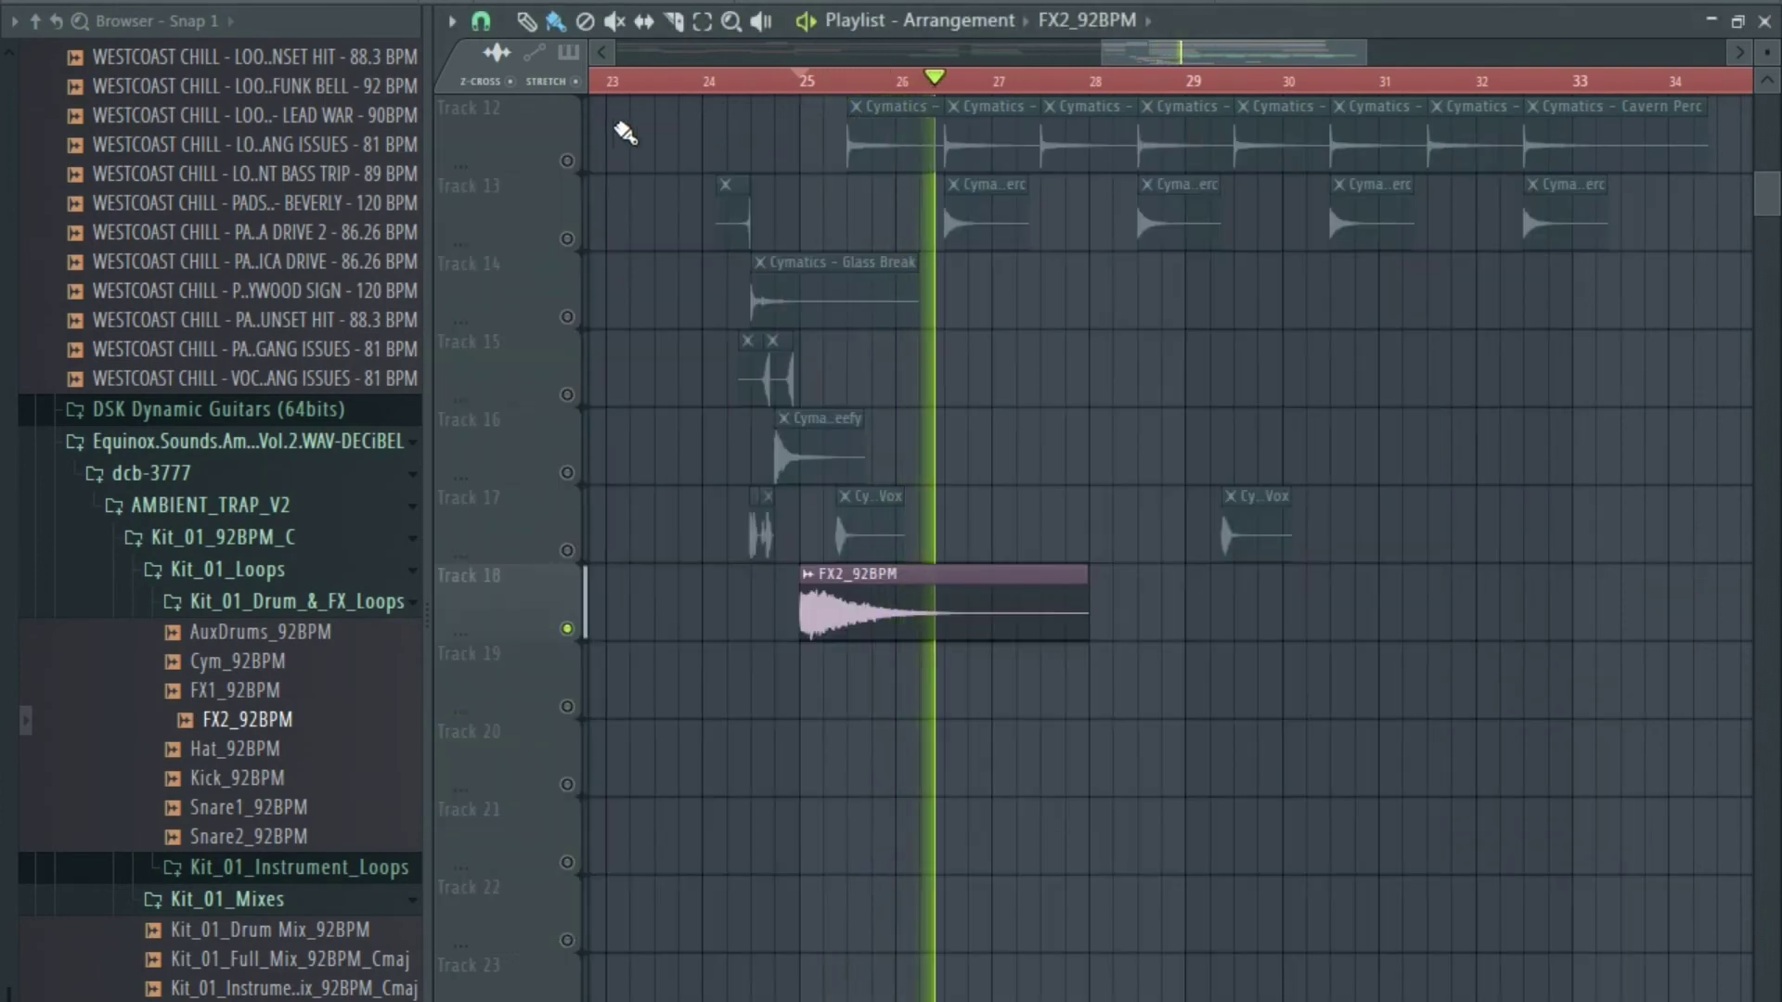
Unsolo track 18 and play the arrangement from bar 24 to check FX2_92BPM in the mix.
left_click(566, 161)
left_click(715, 82)
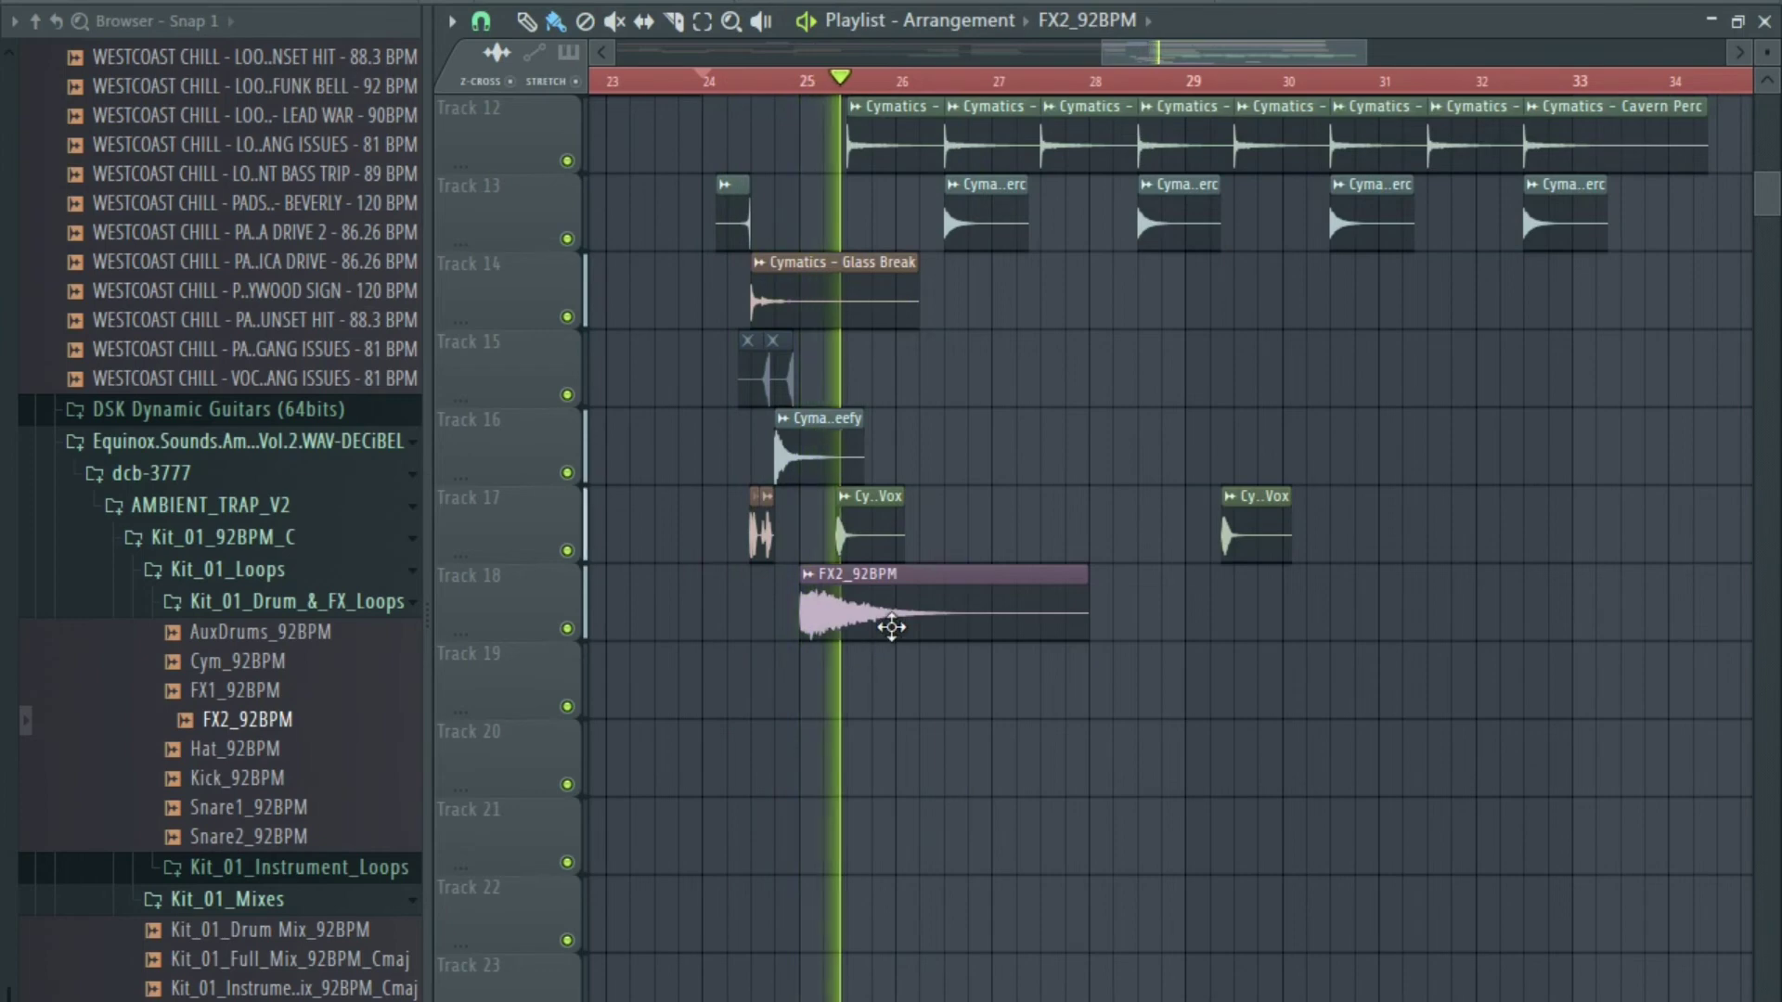
double_click(1021, 616)
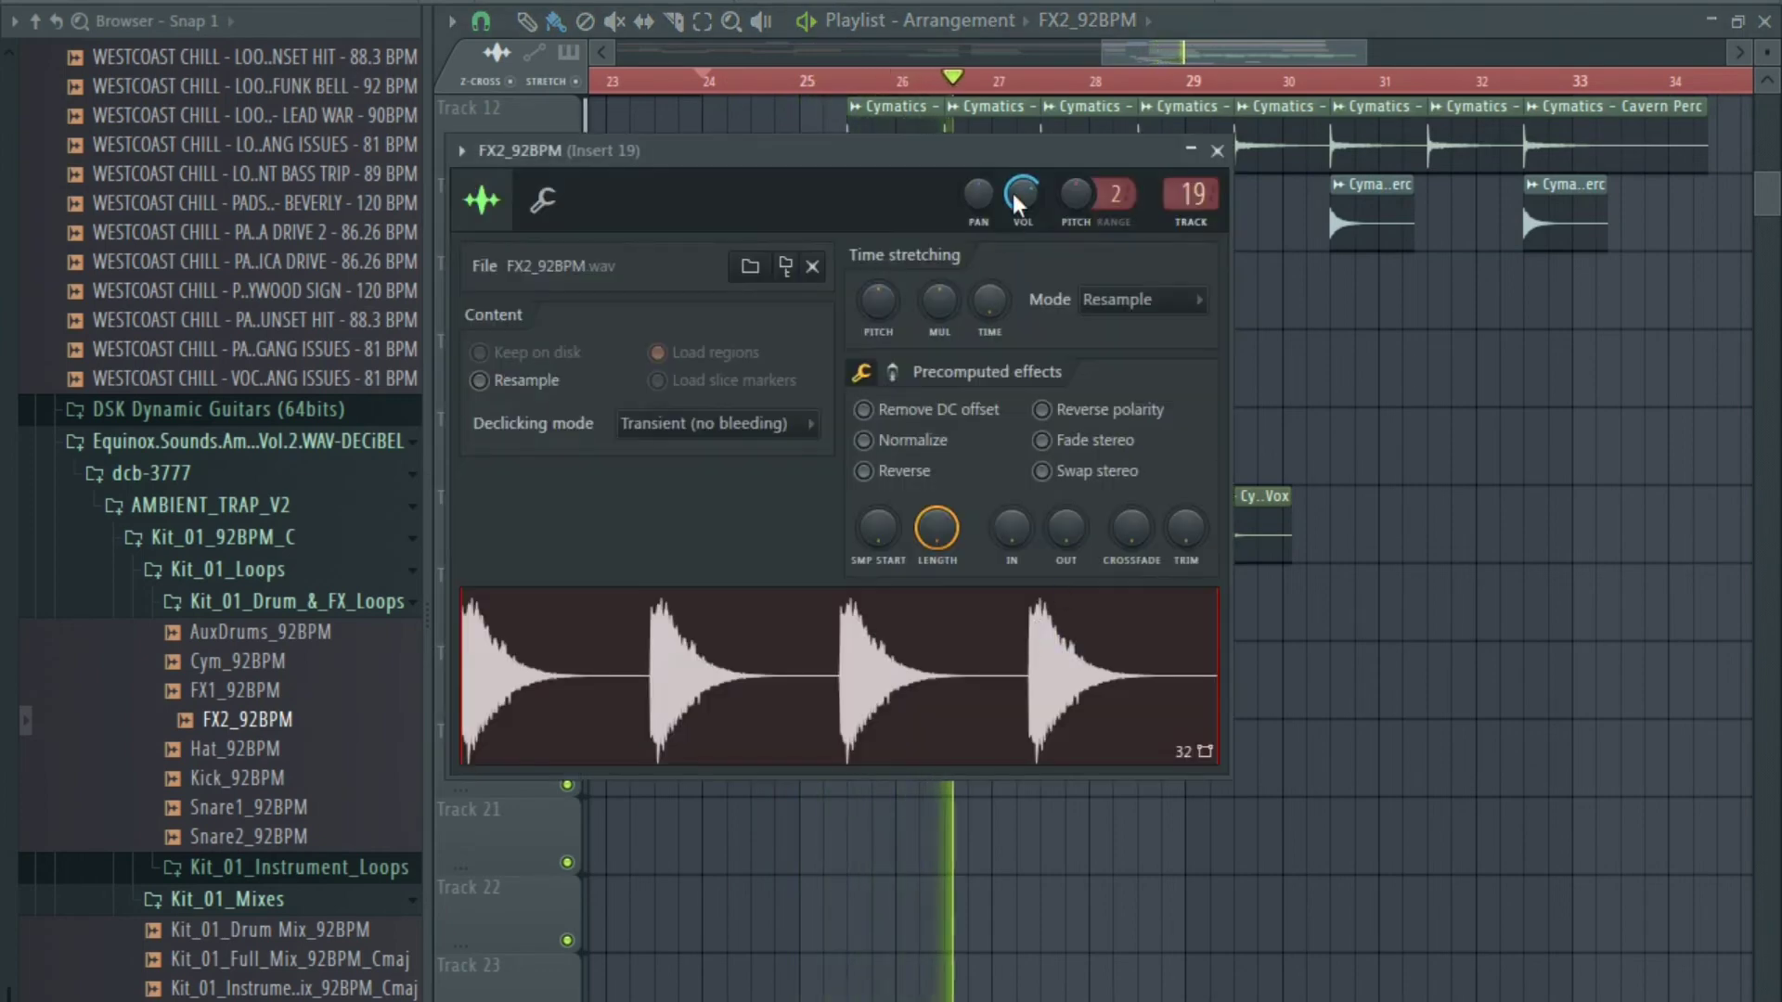
key("Escape")
Add Fruity Parametric EQ 2 to the third slot of insert 19 with a low cut and a high cut.
left_click(1375, 2)
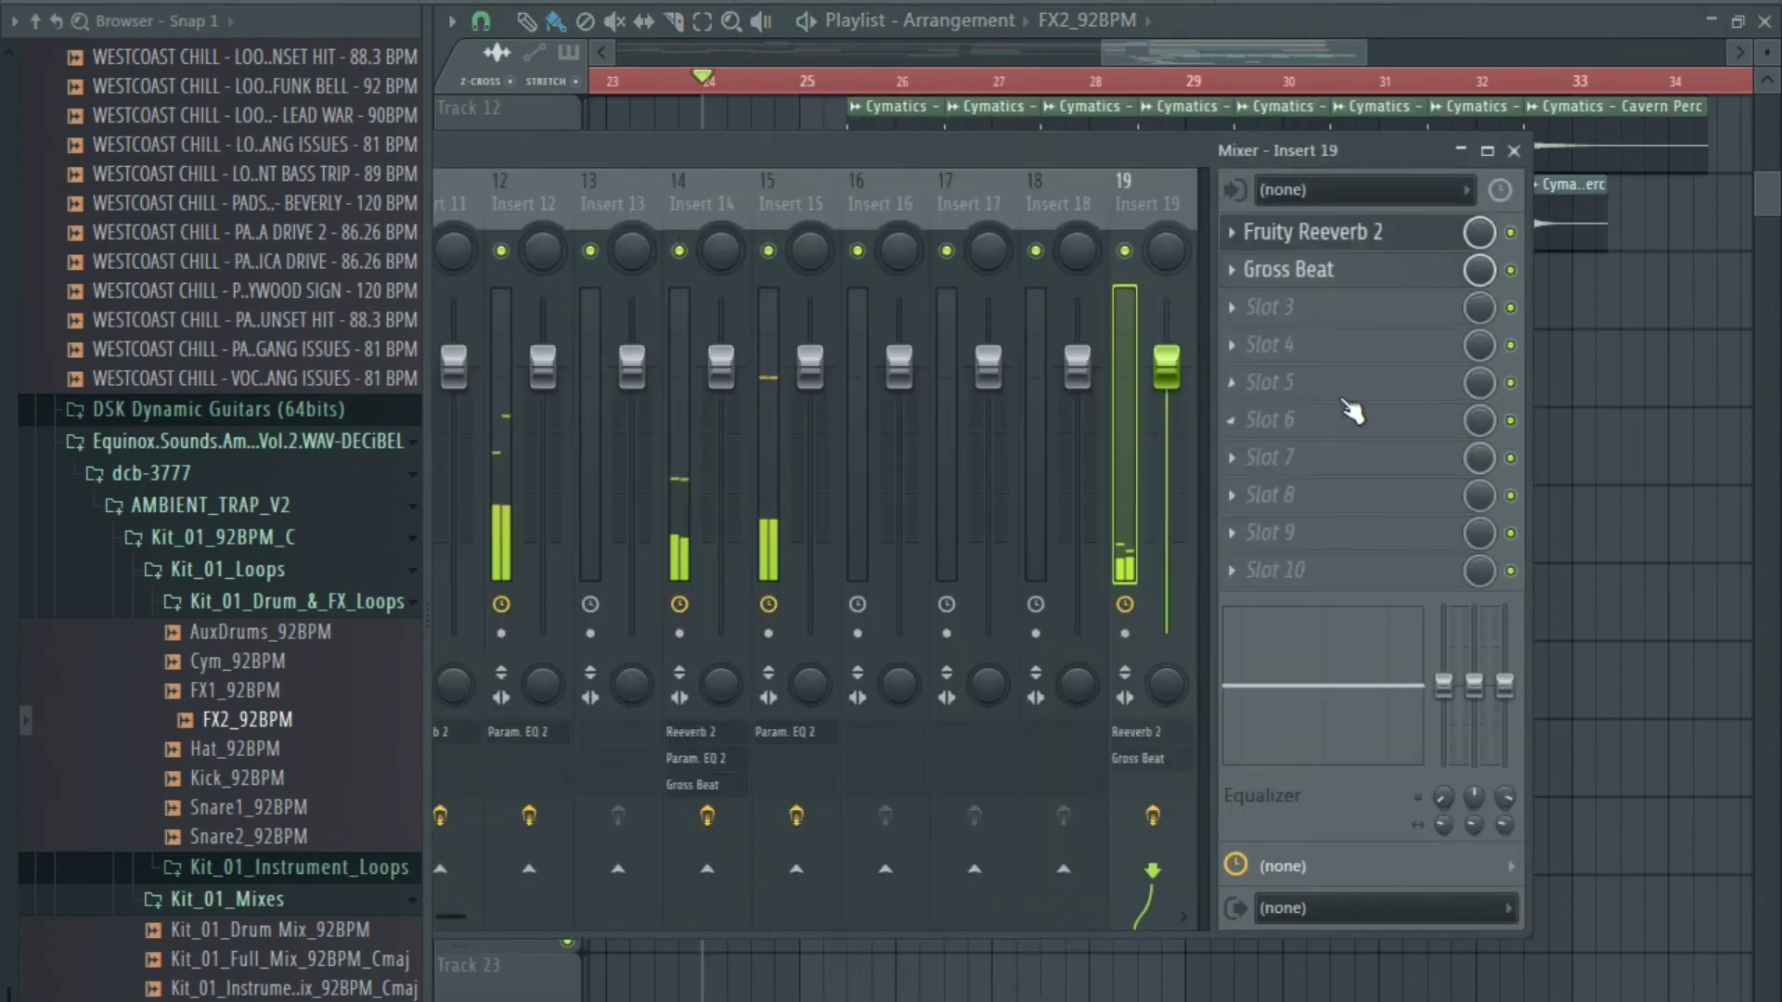
left_click(1324, 311)
left_click(1401, 330)
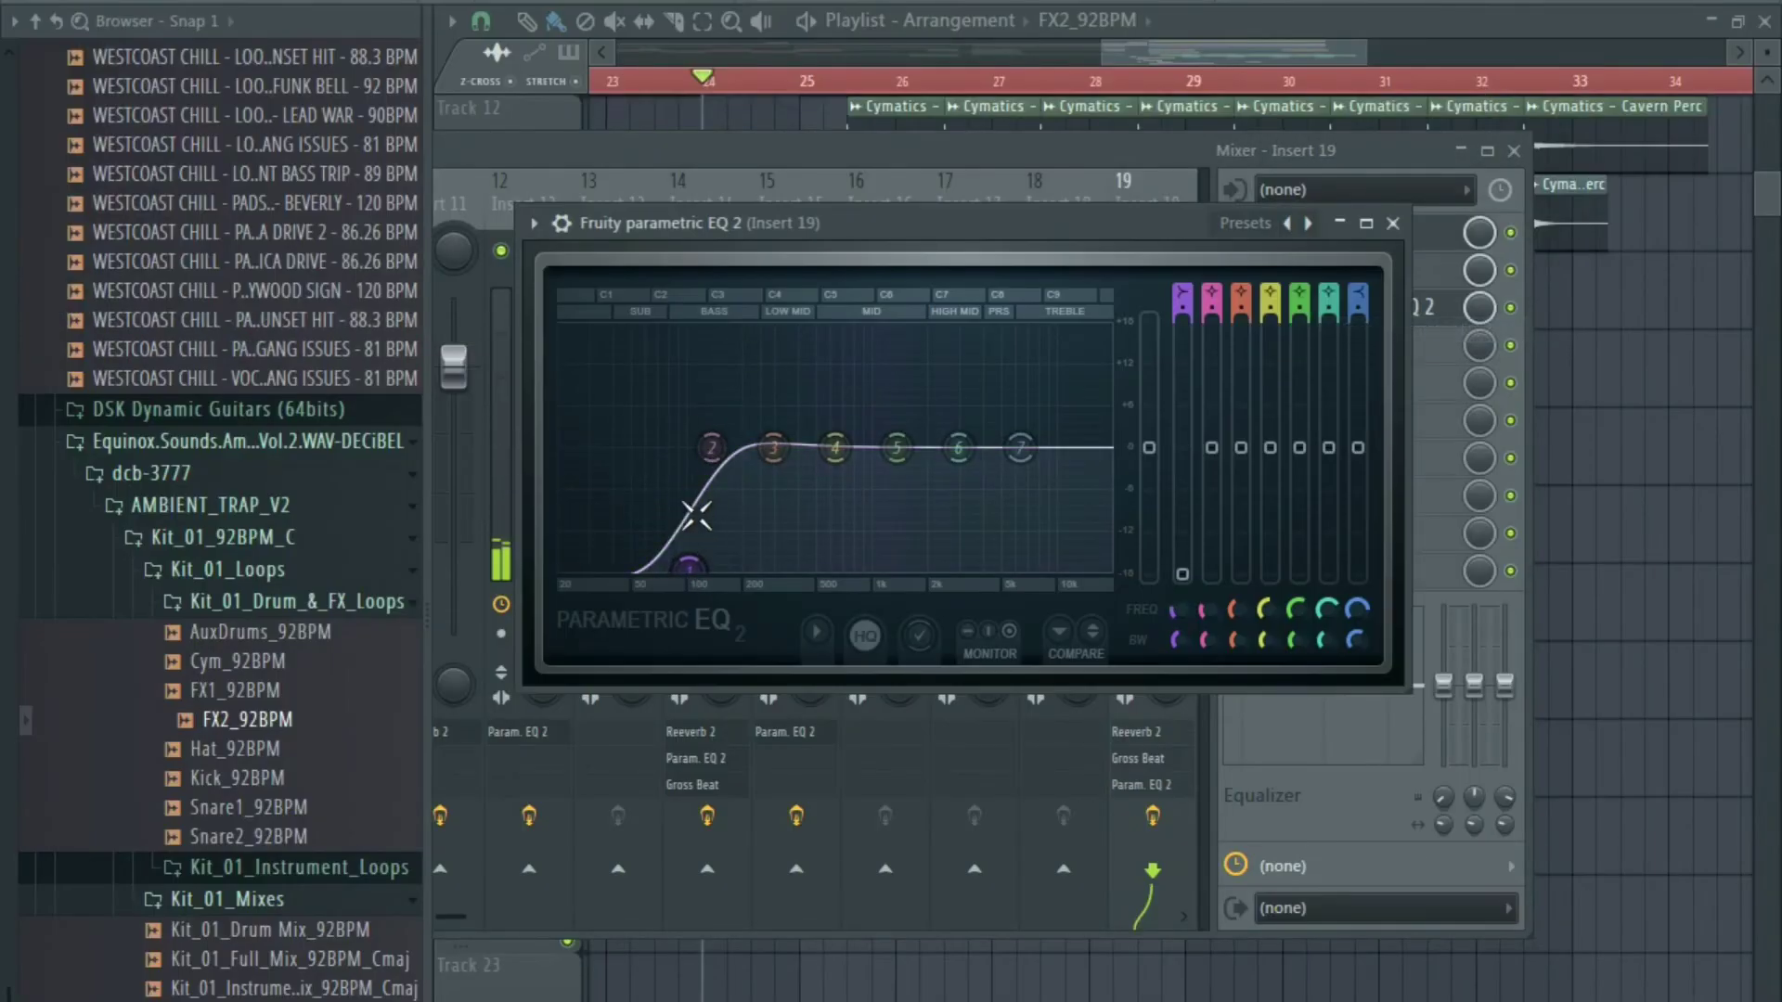
left_click_drag(698, 580, 717, 580)
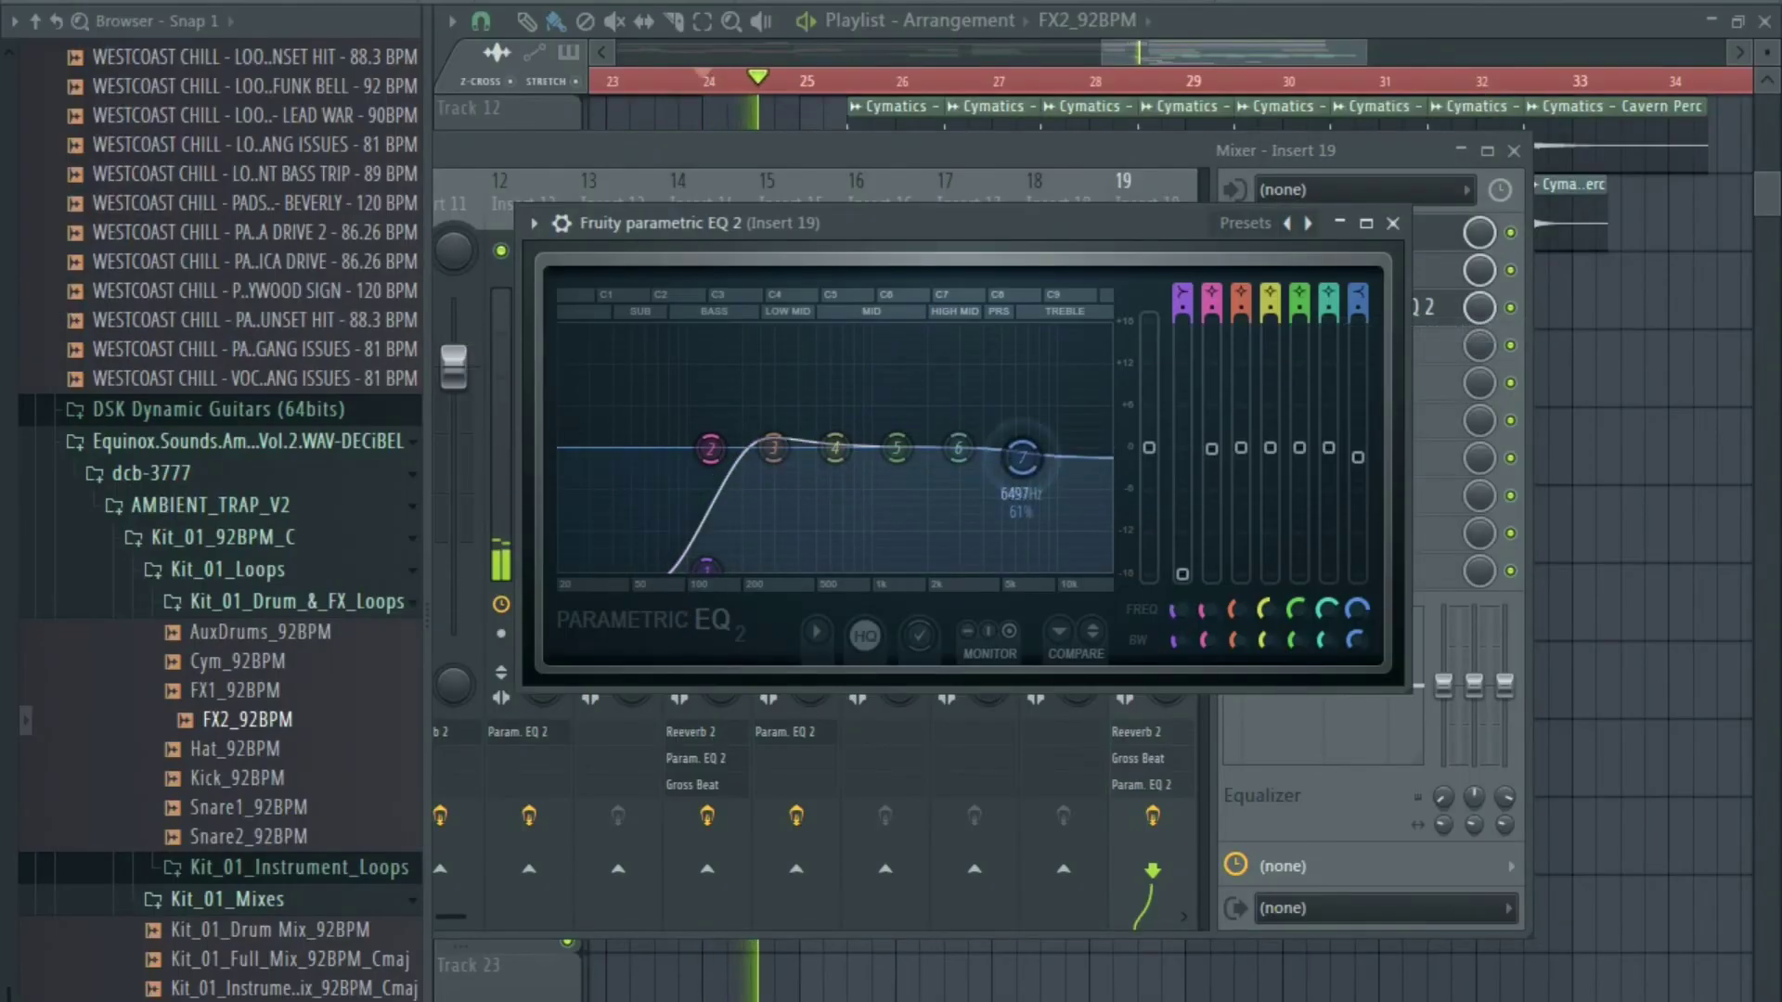
left_click_drag(1022, 456, 1027, 566)
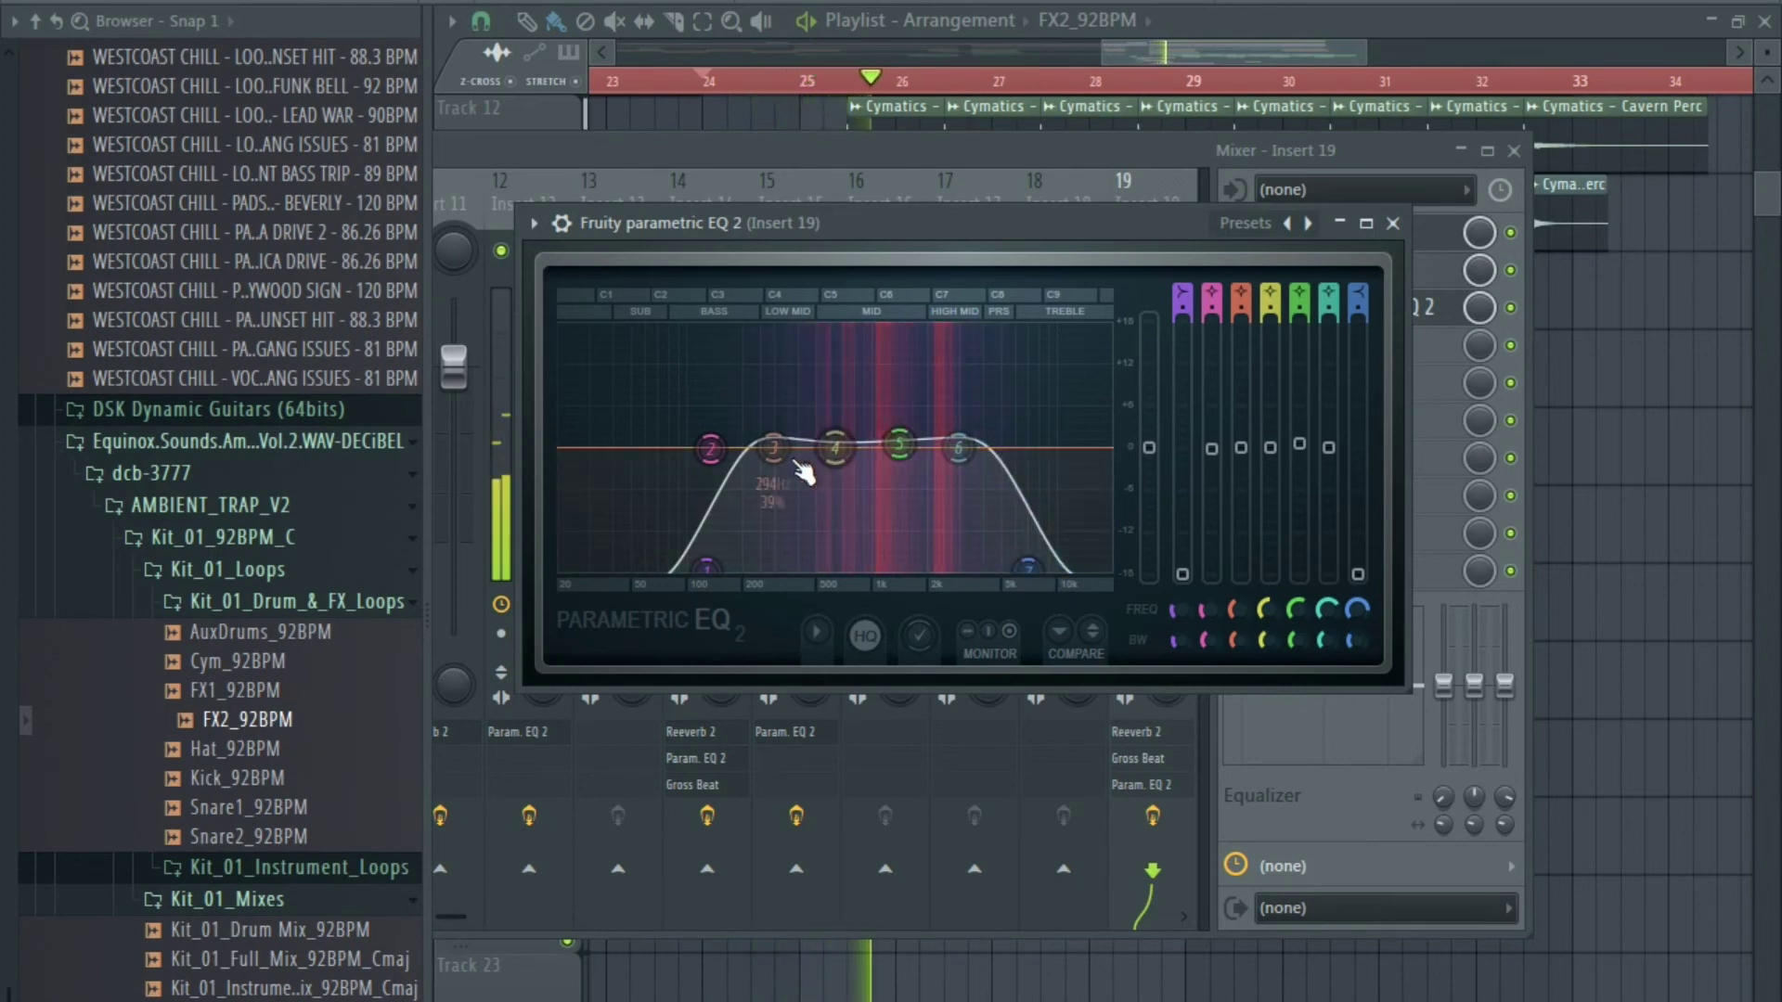
Dip EQ bands 3 and 5, raise the low cut to about 200 Hz, and set the high cut to about 6033 Hz.
left_click_drag(779, 452, 776, 470)
left_click_drag(709, 568, 754, 568)
left_click_drag(835, 450, 835, 461)
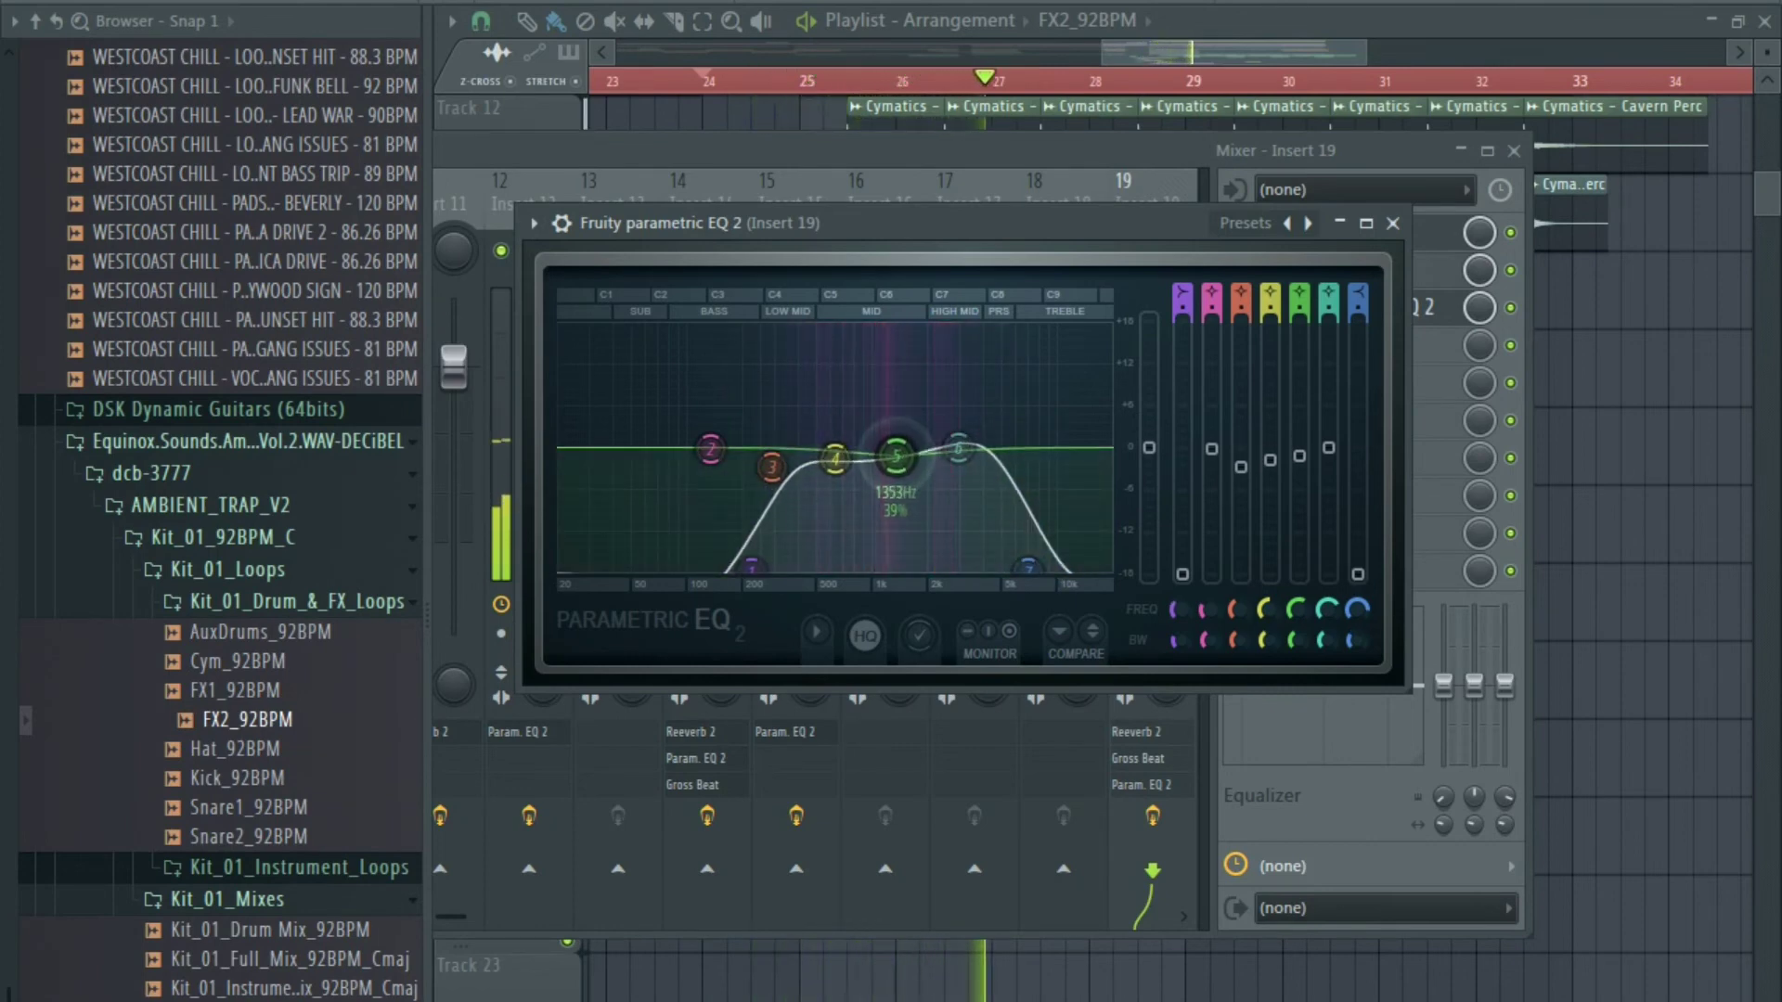
left_click_drag(1028, 568, 1017, 568)
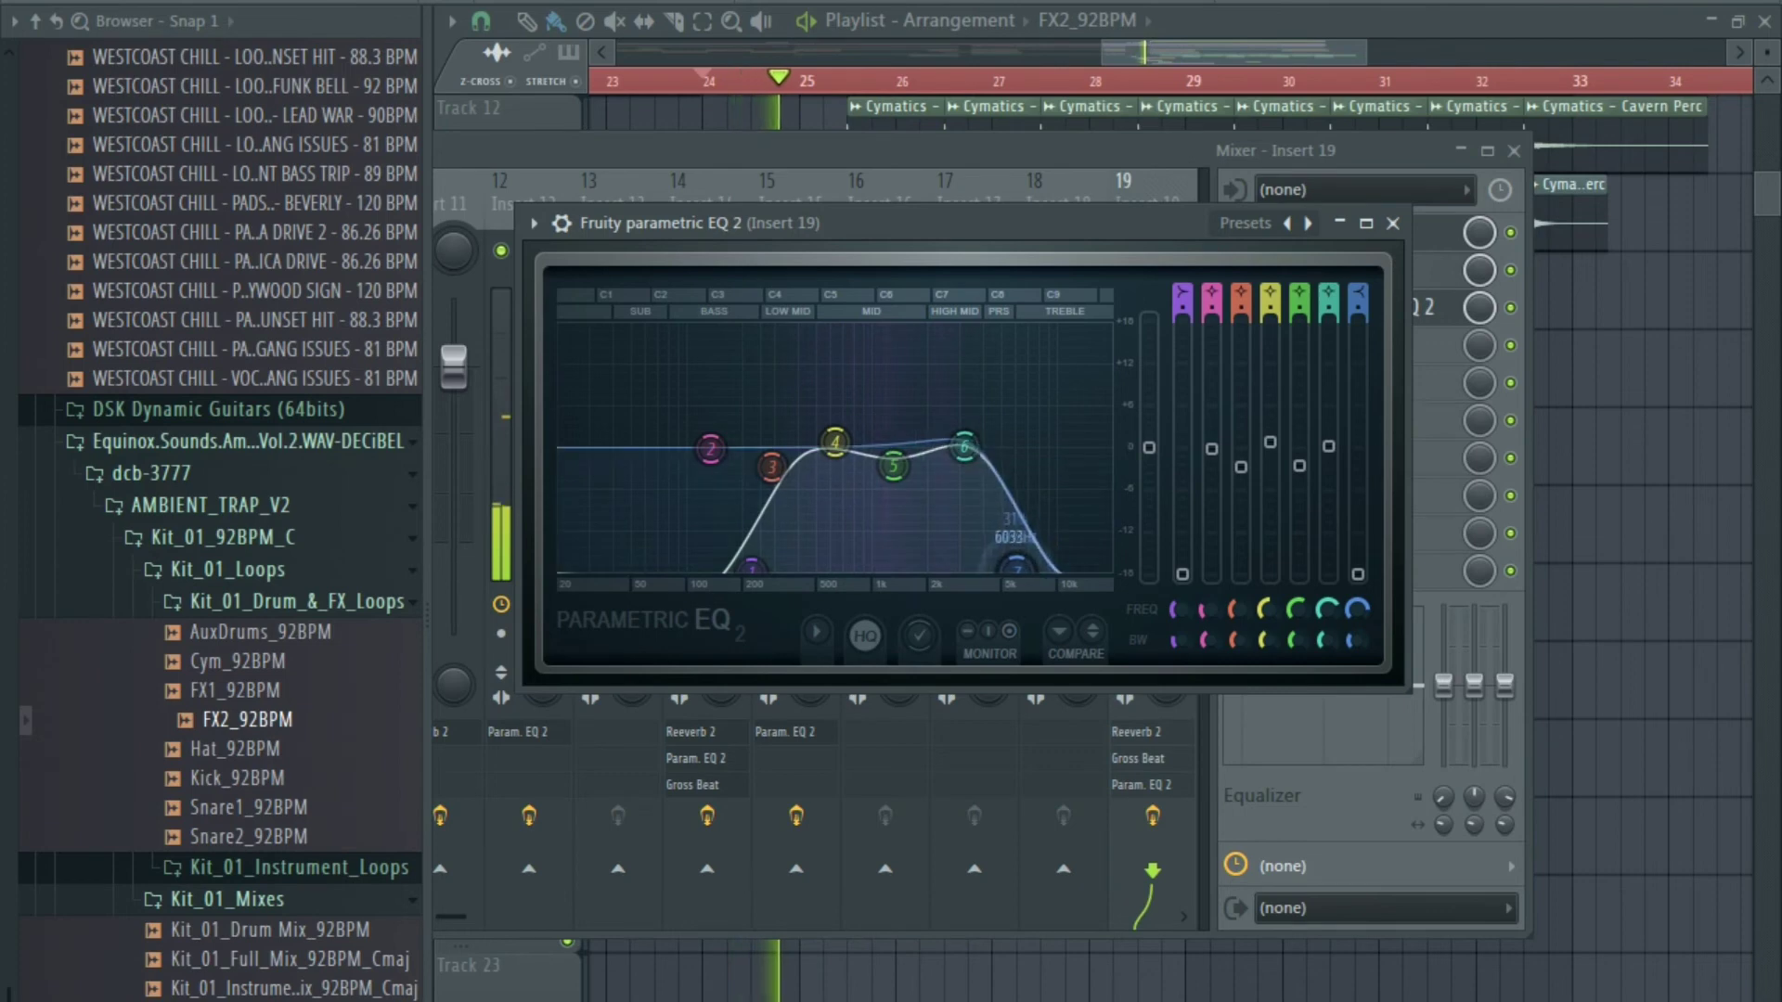
key("Escape")
key("Escape")
key("Escape")
key("Escape")
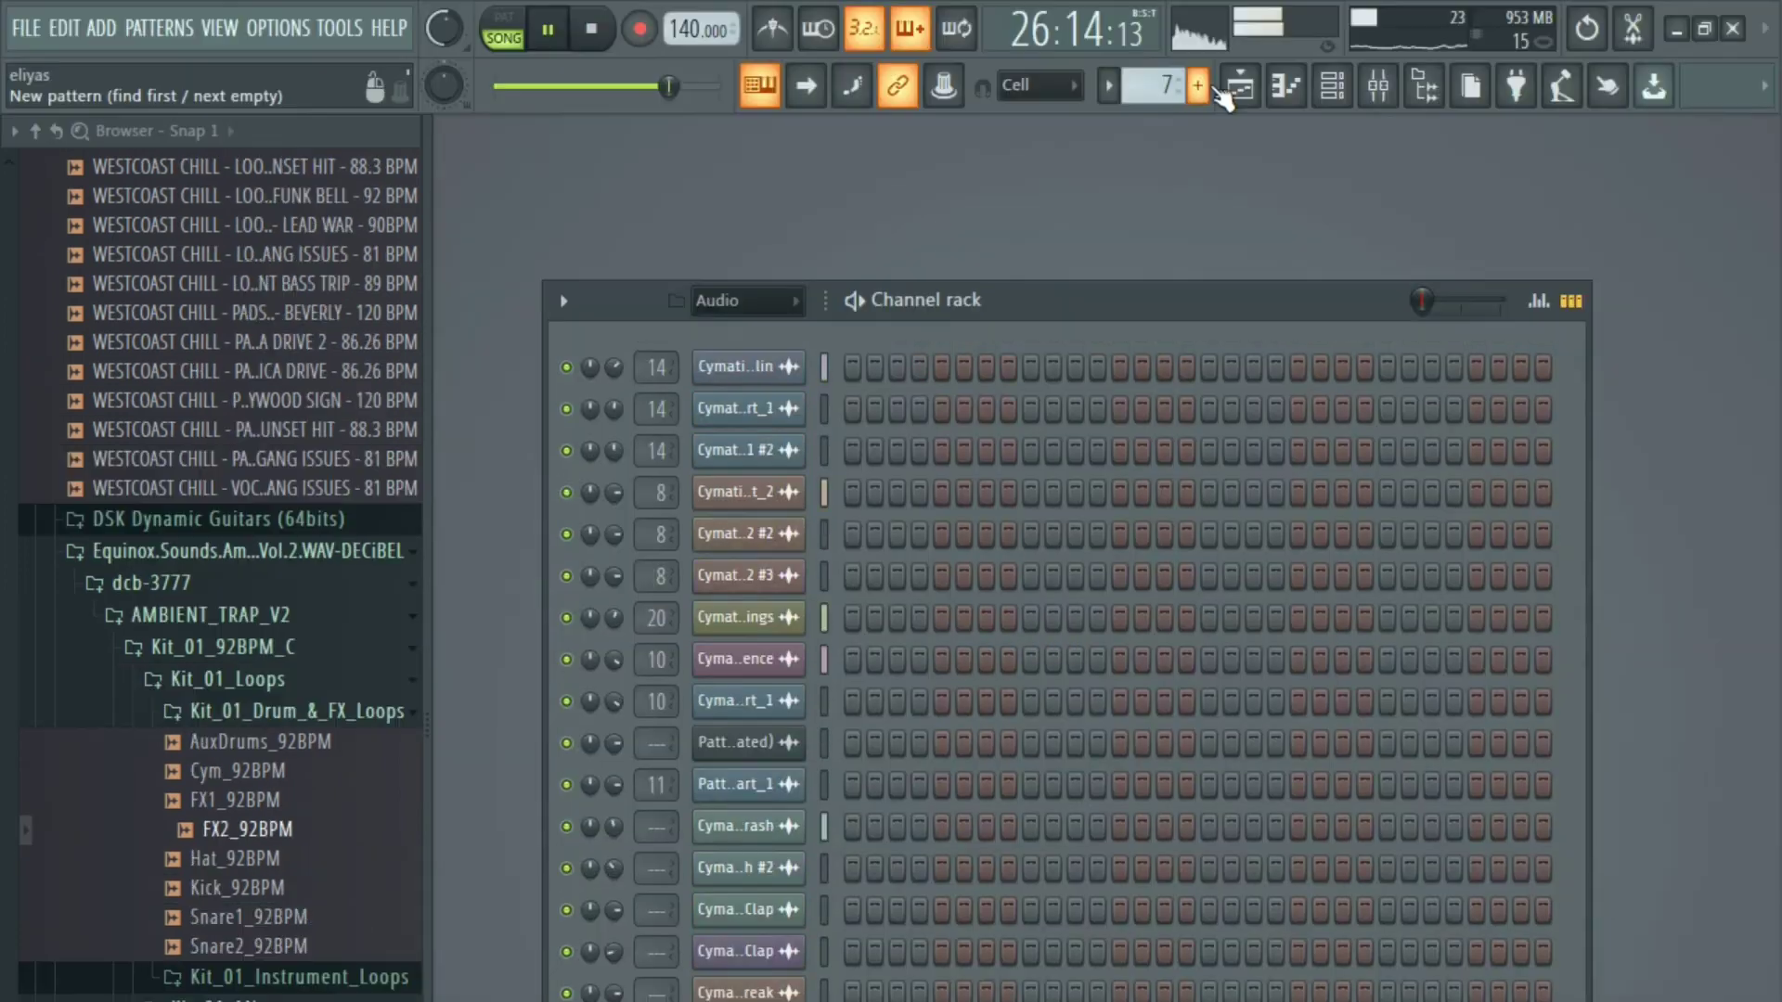
Copy the trimmed FX2_92BPM clip to track 19 at the start of bar 27.
left_click(1227, 91)
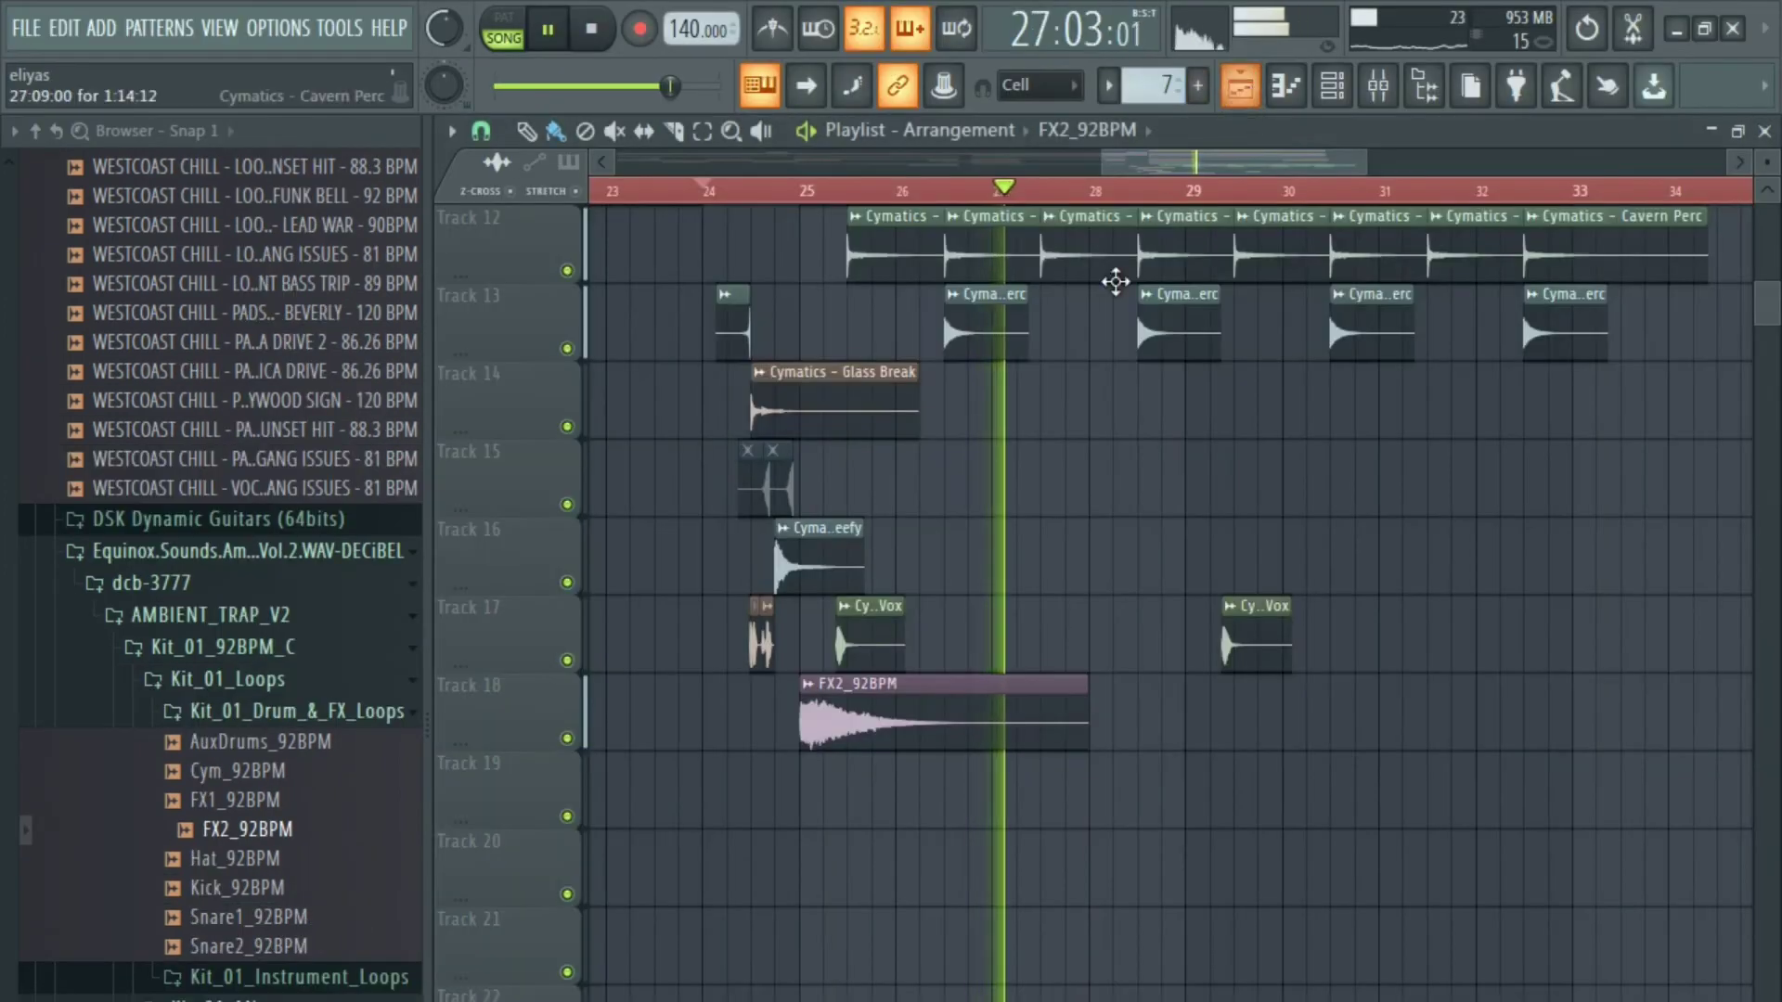
left_click_drag(1017, 745, 1038, 823)
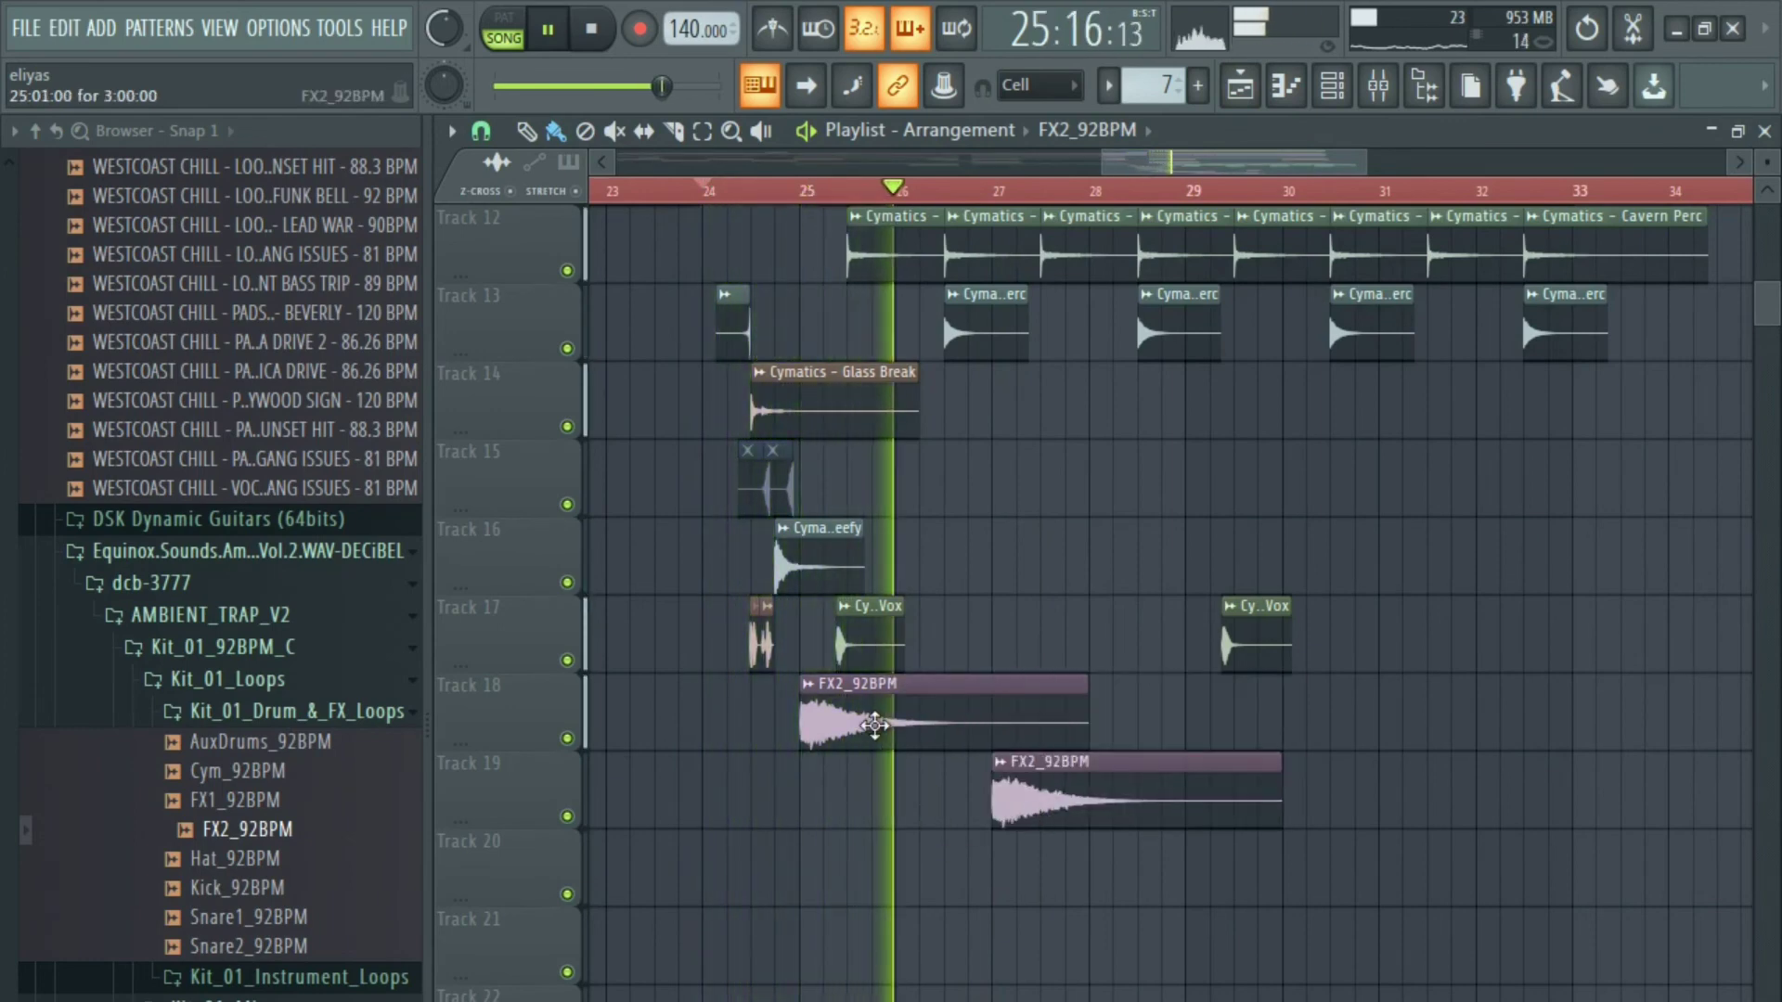
double_click(875, 723)
key("Escape")
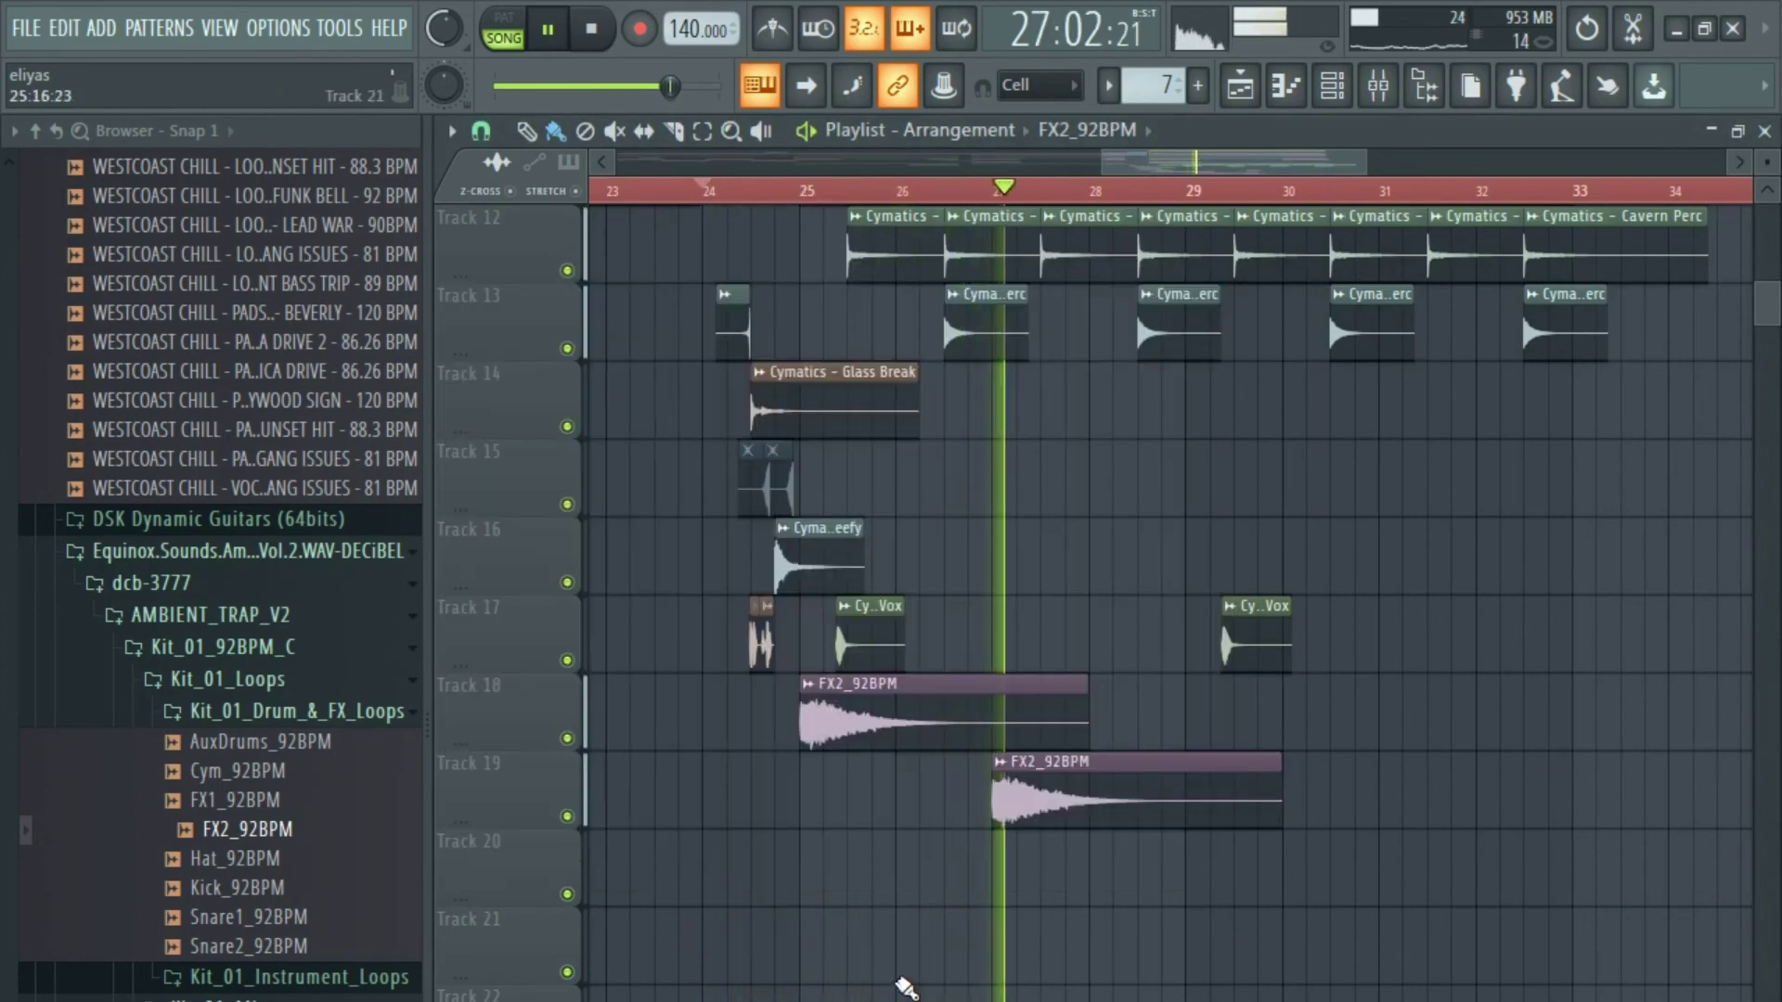
double_click(1023, 821)
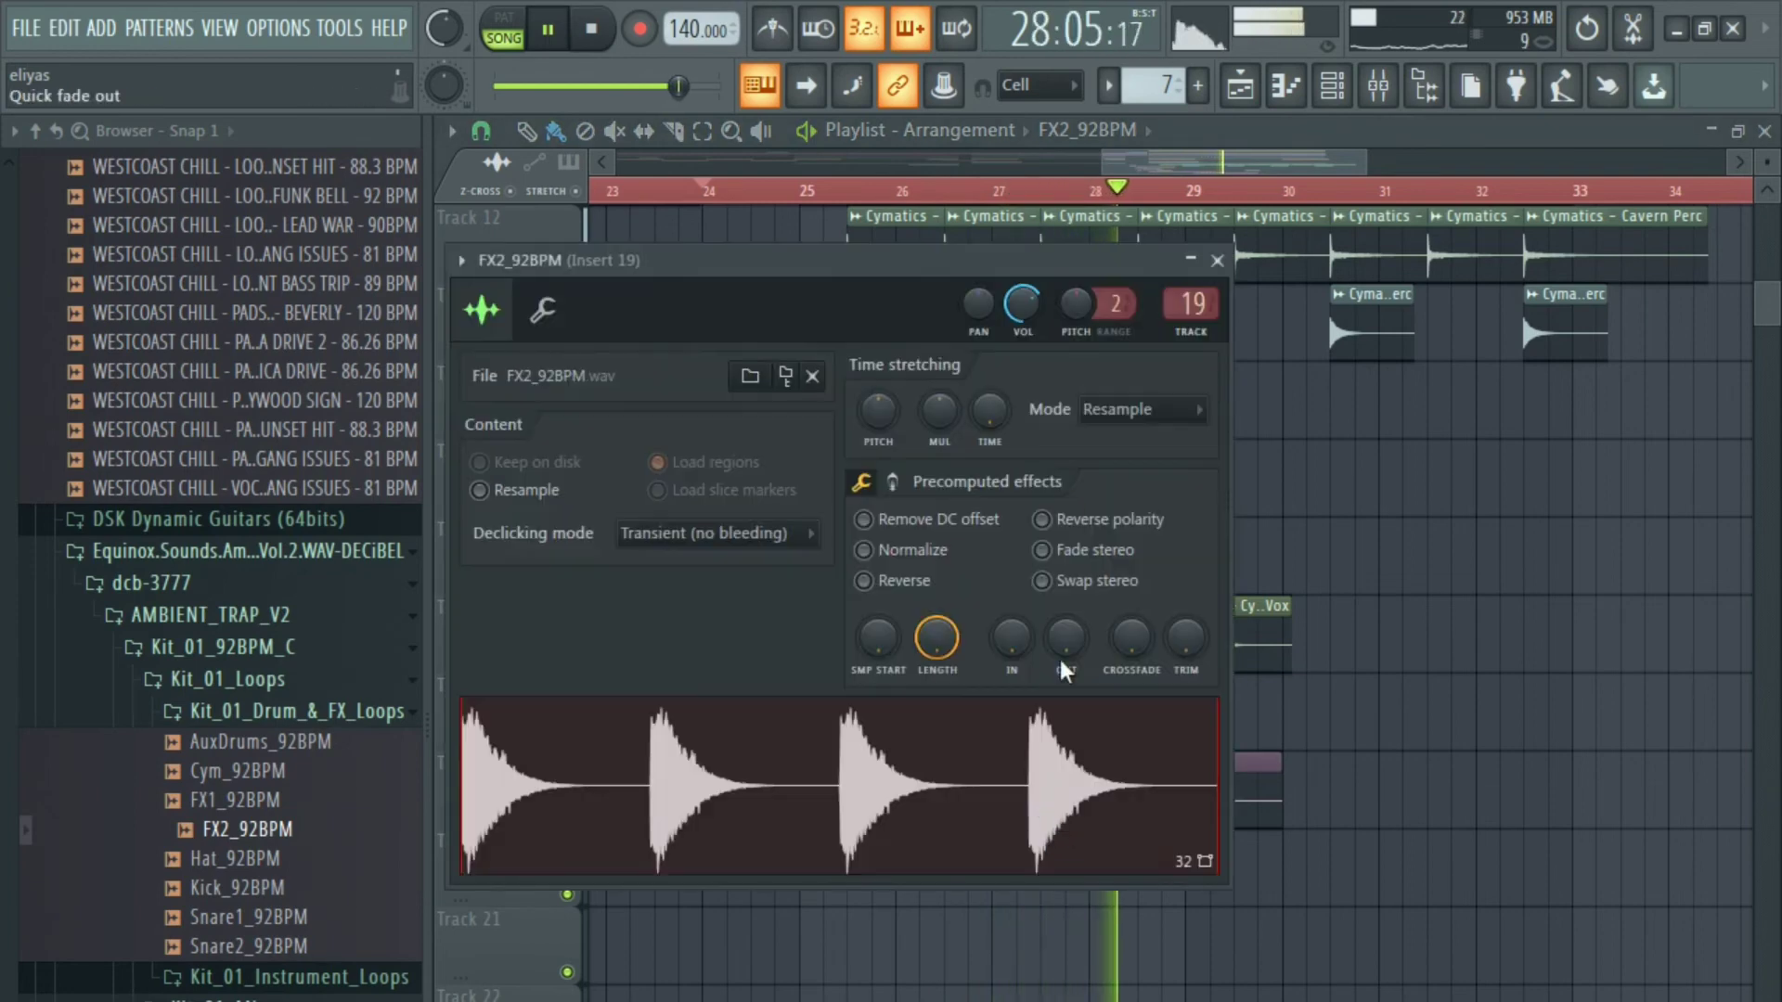
key("Escape")
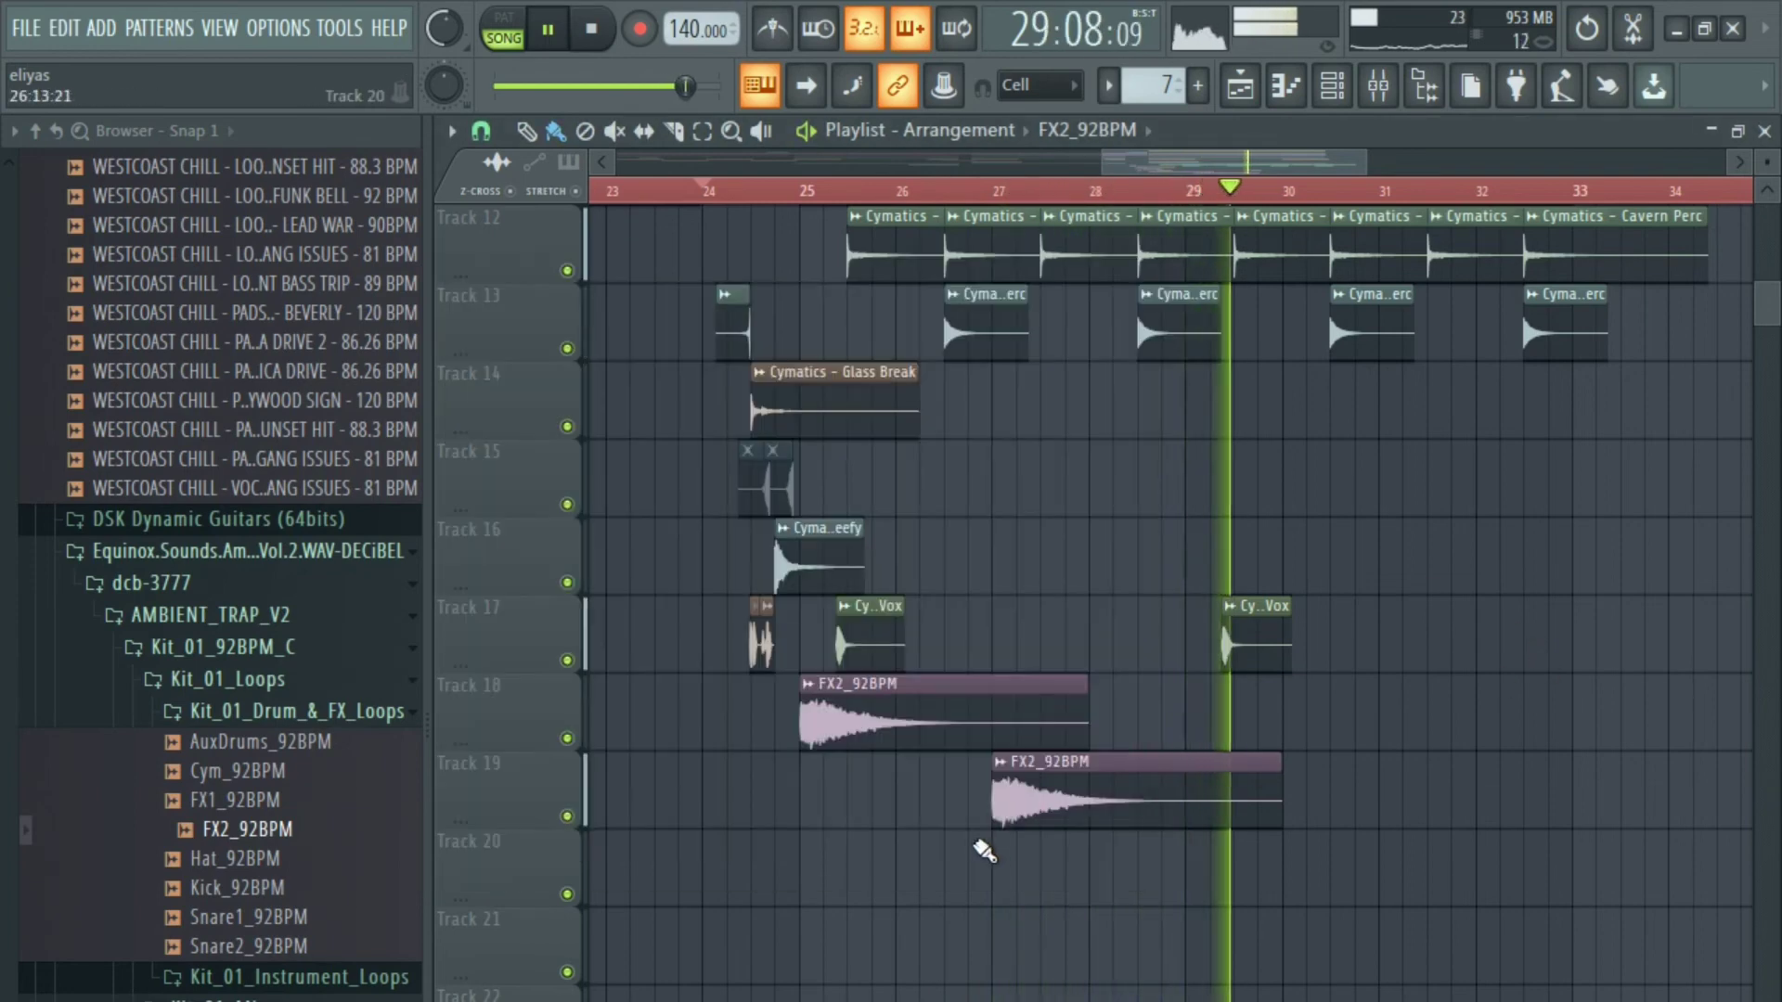
Place the A_WaveSynth_01_712 one-shot at the start of track 1.
left_click_drag(278, 502, 627, 255)
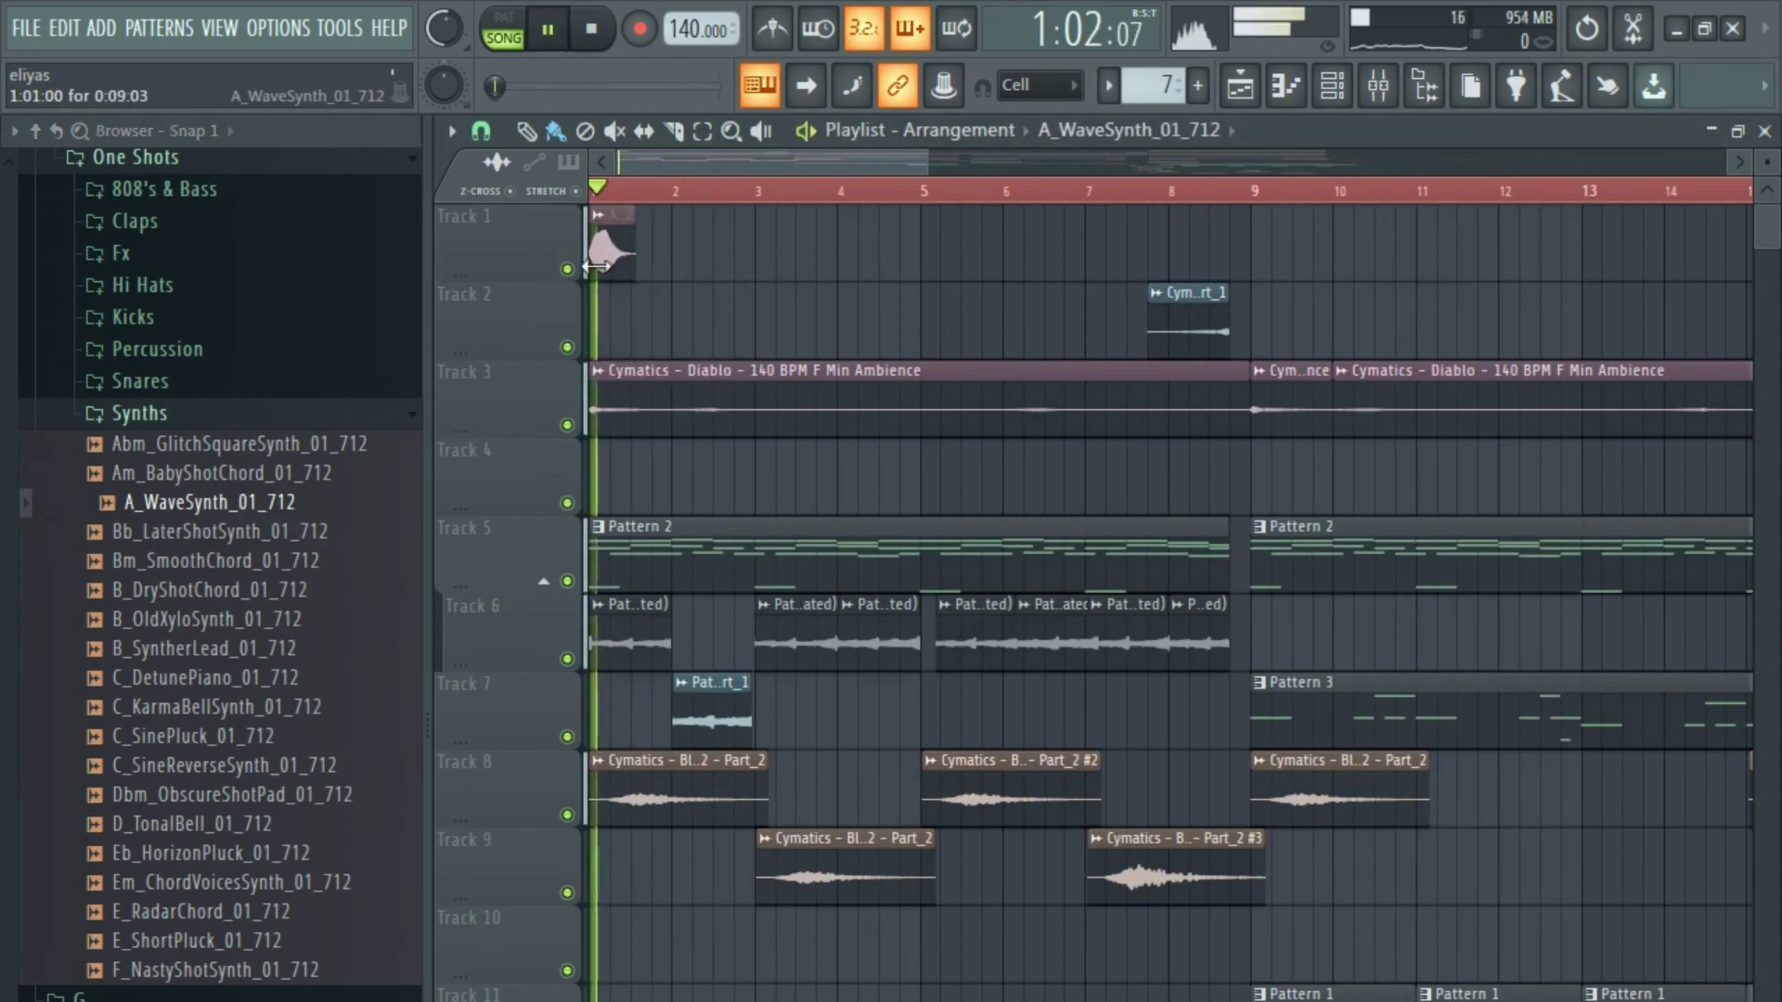
key("space")
Raise the pitch and stretch multiplier of A_WaveSynth_01_712 in Auto mode, and route it to mixer insert 16.
double_click(605, 247)
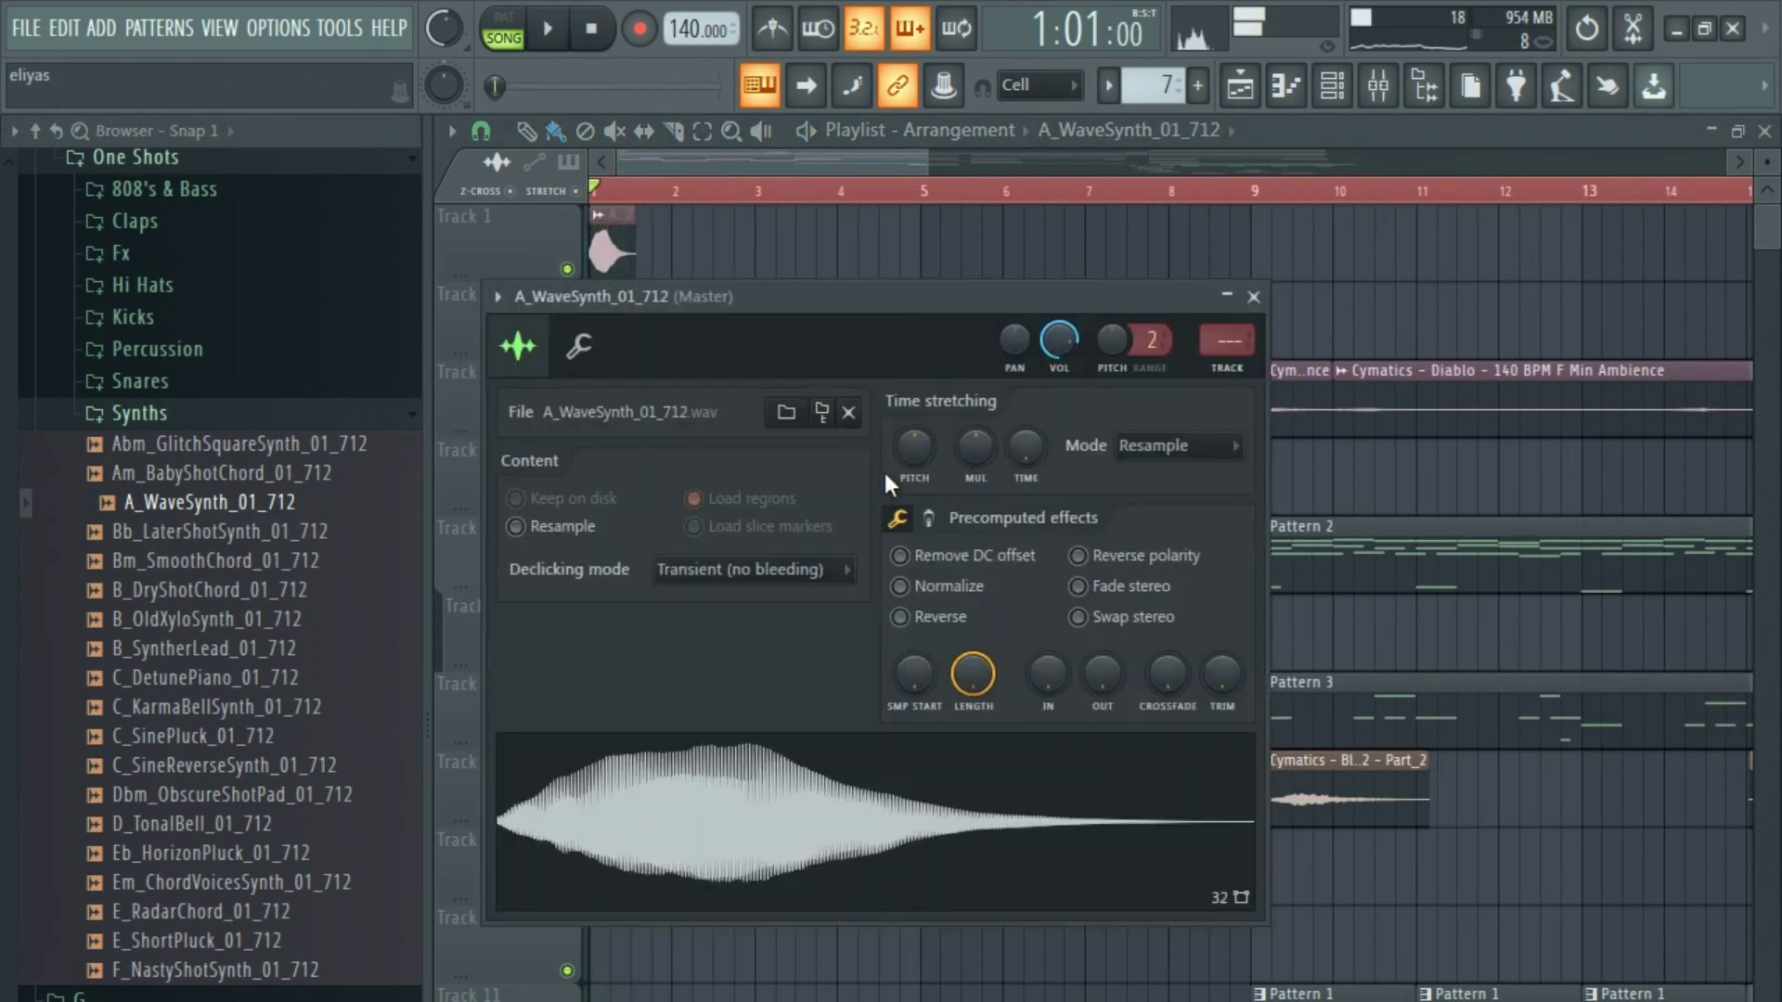
key("space")
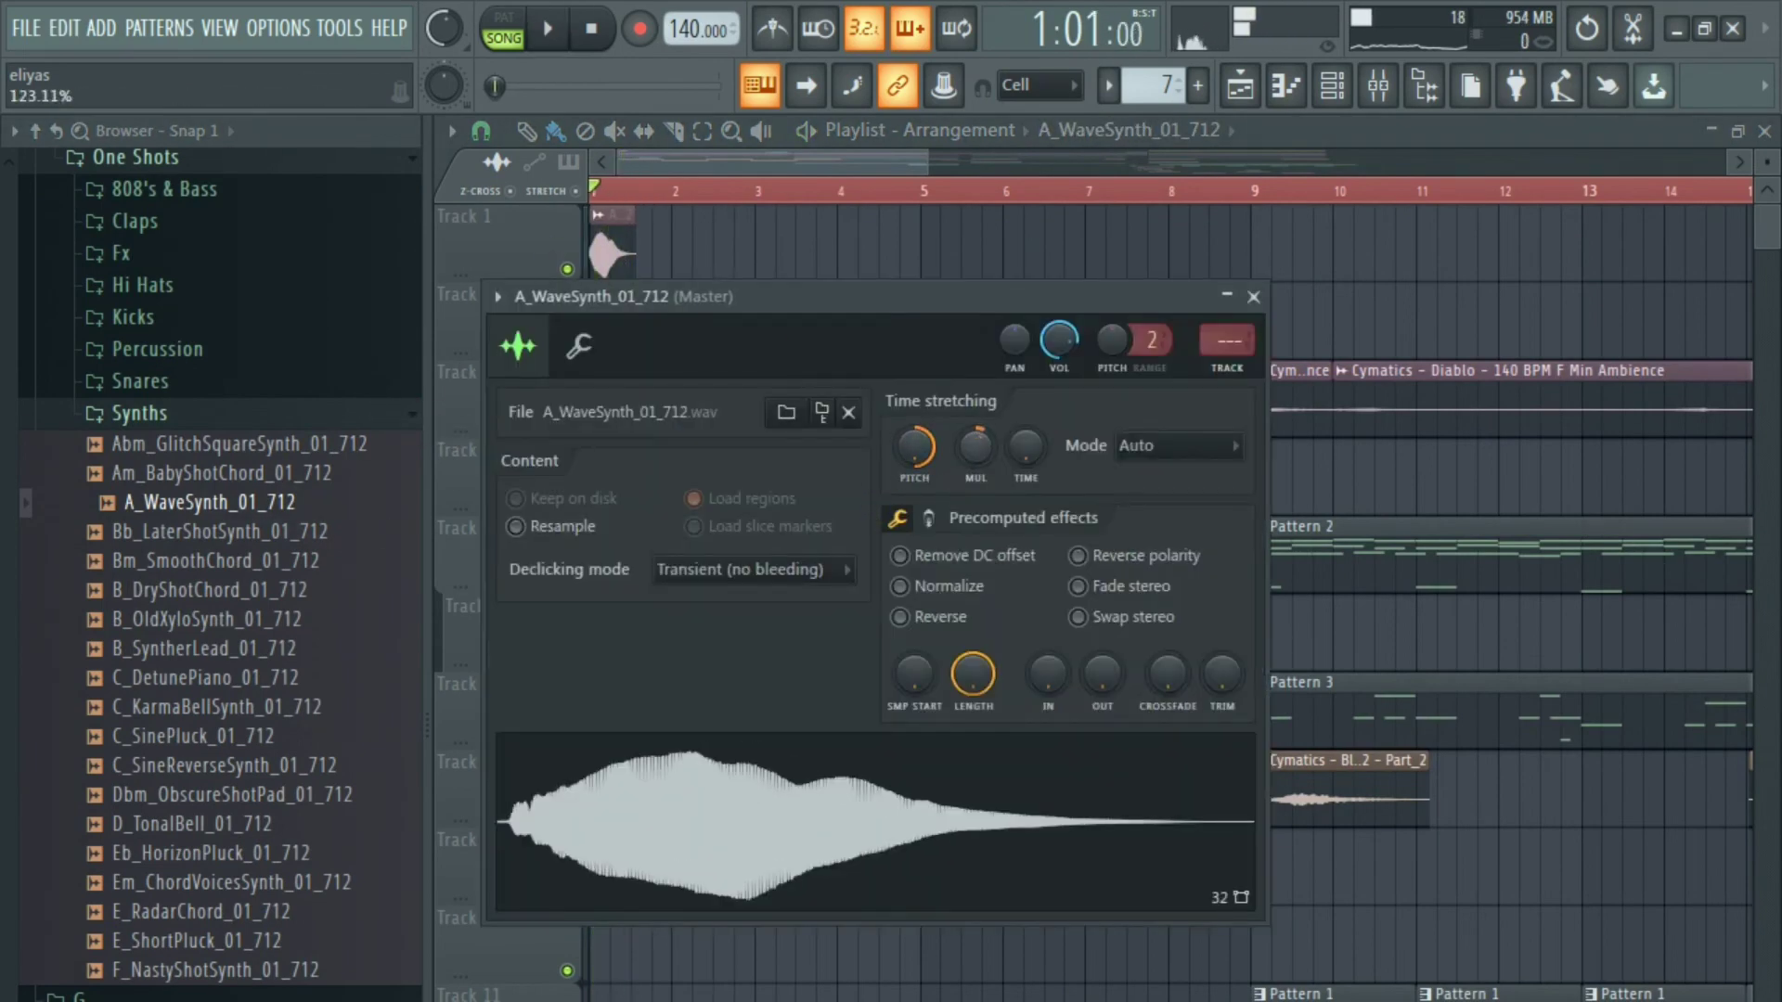
key("space")
left_click_drag(971, 442, 961, 466)
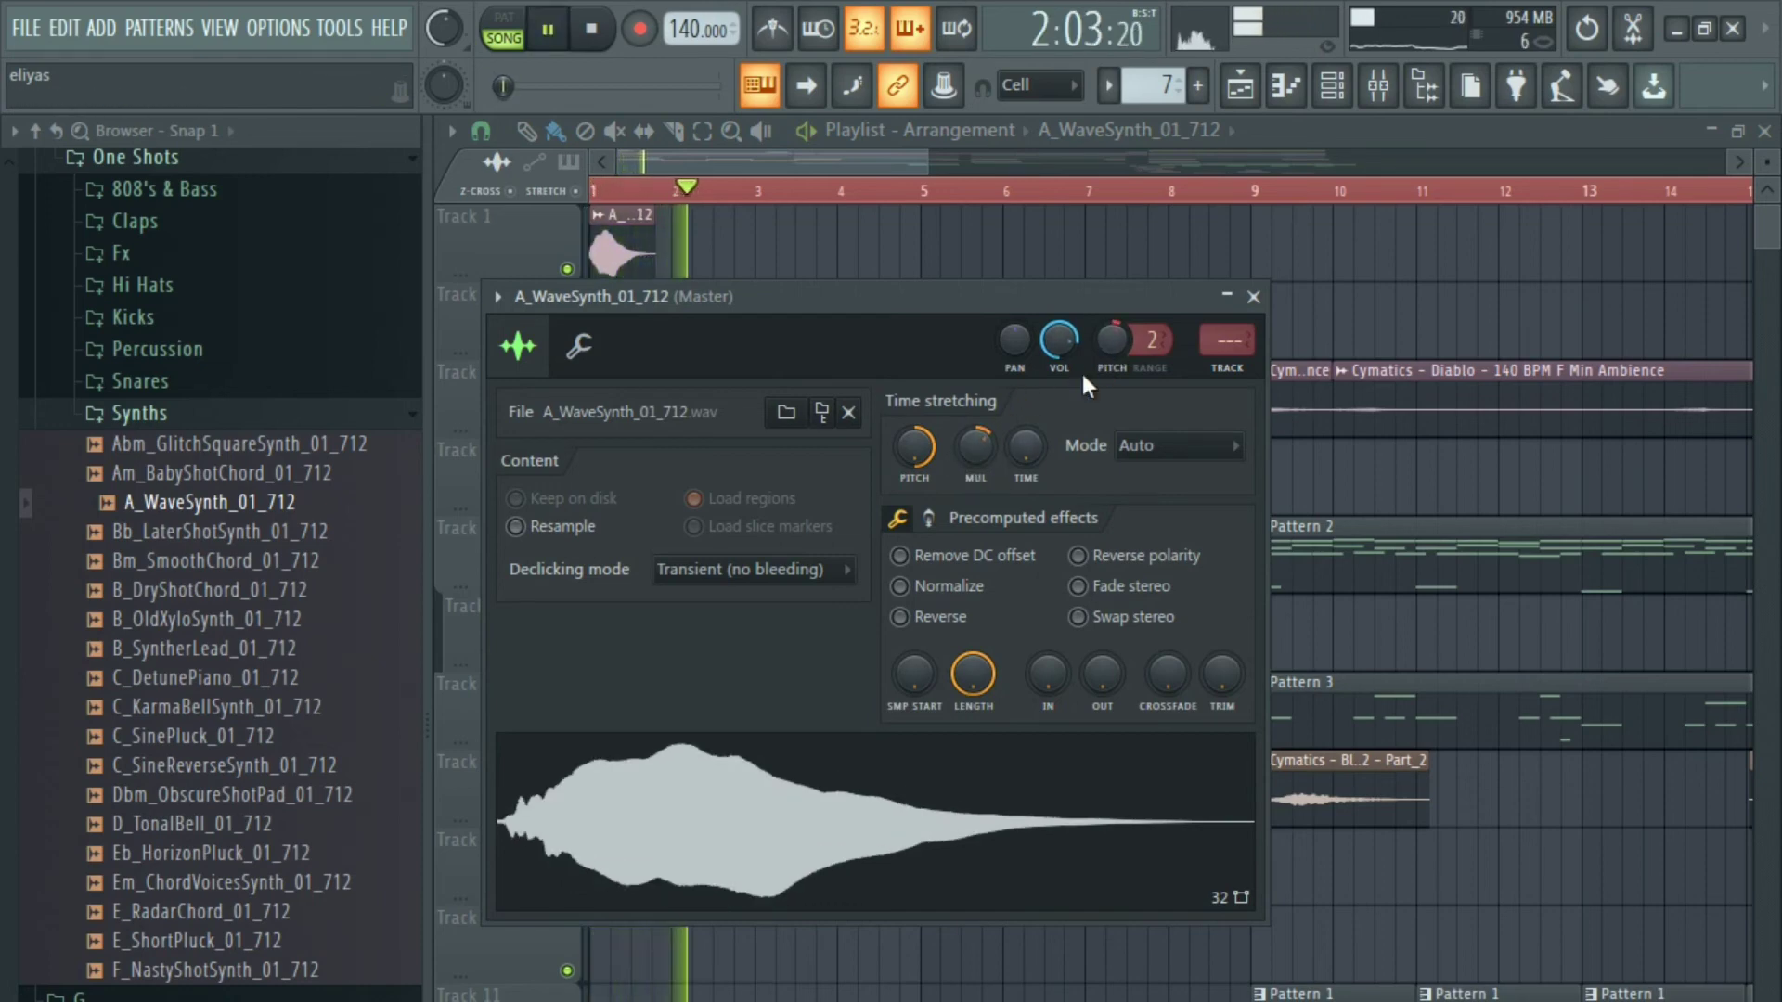
left_click_drag(1043, 297, 1079, 335)
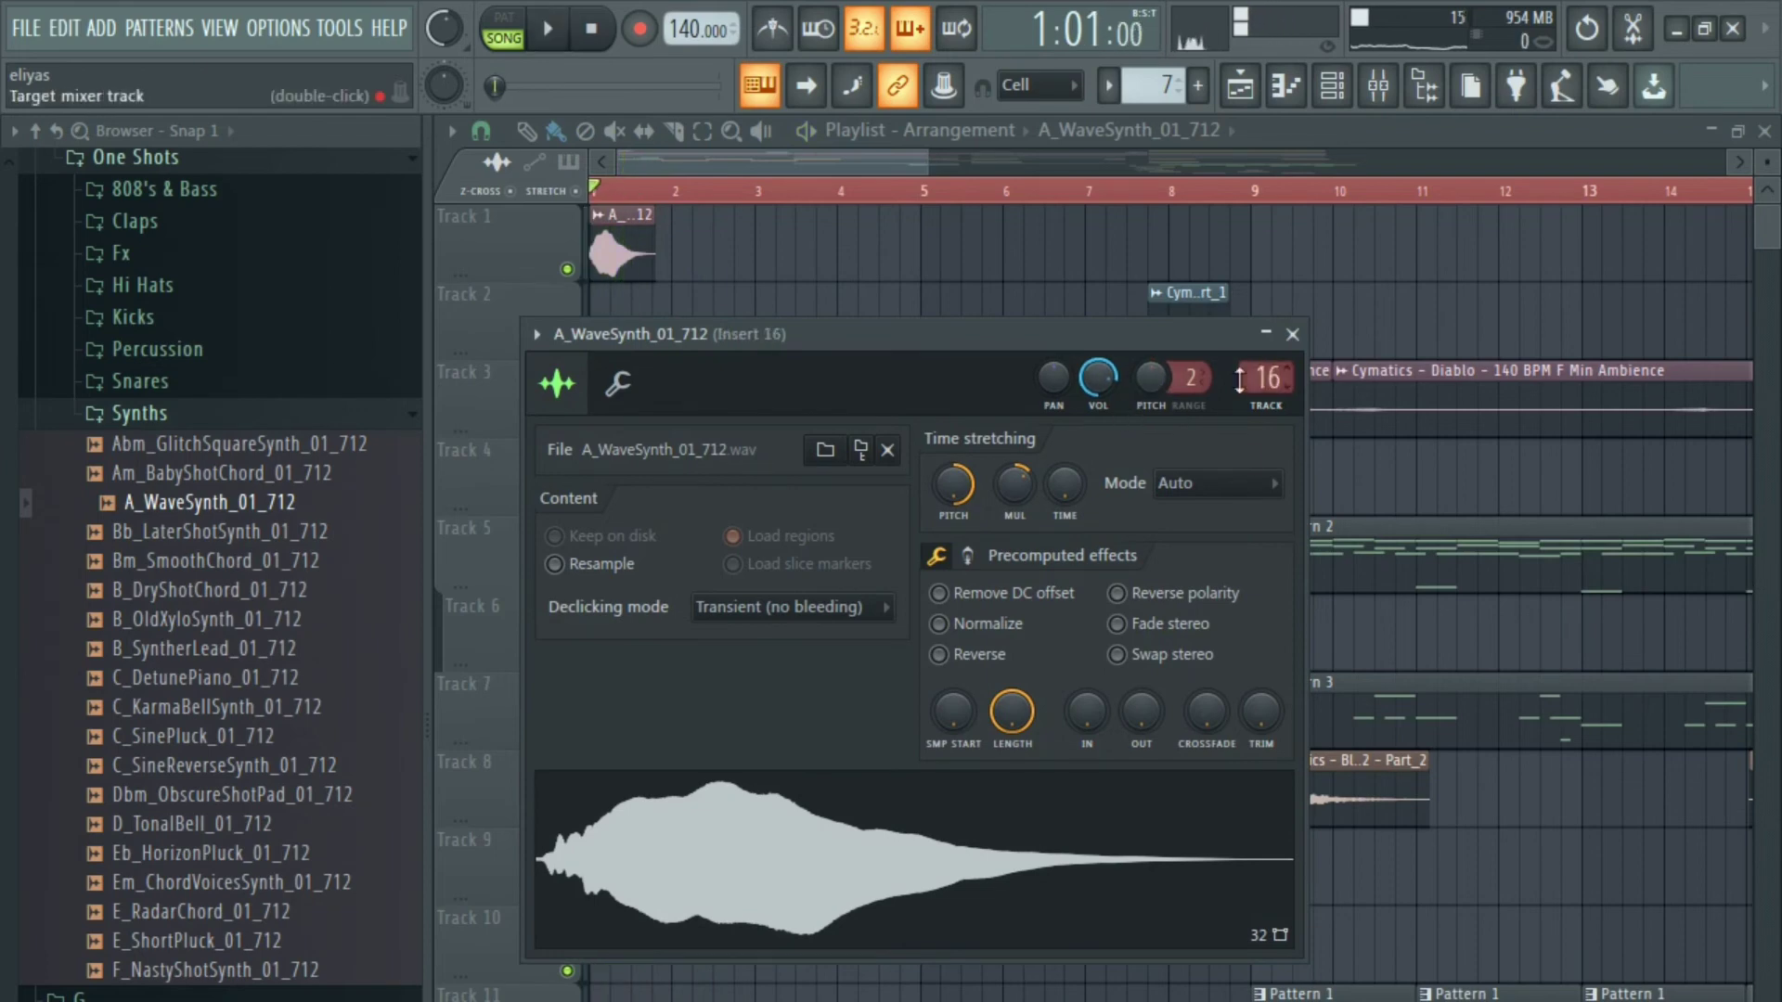
Add Fruity Reeverb 2 to mixer insert 16 and enlarge its room size while the synth plays.
left_click(1378, 85)
left_click(1384, 371)
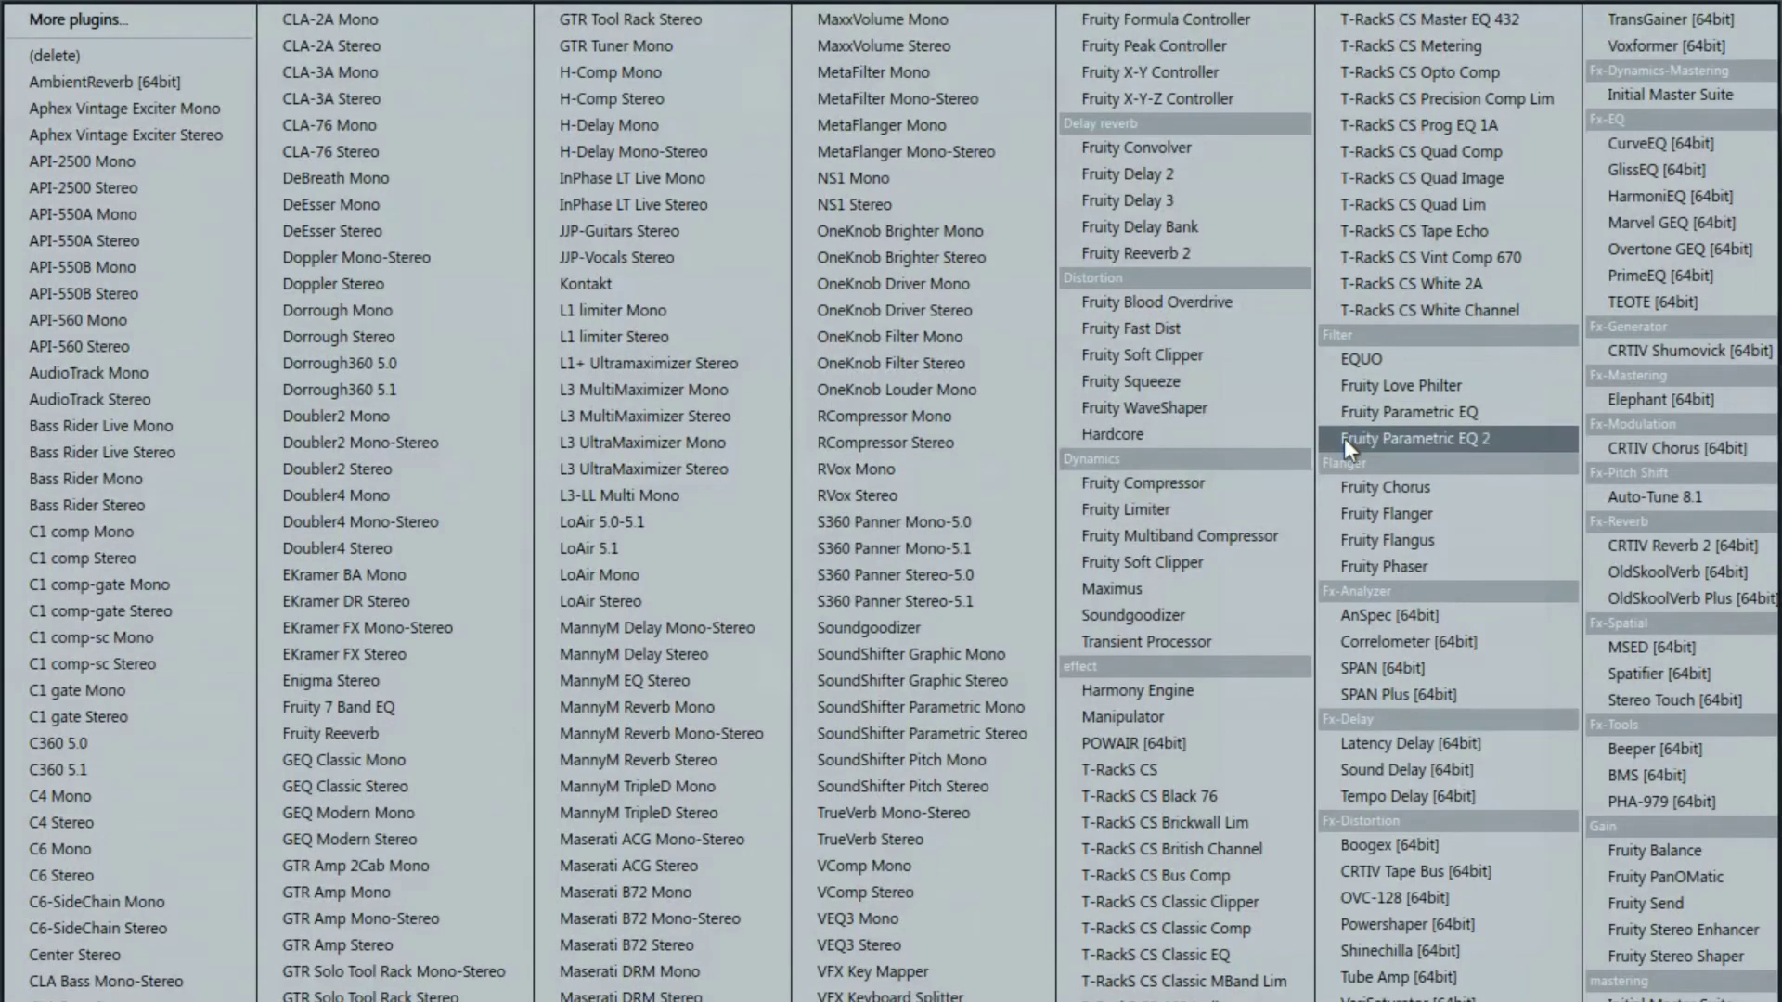
left_click(1199, 263)
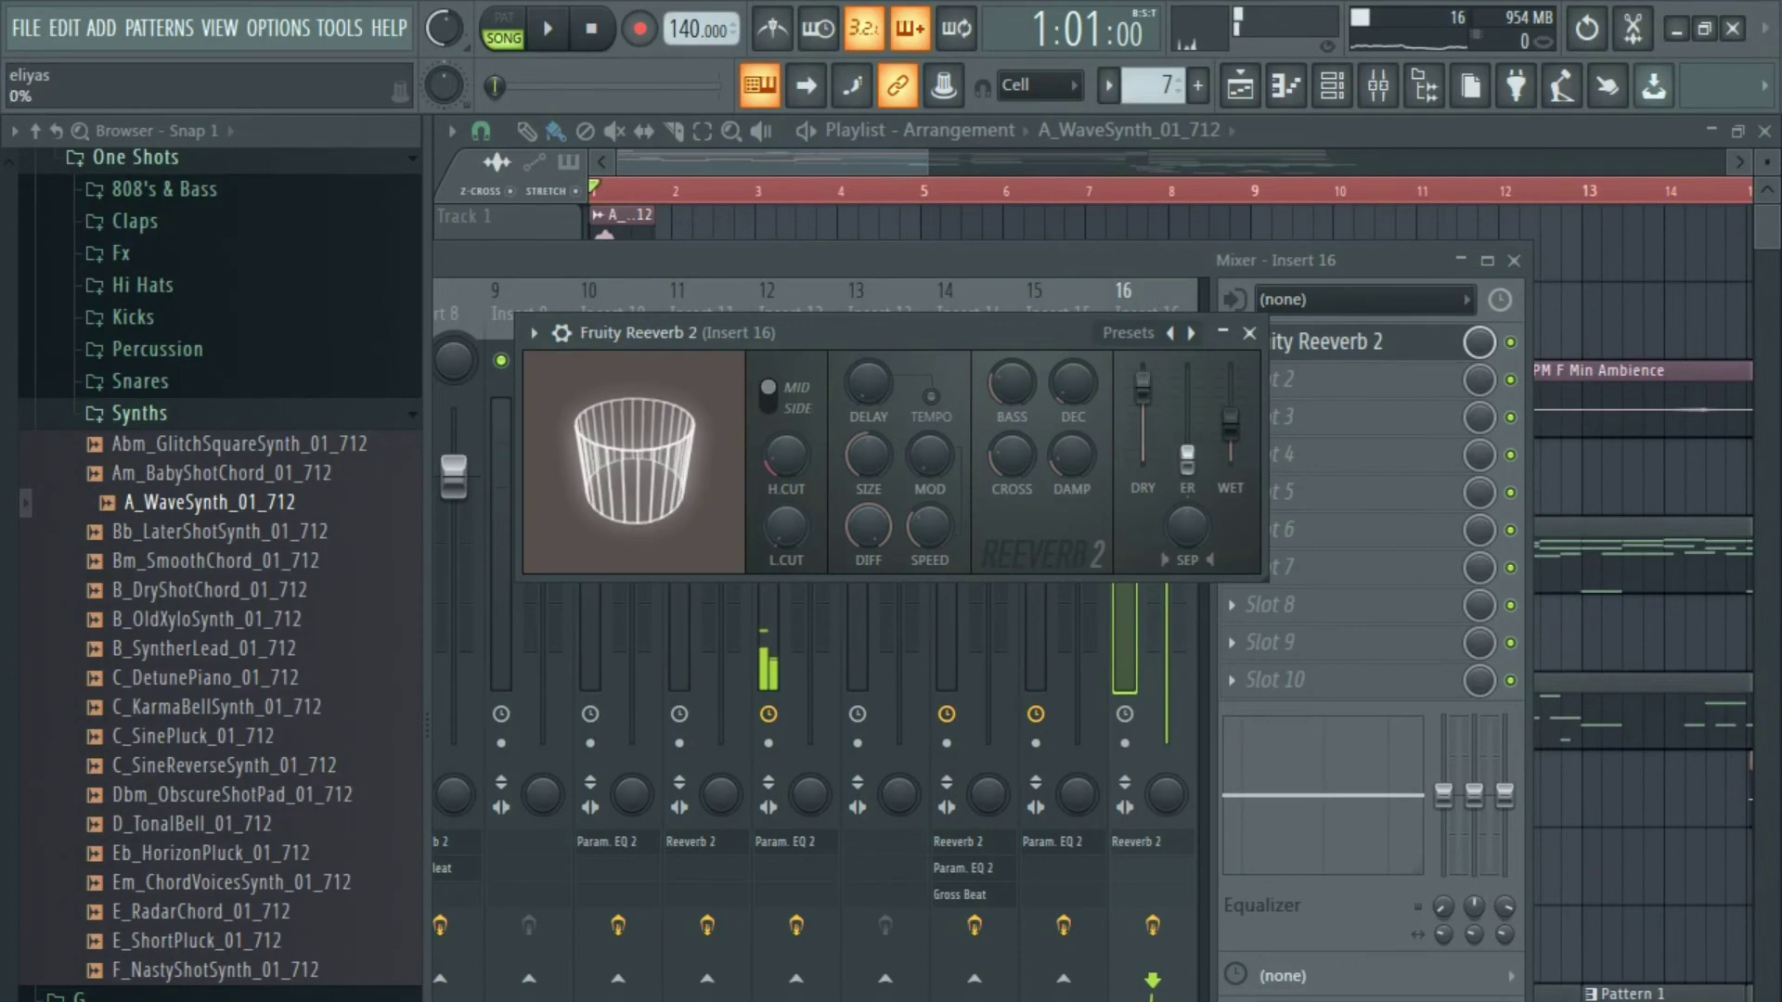
key("space")
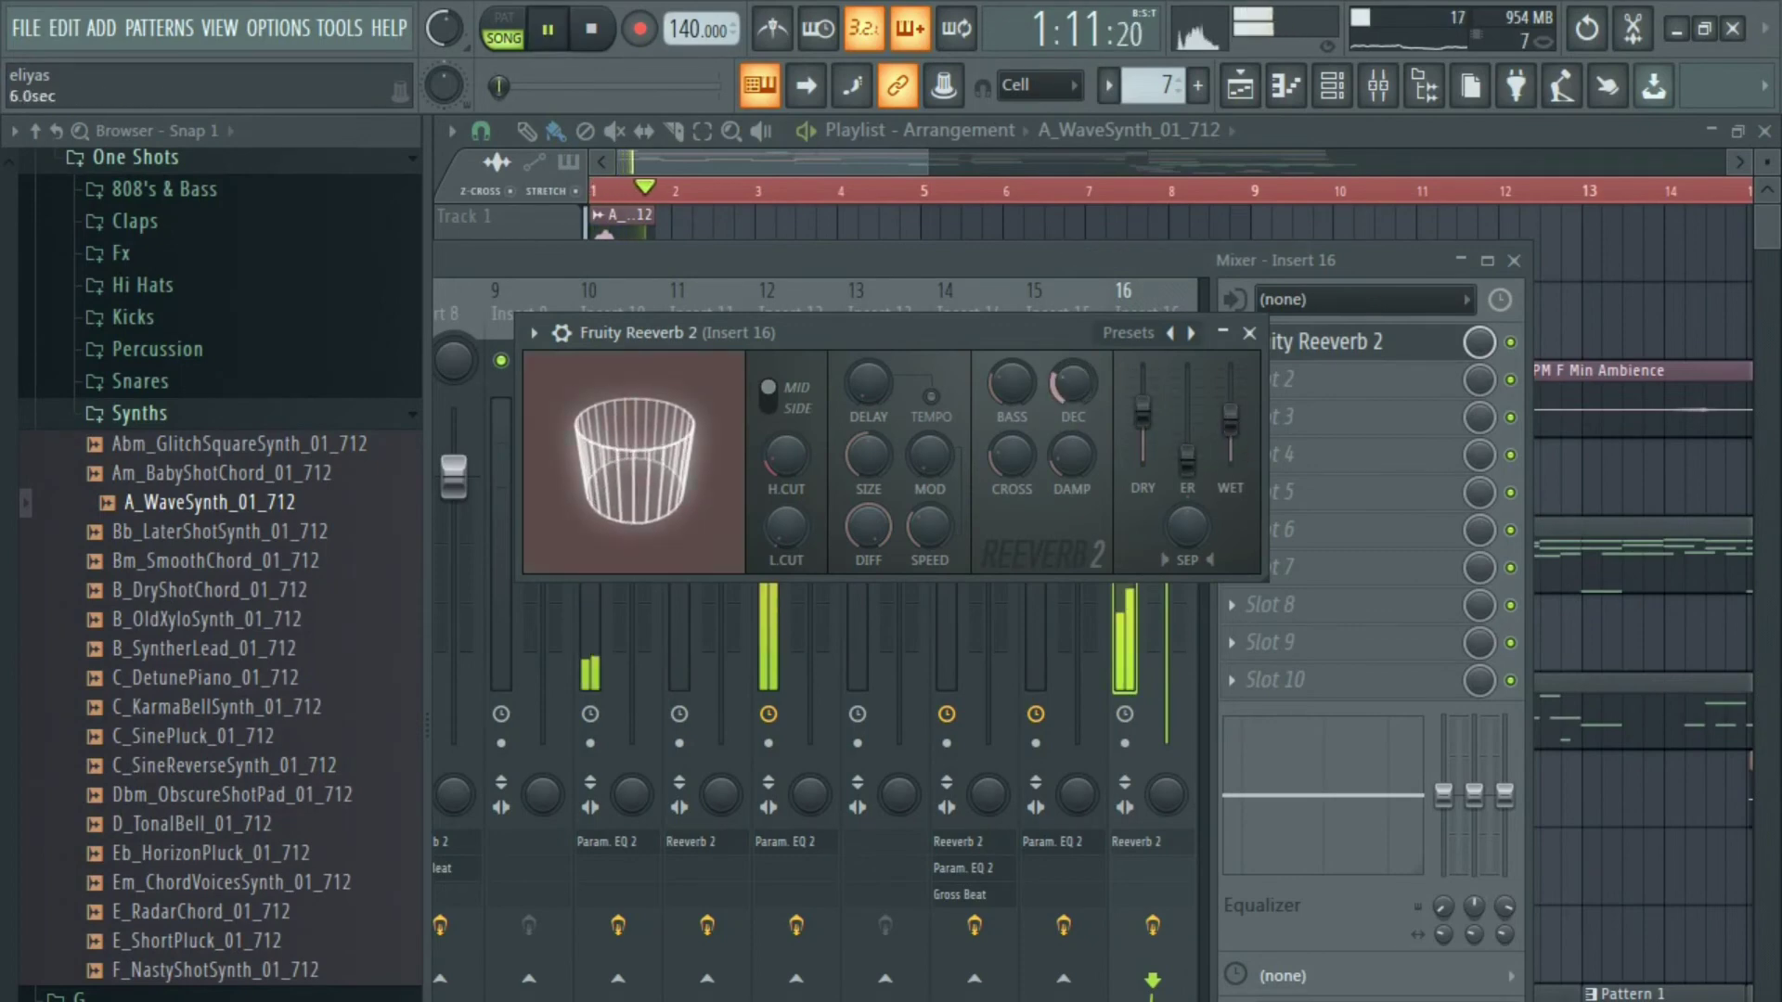
left_click_drag(870, 457, 870, 353)
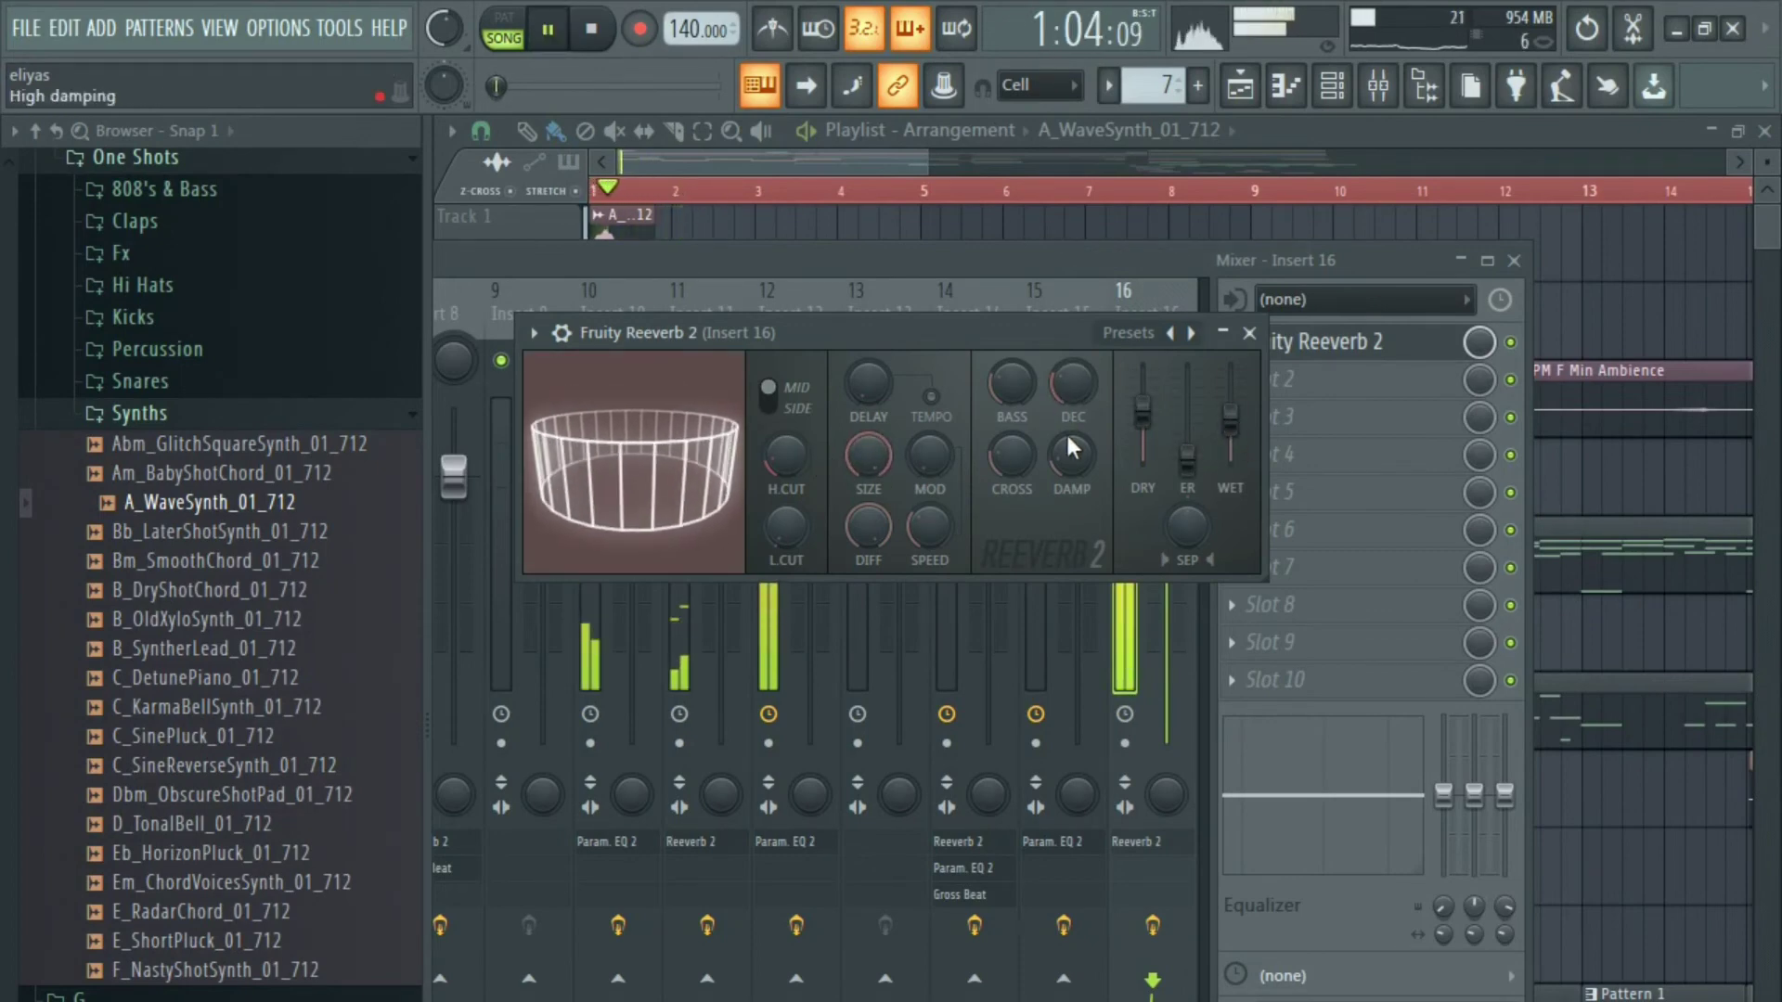
left_click_drag(1143, 411, 1230, 414)
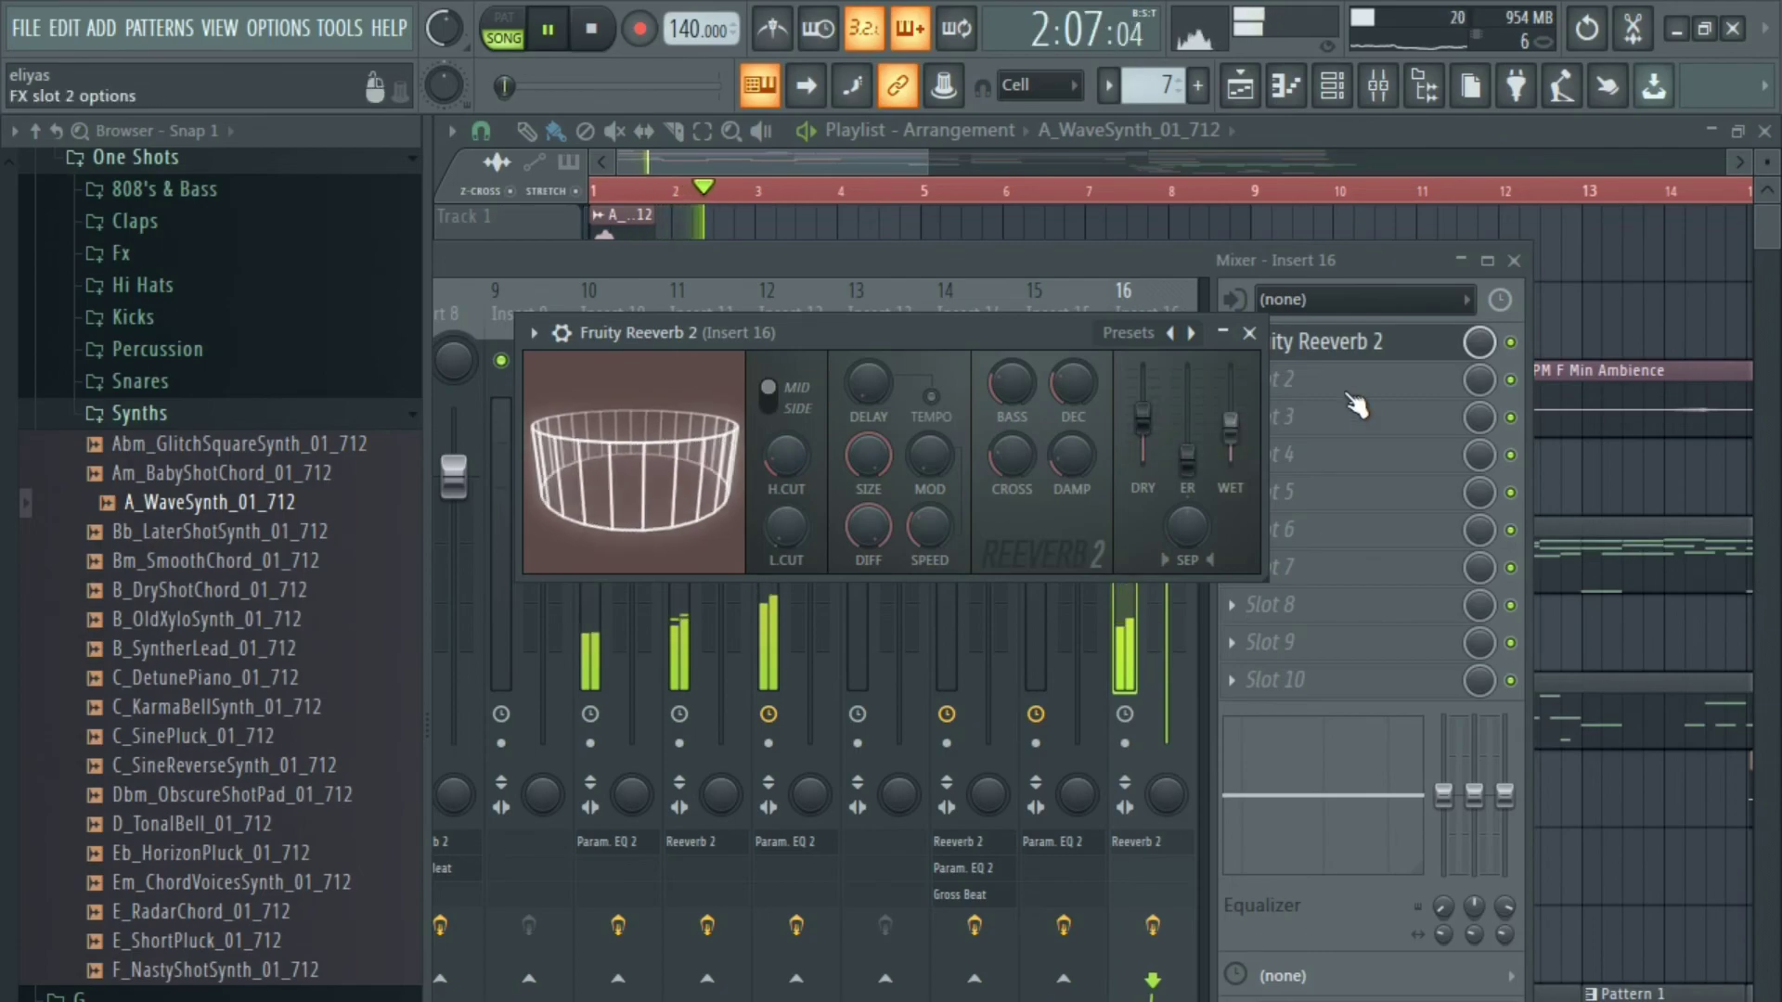
Add Fruity Parametric EQ 2 to insert 16's second slot, cutting the lows, pulling band 7 well down and dipping band 6 slightly.
left_click(1348, 390)
left_click(1427, 438)
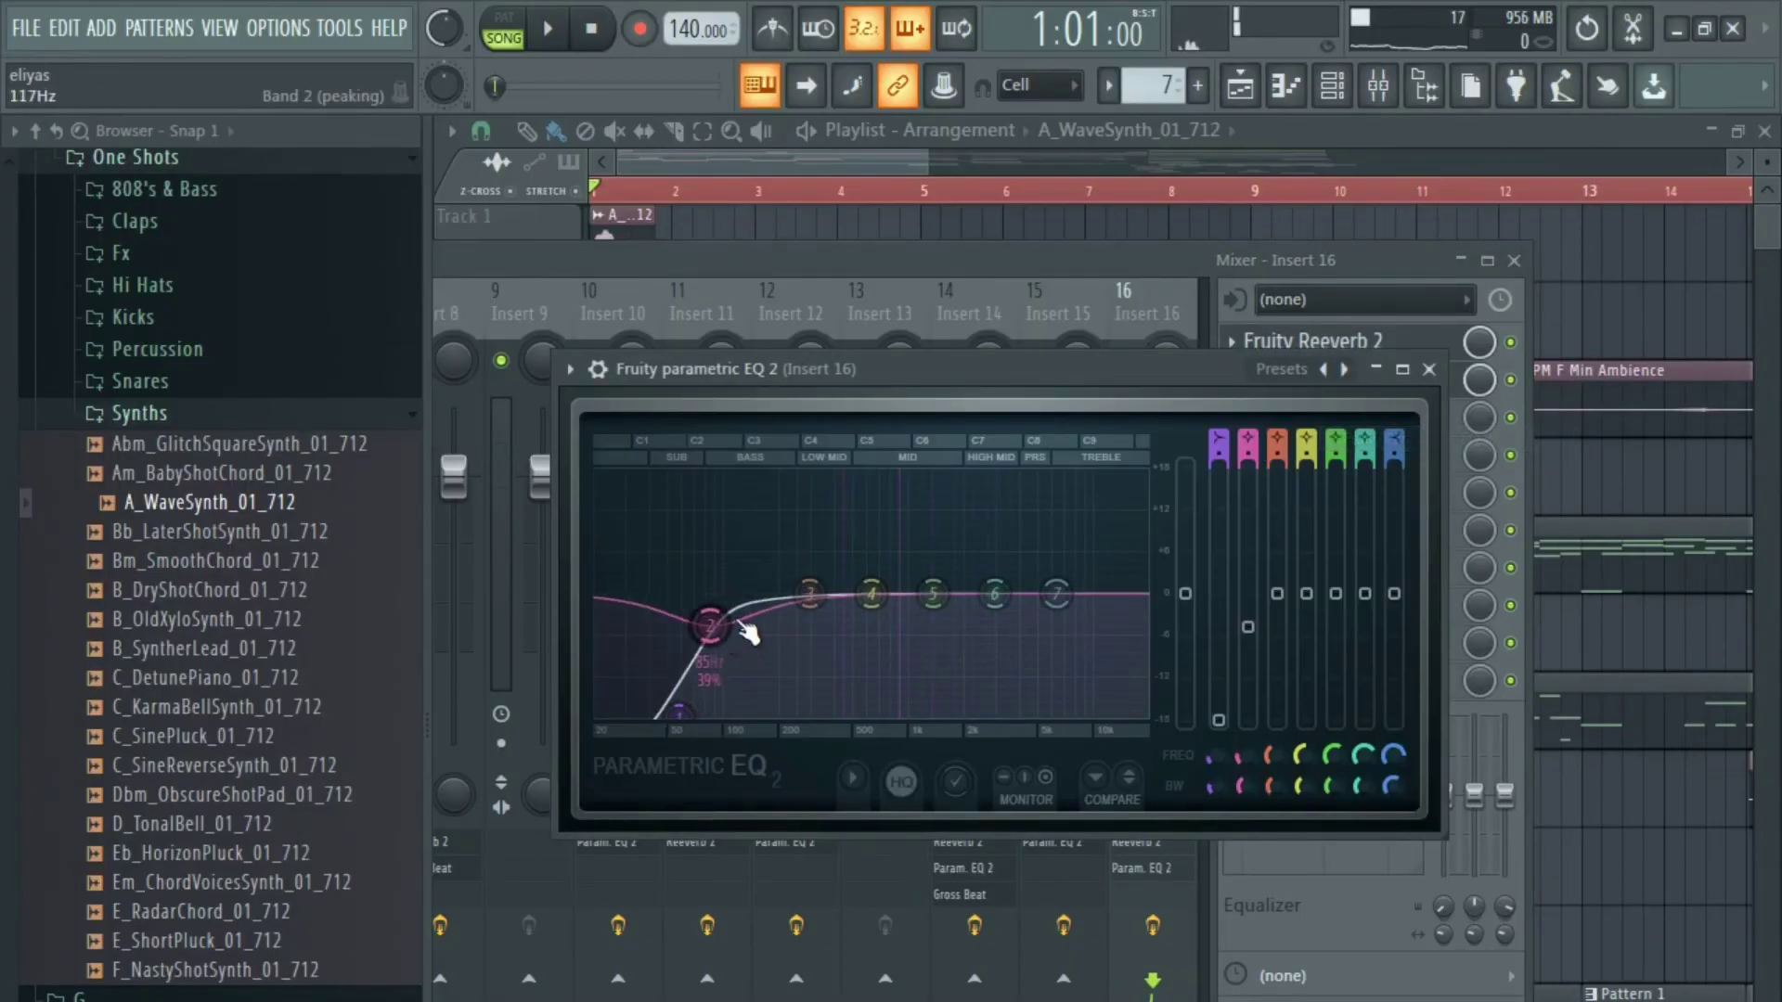
key("space")
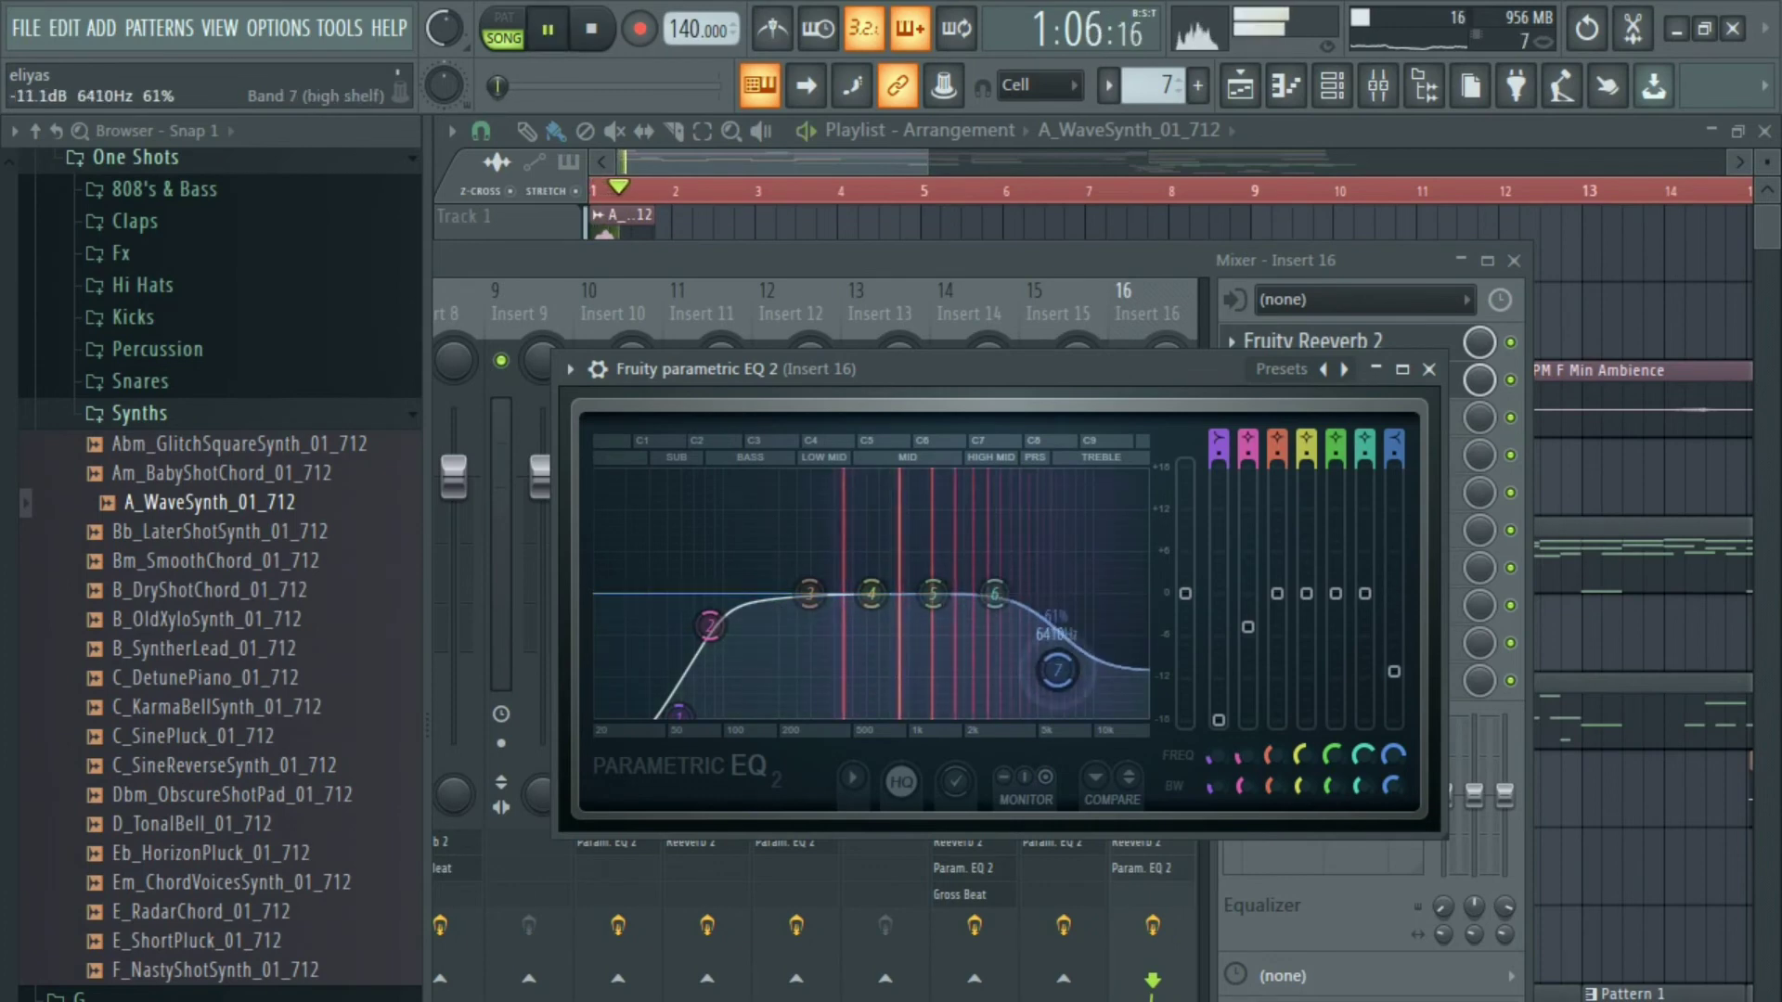
left_click_drag(1060, 680, 1044, 725)
left_click_drag(996, 599, 992, 611)
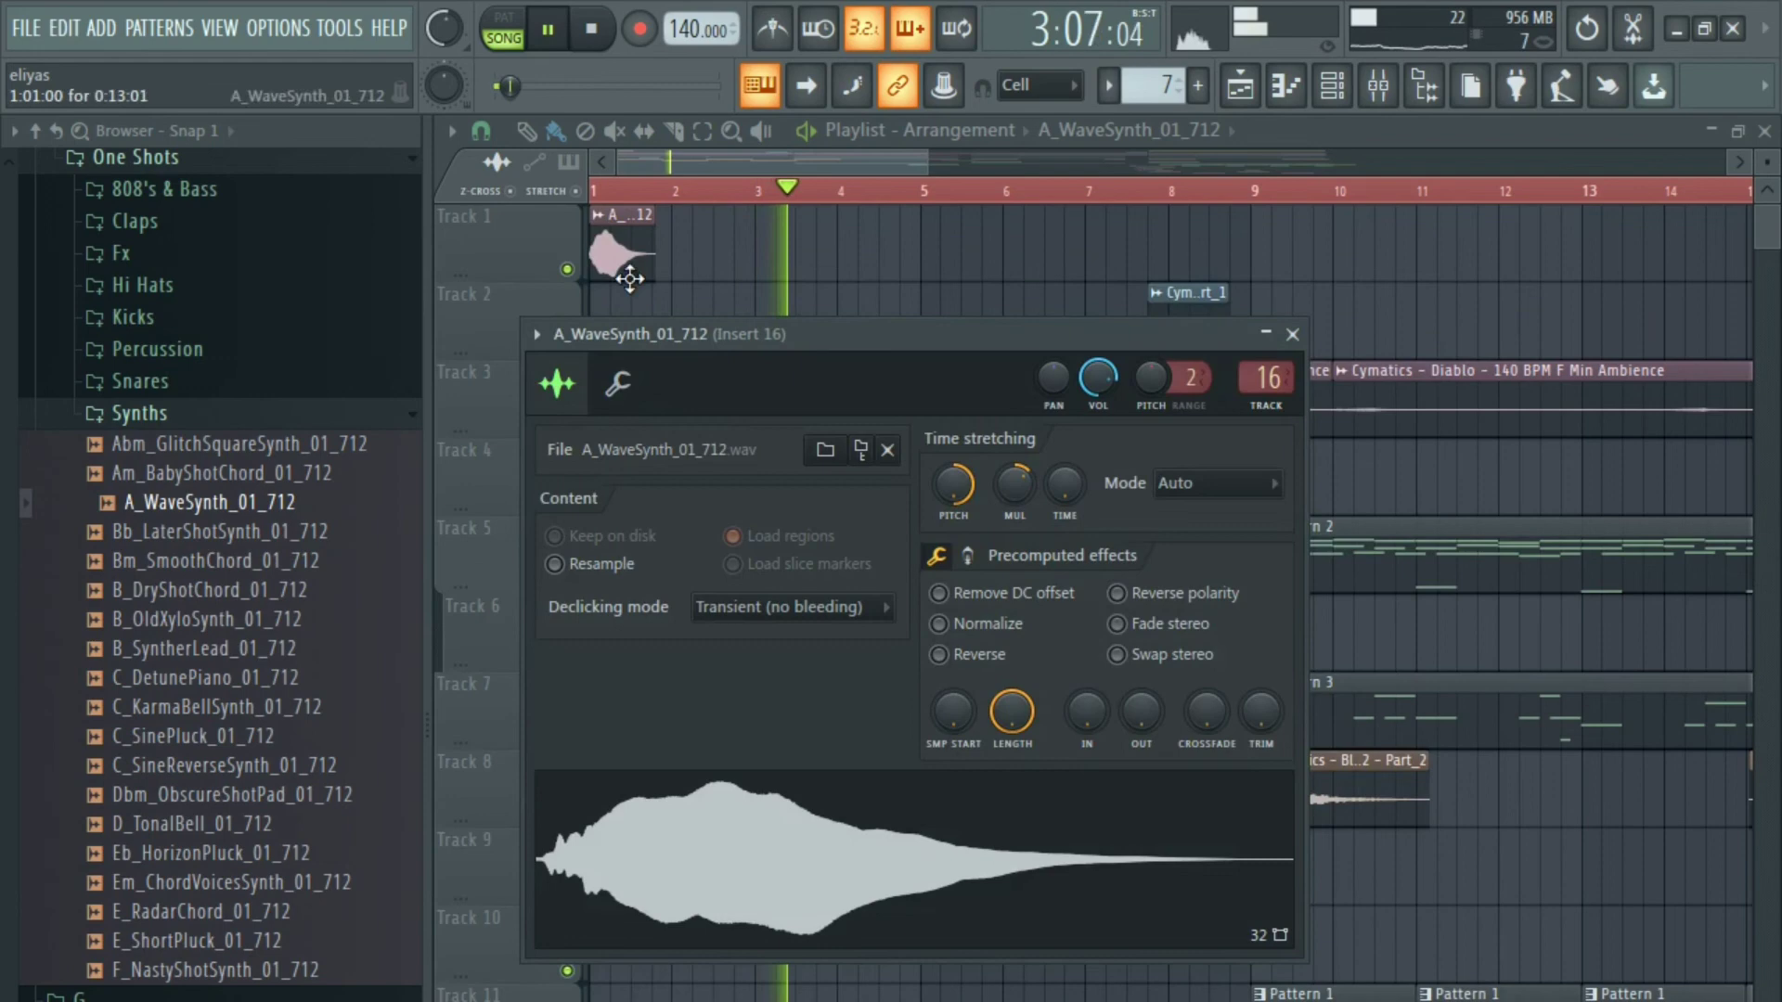
Adjust the time-stretch pitch of A_WaveSynth_01_712 and arrange the clip at bars 9 and 13 of track 1.
key("space")
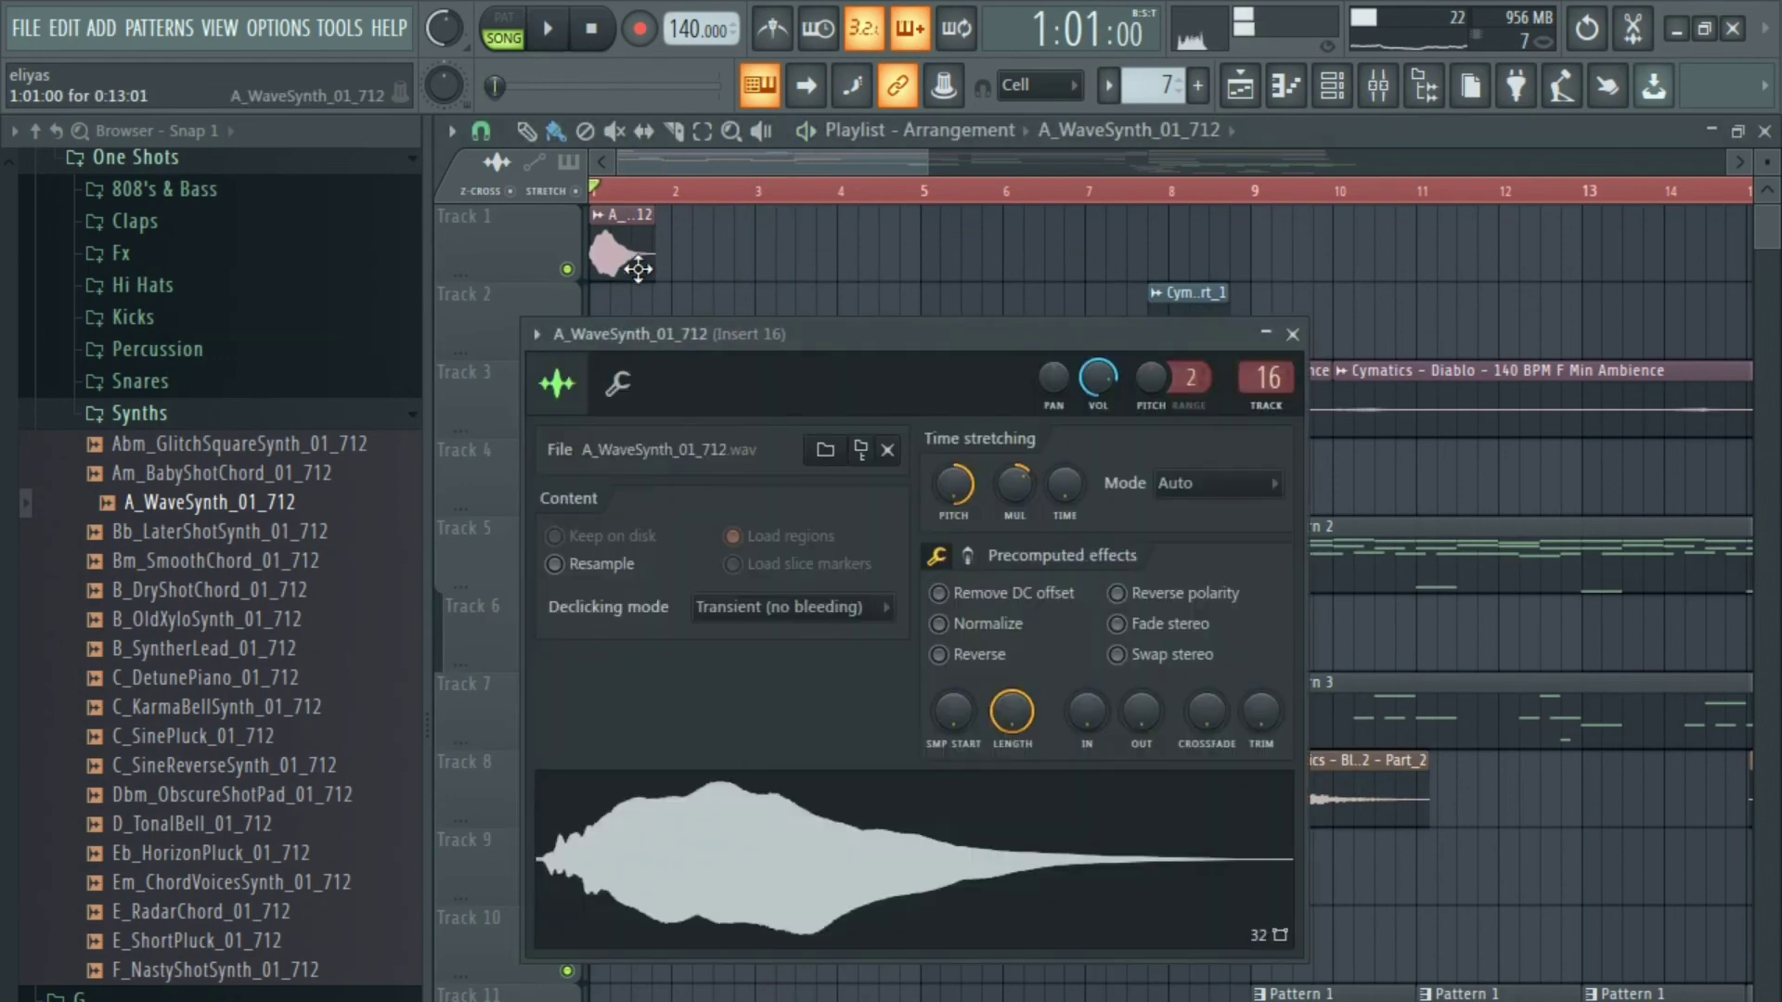
left_click_drag(956, 484, 956, 431)
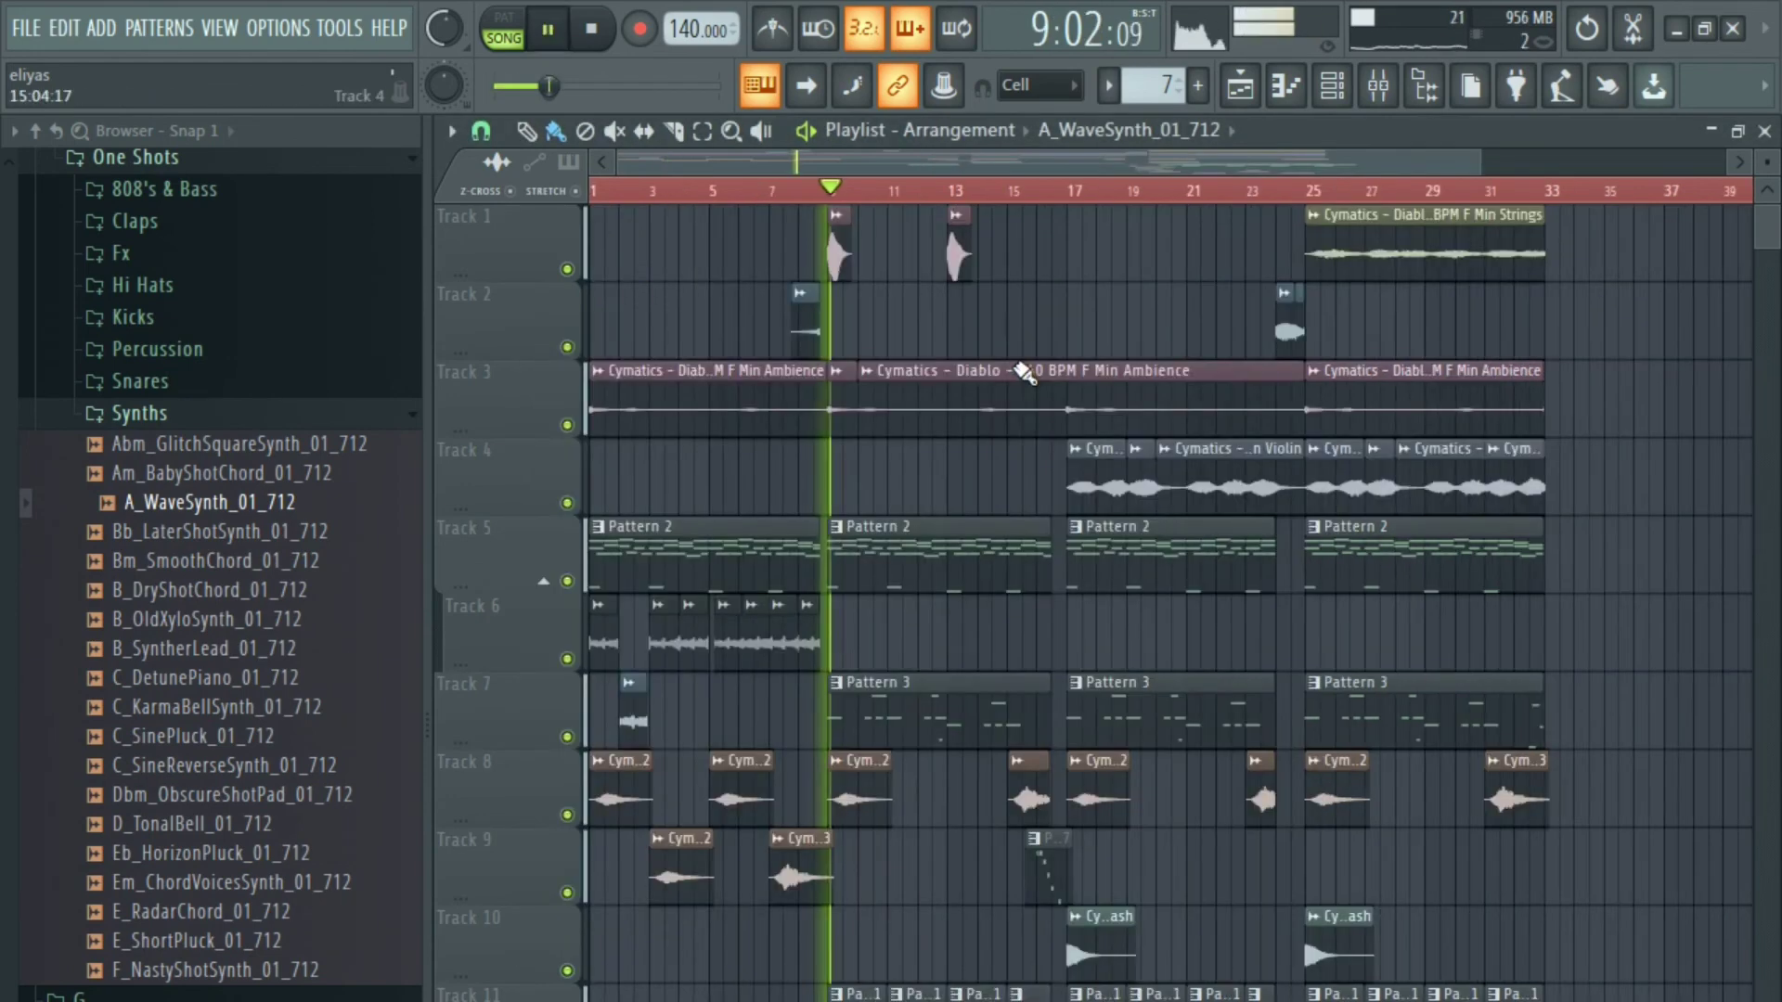
Copy the A_WaveSynth_01_712 clip on track 1 to bars 17, 19 and 21.
left_click_drag(1003, 338, 924, 343)
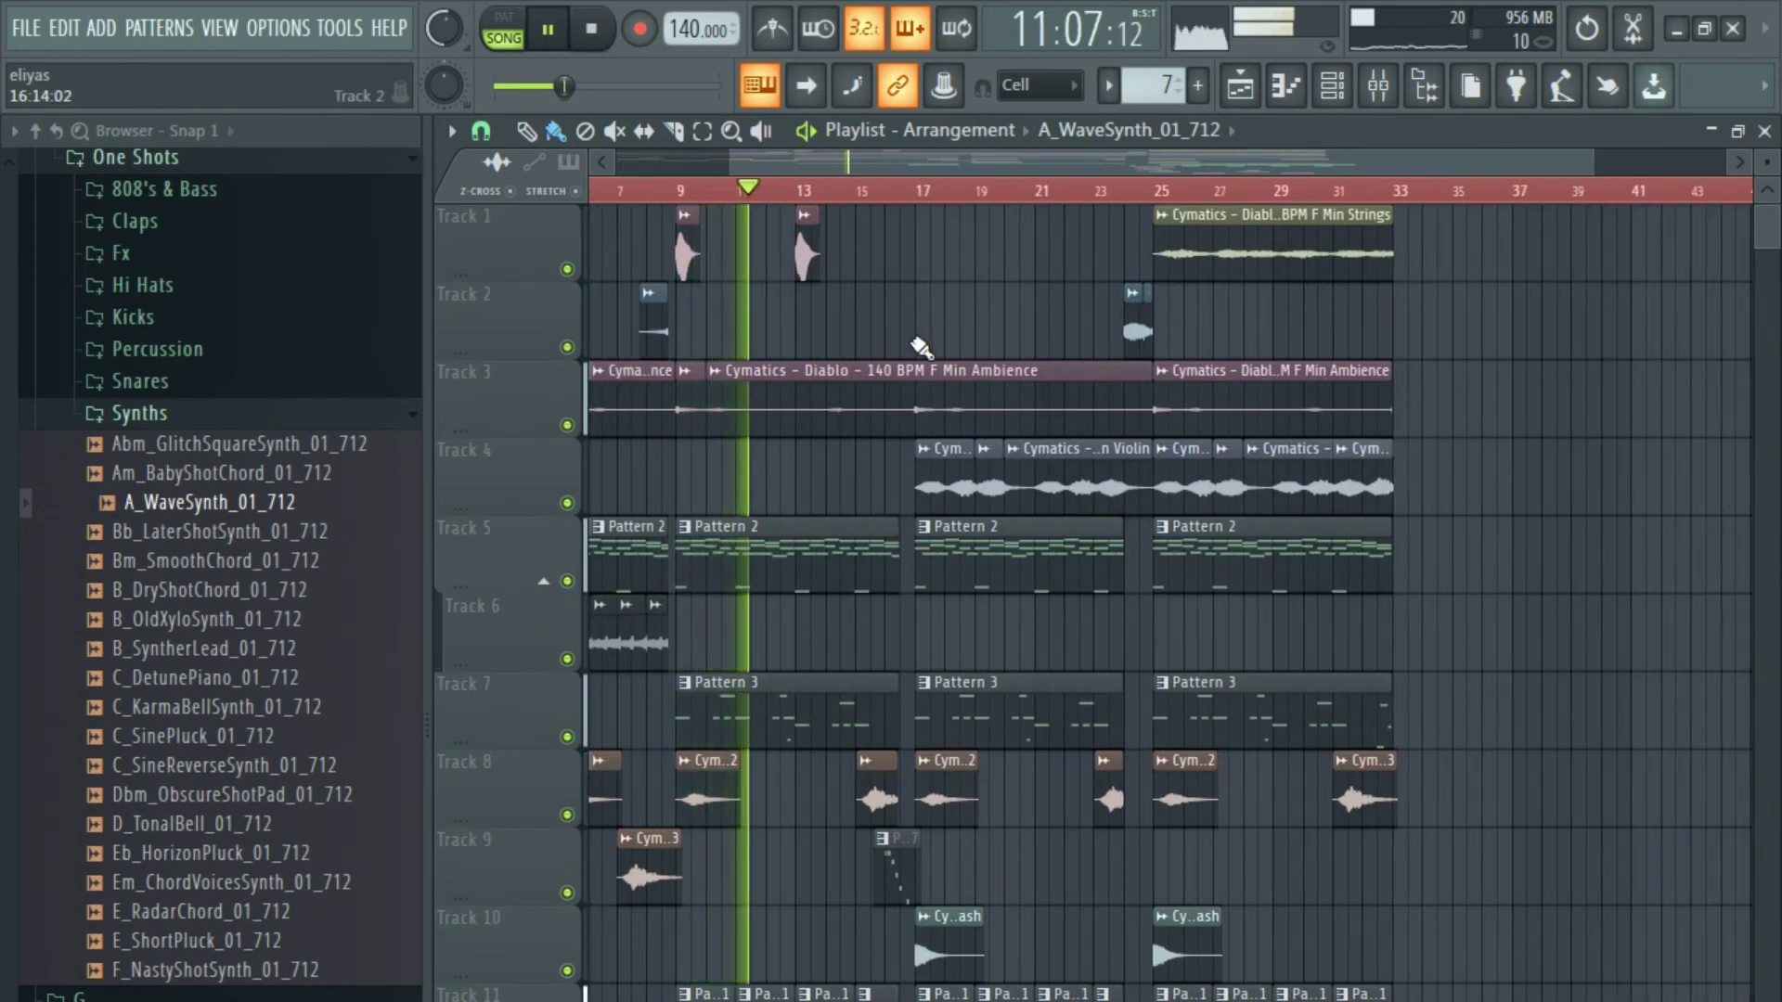
scroll(743, 318, "up", 3)
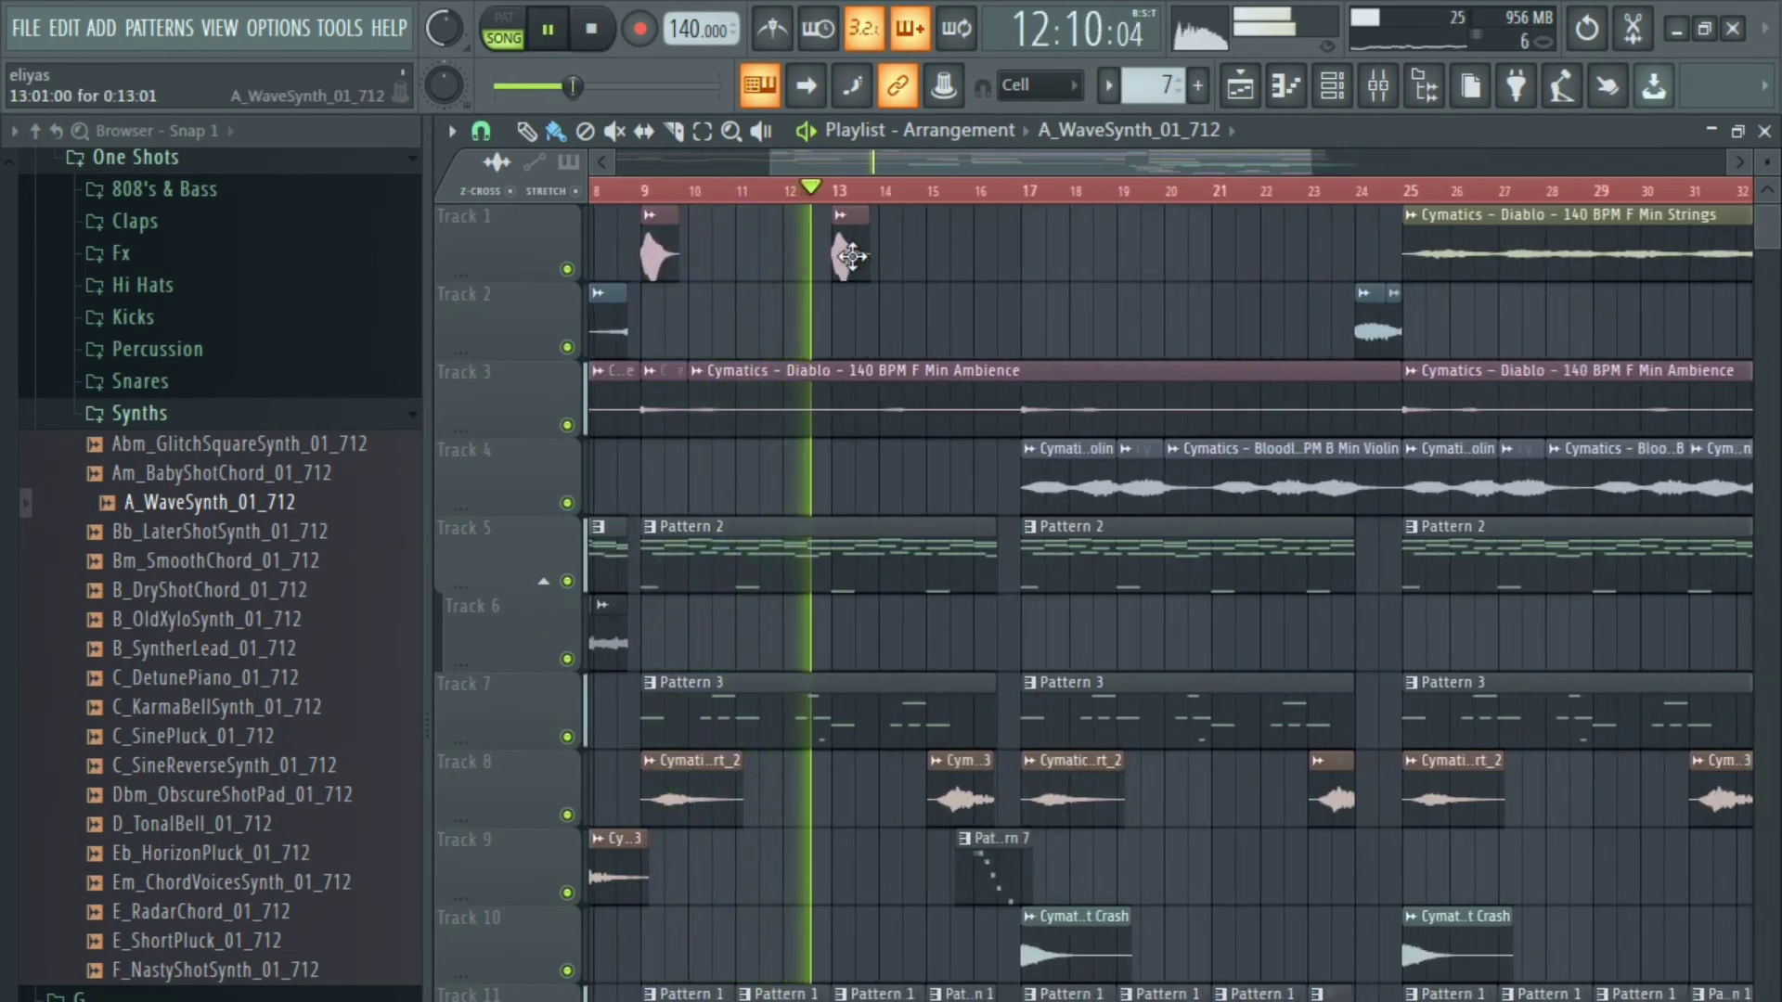
left_click_drag(852, 257, 1042, 256)
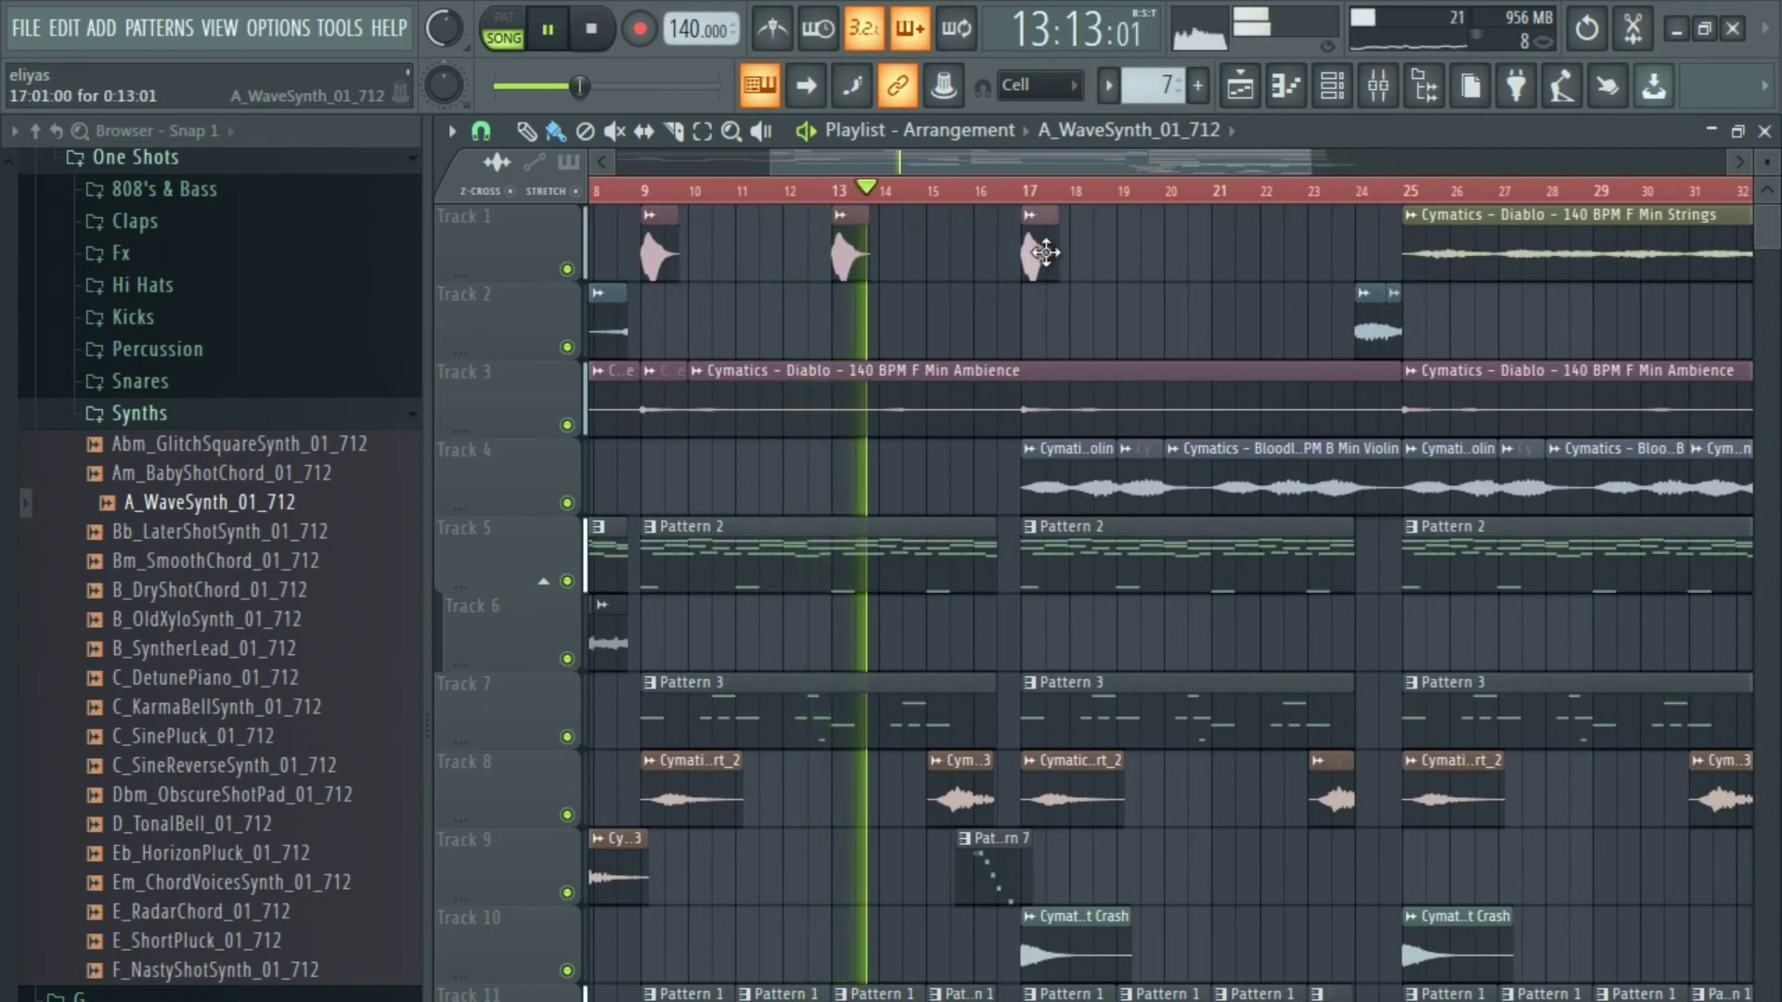
double_click(1043, 253)
key("Escape")
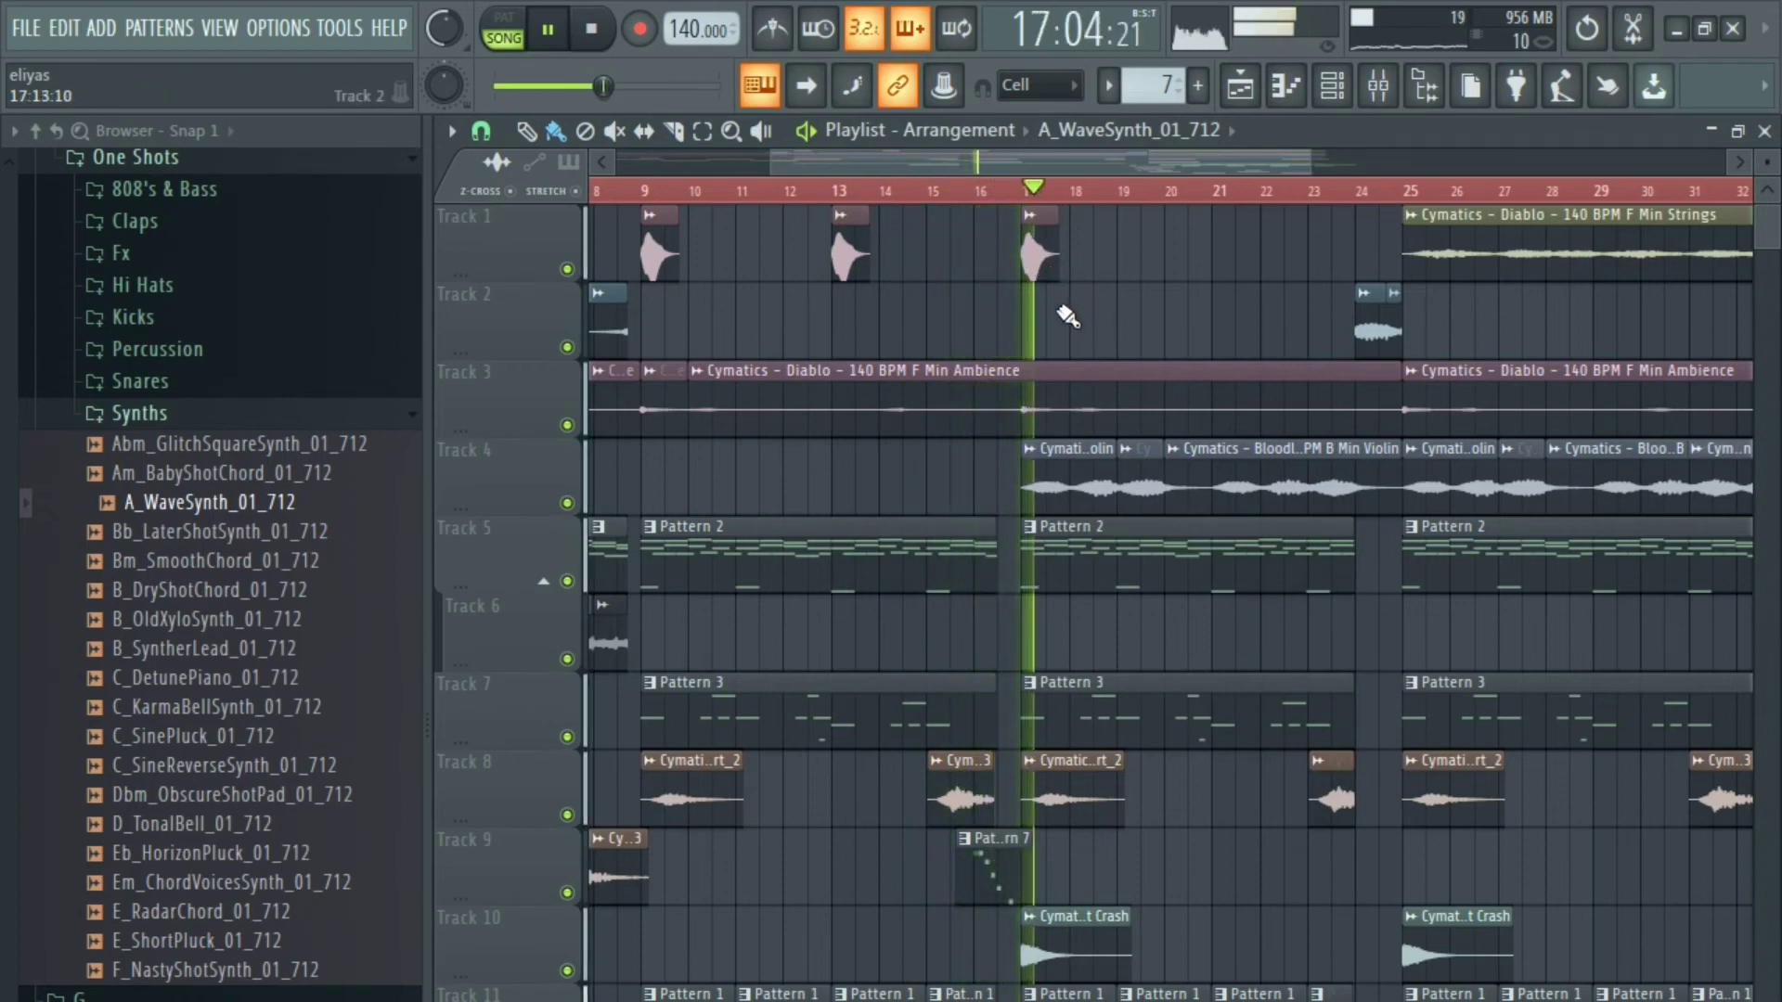
left_click(1128, 260)
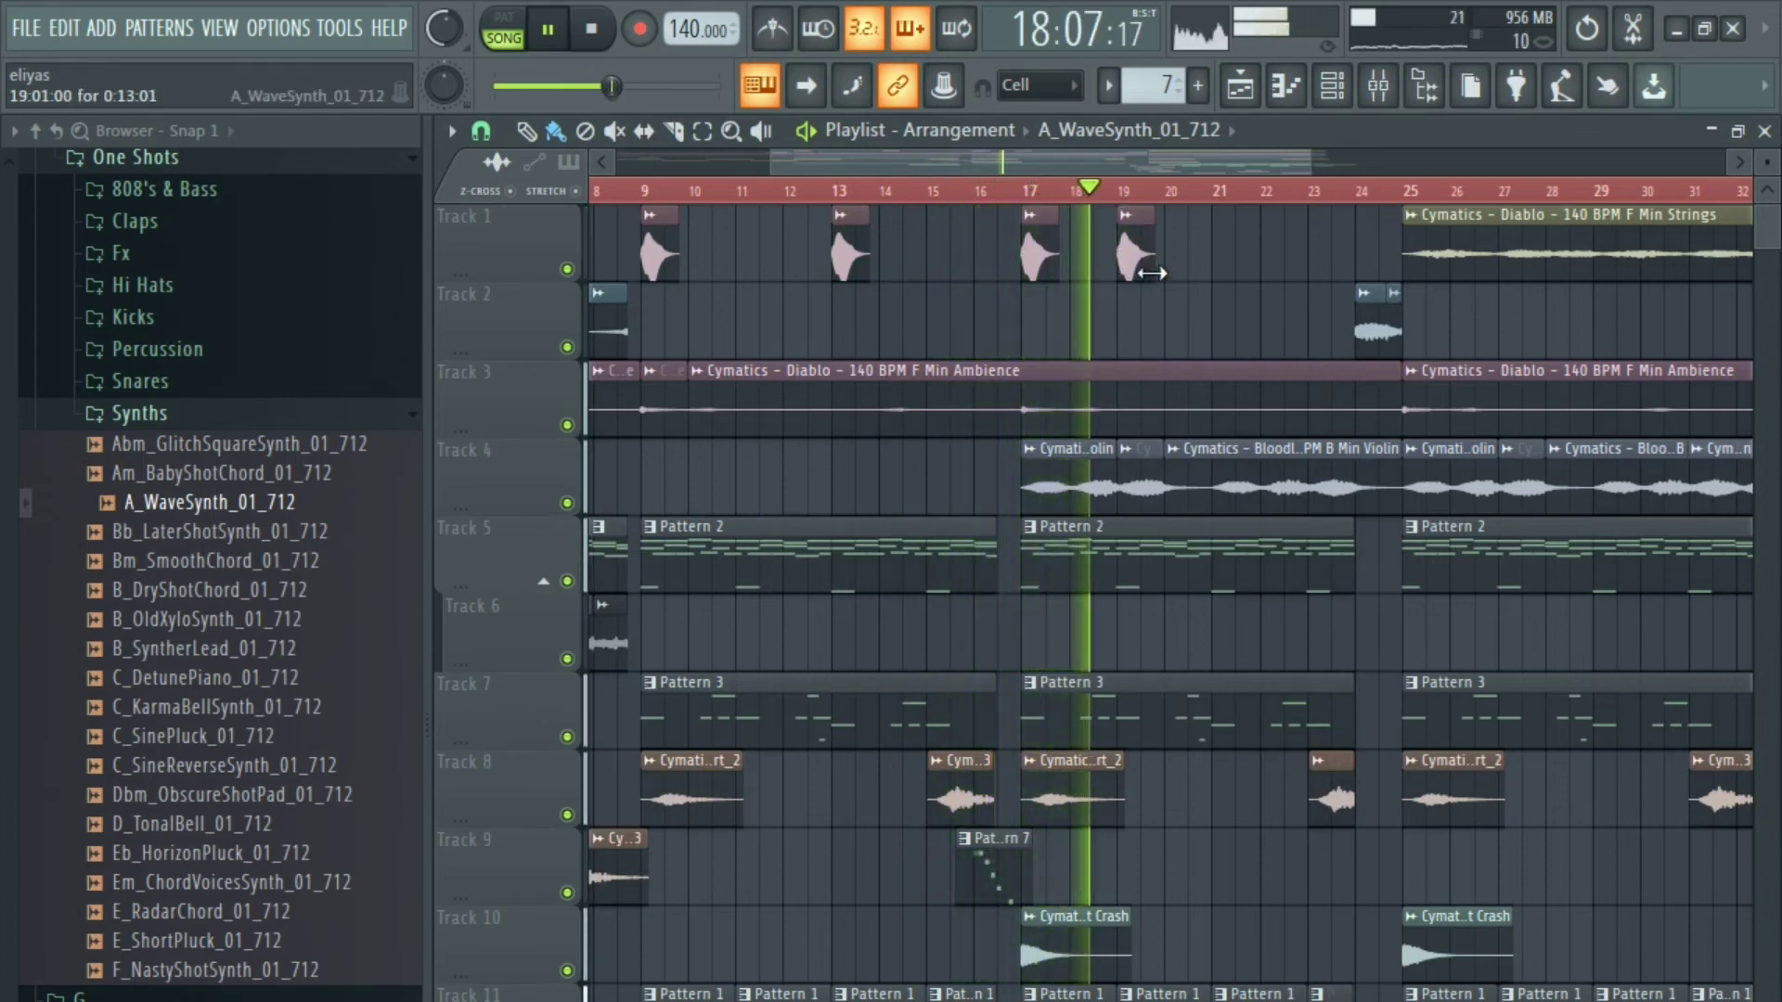
left_click(1223, 258)
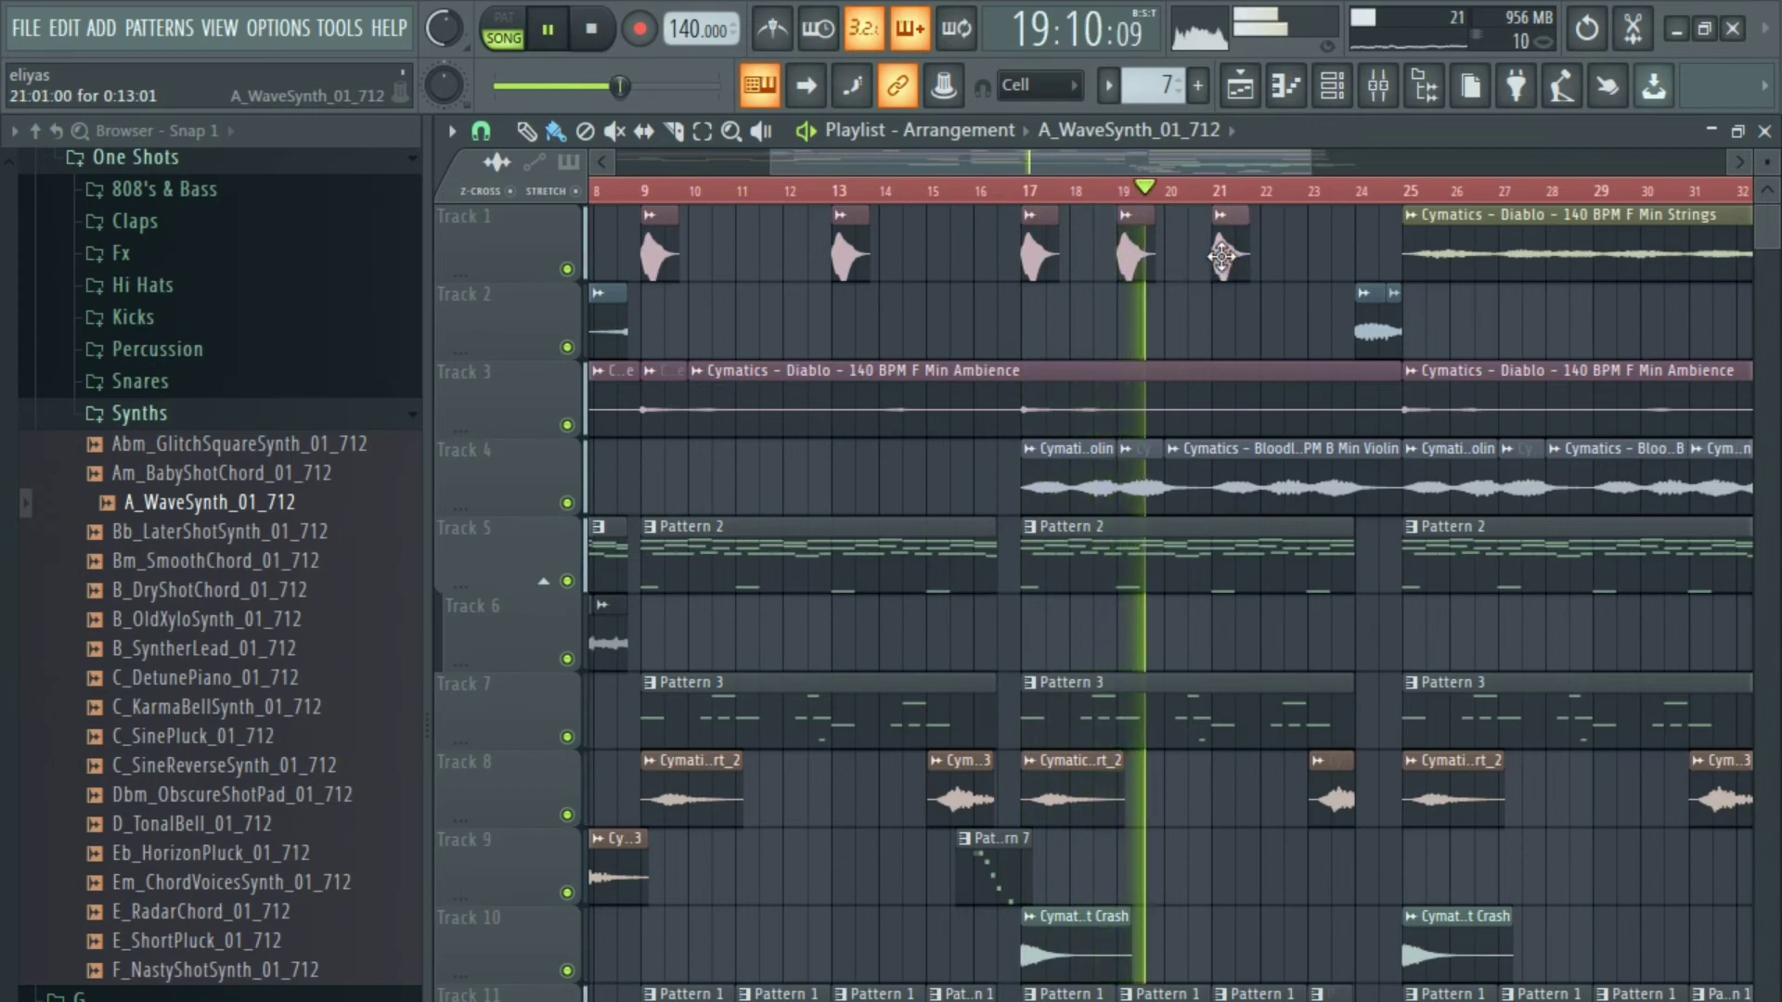
Make the A_WaveSynth_01_712 clip at bar 21 unique and lower its time-stretch pitch.
left_click(1220, 215)
left_click(1268, 425)
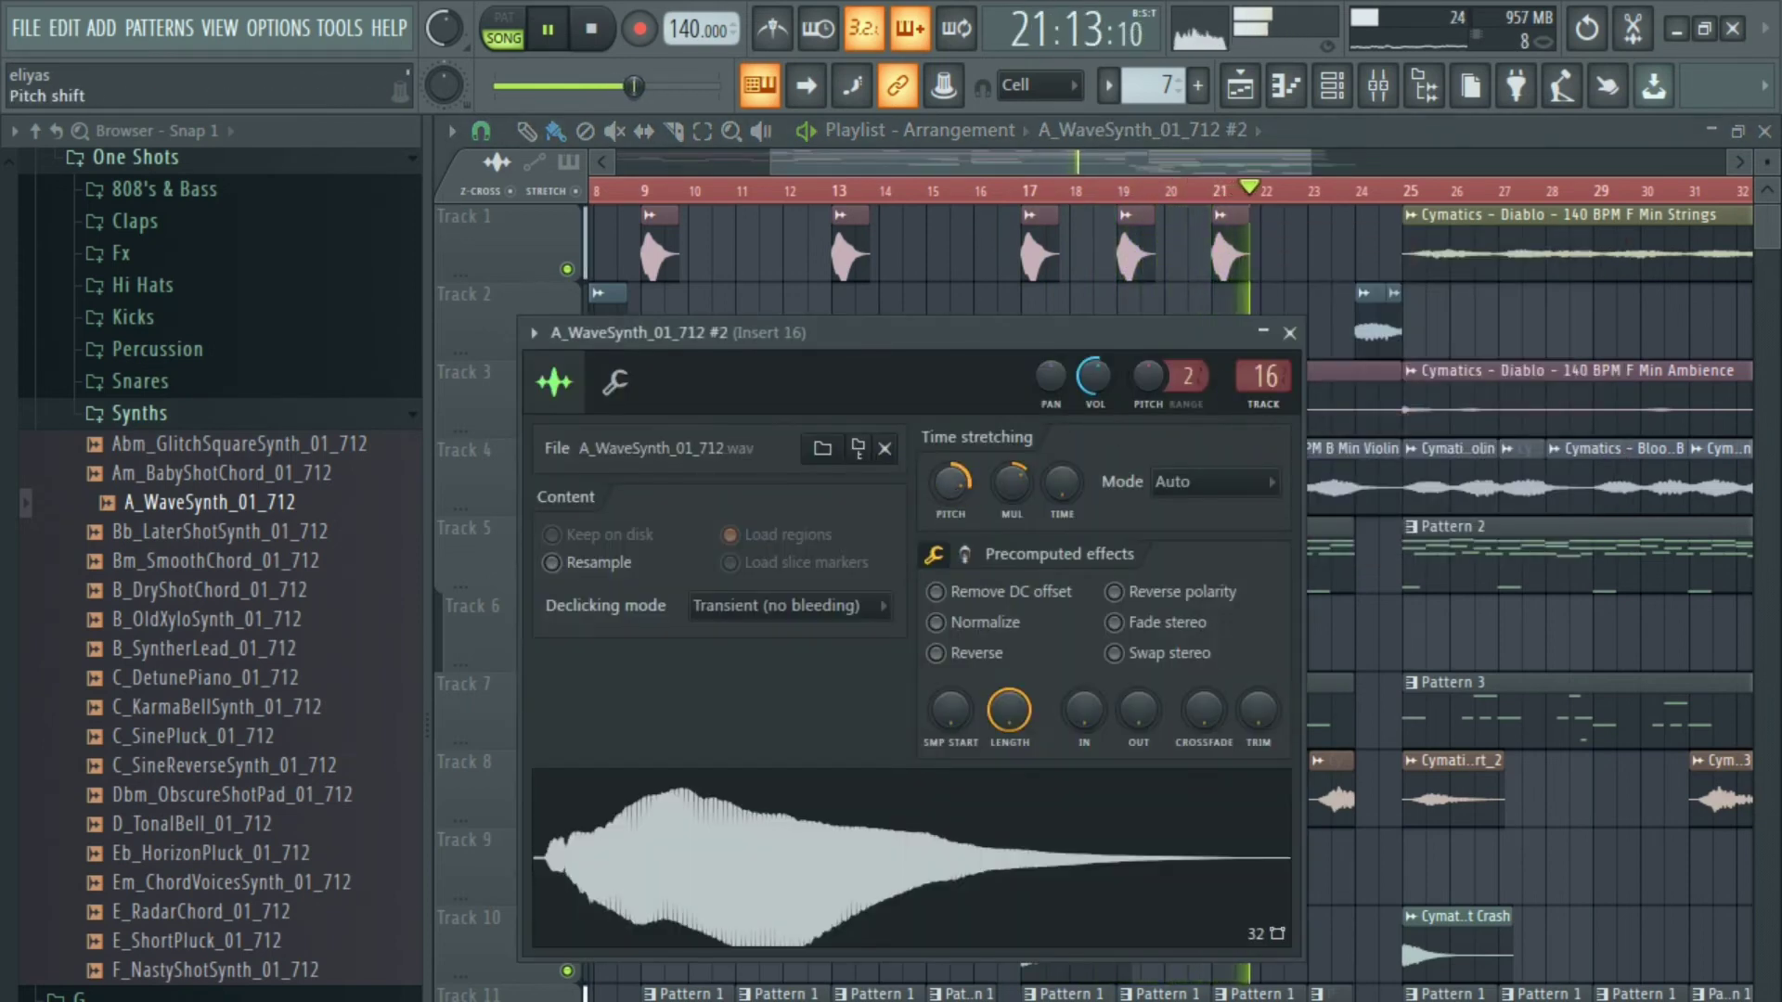
left_click(1220, 192)
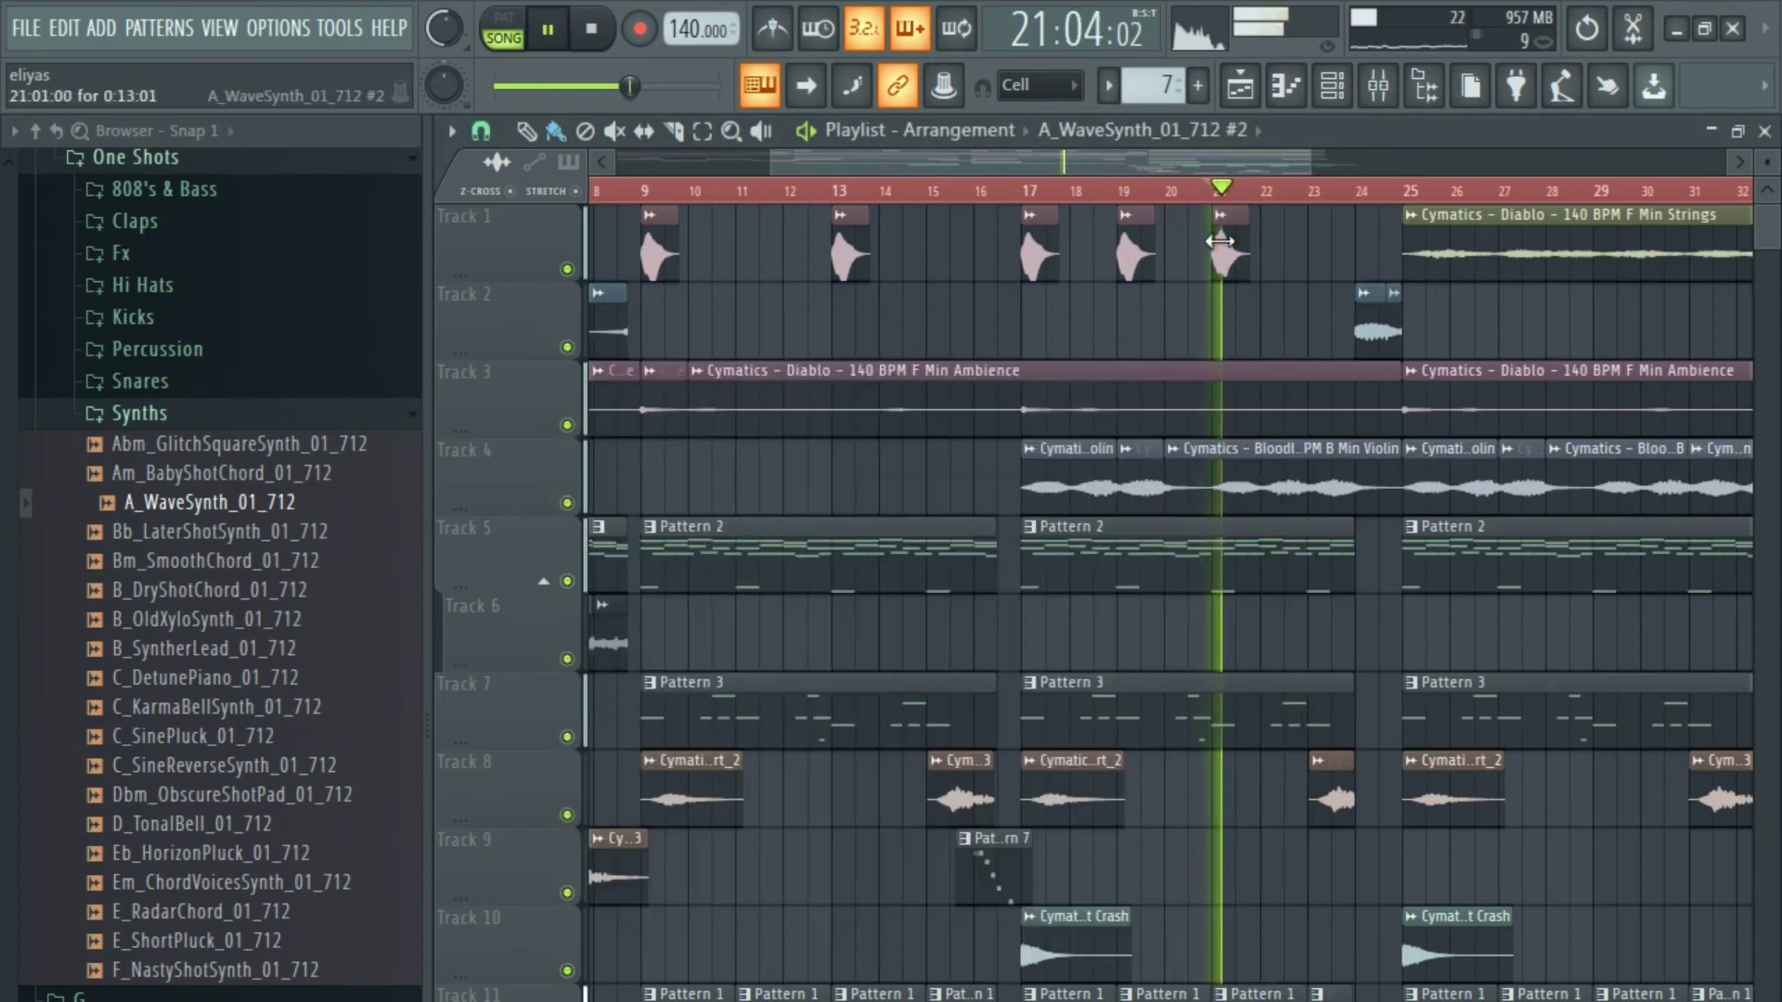
double_click(1219, 256)
key("space")
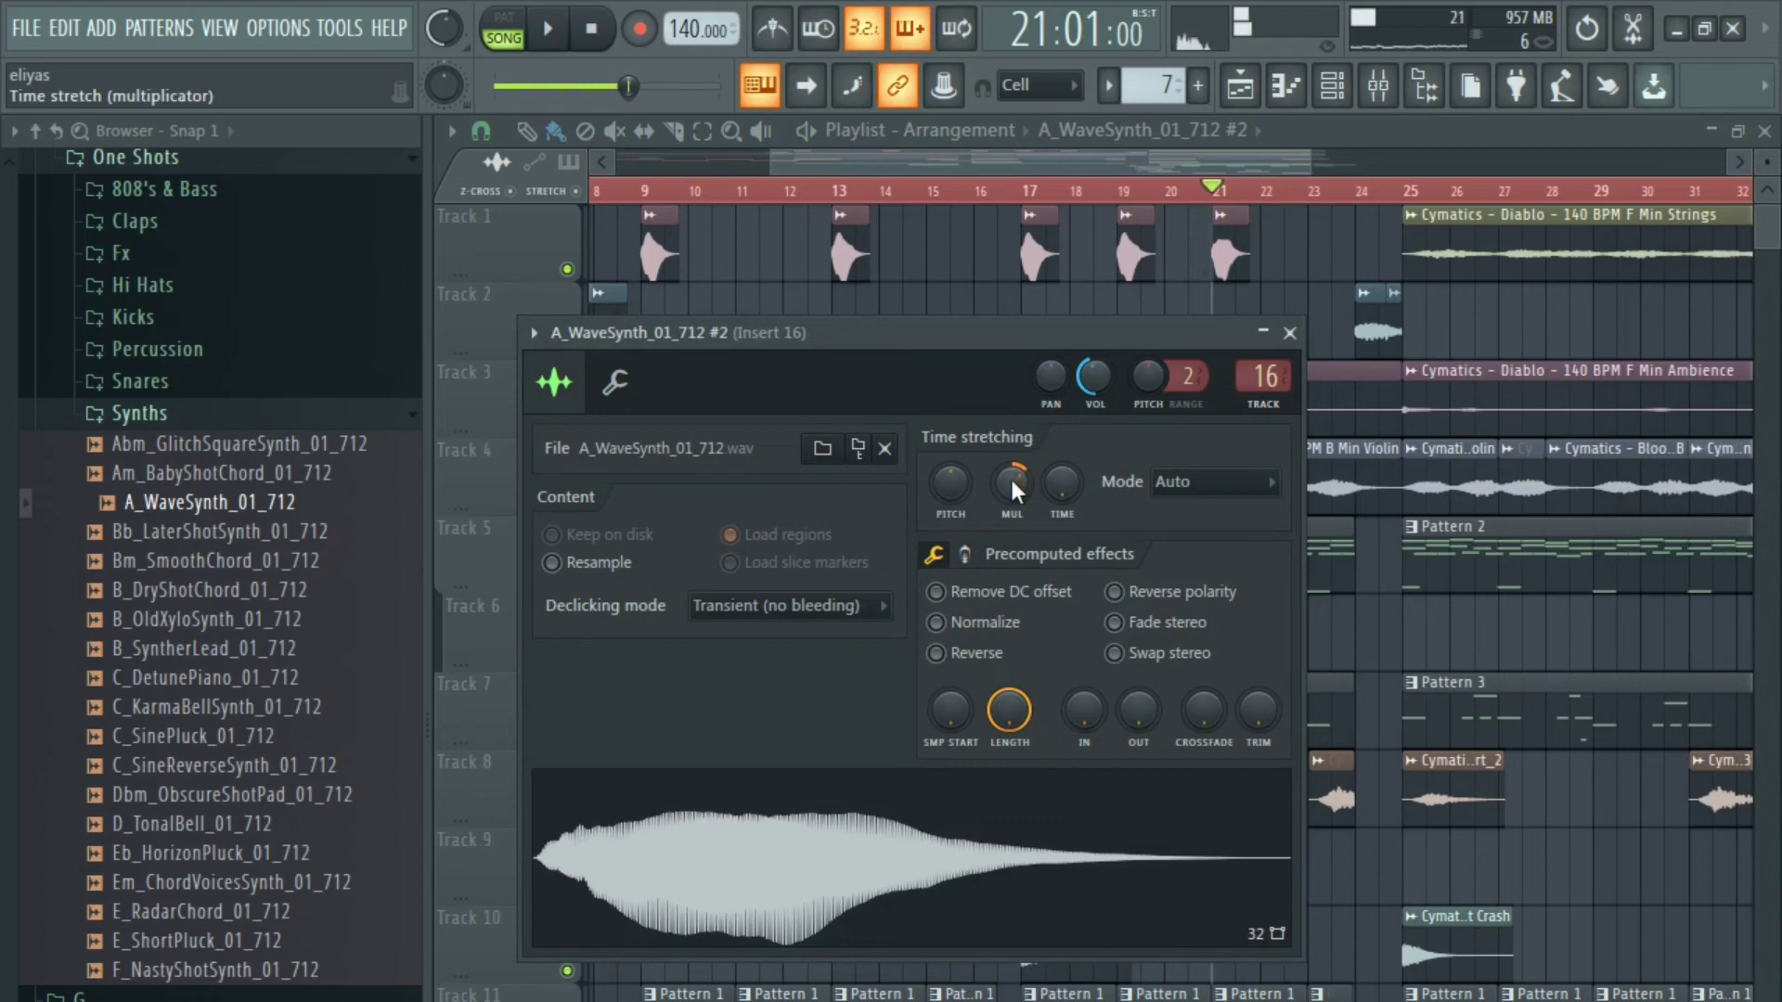
left_click_drag(1014, 485, 1014, 482)
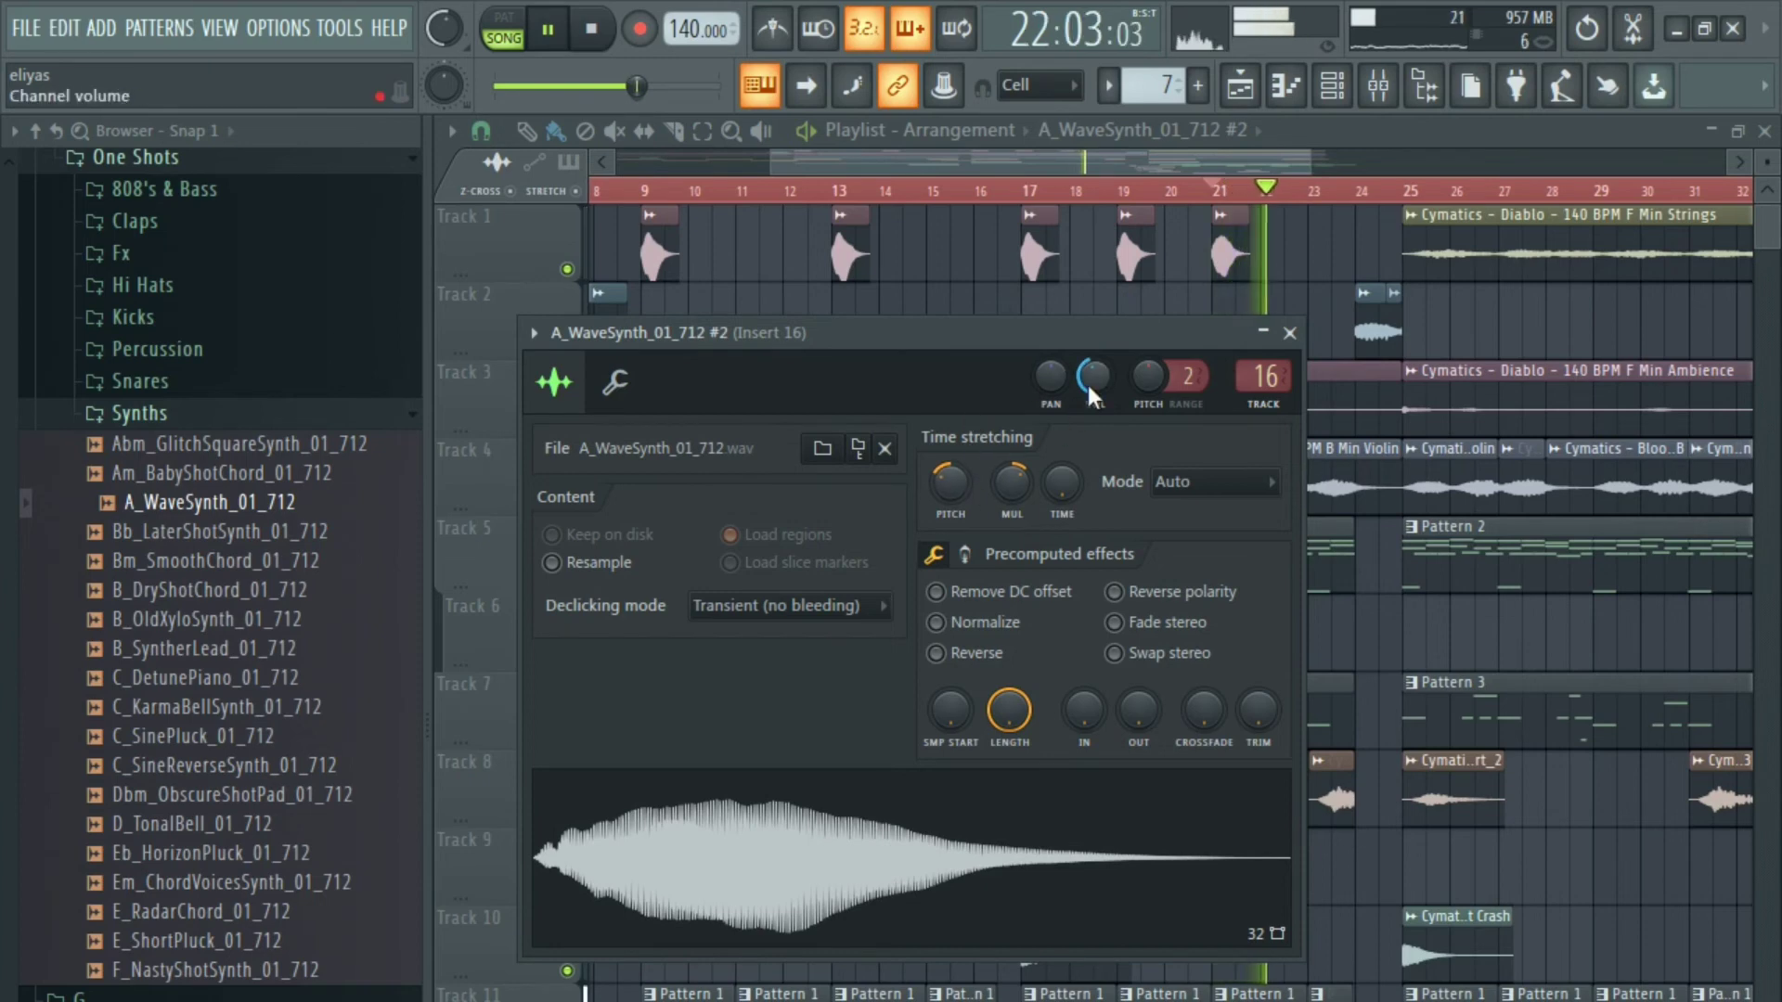
Play from bar 17 and place another A_WaveSynth_01_712 #2 clip at bar 23 of track 1.
left_click(1039, 196)
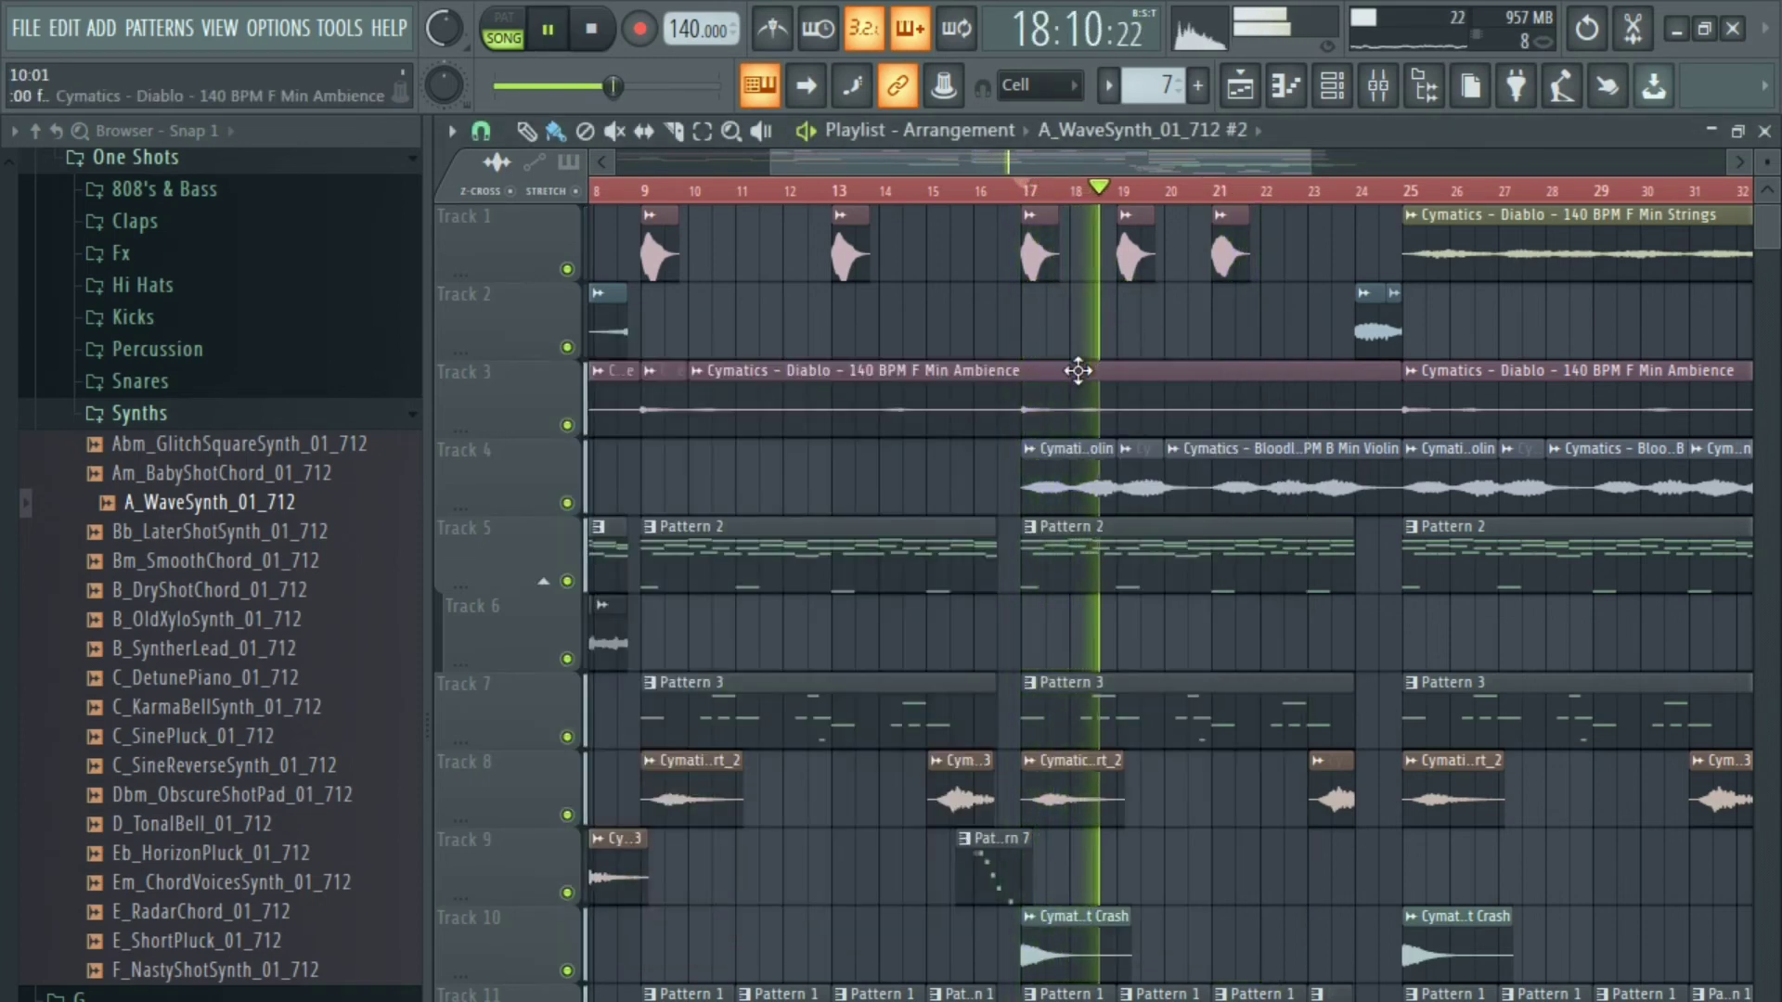
double_click(1142, 247)
left_click(1324, 259)
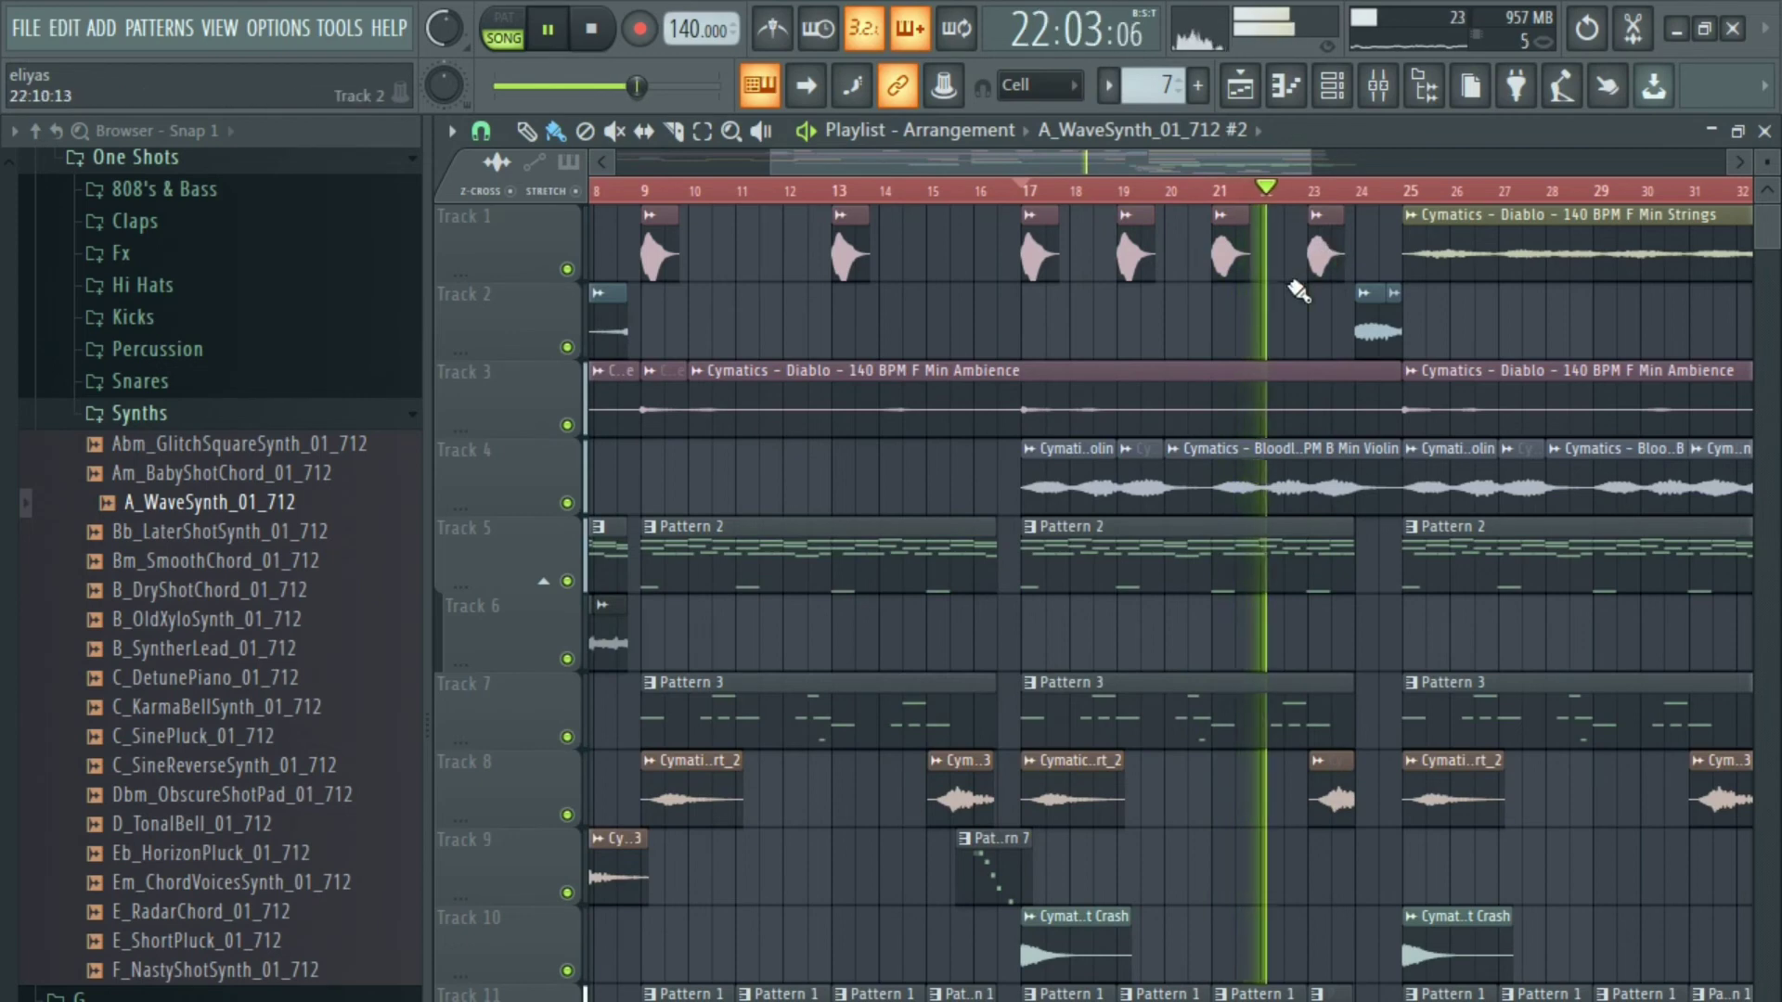
Place copies of the A_WaveSynth_01_712 clip on track 2 at bars 25, 27, 29 and 31.
left_click_drag(1327, 322, 1099, 324)
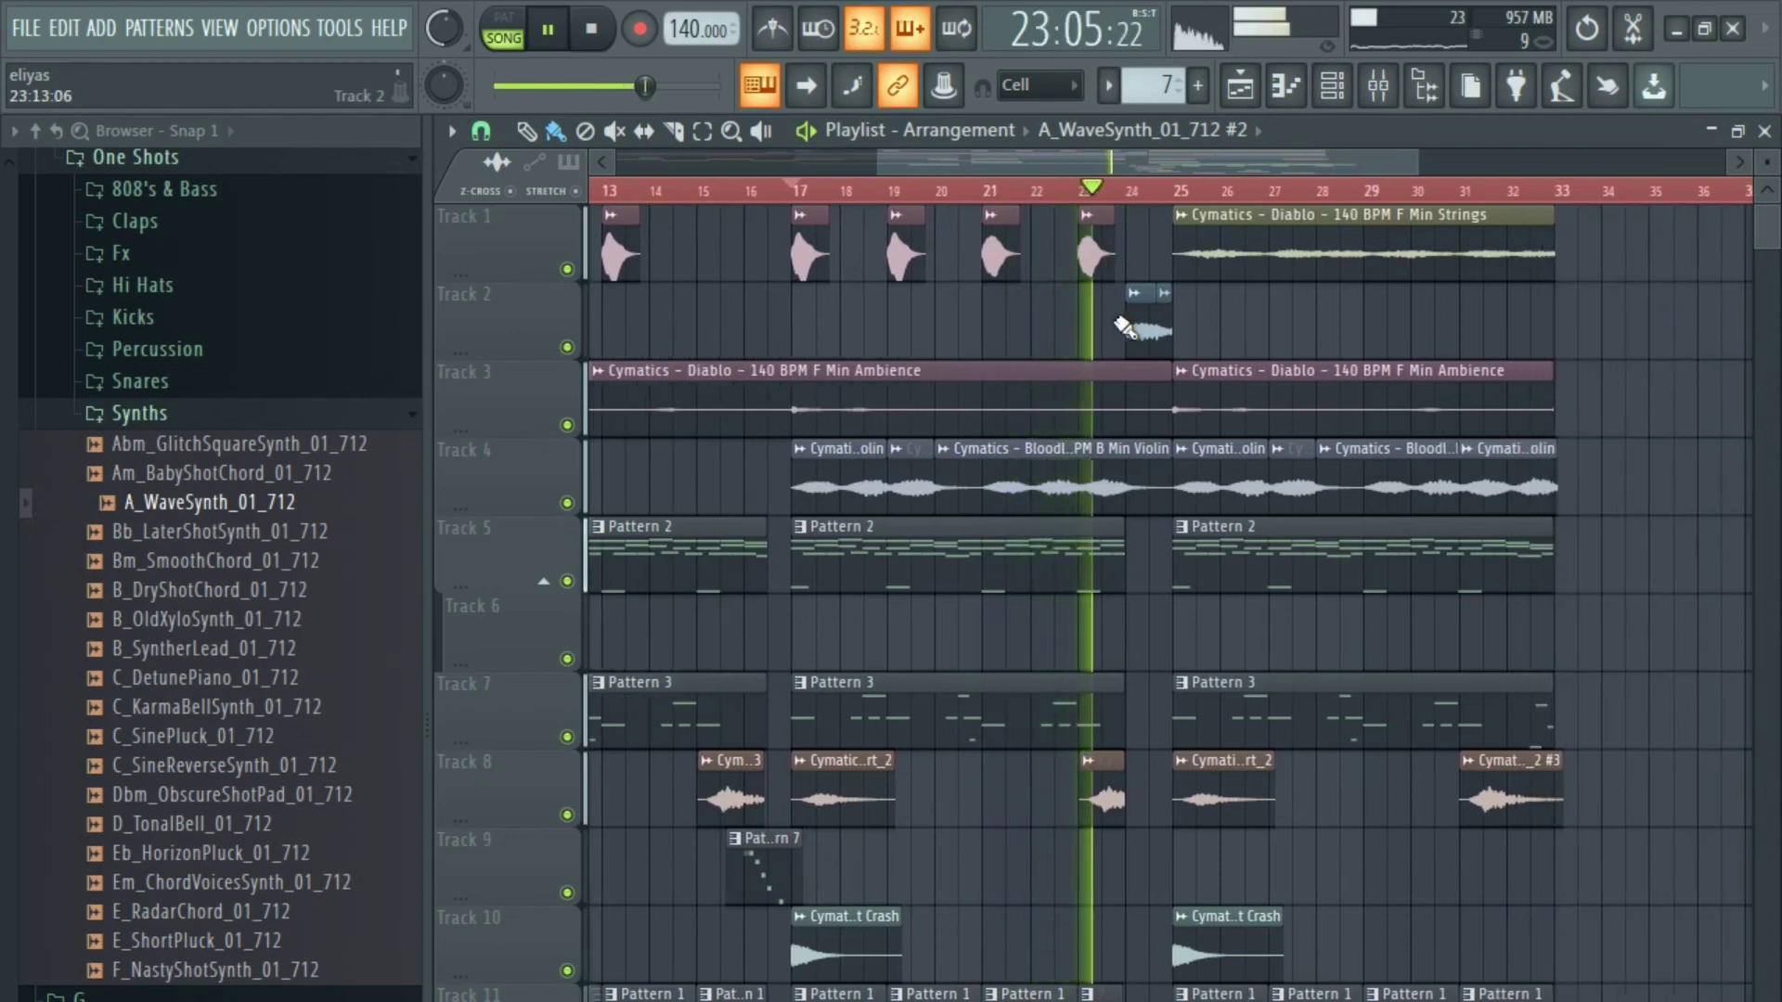
scroll(1239, 329, "down", 3)
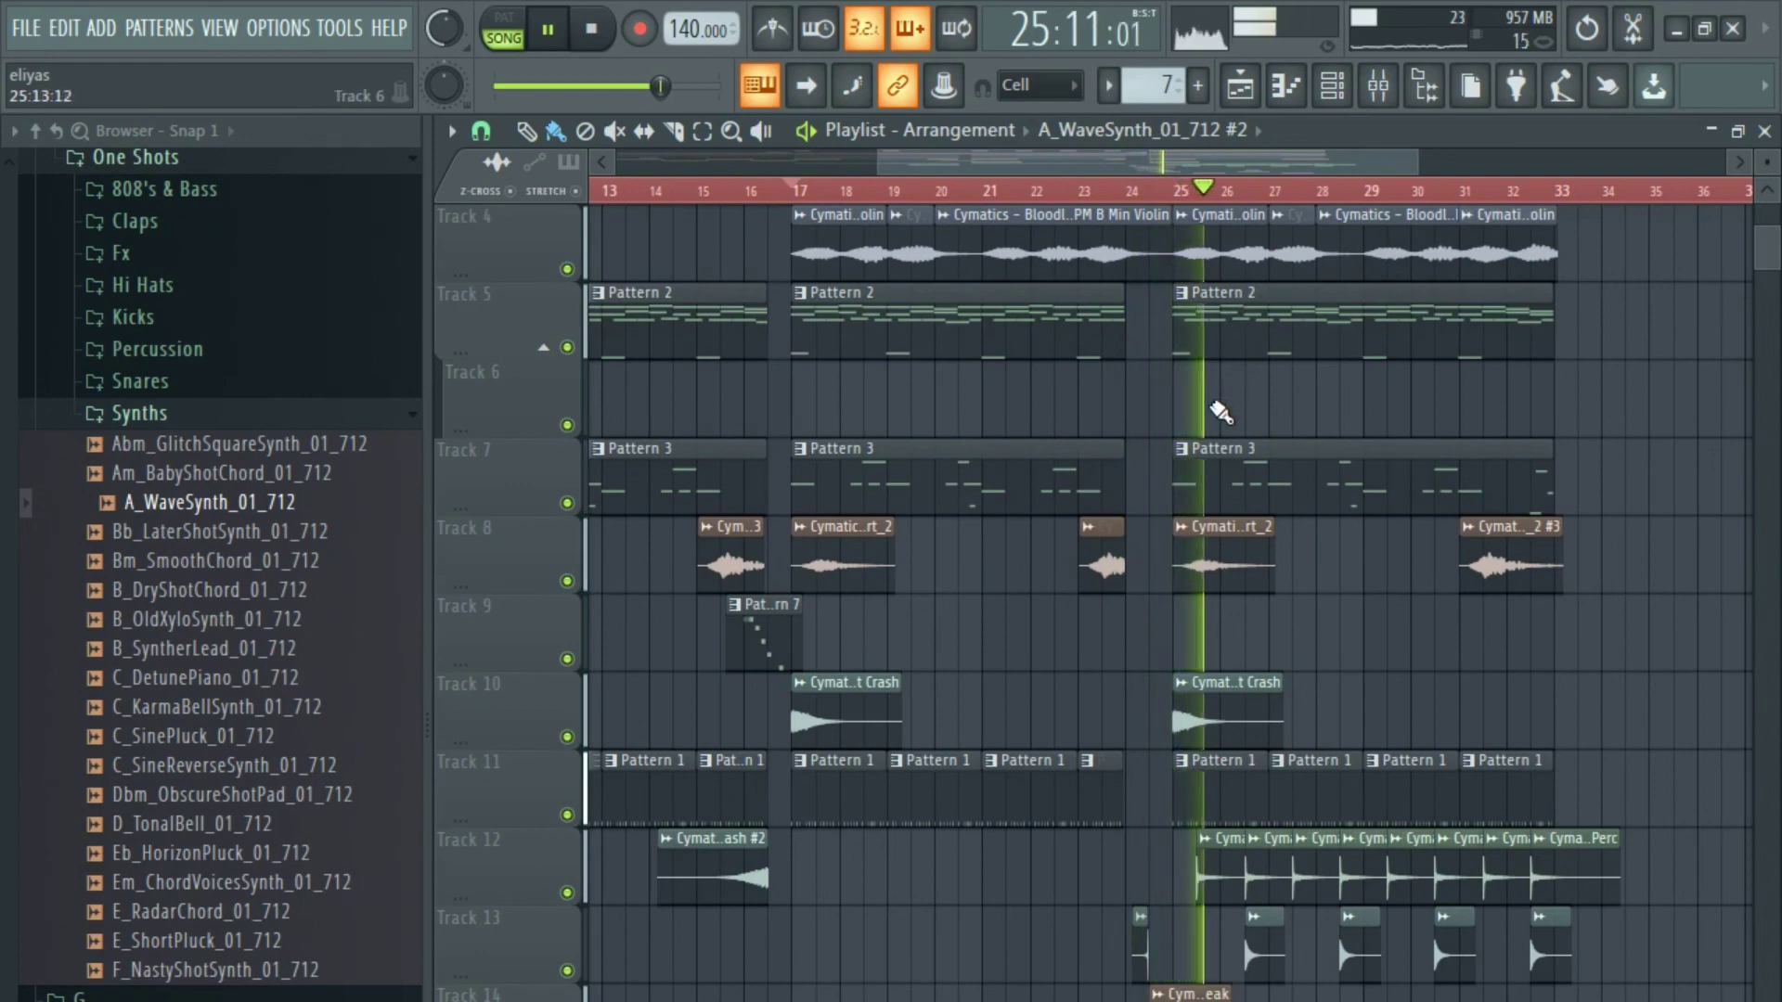
scroll(1217, 401, "up", 3)
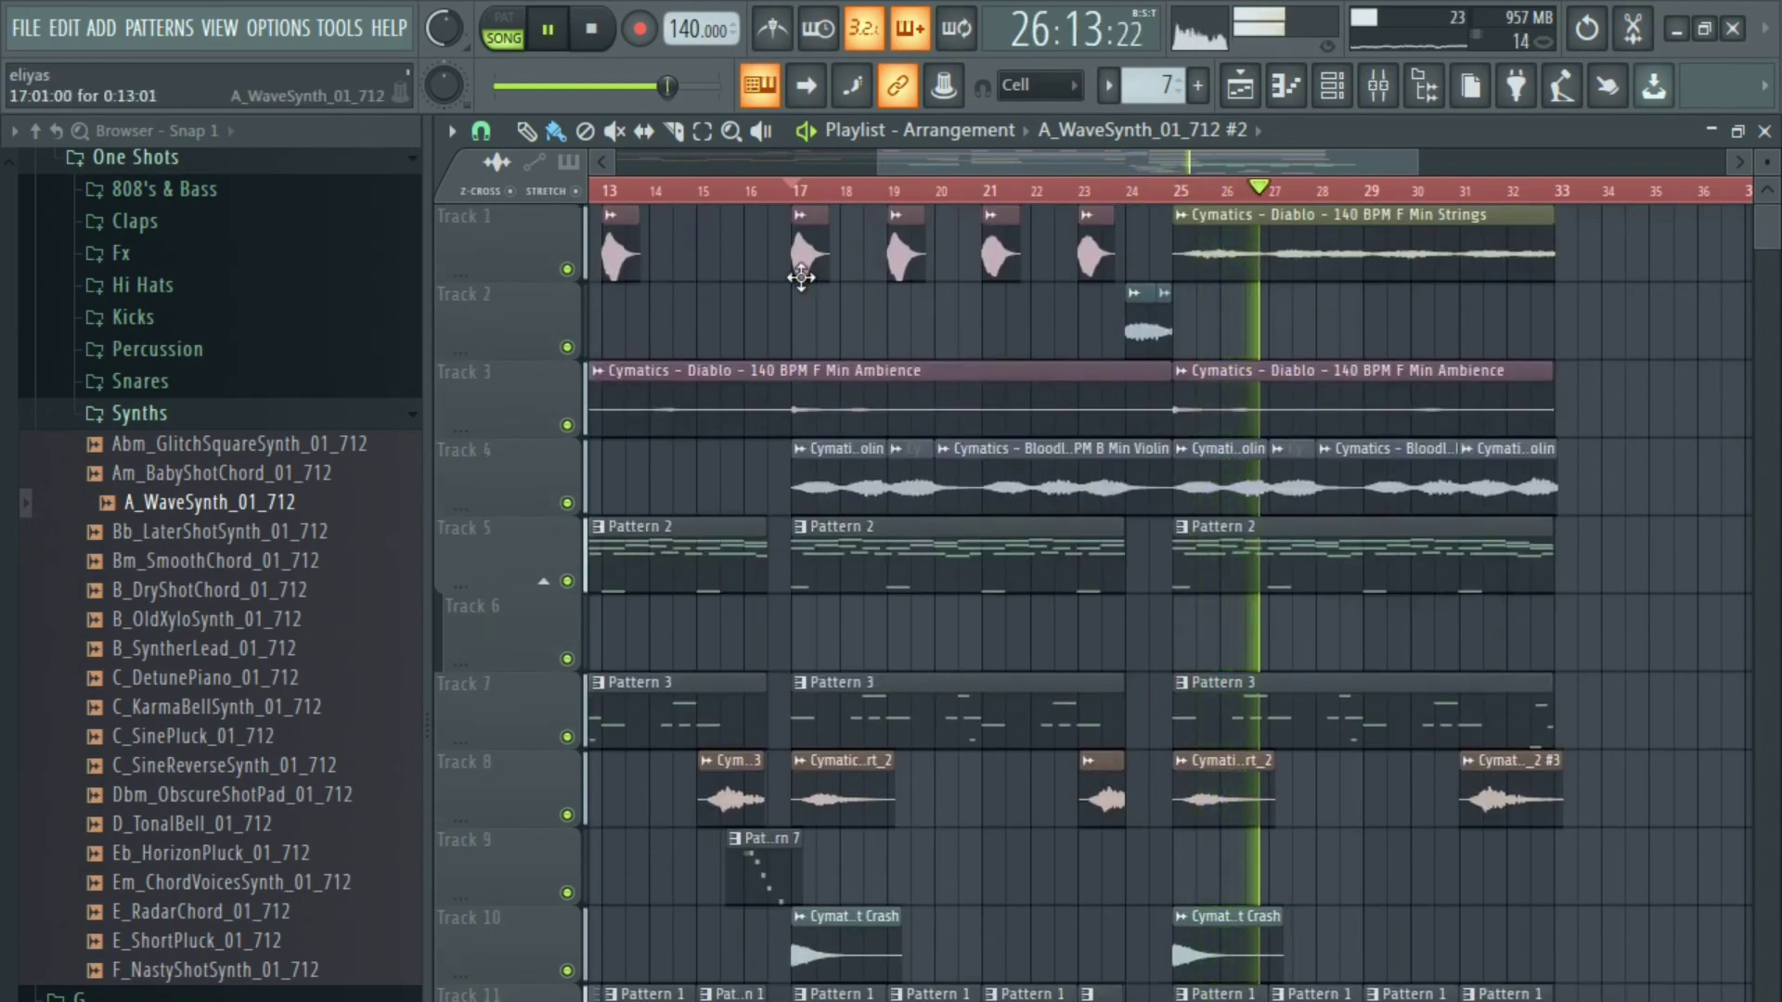
left_click(1192, 327)
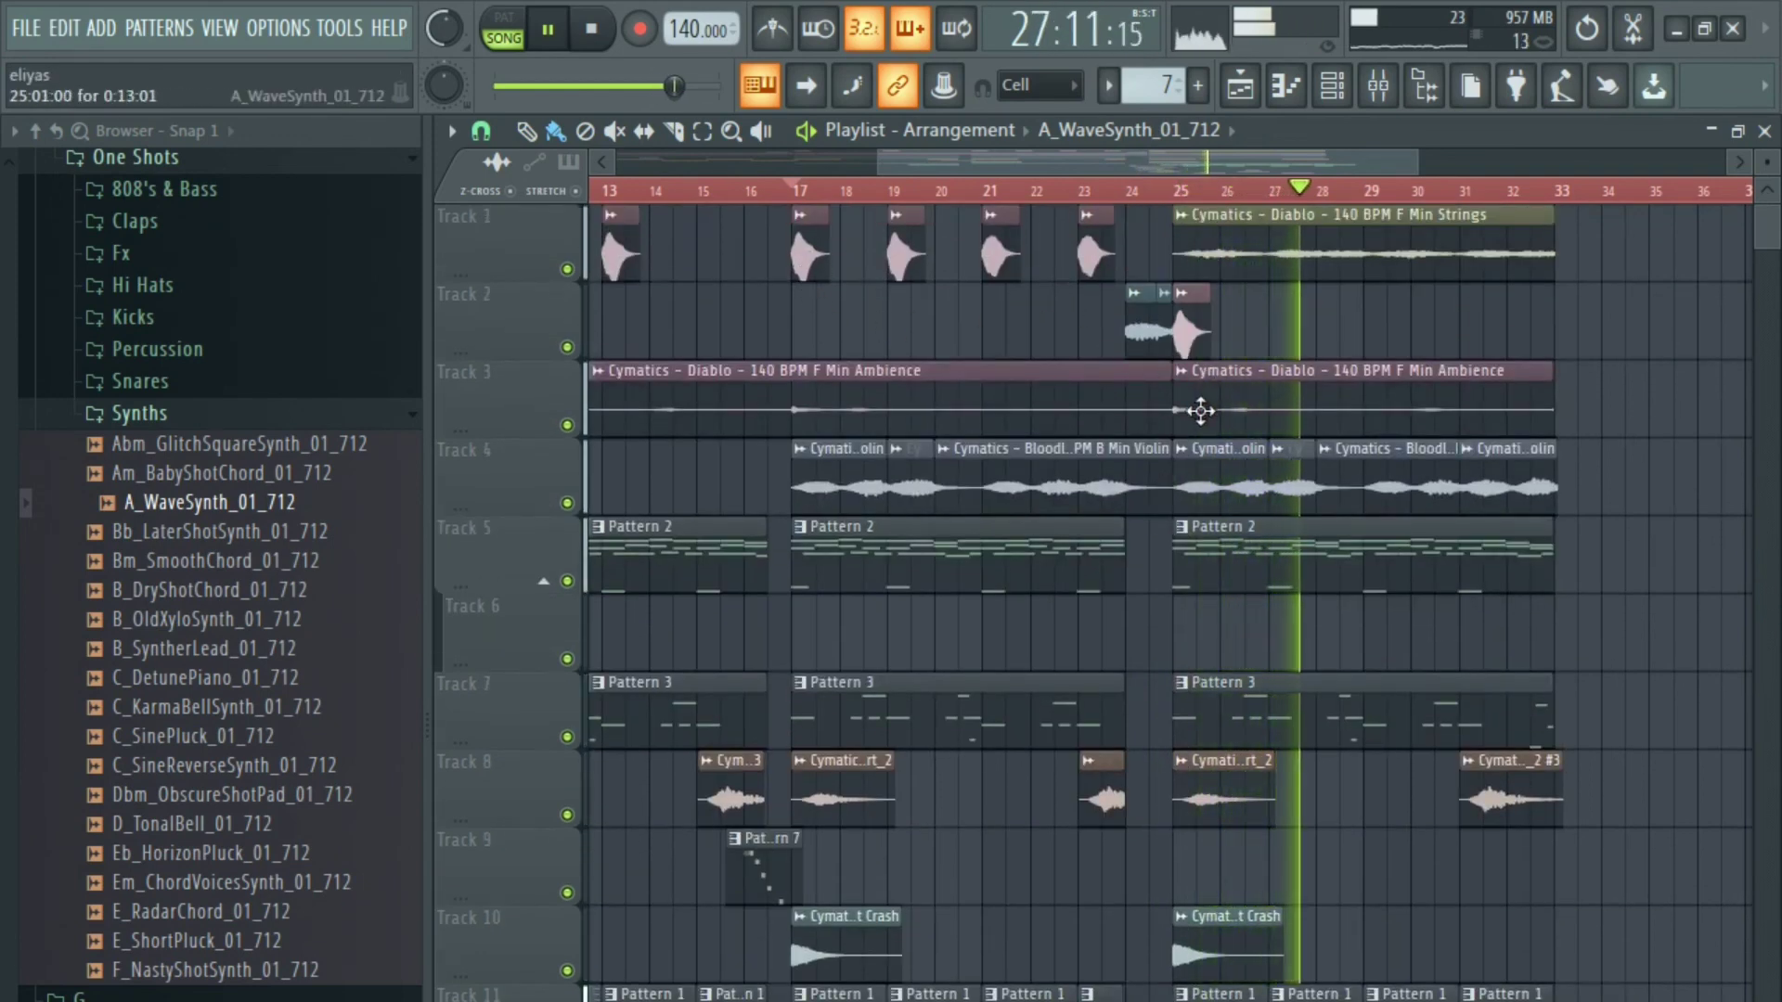
left_click(1181, 193)
left_click(1283, 326)
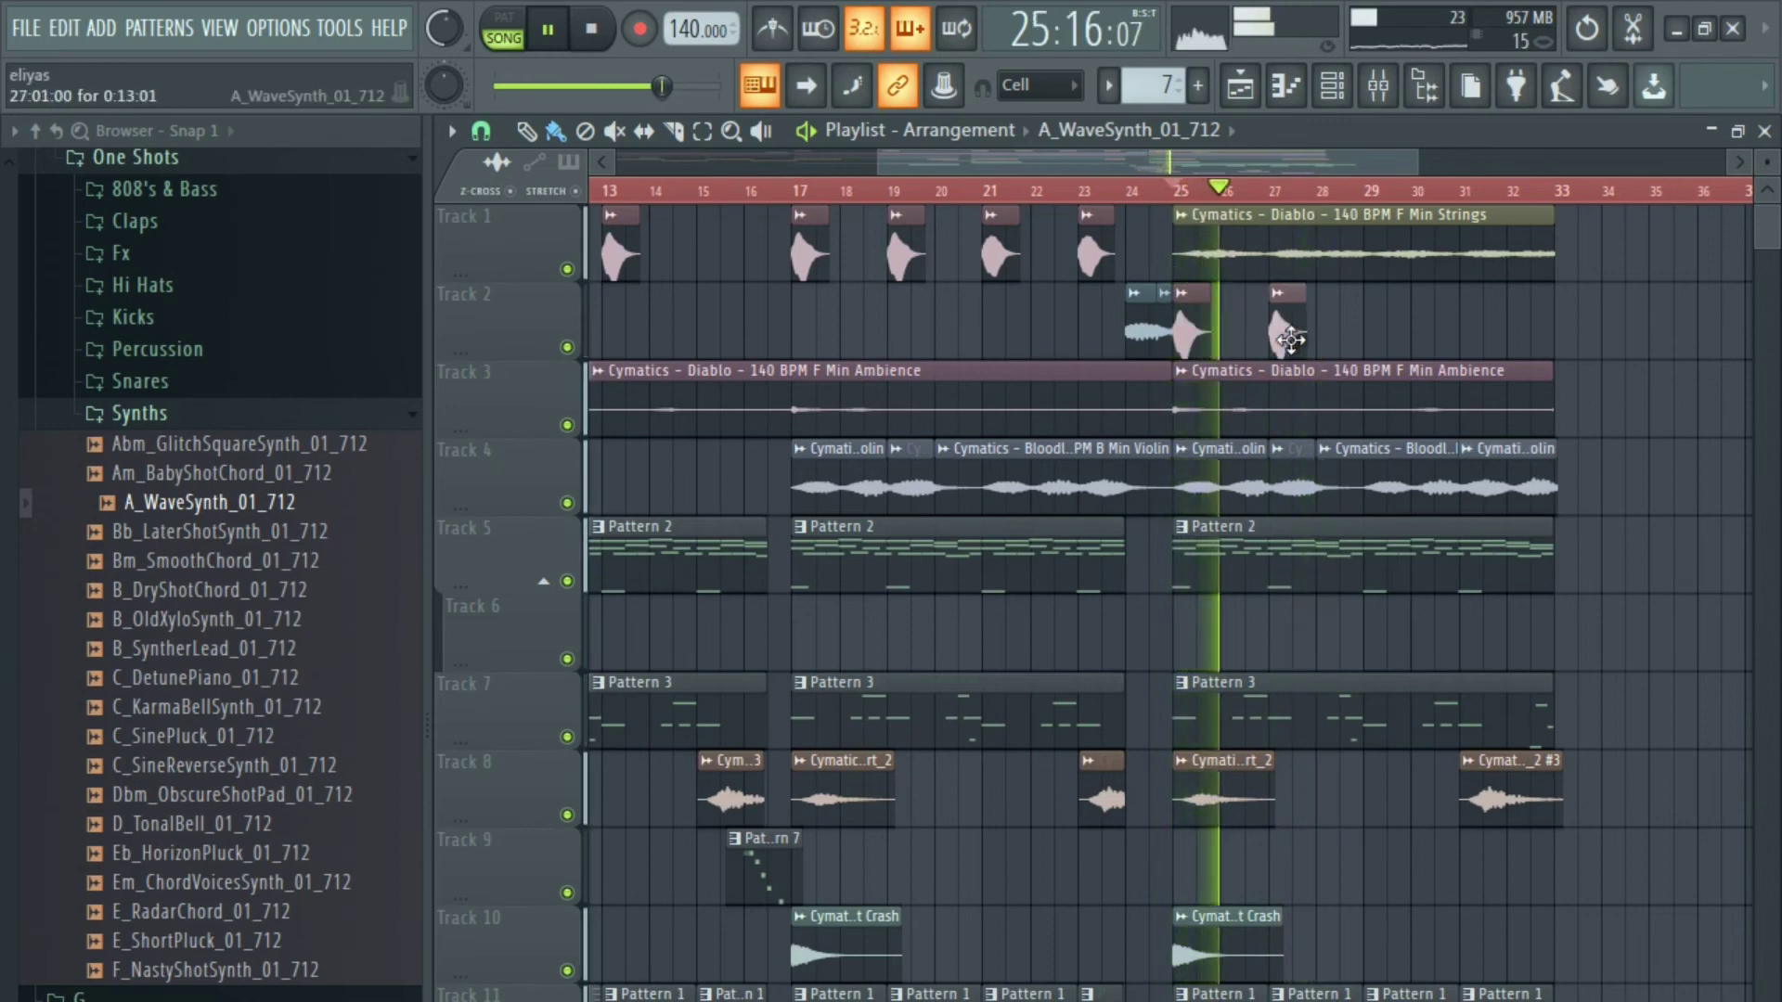
left_click(1379, 326)
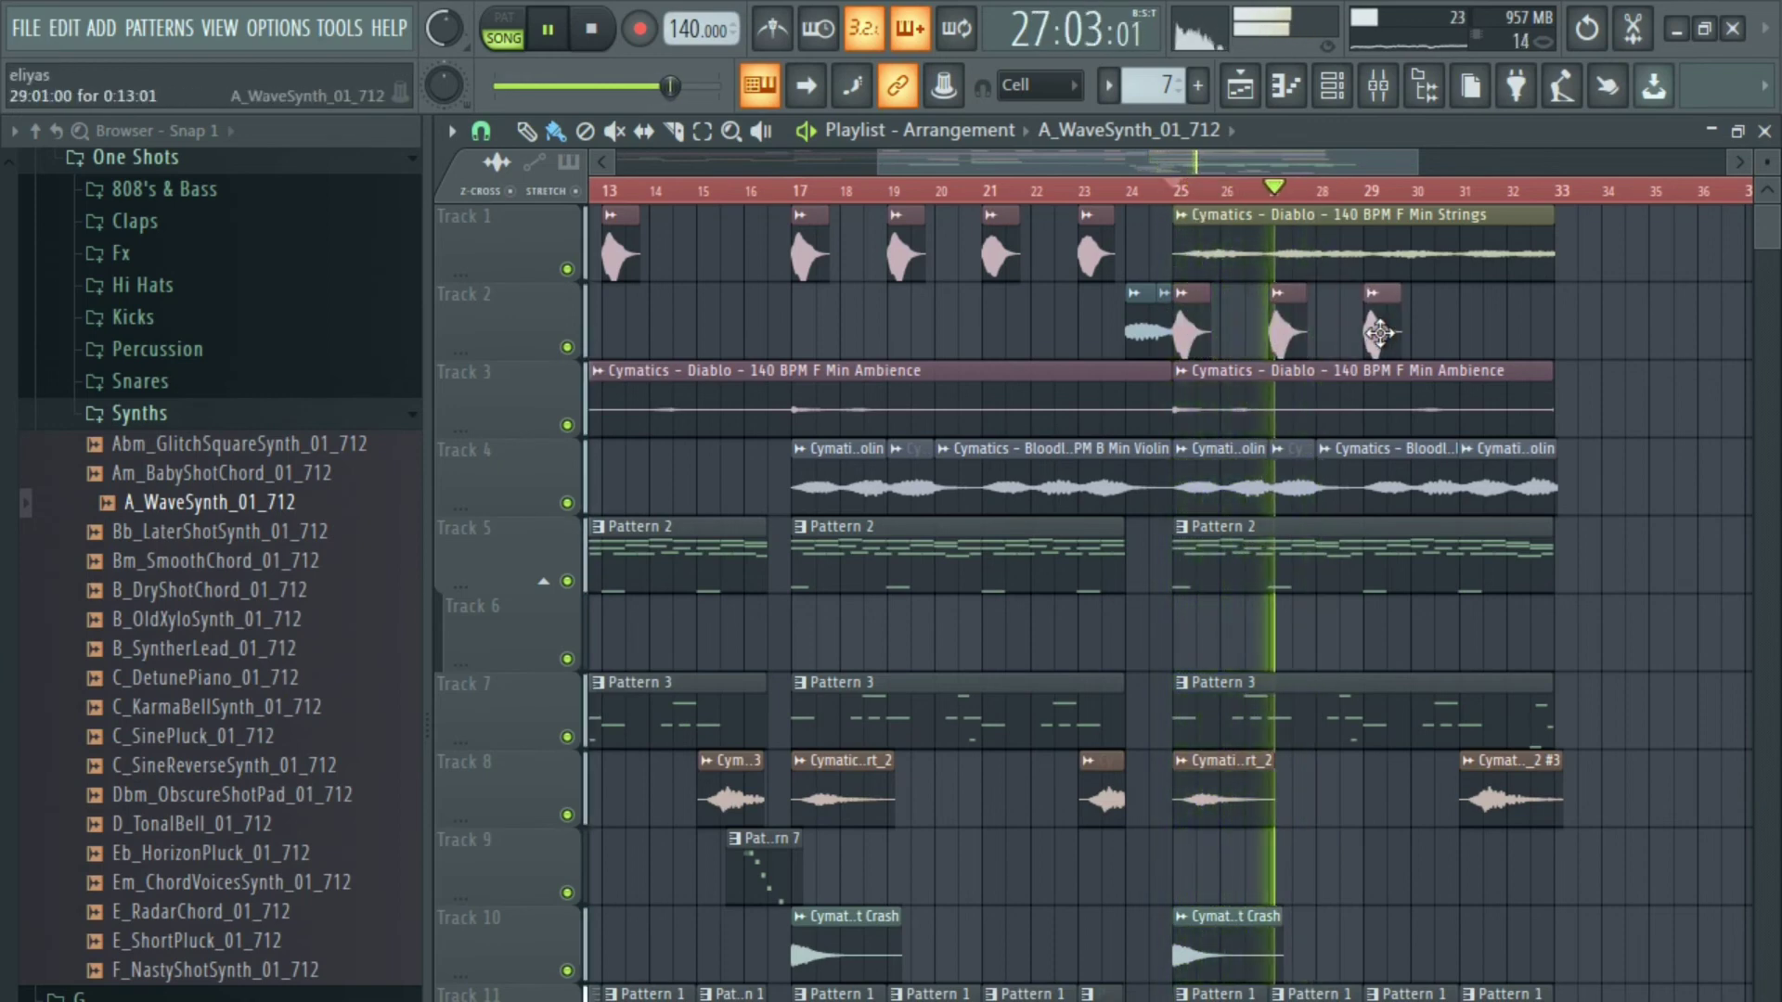
left_click(1474, 326)
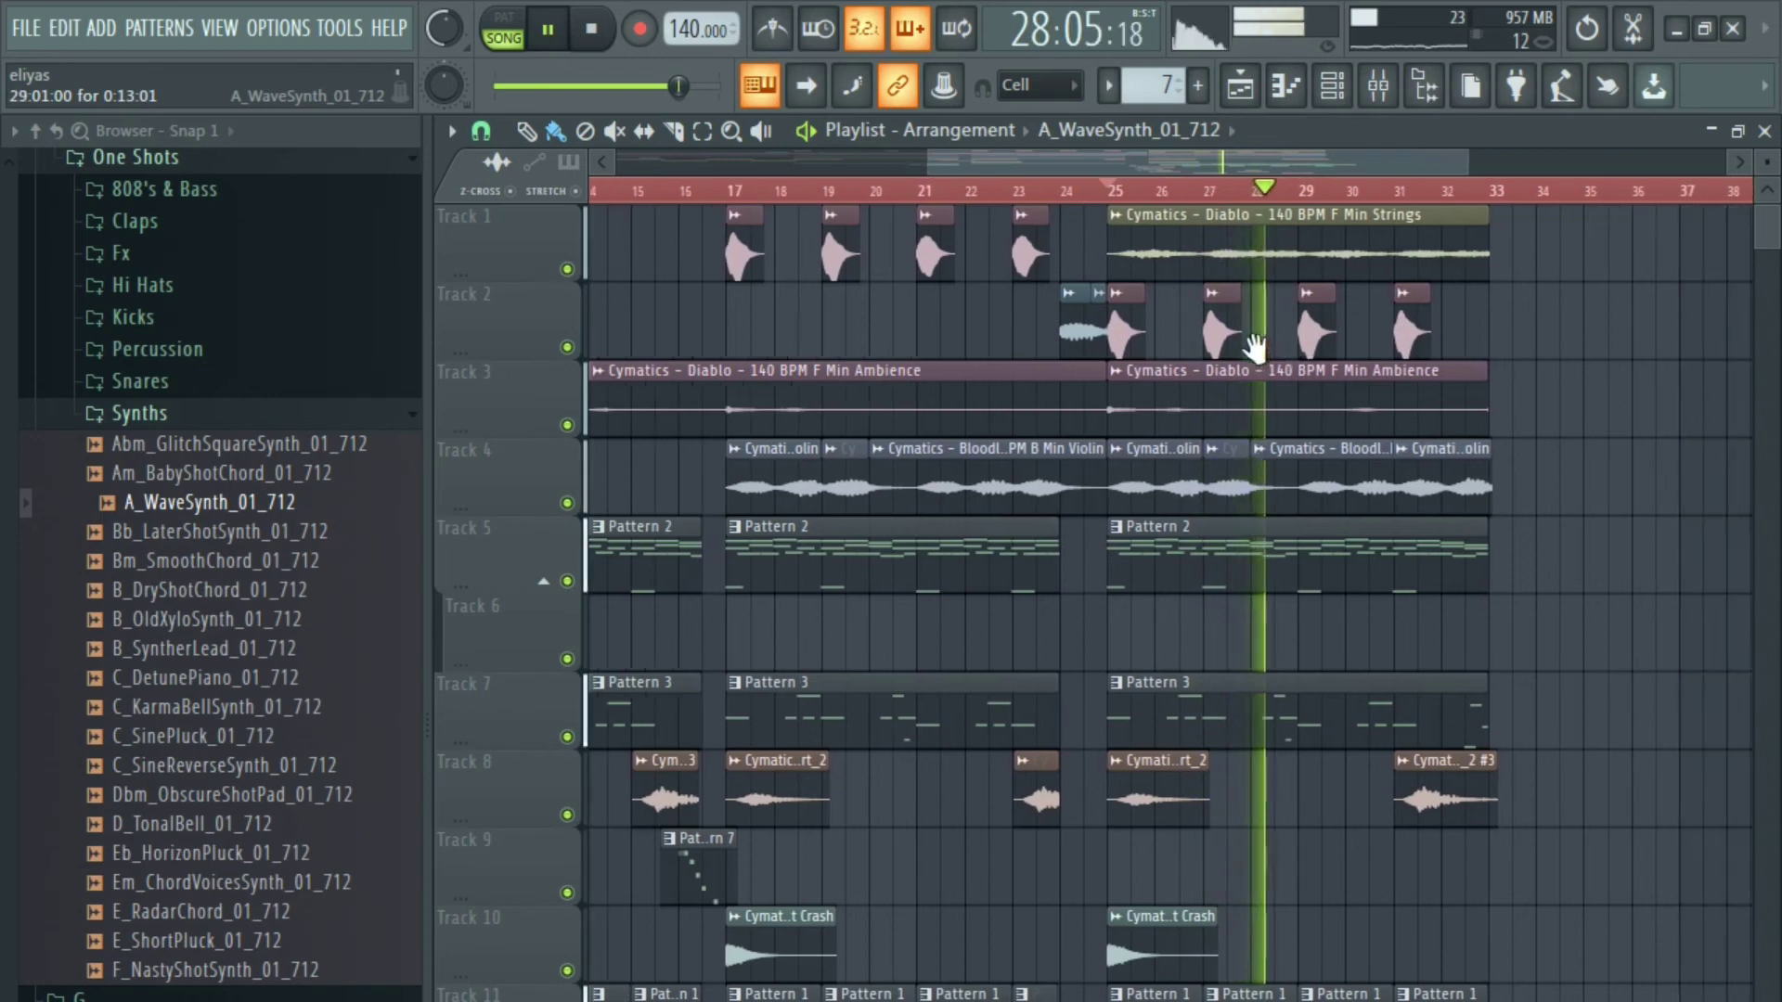
Add an extra A_WaveSynth_01_712 clip at 28:09 on track 2 and make it unique.
key("space")
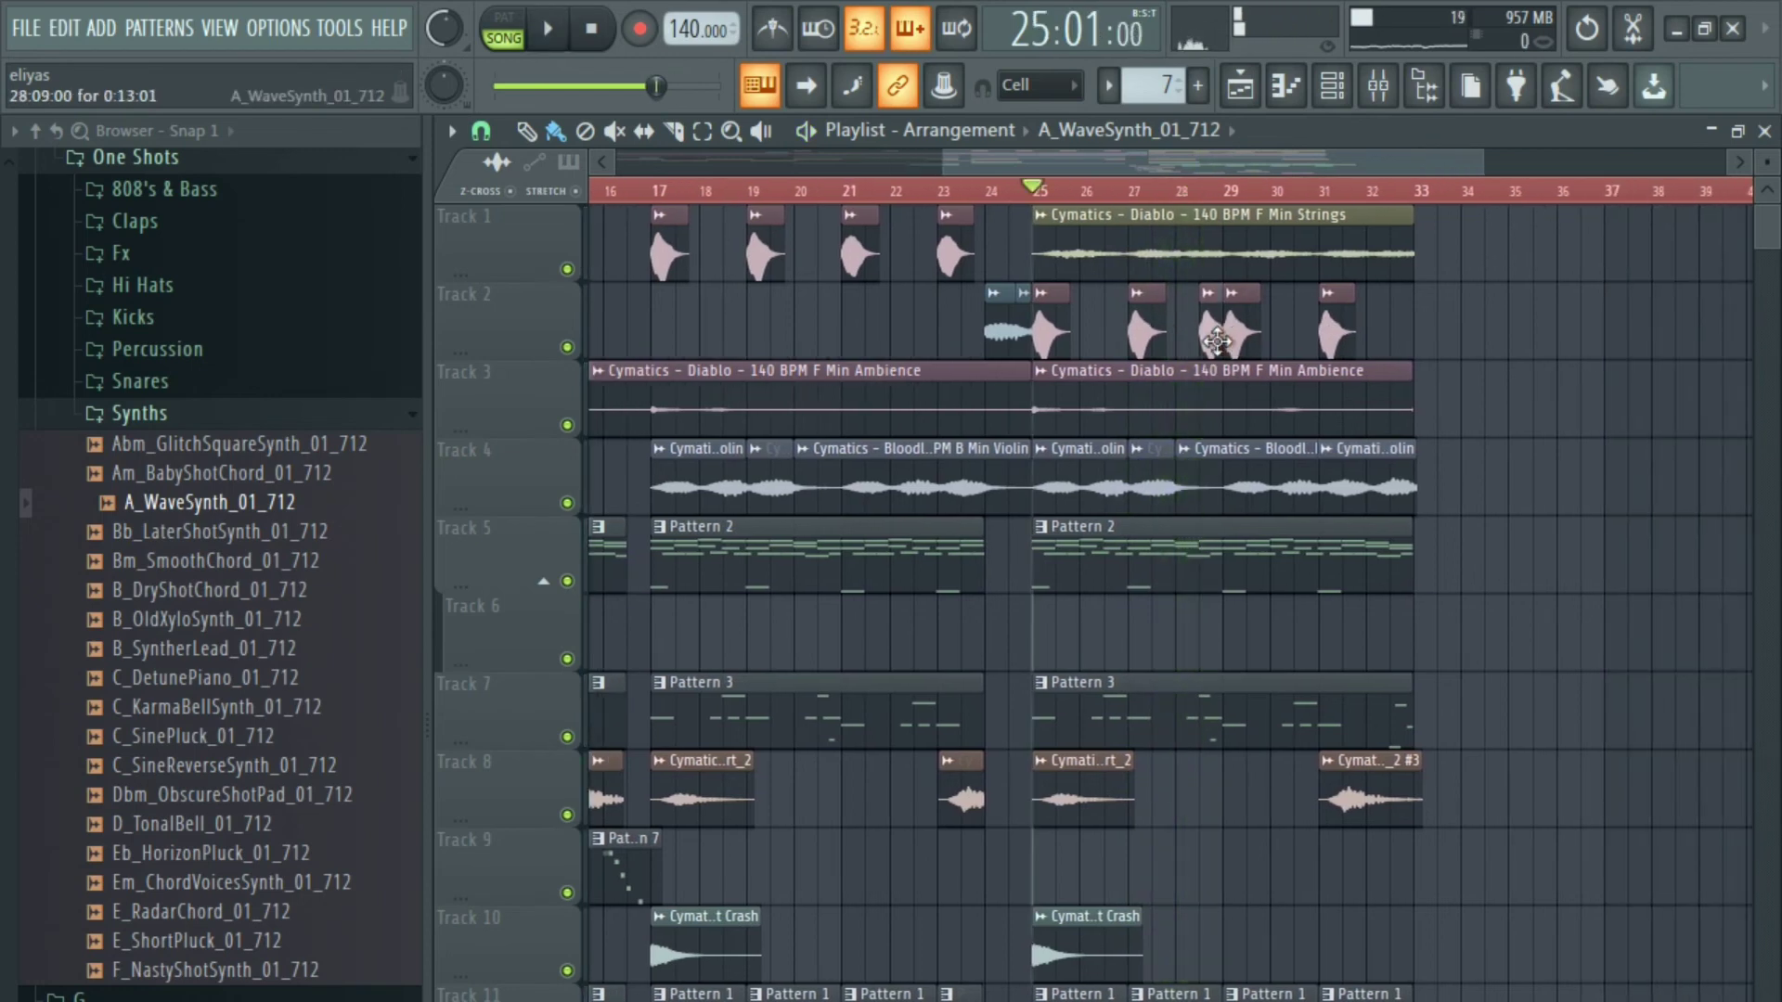
key("space")
right_click(1209, 314)
left_click(1236, 502)
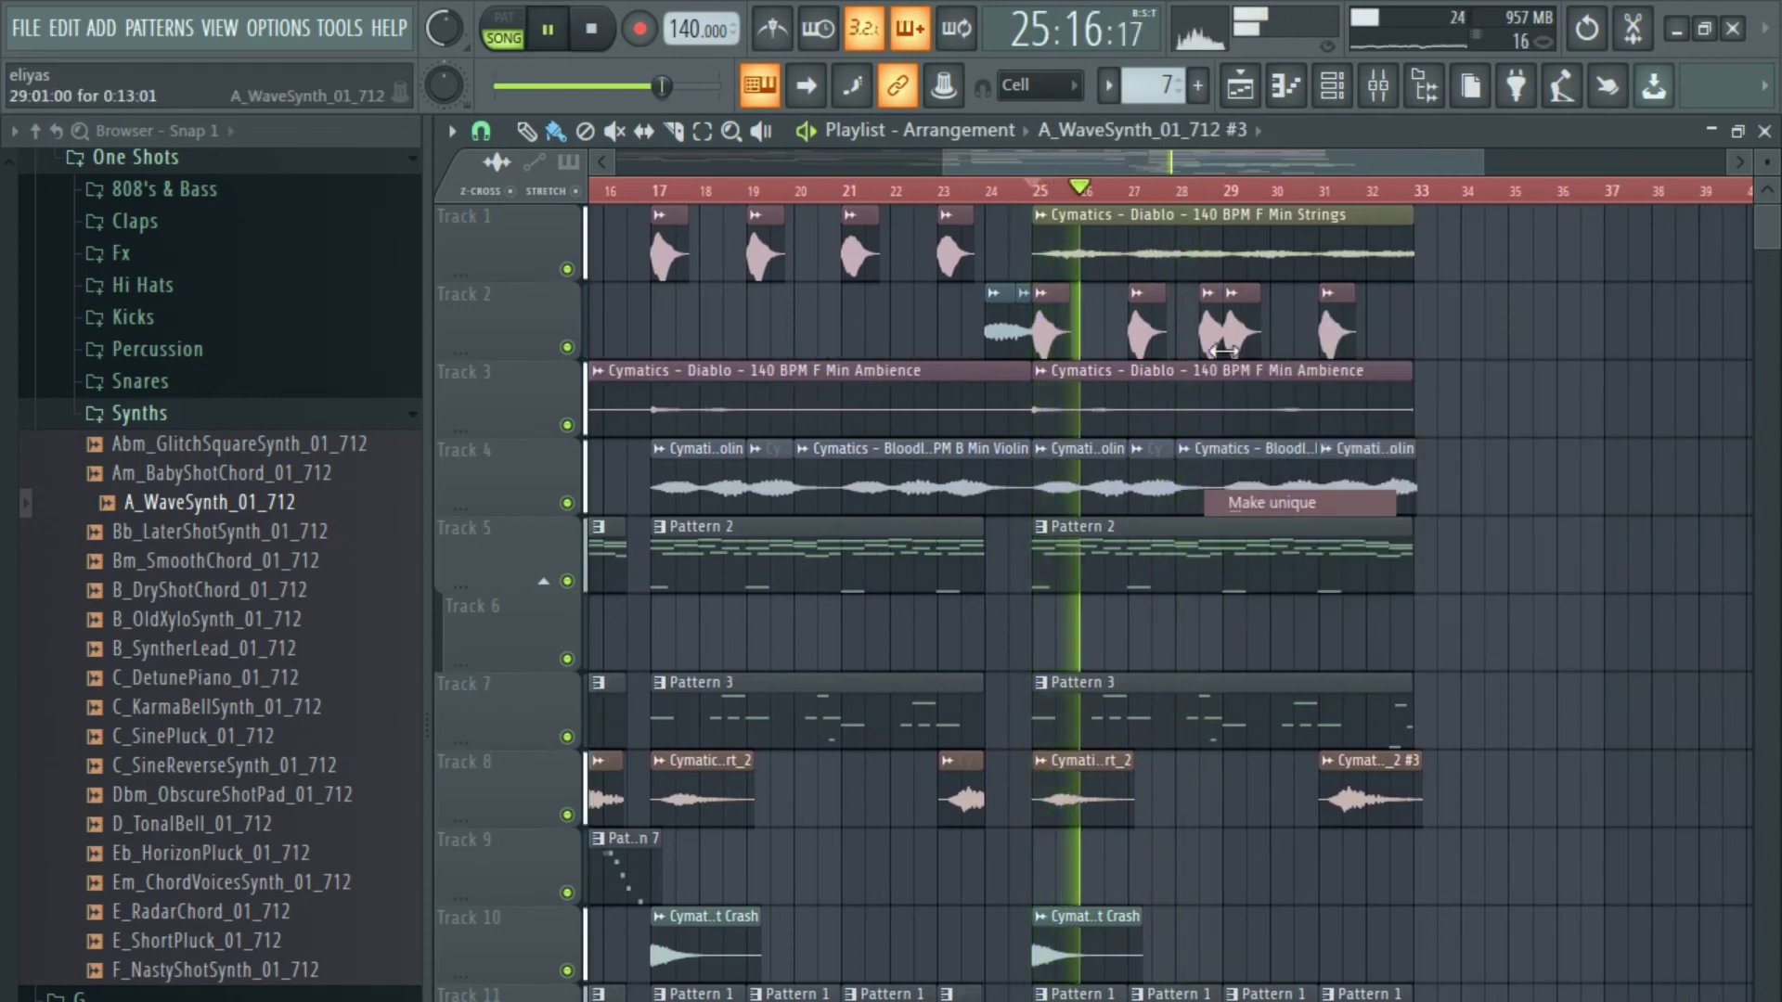
Adjust the time-stretch pitch of the unique A_WaveSynth_01_712 #3 clip.
key("space")
double_click(1211, 334)
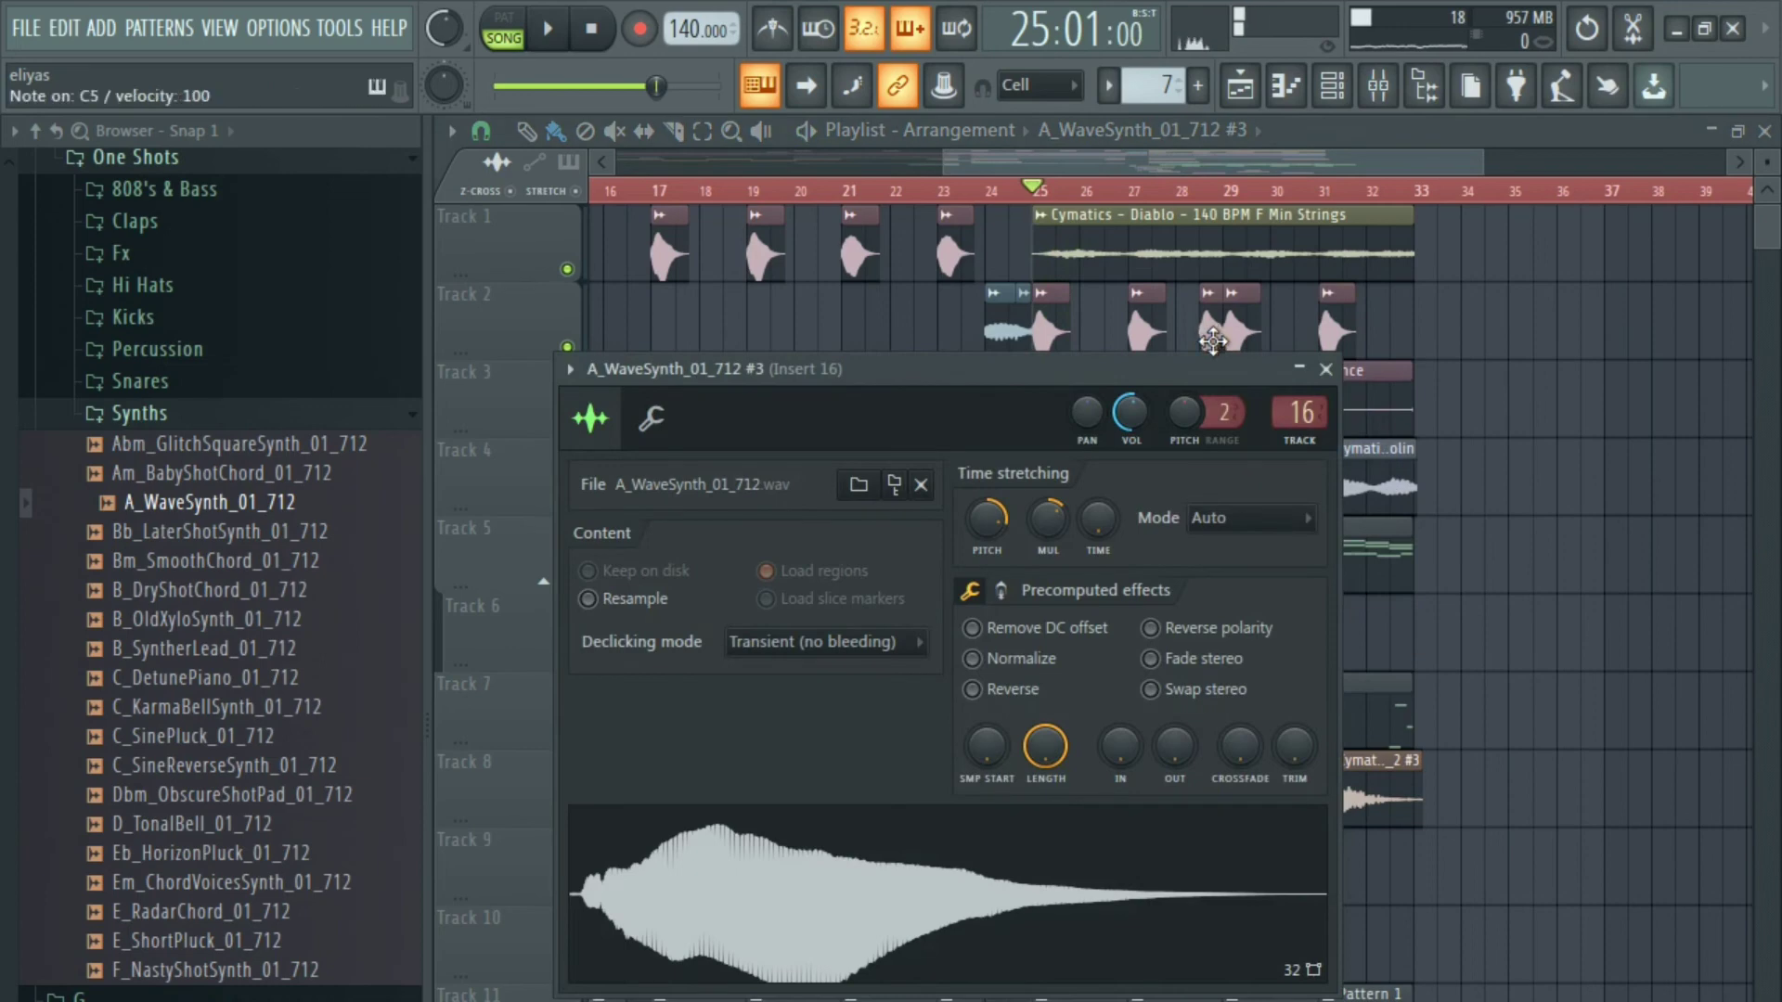
left_click_drag(982, 525, 982, 522)
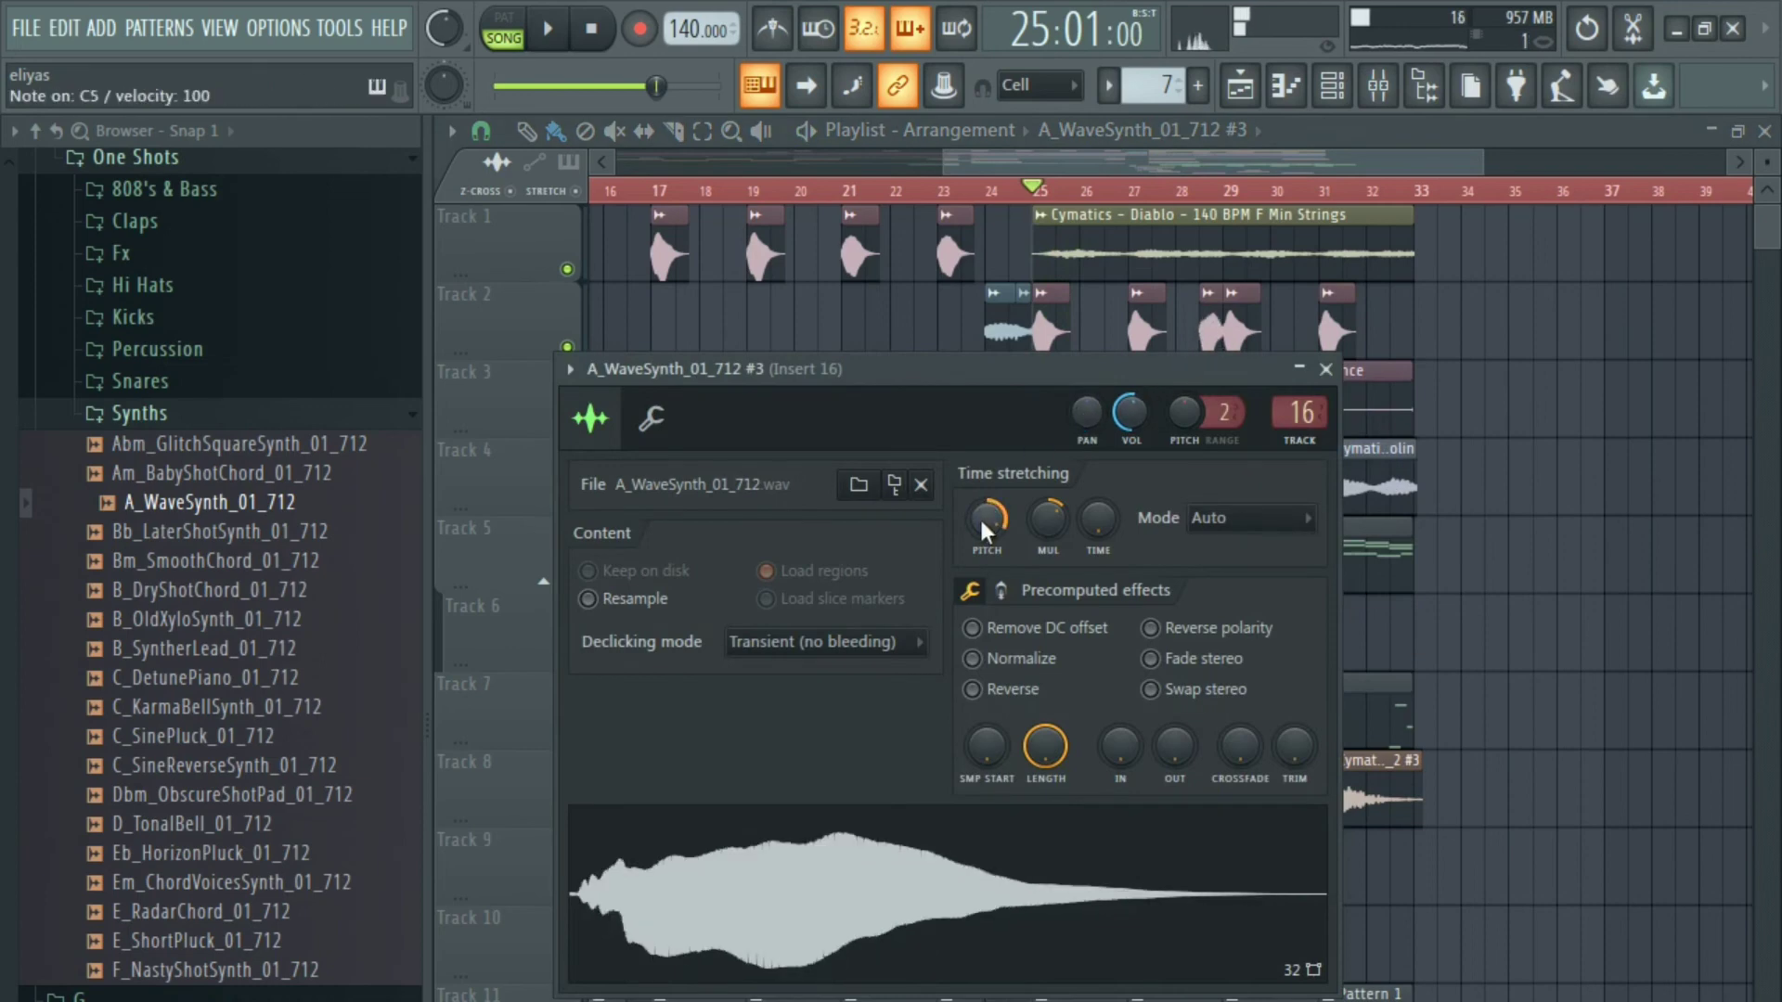
Play from bar 25 and place a copy of the A_WaveSynth_01_712 #3 clip at 32:09 on track 2.
right_click(1100, 323)
scroll(1241, 388, "up", 5)
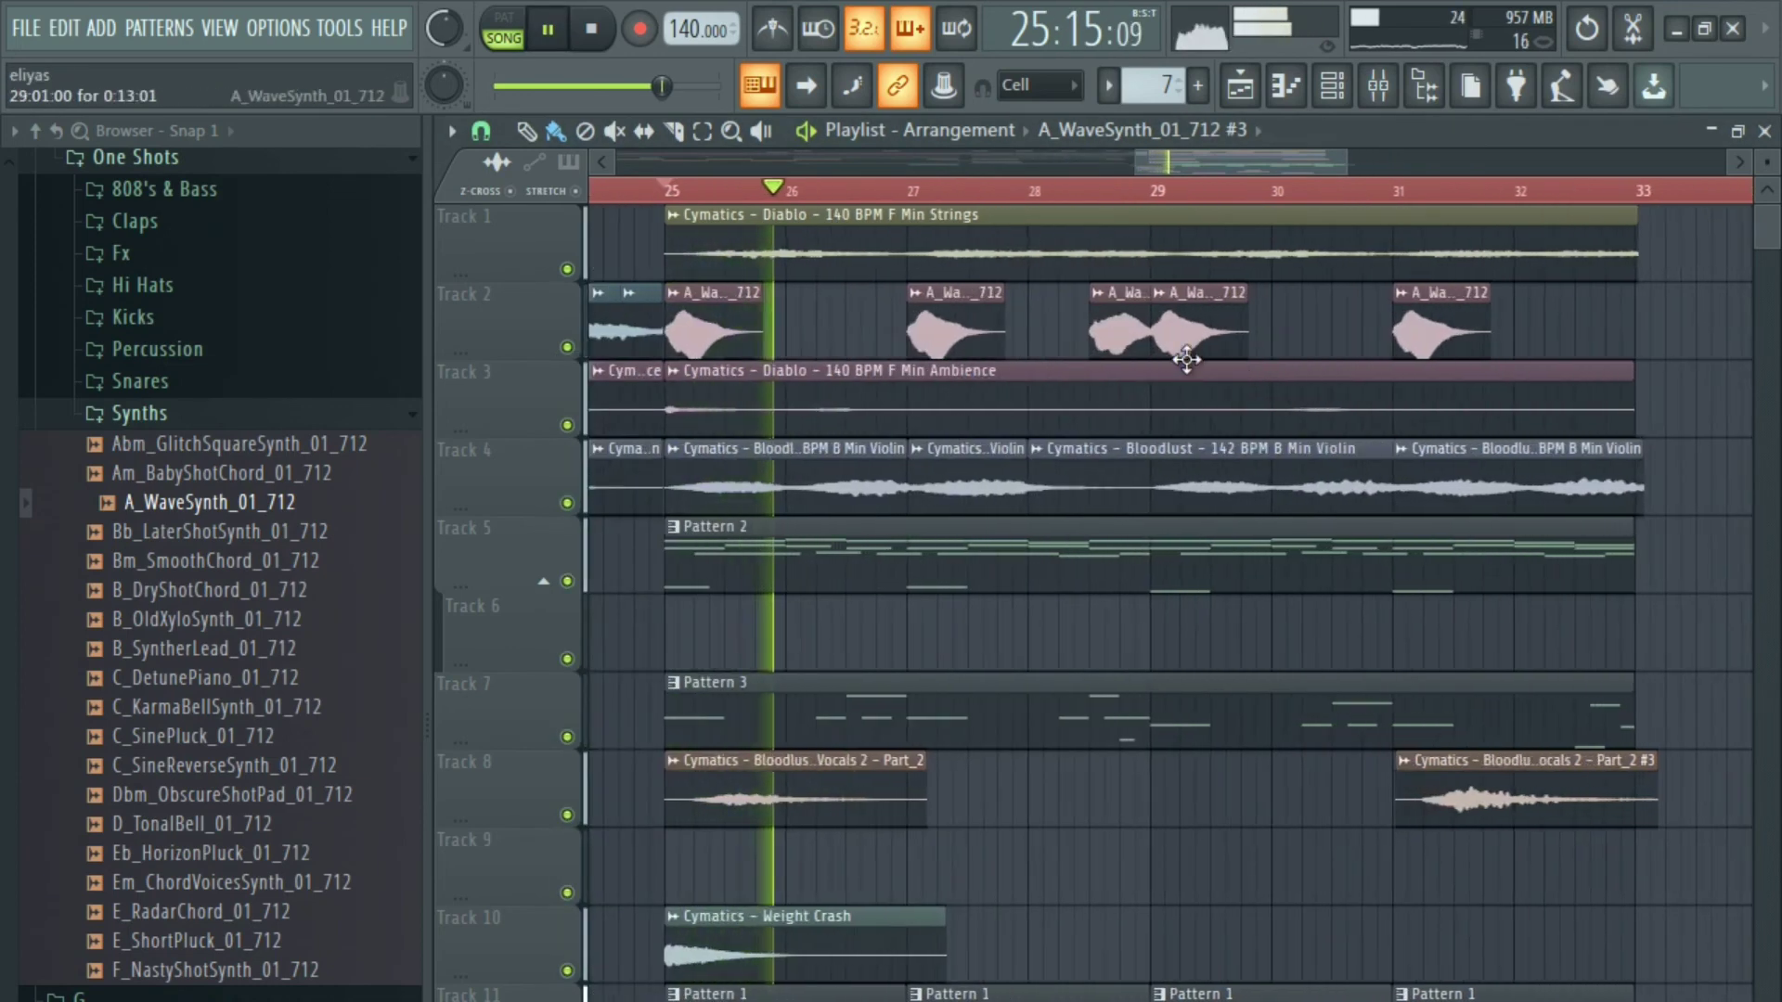
left_click_drag(1016, 325, 1118, 348)
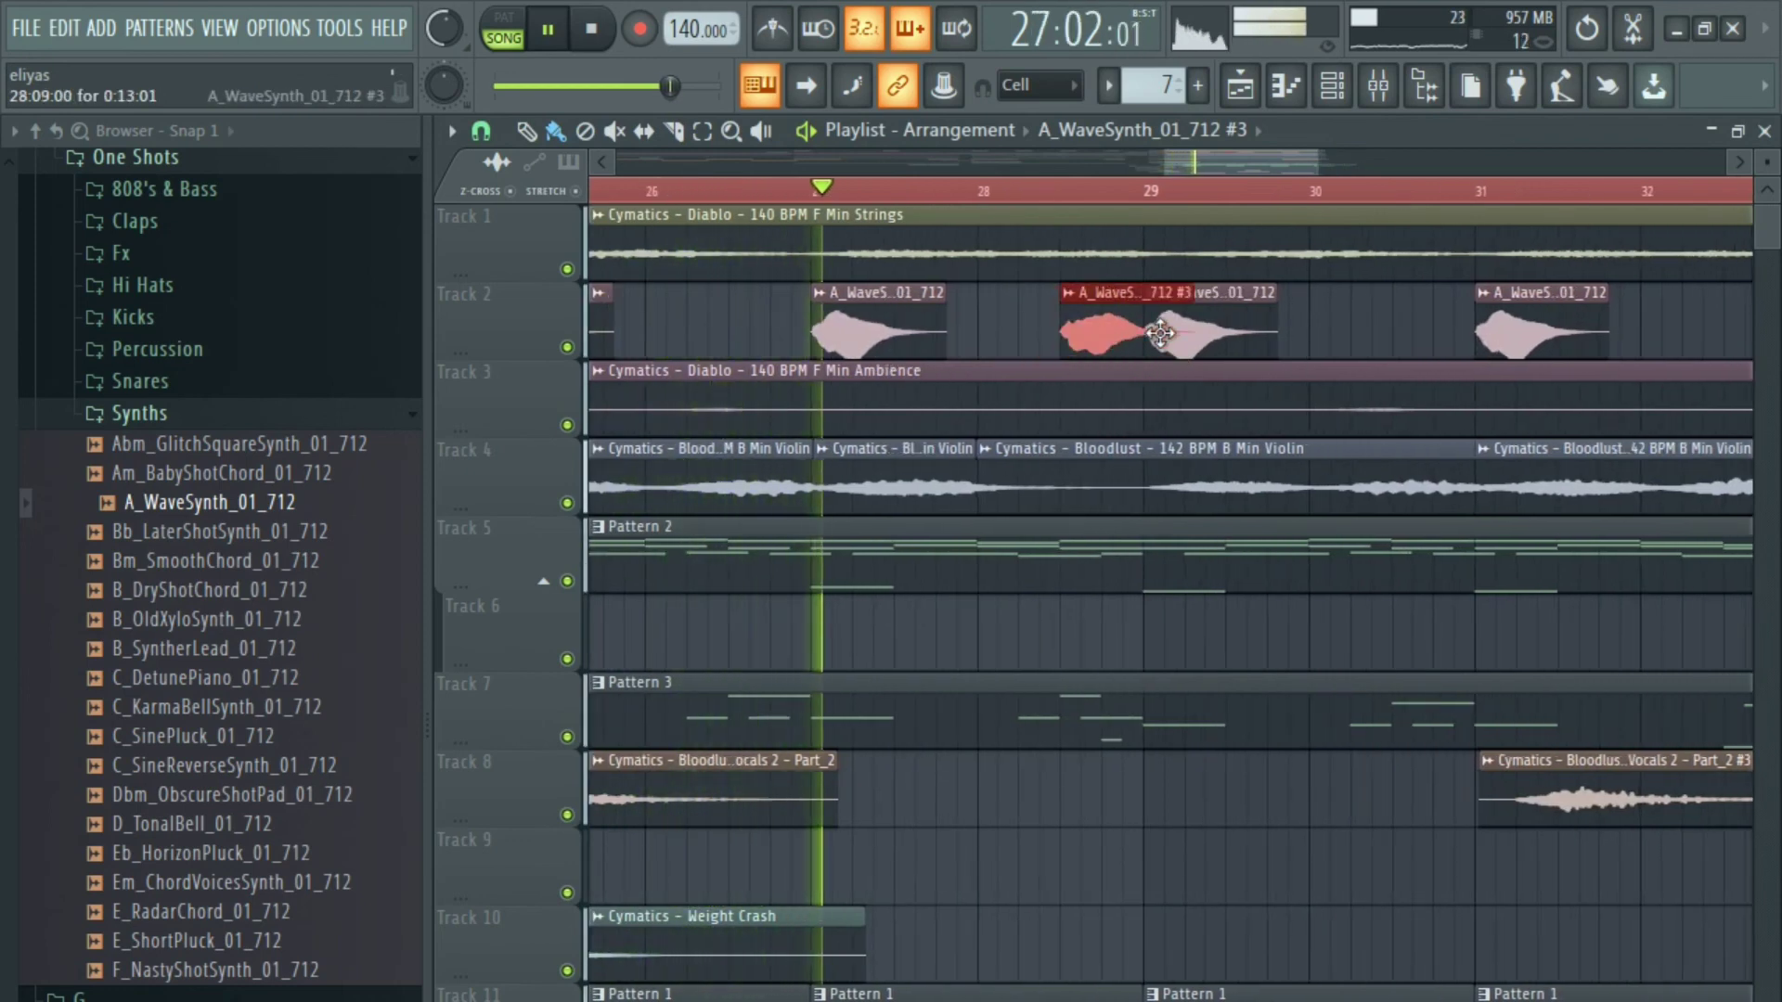
left_click(1021, 324, "ctrl")
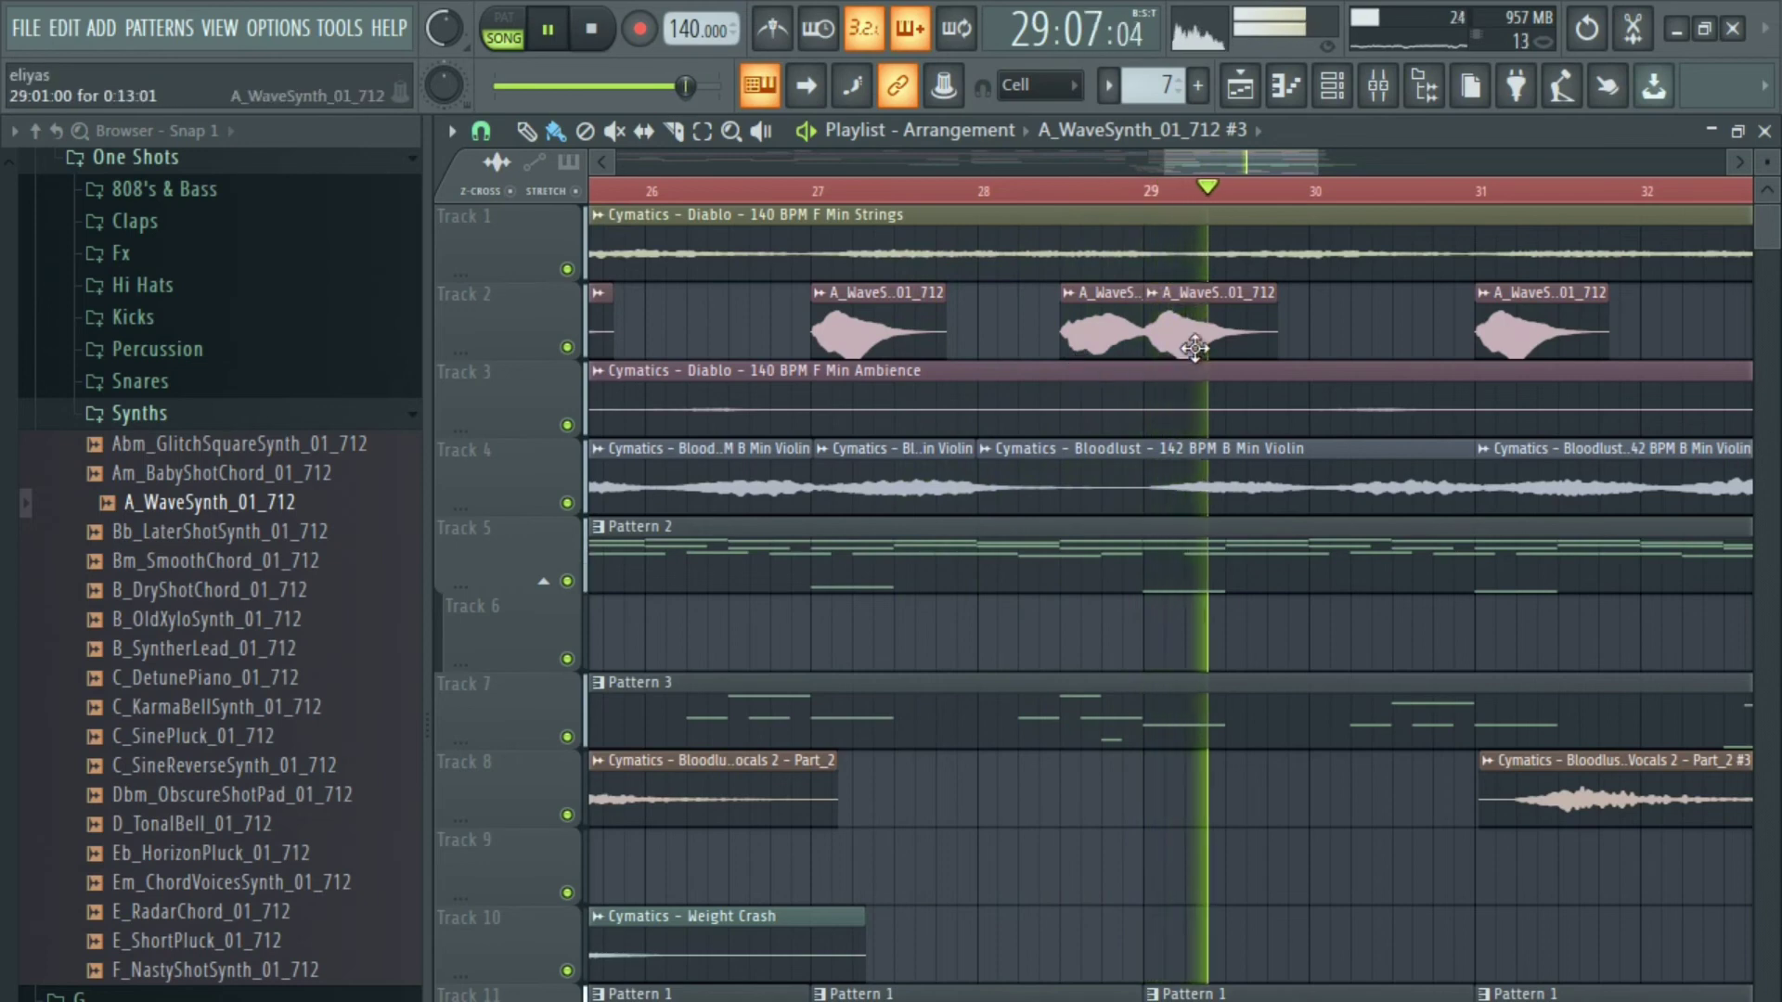
left_click_drag(939, 332, 1599, 370)
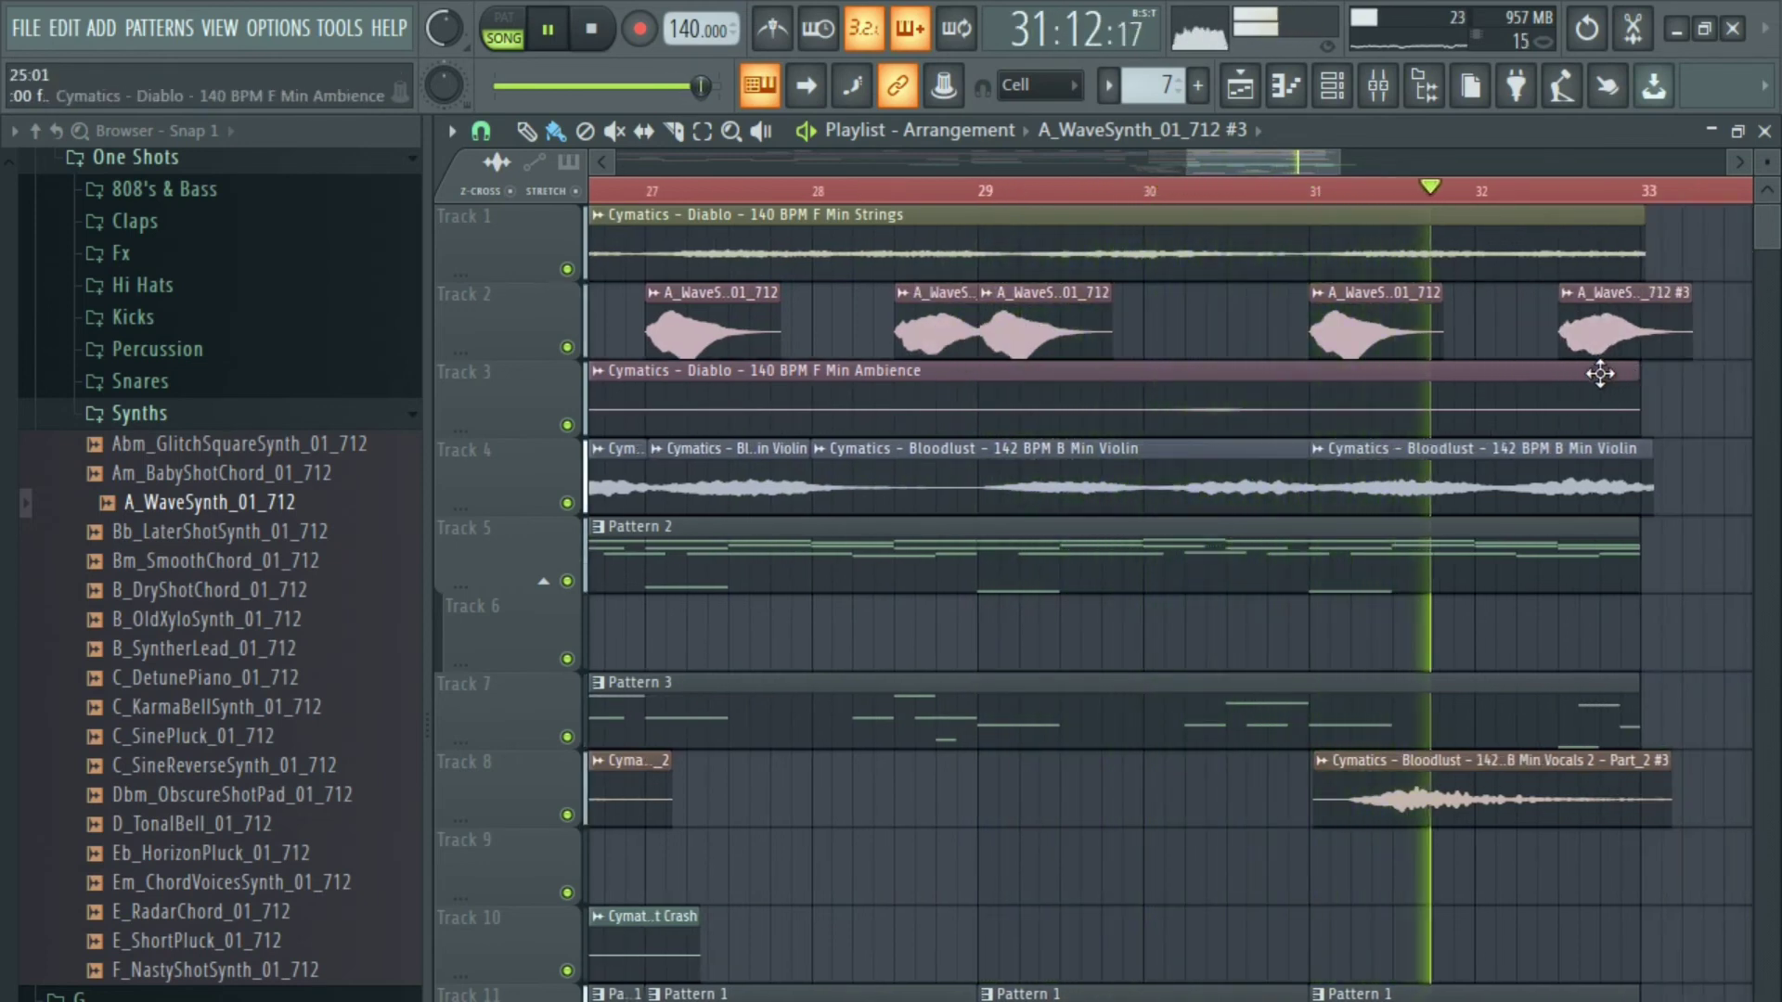
Slice the A_WaveSynth_01_712 #3 clip on track 2 at bar 33 and delete the part beyond it.
key("space")
right_click(1184, 437)
left_click(1226, 676)
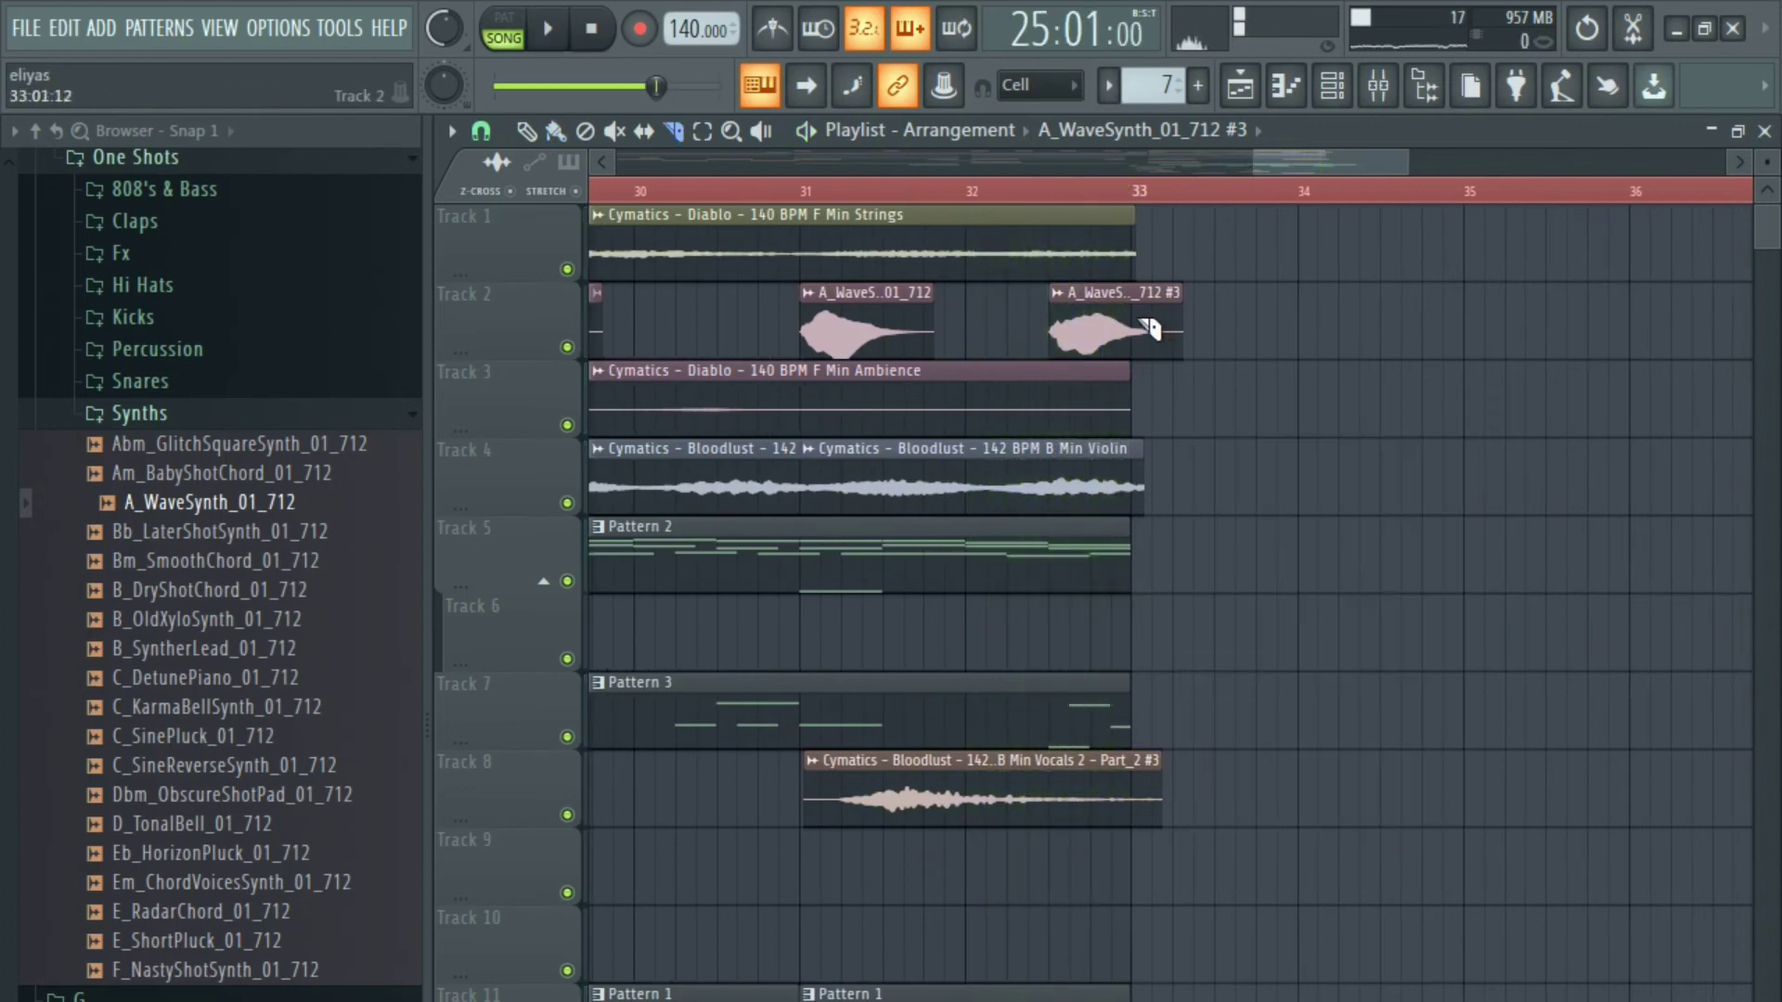
left_click_drag(1140, 353, 1140, 356)
right_click(1165, 369)
left_click(1204, 424)
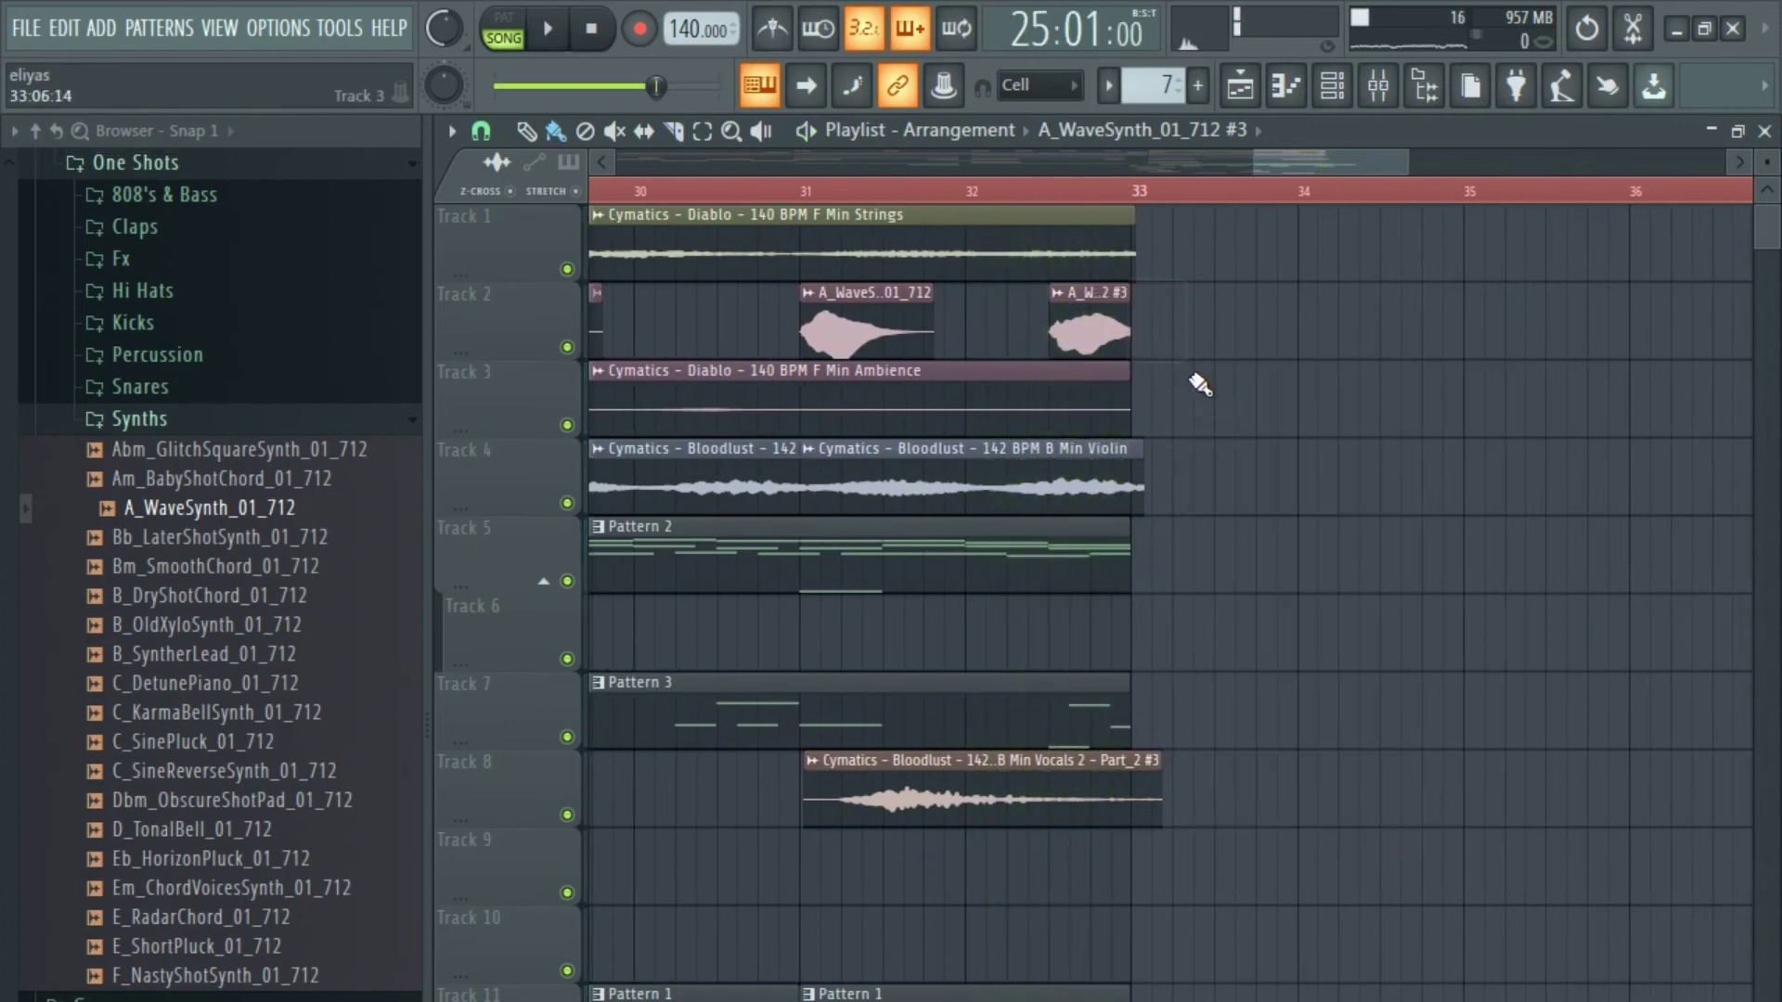
Duplicate the clips of bars 25 to 32 on all tracks so the section repeats from bar 33.
scroll(1195, 405, "down", 3)
scroll(1195, 417, "up", 2)
scroll(1201, 445, "down", 3)
scroll(1217, 520, "down", 6)
key("space")
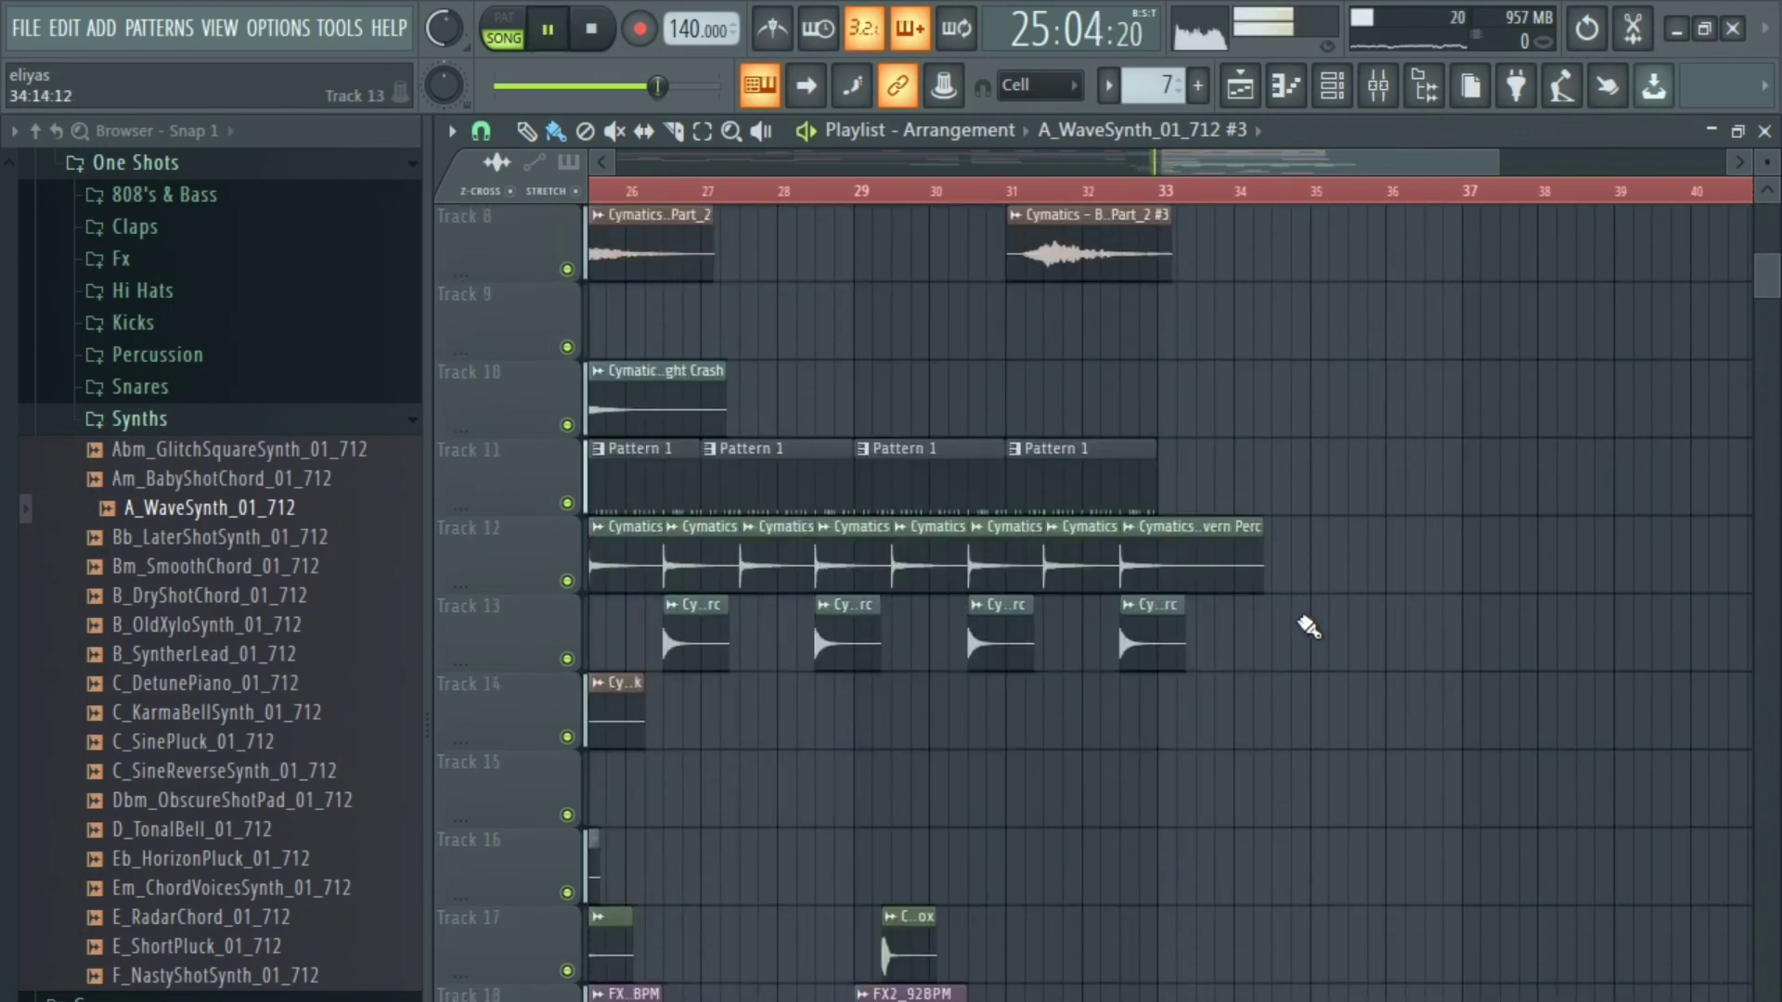
scroll(1306, 631, "down", 3)
scroll(1278, 968, "down", 3)
left_click_drag(1342, 967, 896, 20)
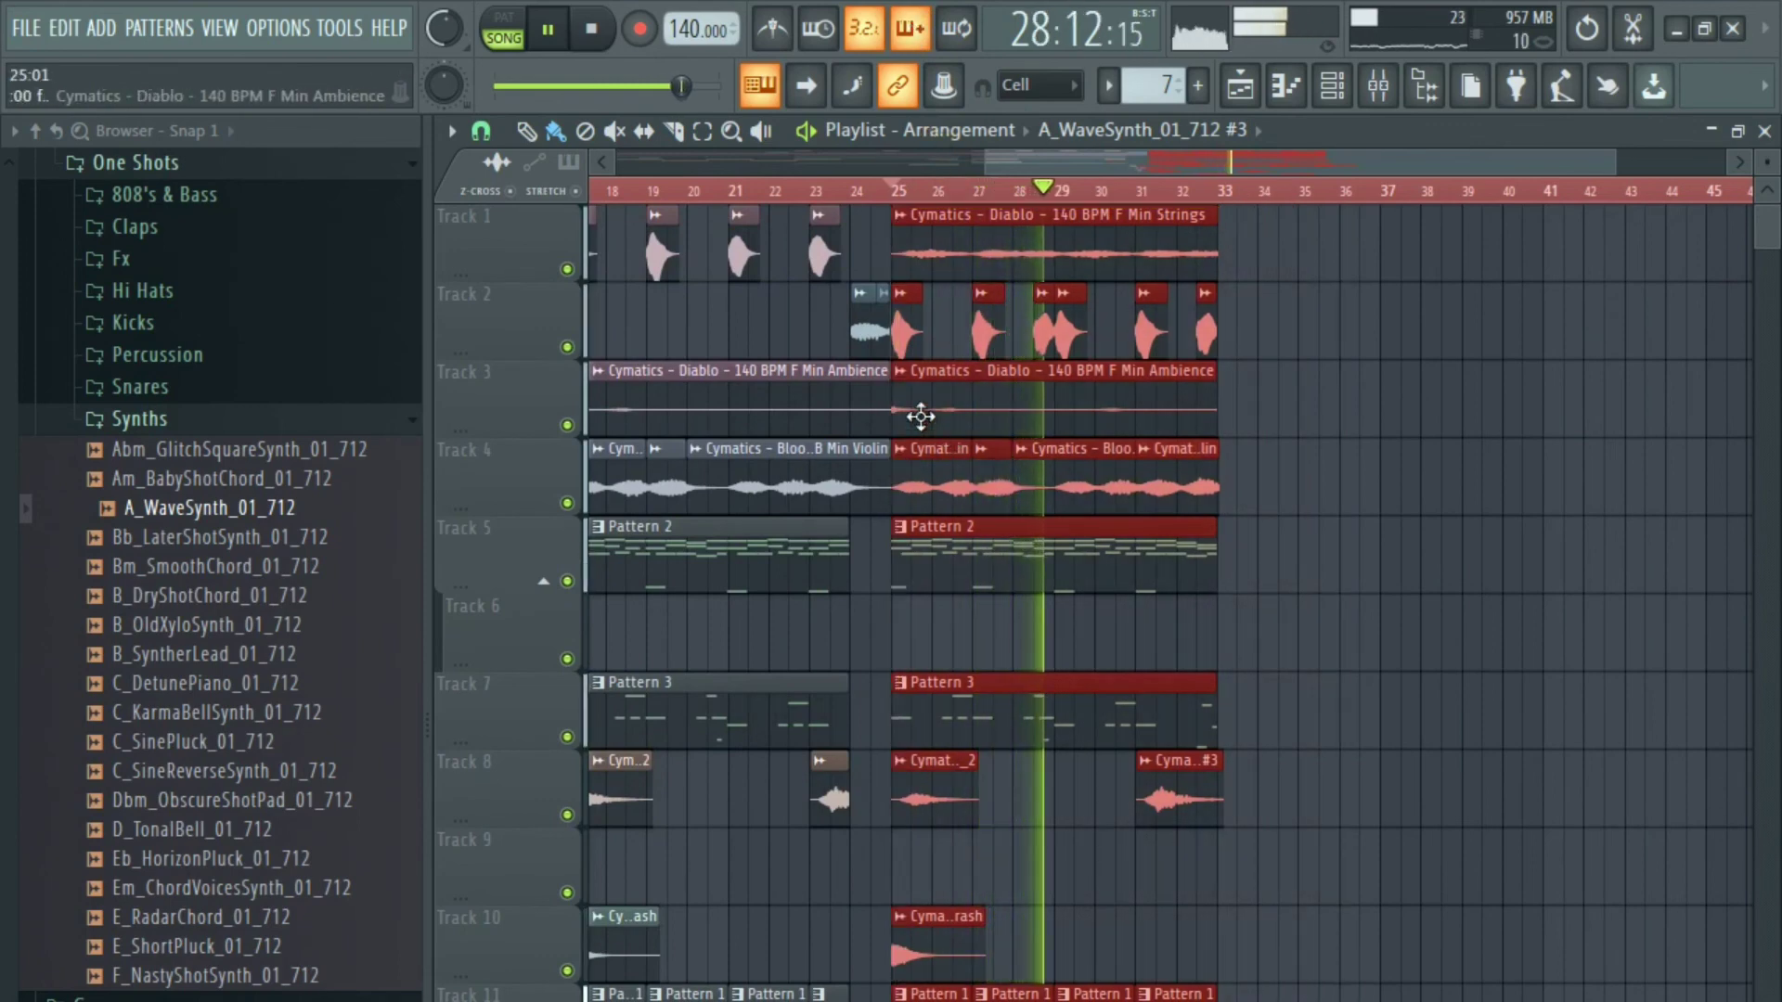
key("ctrl+b")
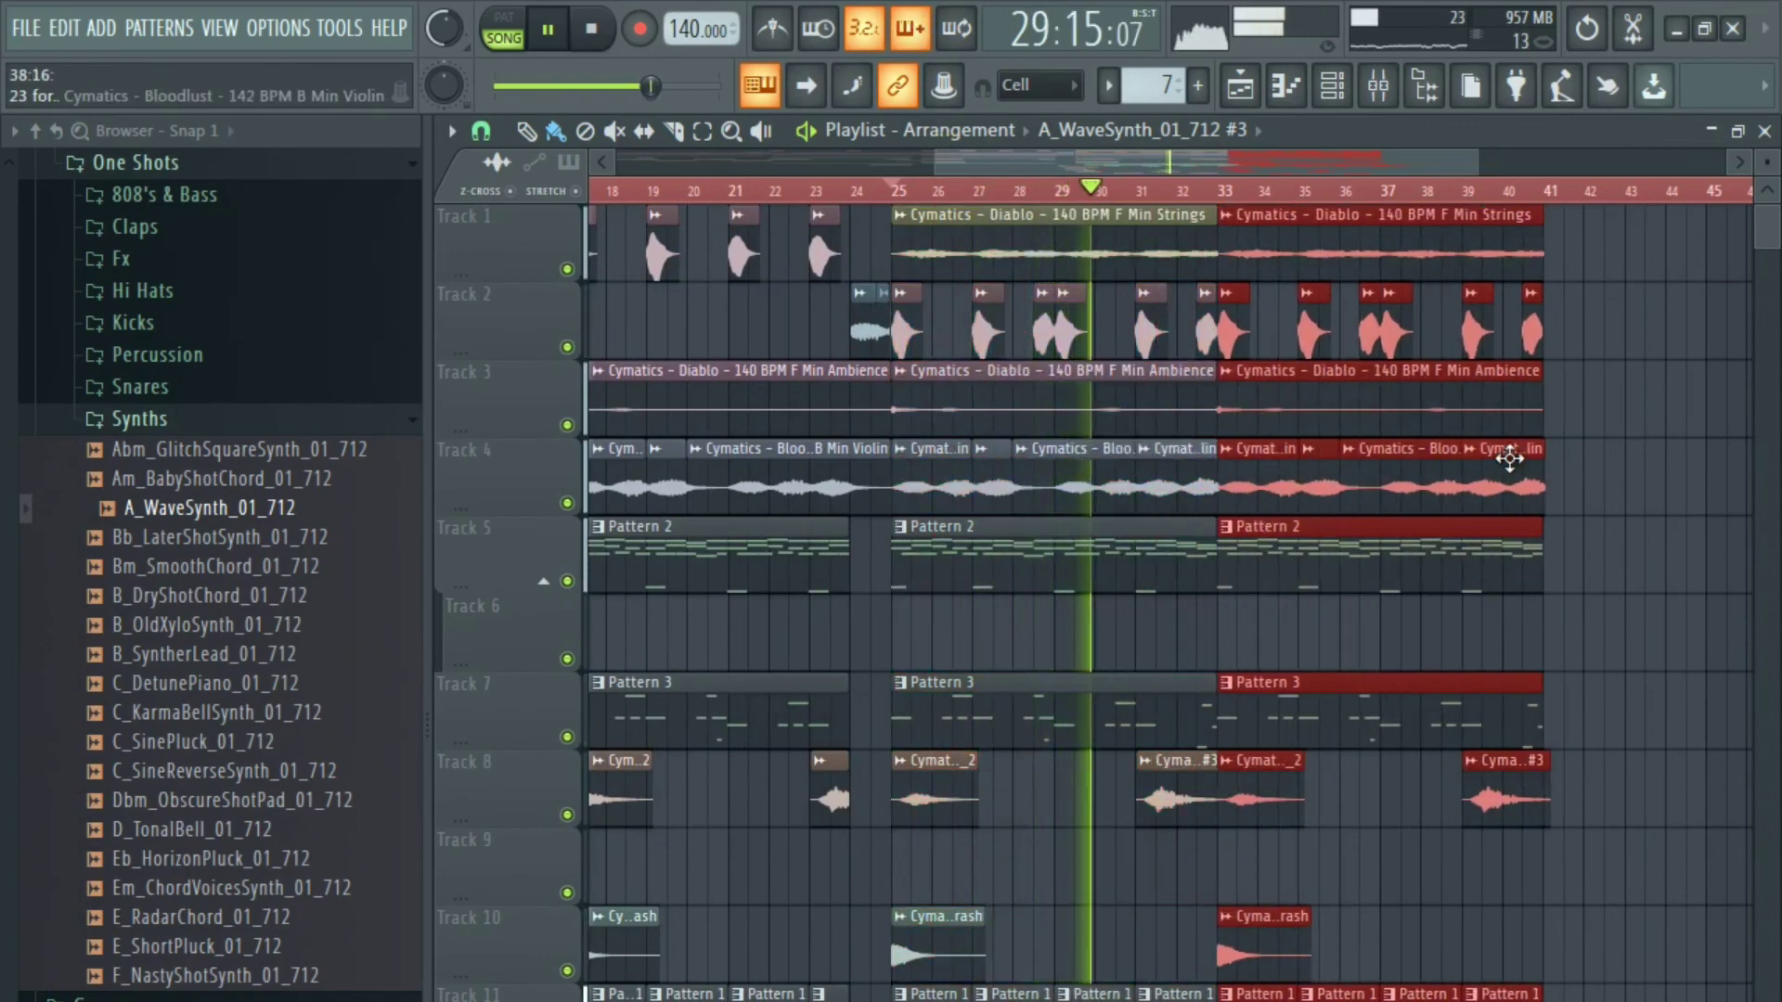
left_click(1590, 436, "ctrl")
Play from bar 33 and add a second Cymatics - Breath Vox clip at 33:13 on track 17.
scroll(1573, 455, "down", 3)
scroll(1522, 473, "up", 3)
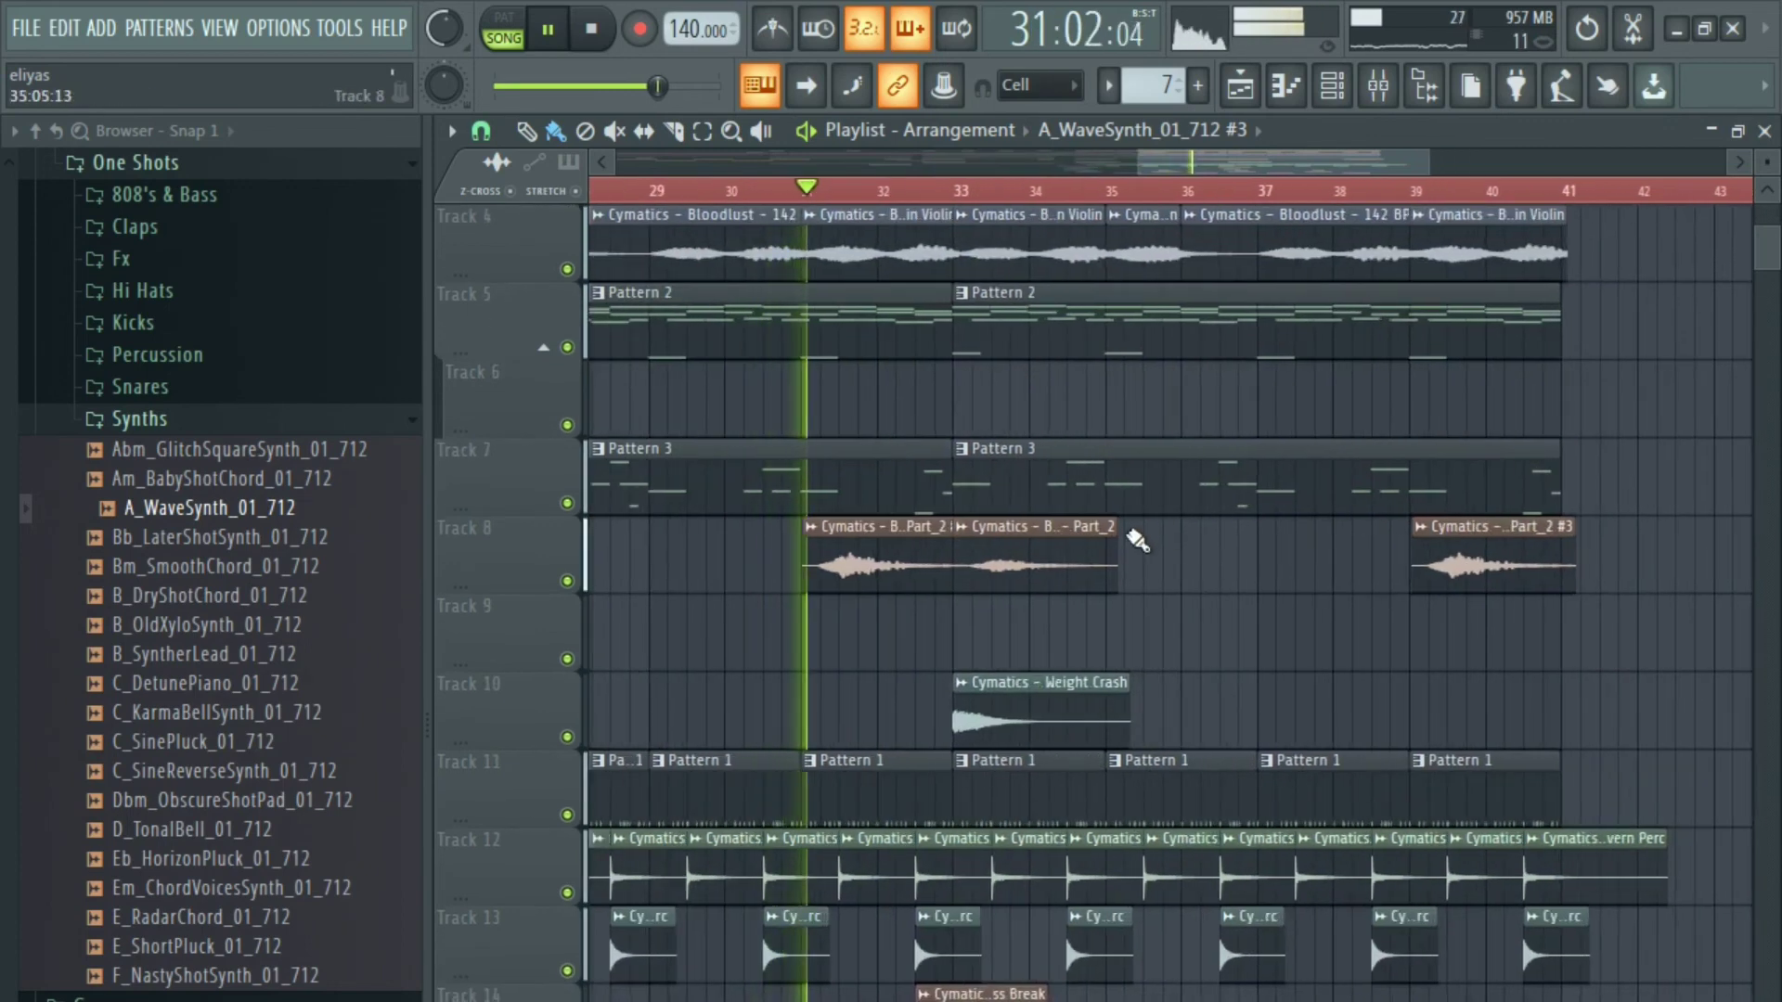
scroll(1137, 540, "up", 3)
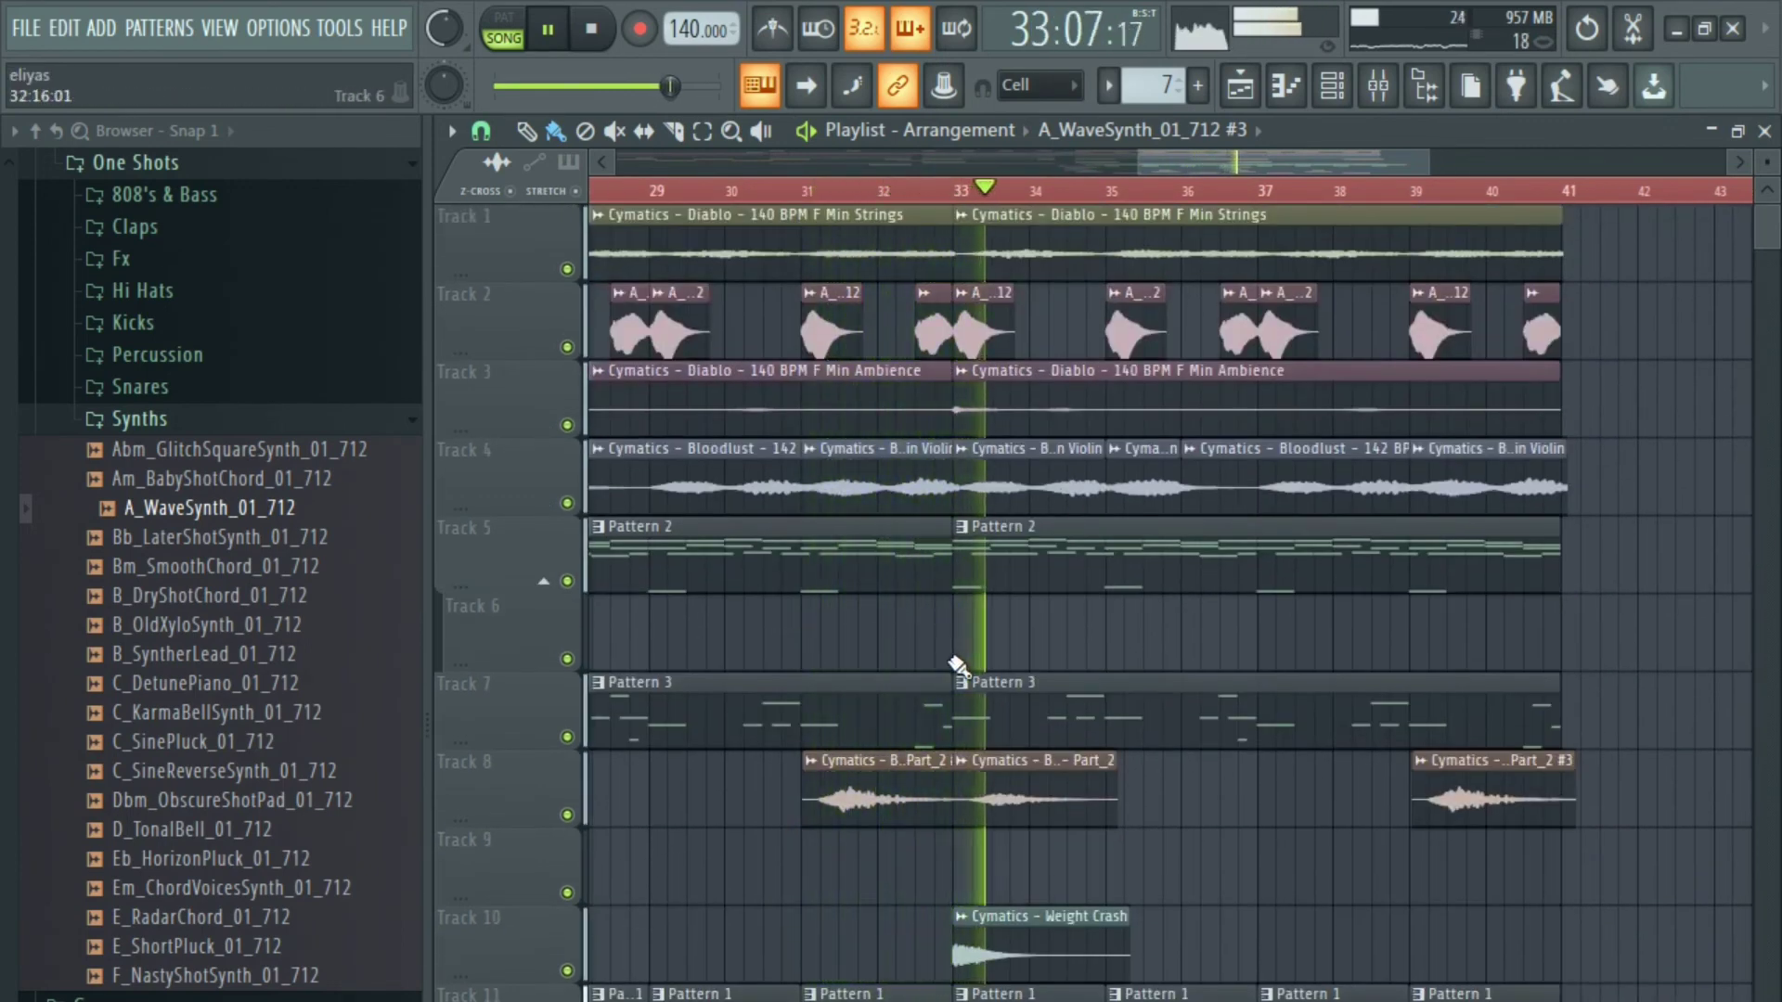
scroll(955, 659, "down", 10)
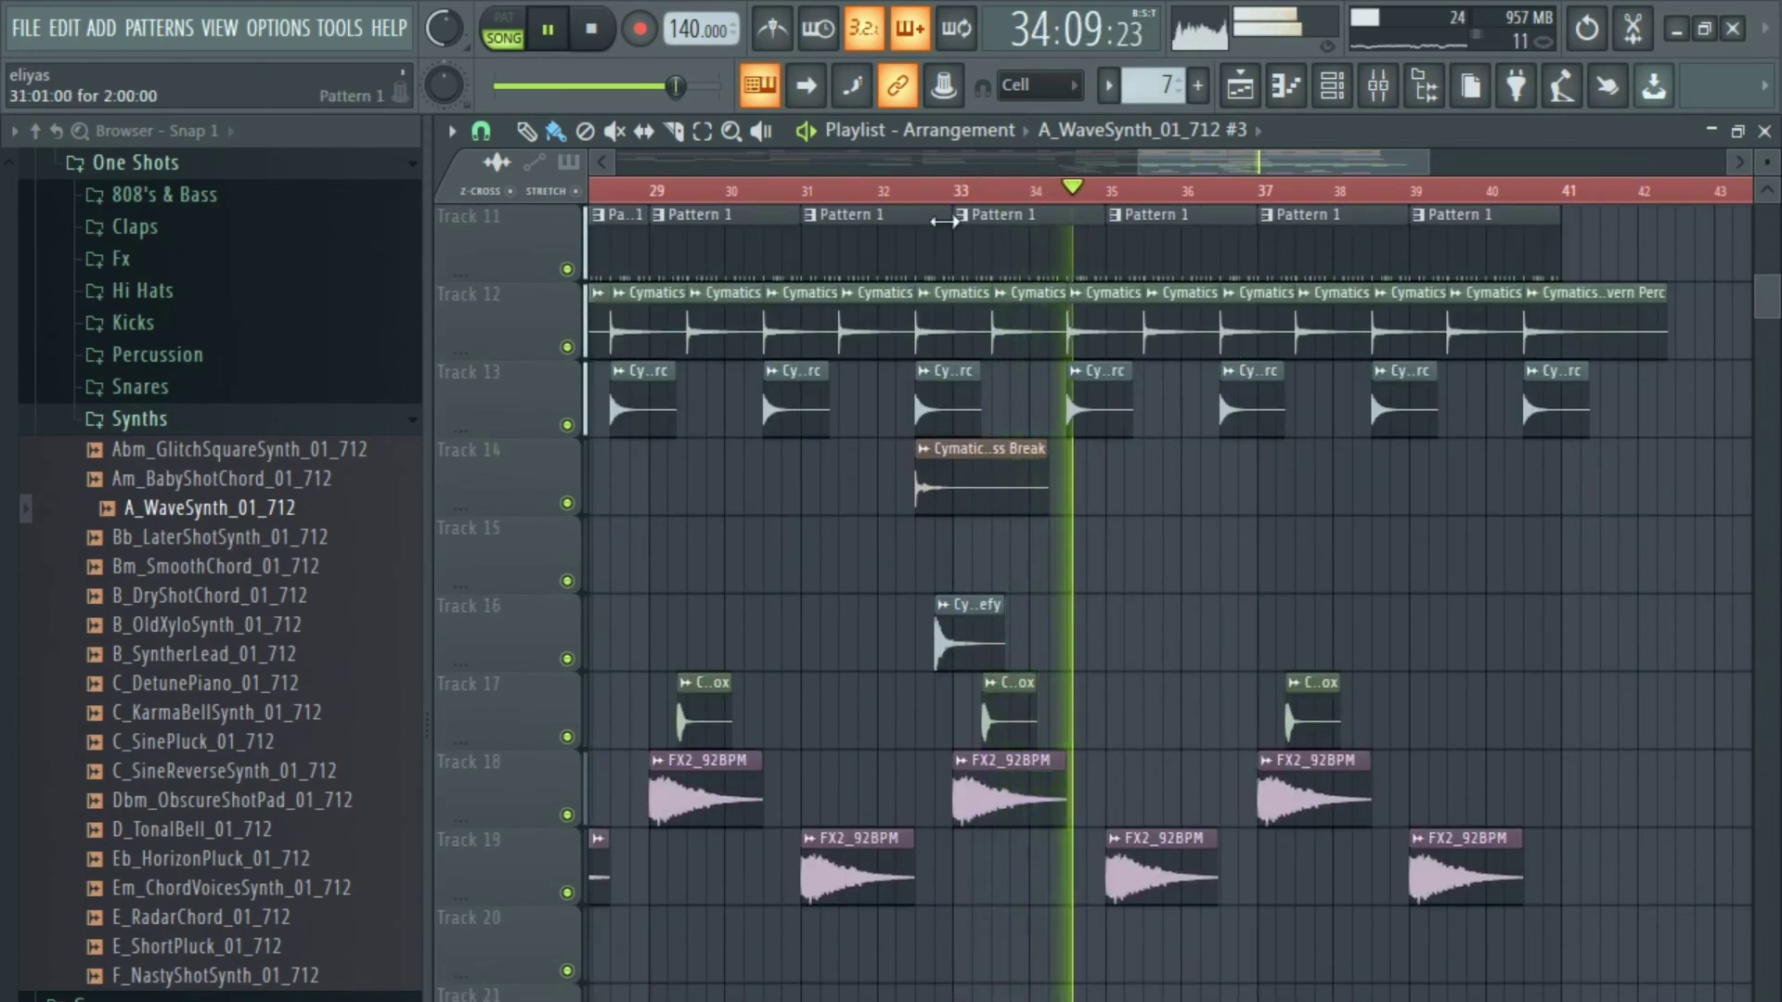
left_click(956, 192)
scroll(1039, 763, "up", 3)
mouse_move(987, 715)
left_mouse_down()
mouse_move(1066, 720)
mouse_move(1017, 722)
left_mouse_up()
key("space")
key("space")
key("space")
key("space")
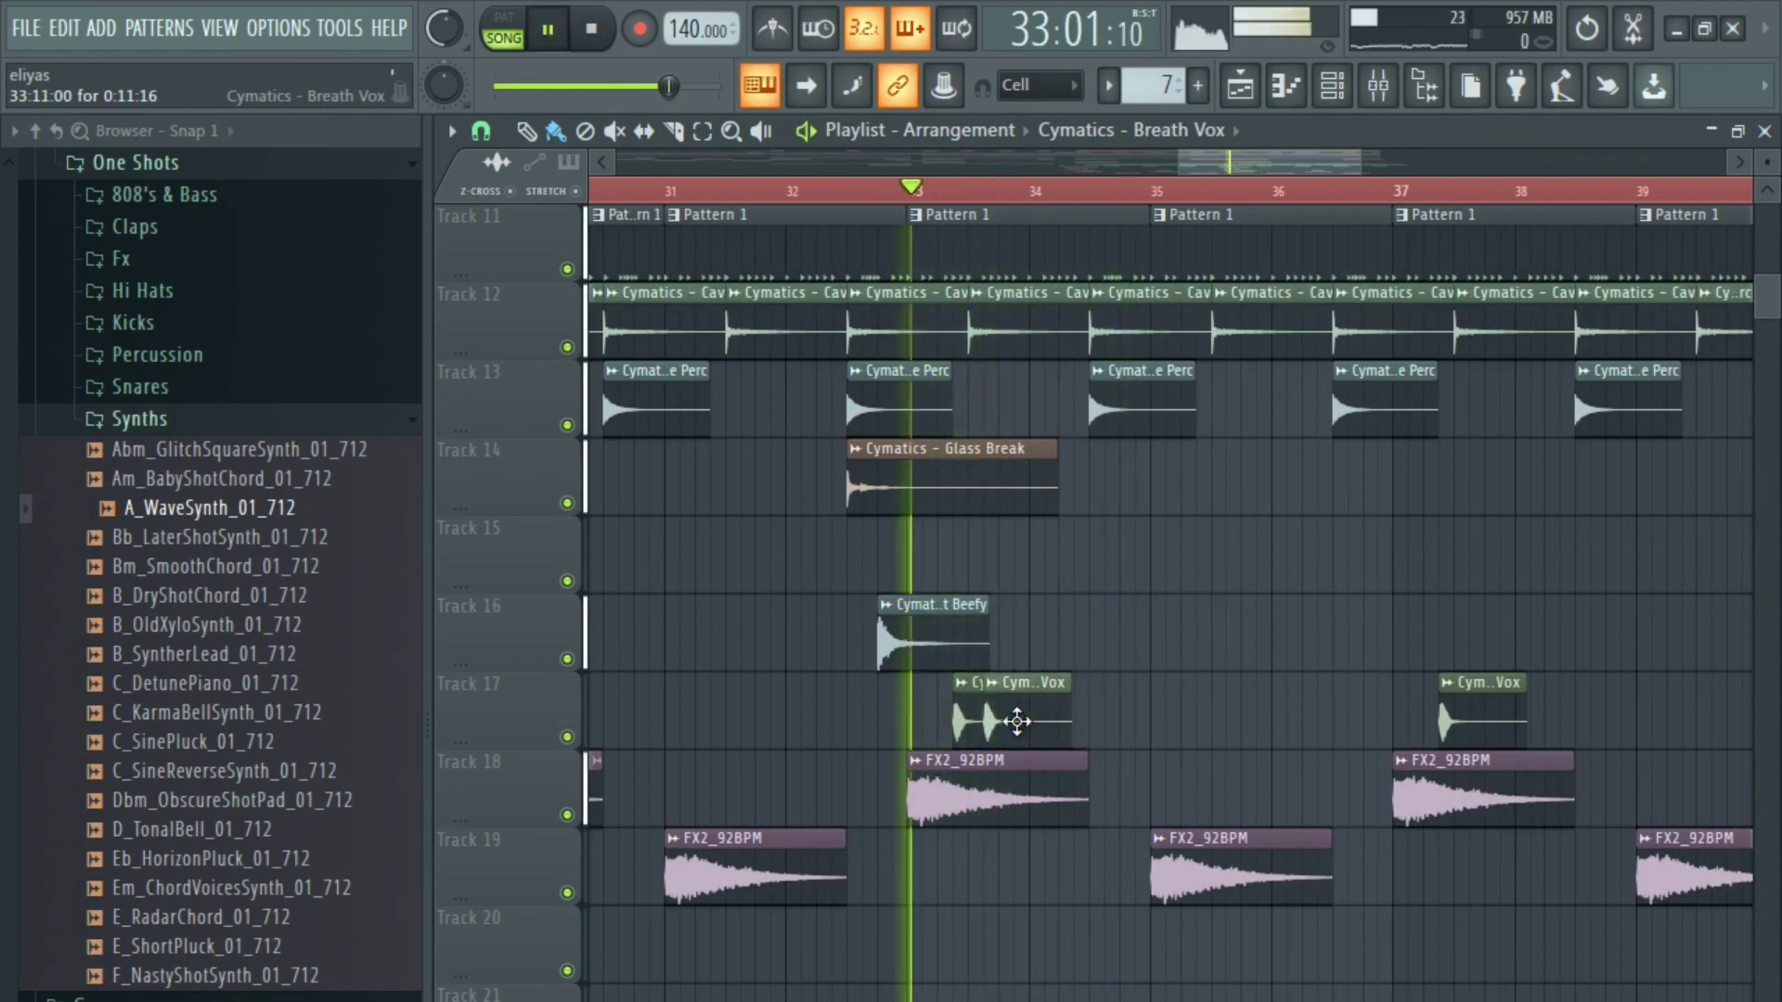
key("space")
key("space")
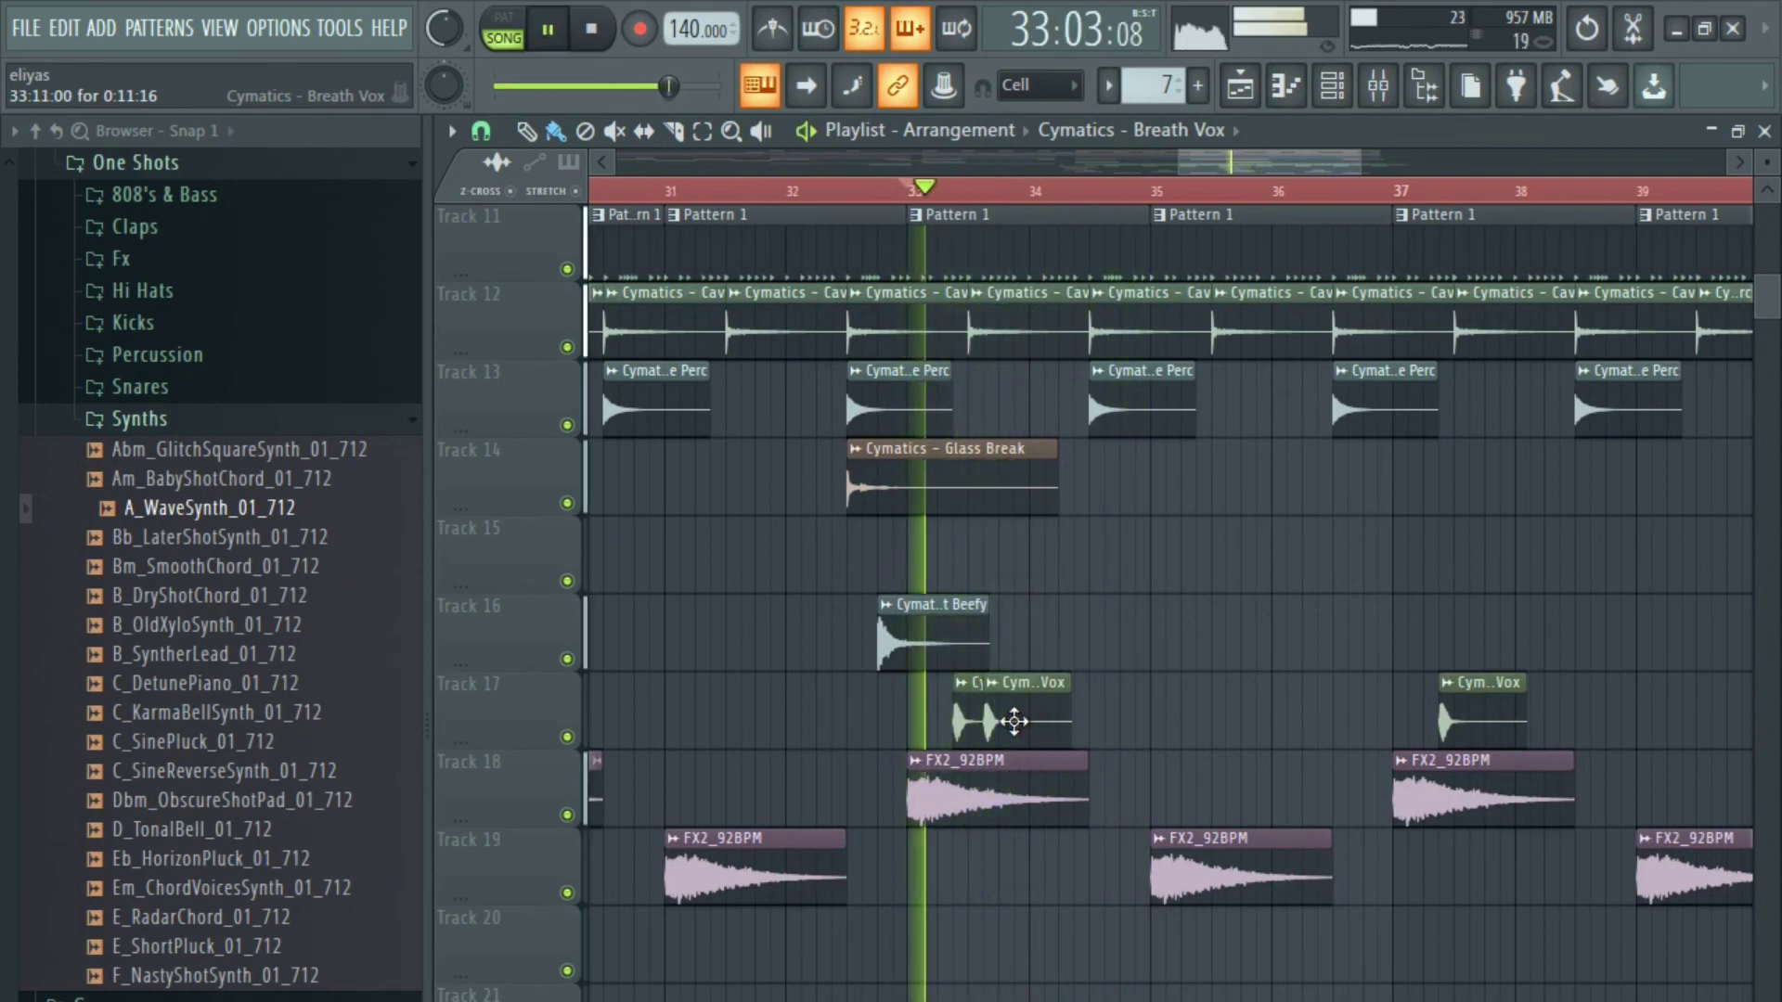
scroll(1014, 720, "up", 2)
key("space")
key("space")
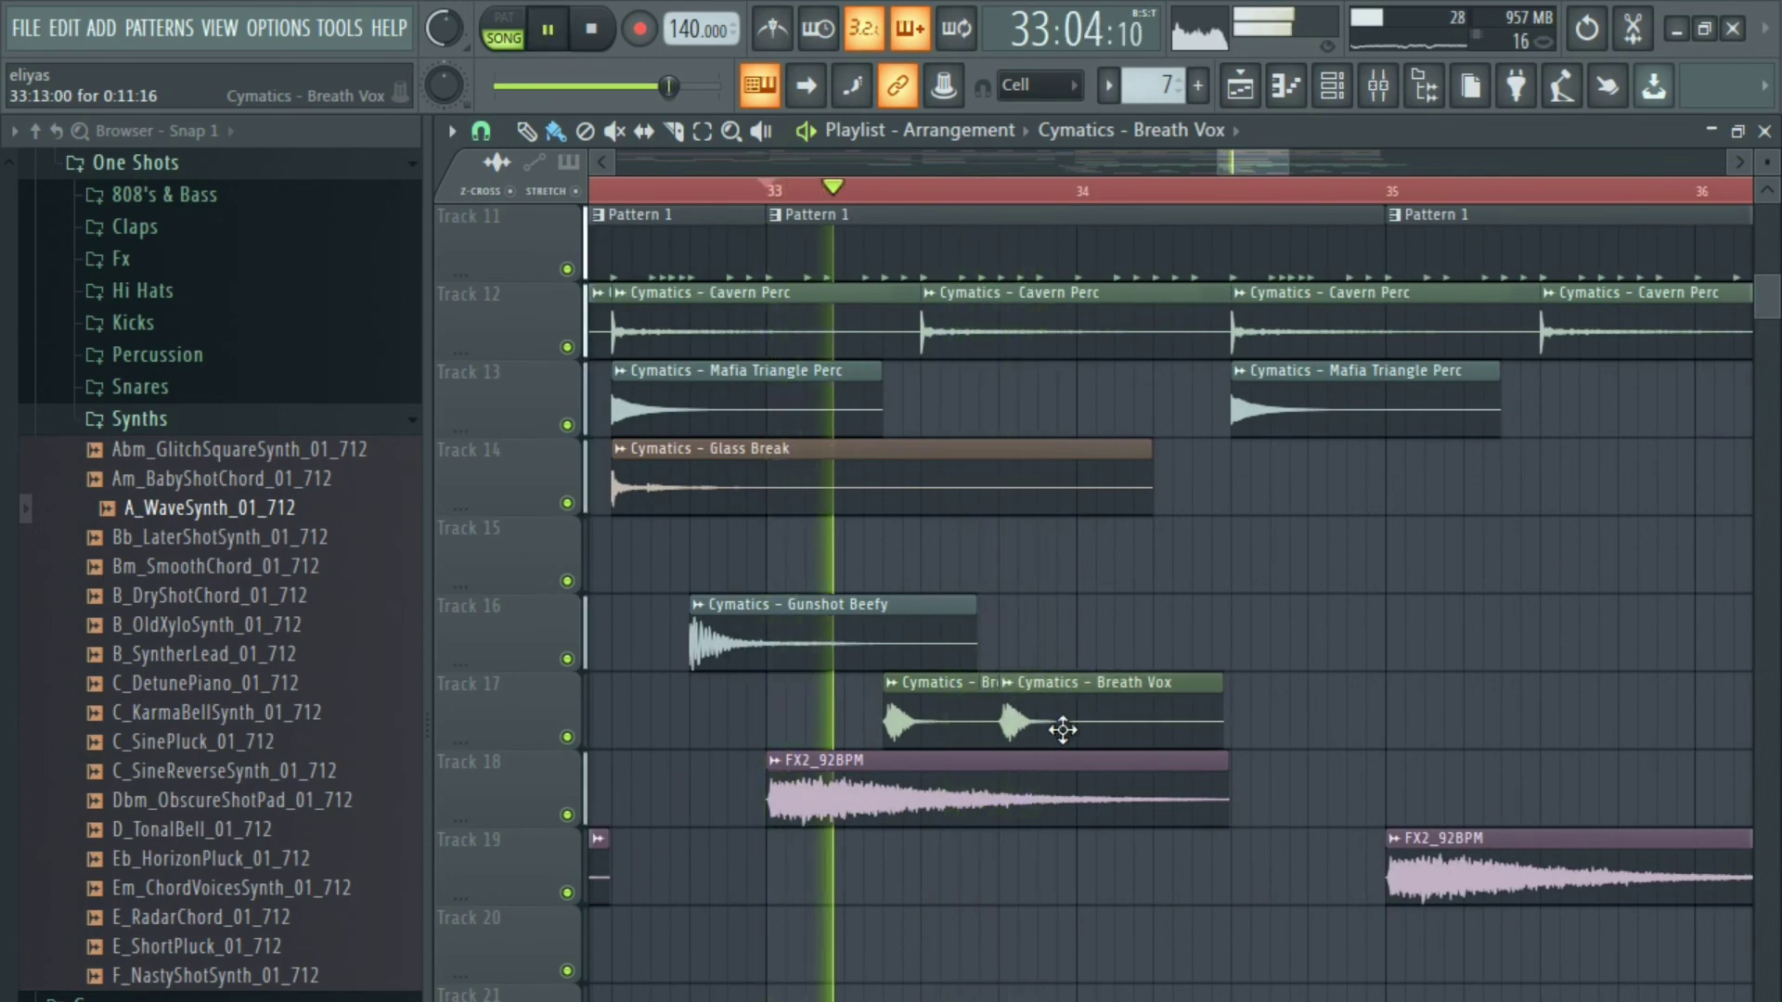
Add Breath Vox clips at 34:03 and 34:09 on track 17, and copy the four-clip run to 35:07 and onto track 16.
left_click_drag(1062, 729, 1123, 736)
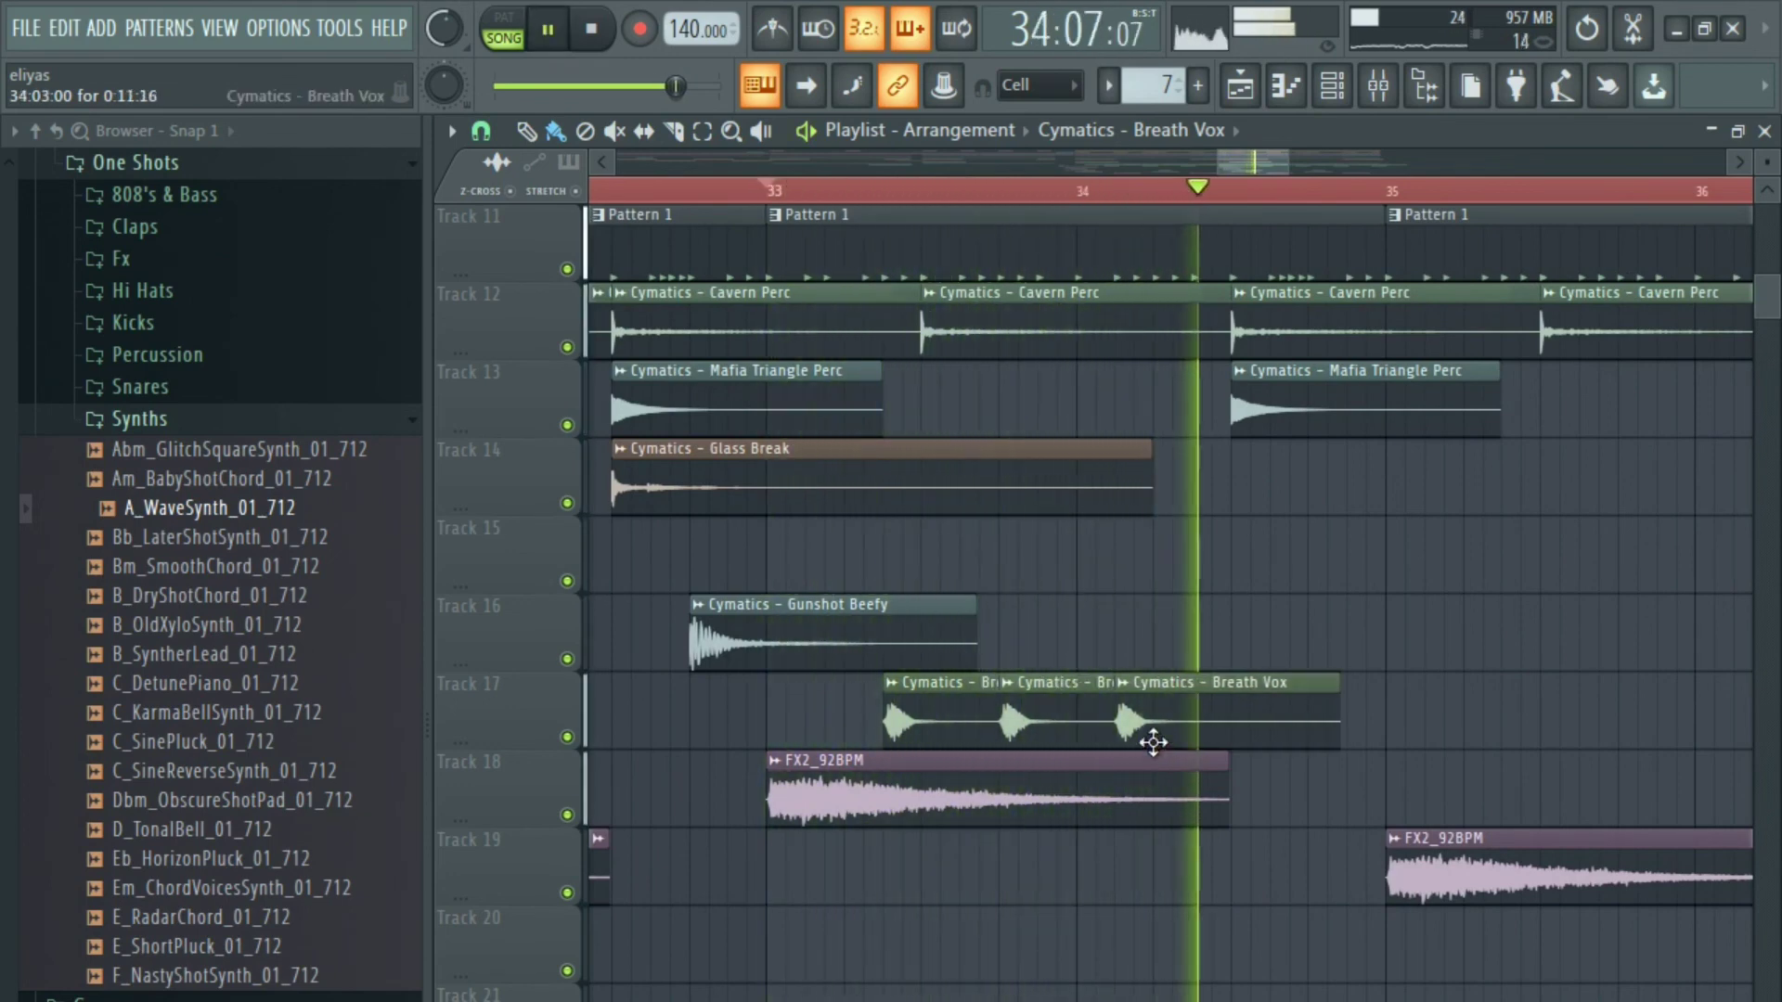
key("space")
key("space")
left_click_drag(1181, 728, 1082, 649)
scroll(1207, 713, "down", 2)
key("space")
key("space")
key("space")
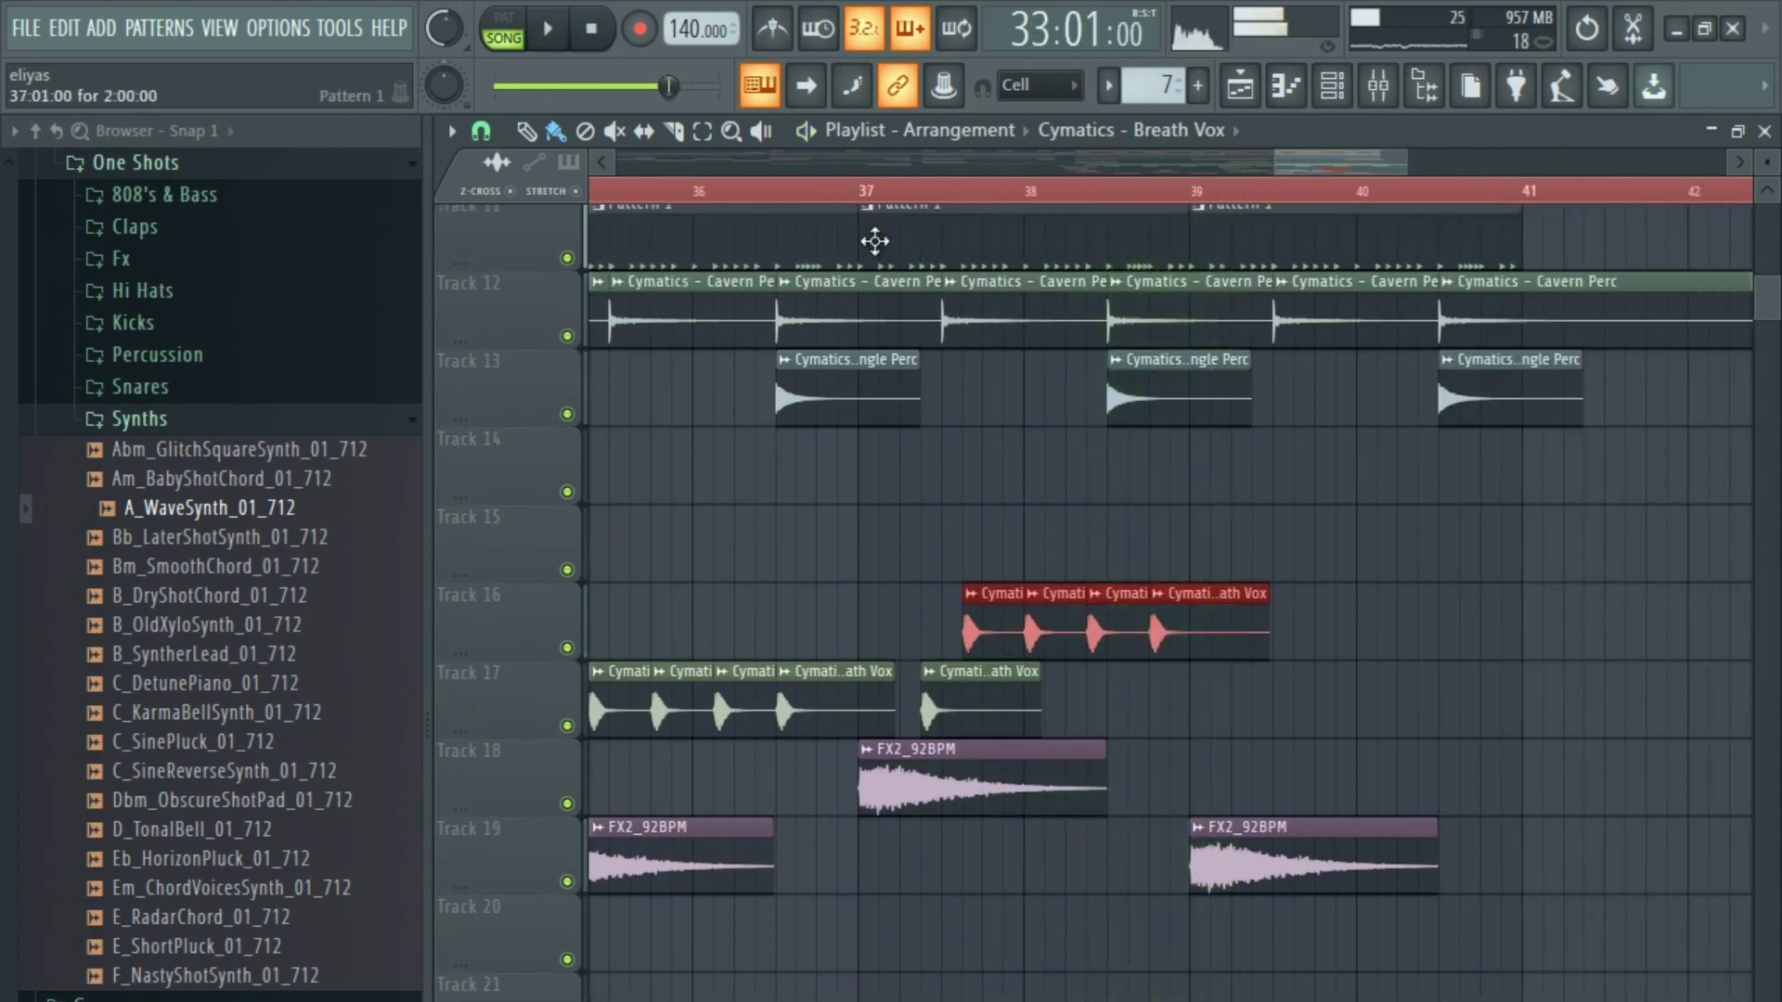
Play from bar 37, shift the Breath Vox run on track 16 to 37:13 and delete its last clip.
key("space")
left_click_drag(988, 616, 1006, 616)
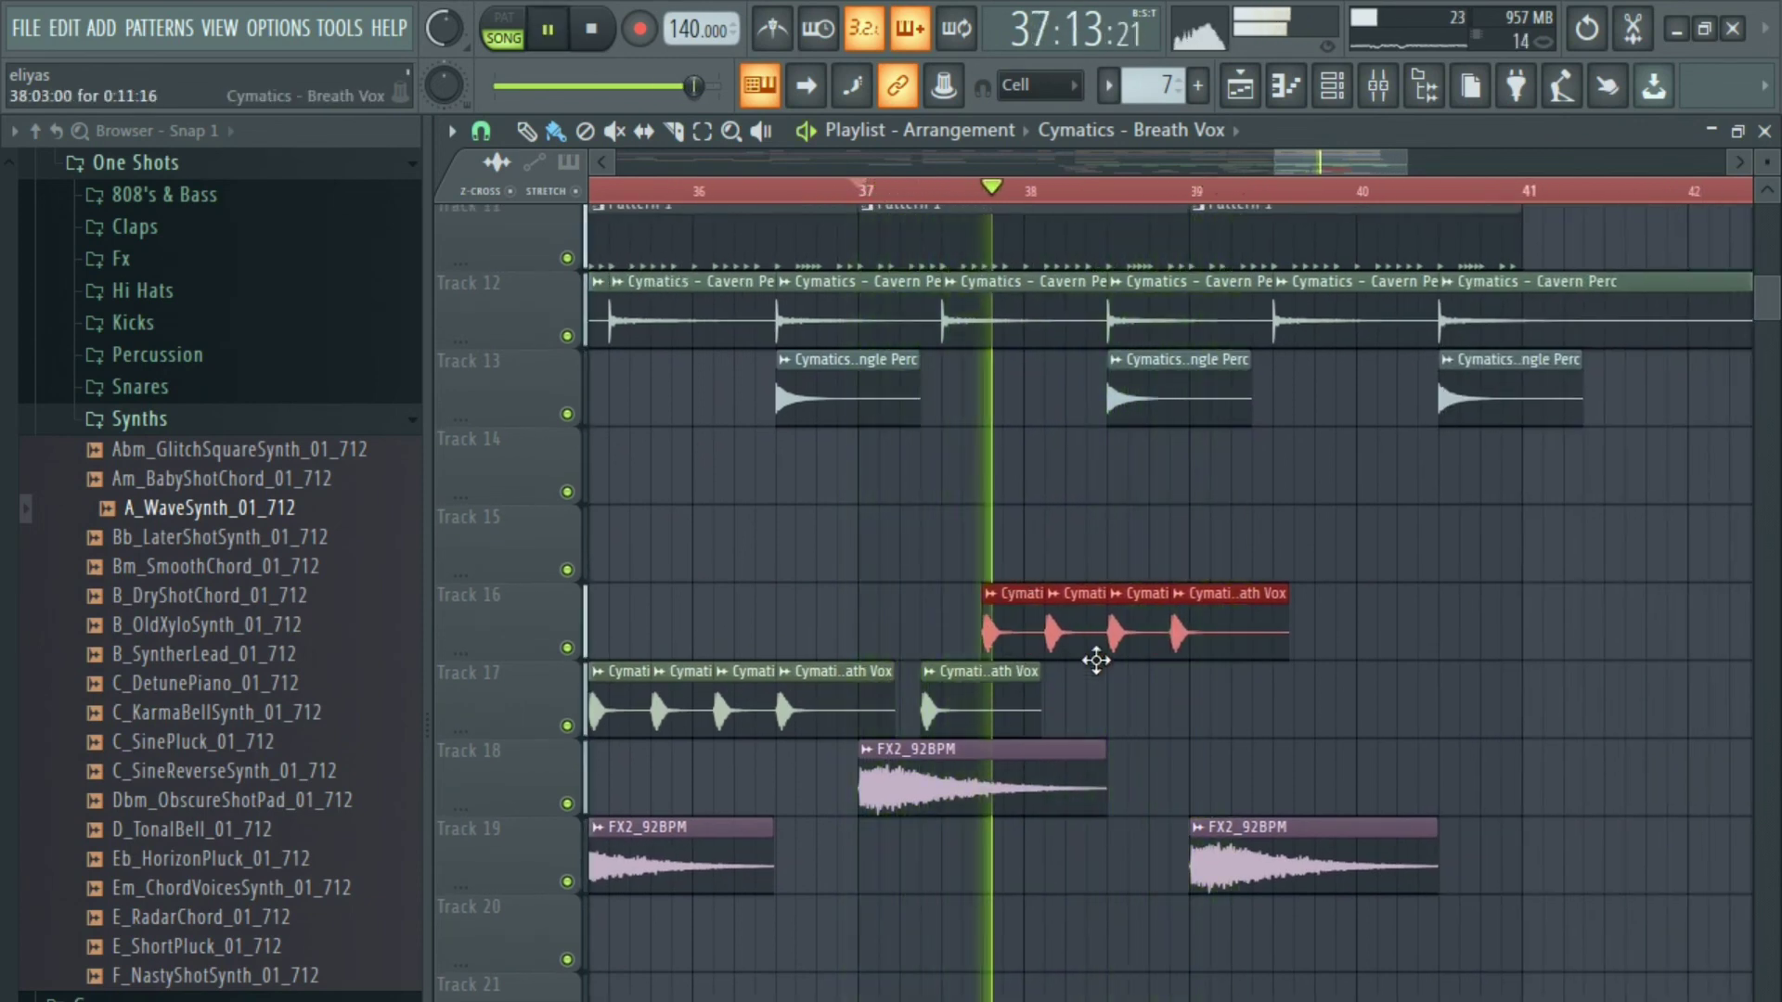
left_click(1167, 692, "ctrl")
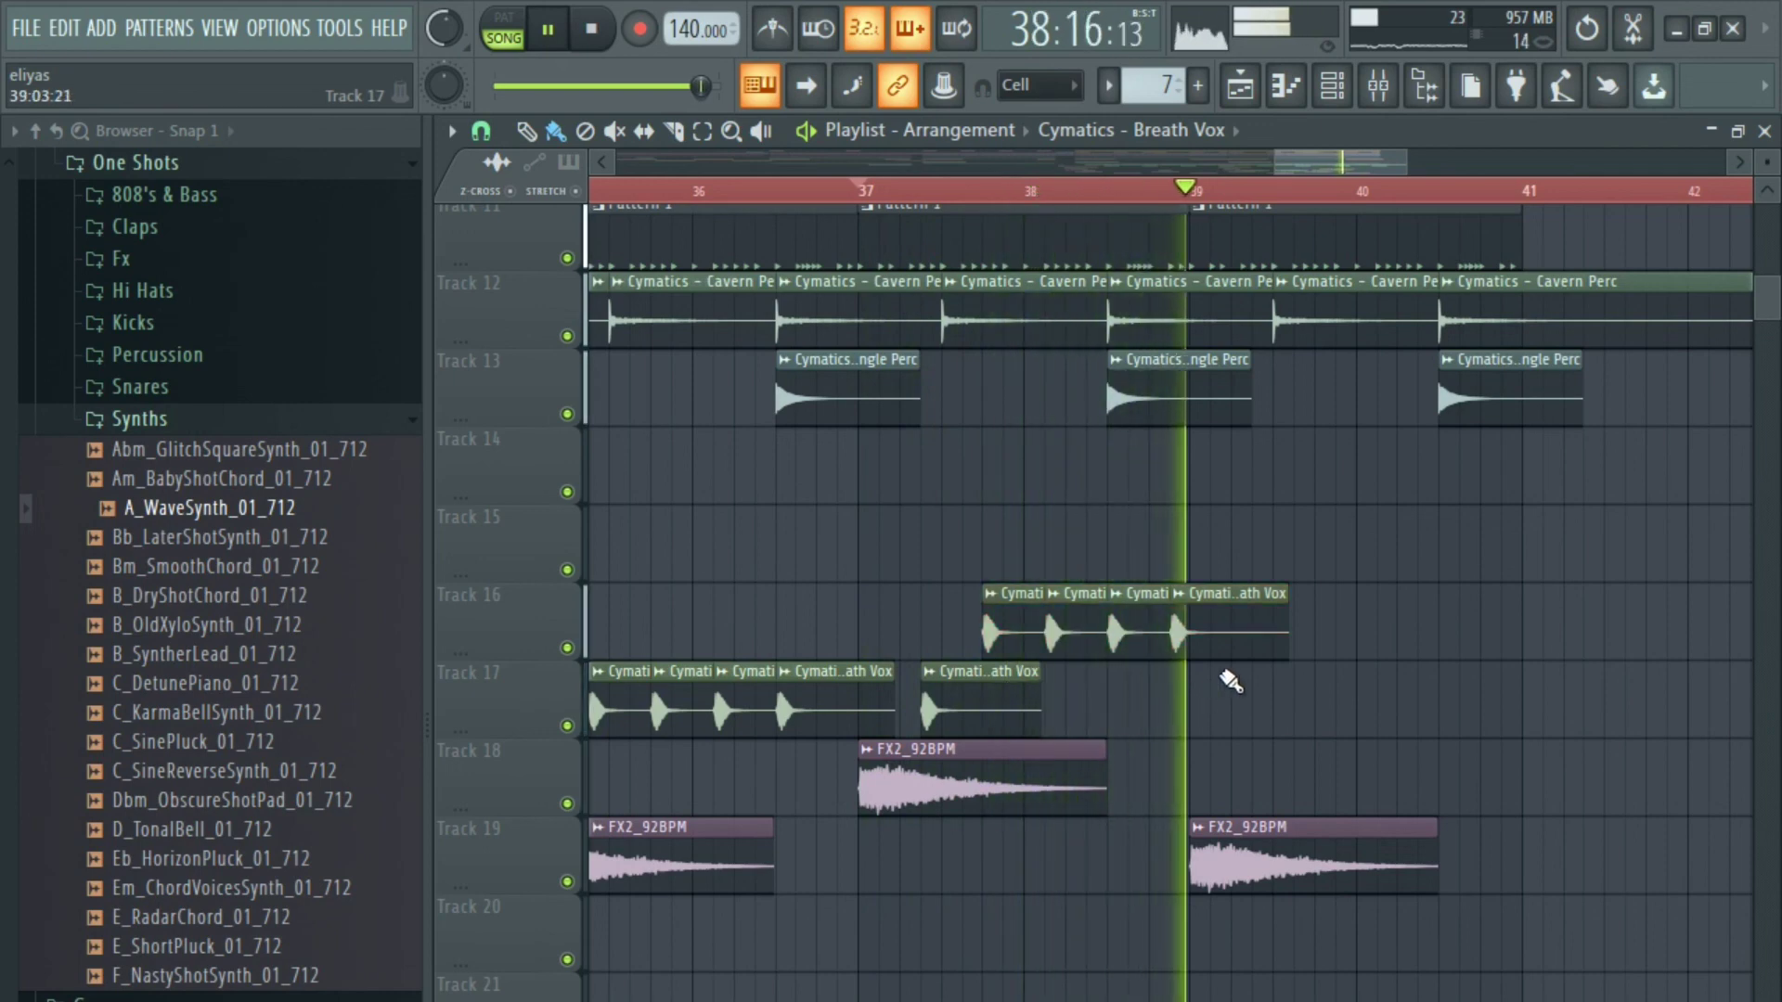
right_click(1225, 637)
scroll(1217, 655, "down", 3)
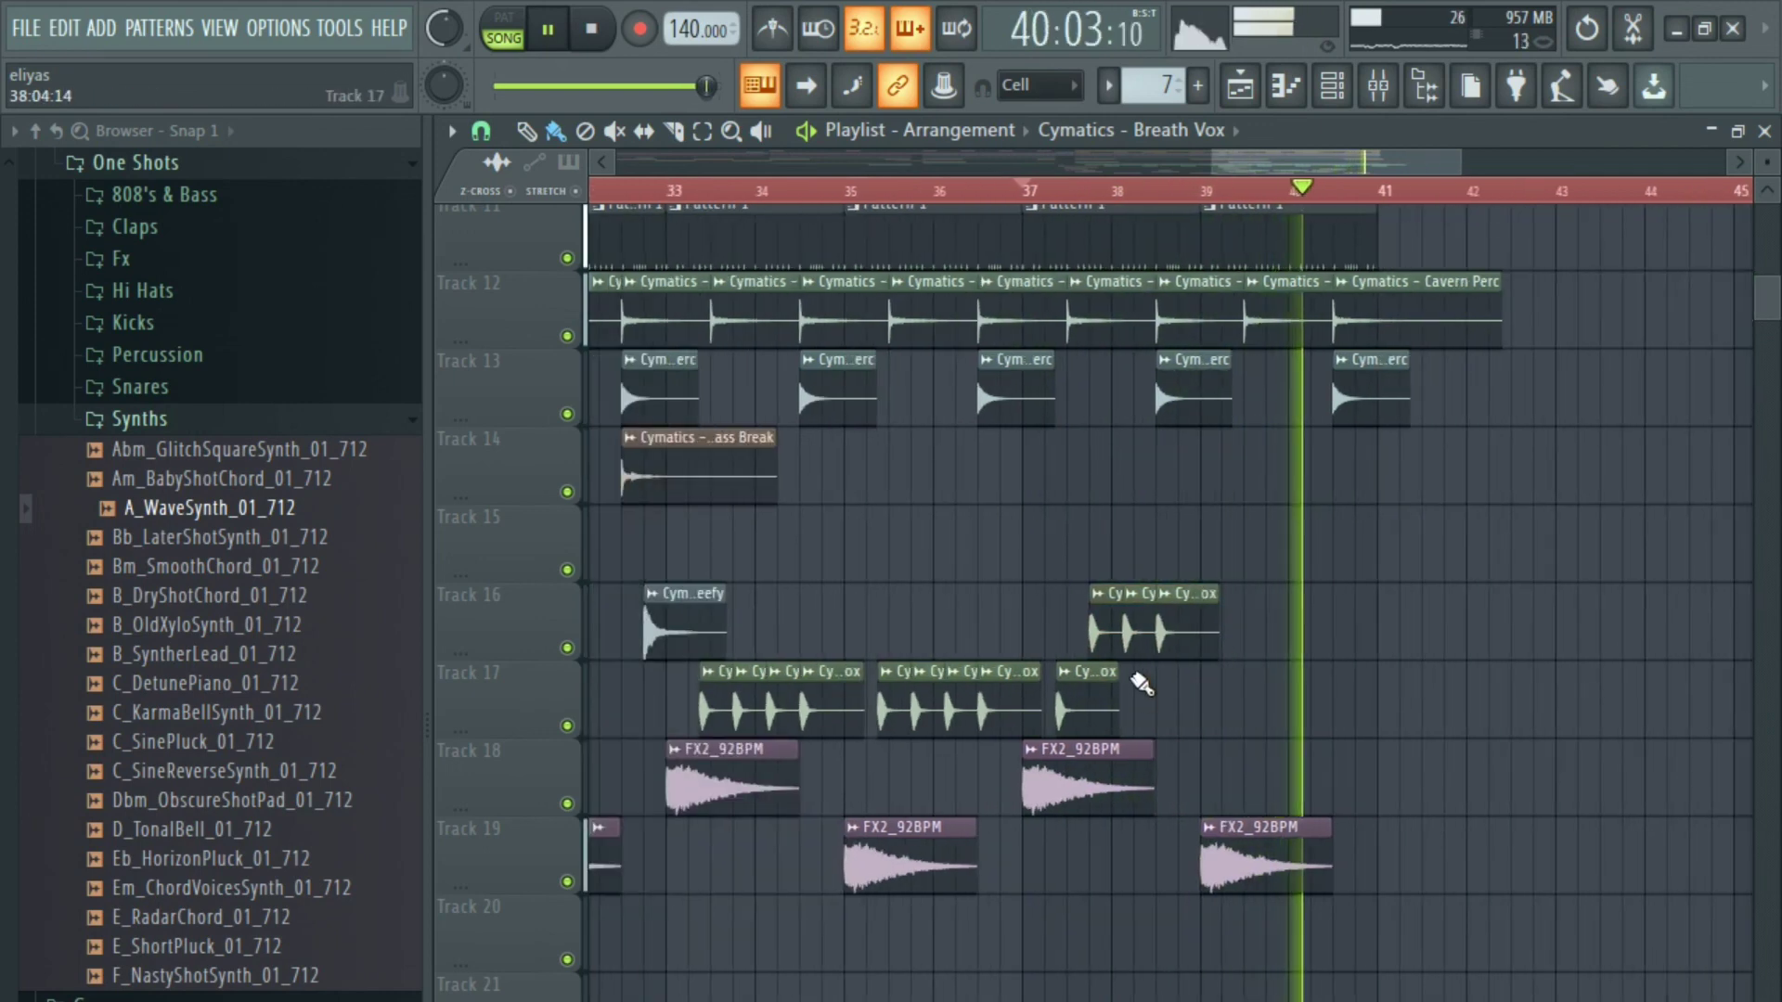
Move the three Breath Vox clips from track 16 to track 17 and duplicate the resulting four-clip run to 39:07.
left_click(1197, 622)
key("space")
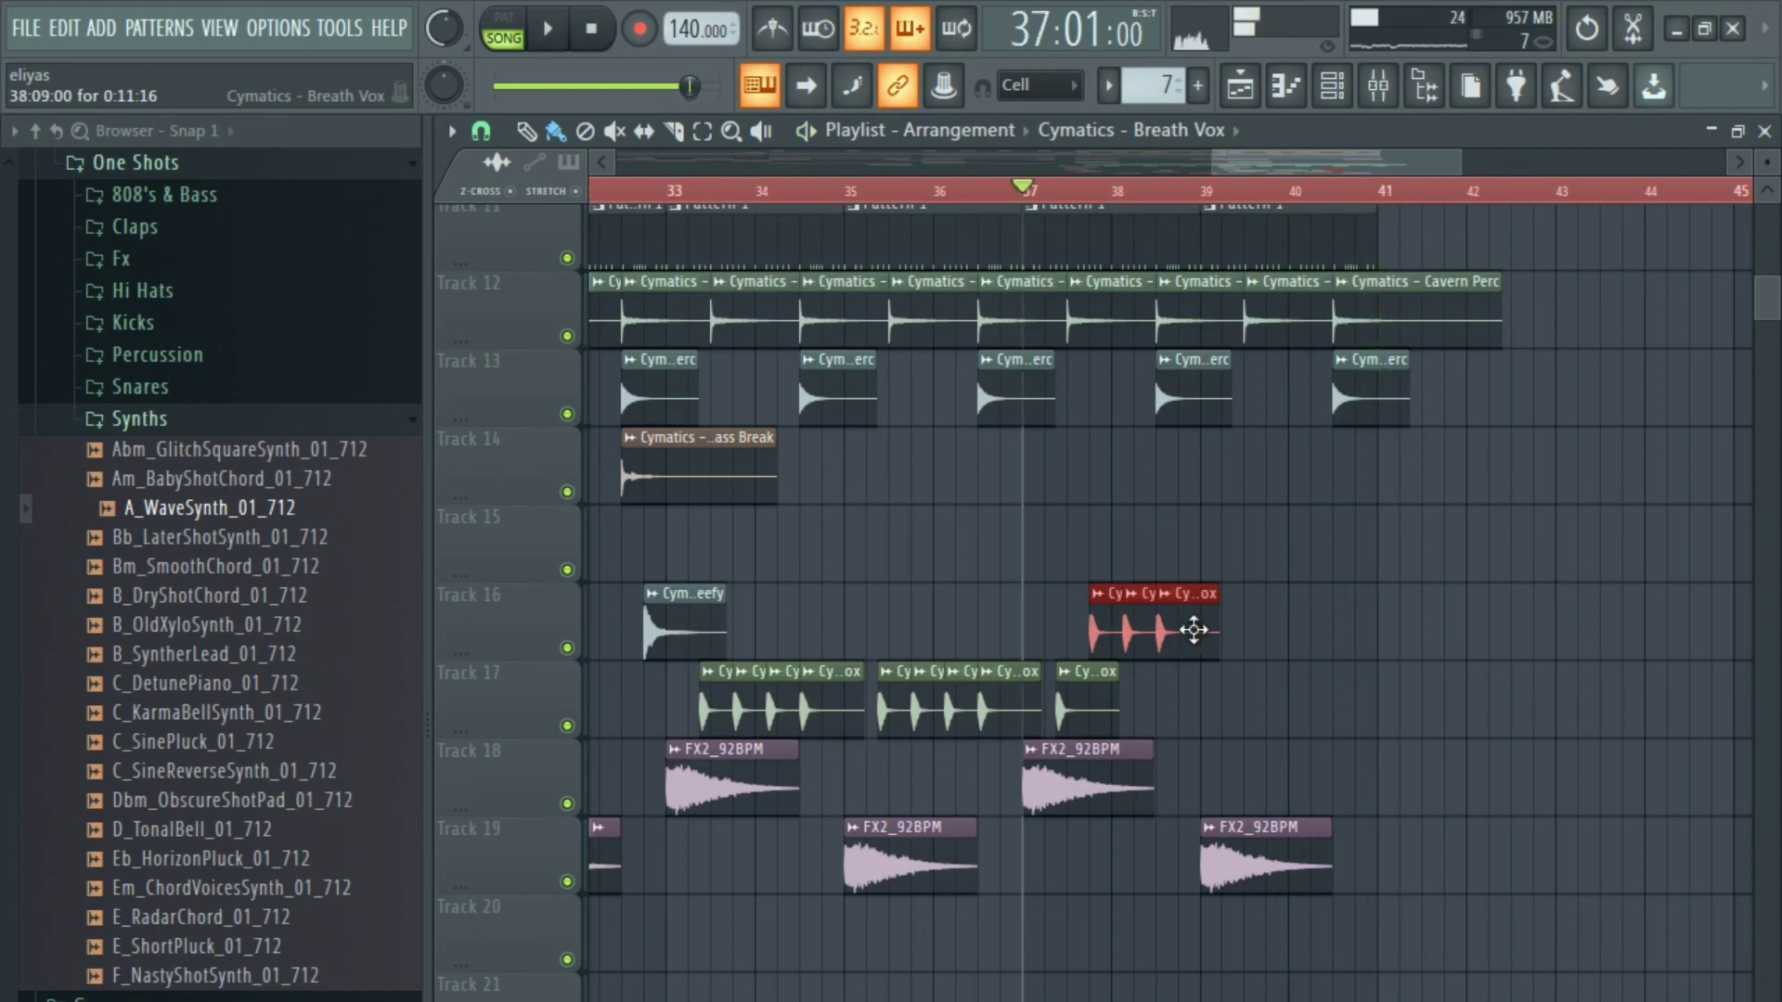
left_click_drag(1195, 702, 1076, 695)
key("space")
key("ctrl+b")
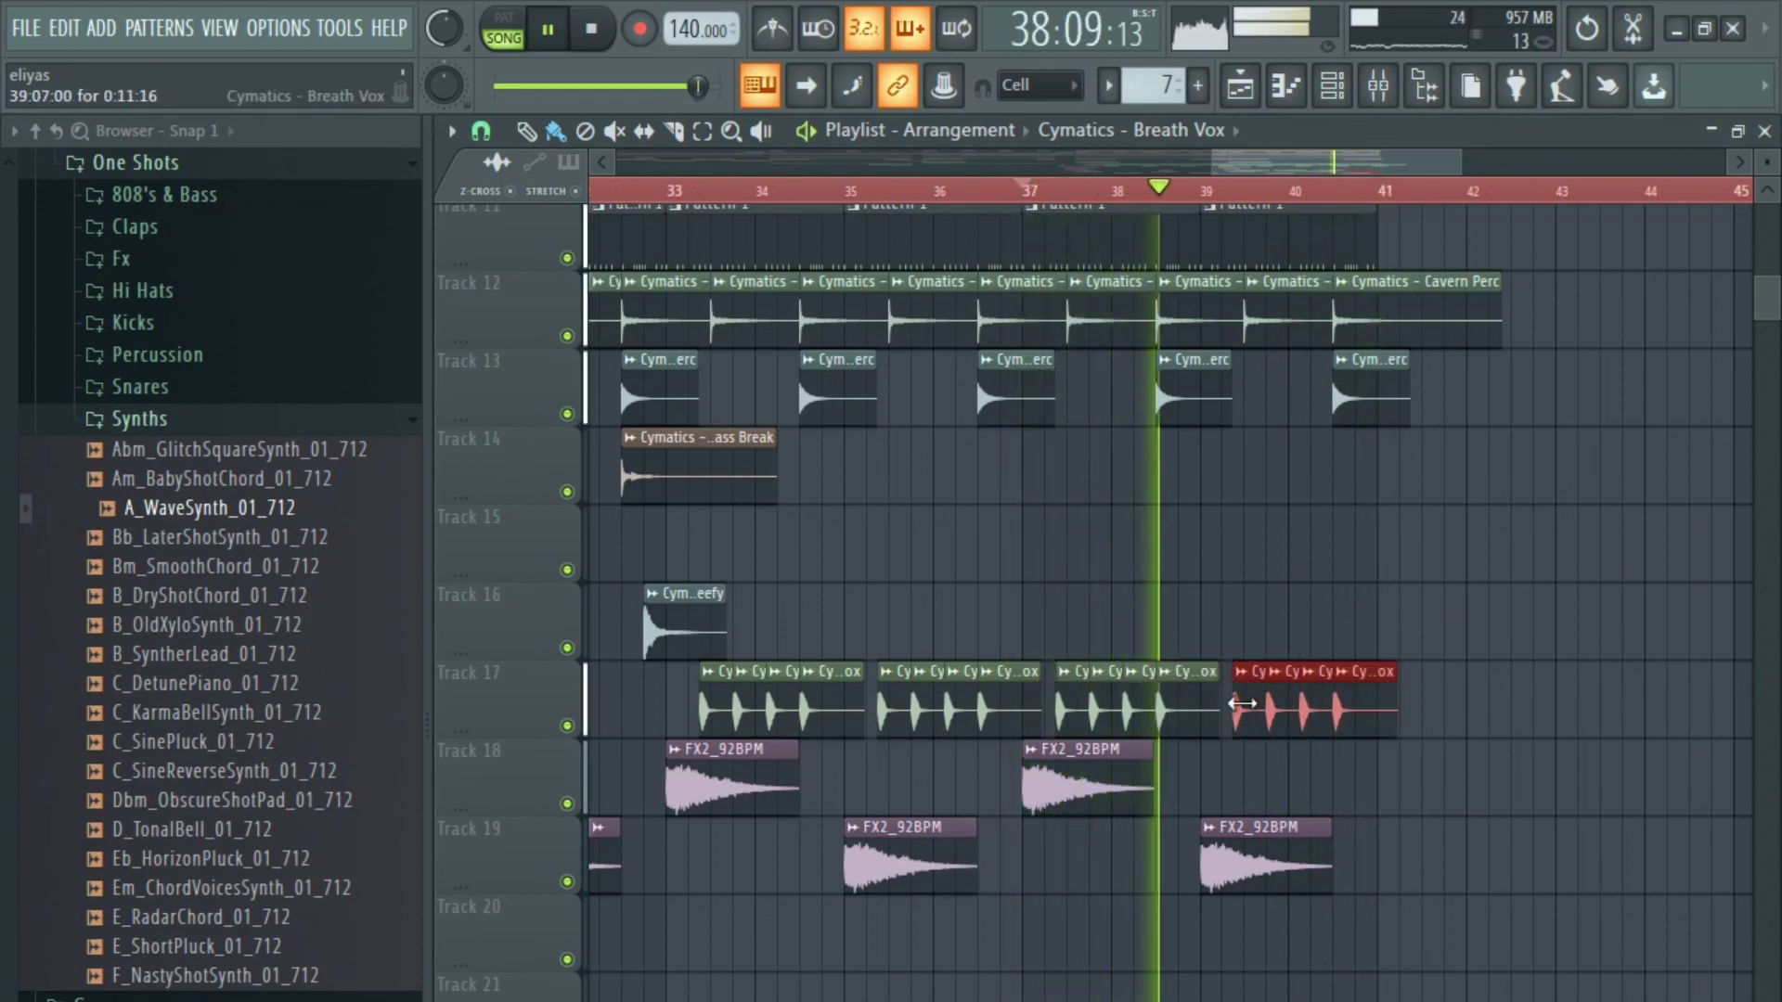
left_click(1265, 757, "ctrl")
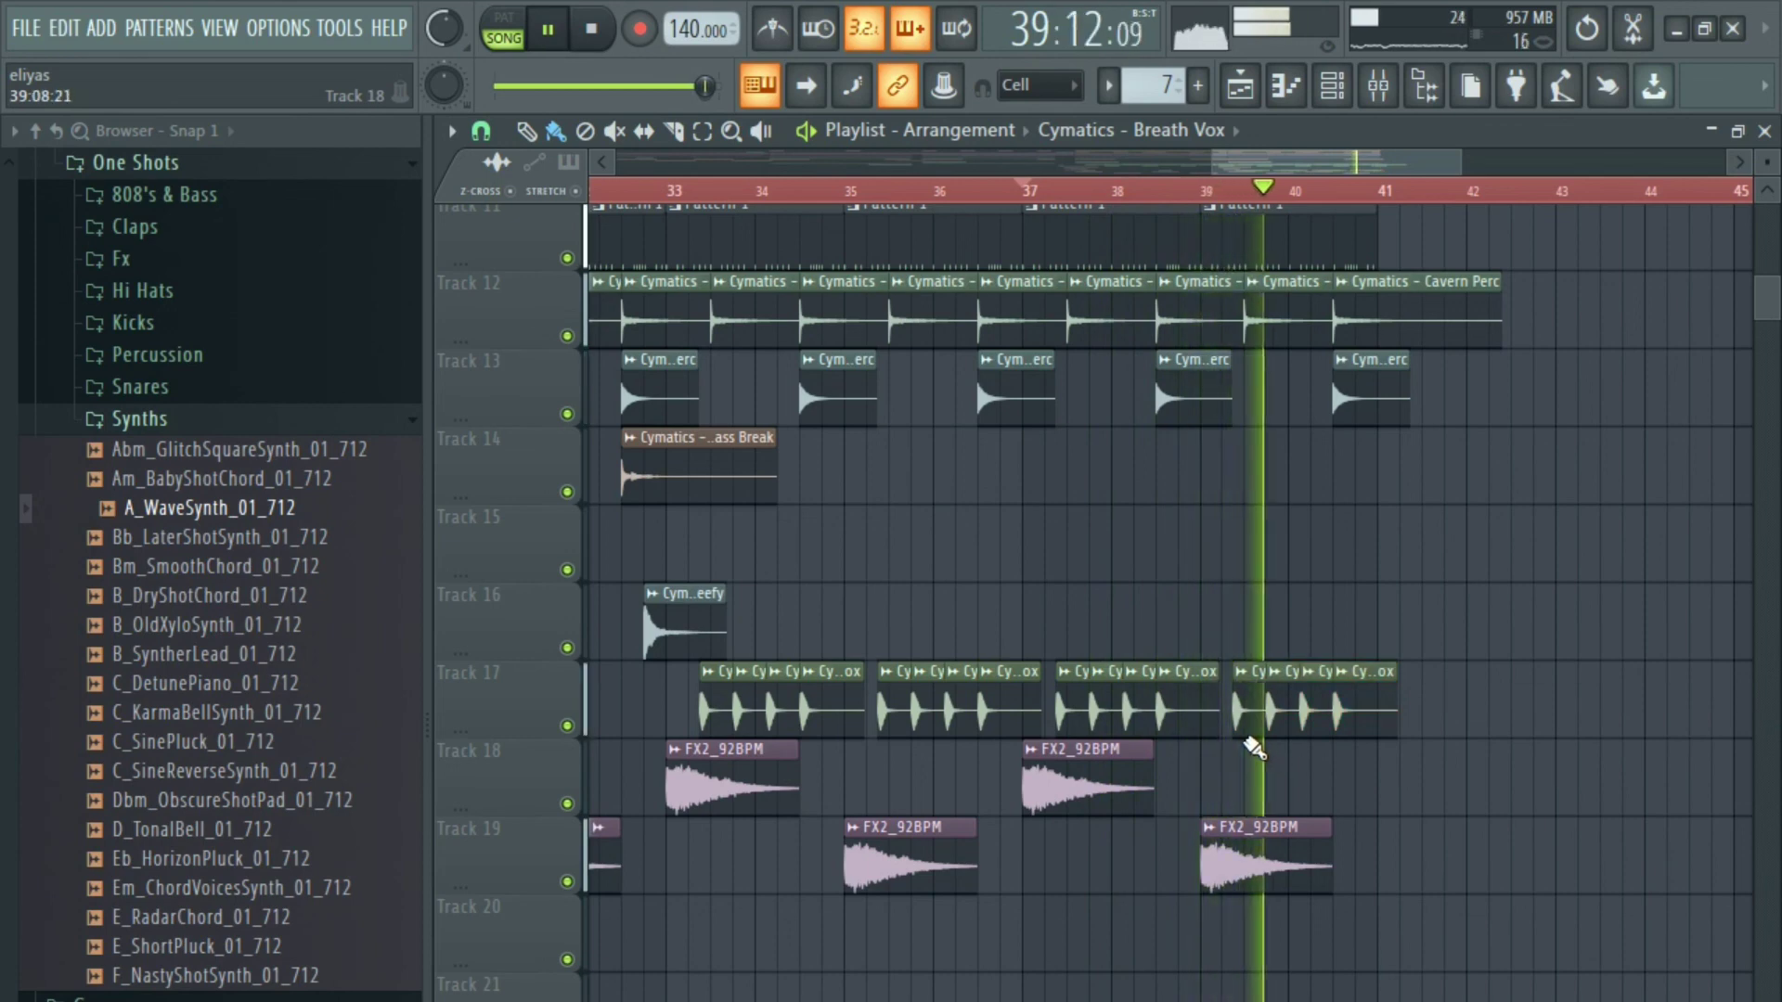
Review the whole arrangement and play it from bar 1.
scroll(1248, 742, "down", 3)
key("space")
left_click_drag(1034, 165, 582, 172)
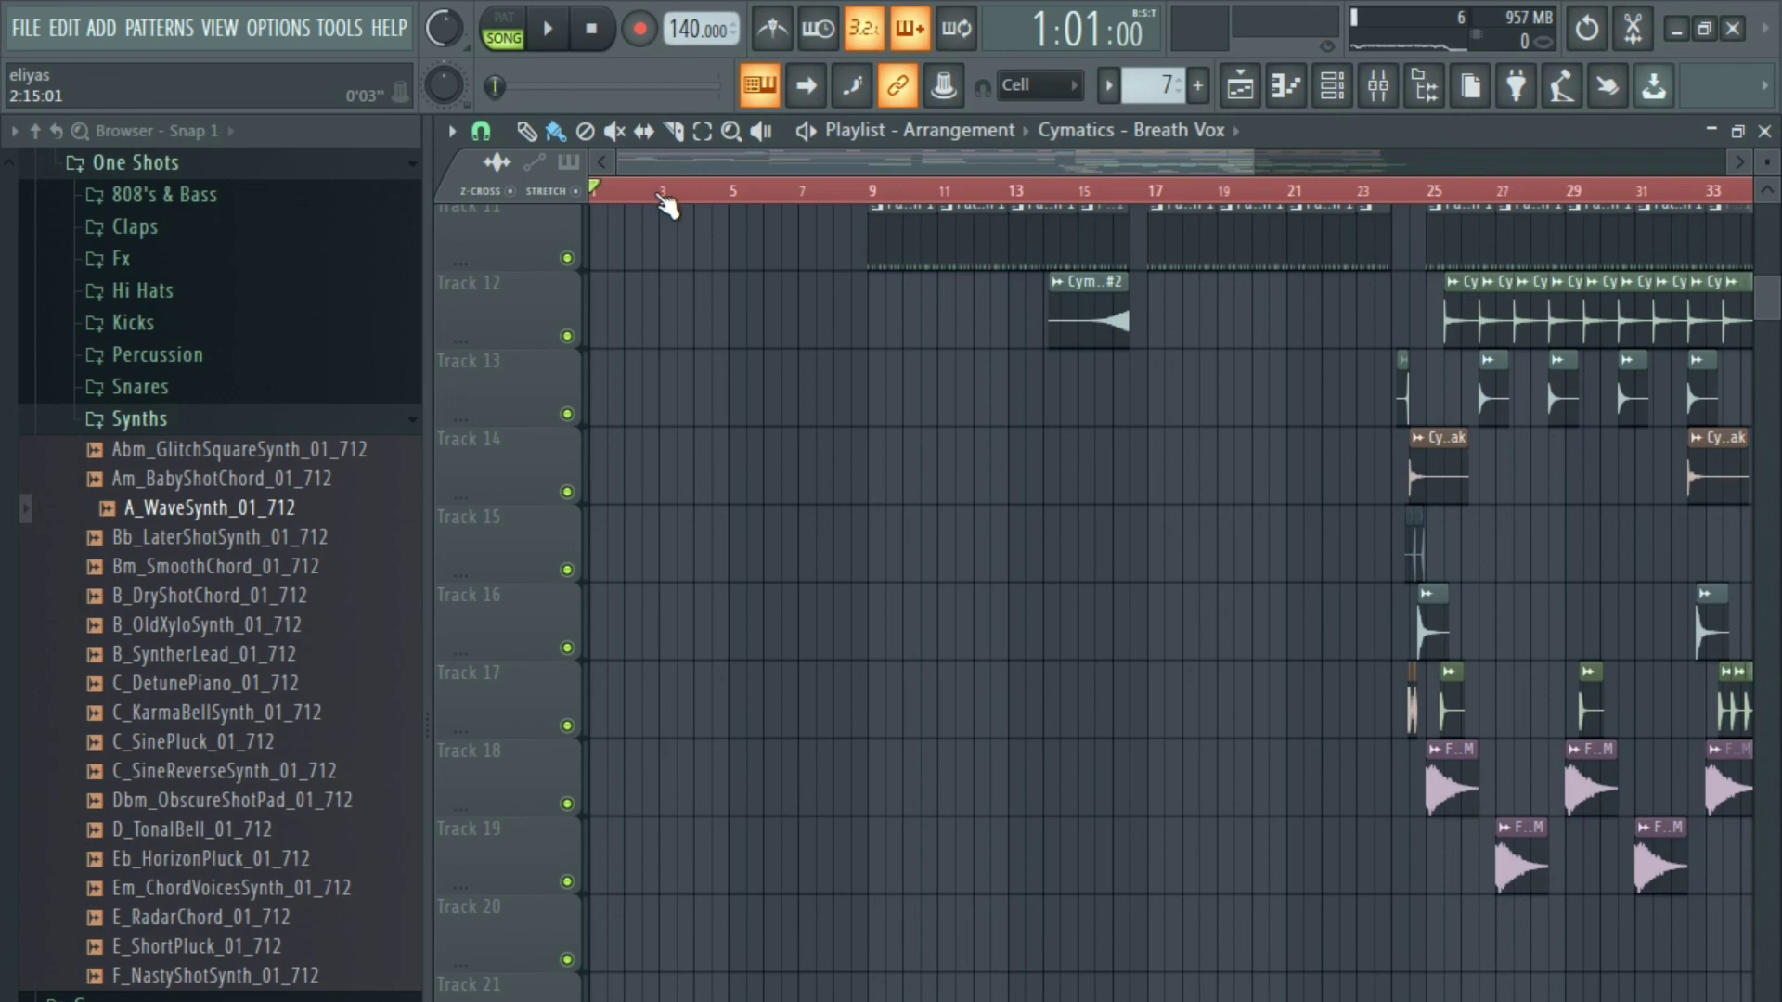
scroll(935, 517, "up", 9)
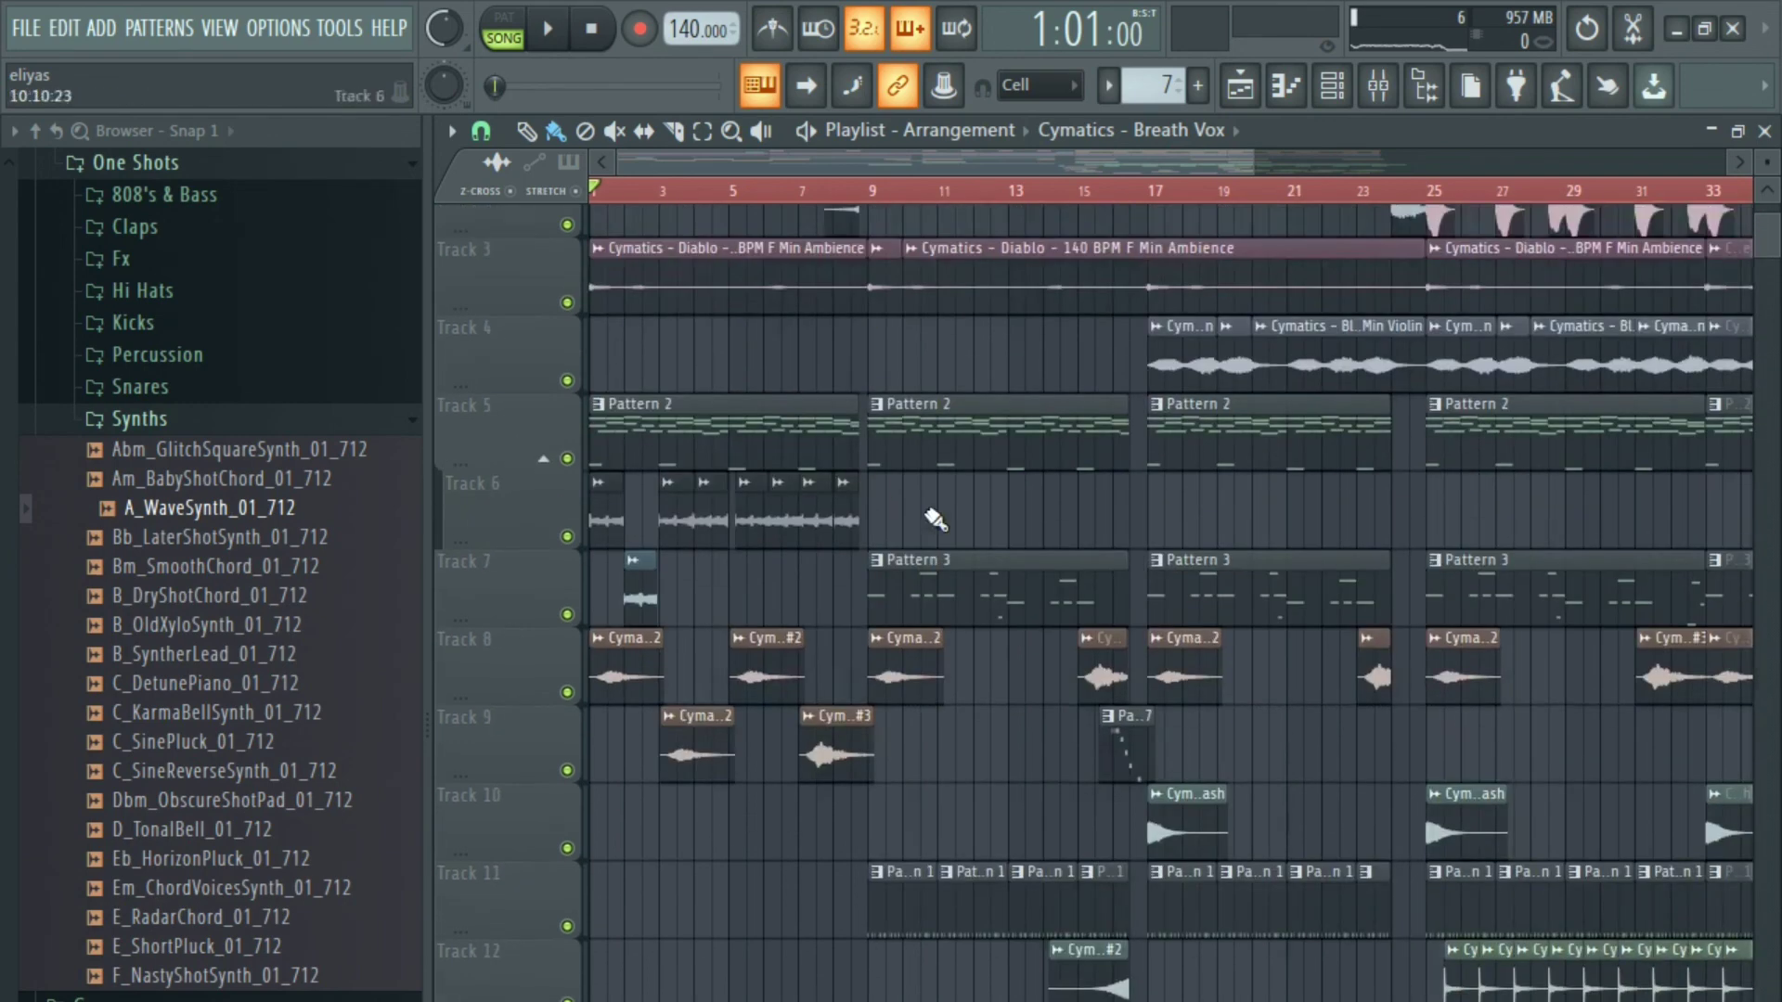
scroll(863, 371, "down", 3)
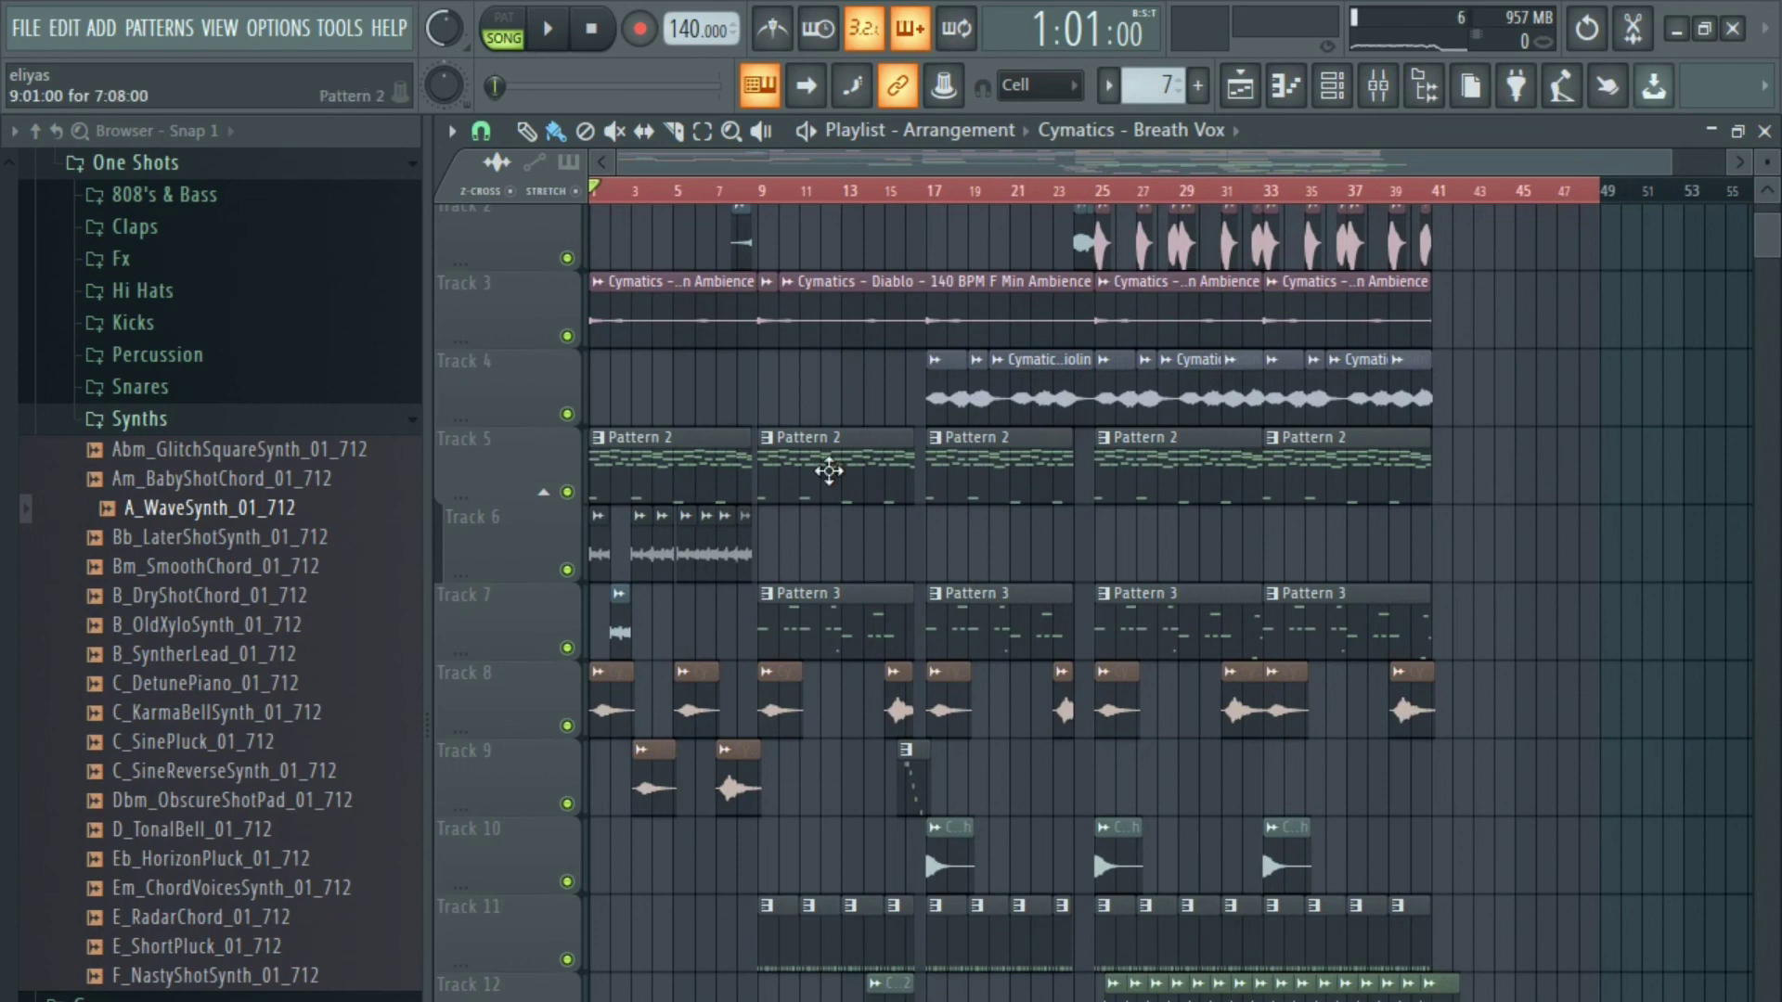
scroll(702, 246, "up", 1)
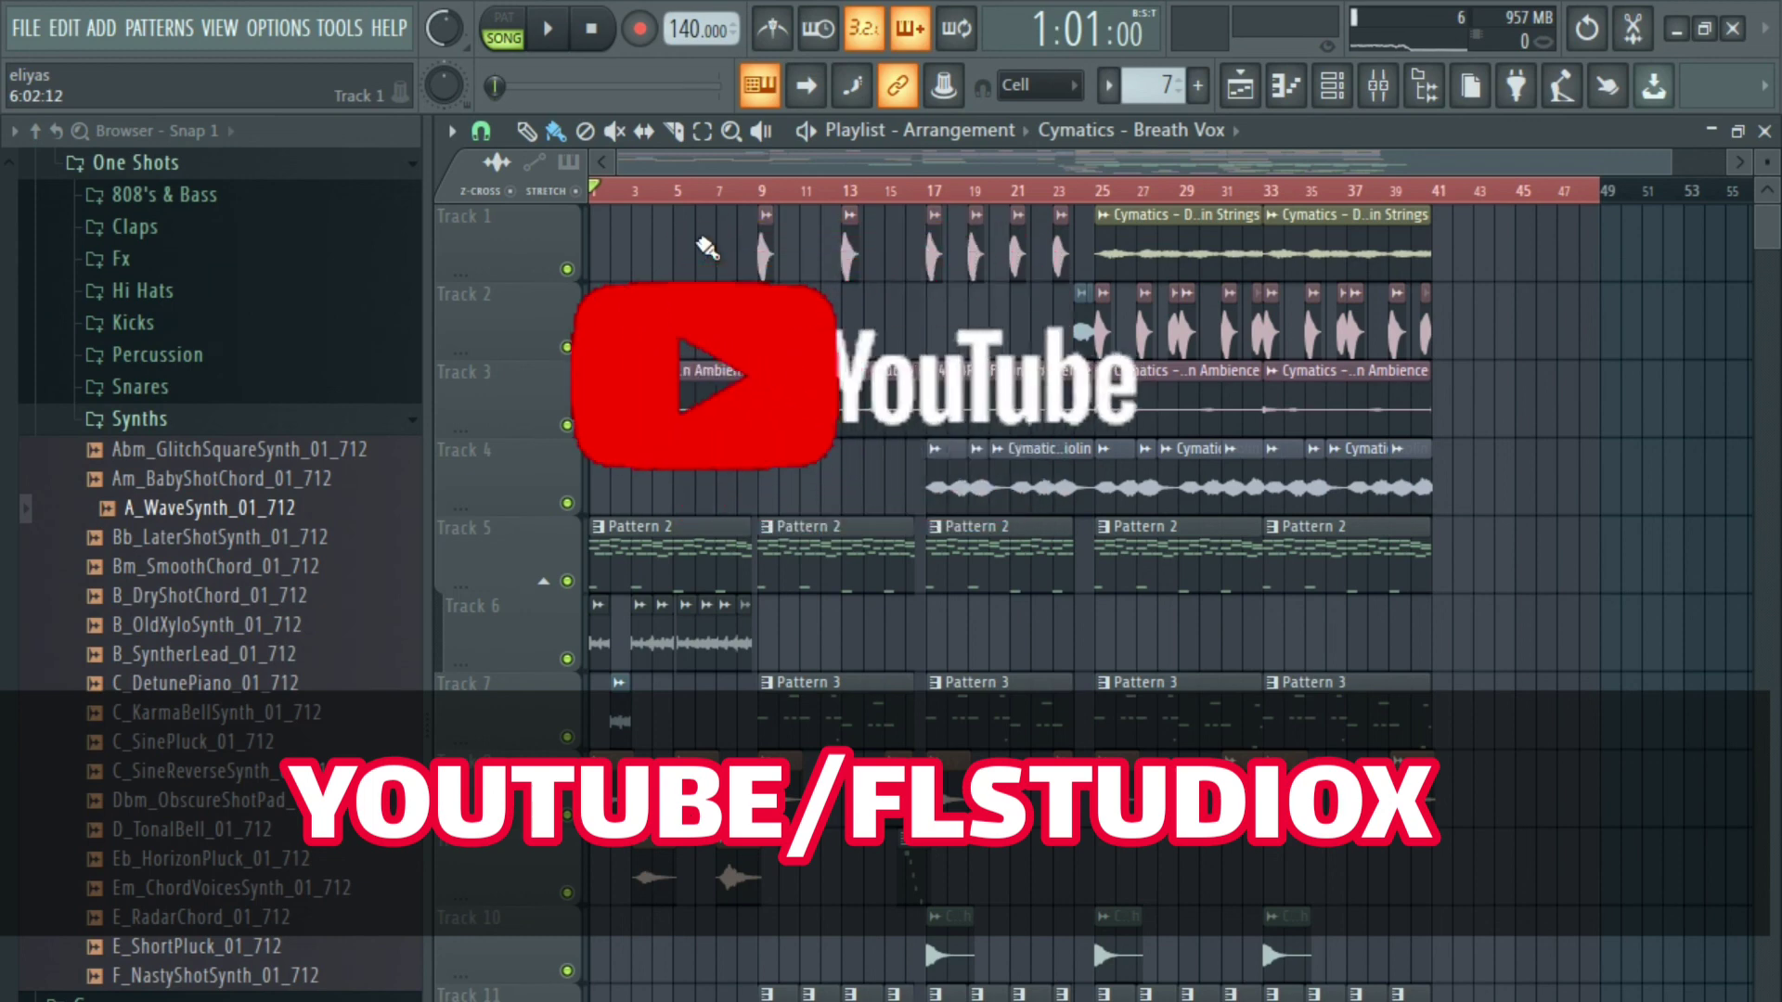
key("space")
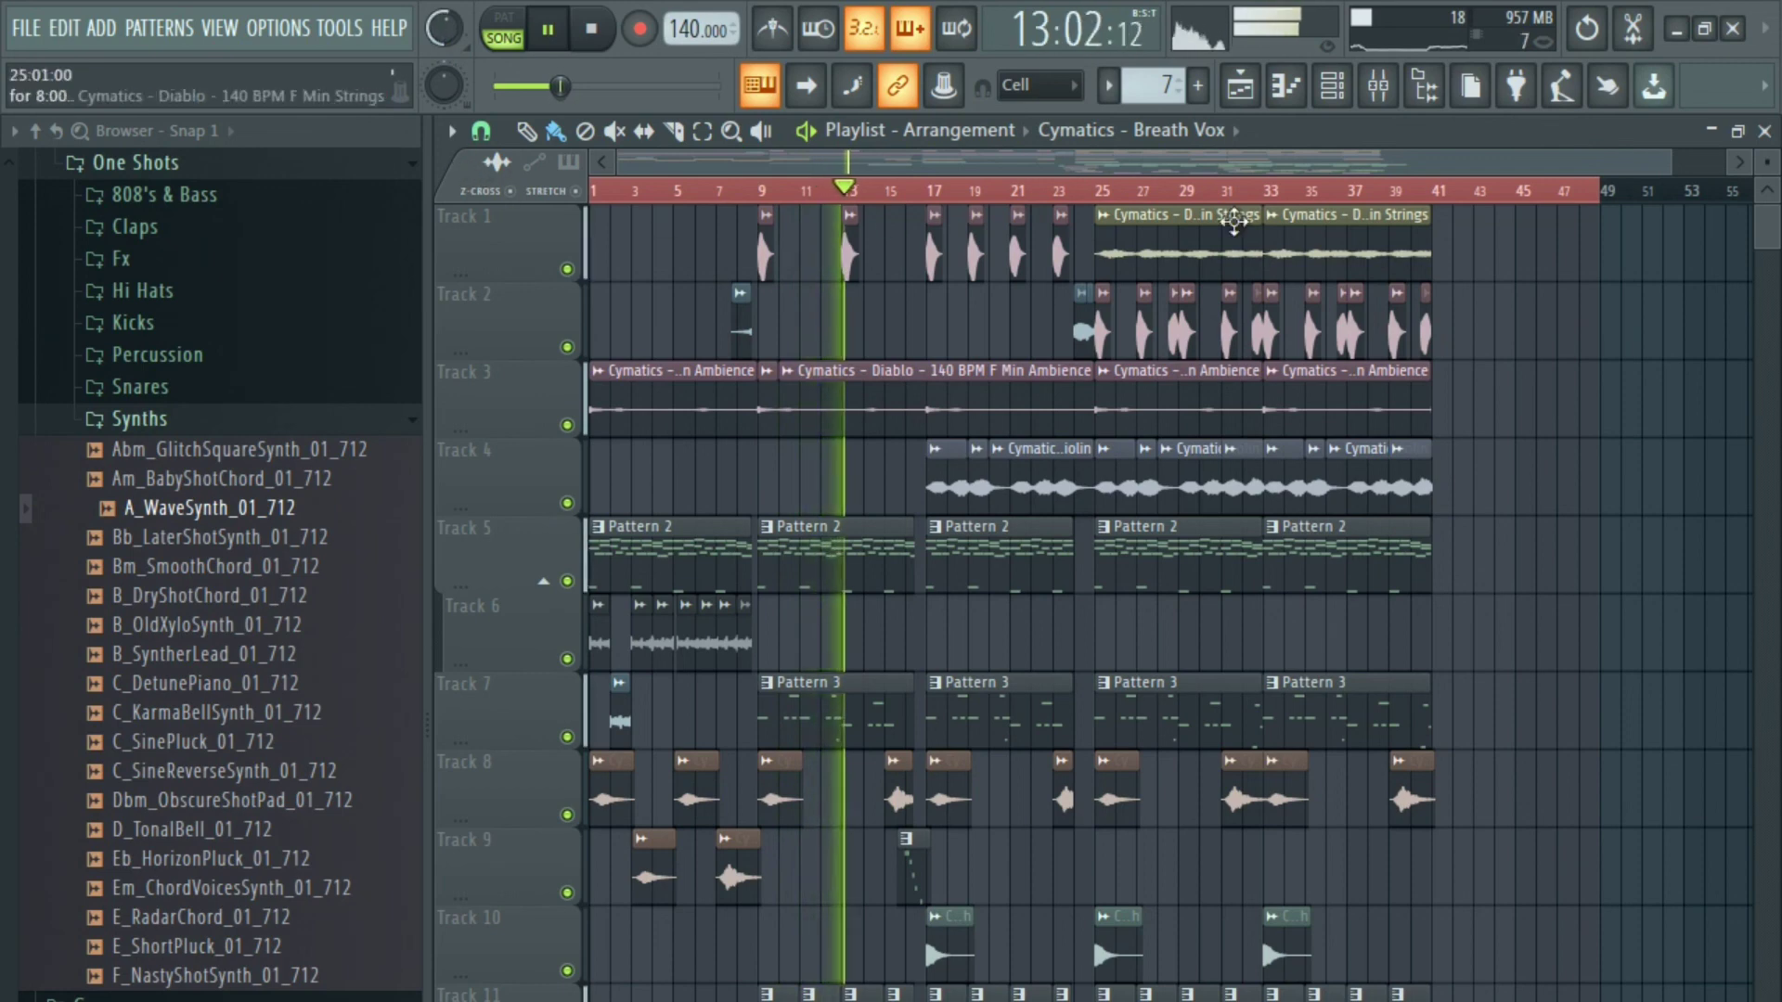
Open the mixer and load the "master" mixer preset from the browser onto the Master track.
left_click(1377, 93)
left_click_drag(509, 271, 786, 241)
left_click(542, 283)
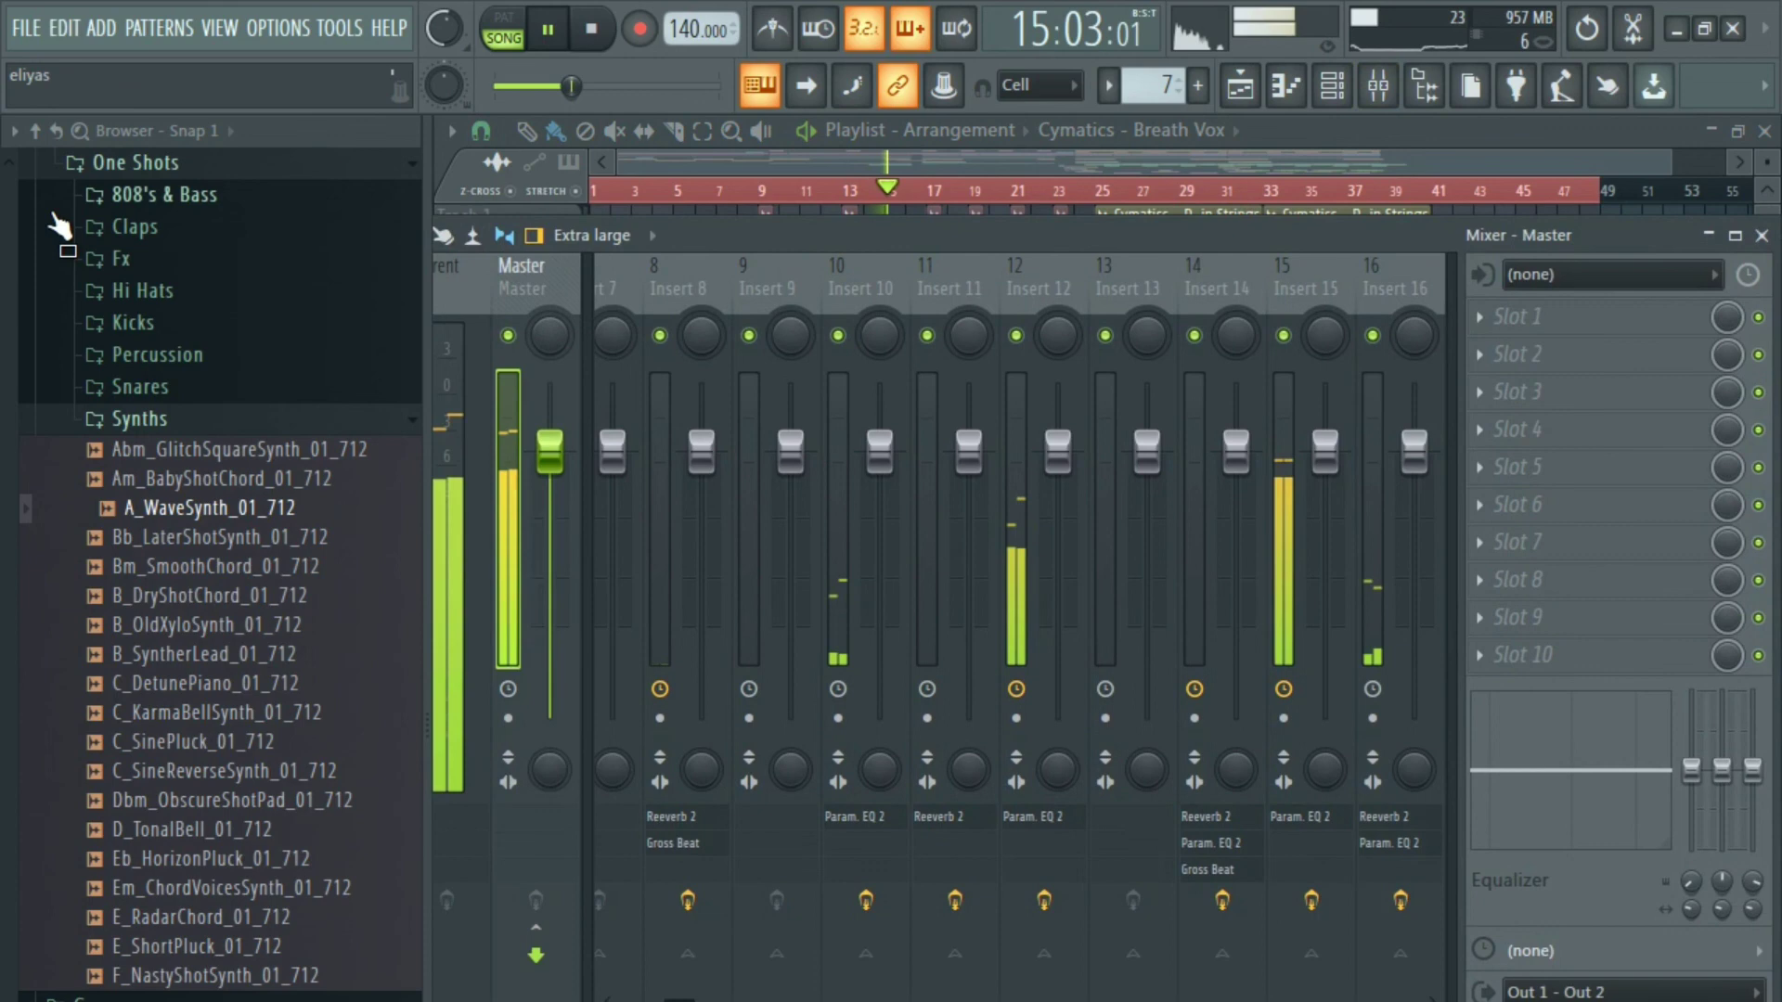
left_click(37, 131)
left_click(132, 358)
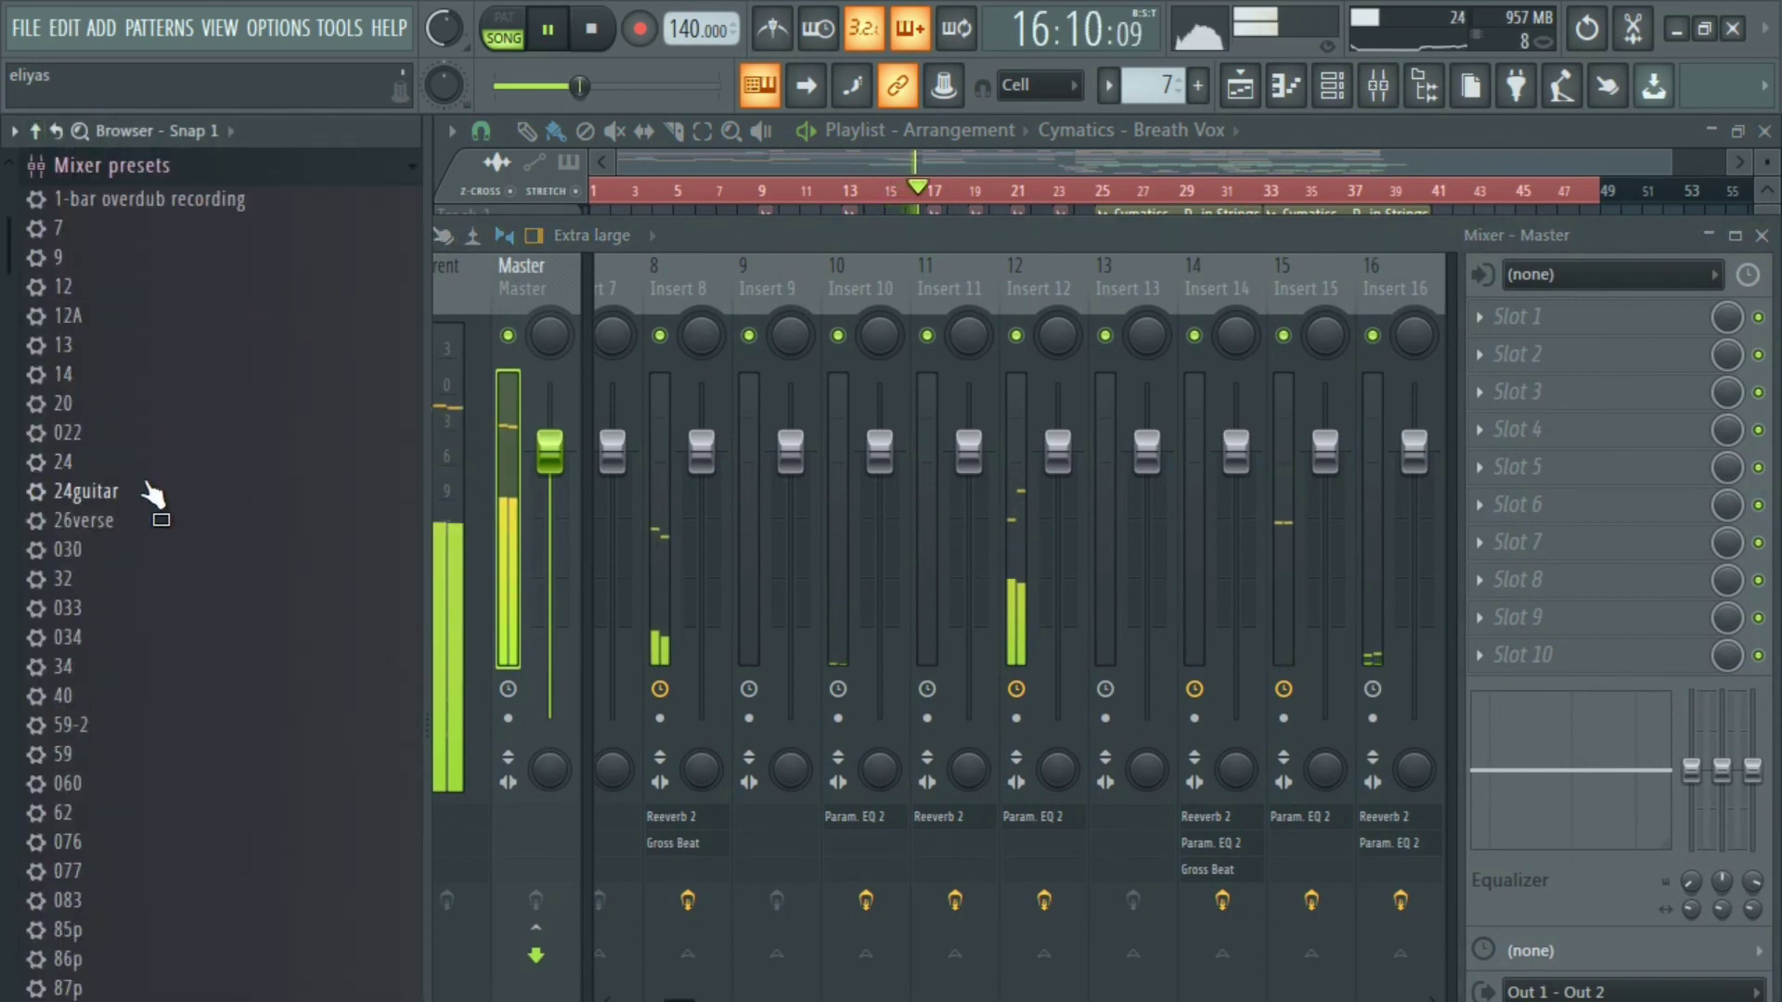
scroll(138, 577, "down", 12)
left_click_drag(145, 592, 148, 596)
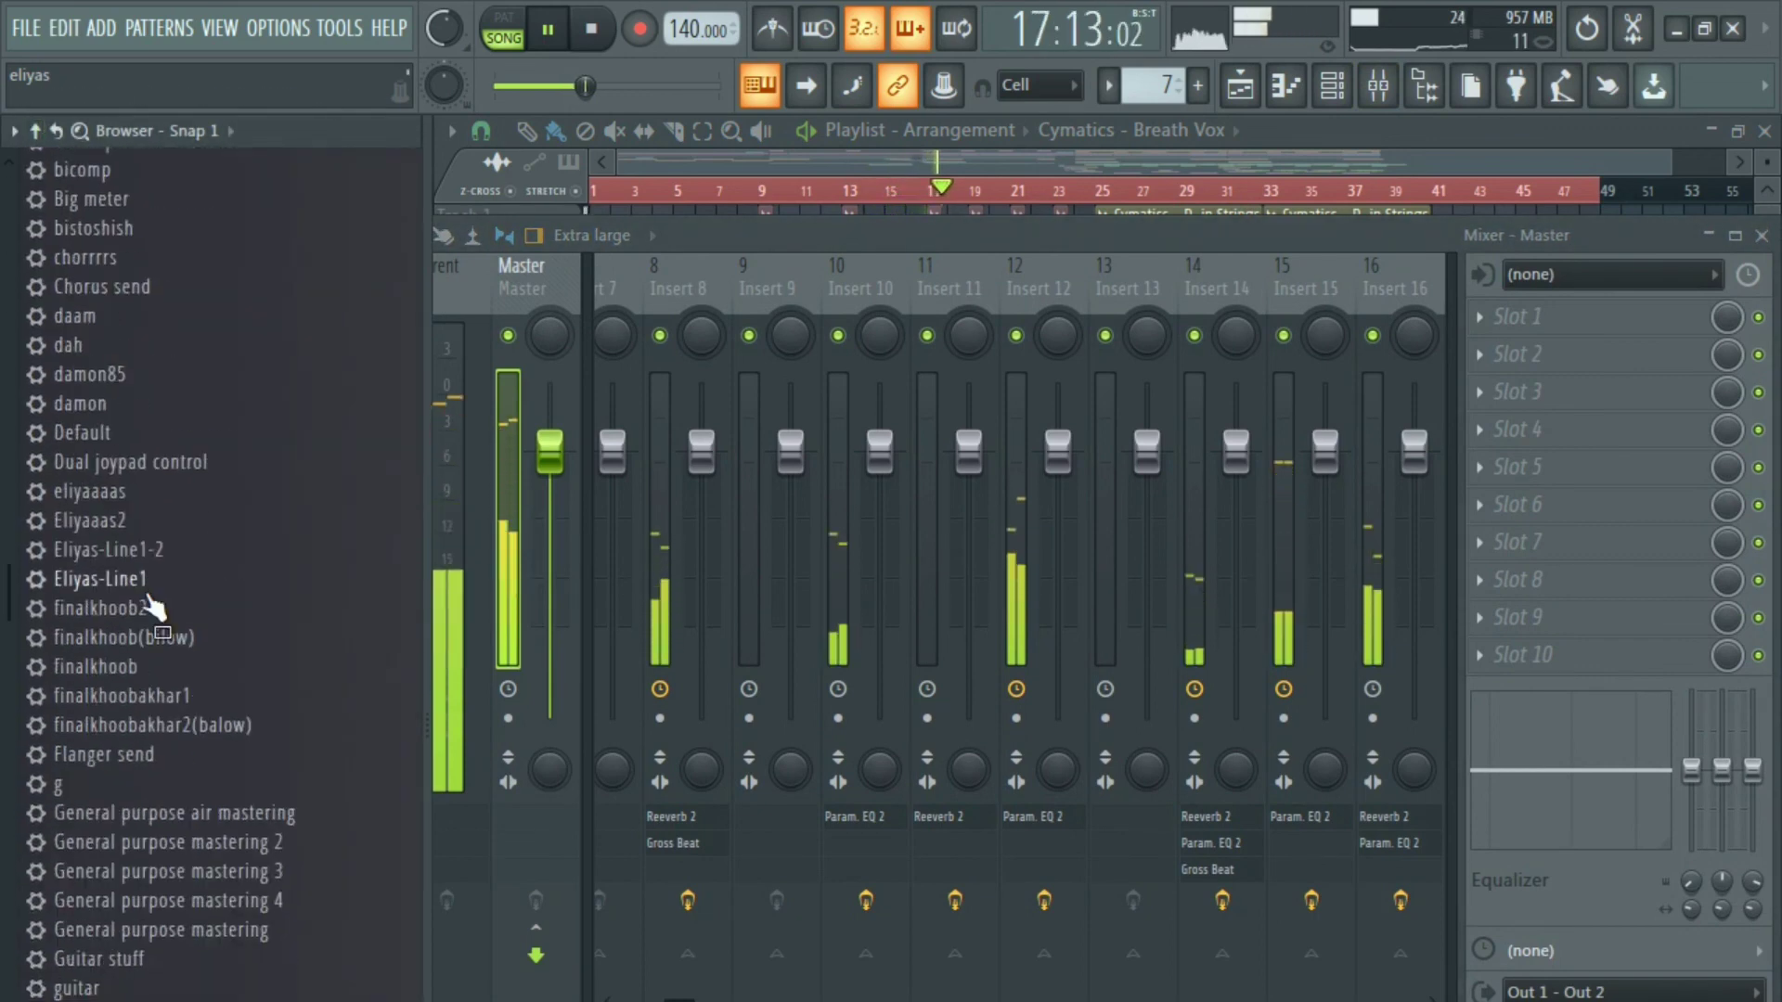
scroll(177, 666, "down", 6)
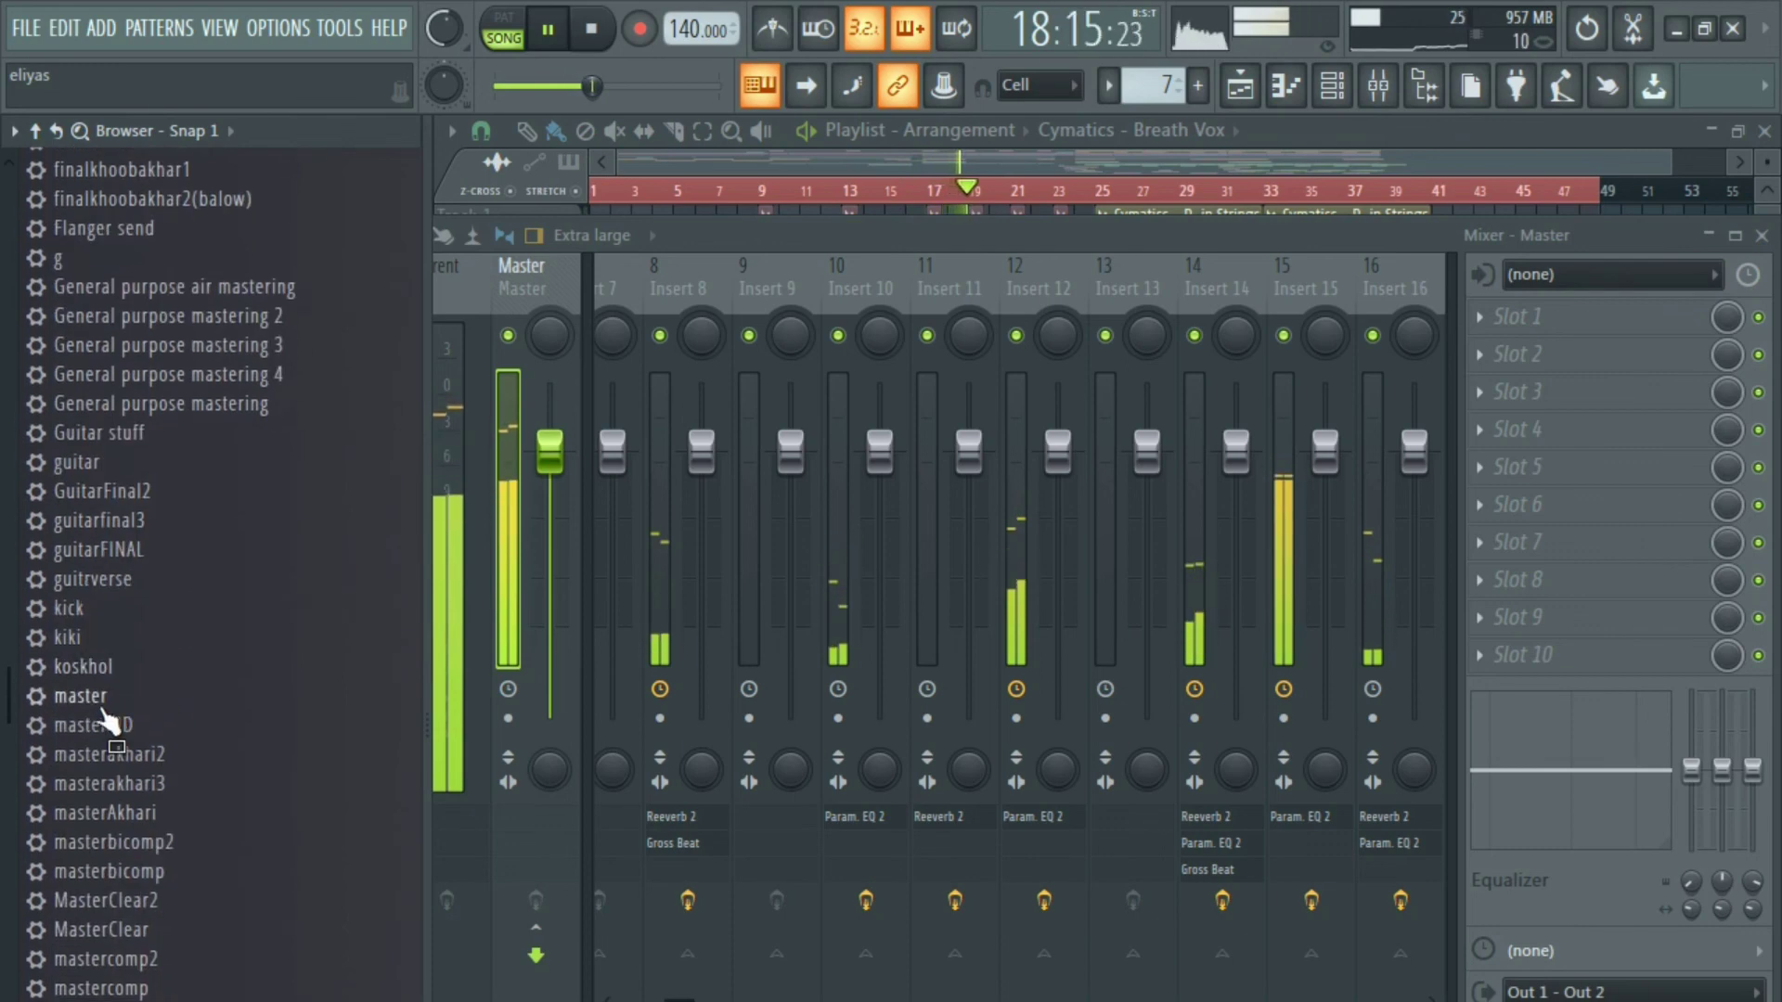
left_click_drag(1402, 509, 1540, 429)
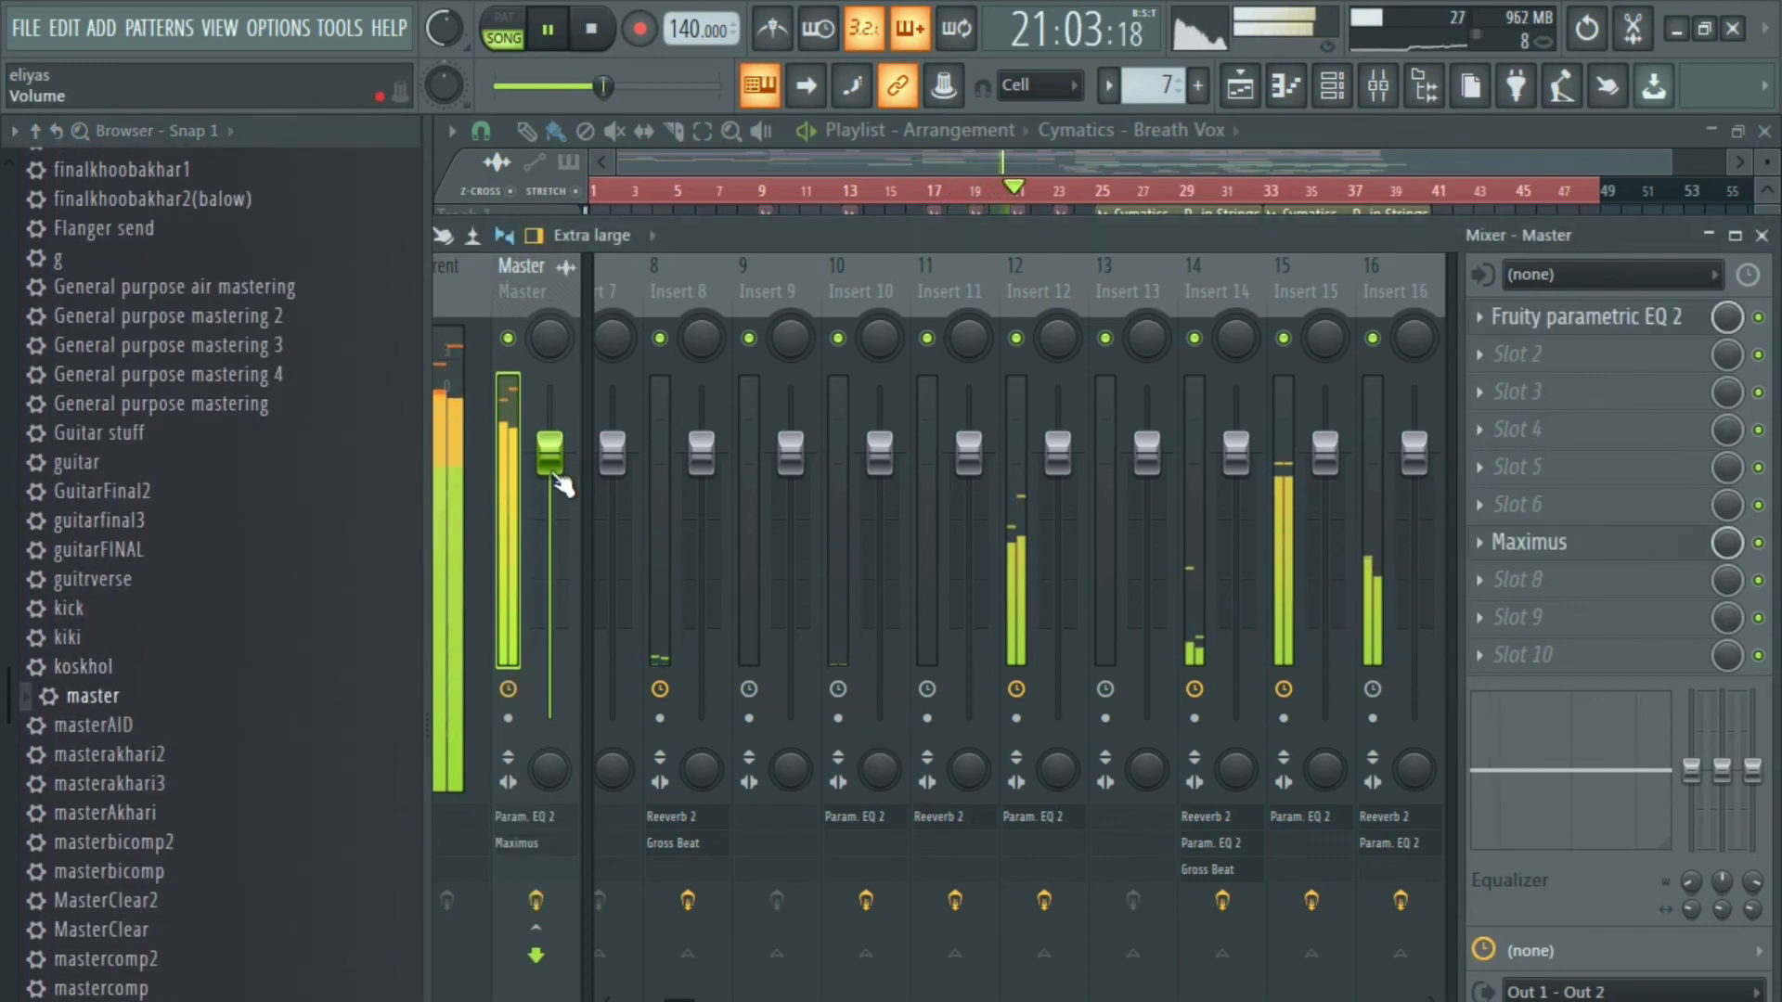
Open Maximus on the Master track and inspect its low, high and master band settings during playback.
left_click(1588, 545)
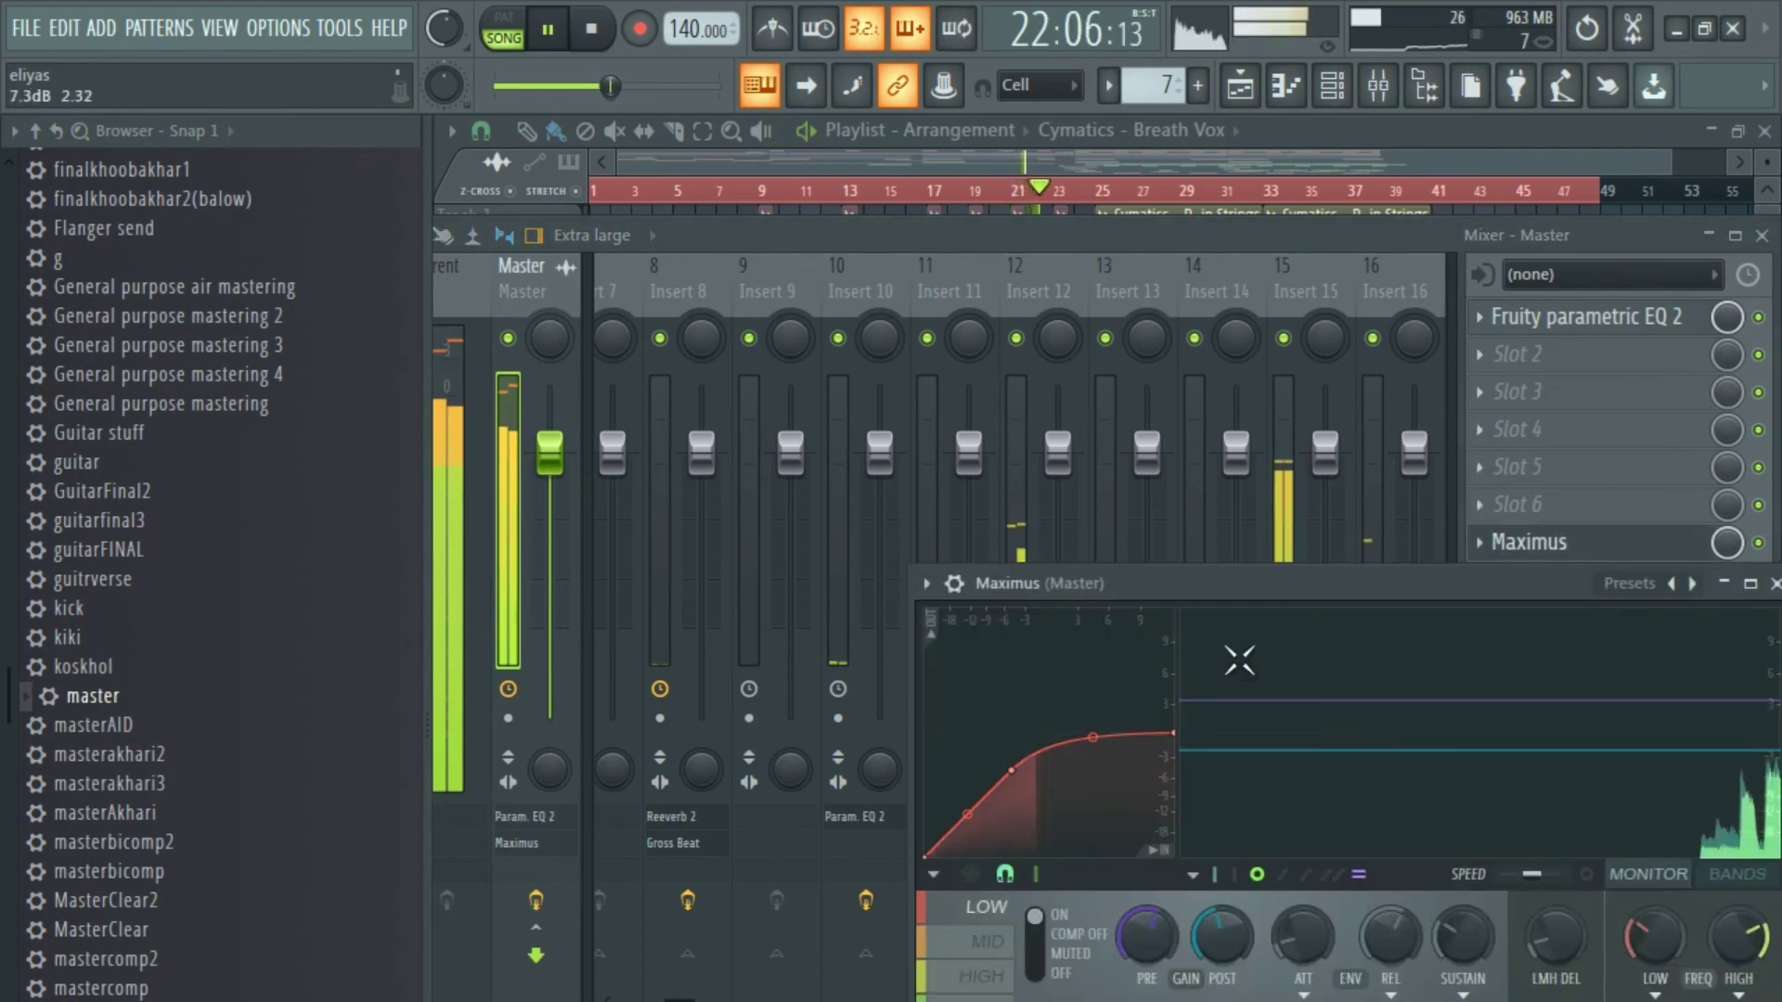
left_click_drag(1234, 605, 968, 392)
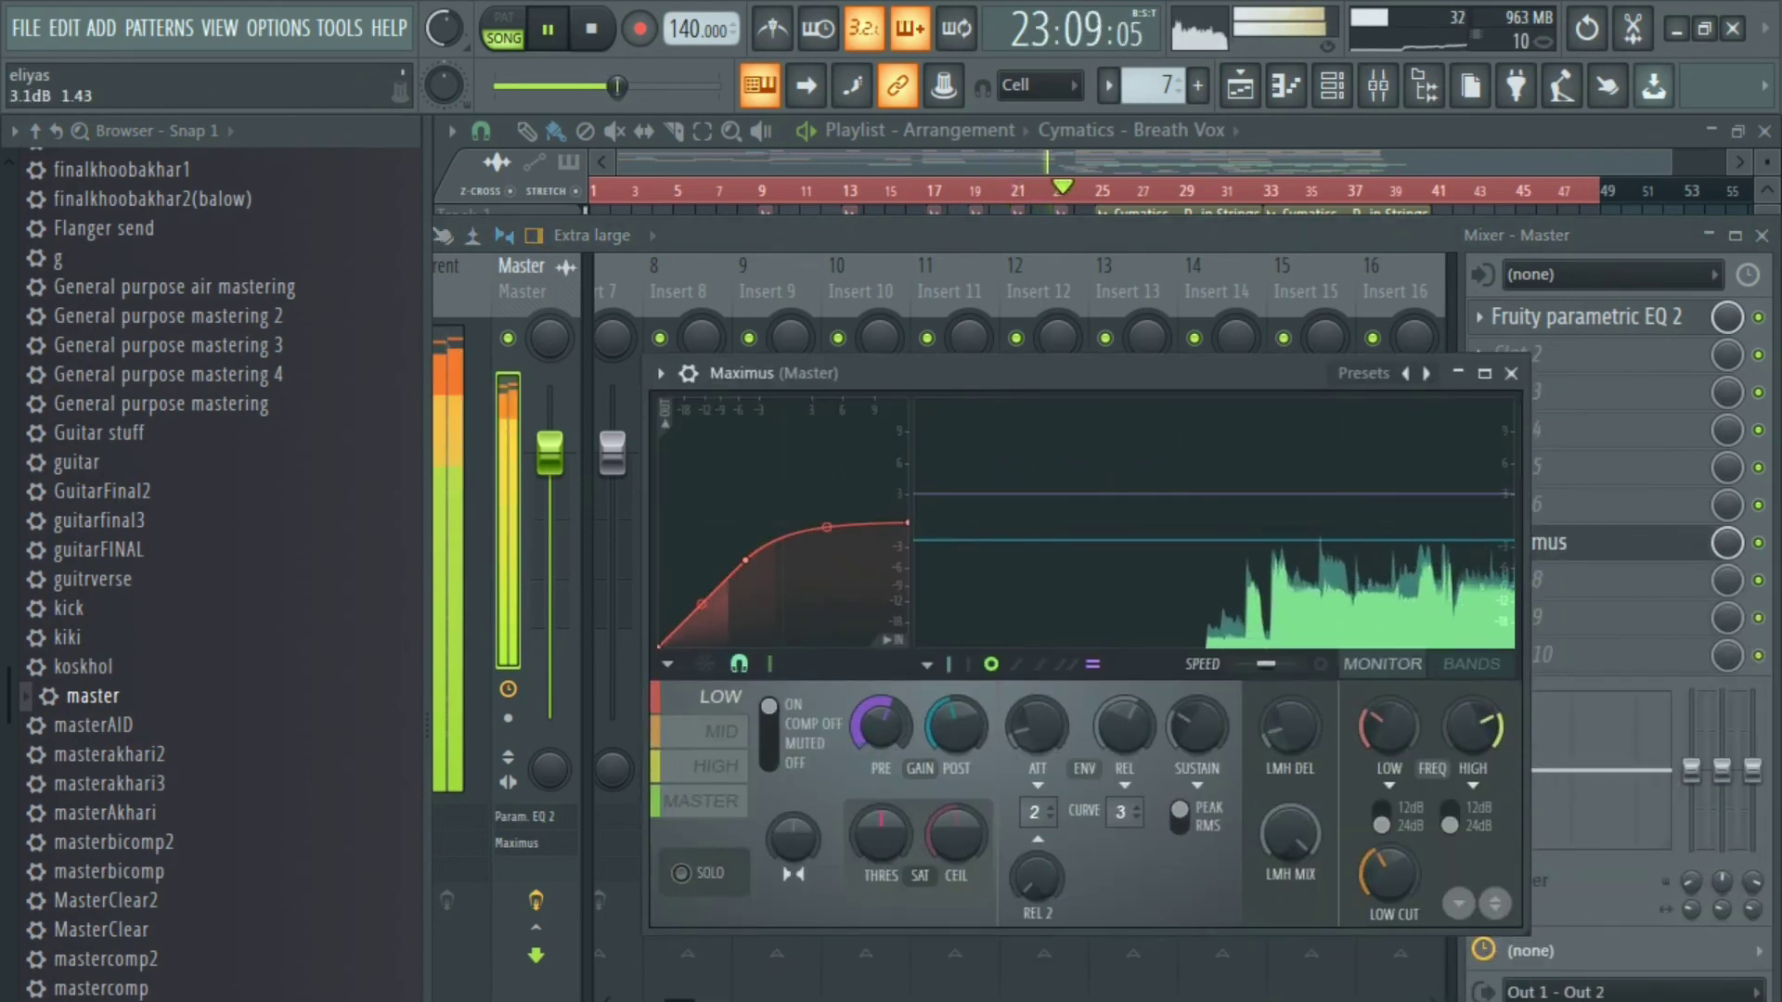
left_click(722, 768)
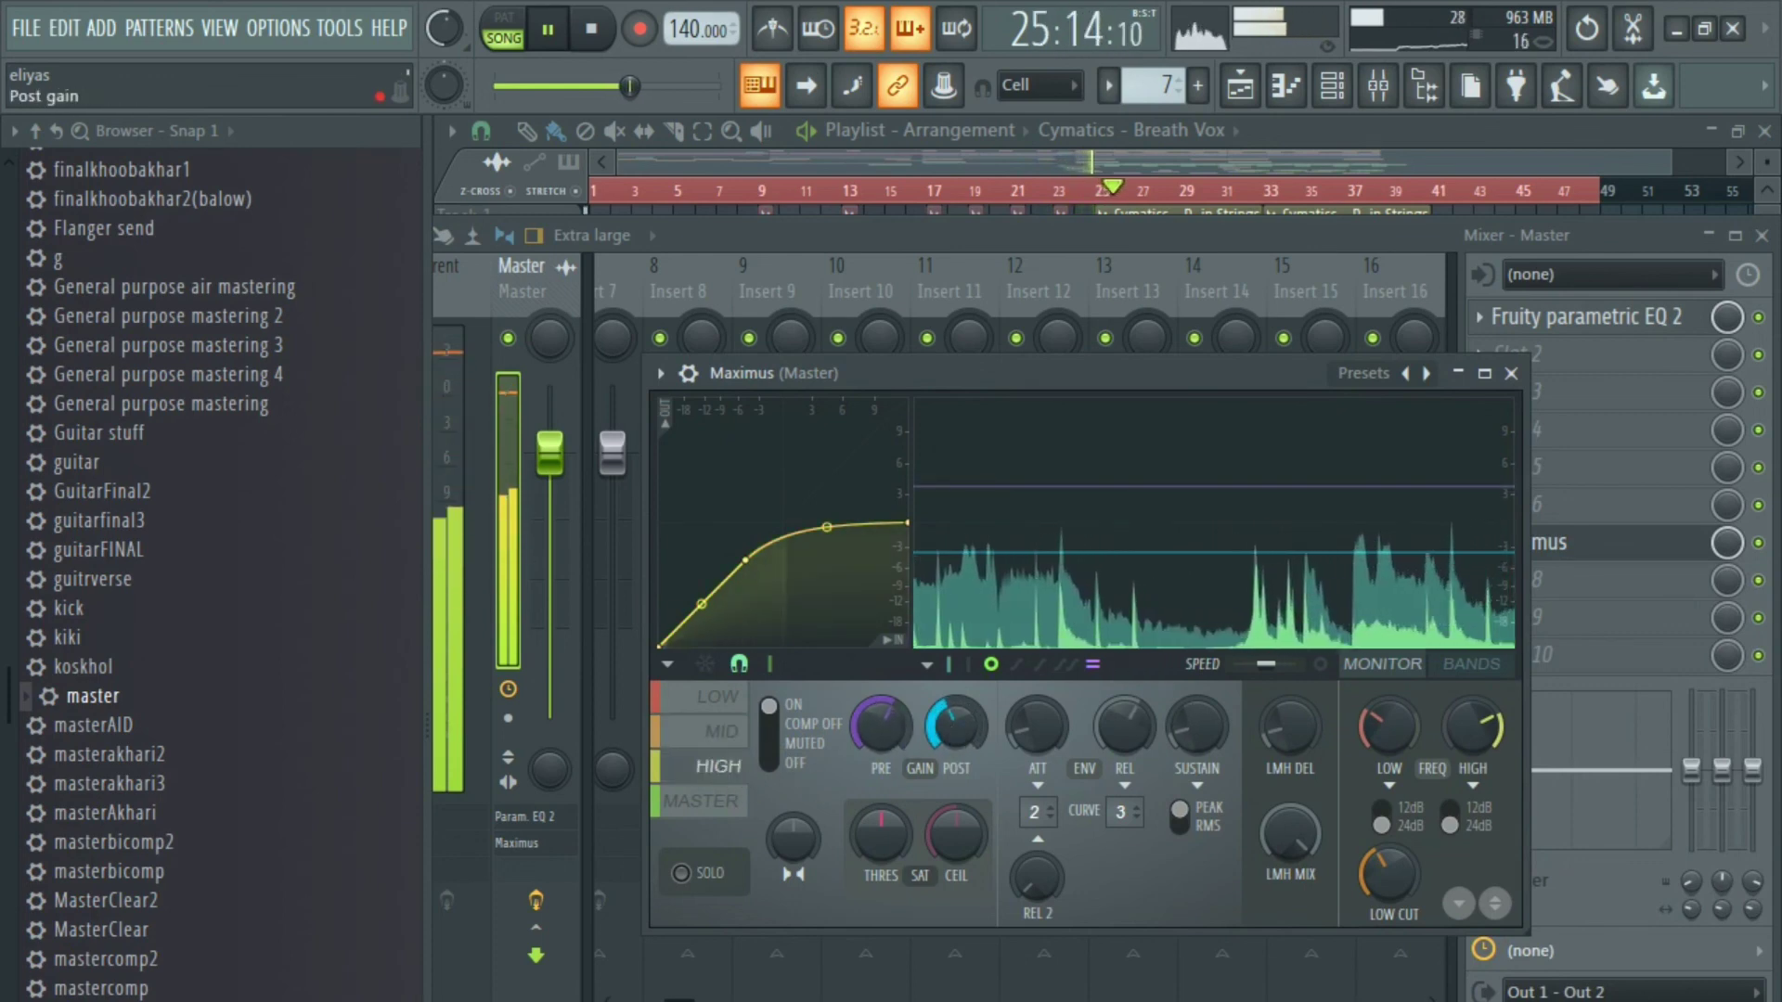
left_click(740, 803)
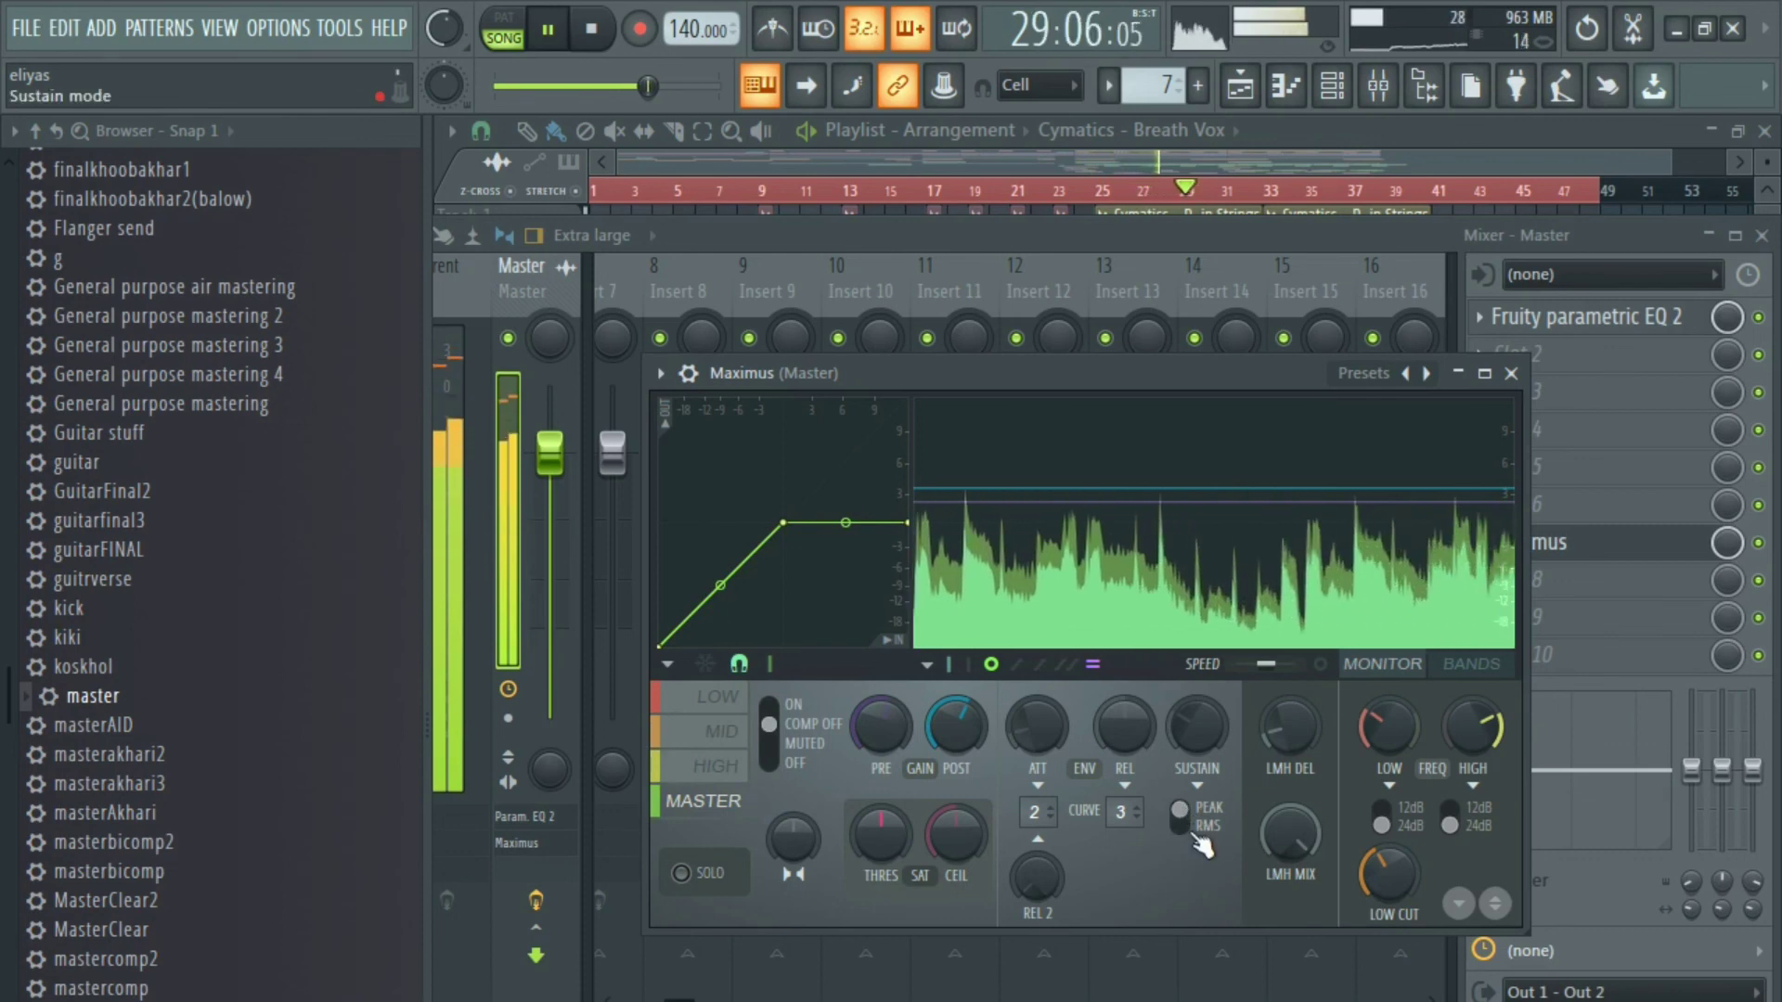
key("Escape")
key("Escape")
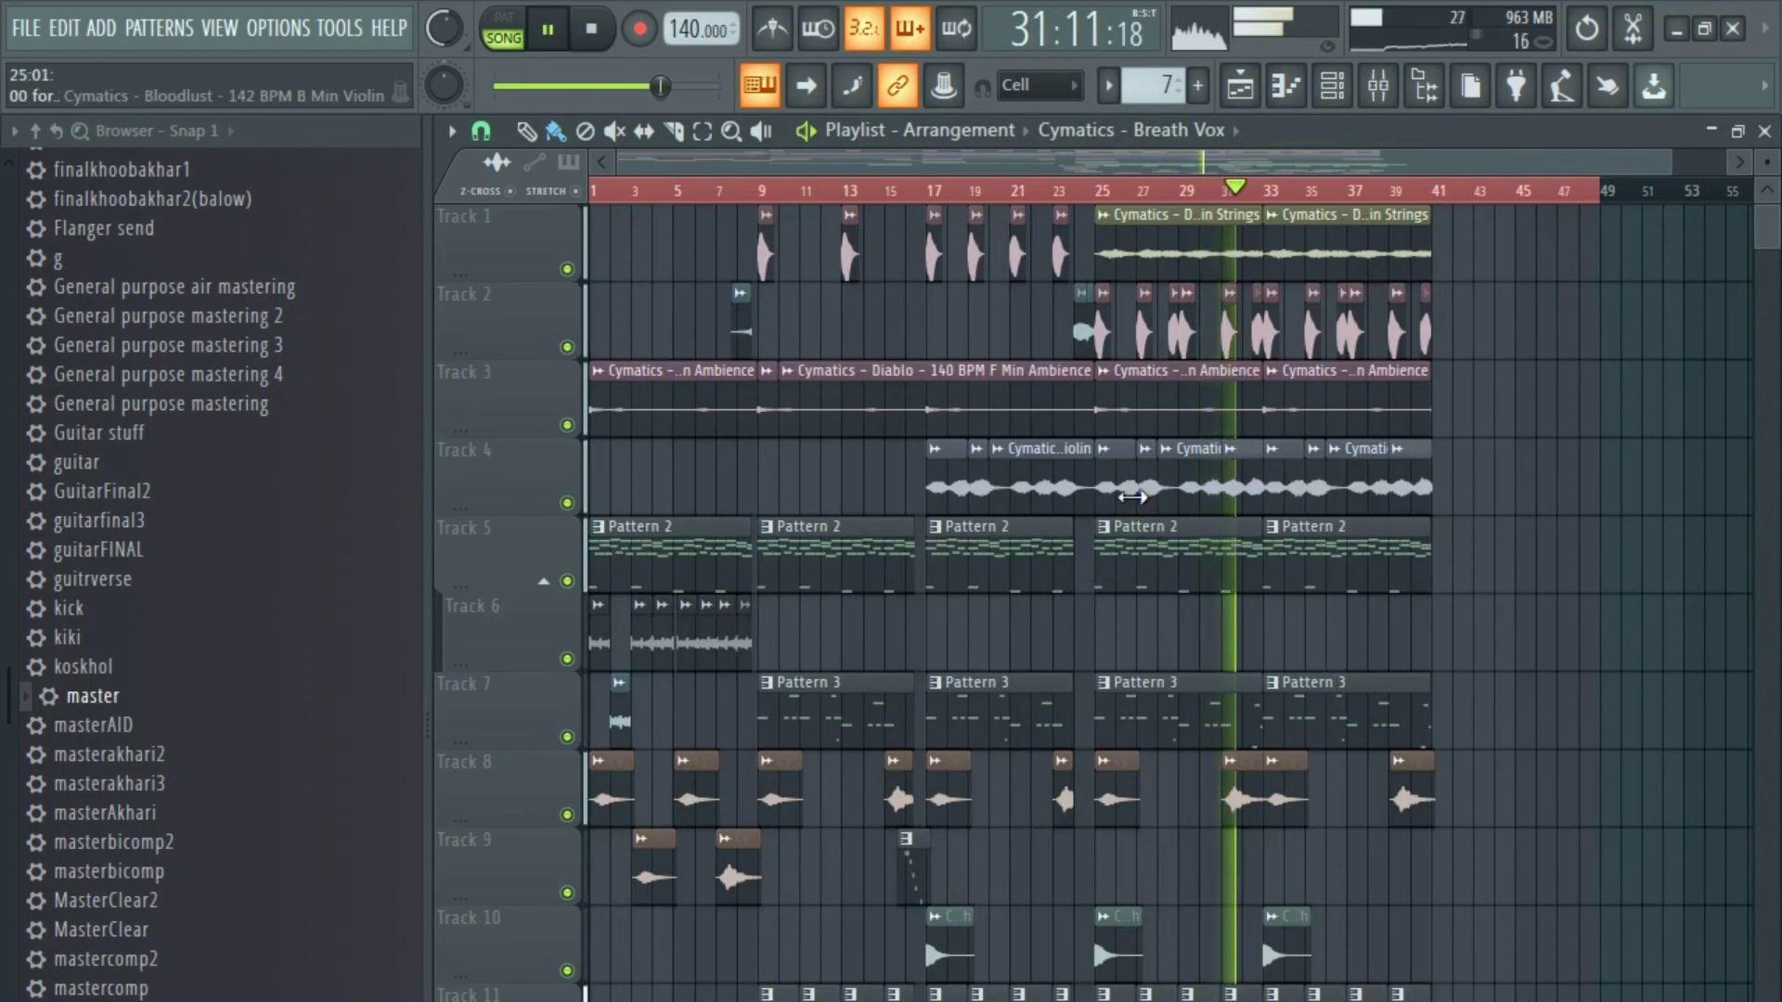
Check the Bloodlust violin clip's sampler settings on track 4 and review the playing arrangement down to the lower tracks.
double_click(1104, 498)
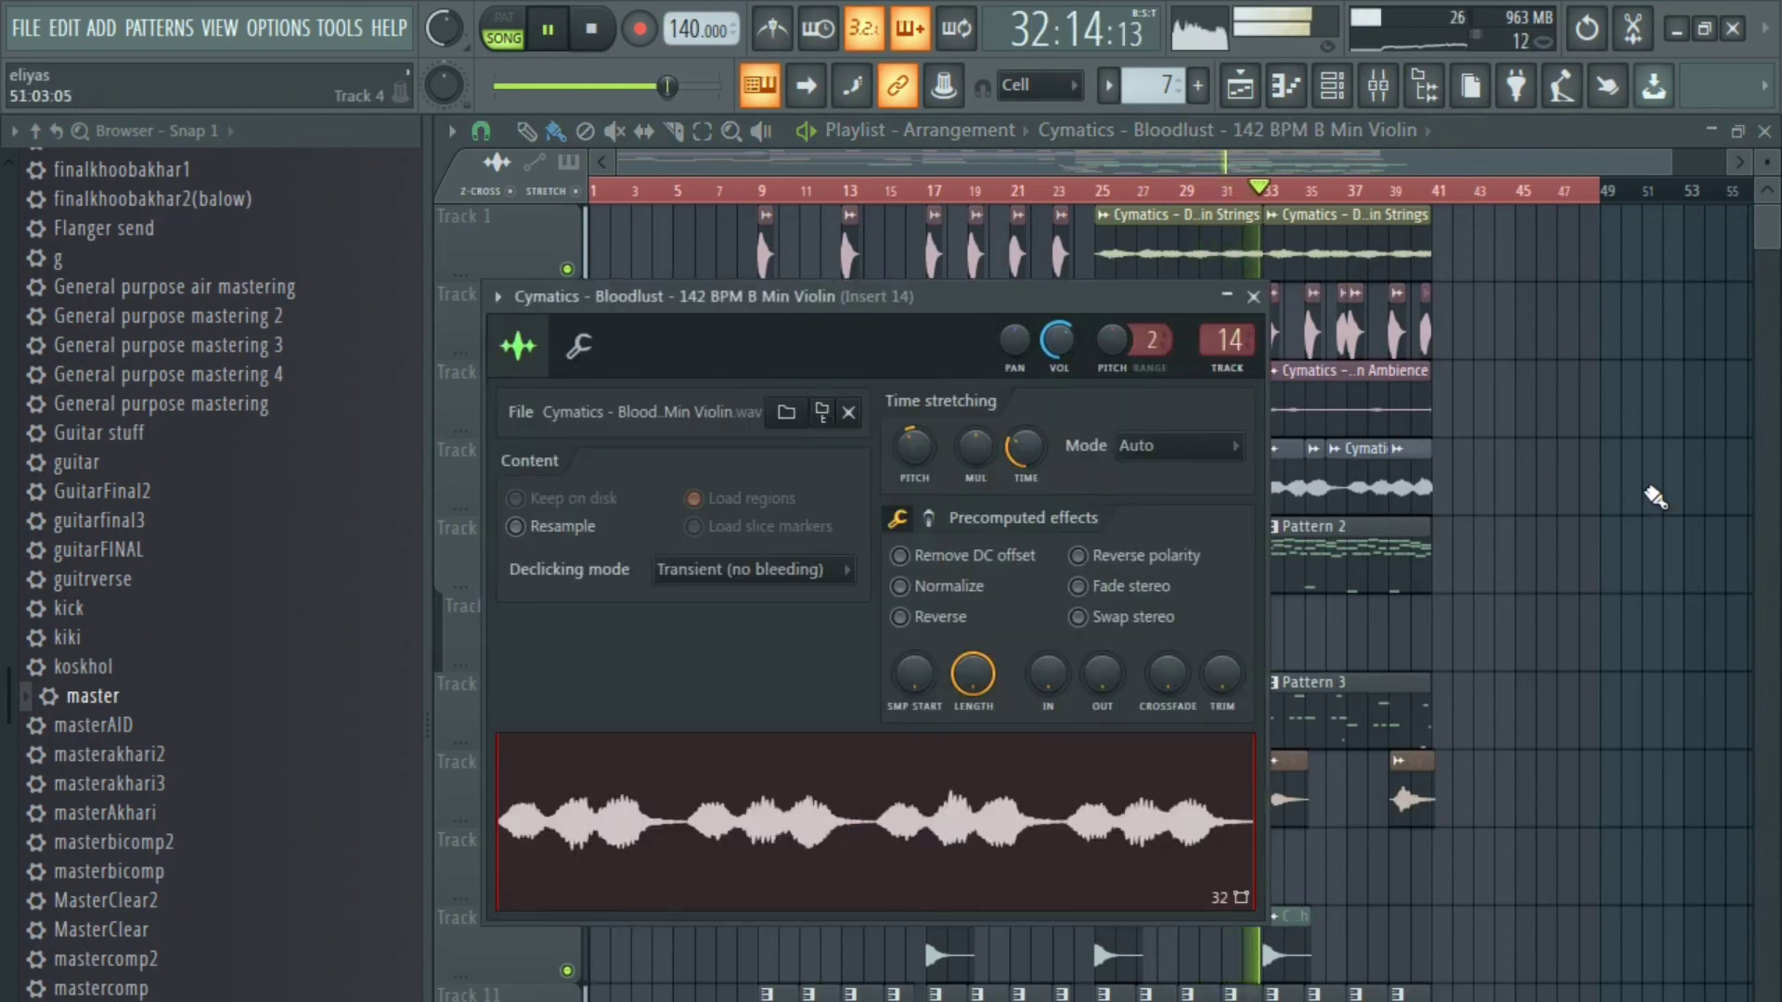
key("Escape")
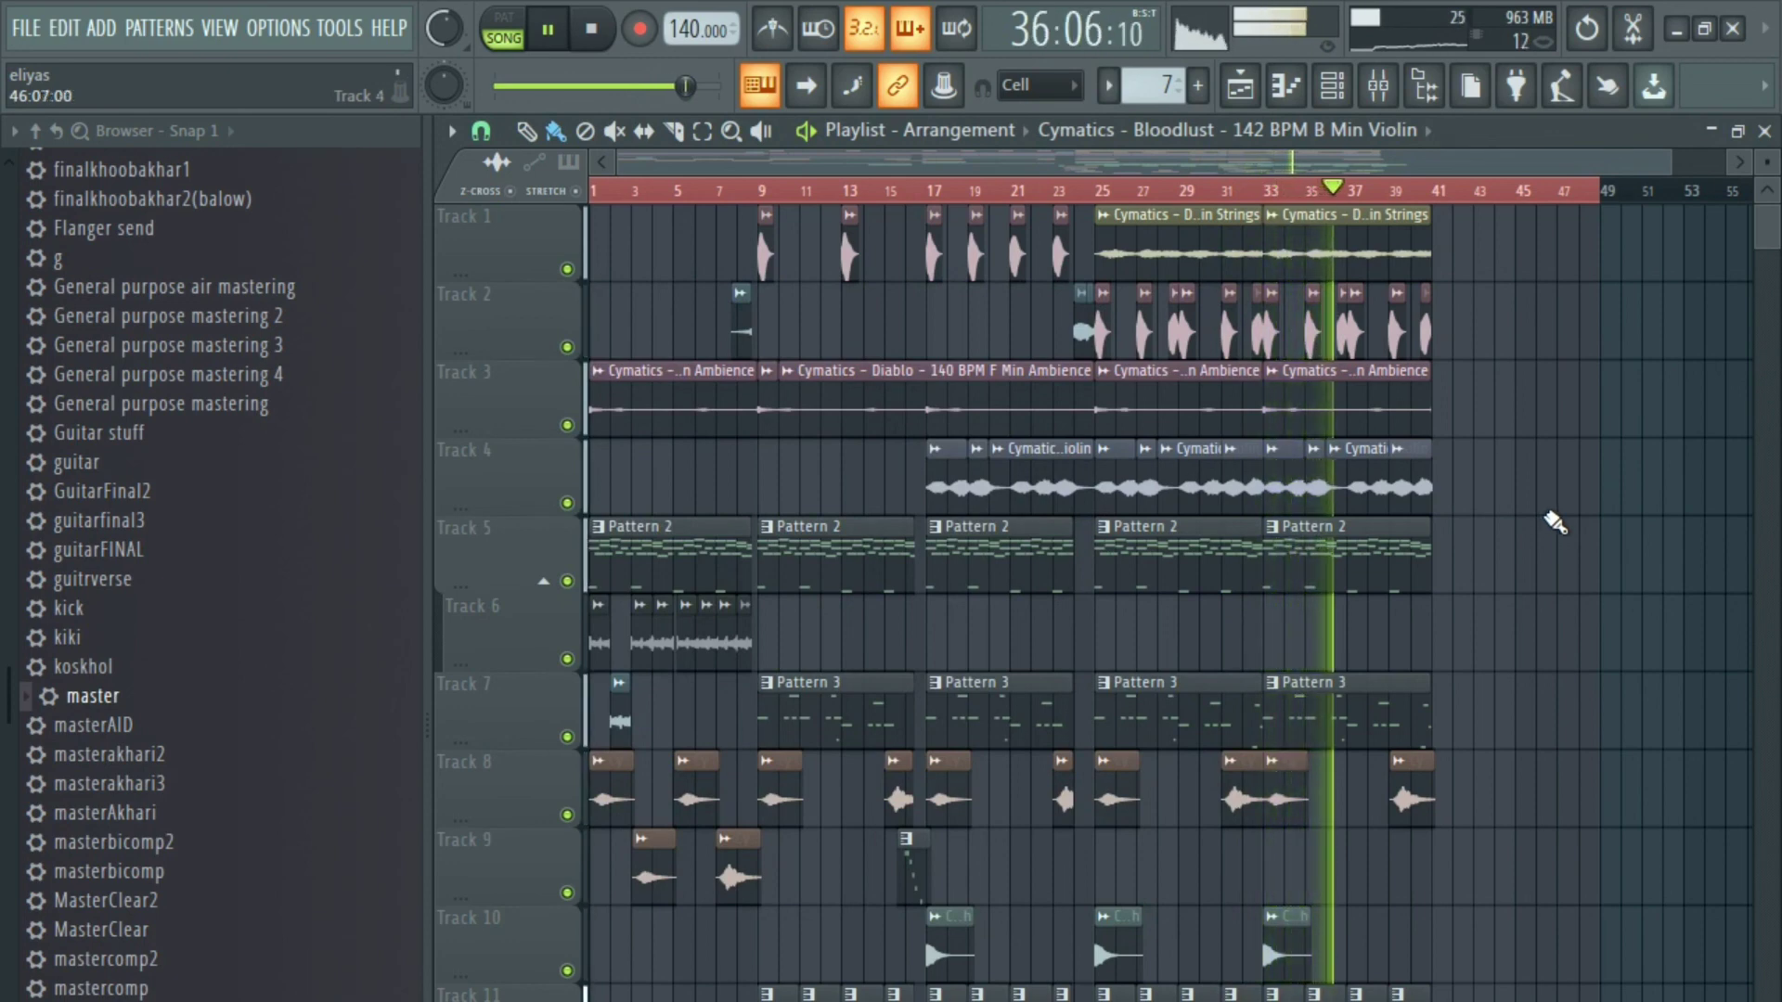
scroll(1569, 529, "down", 10)
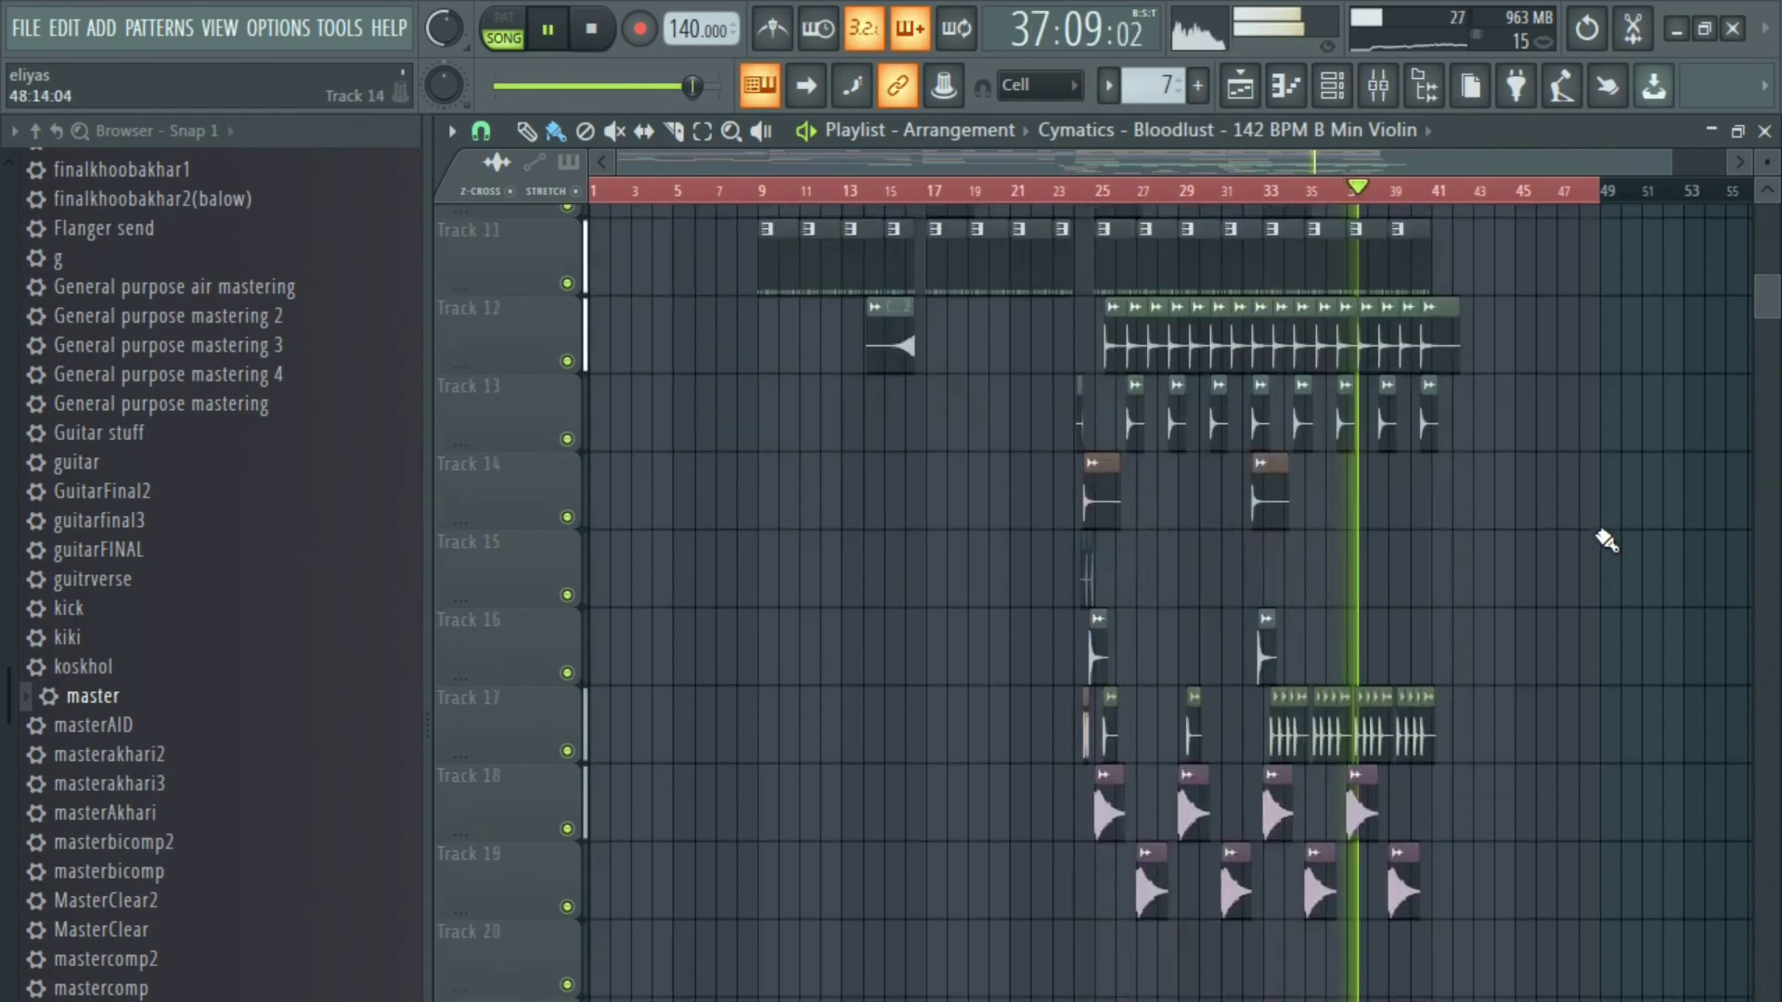
scroll(1605, 540, "up", 9)
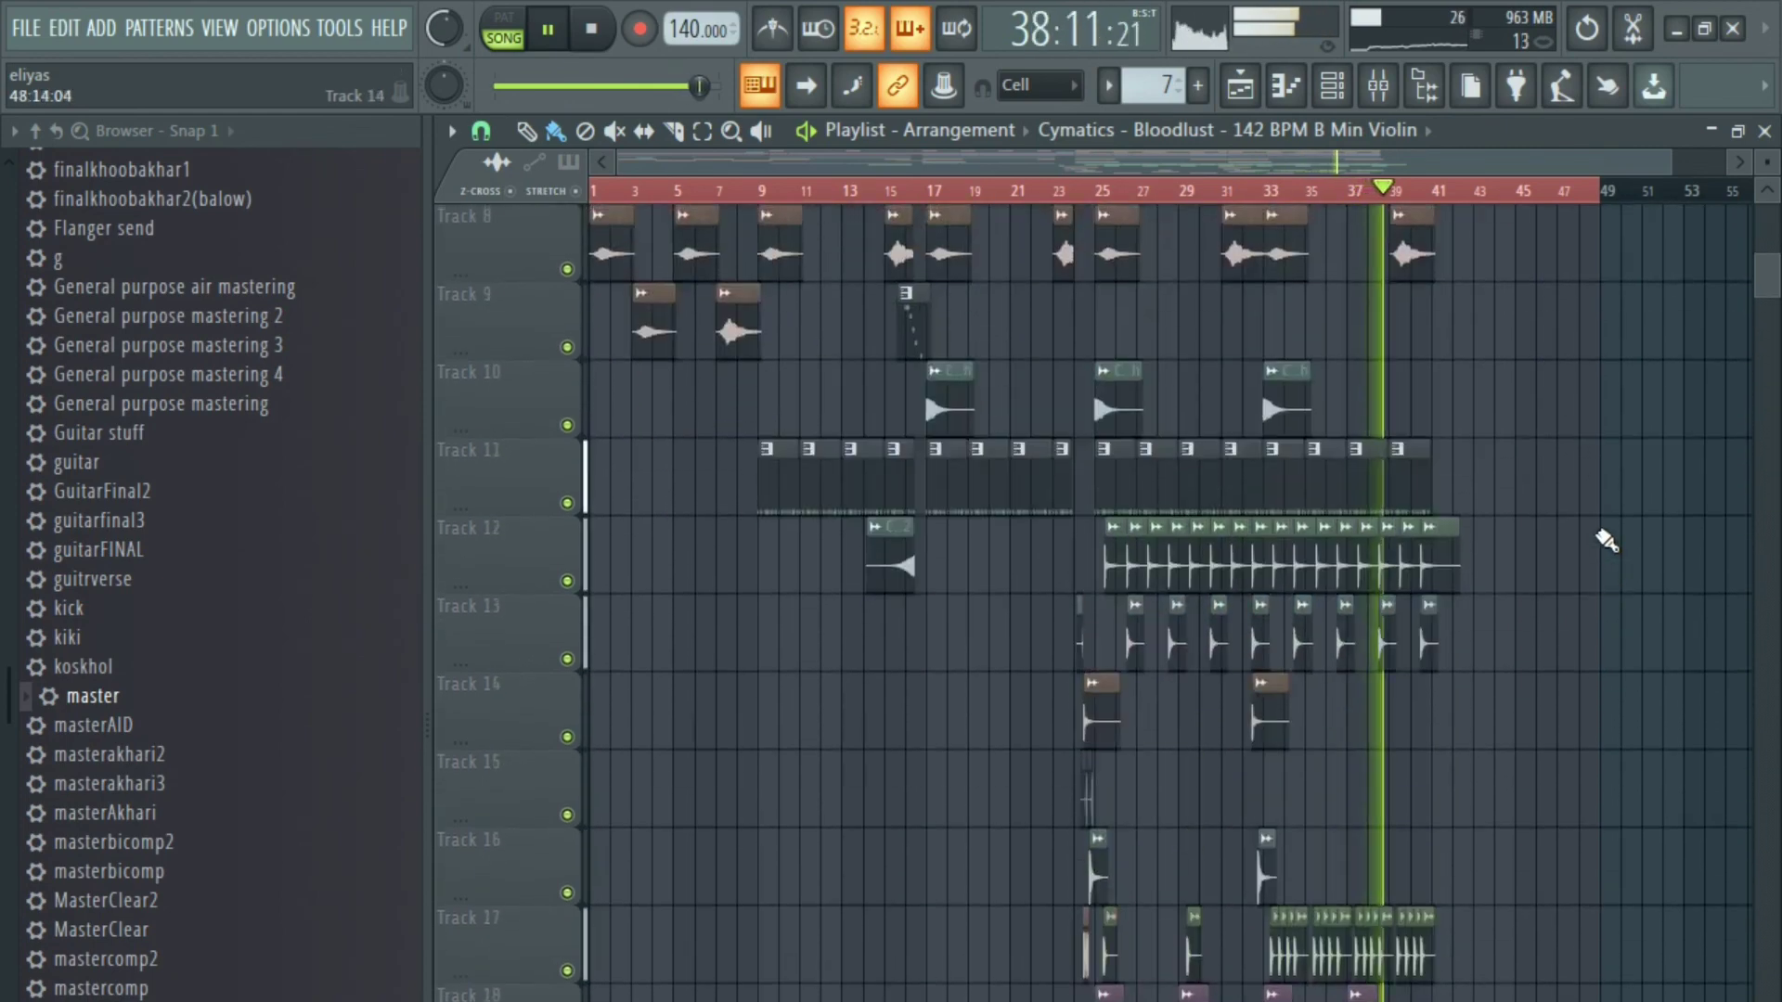